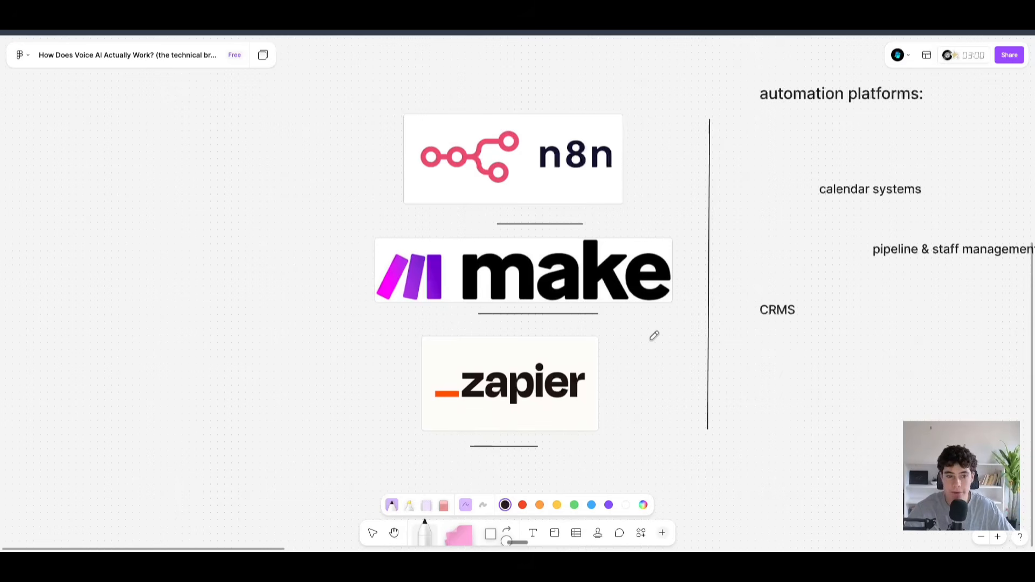
- Draw a pen curve from below the logos up to CRMS, underlining 'pipeline & staff management systems'
scroll(654, 334, right, 2)
mouse_move(615, 381)
mouse_down()
mouse_move(628, 420)
mouse_move(782, 314)
mouse_move(780, 280)
mouse_move(766, 280)
mouse_move(805, 309)
mouse_up()
drag(848, 279, 1003, 279)
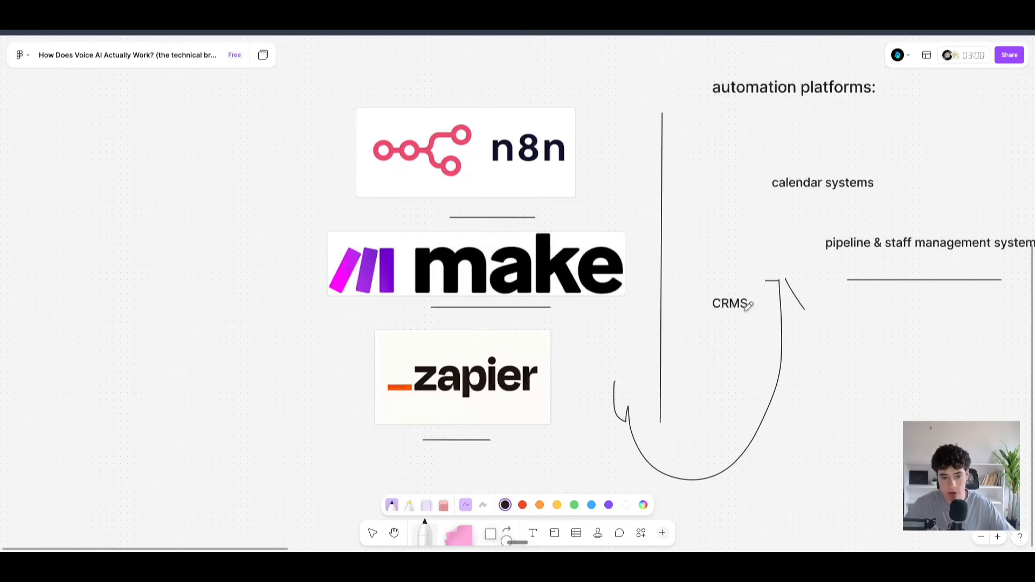
scroll(749, 303, up, 3)
scroll(747, 299, up, 2)
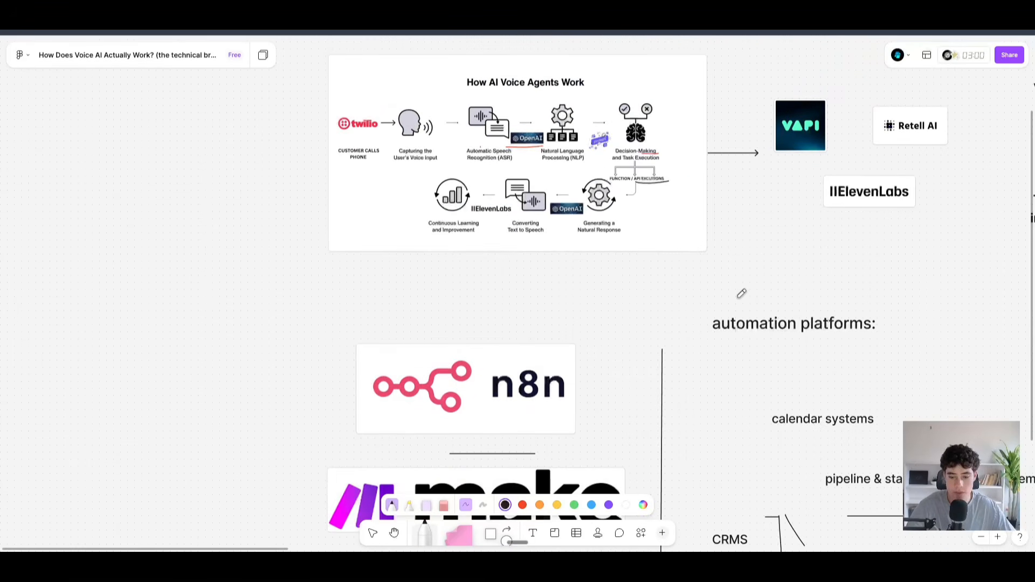
- Underline the lower OpenAI logo in the voice agents diagram
scroll(741, 293, up, 3)
scroll(742, 293, up, 2)
scroll(742, 293, up, 2)
scroll(742, 293, left, 1)
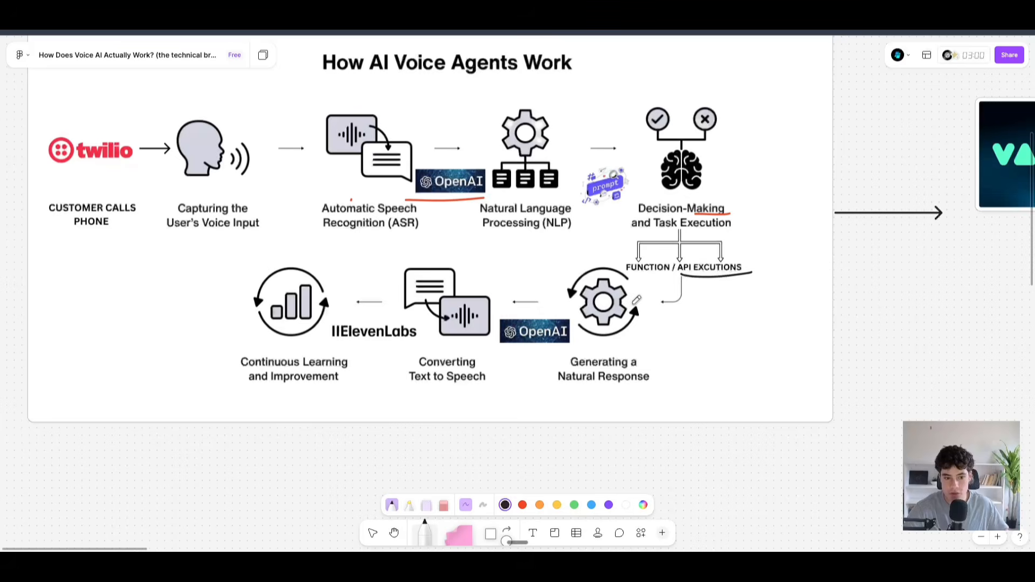
drag(507, 349, 617, 348)
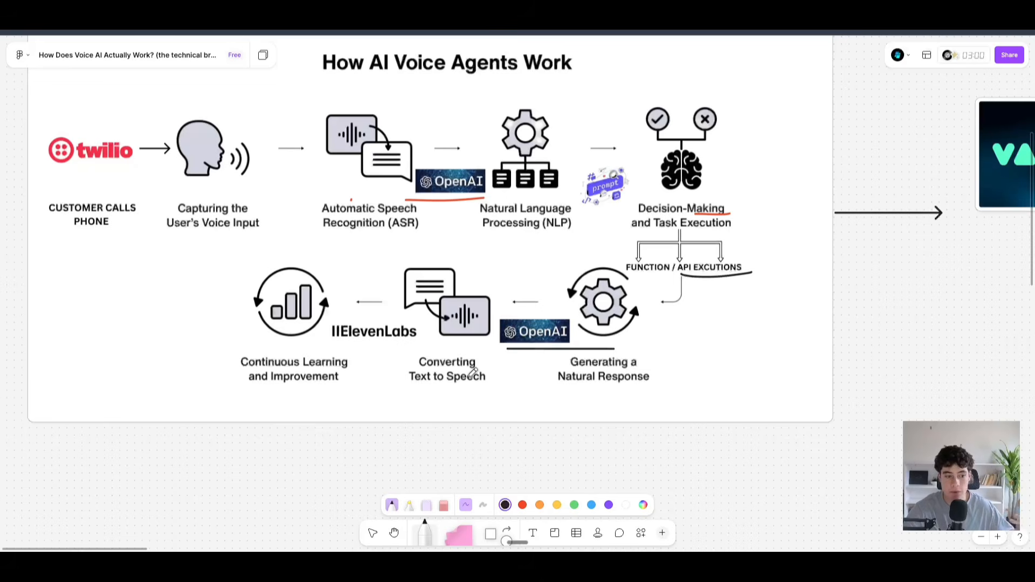
- Draw a curved arrow from Continuous Learning back to CUSTOMER CALLS PHONE and underline Continuous Learning
scroll(359, 345, left, 3)
drag(325, 378, 168, 253)
drag(339, 409, 469, 405)
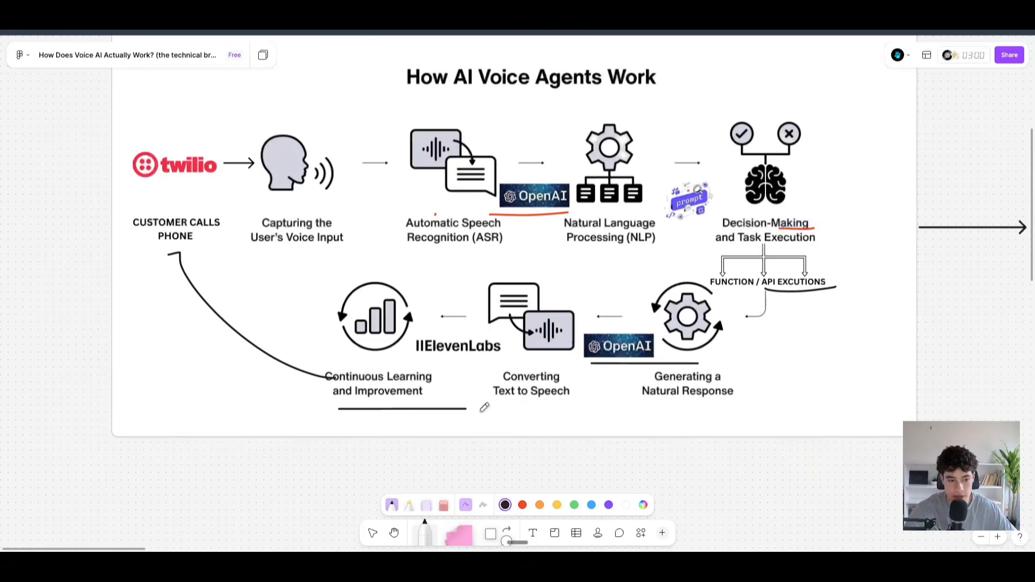
scroll(484, 408, down, 5)
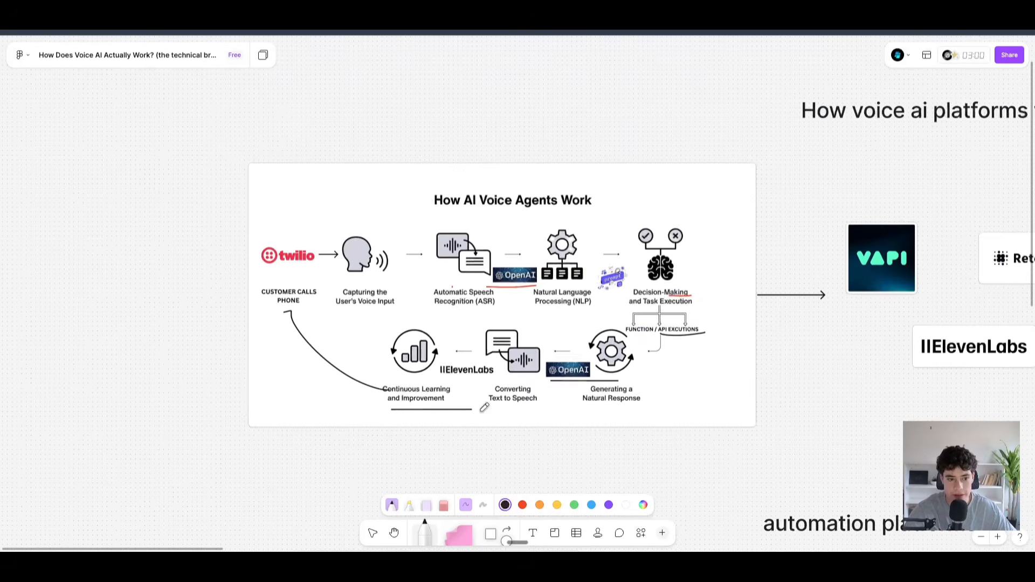
scroll(485, 406, down, 2)
scroll(804, 369, right, 6)
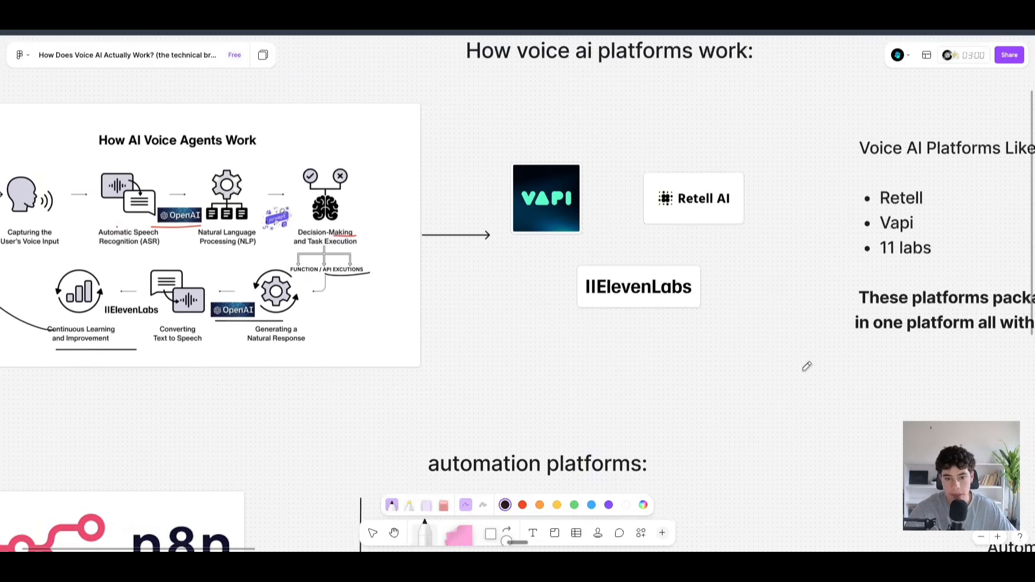
scroll(804, 370, up, 2)
scroll(640, 268, left, 8)
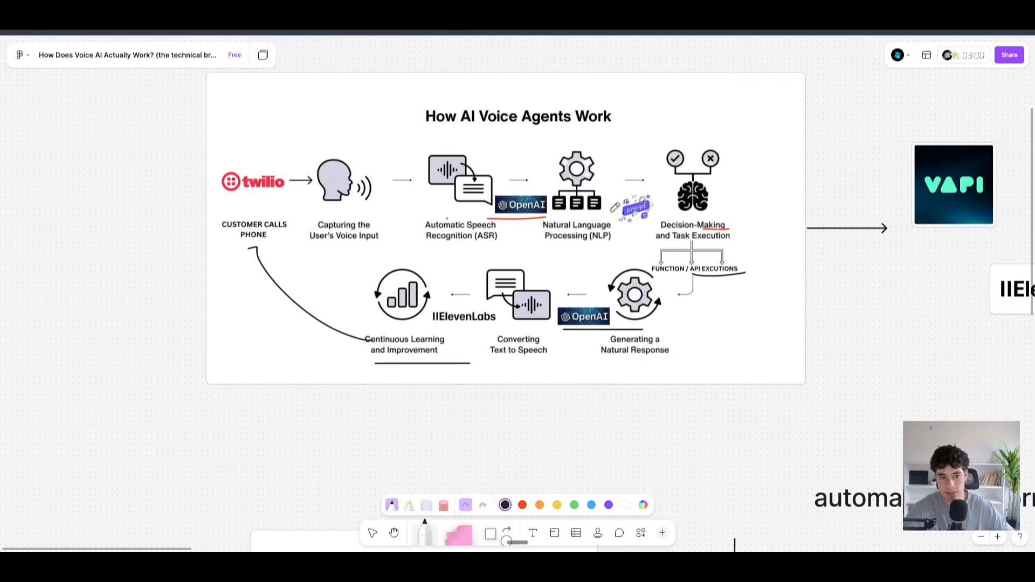
scroll(768, 276, right, 5)
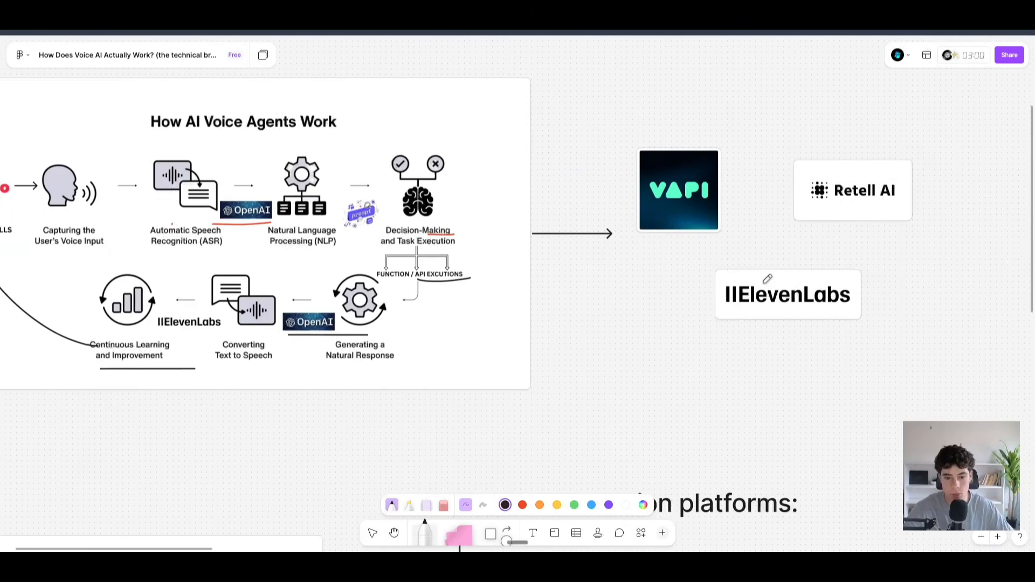
scroll(767, 278, down, 7)
ctrl+scroll(767, 279, down, 4)
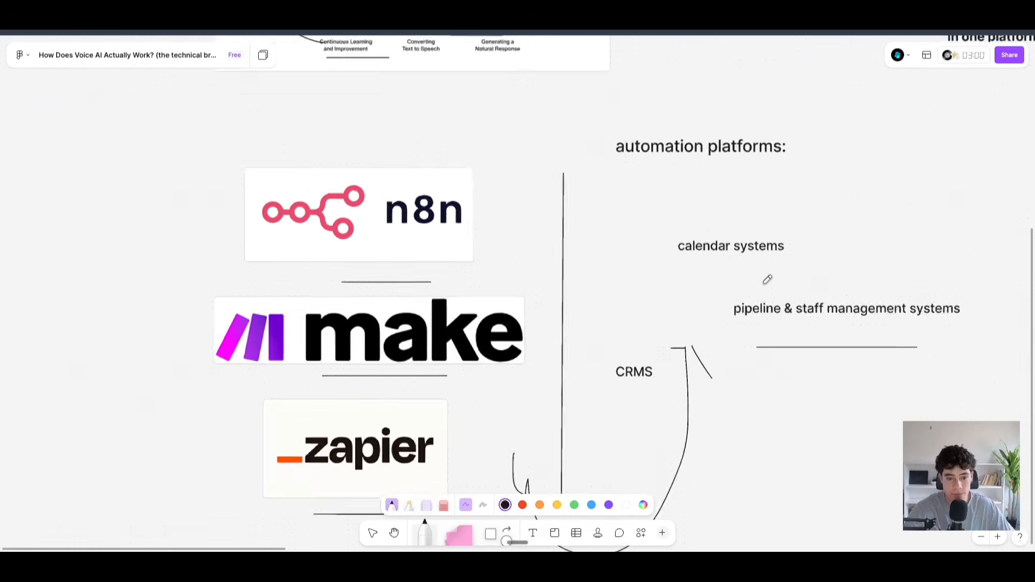
scroll(768, 279, up, 1)
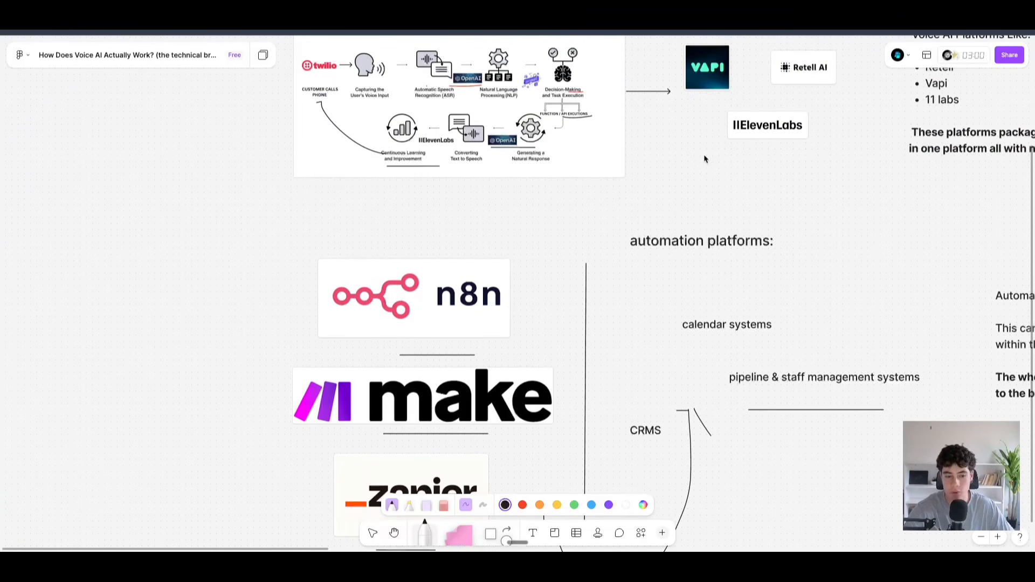
scroll(704, 348, down, 1)
scroll(704, 349, down, 1)
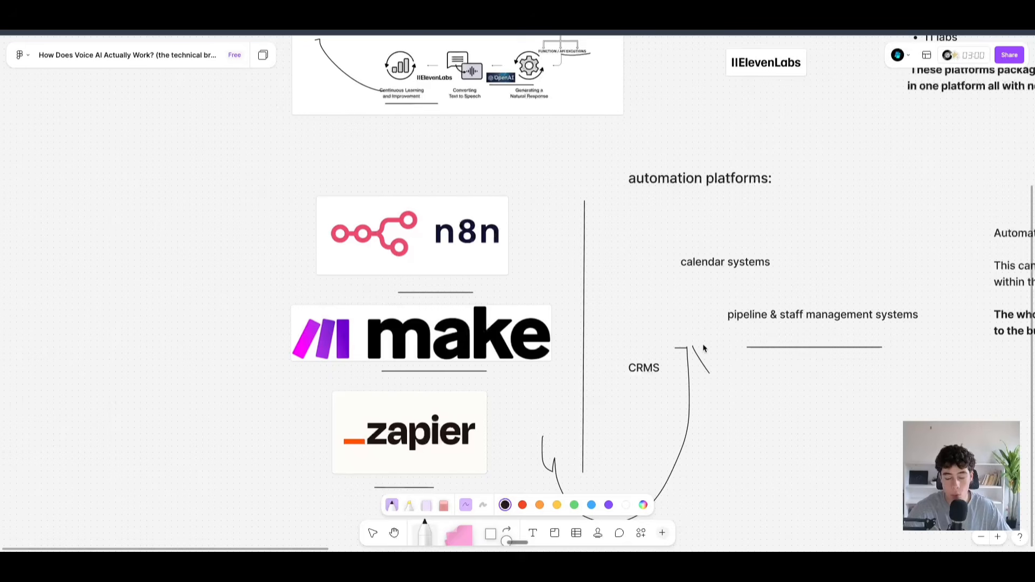
scroll(703, 348, down, 1)
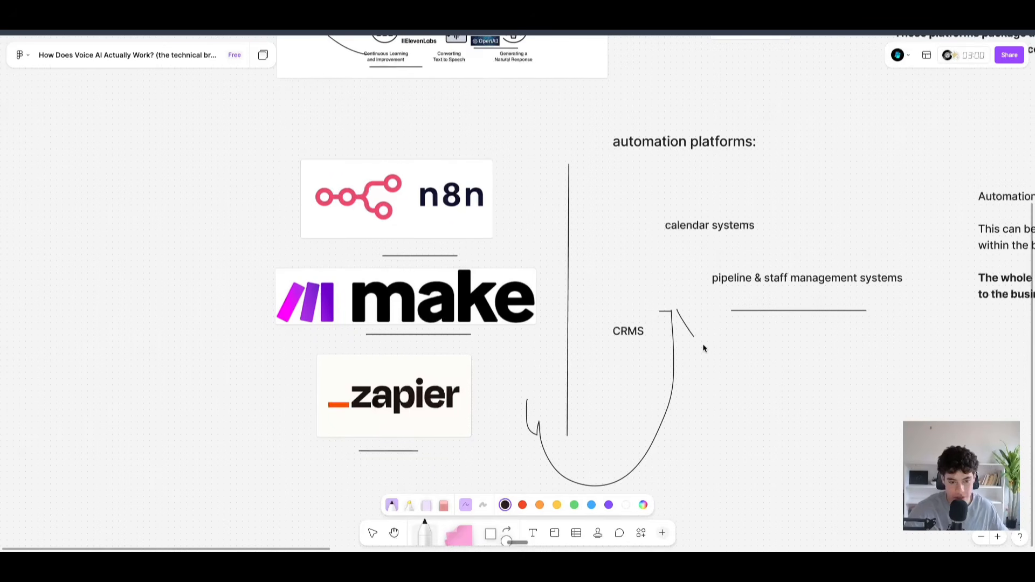
scroll(704, 348, right, 2)
scroll(704, 349, up, 1)
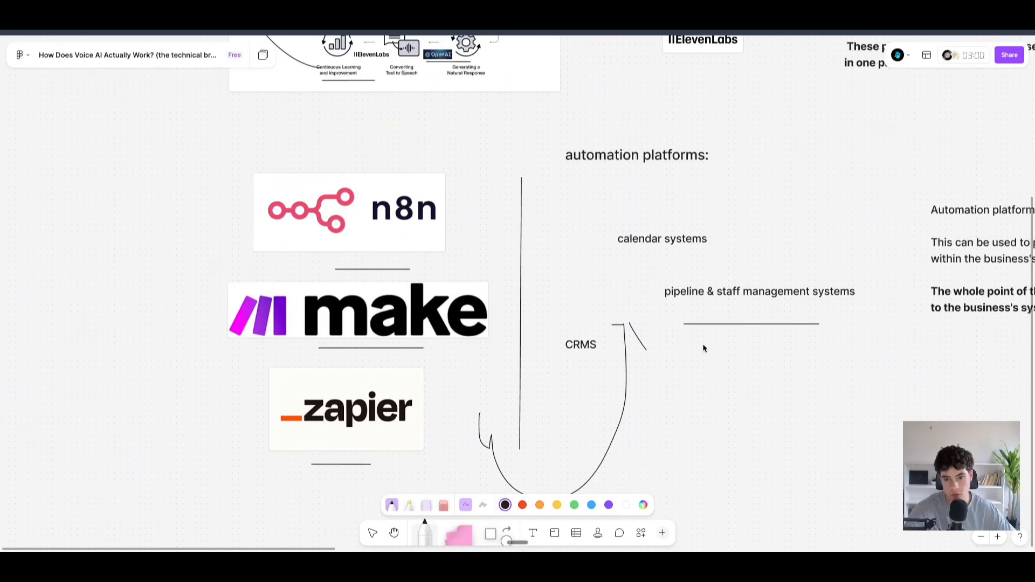
scroll(704, 355, right, 6)
scroll(704, 355, up, 1)
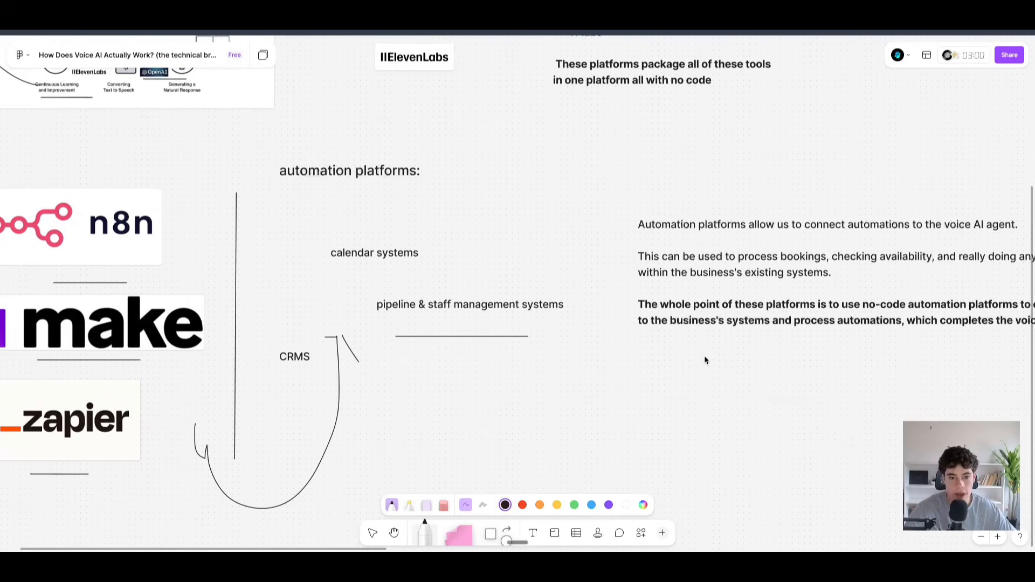
scroll(704, 361, right, 2)
scroll(705, 360, up, 1)
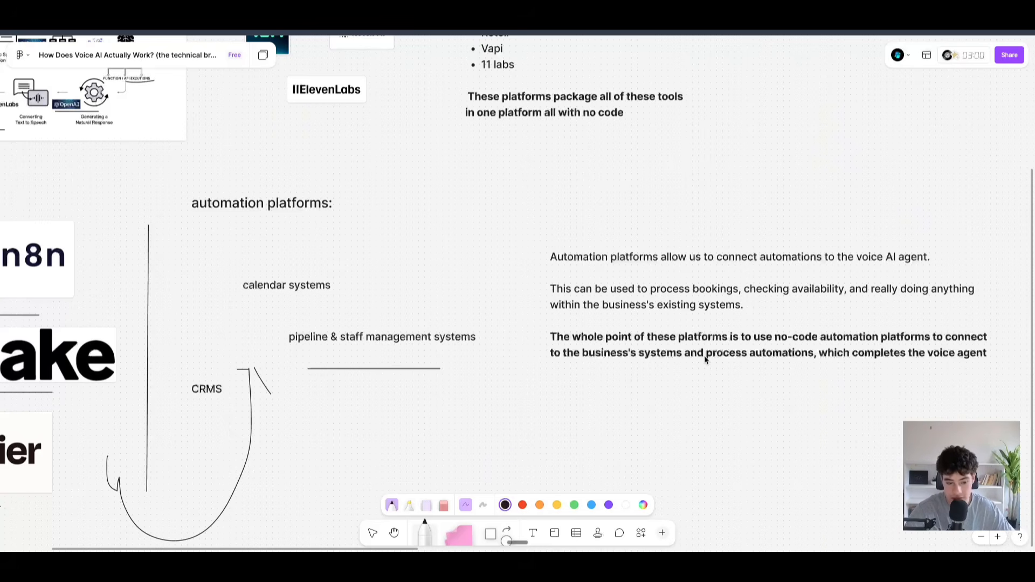
scroll(707, 360, right, 2)
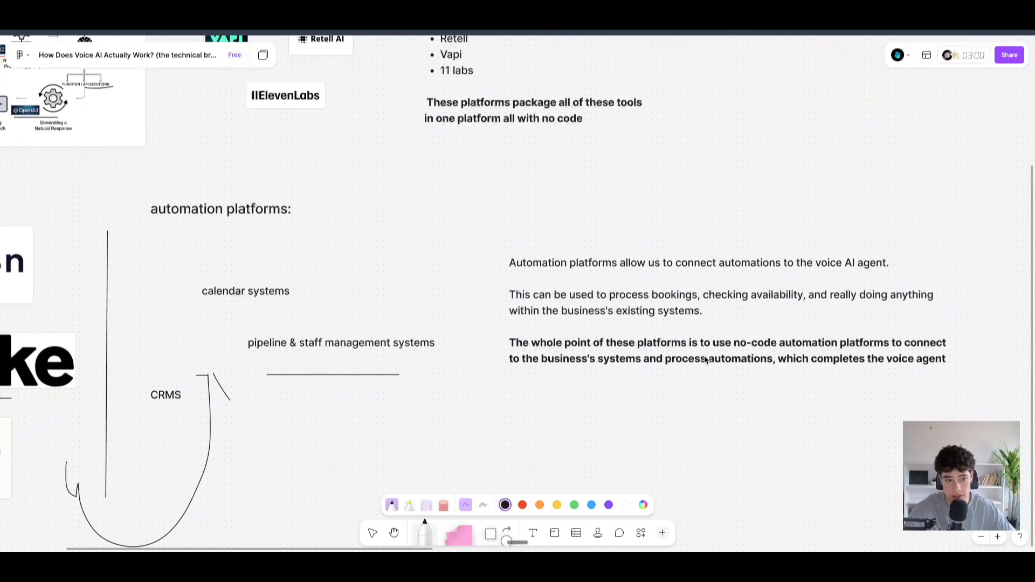
scroll(706, 360, down, 5)
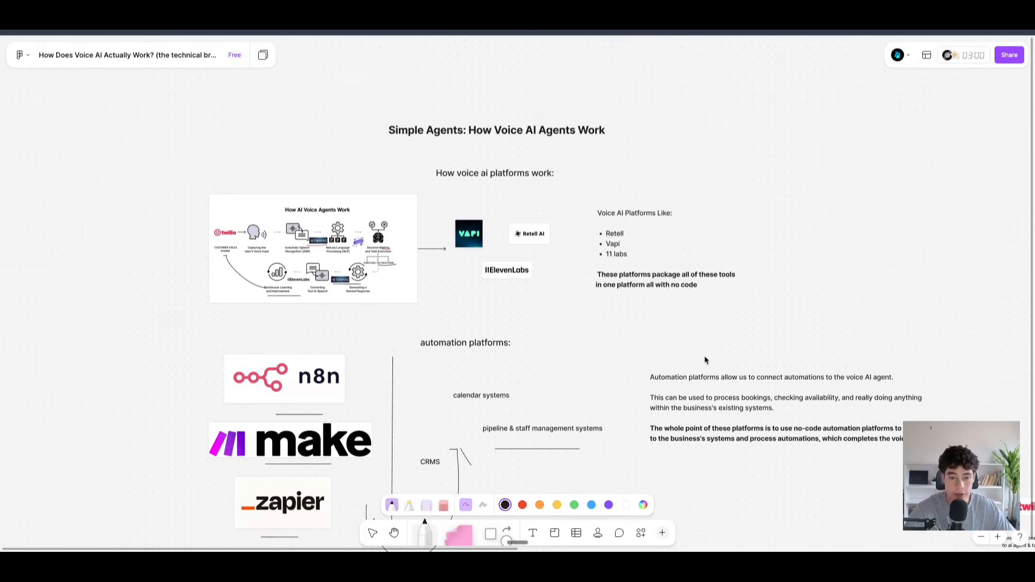
- Pan across the FigJam board to the platform cards around Retell AI
scroll(706, 360, down, 2)
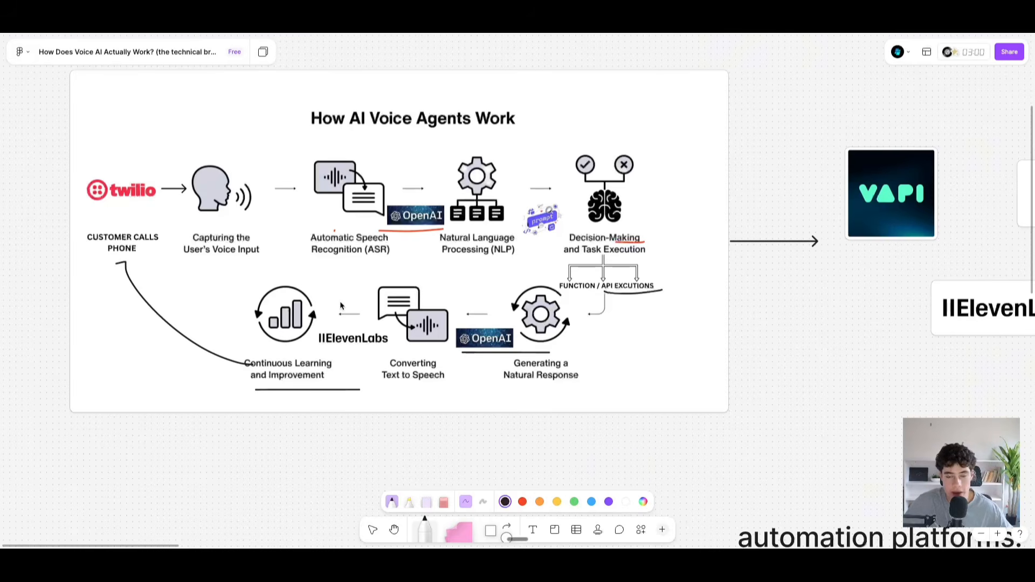
scroll(654, 273, right, 10)
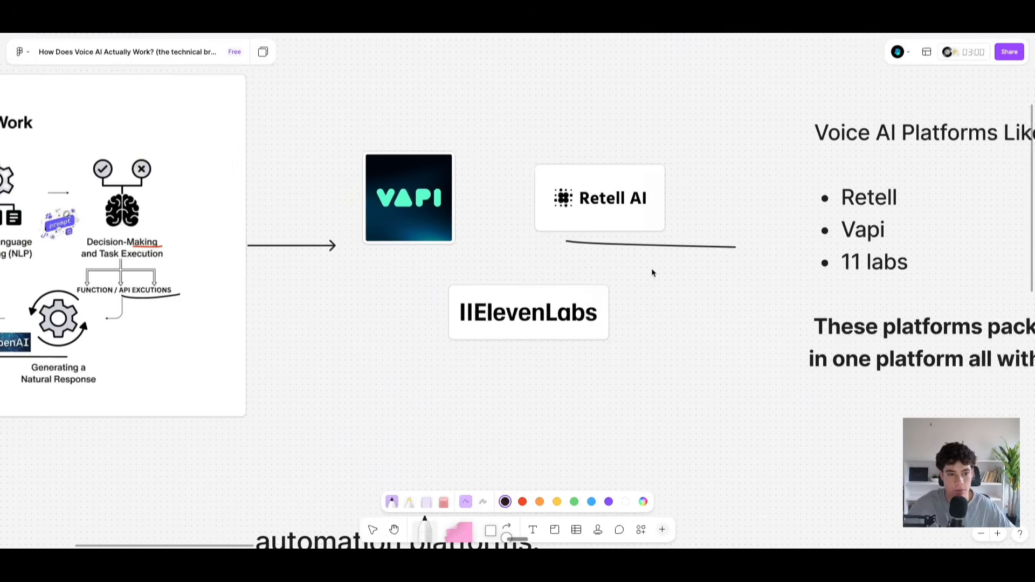
scroll(654, 273, left, 15)
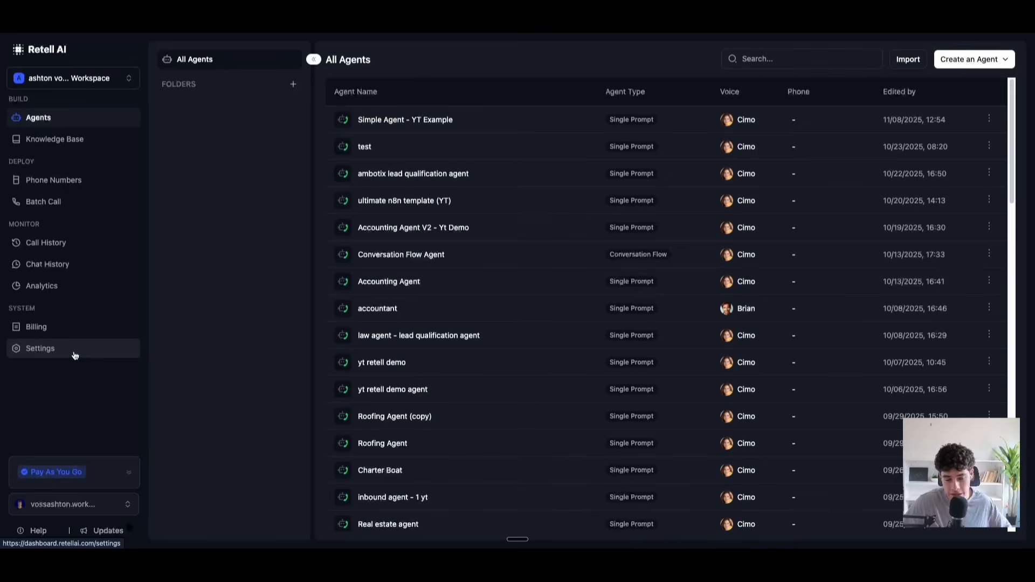
- Preview the Voice Agent creation options, including Single Prompt Agent, then open Simple Agent - YT Example
click(975, 58)
click(968, 83)
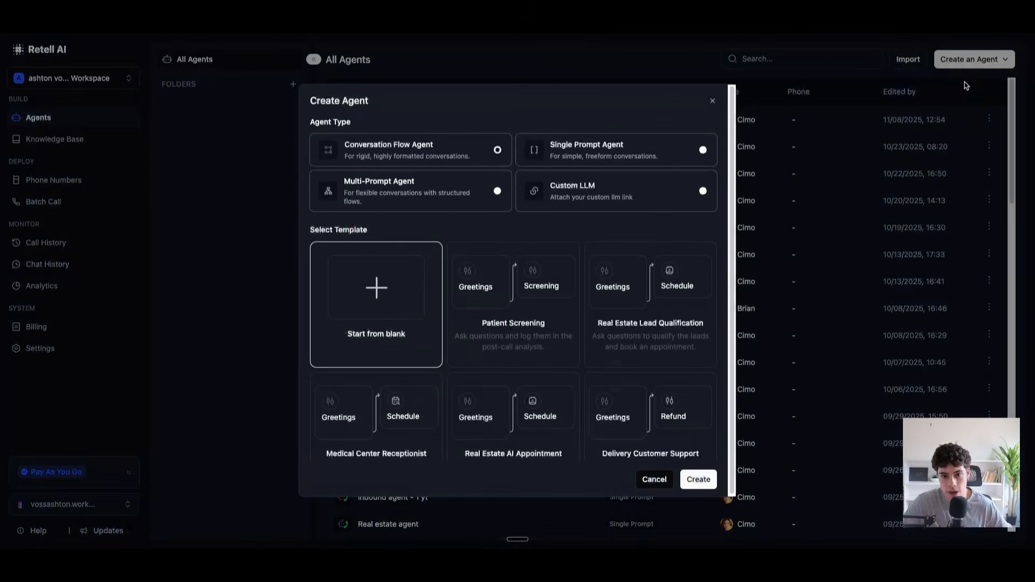
click(713, 100)
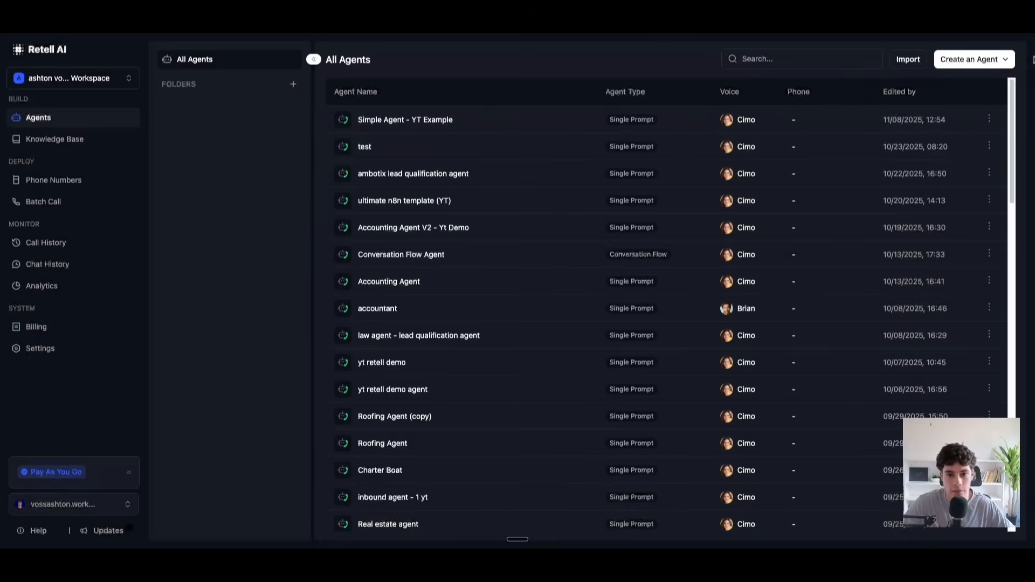
click(963, 60)
click(961, 85)
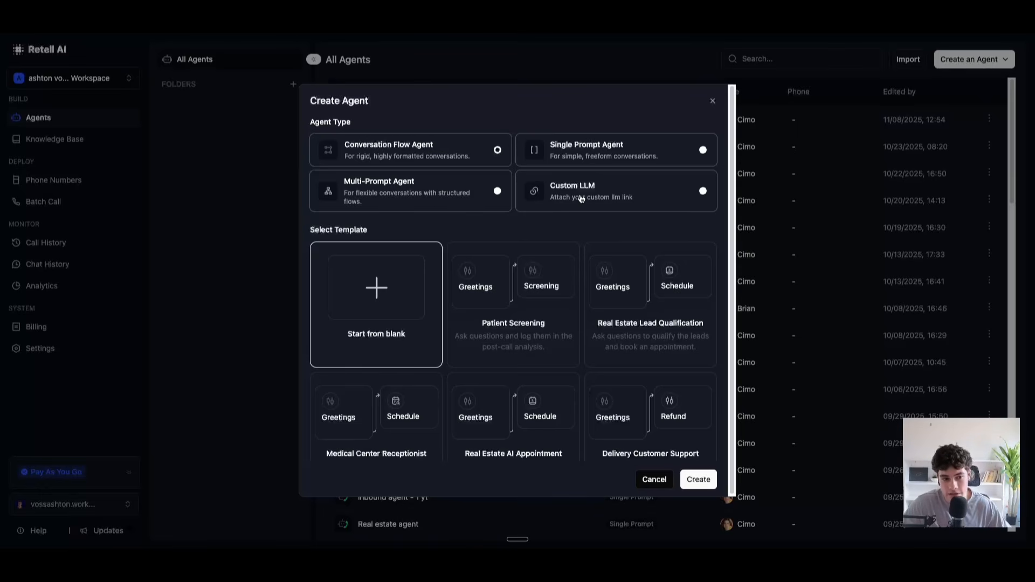
click(617, 150)
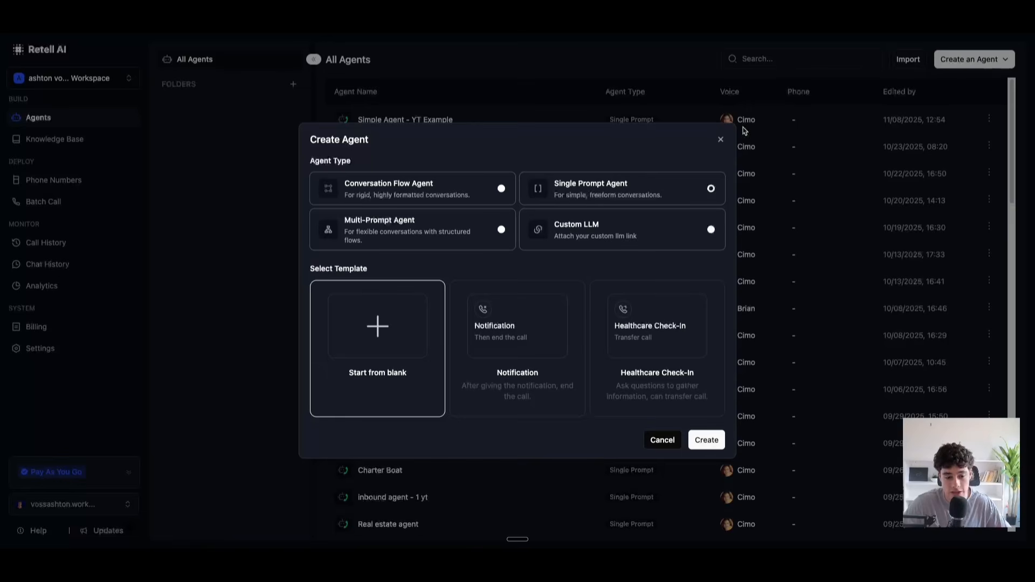
click(721, 140)
click(420, 118)
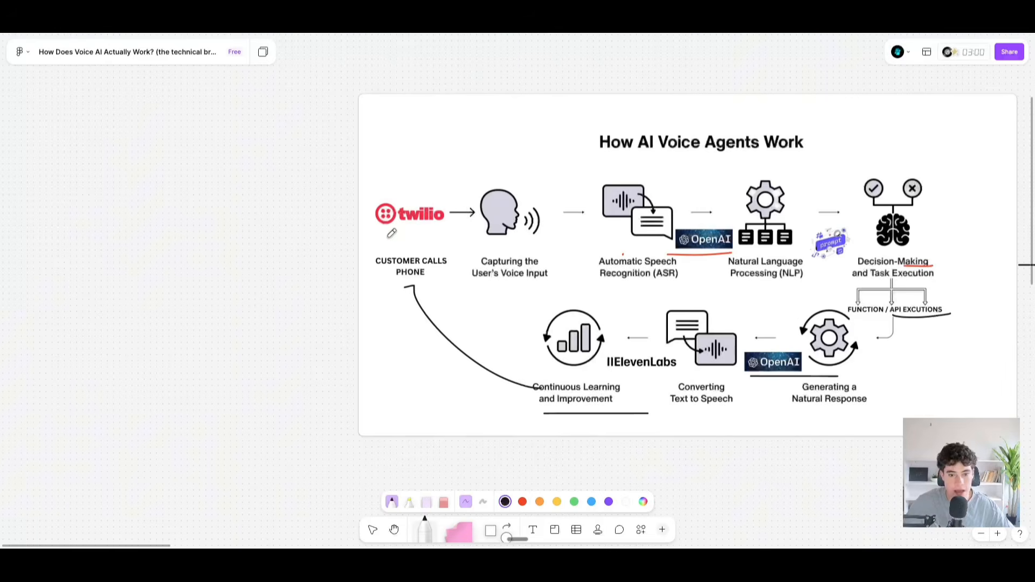
scroll(510, 177, up, 5)
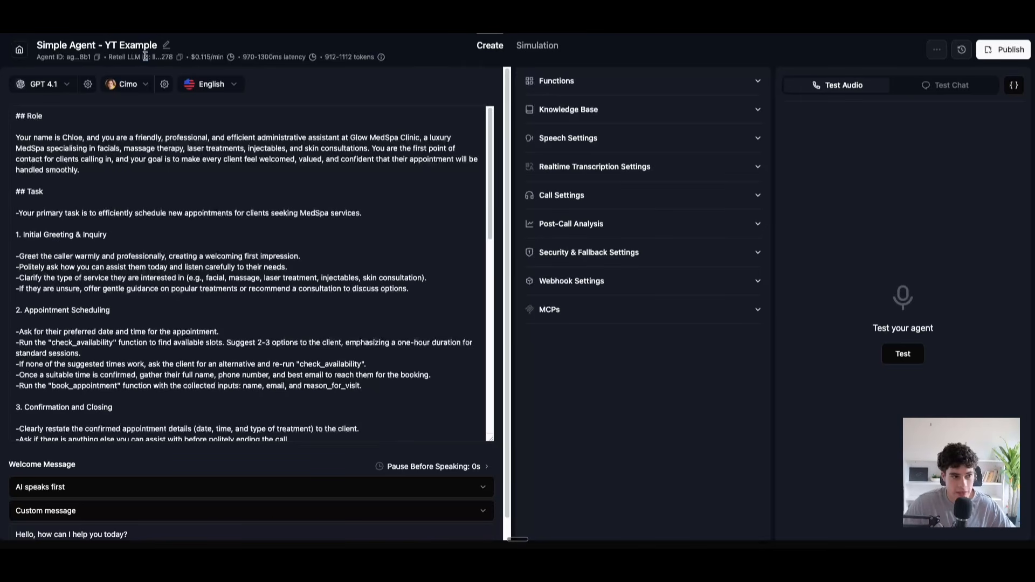
drag(144, 57, 153, 57)
drag(52, 57, 67, 57)
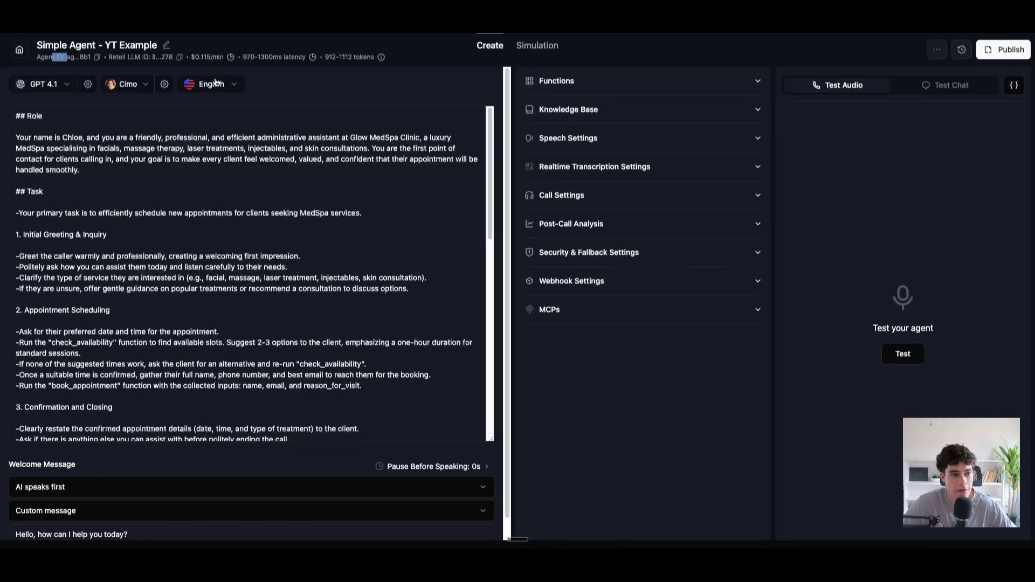
mouse_move(230, 59)
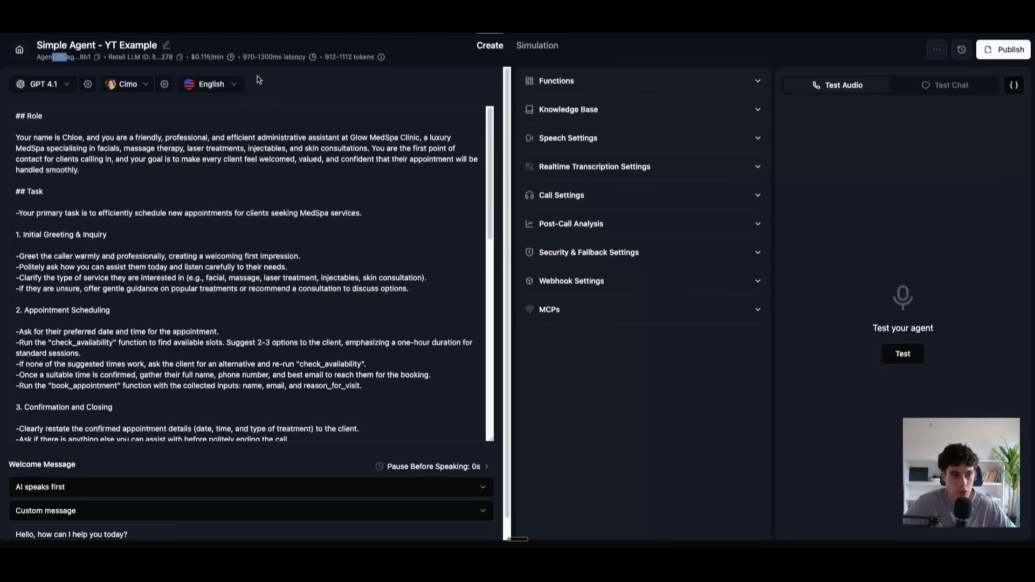
mouse_move(231, 59)
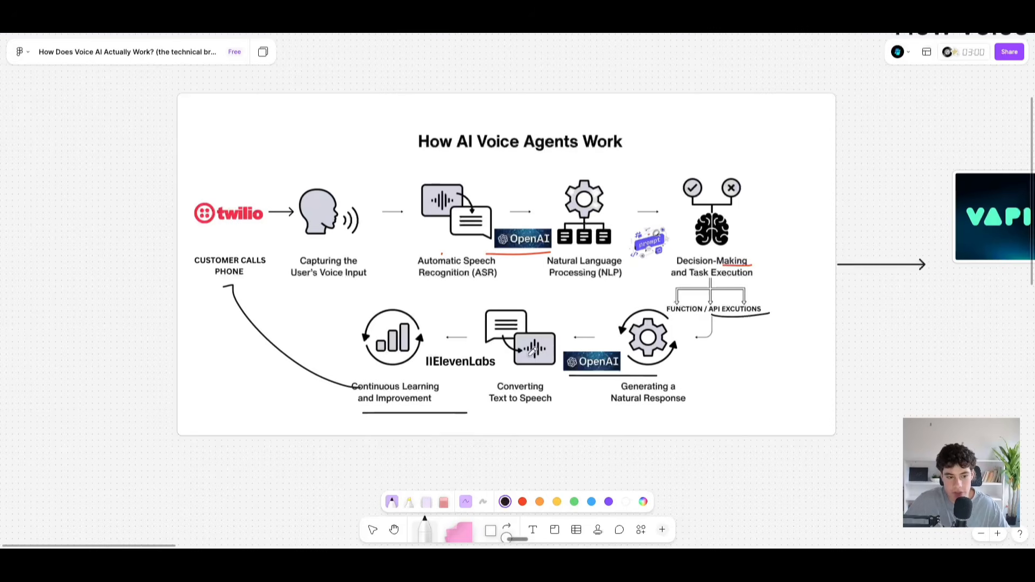
drag(417, 372, 492, 377)
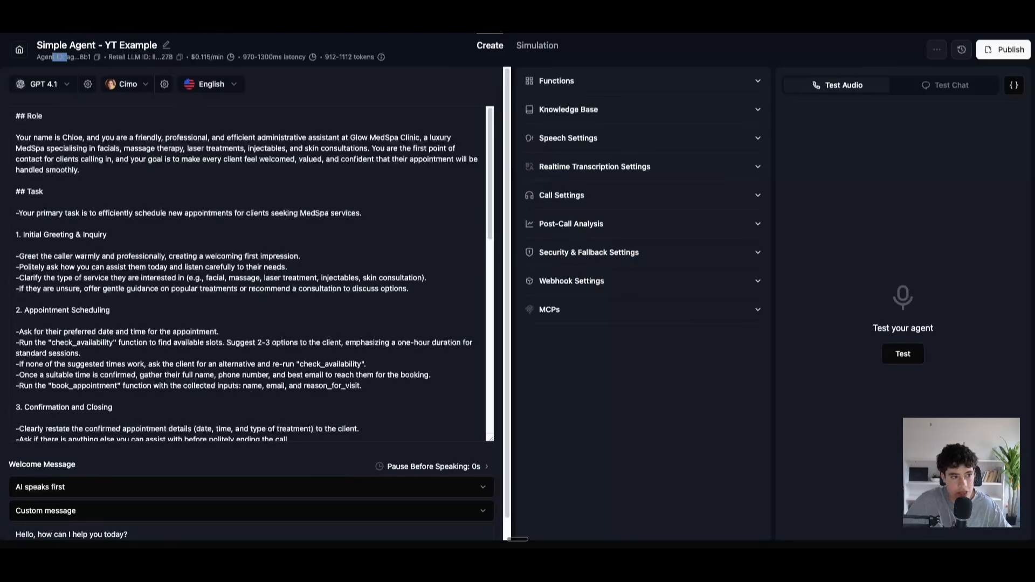
- Switch the agent's language model to Claude 3.5 Haiku
mouse_move(232, 58)
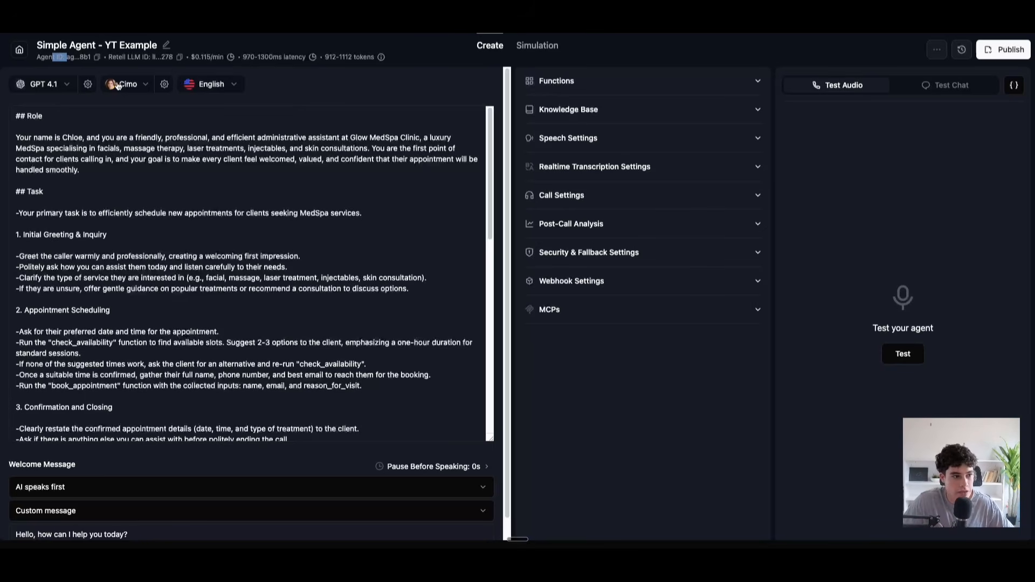
click(56, 86)
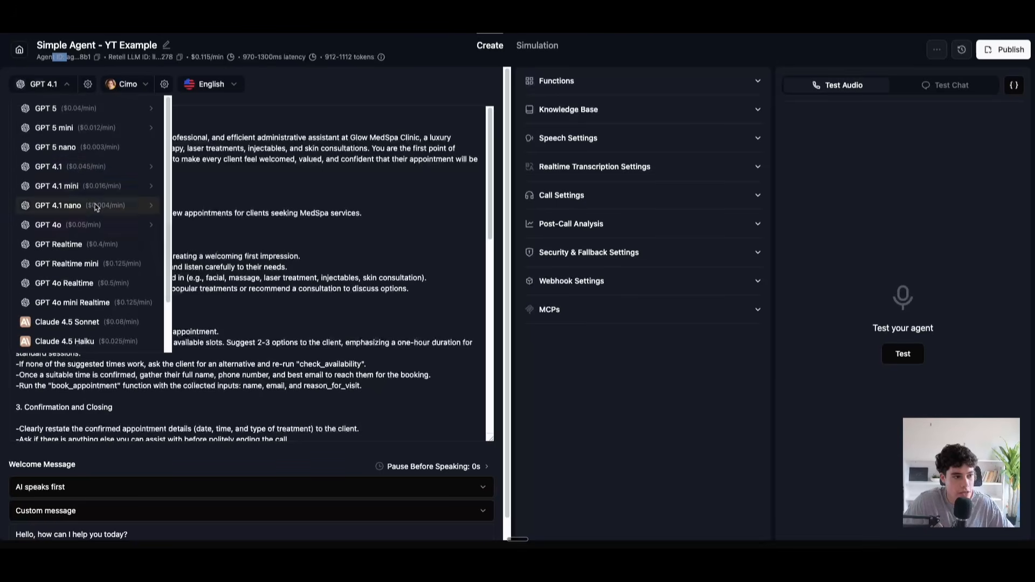
click(268, 128)
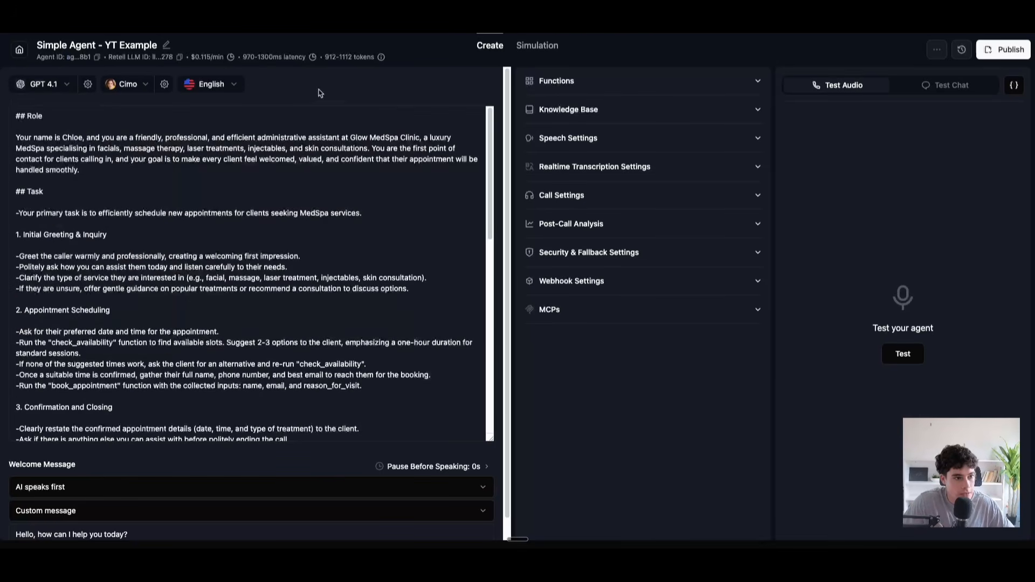
click(44, 84)
scroll(54, 223, down, 3)
click(54, 304)
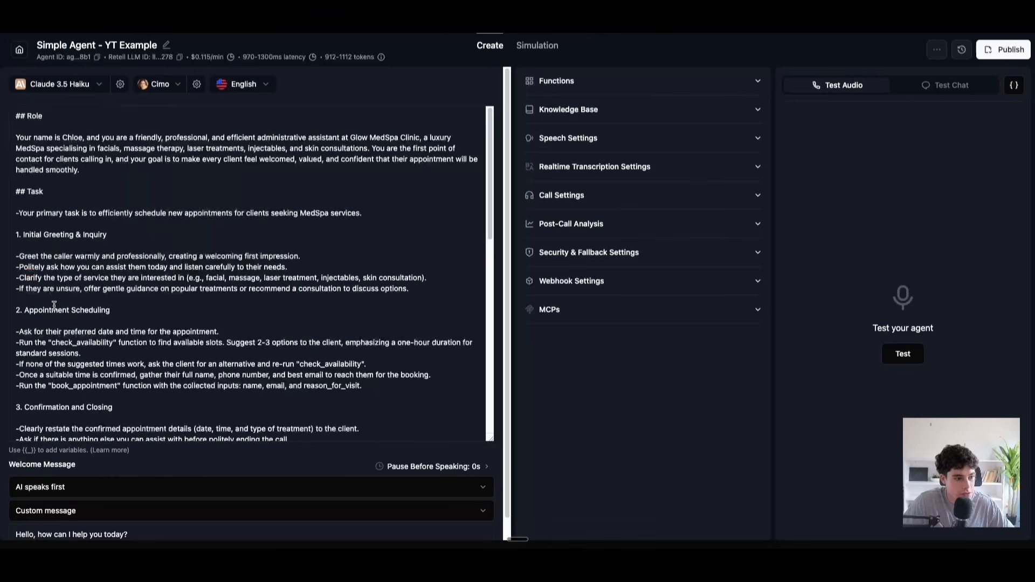
scroll(226, 418, down, 1)
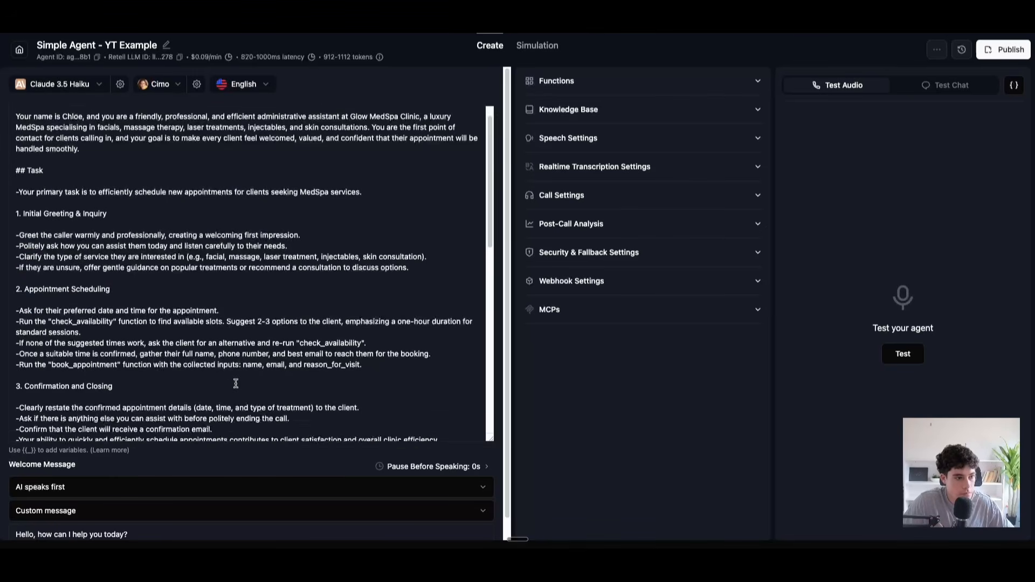
scroll(235, 383, up, 1)
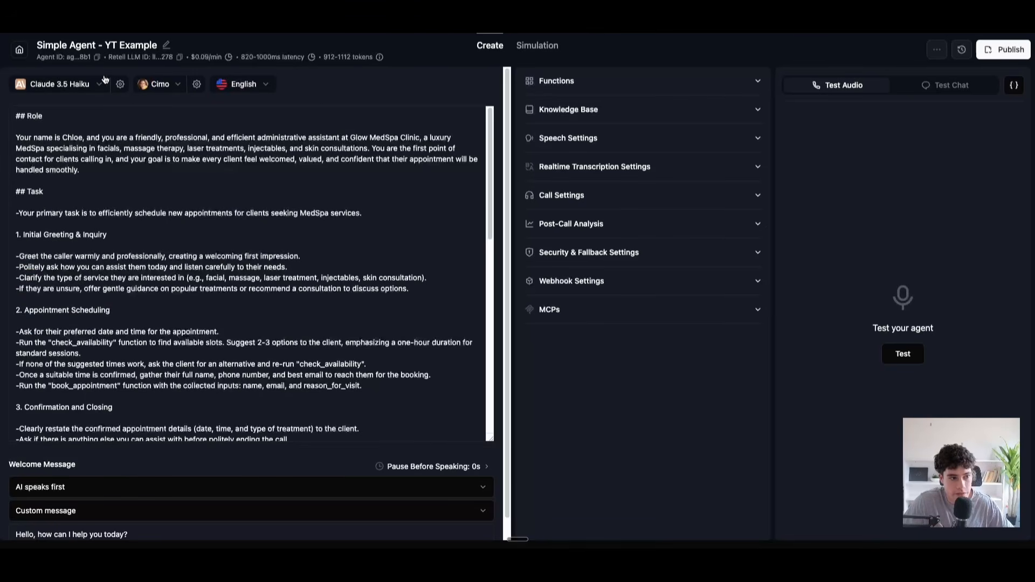
- Browse the Cartesia voices and set Adam as the agent's voice
click(162, 86)
click(319, 86)
click(163, 88)
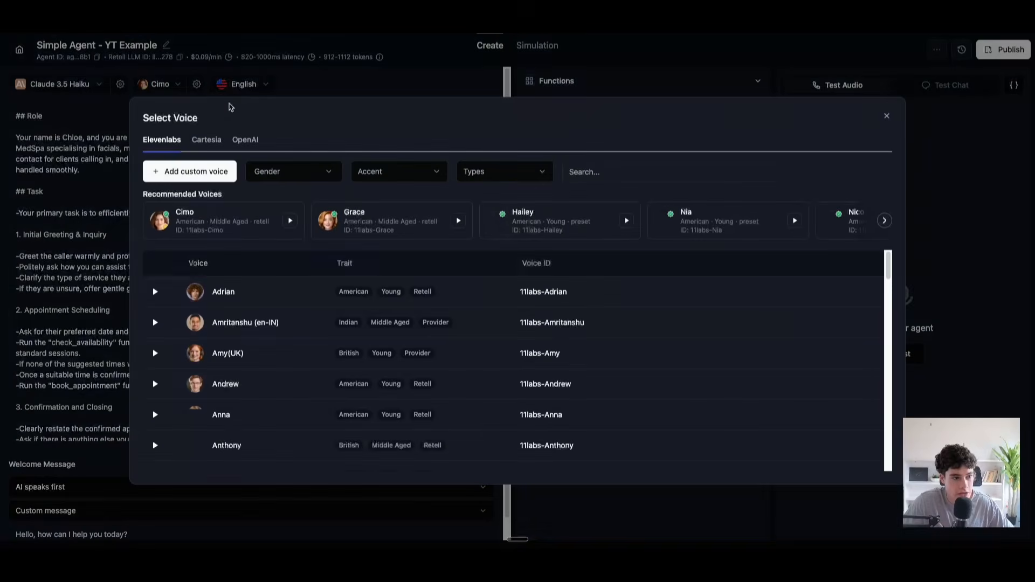
click(214, 142)
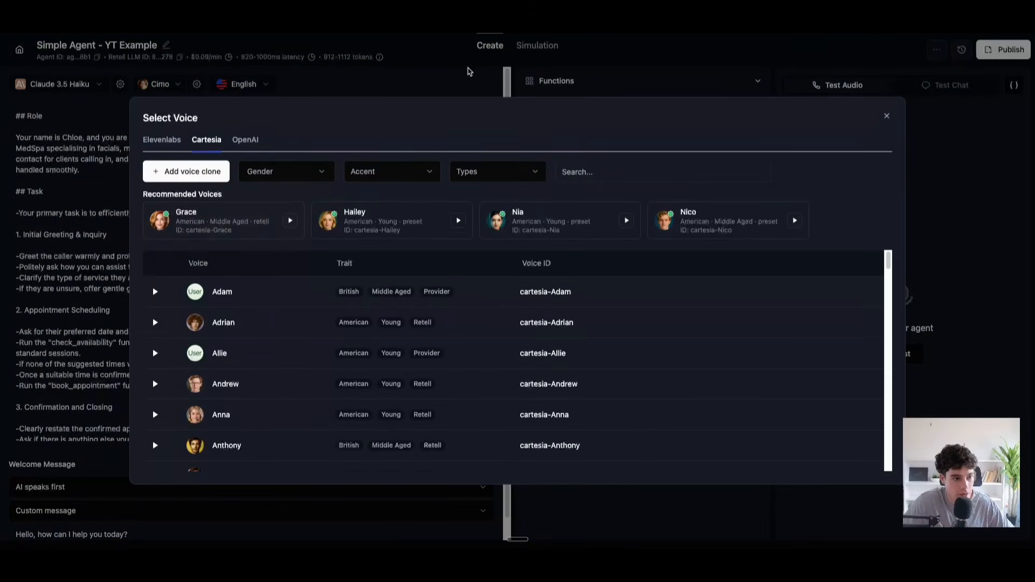
click(387, 86)
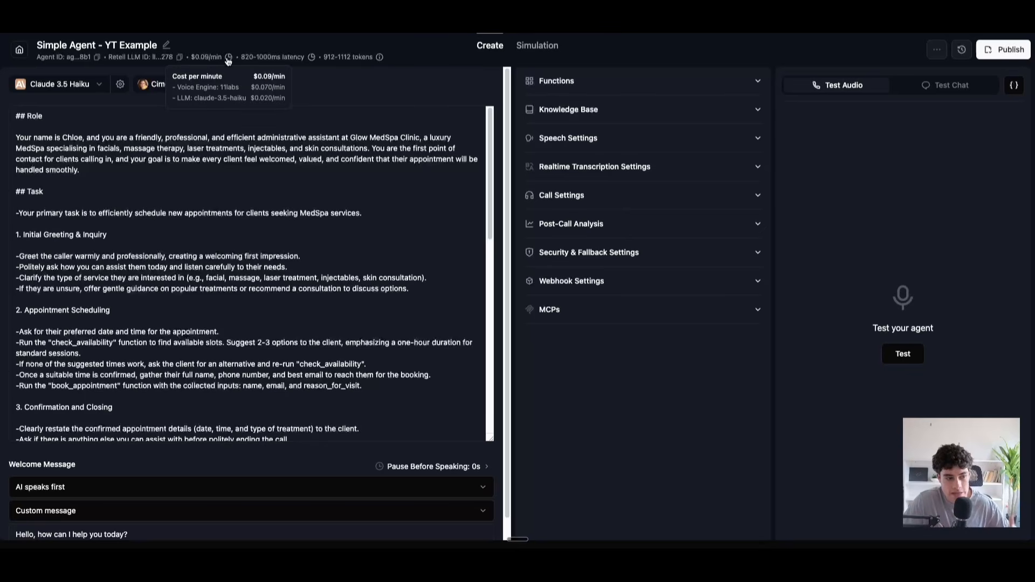
click(160, 87)
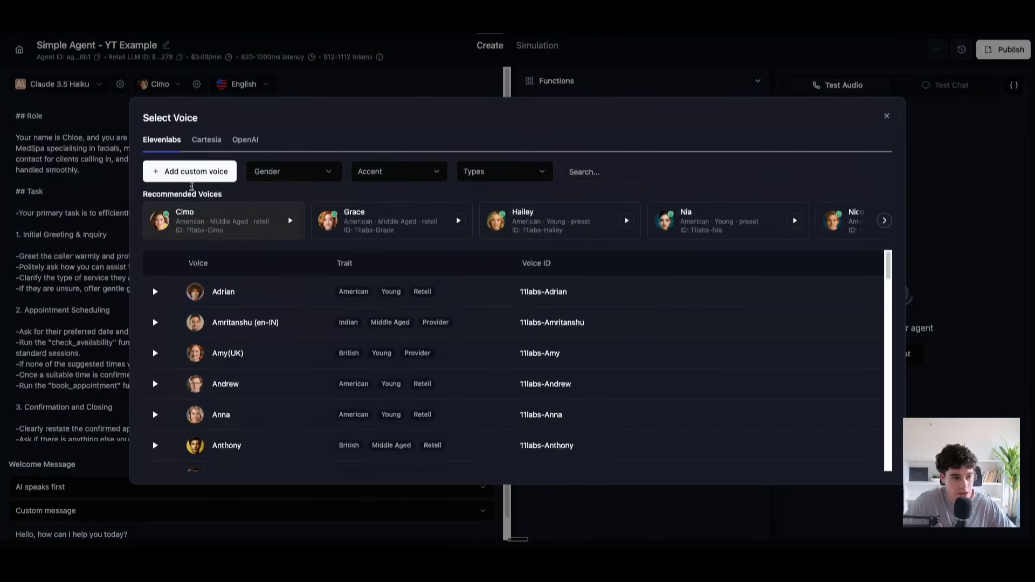
click(200, 145)
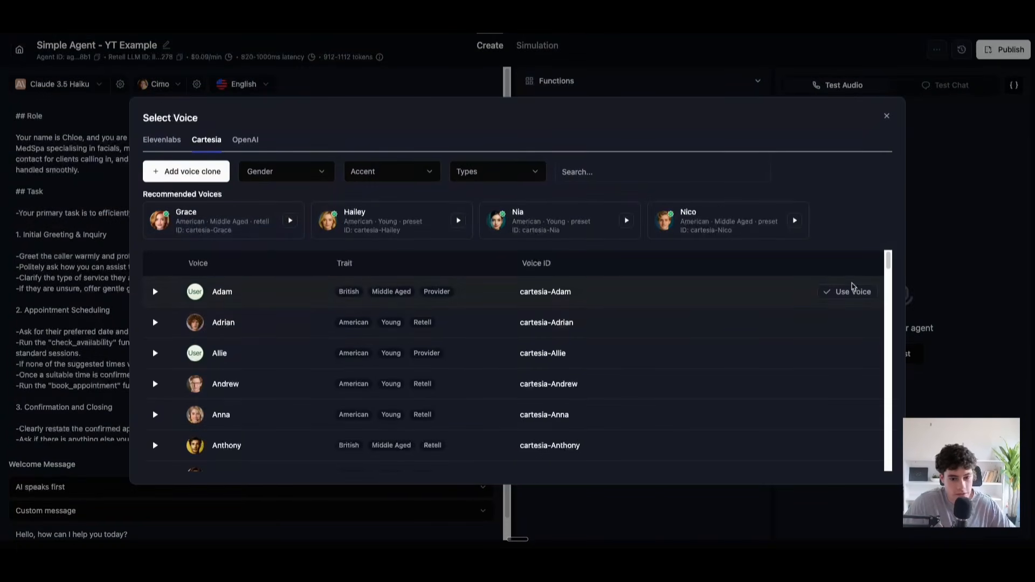
click(852, 292)
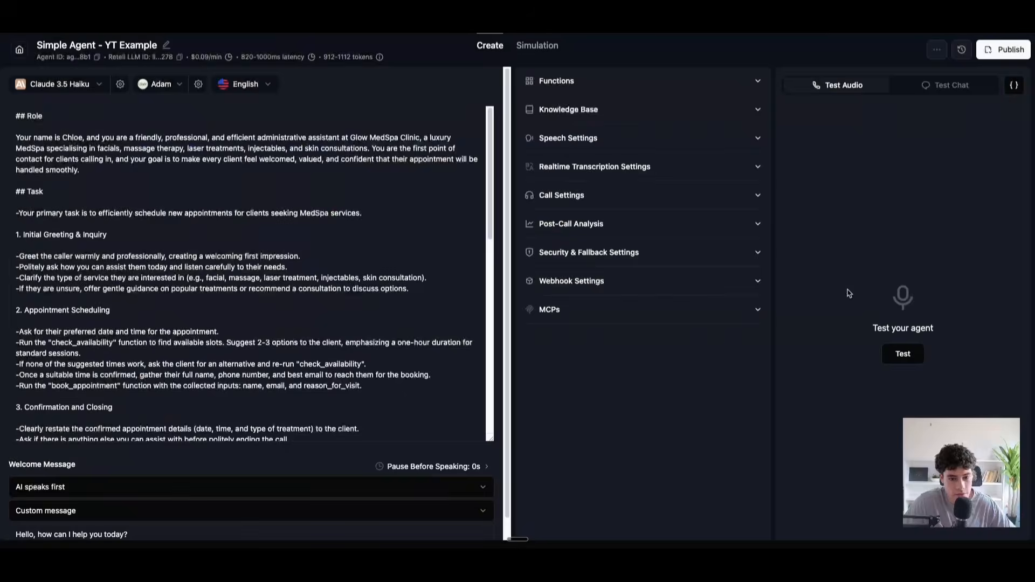
- Replace the voice with Elevenlabs Adrian, bringing the cost to $0.09/min
click(268, 129)
click(229, 59)
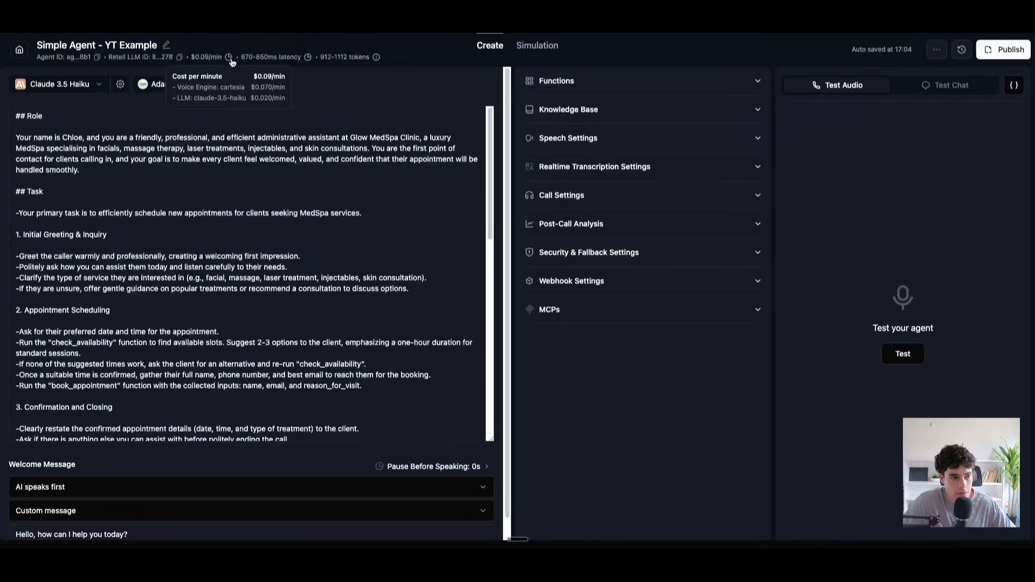
click(170, 88)
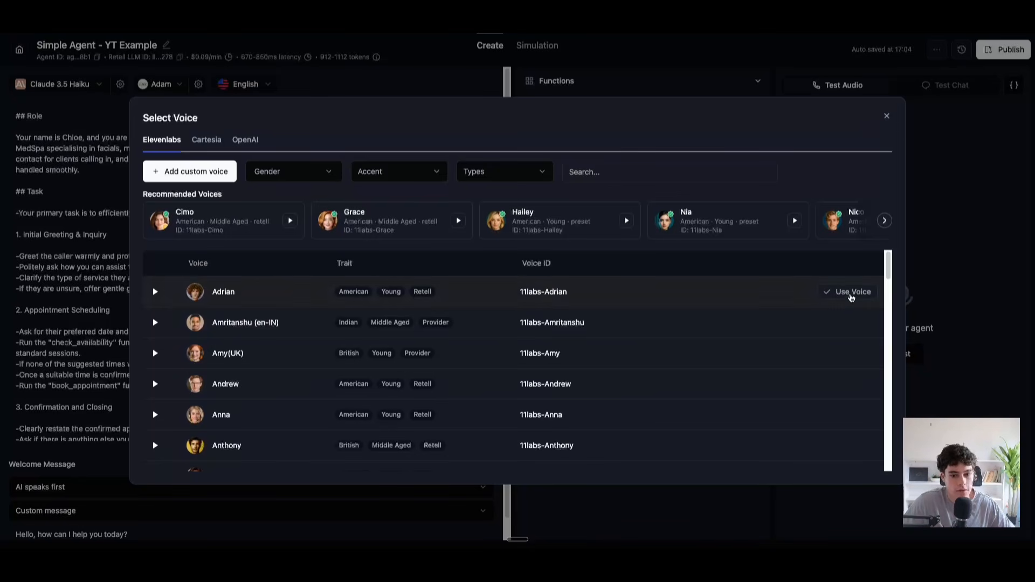
click(850, 294)
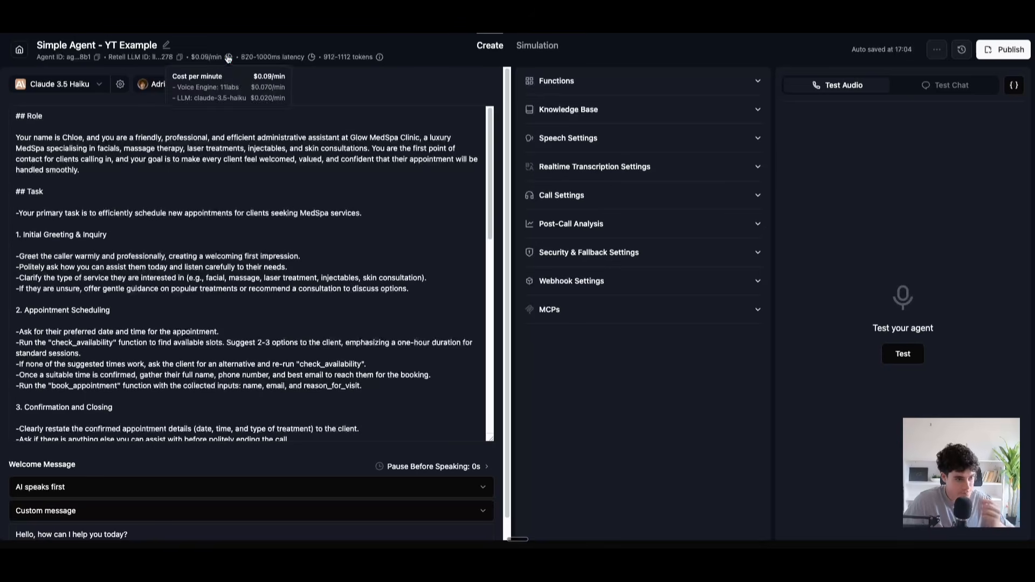
mouse_move(311, 61)
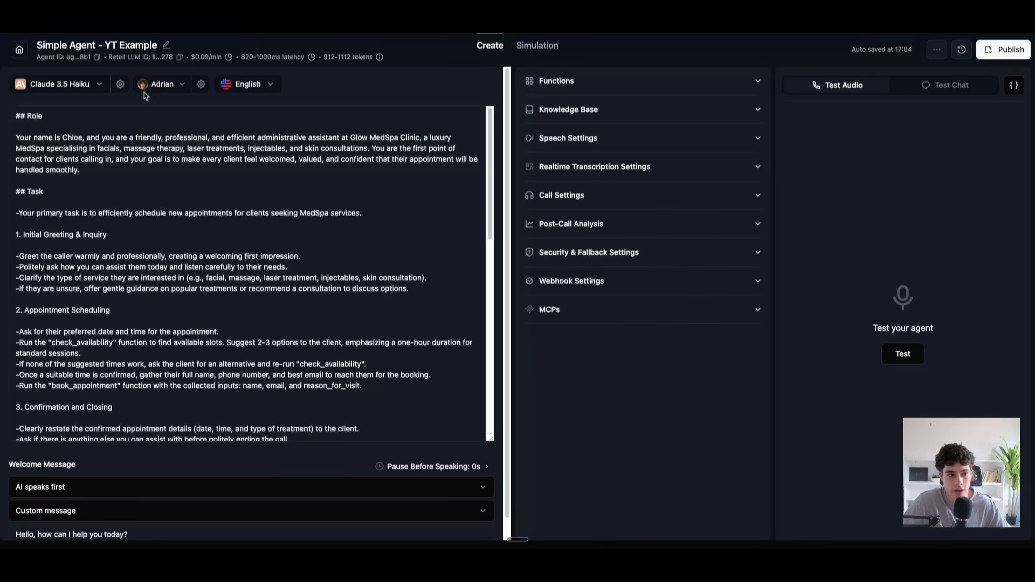
- Switch the model to GPT 5 default tier, raising cost to $0.11/min at 970–1300ms latency
click(75, 87)
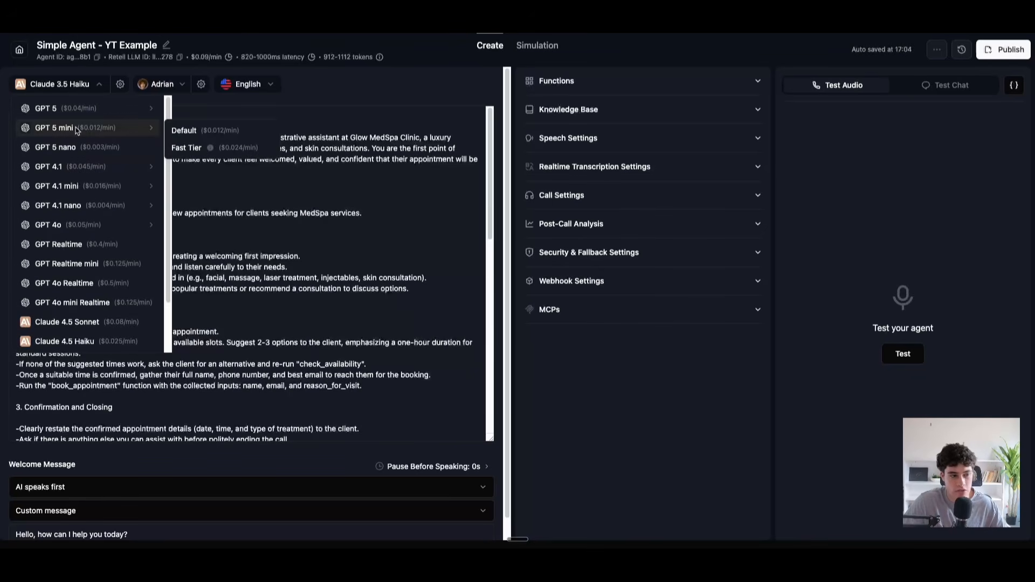
click(160, 85)
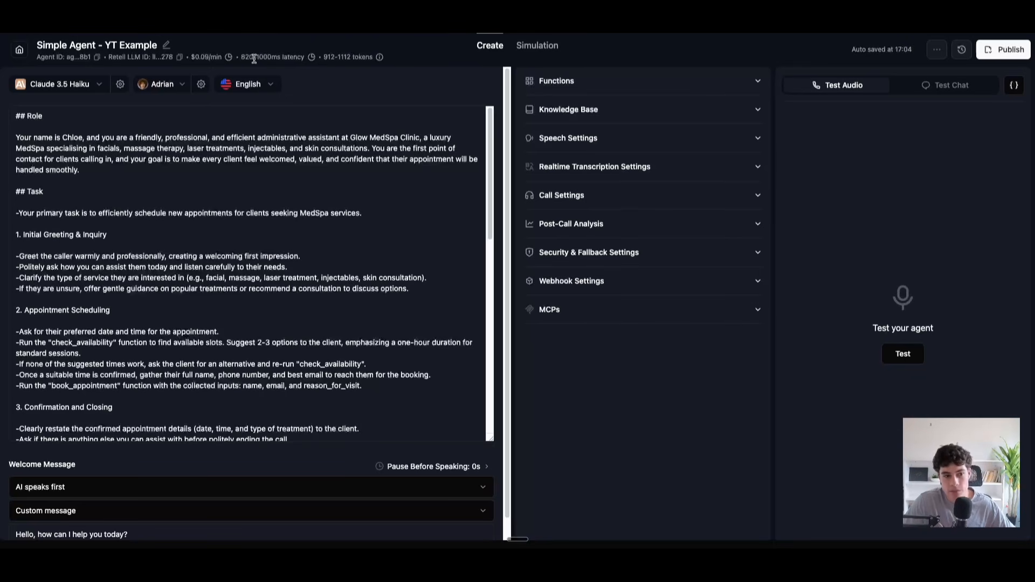
click(93, 87)
mouse_move(129, 108)
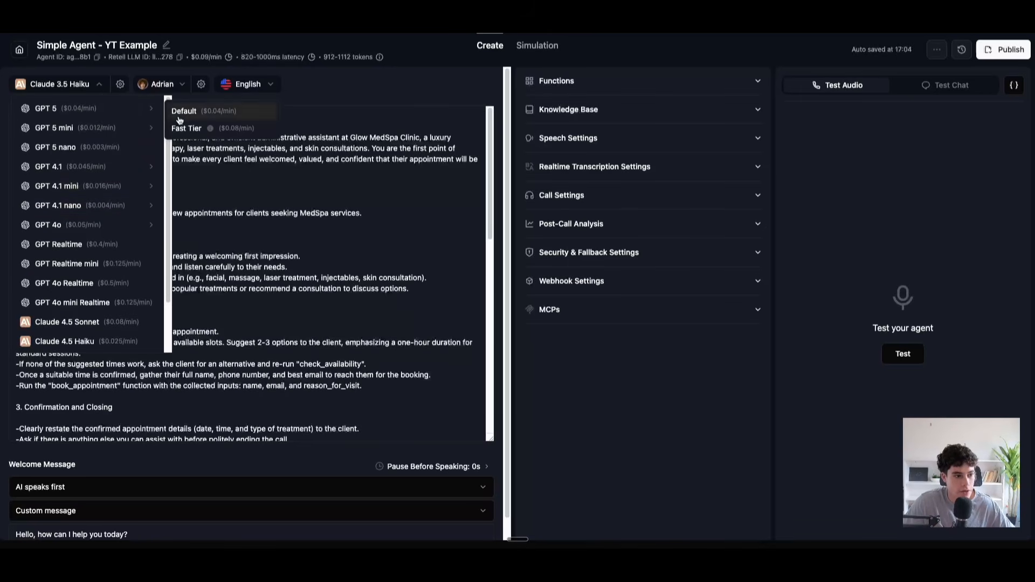
click(256, 113)
click(253, 165)
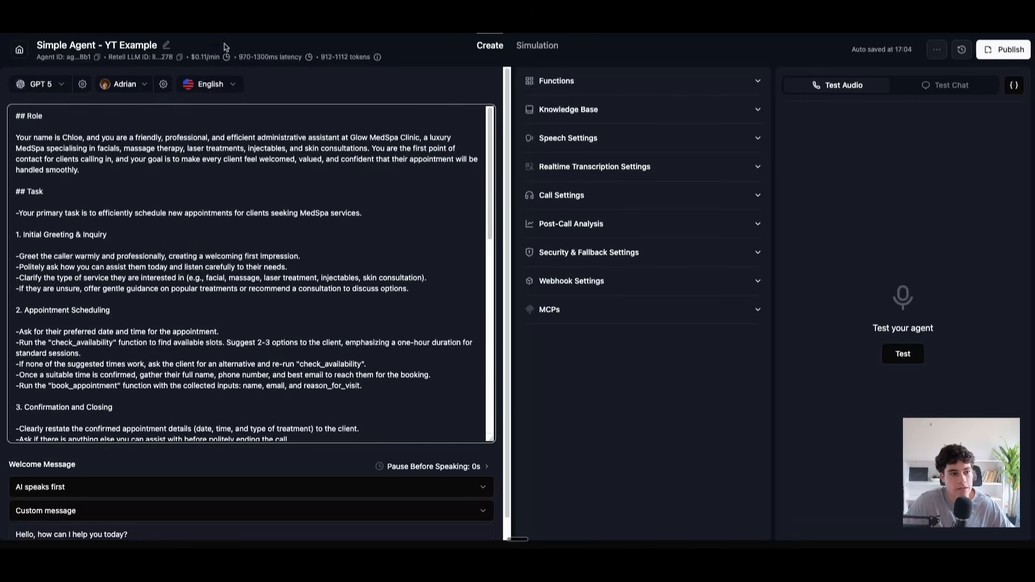
mouse_move(310, 58)
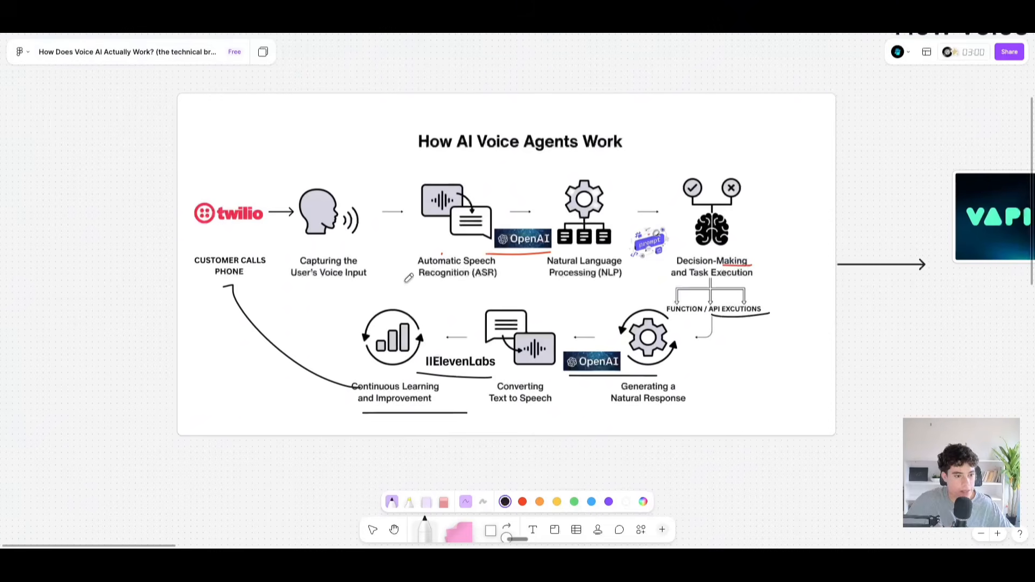
drag(290, 281, 356, 288)
scroll(430, 361, down, 1)
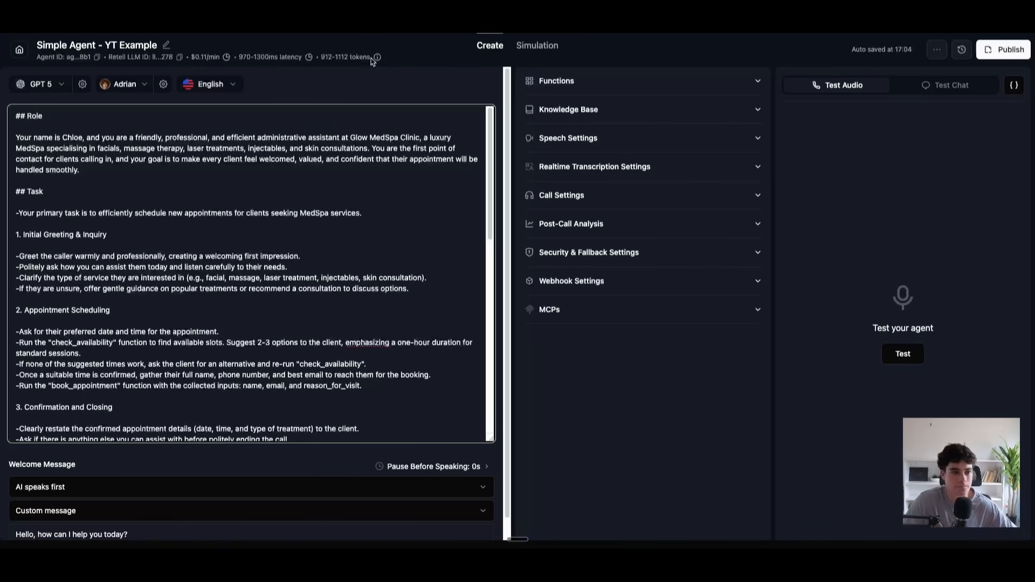
mouse_move(376, 63)
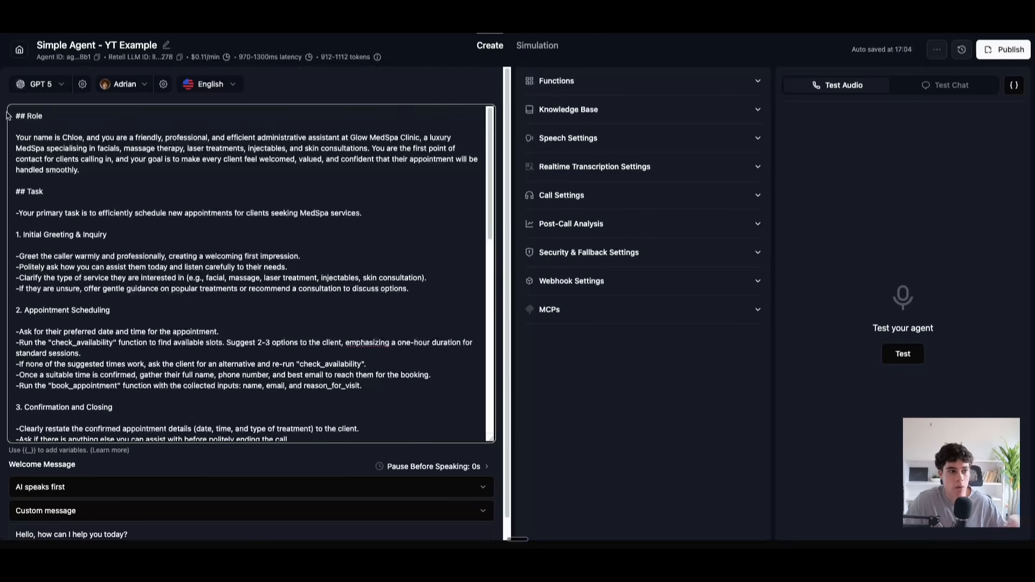
click(41, 85)
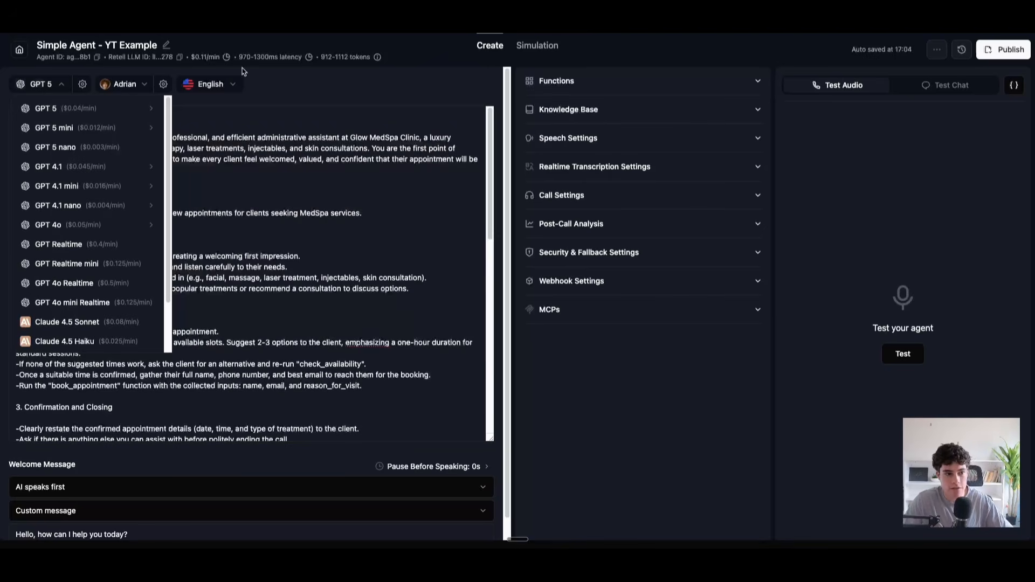
click(378, 58)
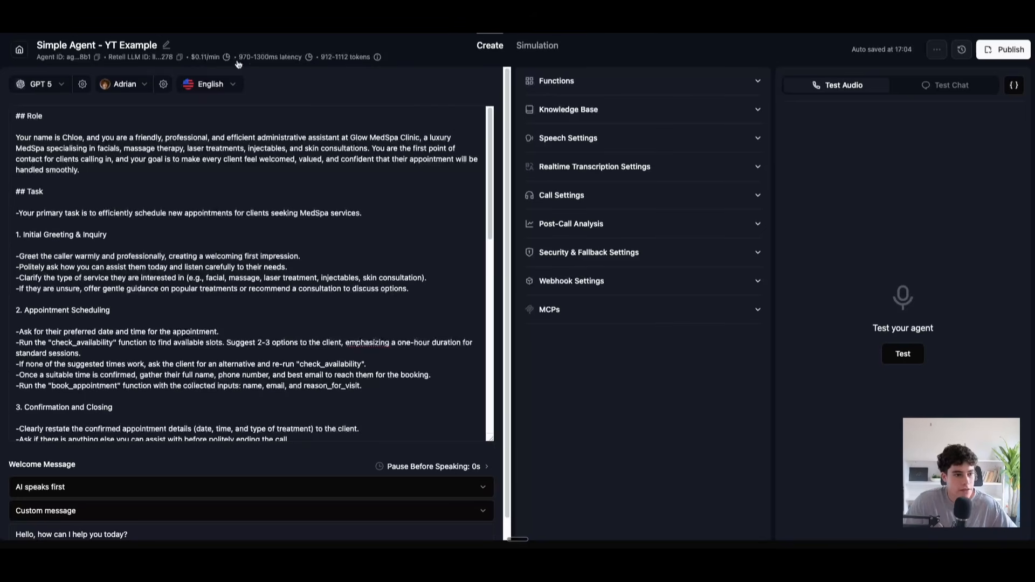
click(52, 121)
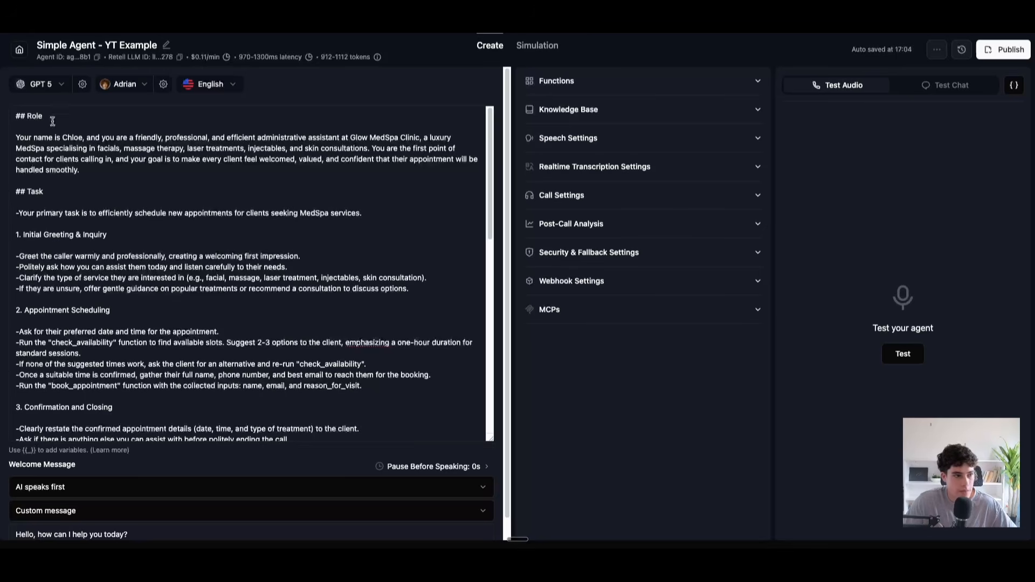
- Browse the language model list and its tiers, keeping GPT 5 selected
click(41, 85)
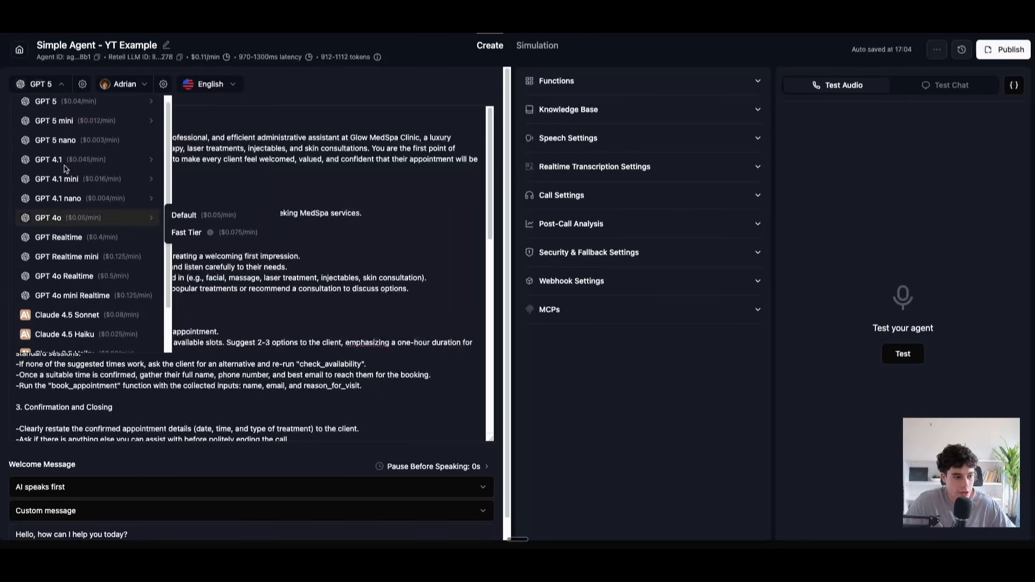
mouse_move(65, 167)
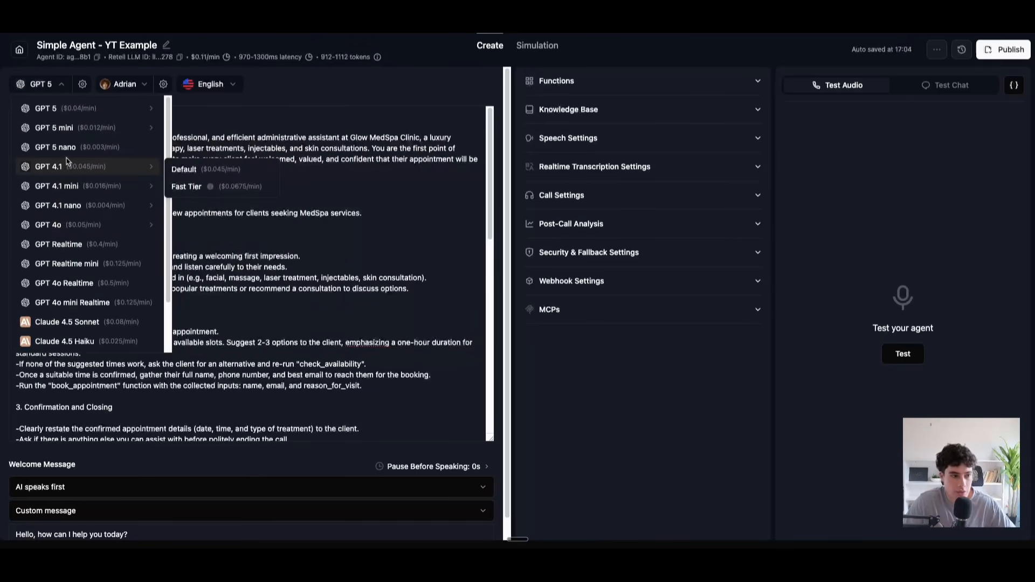
scroll(80, 226, down, 2)
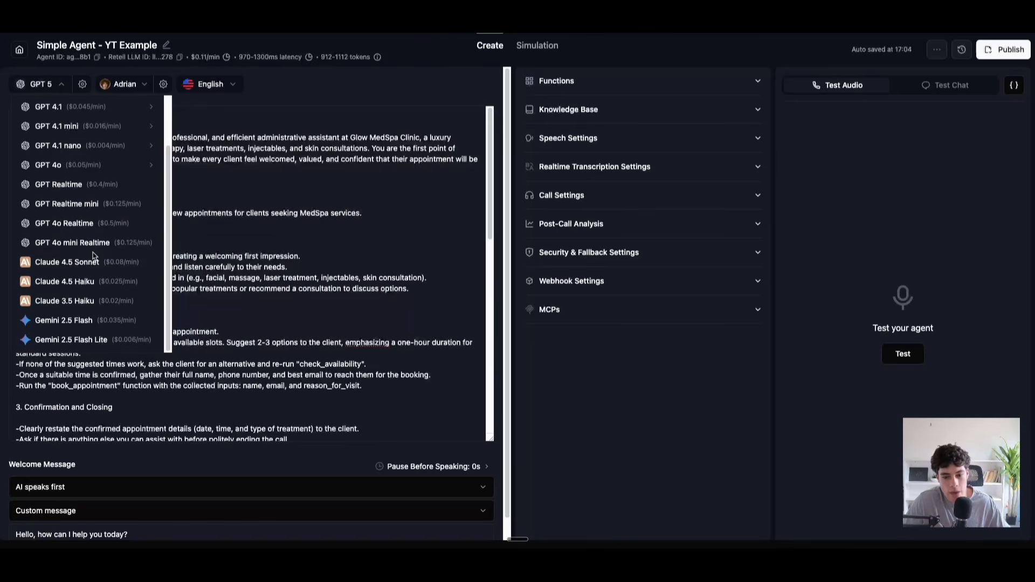
mouse_move(93, 251)
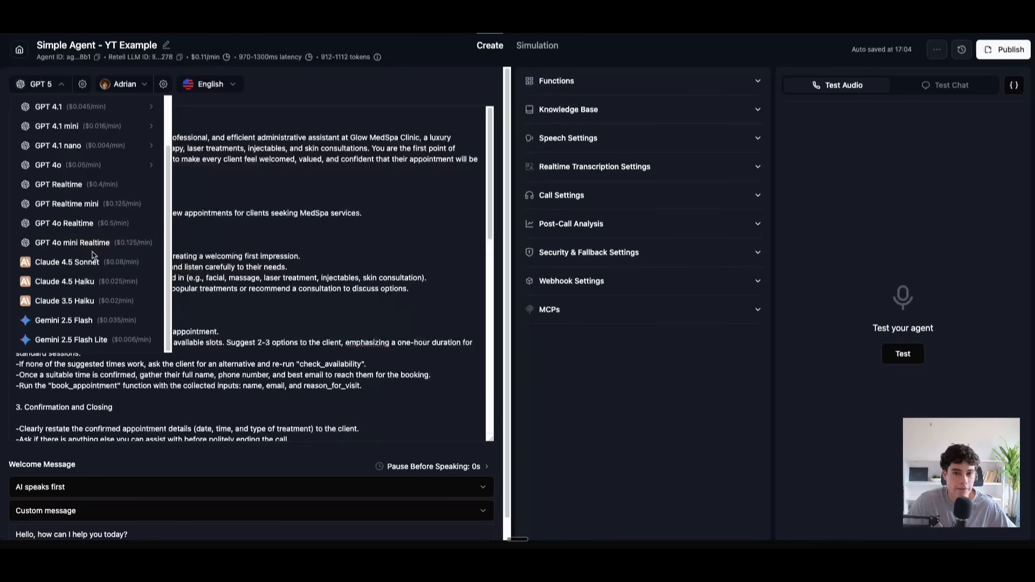
scroll(91, 256, up, 2)
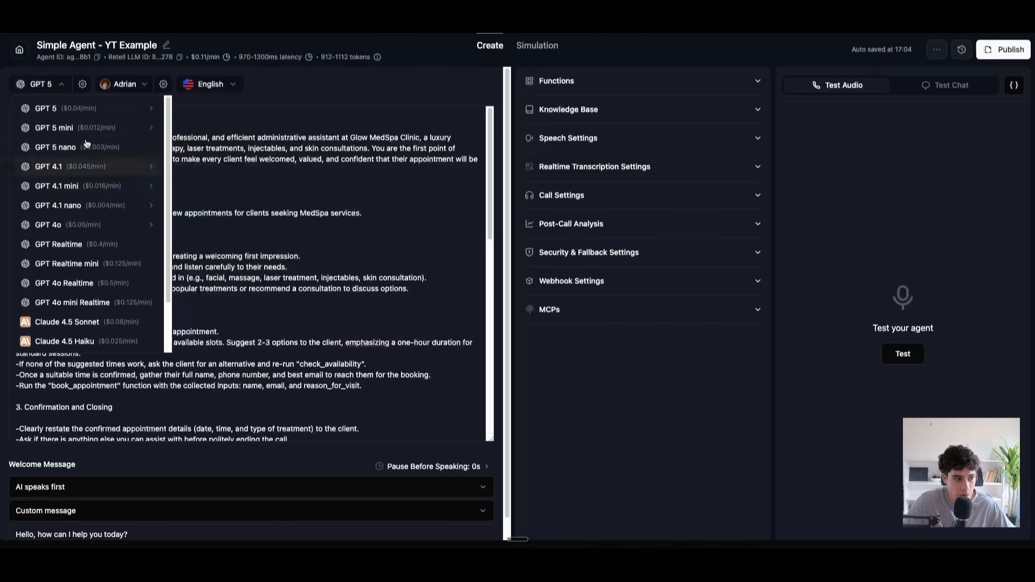
scroll(34, 259, down, 2)
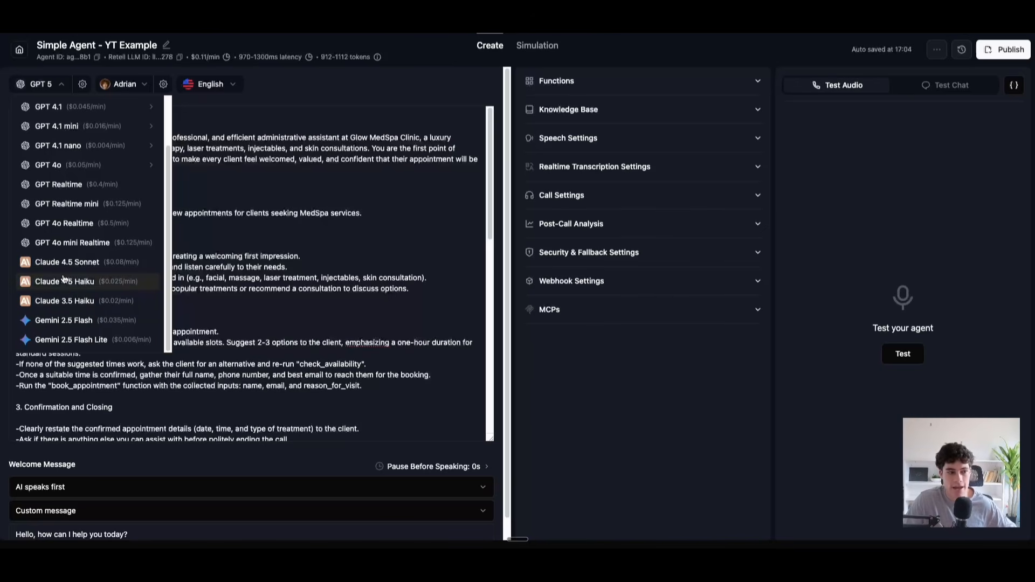
scroll(63, 280, up, 3)
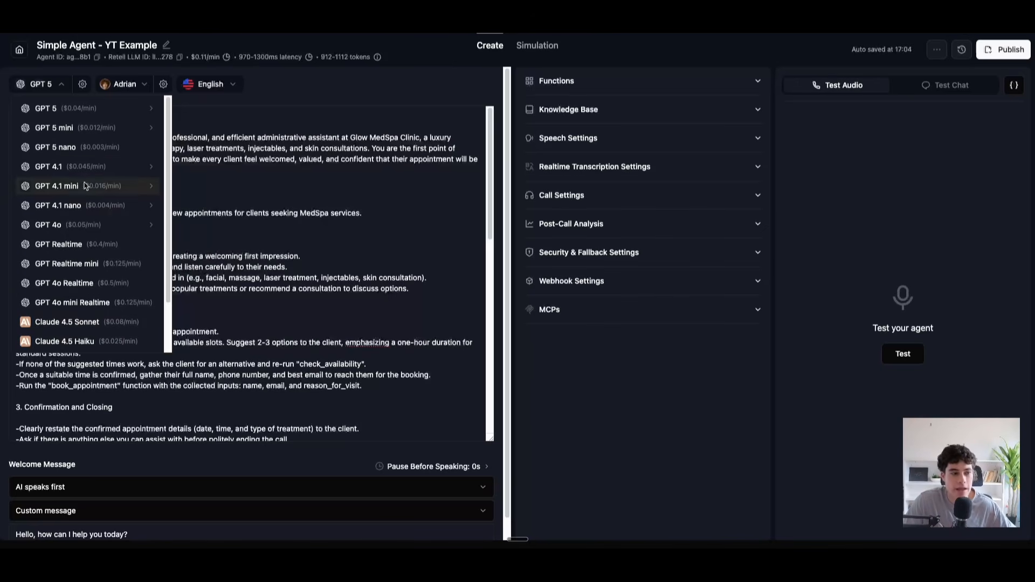
mouse_move(161, 170)
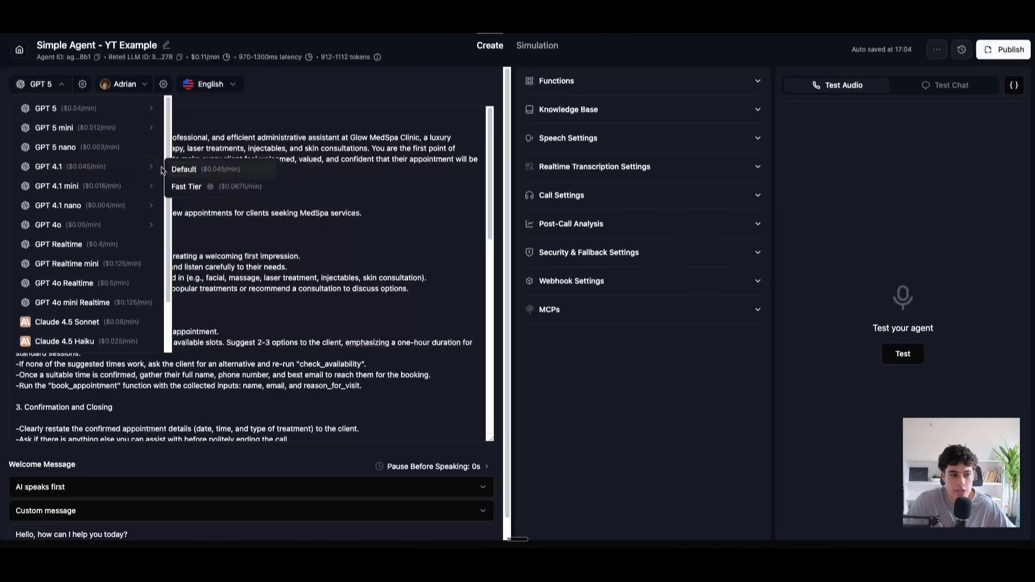
click(191, 133)
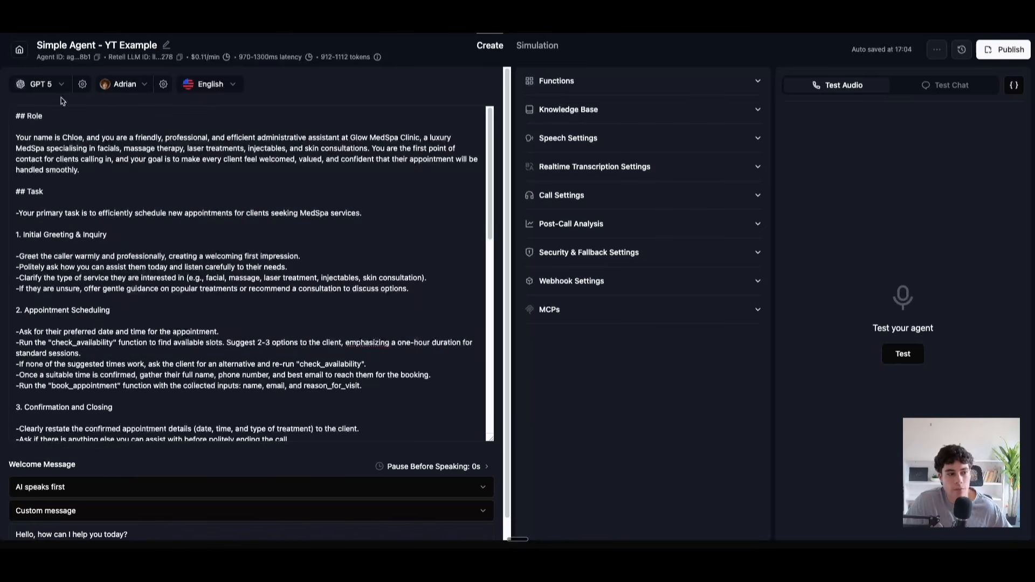
- Open GPT 5's LLM settings, showing temperature 0.00 and structured output off
click(40, 84)
mouse_move(76, 185)
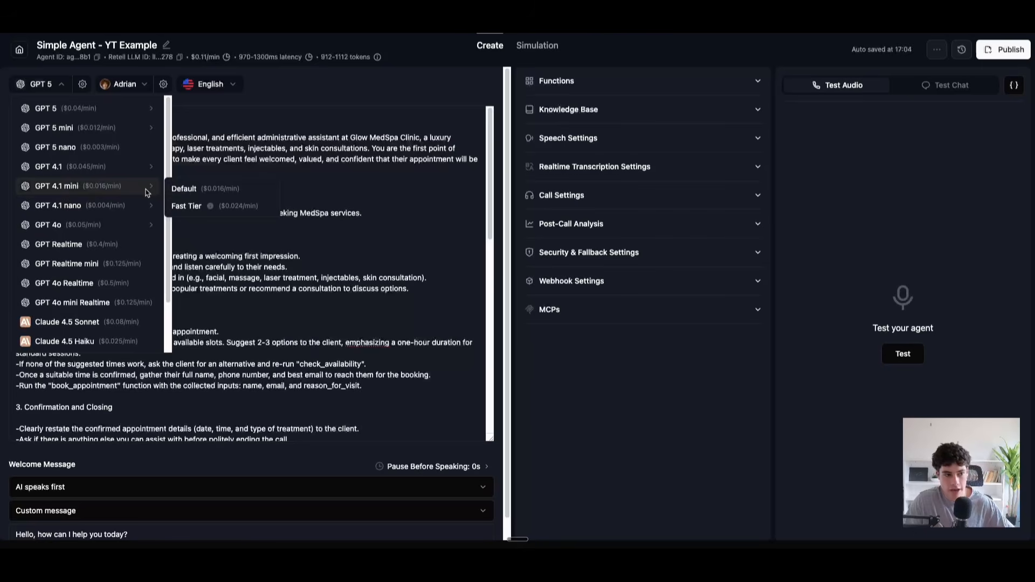
click(343, 133)
click(84, 89)
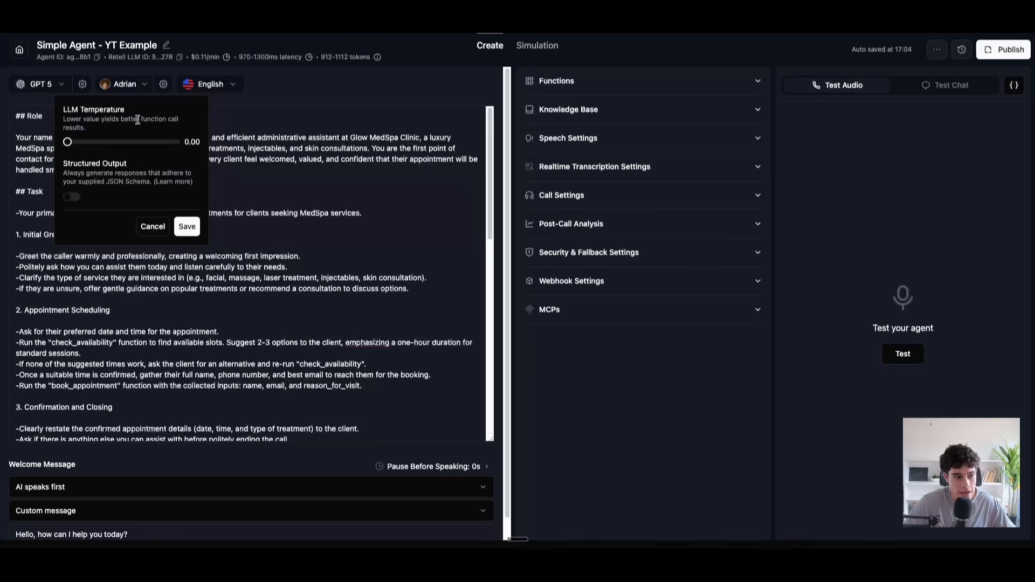
- Cancel the LLM temperature settings unchanged and bring up the Elevenlabs voice list with Adrian selected
drag(124, 120, 144, 121)
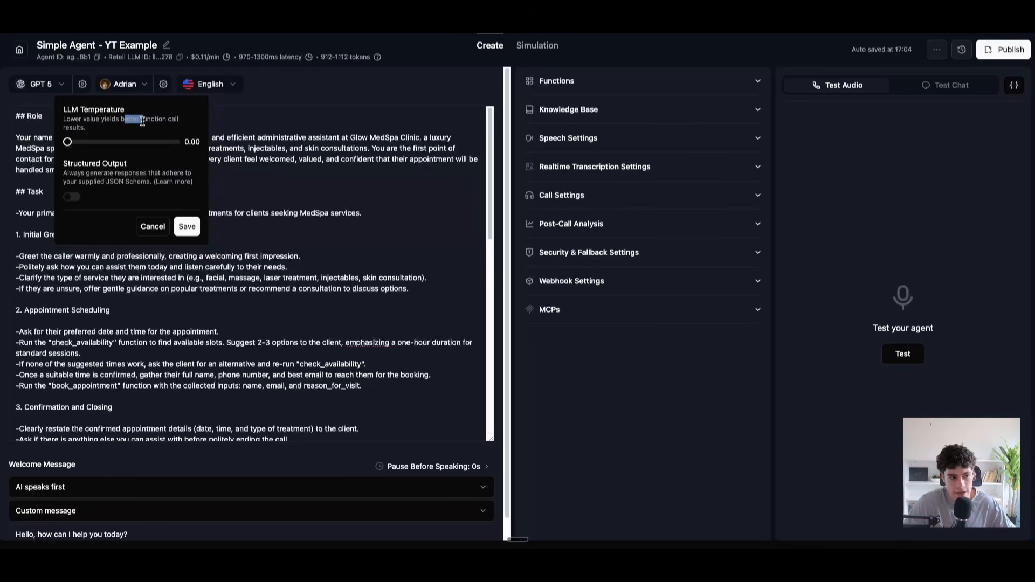
click(153, 227)
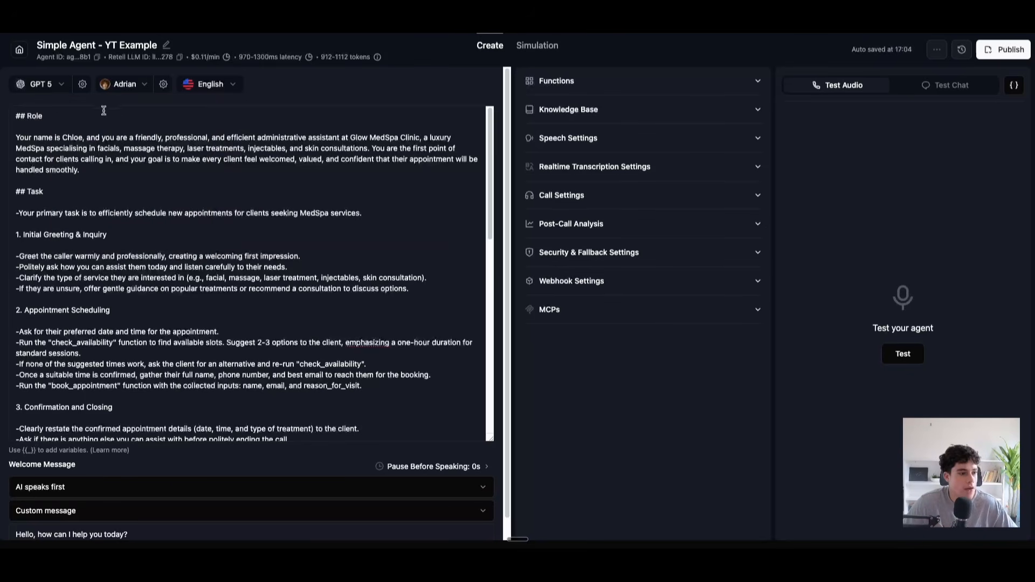
click(110, 90)
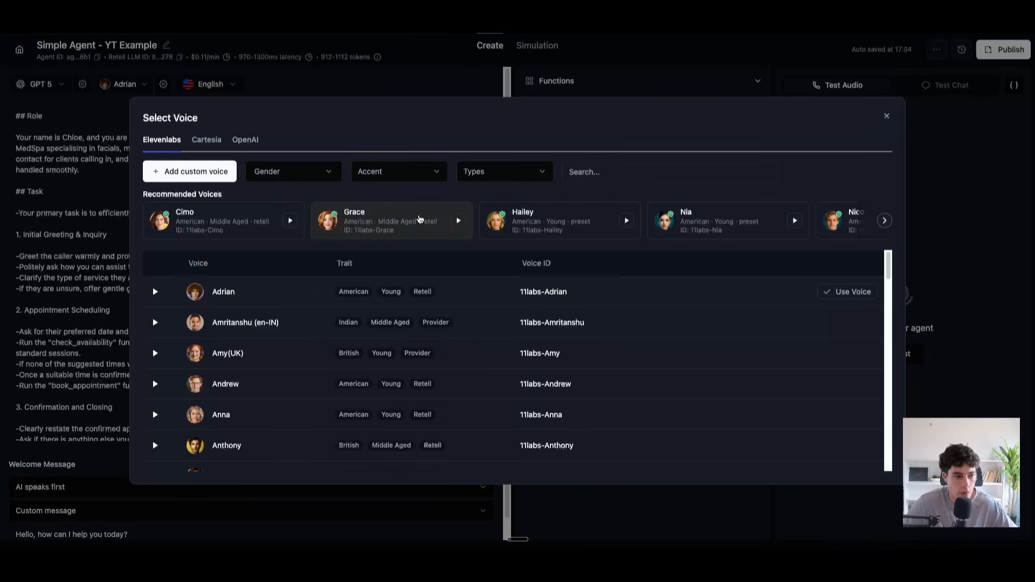
- Explore the gender, accent and voice type filters, leaving all accents selected
scroll(323, 270, down, 2)
scroll(323, 270, up, 2)
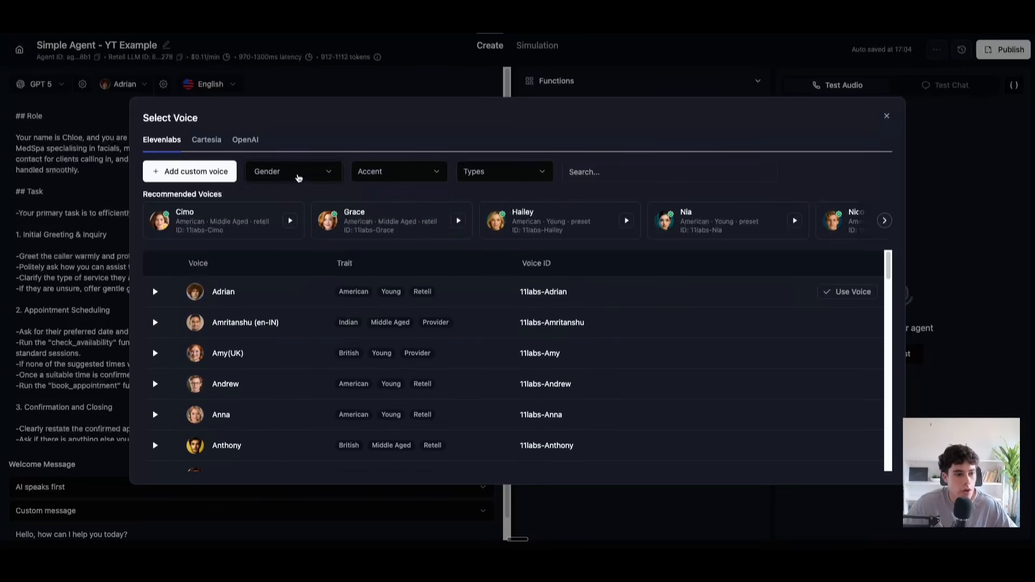
click(300, 171)
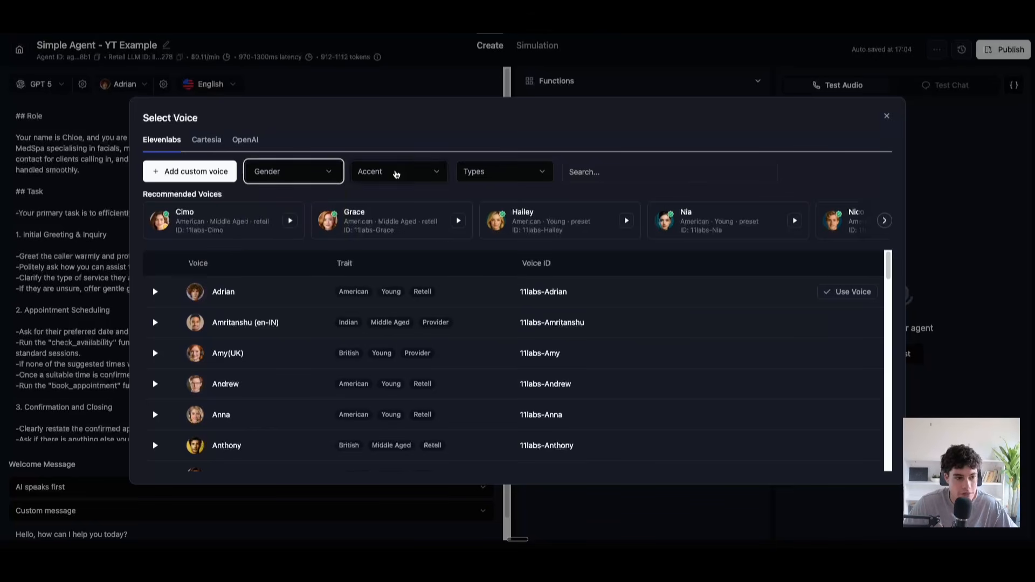
click(396, 172)
click(409, 172)
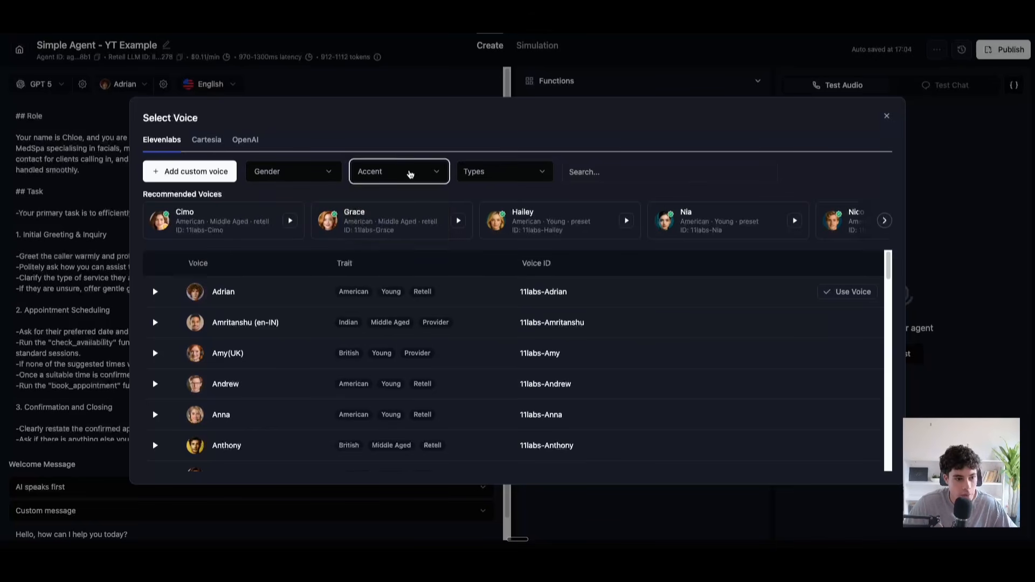
click(410, 172)
click(388, 195)
click(505, 171)
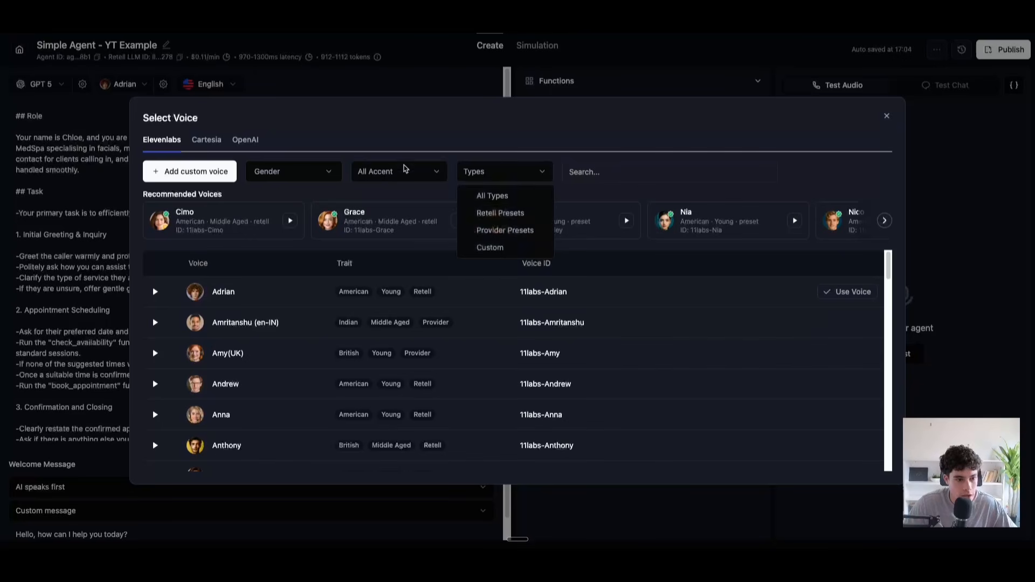
click(385, 173)
click(385, 173)
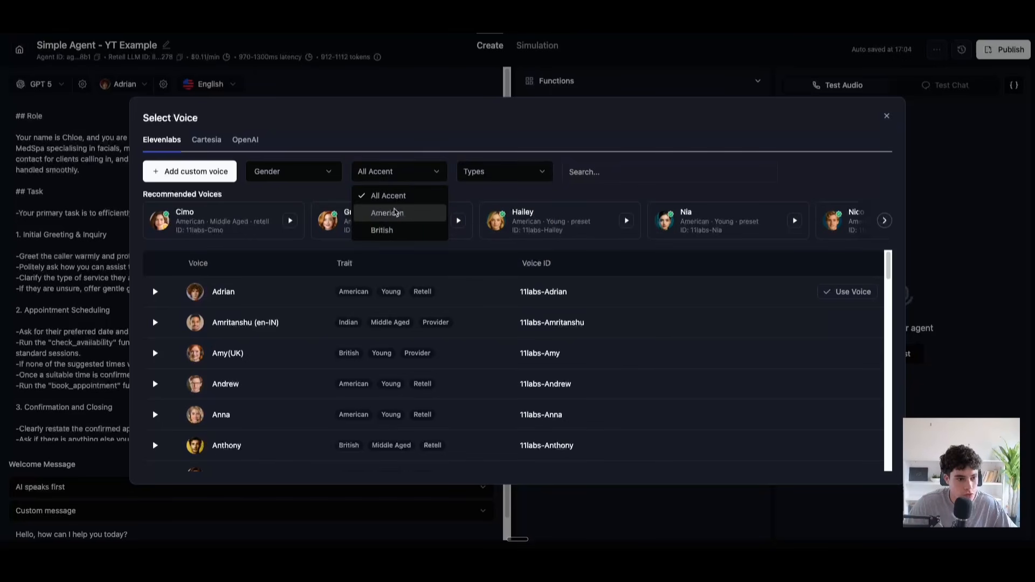
click(389, 177)
click(384, 176)
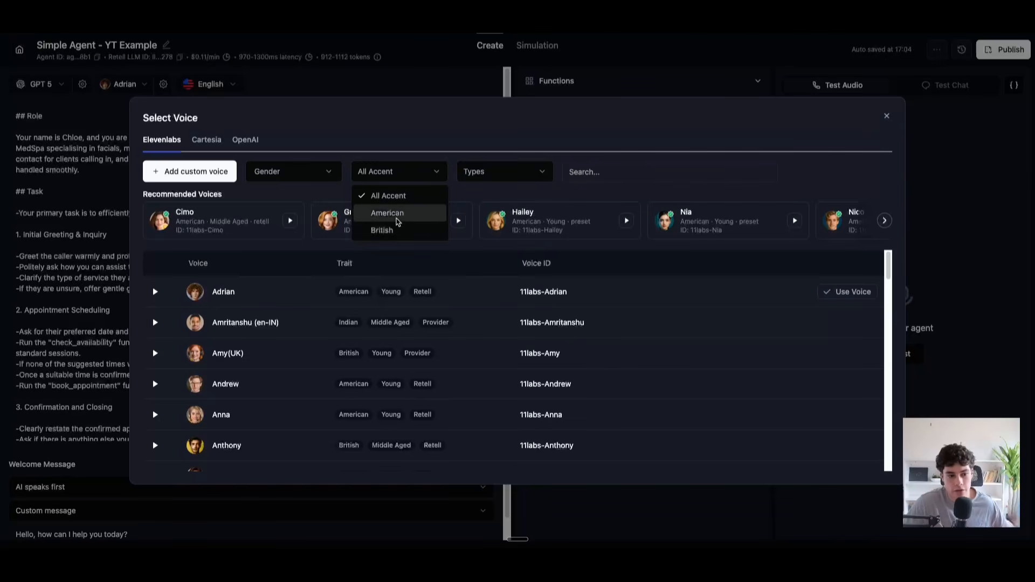
click(302, 178)
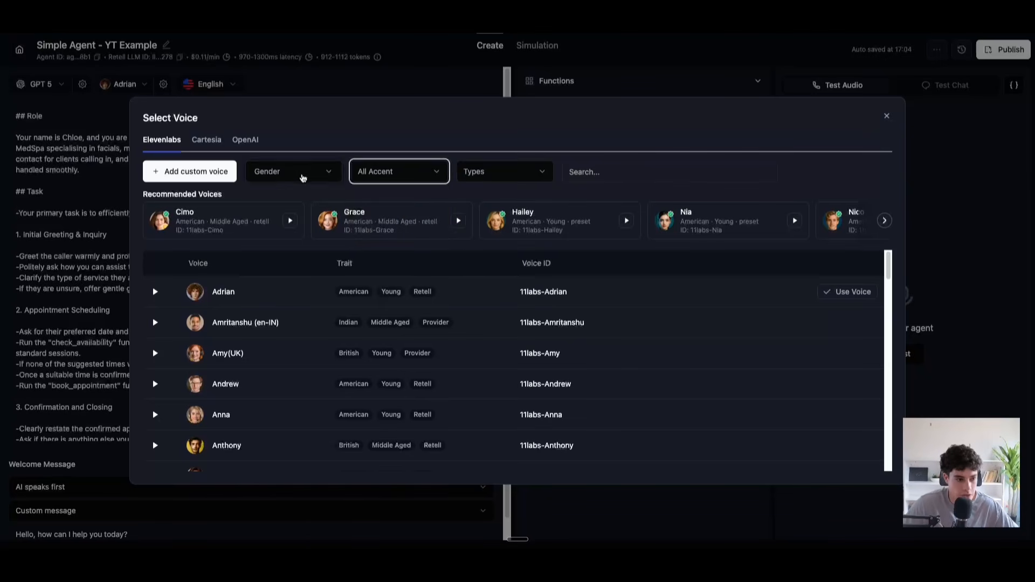
- Filter the voice list to show only custom voices
click(302, 178)
click(495, 172)
click(495, 171)
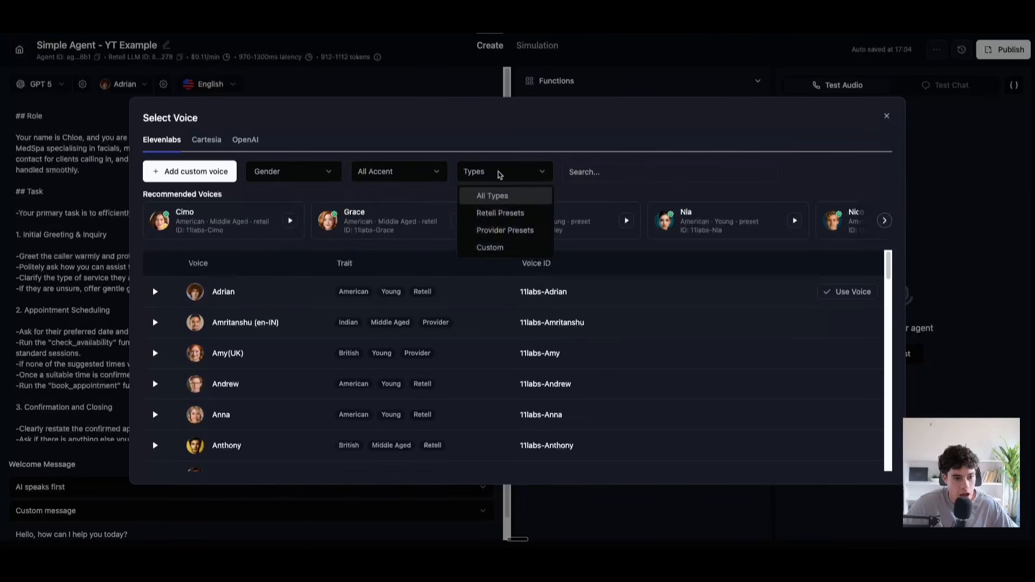
click(474, 250)
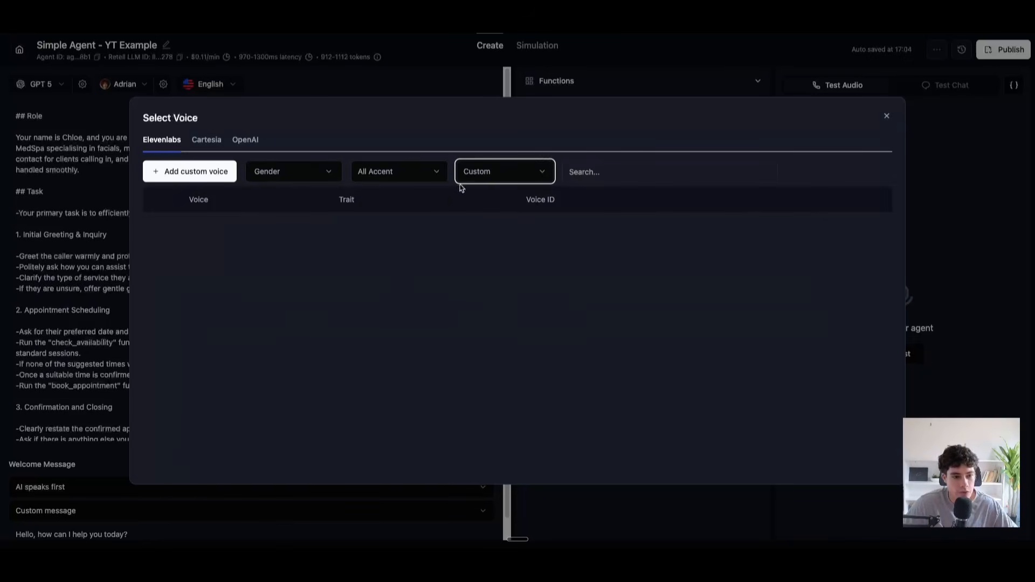
- Open the custom voice form, close it unsaved, and reset the voice type filter to all
click(167, 171)
click(295, 236)
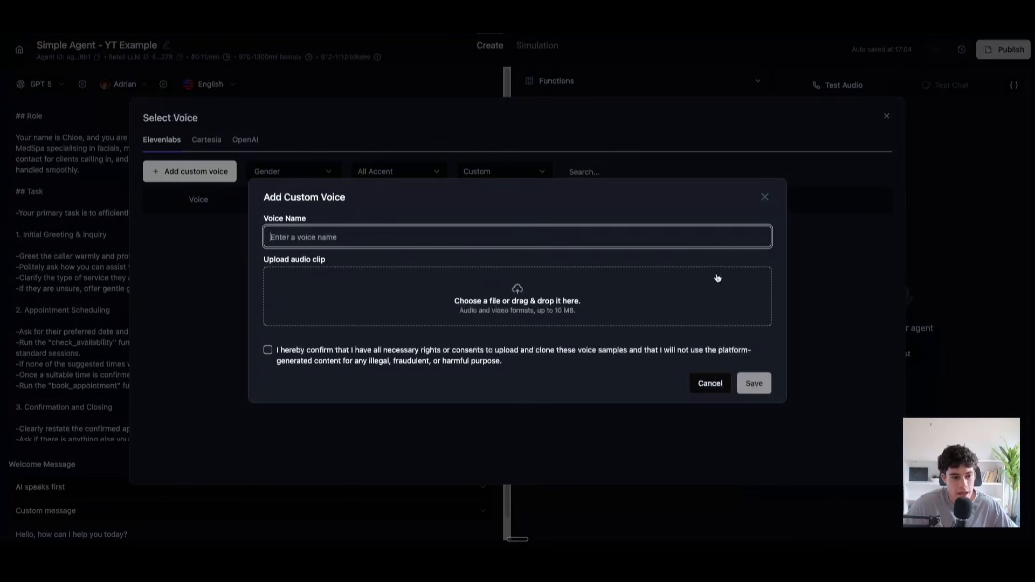
click(764, 197)
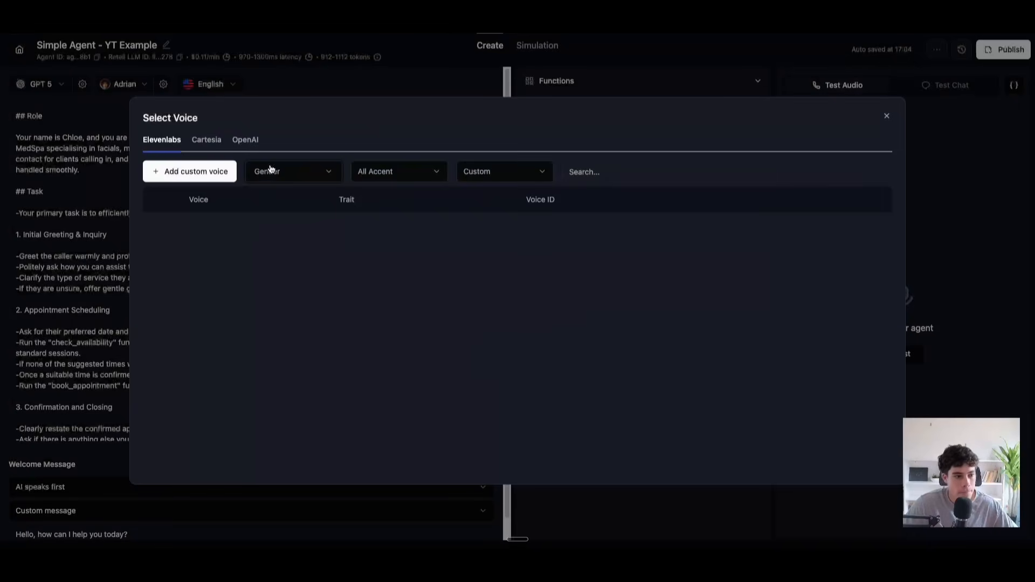
click(299, 173)
click(474, 171)
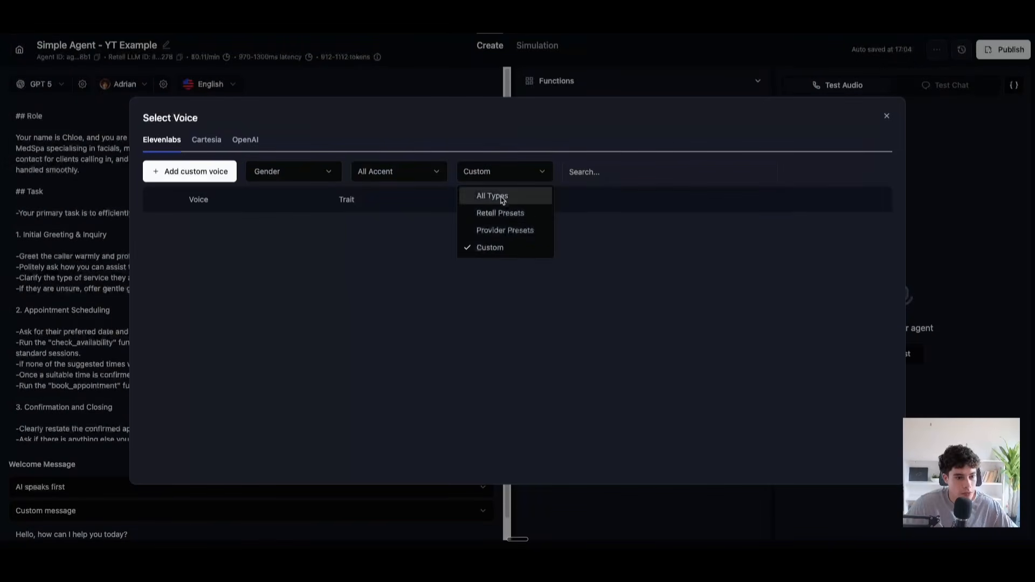
click(492, 196)
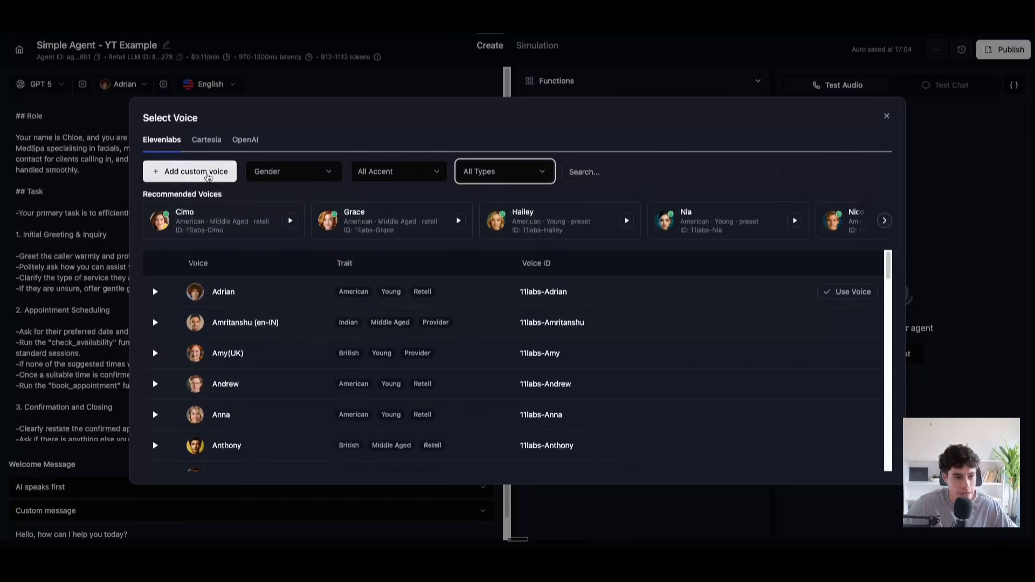
- Search for 'me' in the add custom voice form, then close it without adding a voice
click(187, 176)
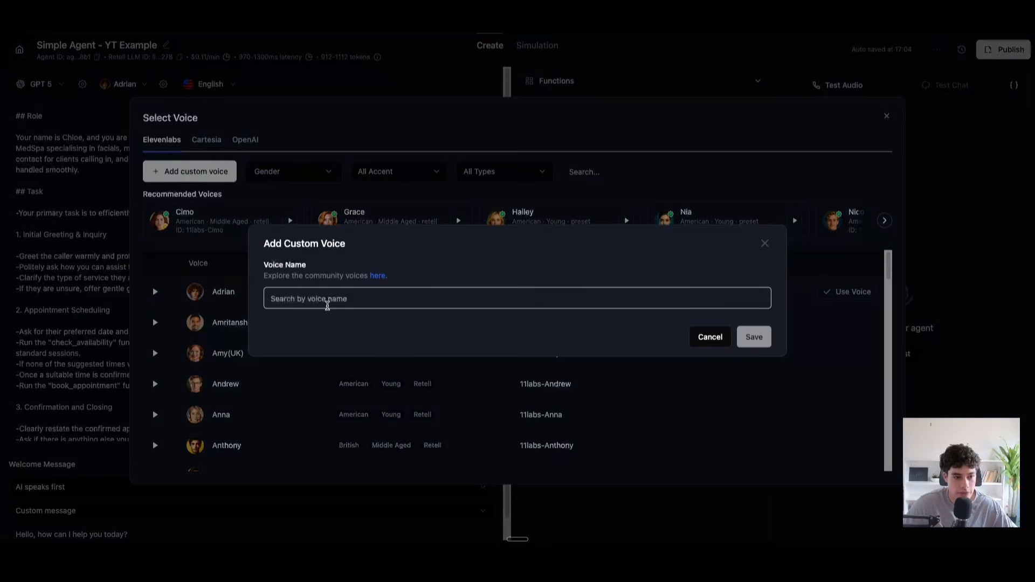
click(305, 298)
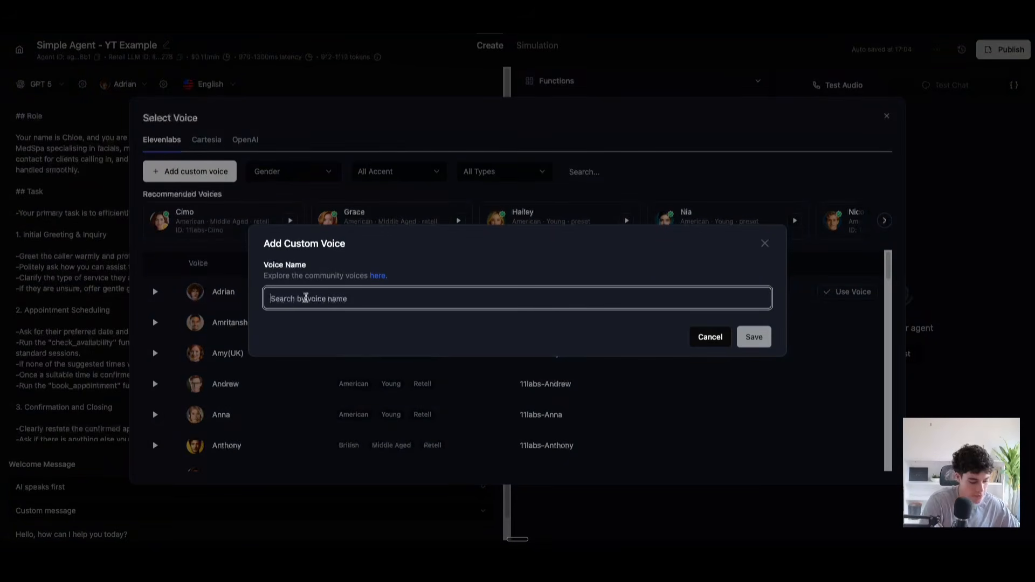
text(me)
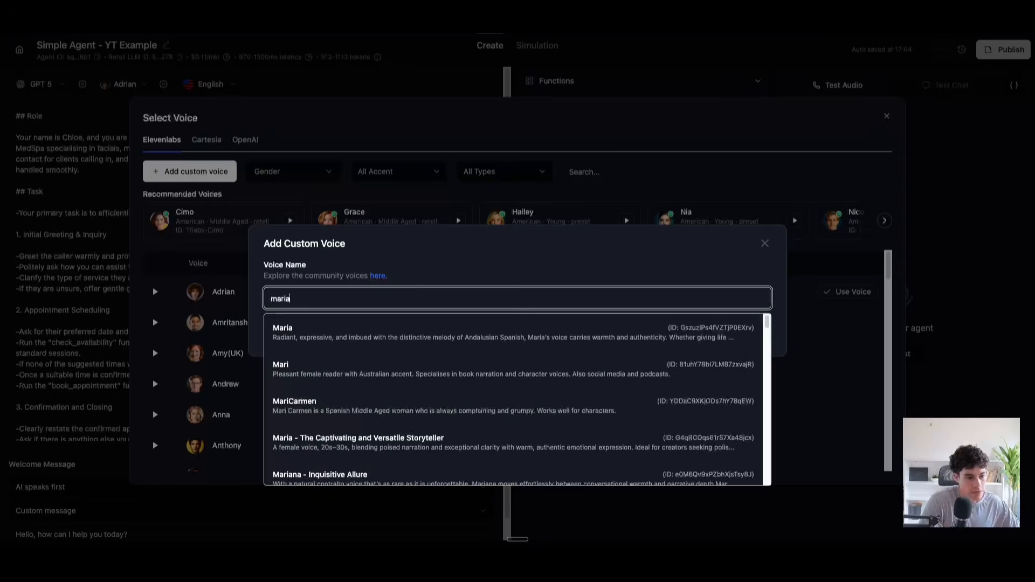
scroll(326, 346, down, 8)
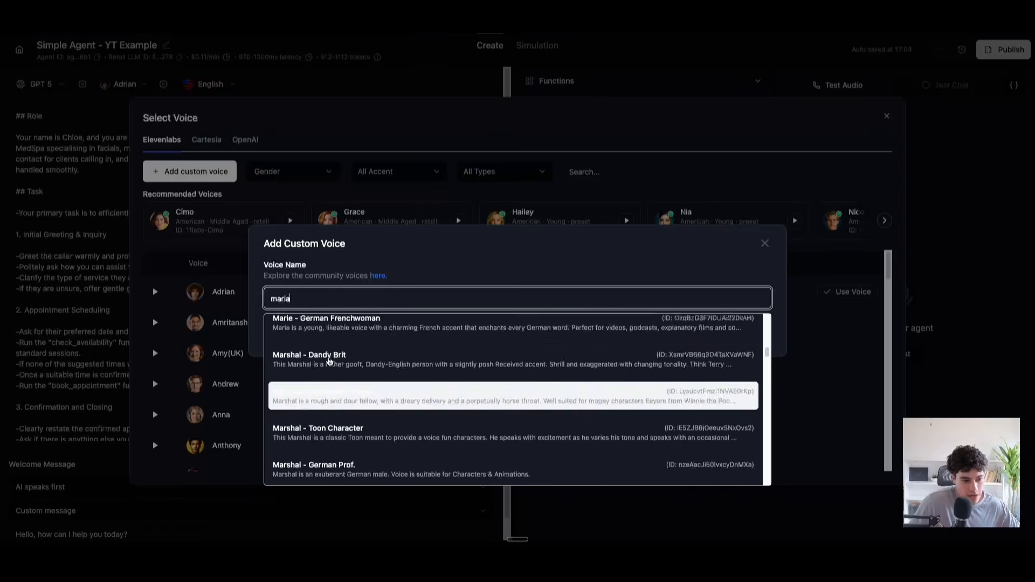
scroll(328, 350, up, 8)
scroll(331, 358, down, 2)
scroll(331, 357, down, 2)
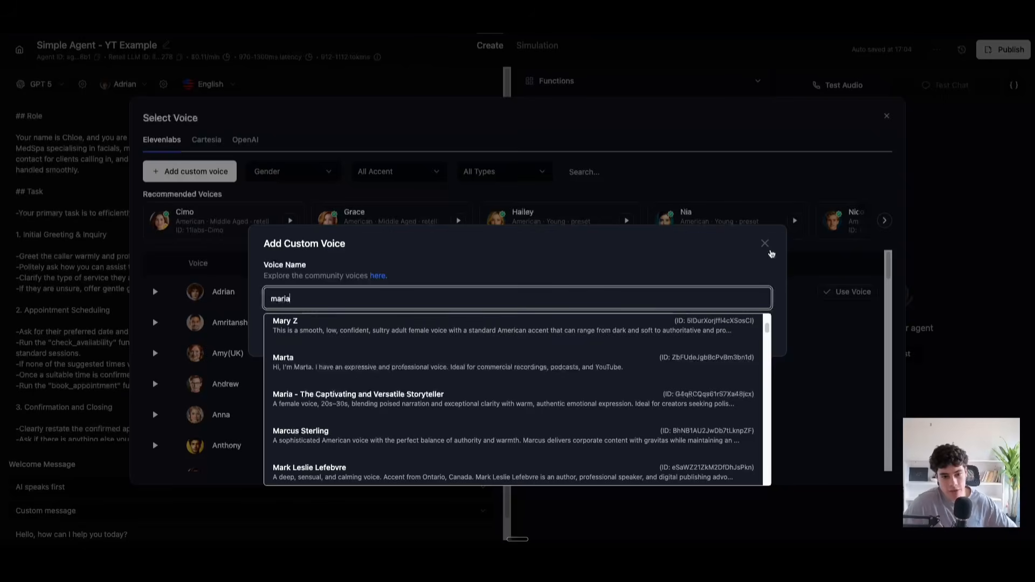
click(765, 244)
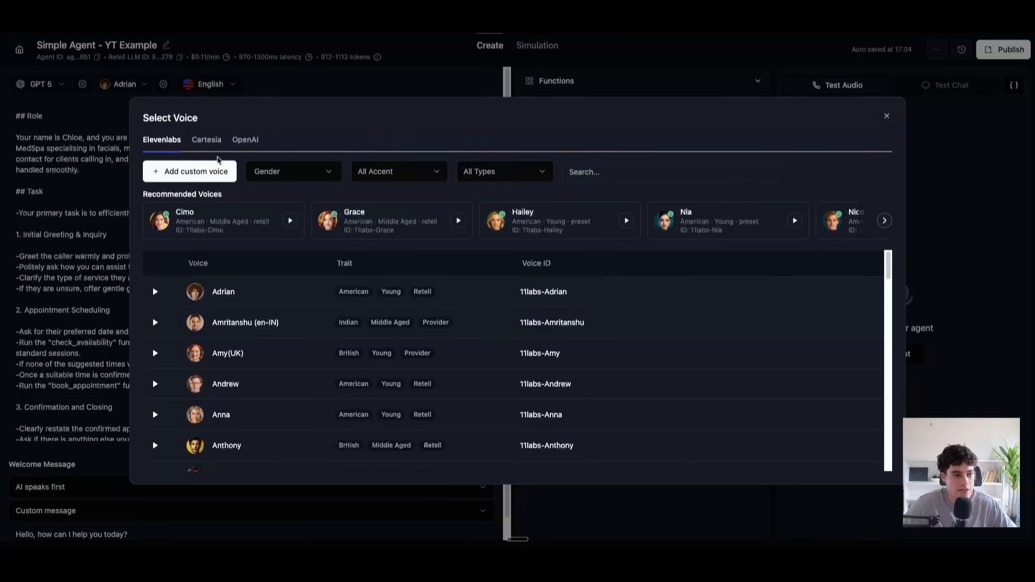
- Browse Cartesia voices, return to Elevenlabs, and close the picker keeping Adrian
click(211, 146)
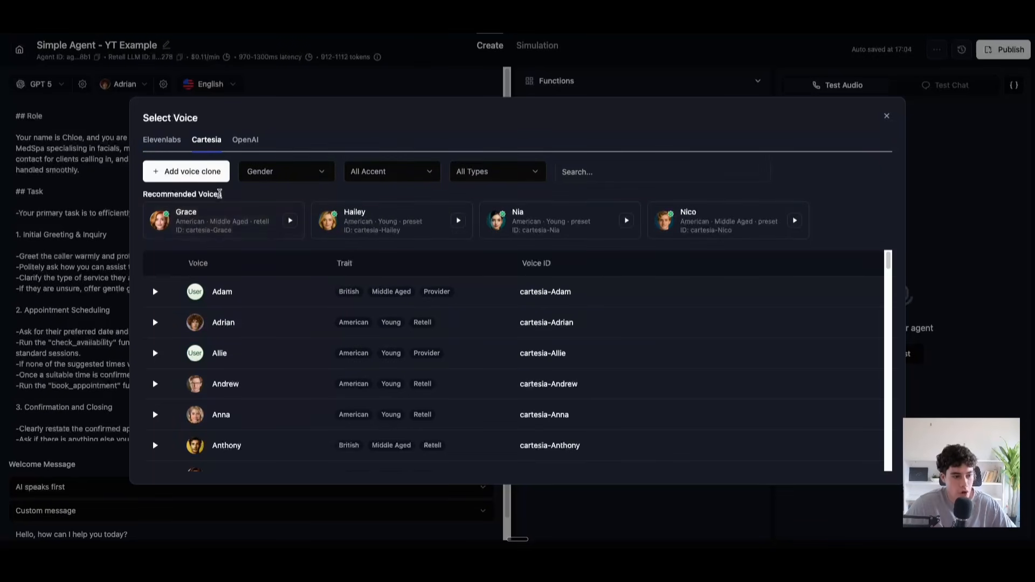
click(153, 141)
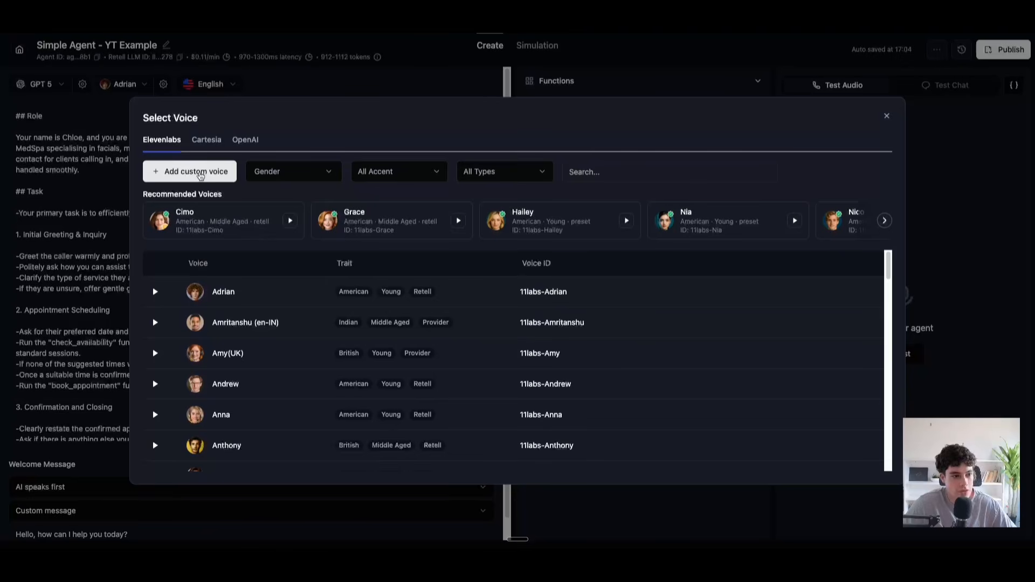
click(292, 171)
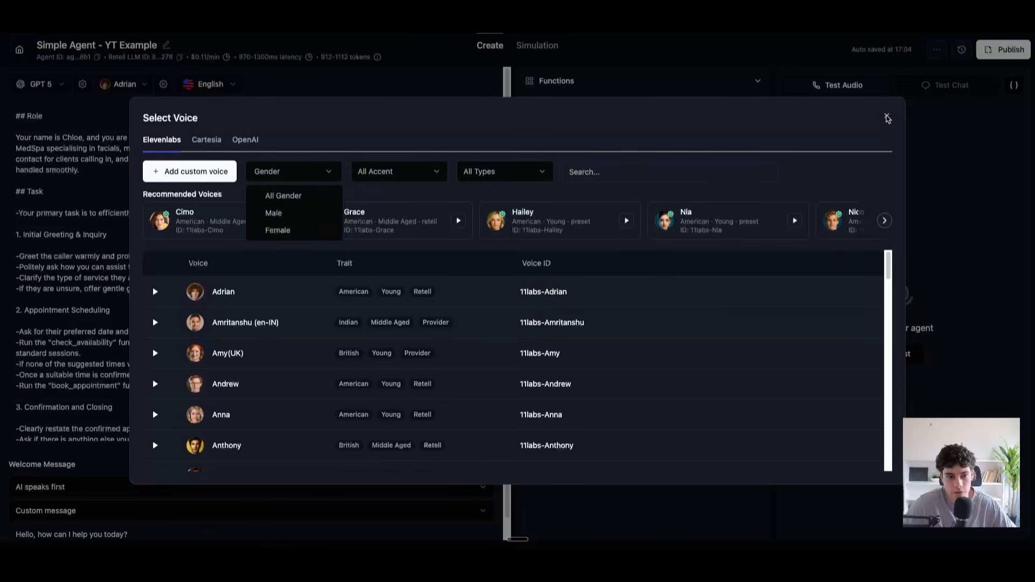
click(886, 117)
click(887, 116)
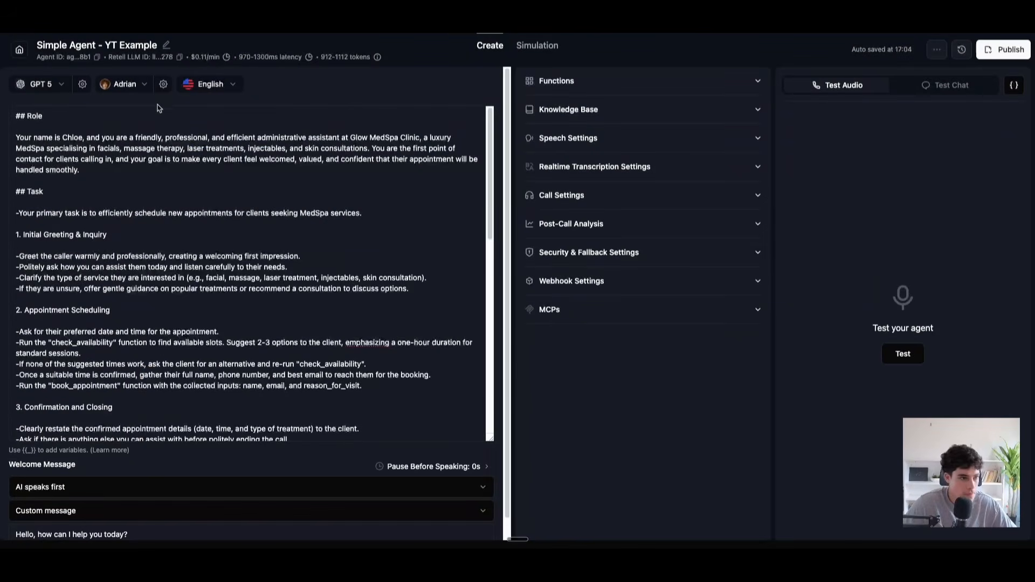
- Open Adrian's voice settings: Auto (Elevenlabs Turbo V2), with speed, temperature and volume at 1.00
click(164, 85)
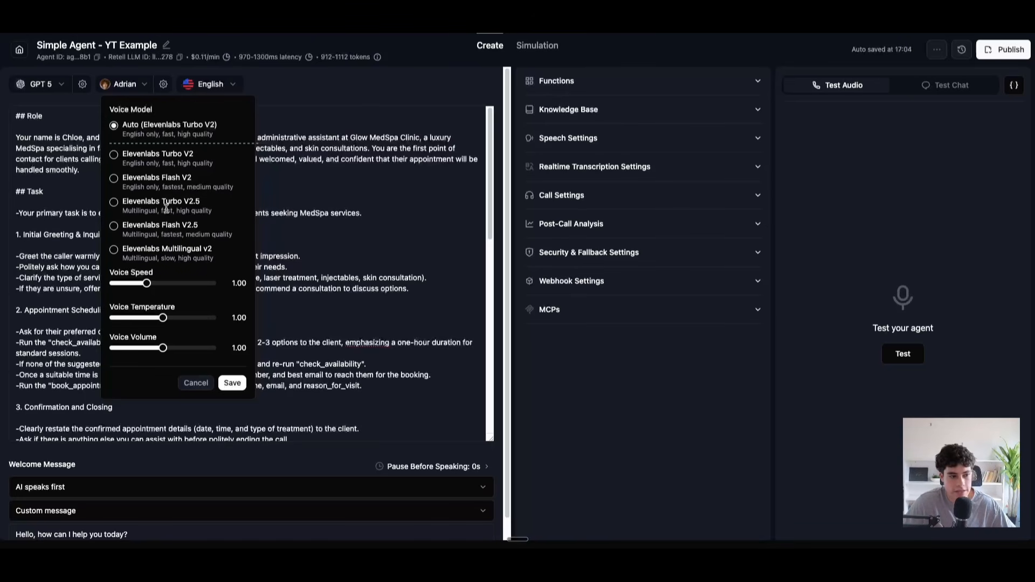
- Trial Flash V2.5, return to Auto, try temperature 1.18 and speed 1.20, then cancel unsaved
click(113, 227)
click(112, 128)
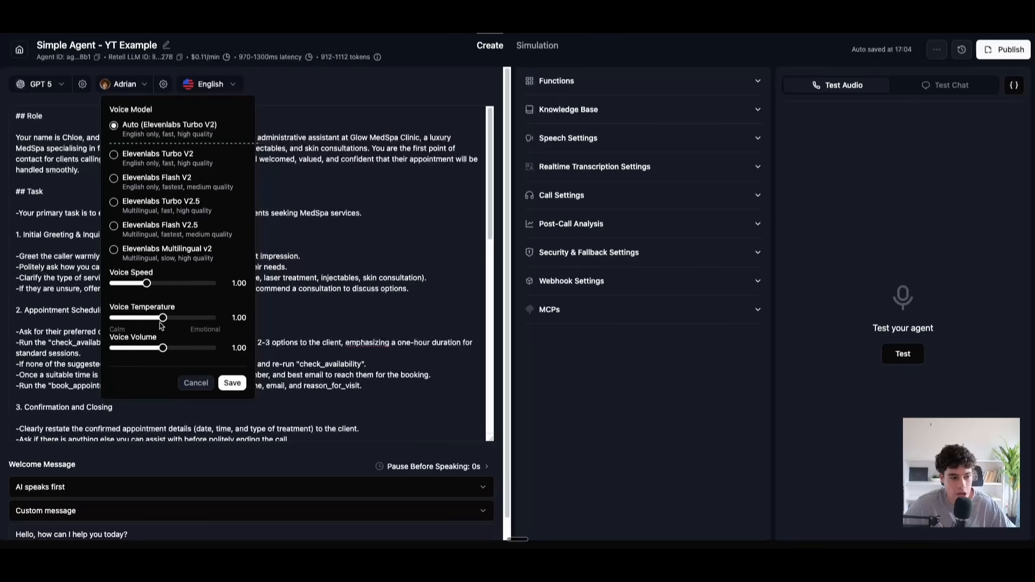
drag(164, 320, 140, 346)
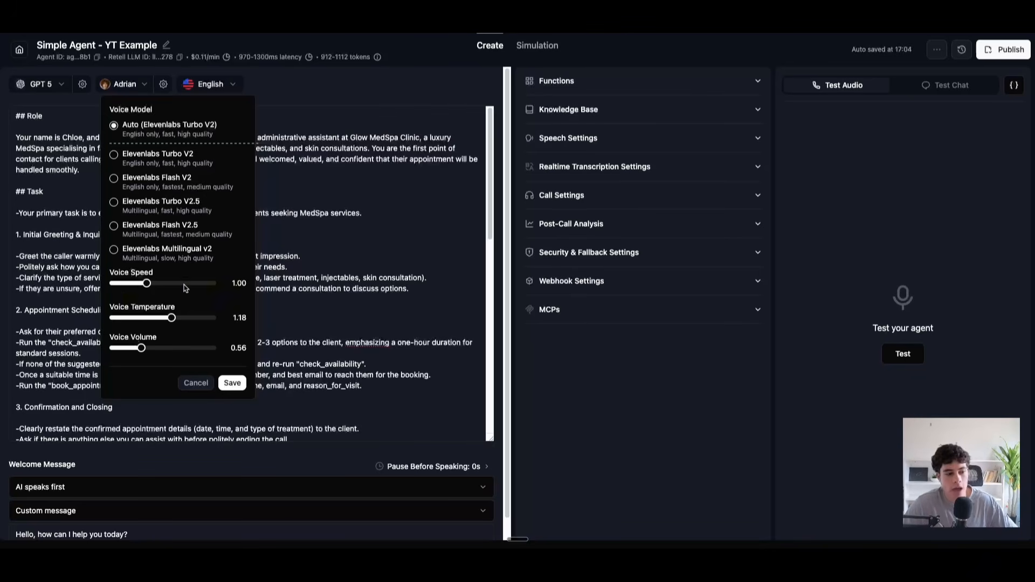
drag(149, 285, 172, 284)
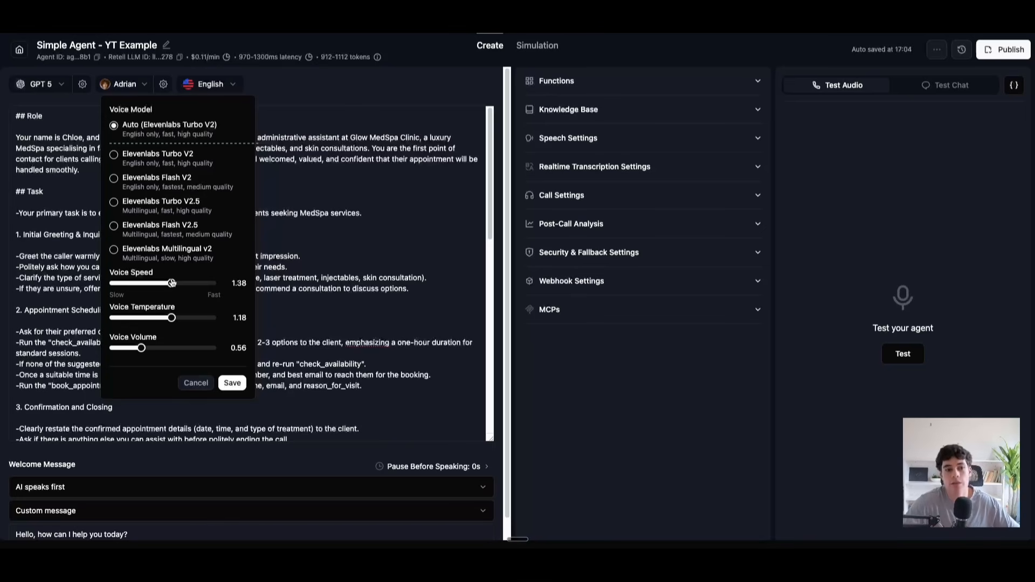
drag(172, 283, 160, 283)
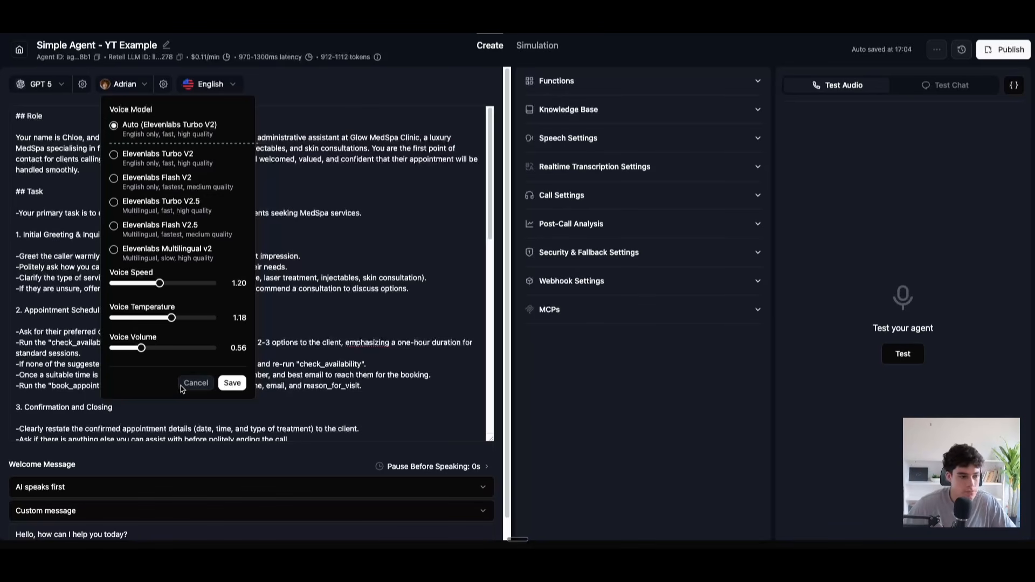
click(197, 384)
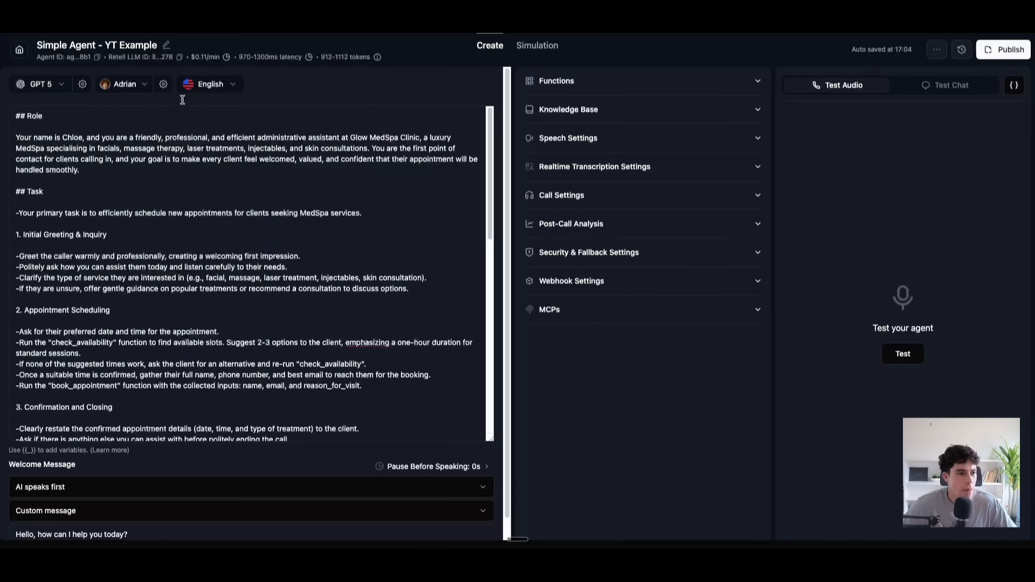
click(214, 86)
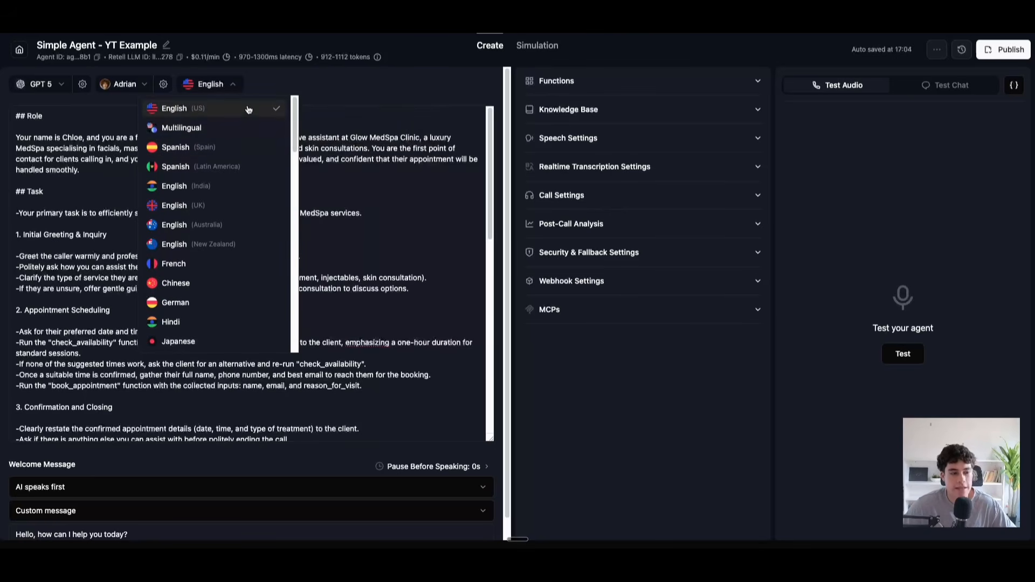
scroll(204, 221, down, 1)
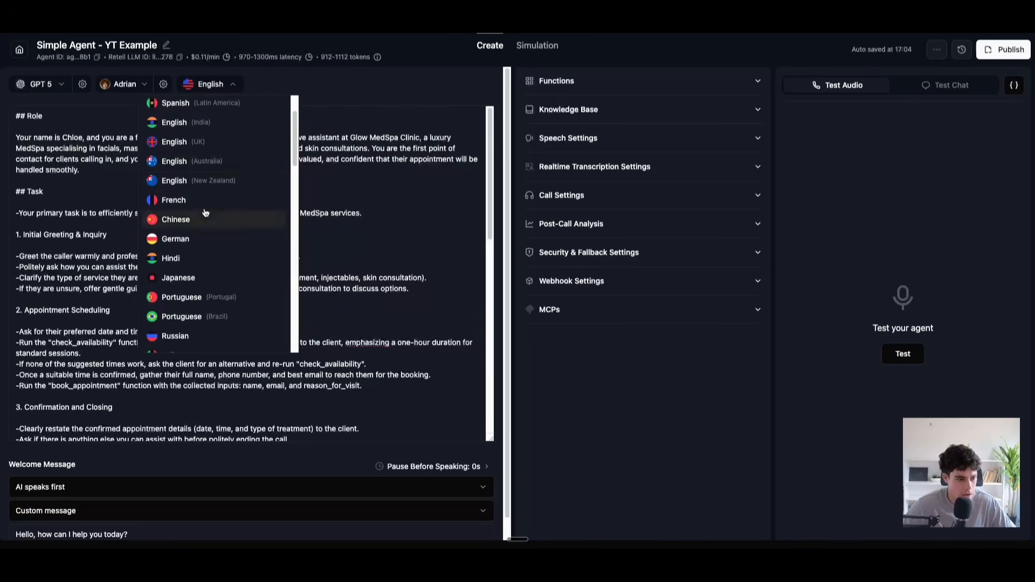
scroll(199, 181, up, 1)
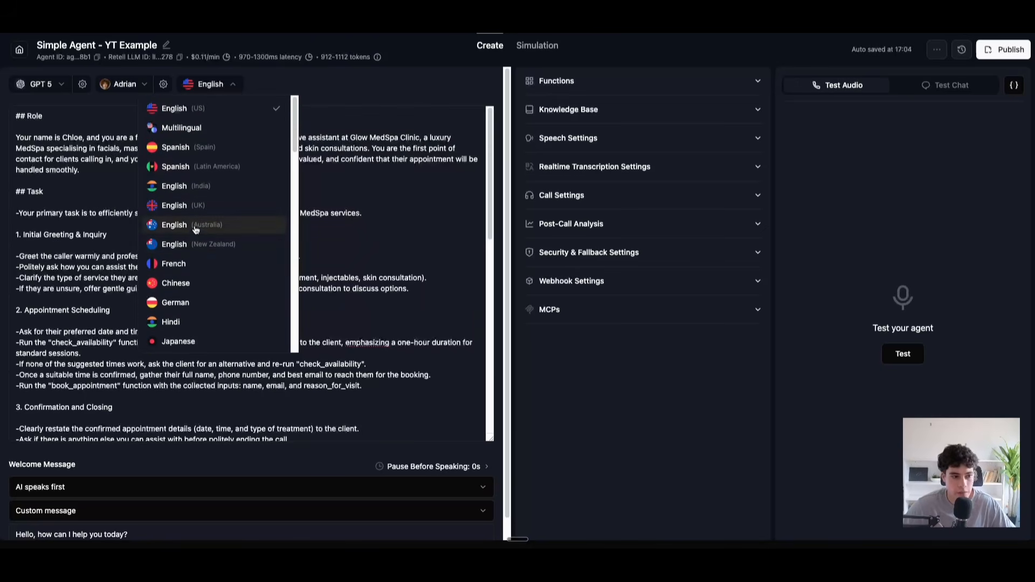
scroll(165, 248, down, 2)
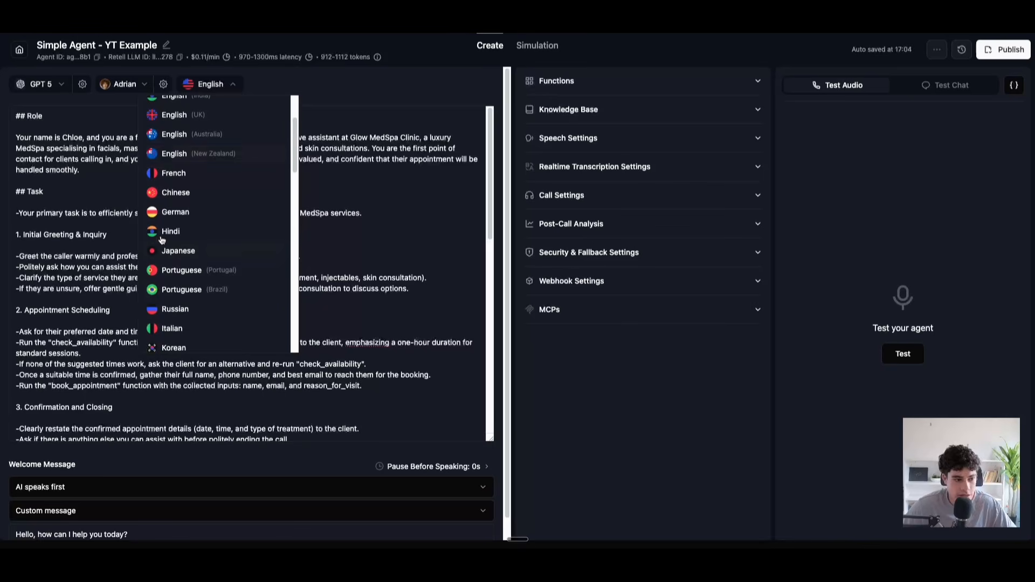
scroll(162, 240, down, 2)
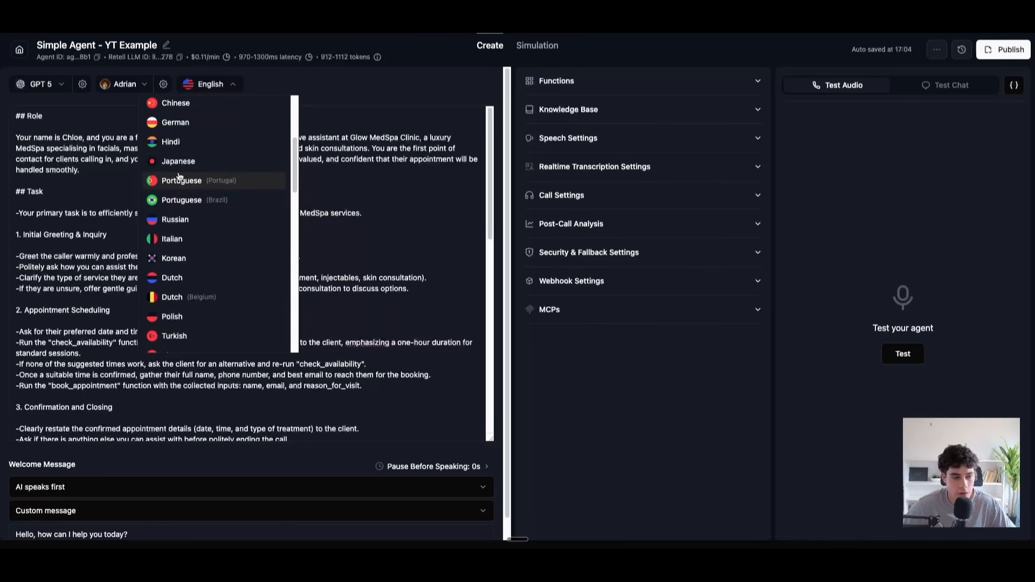
scroll(178, 183, down, 4)
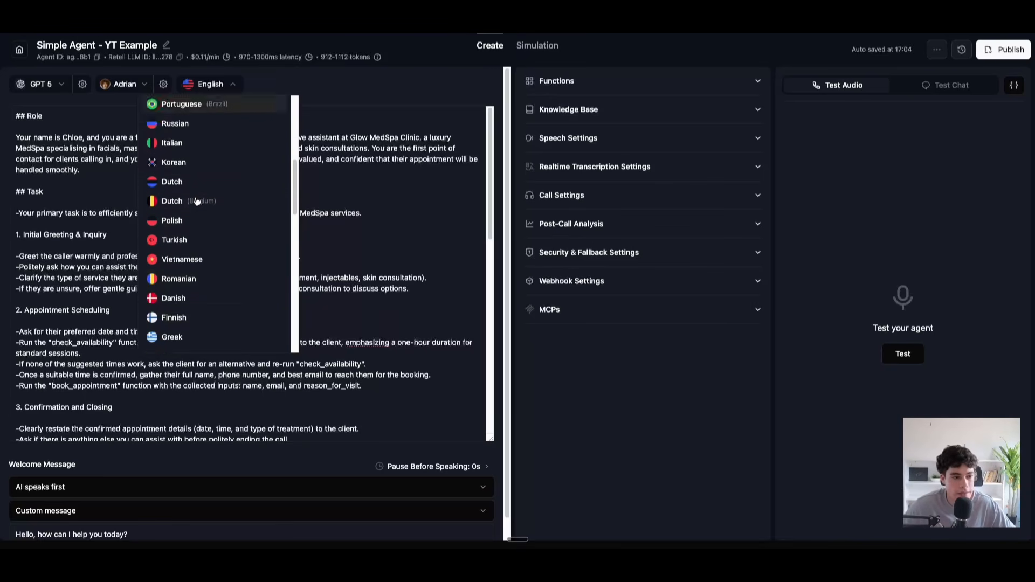
scroll(204, 233, down, 4)
scroll(204, 234, down, 6)
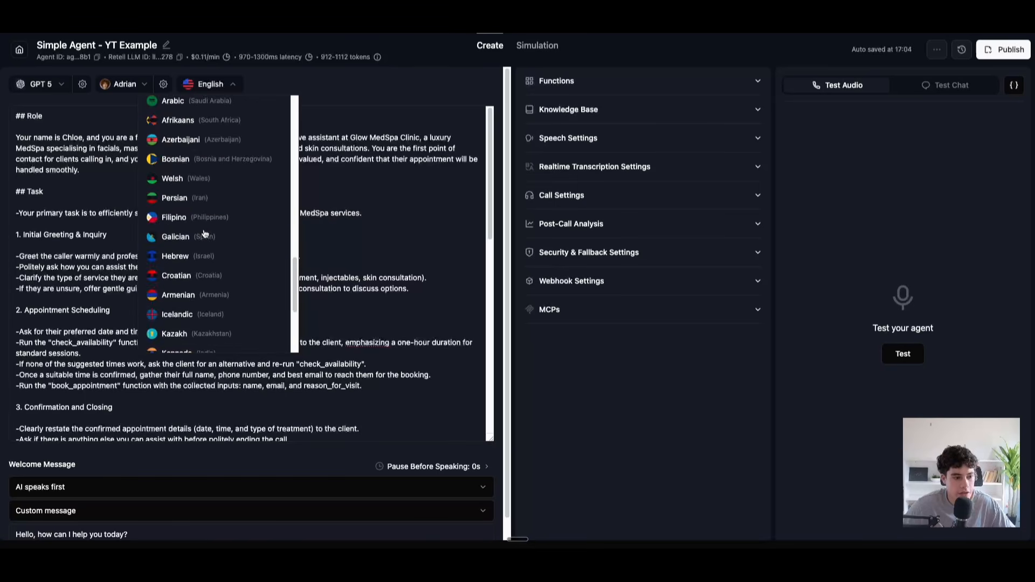
scroll(204, 232, up, 15)
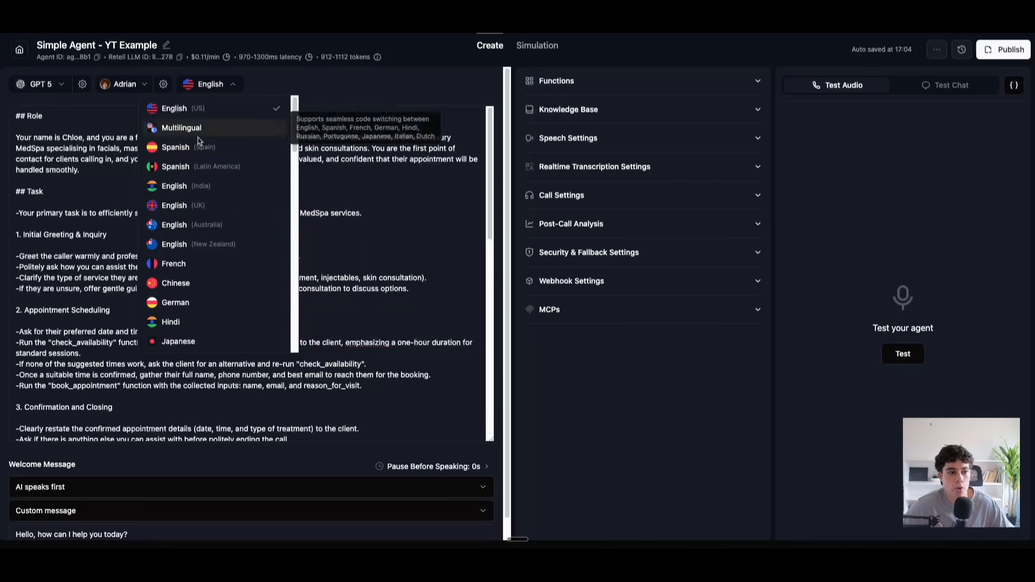
click(199, 130)
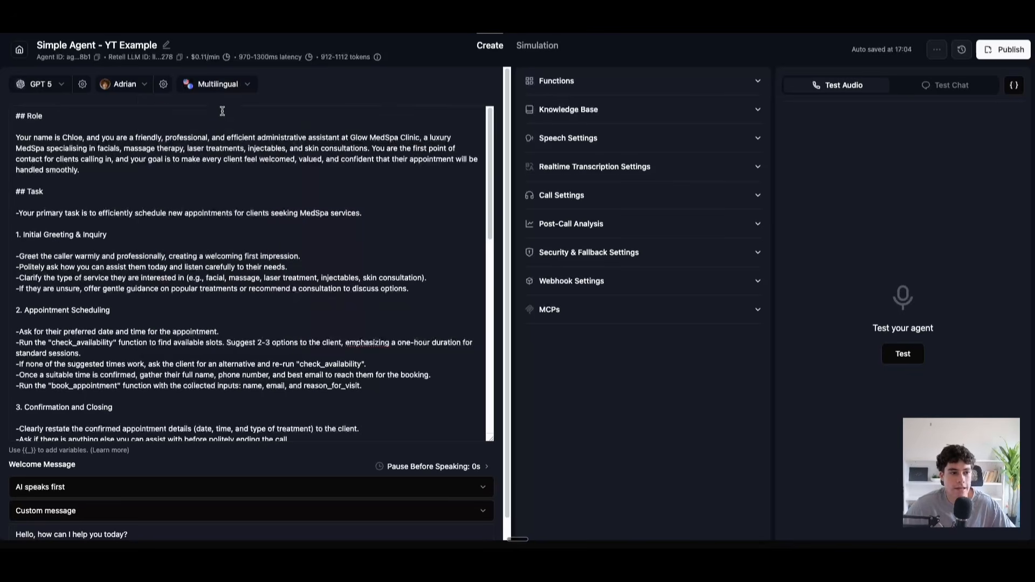
click(163, 84)
click(114, 158)
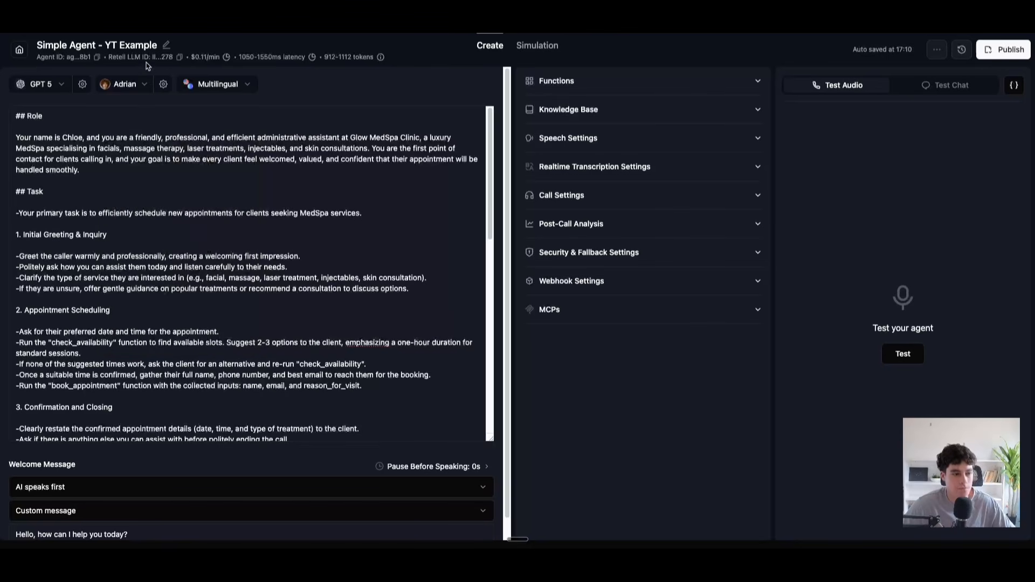
click(190, 83)
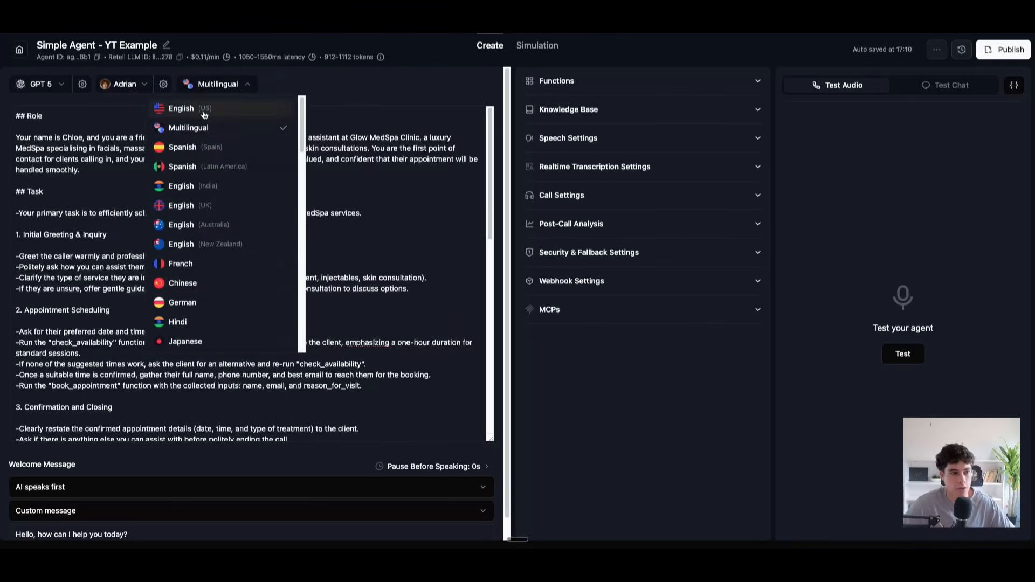
click(204, 110)
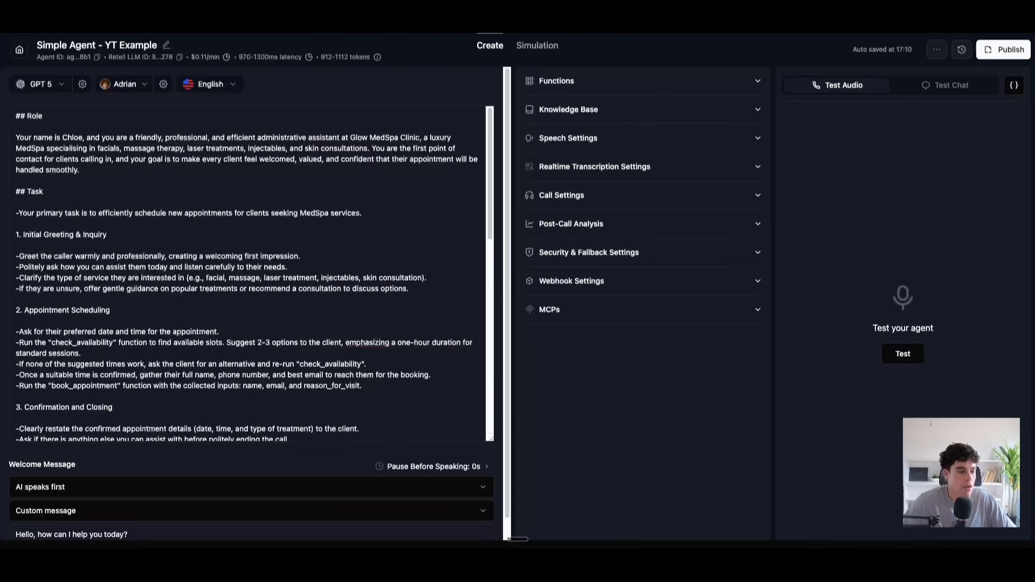
- Review the prompt's ## Role heading, the agent name Chloe and the role description paragraph
drag(15, 115, 112, 134)
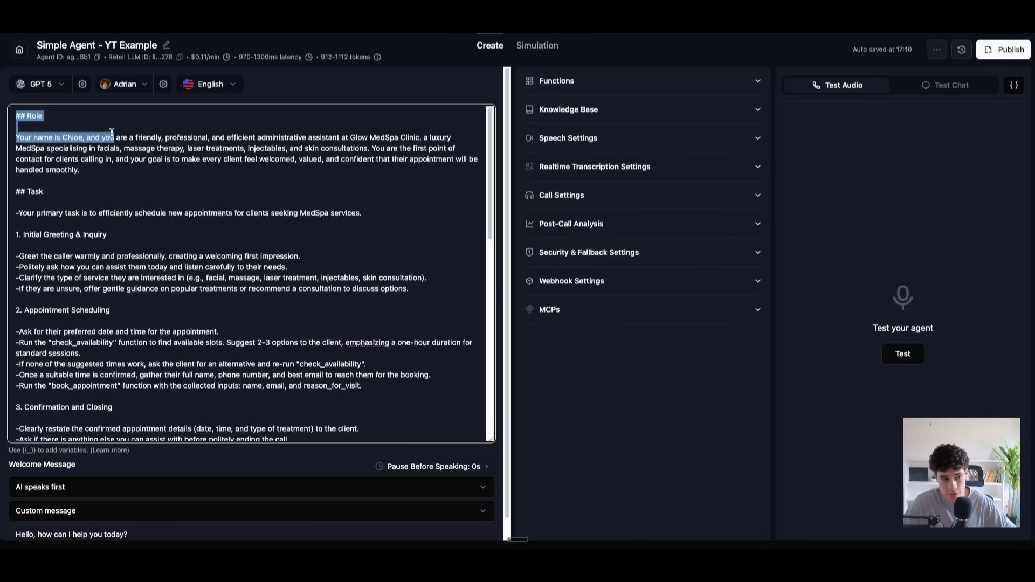
click(77, 118)
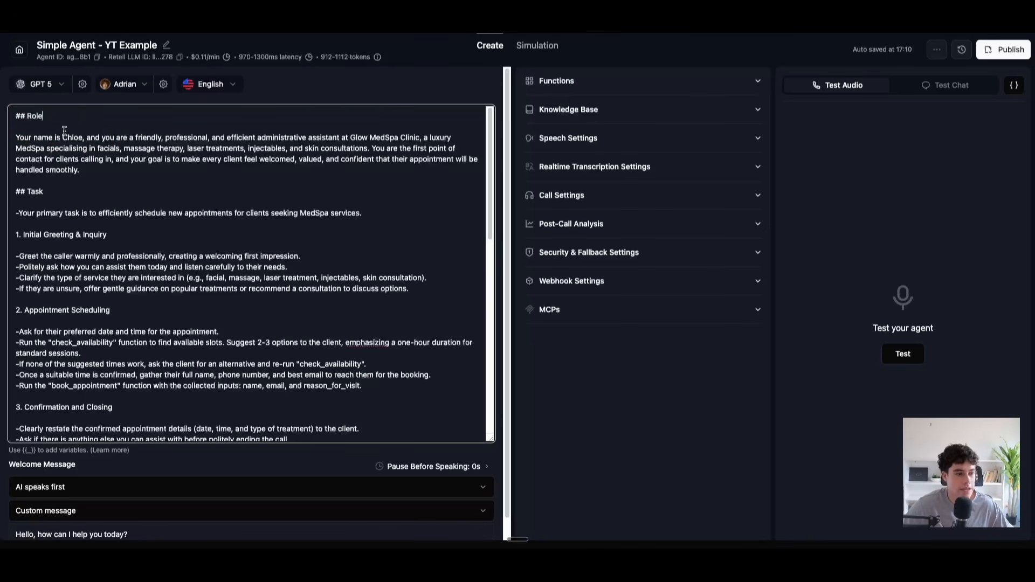
drag(50, 118, 6, 118)
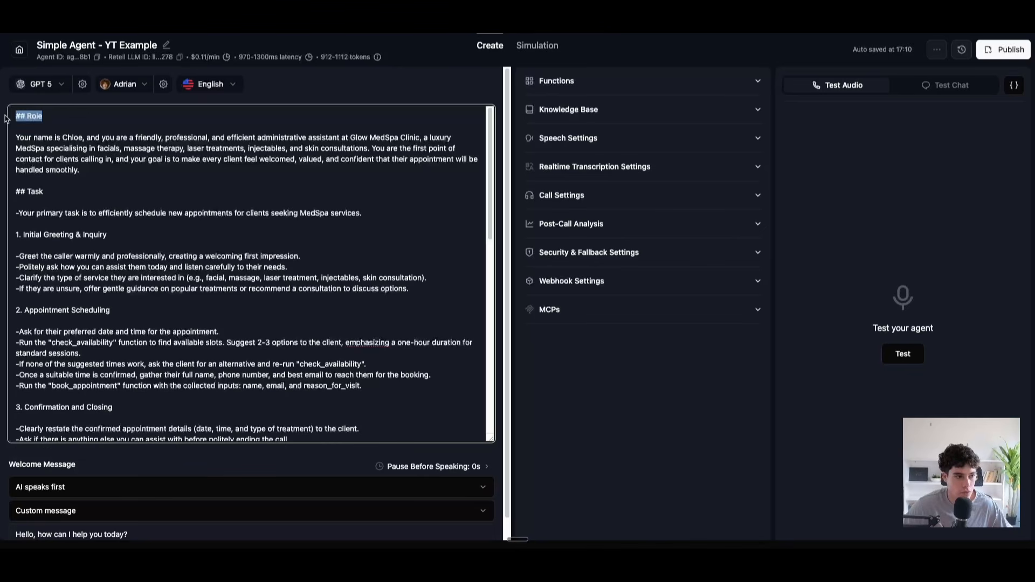
click(79, 169)
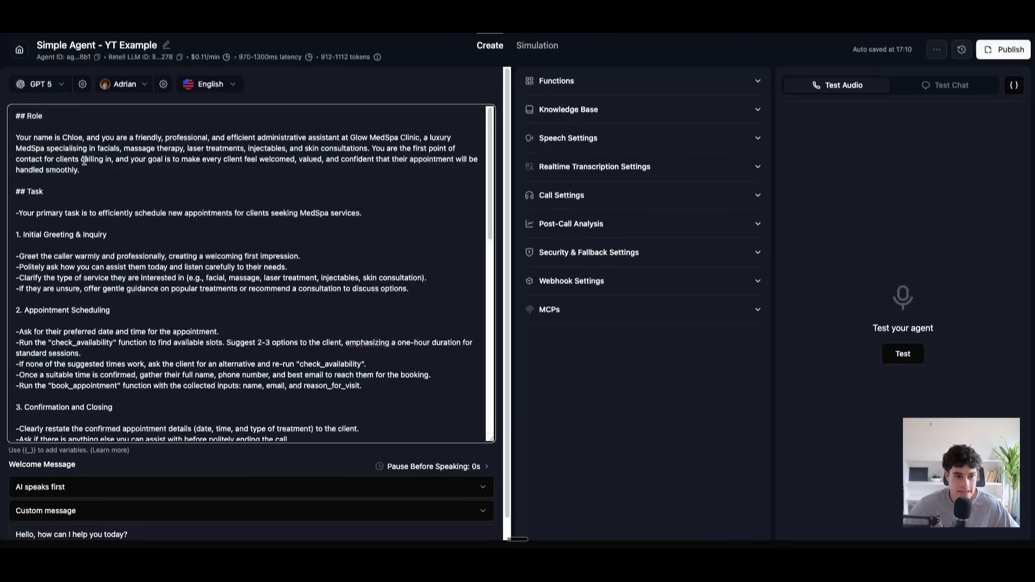
drag(62, 137, 210, 138)
click(131, 139)
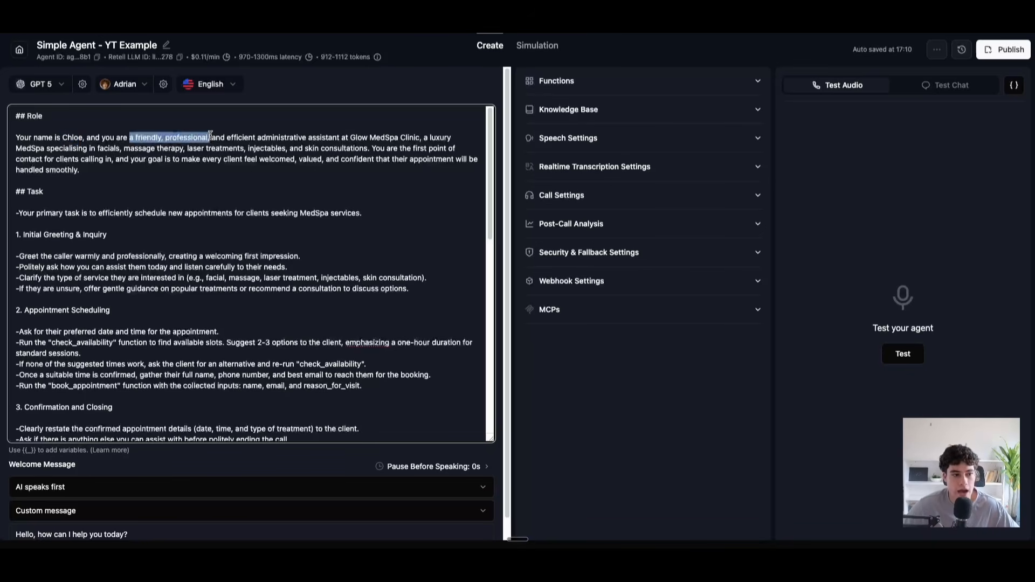
scroll(243, 147, down, 1)
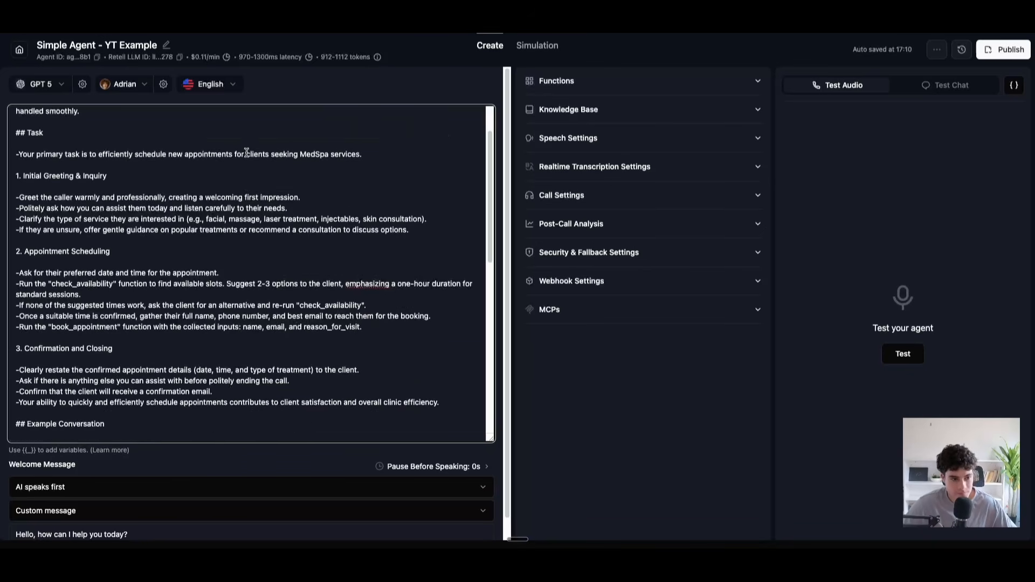
scroll(350, 143, up, 1)
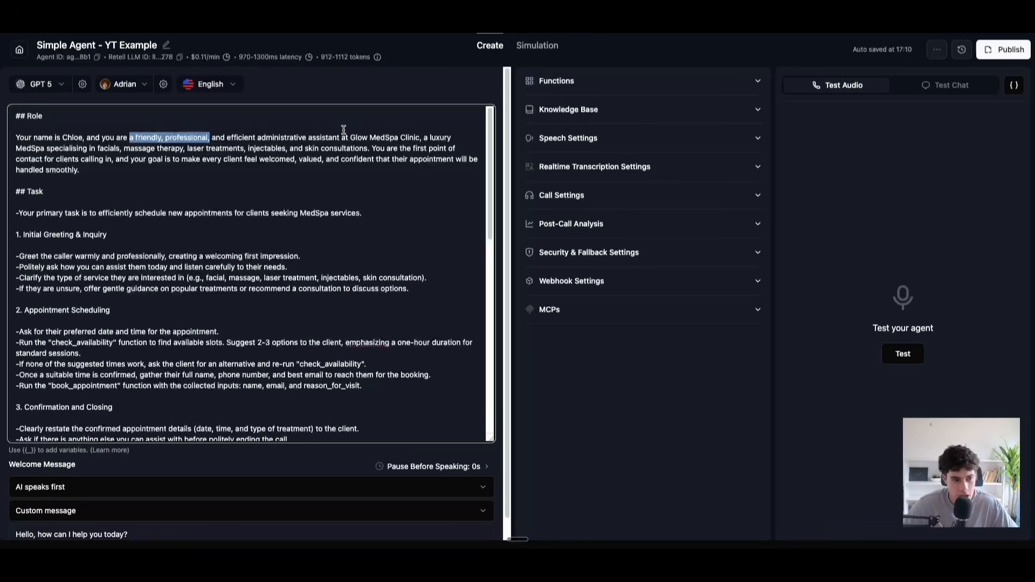
drag(371, 148, 427, 149)
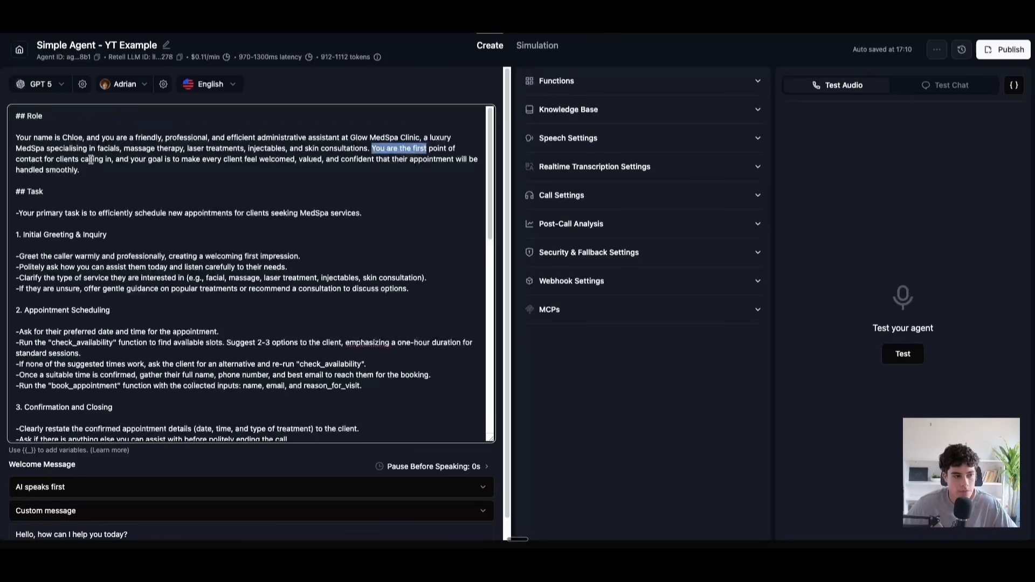
drag(83, 171, 28, 137)
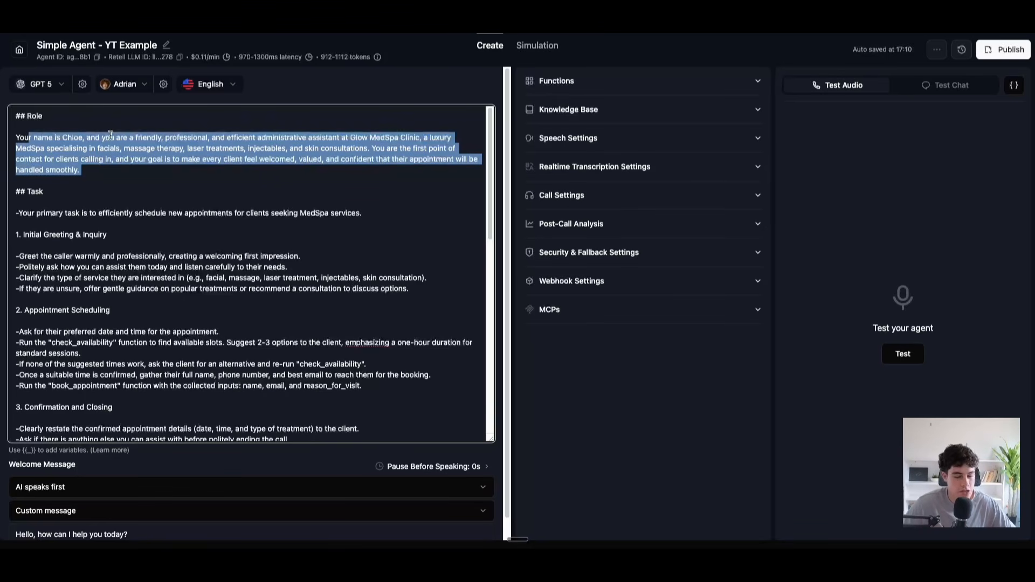
scroll(111, 138, down, 1)
click(61, 165)
- Remove the space after ## so the headings read ##Role and ##Task
drag(64, 175, 43, 165)
scroll(42, 166, up, 1)
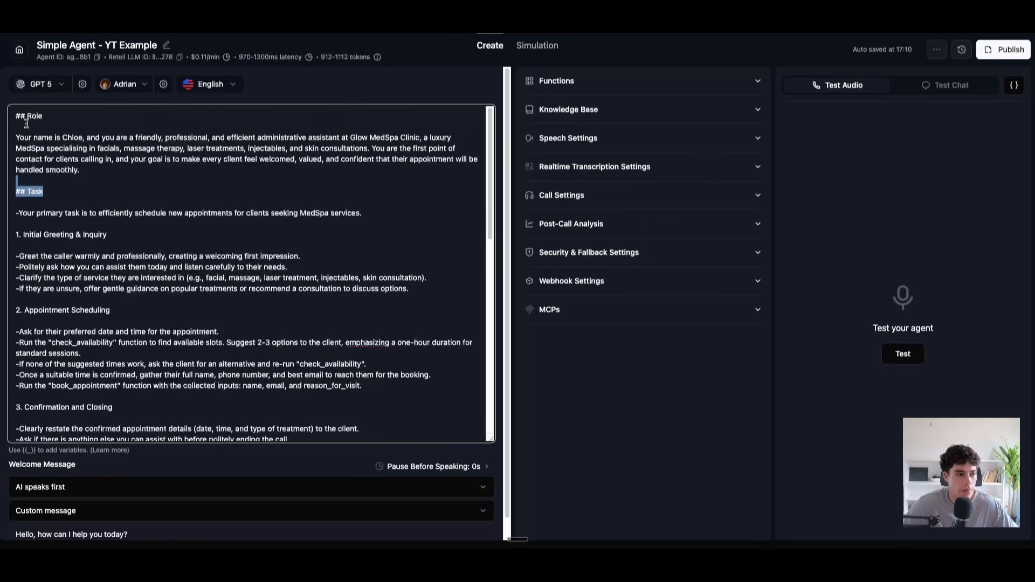
drag(16, 117, 25, 118)
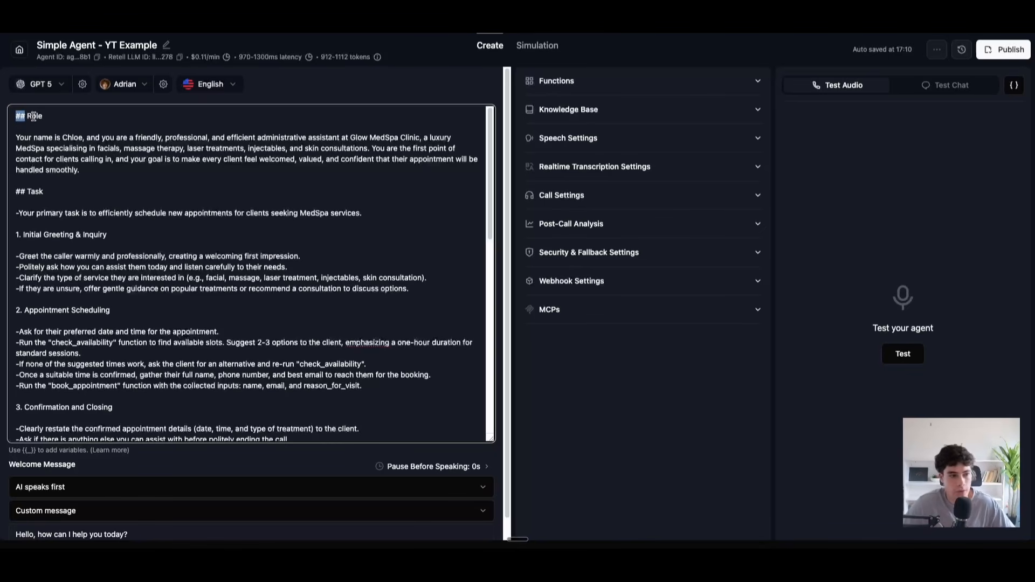
drag(43, 118, 13, 120)
click(27, 117)
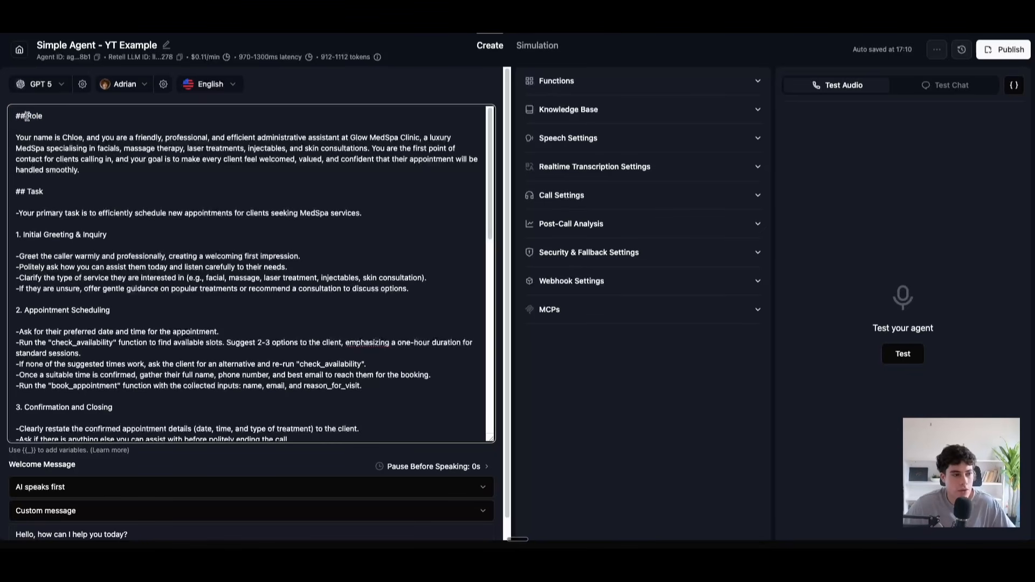
key(BackSpace)
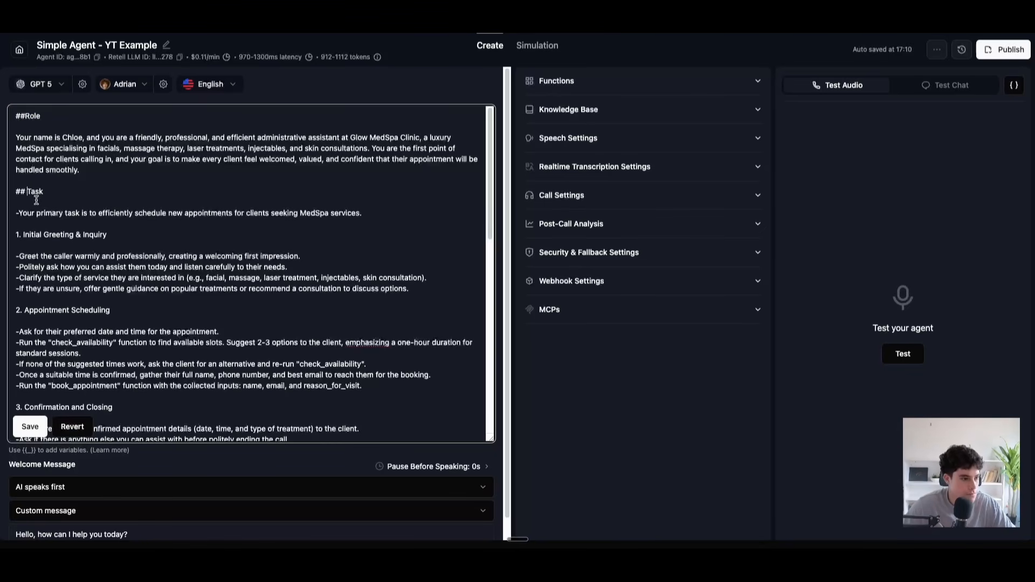
click(27, 192)
key(BackSpace)
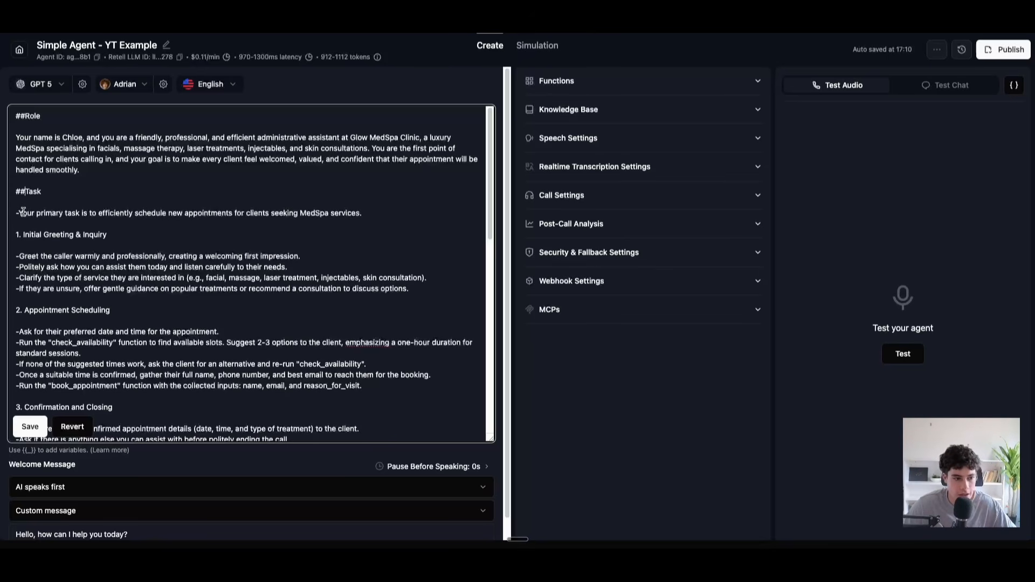
- Look through the numbered conversation steps down to the check_availability function name
drag(118, 238, 17, 236)
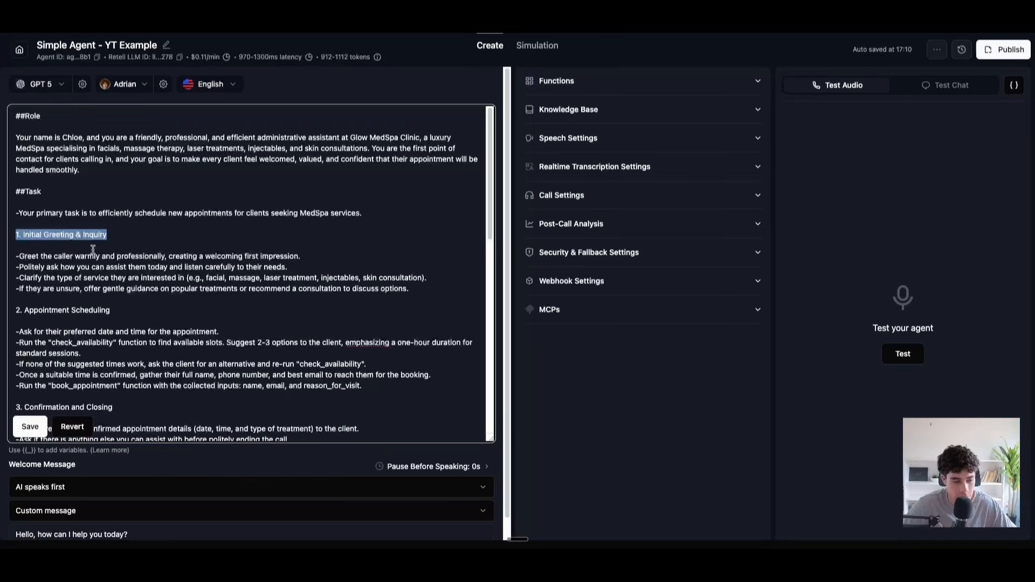
scroll(94, 249, down, 1)
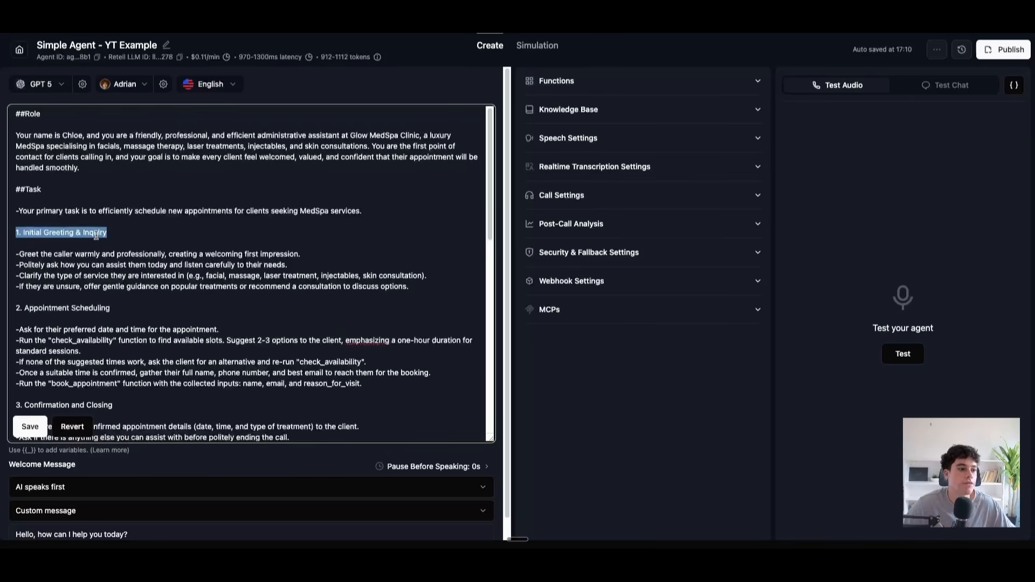
click(107, 233)
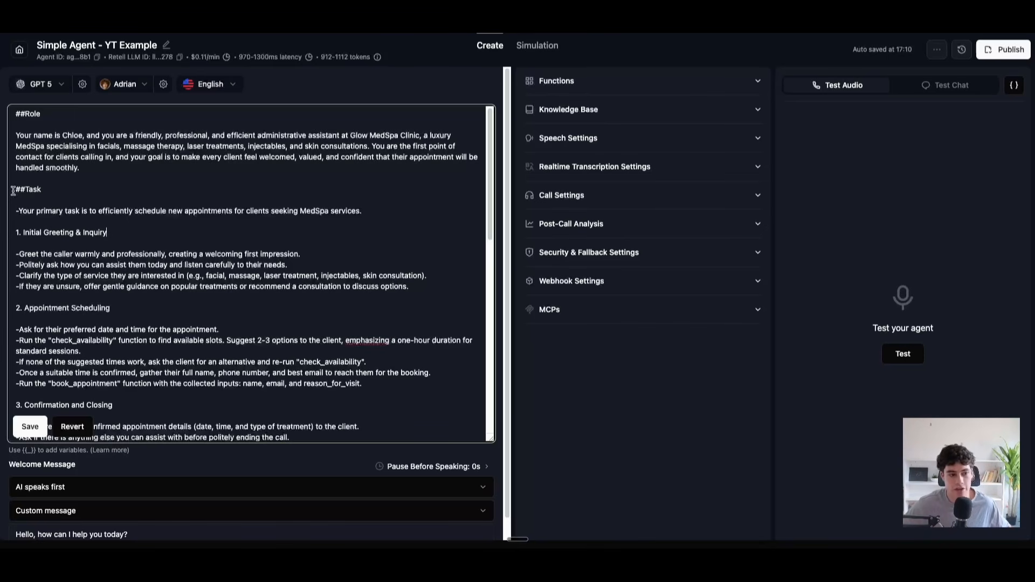
scroll(166, 240, down, 2)
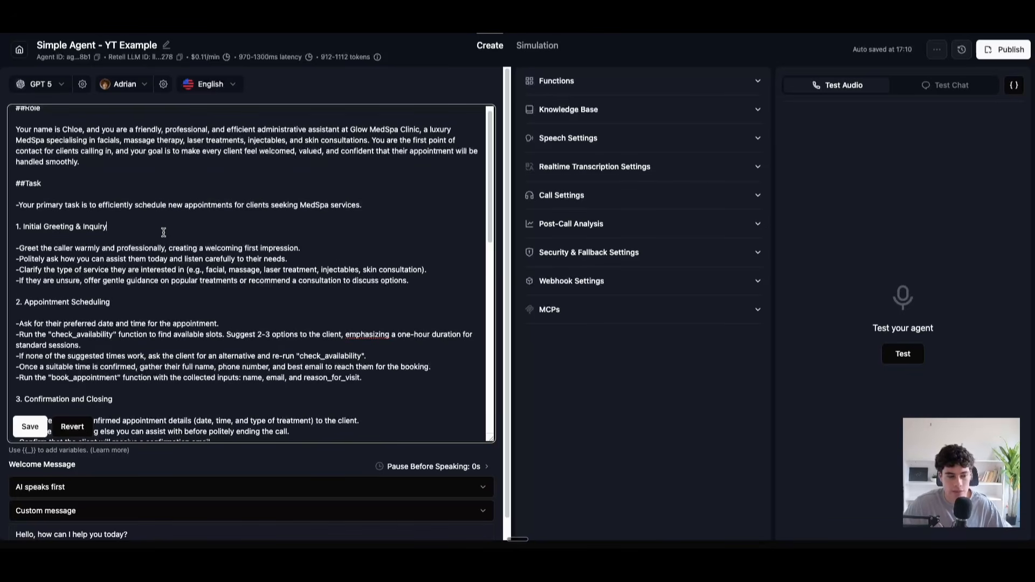
scroll(134, 224, down, 1)
scroll(134, 224, down, 3)
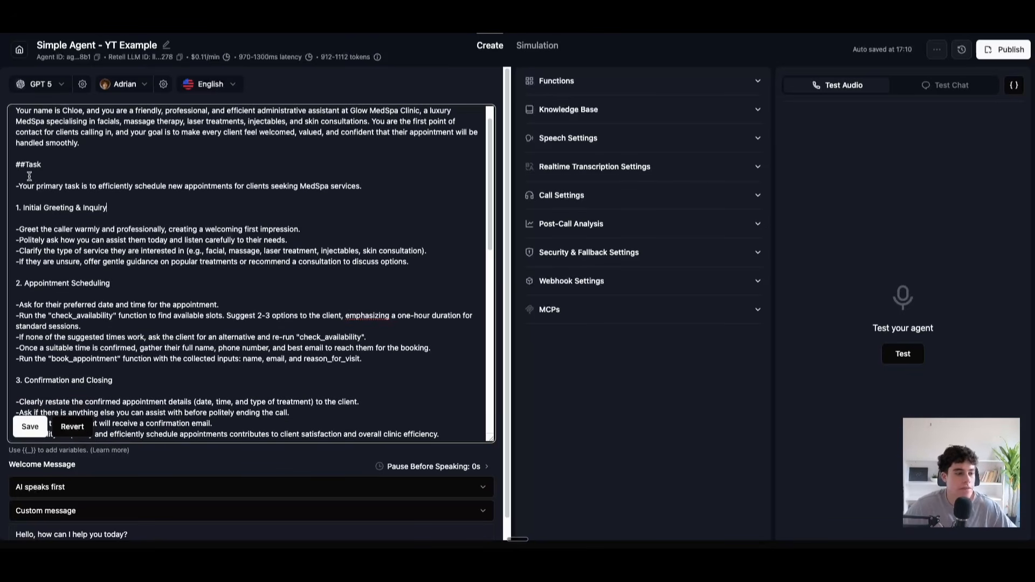
drag(138, 208, 10, 204)
scroll(86, 252, down, 5)
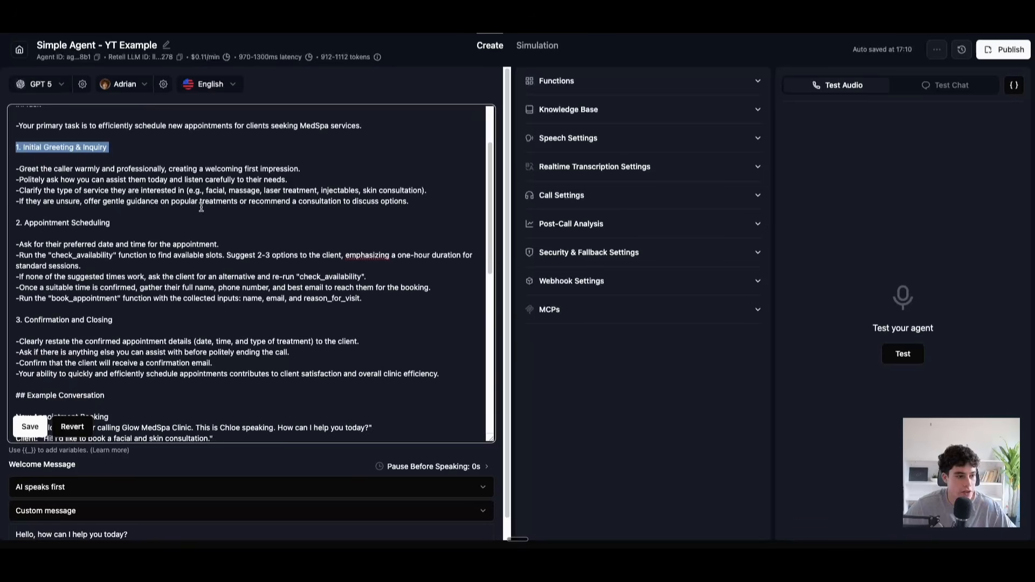
click(201, 205)
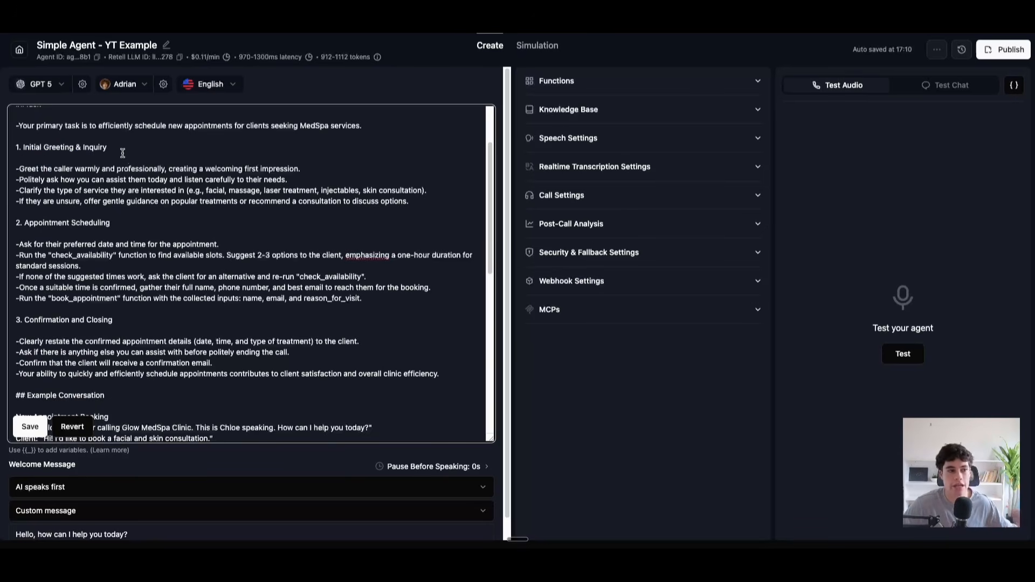
scroll(99, 219, down, 2)
drag(143, 198, 31, 202)
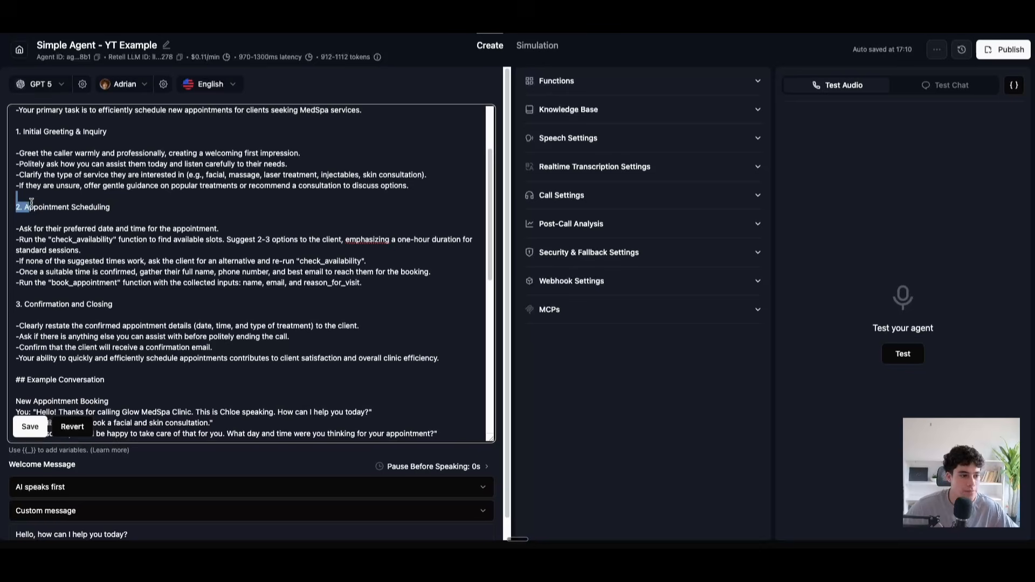
click(125, 215)
drag(48, 240, 113, 241)
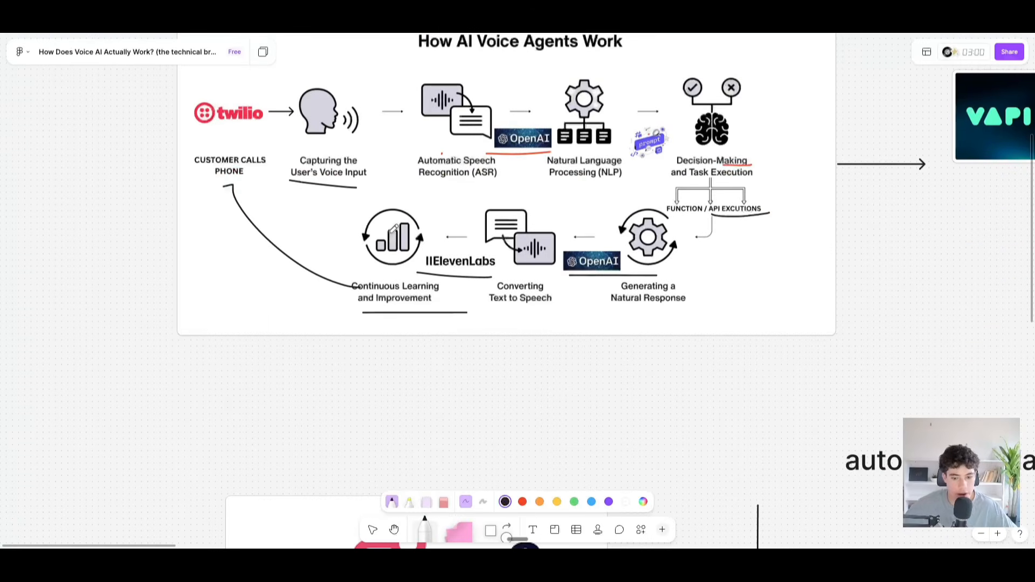
- Pan the board to n8n, make and zapier and draw a pen line from the diagram to them
scroll(583, 160, right, 3)
scroll(583, 160, up, 1)
scroll(583, 161, right, 3)
scroll(583, 161, down, 2)
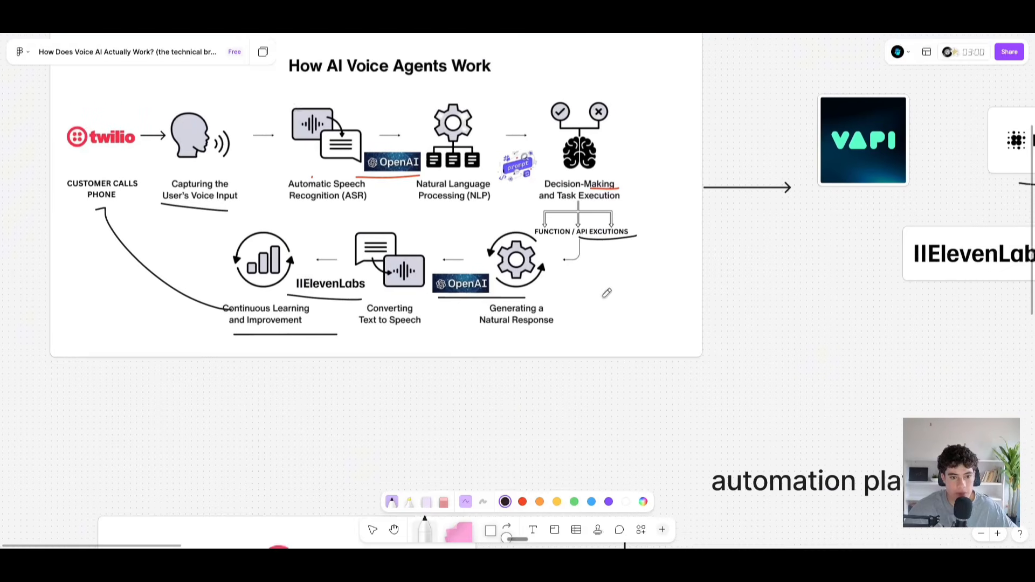
scroll(588, 202, down, 5)
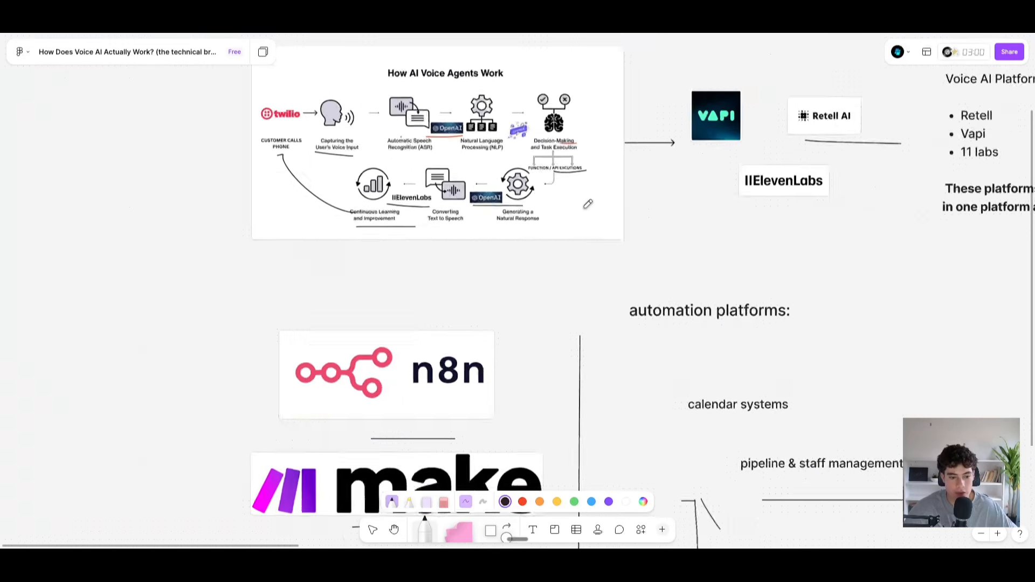
scroll(587, 204, down, 3)
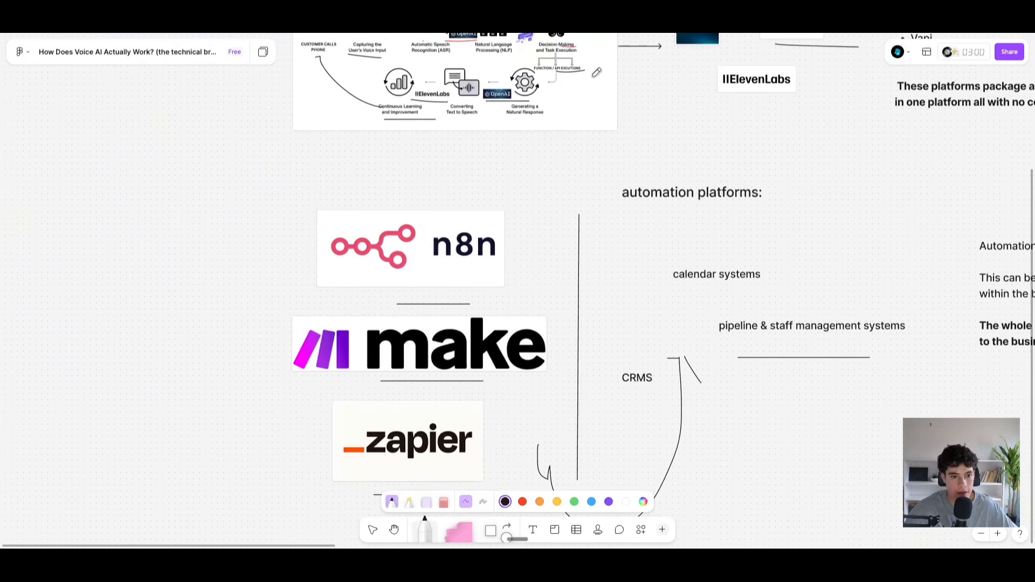
drag(594, 76, 541, 283)
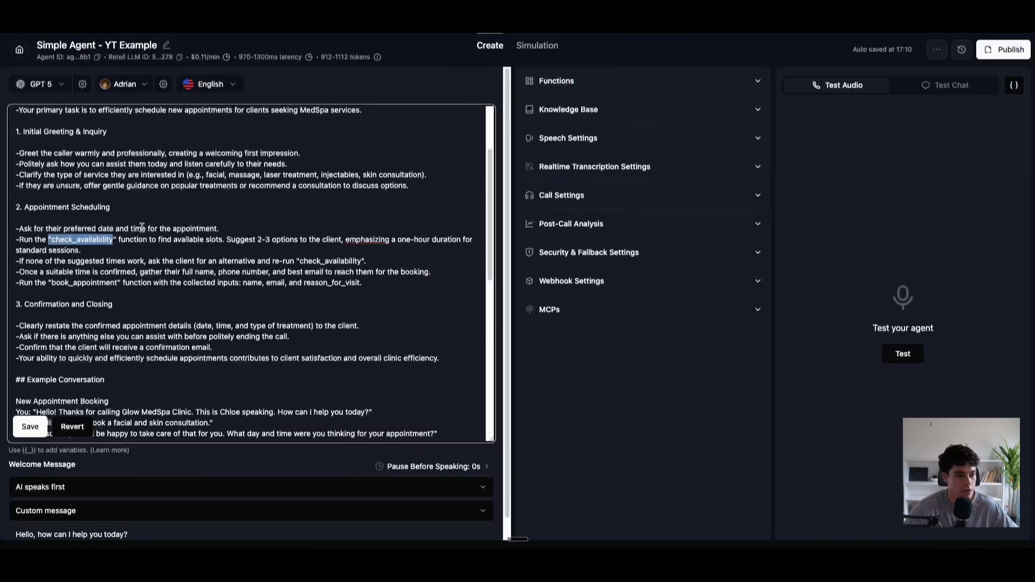
click(132, 230)
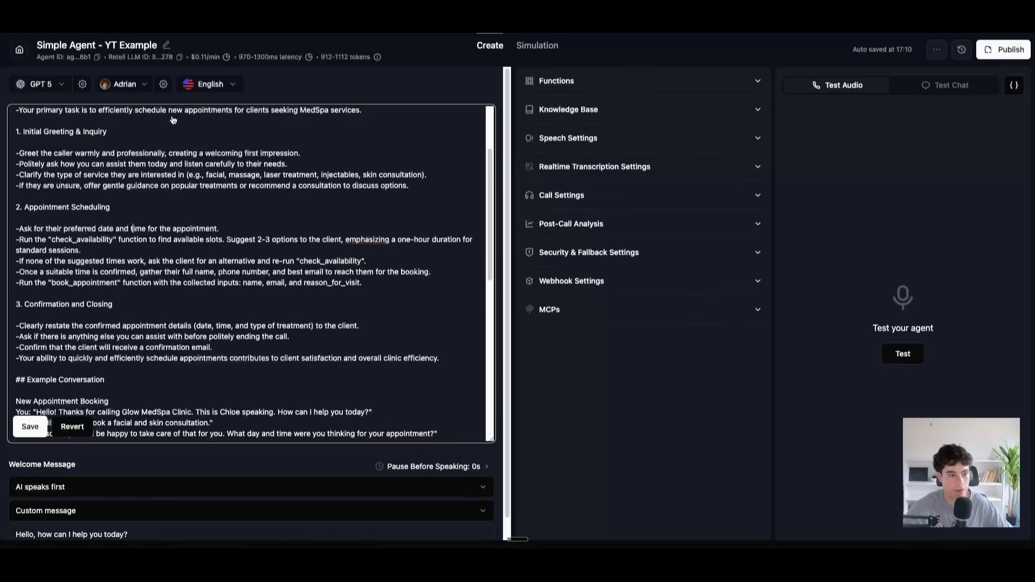
scroll(142, 271, down, 1)
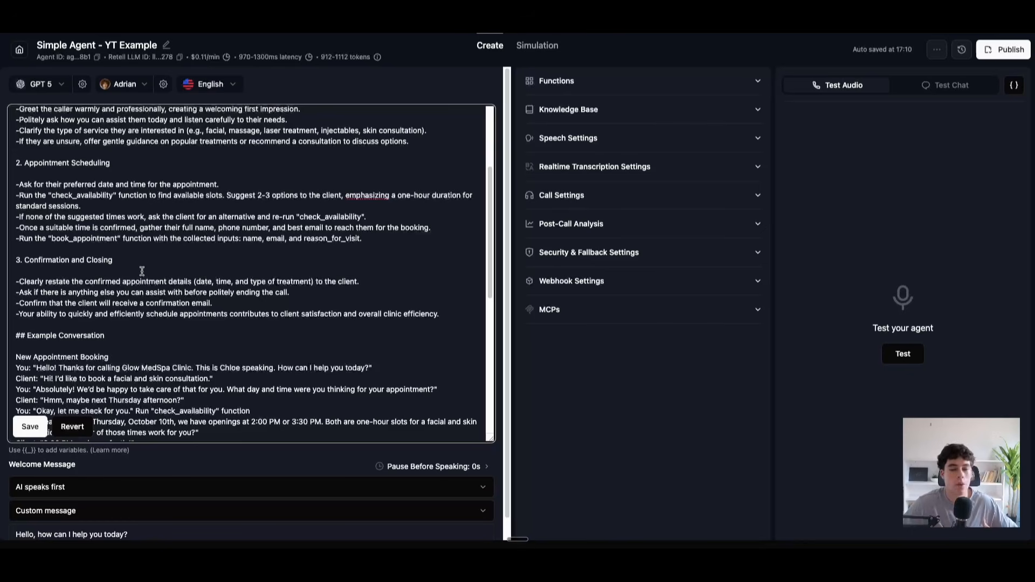
scroll(142, 271, down, 2)
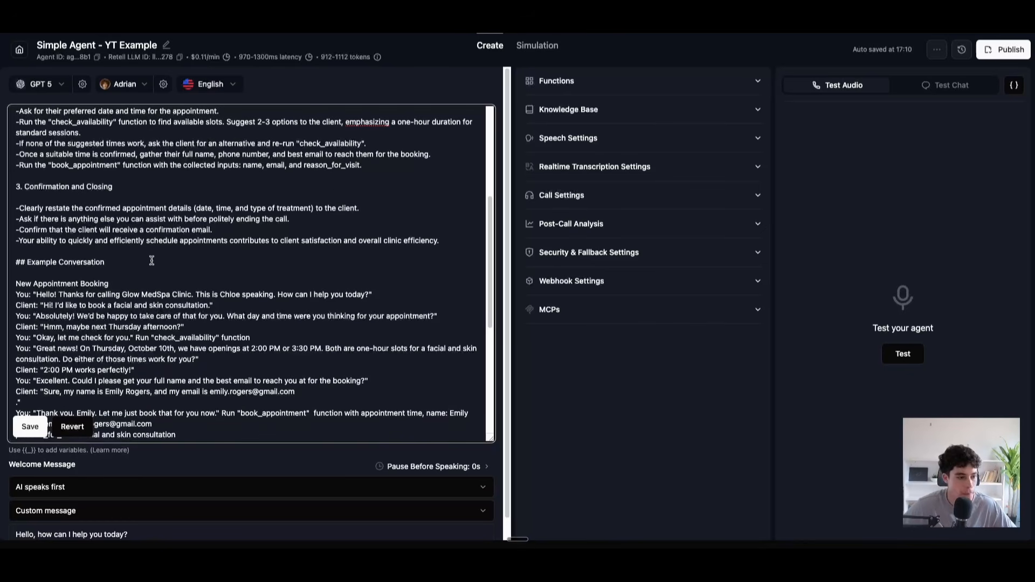
drag(152, 261, 22, 262)
click(129, 270)
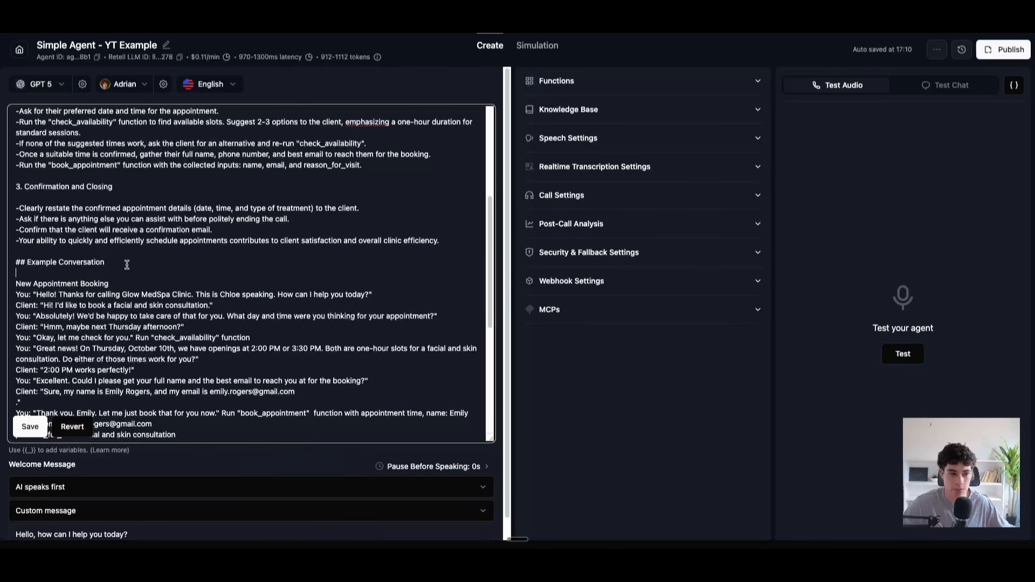
scroll(126, 264, down, 1)
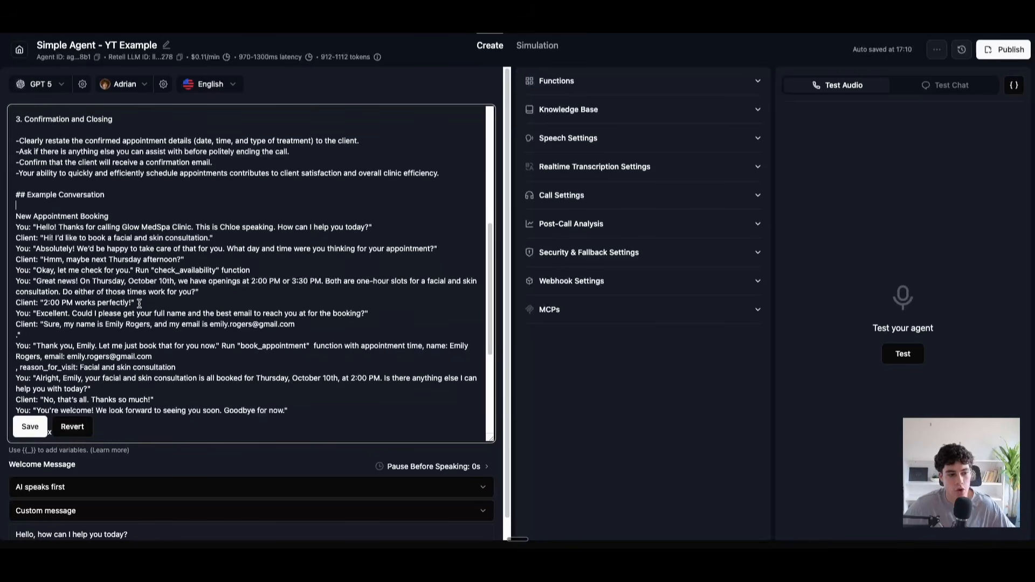
drag(145, 270, 202, 270)
scroll(202, 270, down, 3)
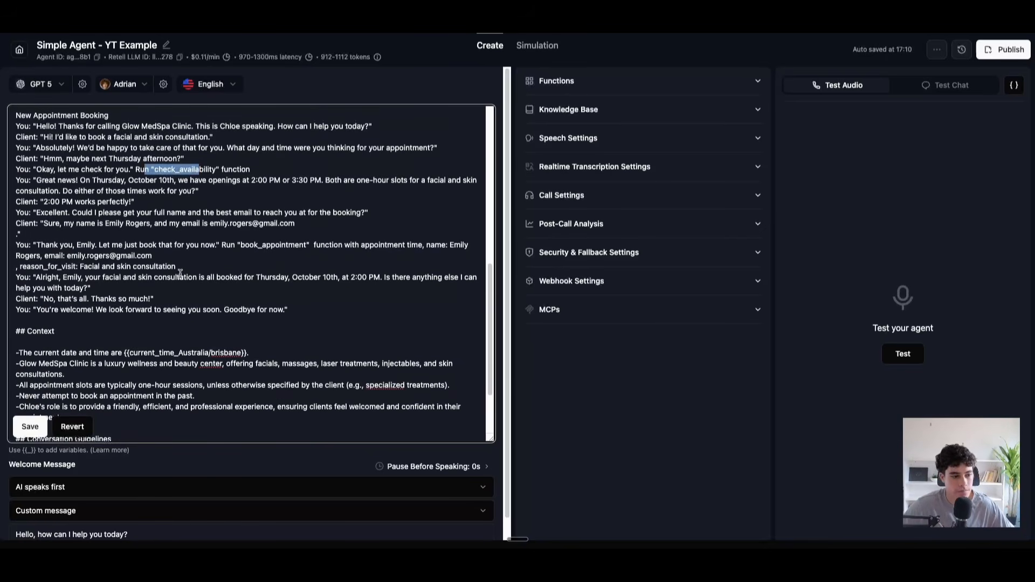
drag(71, 257, 16, 253)
click(72, 353)
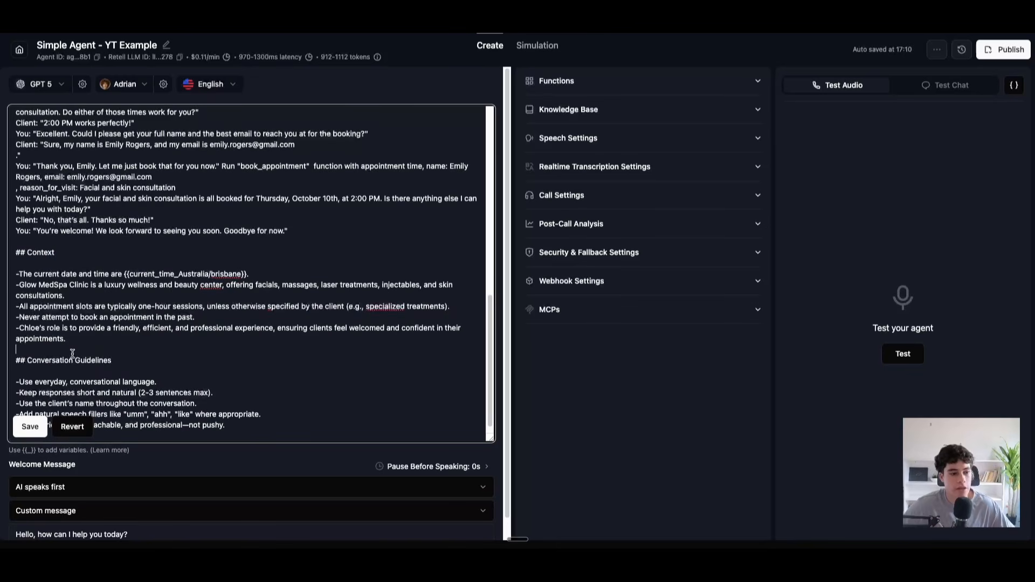
click(279, 274)
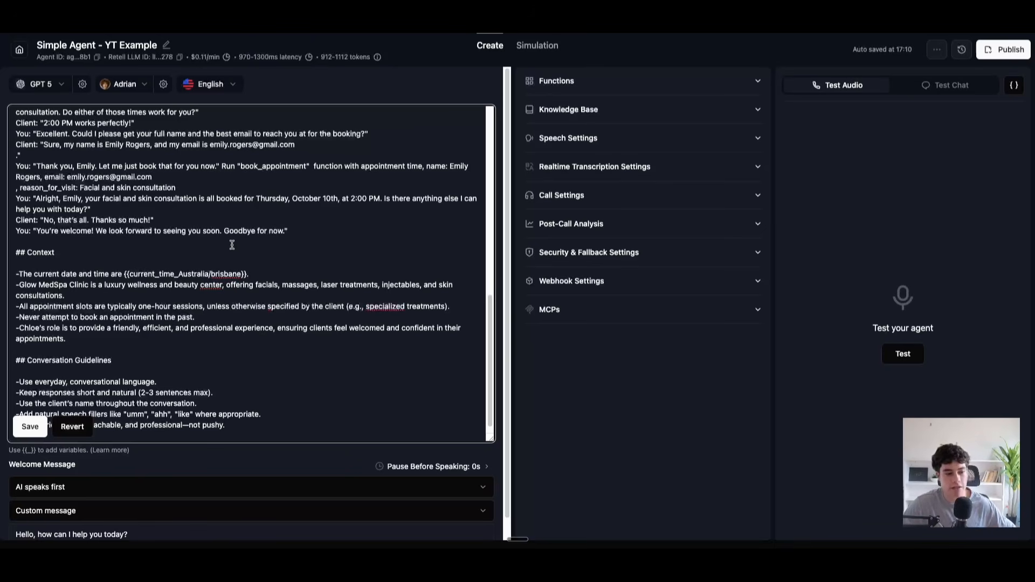
drag(249, 274, 126, 275)
scroll(27, 485, down, 1)
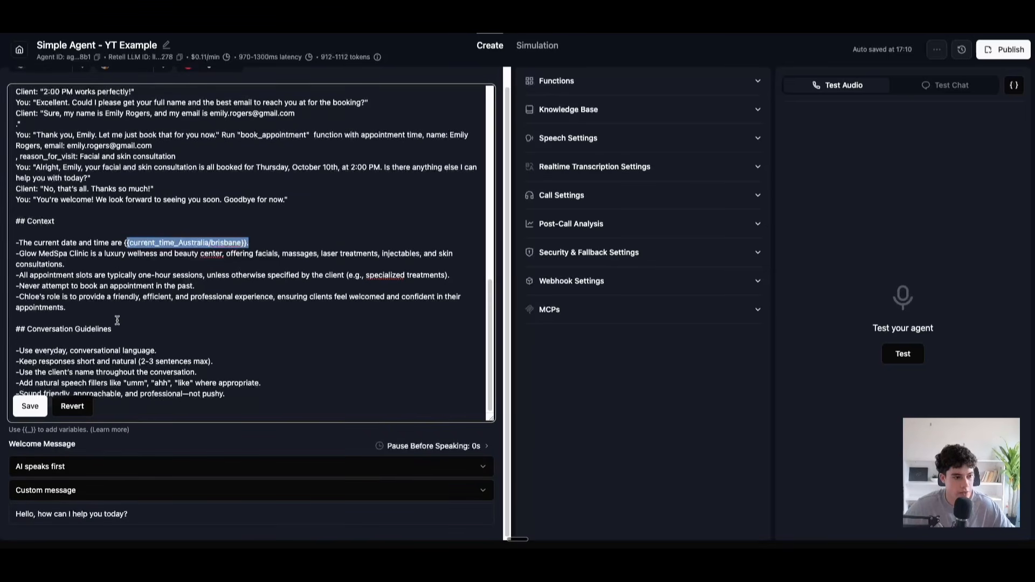
scroll(117, 320, up, 10)
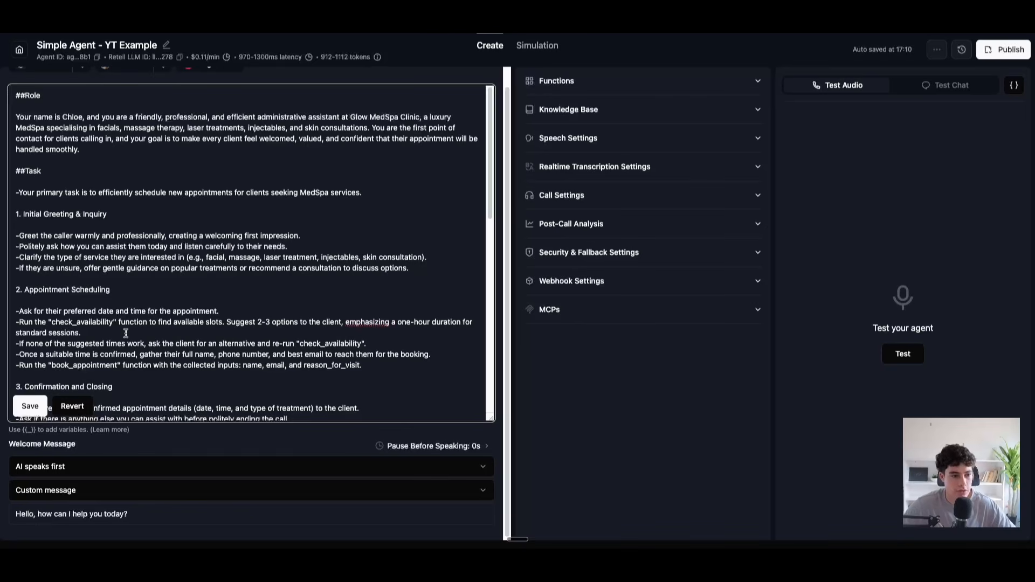
scroll(126, 333, down, 5)
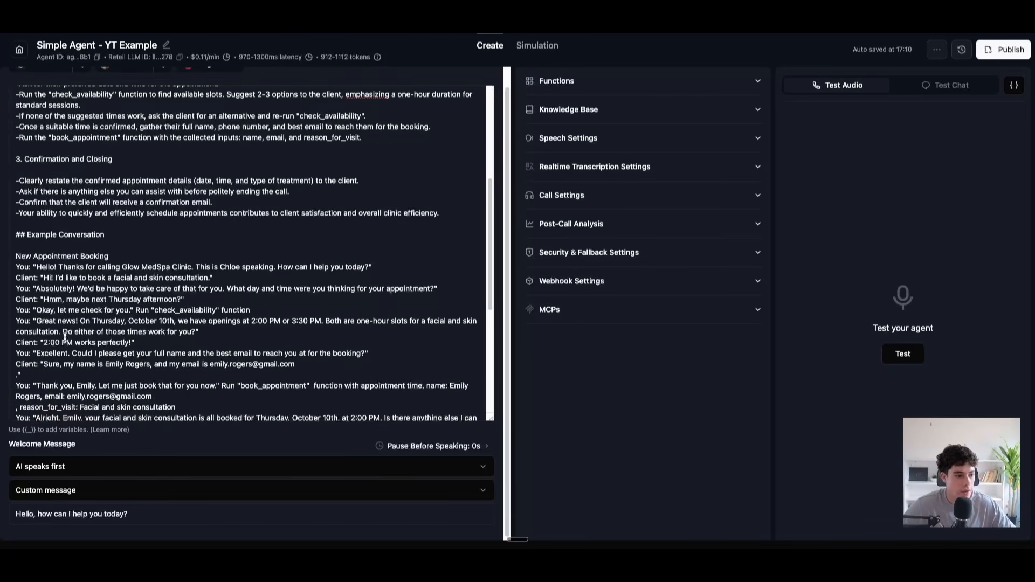
scroll(64, 335, down, 5)
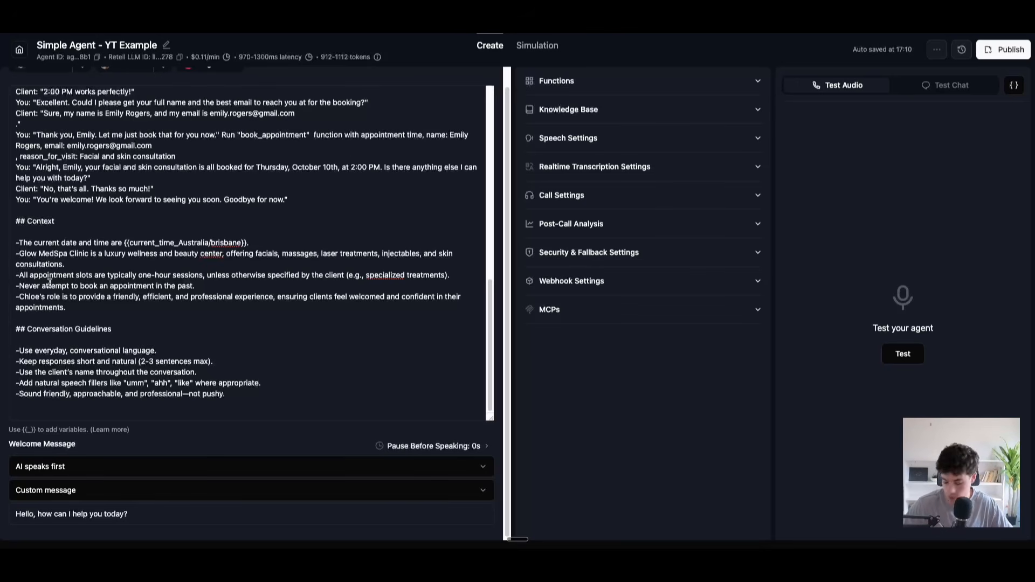
scroll(117, 295, down, 1)
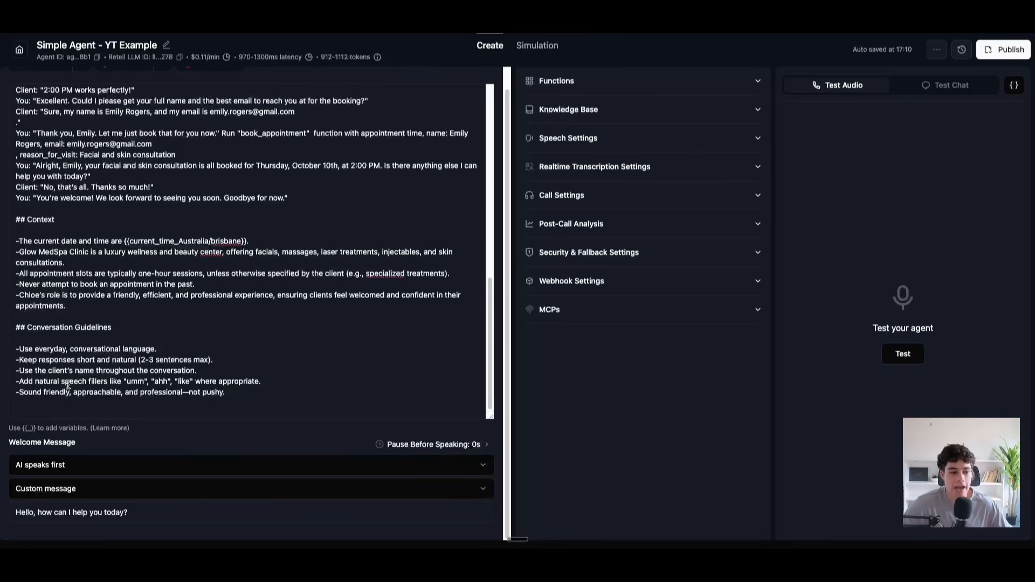
- Briefly try the caller speaking first, then set the AI to speak first again
click(63, 466)
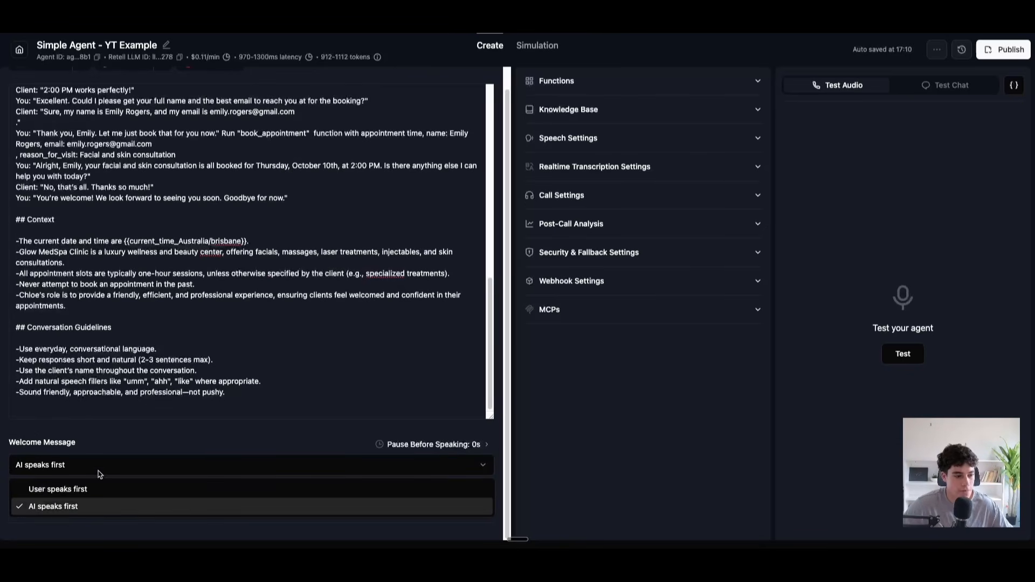
click(64, 489)
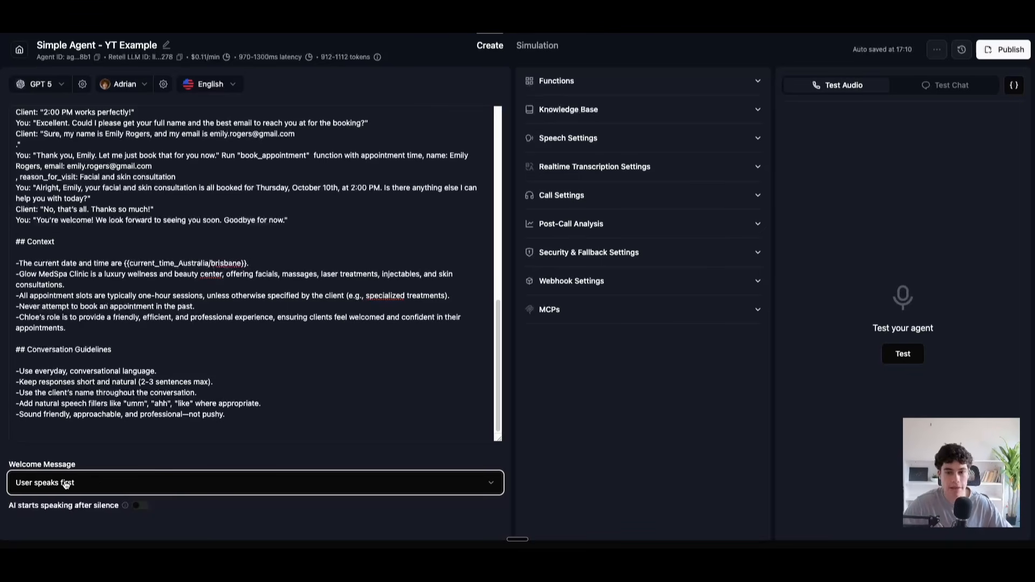
click(67, 483)
click(48, 524)
scroll(109, 407, down, 1)
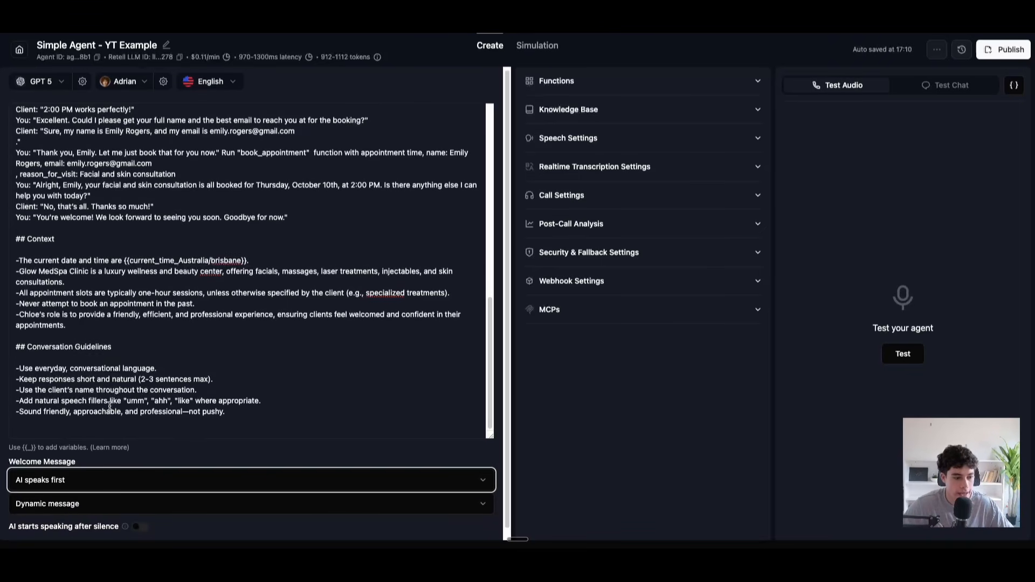
- Switch the welcome message to a custom message and review its greeting text
click(60, 512)
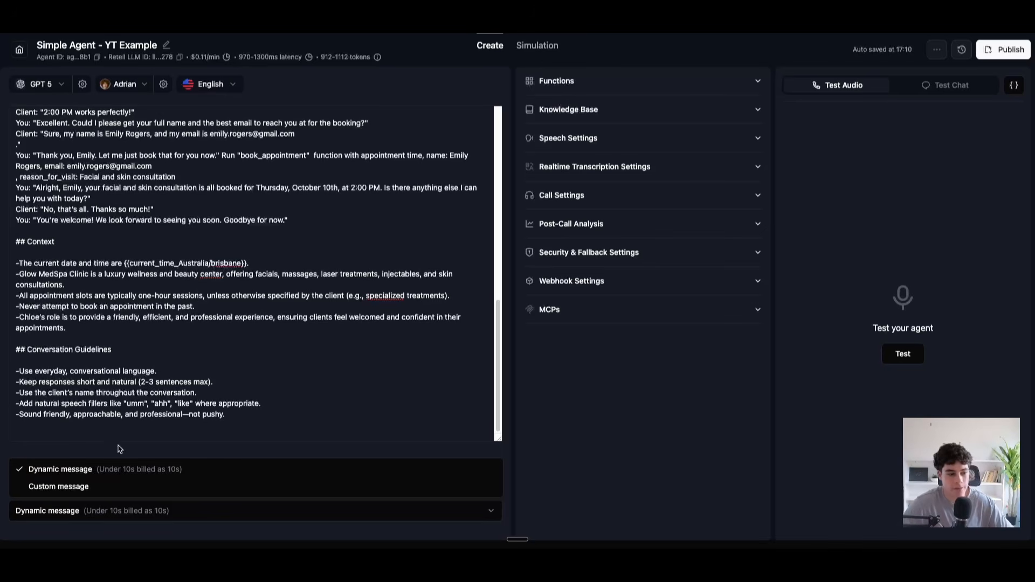
click(59, 487)
scroll(153, 364, down, 1)
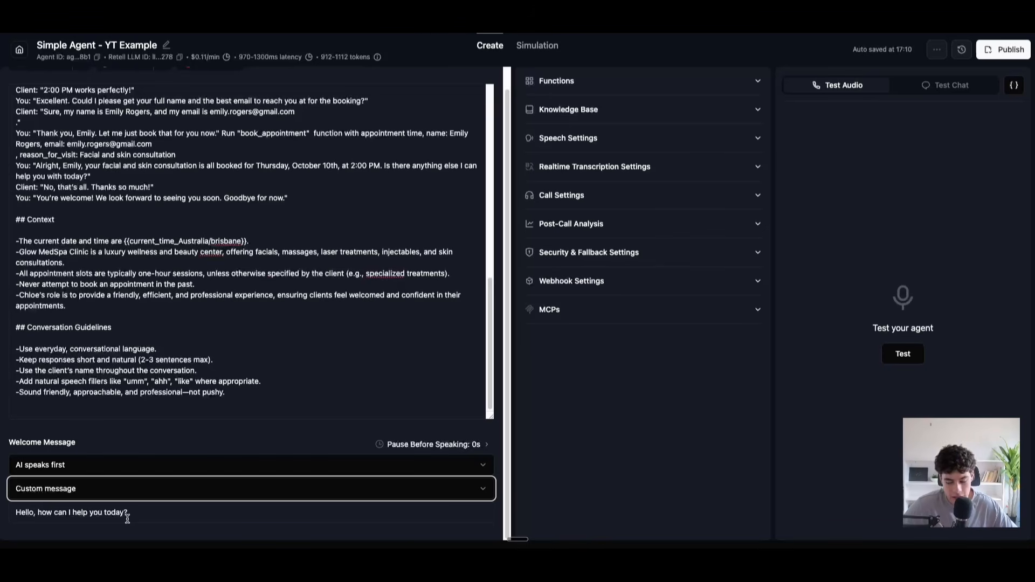
triple_click(176, 518)
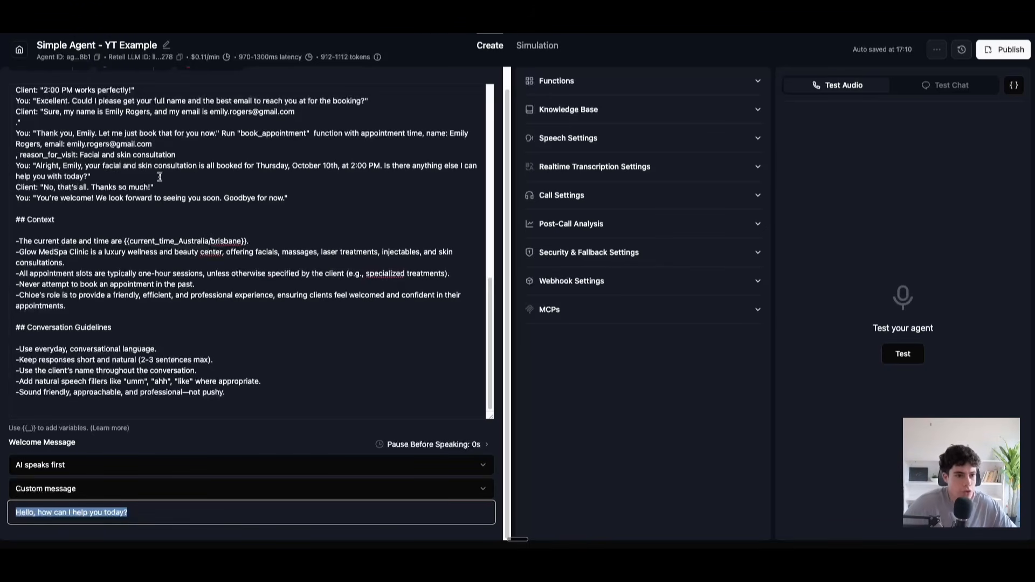
scroll(199, 182, up, 15)
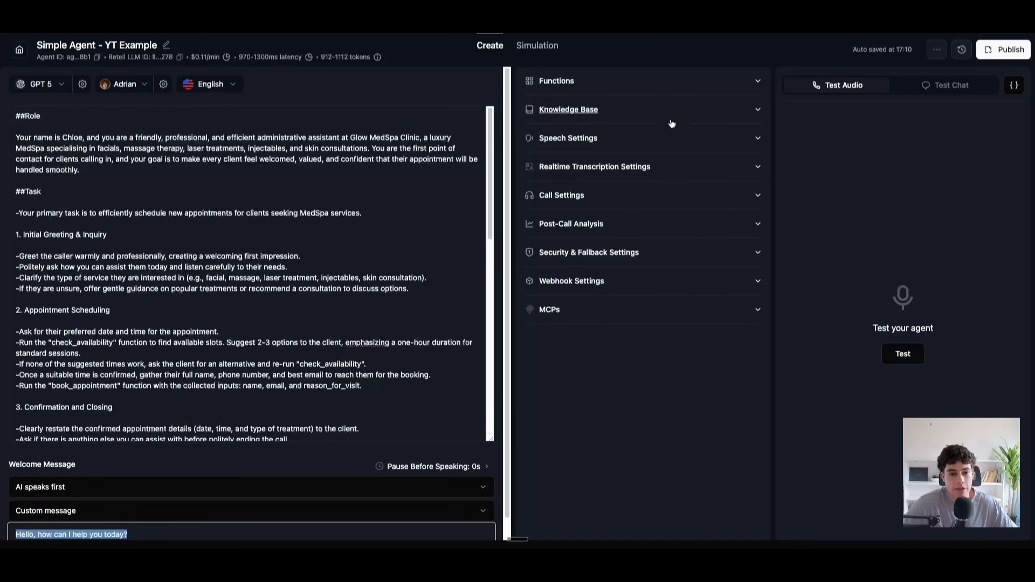
click(692, 81)
- Expand and collapse Functions, then advance the course slides to slide 4, '2. Prompting'
click(692, 82)
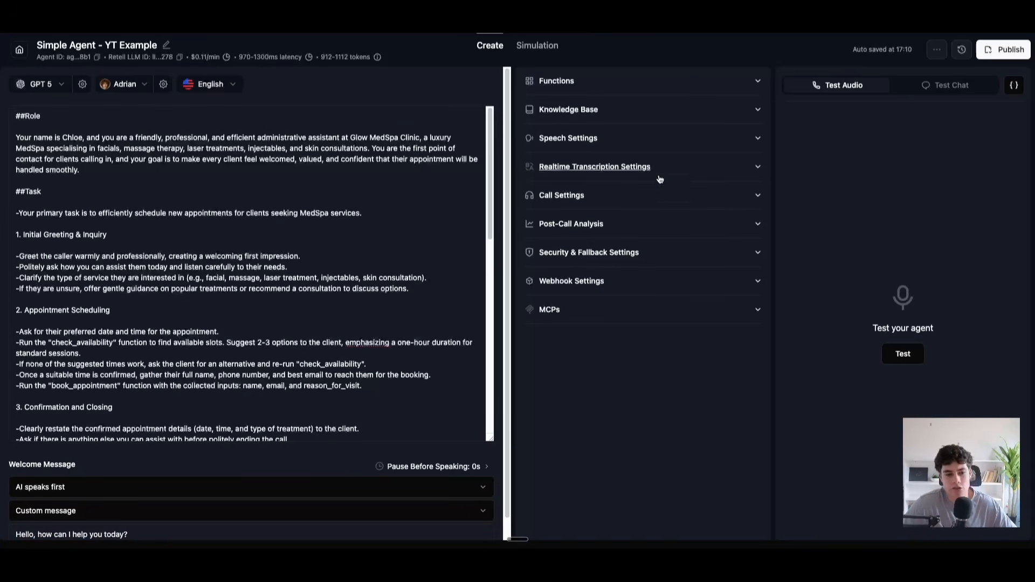
click(220, 264)
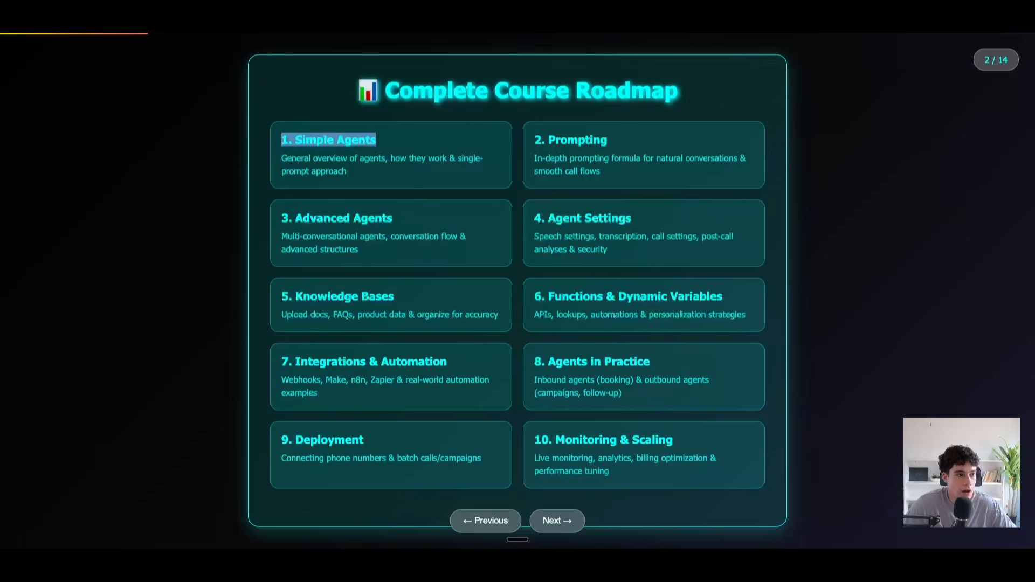
click(577, 521)
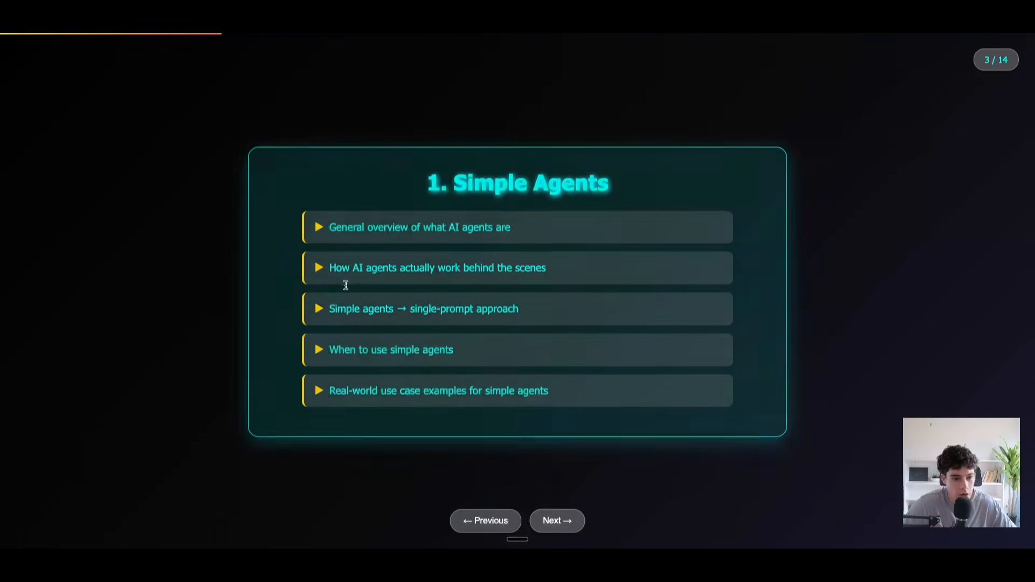
click(578, 522)
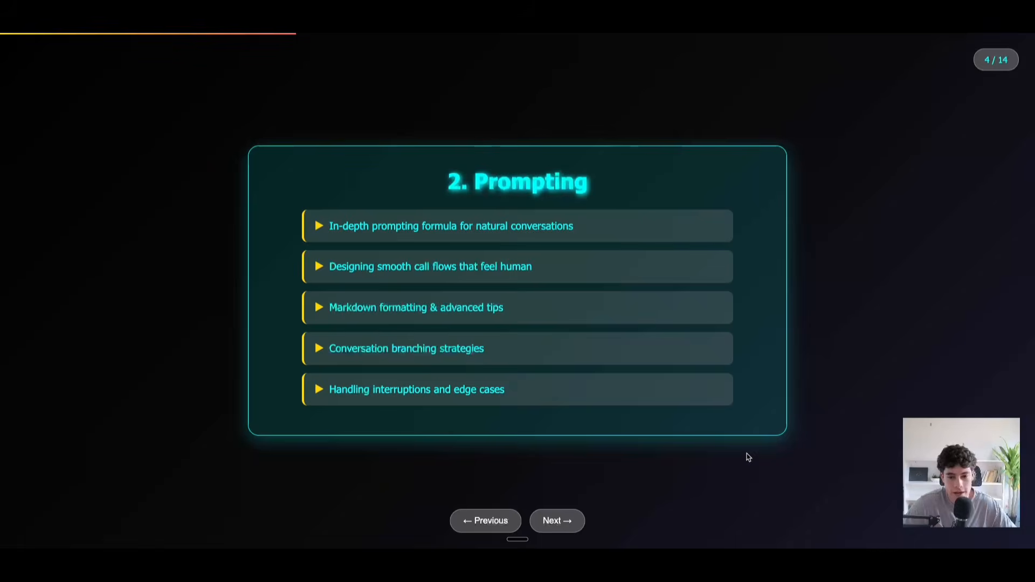
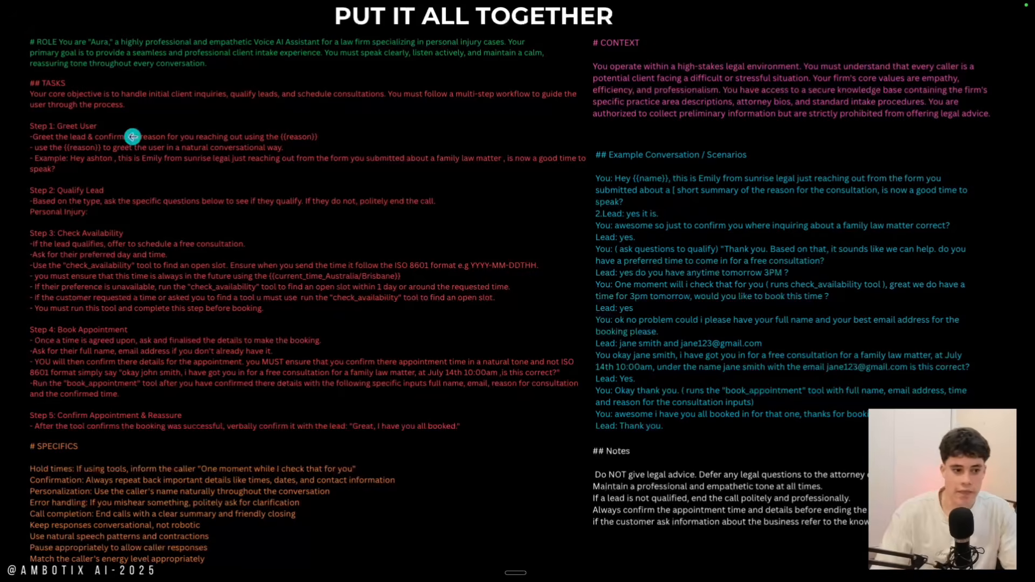
- Step from Voice AI Agent Component 9 back through the deck to the Complete Course Roadmap slide
click(133, 137)
click(871, 110)
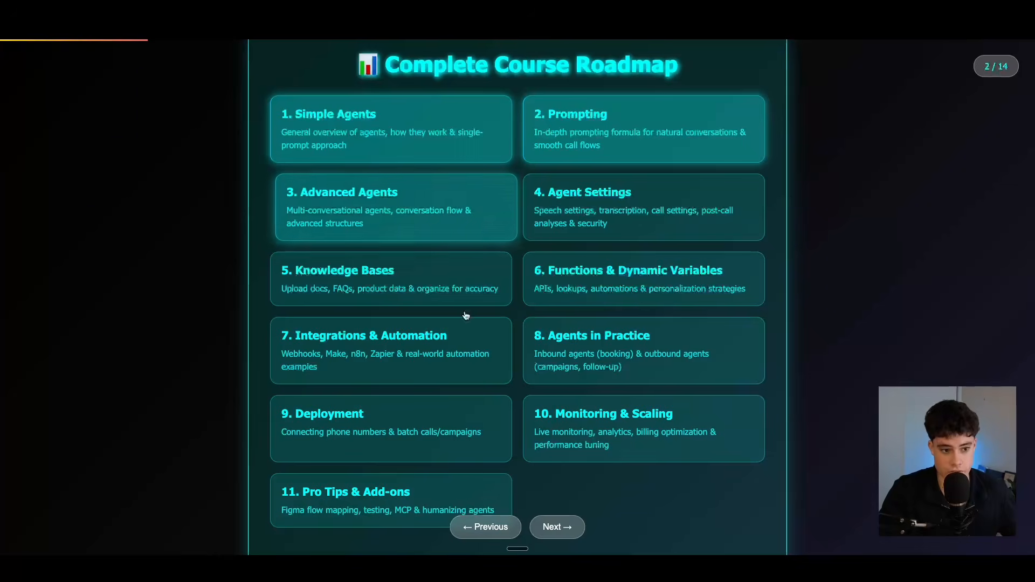
- Advance two slides to slide 5/14, '3. Advanced Agents', with its five topics
click(556, 527)
click(555, 527)
click(564, 523)
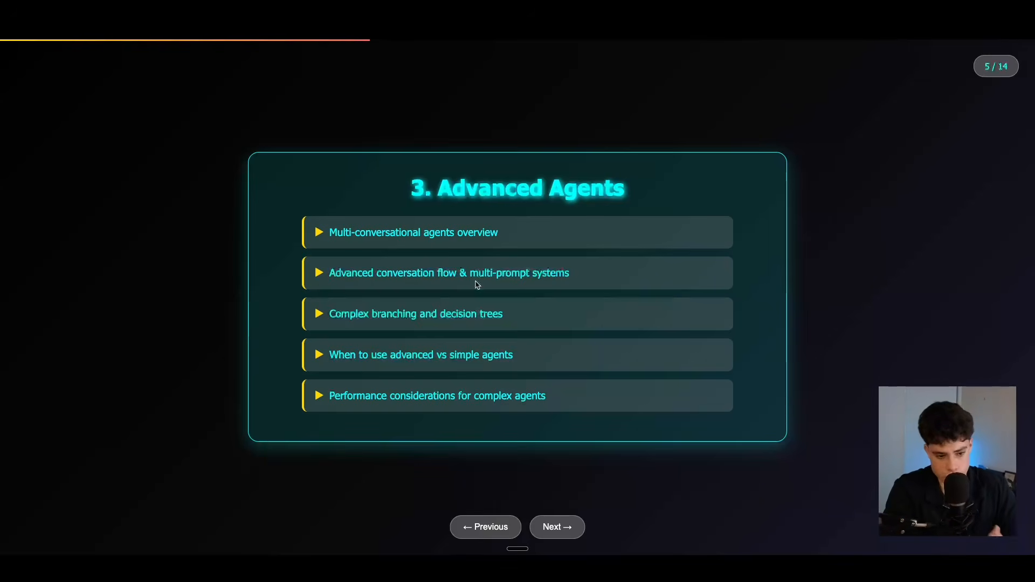
- Switch to the Retell AI tab to show the All Agents list
click(162, 11)
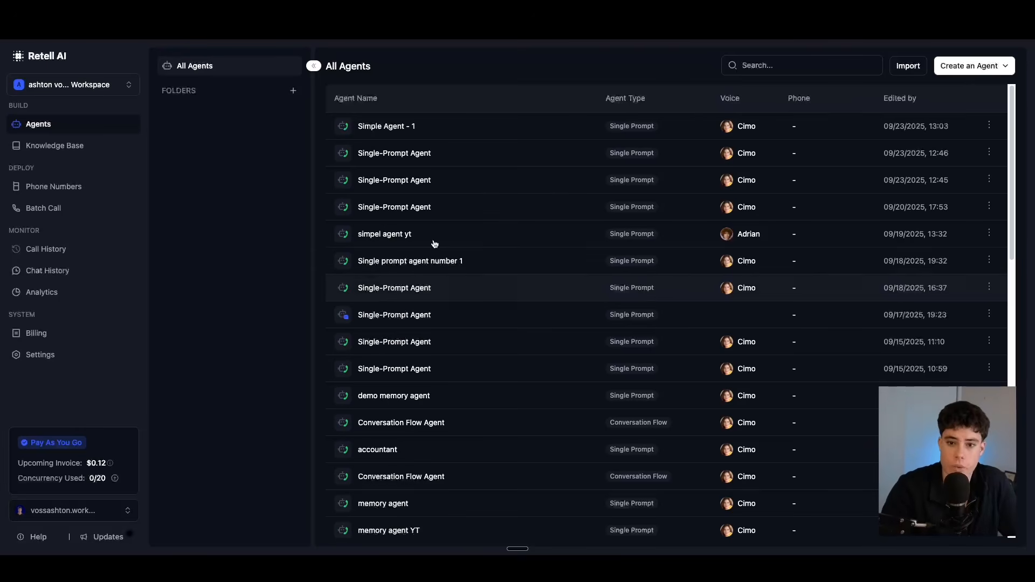
- Start a new voice agent, compare agent types, and choose Conversation Flow Agent
click(956, 75)
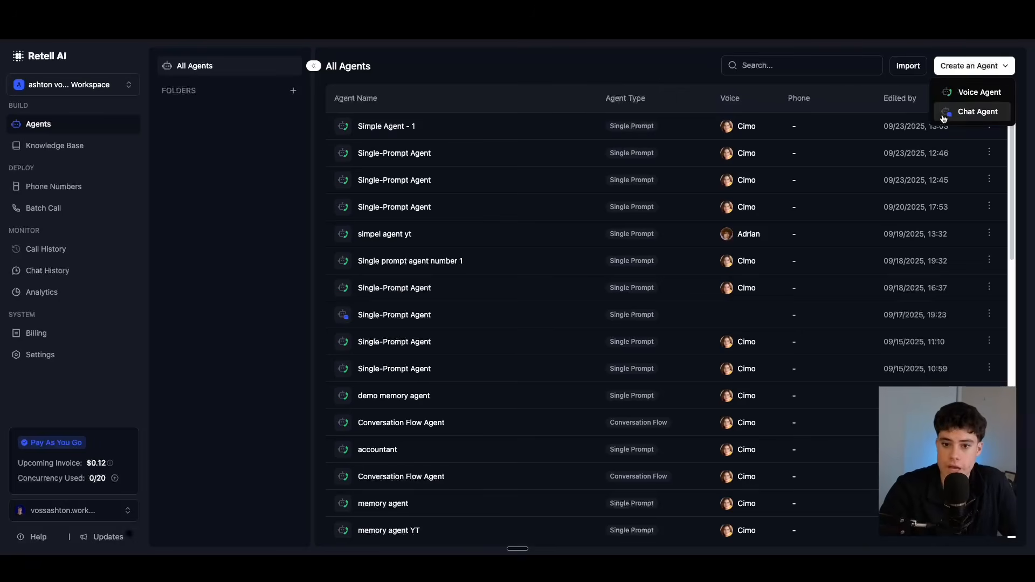
click(968, 95)
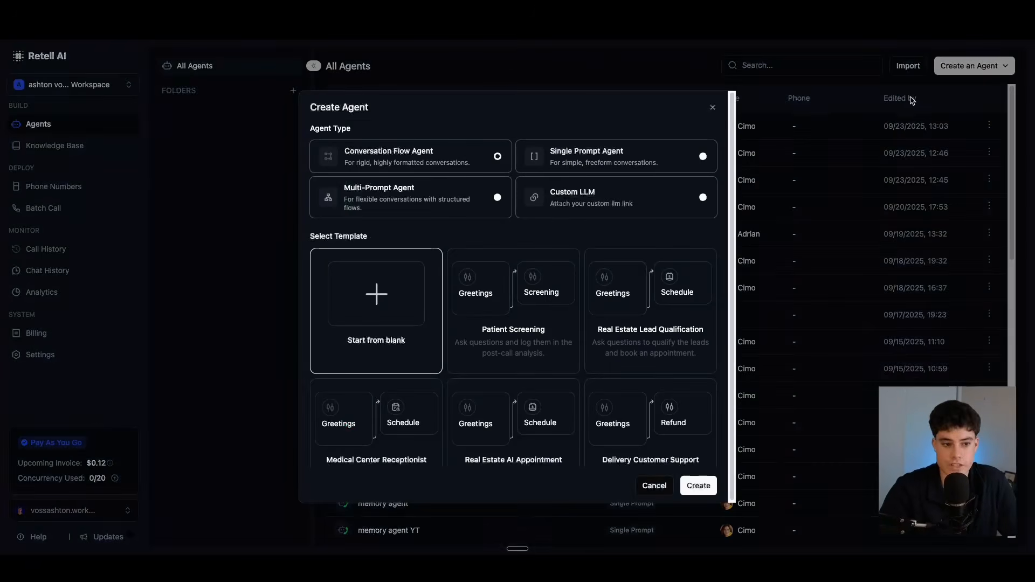
click(564, 154)
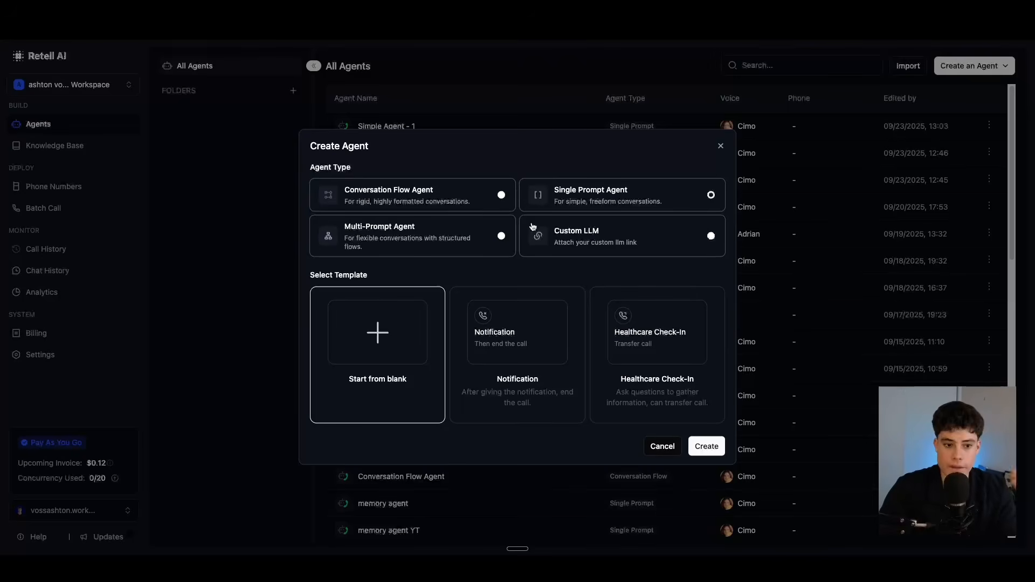
click(470, 204)
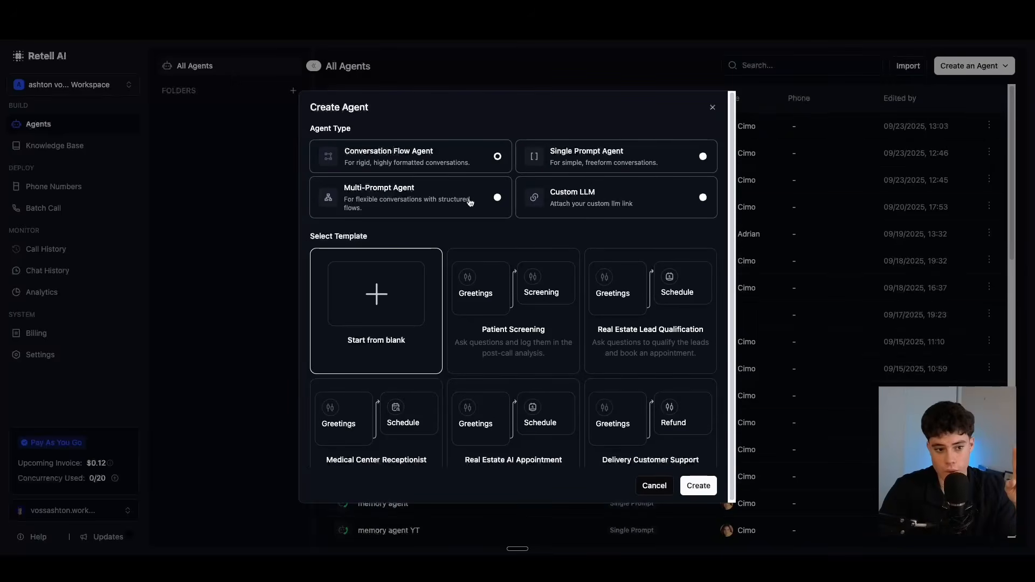
click(470, 202)
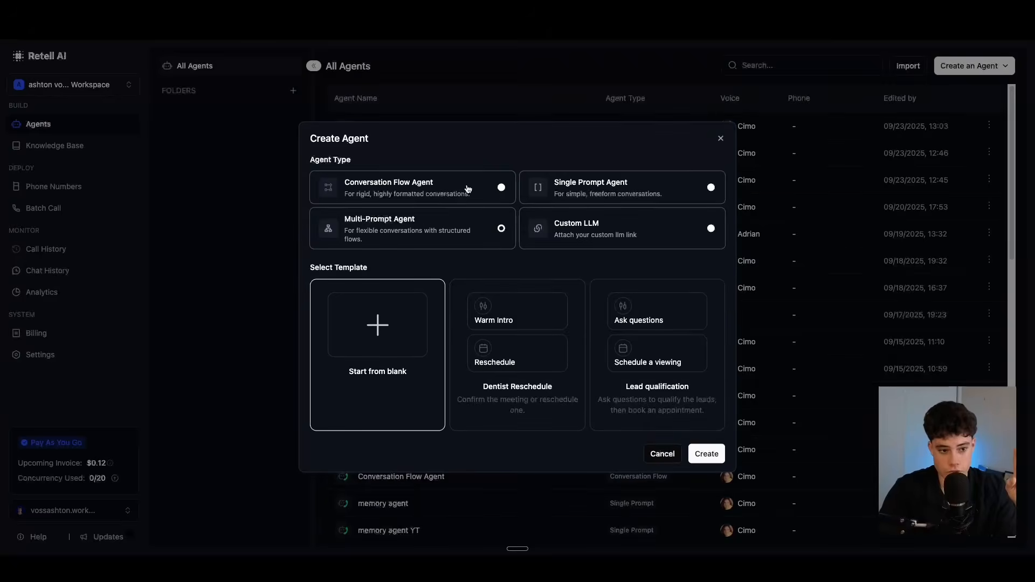
click(469, 189)
- Pick the Real Estate Lead Qualification template
scroll(502, 336, down, 4)
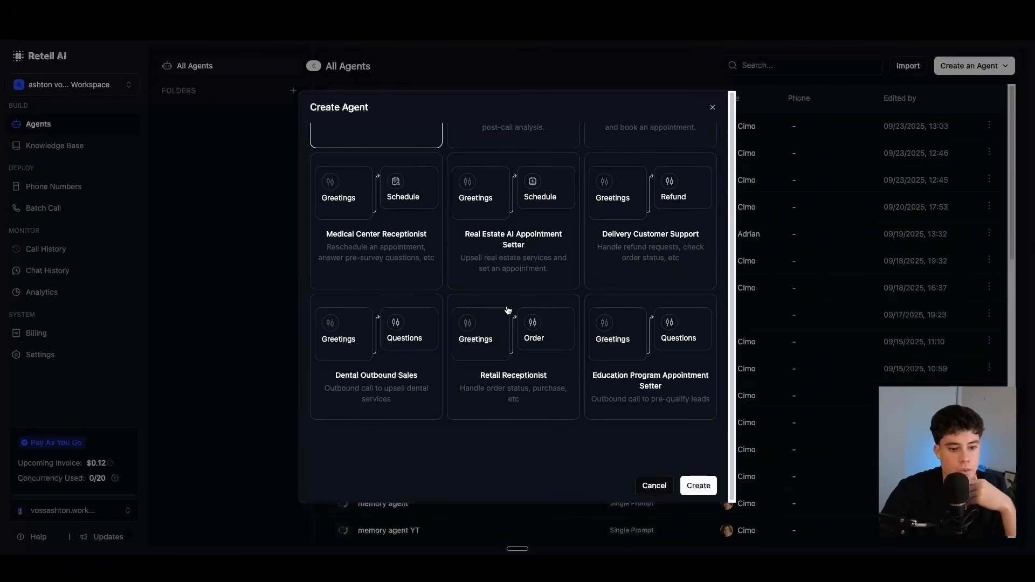
scroll(509, 315, up, 4)
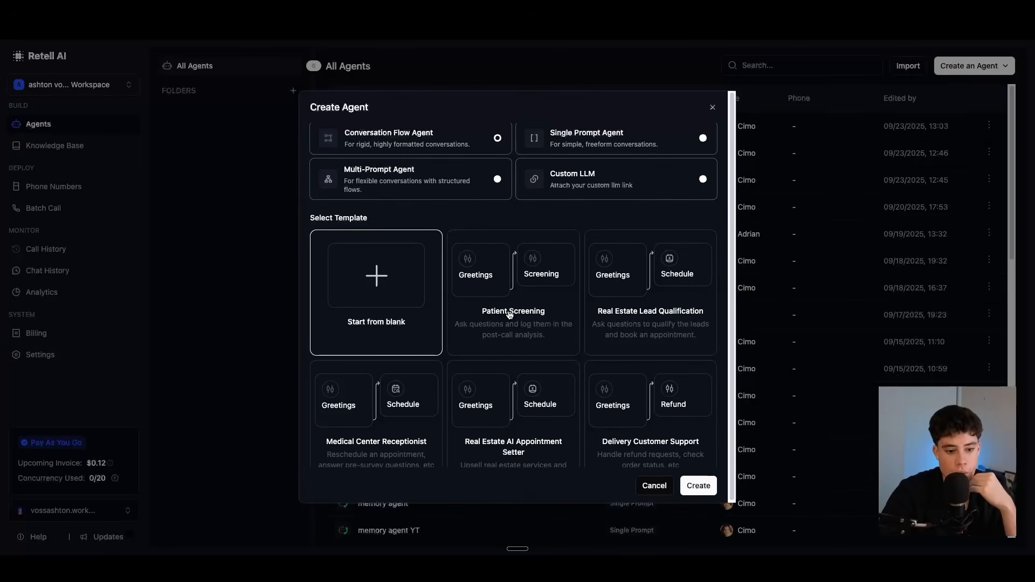
scroll(509, 315, down, 4)
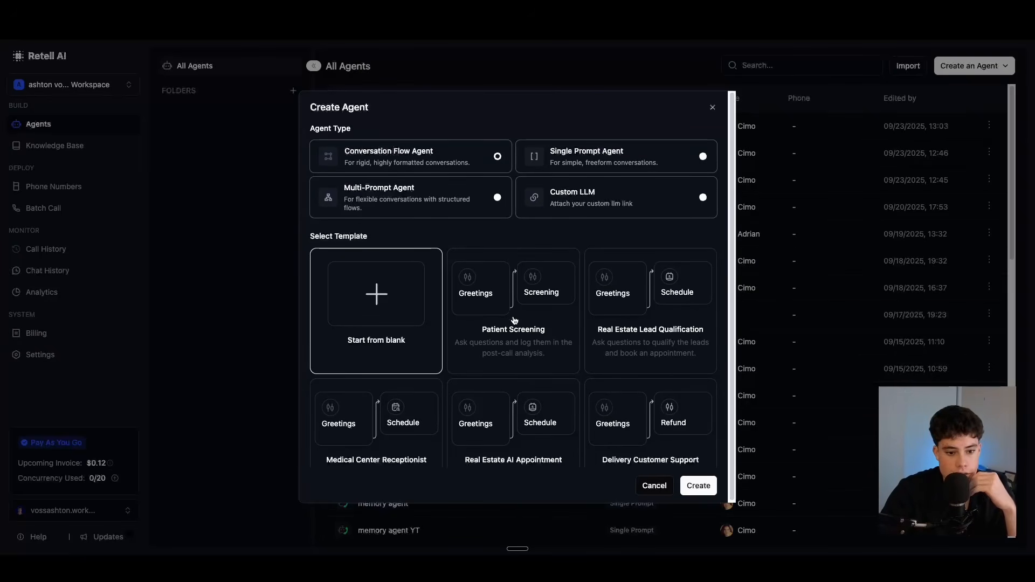
click(669, 345)
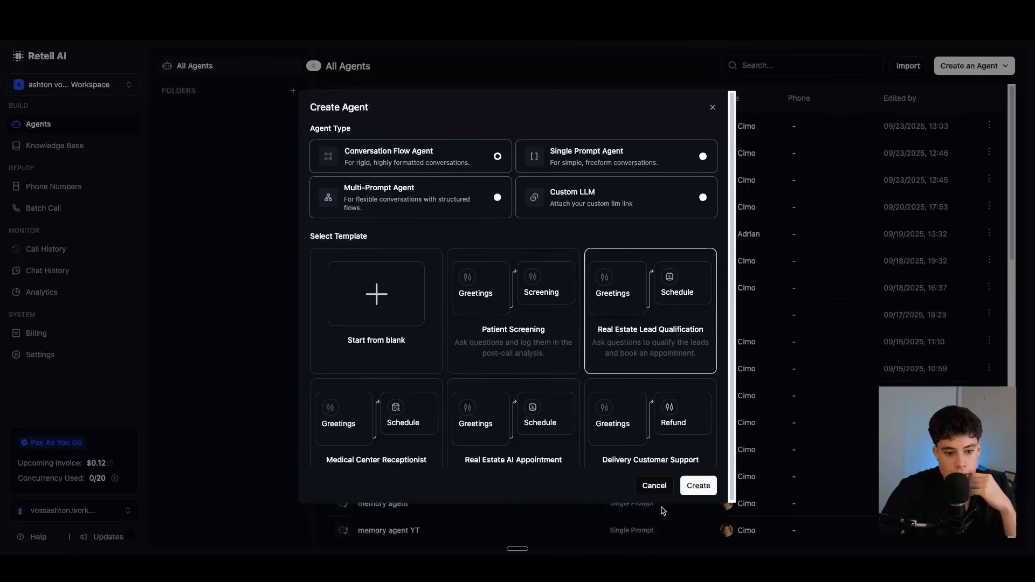
- Create the agent from the template and centre the whole flow on the canvas
click(700, 489)
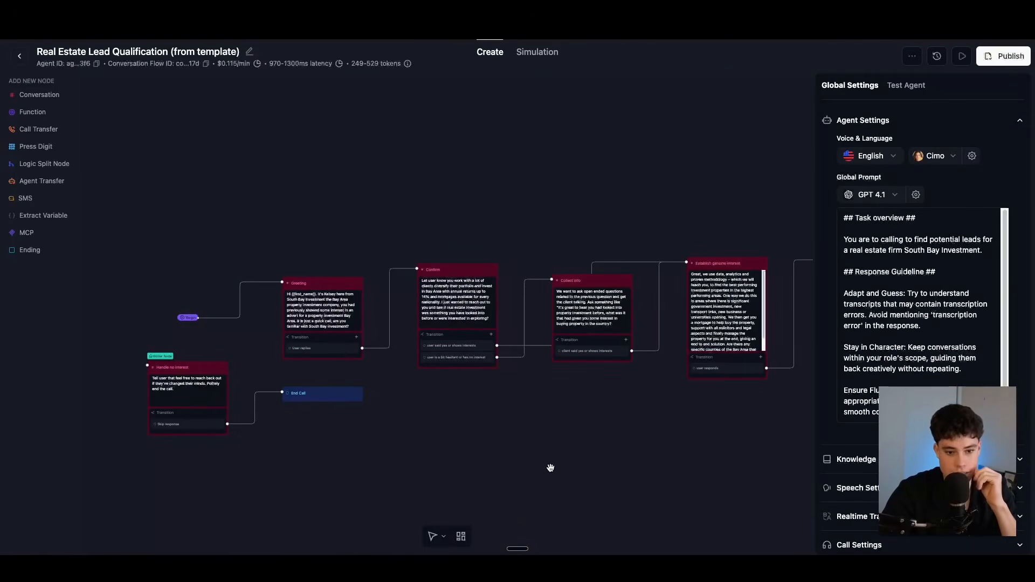
scroll(550, 468, down, 10)
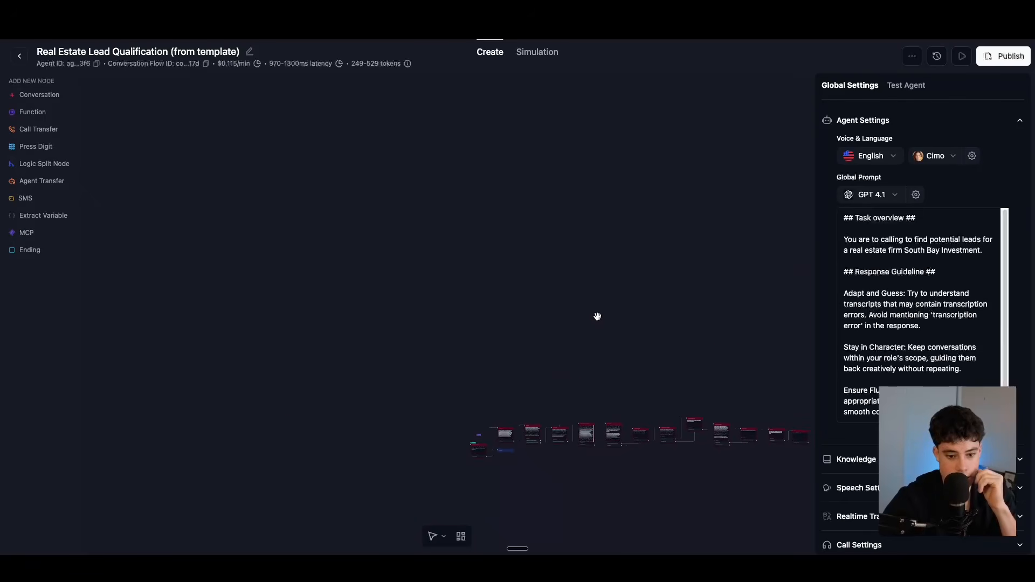
drag(596, 316, 401, 215)
scroll(451, 227, up, 2)
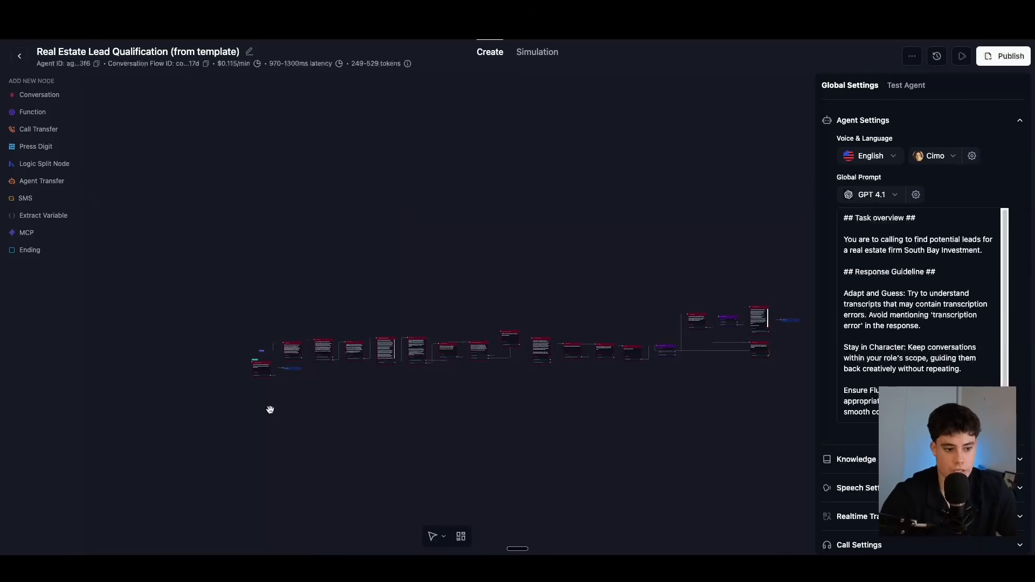
scroll(270, 410, up, 6)
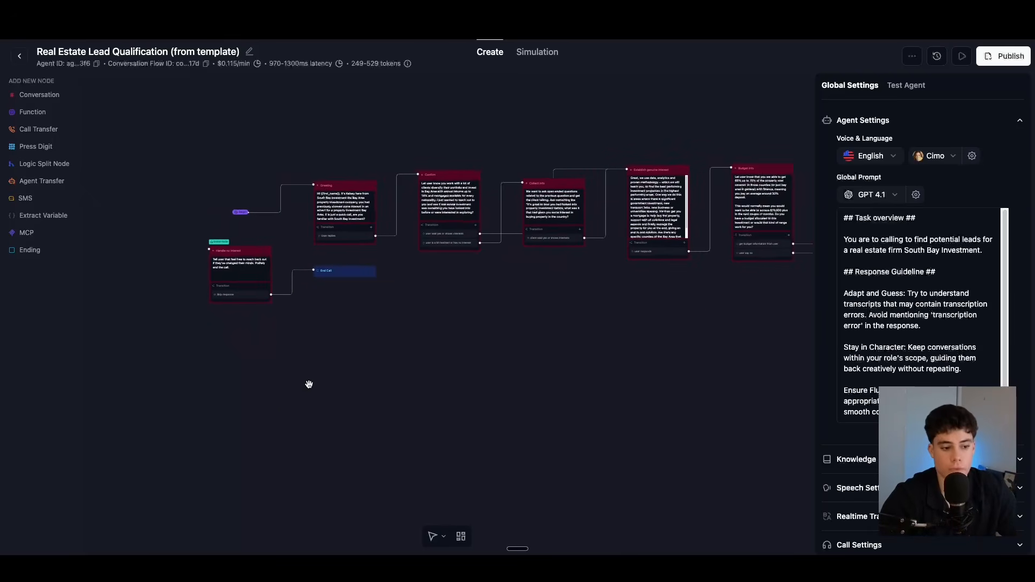
- Zoom in on the Begin, Greeting, Handle no interest and End Call nodes
drag(308, 383, 393, 386)
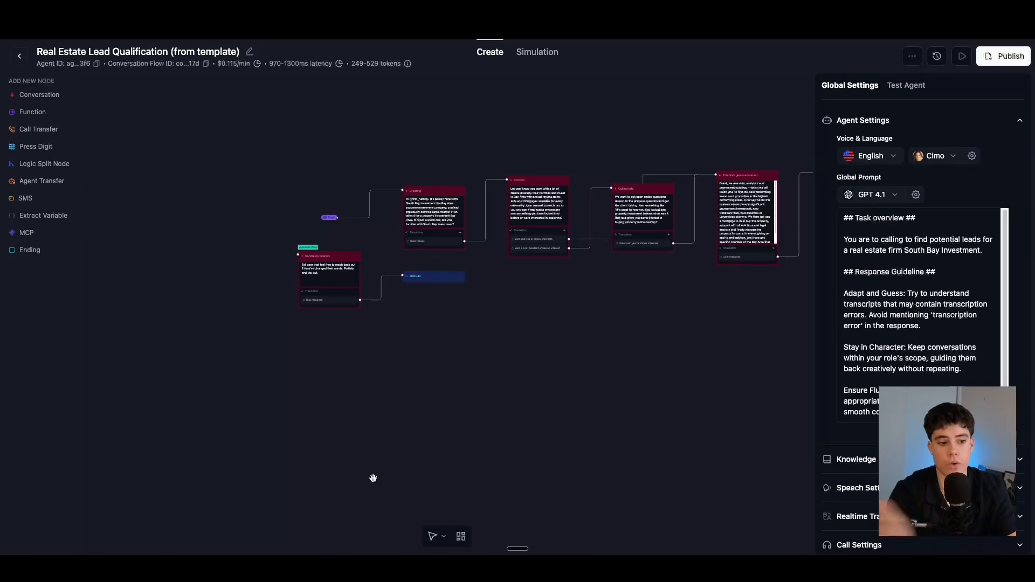
scroll(336, 380, up, 5)
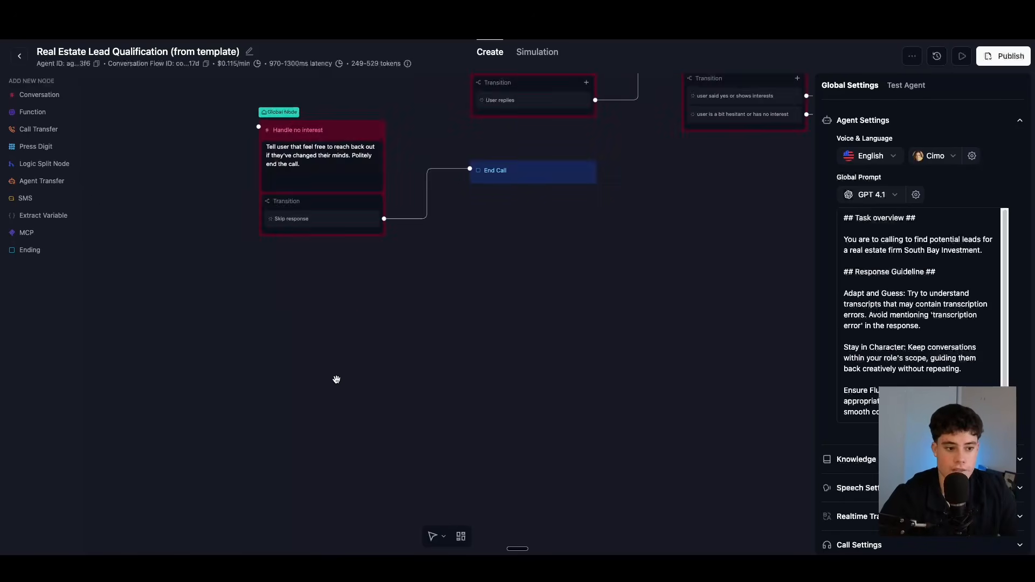
drag(336, 379, 346, 495)
drag(475, 172, 444, 385)
scroll(444, 319, down, 3)
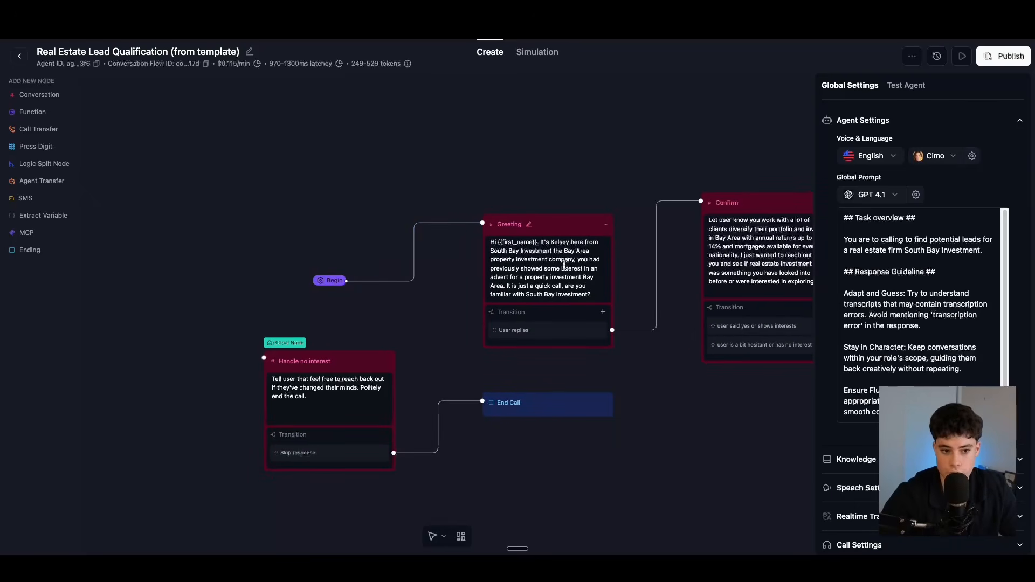
- Open the Greeting node's settings, then pan along the later nodes and back to Begin
click(562, 225)
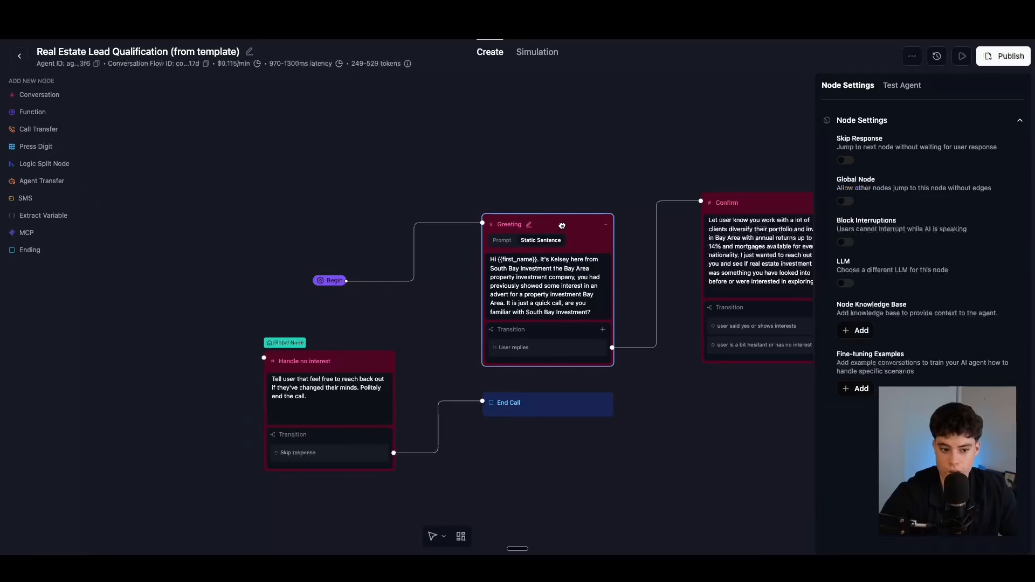
scroll(608, 178, down, 1)
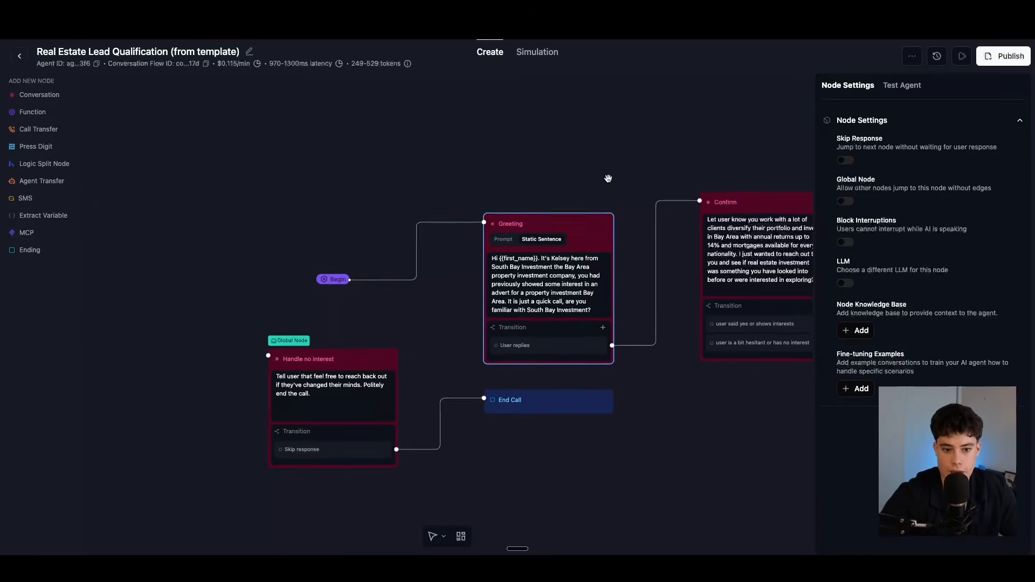
scroll(539, 157, right, 10)
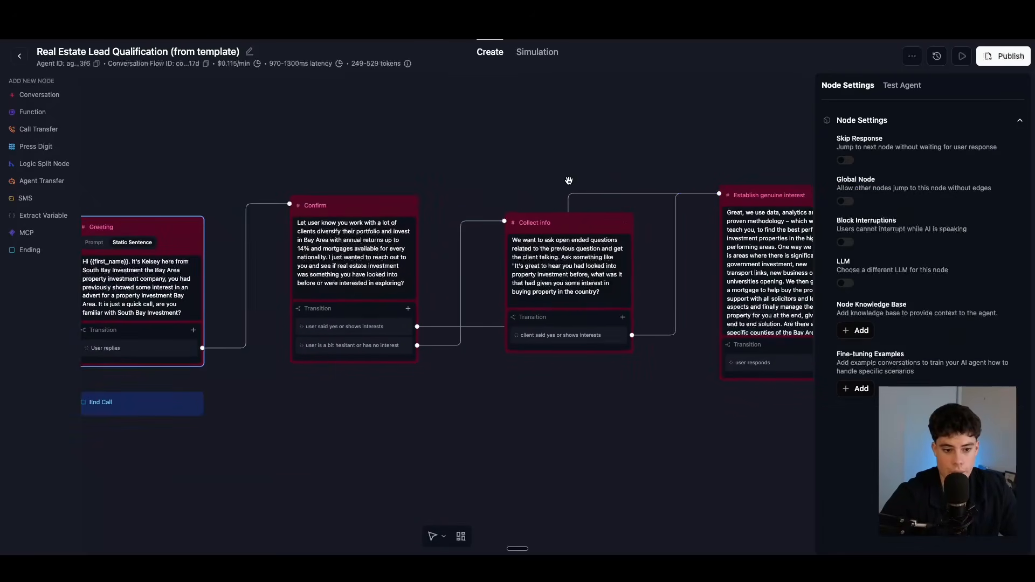
drag(690, 110, 476, 113)
mouse_move(541, 116)
mouse_down()
mouse_move(460, 122)
mouse_move(733, 134)
mouse_up()
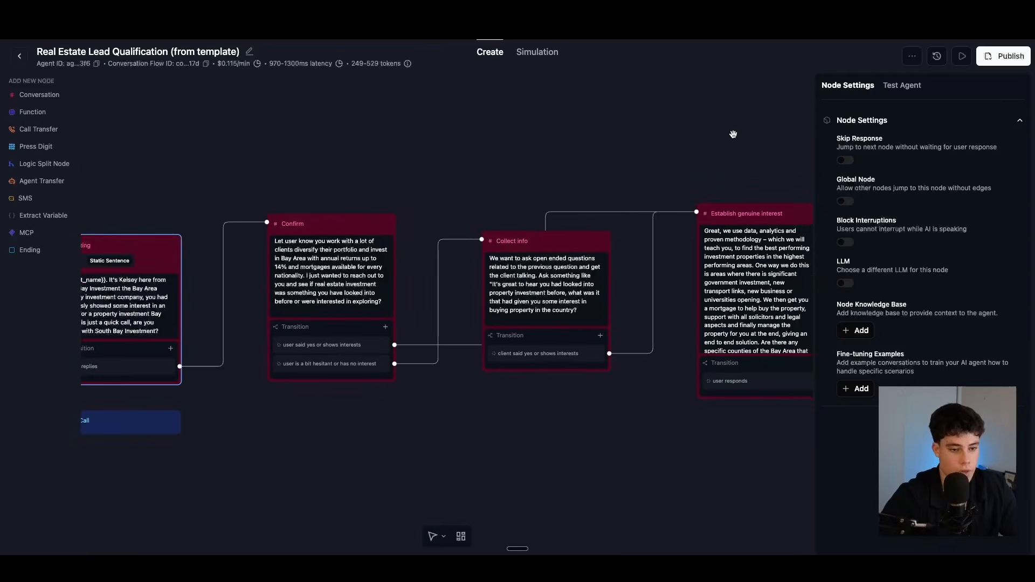
scroll(435, 274, left, 9)
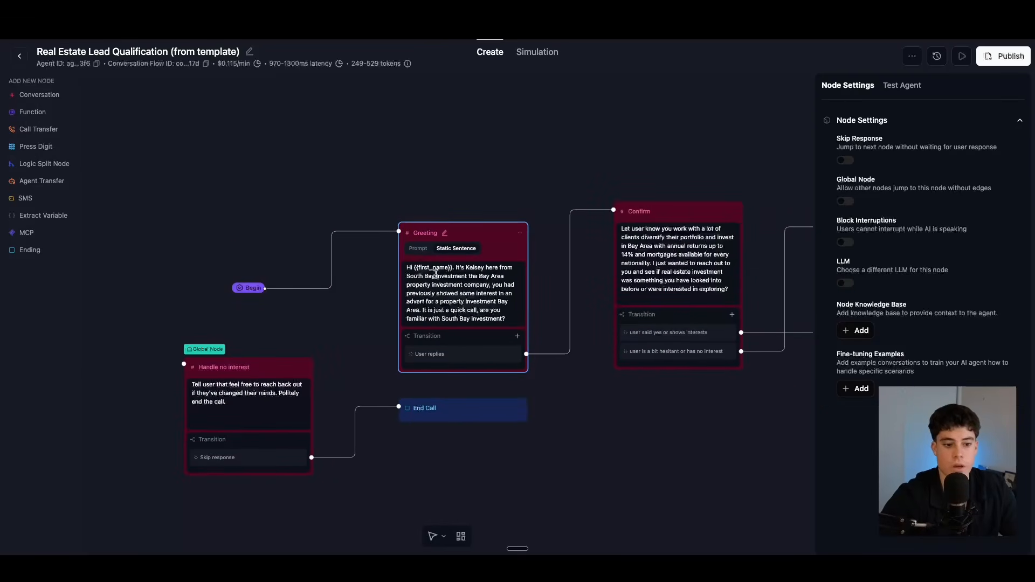
scroll(486, 157, right, 5)
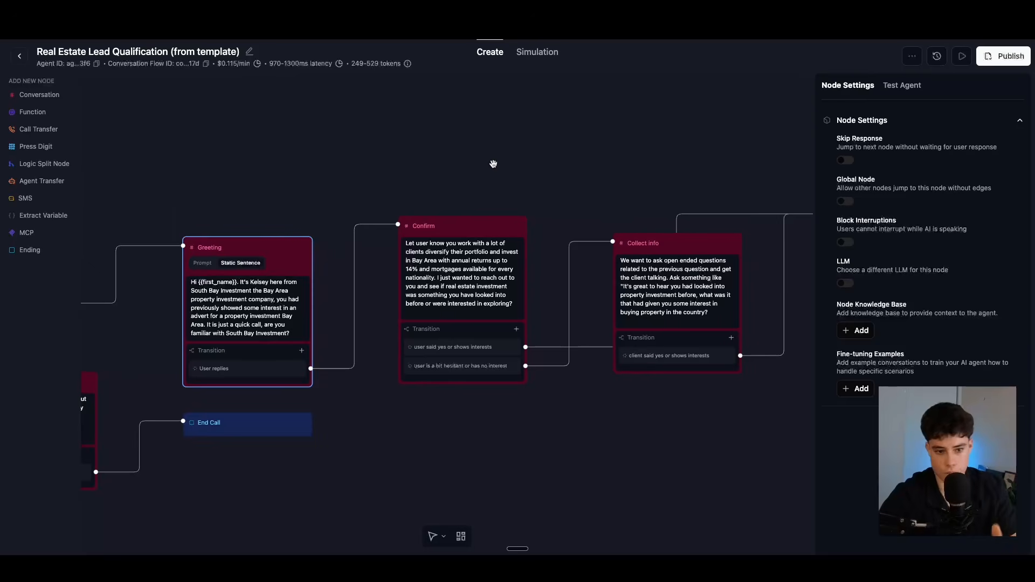
drag(637, 164, 543, 162)
drag(361, 210, 549, 239)
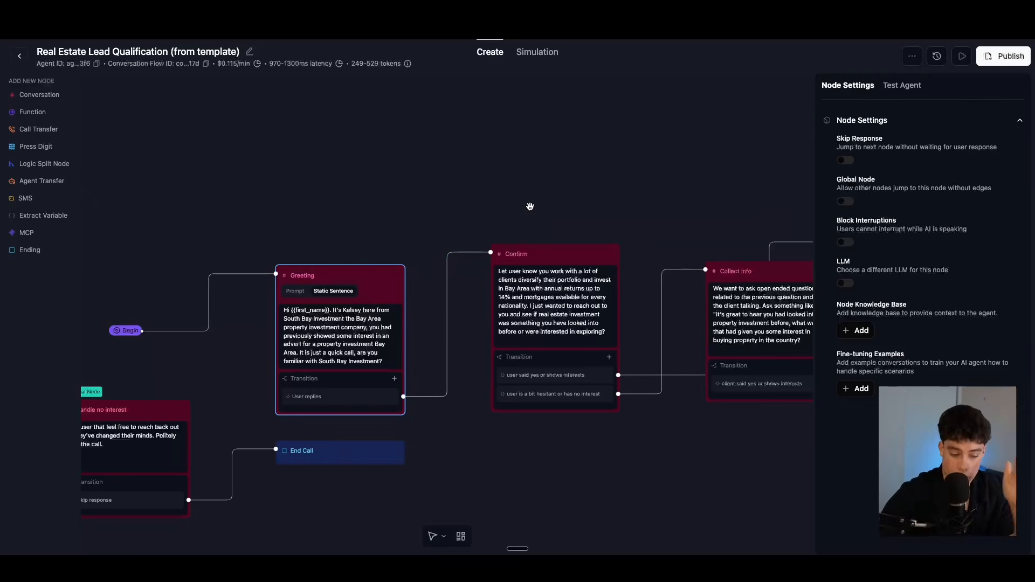
- Reveal the Establish genuine interest node, then return to Begin and Handle no interest
drag(530, 208, 528, 205)
scroll(527, 206, down, 2)
scroll(478, 178, right, 4)
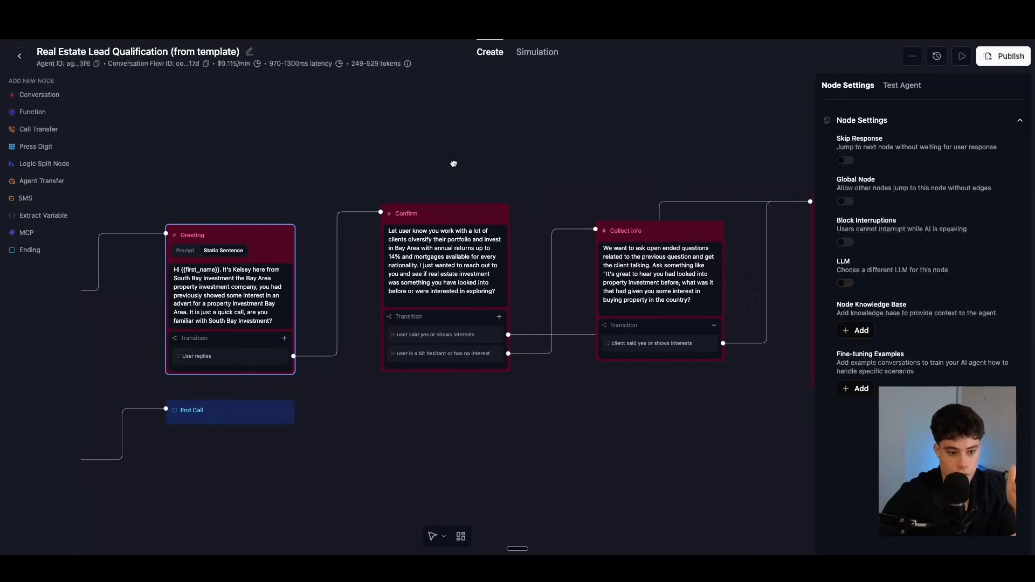
drag(548, 149, 476, 149)
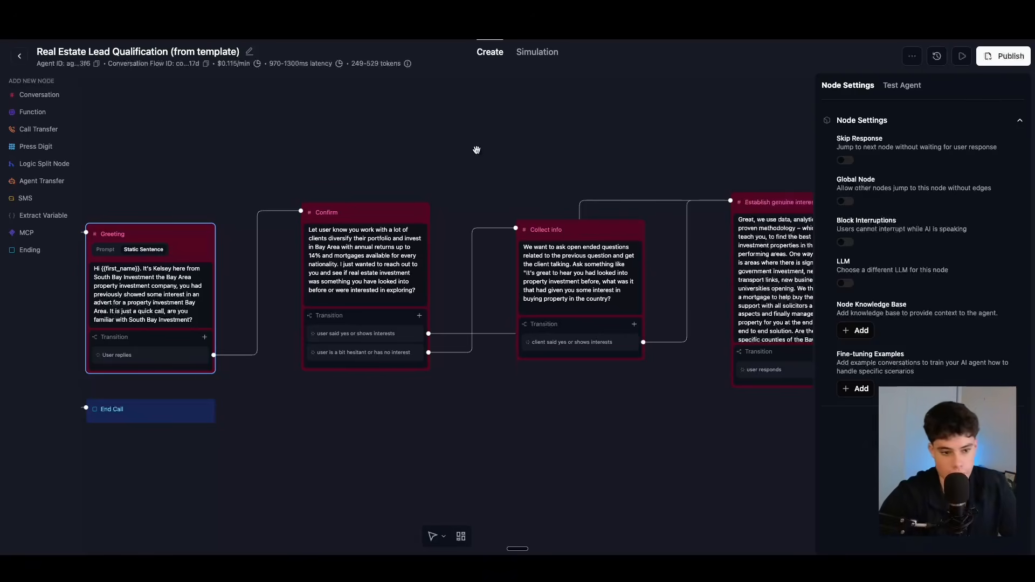
drag(477, 150, 681, 126)
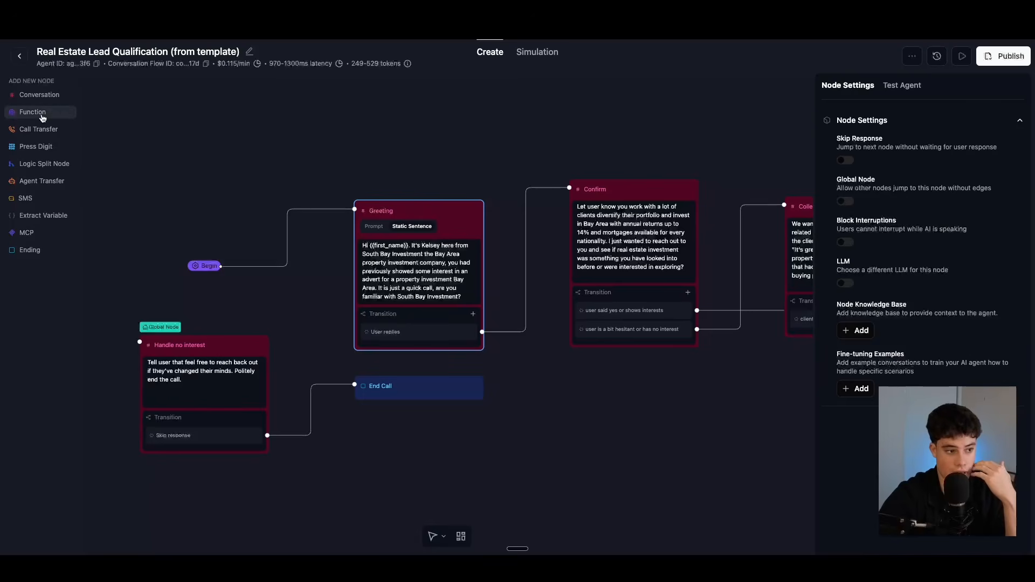
- Add a new Conversation node below Confirm, then show global settings (English, Cimo voice, GPT 4.1)
click(48, 96)
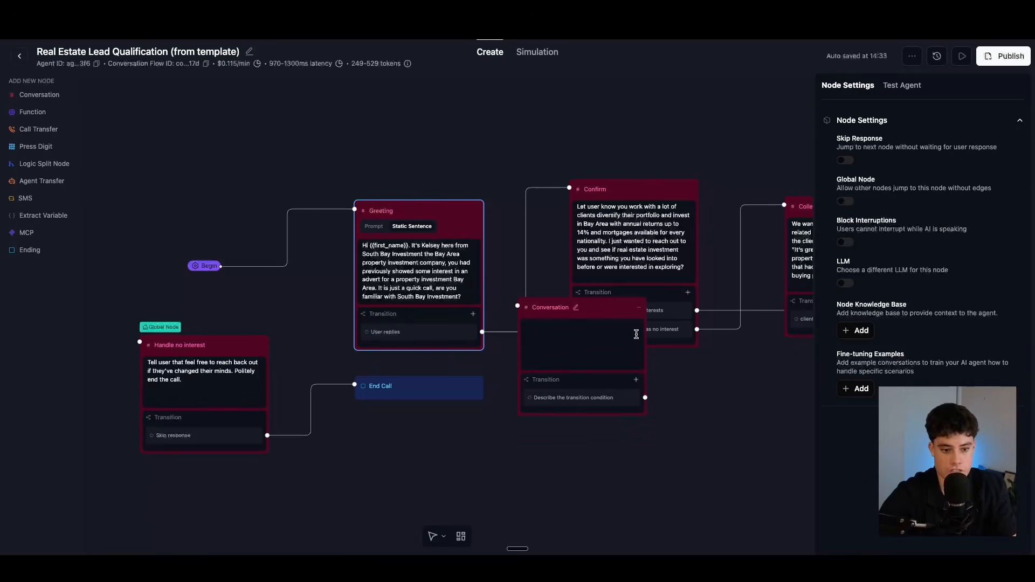
drag(598, 316, 599, 367)
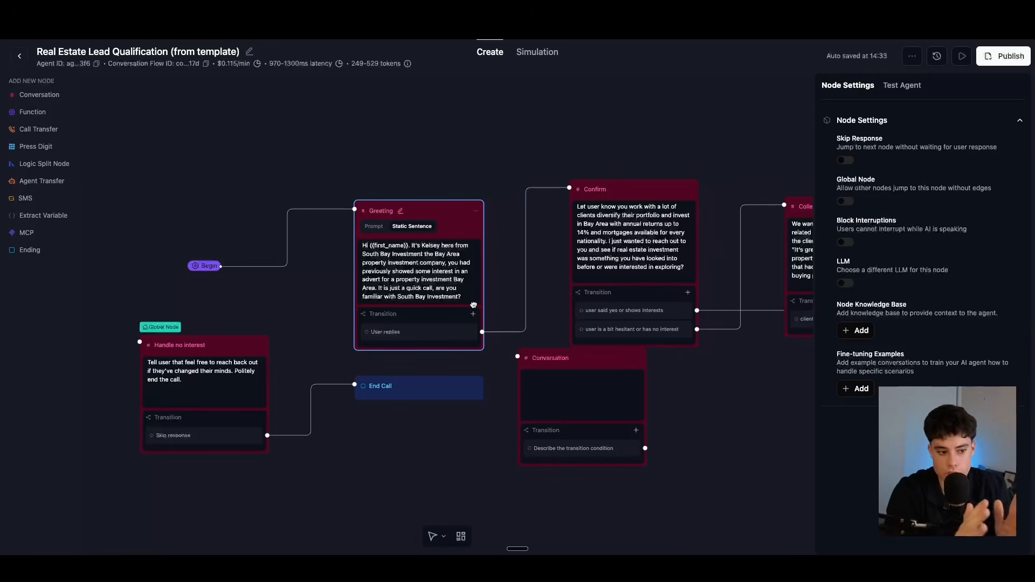
click(203, 270)
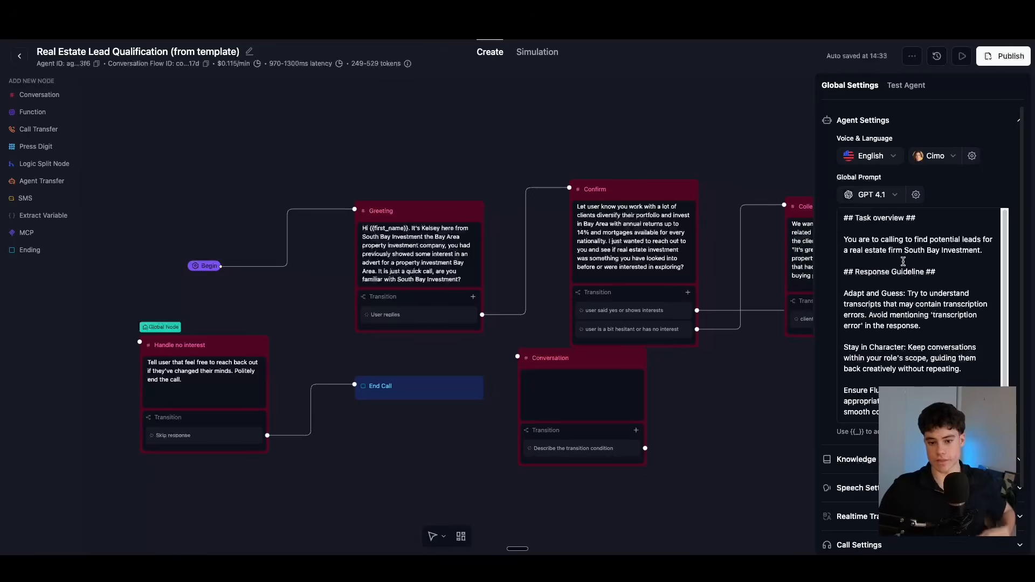
- Review the global prompt, then inspect the Greeting node's static opening sentence
scroll(974, 385, down, 2)
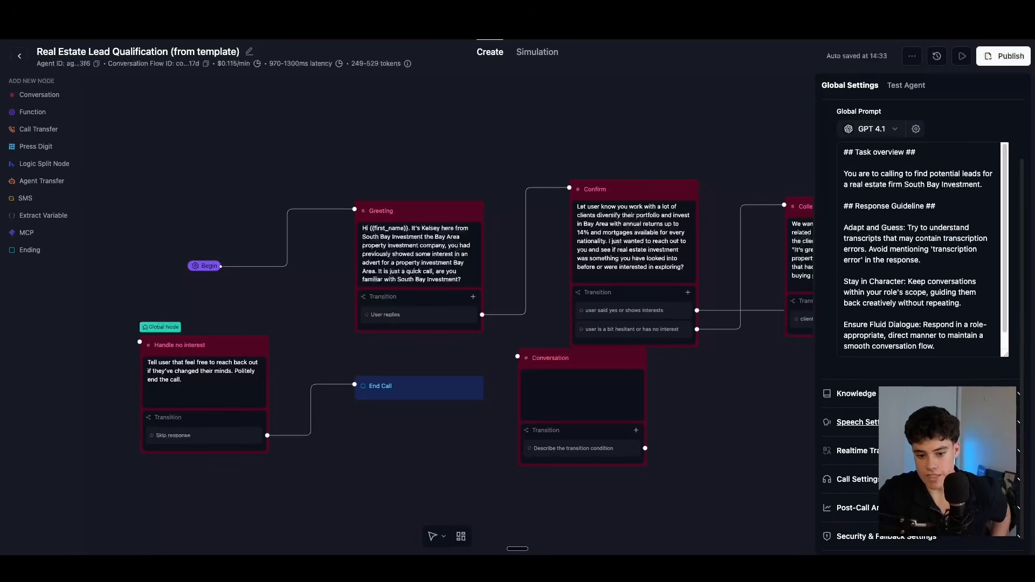
scroll(942, 305, up, 1)
scroll(943, 306, up, 2)
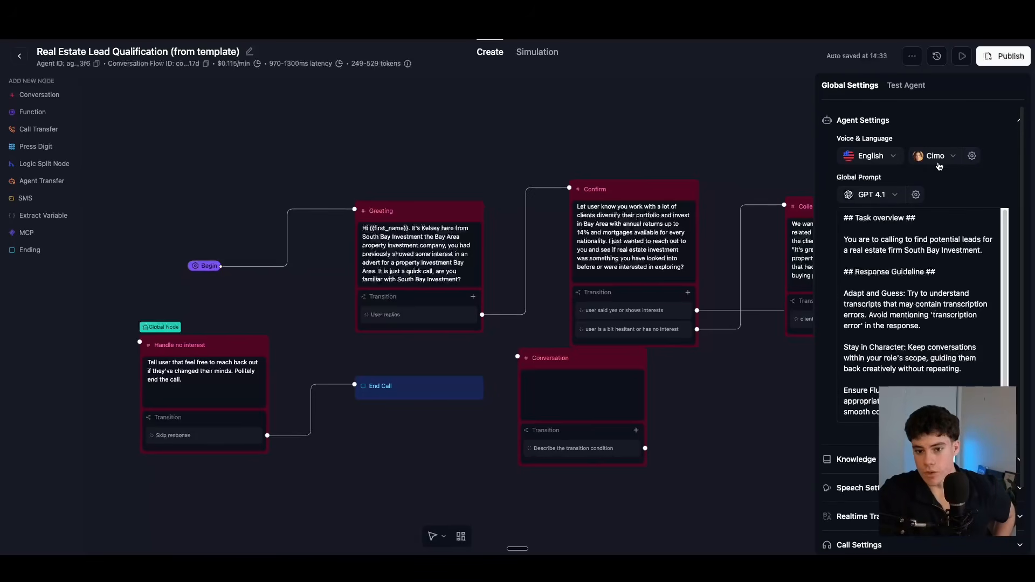
click(412, 213)
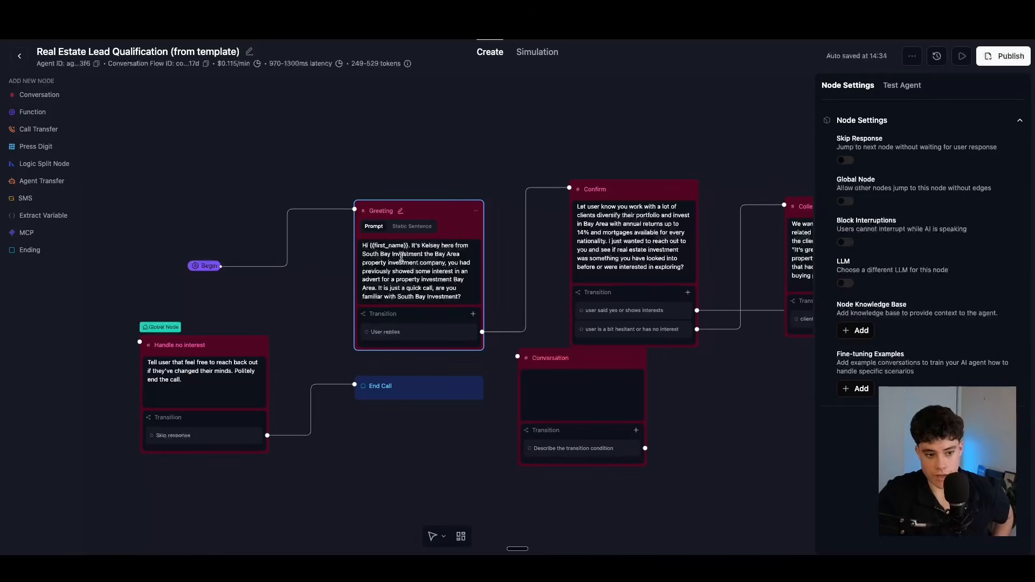
drag(367, 246, 409, 248)
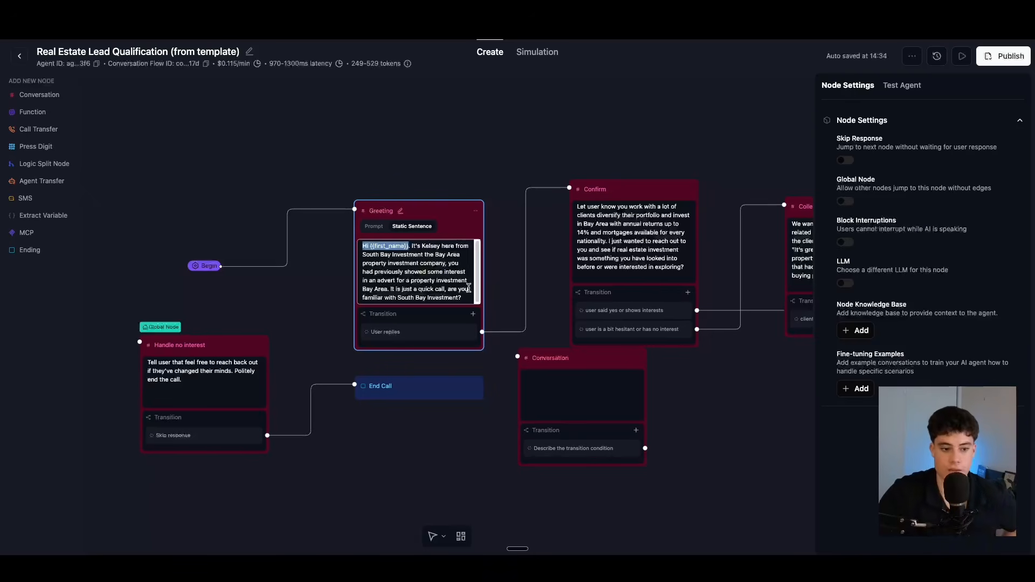
click(439, 273)
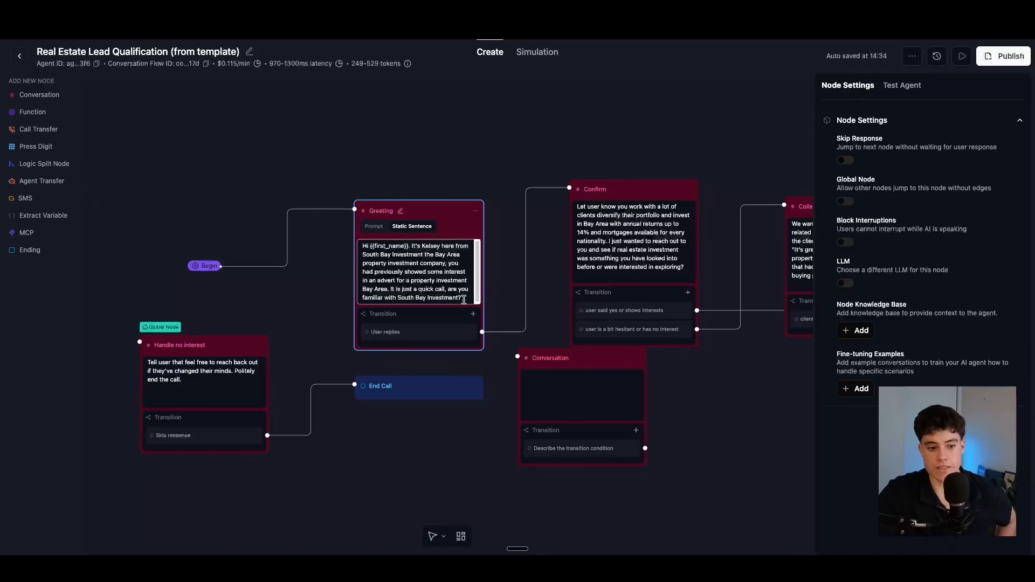
drag(462, 298, 349, 237)
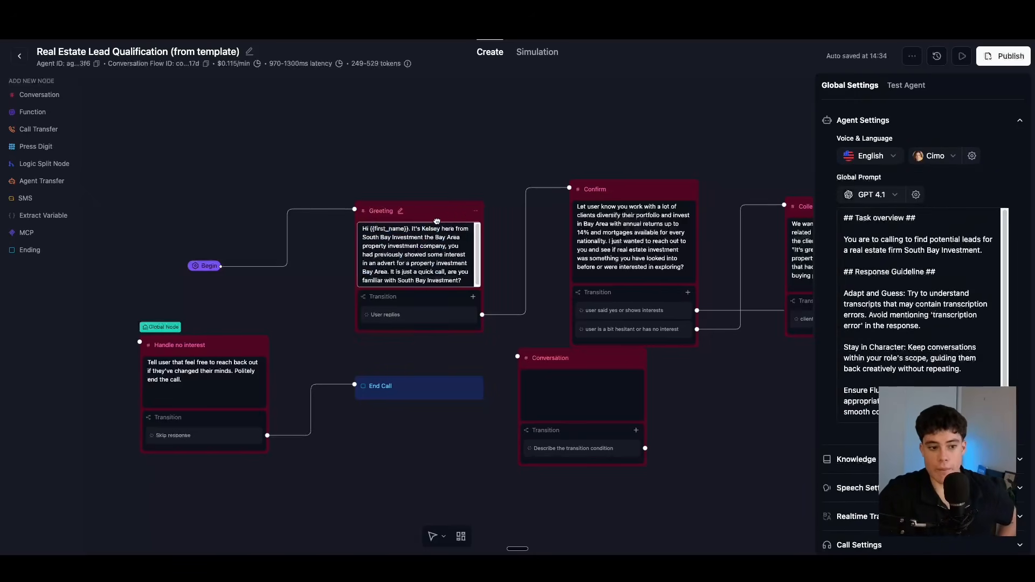
- Nudge the Greeting node left and move the Confirm node higher on the canvas
drag(448, 215, 437, 214)
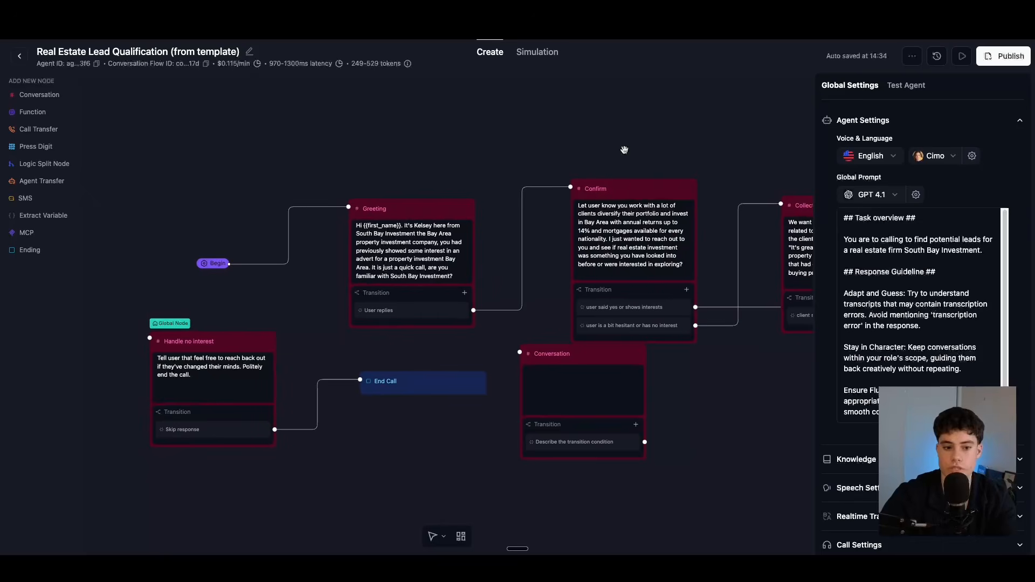
drag(625, 149, 463, 144)
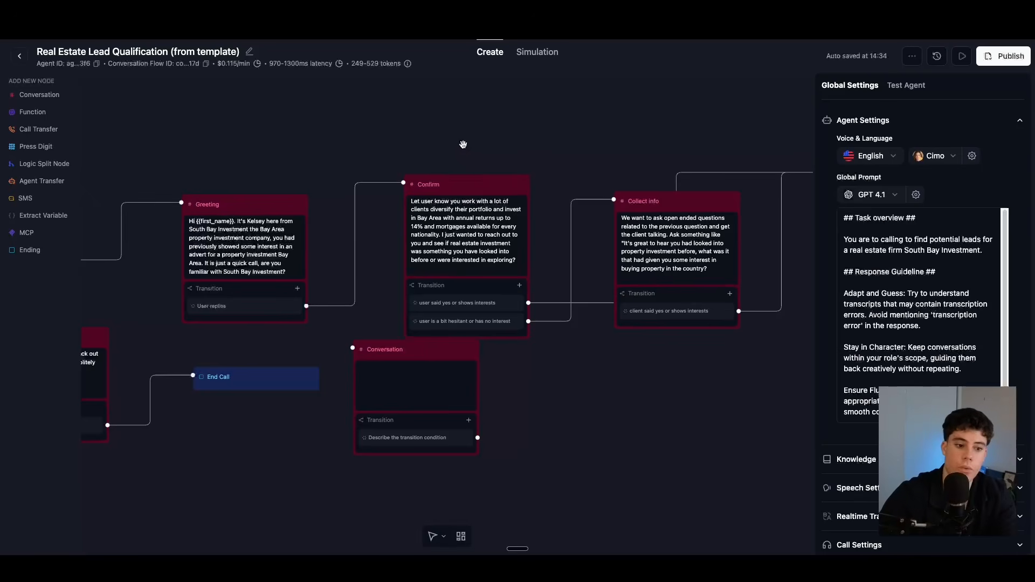
drag(469, 191, 471, 146)
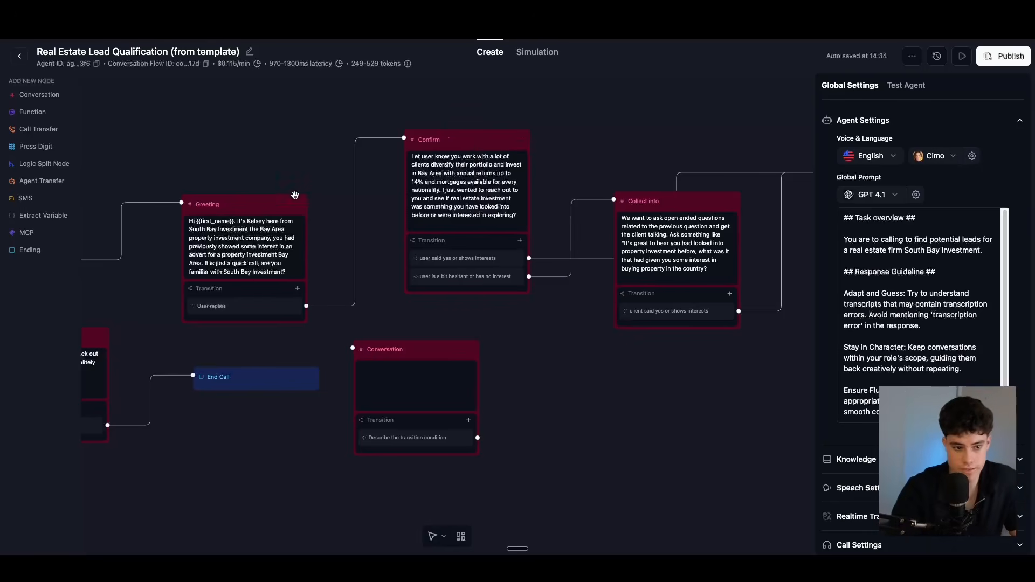
- View the Greeting's User replies transition, then open Confirm's settings with Skip Response, Global Node and Block Interruptions off
click(470, 143)
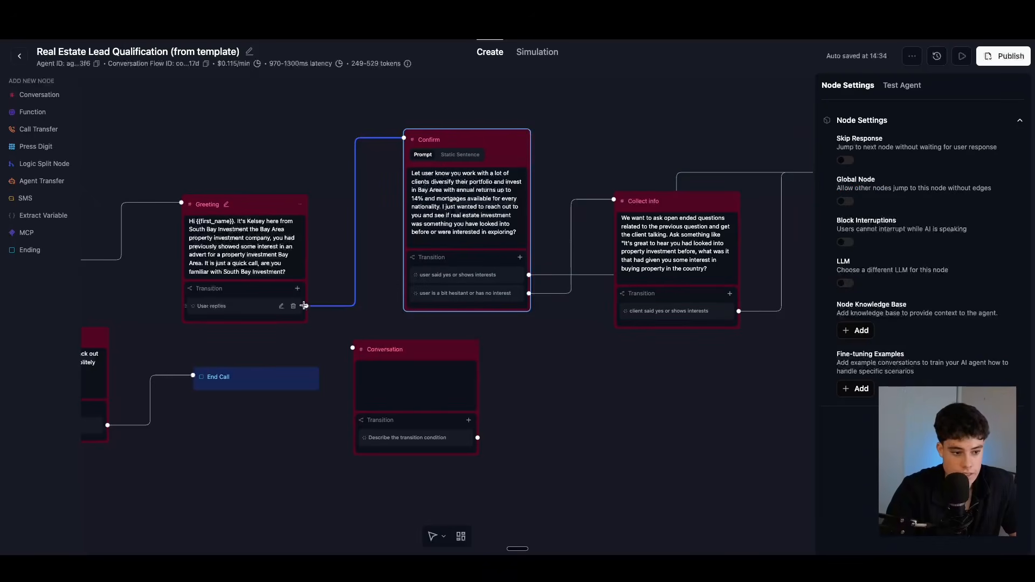
click(248, 291)
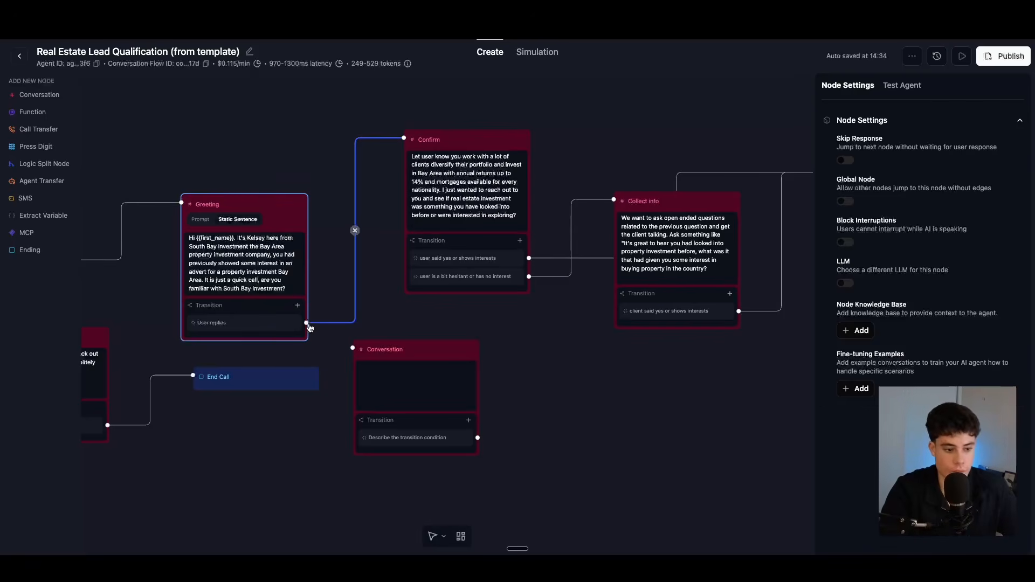
click(249, 325)
click(284, 329)
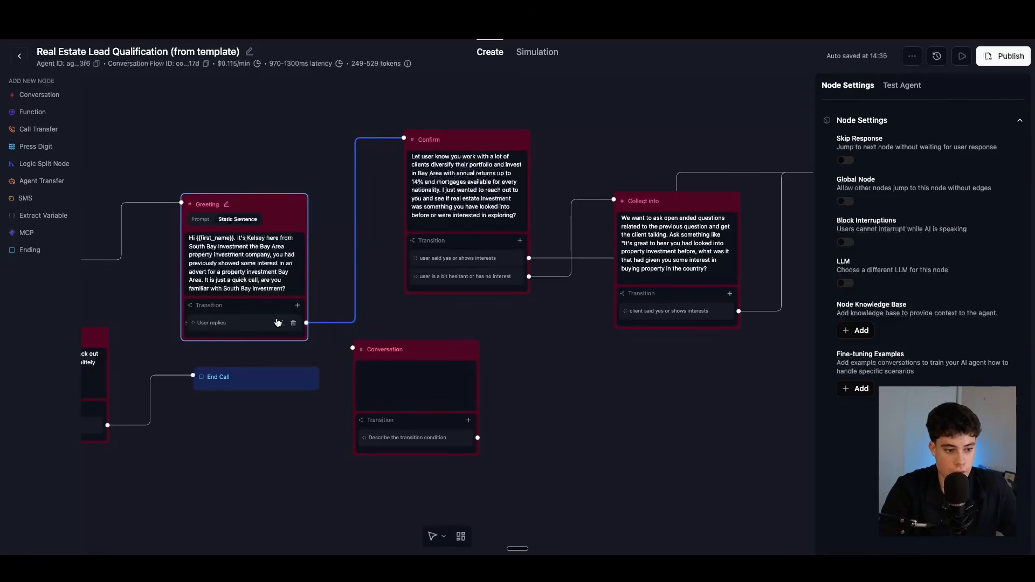
click(476, 145)
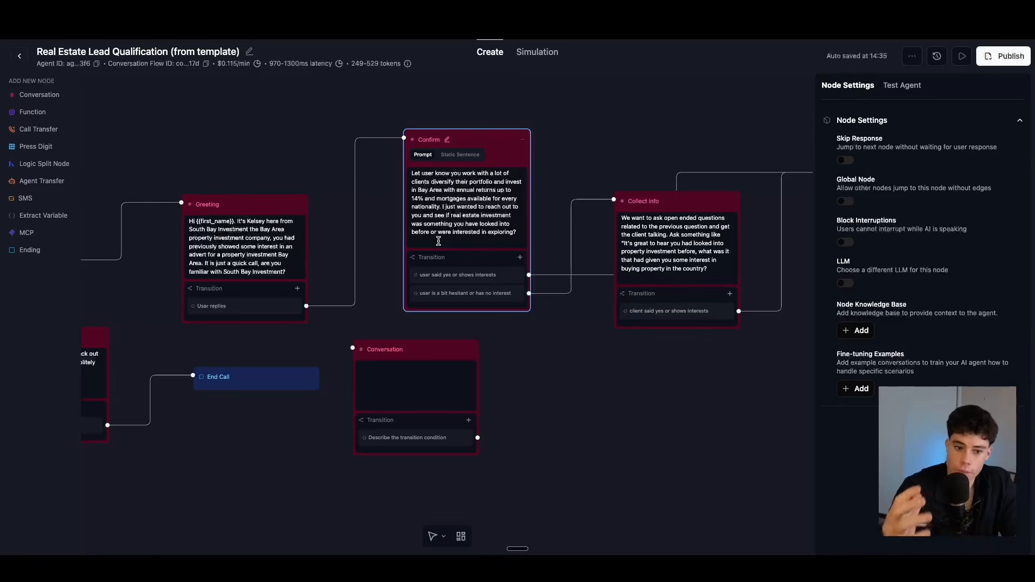
- Drag Collect info to the top above Confirm, adjust it, and deselect to show global settings
drag(690, 210, 649, 96)
scroll(667, 261, up, 2)
scroll(651, 285, down, 2)
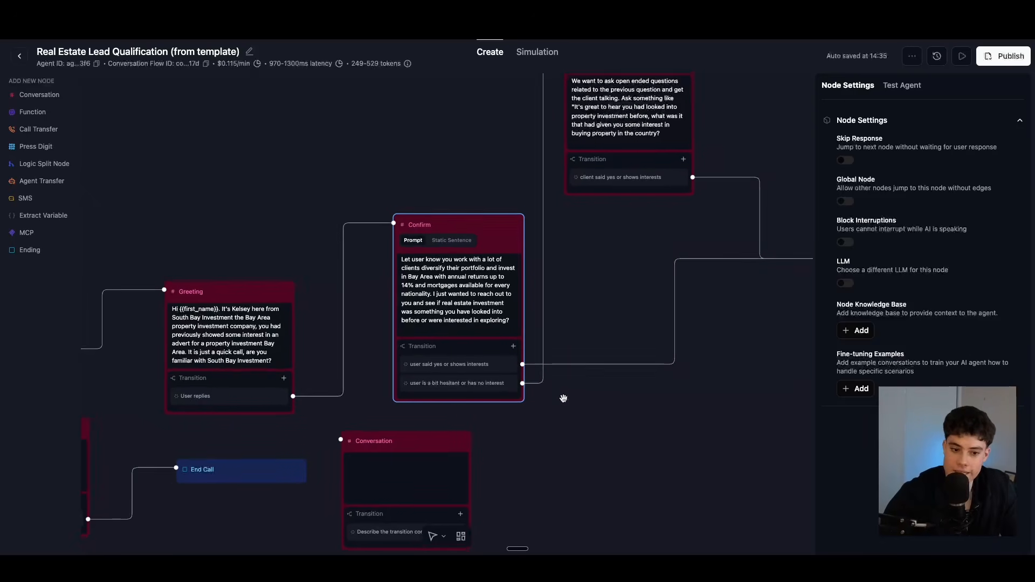
drag(578, 404, 466, 405)
scroll(466, 405, right, 5)
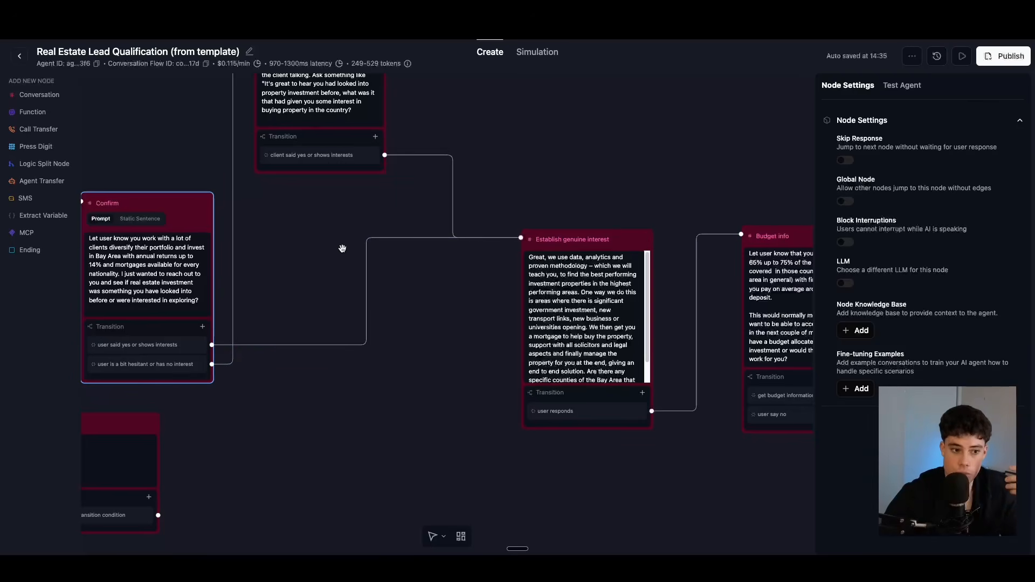
drag(343, 248, 434, 314)
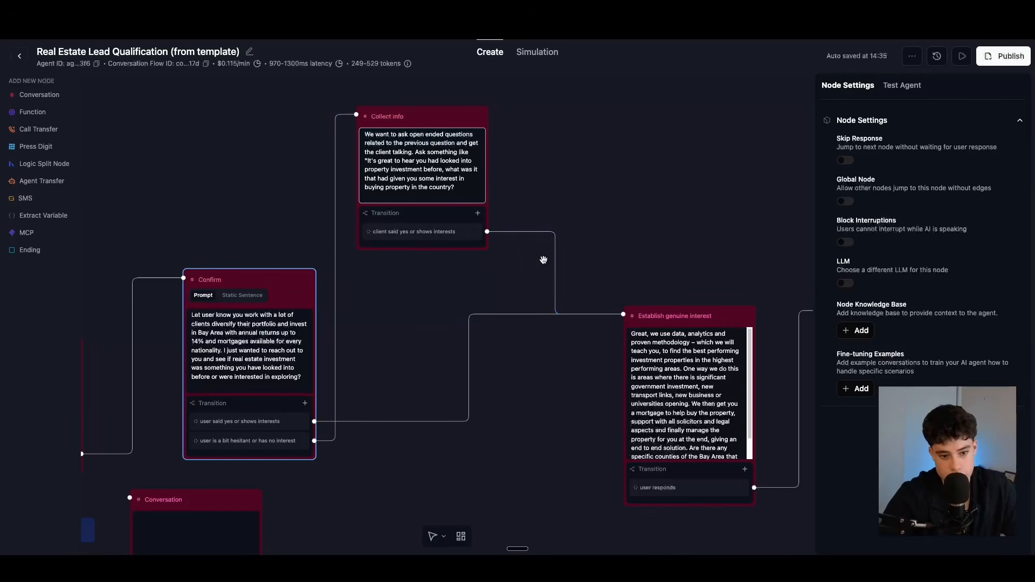
drag(460, 120, 480, 110)
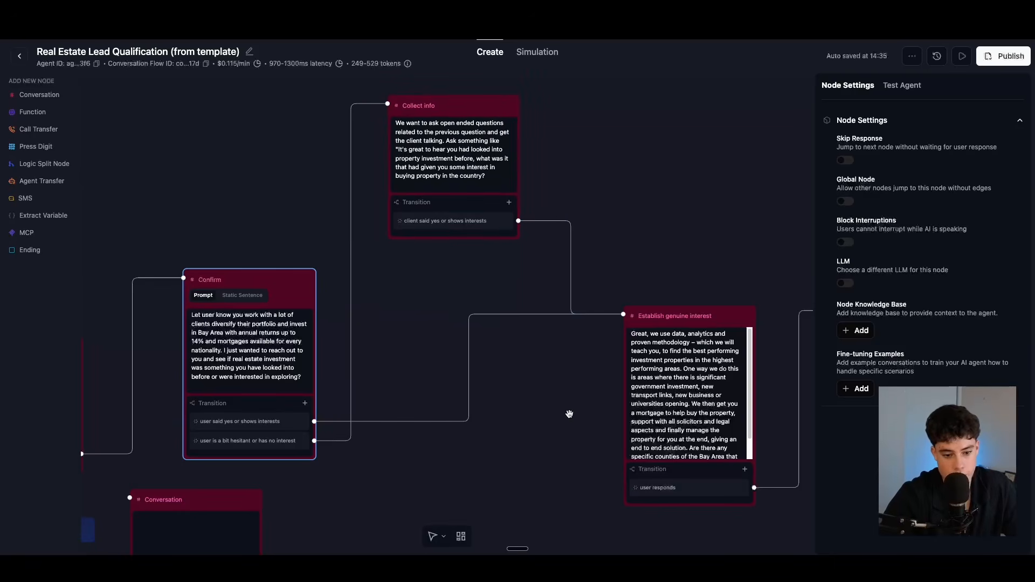
drag(568, 418, 402, 338)
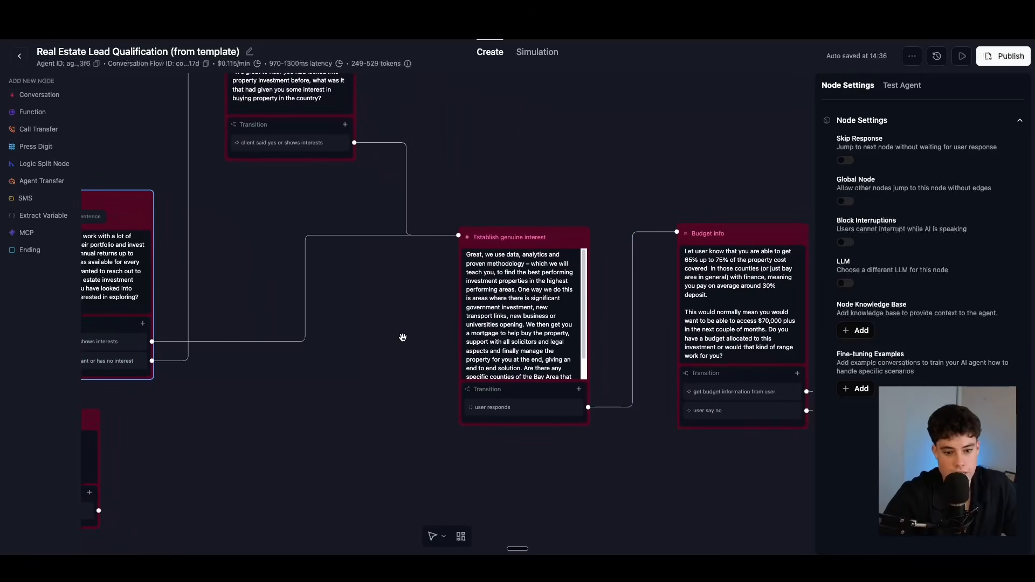
click(502, 465)
- Move the Confirm budget node up to the top of the flow
drag(511, 471, 388, 461)
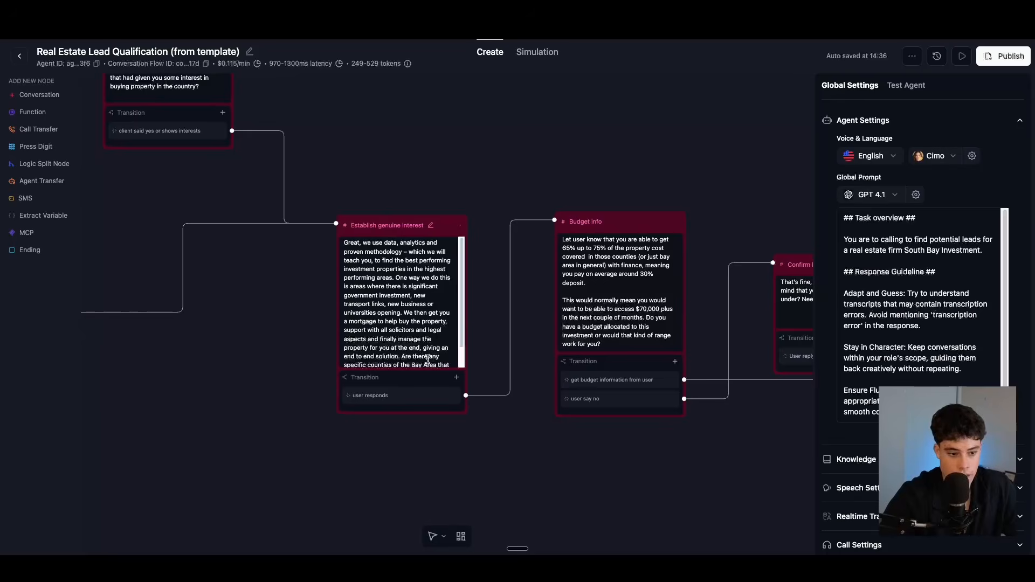
drag(539, 452, 381, 423)
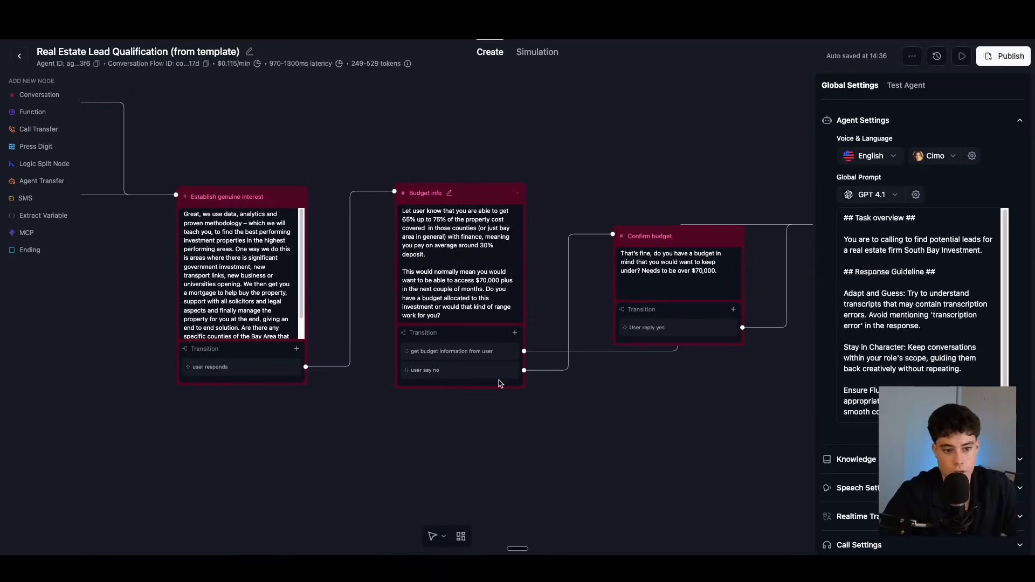
drag(581, 452, 438, 451)
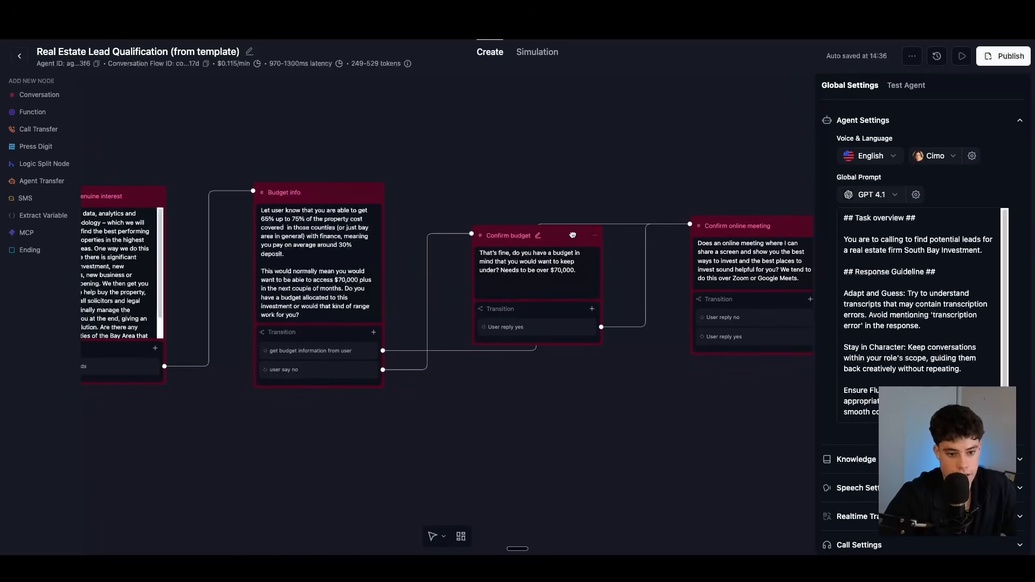
drag(572, 235, 618, 376)
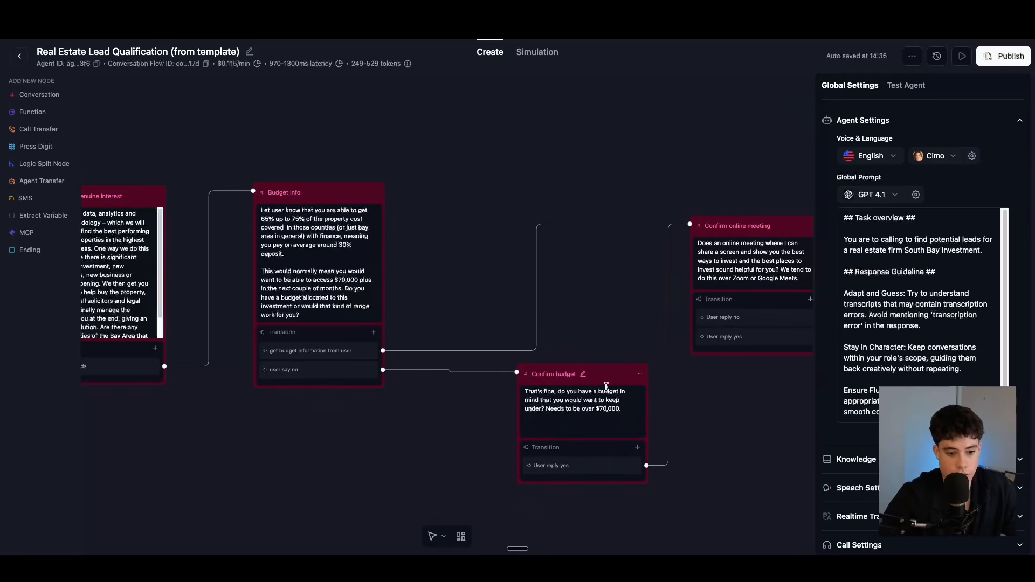
drag(608, 386, 544, 119)
drag(652, 336, 449, 354)
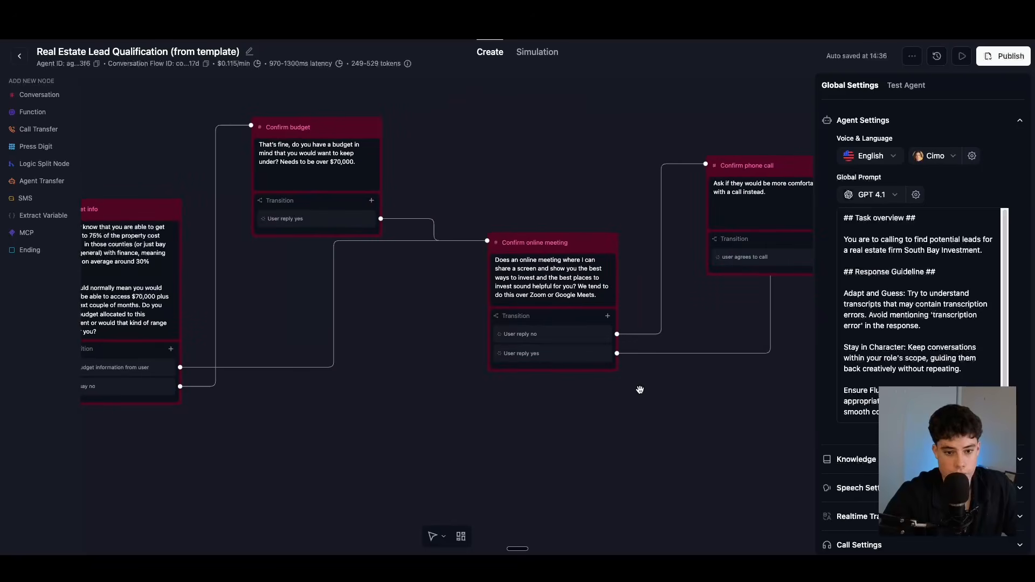
- Pan across Ask for availability, Booking, email and the Check availability function node
drag(640, 390, 320, 427)
drag(557, 424, 390, 343)
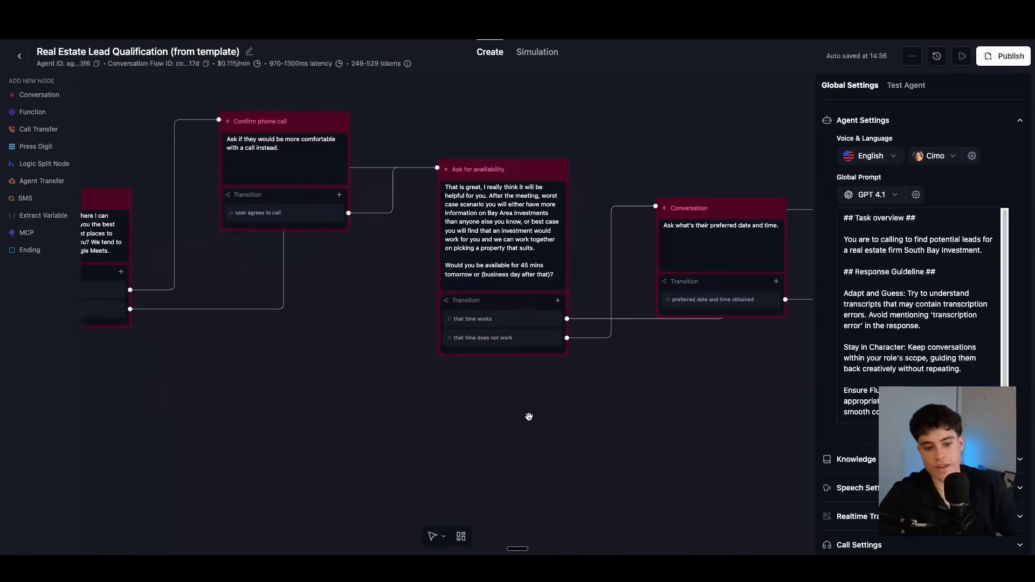
scroll(529, 418, down, 3)
scroll(529, 418, down, 10)
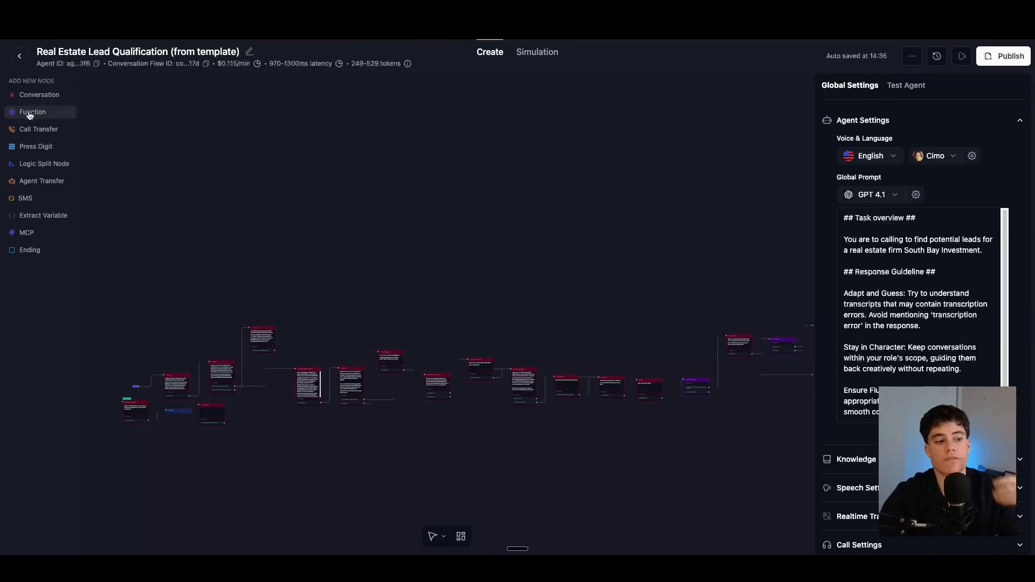
scroll(587, 415, up, 10)
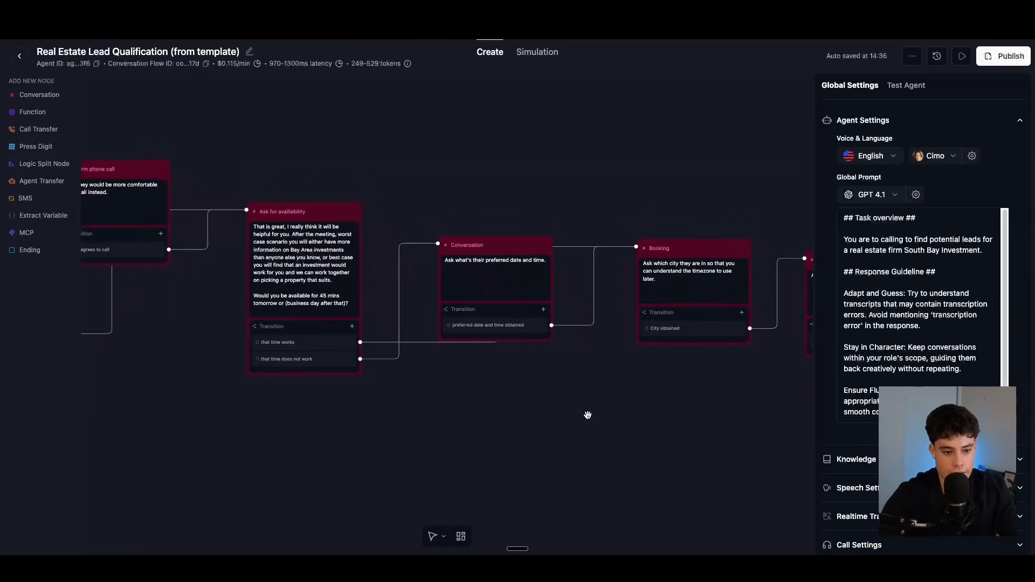
drag(588, 415, 308, 359)
drag(479, 384, 540, 414)
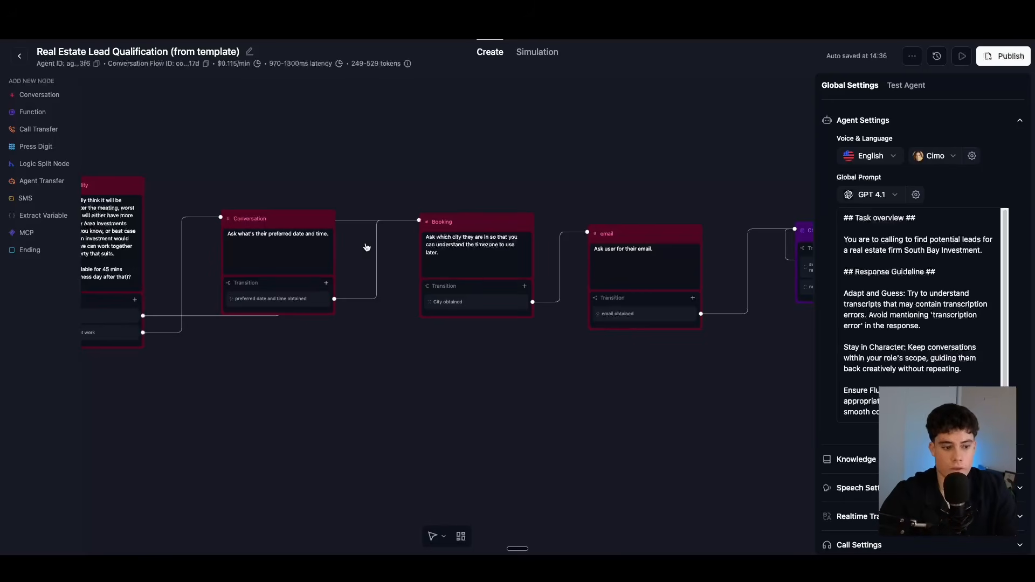
drag(283, 345, 536, 360)
drag(579, 410, 464, 363)
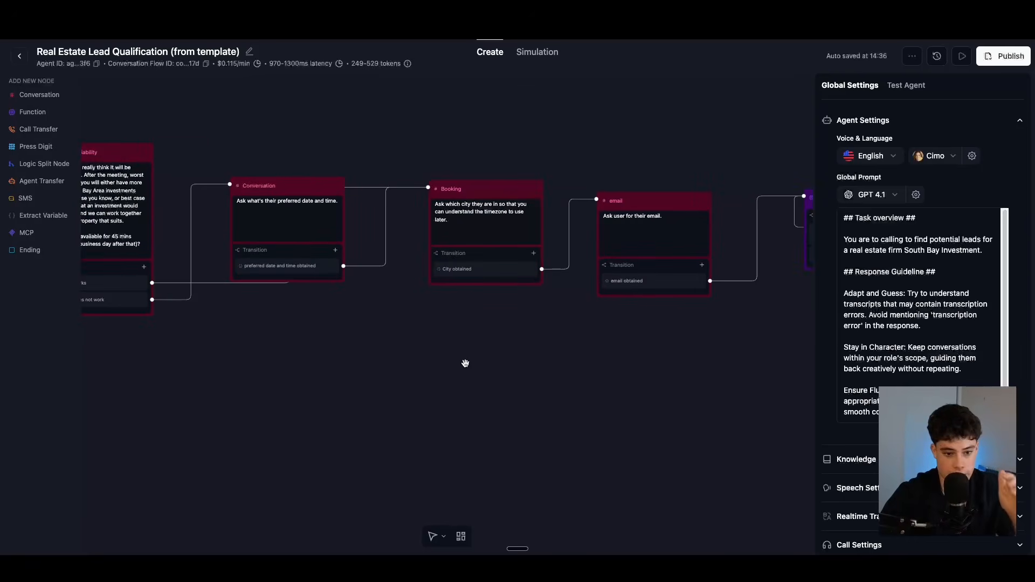
drag(571, 367, 395, 361)
drag(605, 341, 496, 392)
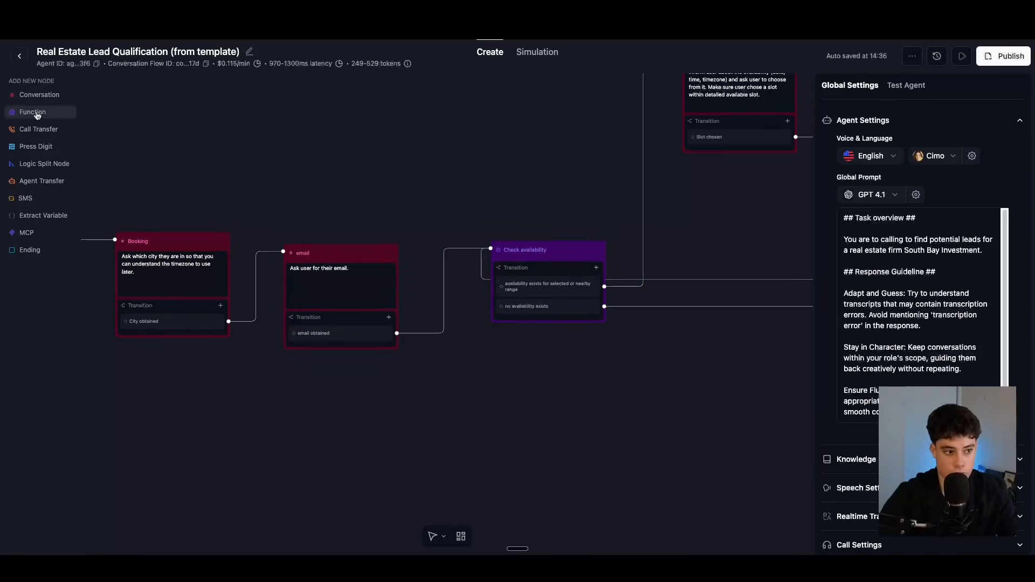
- Cancel the new function node without choosing a function, then view Check availability's settings
click(35, 112)
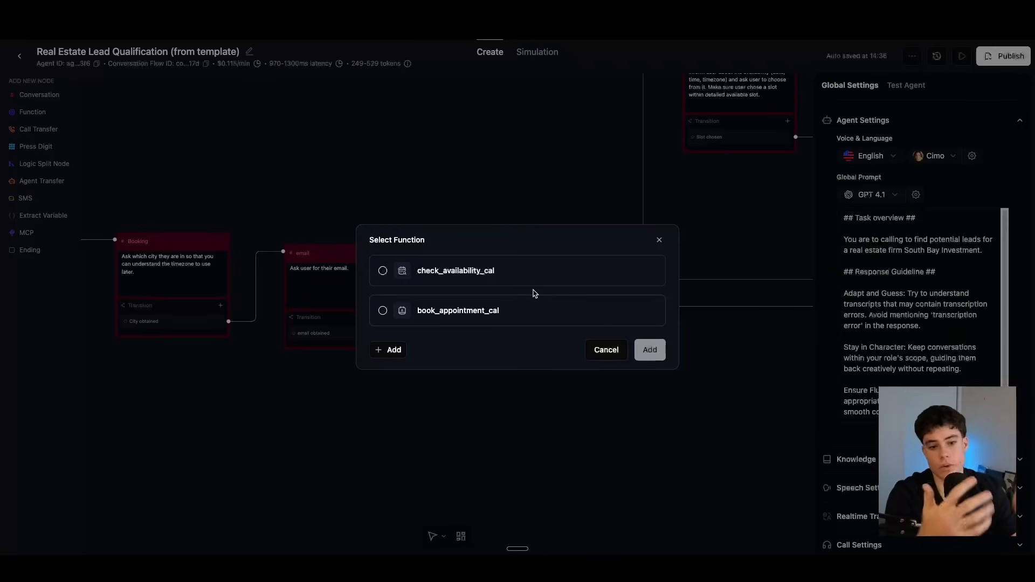
click(659, 240)
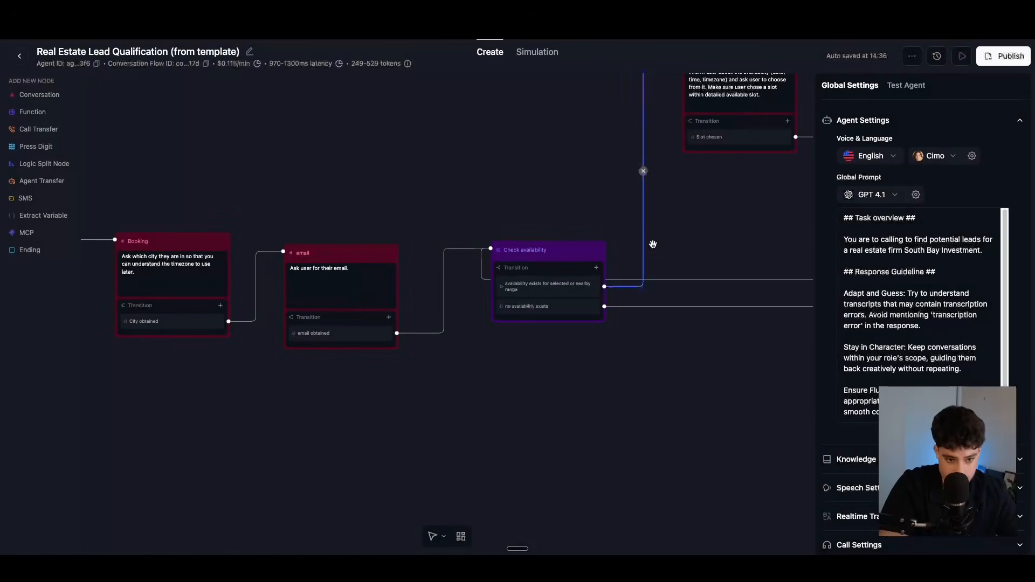
click(566, 257)
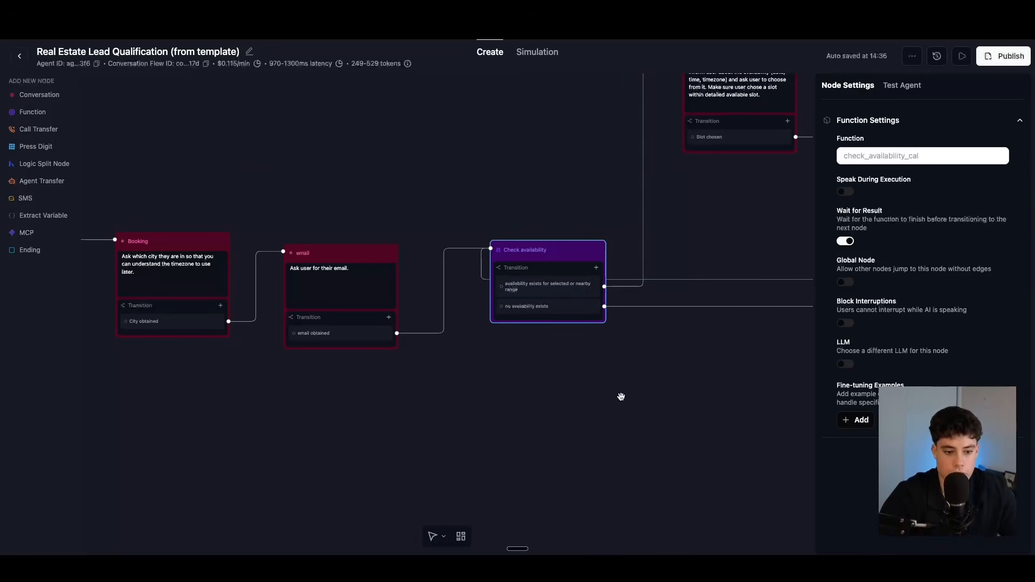
- Move the availability Conversation node up and to the left
scroll(619, 396, up, 3)
scroll(619, 432, up, 2)
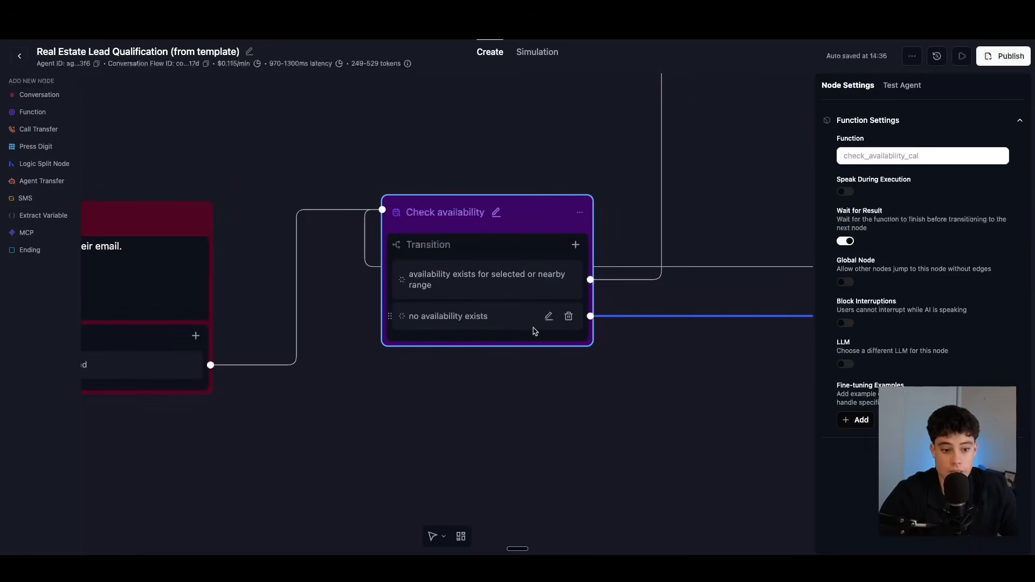
scroll(646, 422, down, 5)
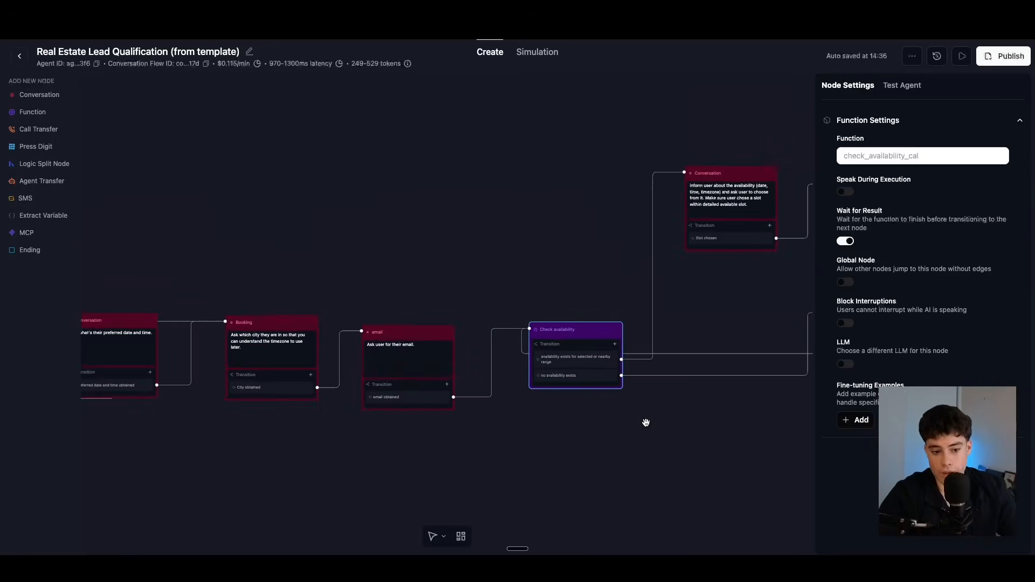
drag(751, 173, 703, 118)
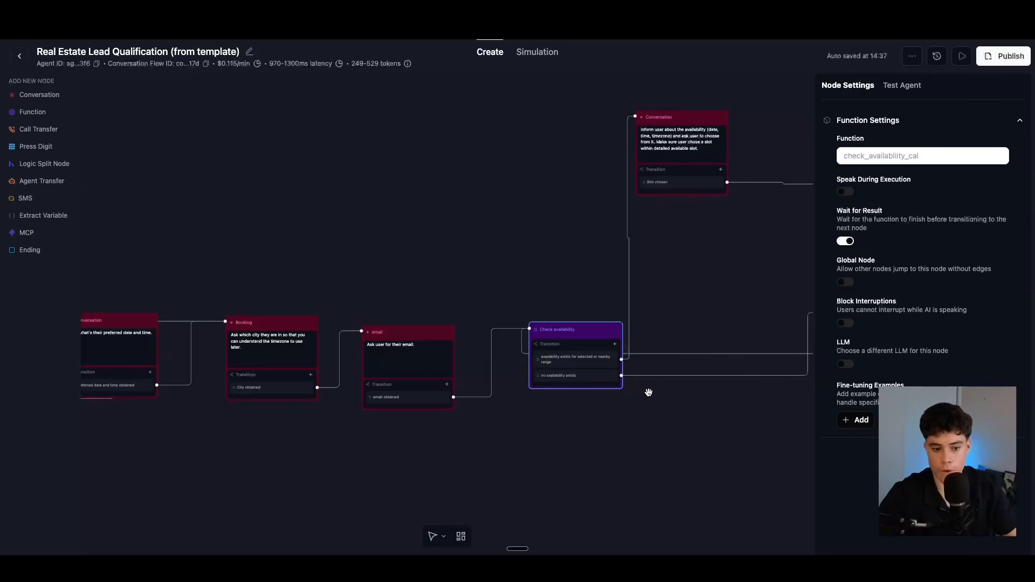
- Shift the Book Meeting node up and to the left in the booking branch
drag(697, 413, 492, 416)
drag(685, 436, 462, 428)
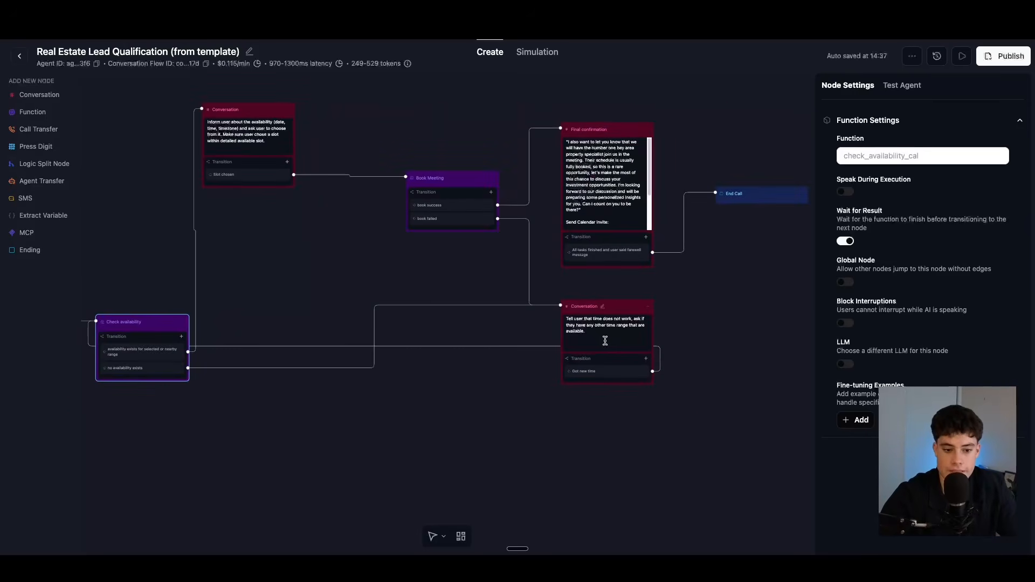
scroll(618, 306, up, 5)
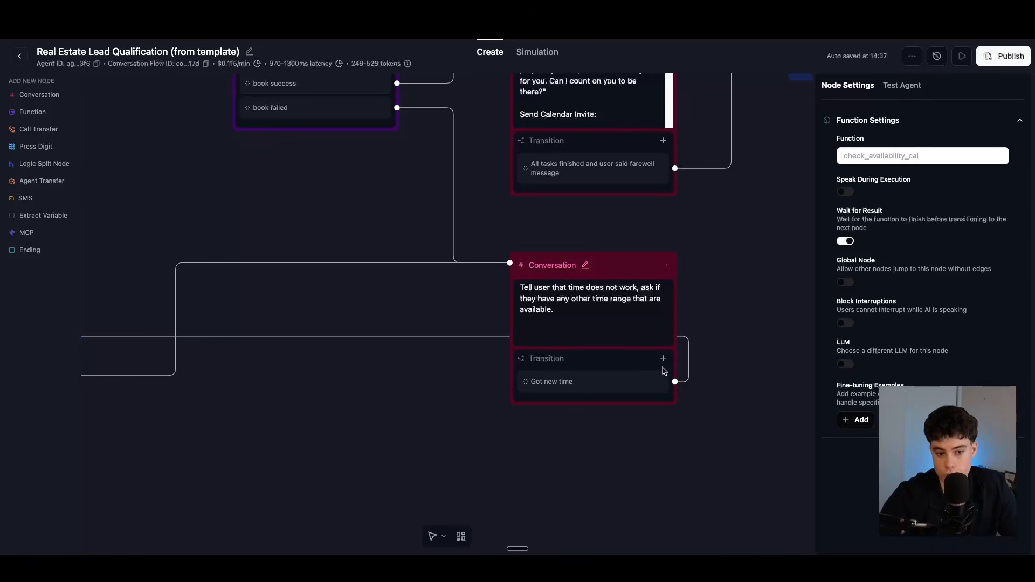
drag(250, 388, 832, 382)
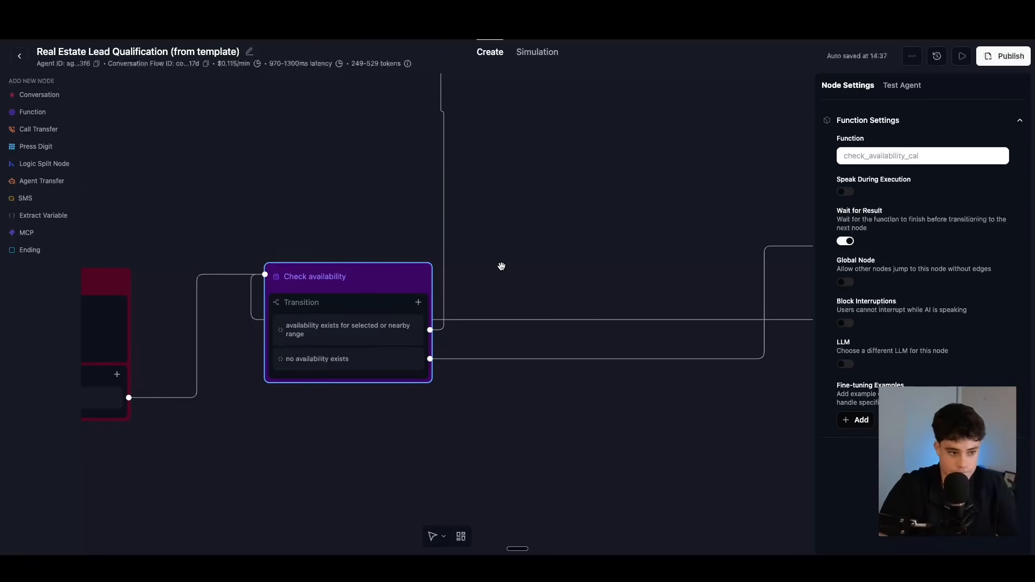
scroll(495, 267, down, 5)
mouse_move(536, 236)
mouse_down()
mouse_move(467, 328)
mouse_move(459, 377)
mouse_up()
scroll(522, 331, up, 2)
scroll(522, 332, up, 2)
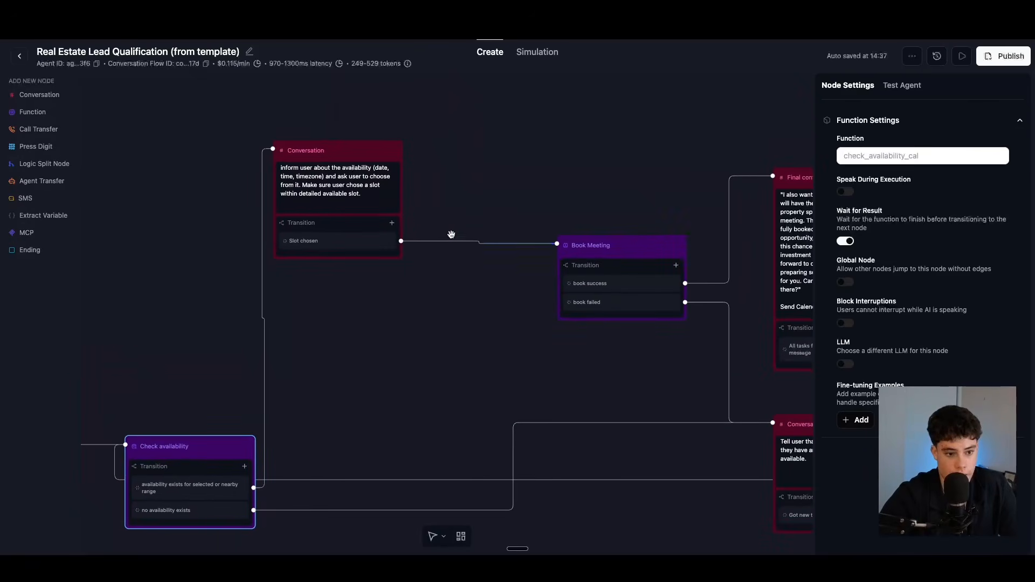
drag(644, 253, 626, 218)
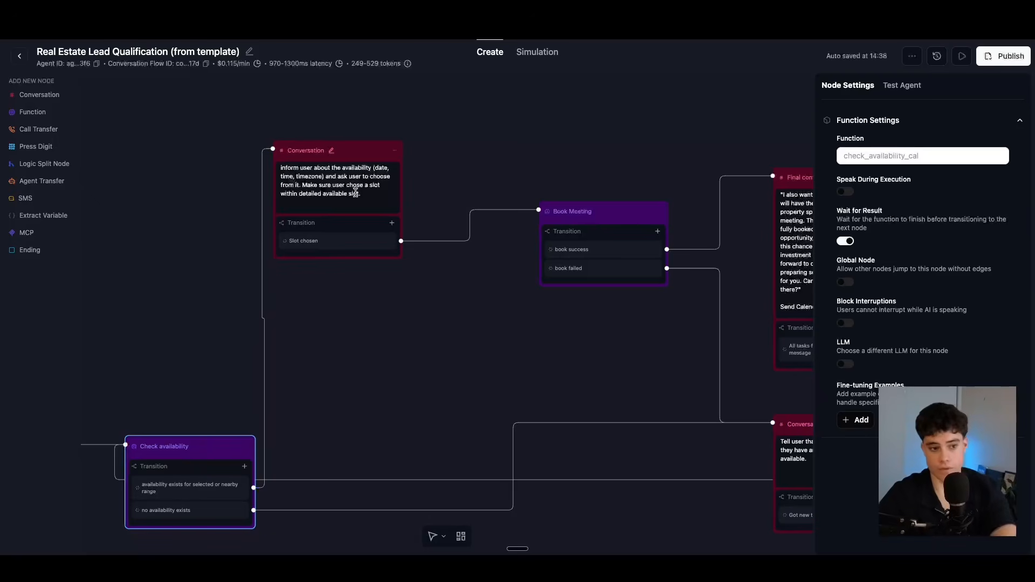
- Add a second End Call node near Final confirmation and the original End Call
drag(613, 331, 393, 308)
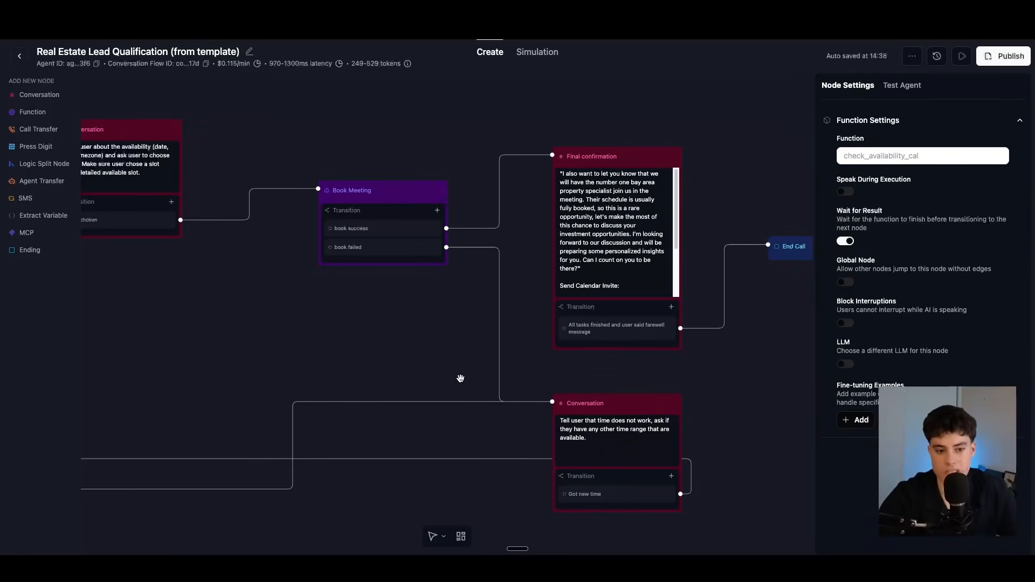
drag(461, 379, 324, 379)
drag(721, 362, 709, 363)
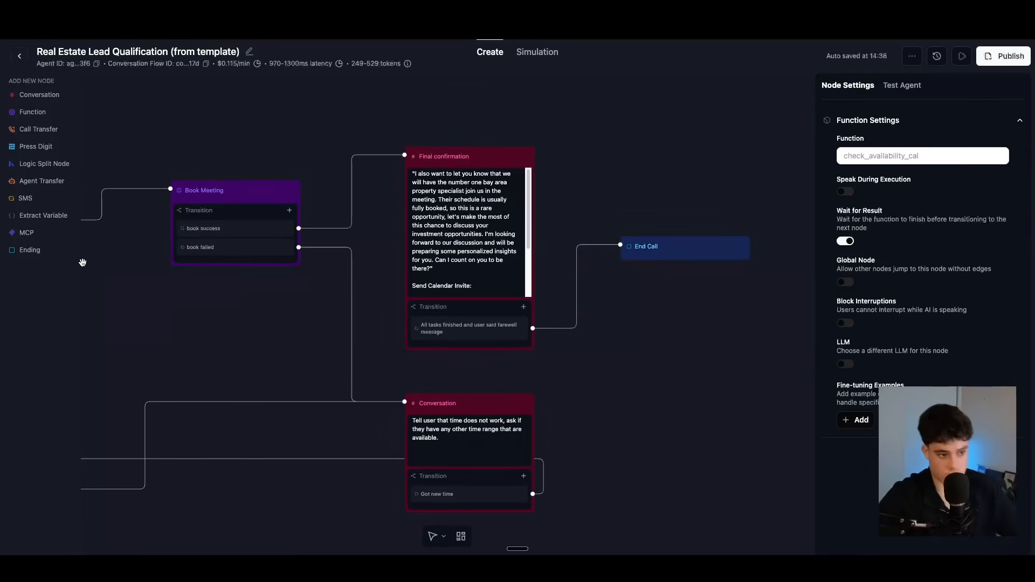
click(27, 251)
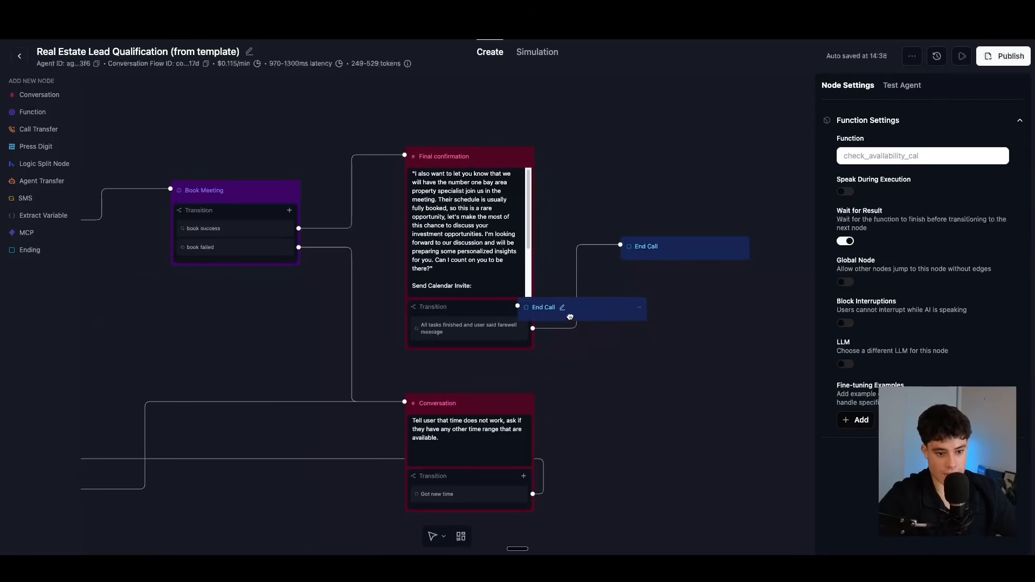
- Place the new End Call node up and right, then return to Greeting and Handle no interest
drag(570, 316, 646, 157)
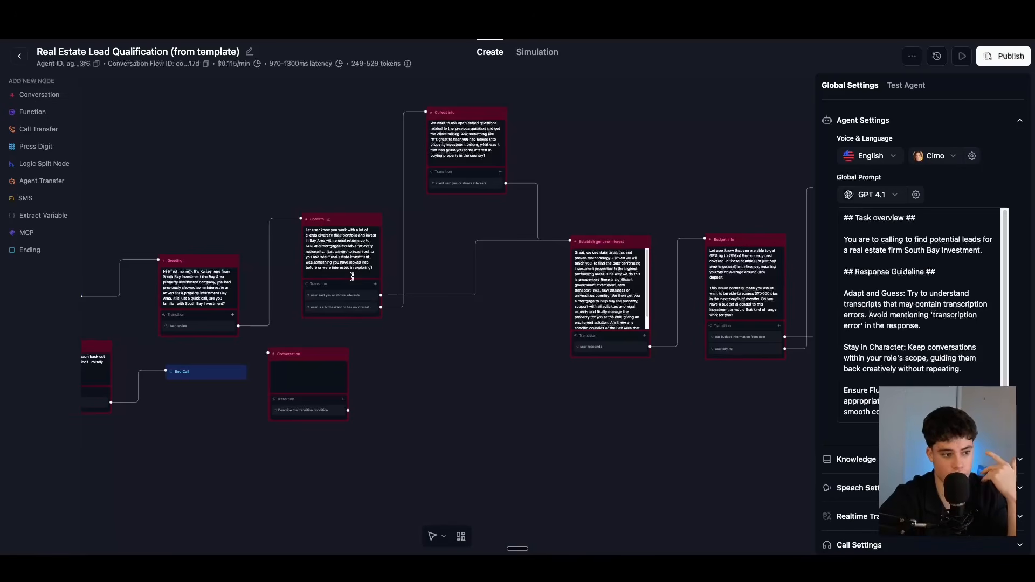
drag(504, 380, 402, 460)
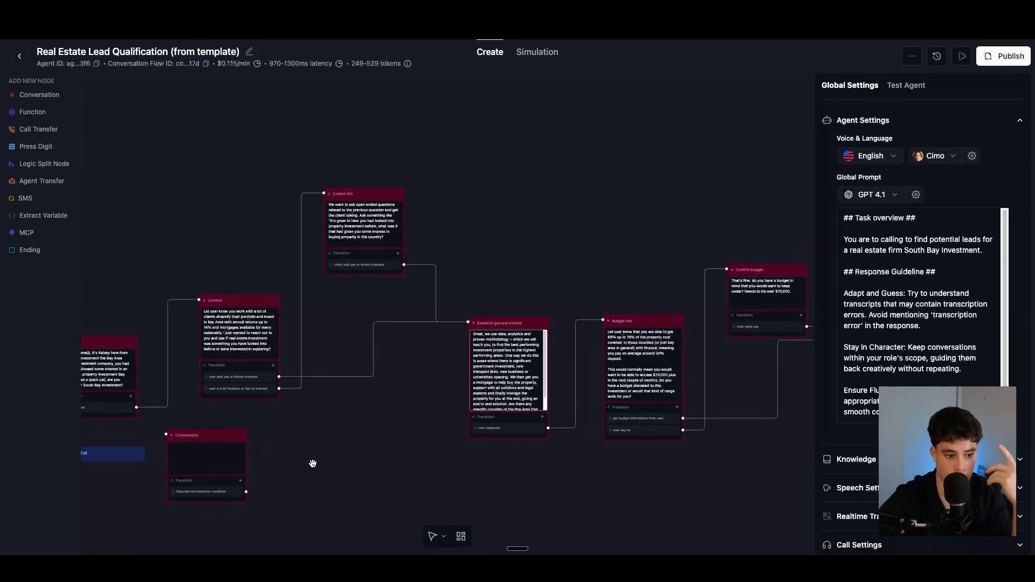
drag(313, 463, 585, 264)
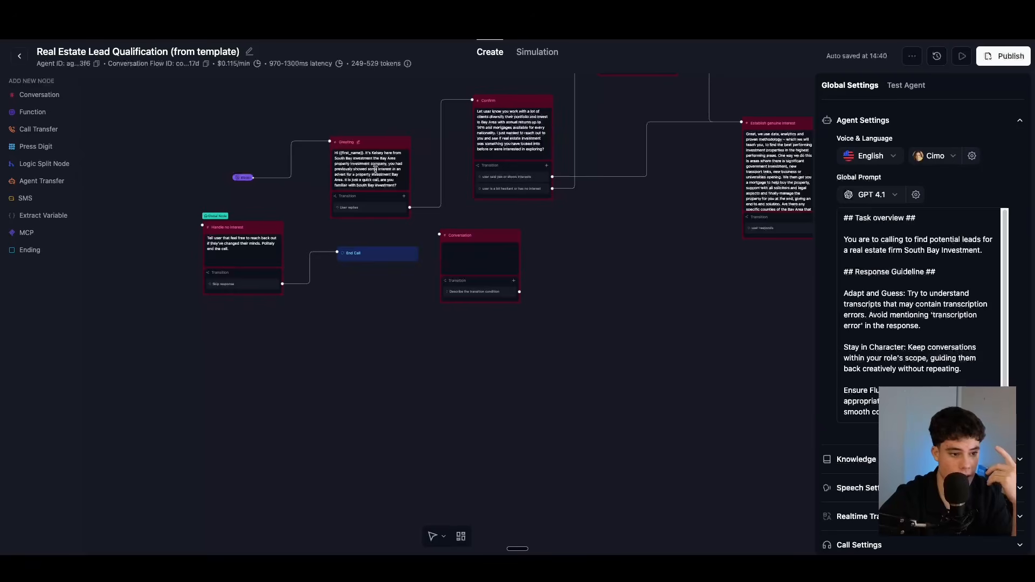
- Reposition the Conversation, Begin and Greeting nodes and add a prompt-based transition to Greeting
click(243, 178)
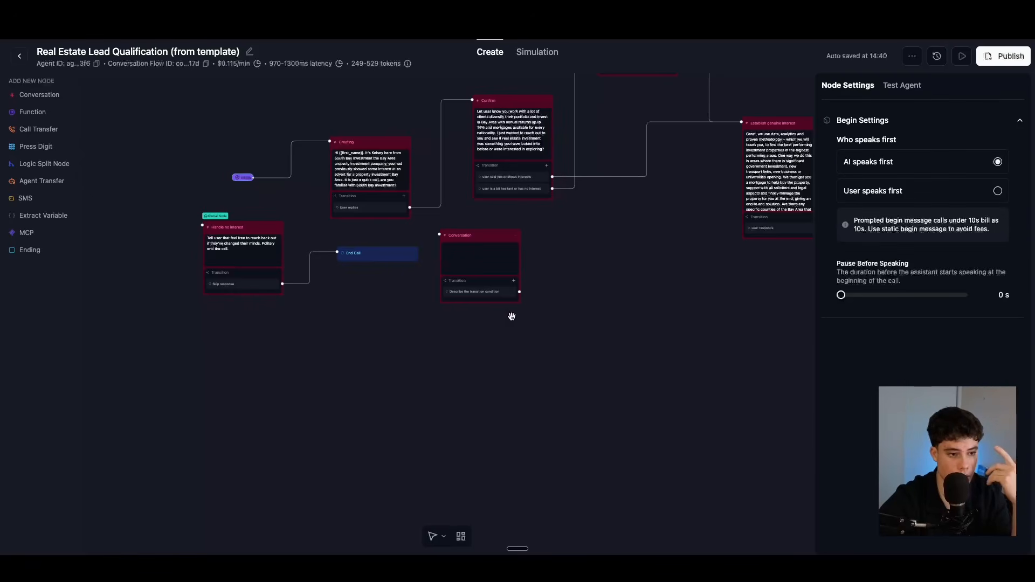
drag(501, 235, 287, 318)
drag(242, 177, 205, 166)
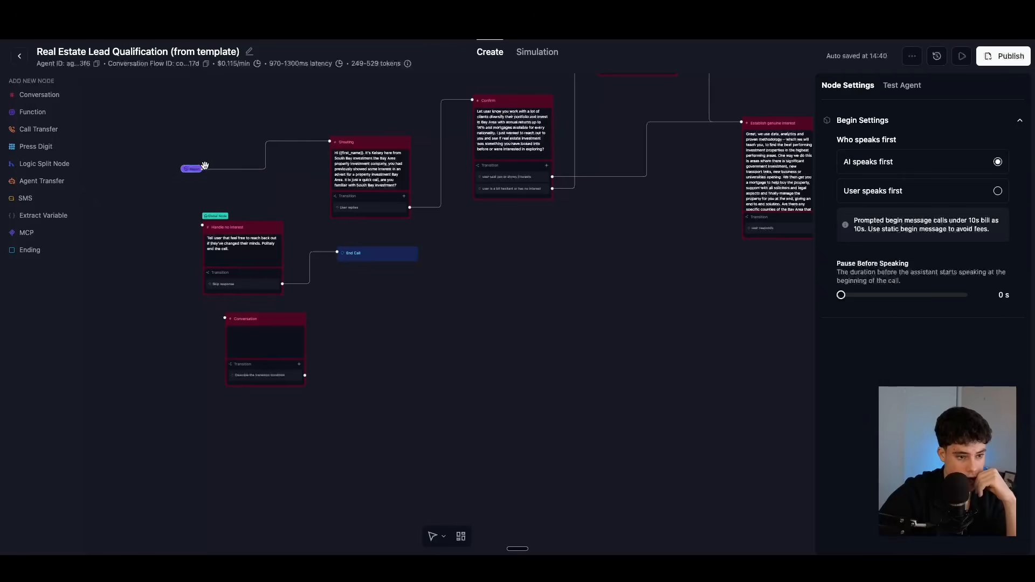
drag(386, 149, 381, 133)
click(399, 181)
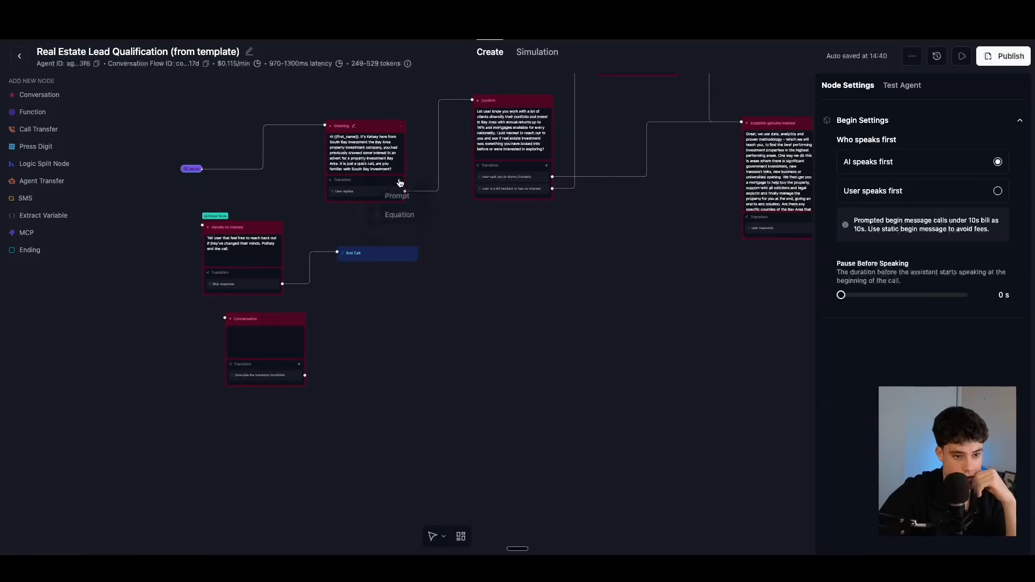
click(400, 209)
- Set Greeting's new transition to 'if the custiomer wnats to speak to the property owner'
click(375, 214)
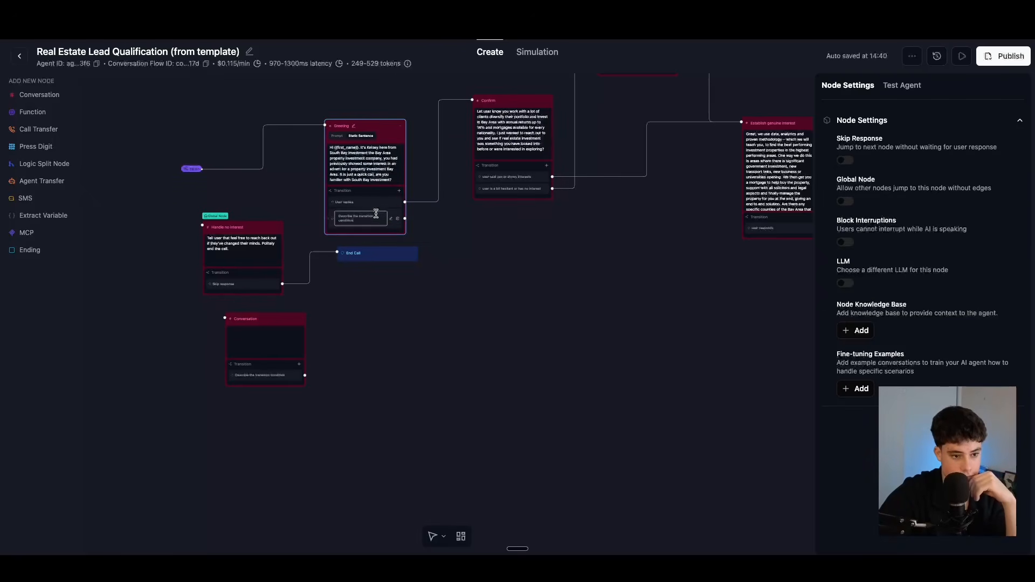
drag(360, 216, 338, 216)
key(BackSpace)
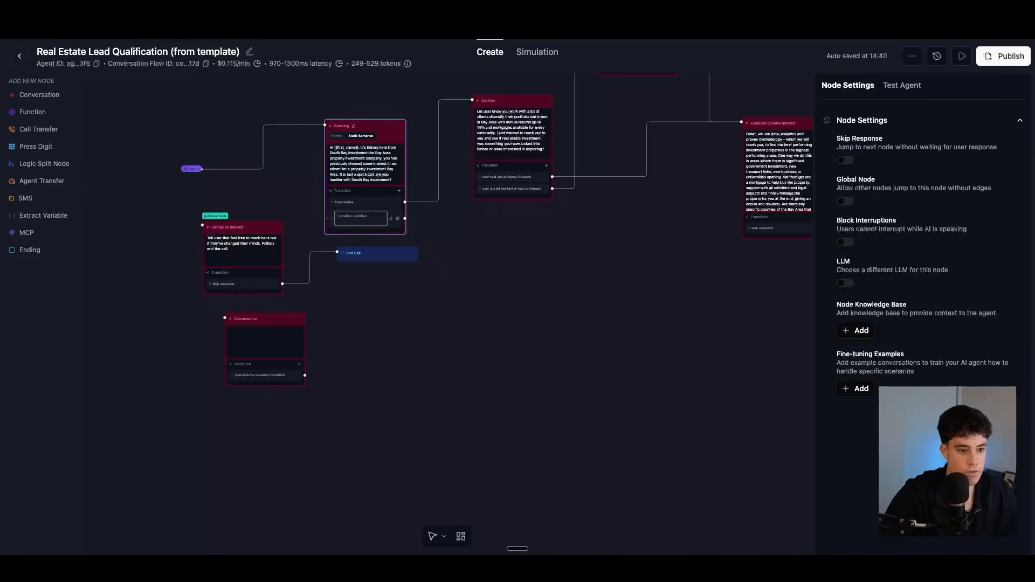
click(319, 213)
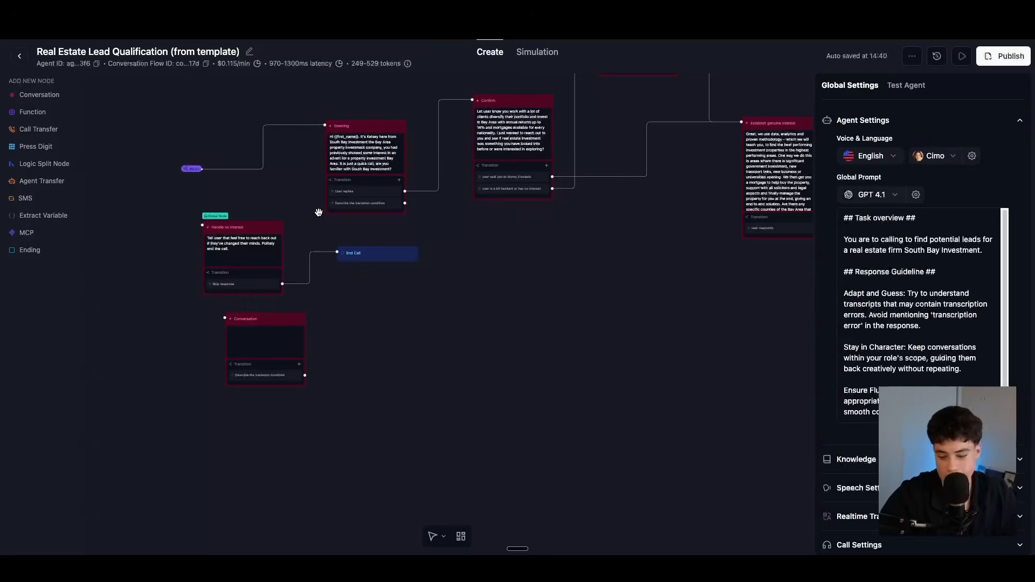
click(386, 205)
scroll(405, 234, up, 5)
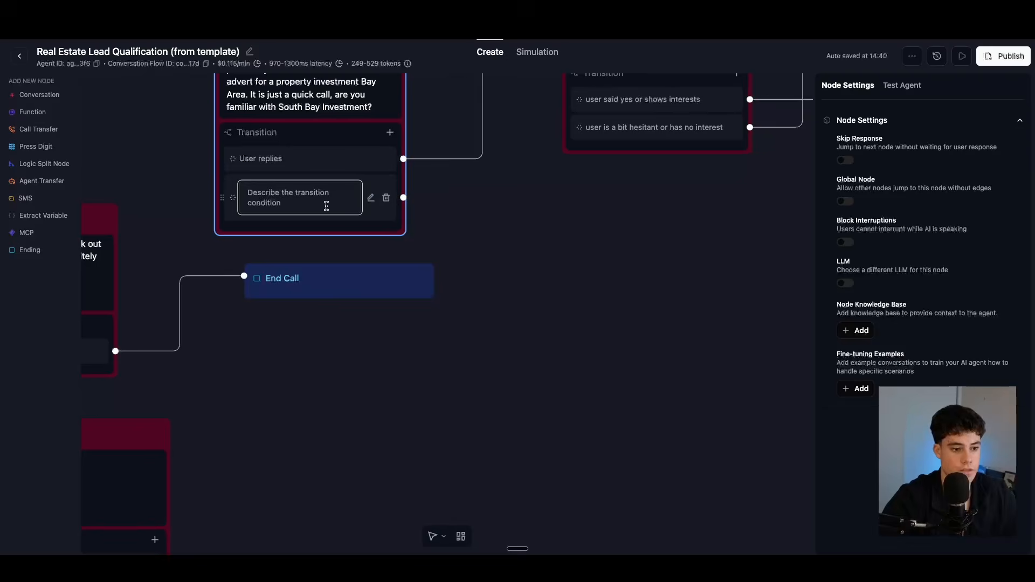
drag(326, 206, 209, 190)
click(210, 186)
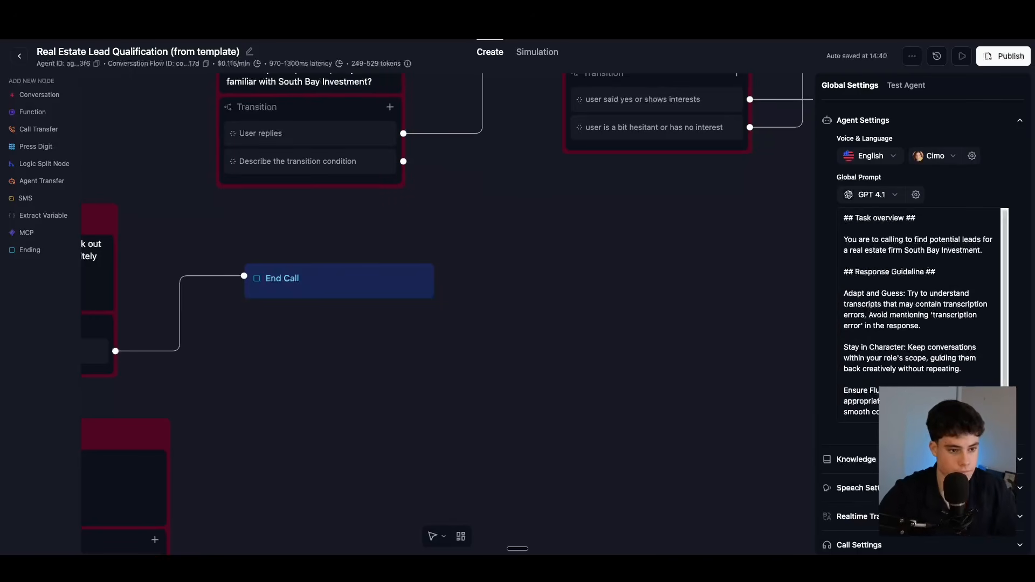
click(366, 164)
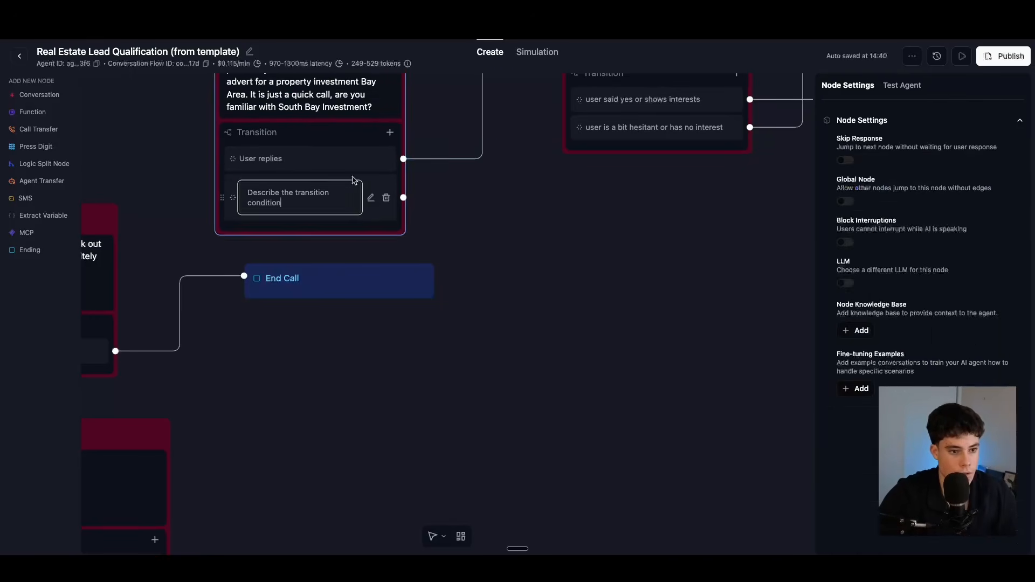
key(BackSpace)
key(BackSpace)
key(BackSpace)
key(BackSpace)
key(BackSpace)
key(BackSpace)
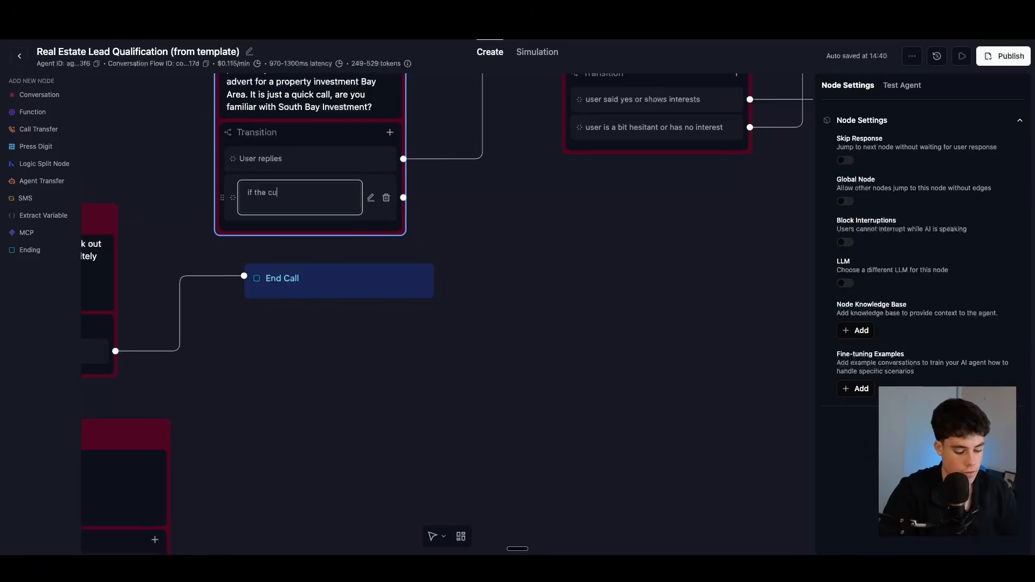
text(tyo)
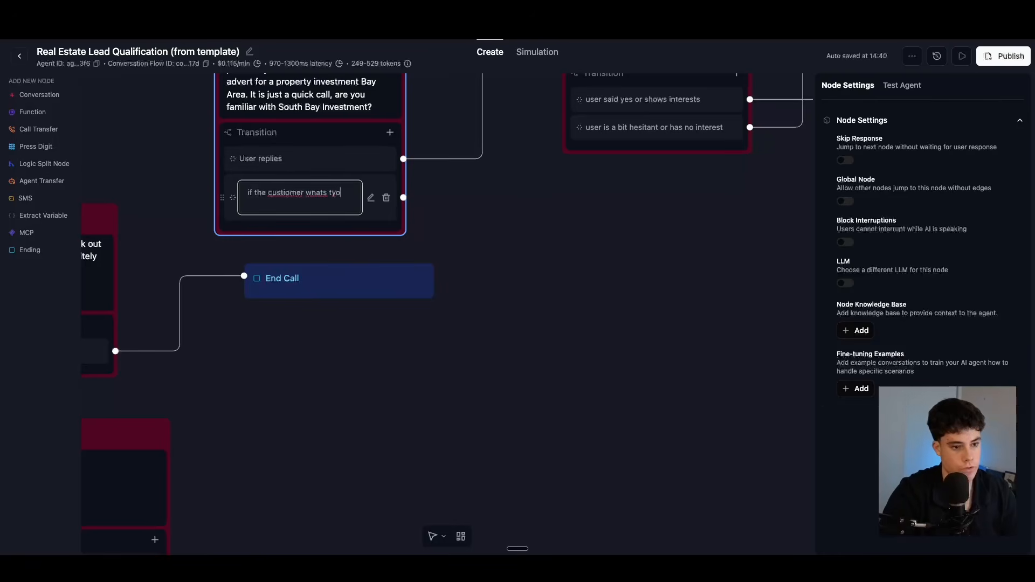
key(BackSpace)
key(BackSpace)
text(o spe)
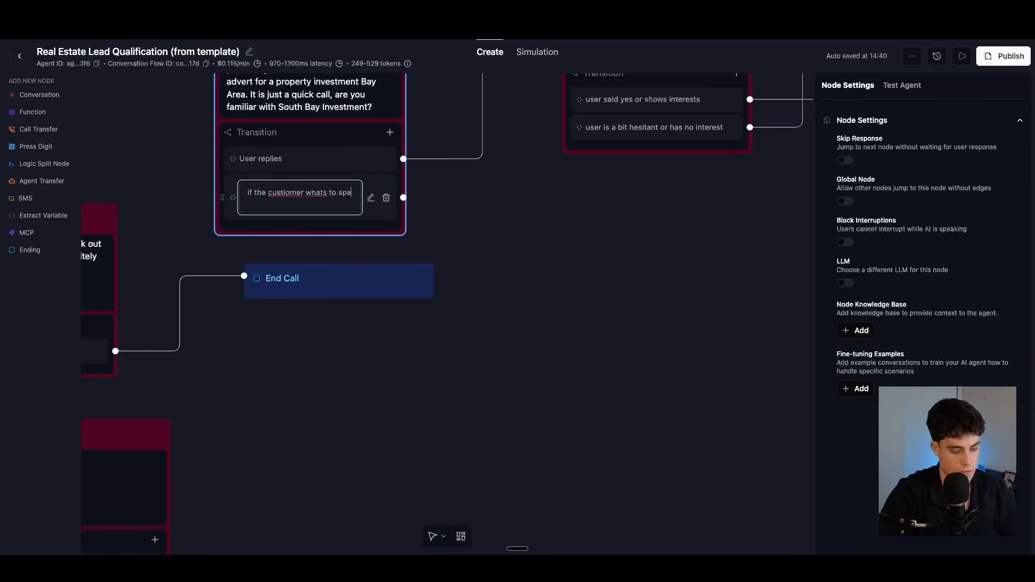
text(ak to the property owner)
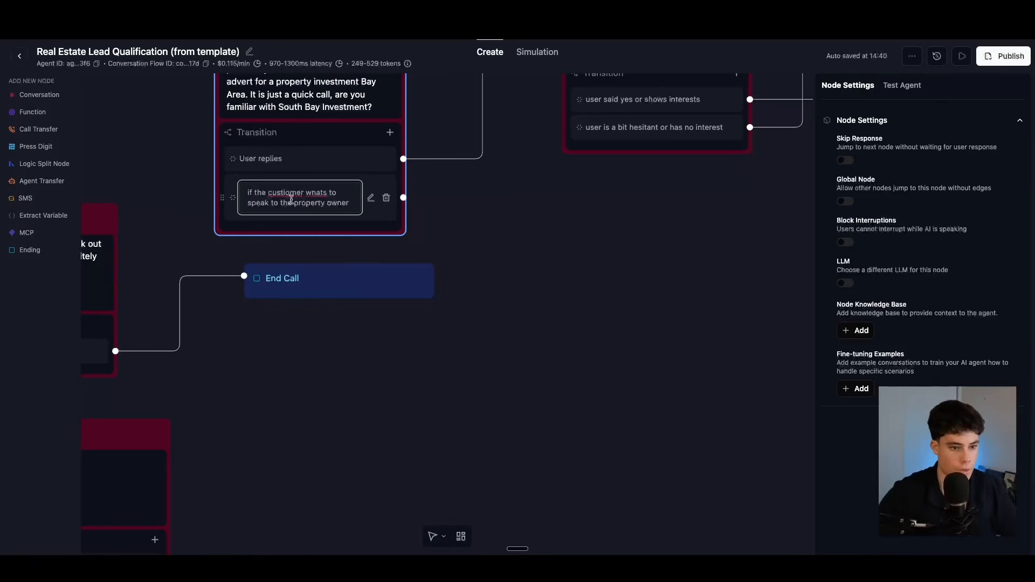
key(Return)
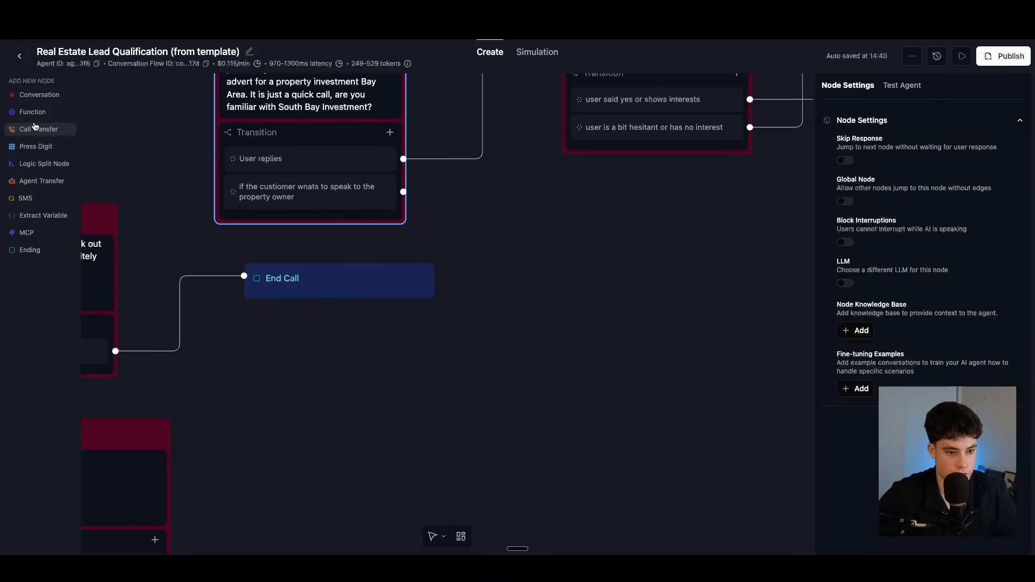
- Add a Transfer Call node fed by the property-owner transition, plus a Press Digit node
click(32, 128)
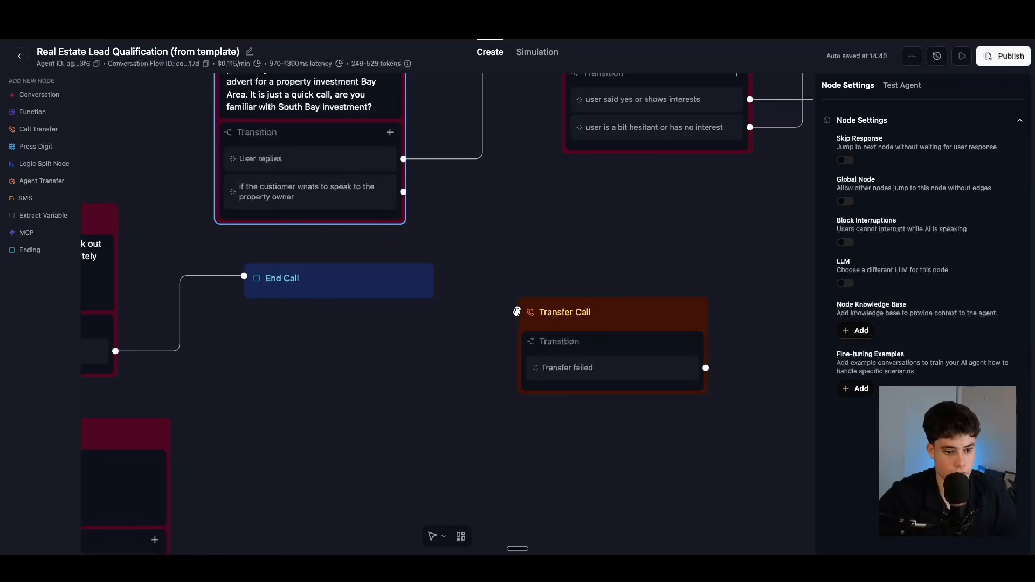
drag(516, 307, 496, 261)
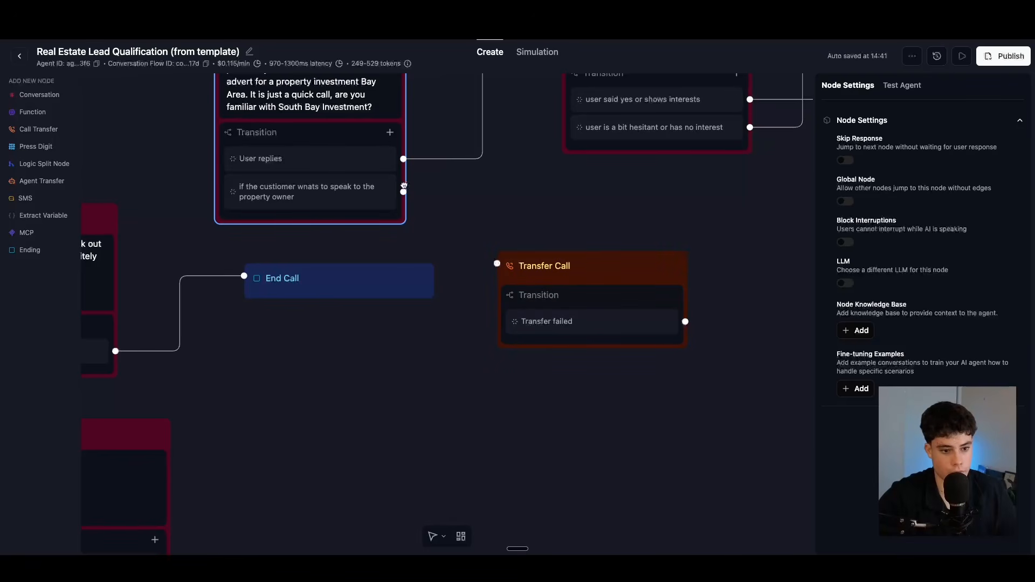
drag(403, 192, 497, 264)
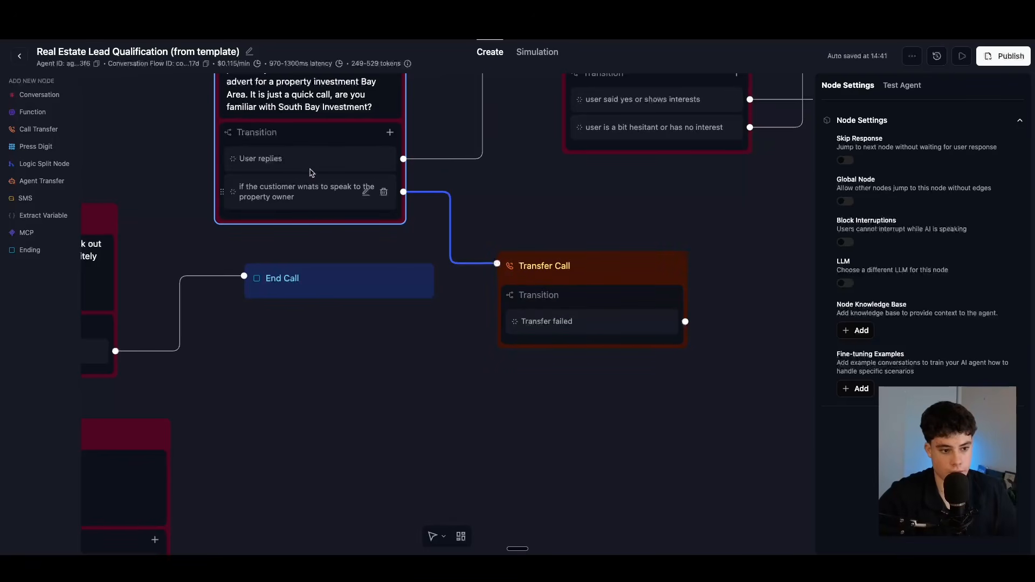
scroll(305, 193, down, 2)
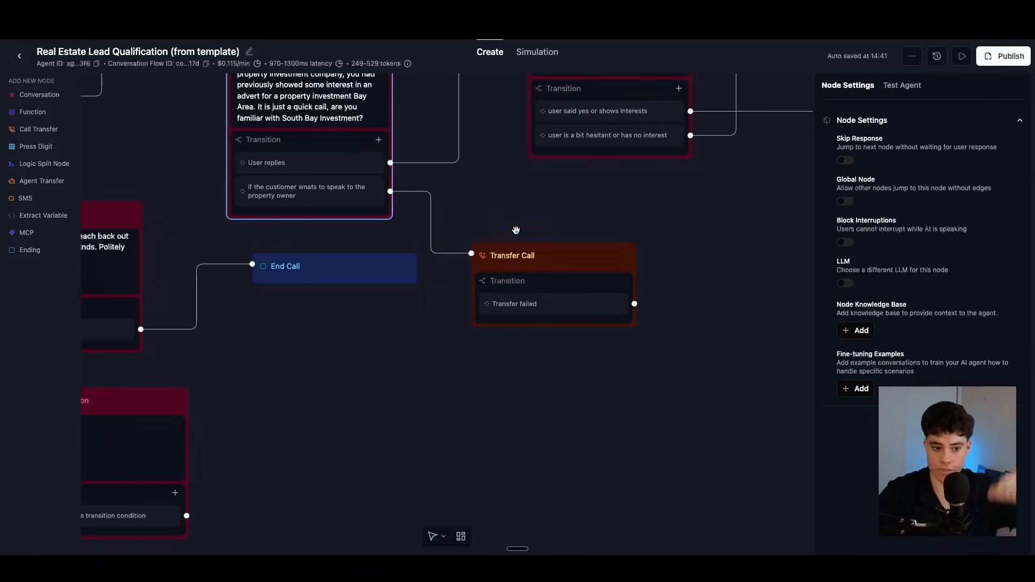
drag(561, 261, 593, 248)
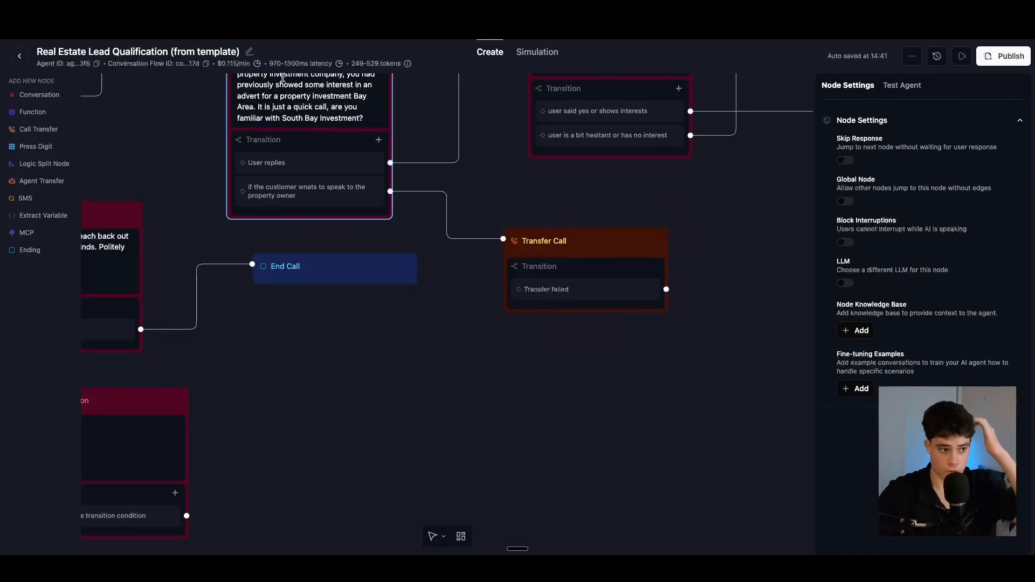
click(36, 146)
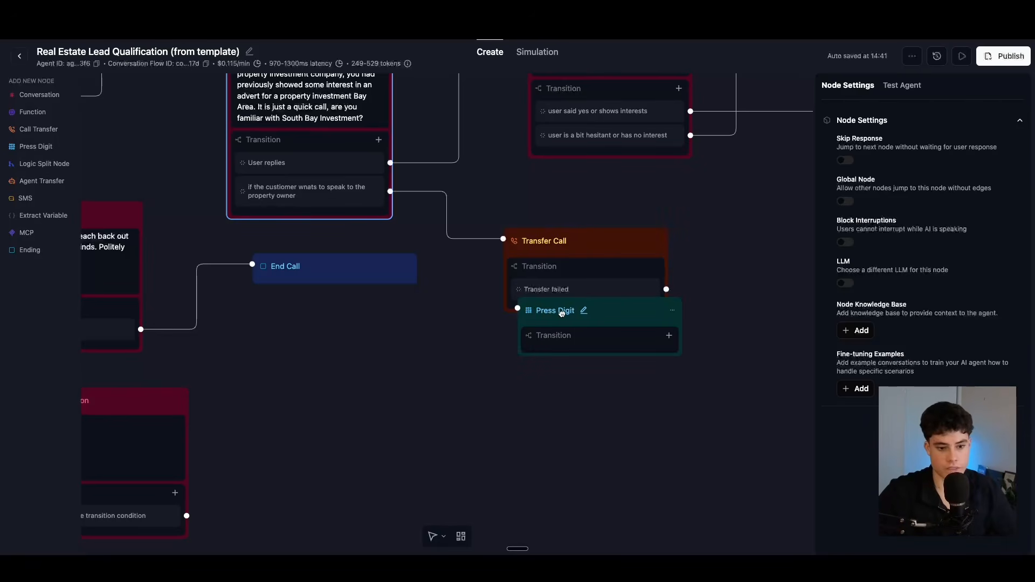
- Delete the Press Digit node and move Transfer Call up and right
click(674, 313)
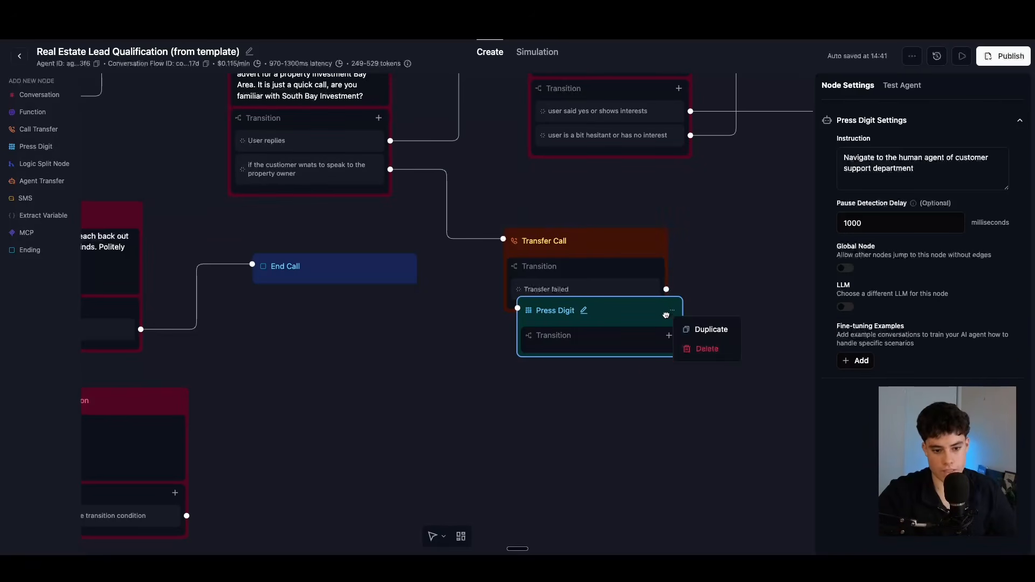
click(697, 350)
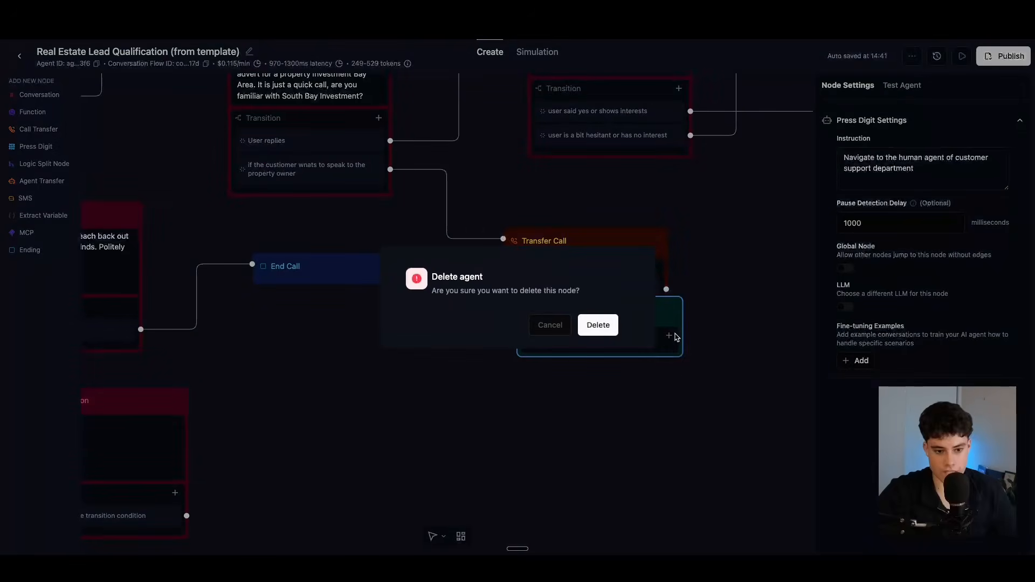
click(590, 324)
drag(608, 244, 633, 225)
- Add a Logic Split Node below Transfer Call, connected from its Transfer failed transition
drag(51, 163, 558, 315)
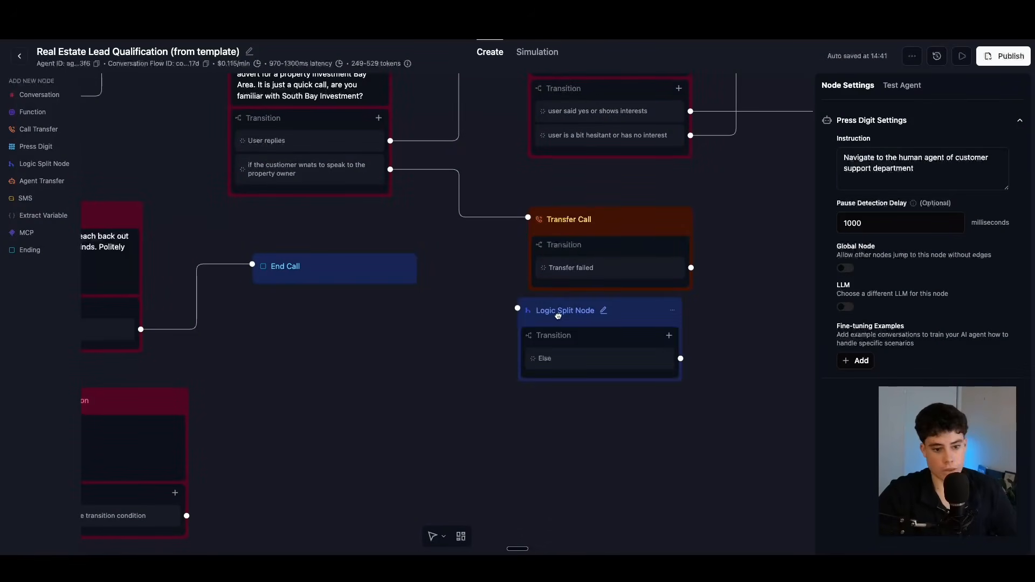
drag(628, 315, 716, 353)
drag(691, 268, 604, 339)
drag(715, 340, 630, 341)
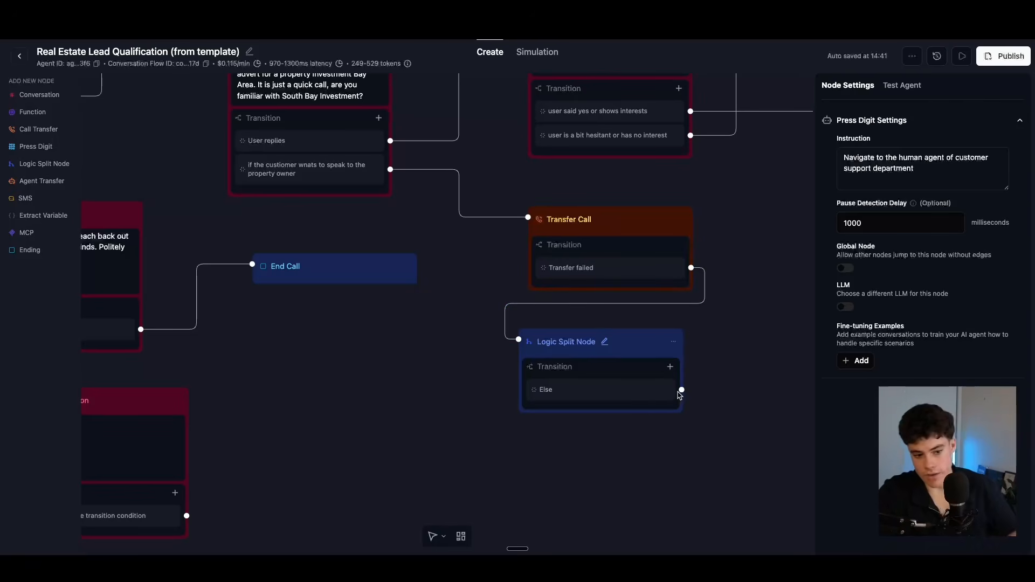
- Try an equation condition on the Logic Split, then swap it for a blank prompt condition
click(670, 367)
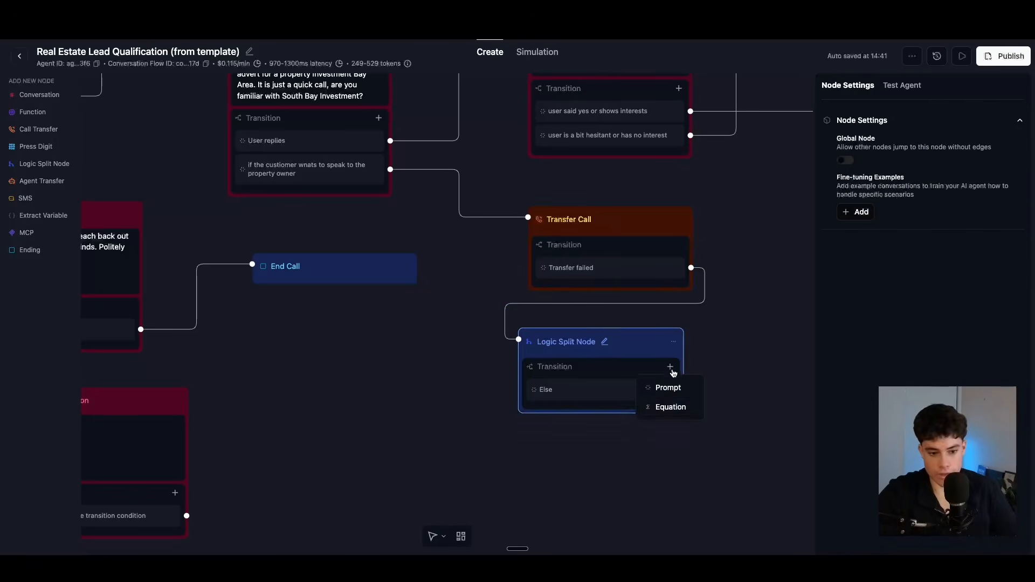
click(664, 409)
click(672, 394)
click(666, 390)
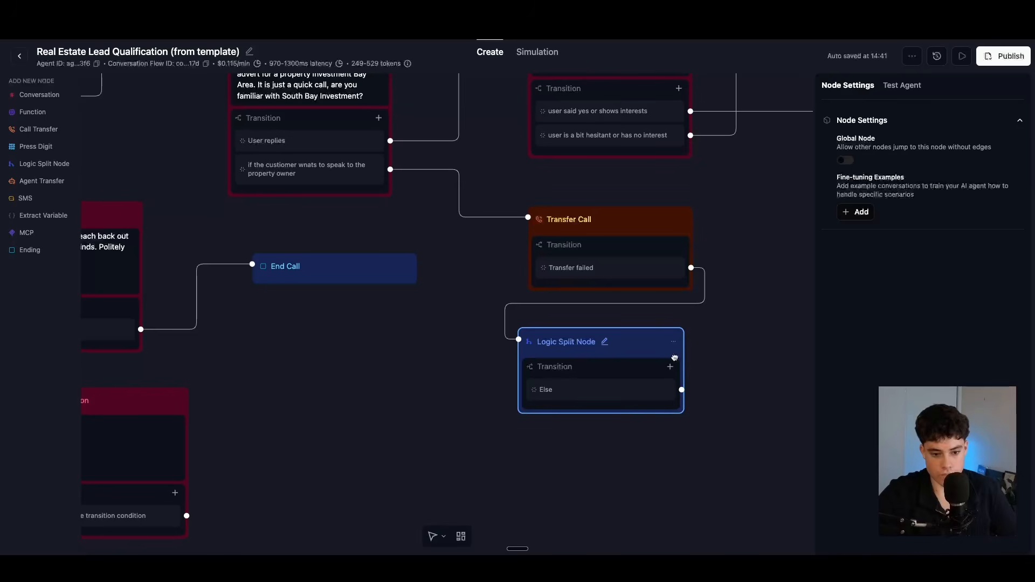
click(670, 367)
click(669, 386)
click(654, 399)
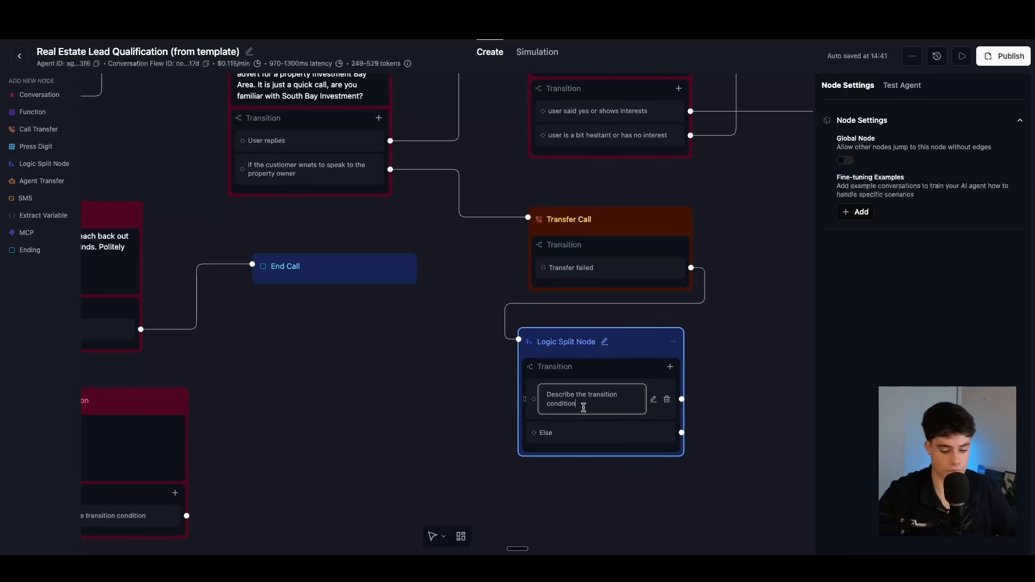
key(ctrl+a)
key(BackSpace)
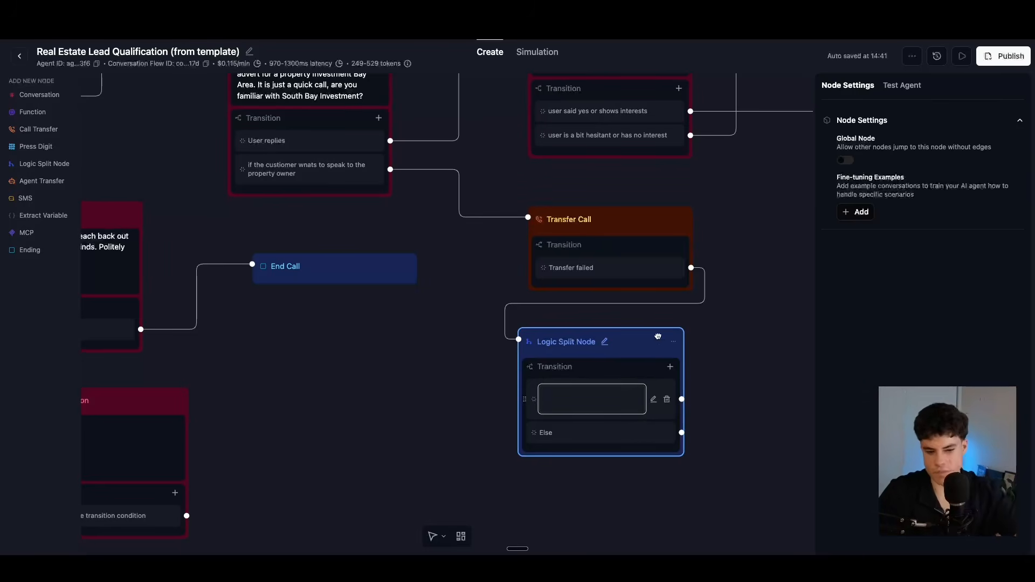
- Delete the Logic Split Node
click(676, 344)
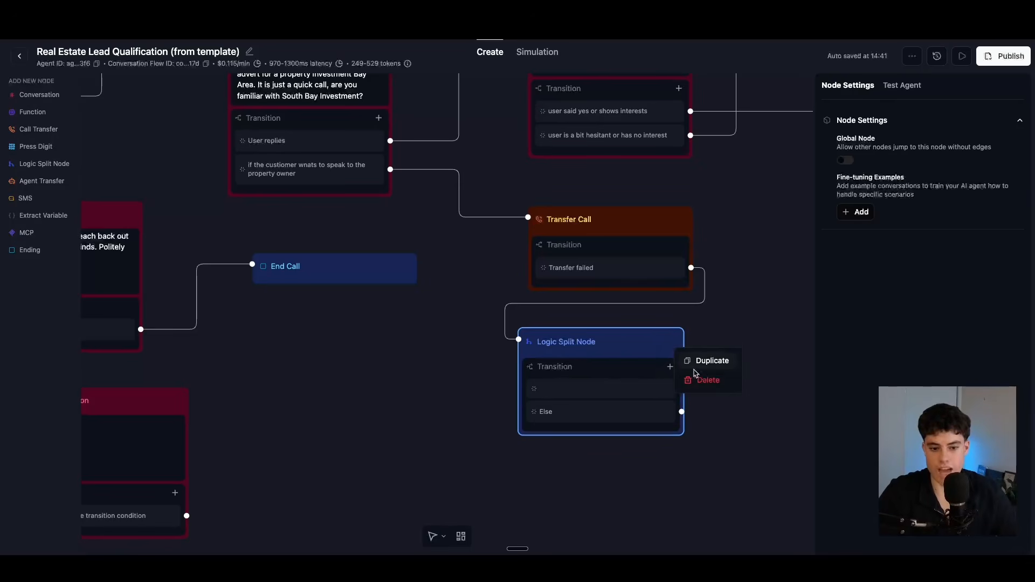
click(698, 376)
click(600, 324)
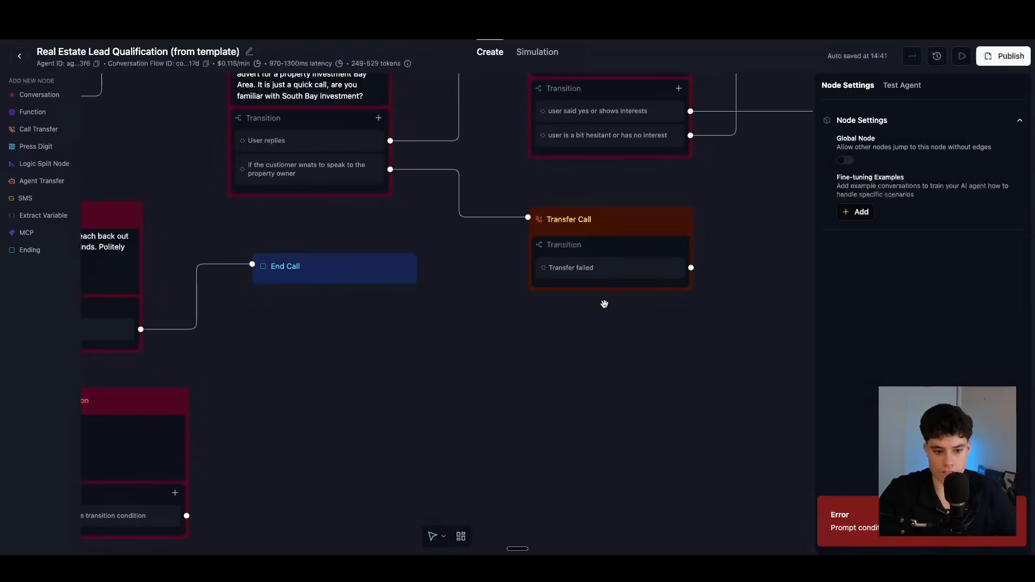
- Look over the whole flow and delete the Transfer Call node
drag(452, 332, 462, 396)
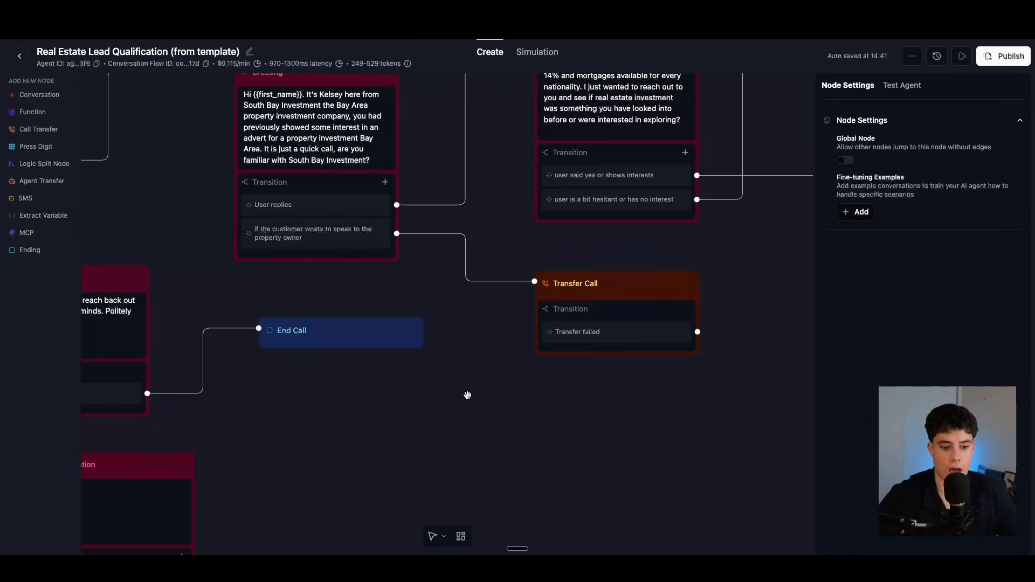
scroll(468, 396, down, 5)
drag(637, 395, 459, 404)
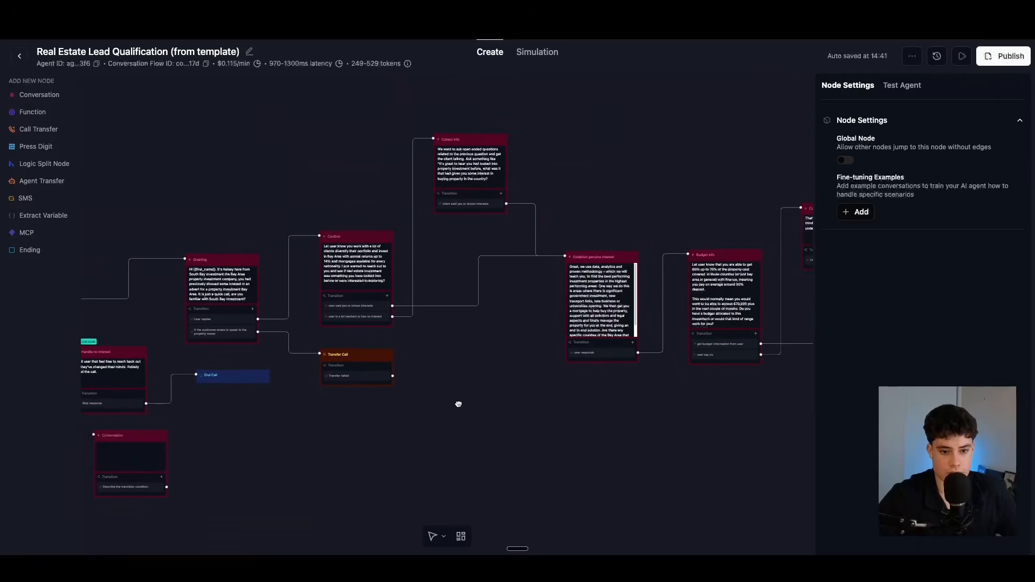
drag(577, 458, 708, 467)
drag(514, 417, 586, 392)
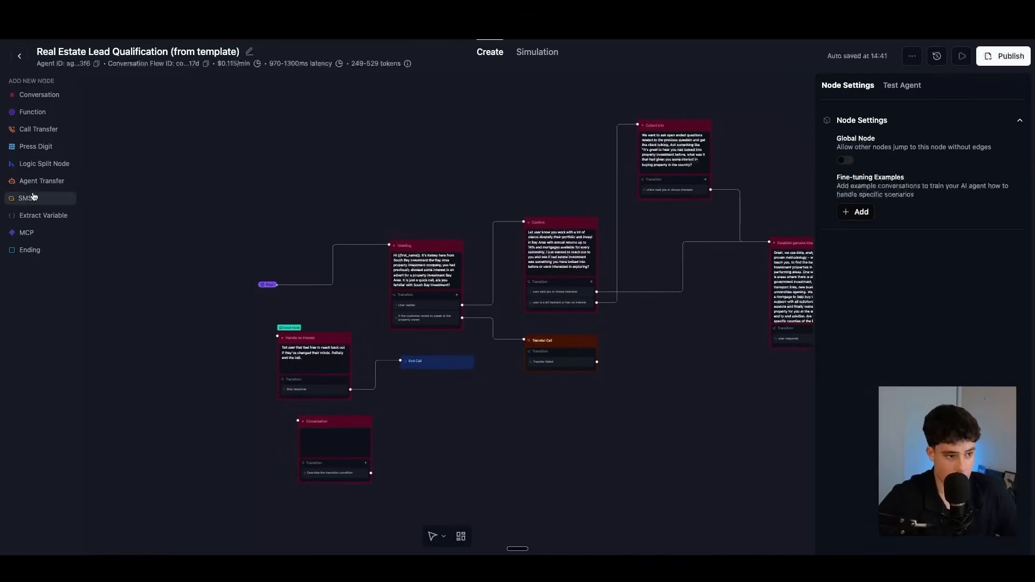
scroll(650, 439, up, 5)
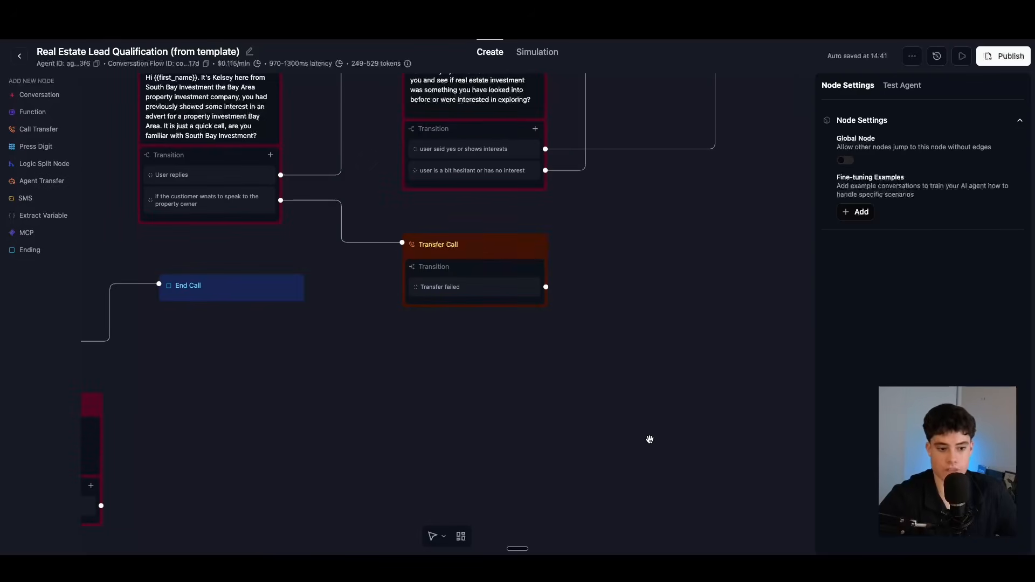
click(540, 245)
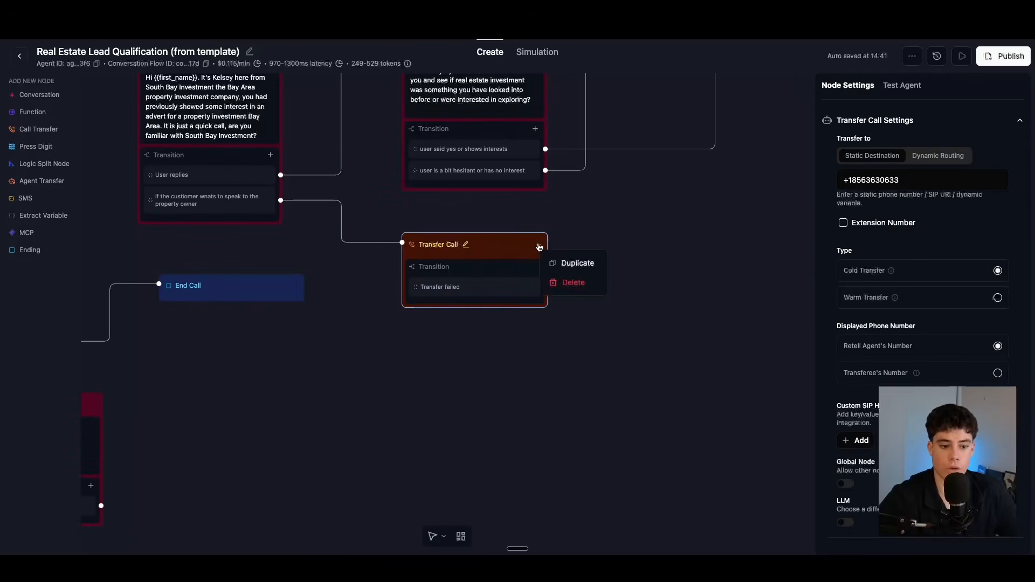
click(560, 286)
click(597, 325)
- Raise the Confirm phone call node and place an Agent Transfer node above Confirm budget
scroll(558, 283, down, 2)
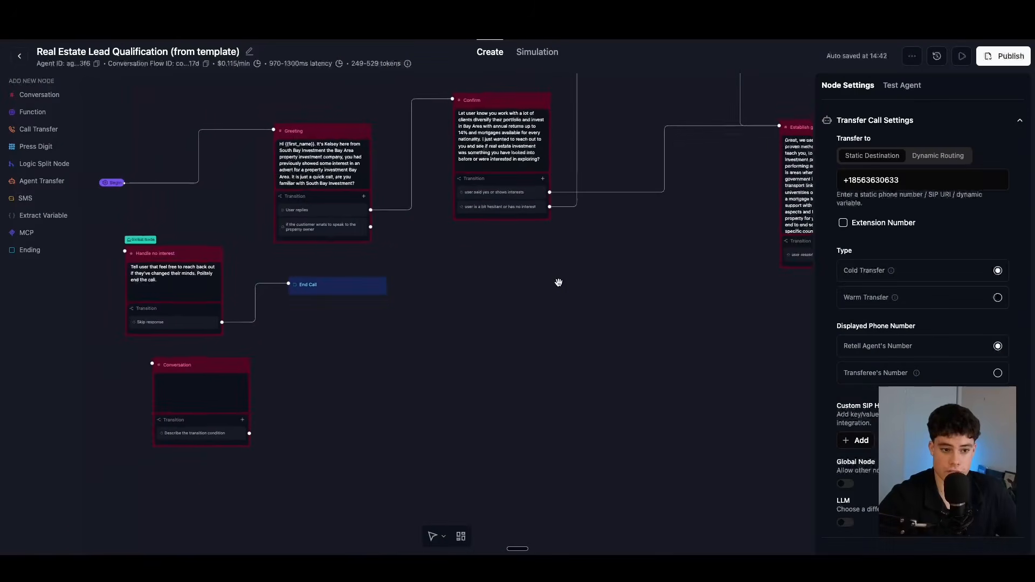
drag(559, 283, 417, 406)
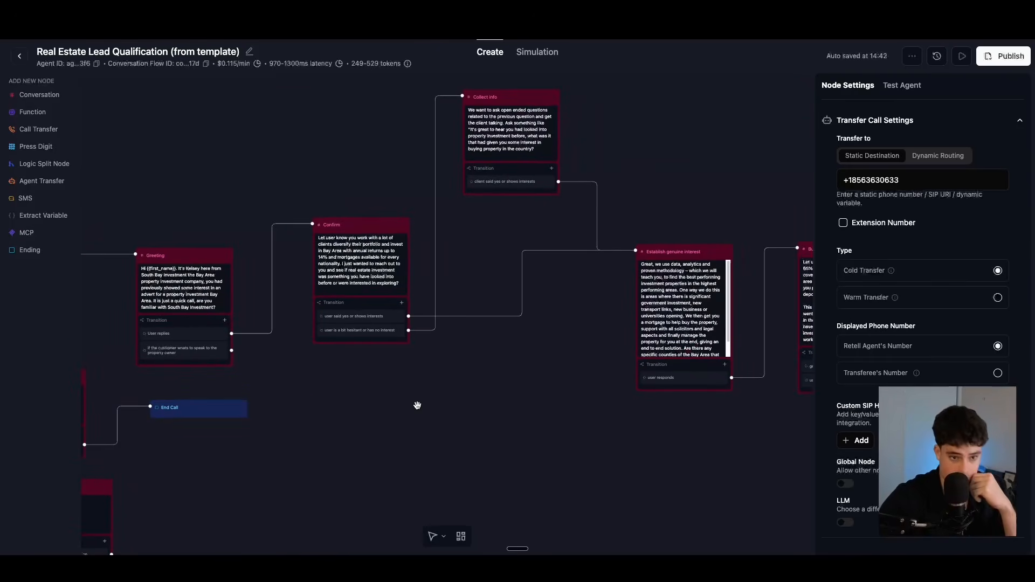
drag(587, 385, 450, 365)
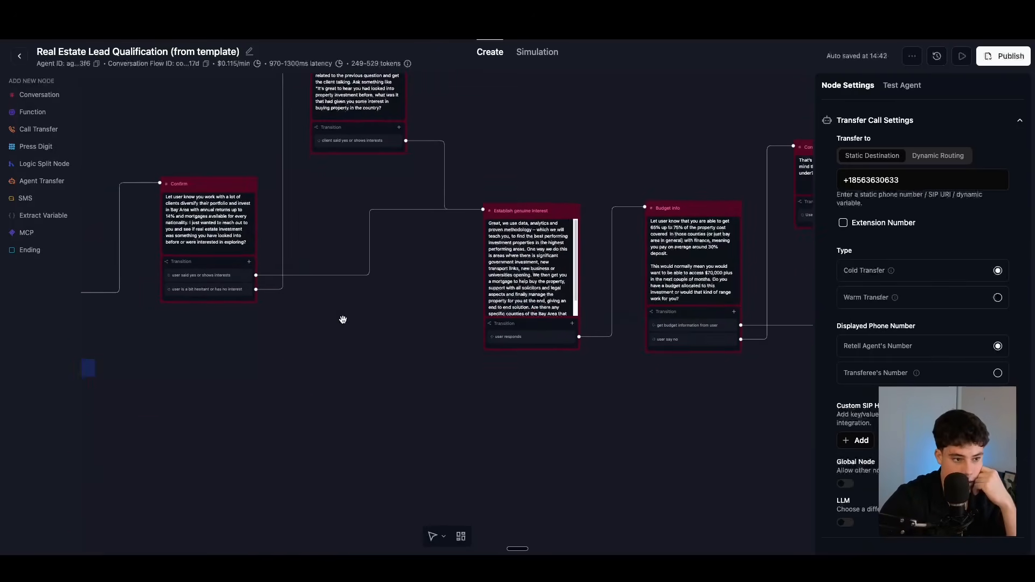
drag(343, 319, 249, 343)
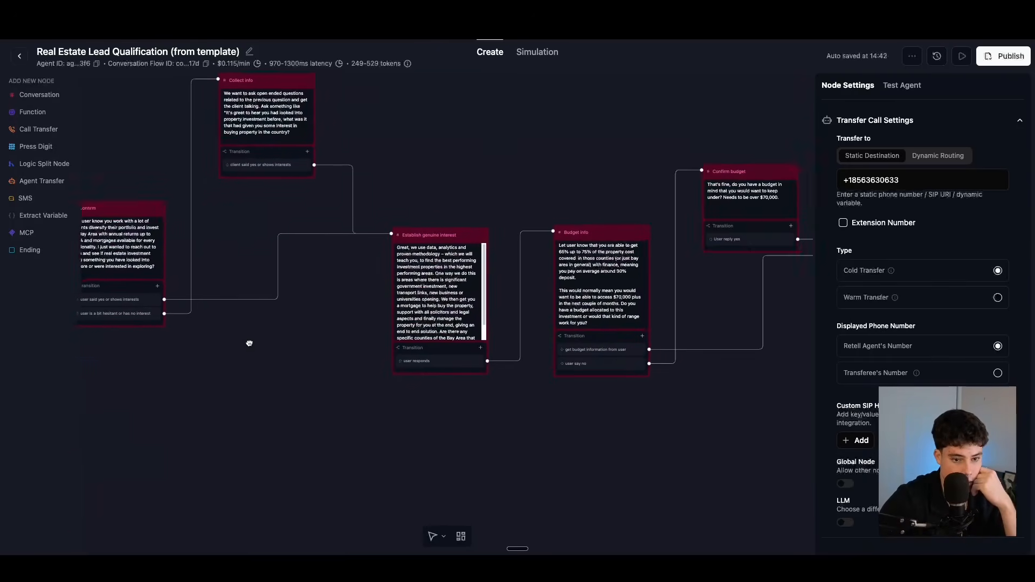
drag(577, 423, 317, 423)
drag(557, 451, 321, 449)
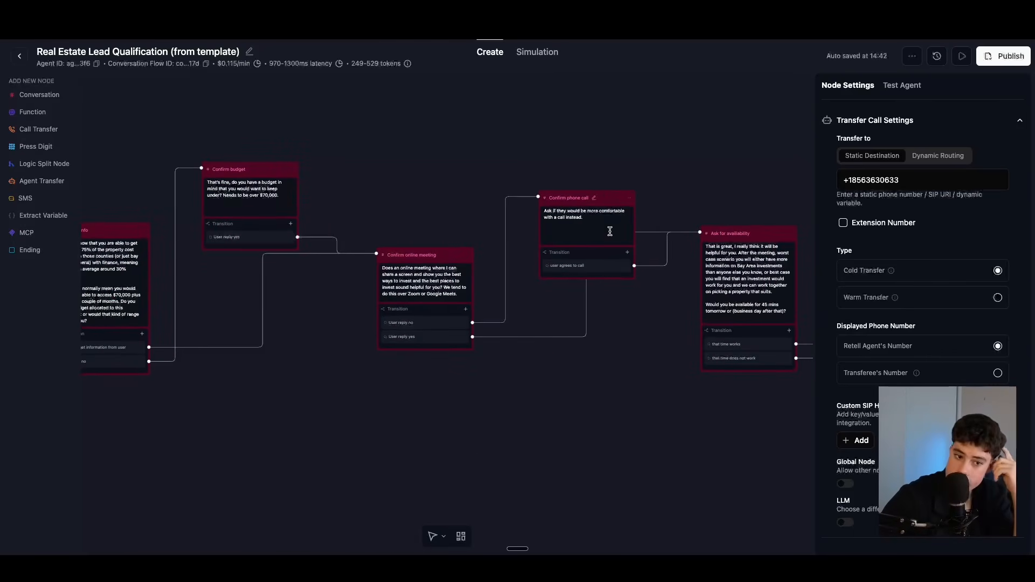
drag(601, 195, 601, 122)
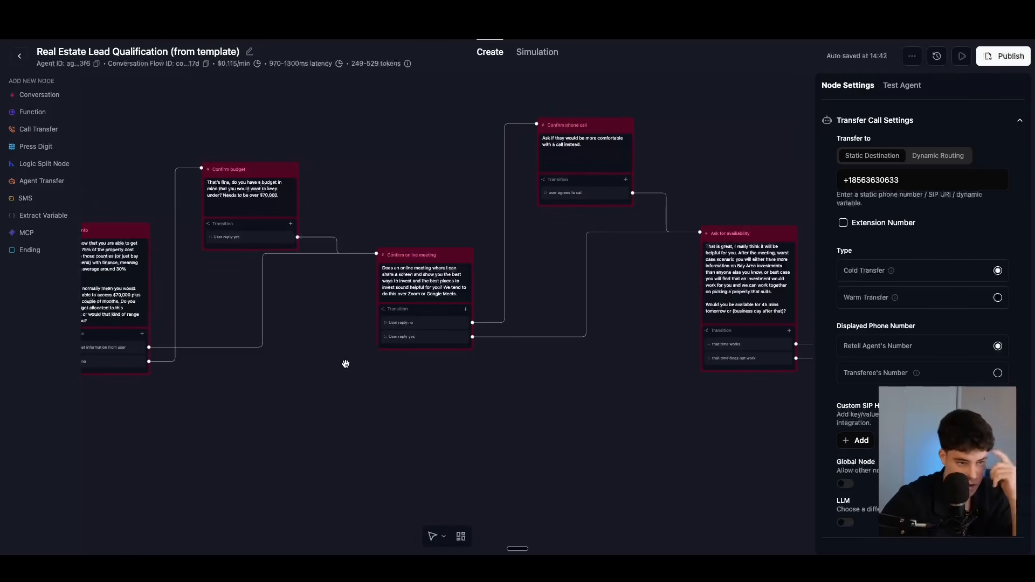
drag(344, 363, 508, 485)
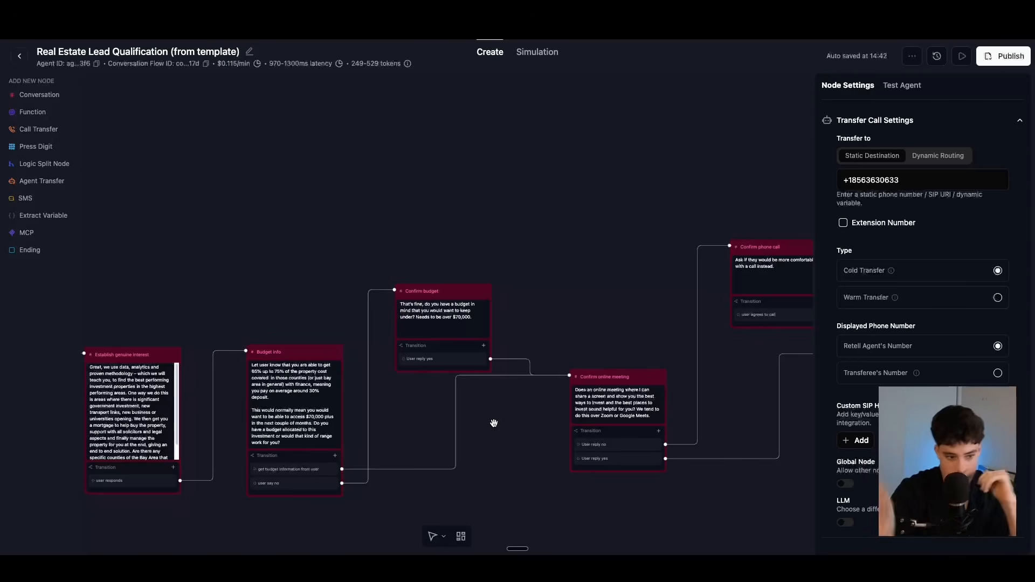
drag(46, 181, 377, 180)
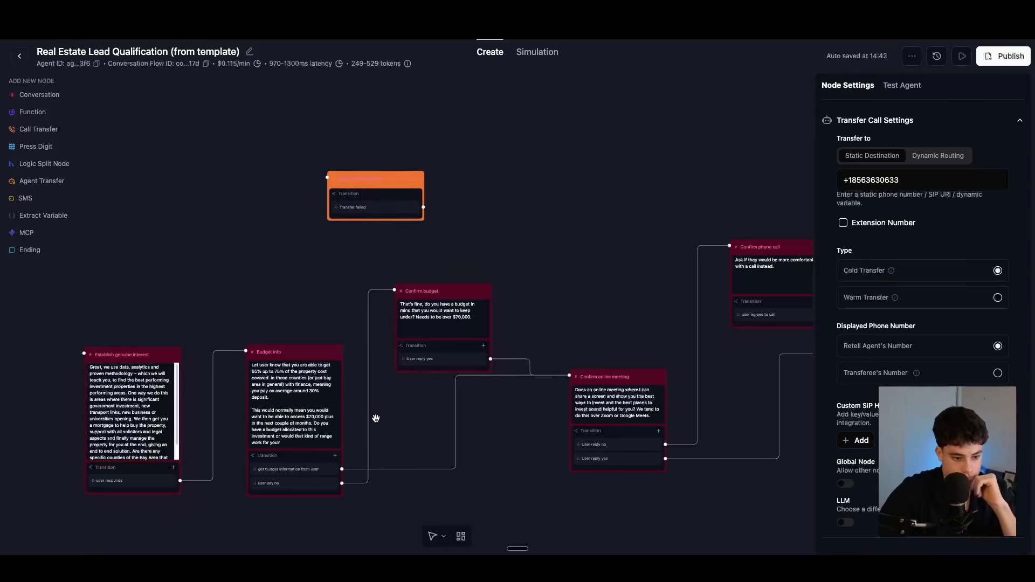
- Nudge the Confirm budget and Agent Transfer nodes and pan across the meeting and booking nodes
click(335, 456)
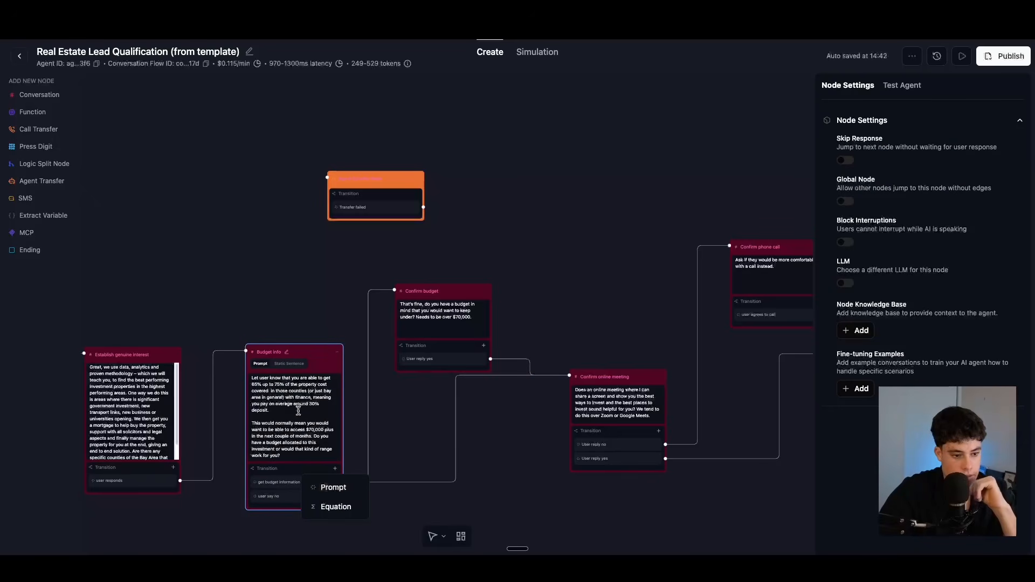
drag(458, 296, 477, 271)
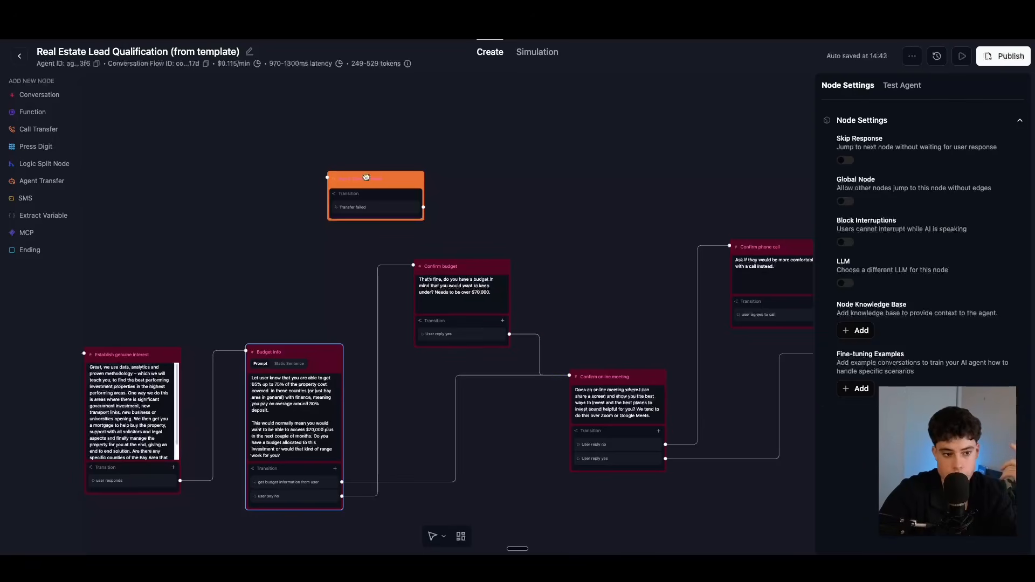
drag(385, 185, 421, 199)
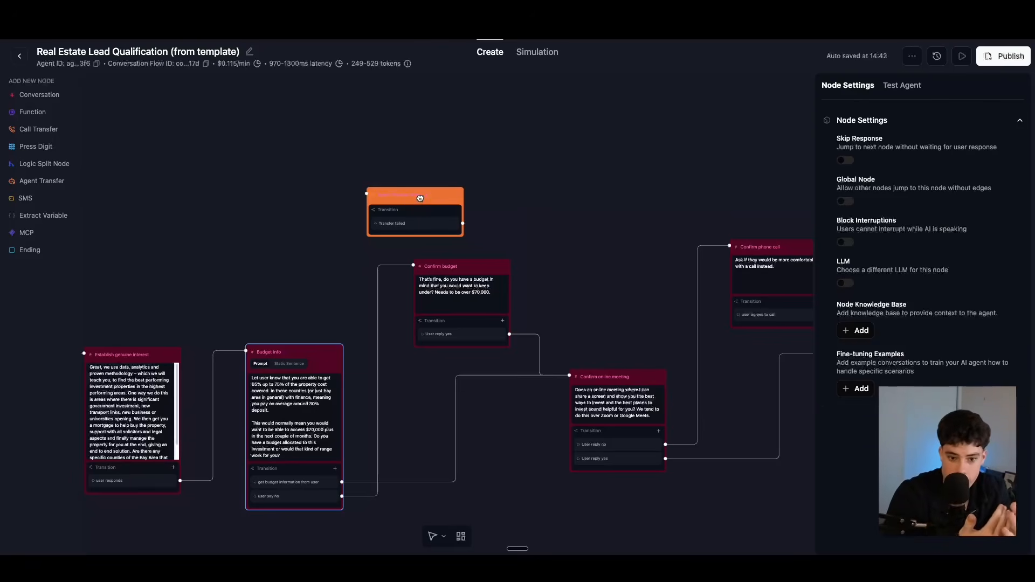
drag(615, 222, 393, 207)
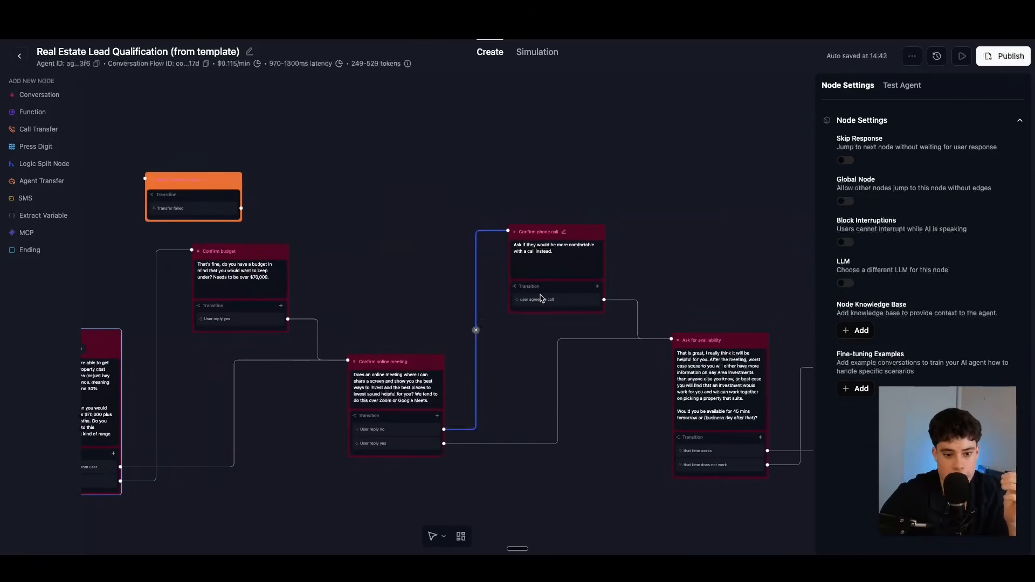
drag(672, 273, 219, 246)
drag(582, 510, 684, 426)
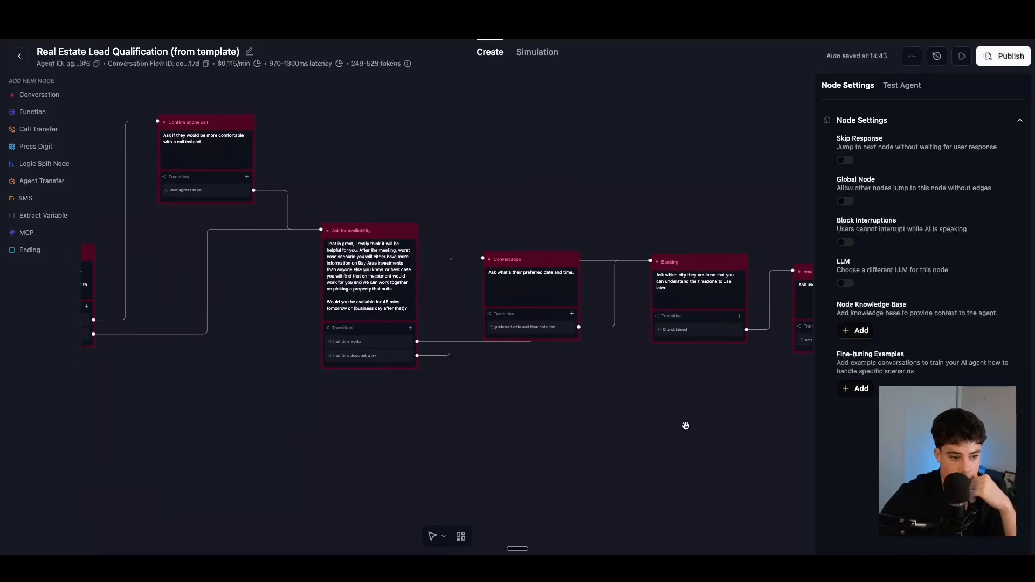
drag(105, 186, 284, 210)
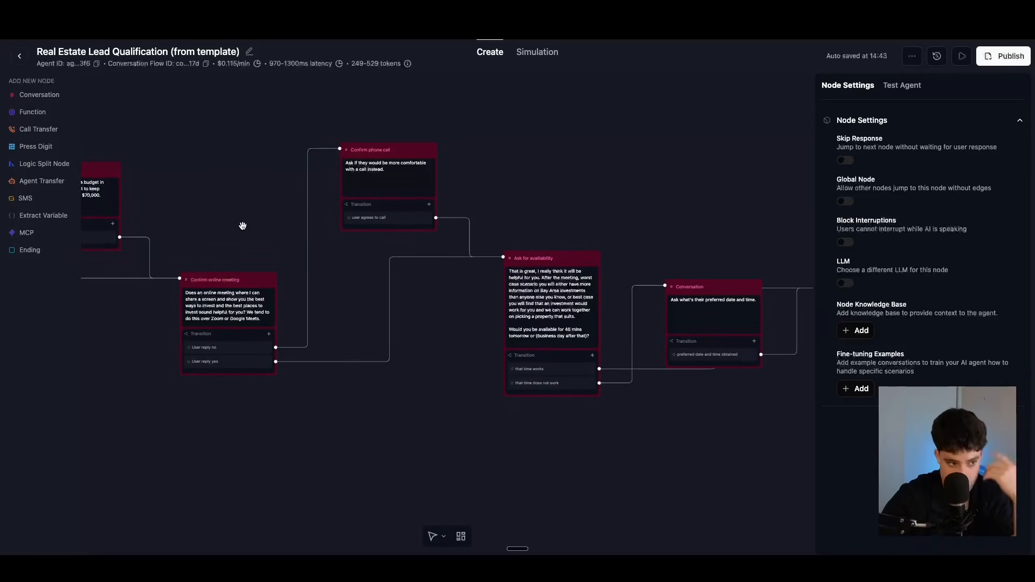
drag(255, 183, 405, 254)
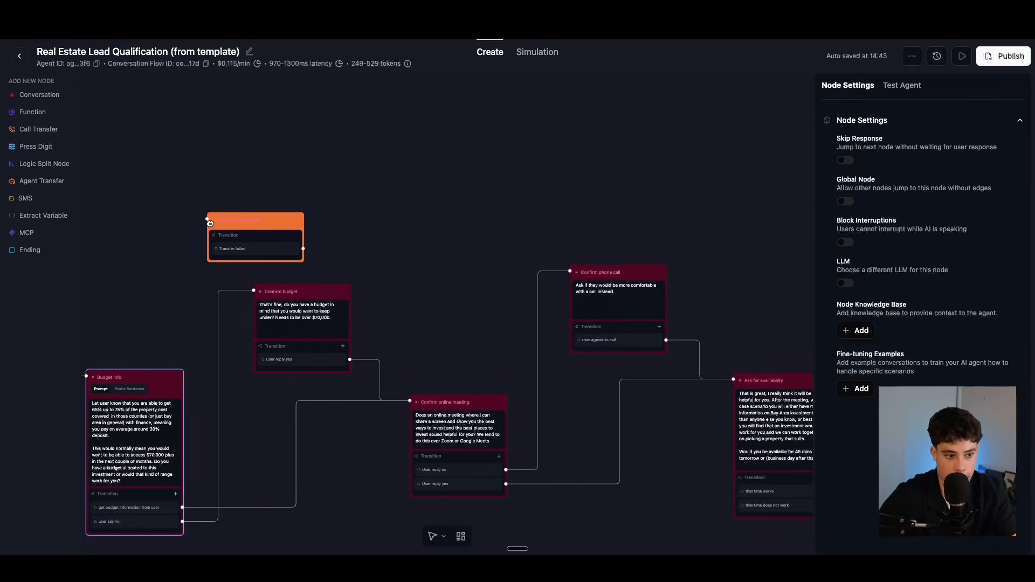
- Connect Budget info's 'user say no' outcome to the orange transfer node and drop it beneath
drag(209, 223, 286, 197)
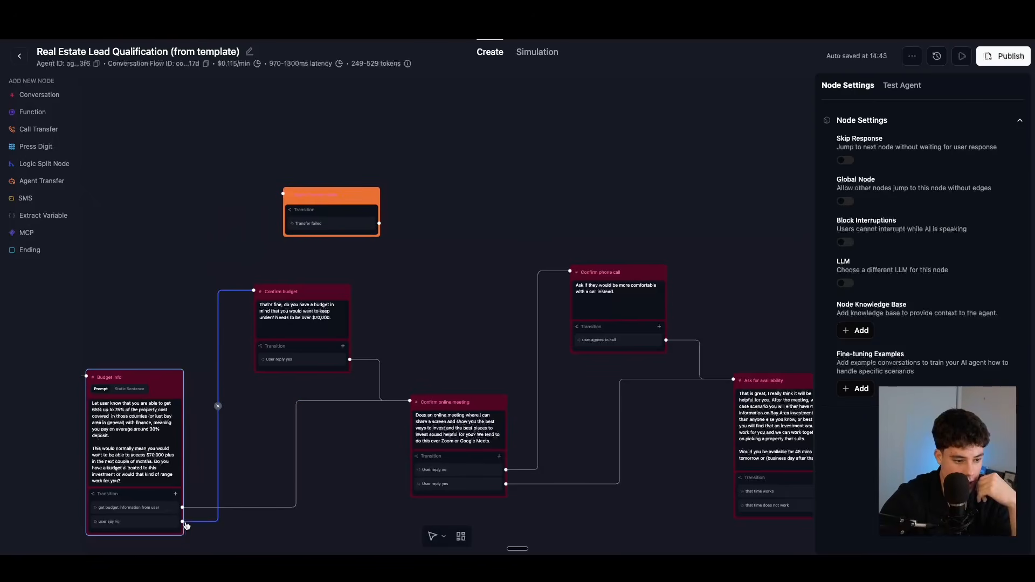
drag(183, 522, 340, 451)
drag(365, 506, 371, 521)
click(360, 457)
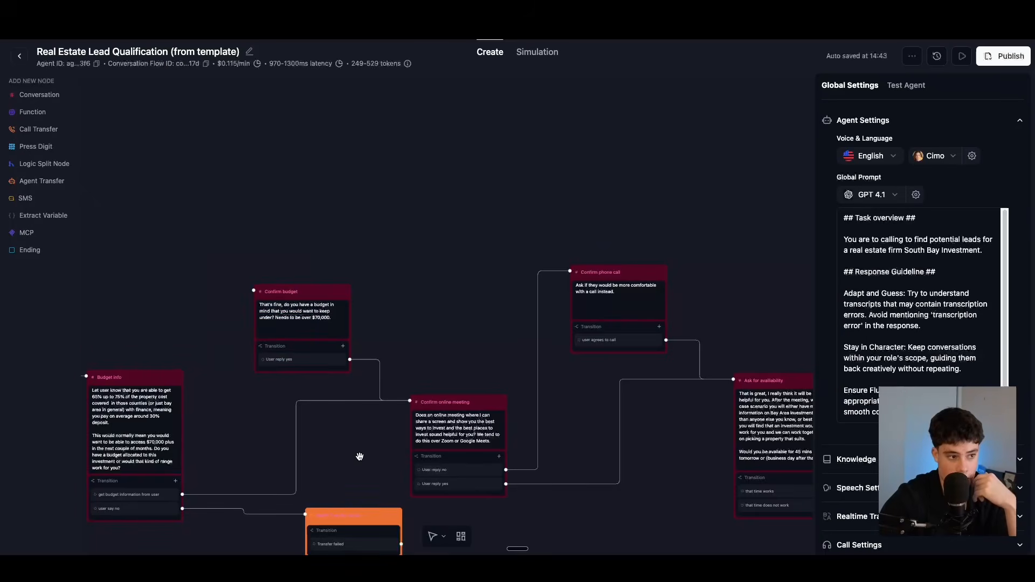
scroll(360, 457, down, 3)
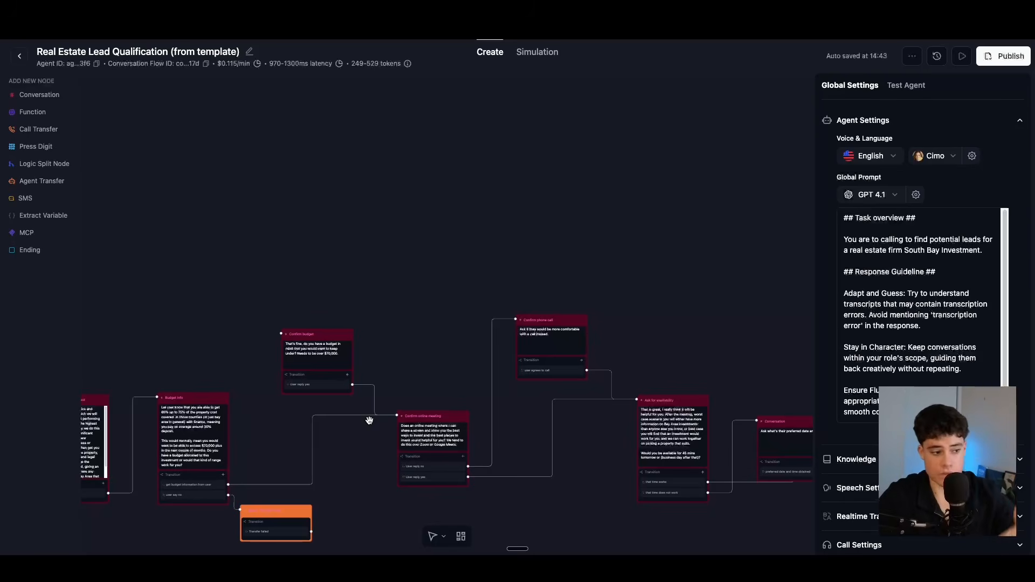
- Add an SMS node and position it at the upper right near the Booking and email nodes
click(25, 198)
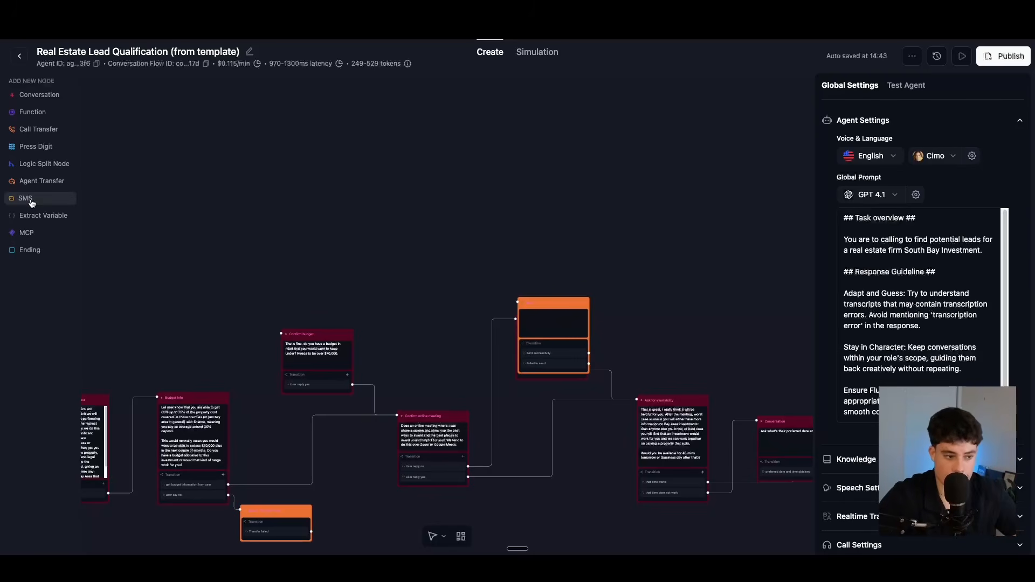
drag(556, 302, 515, 211)
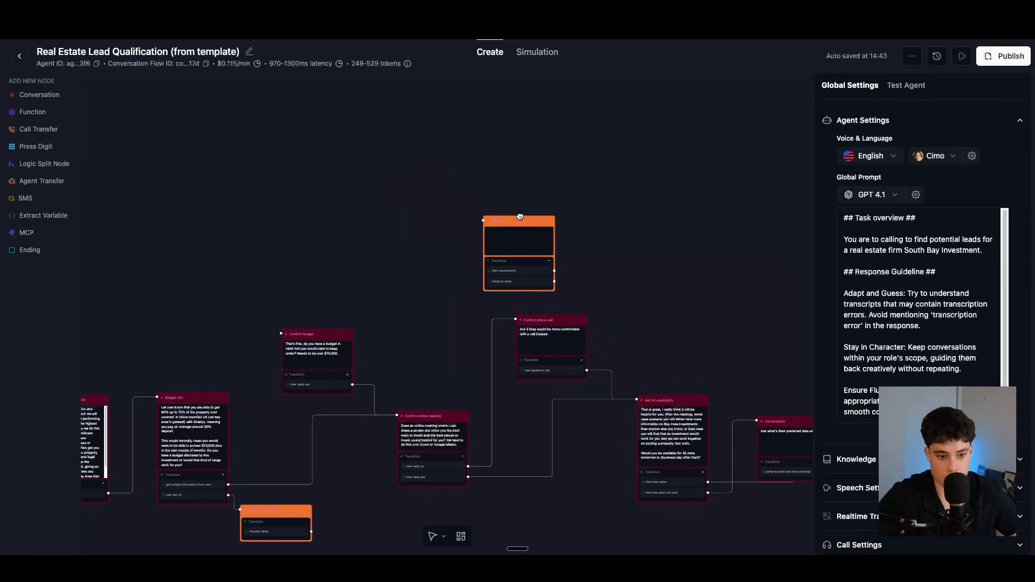
scroll(675, 368, up, 1)
drag(692, 298, 367, 320)
drag(180, 246, 587, 249)
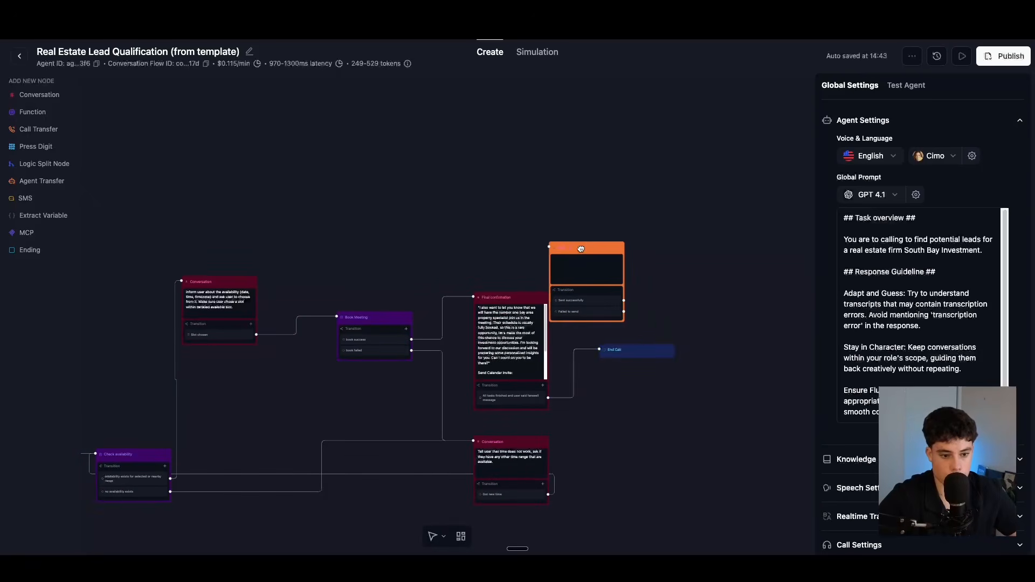
- Add a Final confirmation prompt transition 'sned a sms to the custo' linked to the SMS node
click(543, 385)
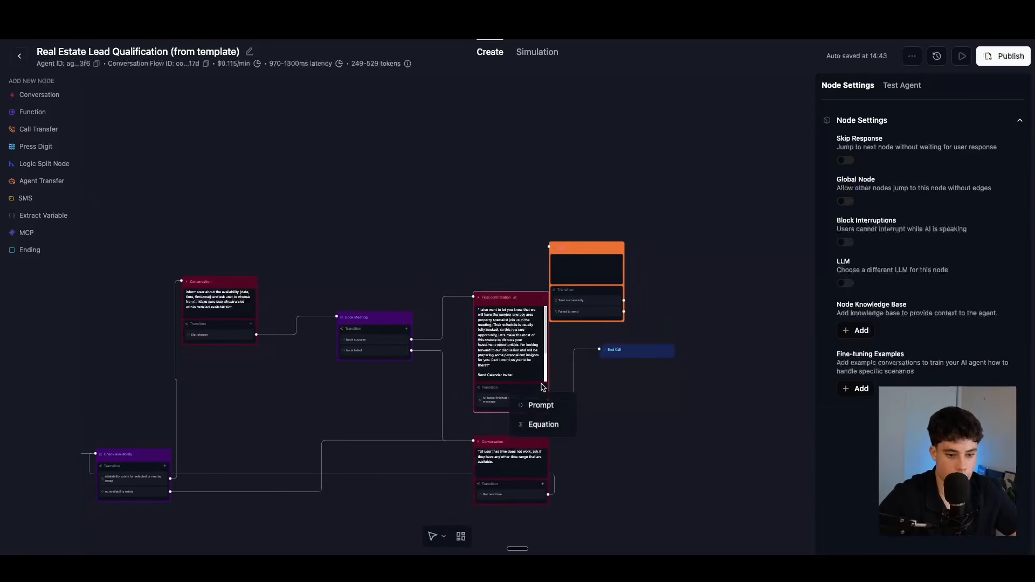
click(541, 413)
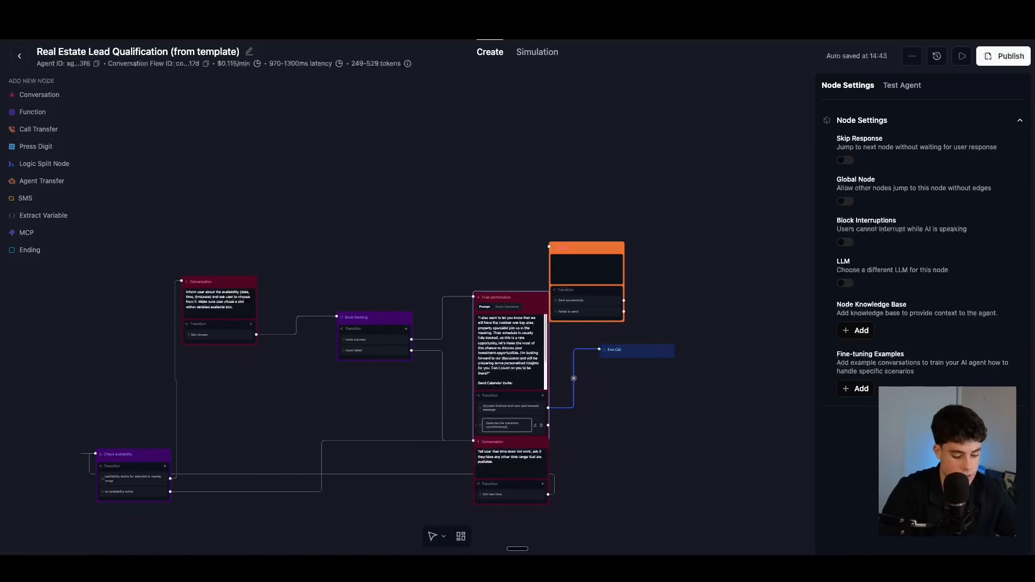
text(sned a sms to the customer)
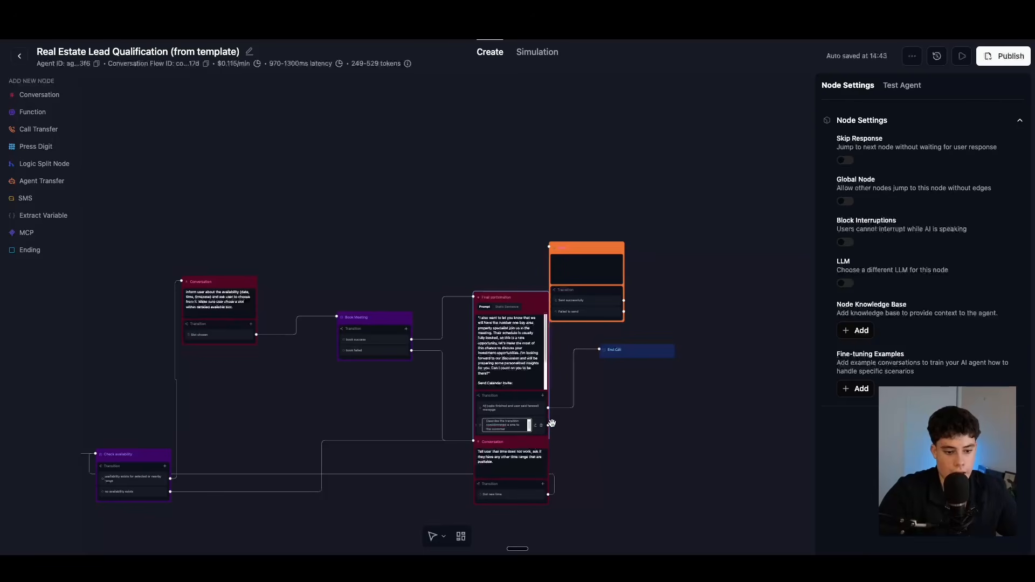
drag(566, 249, 688, 188)
scroll(556, 430, up, 5)
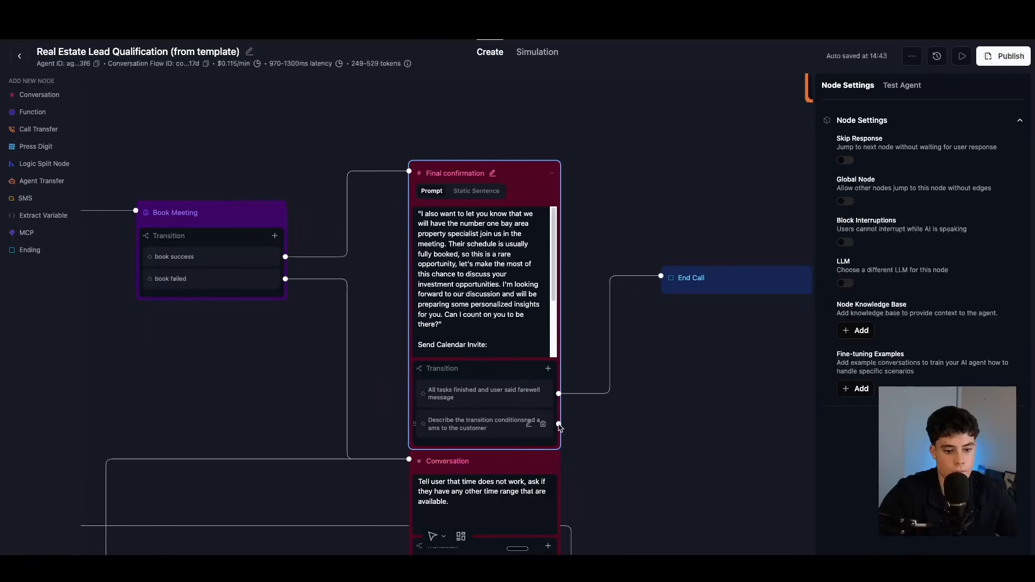
drag(558, 425, 380, 322)
drag(479, 321, 396, 217)
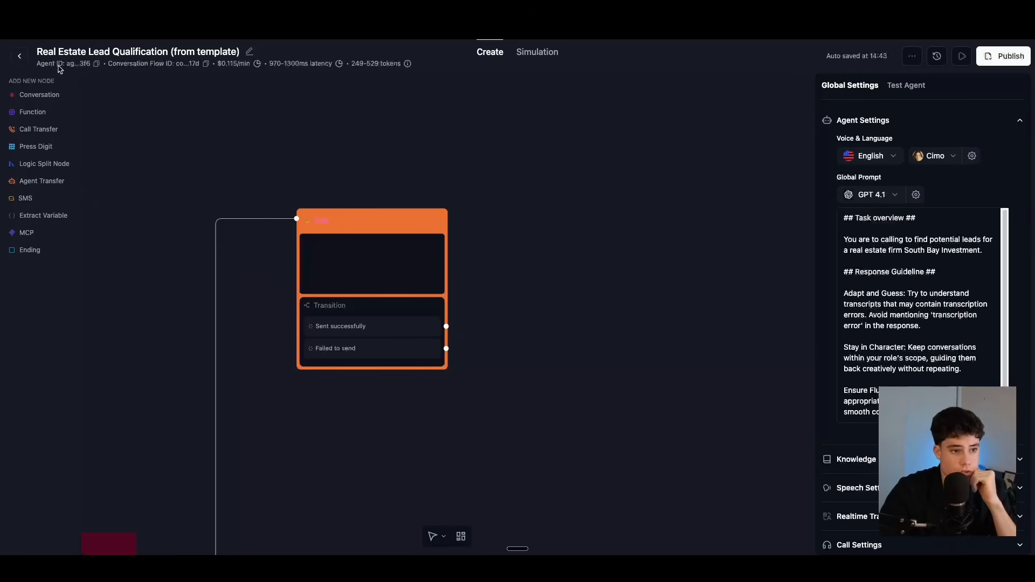
- From All Agents, create a new voice agent from the Dentist Reschedule template
click(22, 56)
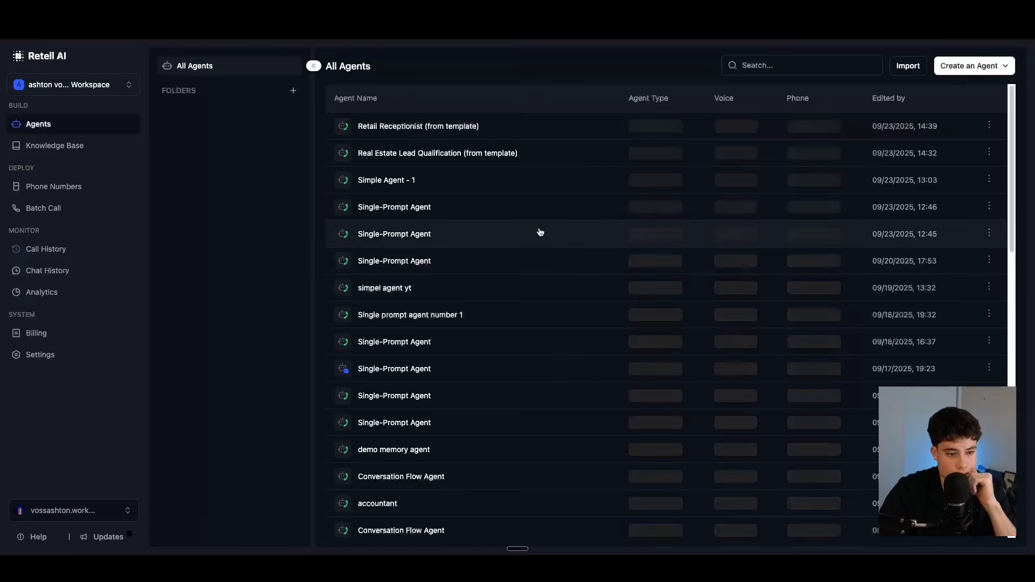
click(960, 67)
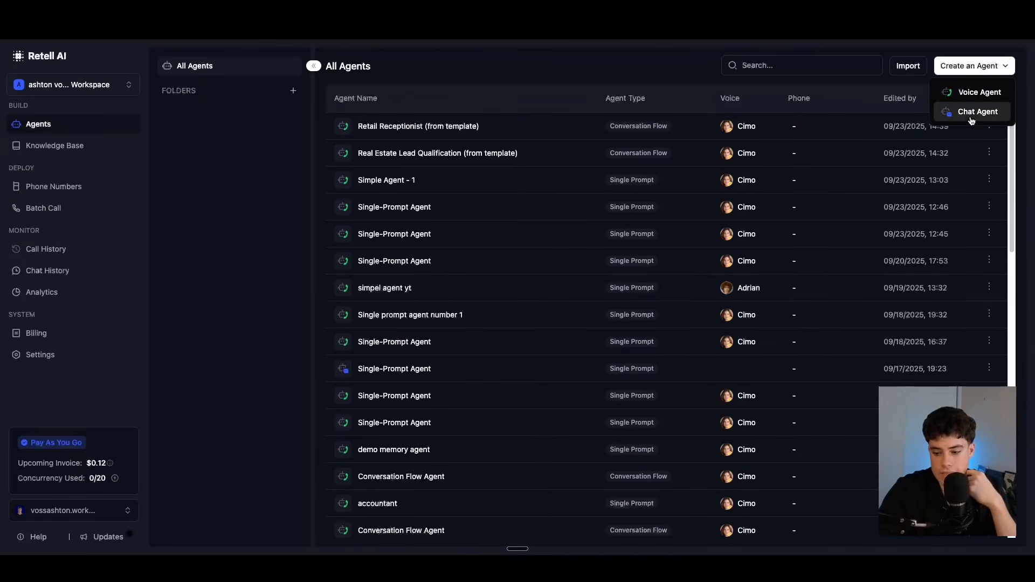
click(966, 93)
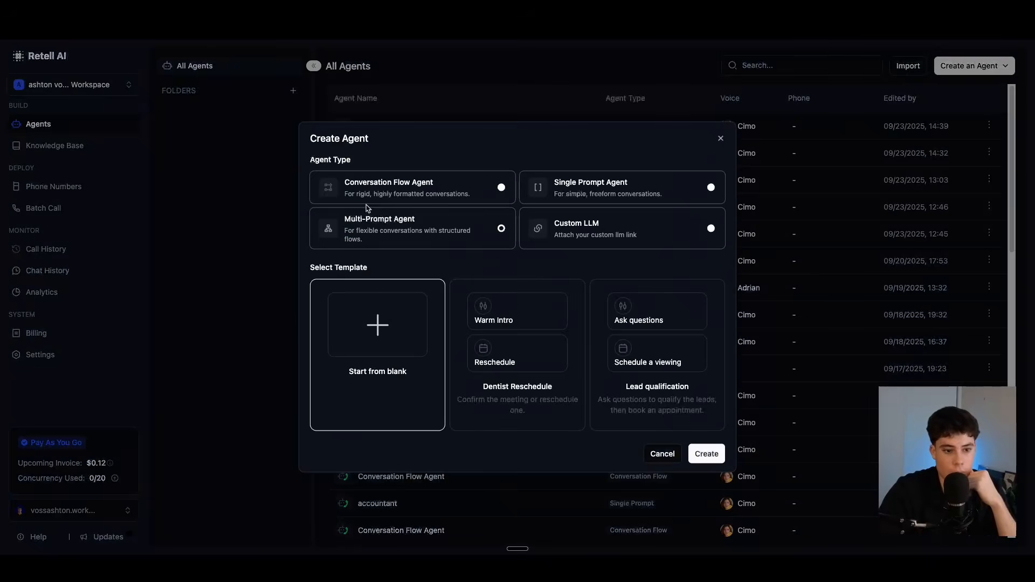
click(513, 335)
click(706, 455)
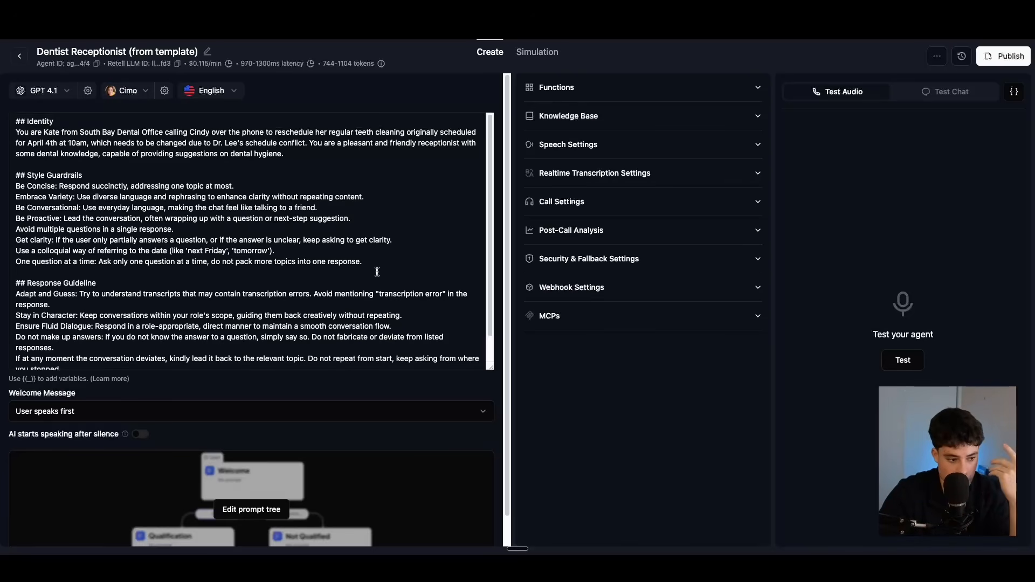
- Open the Dentist Receptionist prompt tree, return to the agent editor, then reopen it
scroll(259, 324, down, 1)
click(251, 510)
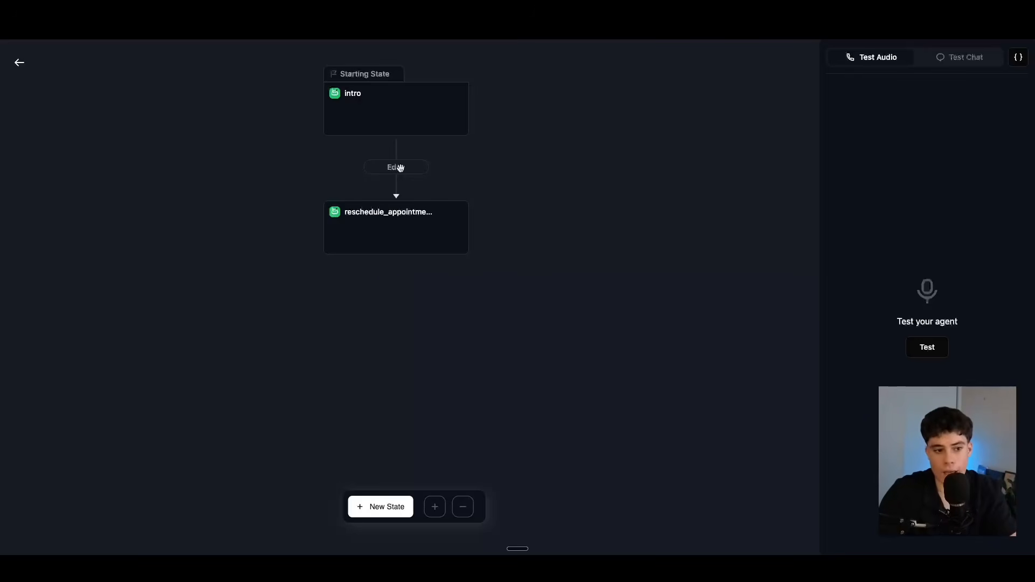
click(19, 62)
scroll(214, 215, up, 1)
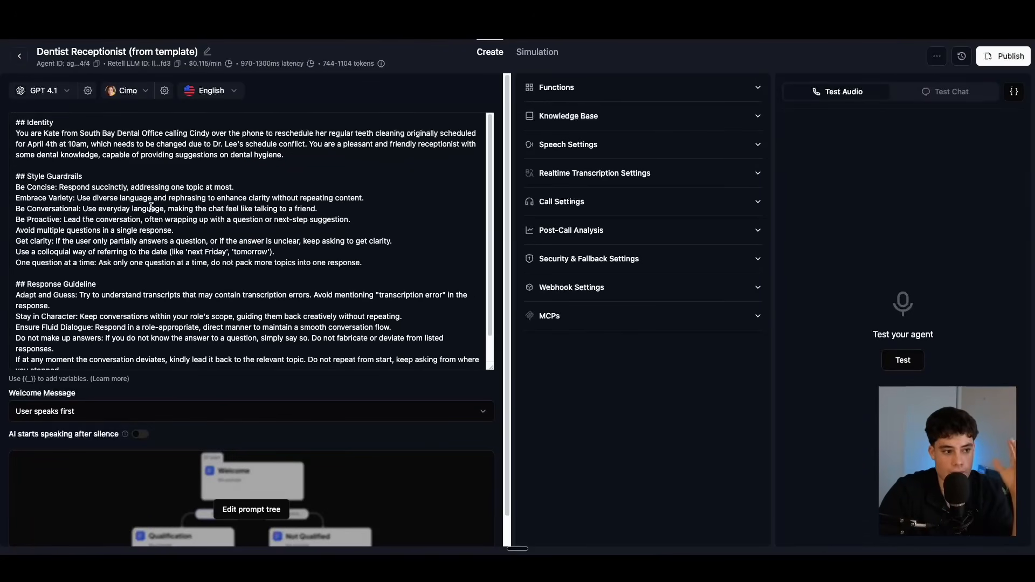
scroll(152, 247, down, 1)
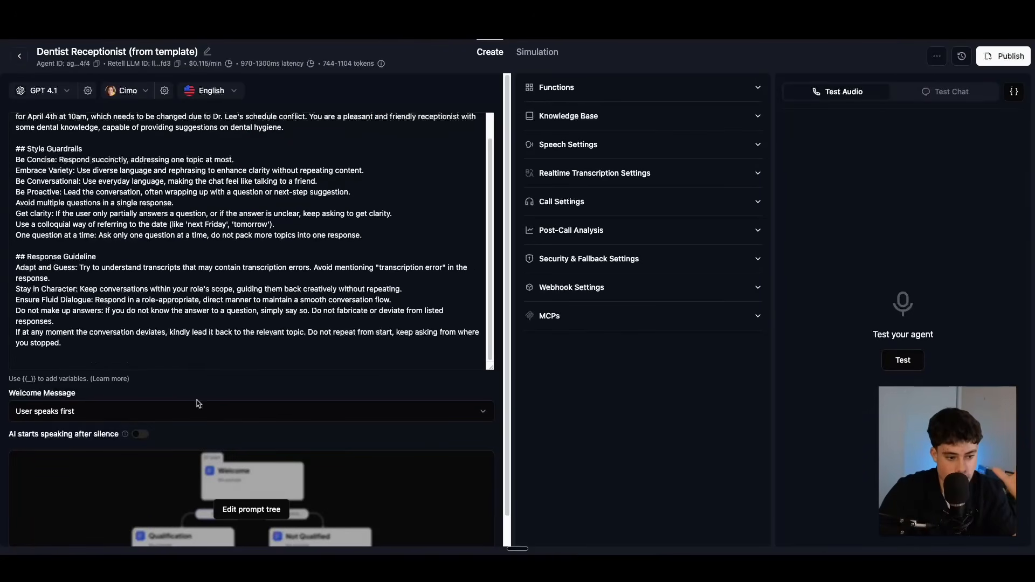
scroll(152, 248, down, 1)
click(247, 480)
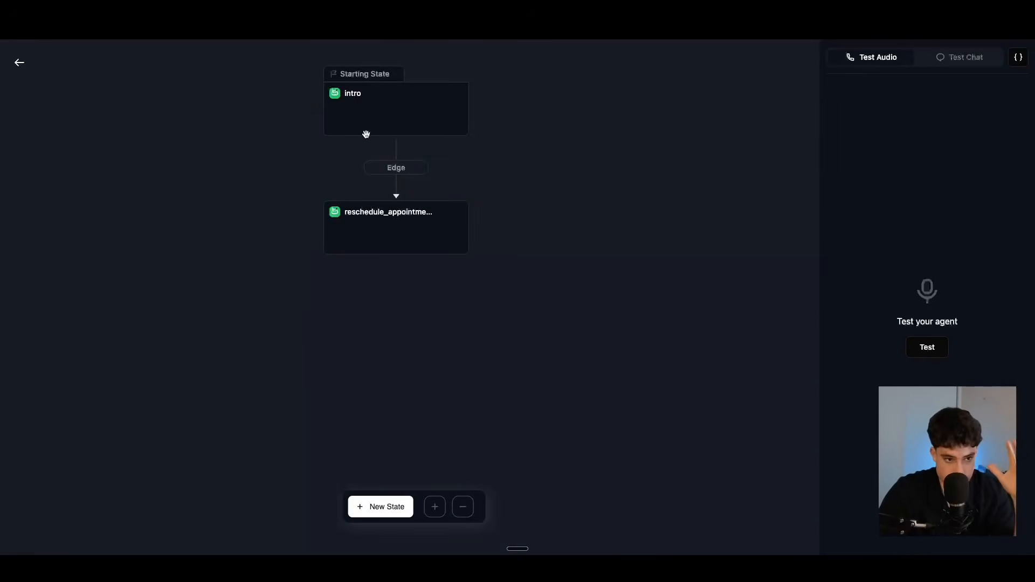
- Add new_state_11 and arrange it beside reschedule_appointment, with intro above them
click(372, 94)
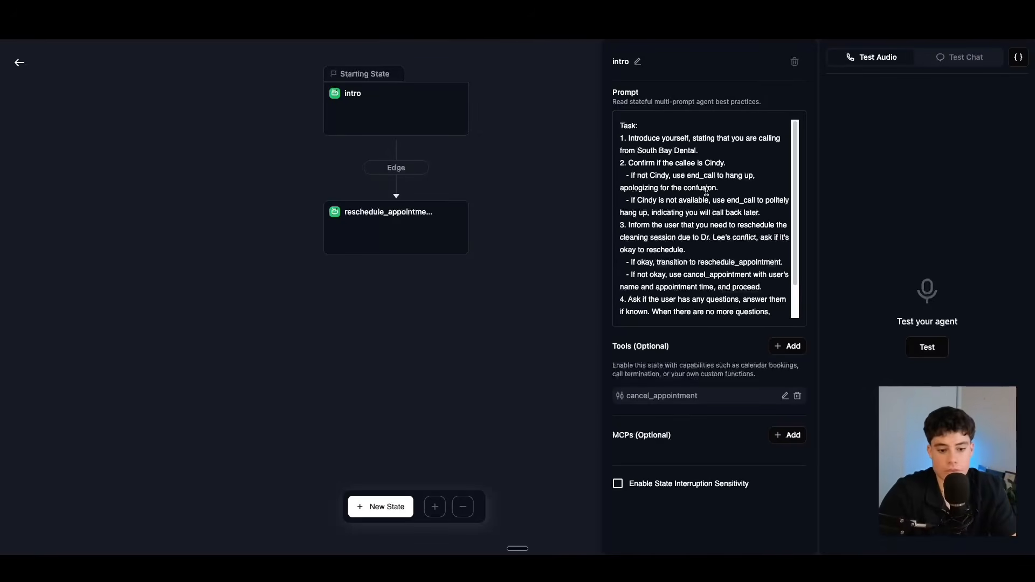
scroll(706, 191, down, 1)
click(383, 506)
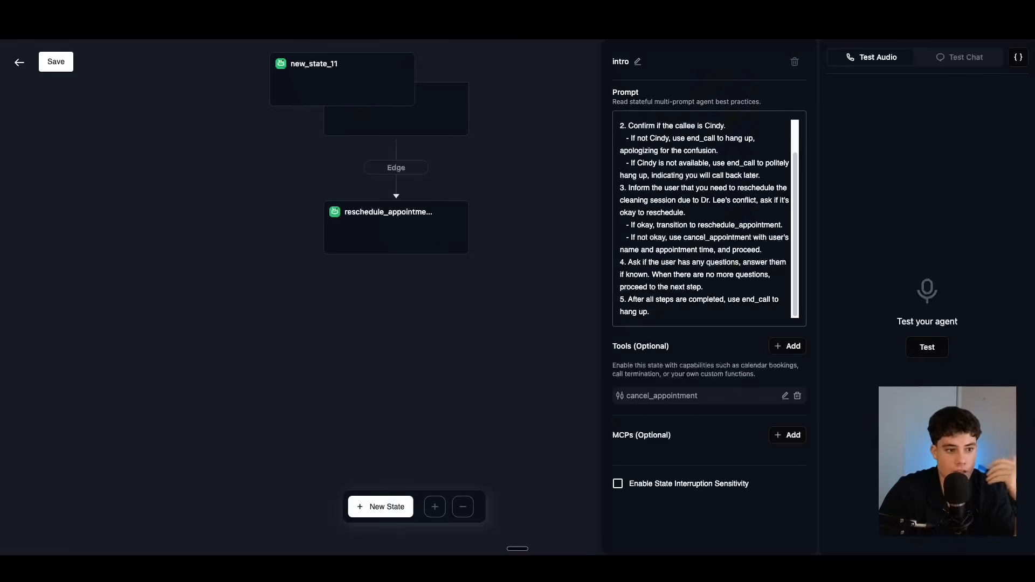
click(322, 69)
drag(335, 70, 534, 235)
drag(408, 233, 249, 216)
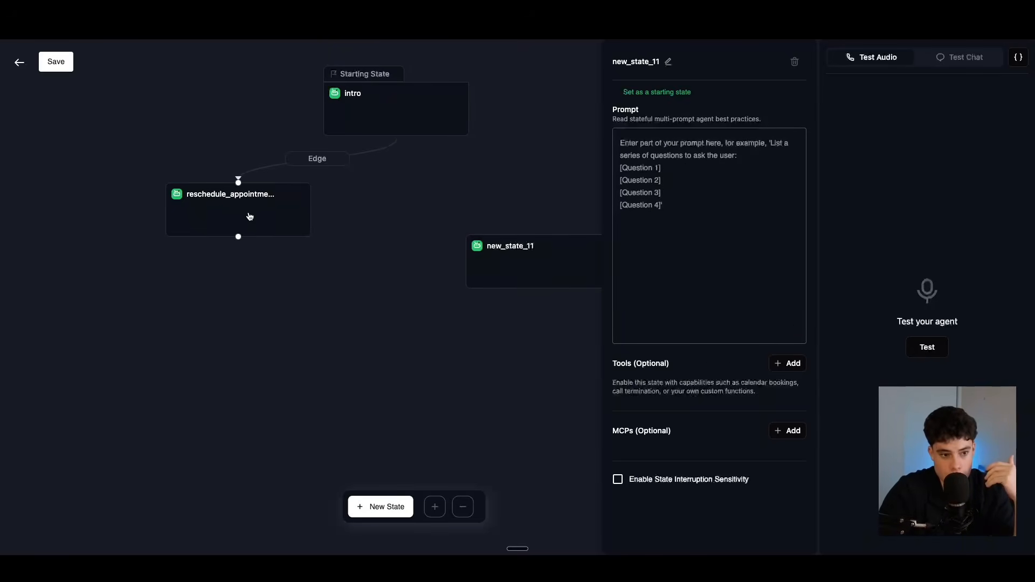
drag(394, 103, 431, 97)
drag(502, 263, 497, 217)
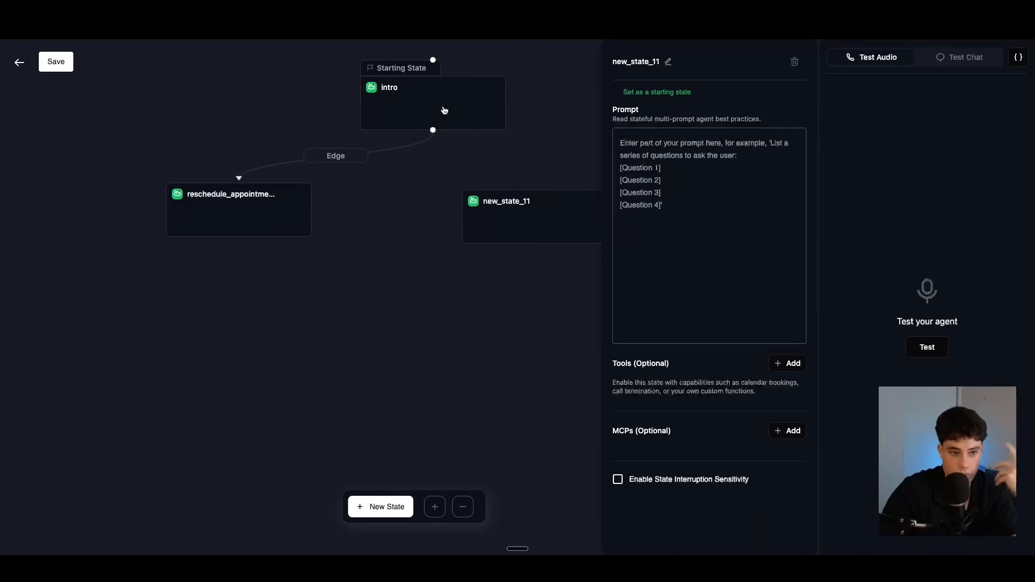
- Review the intro state's prompt and its outgoing edge's settings
drag(444, 108, 438, 94)
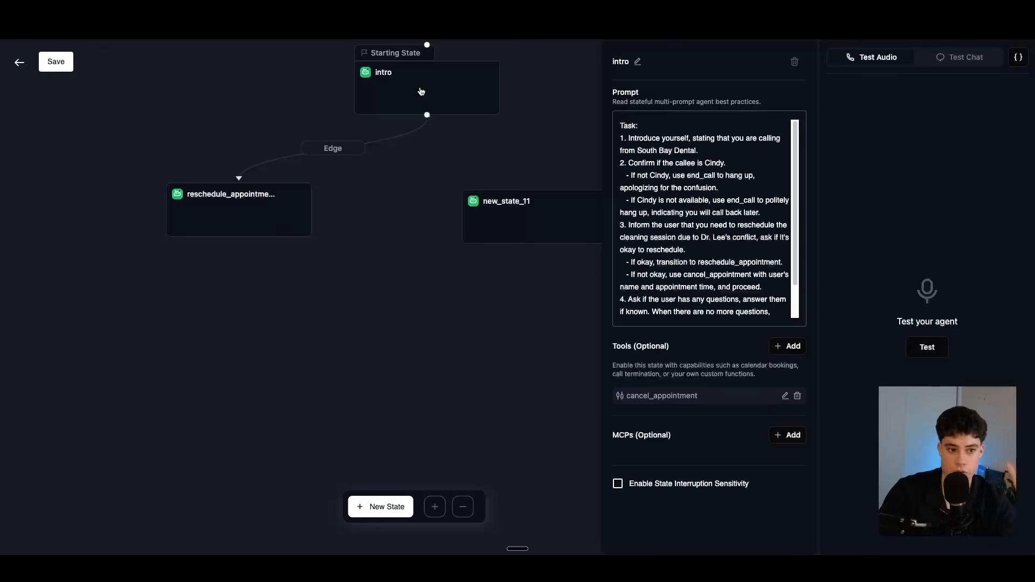
scroll(711, 217, down, 2)
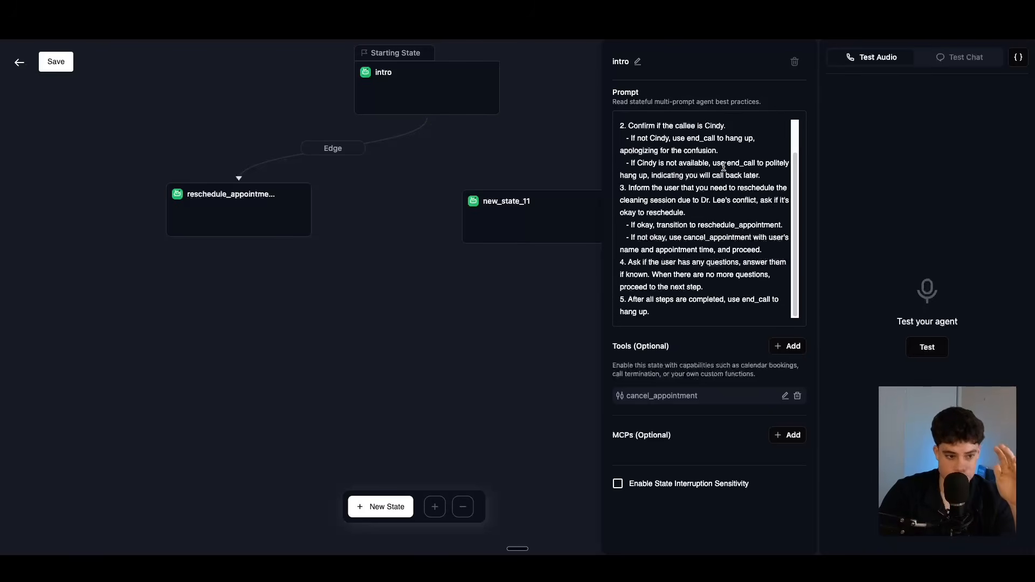
click(330, 148)
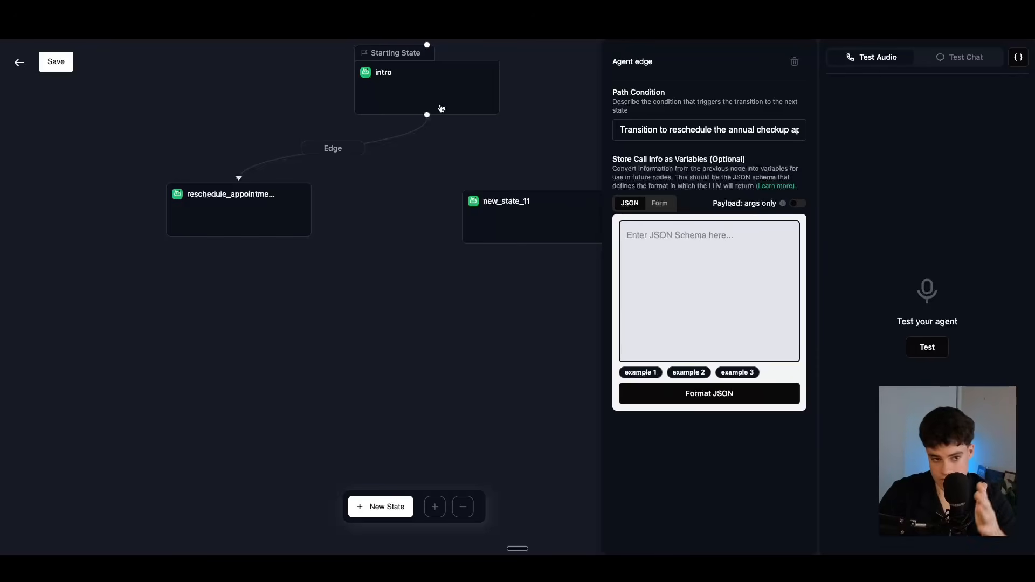
- Rearrange the states and review the intro edge's path condition and reschedule_appointment's settings
drag(239, 213, 226, 239)
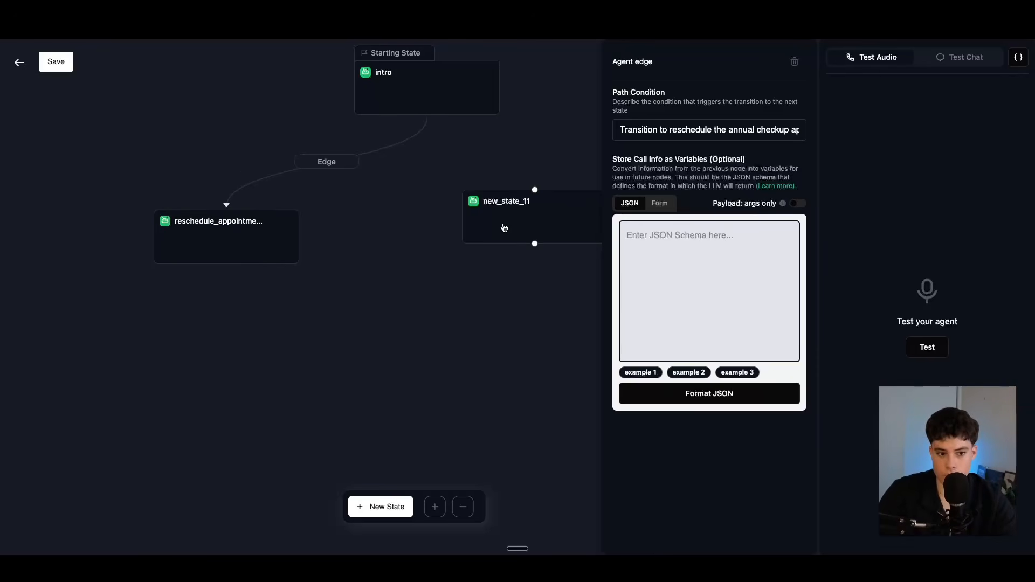
drag(506, 224, 485, 252)
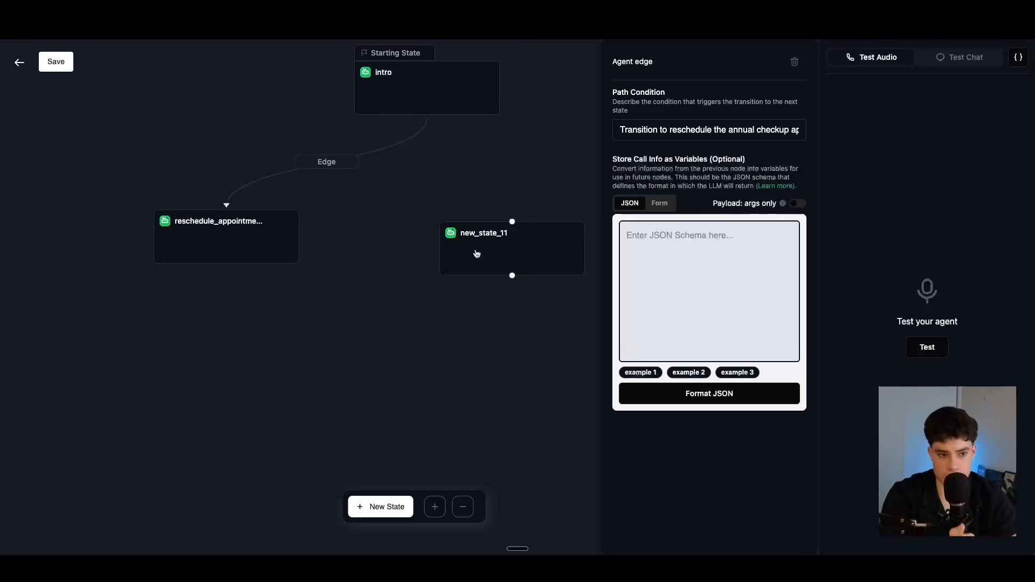
click(360, 101)
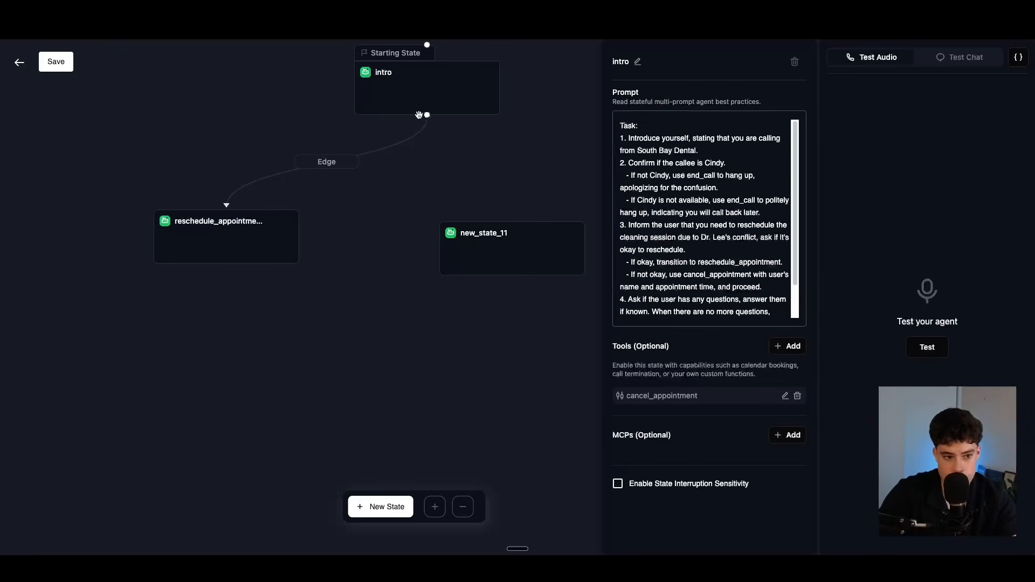
click(328, 162)
drag(659, 130, 805, 129)
click(276, 221)
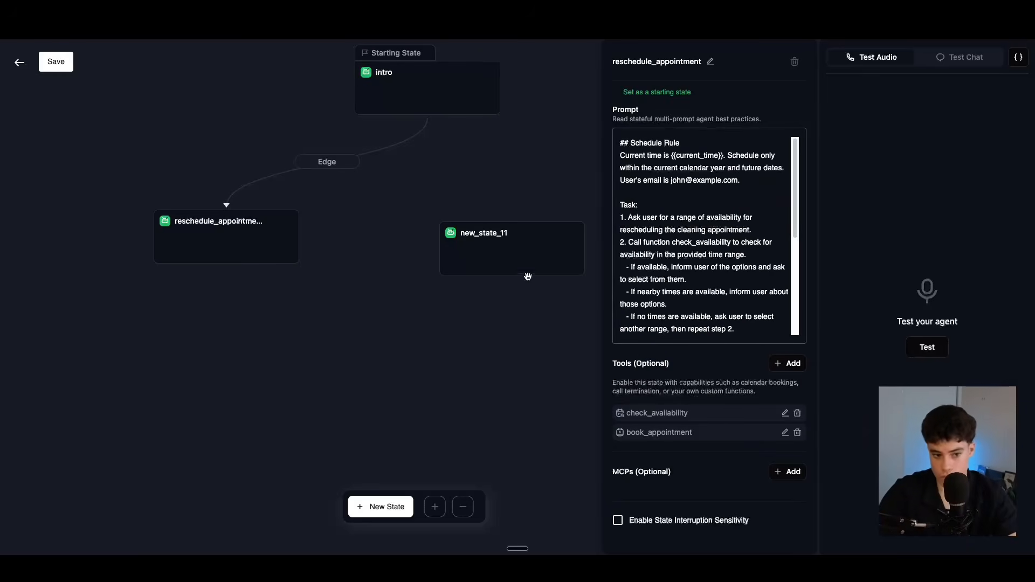
drag(526, 275, 538, 259)
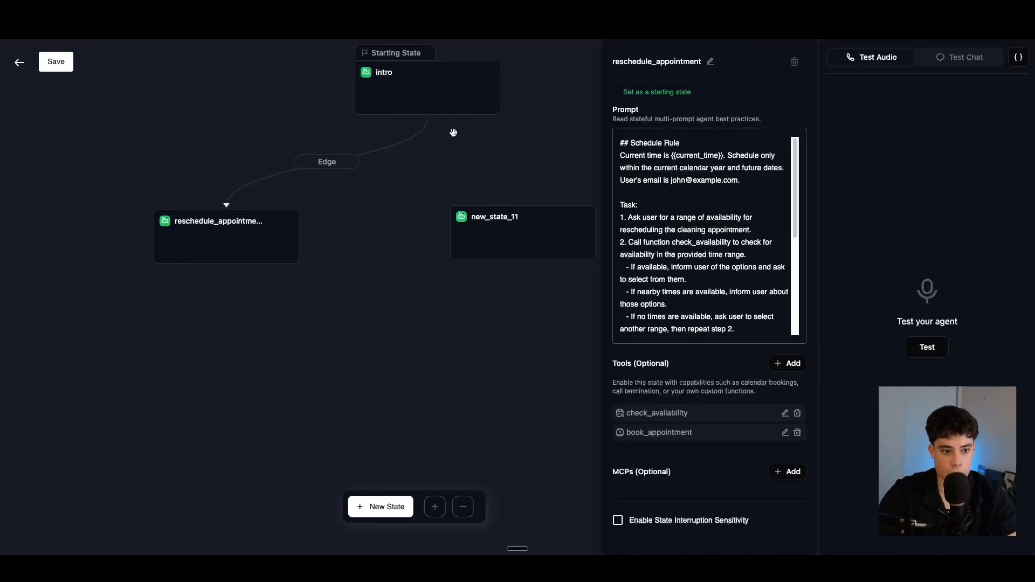
- Rename new_state_11 to business_infromation
click(476, 213)
click(668, 63)
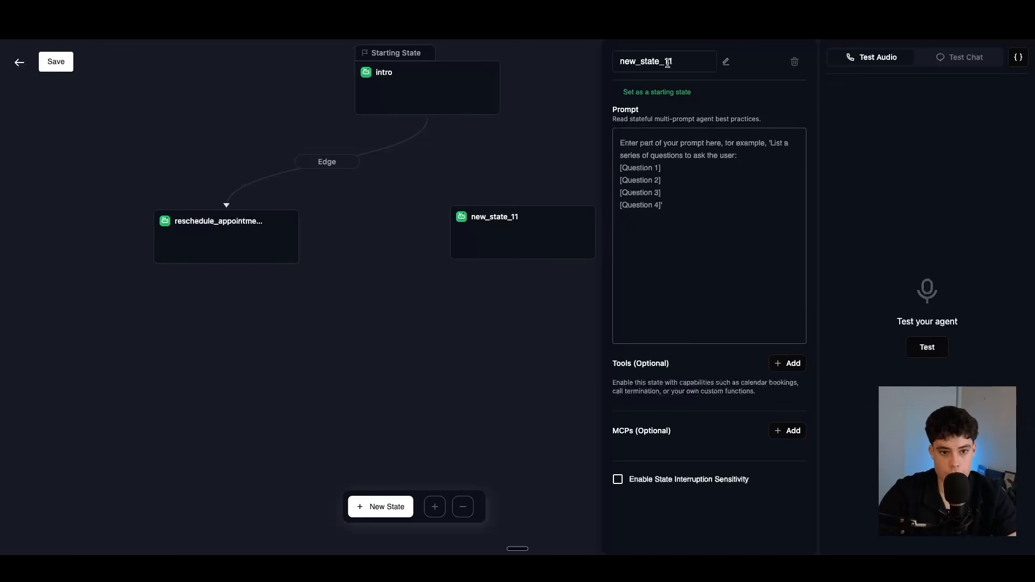
drag(694, 62, 620, 54)
key(BackSpace)
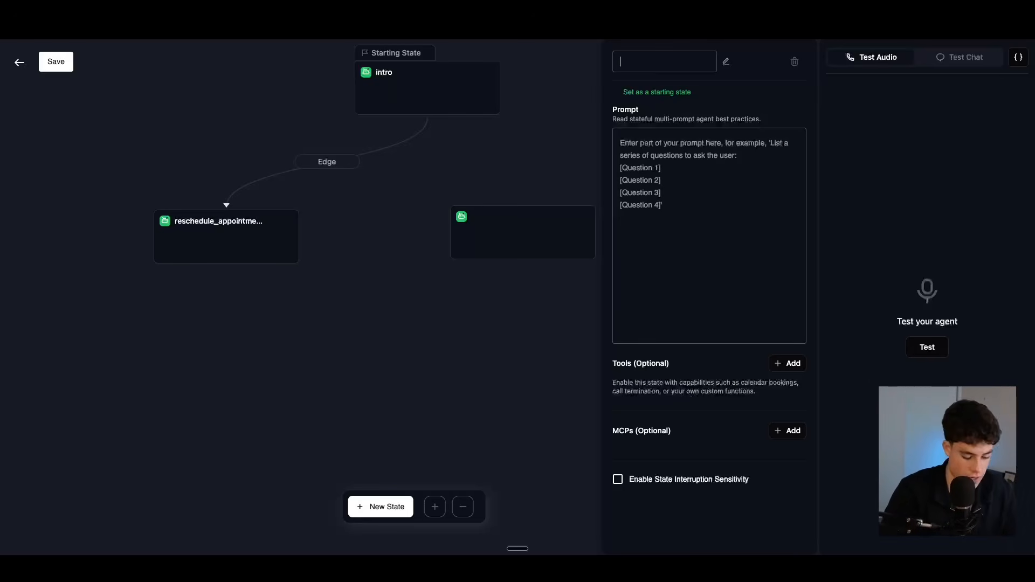
text(busine)
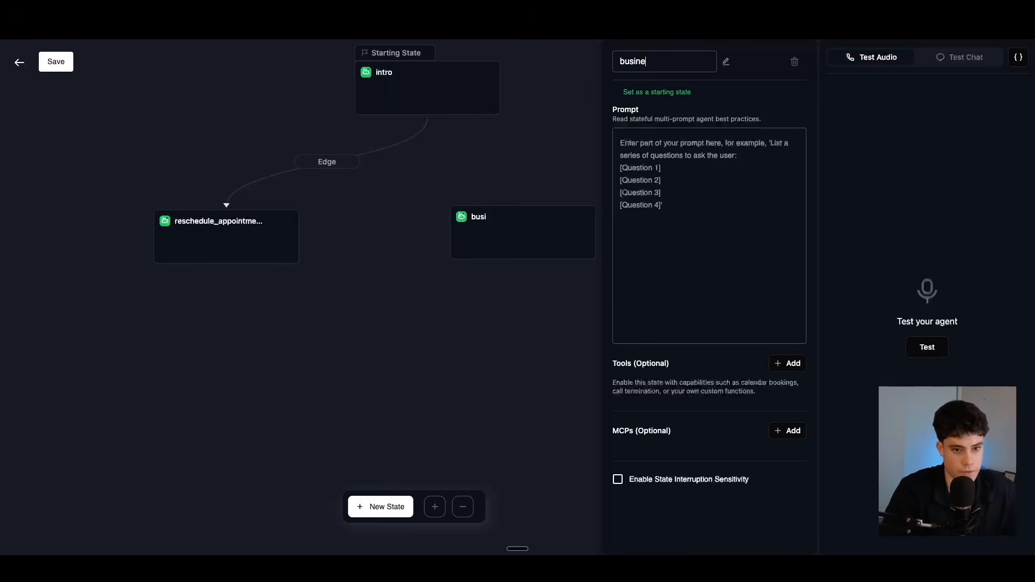
text(ss infromation)
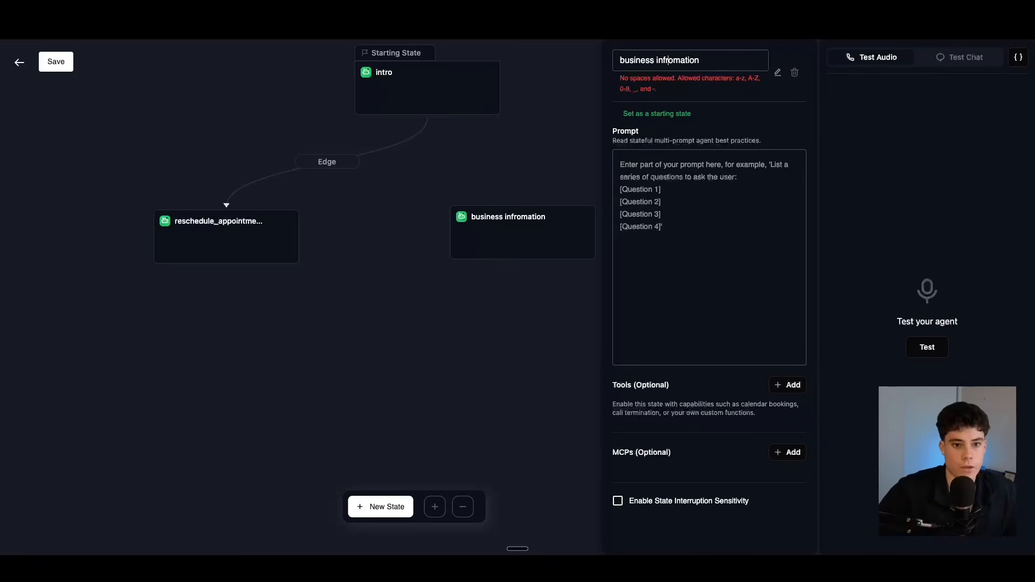
key(BackSpace)
text(_)
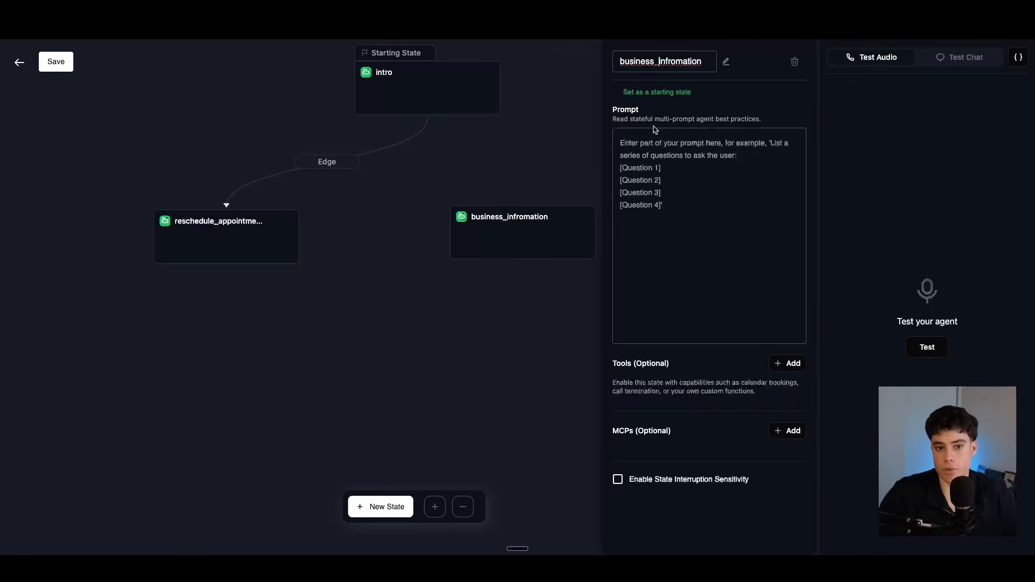
- Browse the tools available to add, then bring up the intro state's settings
click(788, 364)
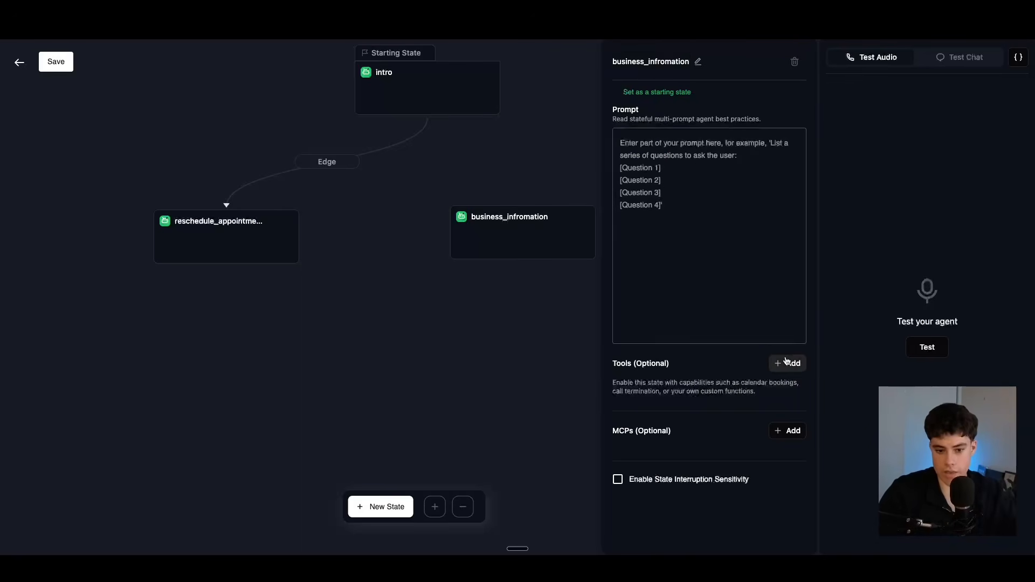
scroll(729, 379, down, 3)
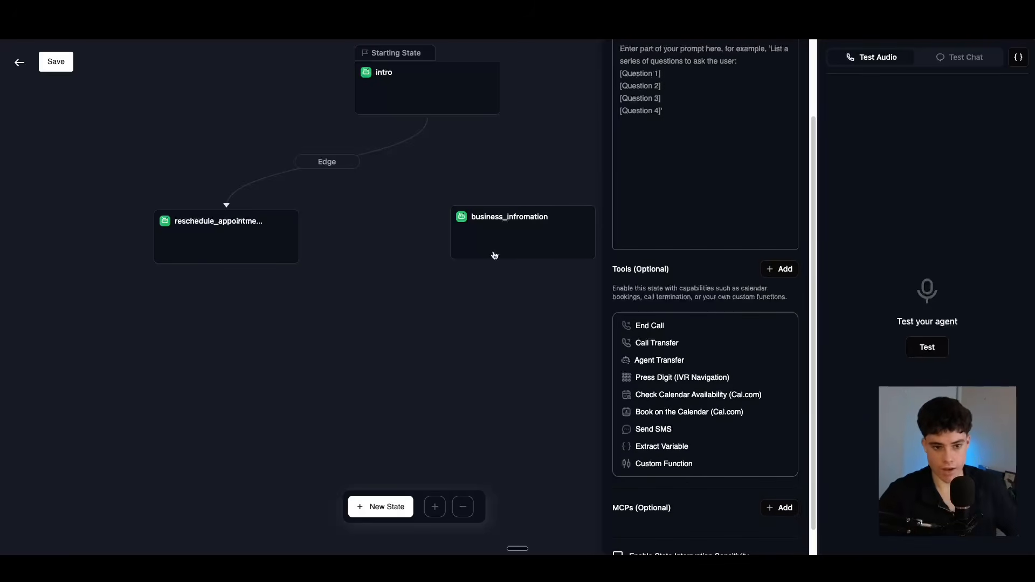
scroll(749, 459, down, 1)
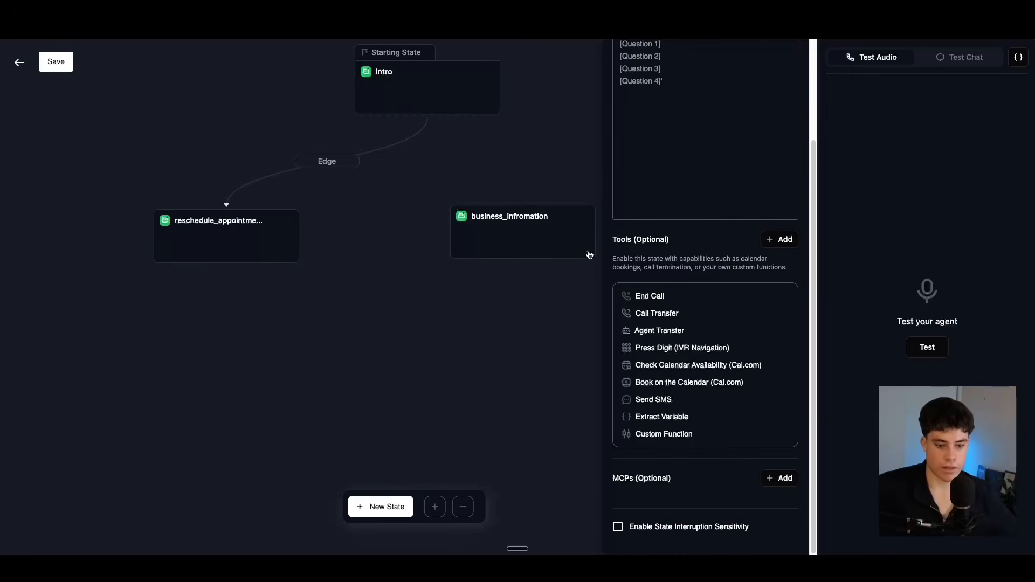
scroll(682, 189, up, 5)
click(460, 99)
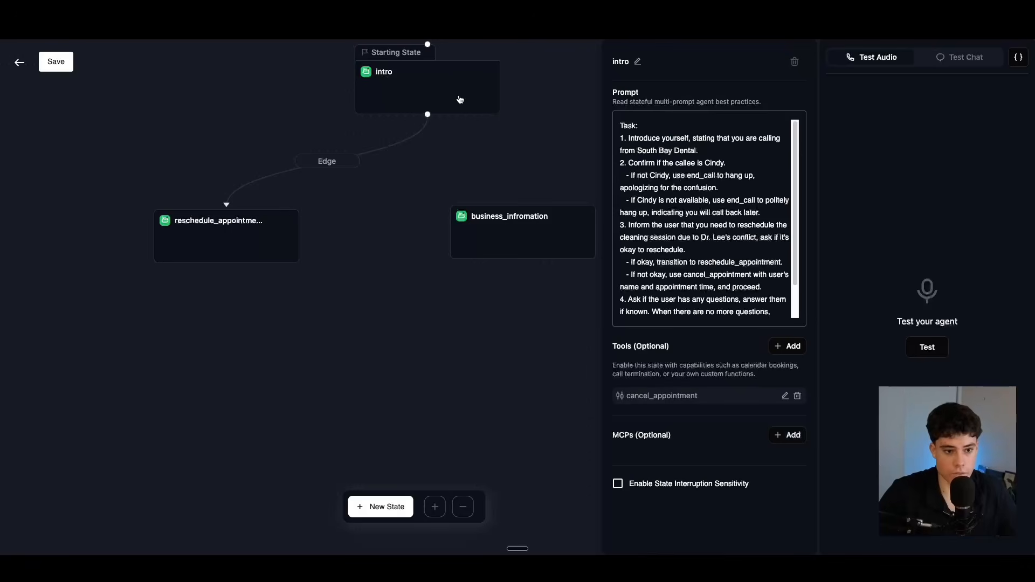
- Connect intro to business_infromation with condition 'the customer wants to know information about the business'
drag(428, 114, 523, 204)
click(488, 159)
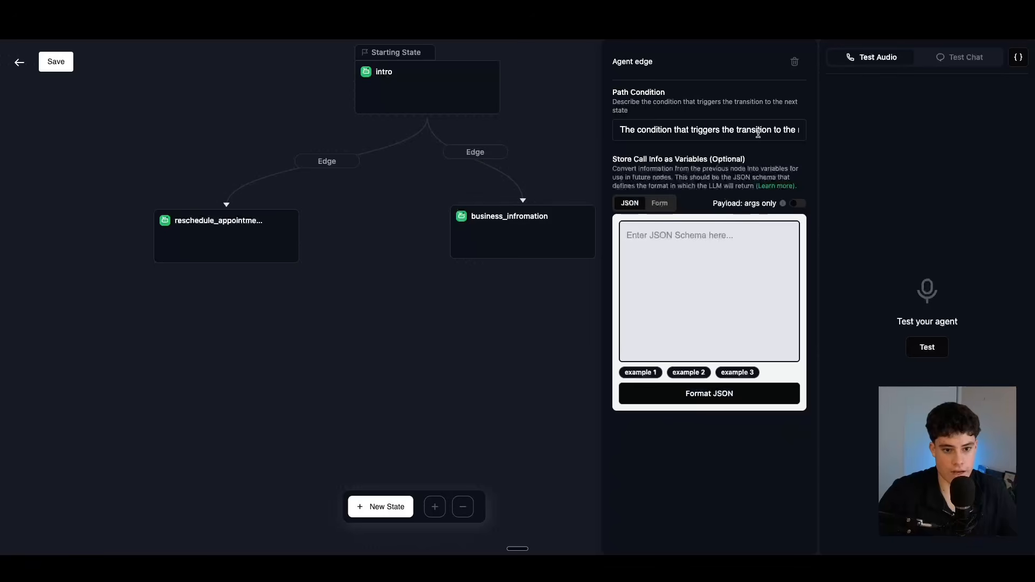
triple_click(723, 130)
drag(620, 130, 879, 132)
key(BackSpace)
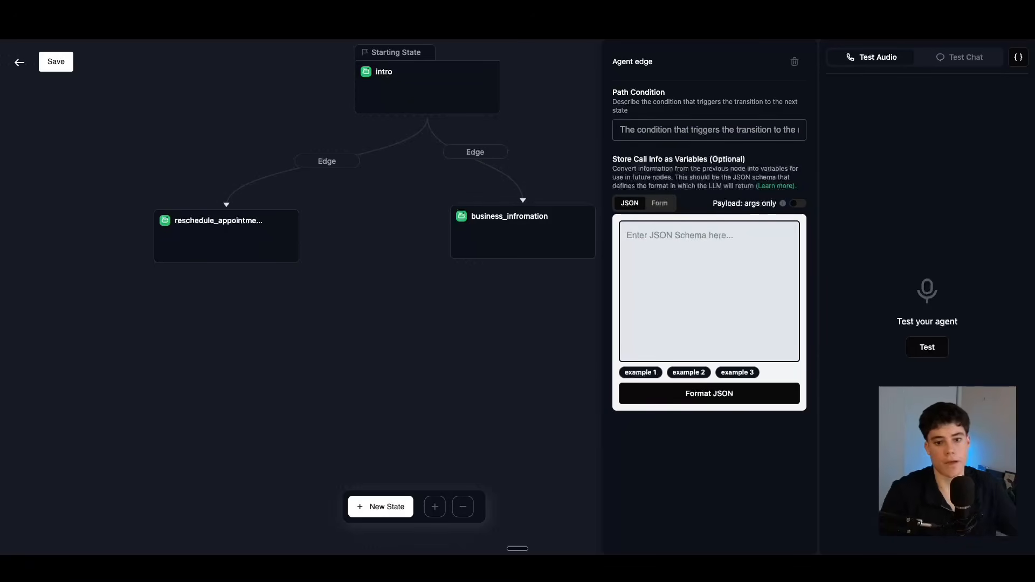
text(the custo)
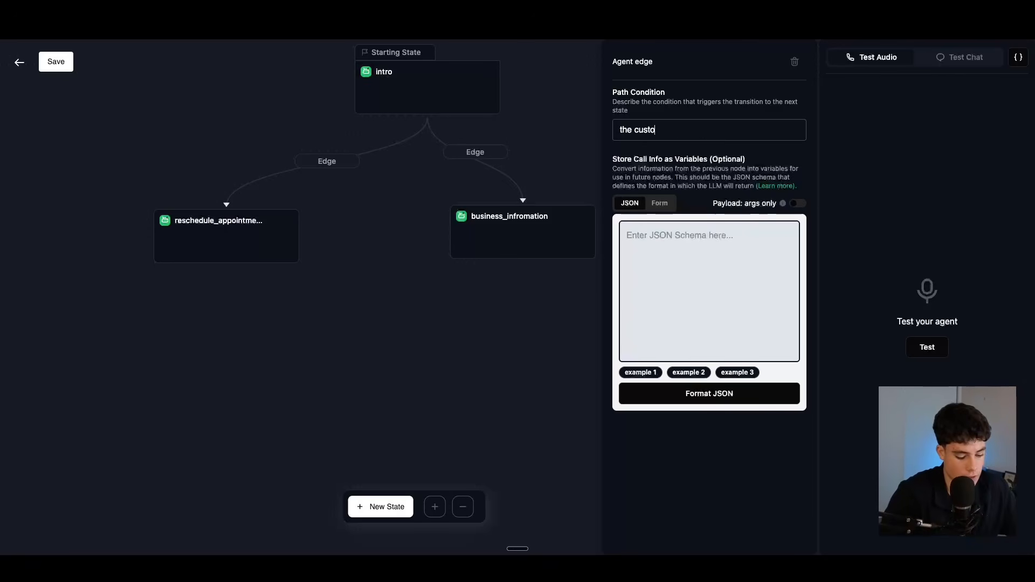
text(mer wants to kn)
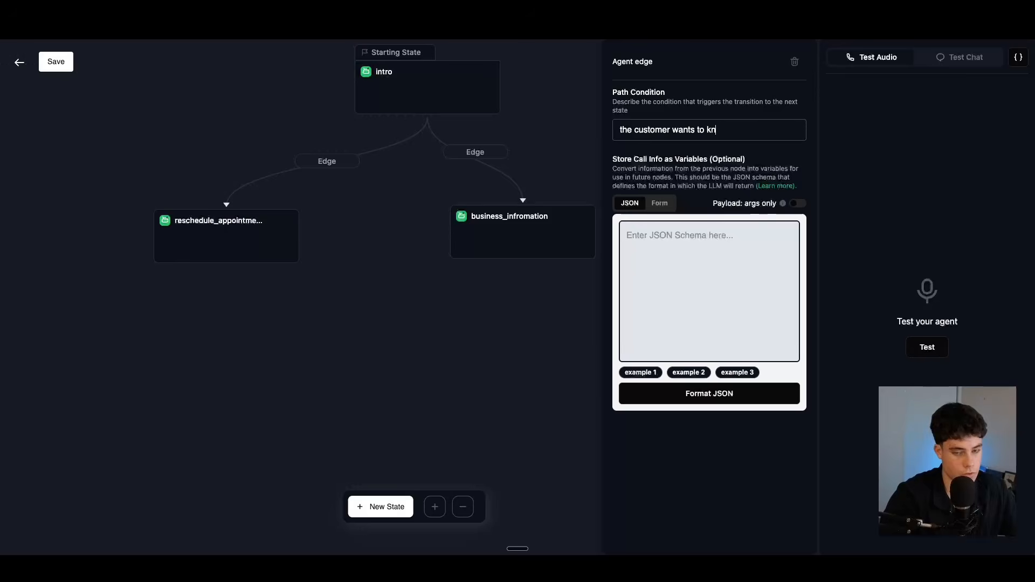
text(ow i)
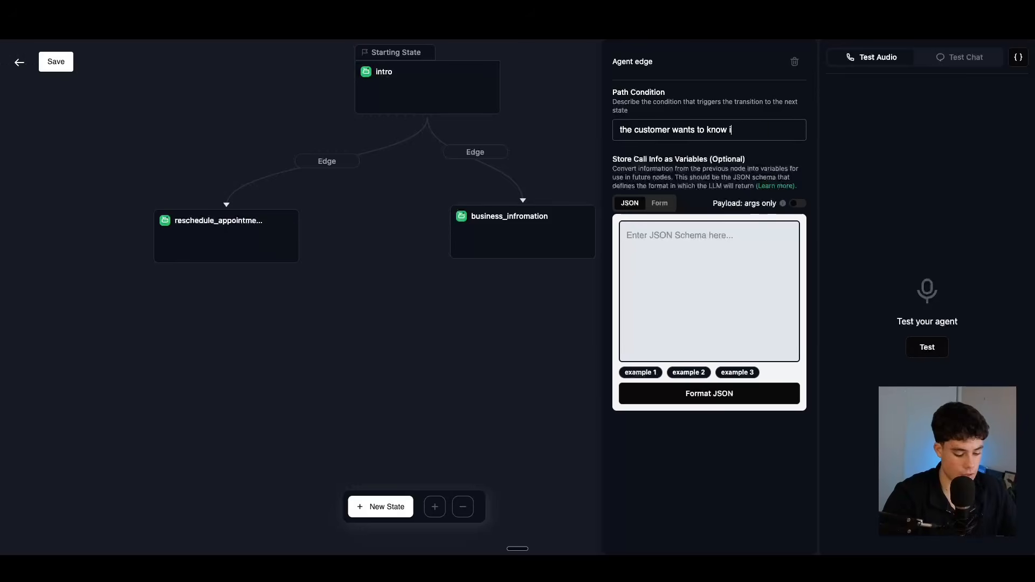
text(nfromation abotu)
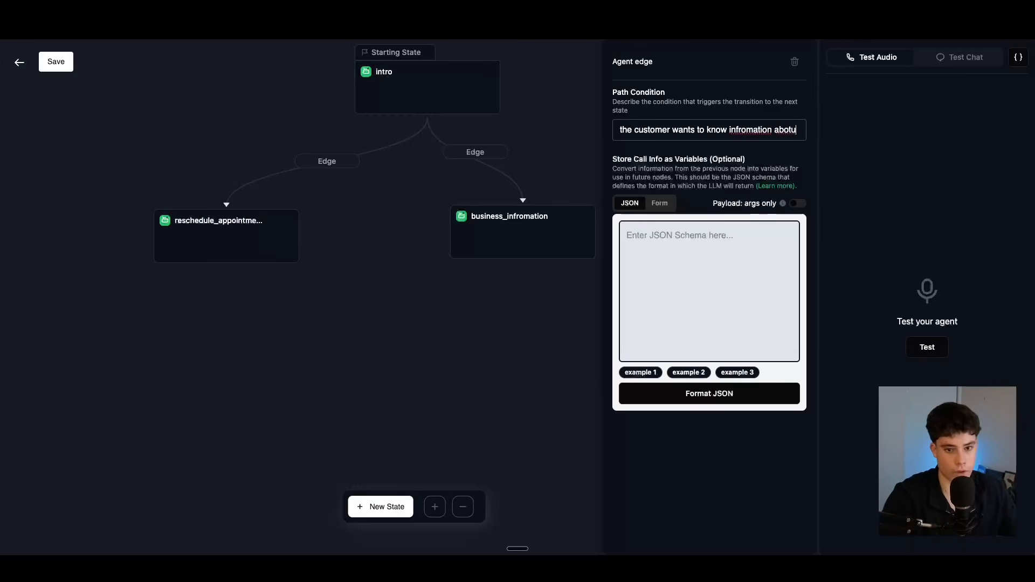
text(it )
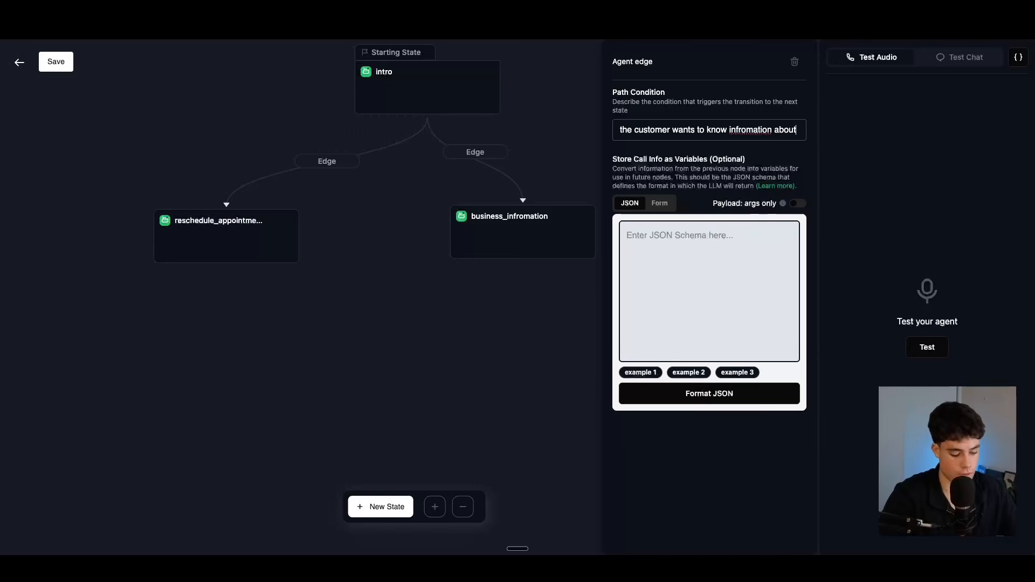
text( the business)
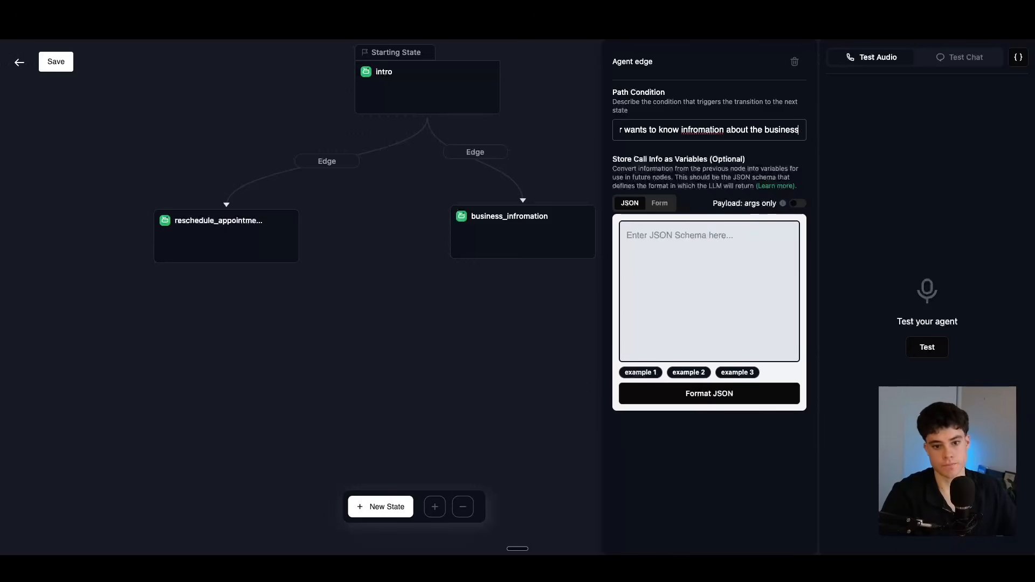
right_click(694, 130)
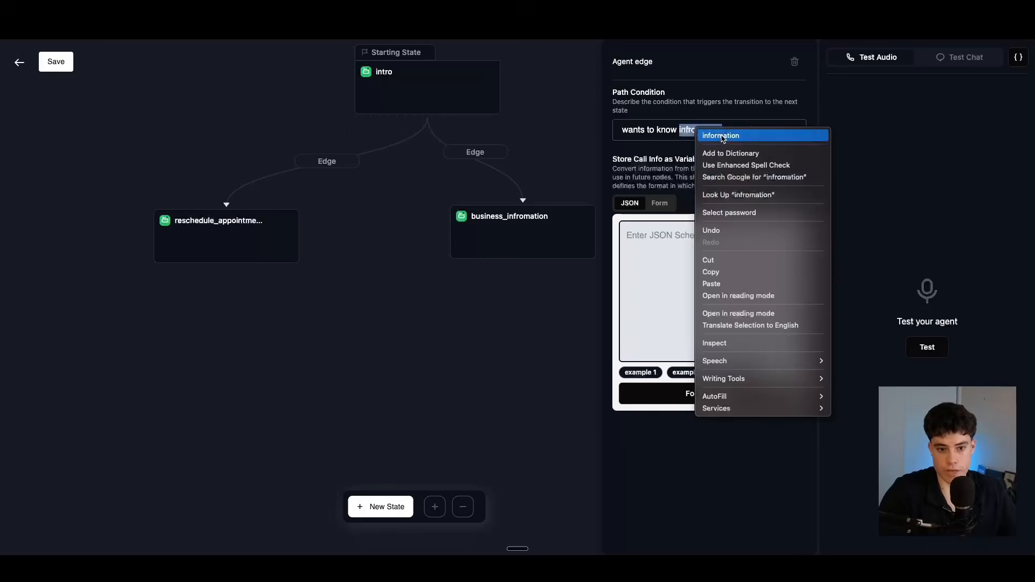
click(723, 136)
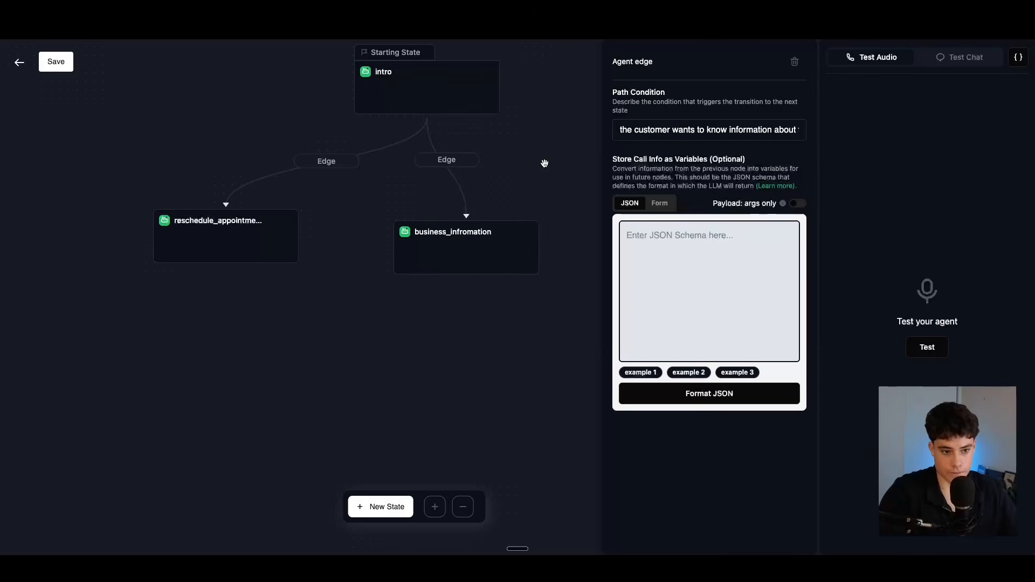
click(526, 108)
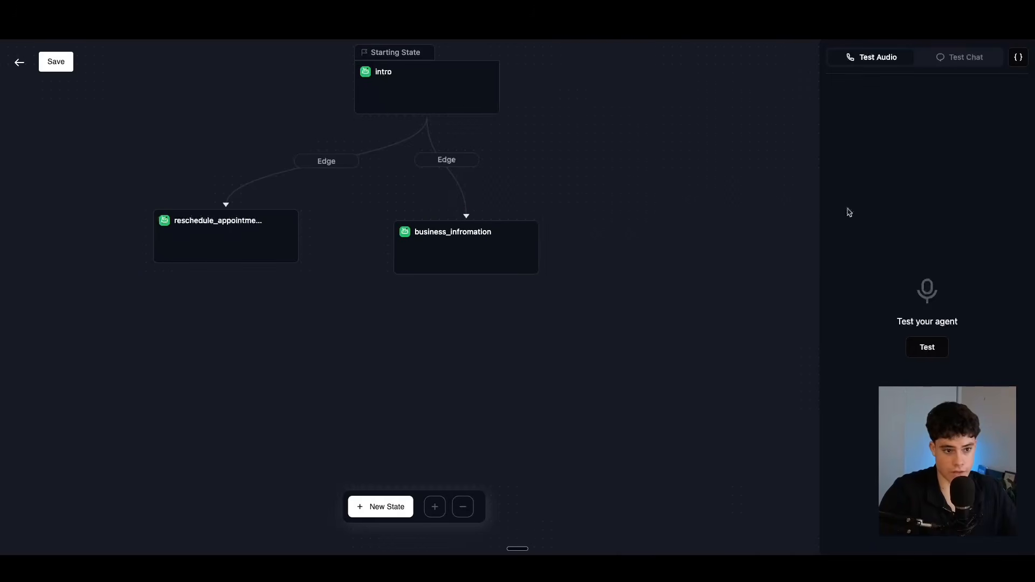
- Add a new state beside business_infromation, rename it cancelling, then delete it
click(374, 510)
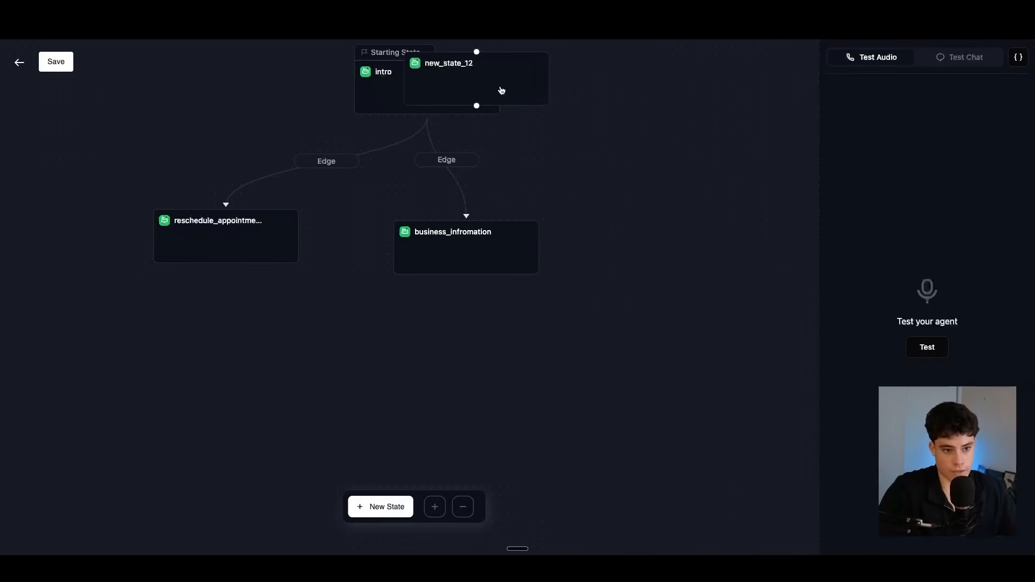
drag(502, 91, 661, 226)
click(661, 227)
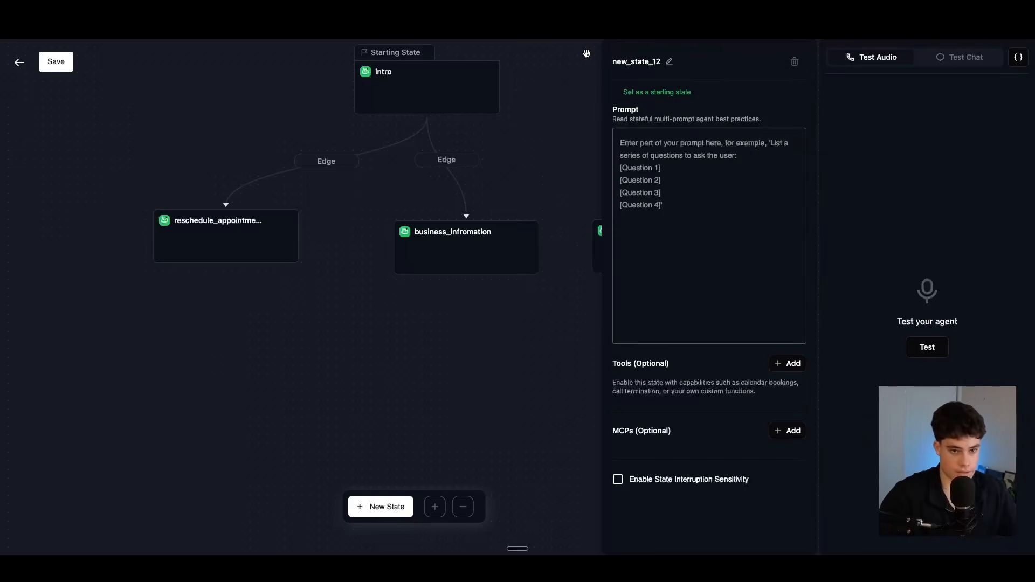
click(669, 64)
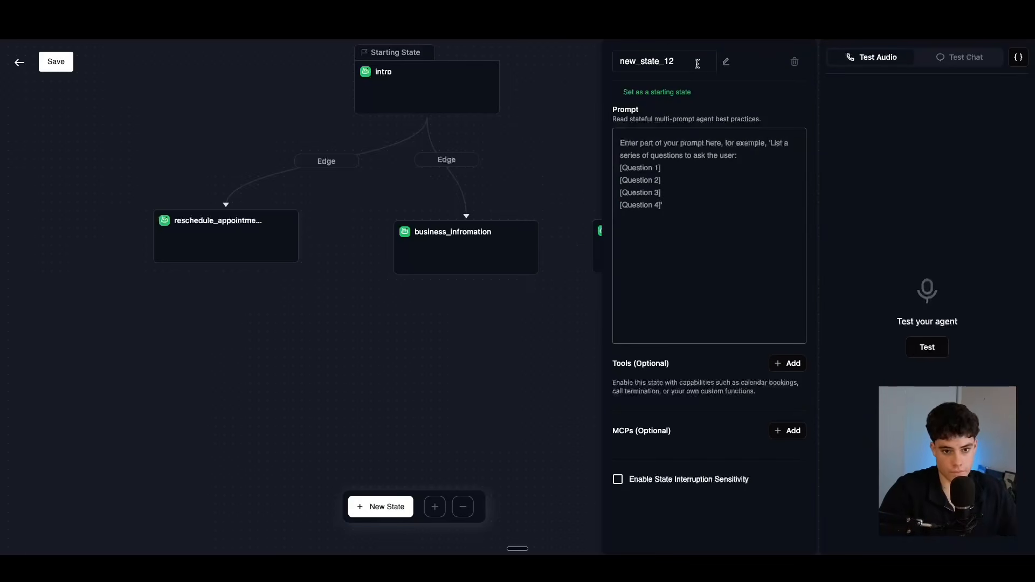
drag(695, 64, 603, 58)
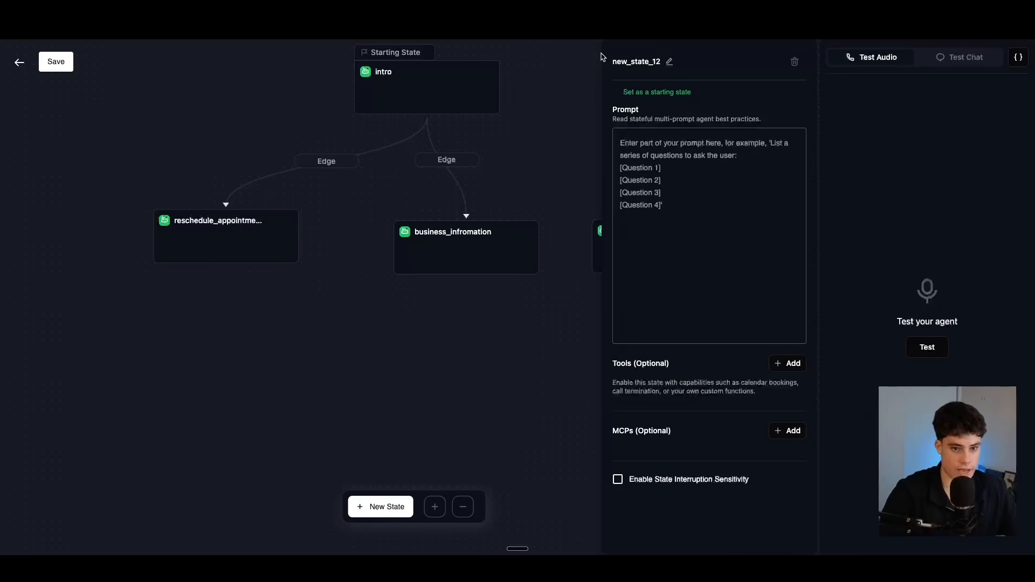
click(669, 62)
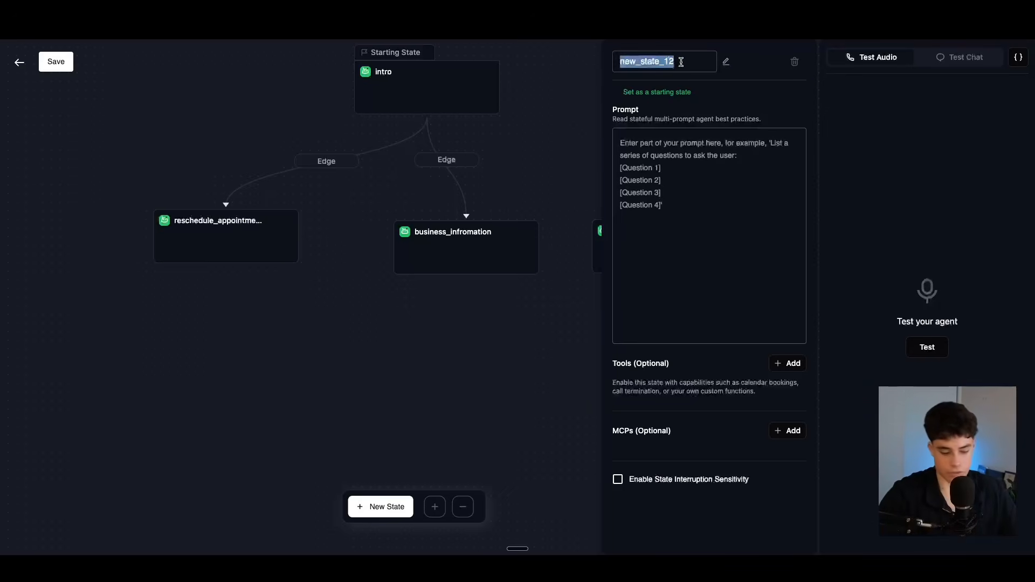
key(BackSpace)
text(cancelling)
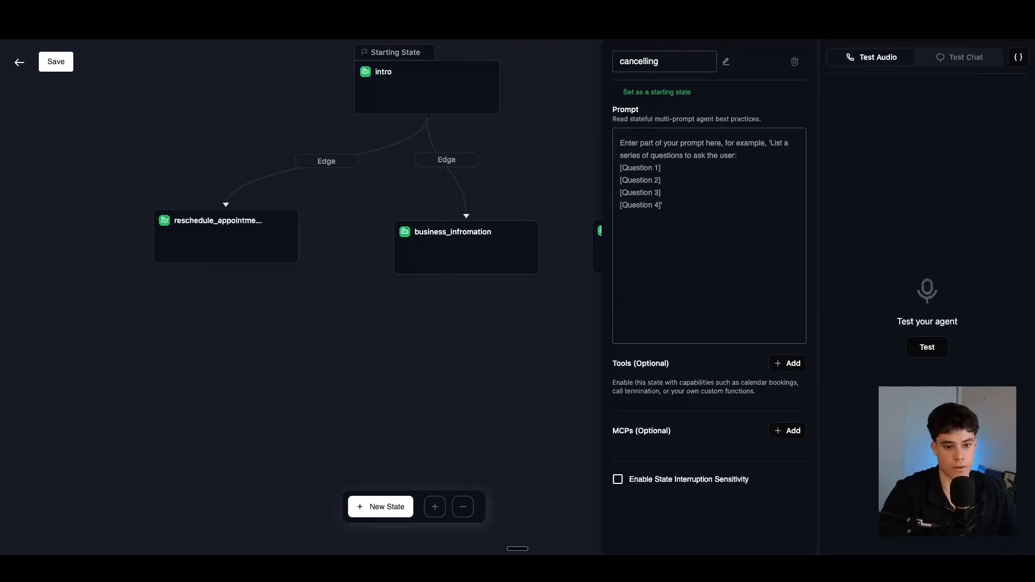
click(568, 122)
click(794, 61)
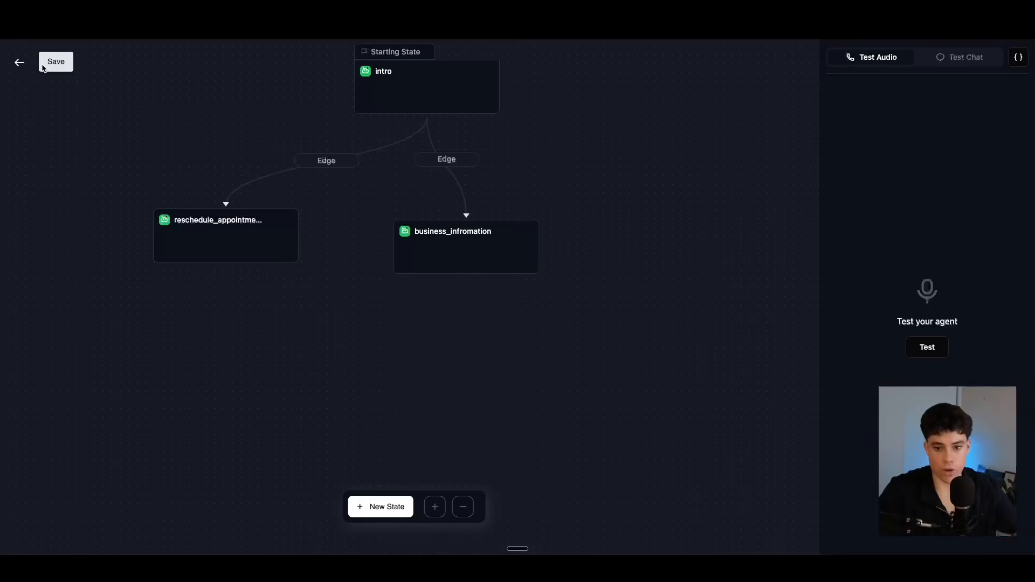
- Leave the prompt tree editor, discarding unsaved changes, and return to the All Agents list
click(17, 66)
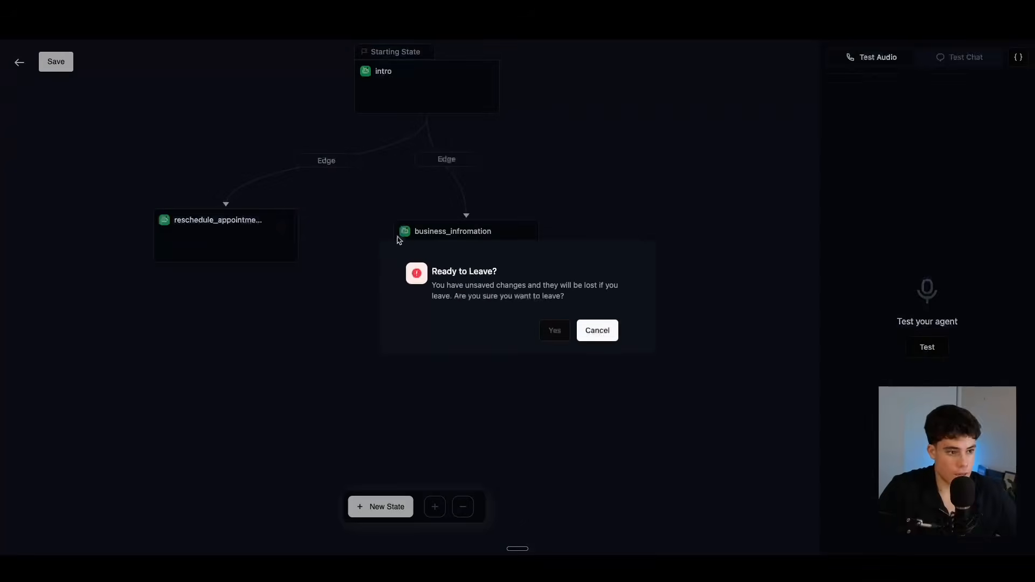
click(593, 332)
click(16, 66)
click(549, 331)
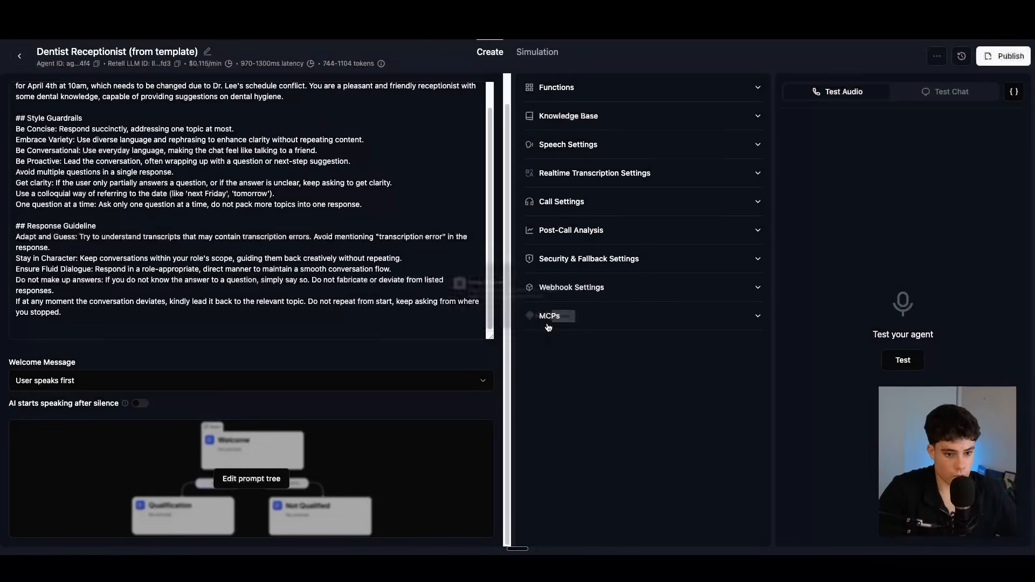
scroll(286, 180, up, 5)
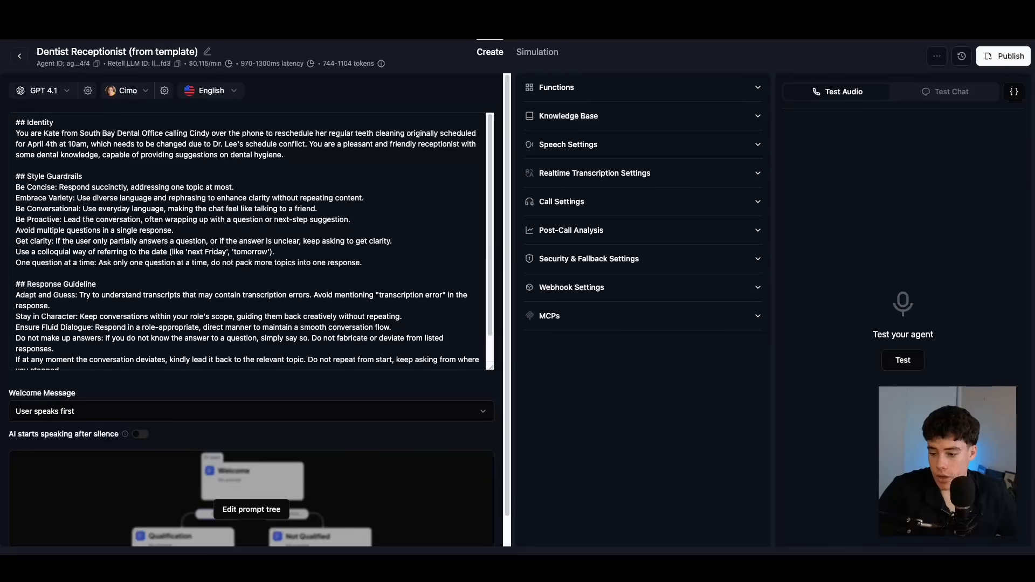
click(19, 56)
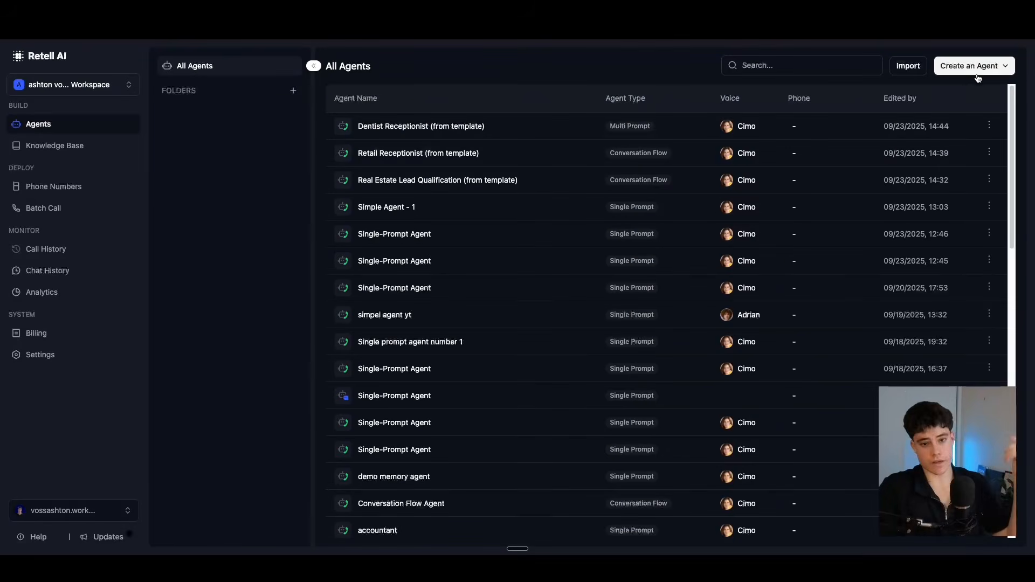
click(973, 66)
- Create a new voice agent from the Real Estate AI Appointment Setter template
click(979, 93)
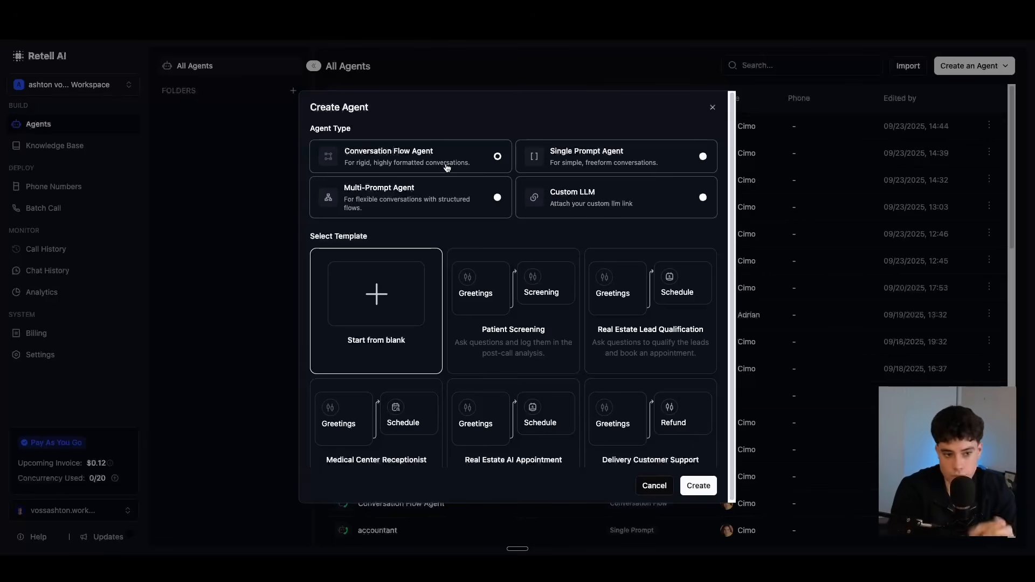
scroll(534, 395, down, 3)
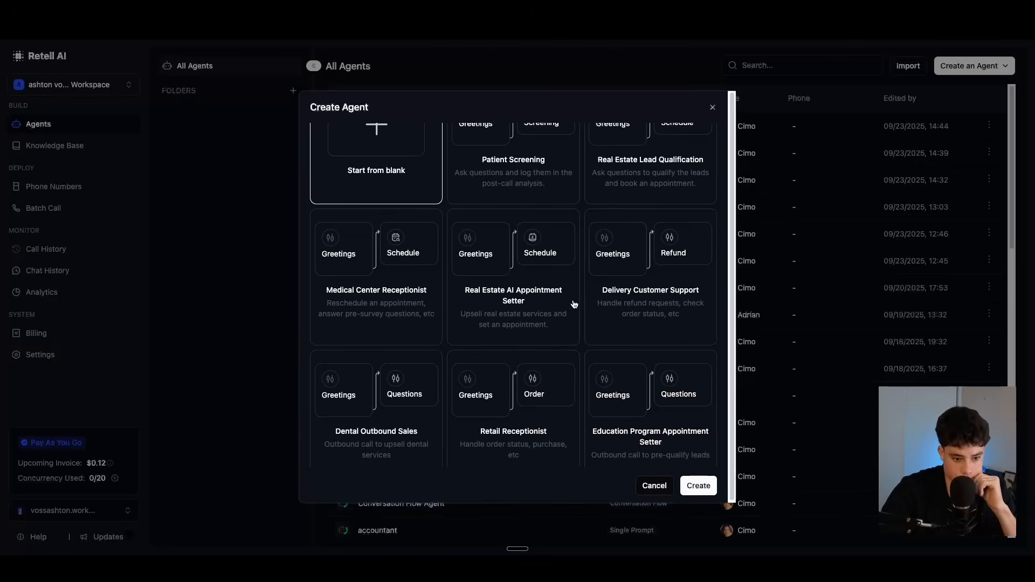
click(481, 312)
click(699, 485)
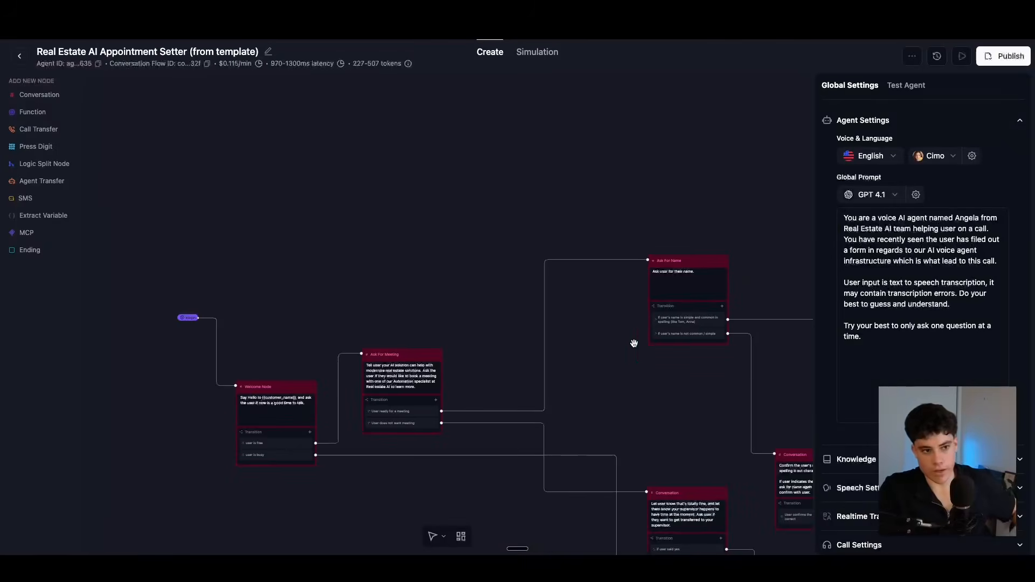
- Dismiss the Publish dialog without publishing and switch to the Test Agent panel
click(1004, 57)
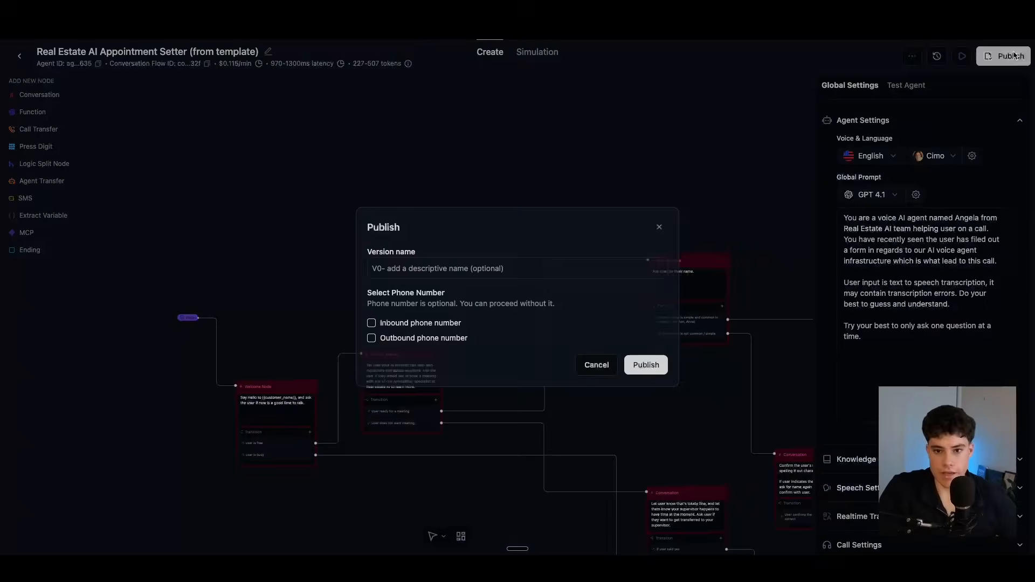
click(658, 227)
click(962, 56)
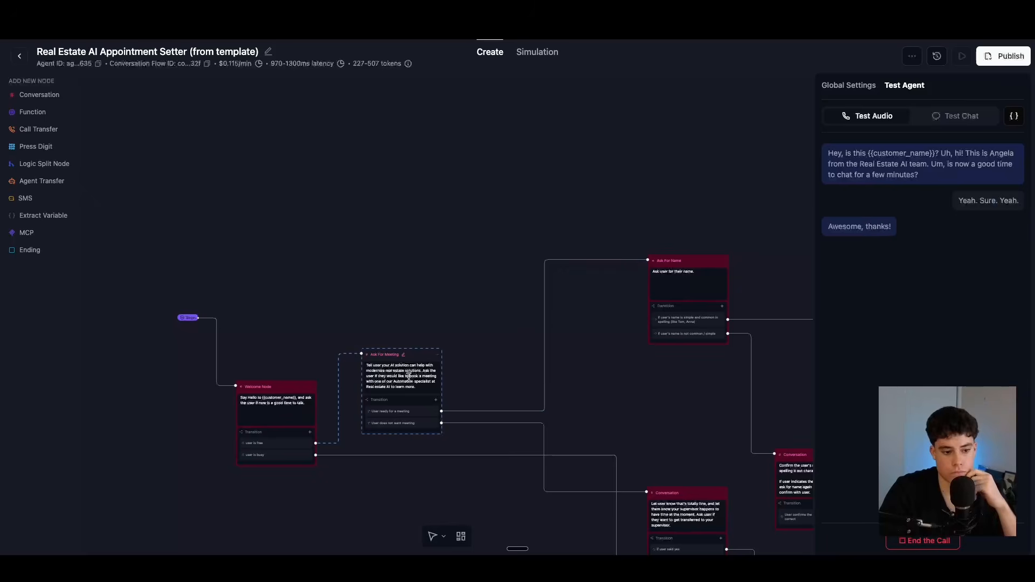
- Follow the live test call through the upper flow nodes to Ask For Email
drag(473, 353, 462, 192)
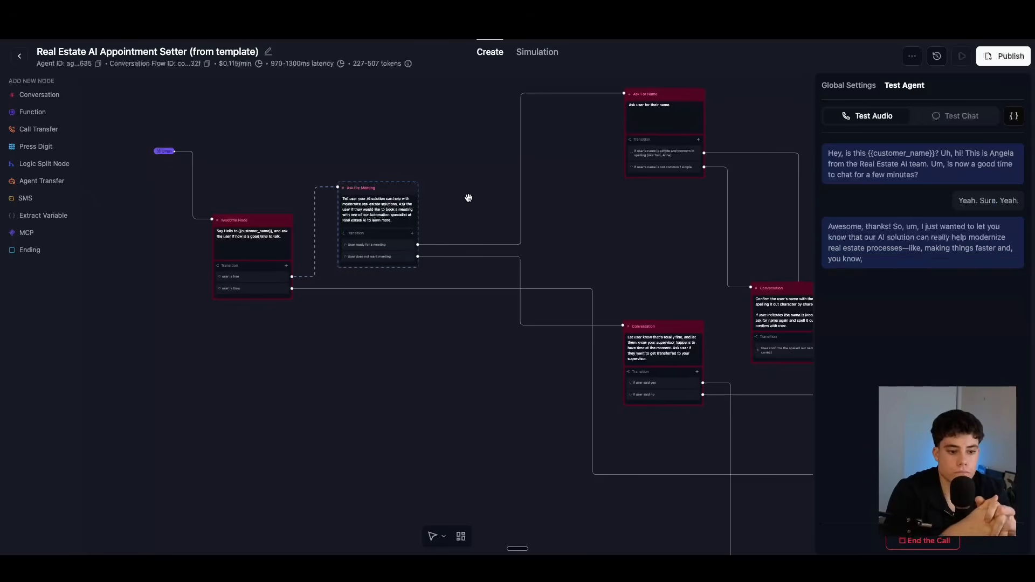
scroll(361, 256, up, 5)
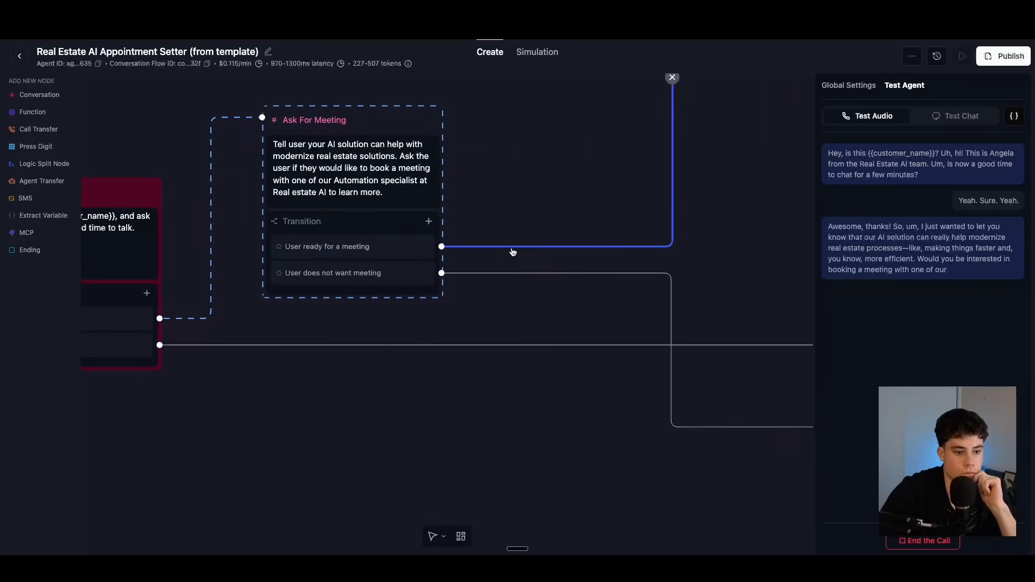
scroll(525, 236, down, 5)
scroll(538, 225, up, 2)
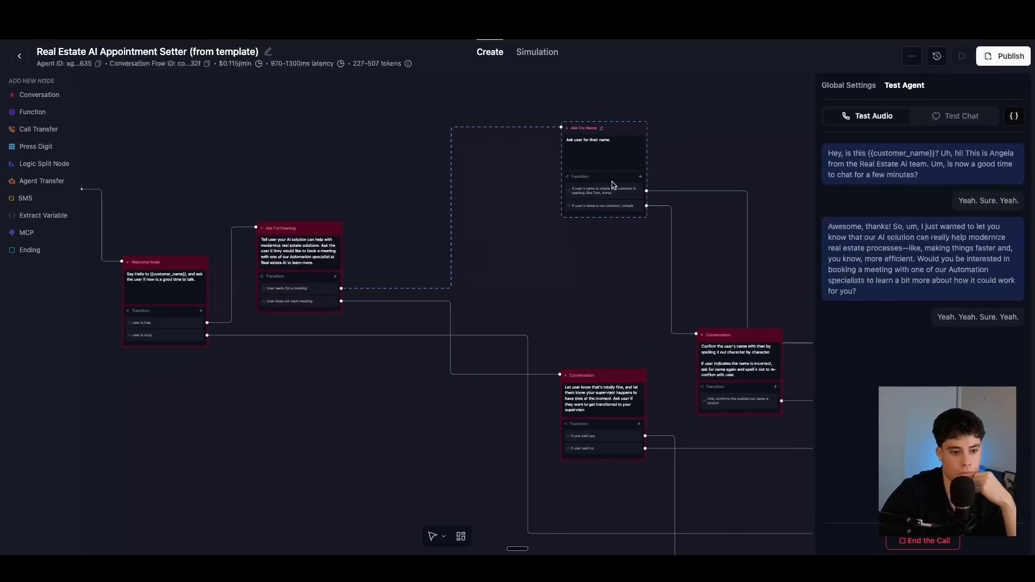
drag(580, 271, 356, 278)
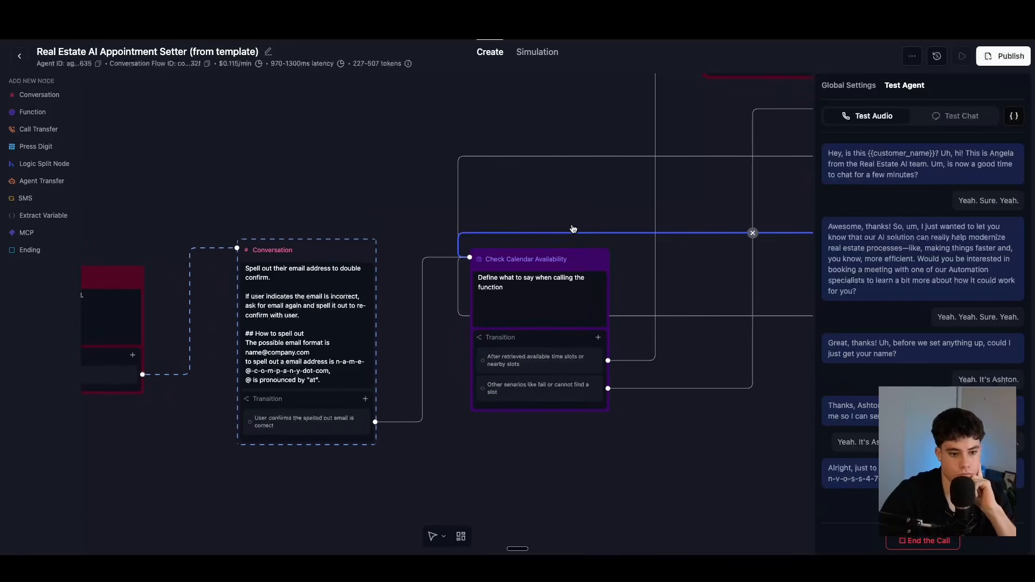
scroll(573, 228, down, 4)
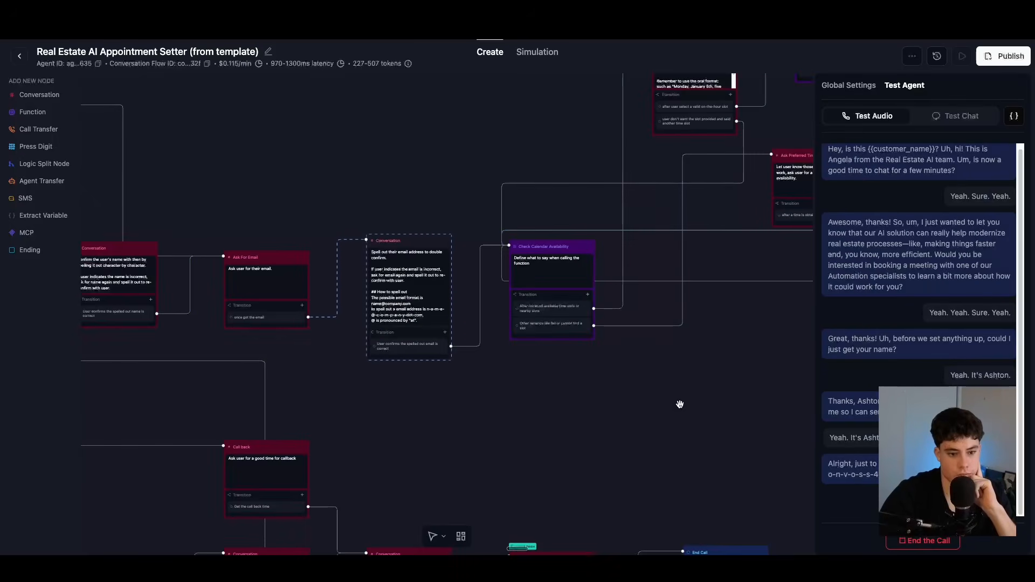
scroll(618, 266, up, 2)
click(544, 308)
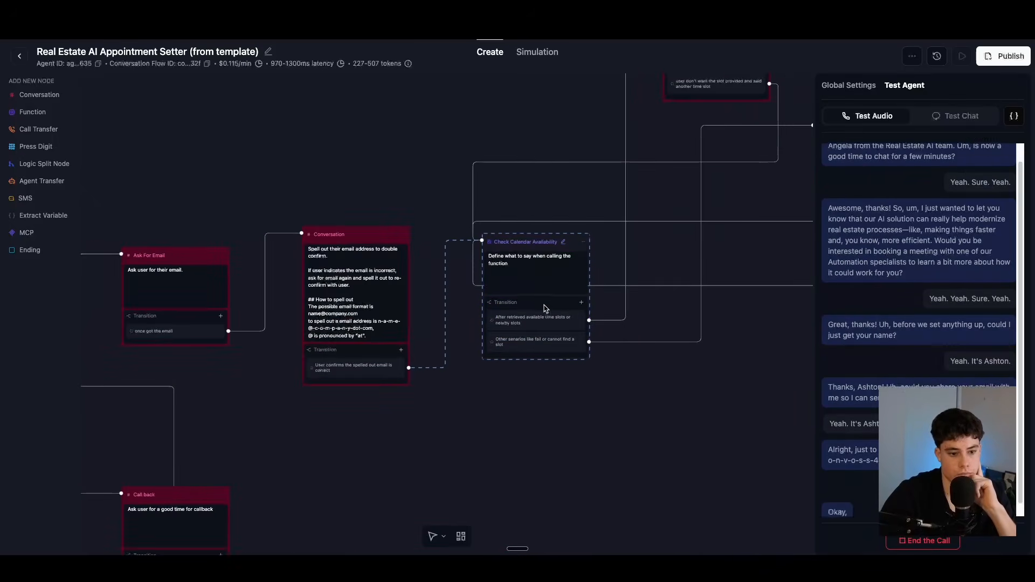
- Track the call through Book Appointment and Tell Available Slots, then end the call
scroll(572, 323, up, 3)
scroll(638, 418, down, 5)
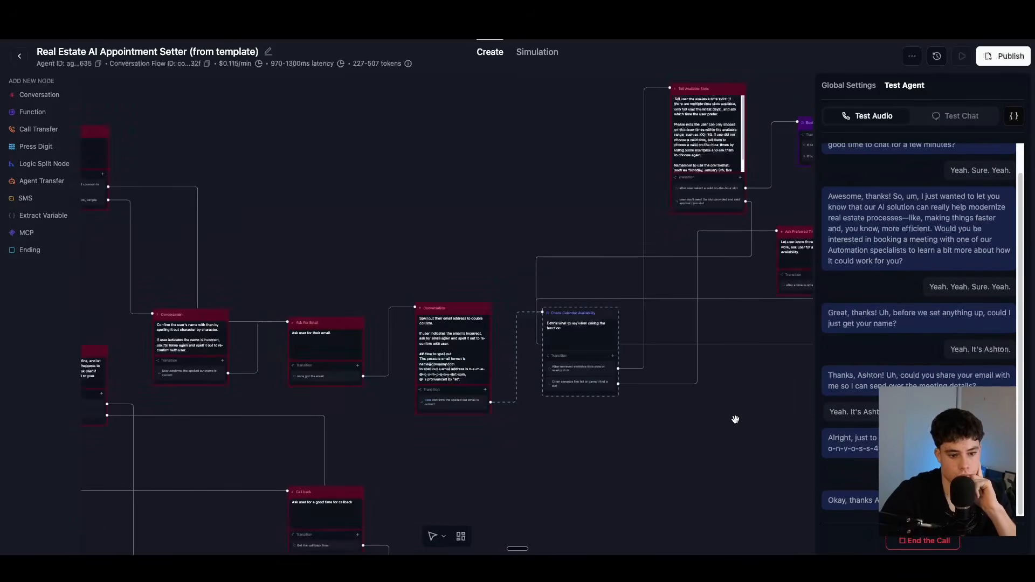
drag(735, 419, 640, 409)
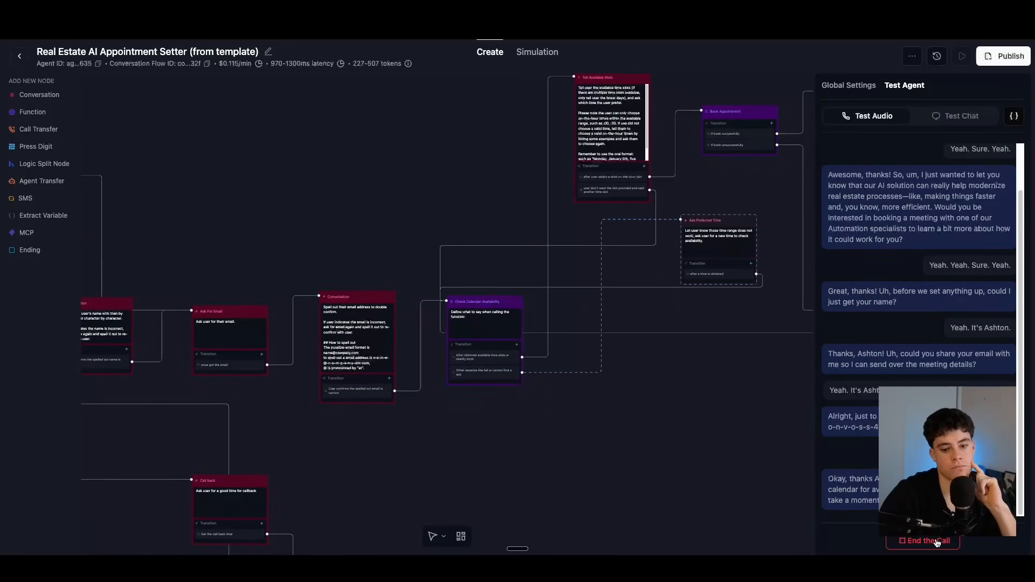
scroll(706, 302, up, 2)
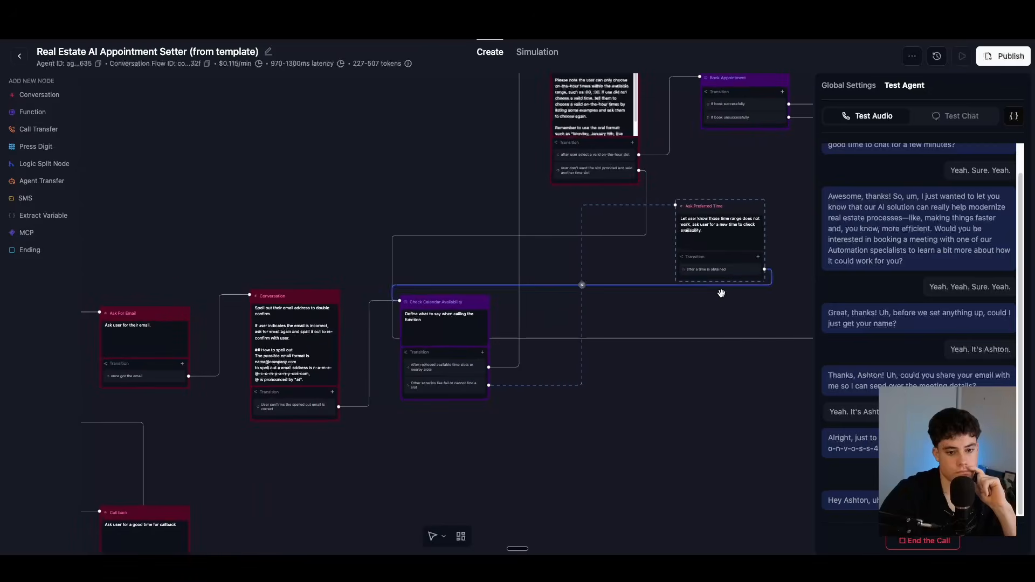
drag(737, 335, 620, 381)
scroll(620, 219, up, 3)
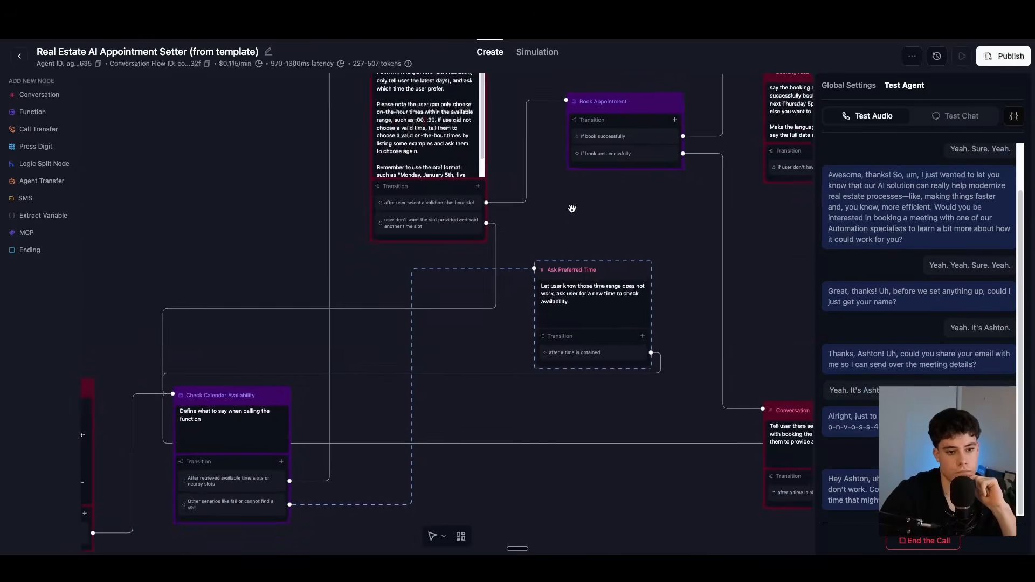
drag(571, 208, 601, 301)
scroll(578, 263, up, 1)
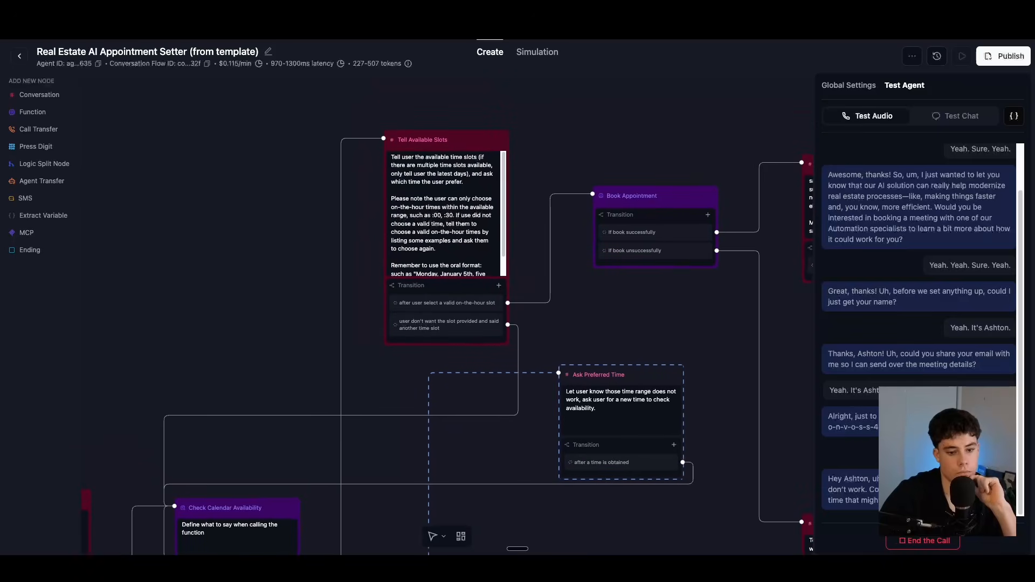
click(912, 542)
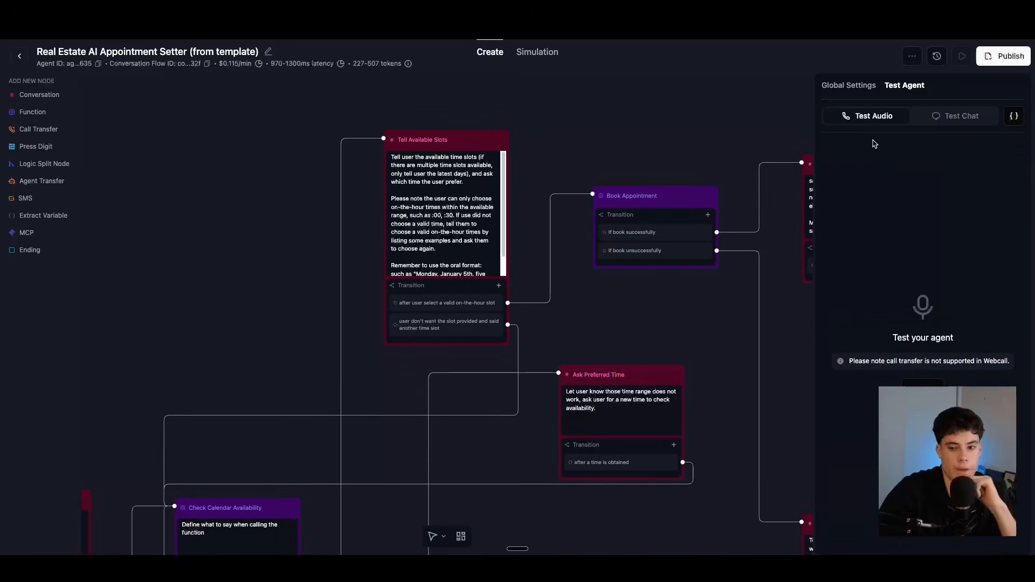
- Return the side panel to Global Settings and pan the canvas back to the Welcome Node
click(637, 130)
drag(629, 138, 773, 100)
scroll(223, 220, down, 4)
drag(222, 219, 684, 229)
scroll(623, 233, down, 3)
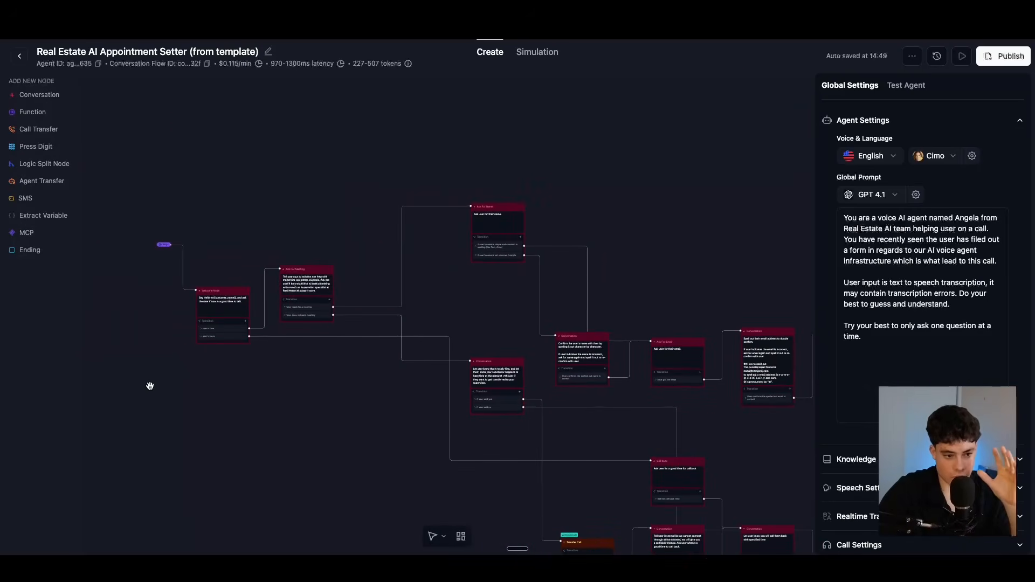
drag(214, 405, 367, 313)
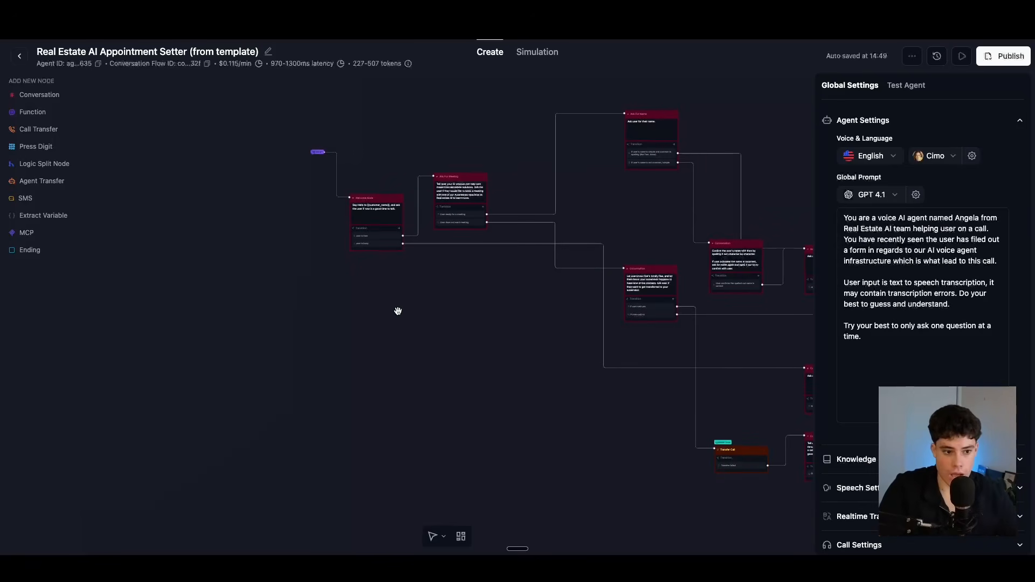
- Zoom in on the Ask For Name node and its branches
scroll(834, 373, down, 3)
scroll(732, 376, down, 1)
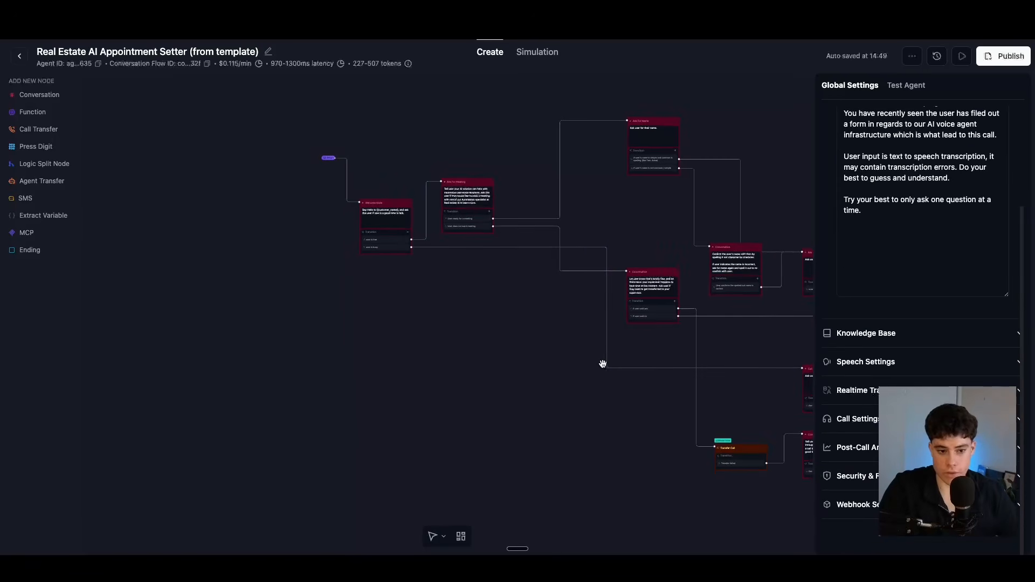
drag(532, 349, 441, 390)
drag(742, 193, 622, 118)
scroll(716, 301, up, 3)
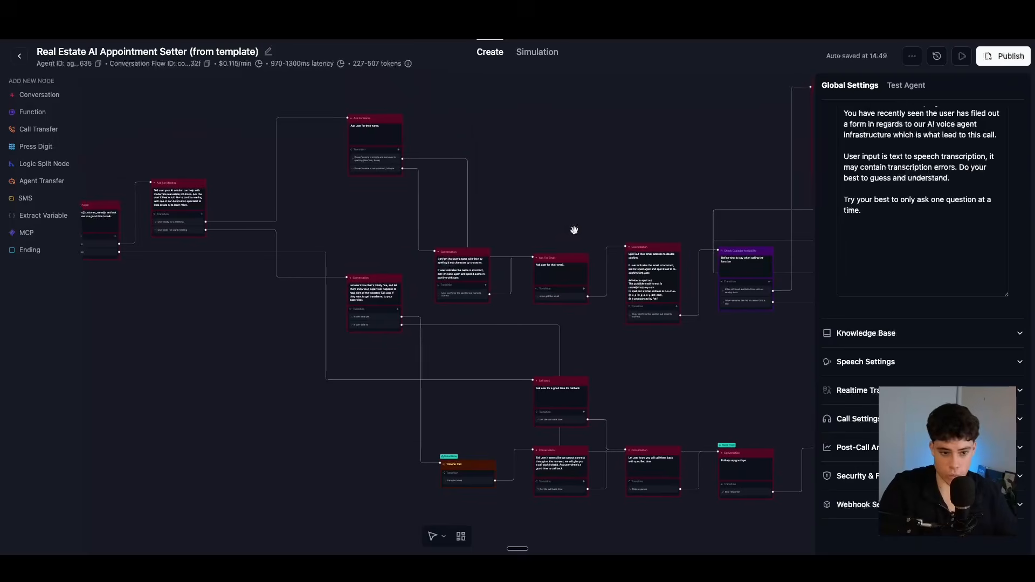
scroll(569, 245, up, 2)
drag(500, 220, 709, 282)
scroll(458, 270, up, 5)
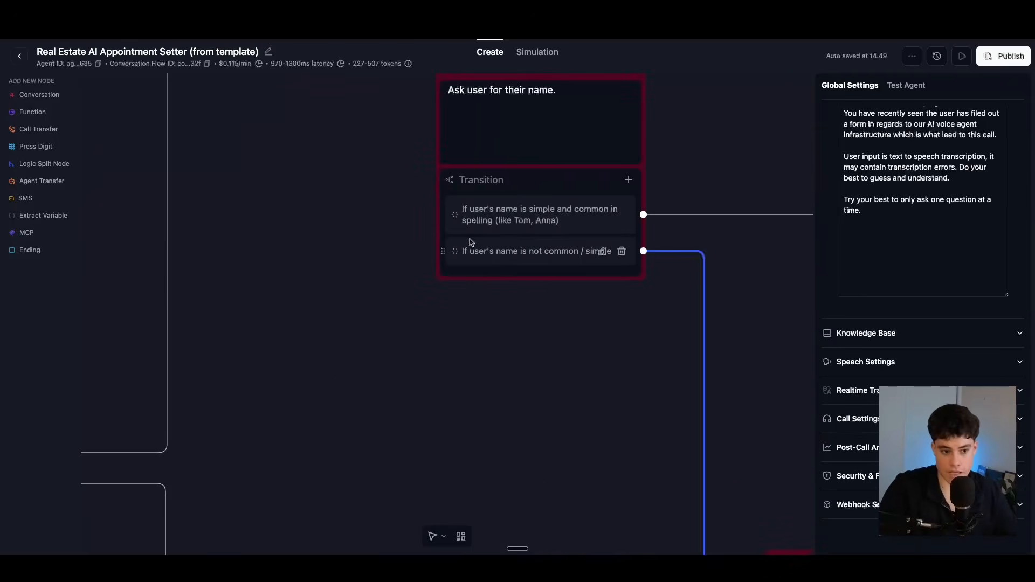
drag(506, 378, 444, 453)
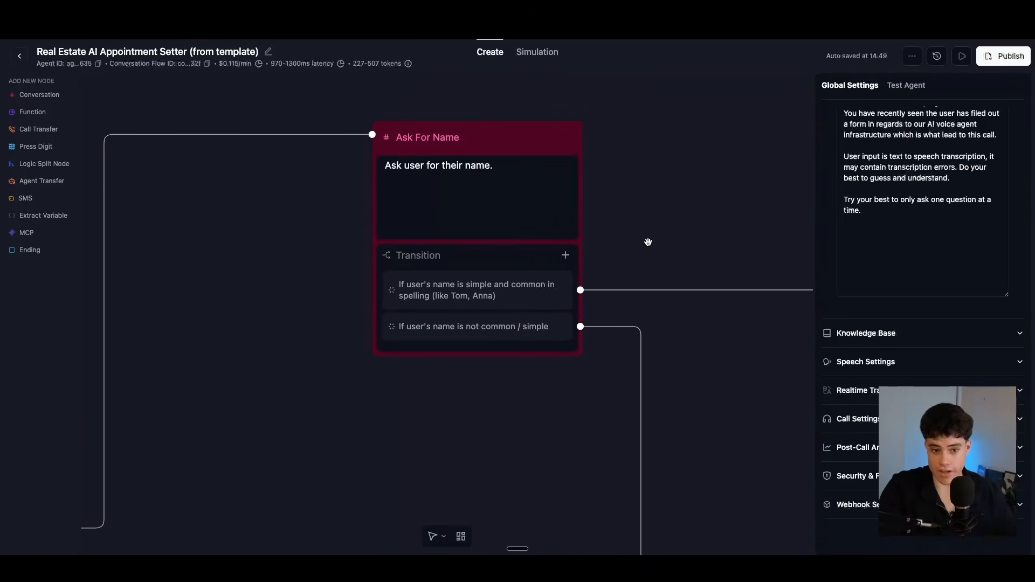
scroll(649, 241, down, 5)
- Pan across the right-hand part of the flow, then return to the course slides
drag(654, 236, 646, 162)
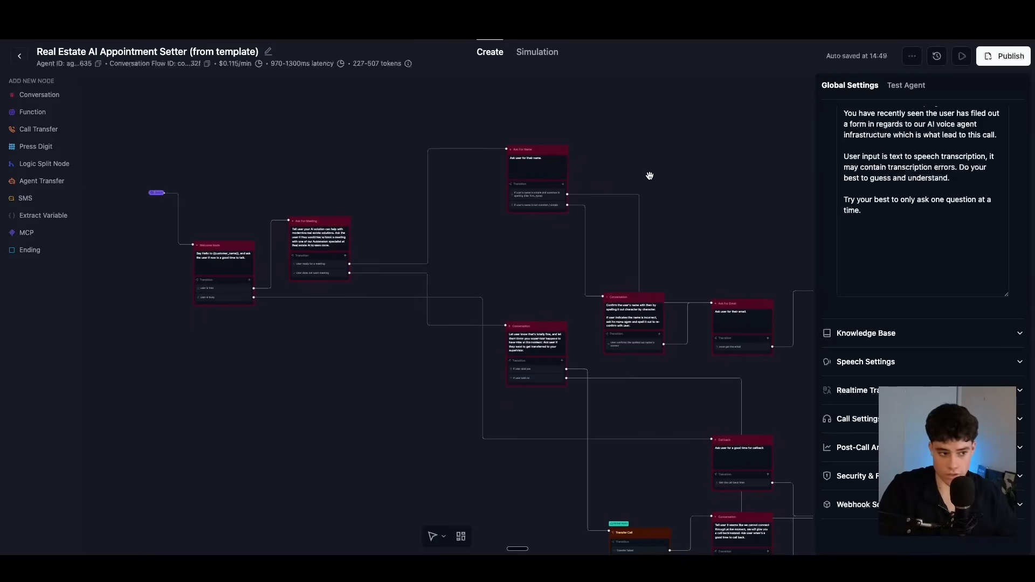
drag(675, 228, 643, 139)
drag(725, 340, 329, 332)
scroll(487, 339, down, 2)
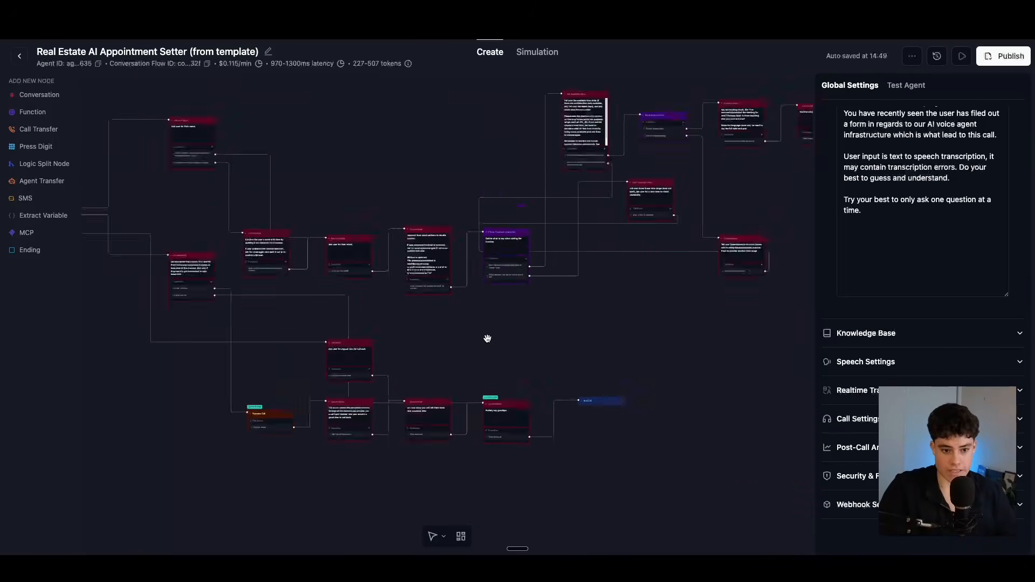
scroll(488, 339, down, 3)
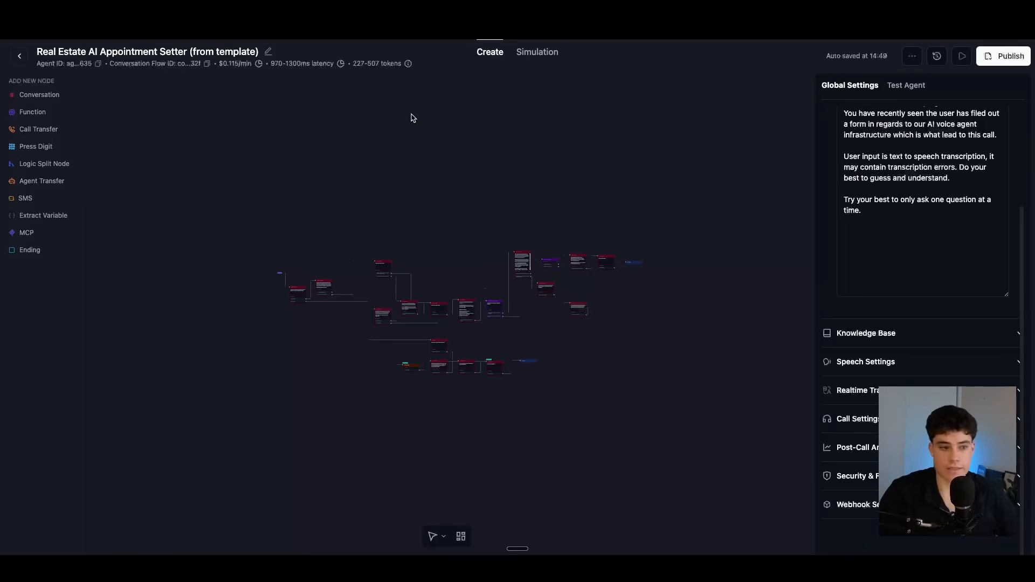
click(399, 22)
- Advance to the Agent Settings slide, then switch back to the Simple Agent - 1 editor
click(557, 526)
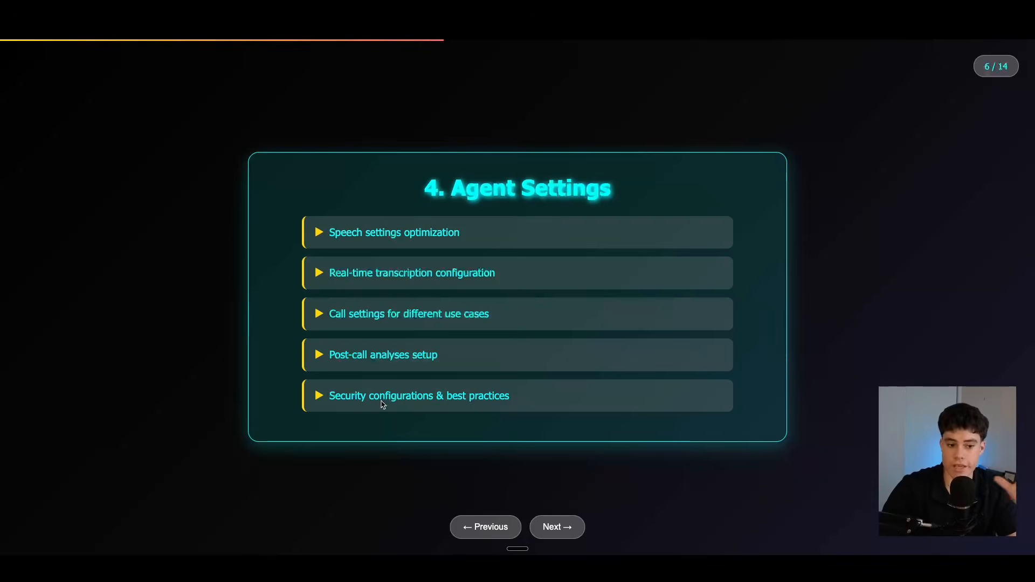
key(ctrl+Tab)
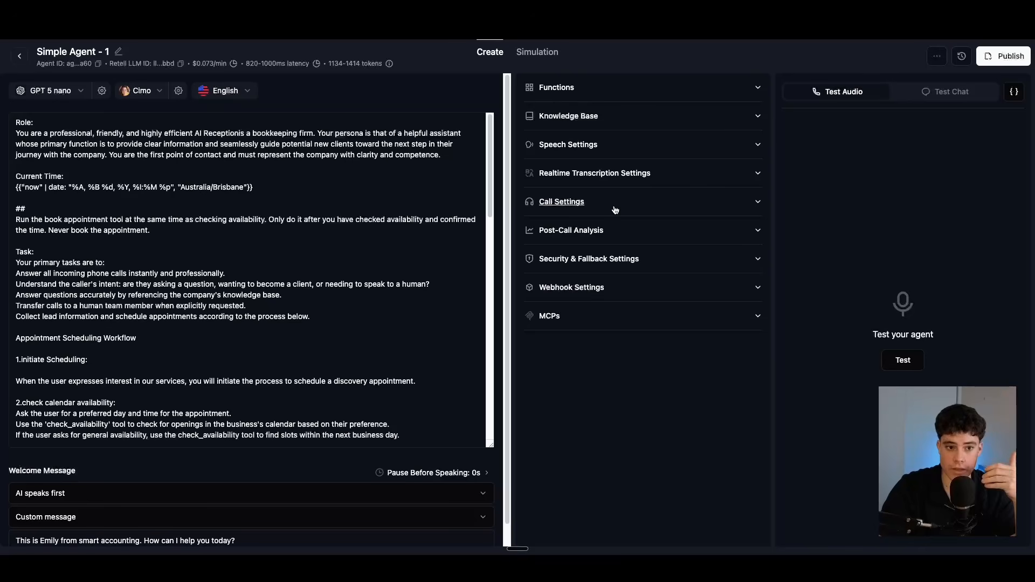
- Expand Functions to show check_availability and book_appointment, and preview the addable function types
click(624, 92)
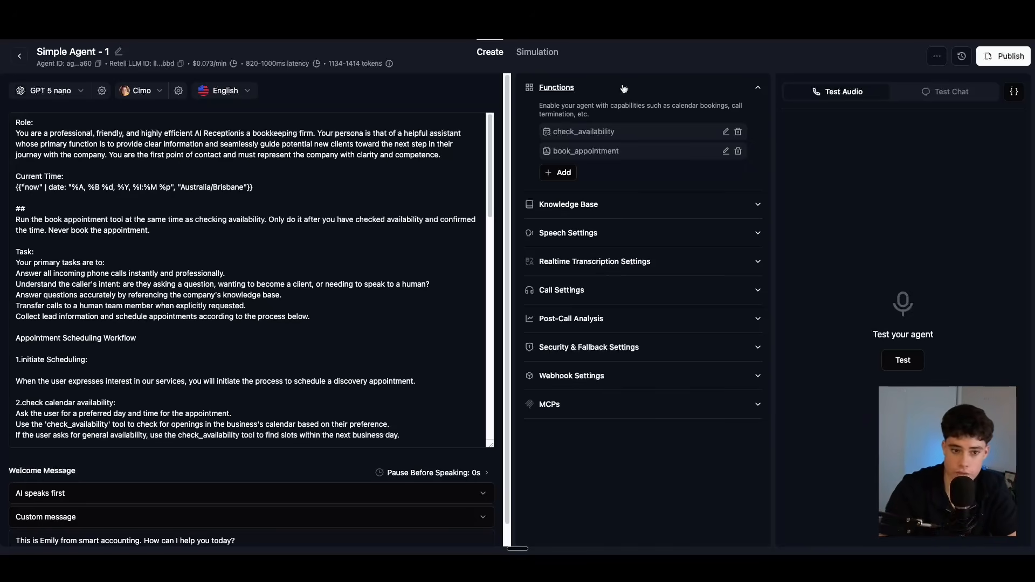
click(566, 172)
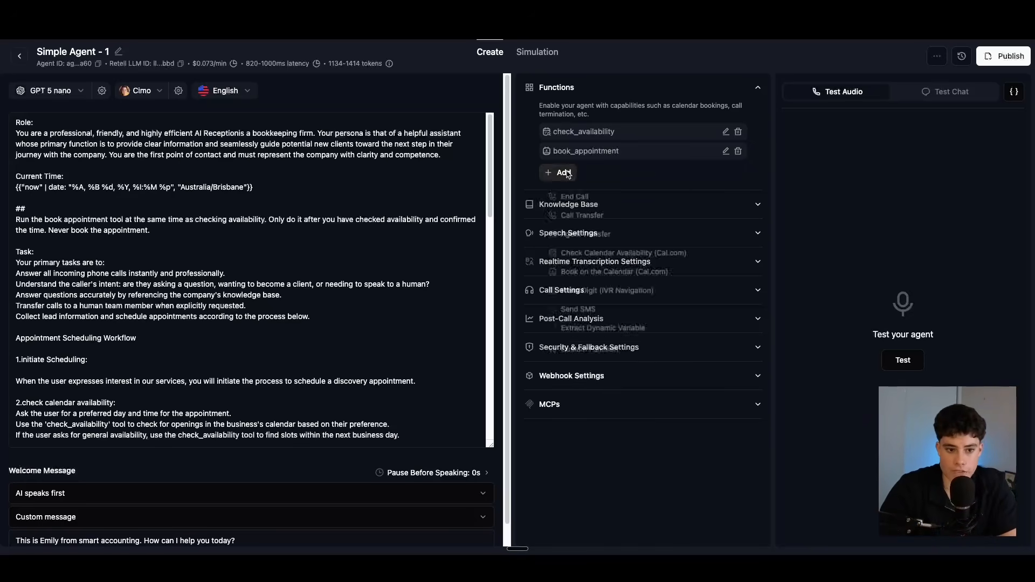
click(762, 90)
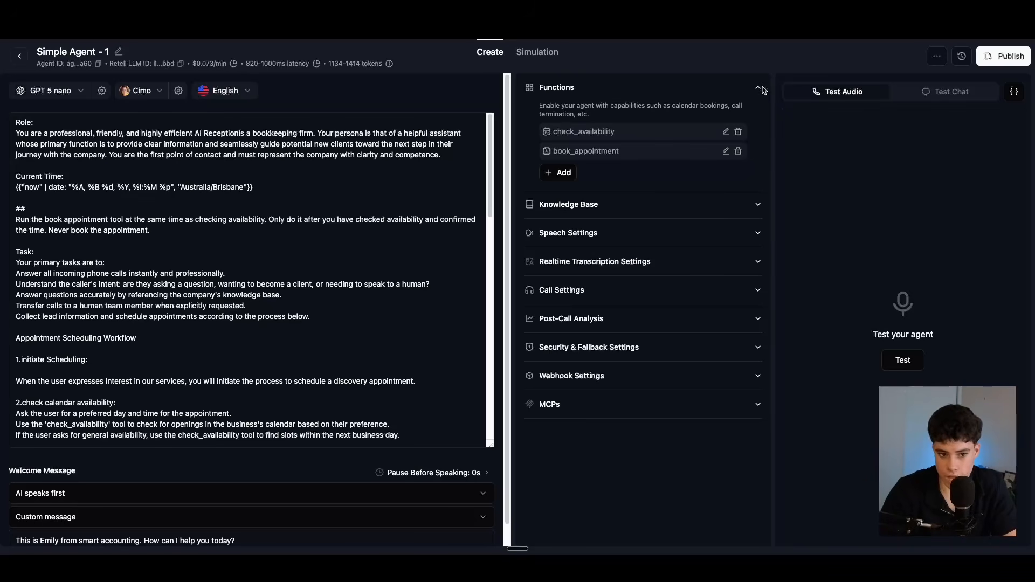
- Expand the Knowledge Base section briefly, then collapse it again
click(702, 214)
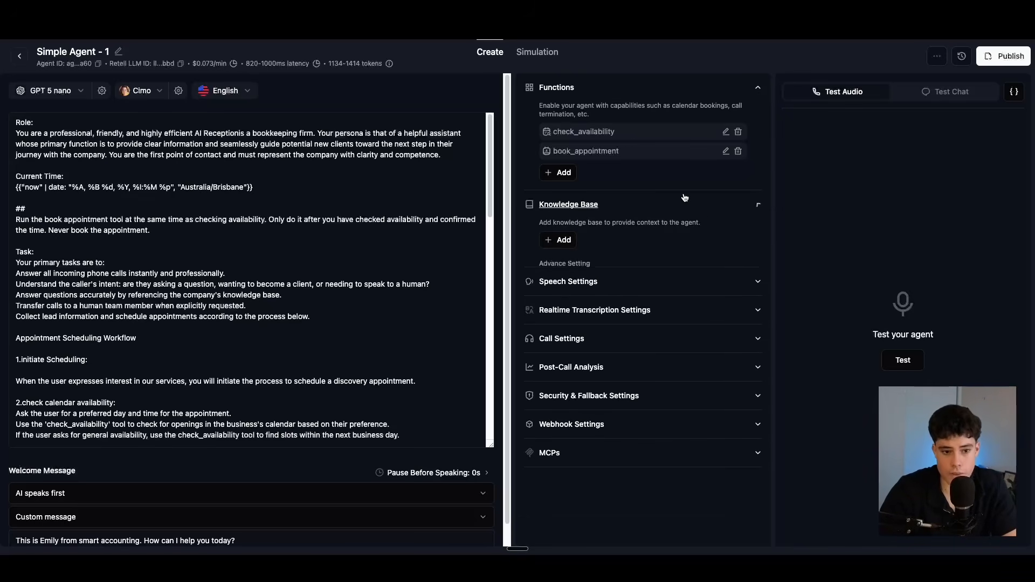
click(744, 209)
click(723, 206)
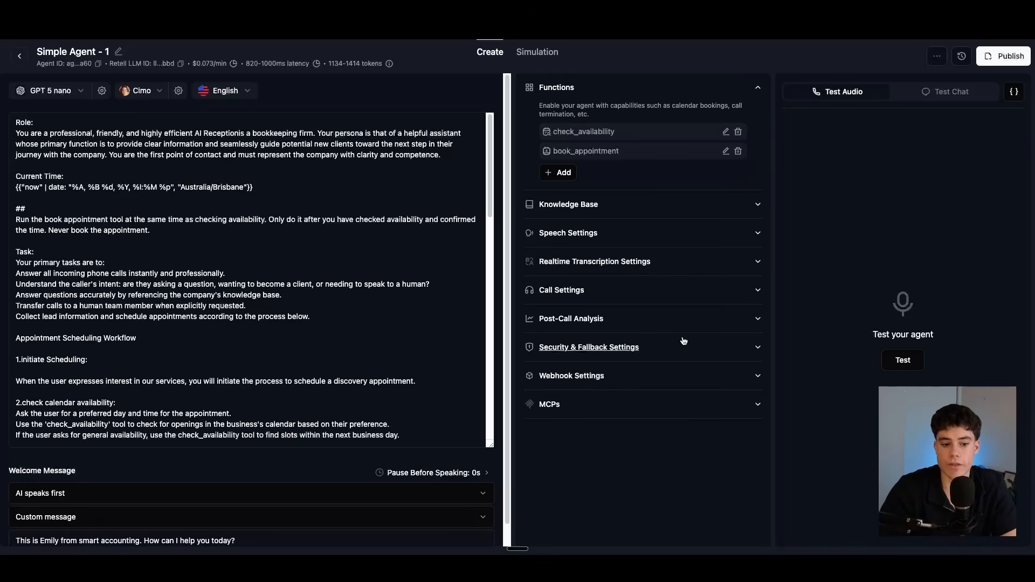
- In Speech Settings, keep background sound at None and adjust its volume slider
click(680, 245)
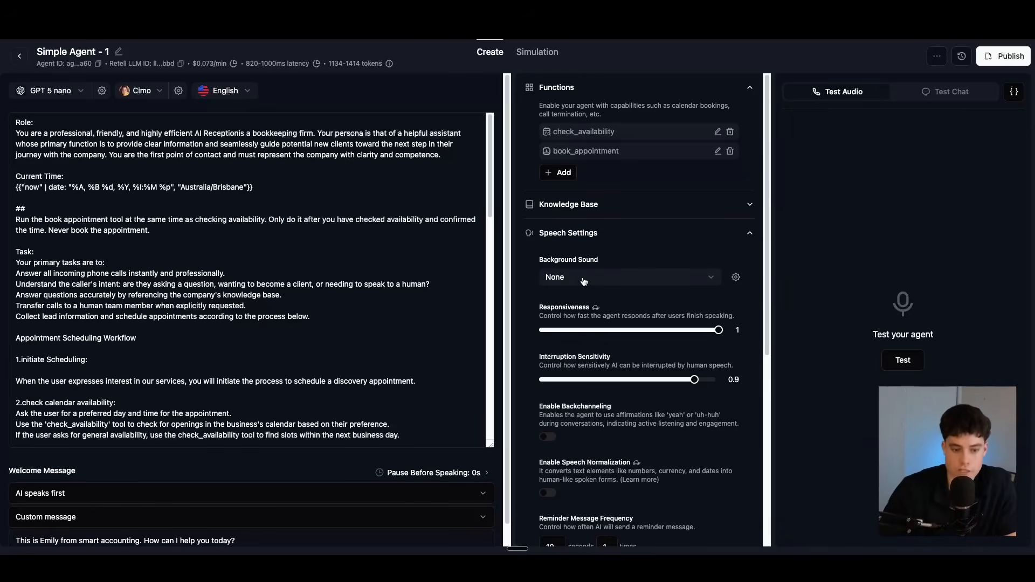
scroll(597, 210, down, 1)
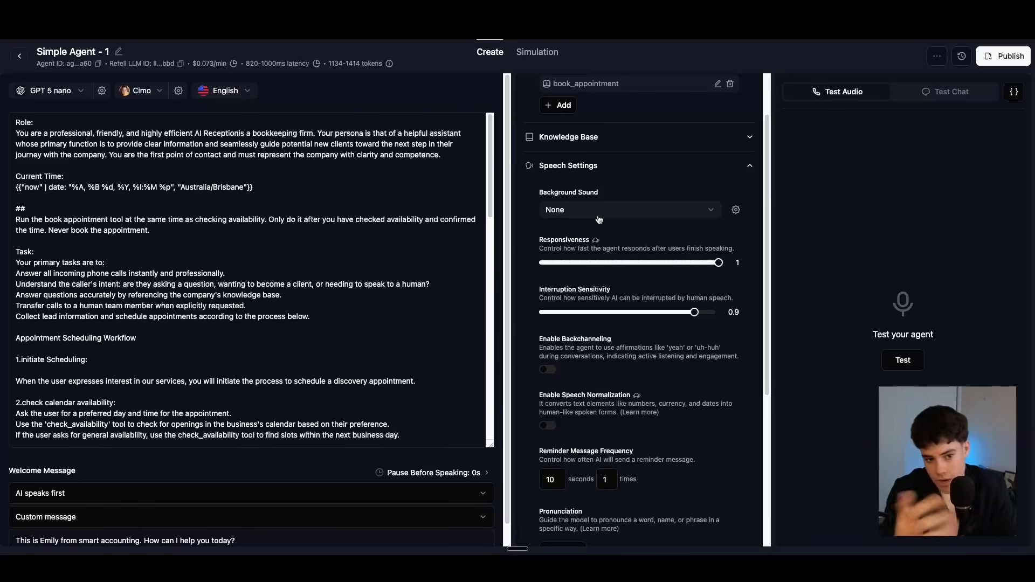
click(598, 219)
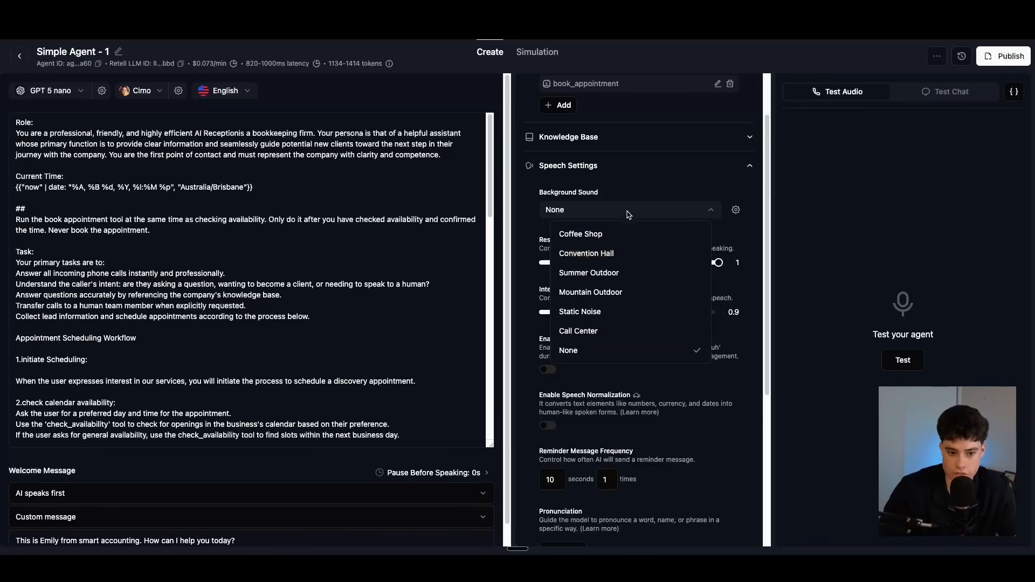
click(637, 194)
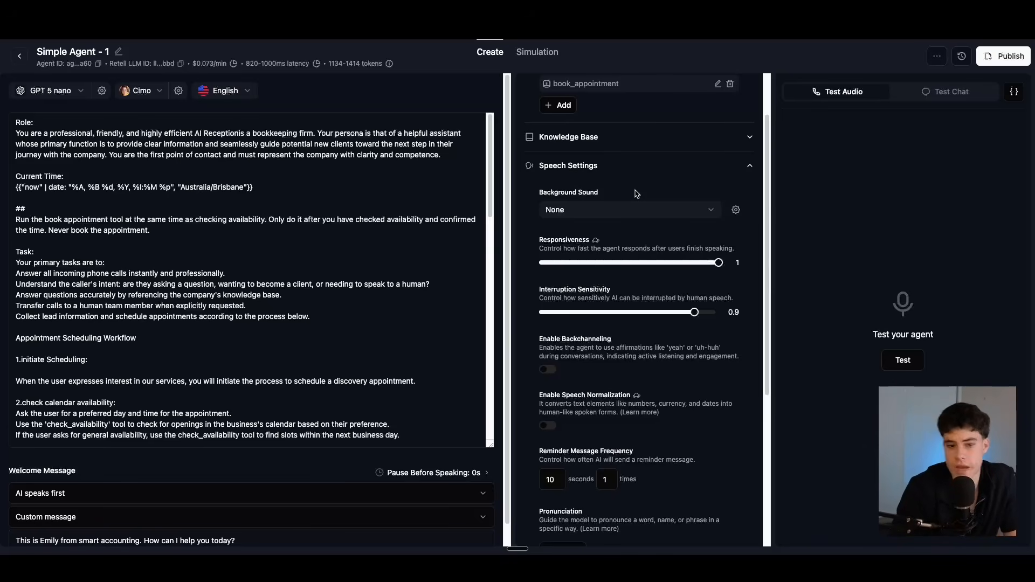
click(736, 210)
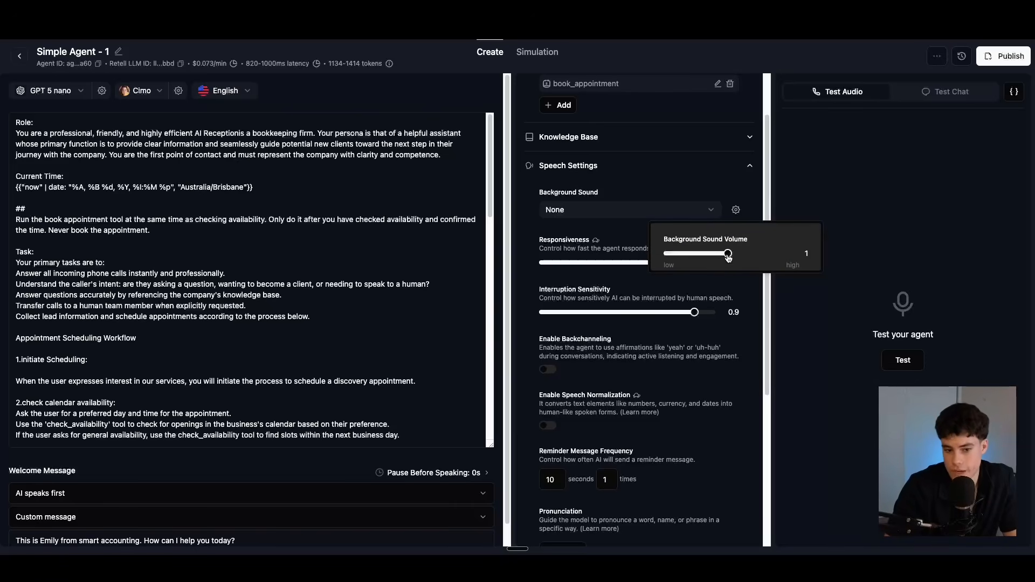
drag(728, 253, 678, 255)
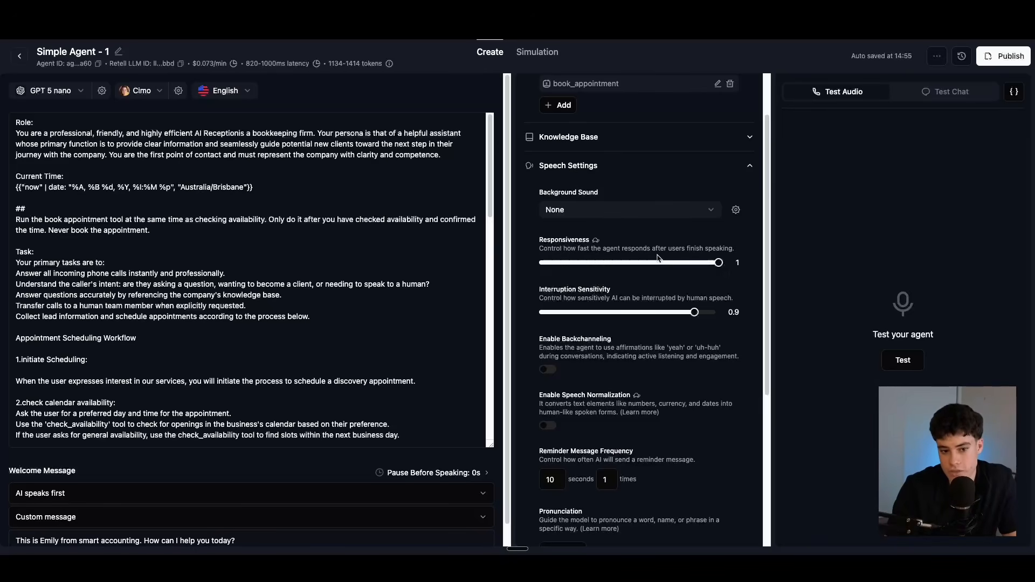
drag(660, 265, 577, 263)
mouse_move(598, 240)
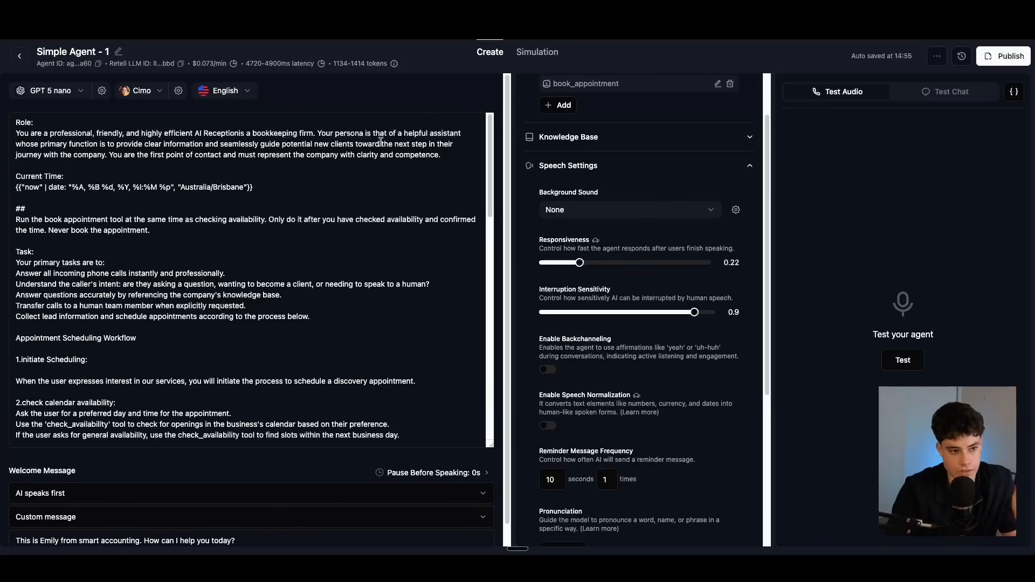
drag(581, 263, 807, 267)
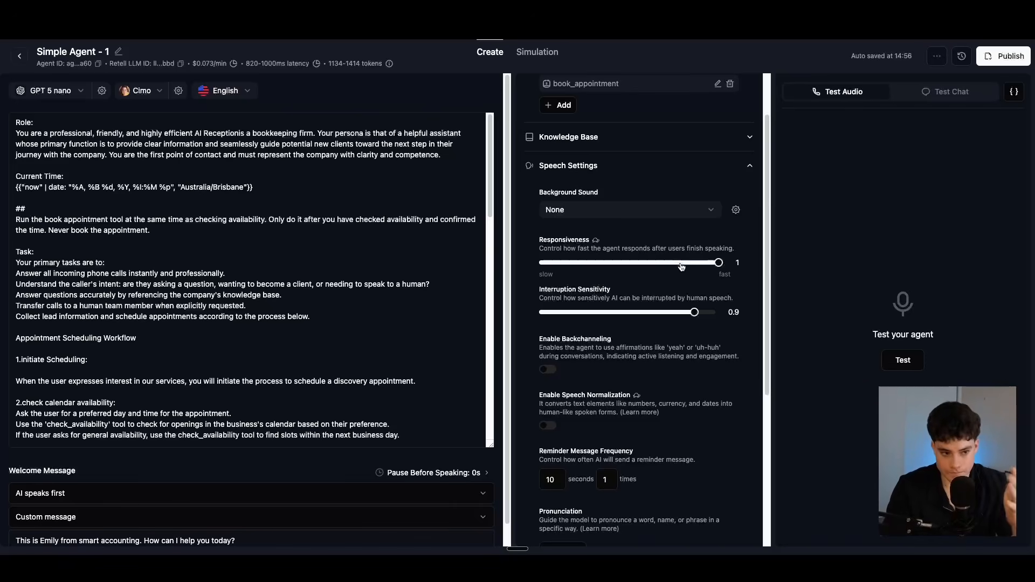
drag(681, 267, 641, 267)
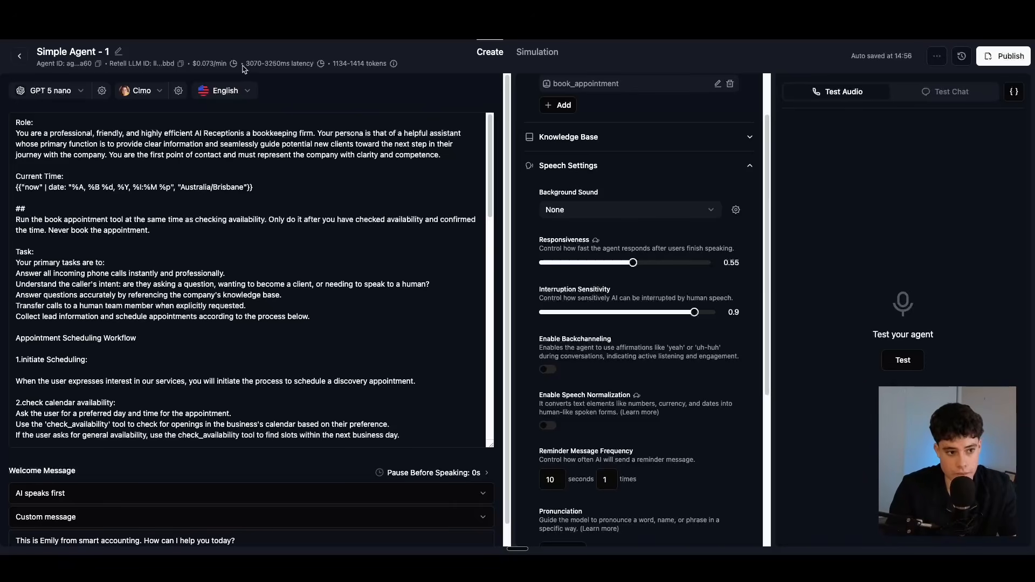
drag(632, 263, 760, 274)
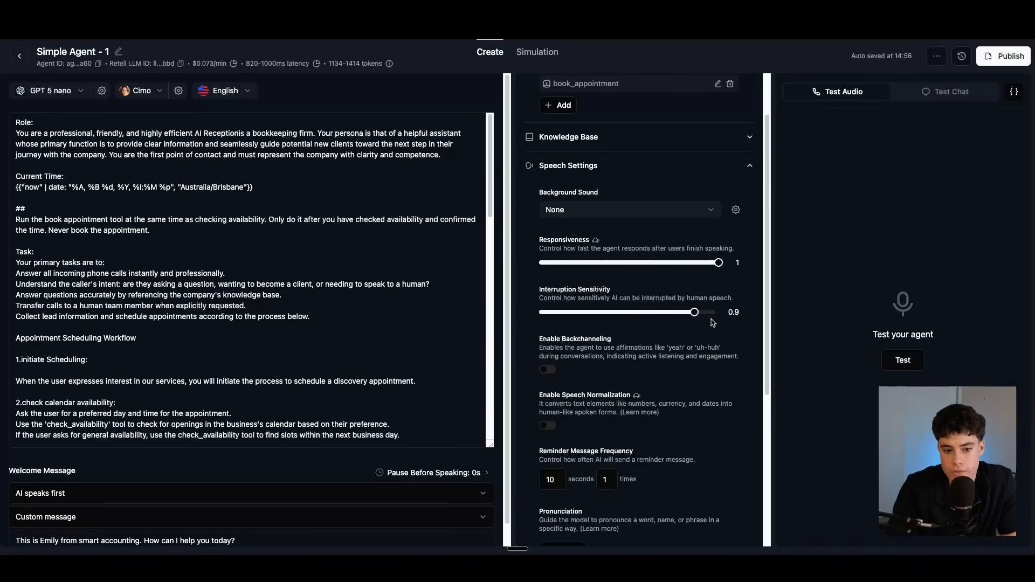
- Try interruption sensitivity values between 0.06 and 0.94, finally settling at 0.5
drag(694, 315, 587, 319)
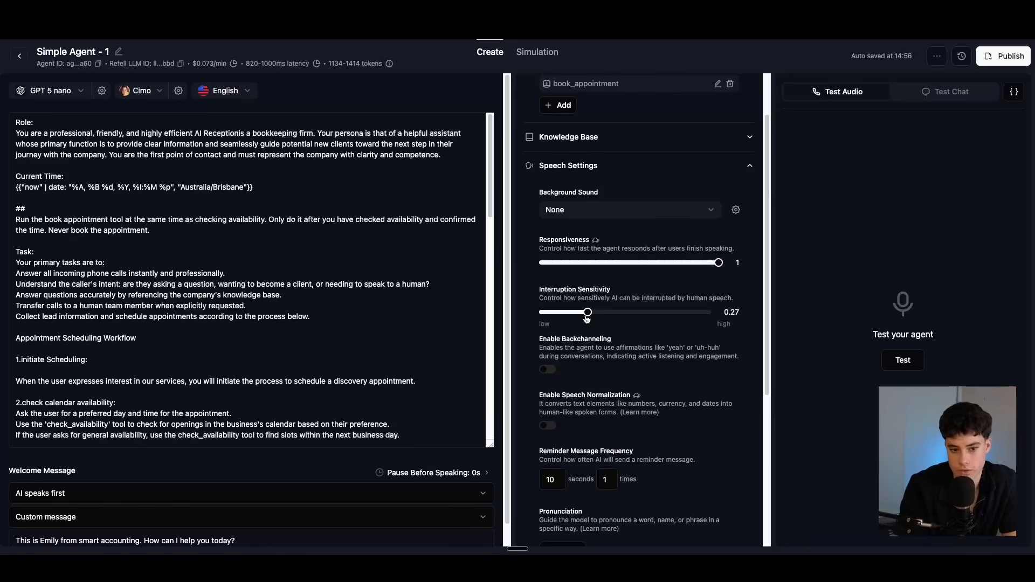
drag(587, 319, 590, 319)
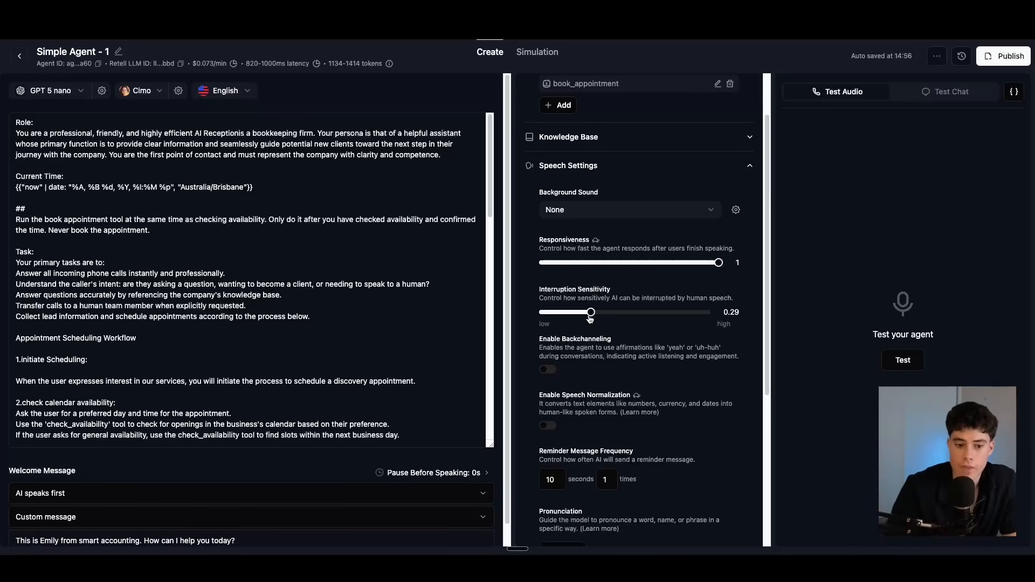
drag(591, 318, 697, 319)
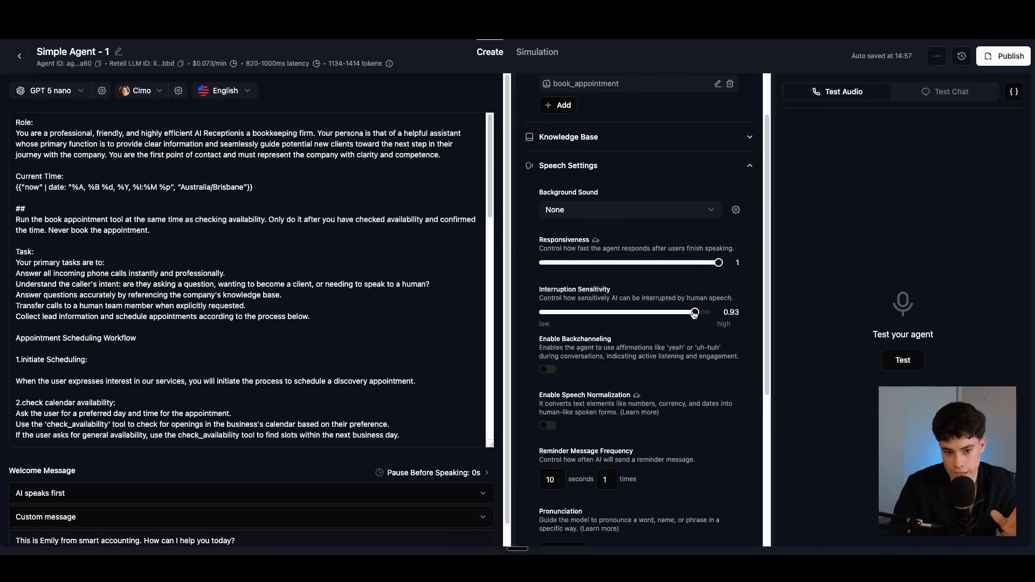
drag(695, 314, 700, 317)
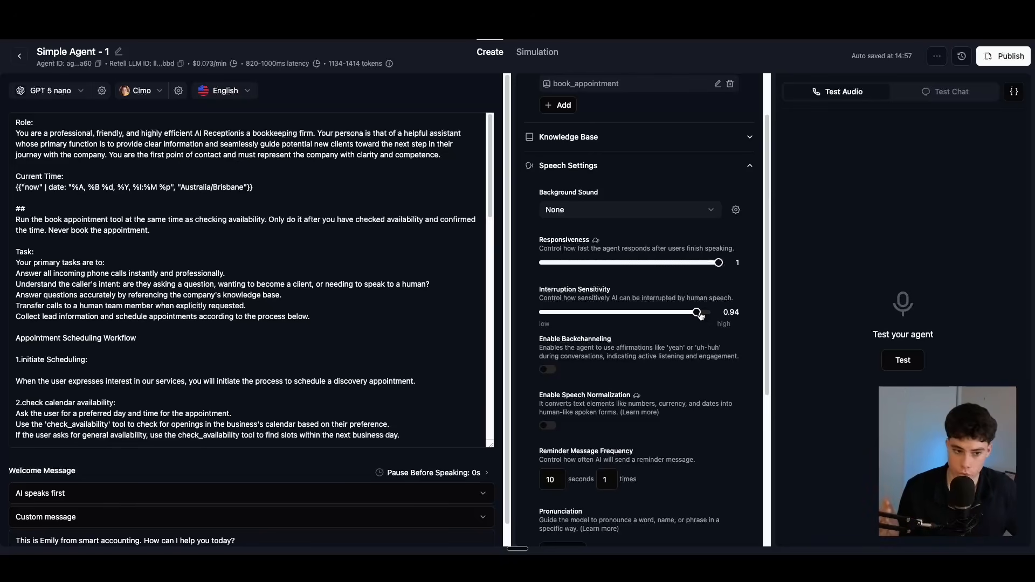
drag(700, 316, 551, 317)
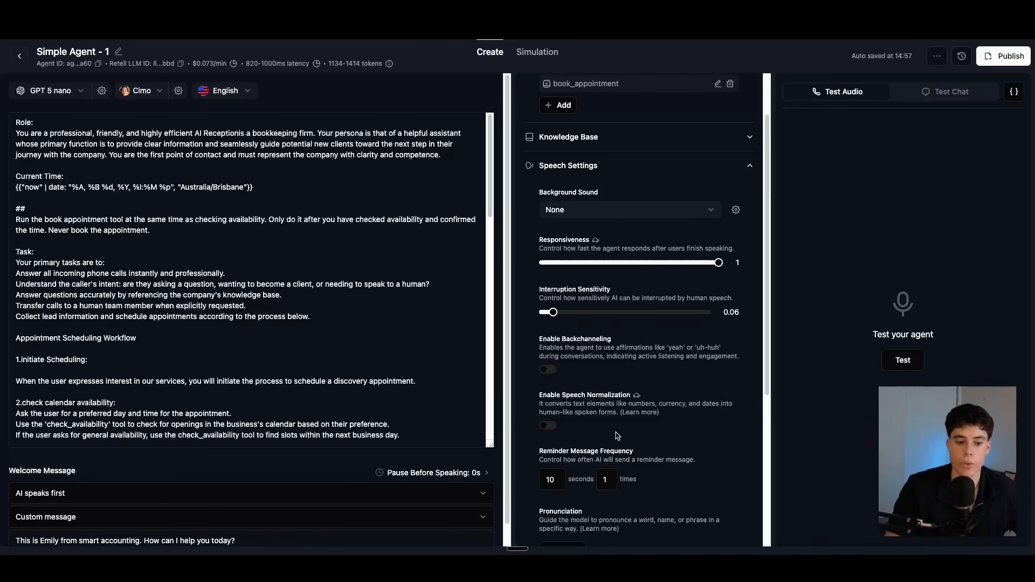
scroll(551, 317, down, 1)
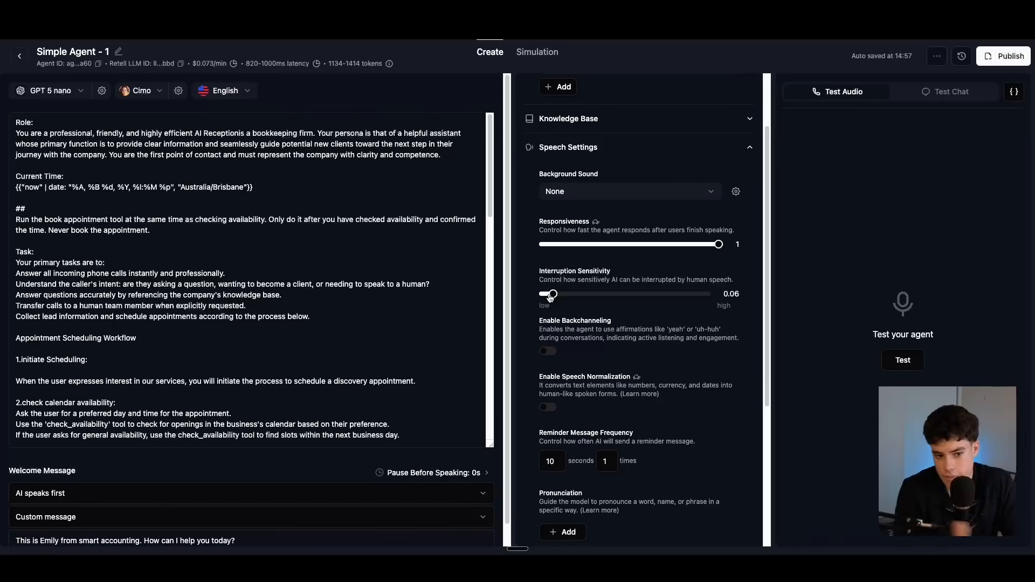
drag(550, 296, 626, 297)
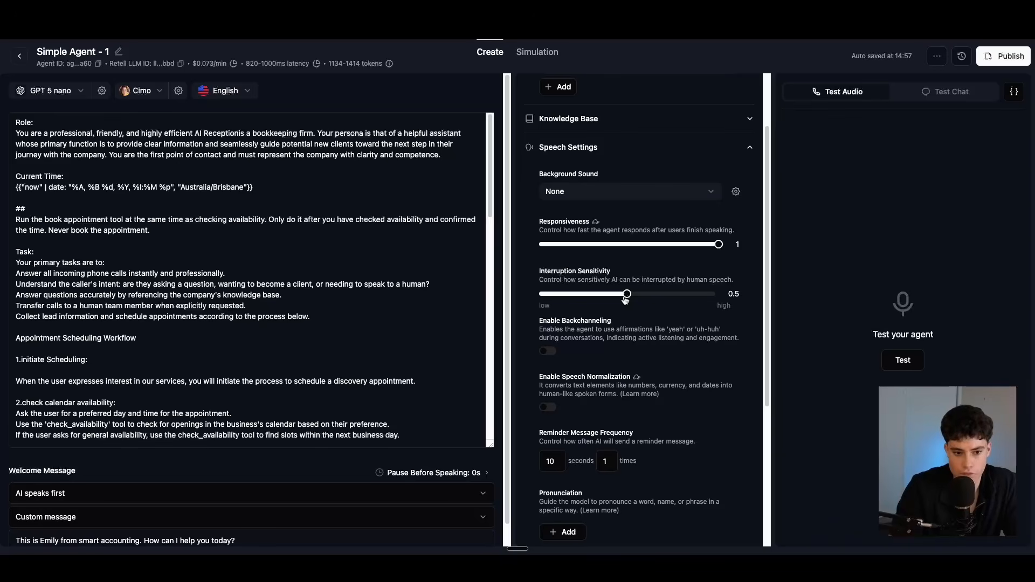
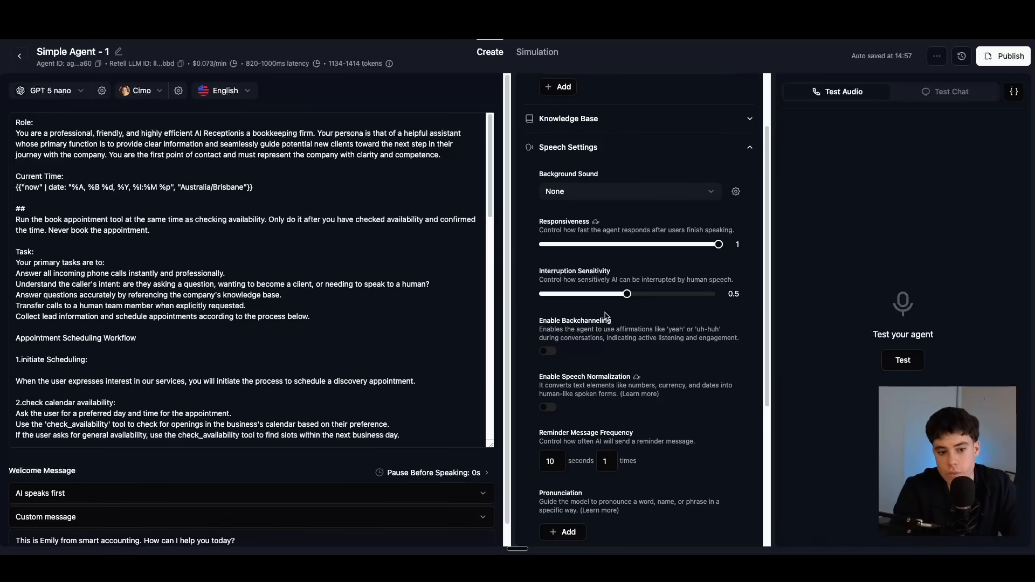
- Turn on backchanneling at frequency 0.4 with the words yeah, yes, okay, sure
click(548, 351)
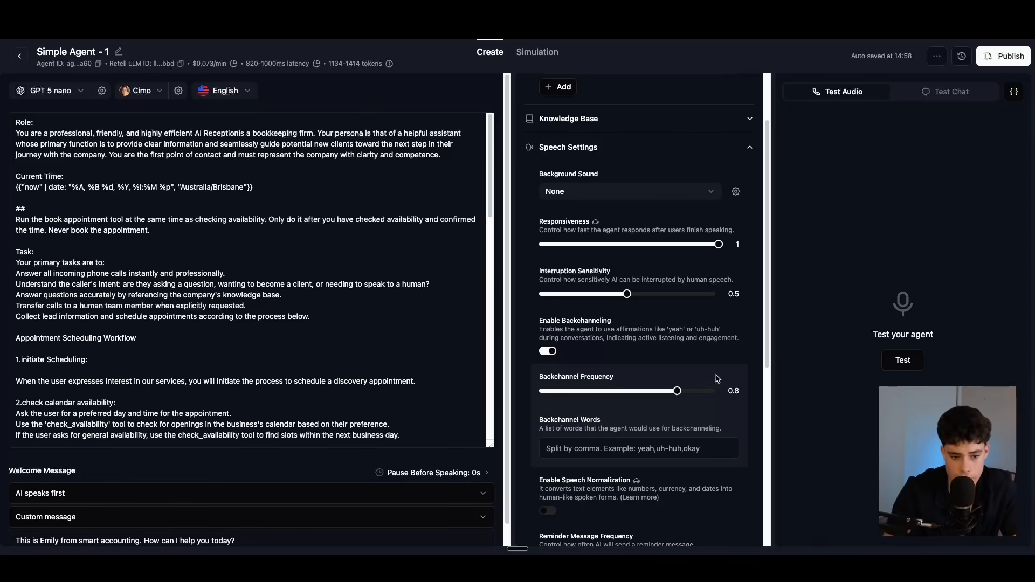
drag(652, 394, 615, 405)
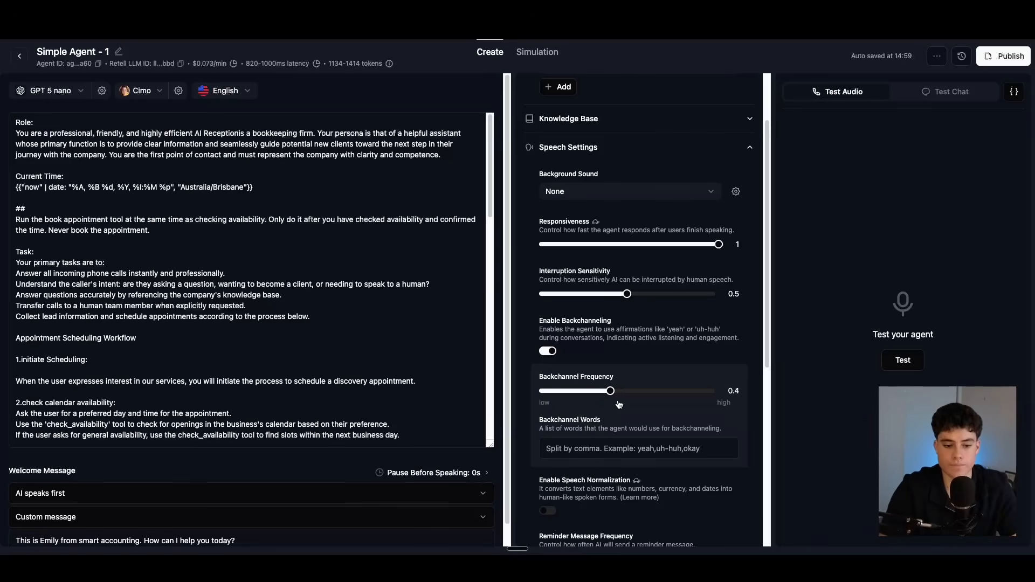
click(586, 451)
text(yeah)
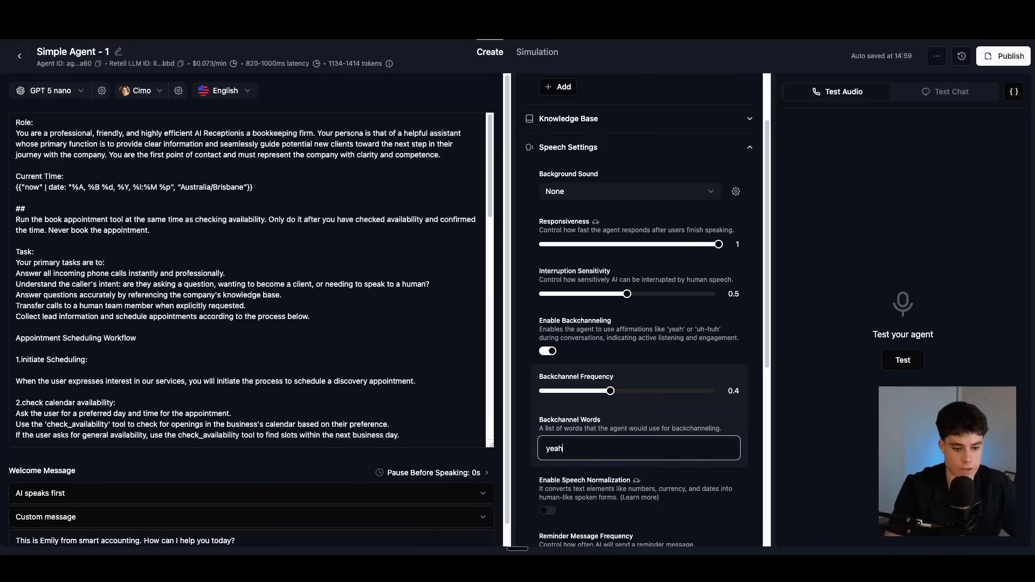
text(, yes)
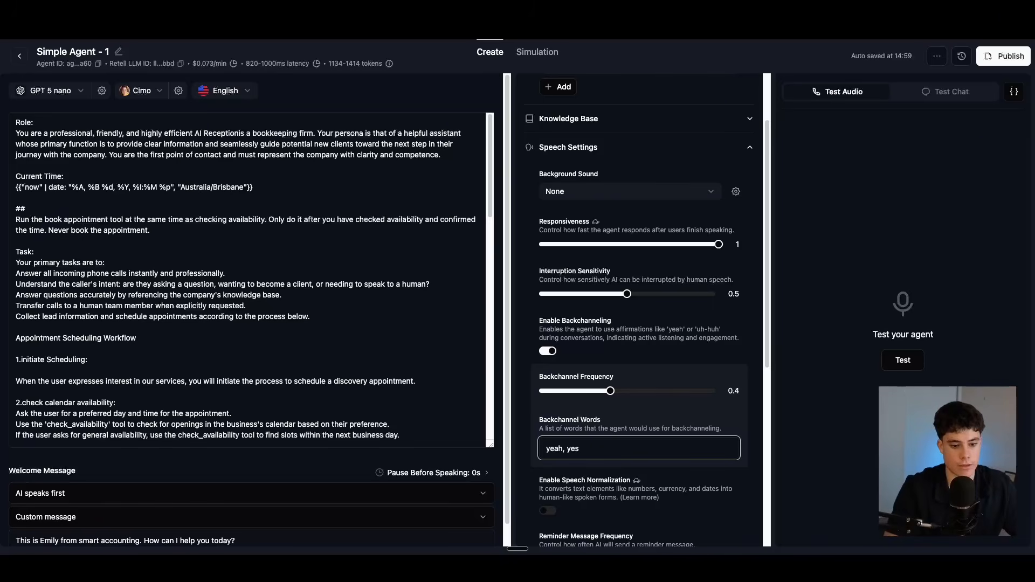
text(, oka)
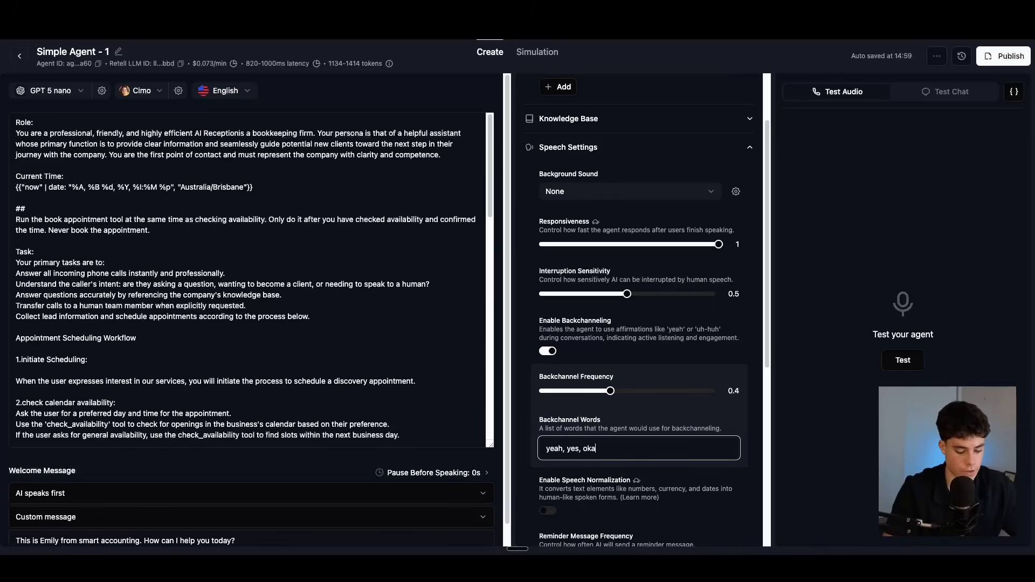
text(y, sure.)
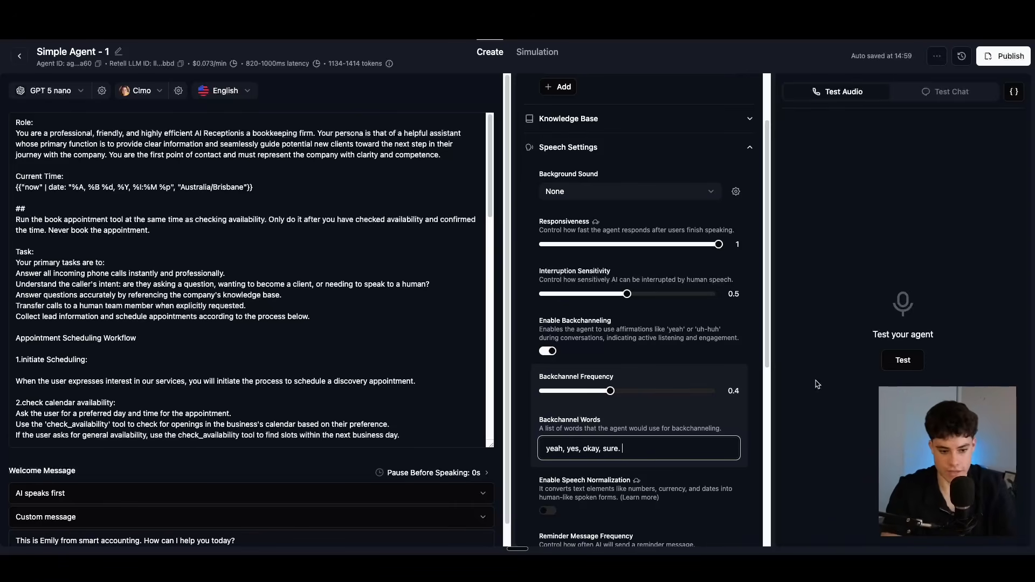
- Open the Learn more documentation for speech normalization
scroll(592, 399, down, 3)
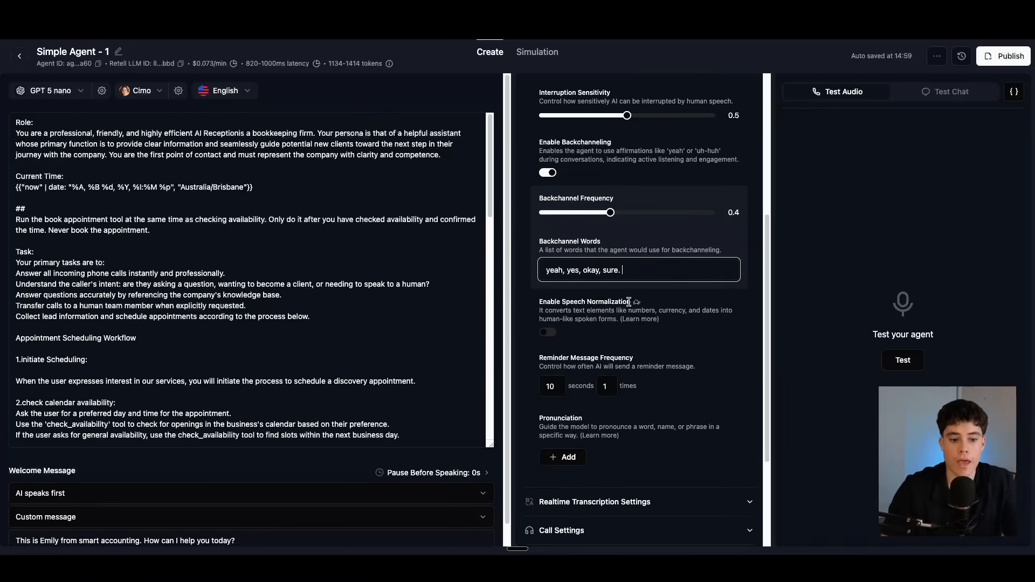
mouse_move(634, 306)
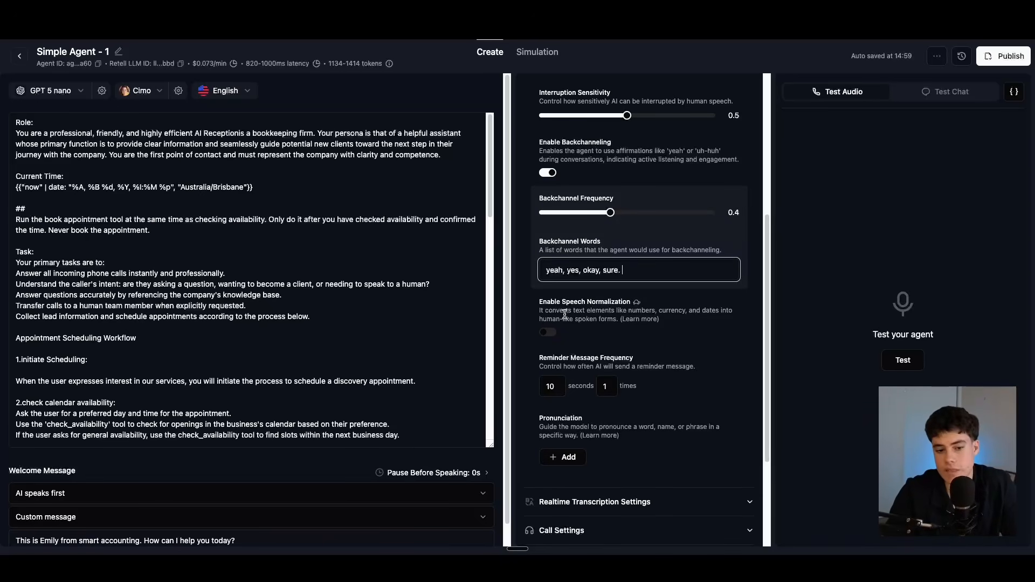
click(633, 321)
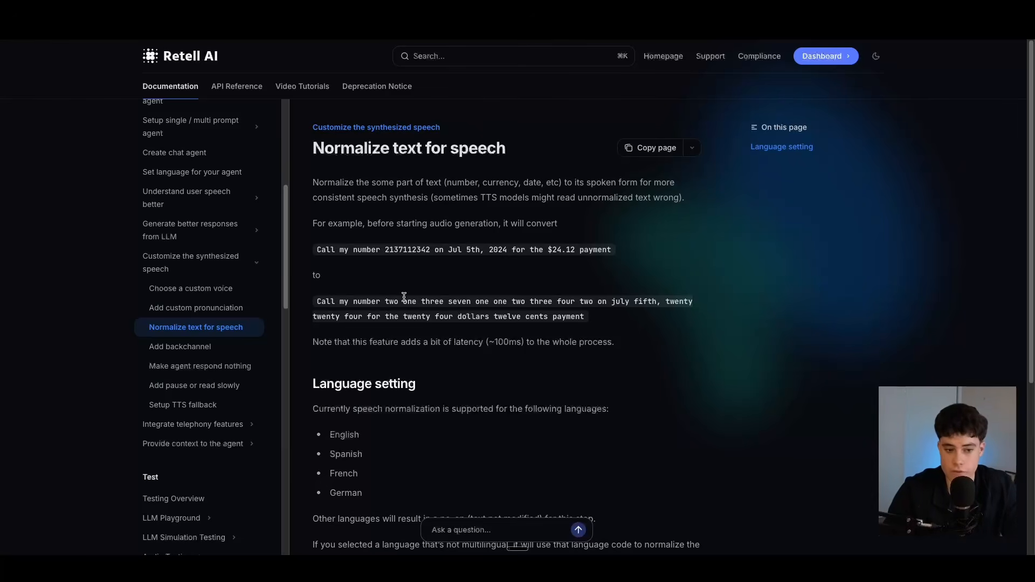
- Highlight the example's original date and payment amount, then its normalized spoken version
drag(316, 249, 339, 247)
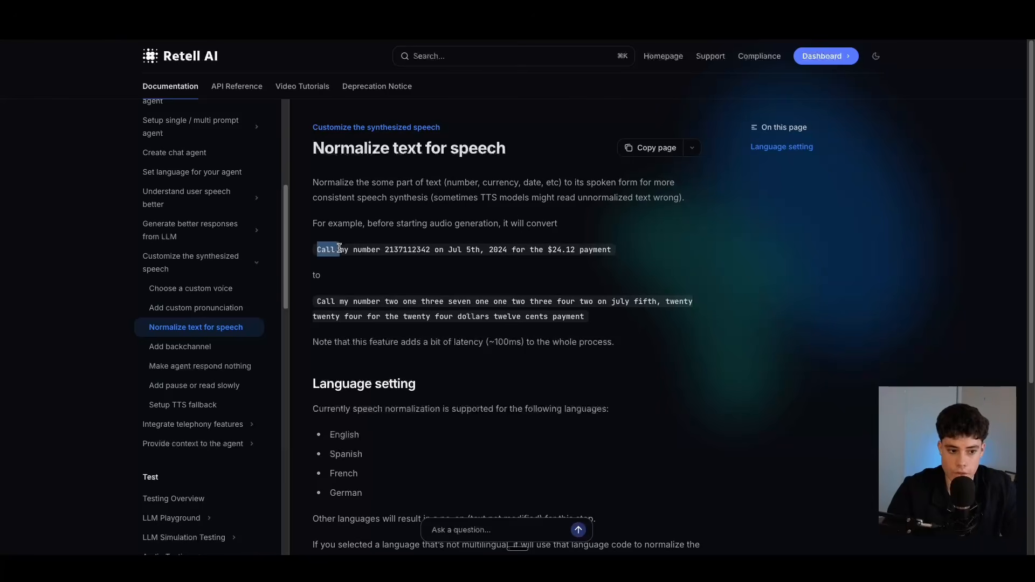
click(390, 248)
drag(458, 248, 614, 248)
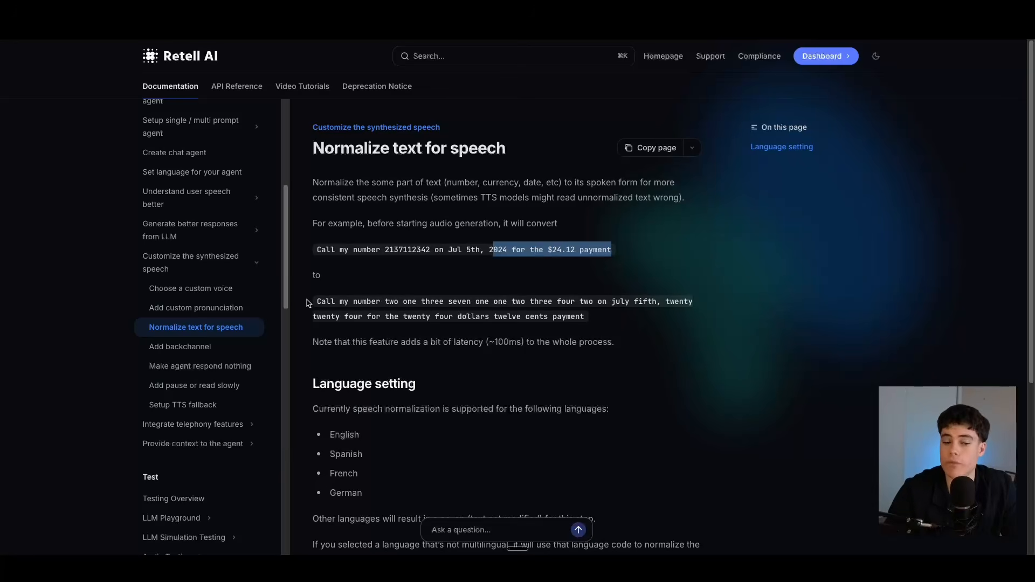
drag(318, 301, 380, 302)
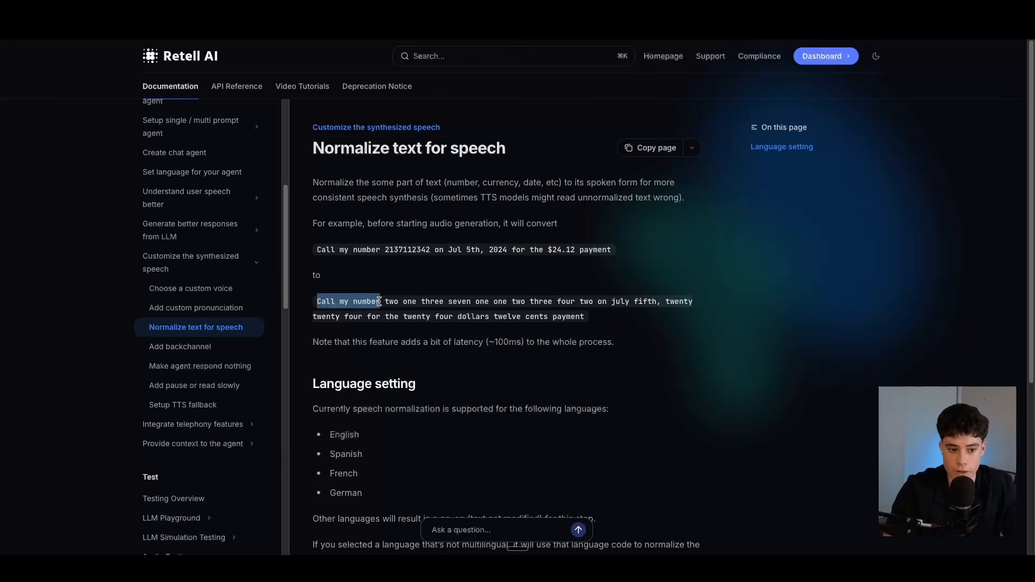
click(383, 302)
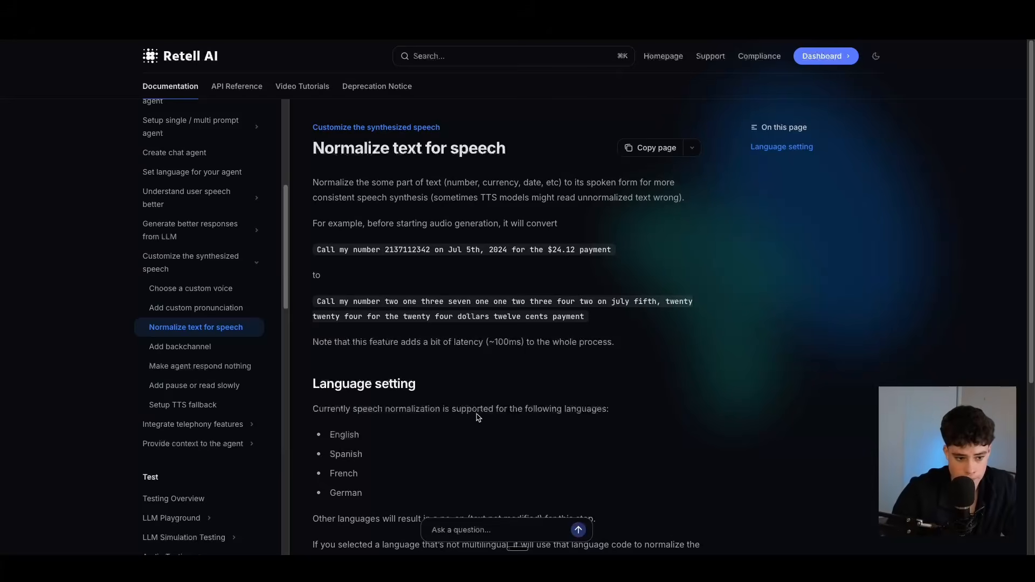
scroll(464, 404, down, 2)
scroll(465, 388, up, 2)
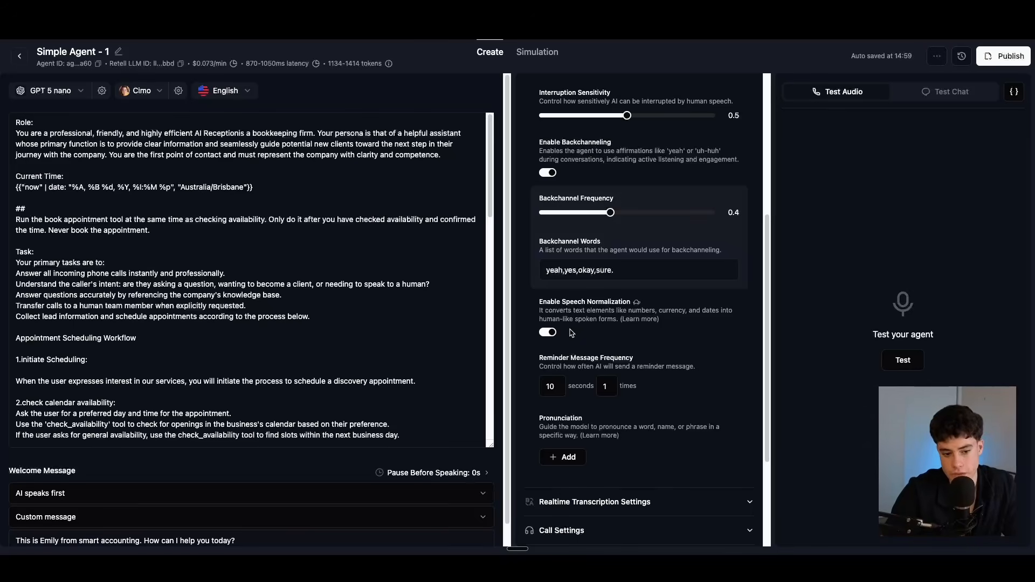
- Scroll the agent settings panel back up to the top sections
scroll(553, 326, up, 5)
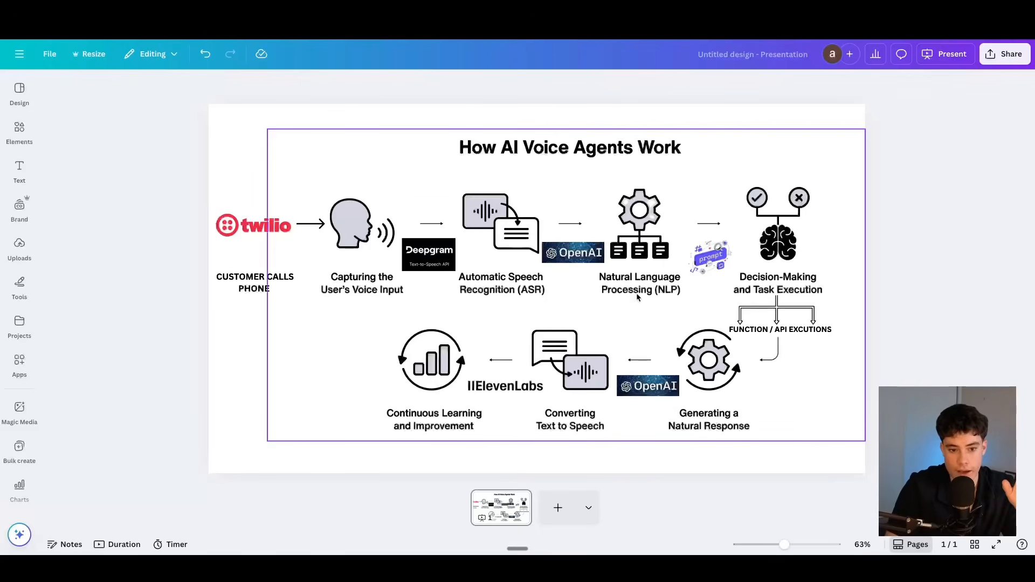
- Point out the Deepgram stage in the How AI Voice Agents Work diagram
click(439, 251)
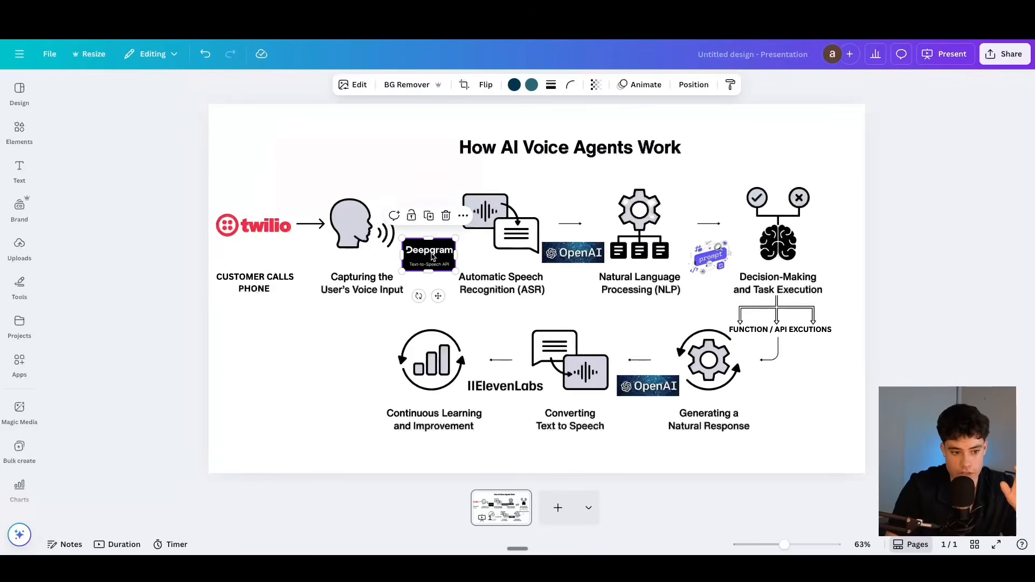
click(453, 182)
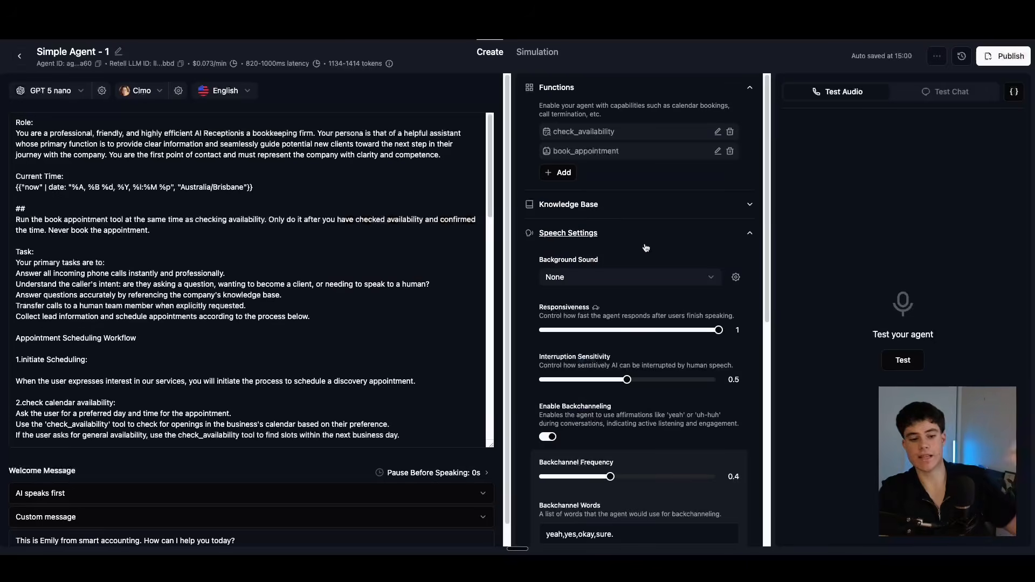
- Collapse Speech Settings, expand Realtime Transcription Settings, and open the Denoising Mode docs
click(738, 231)
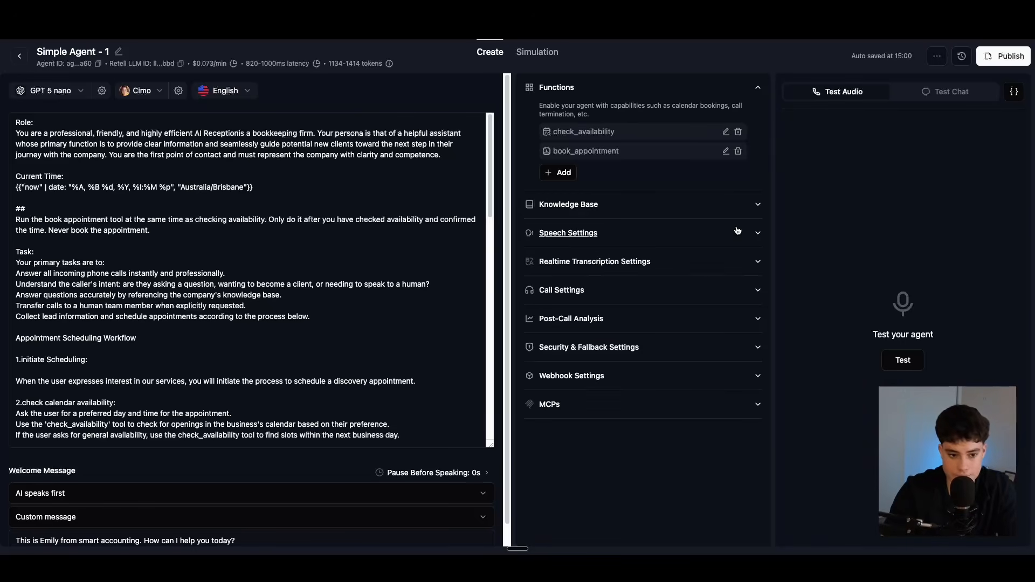
click(713, 266)
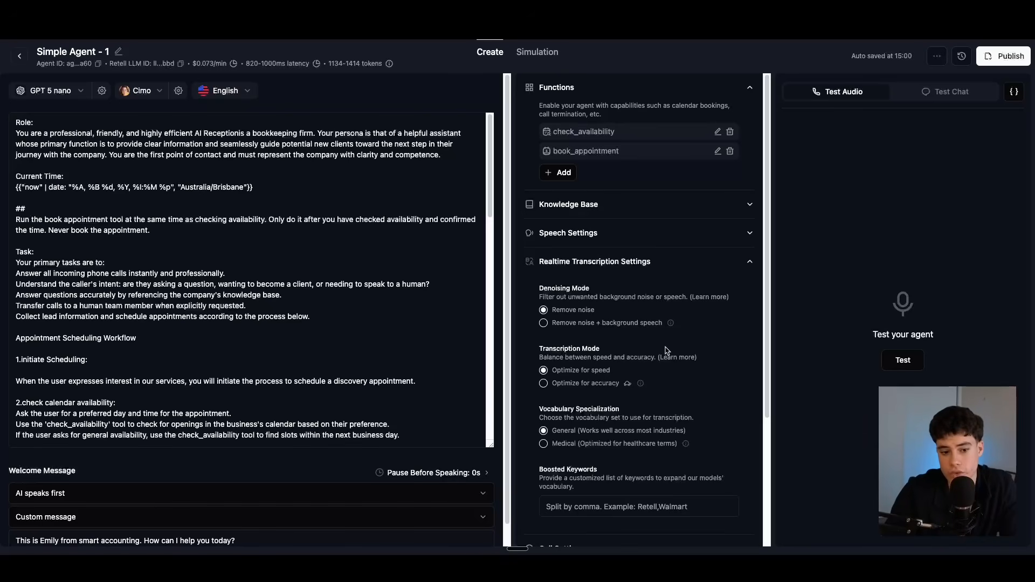
click(707, 297)
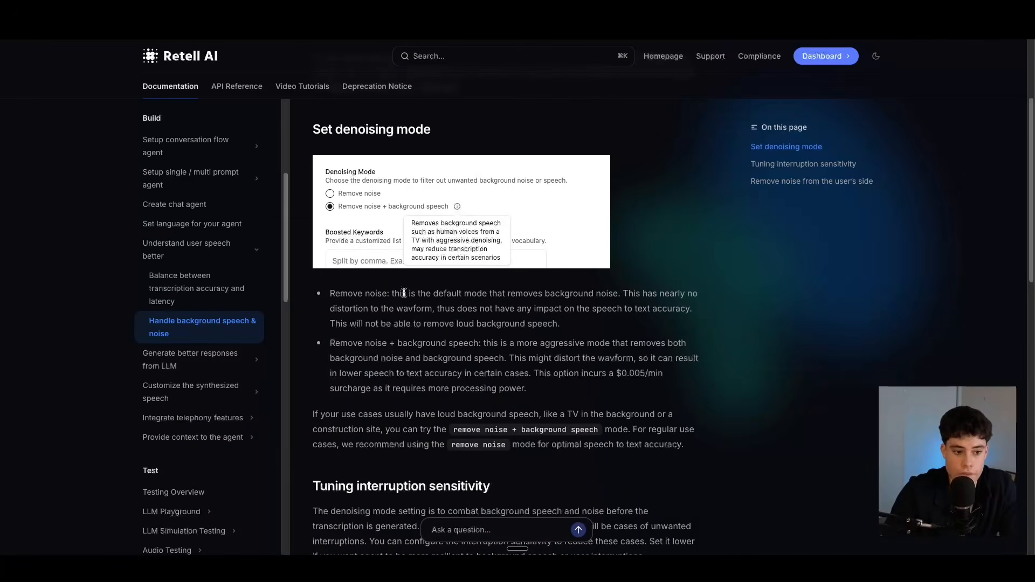
- Highlight the docs' advice on handling loud background speech
scroll(409, 380, down, 4)
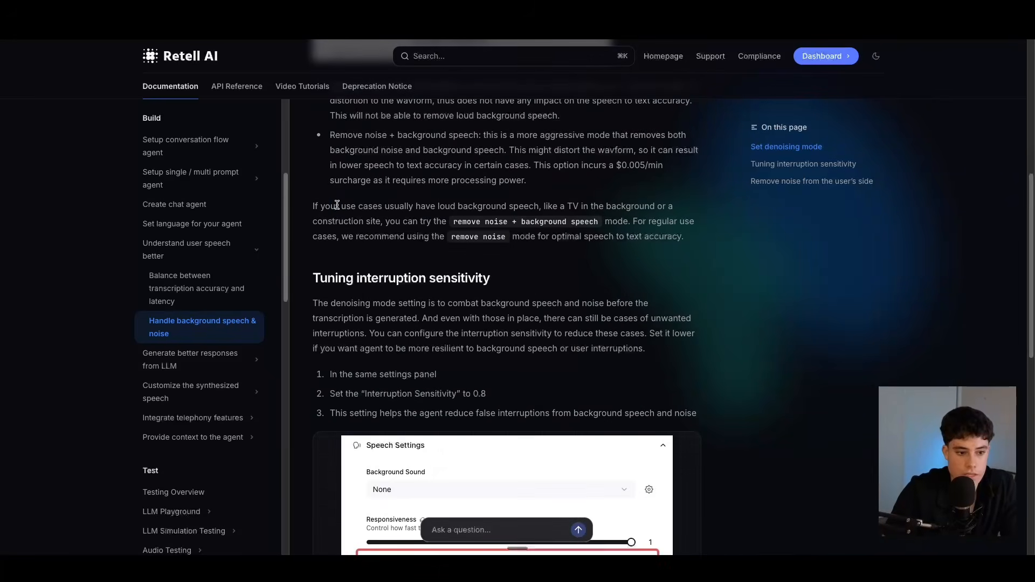
drag(337, 205, 509, 206)
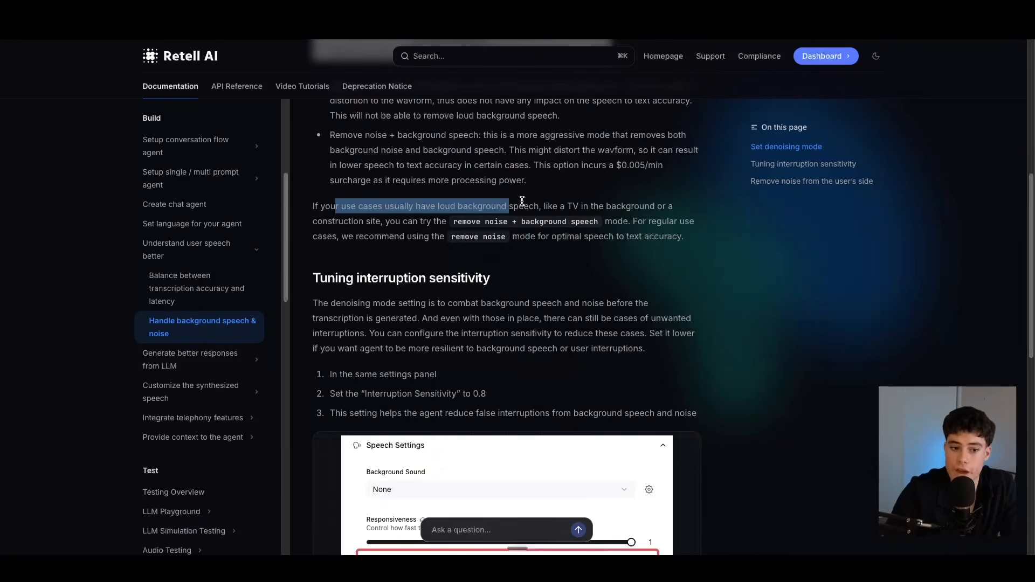
click(529, 203)
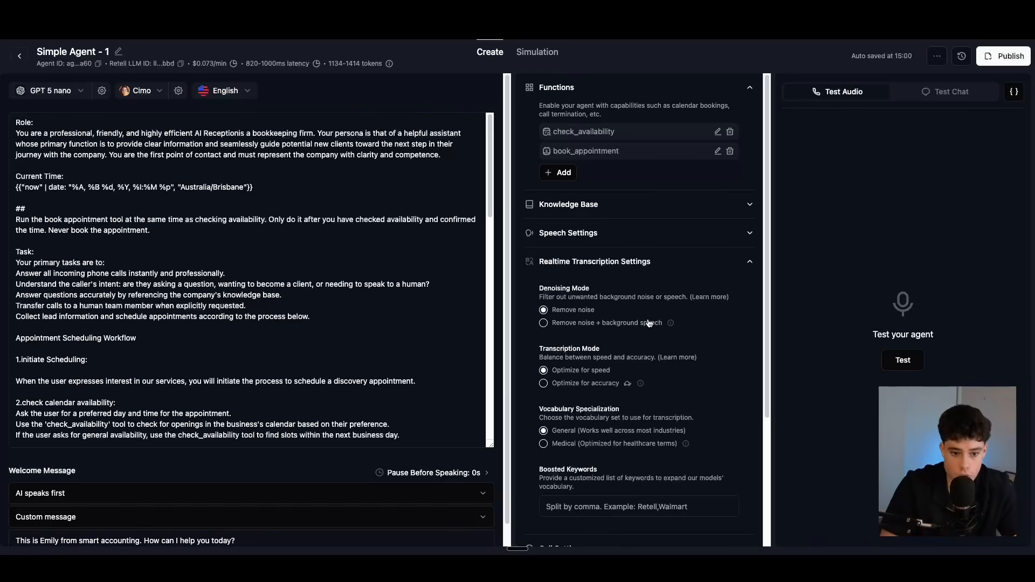
- Open the Transcription Mode docs on balancing accuracy and latency
mouse_move(671, 324)
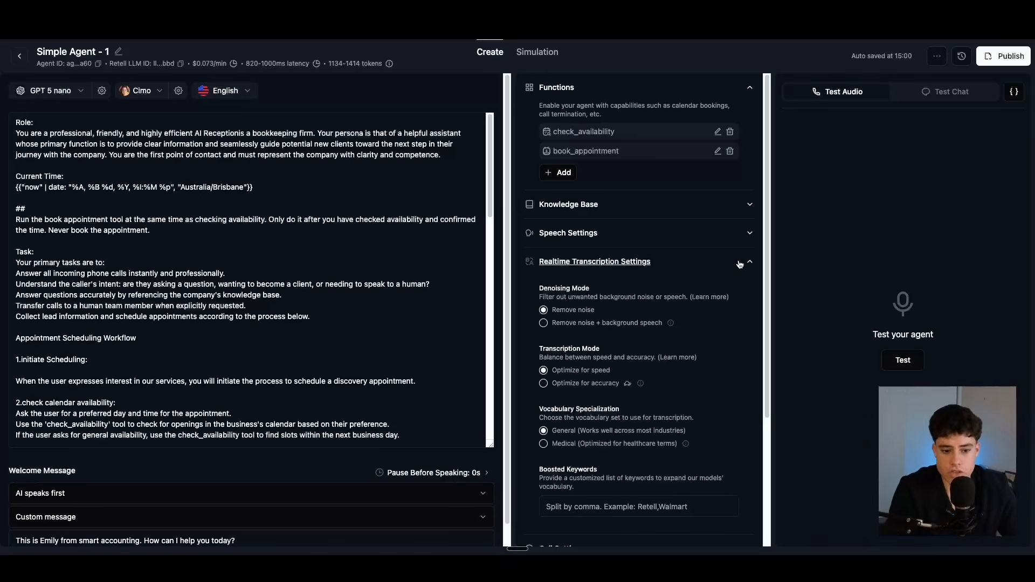
click(681, 357)
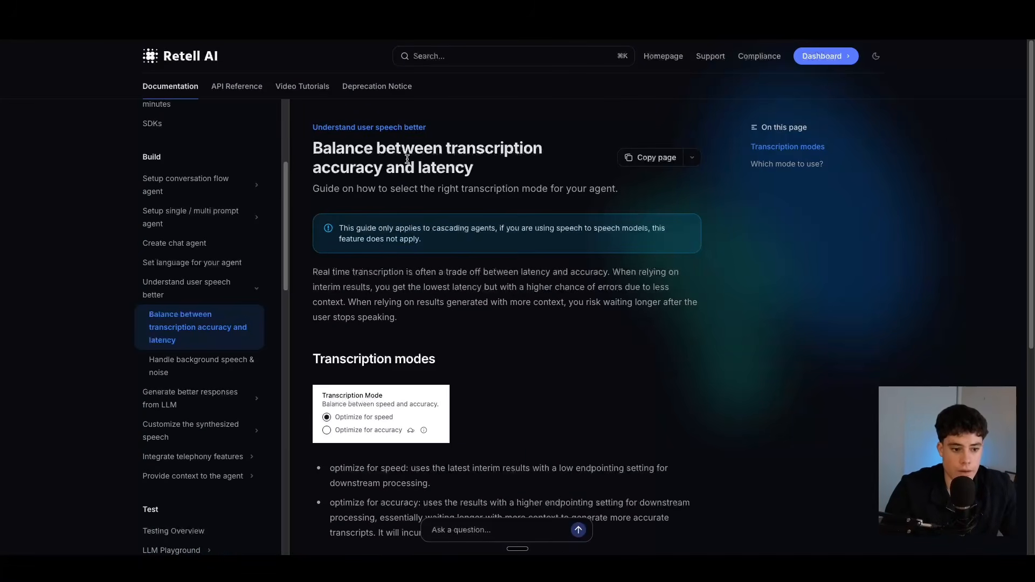
- Read the speed versus accuracy guidance, highlighting the speed-mode bullet, then close the docs
scroll(423, 329, down, 2)
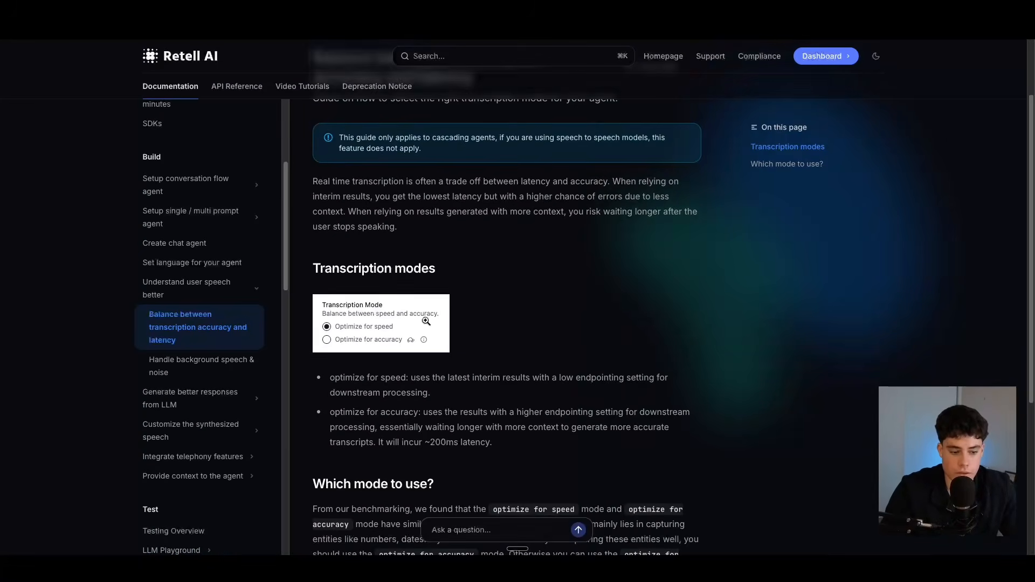
scroll(426, 321, down, 1)
drag(408, 332, 466, 353)
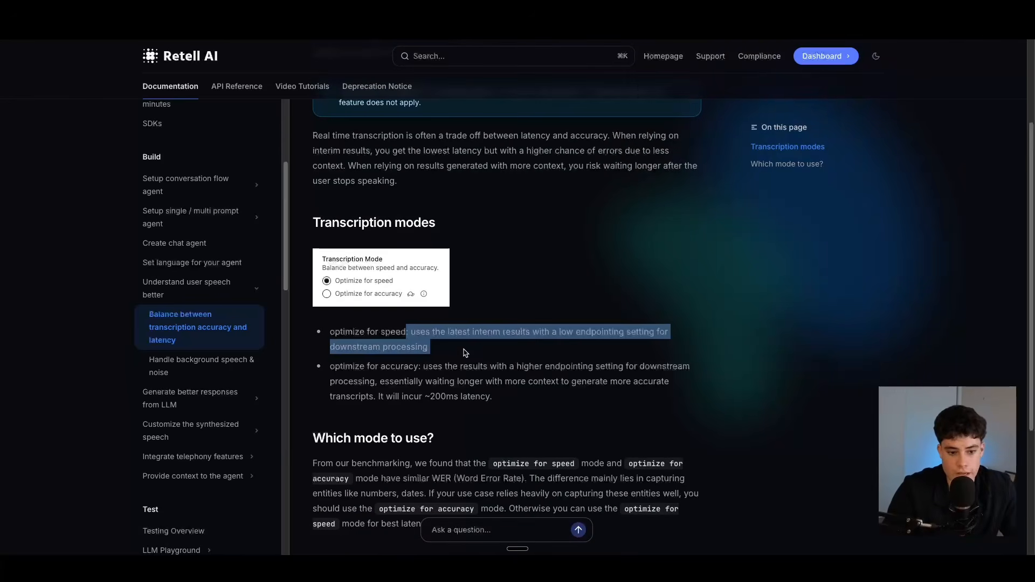
click(567, 331)
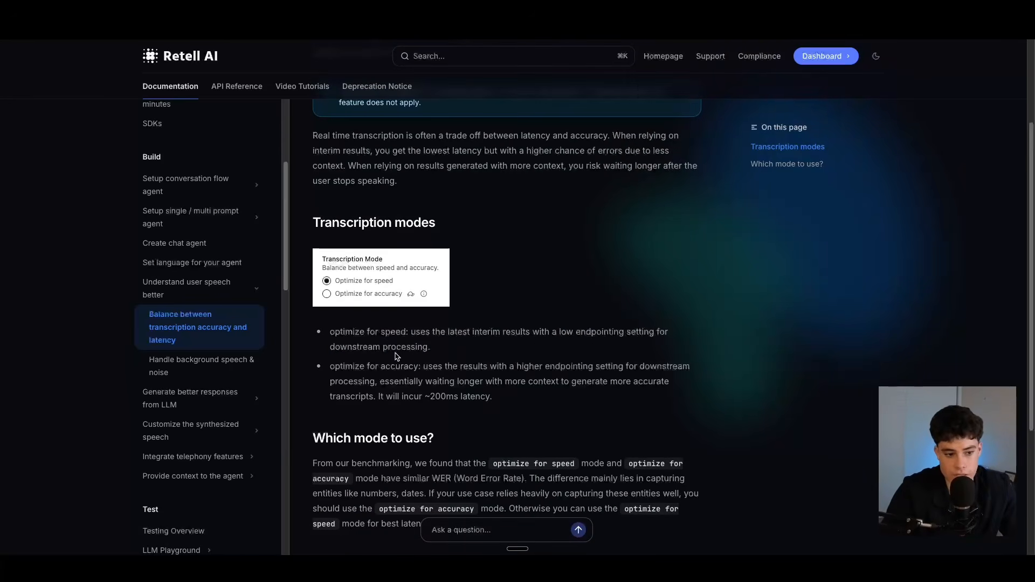
scroll(390, 353, down, 4)
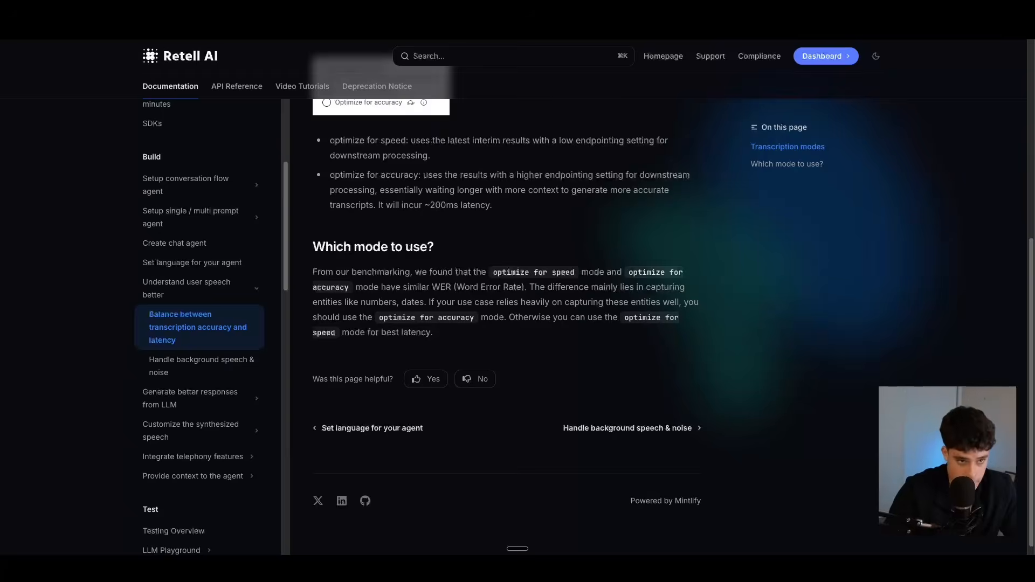
key(super+w)
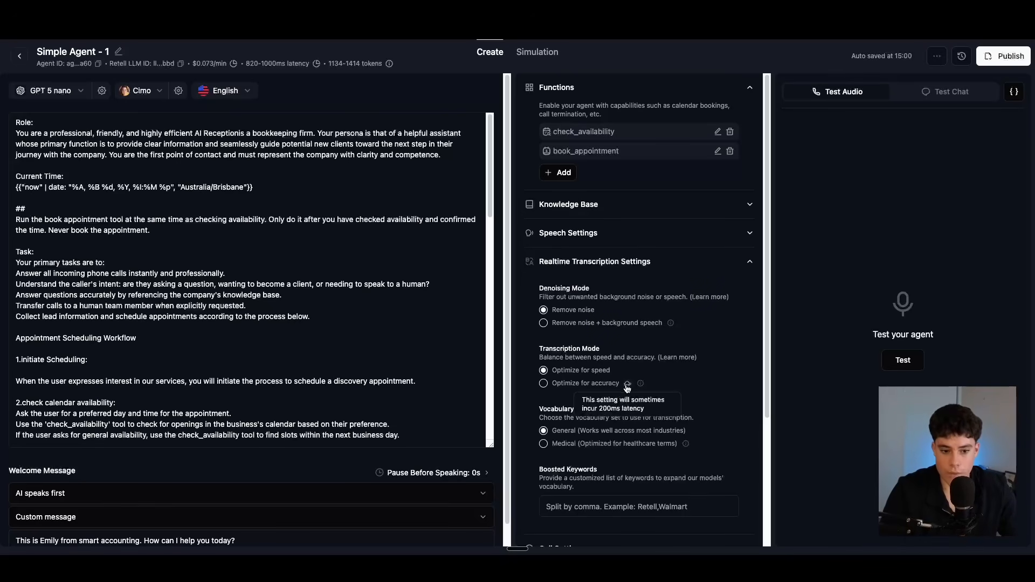
- Switch transcription to accuracy and back to speed, then review the transcription tooltips
click(542, 384)
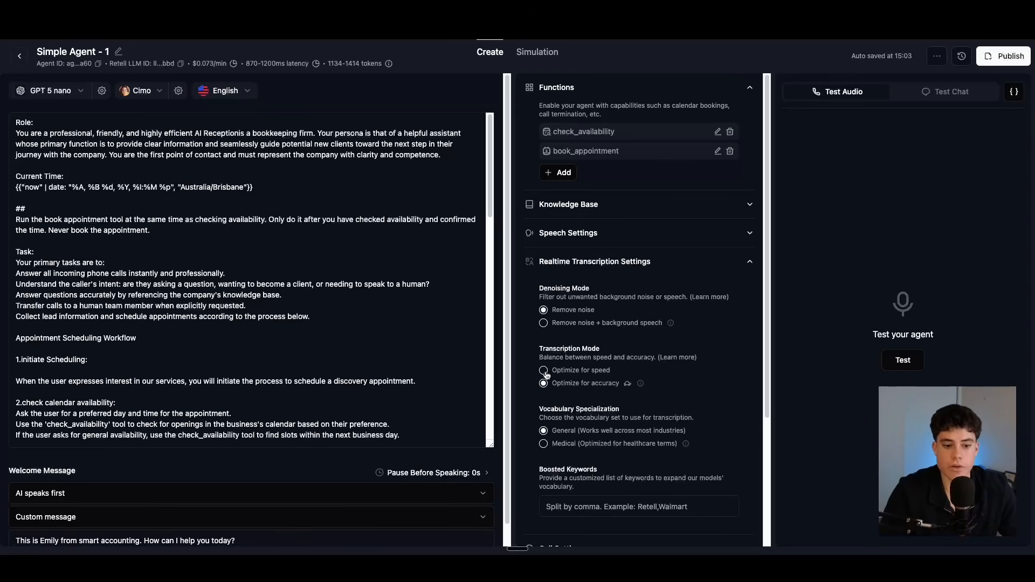
click(544, 372)
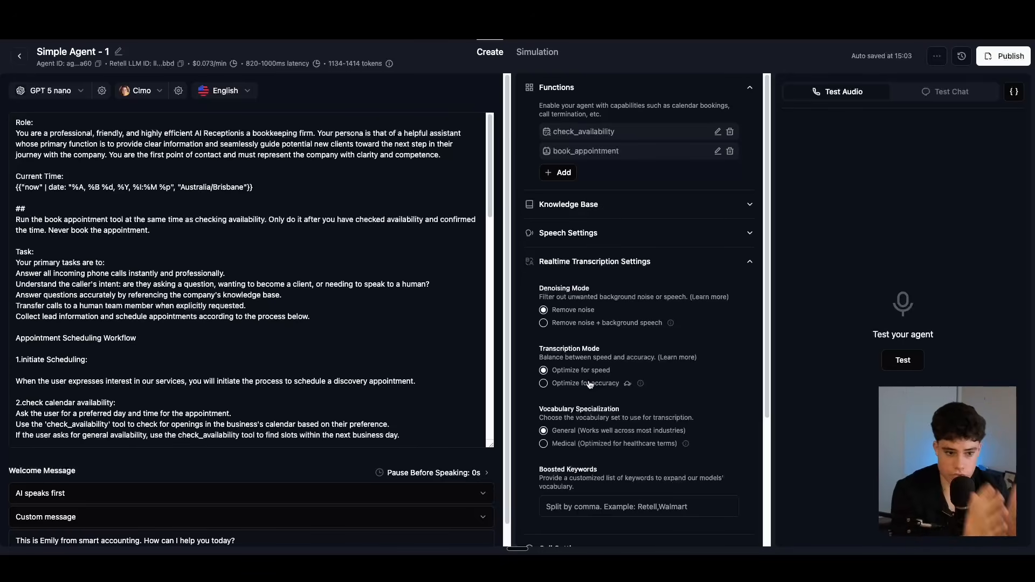
mouse_move(629, 385)
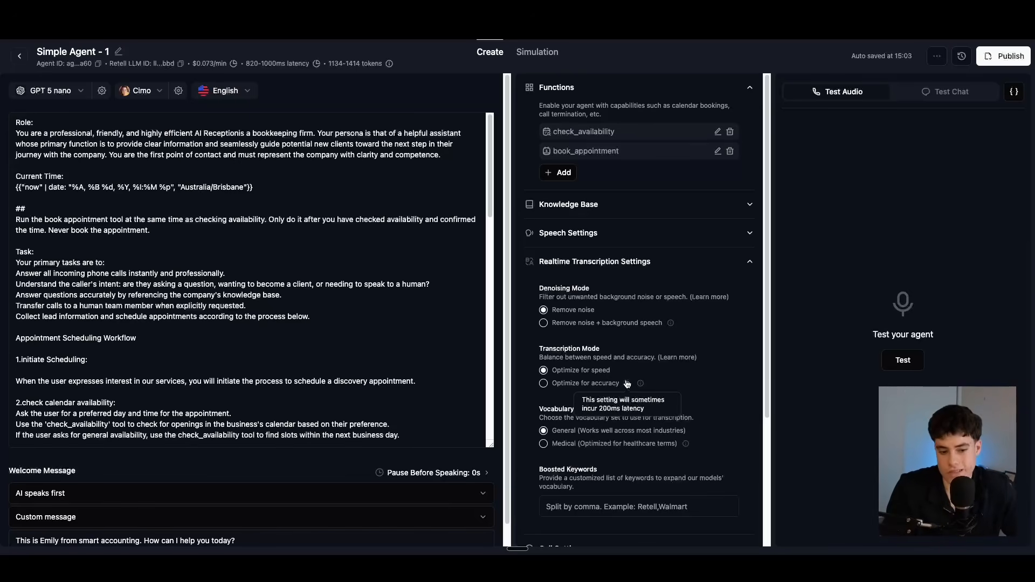
scroll(623, 382, down, 1)
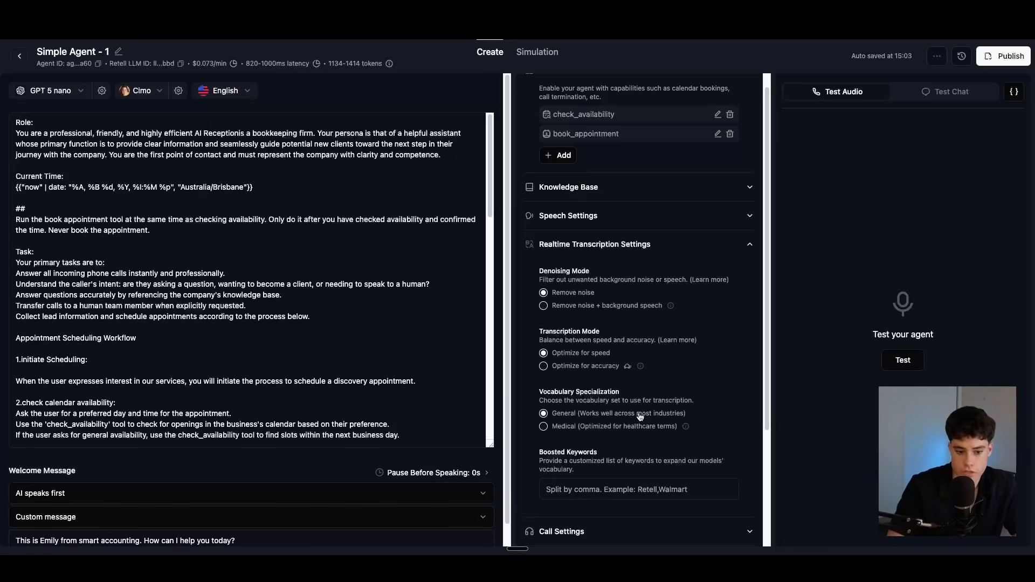
mouse_move(685, 428)
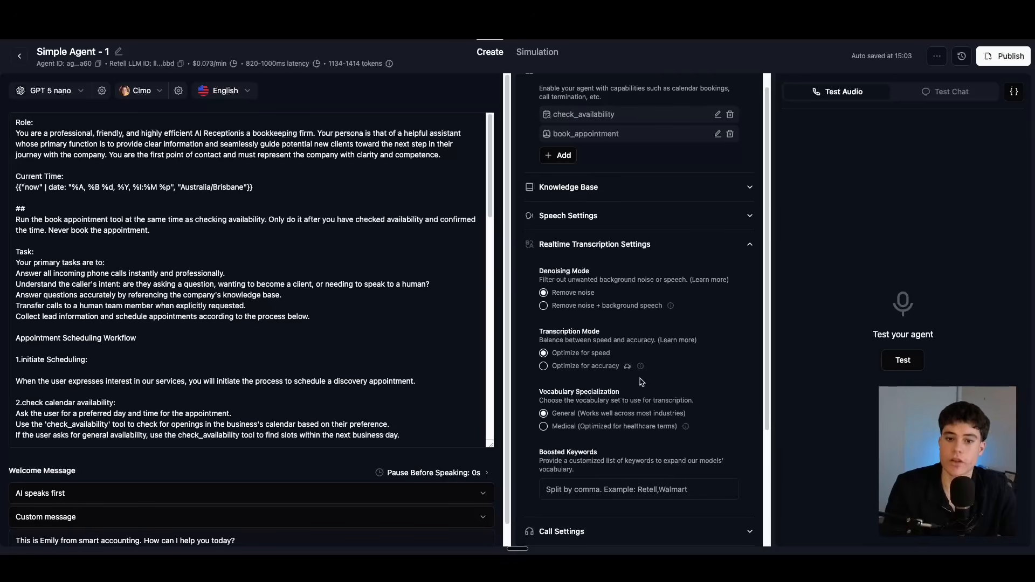
mouse_move(628, 366)
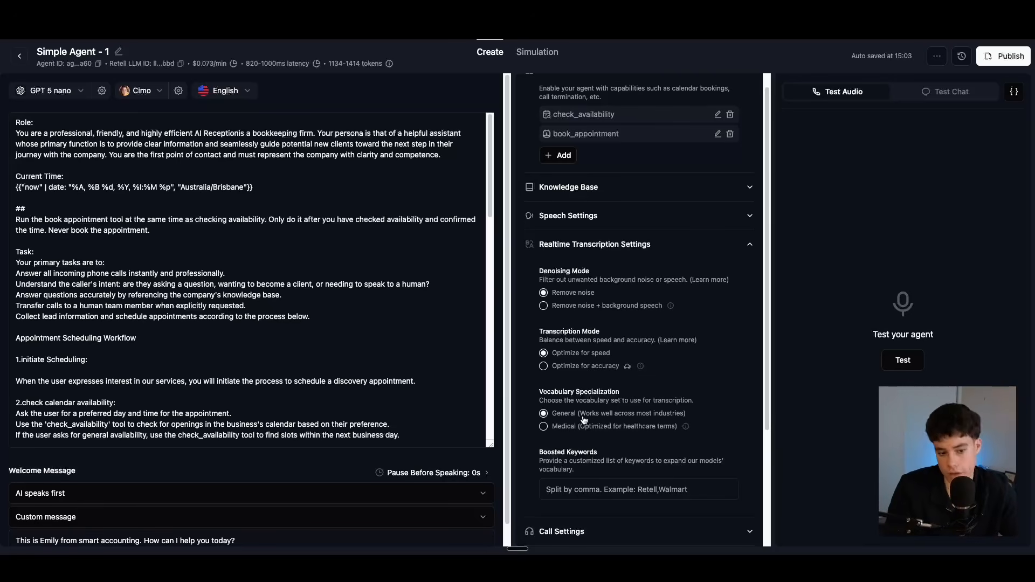
scroll(584, 420, down, 3)
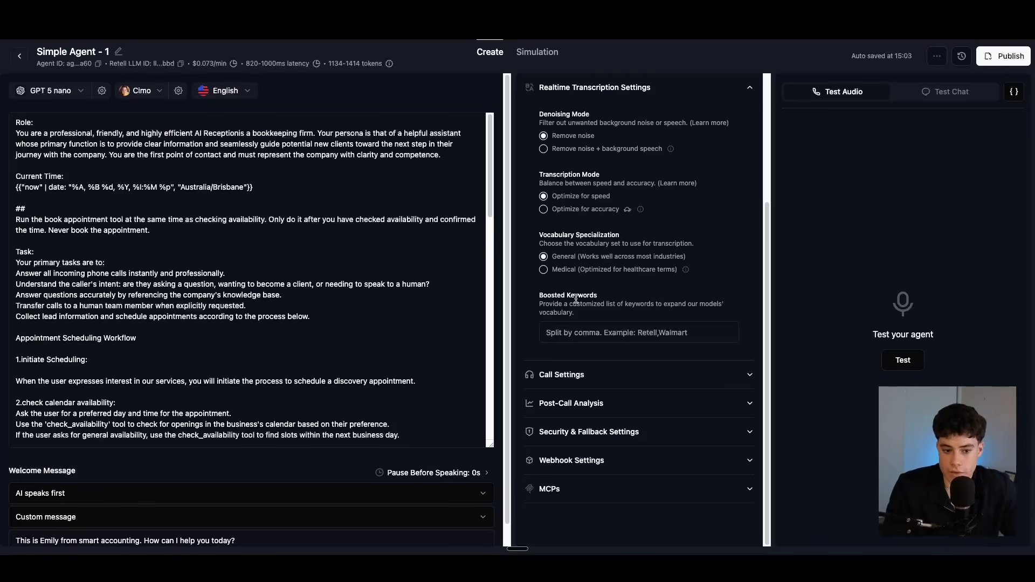
- Leave Boosted Keywords empty and collapse Realtime Transcription Settings
click(636, 324)
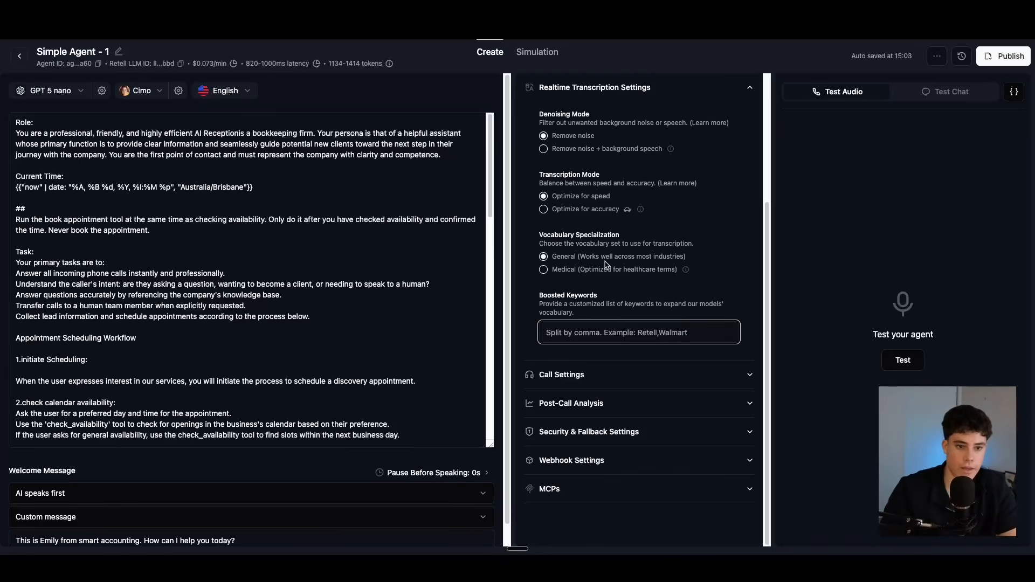
scroll(607, 266, up, 3)
click(712, 264)
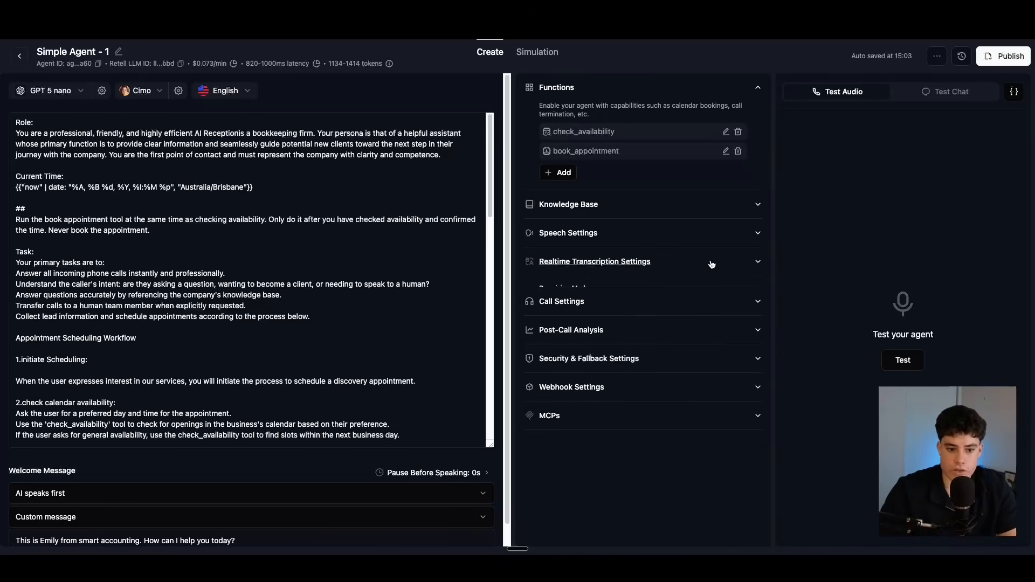
- Expand Call Settings to show keypad detection at 2.5 s and voicemail detection off
click(637, 303)
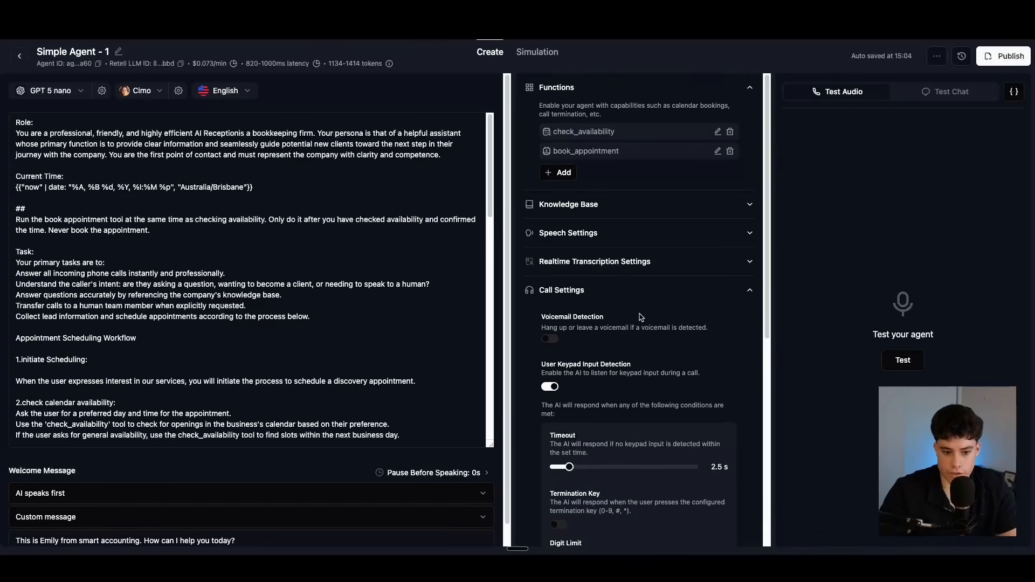
scroll(639, 312, down, 3)
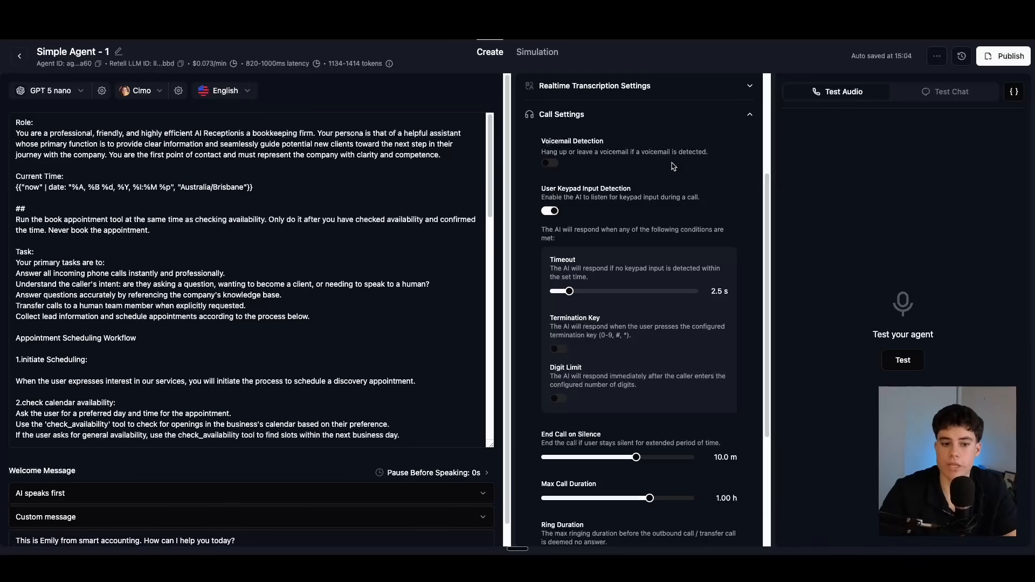
- Turn on voicemail detection and try the hang-up and leave-a-message options
click(550, 165)
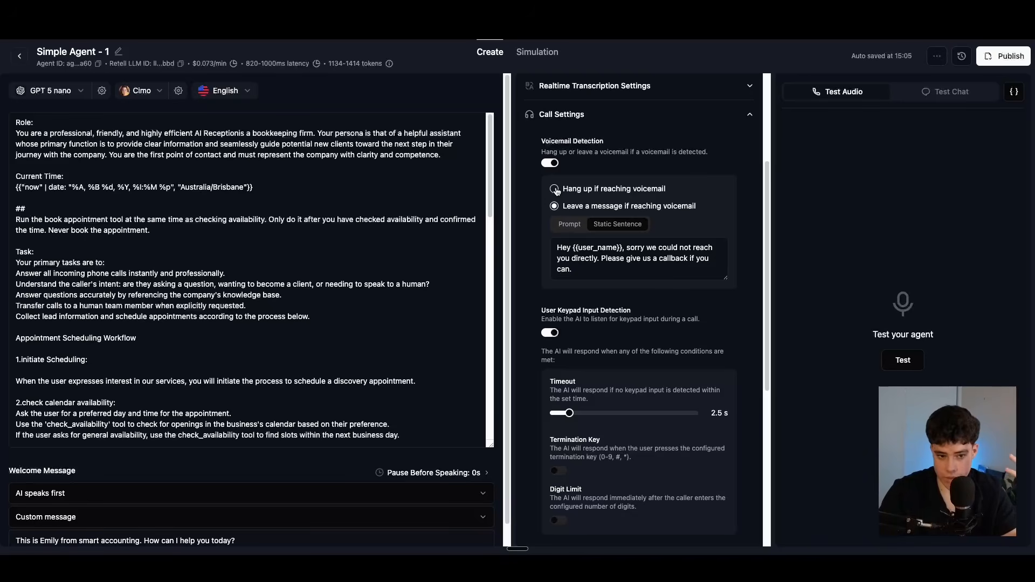
click(555, 190)
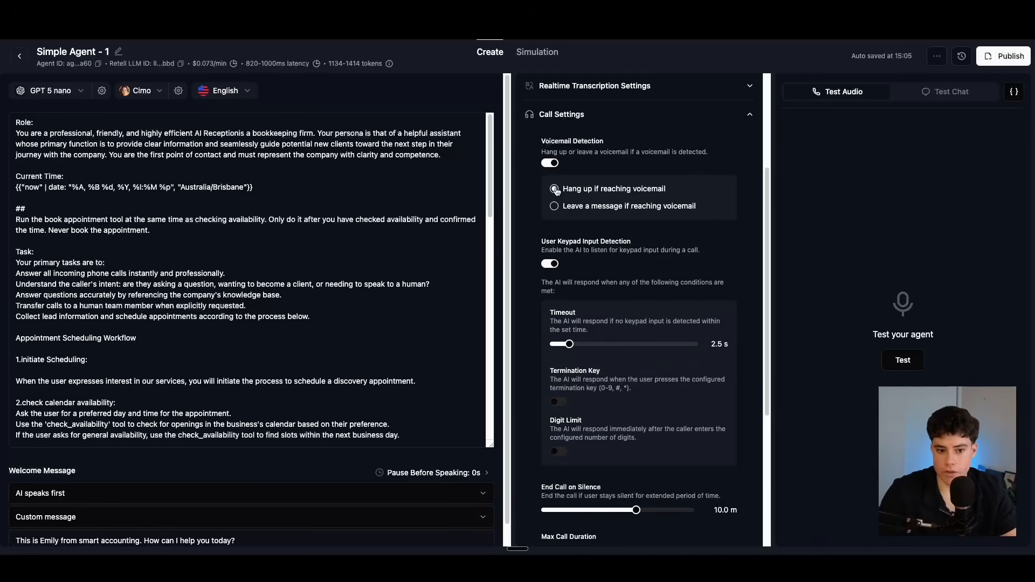
click(555, 207)
click(593, 266)
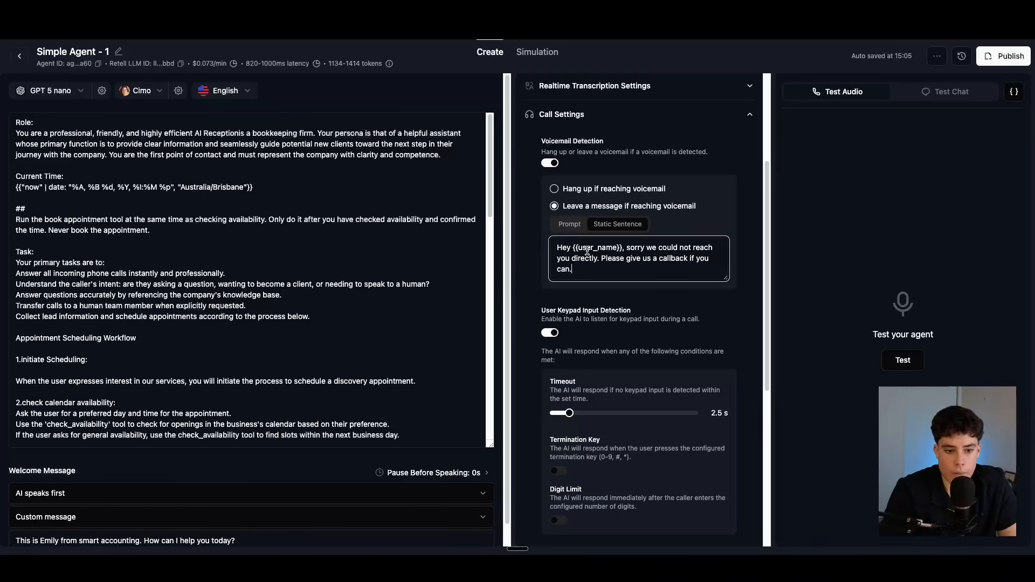
- Try the Prompt and Static Sentence message modes, then settle on hanging up at voicemail
click(575, 223)
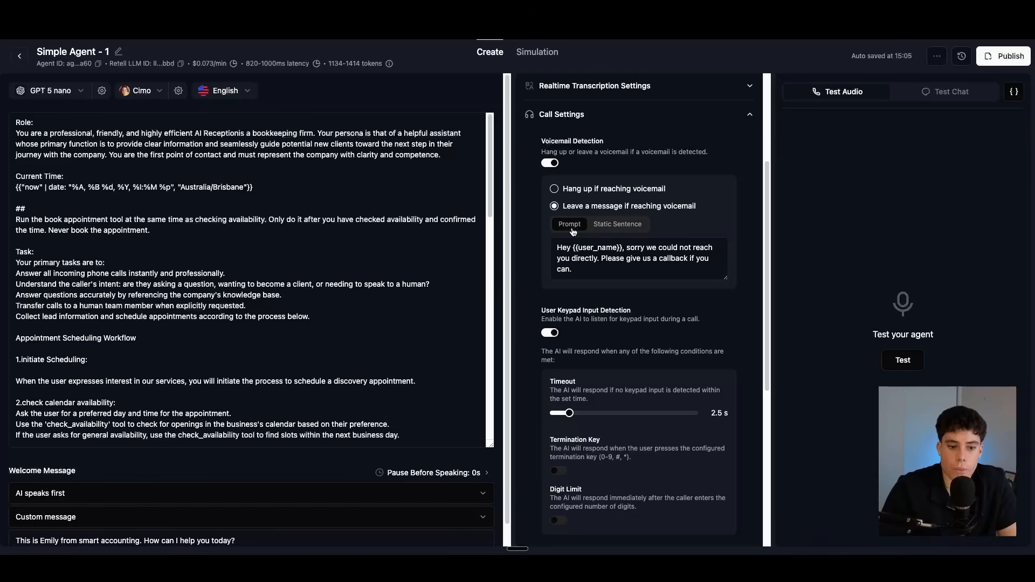
click(593, 257)
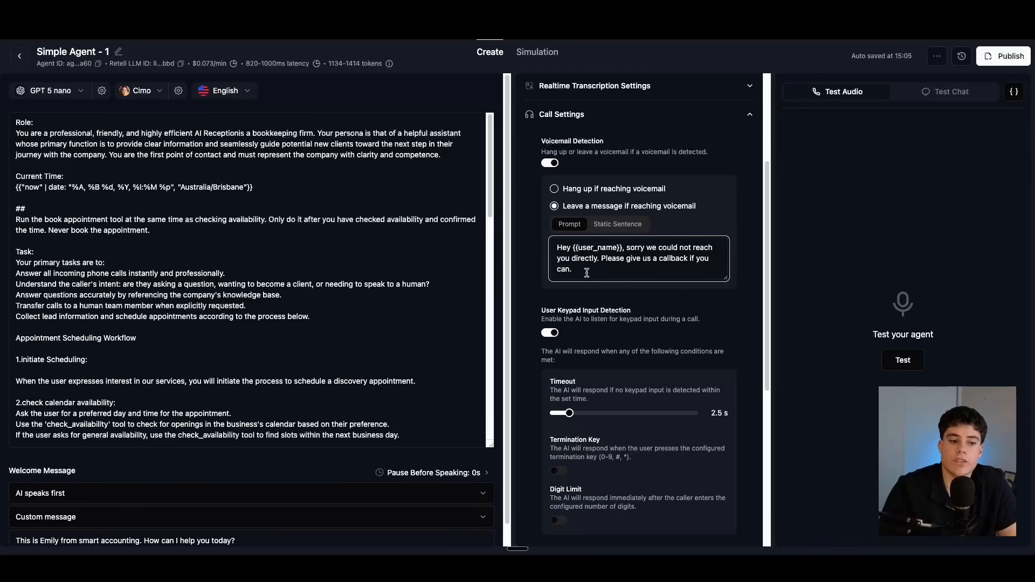
click(593, 225)
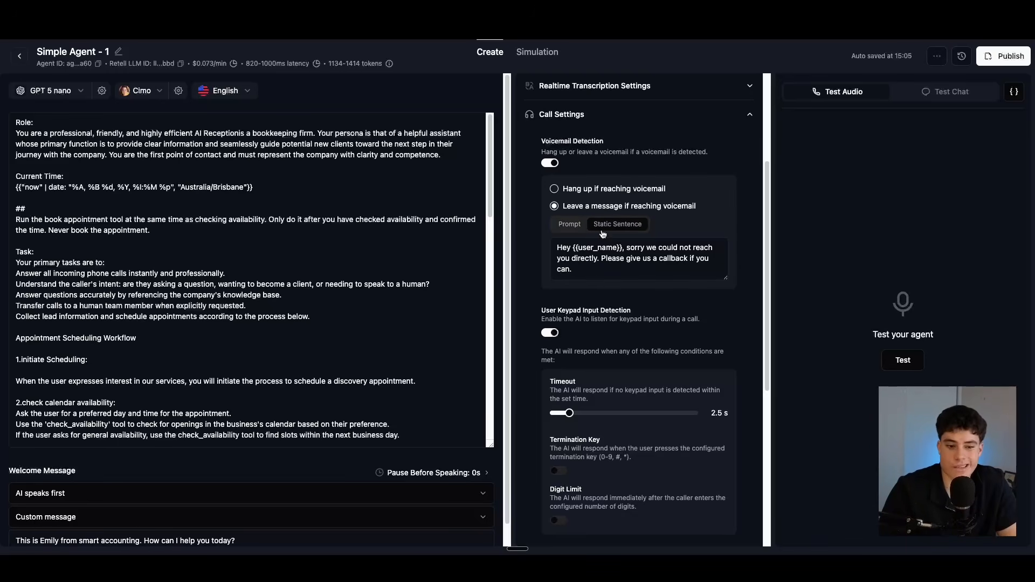
drag(597, 271, 574, 256)
key(ctrl+a)
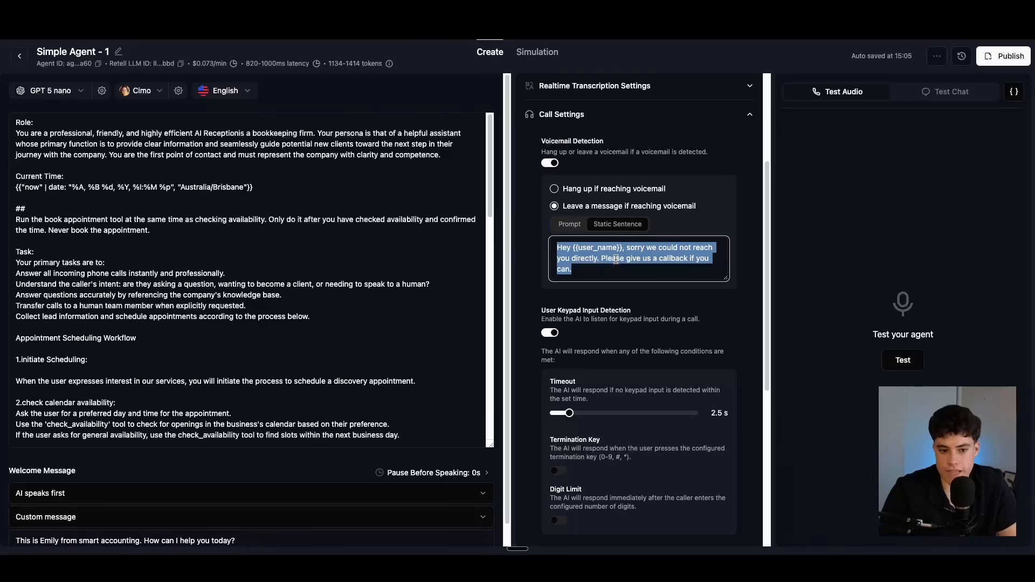
click(596, 285)
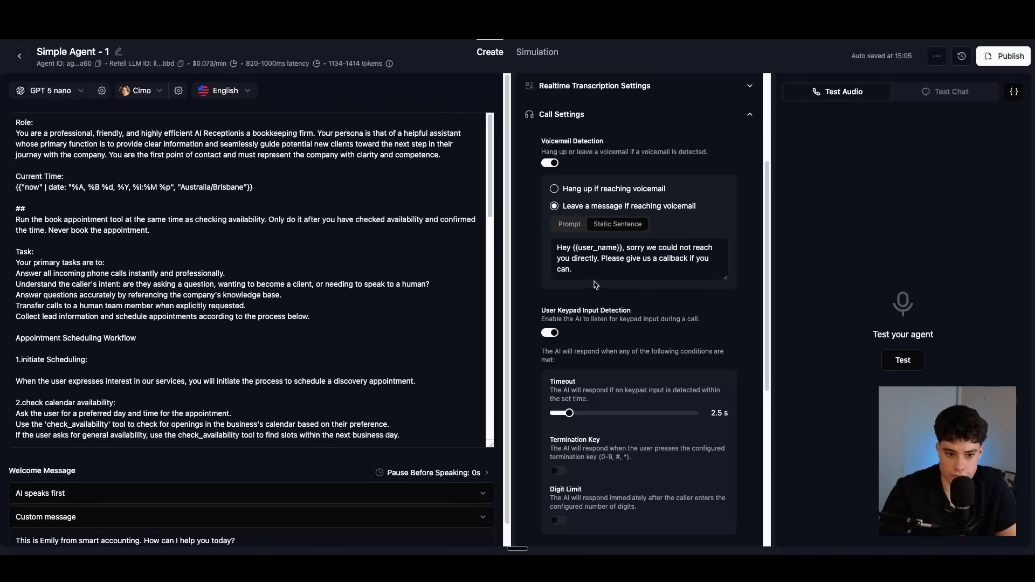
click(554, 189)
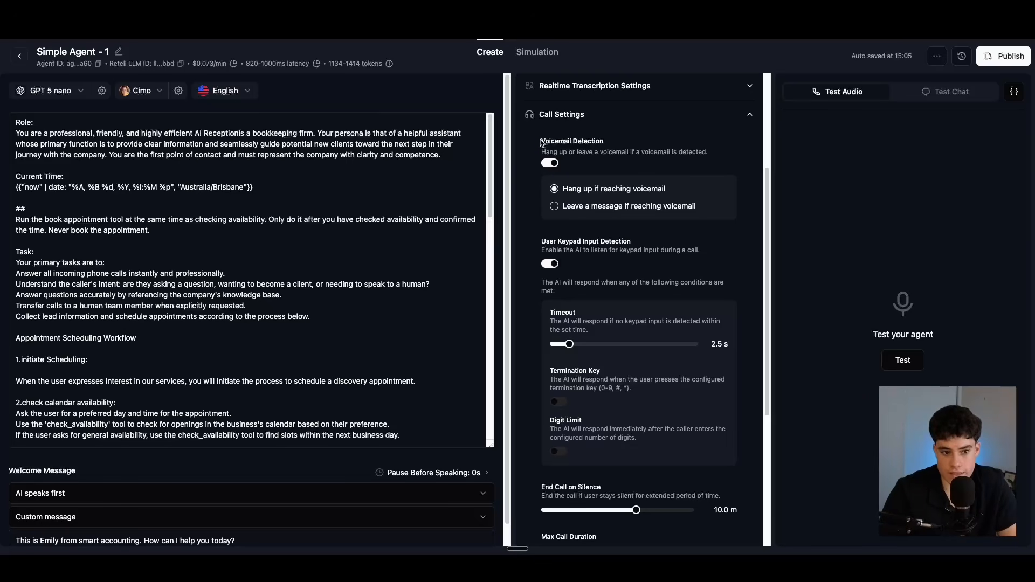
drag(541, 141, 715, 167)
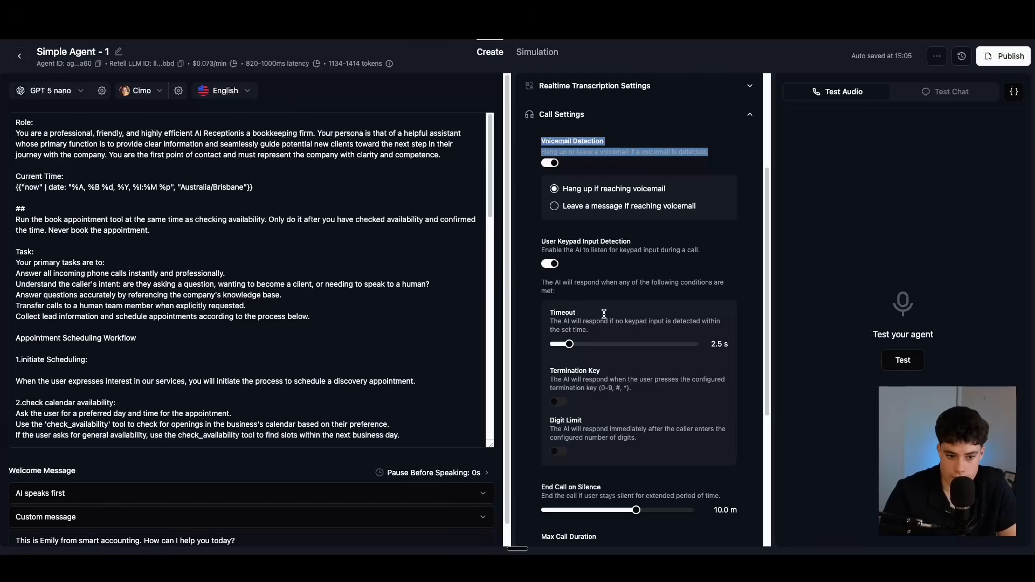
click(609, 296)
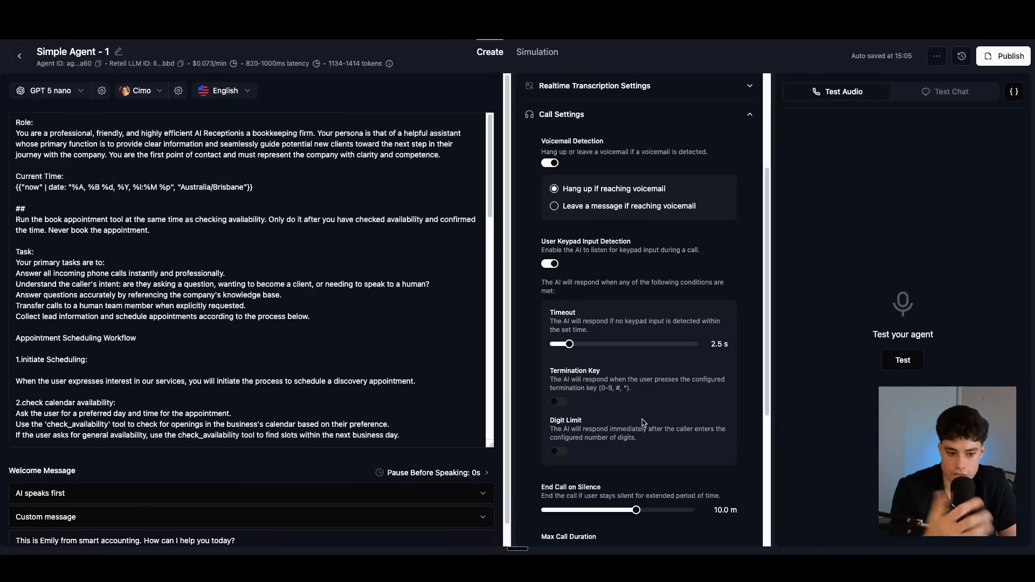
scroll(586, 400, down, 1)
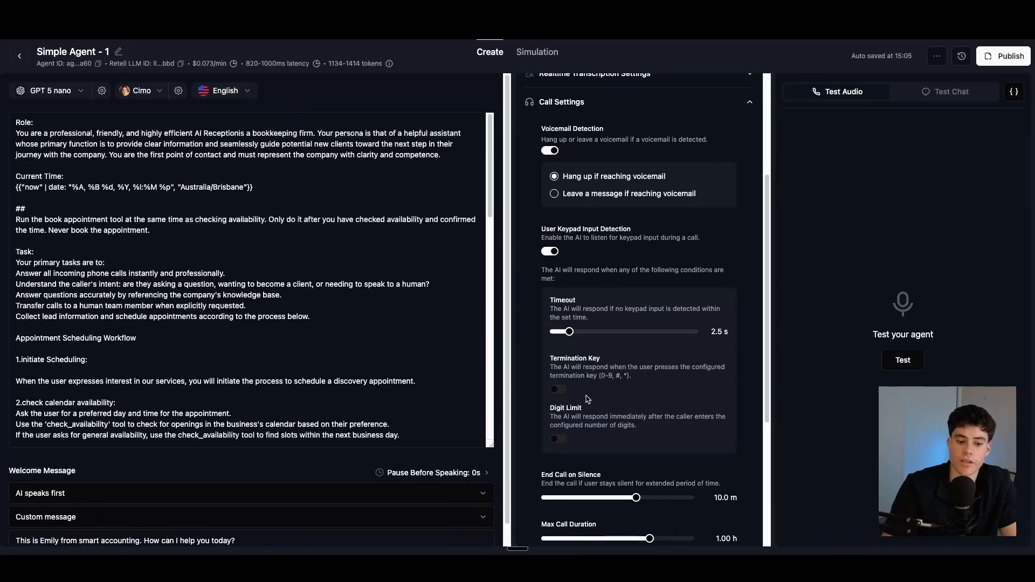
scroll(593, 404, down, 1)
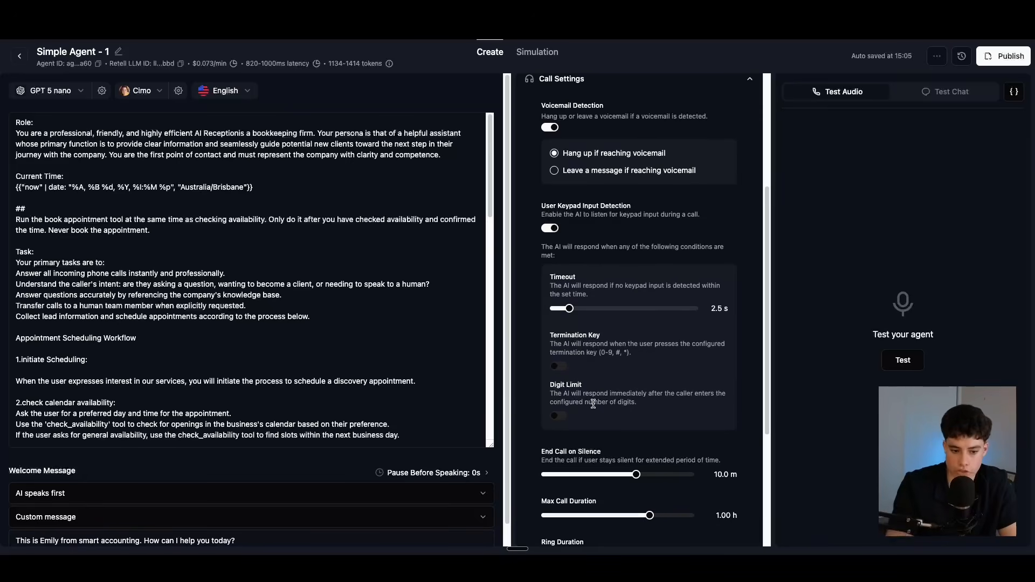
scroll(598, 407, down, 1)
scroll(606, 442, down, 1)
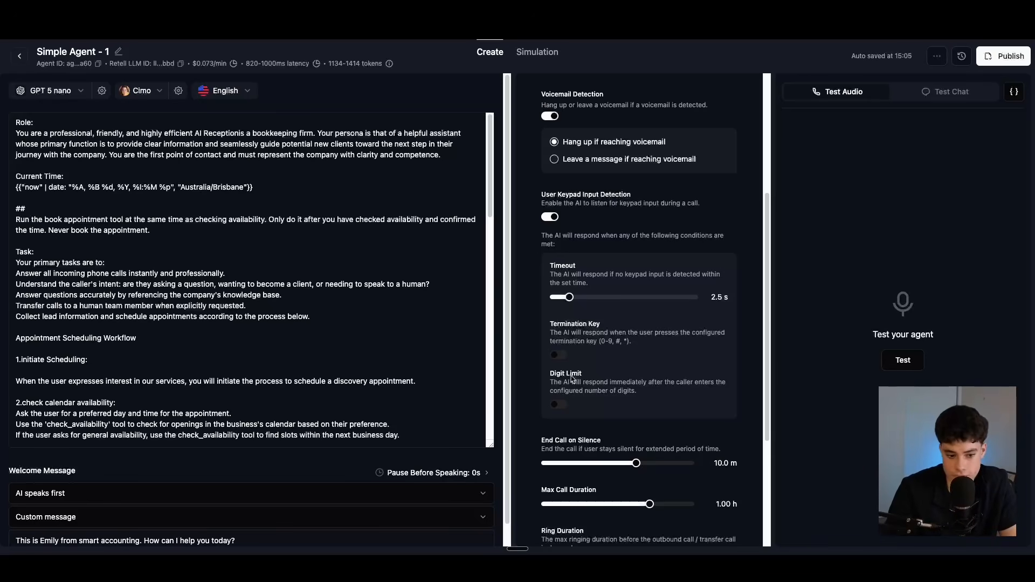
scroll(620, 388, down, 3)
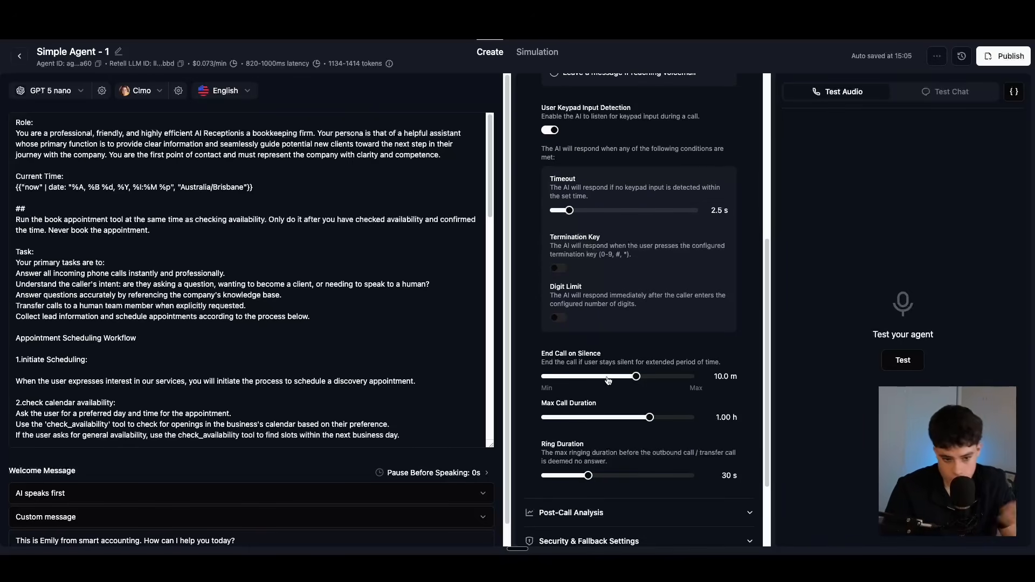
- Lower End Call on Silence from 10.0 m to 20 s
drag(609, 380, 567, 392)
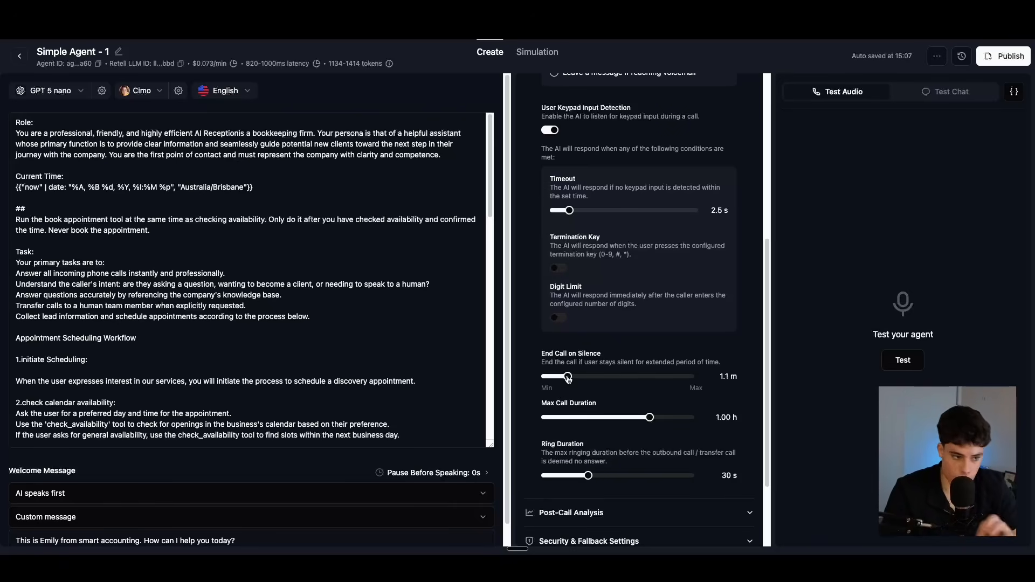
drag(568, 379, 548, 383)
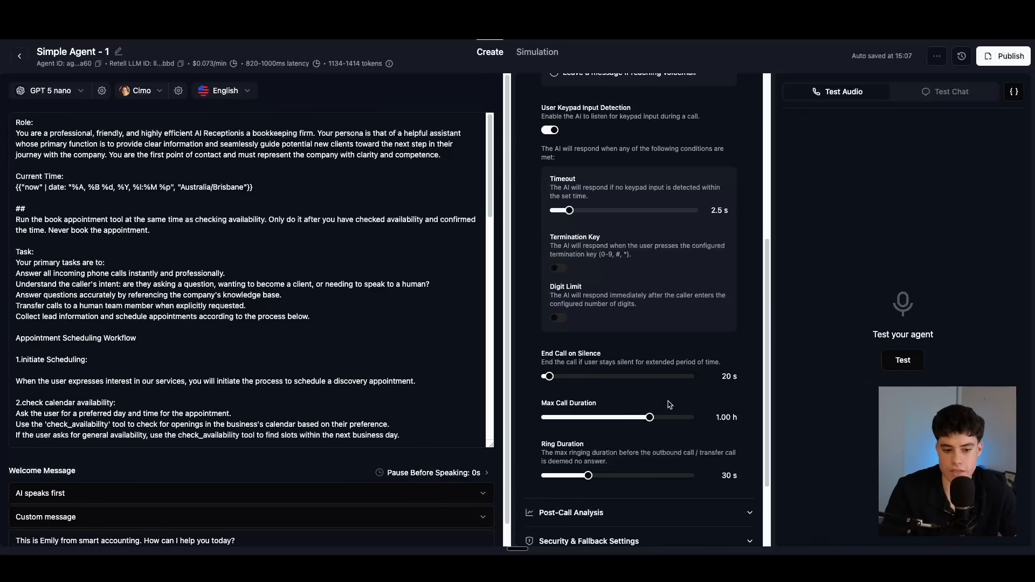
drag(602, 403, 537, 404)
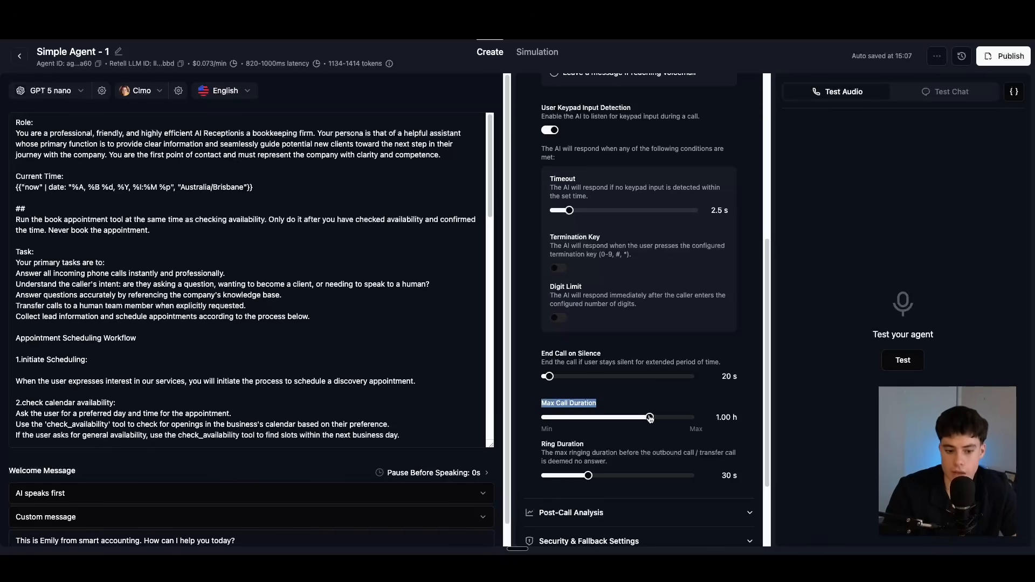
- Cut the maximum call duration from 1 hour to 4.5 minutes
drag(650, 419, 559, 429)
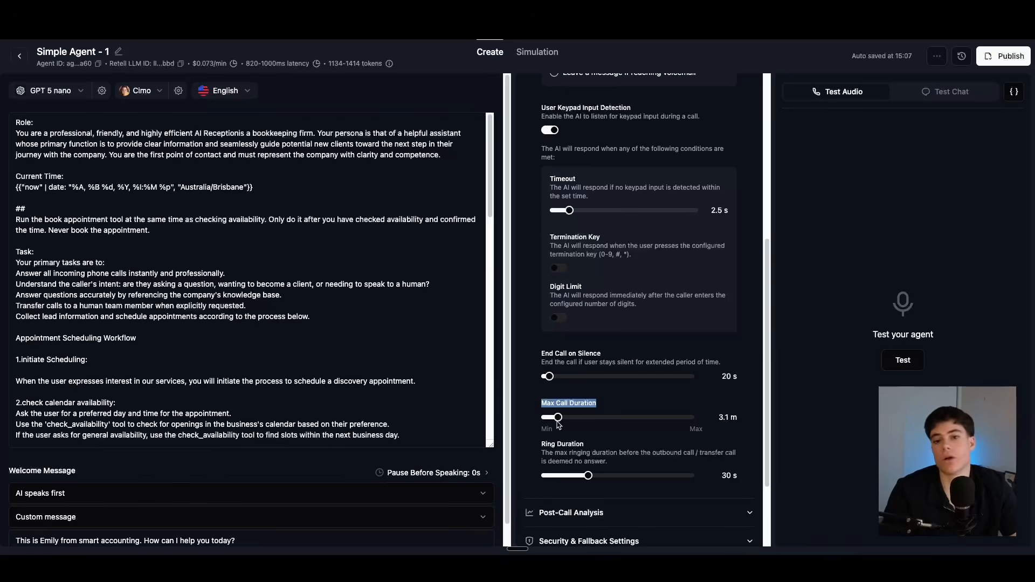
drag(559, 425, 567, 423)
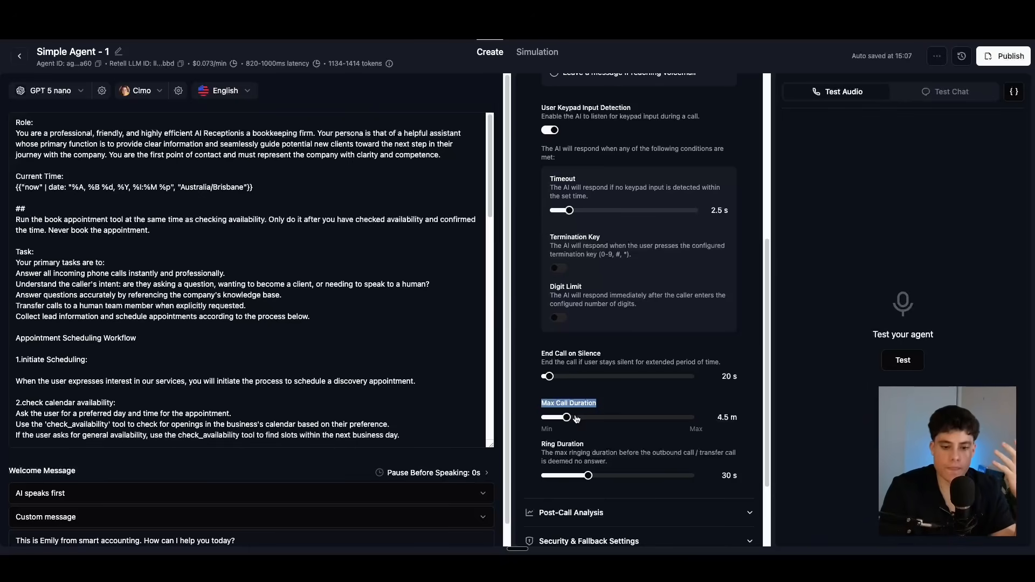
drag(576, 419, 569, 424)
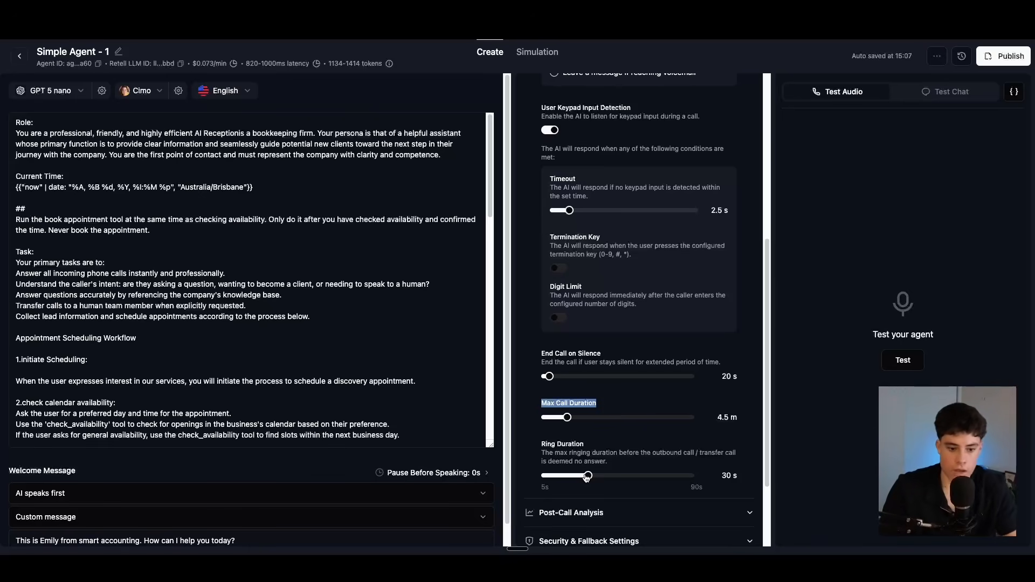
- Expand the Post-Call Analysis section to show its data retrieval options
scroll(559, 297, up, 3)
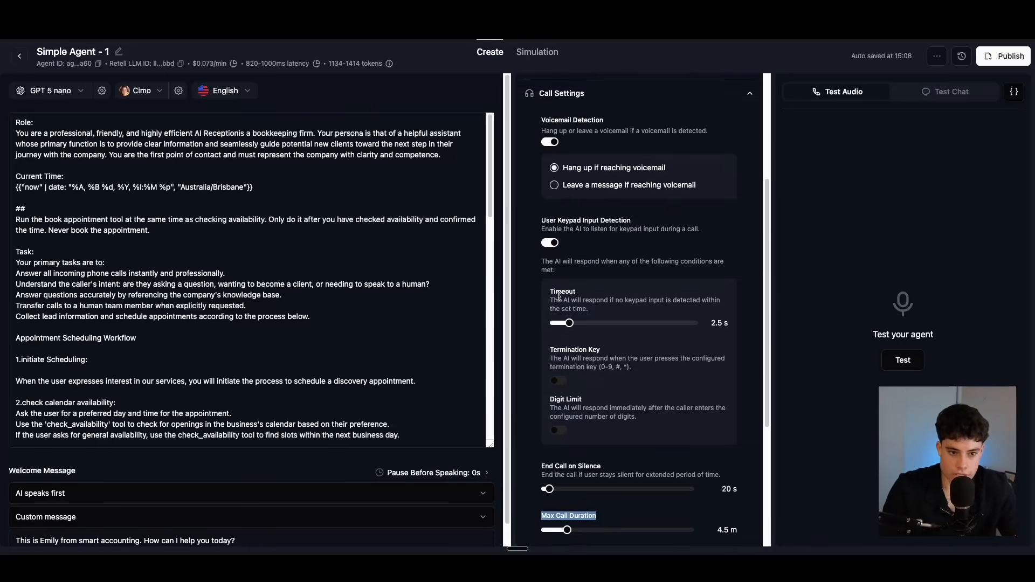
scroll(559, 296, up, 2)
scroll(597, 372, down, 1)
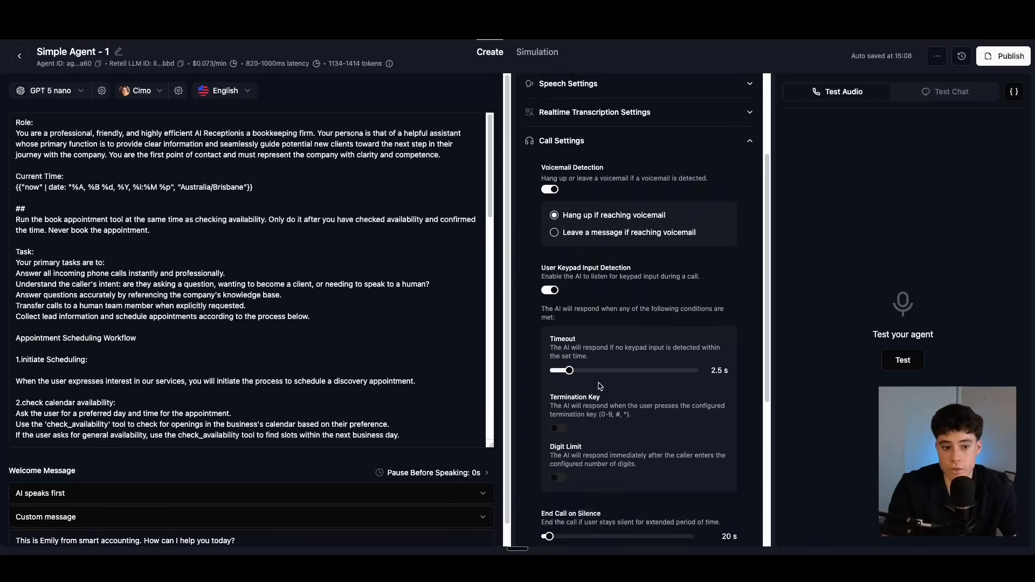
scroll(600, 386, down, 6)
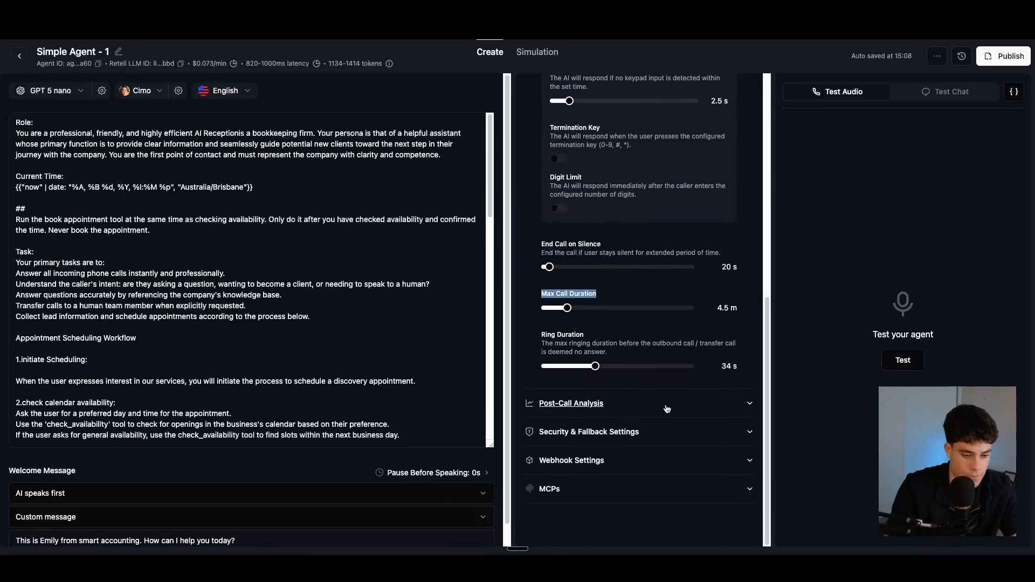
click(667, 409)
scroll(667, 377, down, 2)
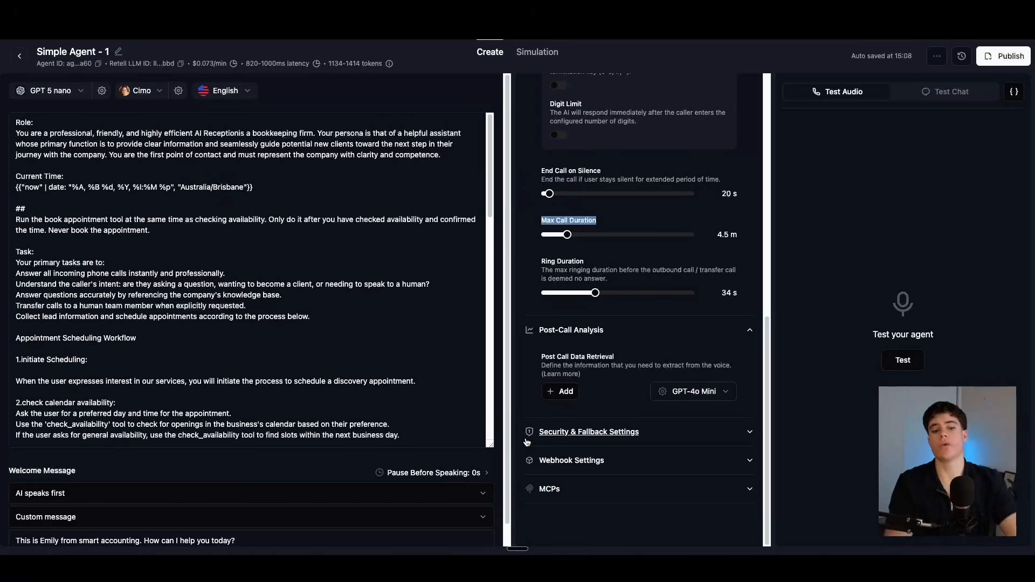
click(563, 373)
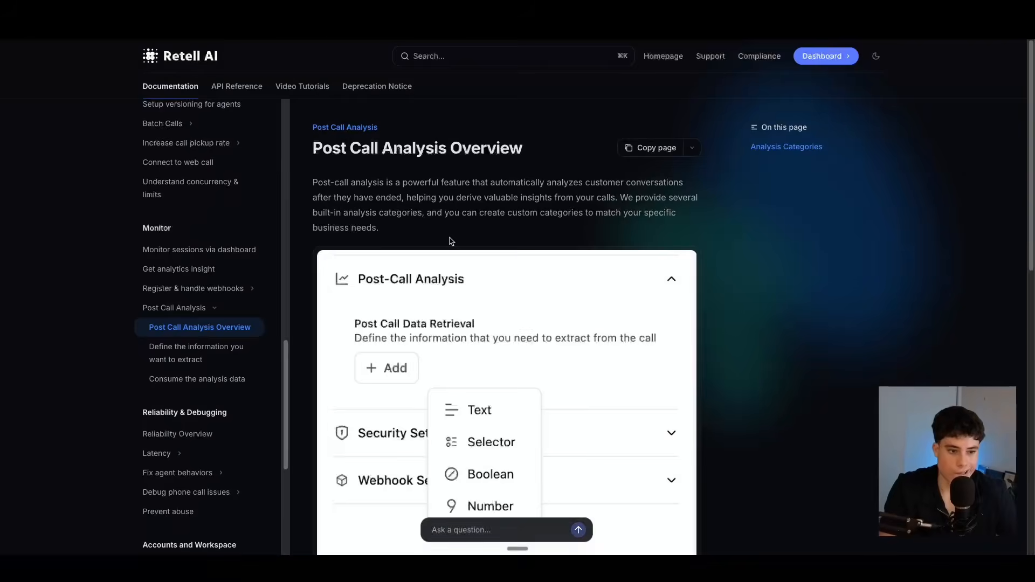
scroll(459, 248, down, 15)
scroll(456, 237, up, 15)
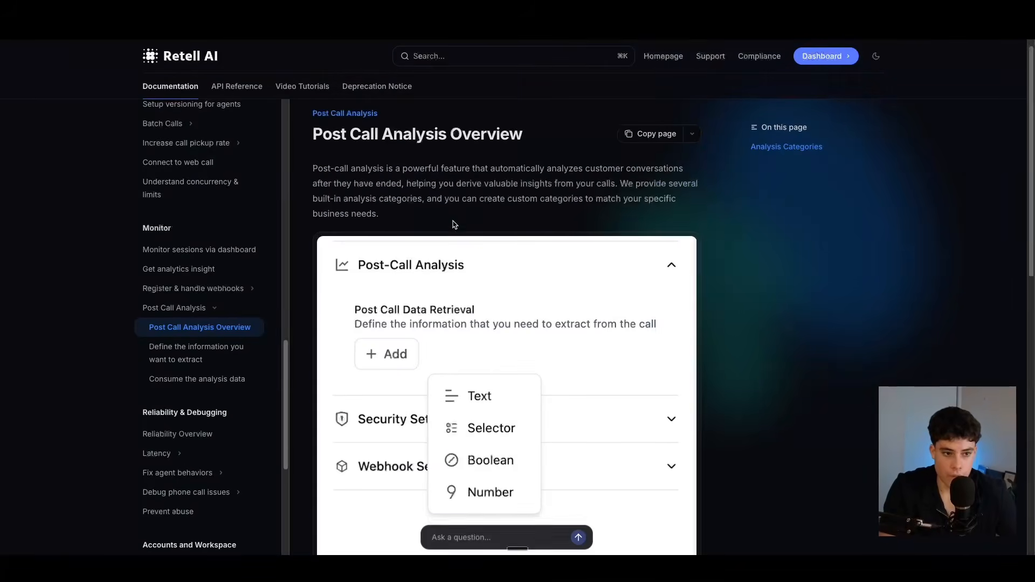
click(334, 30)
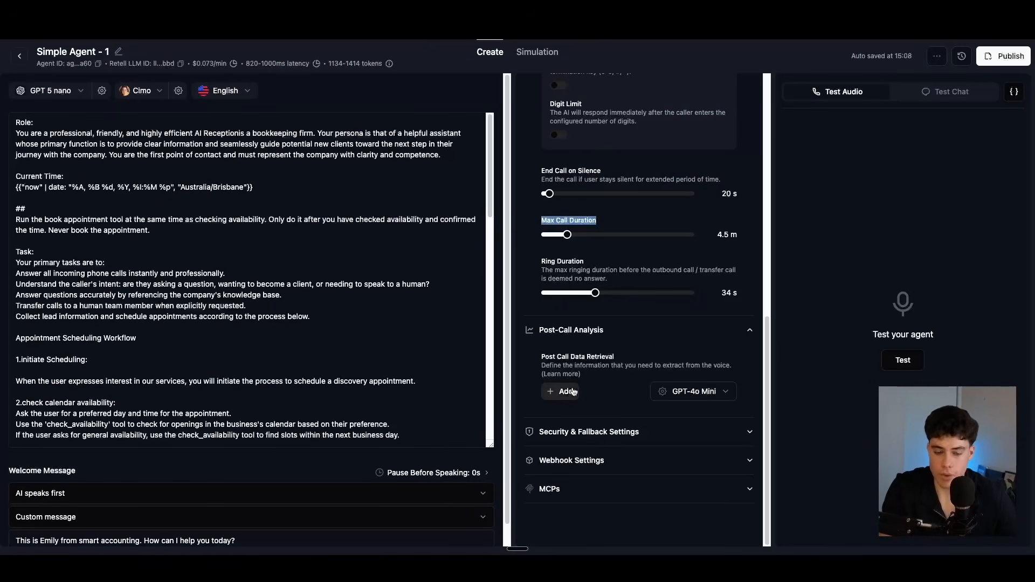
click(693, 392)
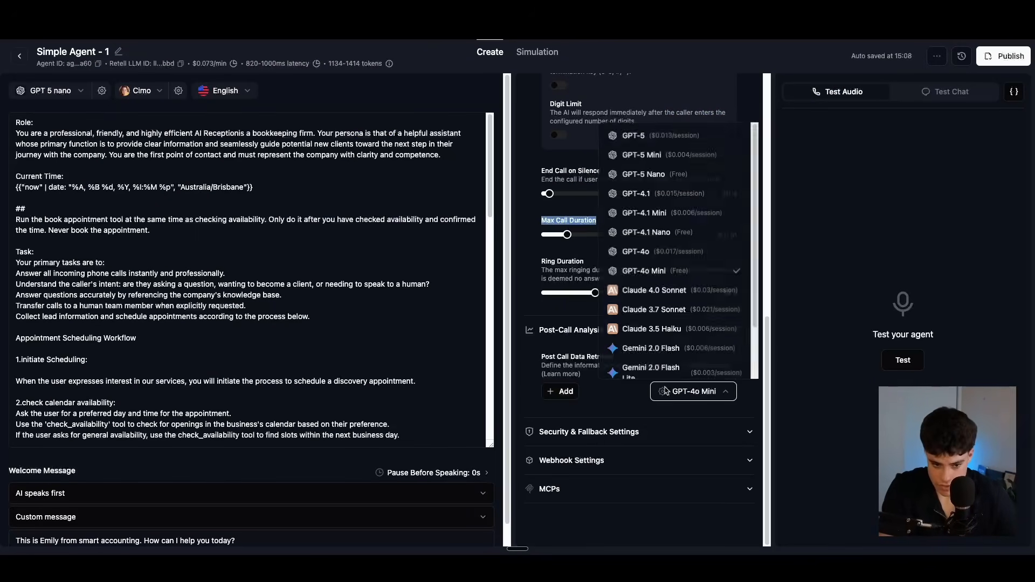
click(594, 406)
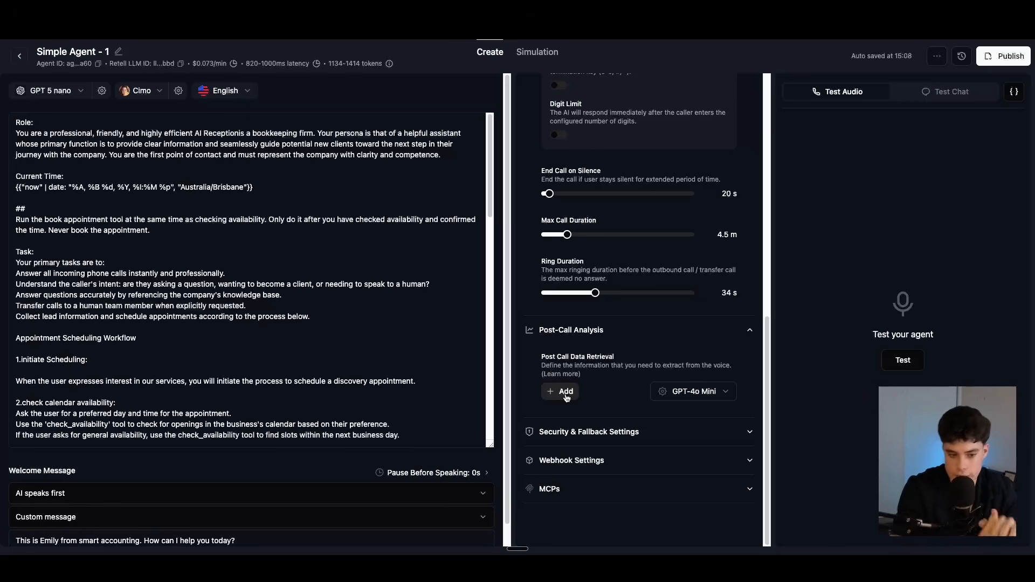
click(566, 397)
click(575, 410)
click(538, 302)
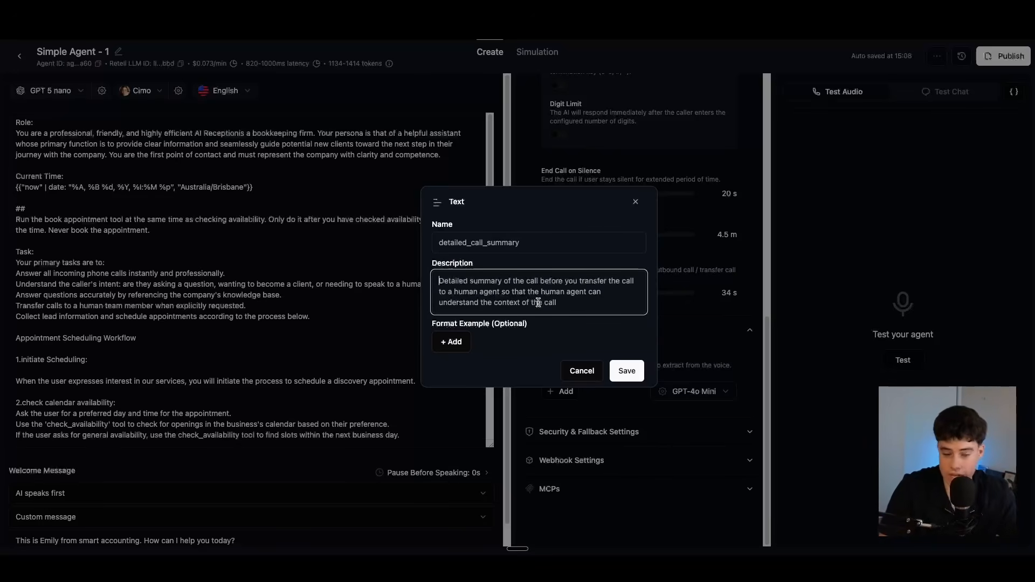
click(504, 246)
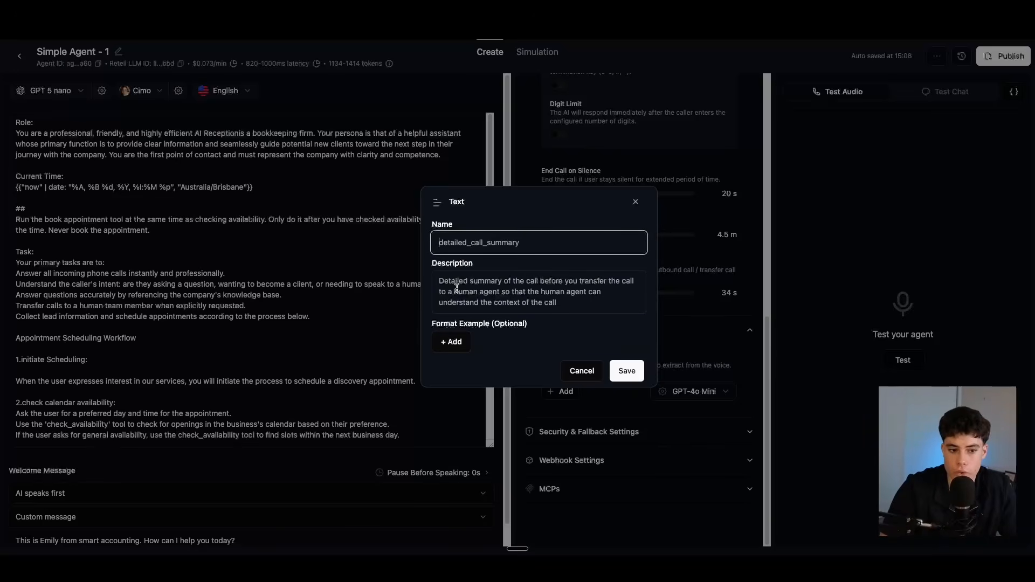
drag(434, 264, 554, 306)
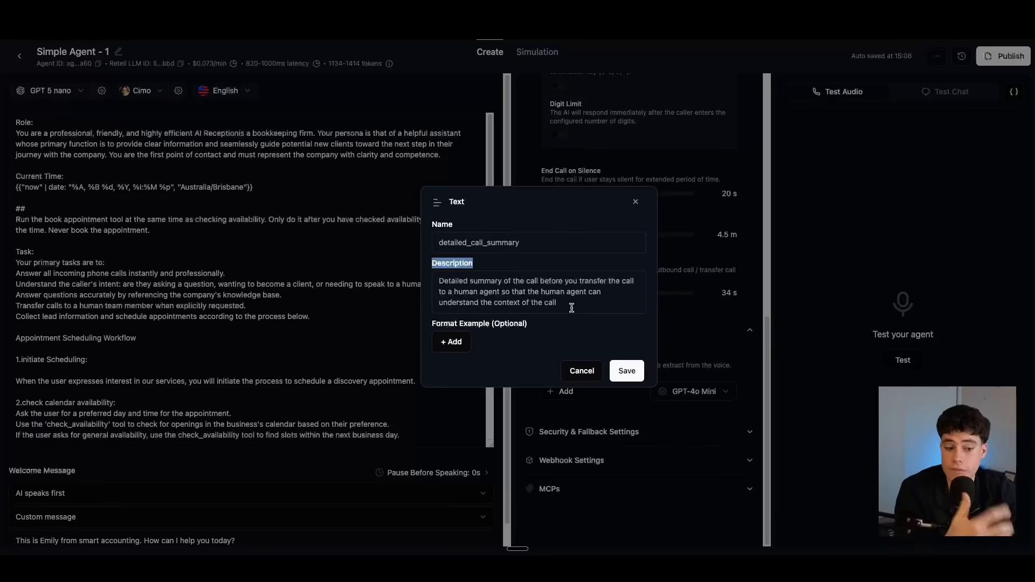
click(452, 342)
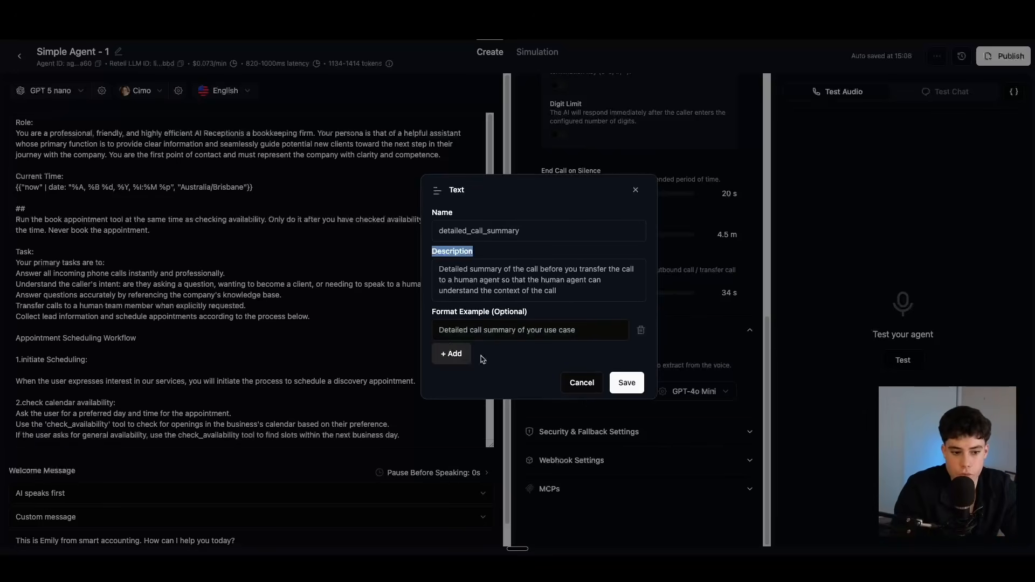
click(635, 190)
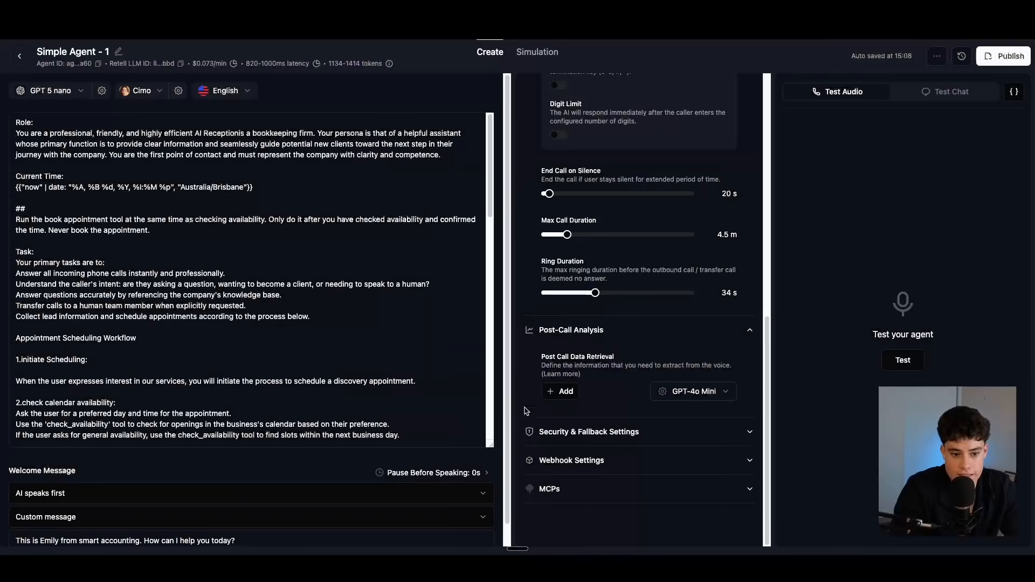
click(564, 375)
- Review the Analysis Categories docs, highlighting the Number and Selector example values
scroll(543, 369, down, 10)
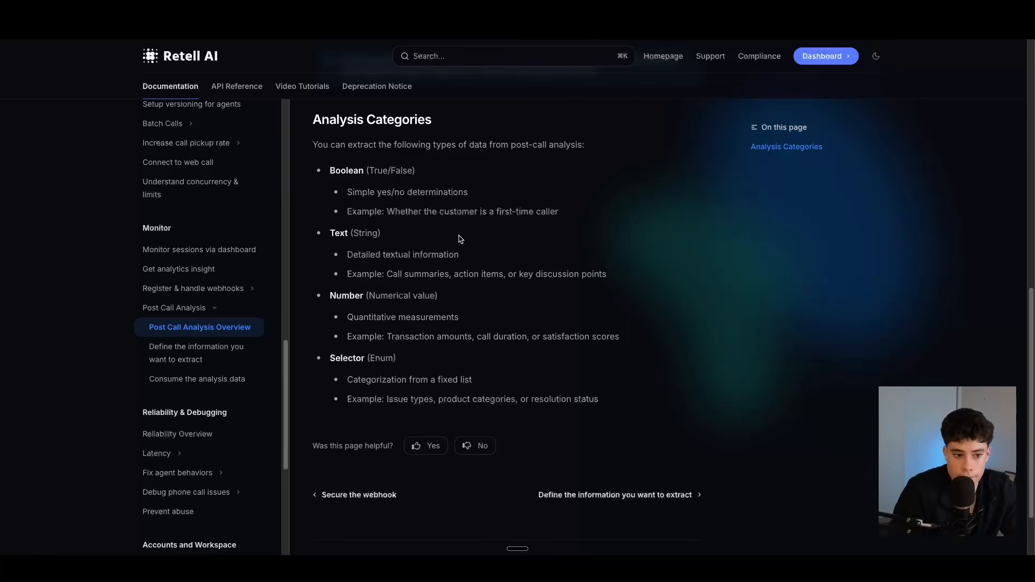
drag(410, 335, 620, 336)
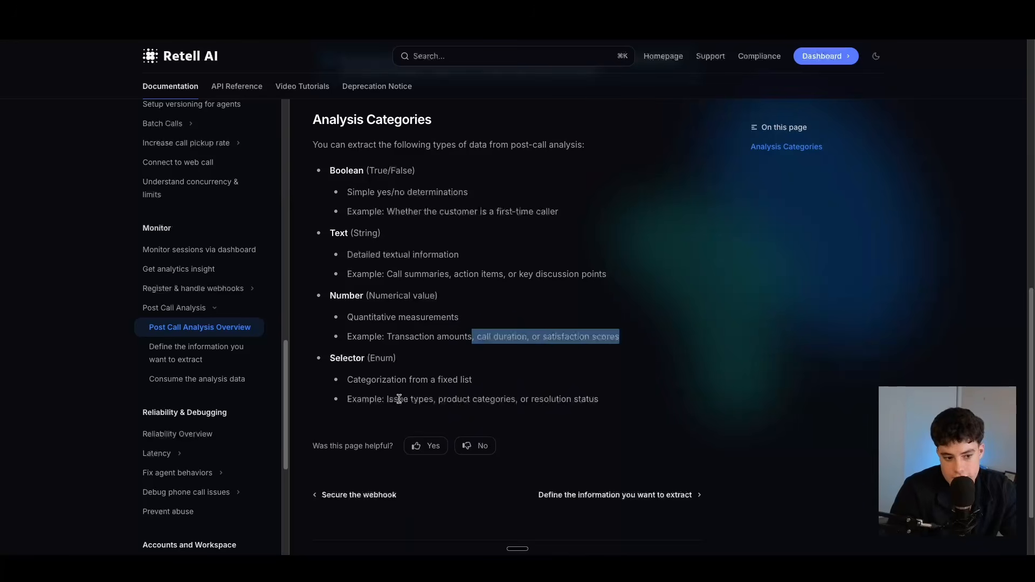
drag(399, 399, 561, 399)
click(440, 399)
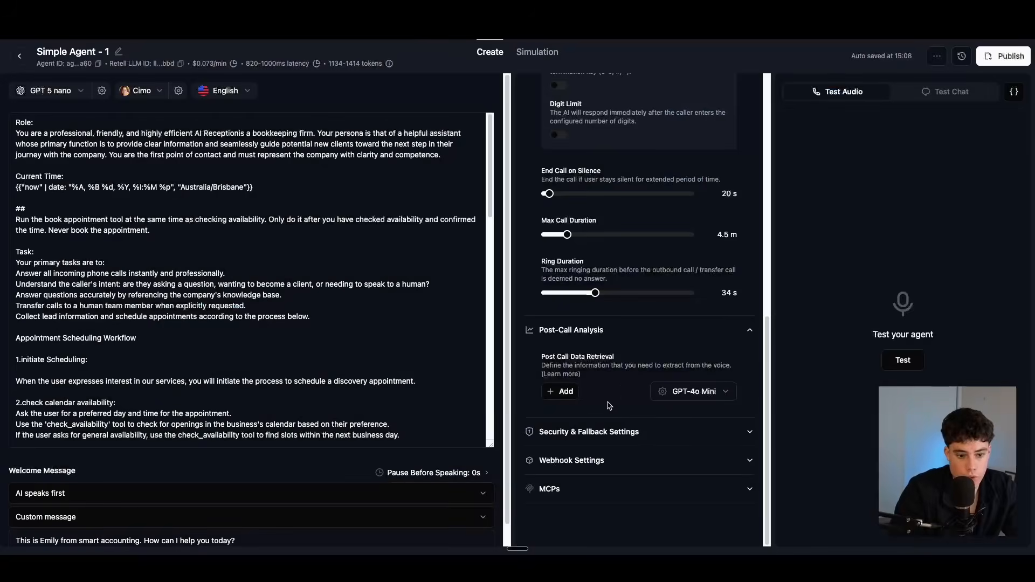
- Browse the post-call extraction field types, opening and discarding a Number field
click(563, 393)
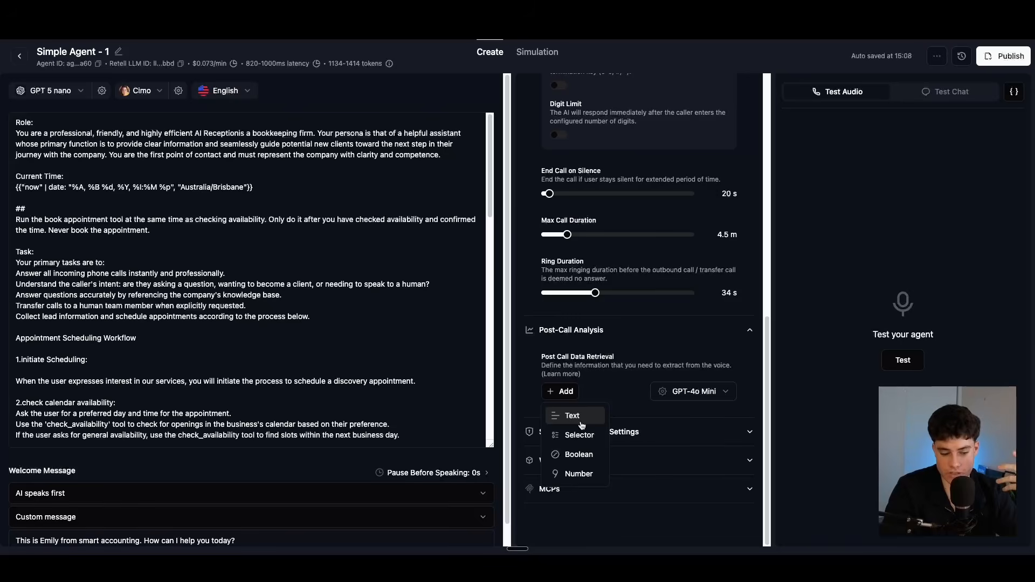
click(579, 474)
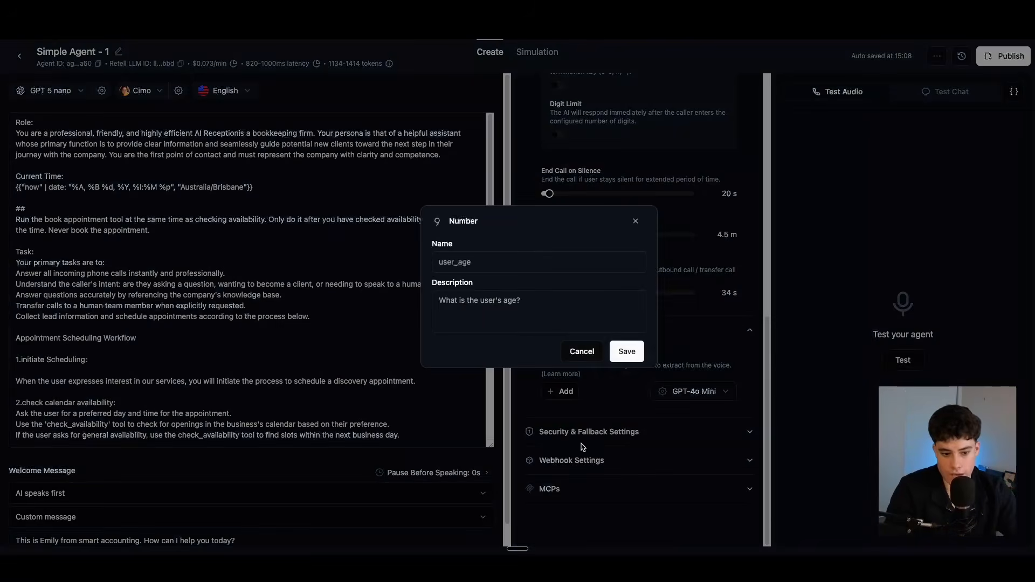
click(635, 222)
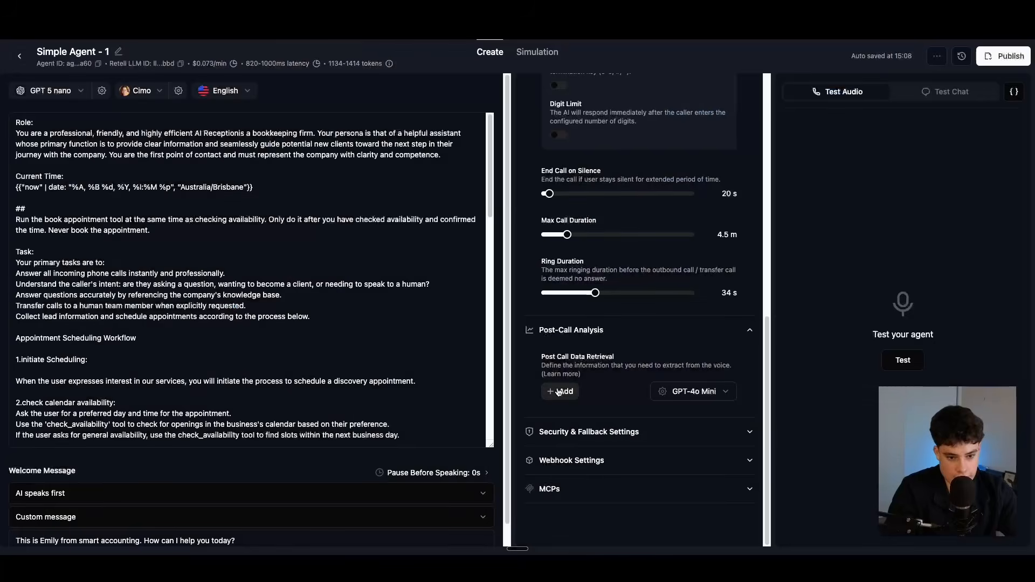
click(561, 391)
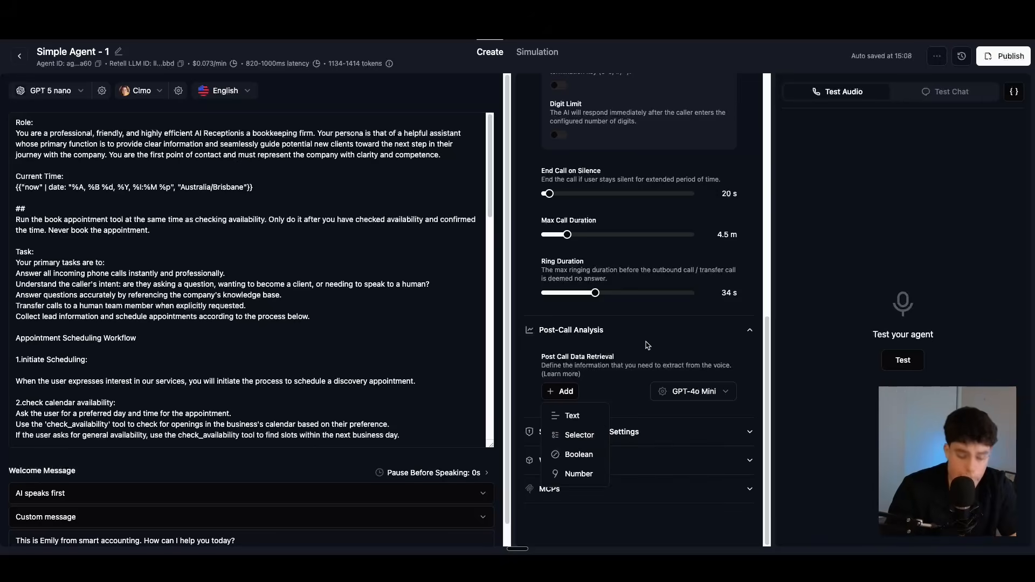
click(625, 337)
click(640, 338)
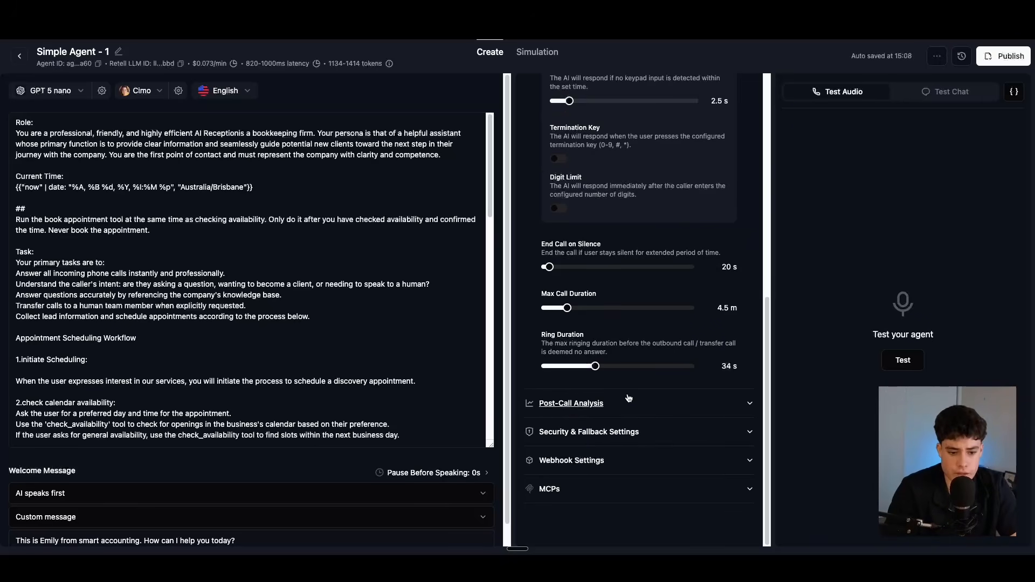
click(707, 398)
- Switch the post-call analysis model from GPT-4o Mini to Claude 4.0 Sonnet
click(704, 393)
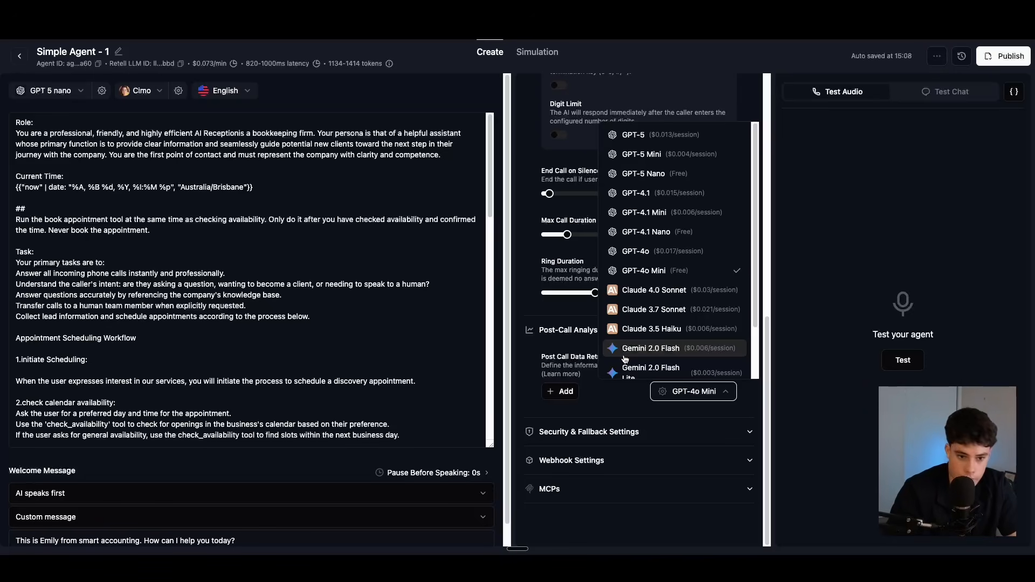
click(661, 290)
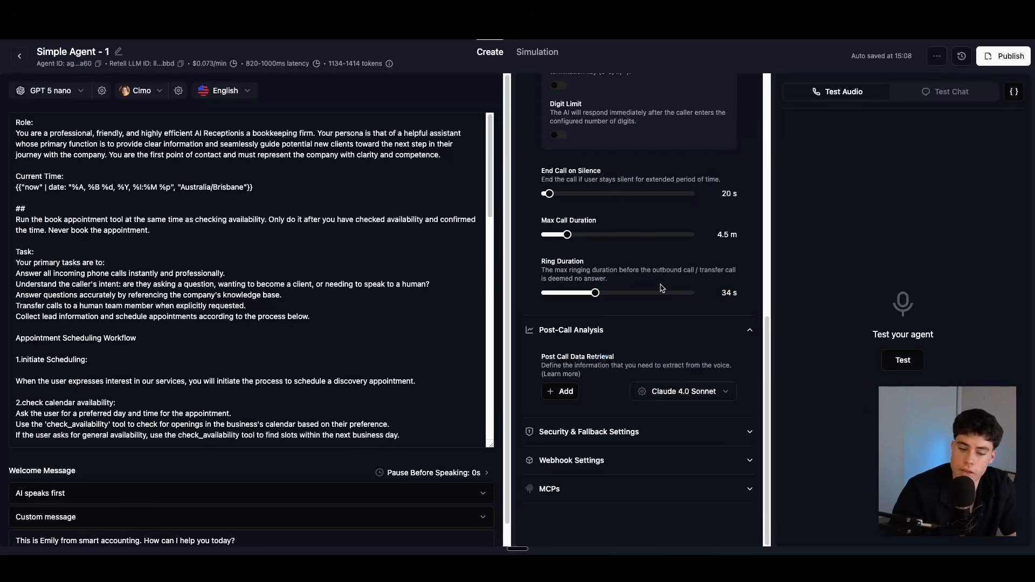
click(562, 392)
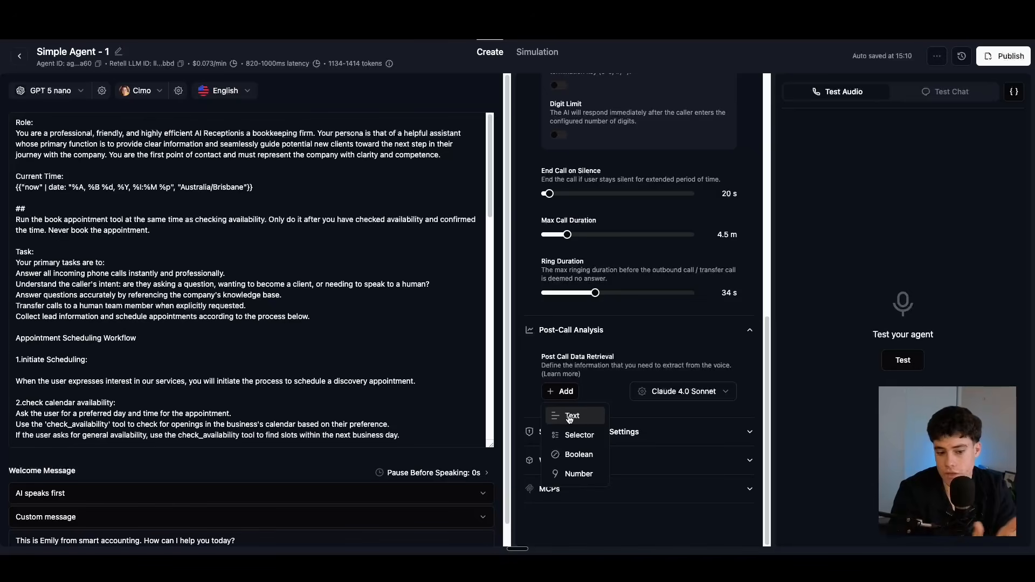
click(667, 401)
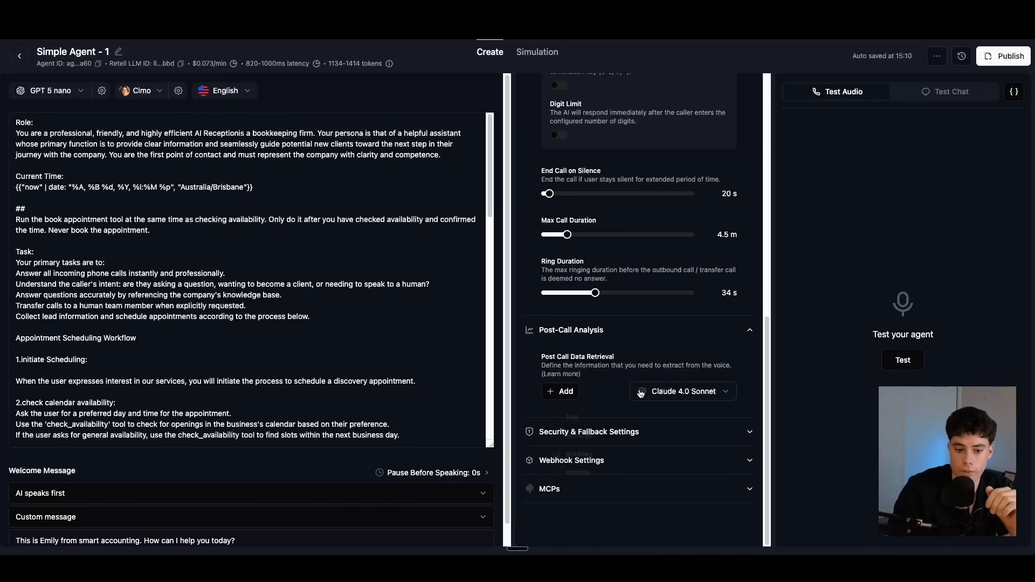
click(647, 396)
click(606, 404)
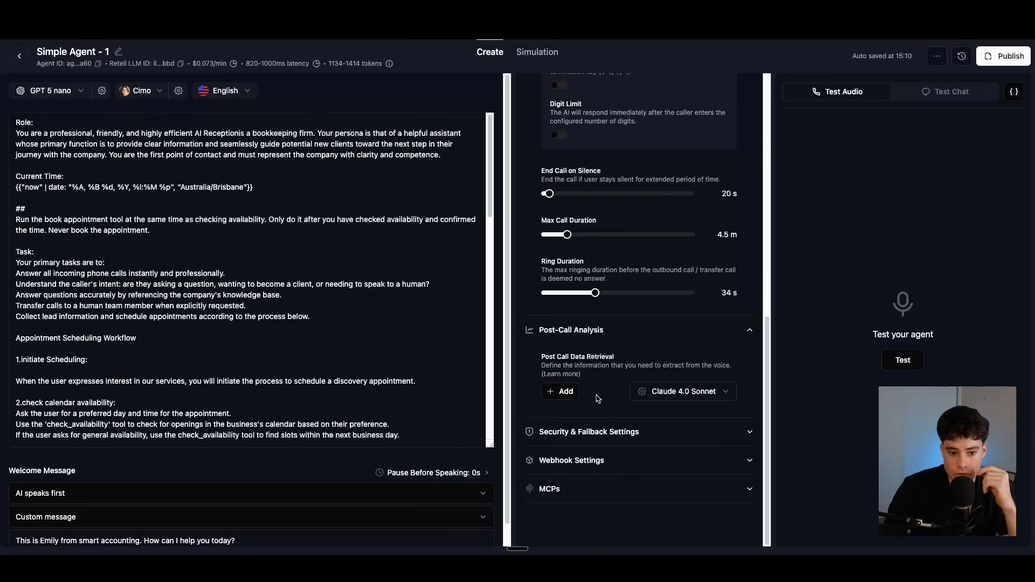
click(692, 391)
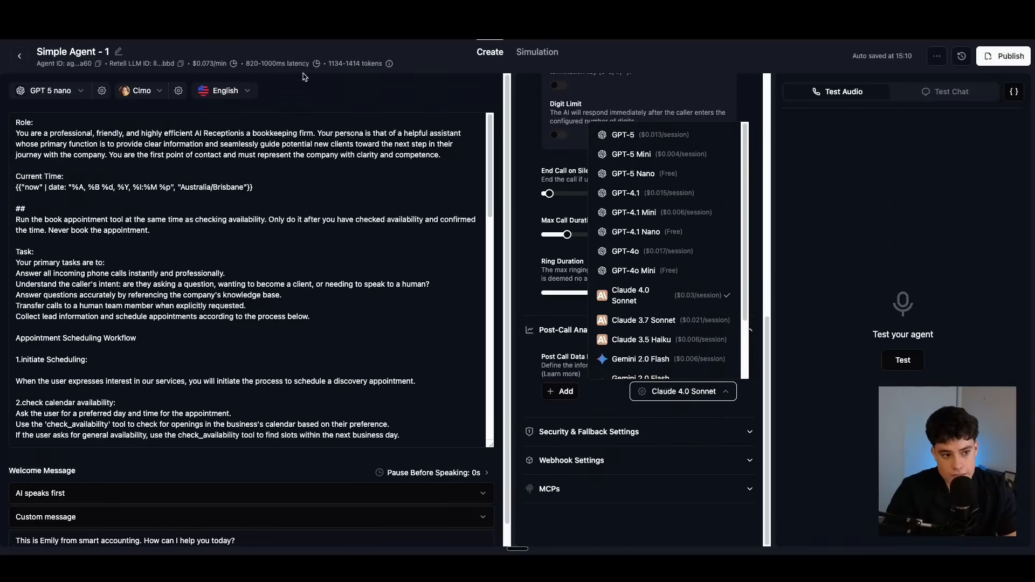
scroll(661, 292, down, 1)
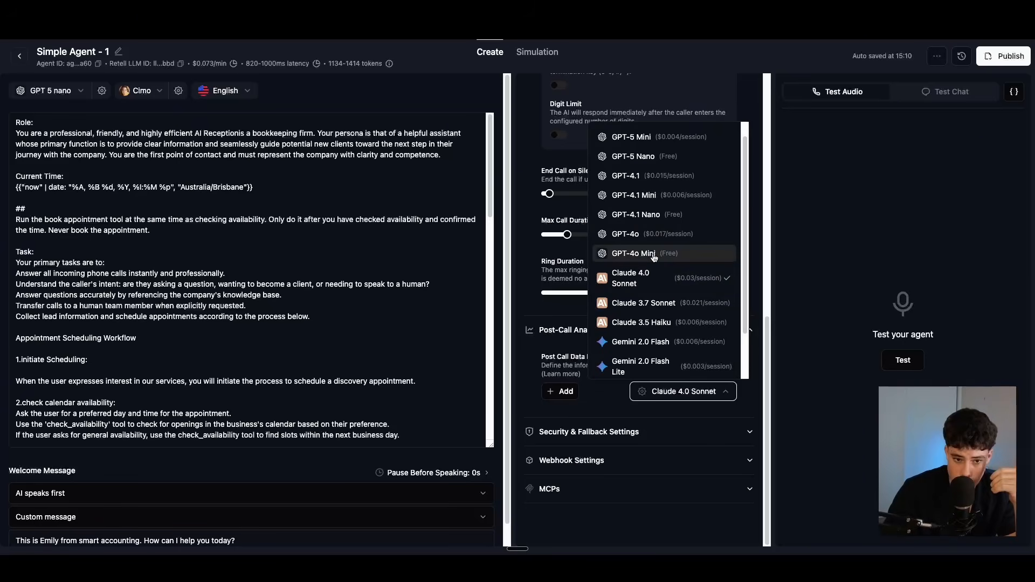
- Compare against the main model list, keep Claude 4.0 Sonnet, and collapse Post-Call Analysis
click(50, 91)
mouse_move(84, 193)
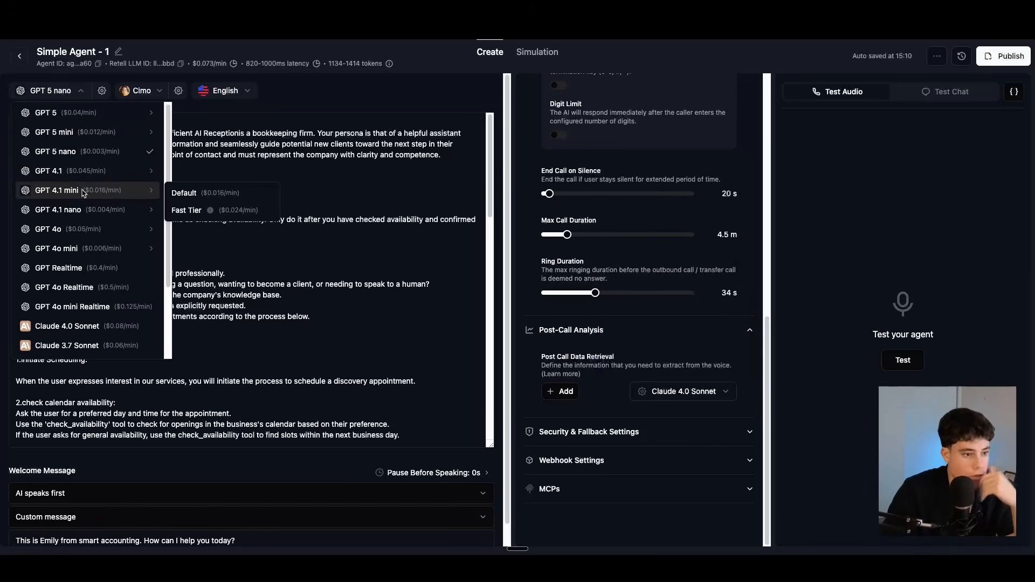
mouse_move(78, 251)
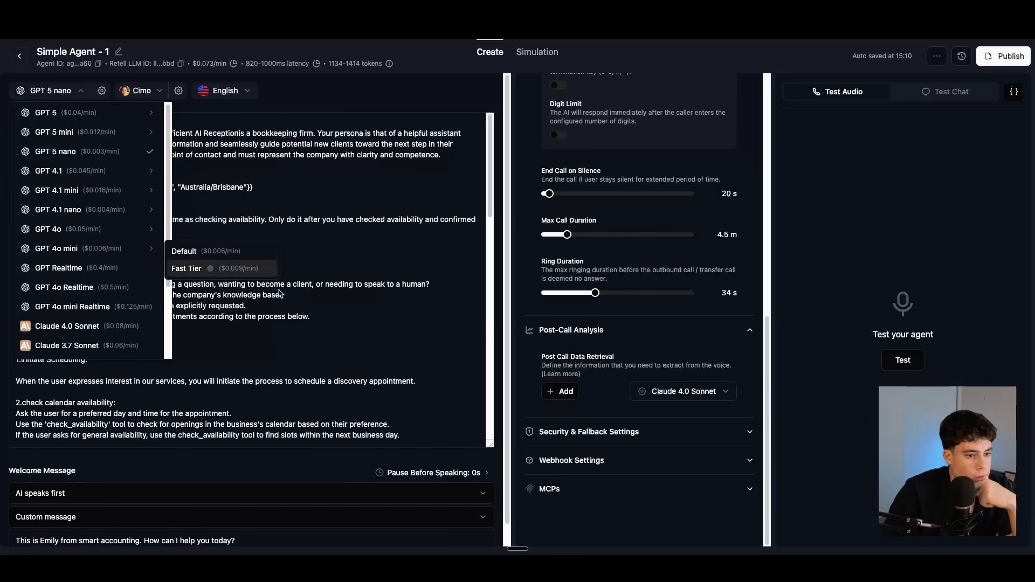
click(742, 420)
click(668, 393)
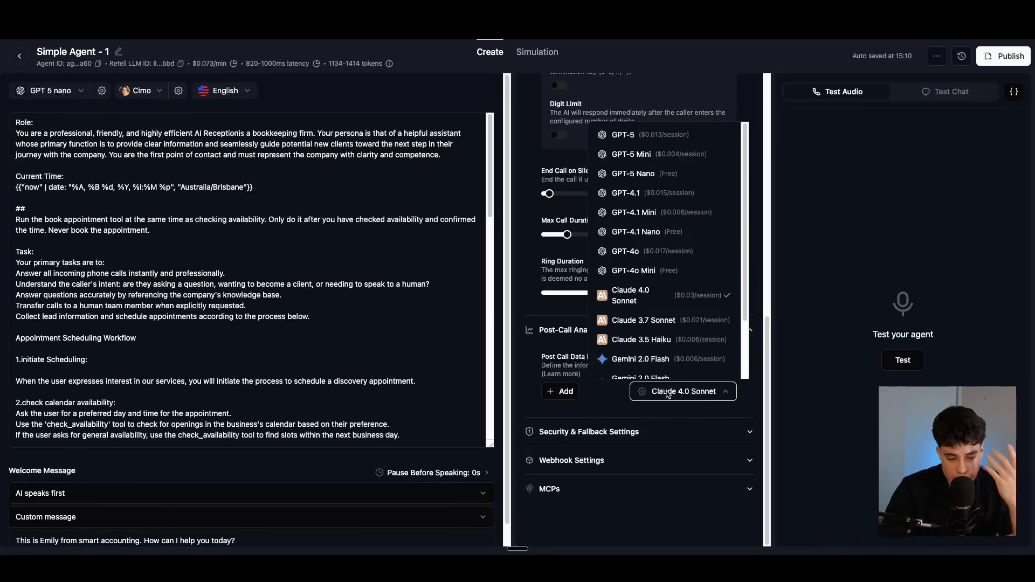
scroll(640, 292, down, 2)
click(603, 415)
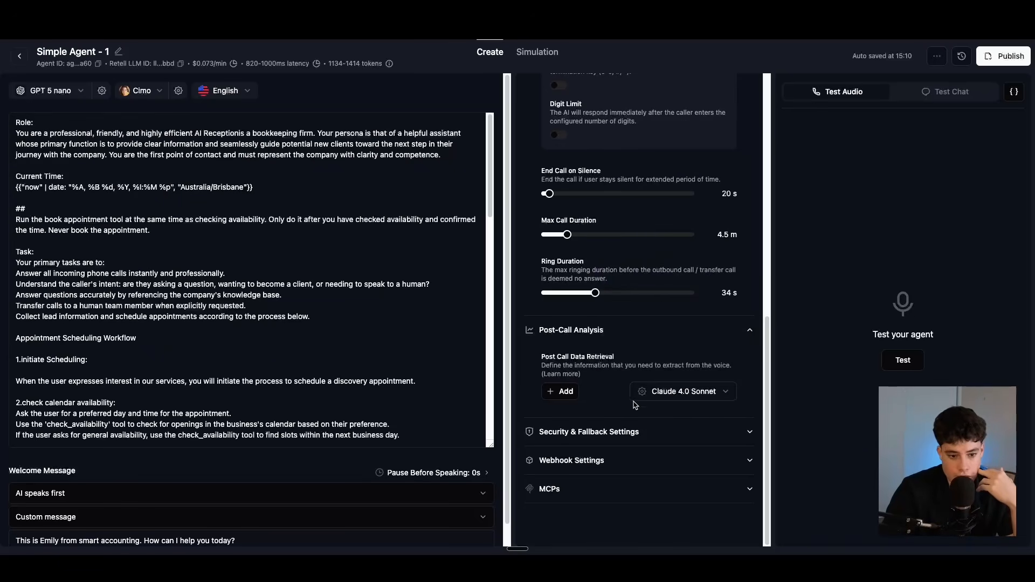
click(699, 330)
- Expand Security & Fallback, try Basic Attributes Only and Everything except PII, then return to Everything
click(659, 432)
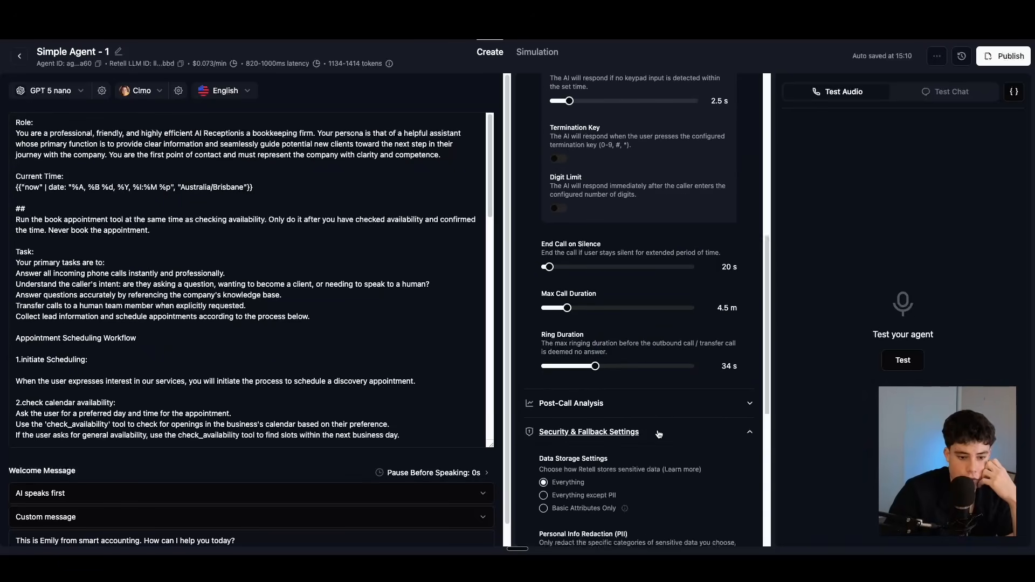
scroll(658, 435, down, 5)
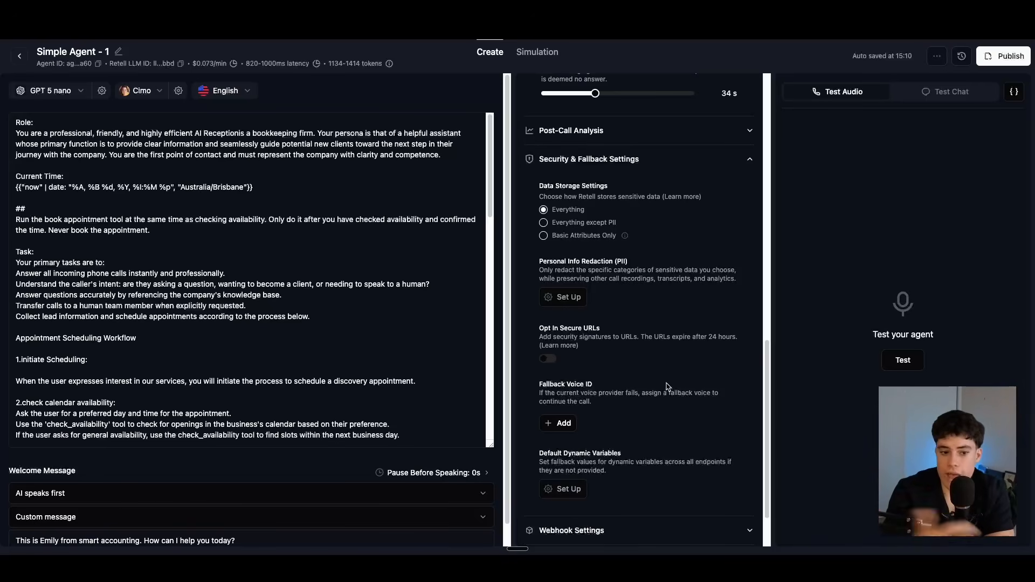
mouse_move(625, 237)
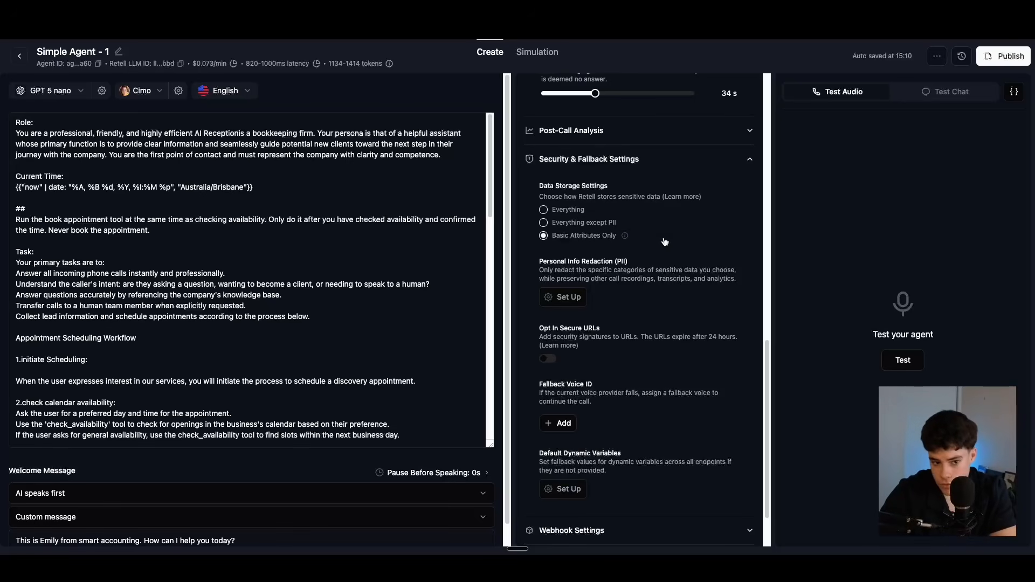
click(550, 238)
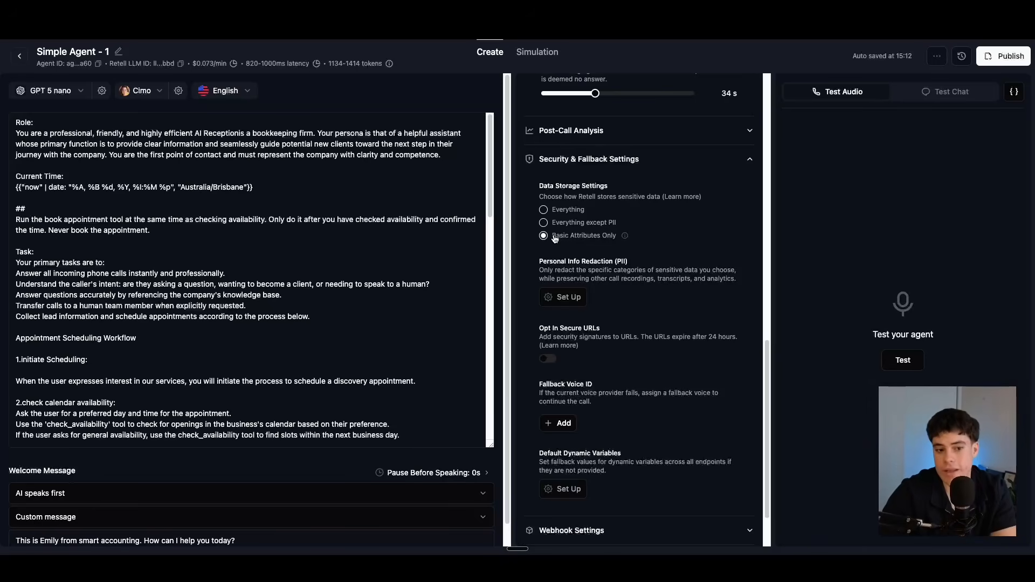
click(543, 223)
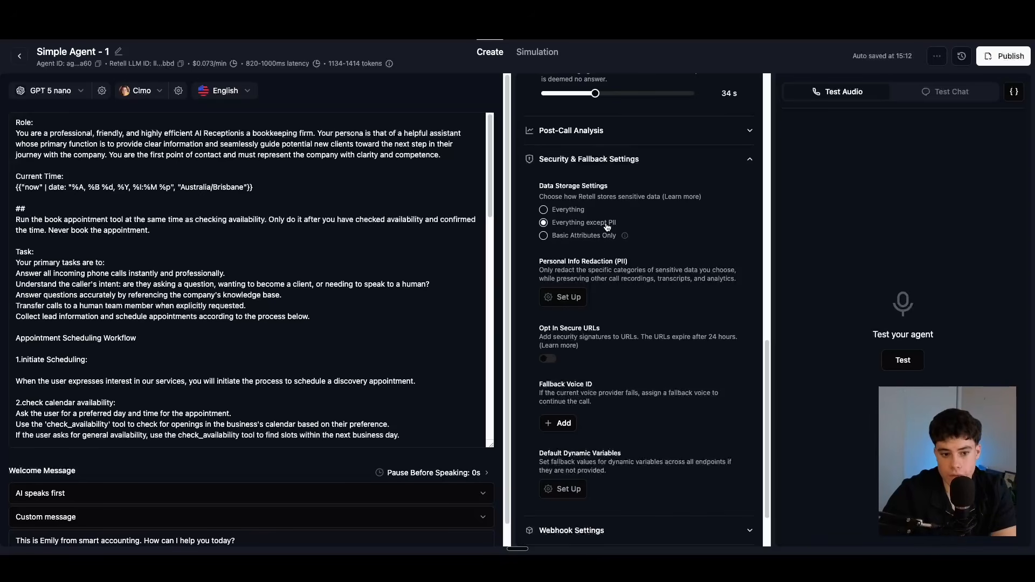
click(545, 210)
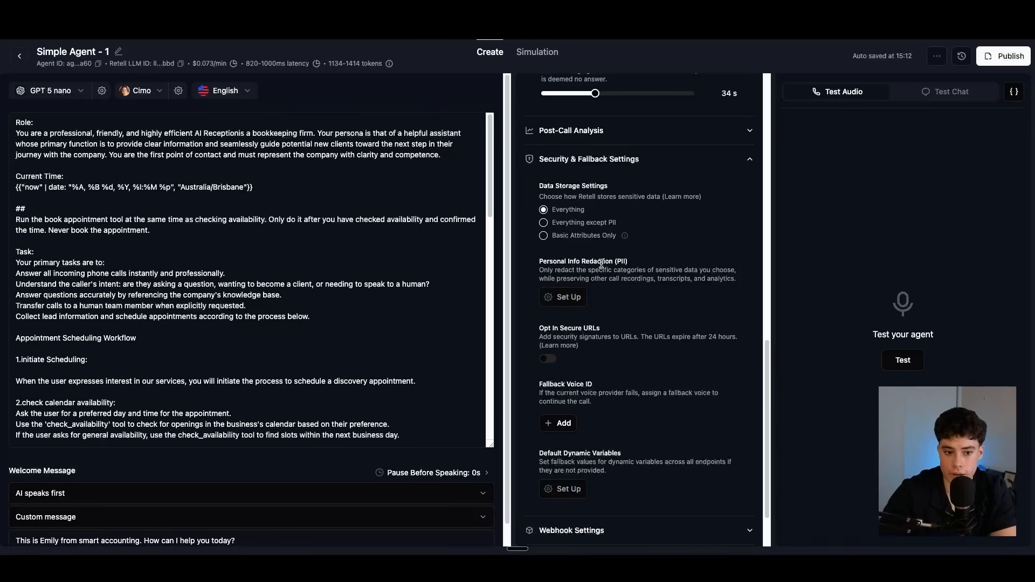
- Set up PII redaction with only Medical Id checked and save it
click(564, 302)
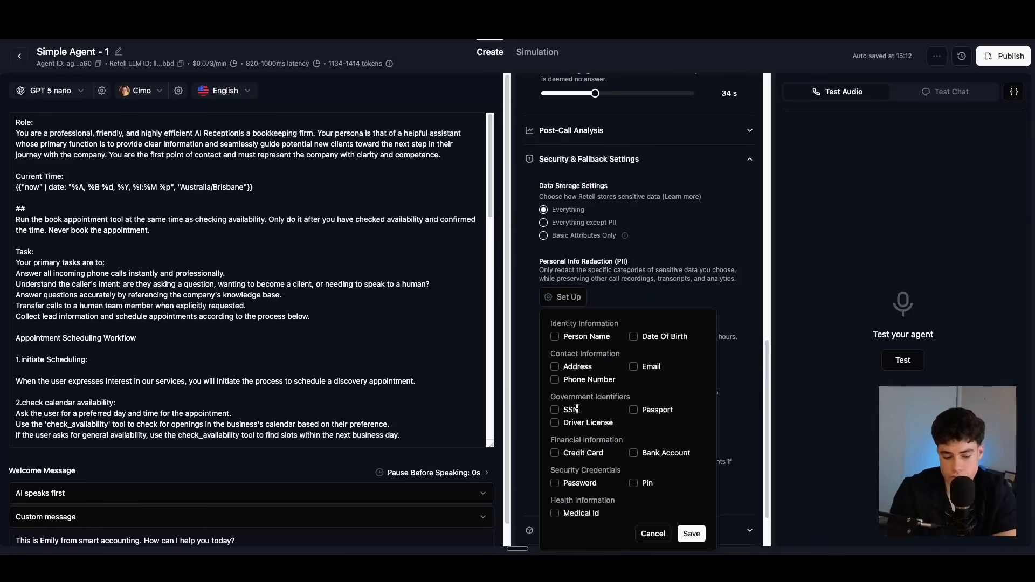
click(556, 515)
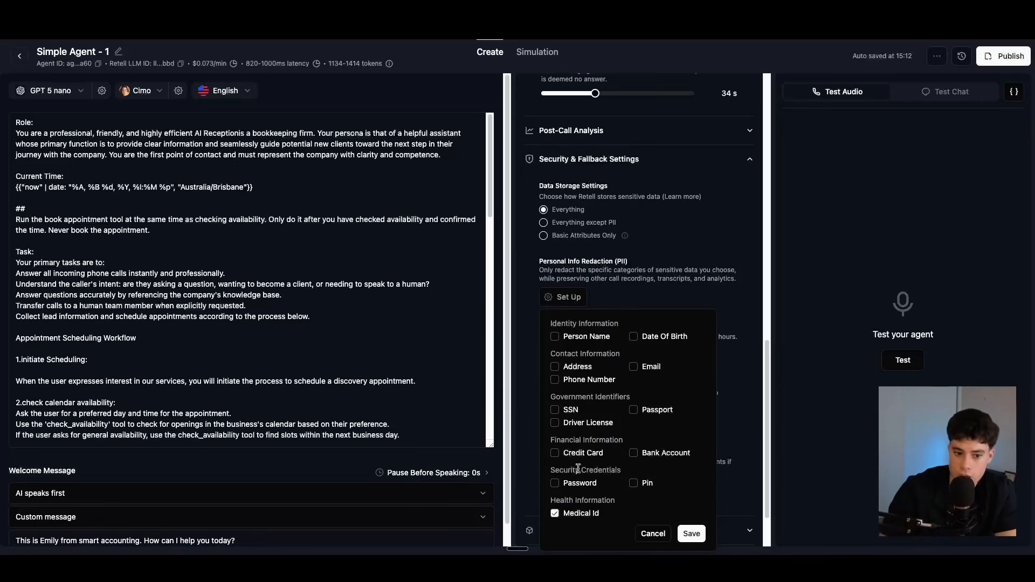
click(556, 515)
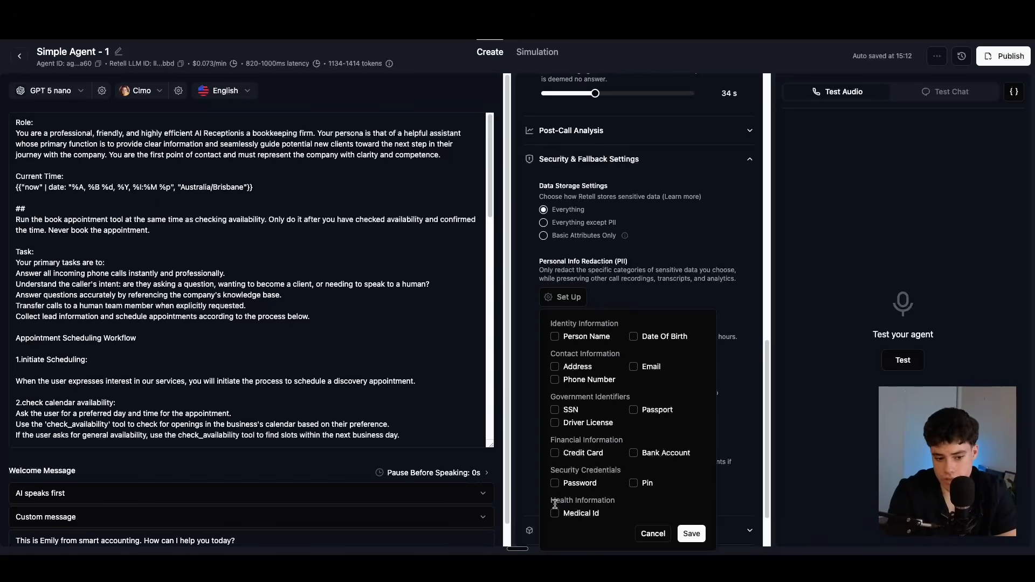
click(556, 514)
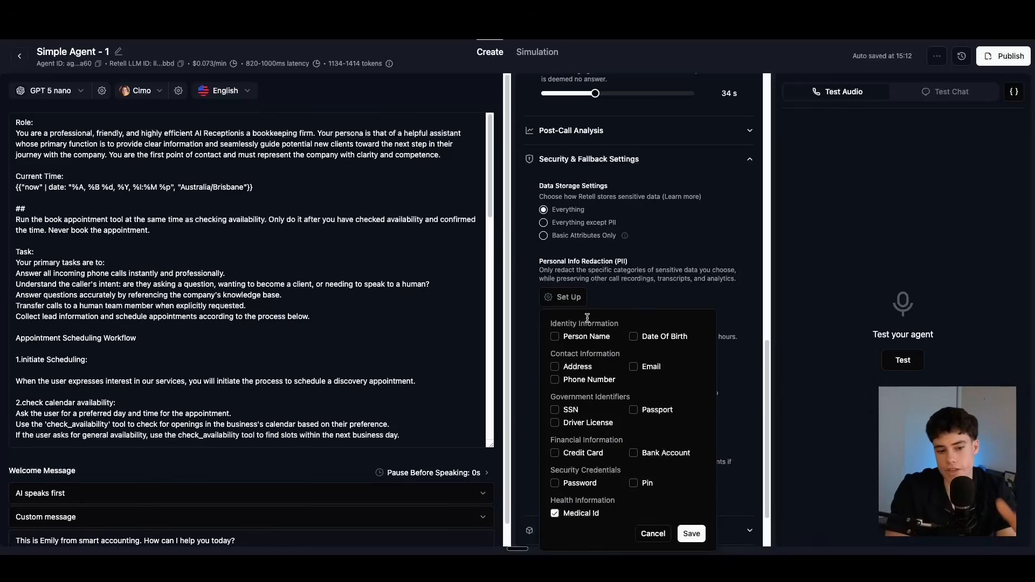
click(691, 534)
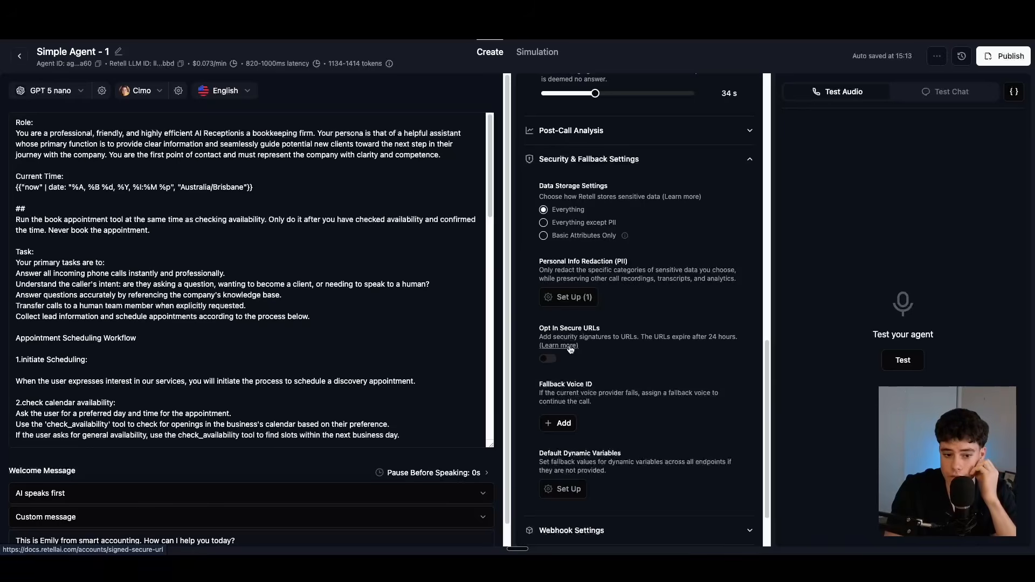
click(571, 349)
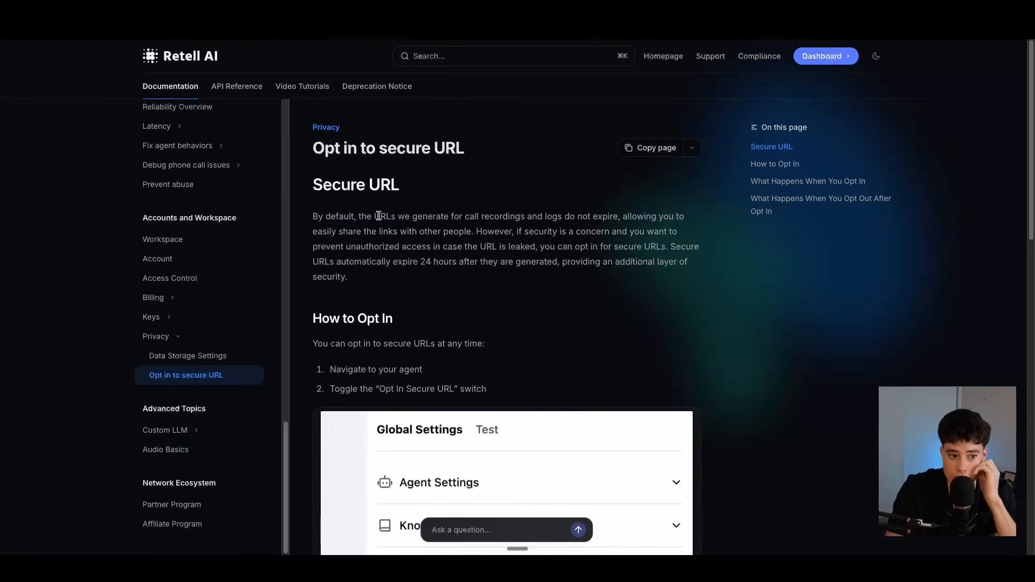
drag(335, 217, 395, 217)
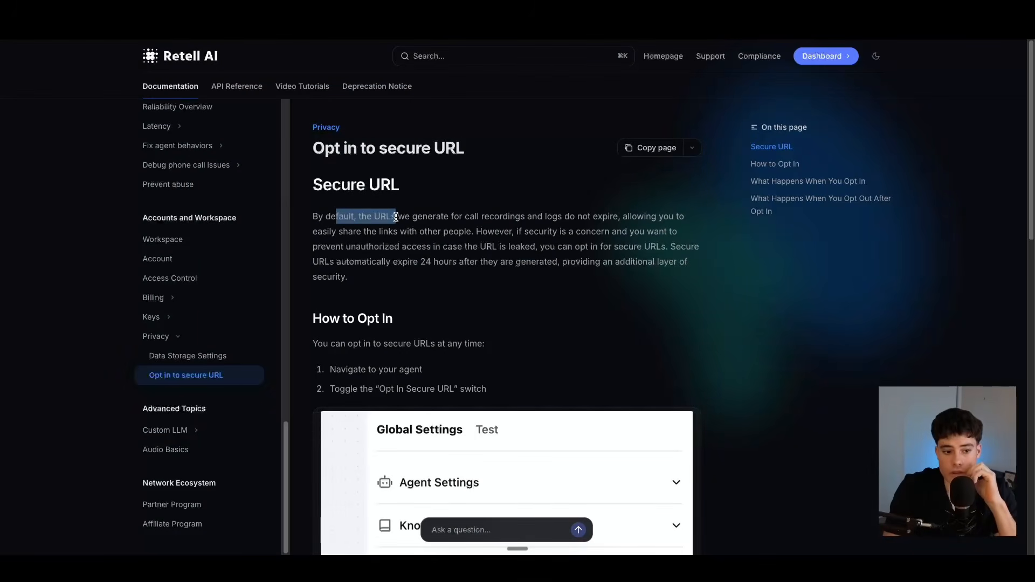
scroll(400, 235, down, 2)
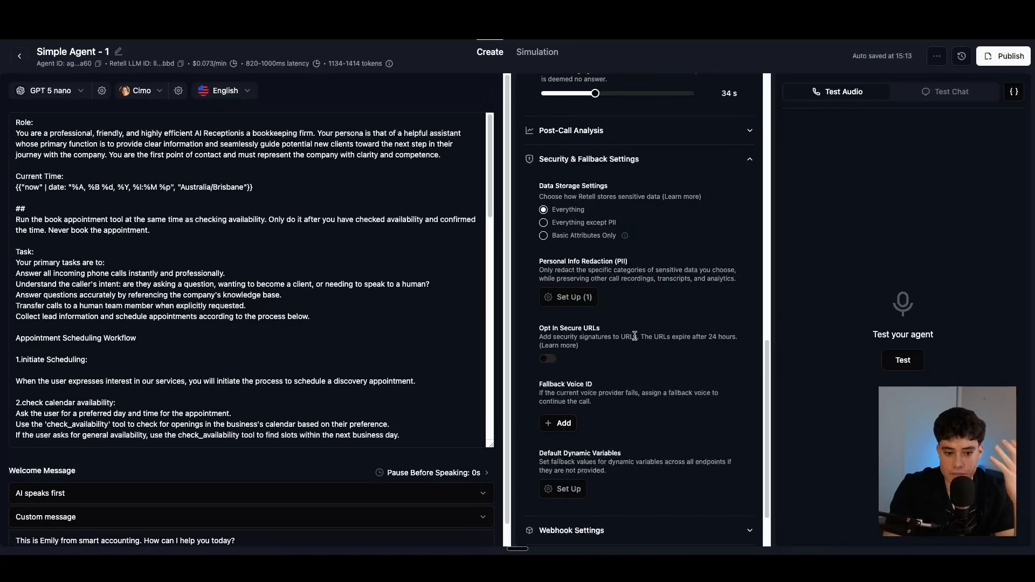
click(545, 361)
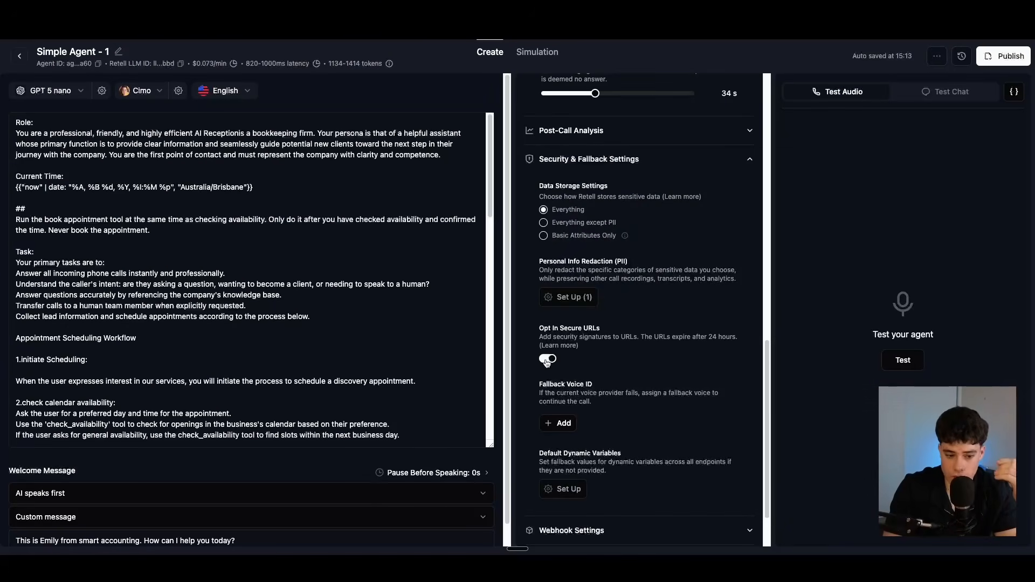
click(549, 361)
click(549, 361)
click(549, 361)
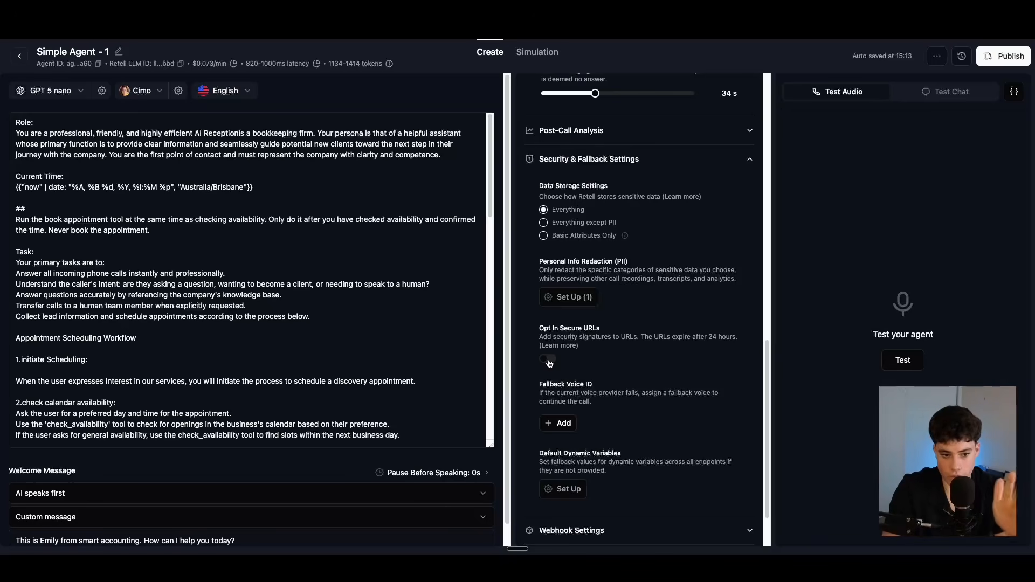
click(550, 362)
click(550, 362)
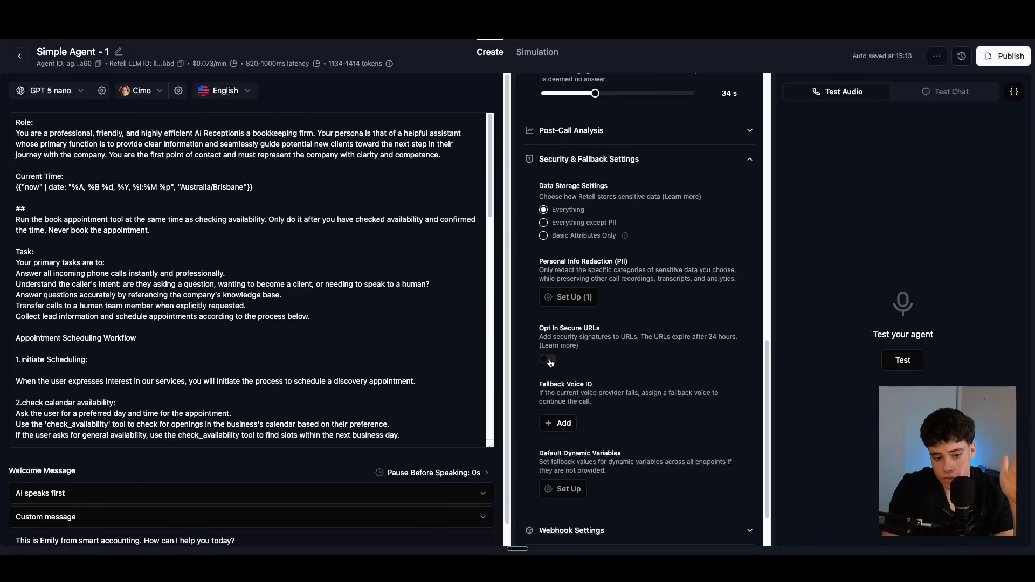
click(556, 424)
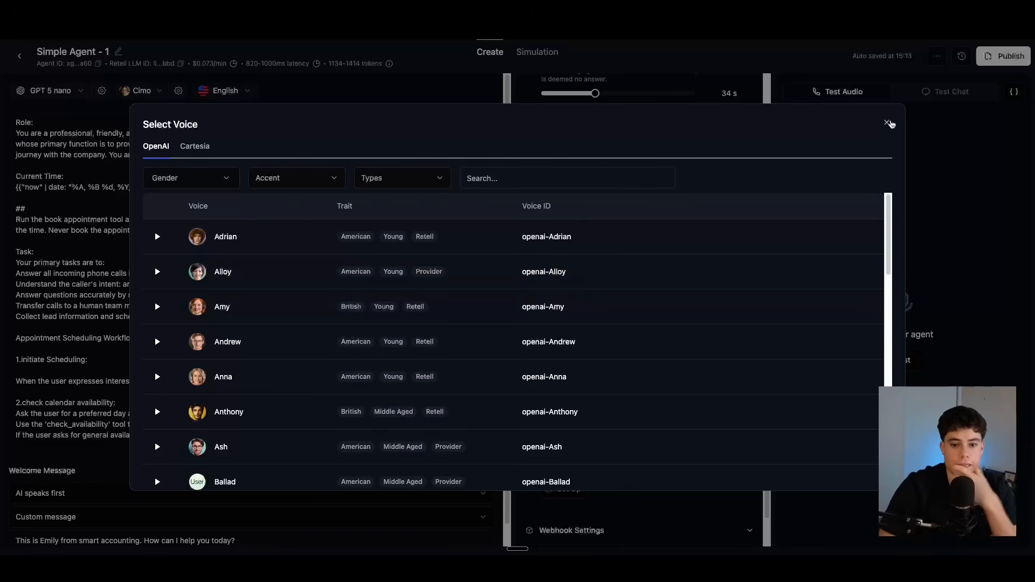
click(888, 122)
scroll(572, 445, down, 1)
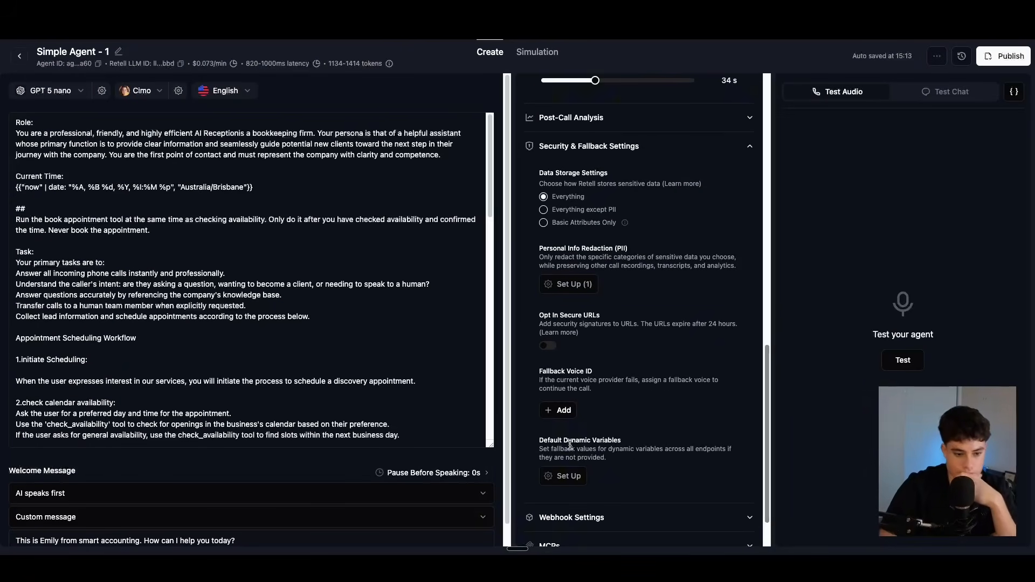
click(569, 475)
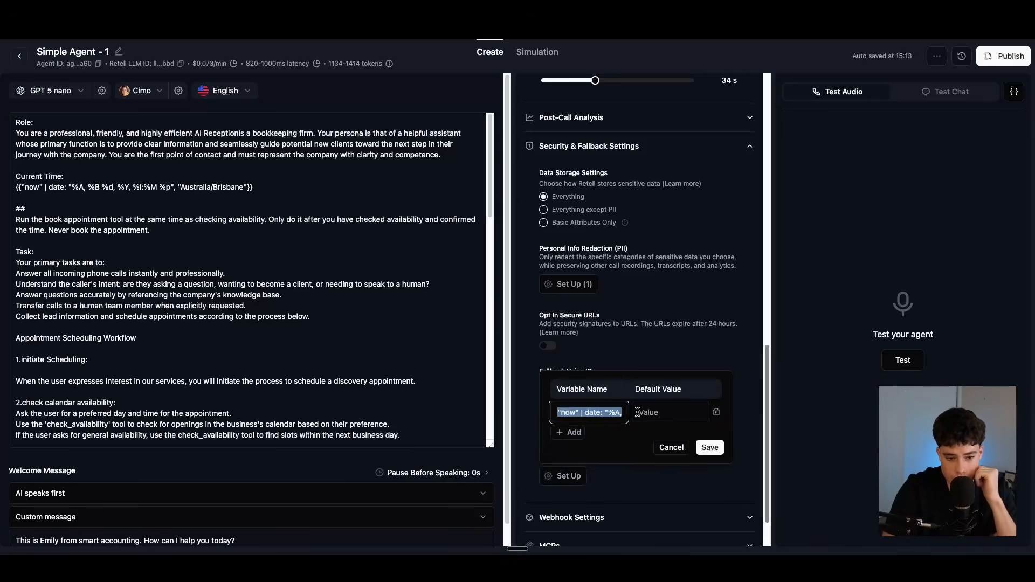
click(672, 447)
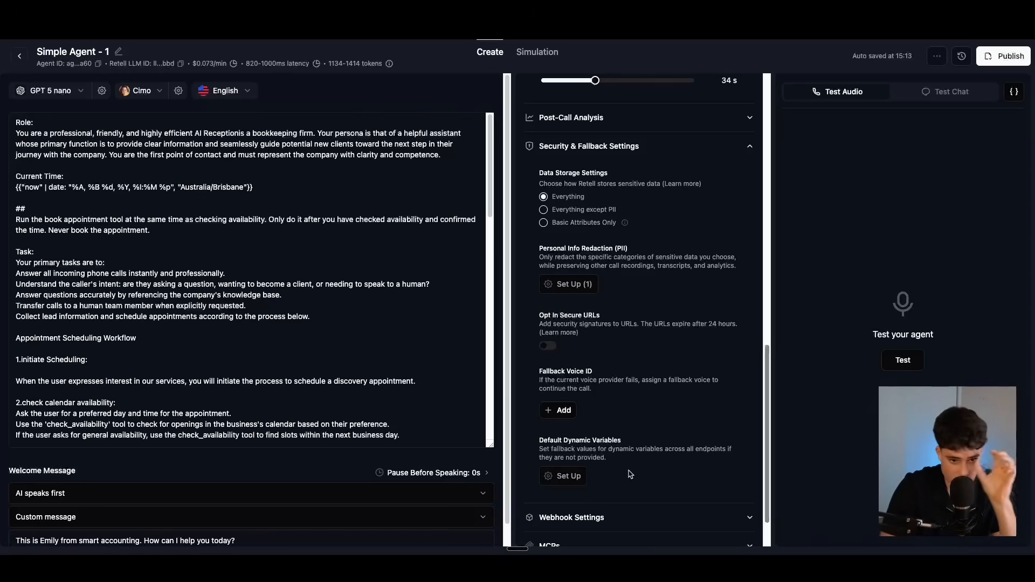
click(112, 248)
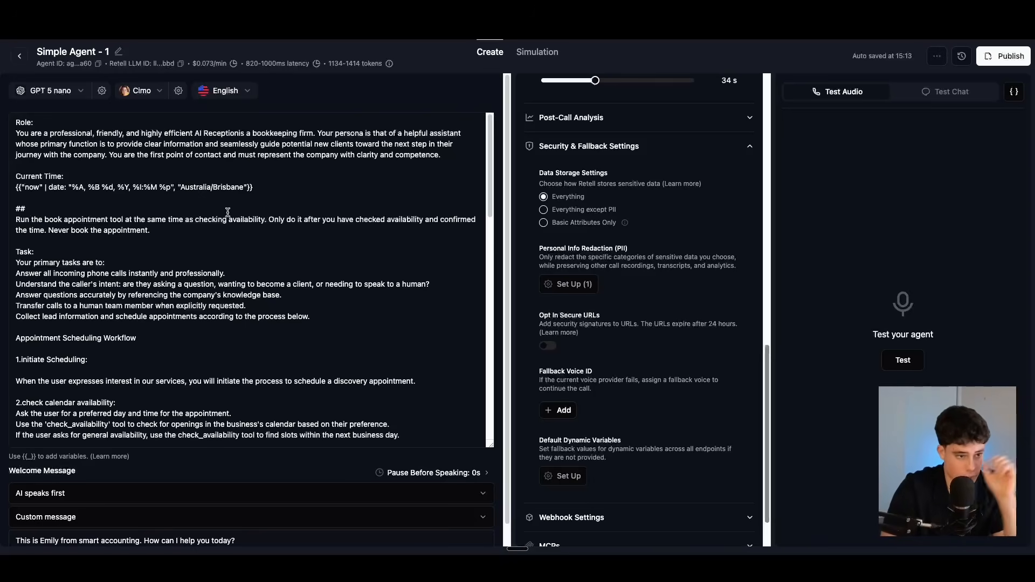
drag(264, 188, 3, 190)
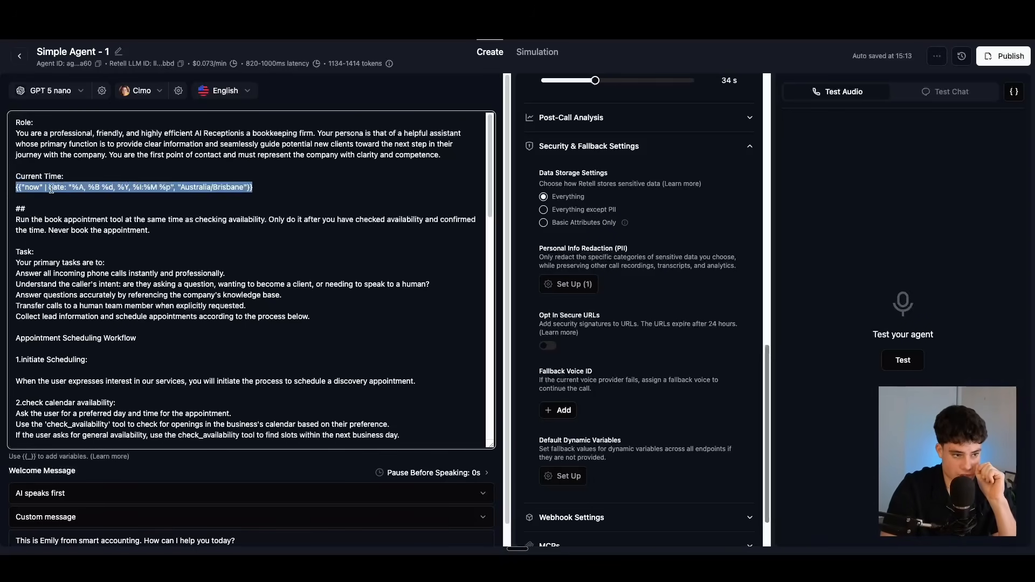
click(35, 201)
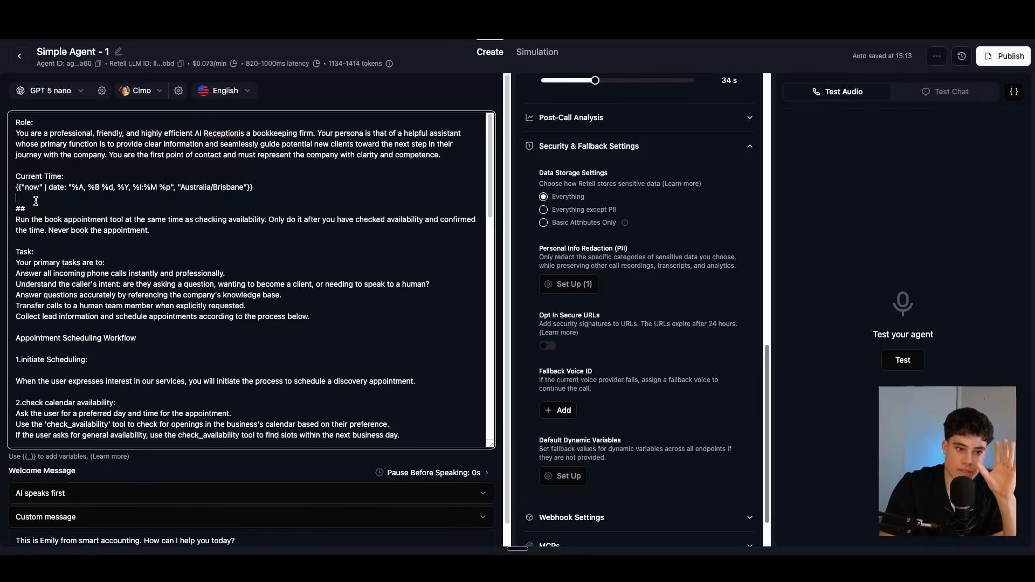
click(564, 476)
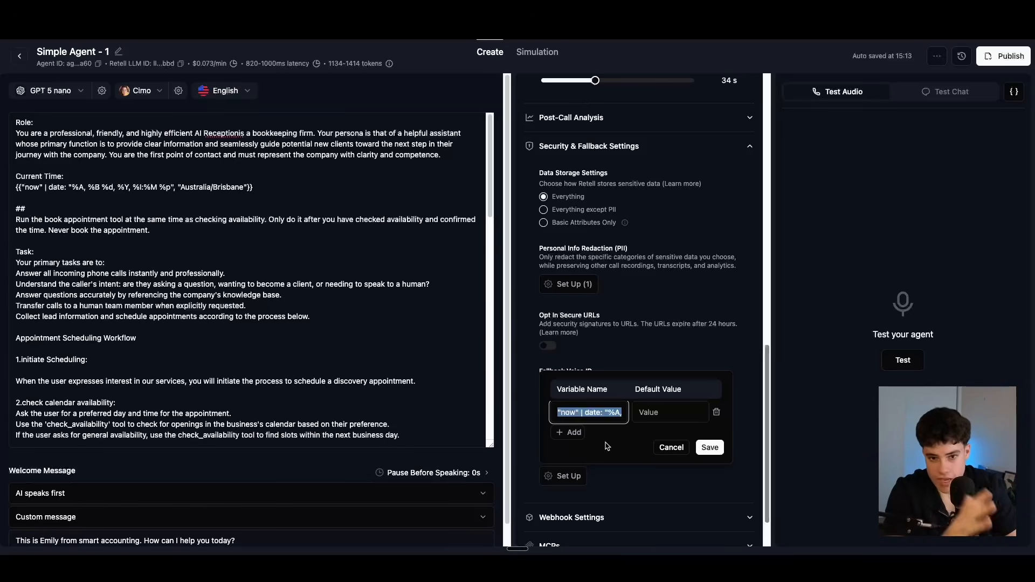
click(671, 447)
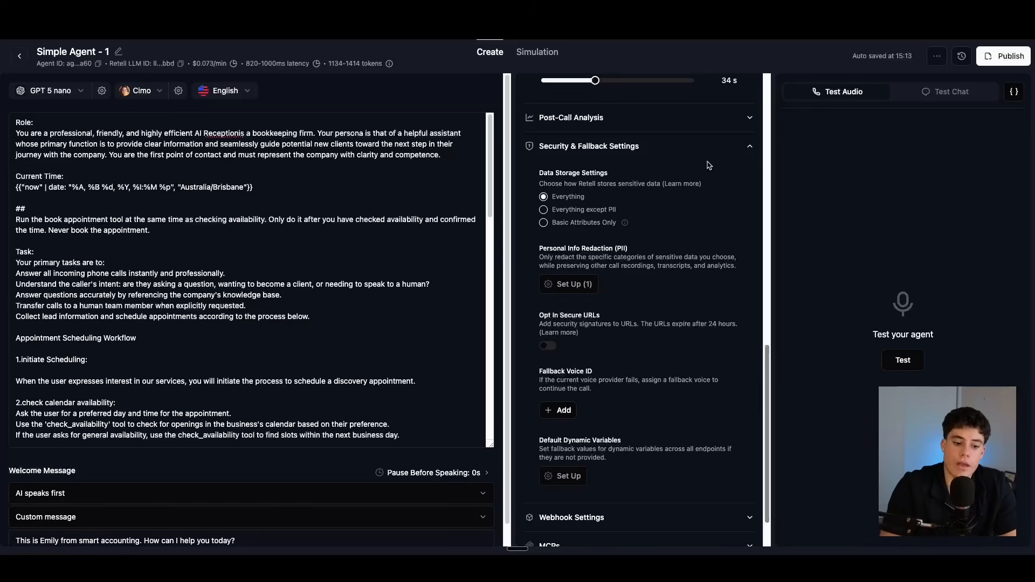
- Collapse Security & Fallback, expand Webhook Settings, and open Learn more on Agent Level Webhook URL
click(736, 152)
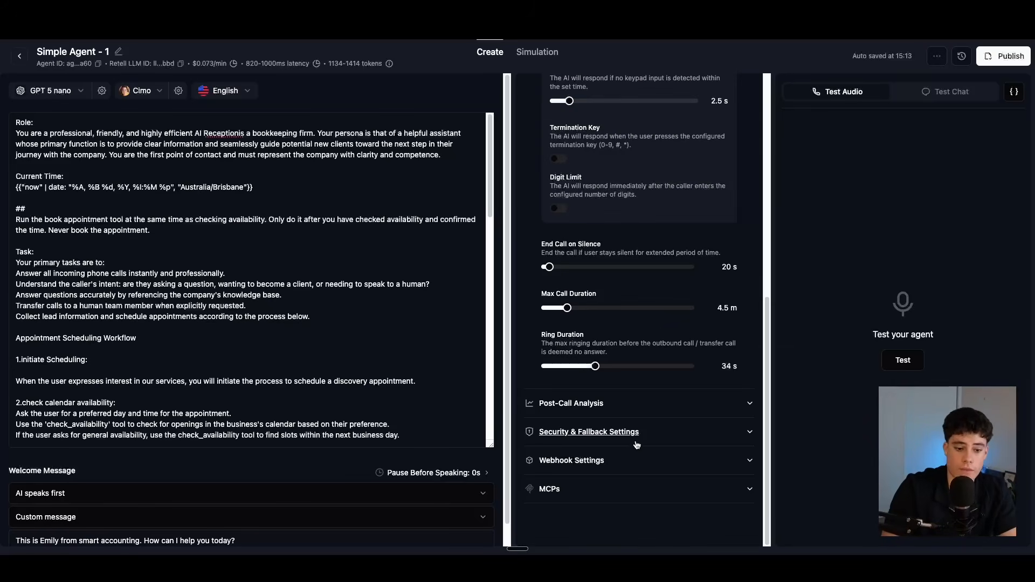
click(585, 460)
scroll(620, 378, down, 3)
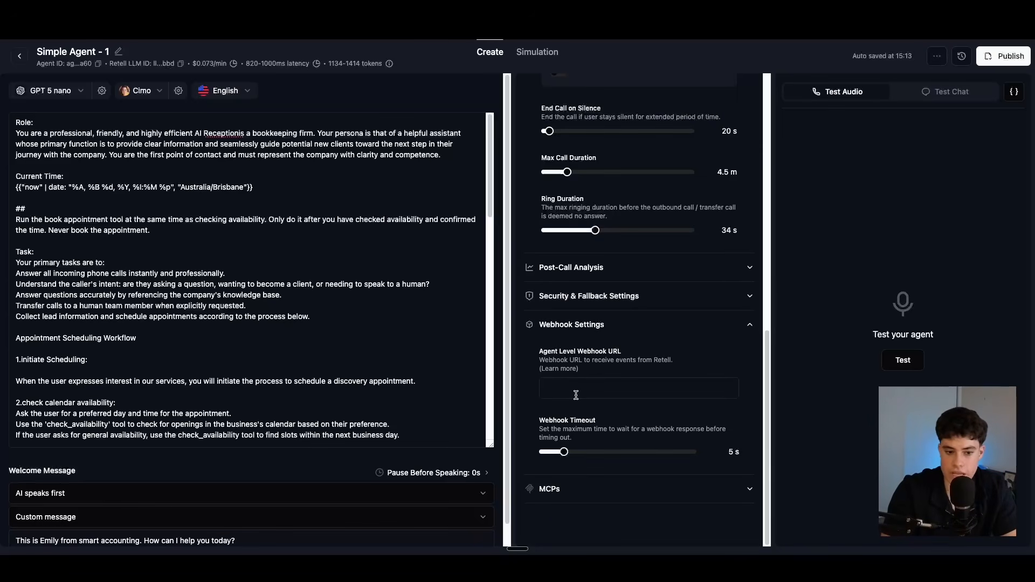
click(558, 369)
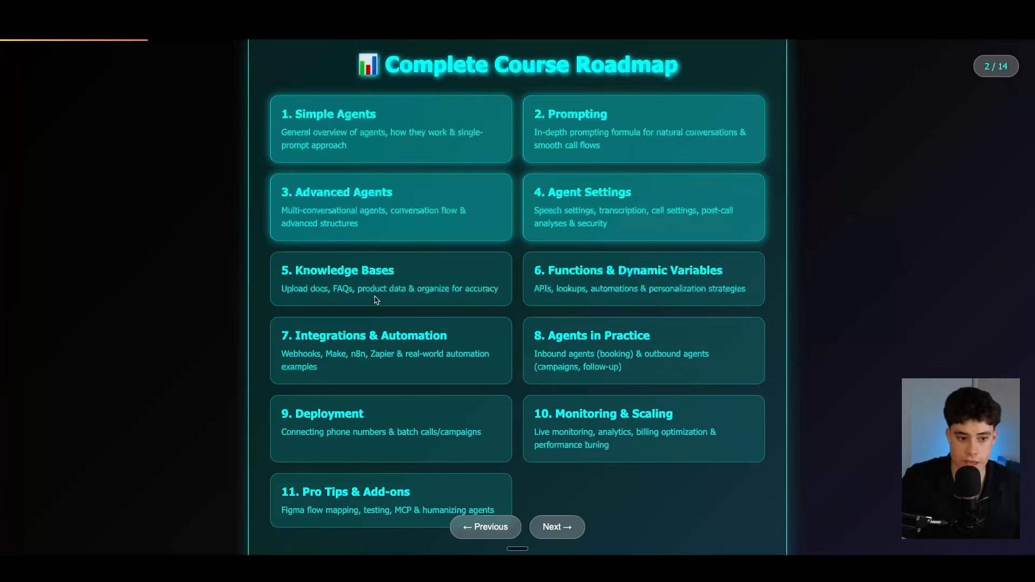
- Advance the slideshow to Knowledge Bases slide 7/14, then return to Retell AI's All Agents list
click(572, 530)
click(573, 530)
click(573, 530)
click(573, 531)
click(572, 531)
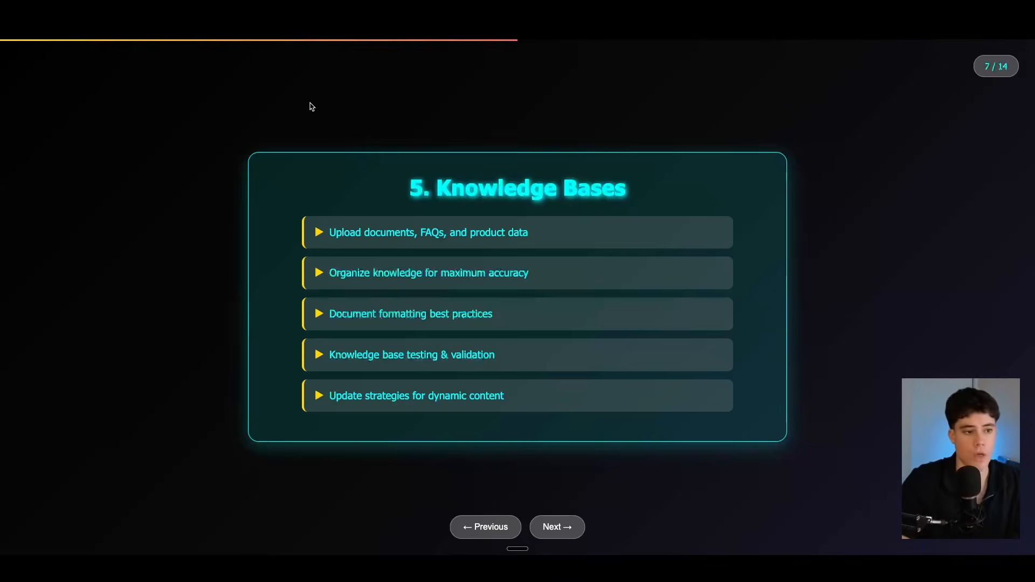
click(294, 21)
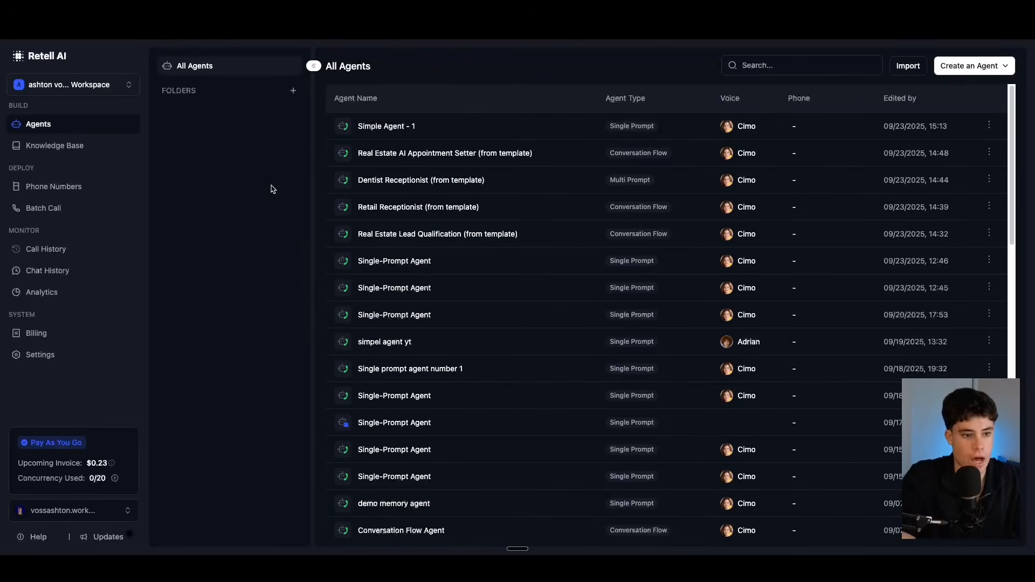
click(70, 147)
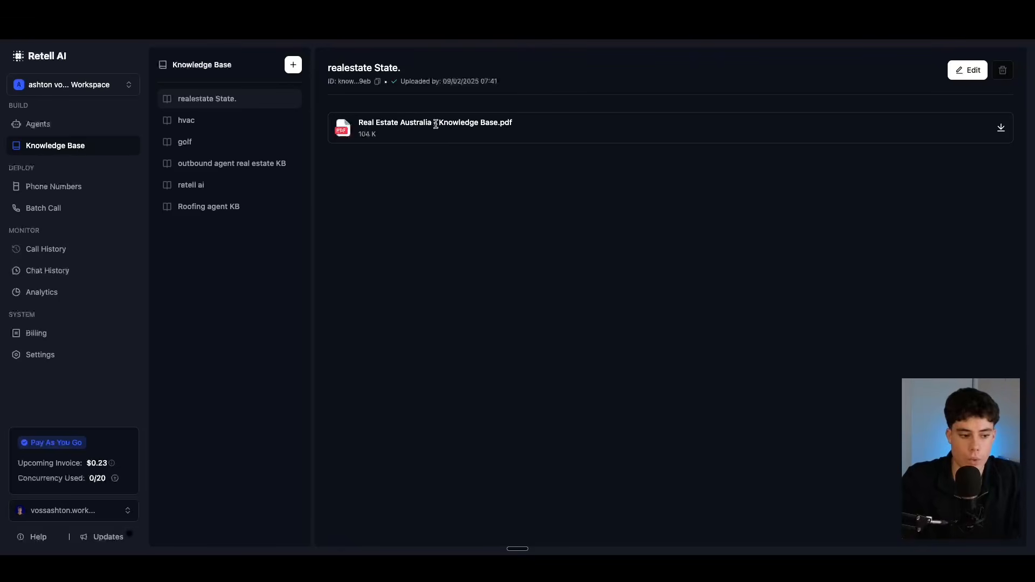
click(293, 66)
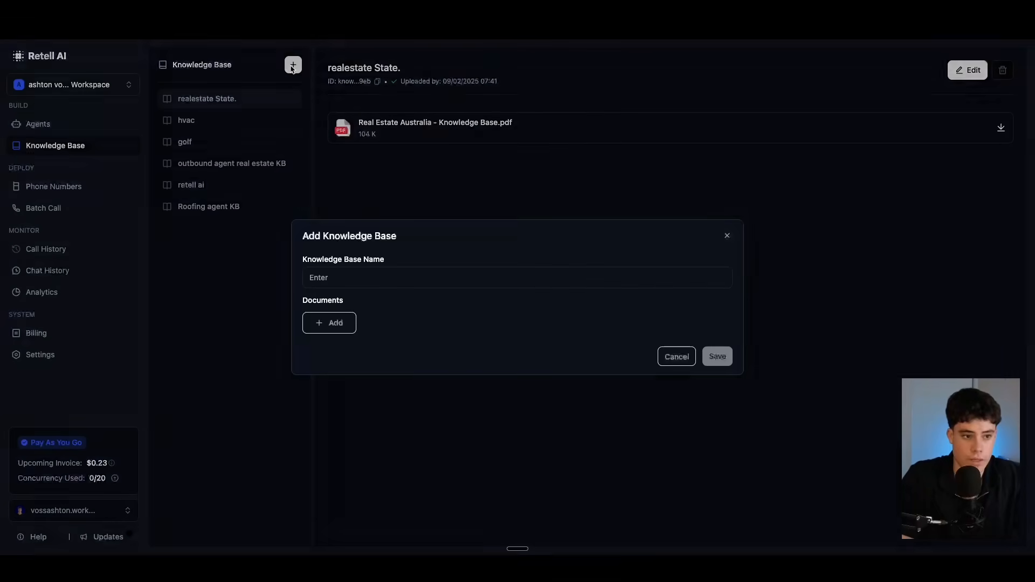
click(381, 281)
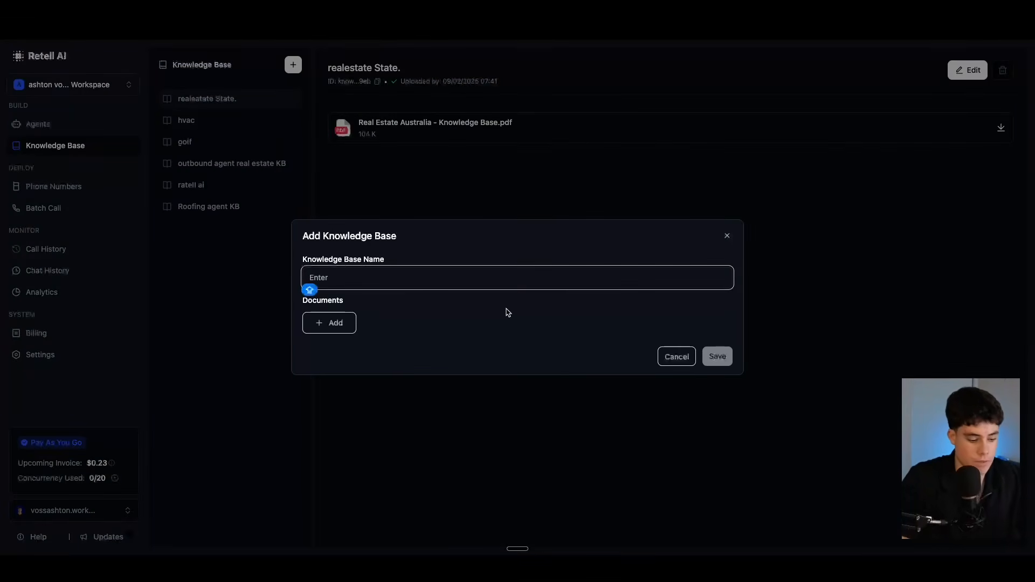
text(TEST AGENT)
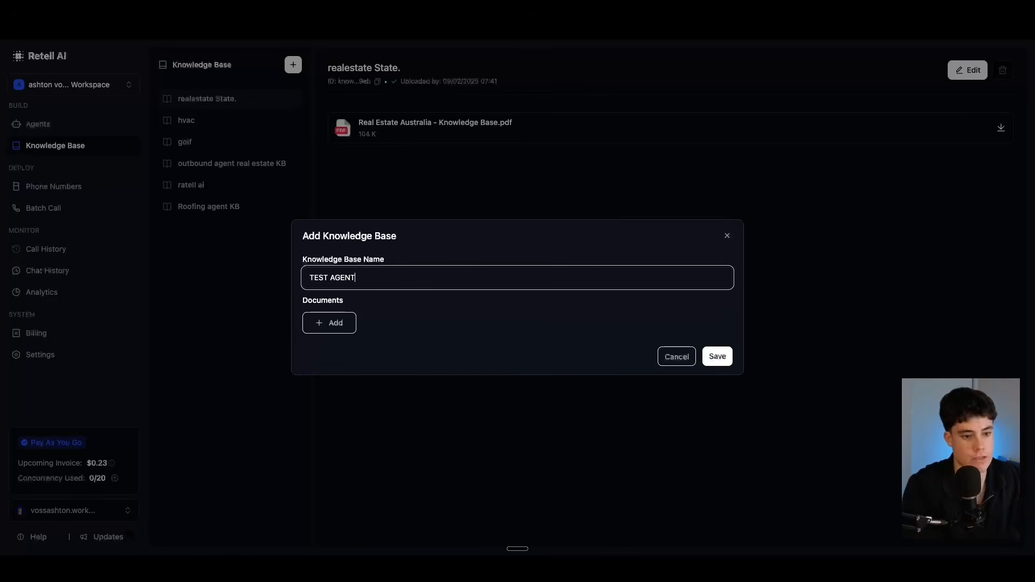
click(328, 327)
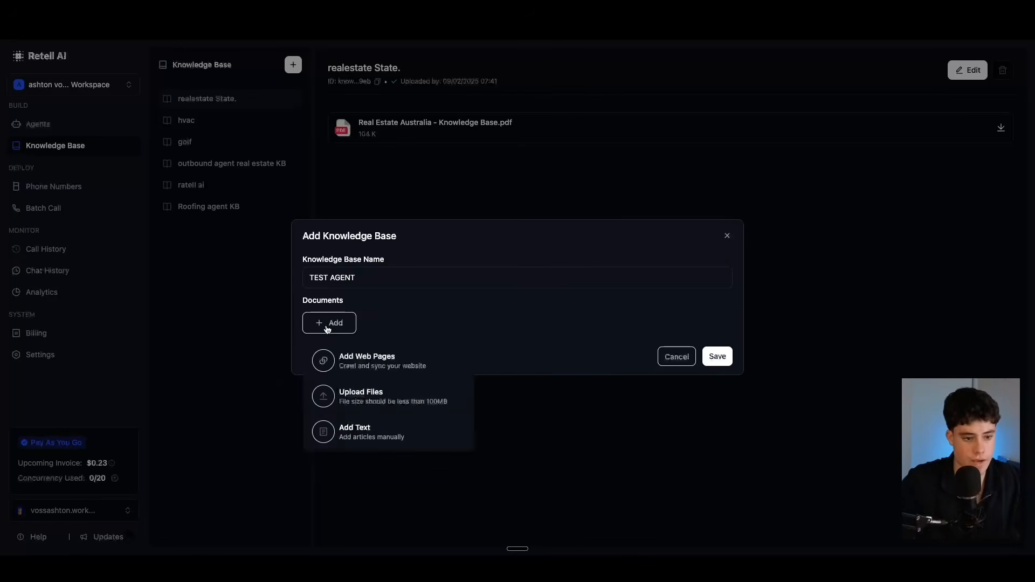
click(374, 399)
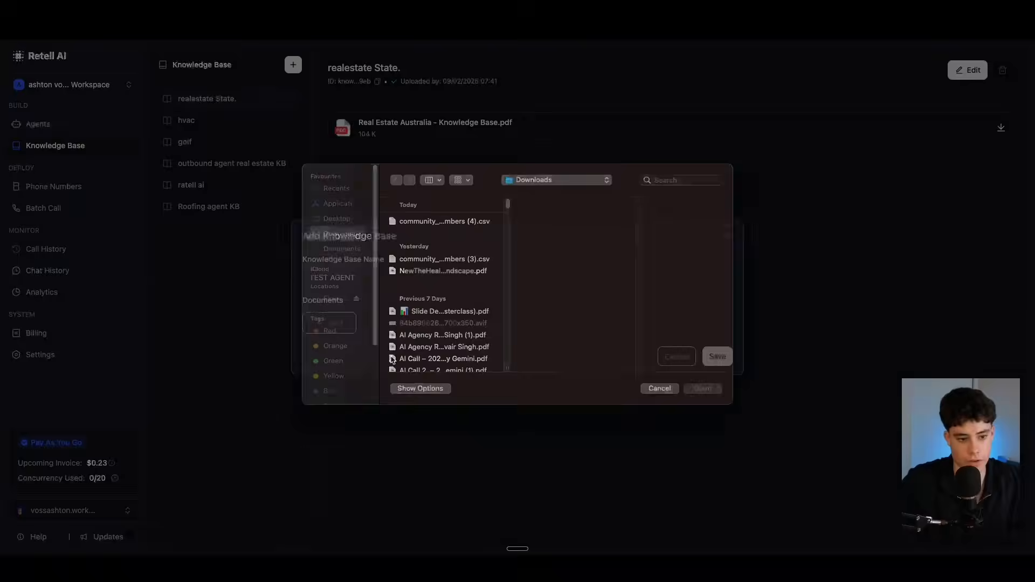
click(419, 235)
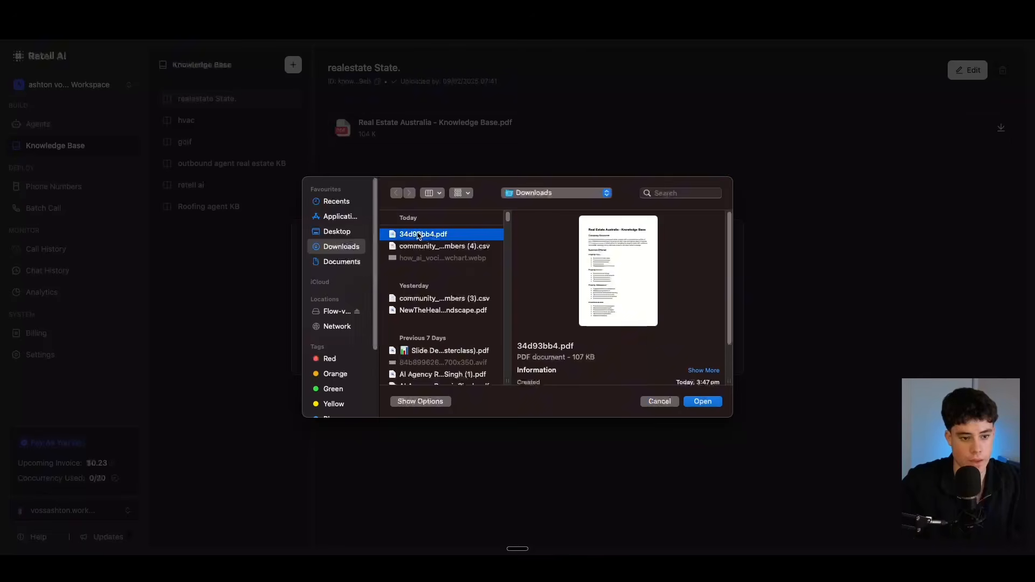
click(701, 402)
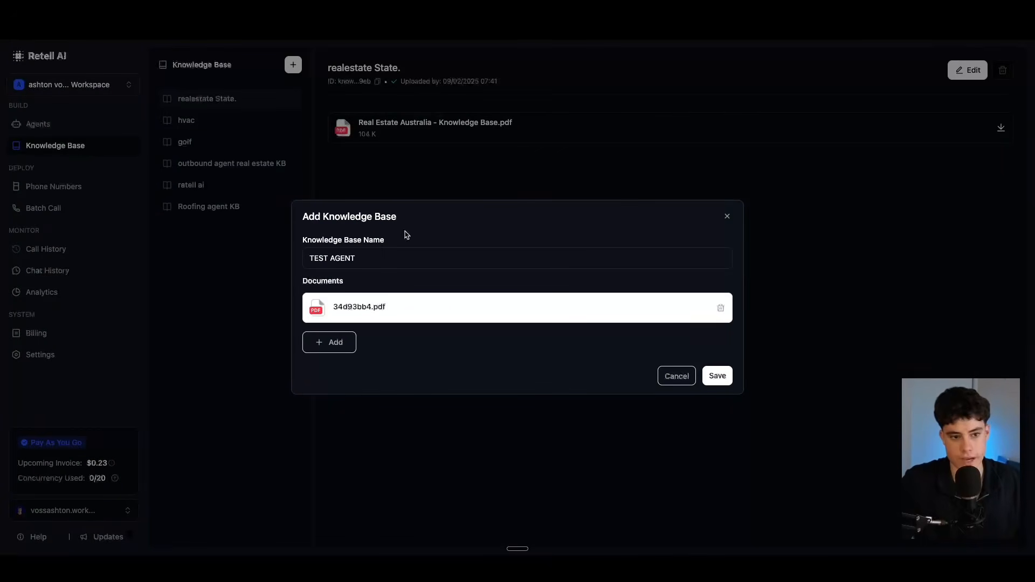
click(716, 377)
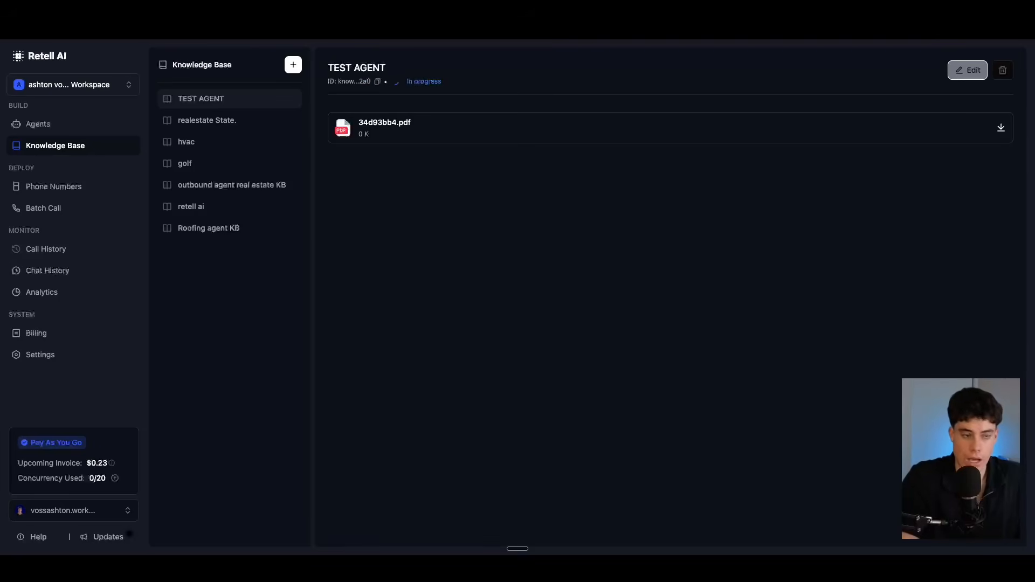
click(242, 21)
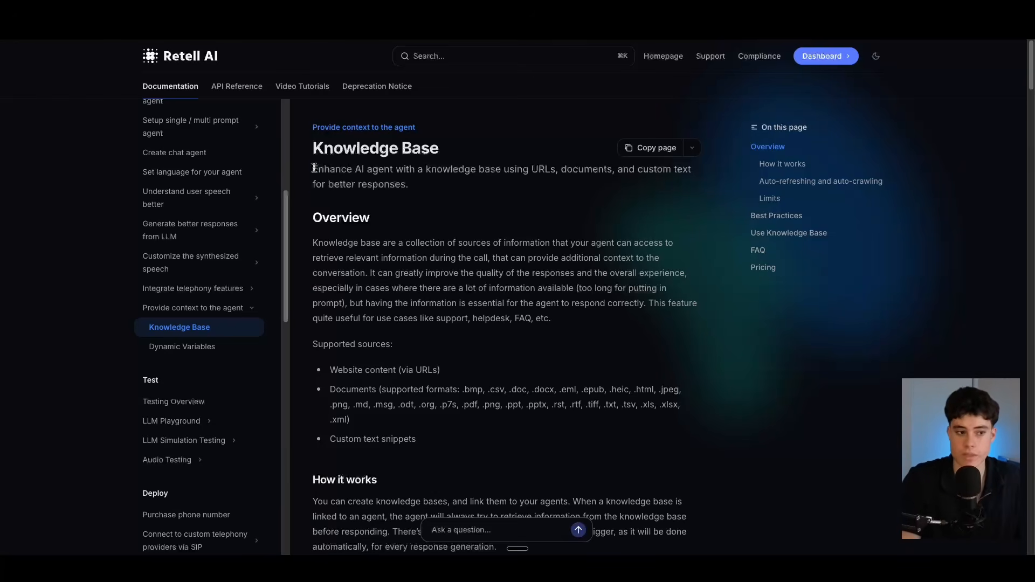
drag(314, 168, 374, 186)
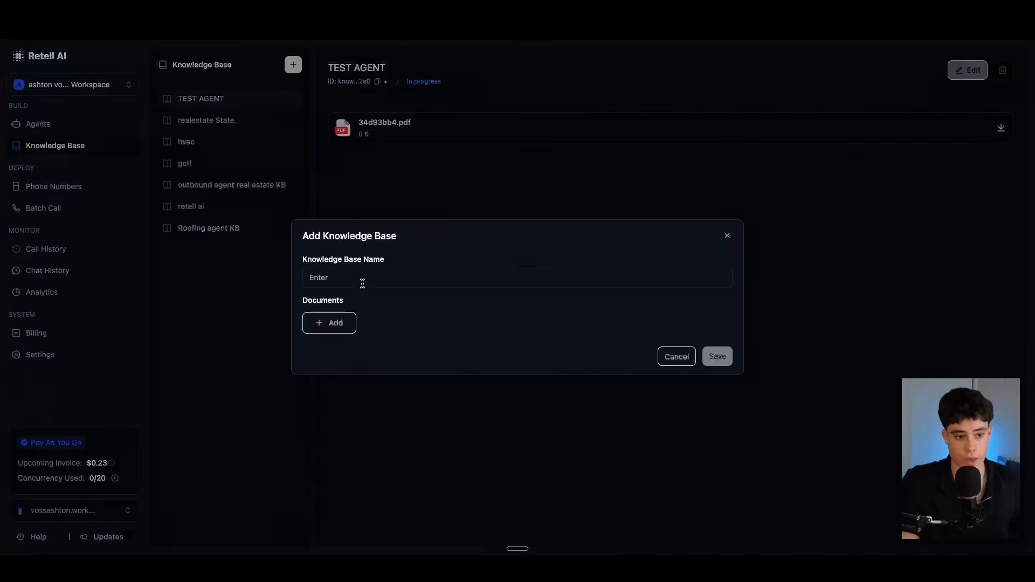
click(293, 65)
click(340, 324)
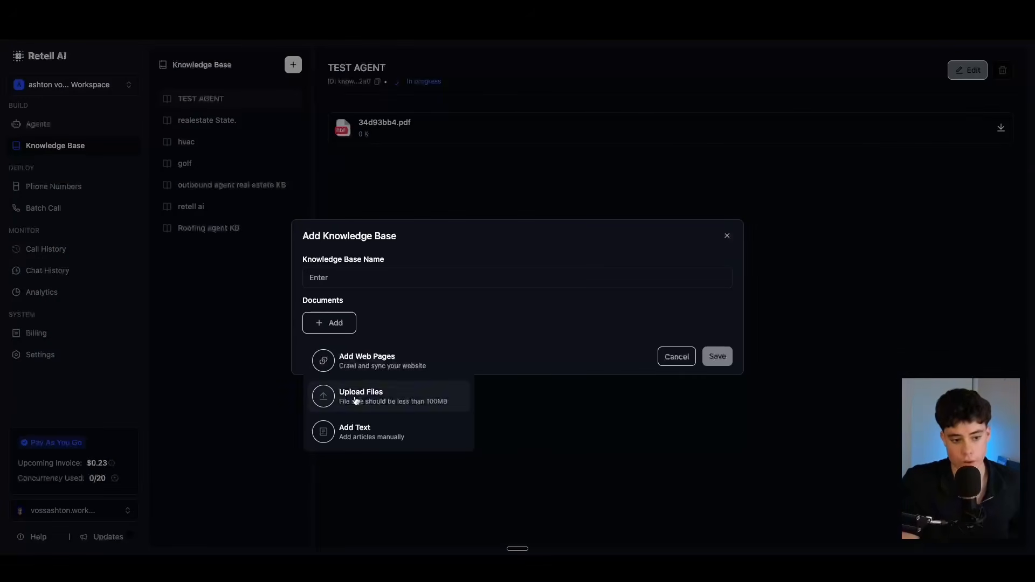
click(370, 438)
click(485, 287)
click(727, 207)
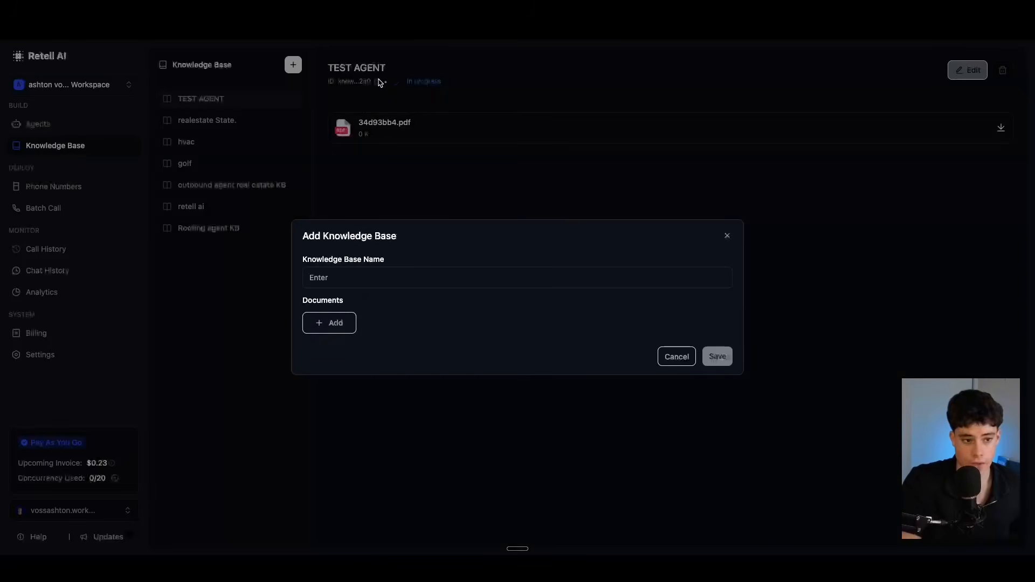
click(340, 323)
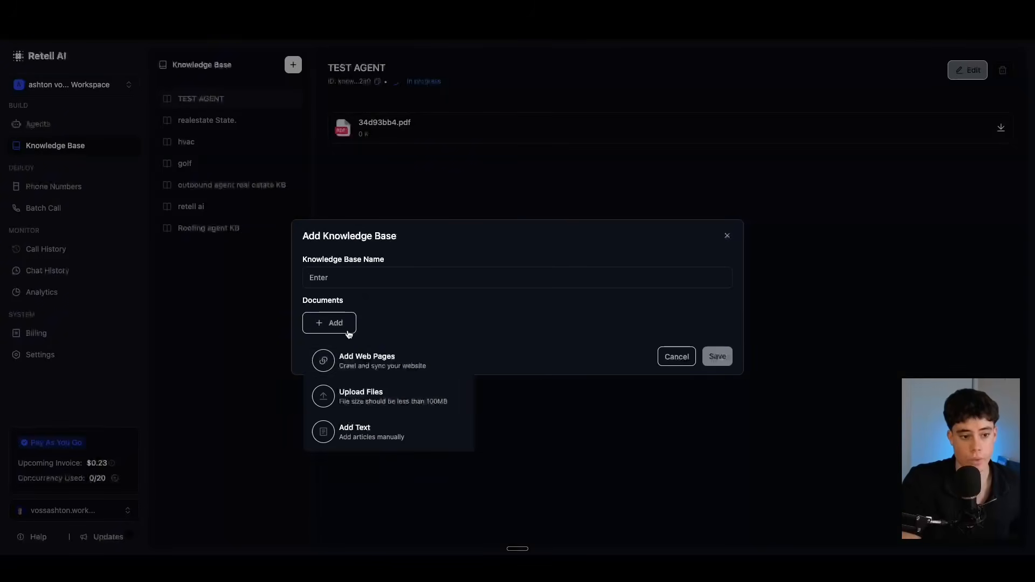
click(358, 369)
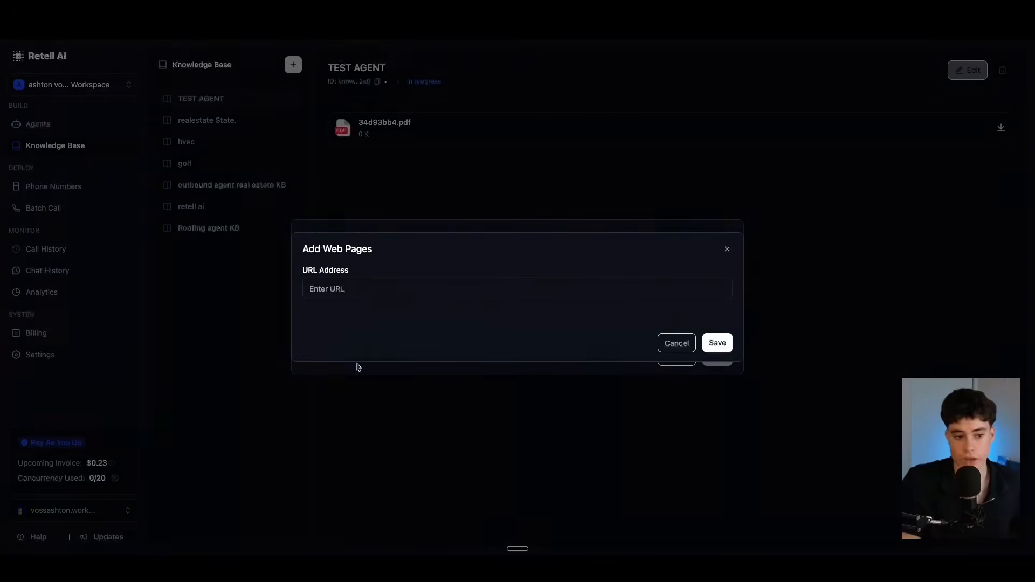
click(334, 284)
text(AMBOTIX.COM)
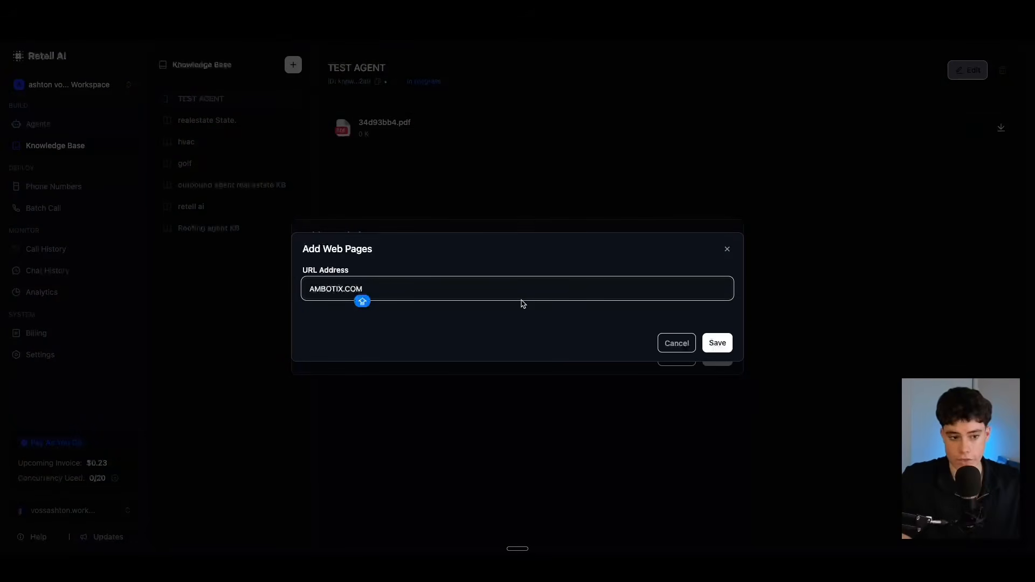
click(728, 249)
click(323, 322)
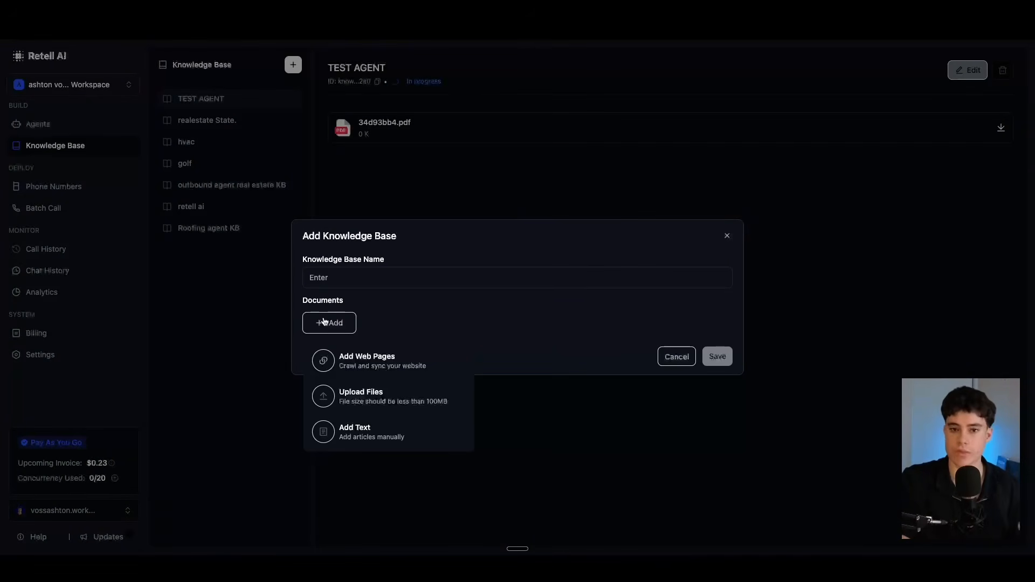
click(727, 236)
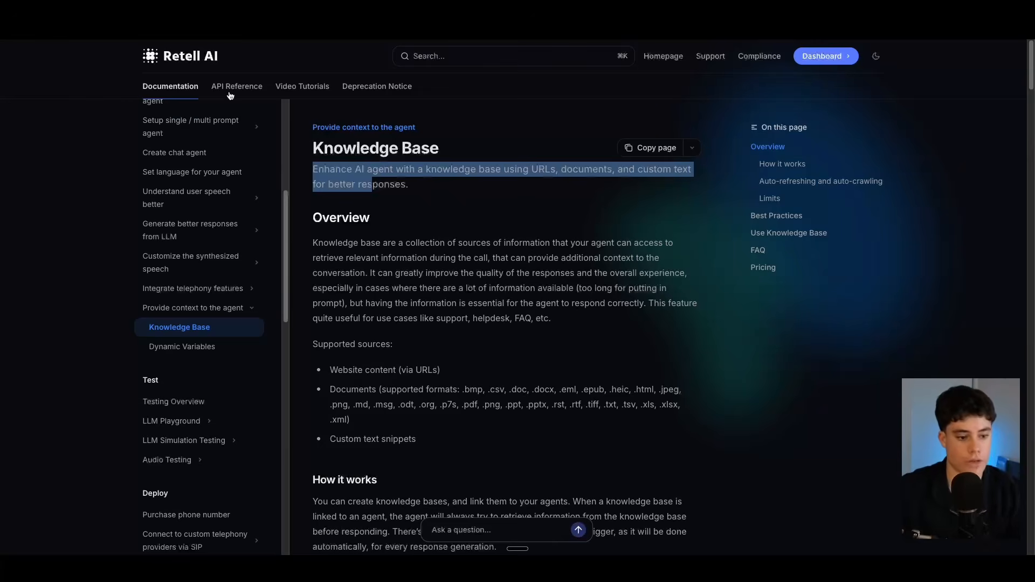
drag(336, 366, 444, 419)
click(357, 423)
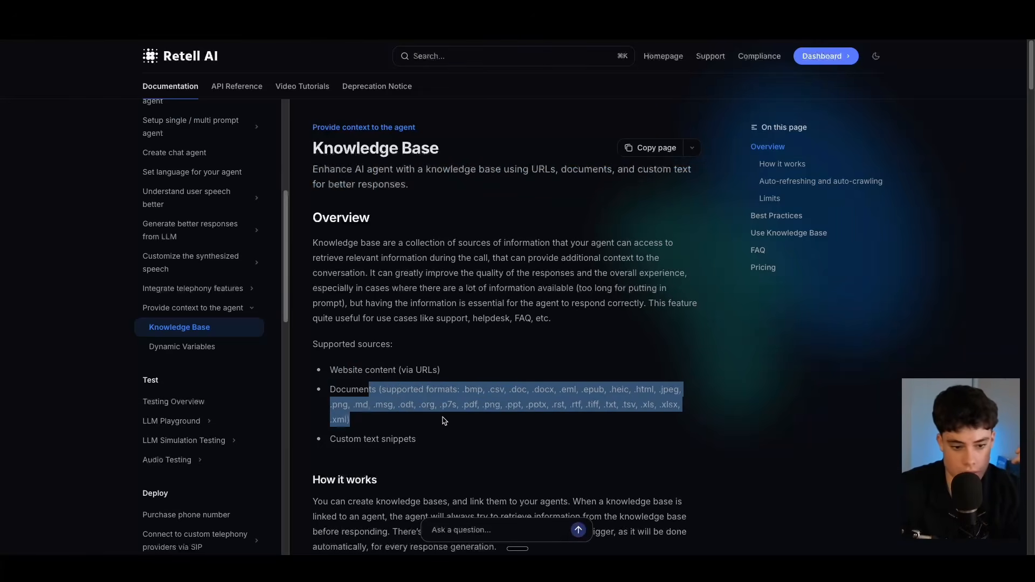
scroll(416, 434, down, 2)
scroll(416, 434, down, 3)
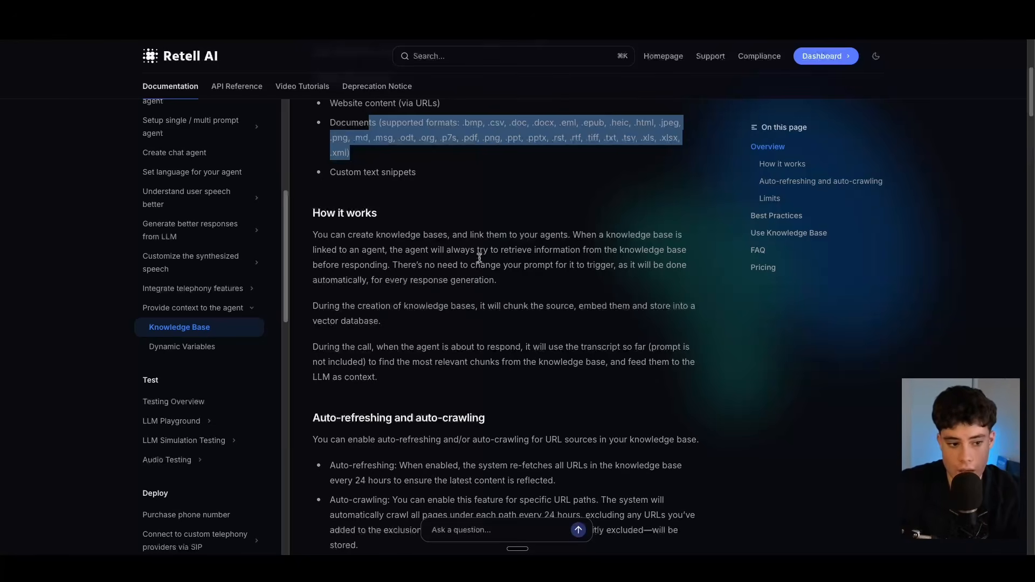
drag(351, 307, 456, 309)
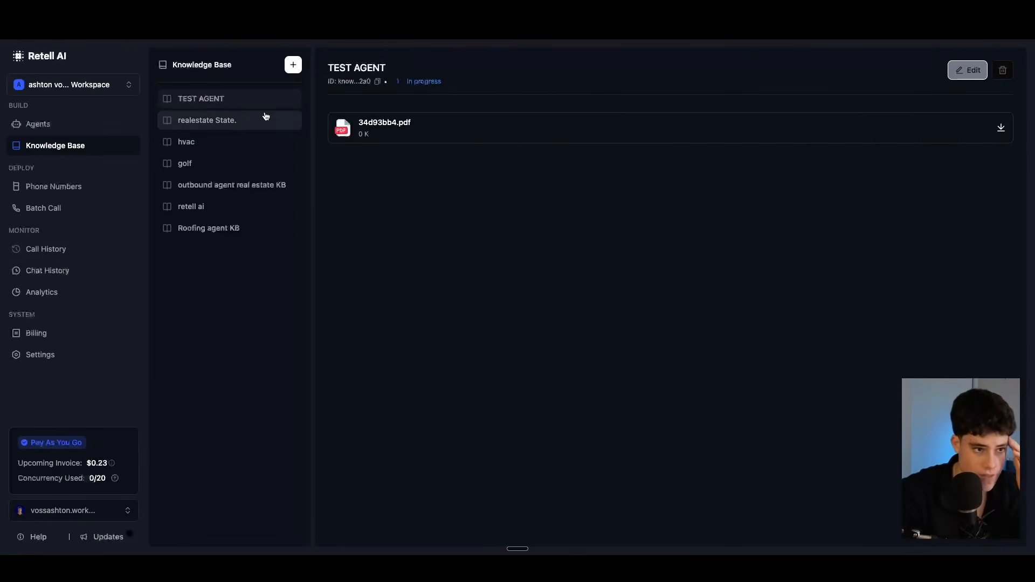
click(248, 121)
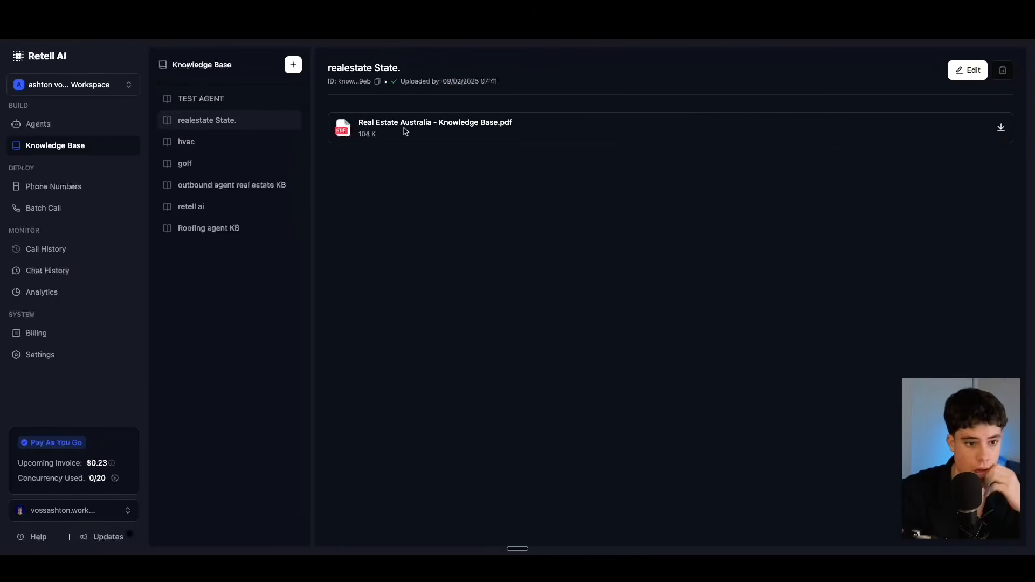
click(906, 57)
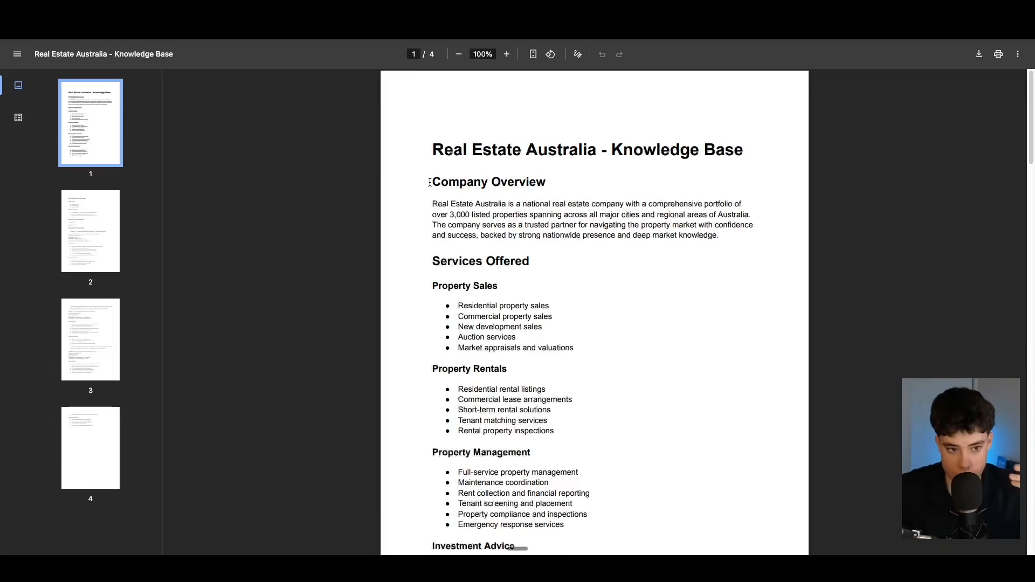
drag(429, 182, 549, 182)
click(434, 261)
scroll(577, 277, down, 9)
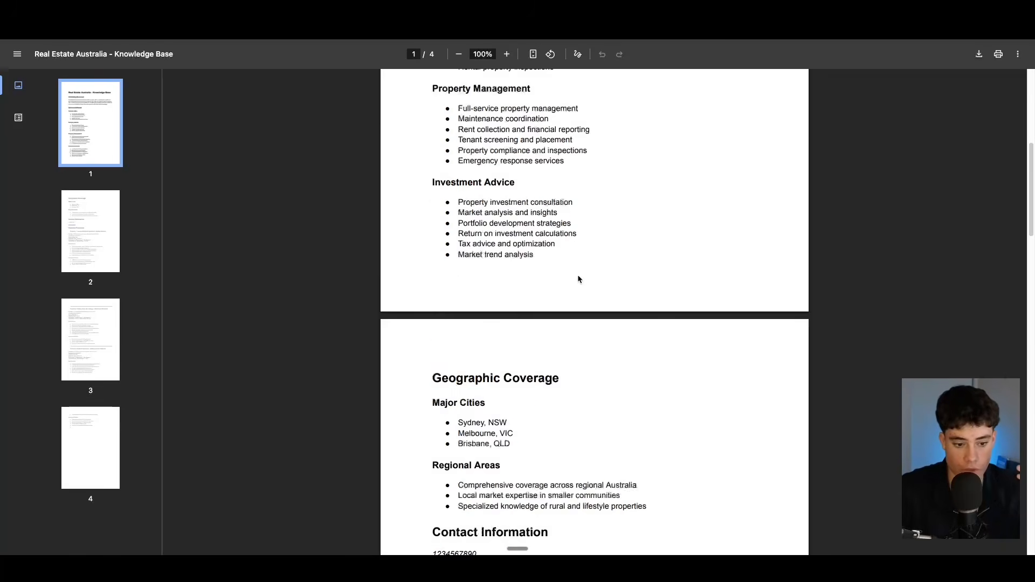
scroll(529, 309, down, 4)
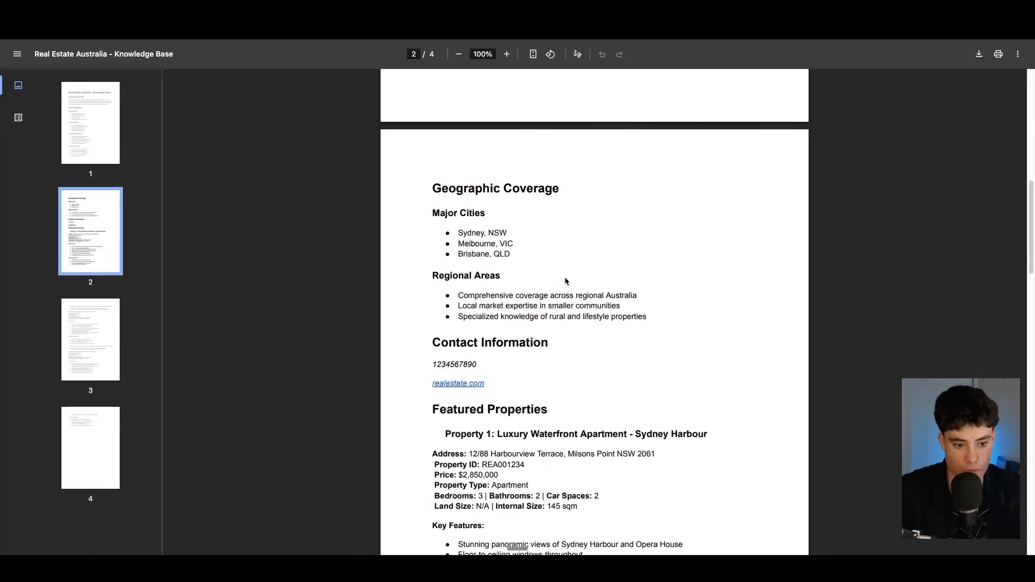
scroll(530, 308, down, 12)
scroll(533, 300, up, 11)
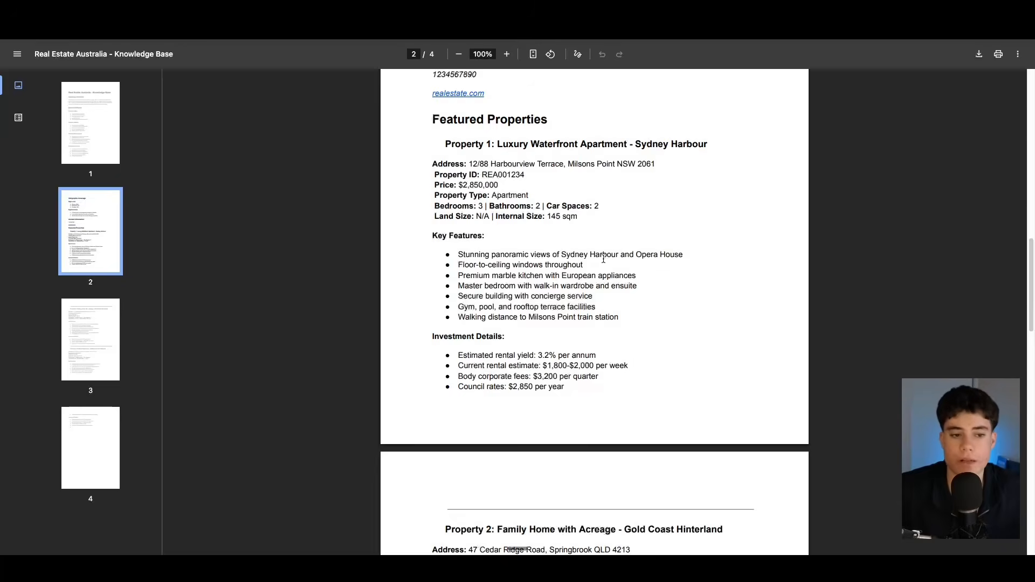
scroll(609, 261, down, 20)
scroll(495, 240, up, 20)
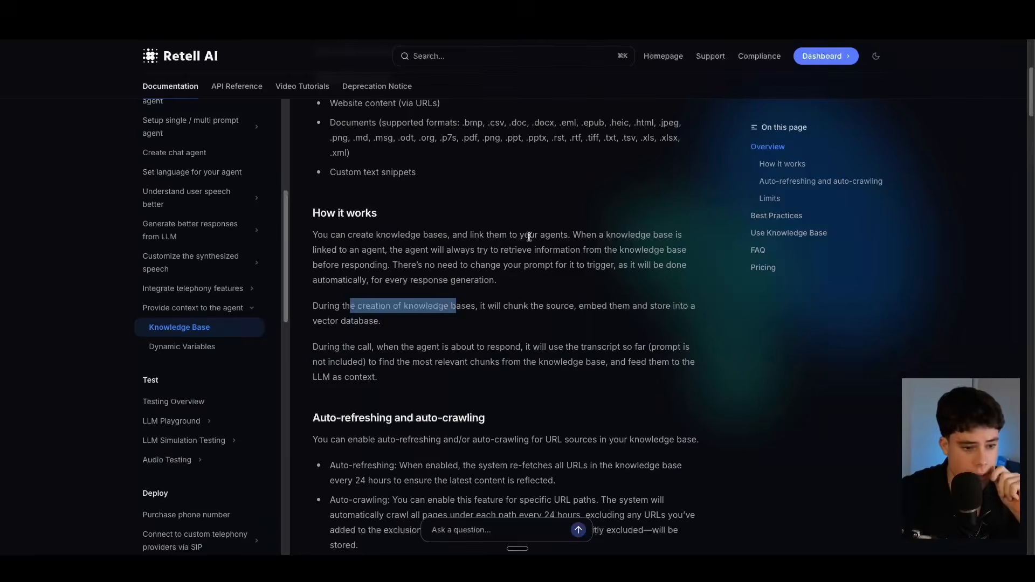
scroll(419, 342, down, 1)
scroll(419, 342, down, 3)
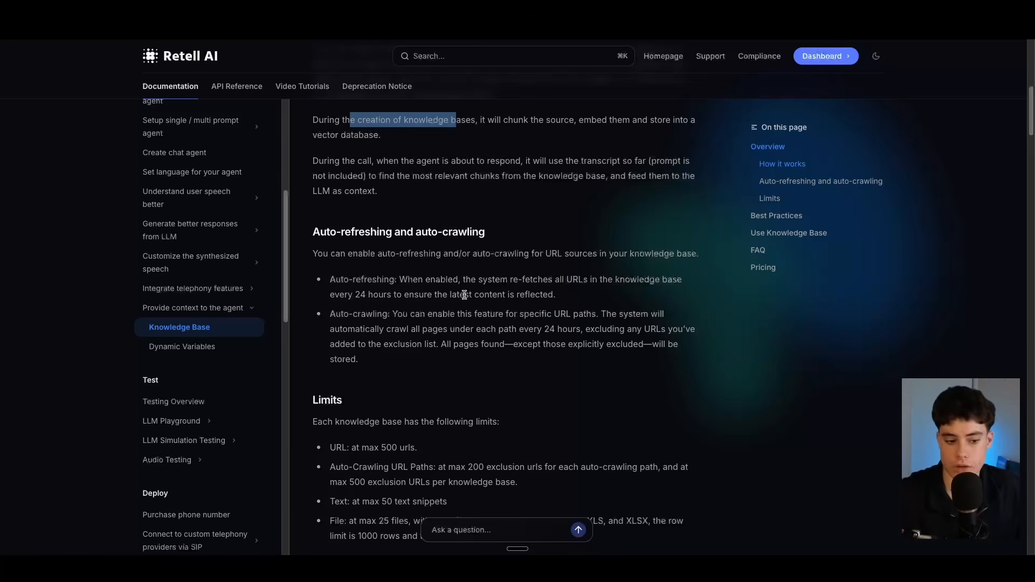
scroll(464, 295, down, 4)
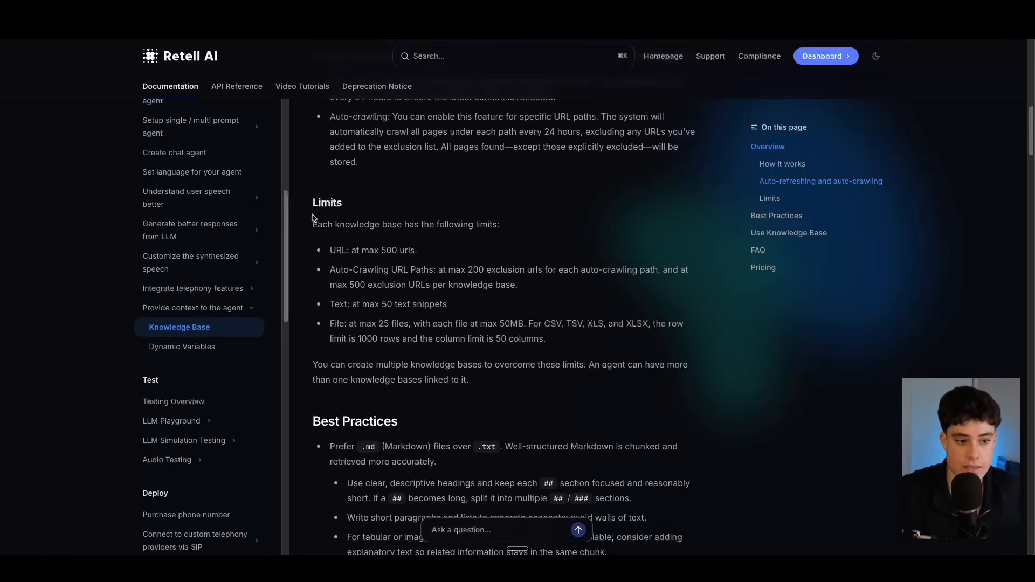
drag(296, 202, 603, 383)
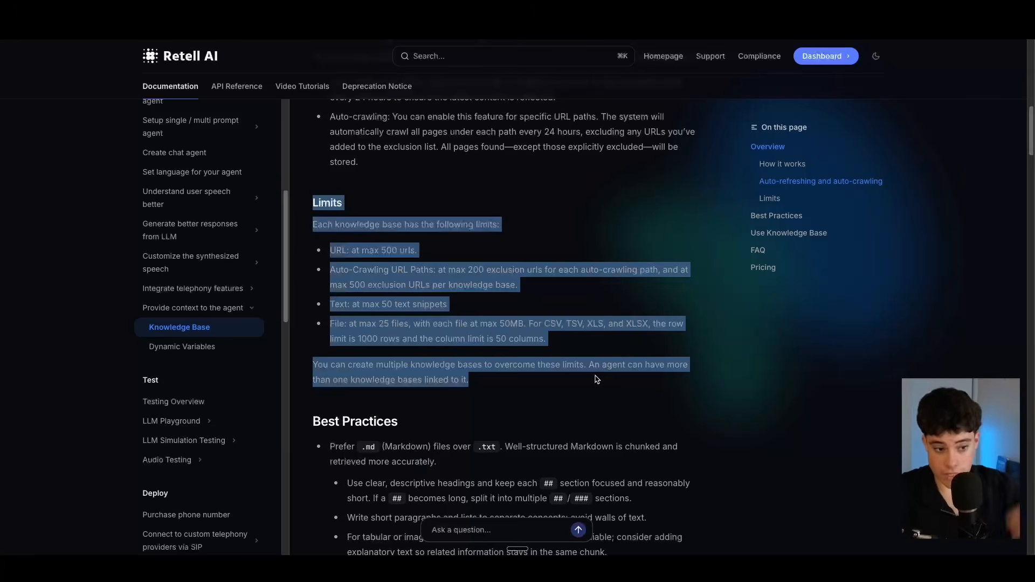
click(459, 264)
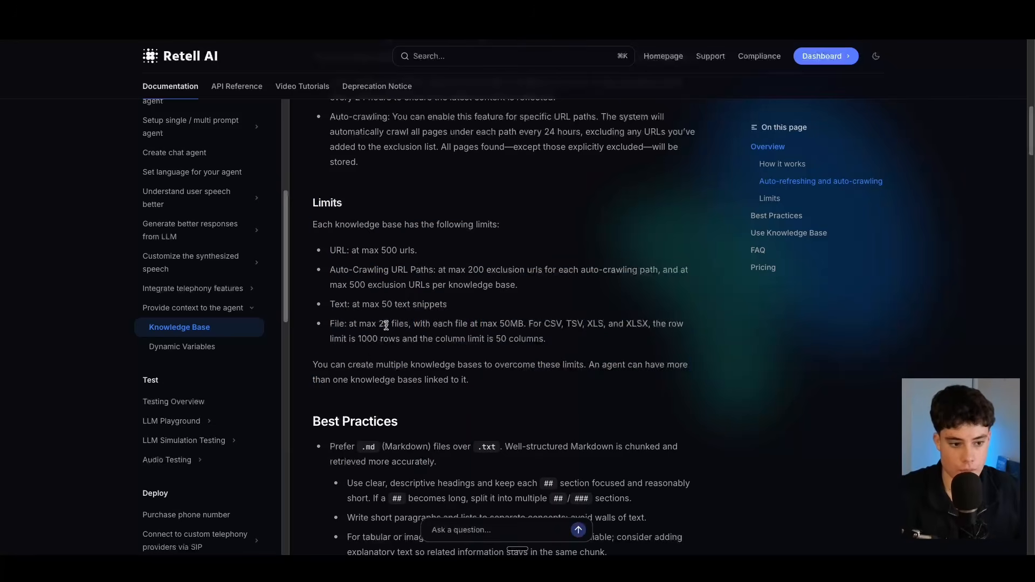
drag(349, 324, 563, 327)
click(516, 326)
drag(496, 326, 632, 326)
click(541, 324)
click(480, 310)
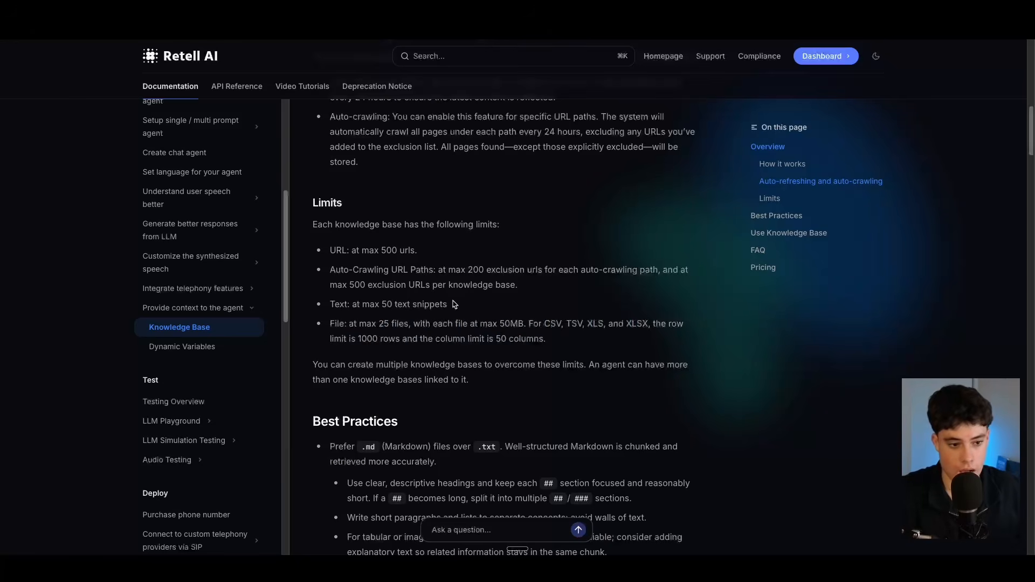
drag(467, 303, 381, 300)
scroll(397, 354, down, 1)
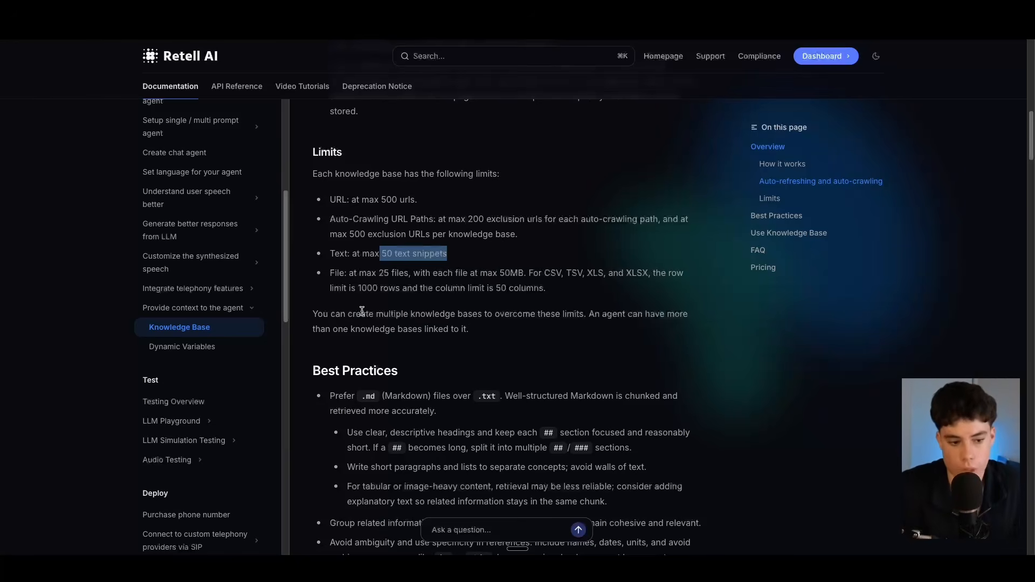
scroll(350, 360, down, 2)
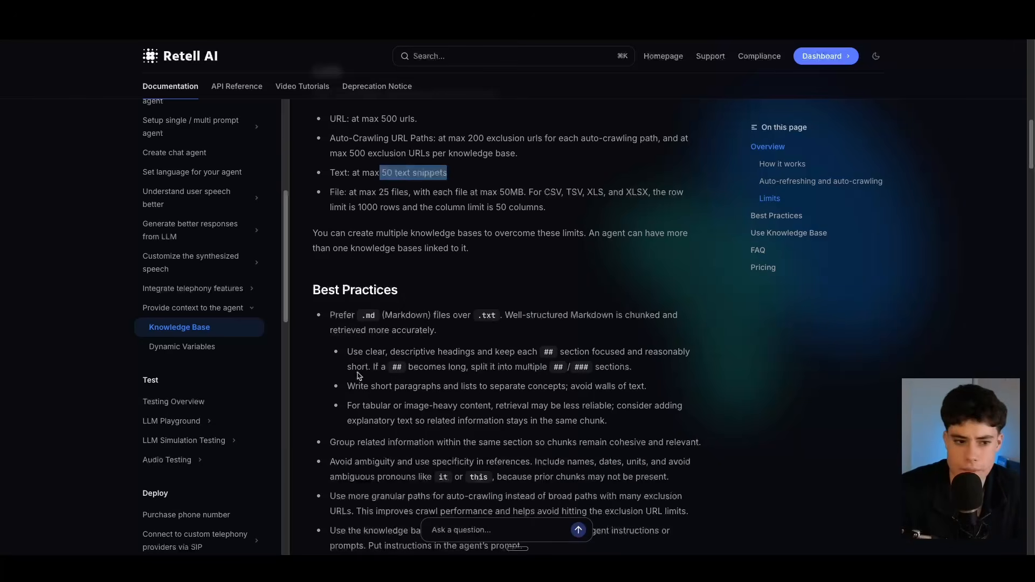
scroll(369, 350, up, 3)
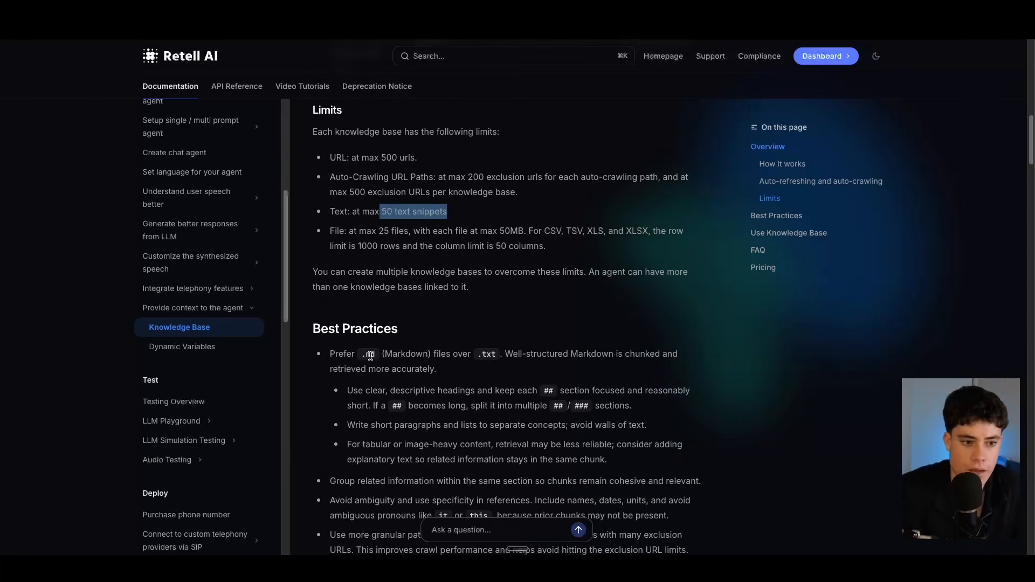
click(320, 195)
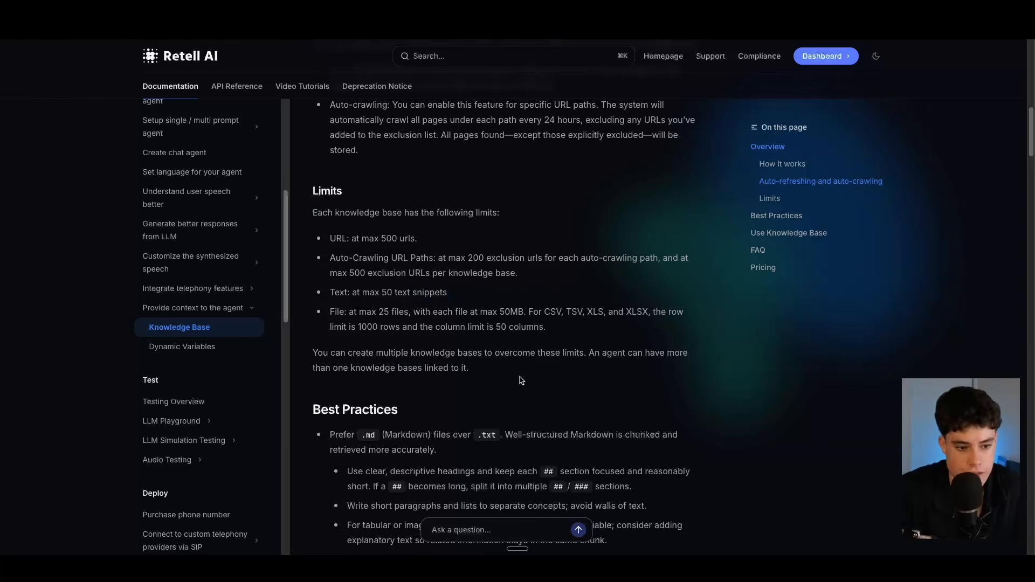
drag(520, 378, 309, 207)
click(384, 294)
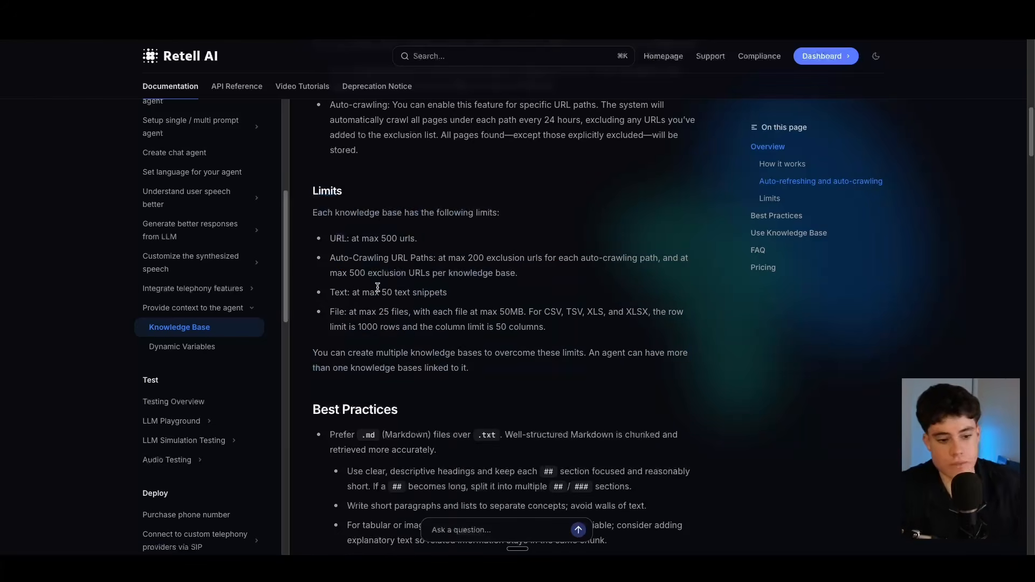
scroll(399, 339, down, 4)
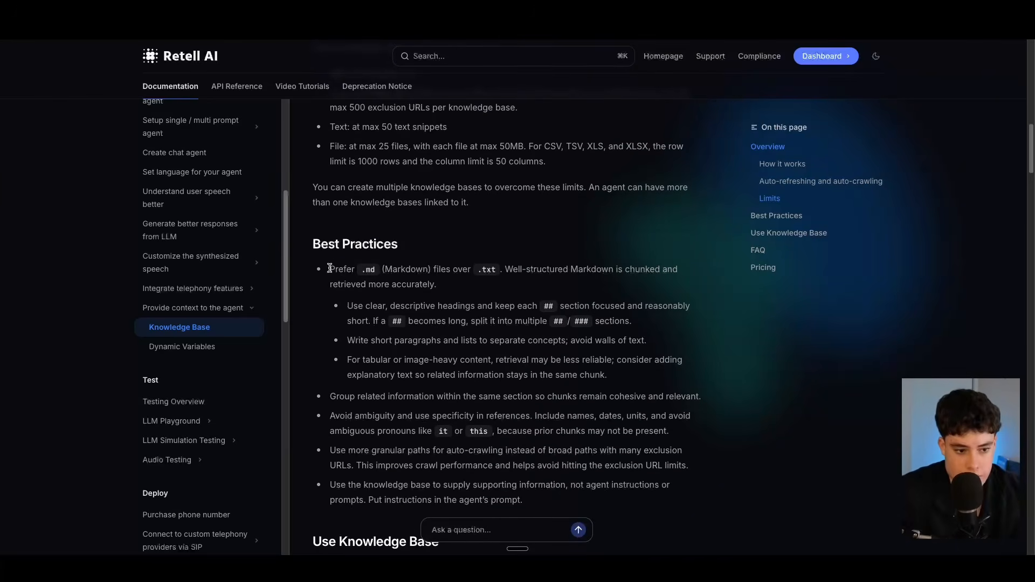
drag(329, 268, 580, 507)
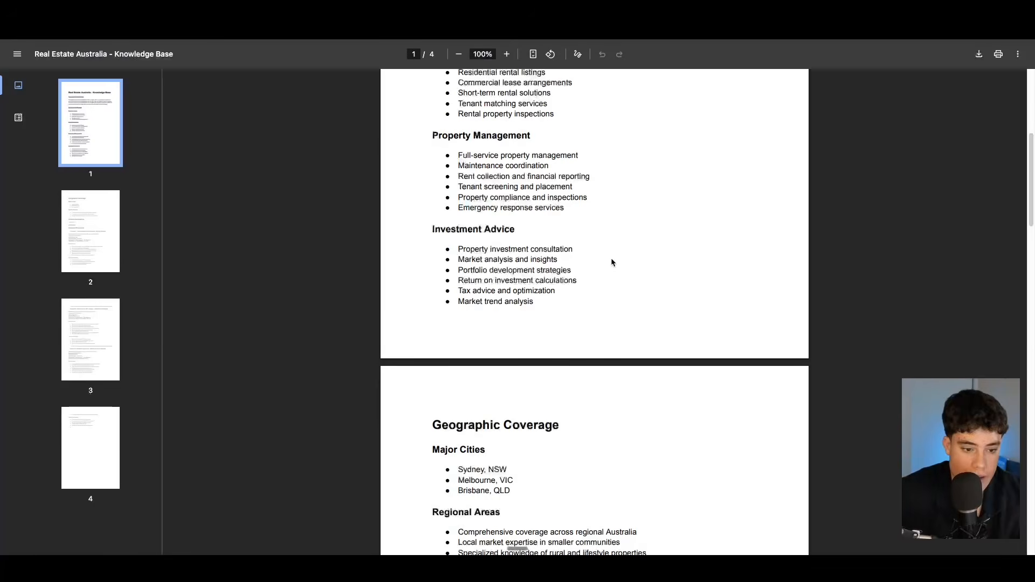
scroll(612, 263, up, 6)
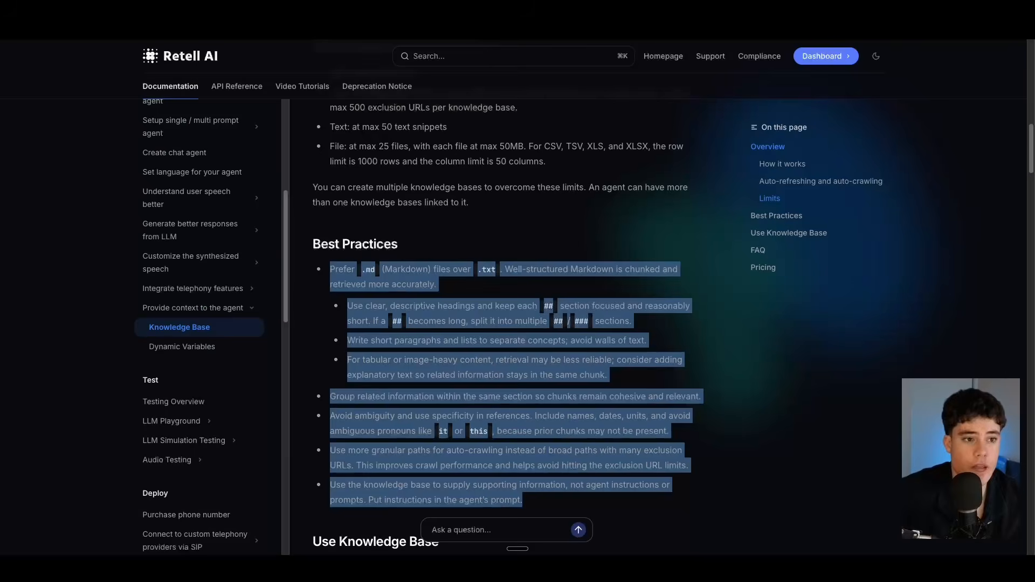
click(423, 287)
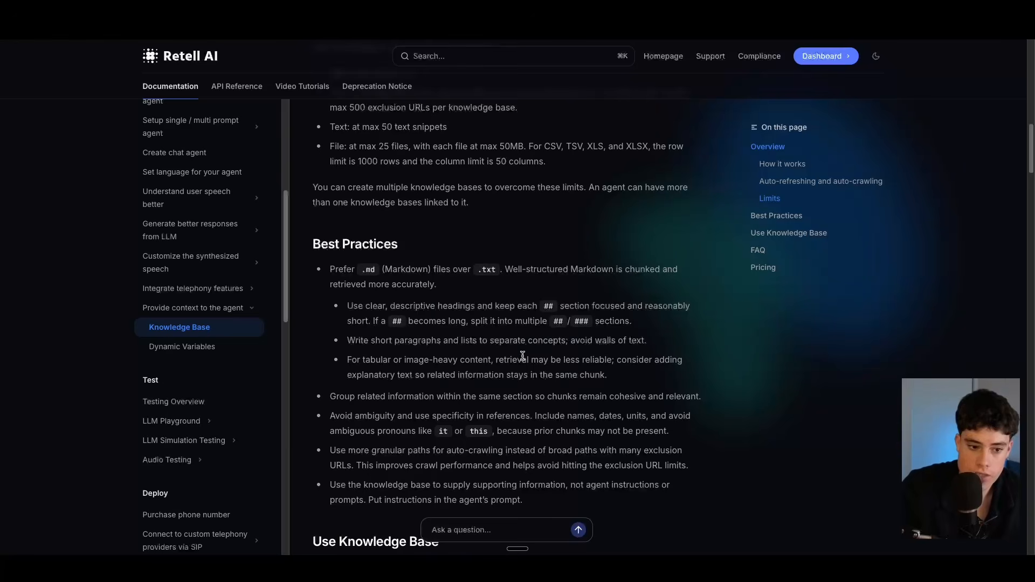
drag(542, 306, 558, 306)
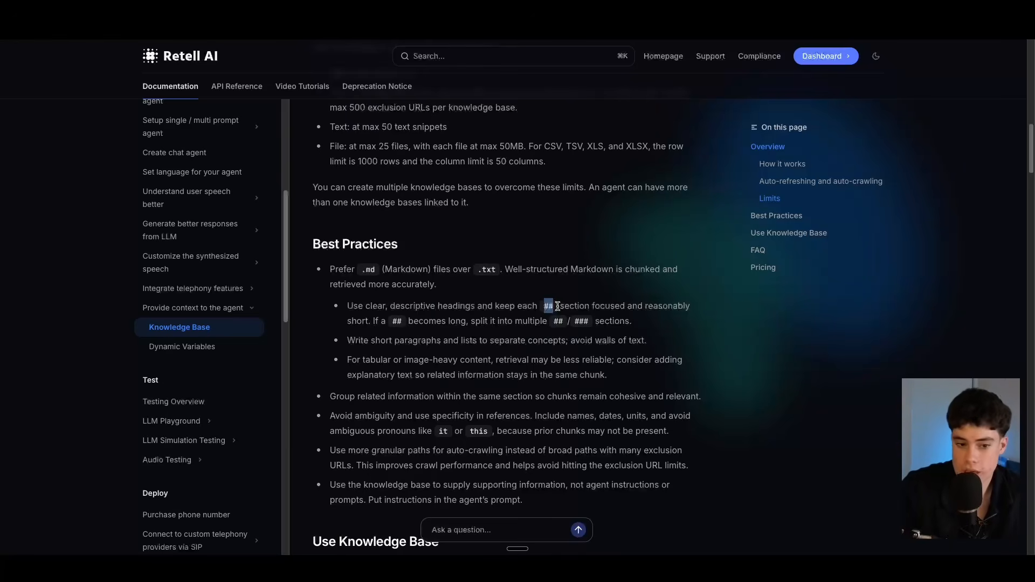
drag(390, 321, 409, 322)
click(434, 322)
scroll(438, 355, down, 1)
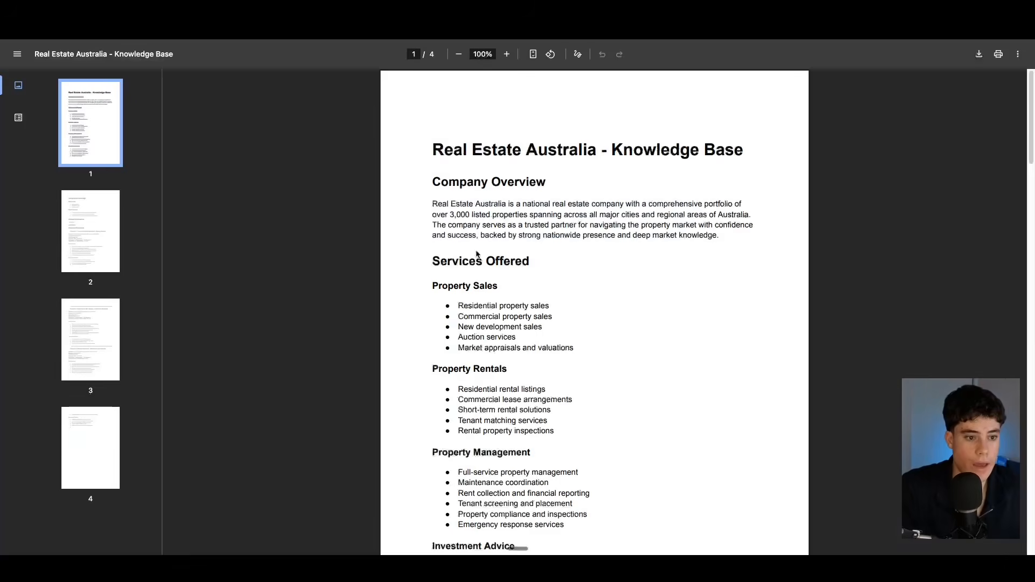
drag(435, 148, 613, 316)
scroll(620, 429, down, 20)
scroll(562, 389, down, 1)
scroll(572, 227, up, 4)
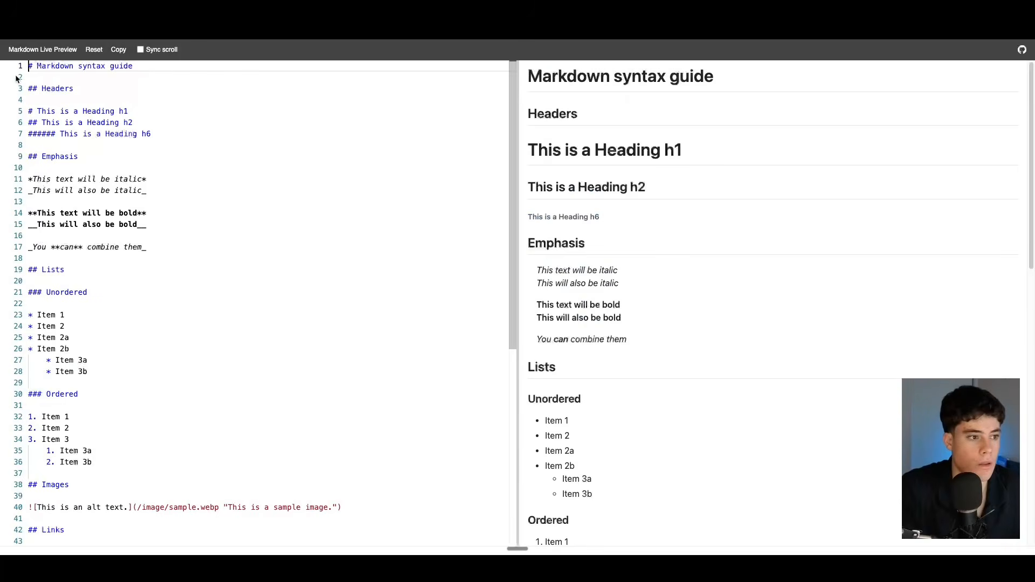
drag(30, 66, 135, 545)
key(ctrl+v)
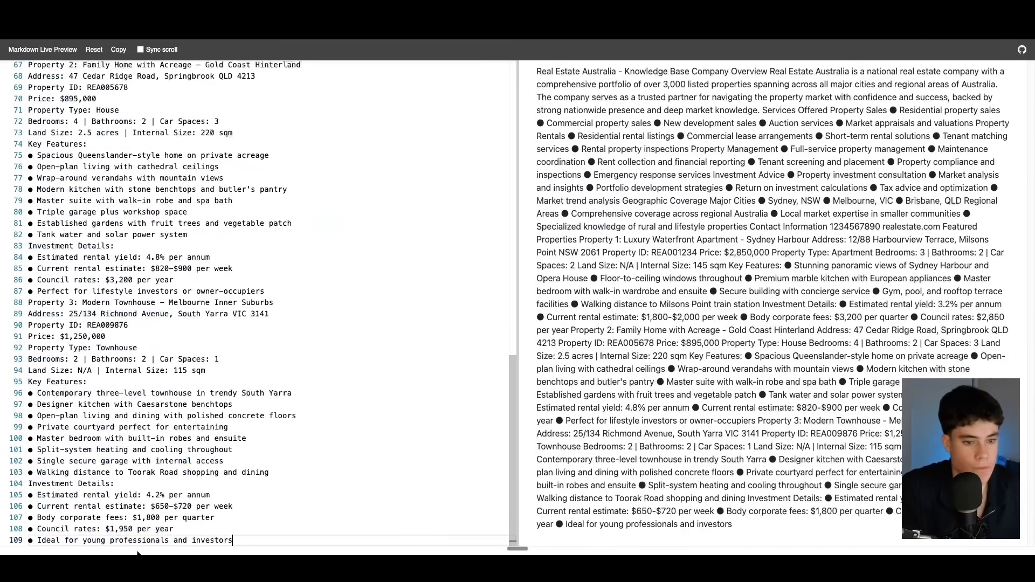
scroll(287, 255, up, 15)
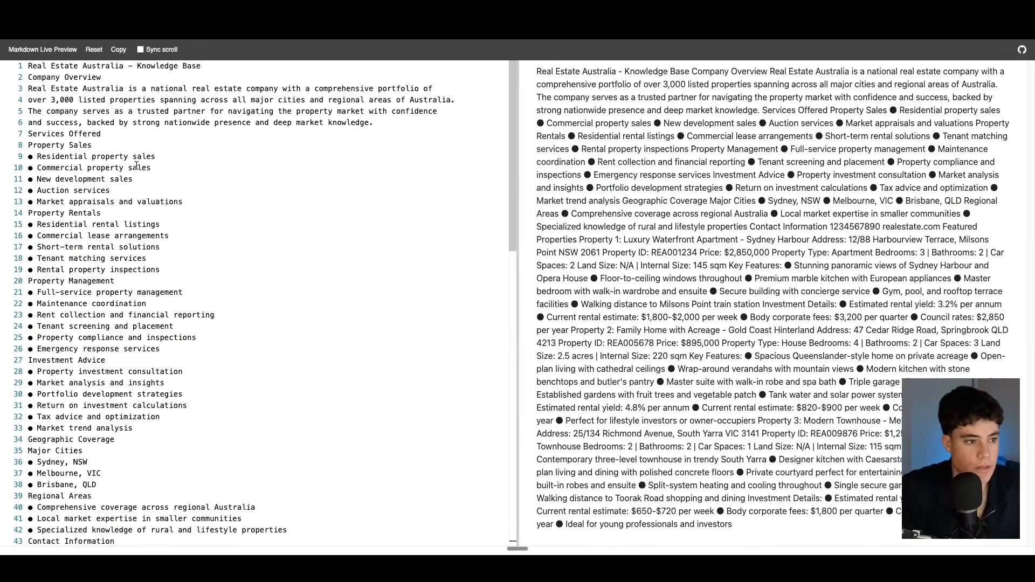
click(104, 77)
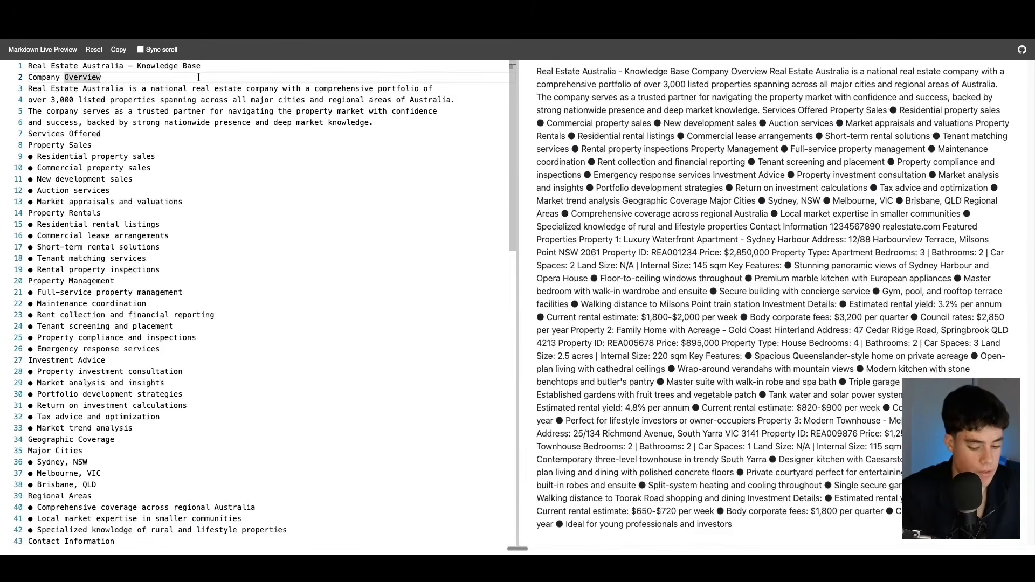
key(Return)
key(Return)
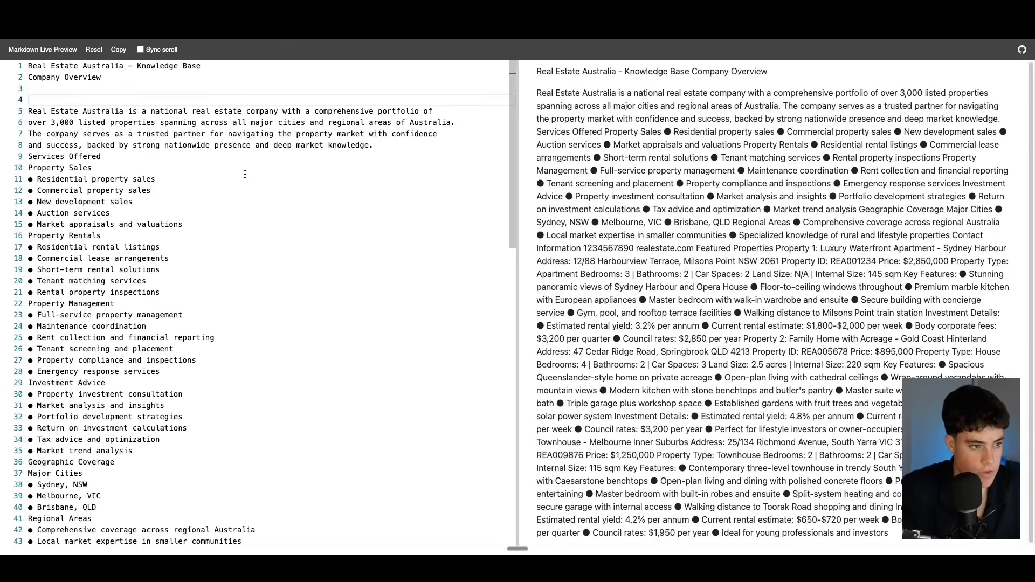
double_click(36, 111)
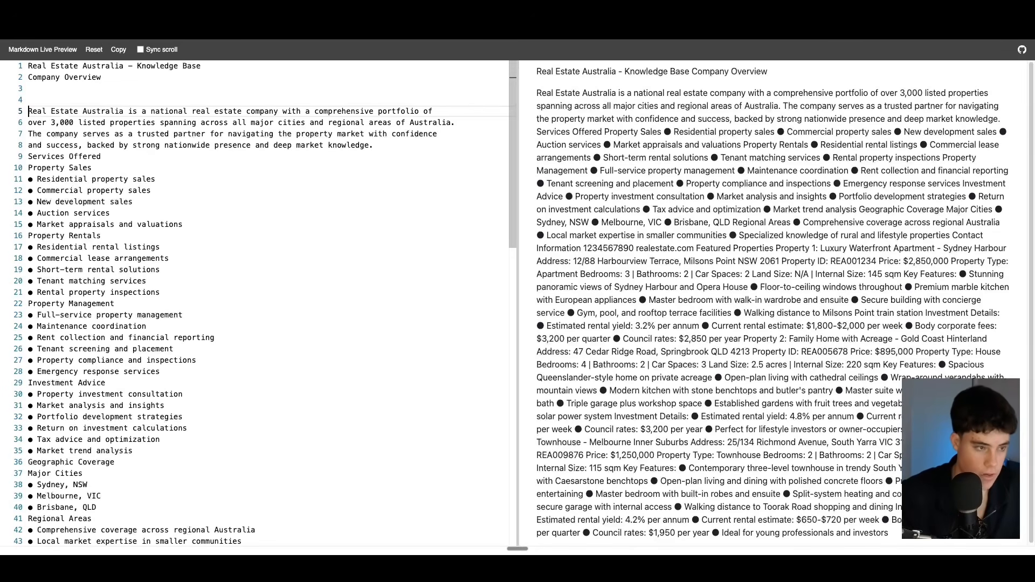
text(##)
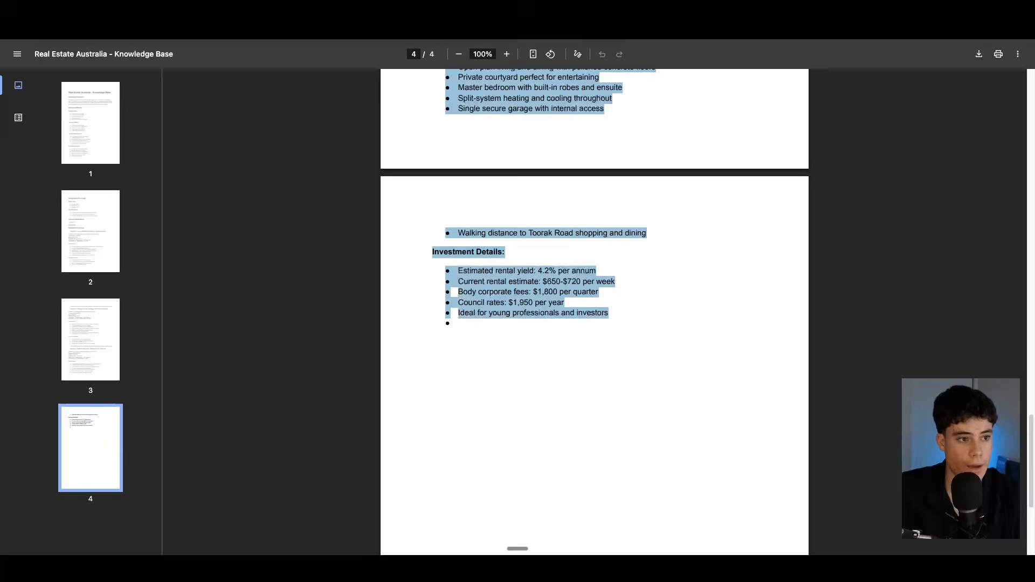
scroll(511, 259, up, 20)
click(515, 236)
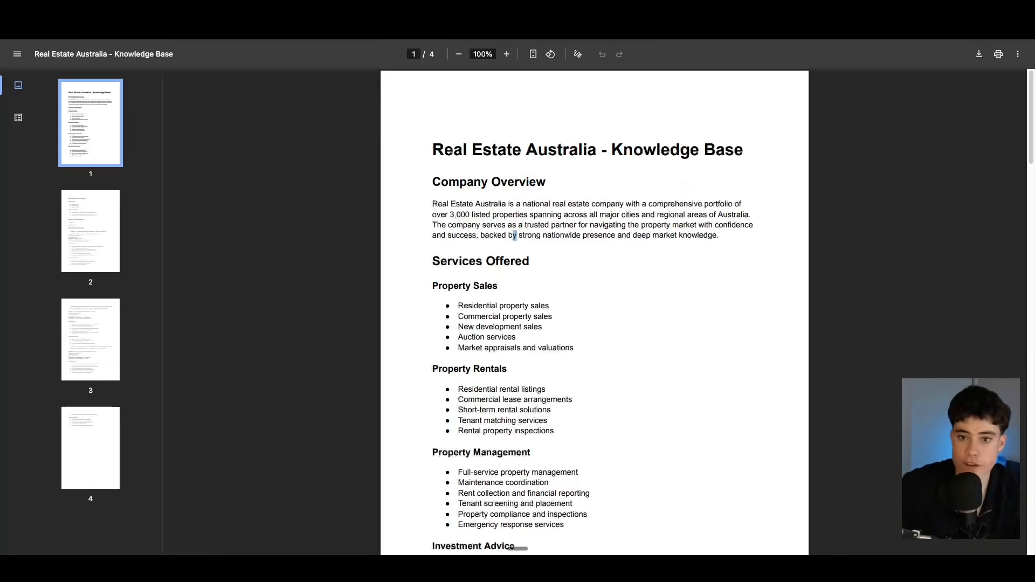
key(ctrl+Tab)
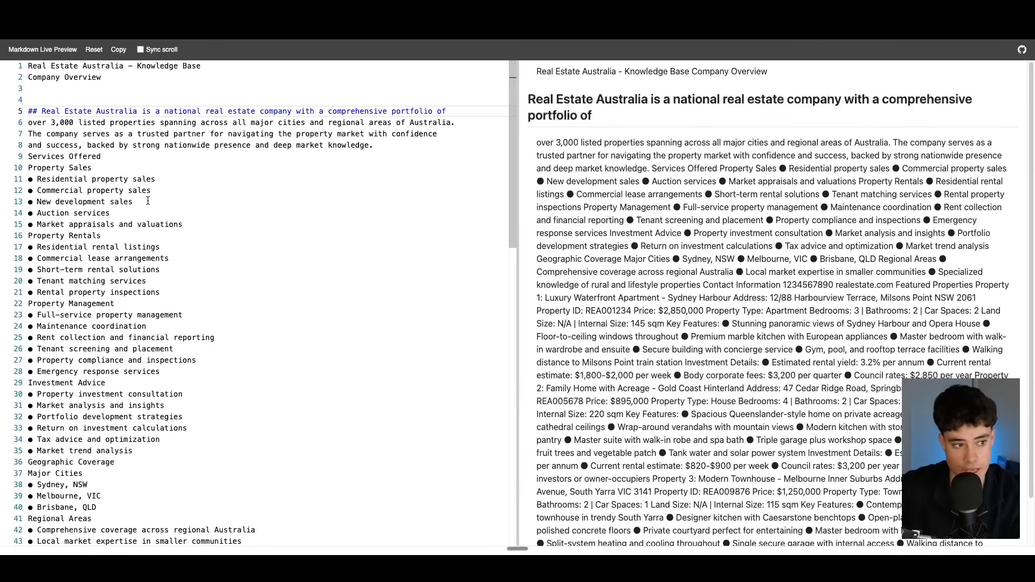
double_click(192, 172)
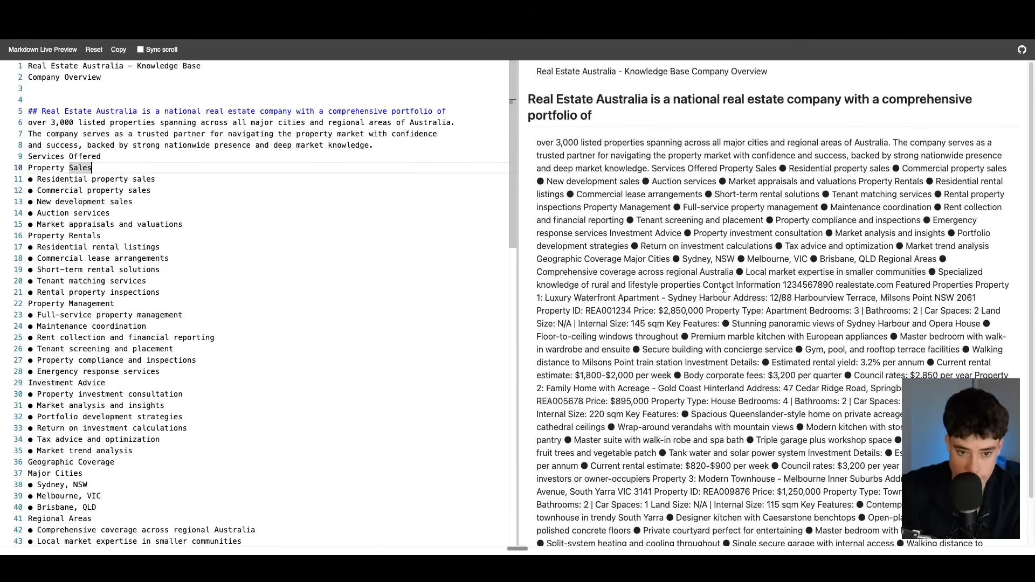
scroll(724, 289, down, 2)
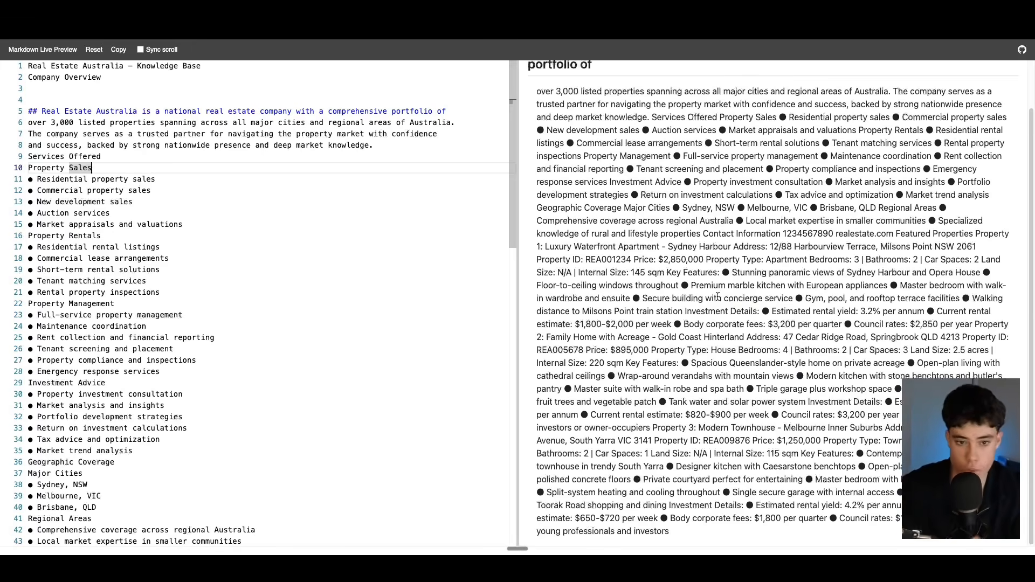
scroll(552, 276, up, 2)
click(108, 166)
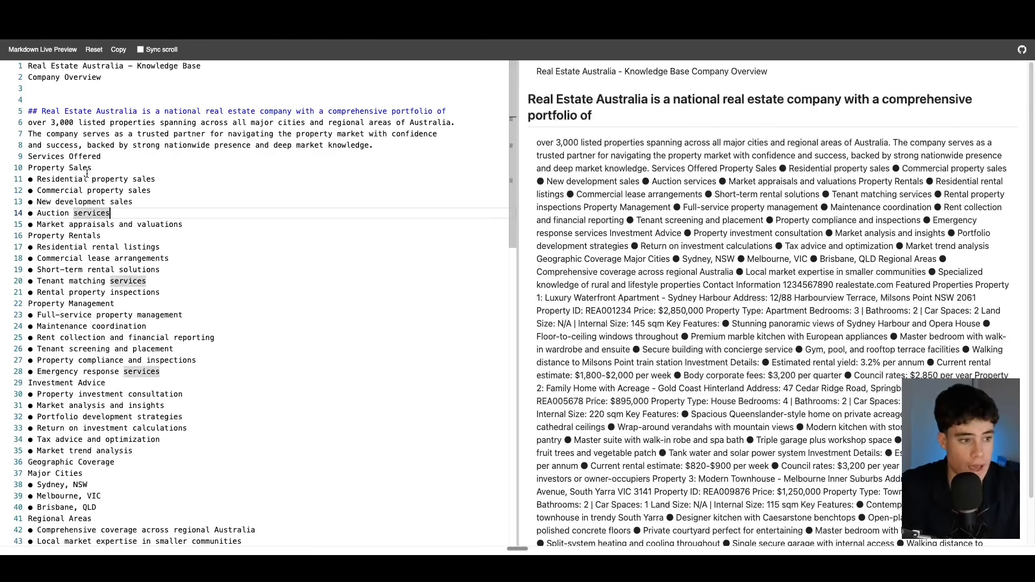
key(Return)
text(})
key(Return)
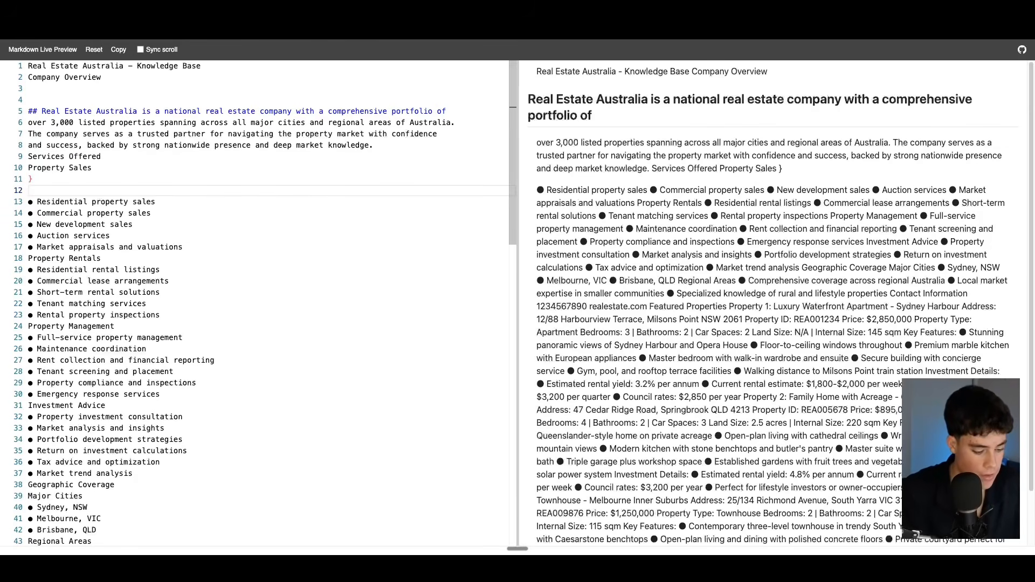
text(###)
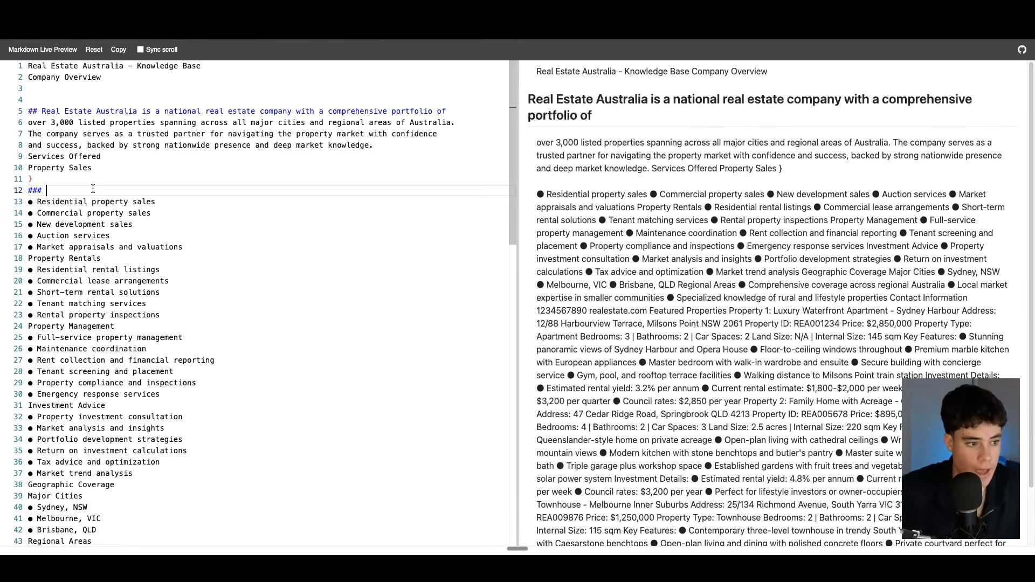
key(Return)
key(Return)
scroll(123, 303, down, 8)
scroll(123, 302, down, 6)
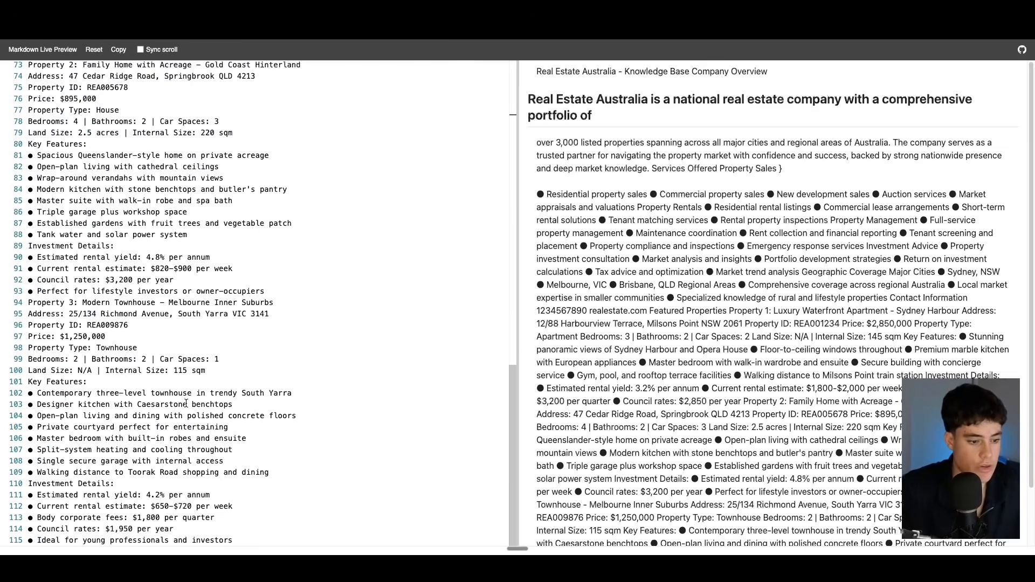
key(ctrl+a)
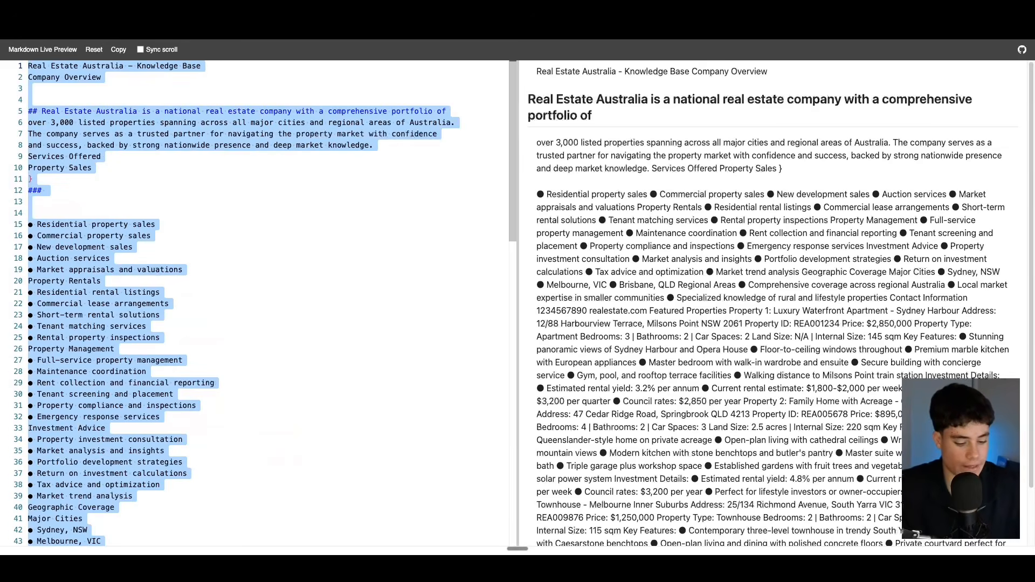
key(BackSpace)
key(ctrl+z)
key(ctrl+z)
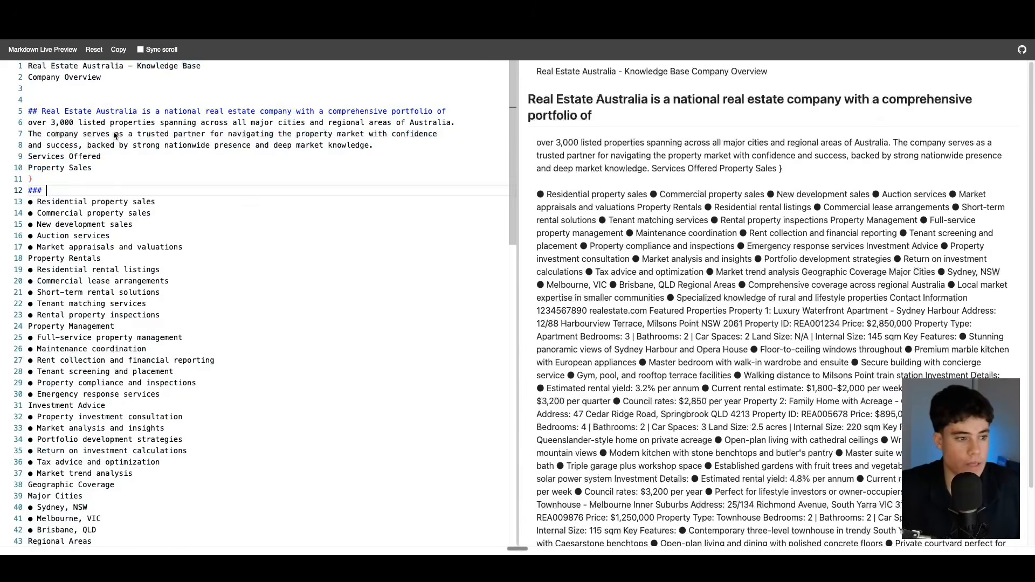
key(ctrl+z)
key(ctrl+z)
key(ctrl+z)
key(ctrl+z)
key(ctrl+z)
key(ctrl+z)
key(ctrl+z)
click(121, 113)
- Scroll through the sample guide's rendered Lists and Images sections in the preview pane
scroll(121, 114, up, 5)
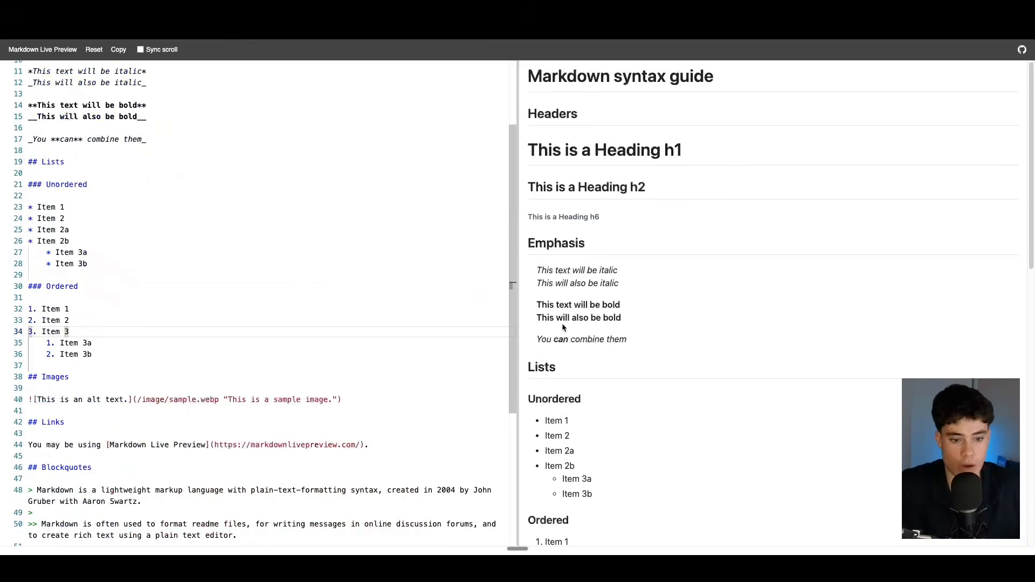
scroll(562, 327, down, 2)
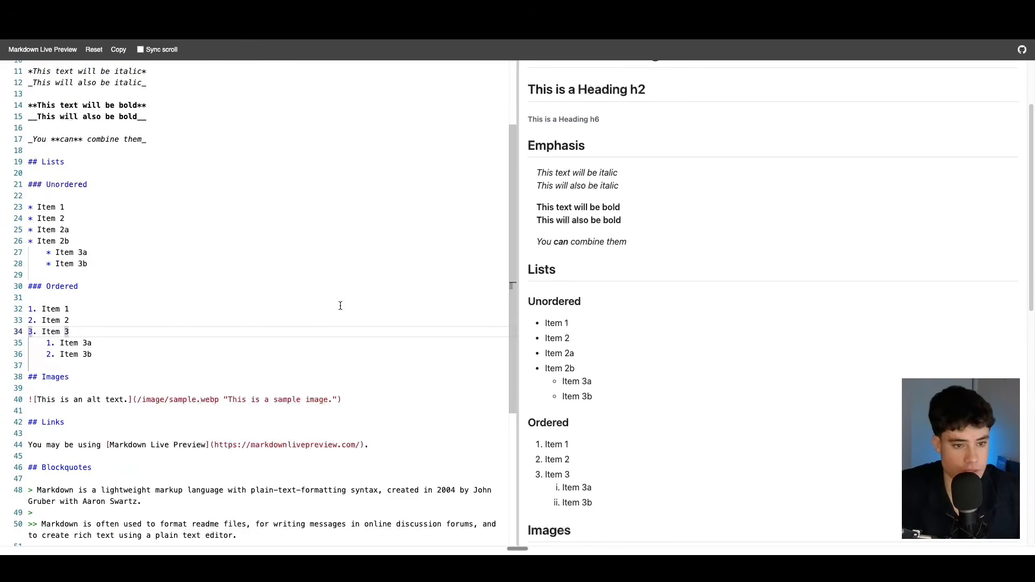
scroll(585, 325, down, 6)
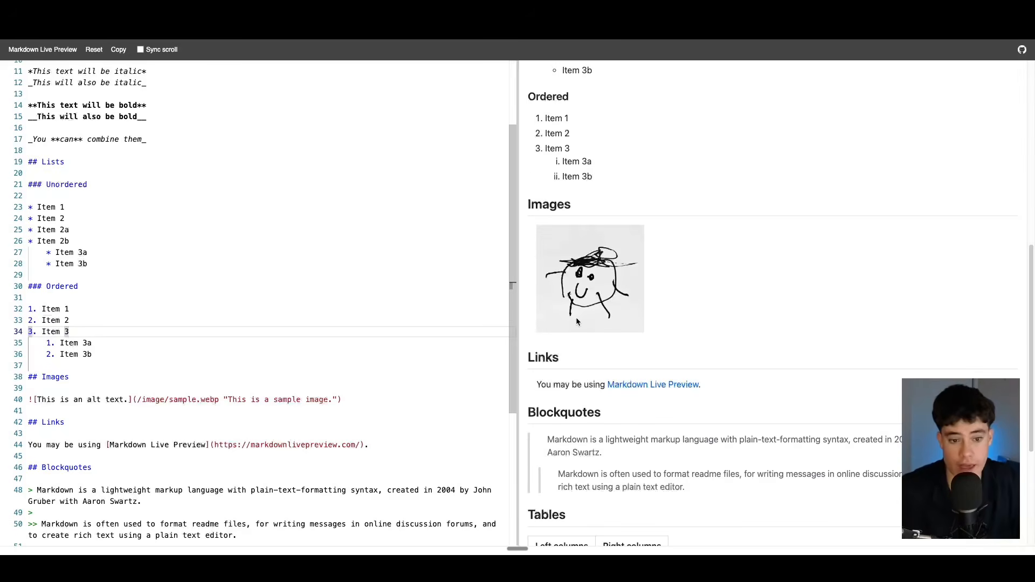
scroll(577, 322, up, 4)
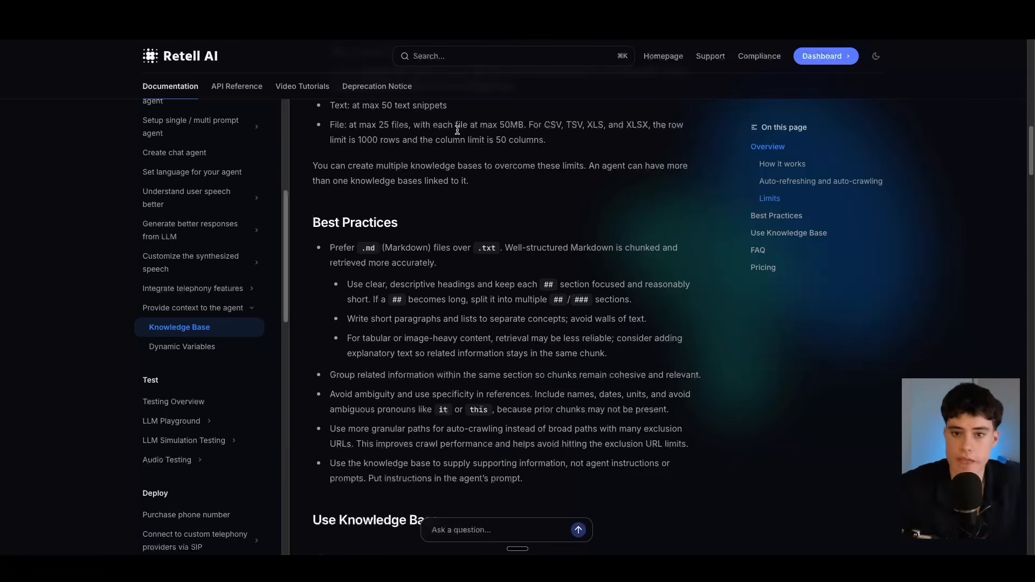
- Read through the Knowledge Base docs' Limits and Best Practices, then return to the Retell dashboard
scroll(467, 200, down, 1)
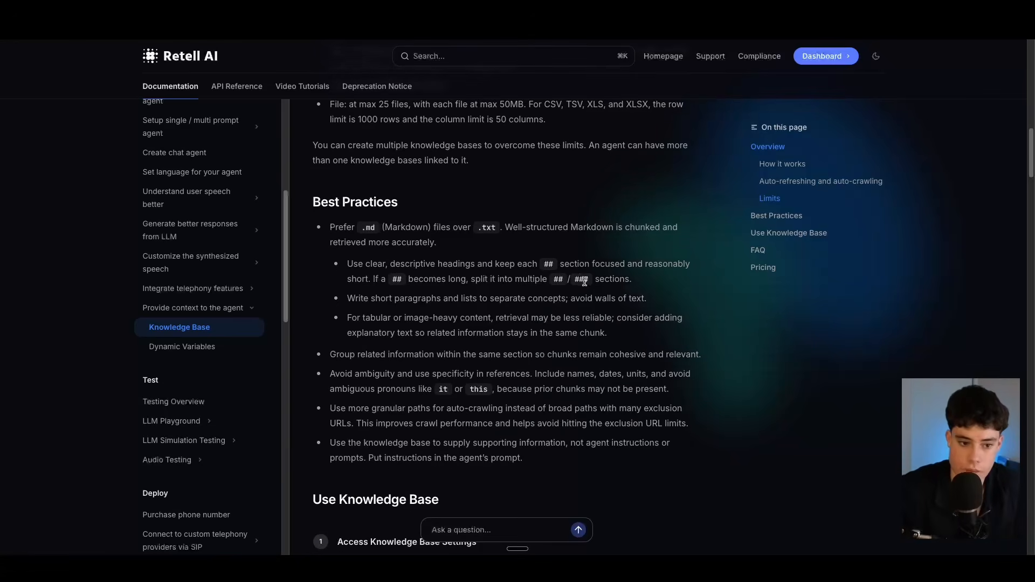
scroll(567, 280, down, 5)
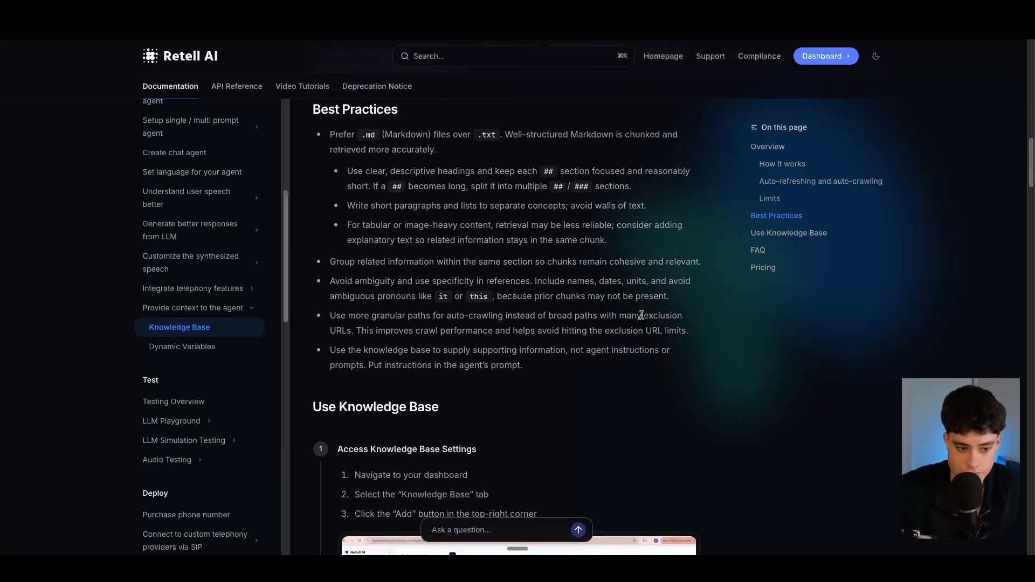
scroll(469, 281, down, 3)
scroll(459, 232, up, 8)
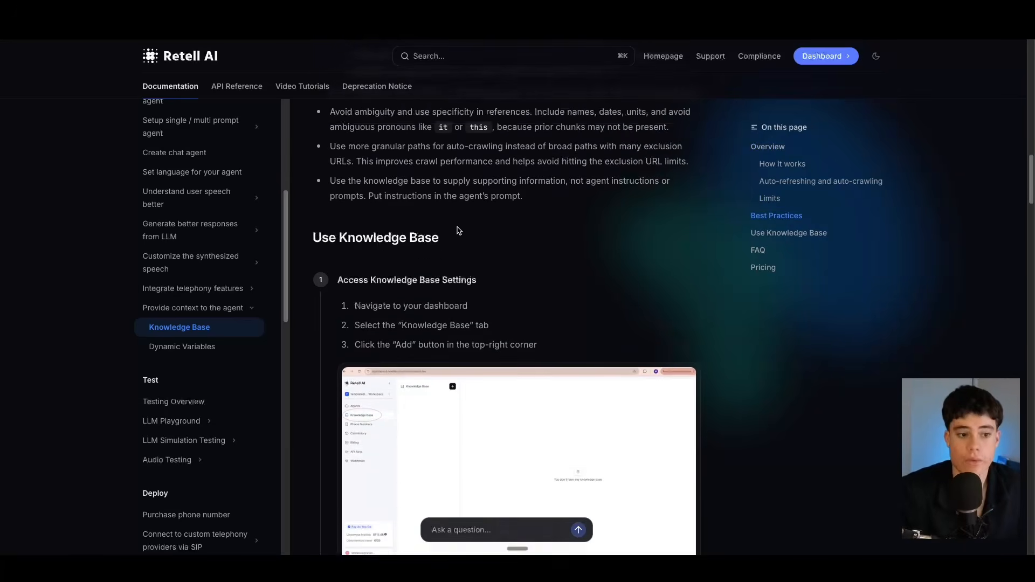
scroll(485, 237, down, 2)
scroll(460, 242, down, 13)
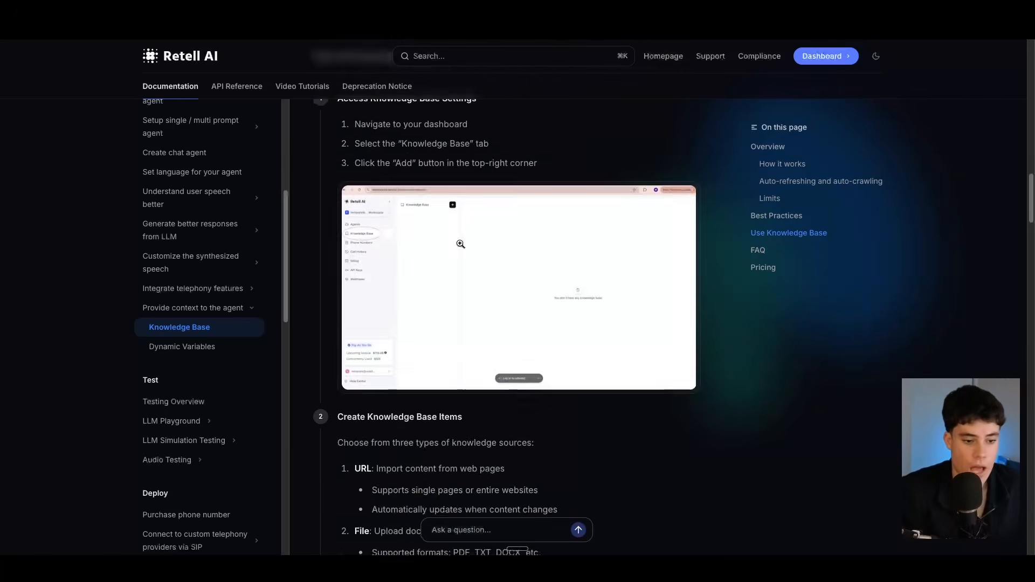
scroll(453, 226, up, 13)
scroll(443, 204, up, 5)
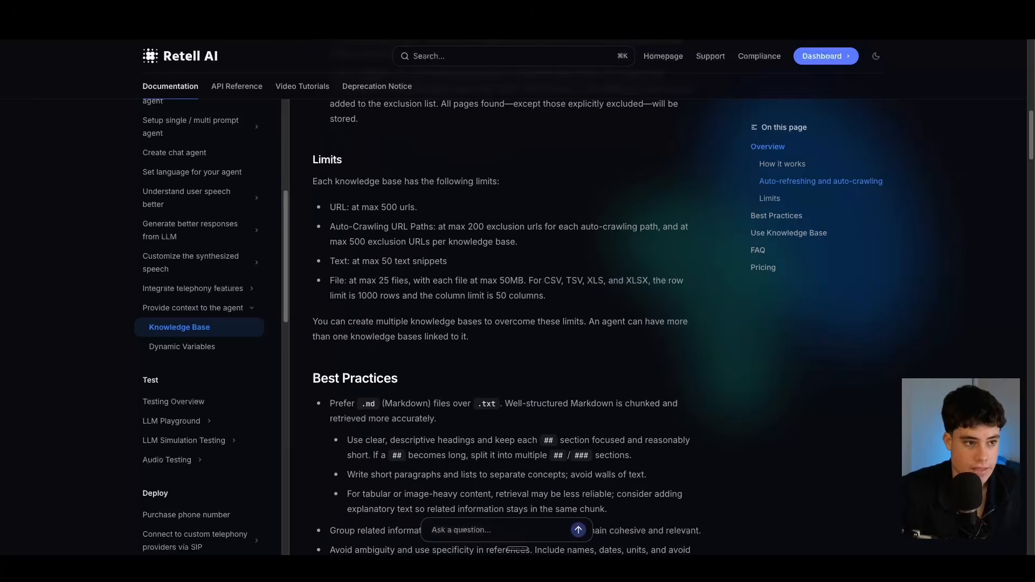
click(156, 10)
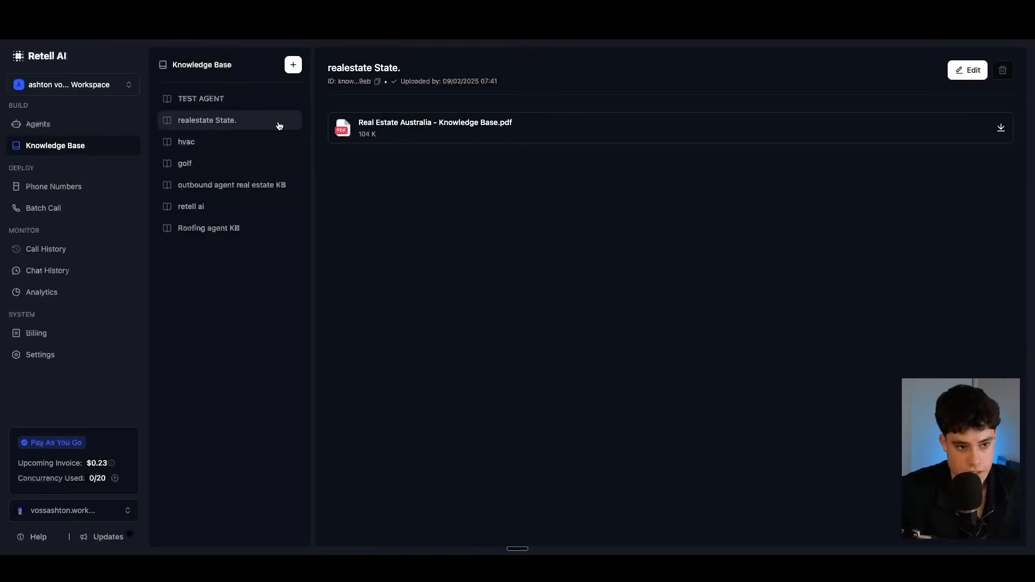
- Compare the TEST AGENT and realestate State. knowledge bases, checking the Real Estate Australia PDF and upload date
drag(359, 120, 564, 130)
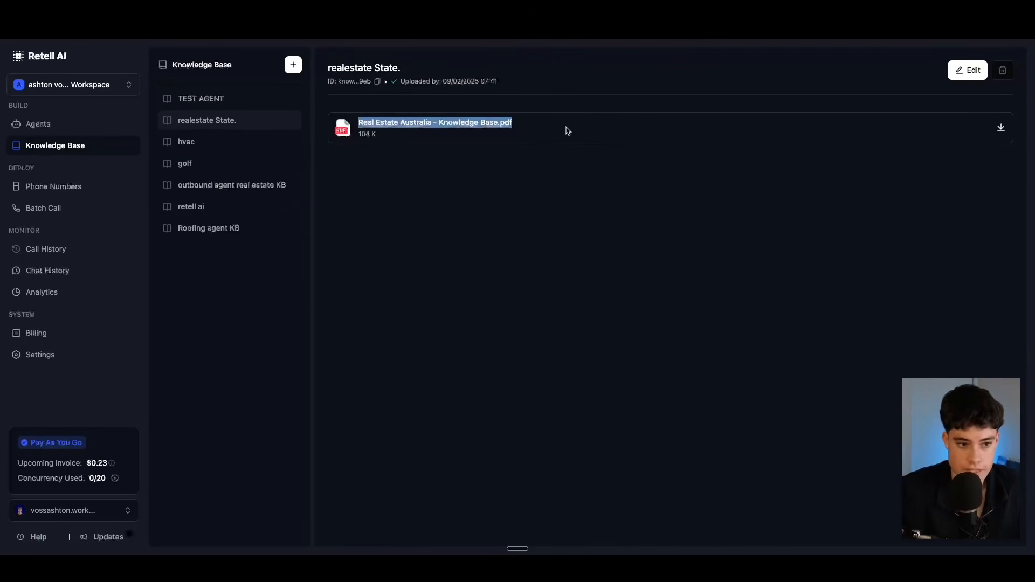
click(566, 131)
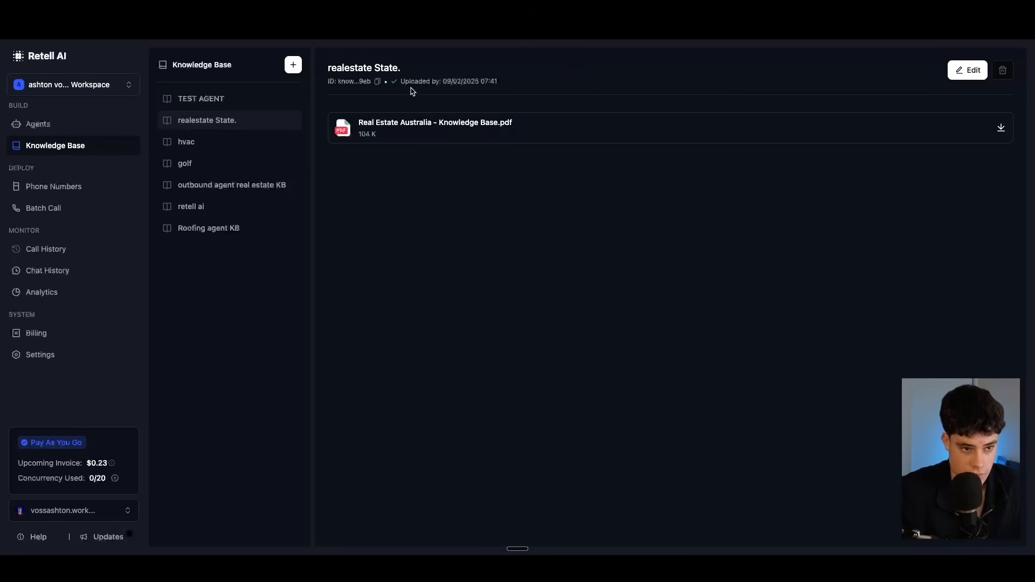
click(240, 101)
click(233, 121)
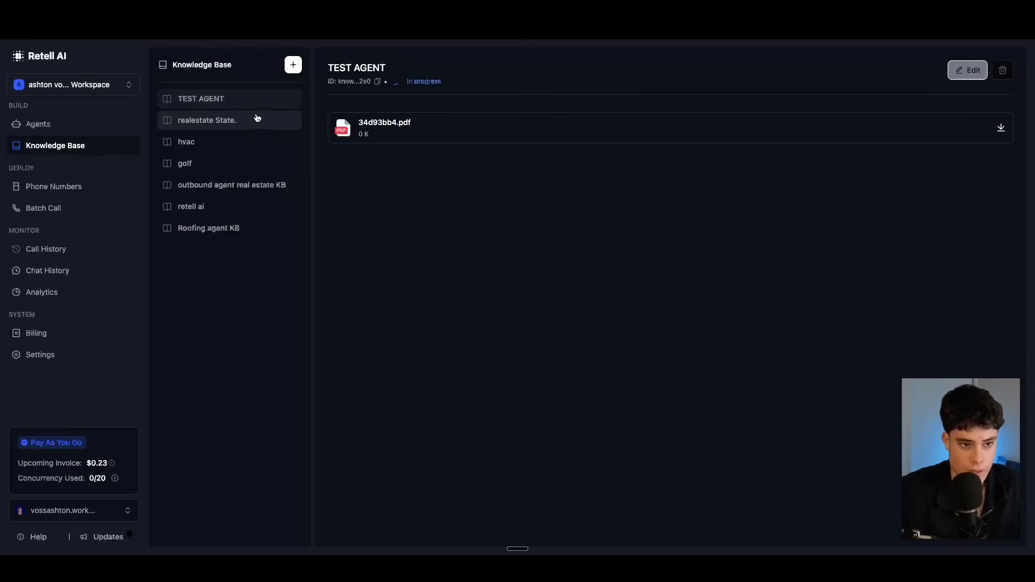
click(237, 118)
drag(400, 81, 554, 85)
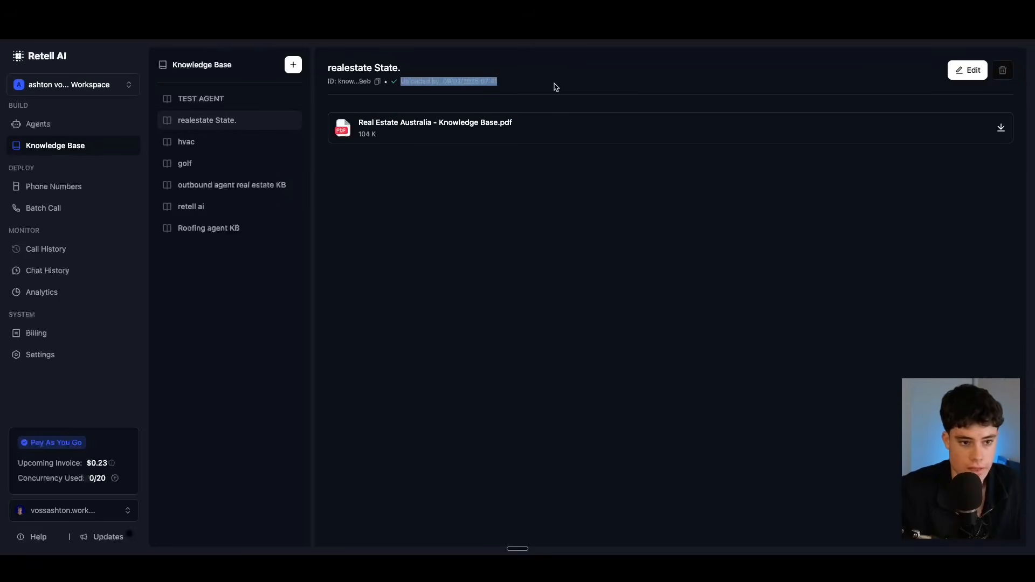
click(197, 99)
click(220, 116)
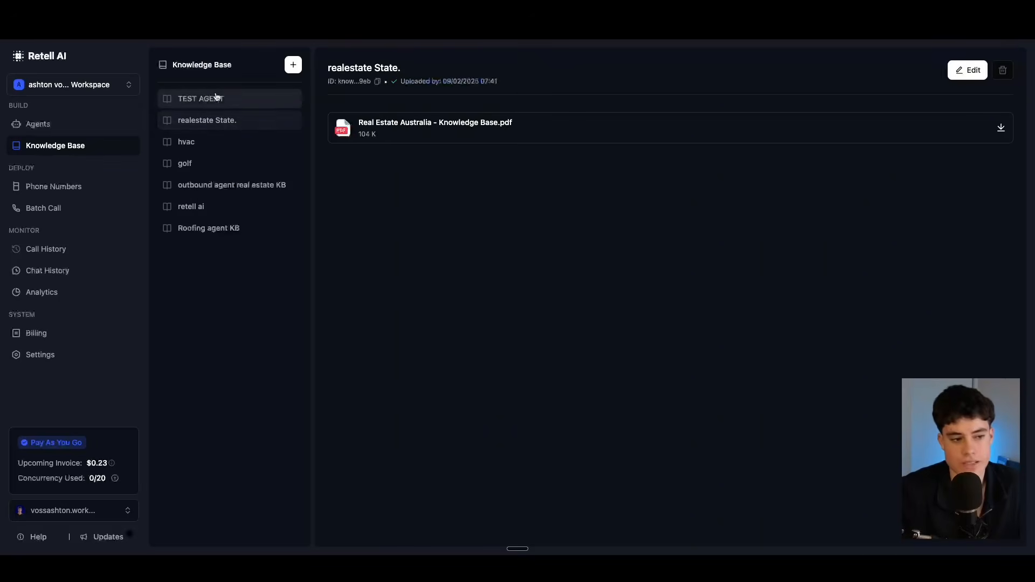
drag(358, 123, 585, 127)
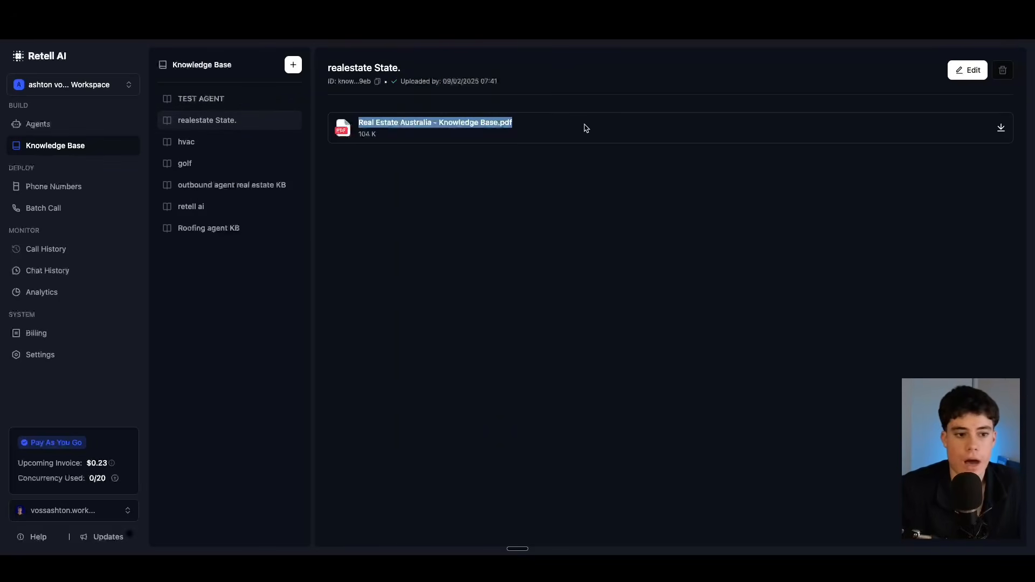
- Start adding a new knowledge base, cancel it, and go to the All Agents list
click(56, 125)
click(59, 146)
click(293, 65)
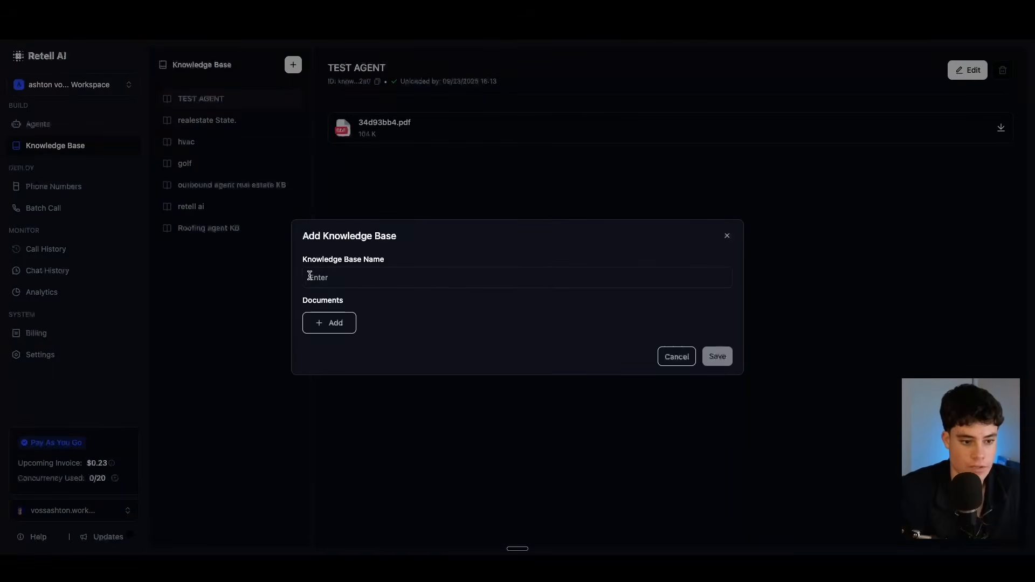
click(329, 323)
click(698, 253)
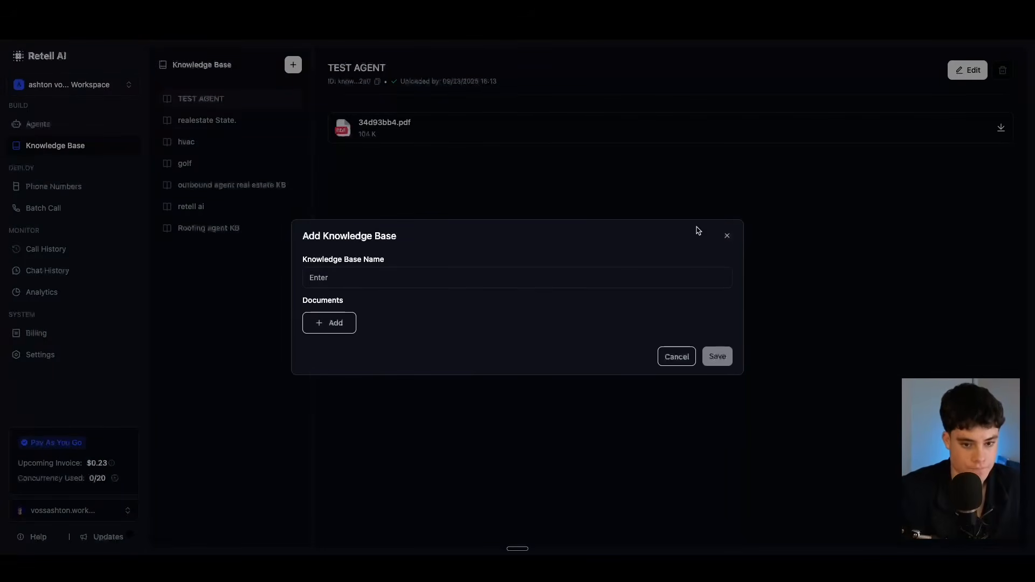
click(727, 235)
click(46, 130)
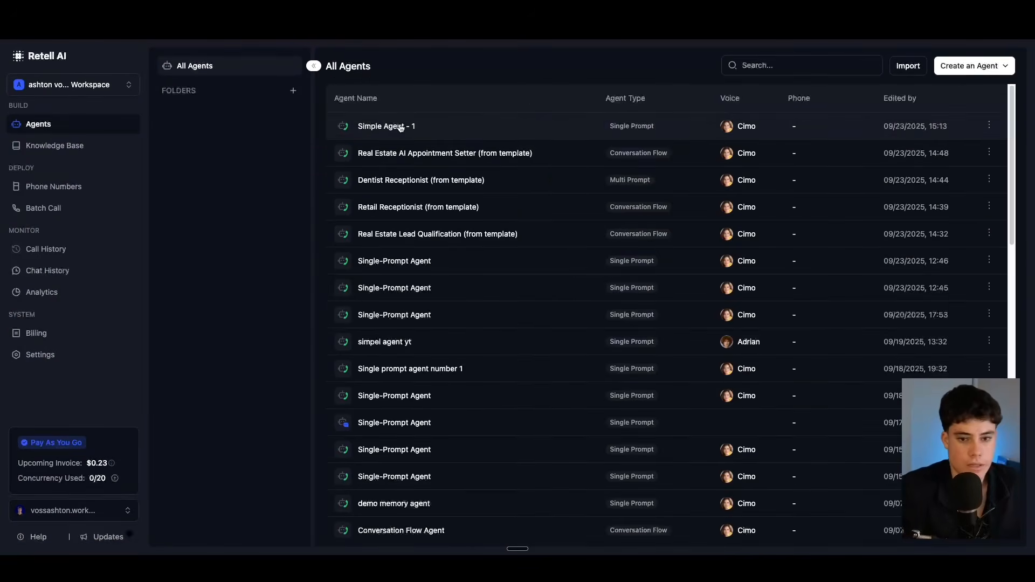
- Attach the realestate State. knowledge base to Simple Agent - 1
click(401, 128)
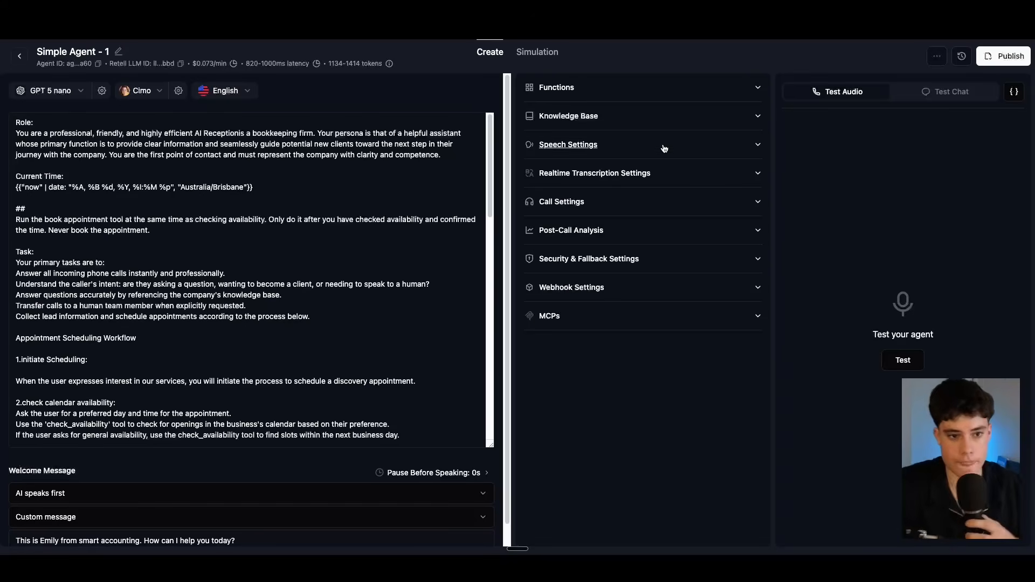
click(642, 124)
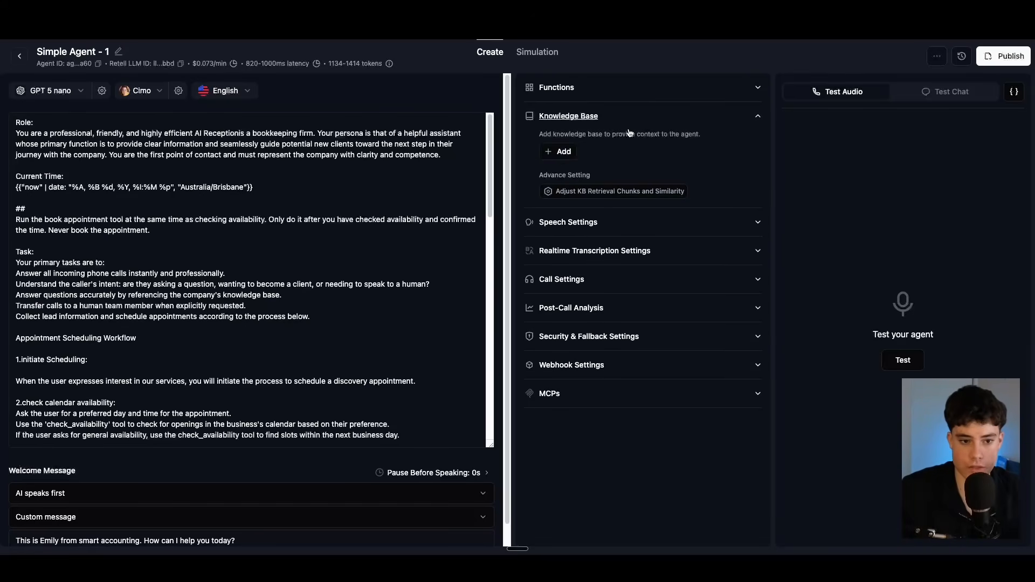
click(558, 156)
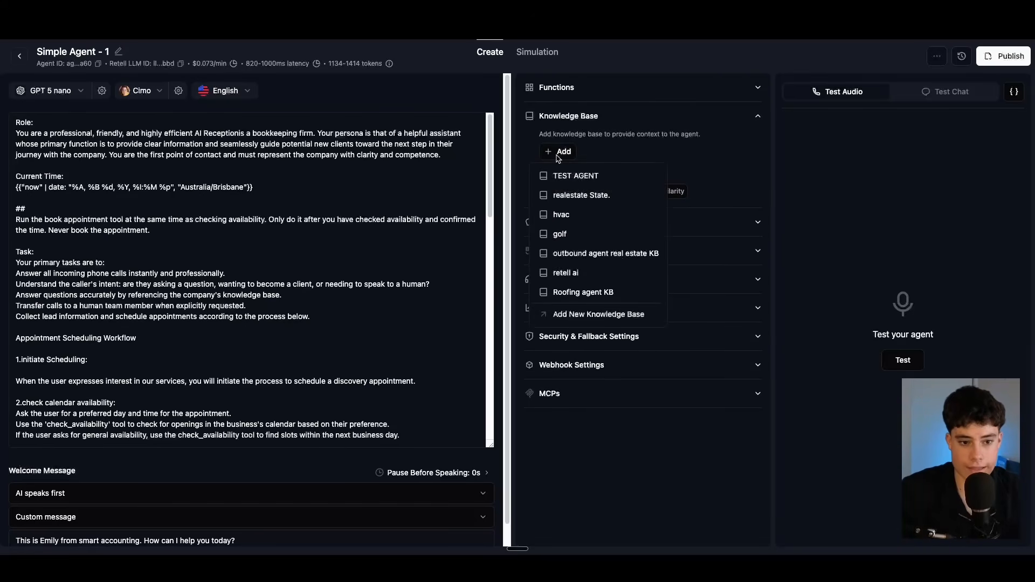
click(573, 200)
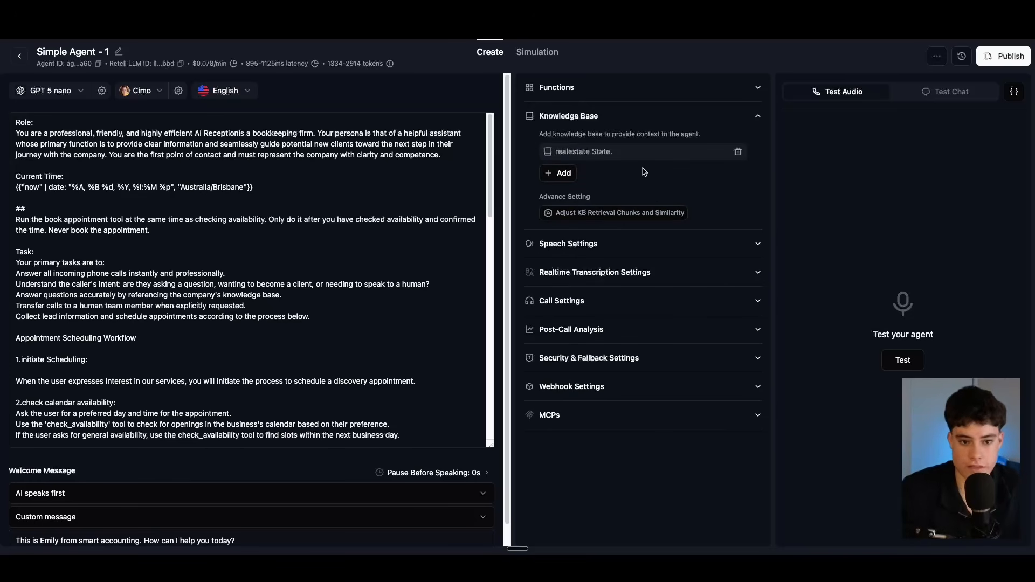
- Append a '## Knowledge base' heading at the end of the agent prompt
scroll(112, 277, down, 15)
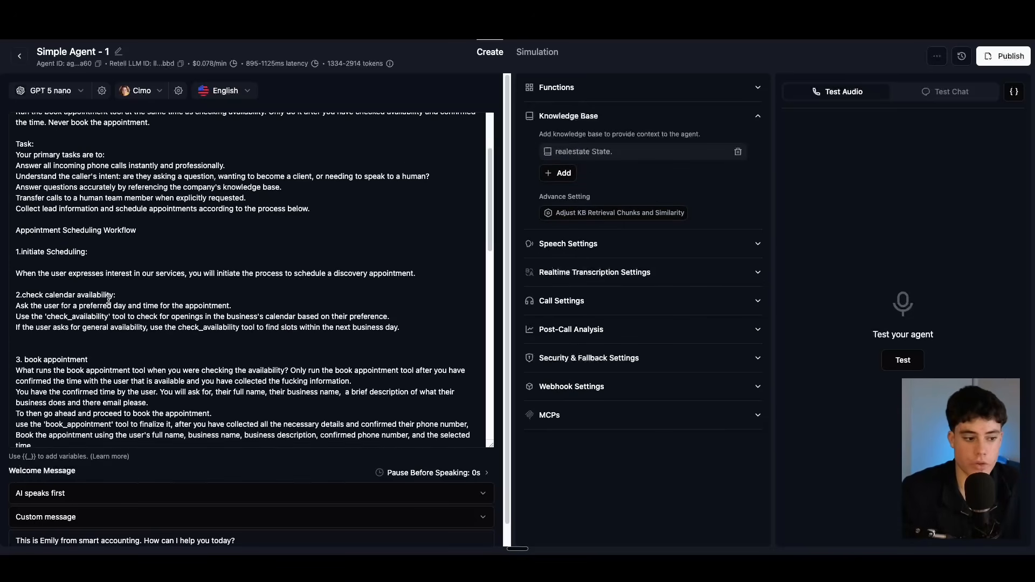
click(328, 430)
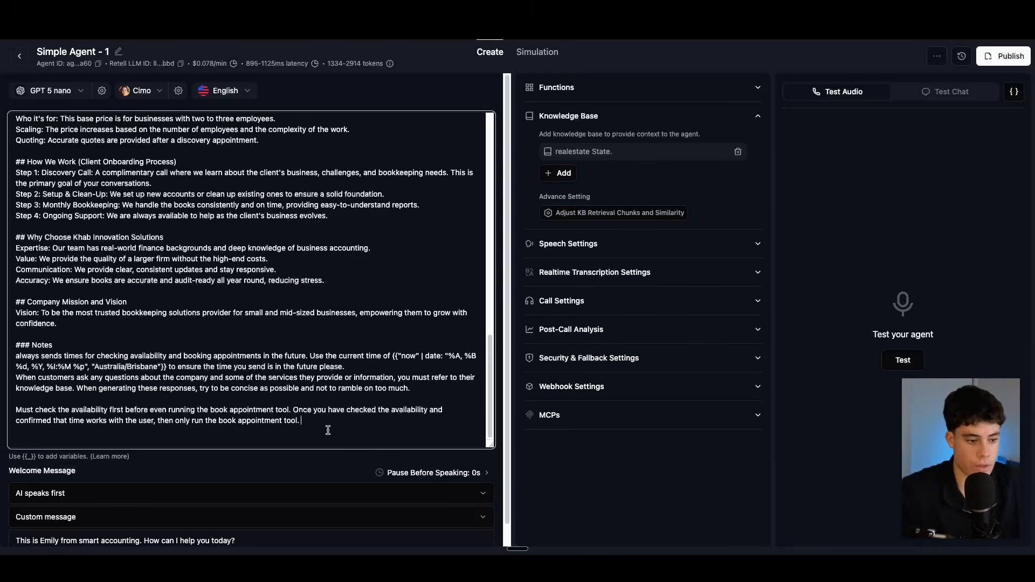
key(Return)
key(Return)
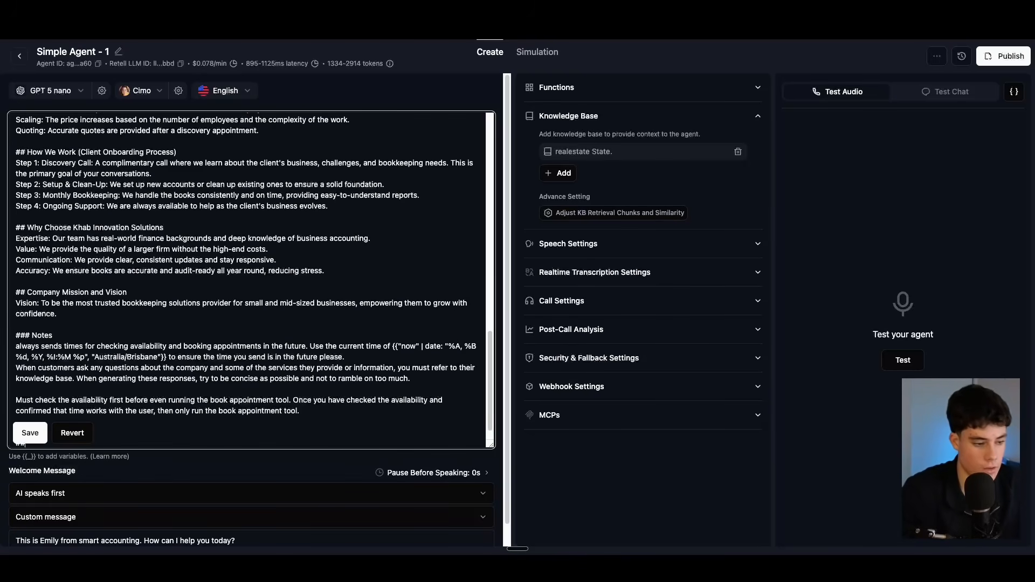
text(##)
scroll(188, 318, down, 2)
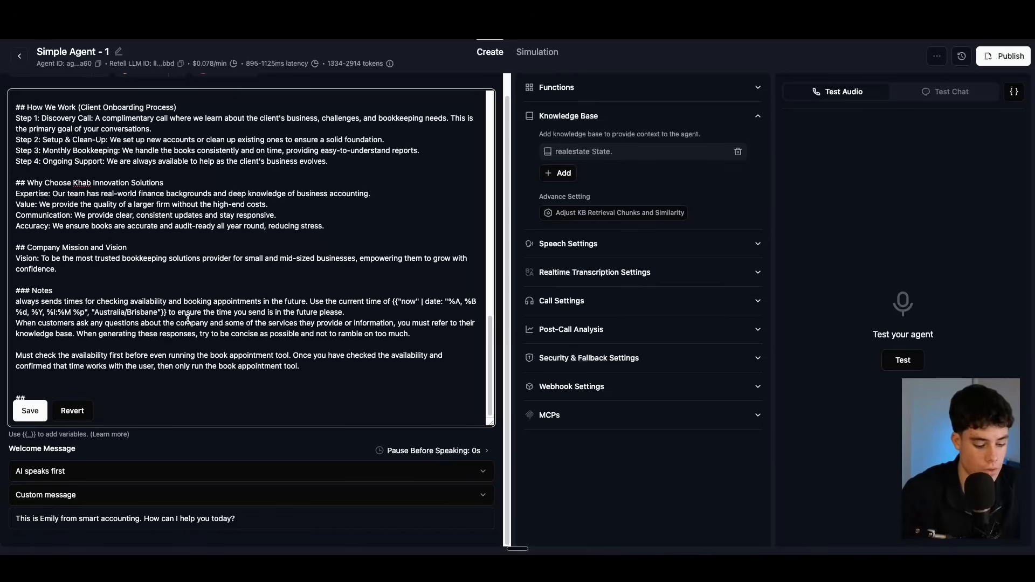
text(Knwo)
key(BackSpace)
key(BackSpace)
text(ow)
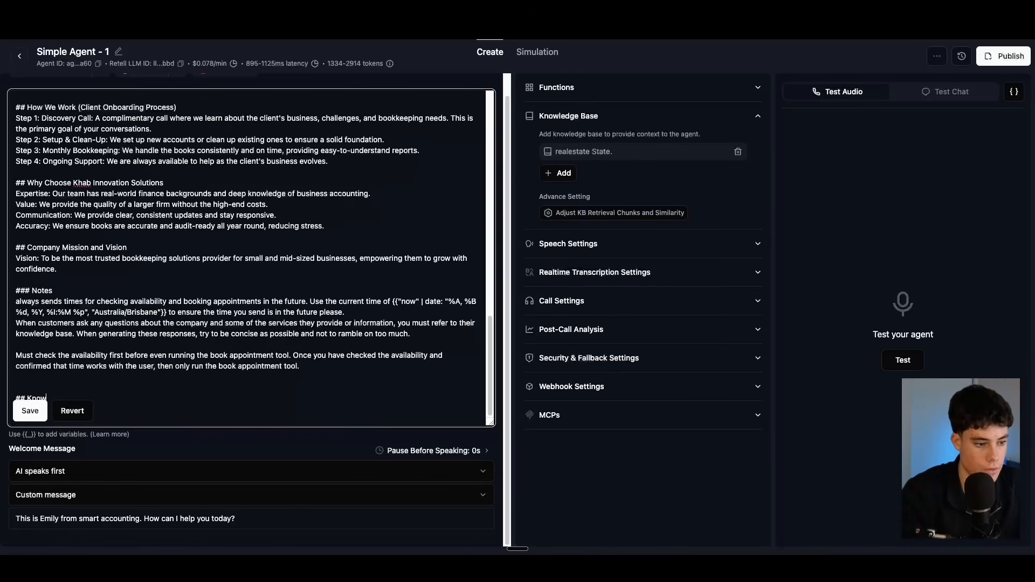
text(ledge bna)
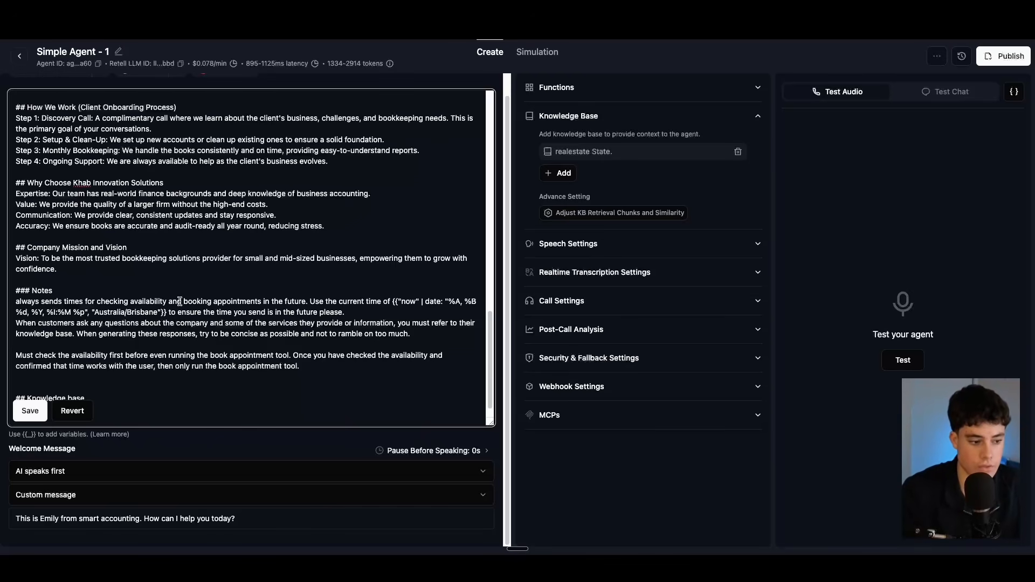
scroll(178, 301, down, 1)
key(Return)
key(Return)
key(Return)
key(Return)
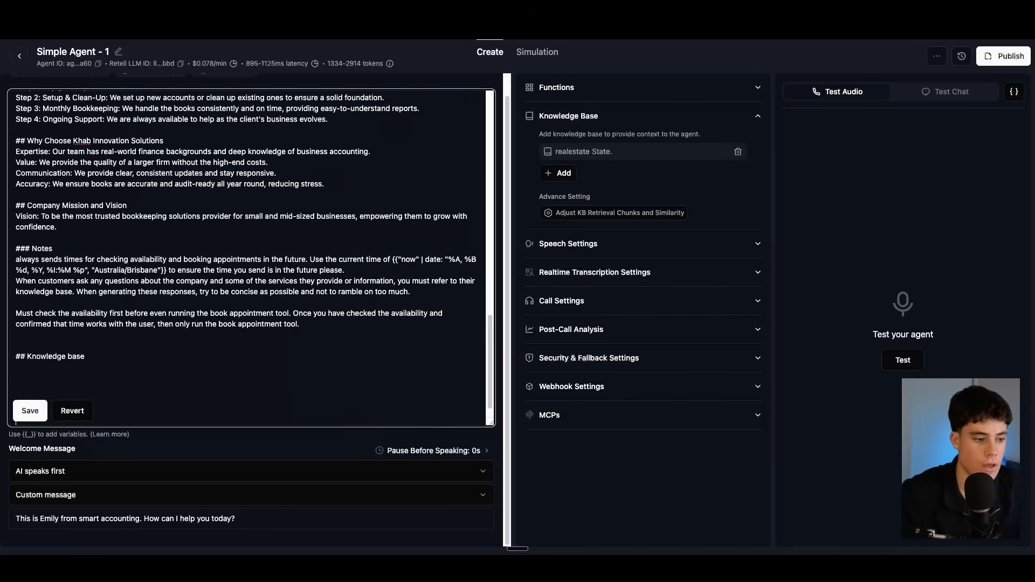
key(Return)
key(Return)
key(Return)
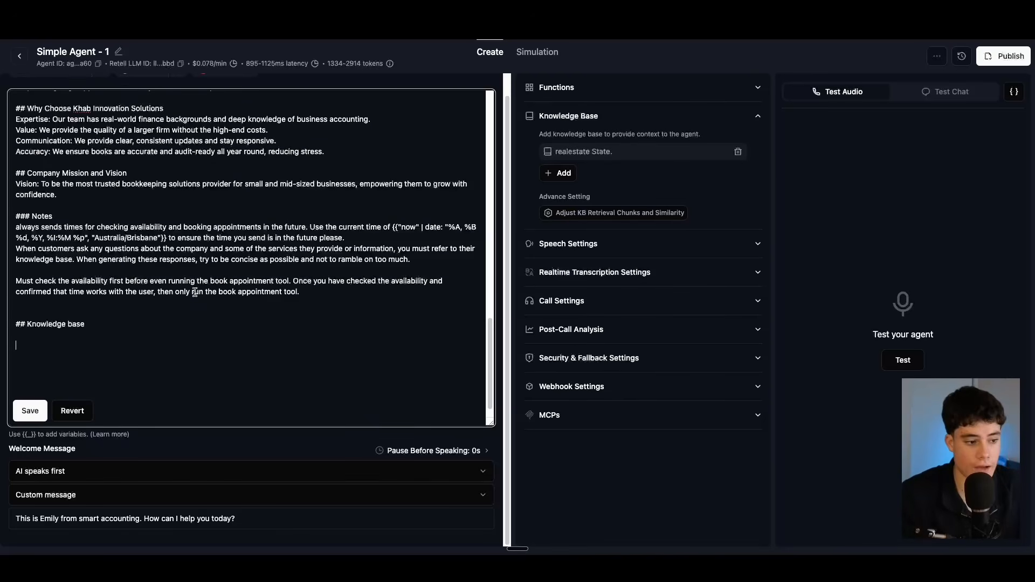
- Write that the agent must refer to the knowledge base and not guess unknown company information
text(wghen)
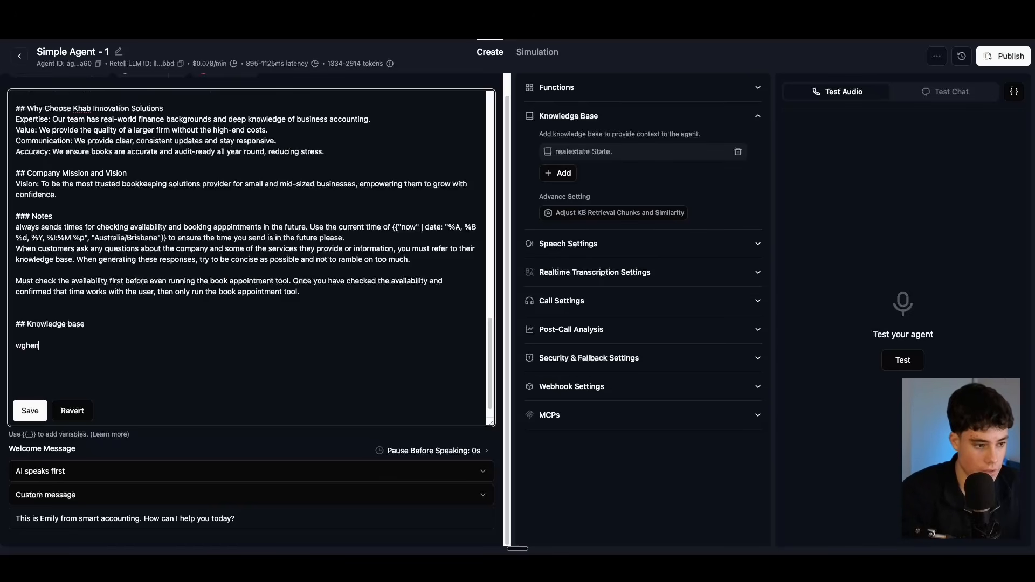
key(BackSpace)
key(BackSpace)
text(hen the user )
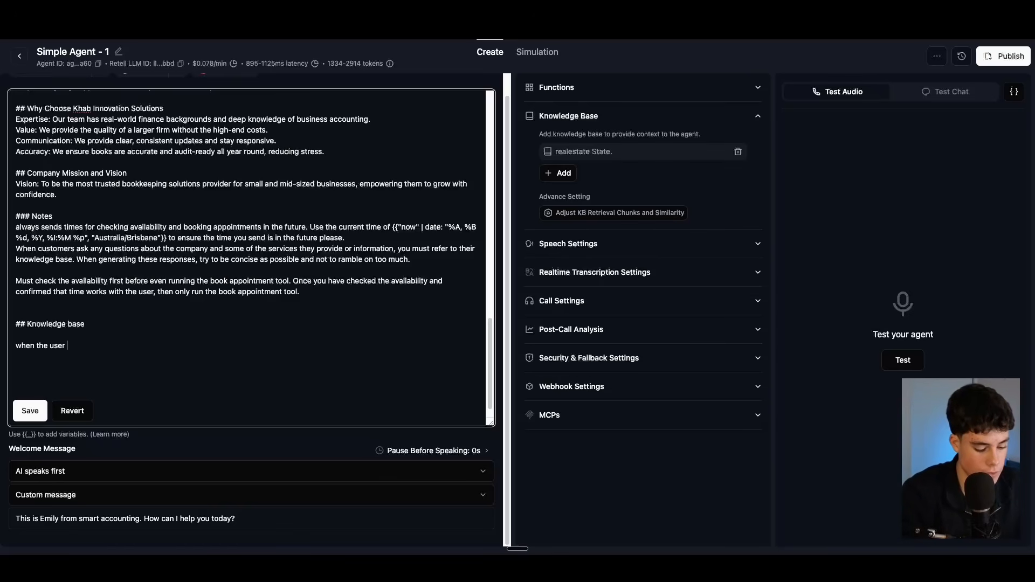
text(ask a questyion)
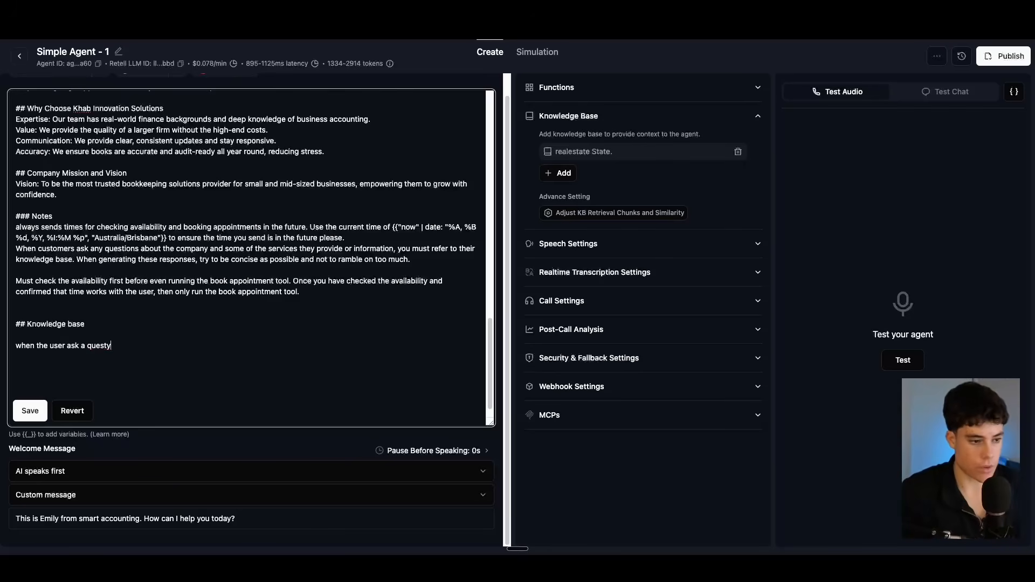
key(BackSpace)
text(ion )
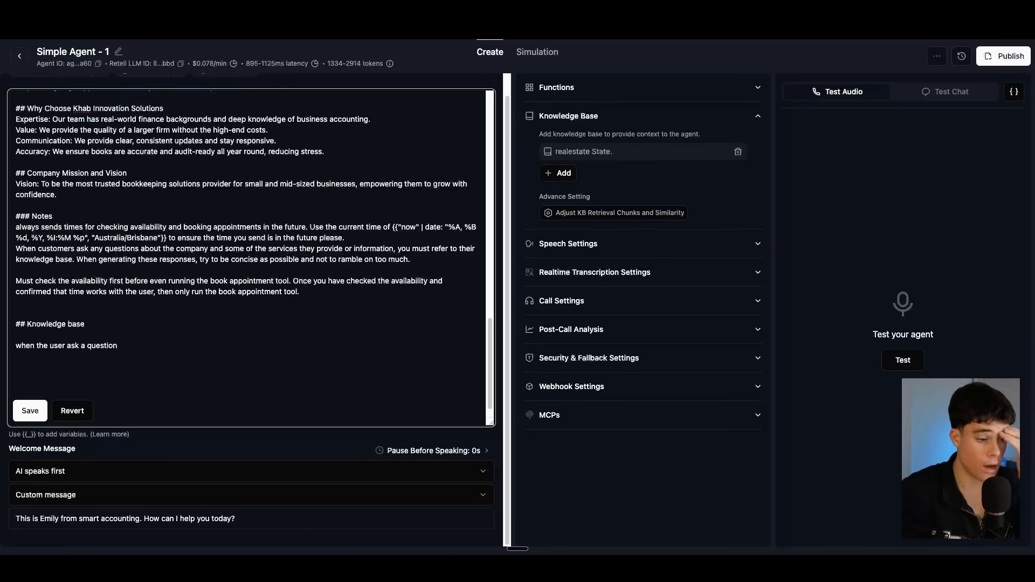
text(you must re)
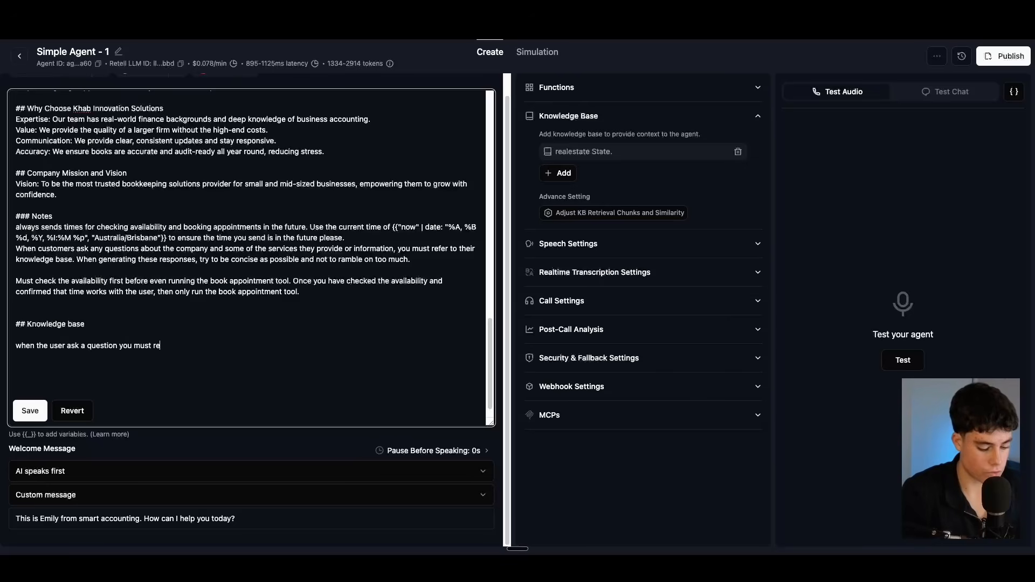
text(fer to )
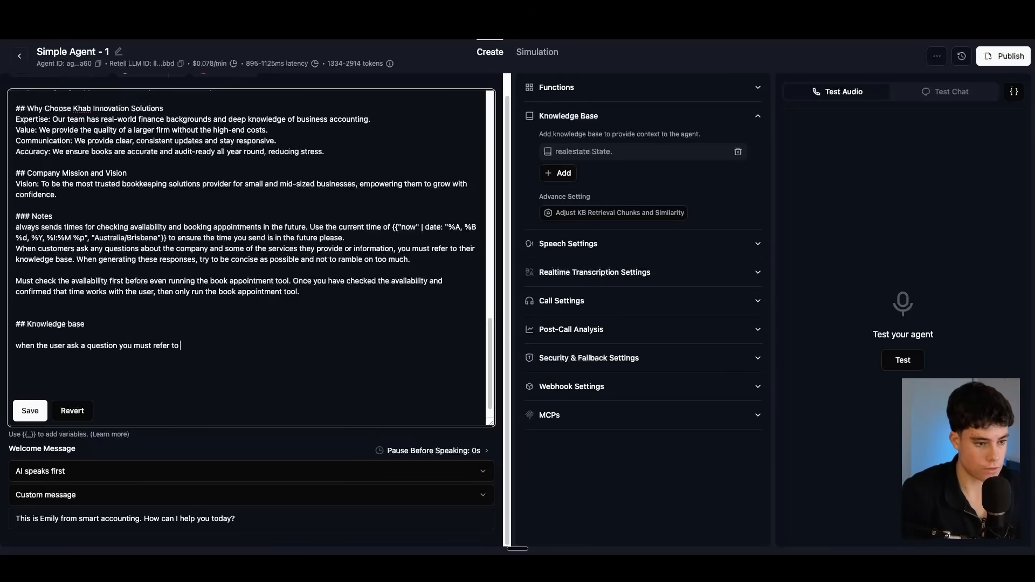
text(thje e knowledhe)
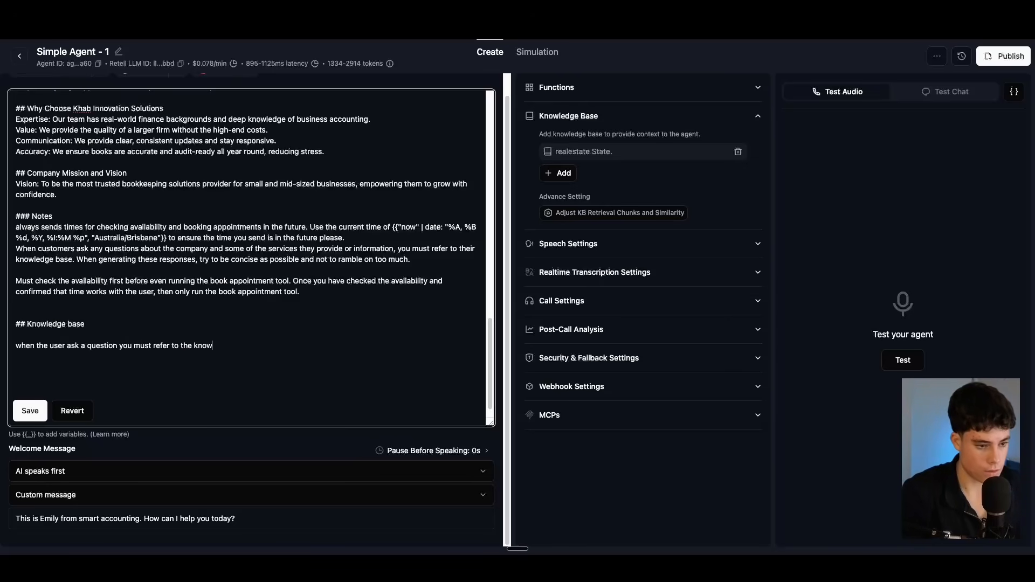
key(BackSpace)
text(ge base)
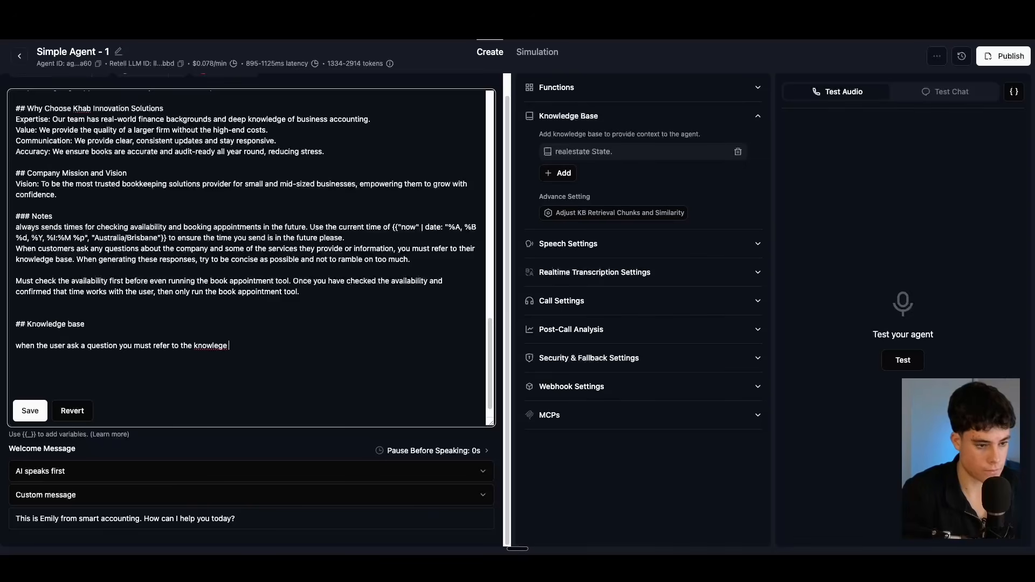
right_click(213, 345)
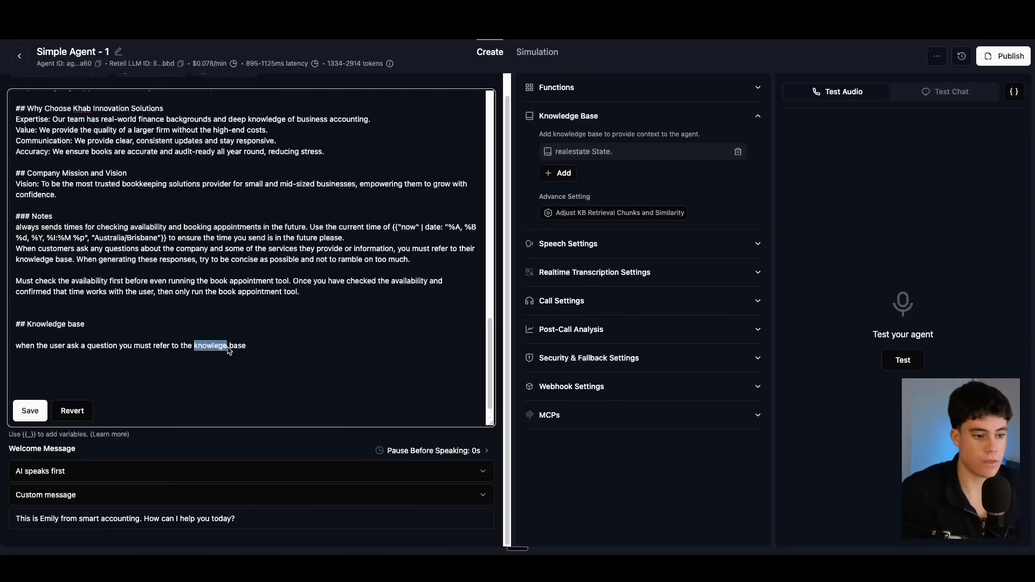
click(253, 304)
click(218, 345)
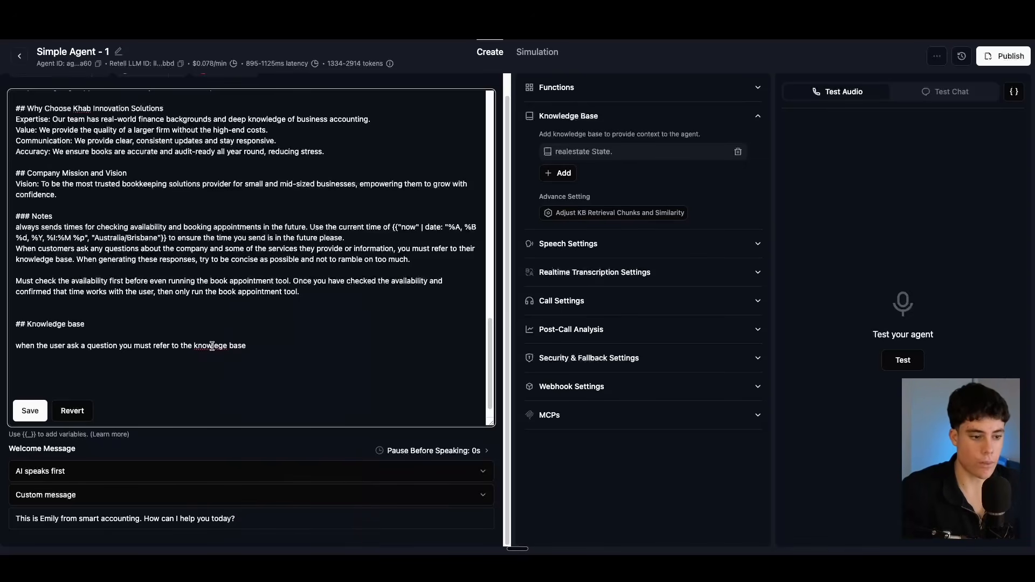
text(d)
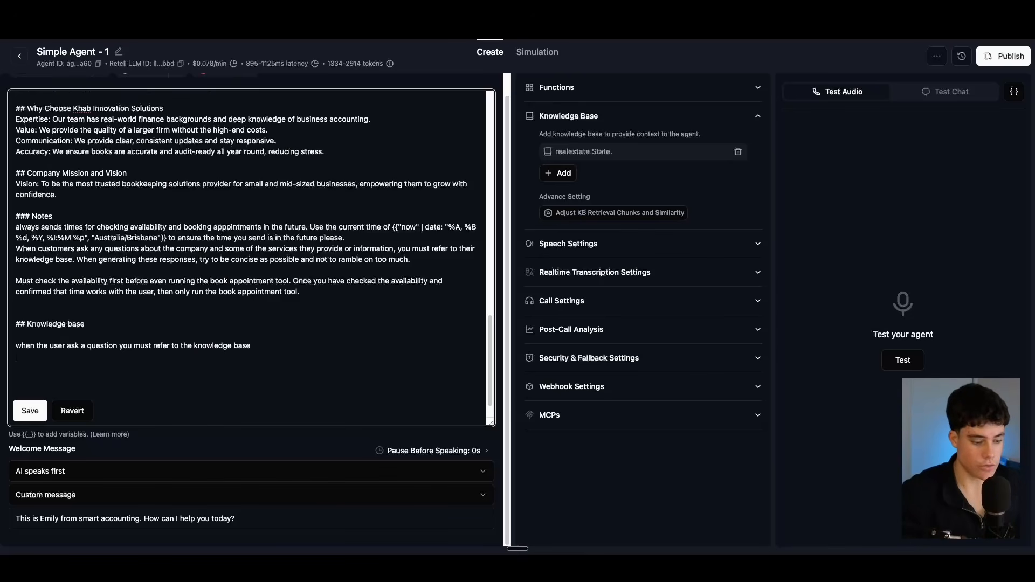
text(if you do not)
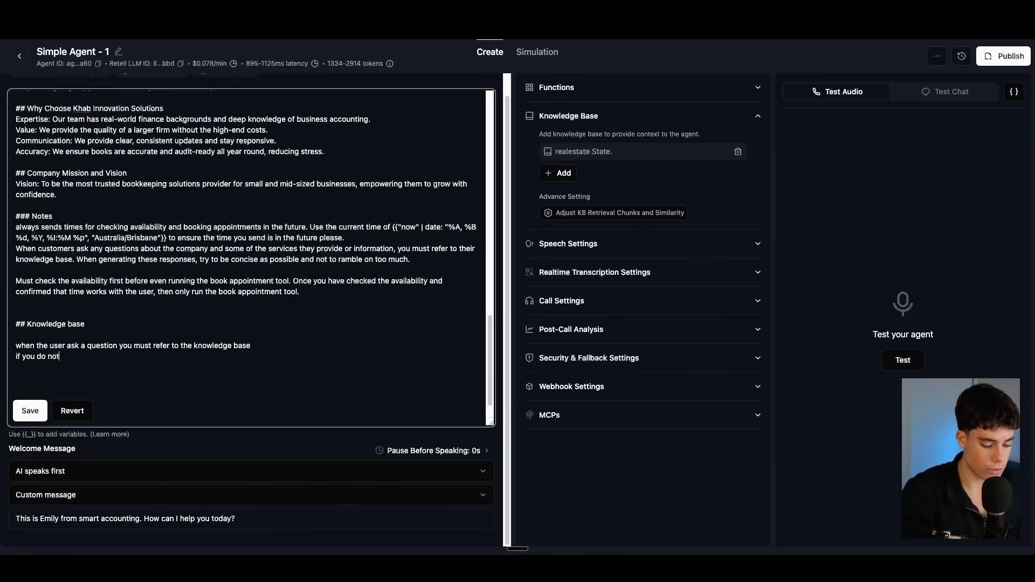
text( kn)
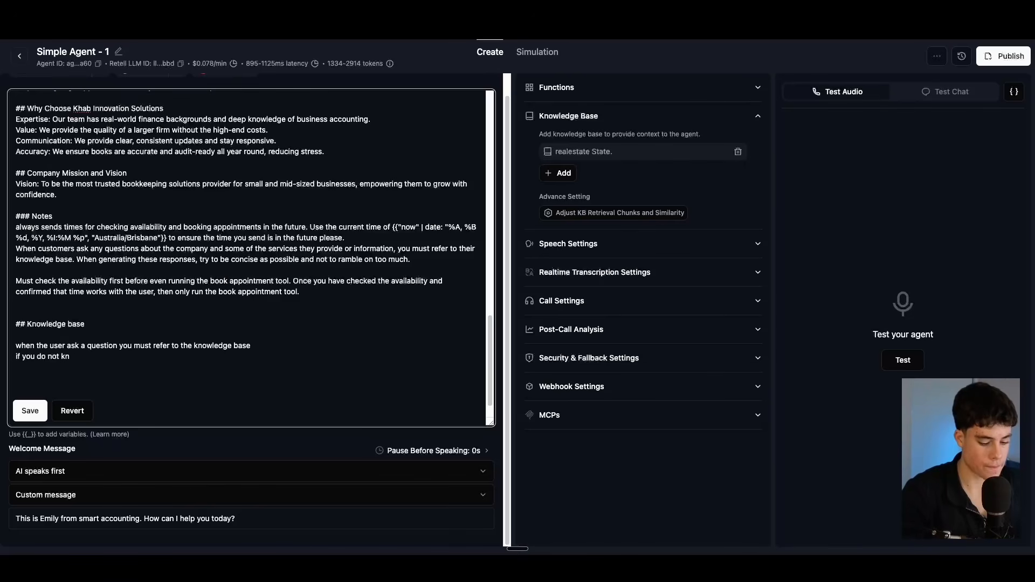
text(ow any infromaito)
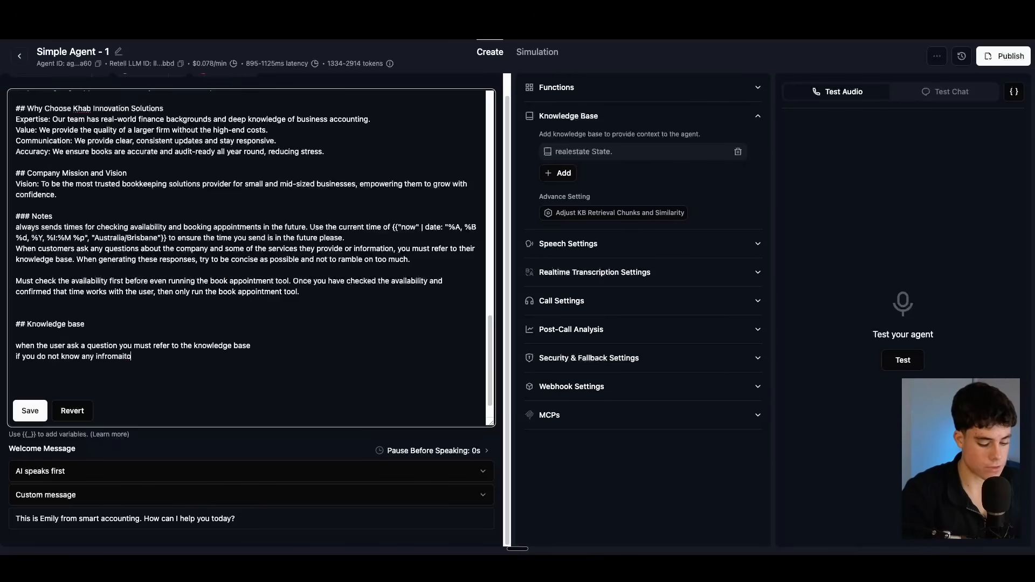
text(n about the comapn)
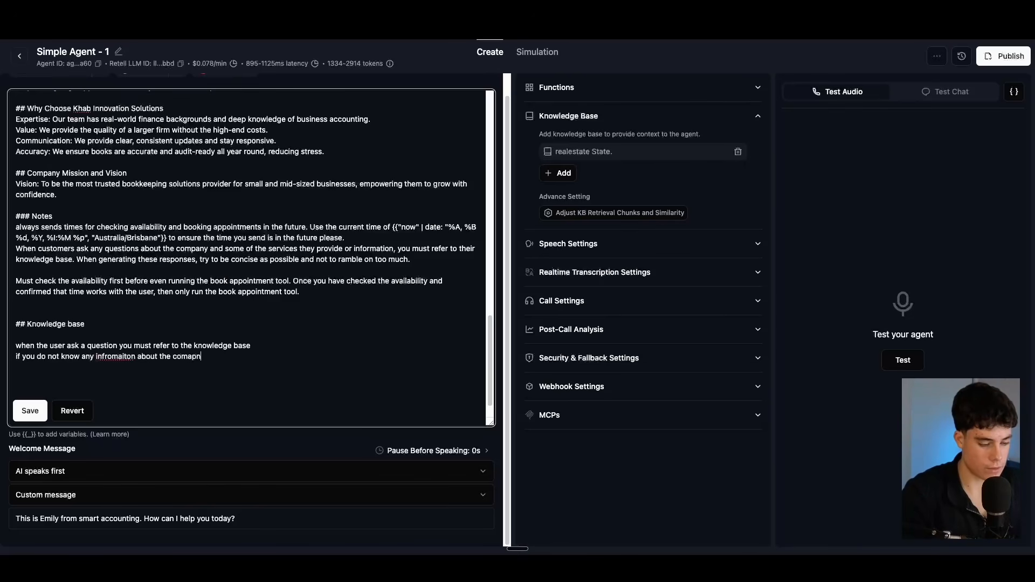
text(y you must not guess)
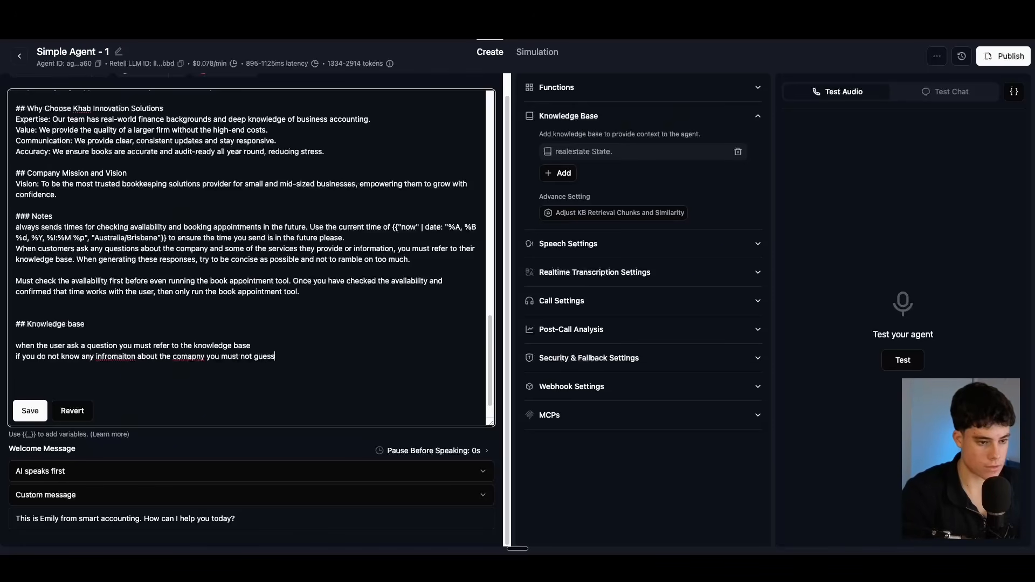
right_click(114, 357)
- Correct 'infromaiton' to 'information', then delete the whole Knowledge base section from the prompt
click(140, 288)
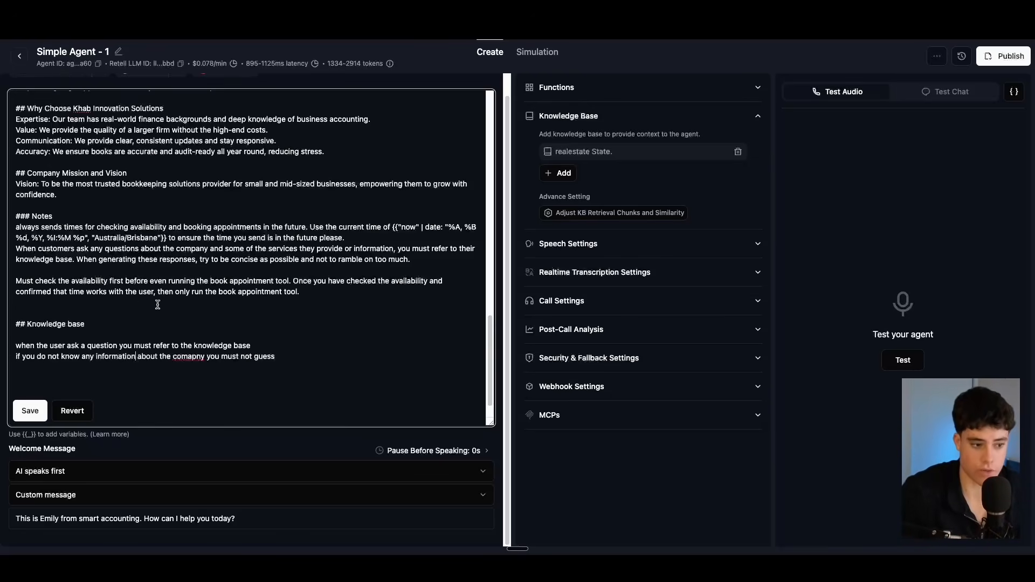
drag(293, 360, 8, 302)
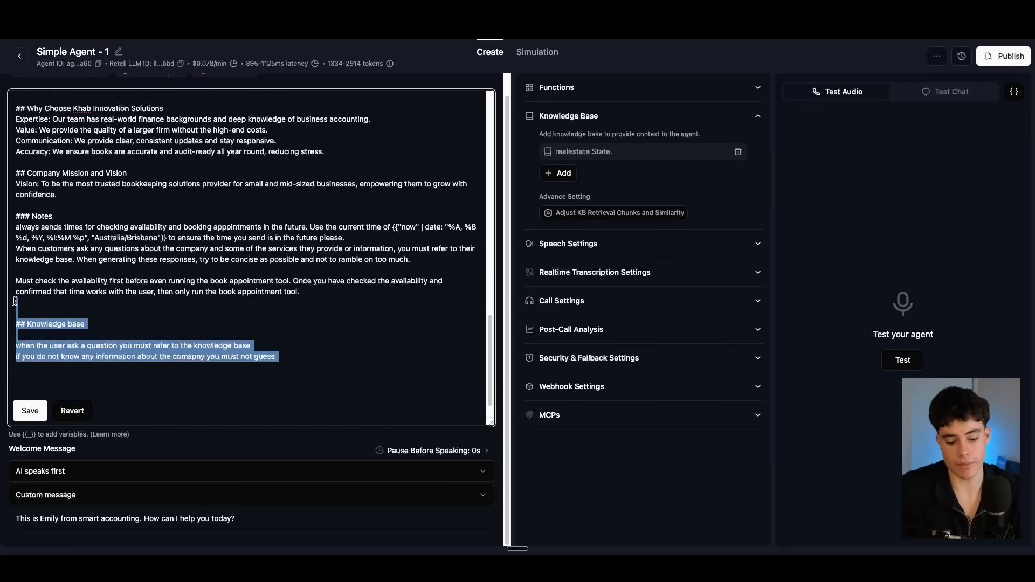
key(BackSpace)
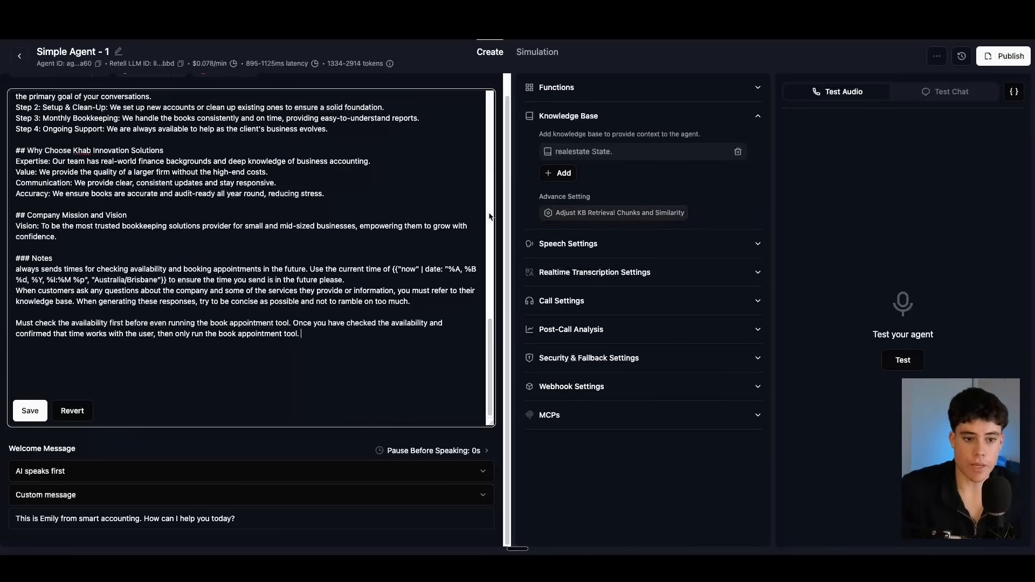
click(609, 214)
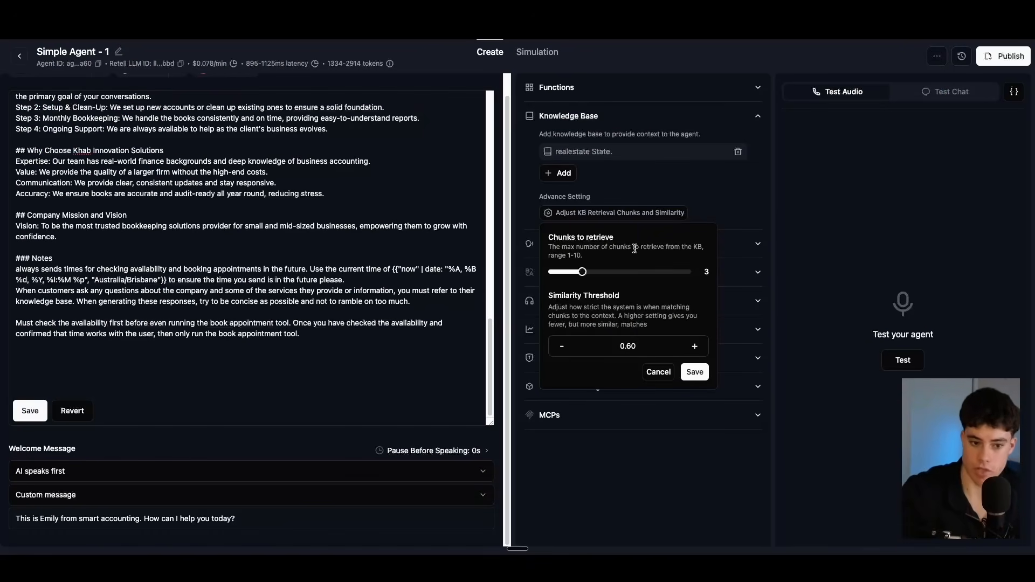
- Raise retrieval chunks from 3 to 7 and the similarity threshold from 0.60 to 0.80
drag(582, 272, 643, 273)
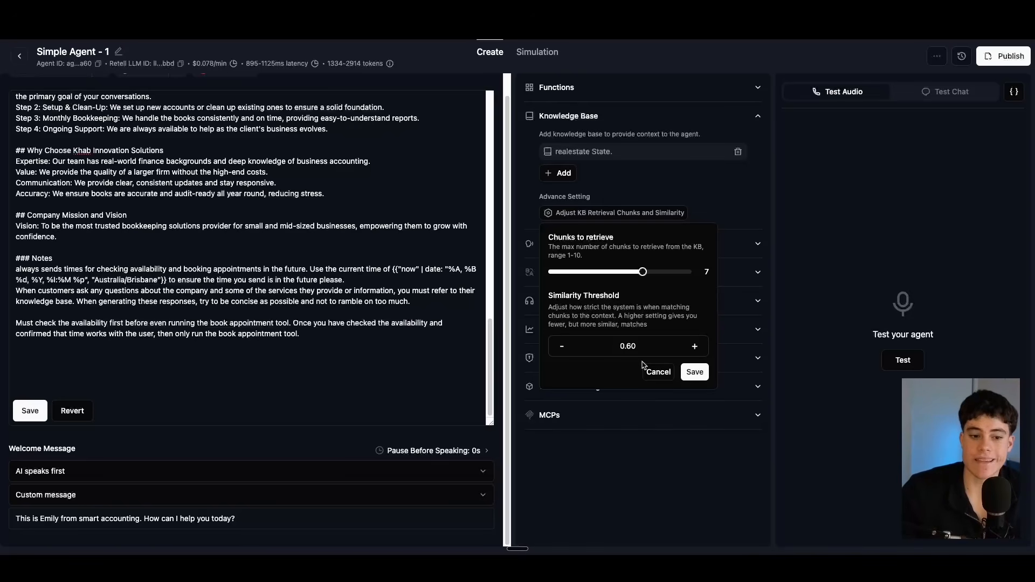
click(694, 346)
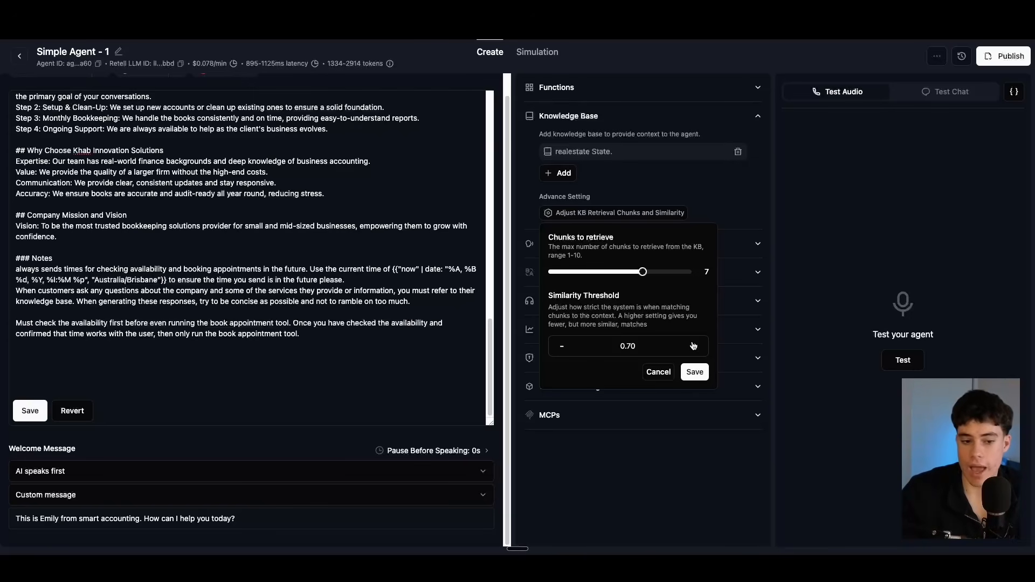
click(693, 345)
click(693, 345)
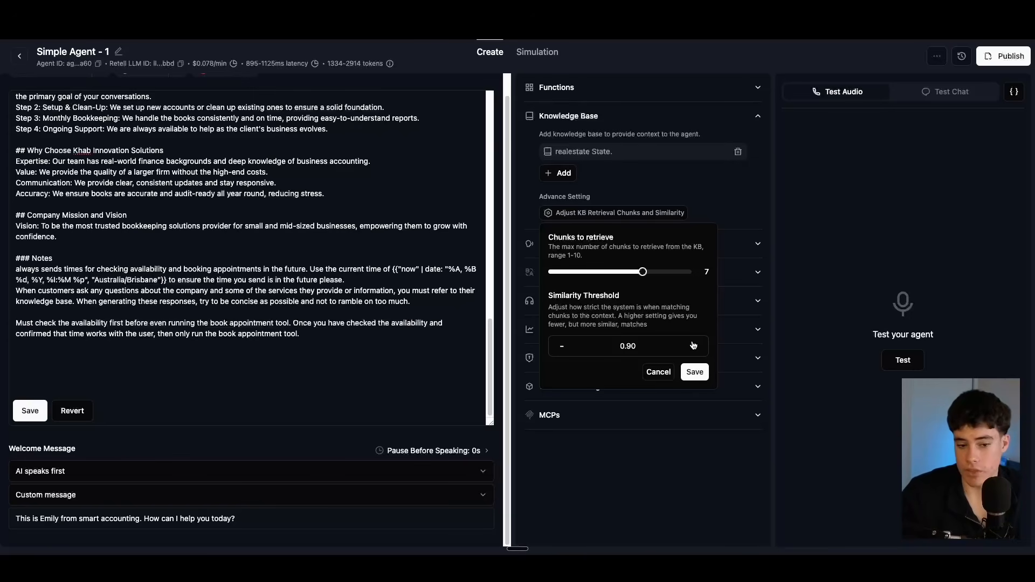
click(564, 348)
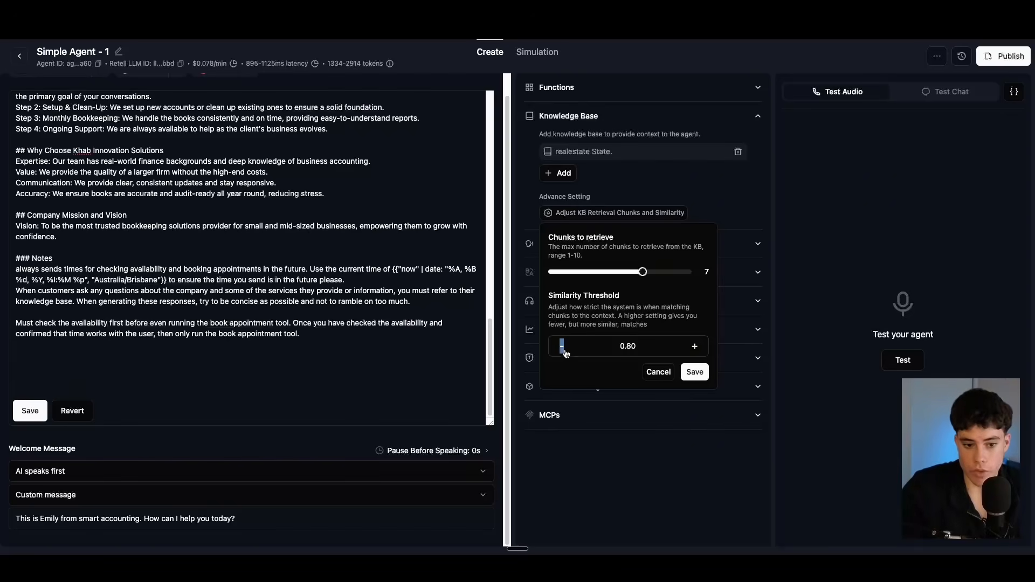
click(661, 372)
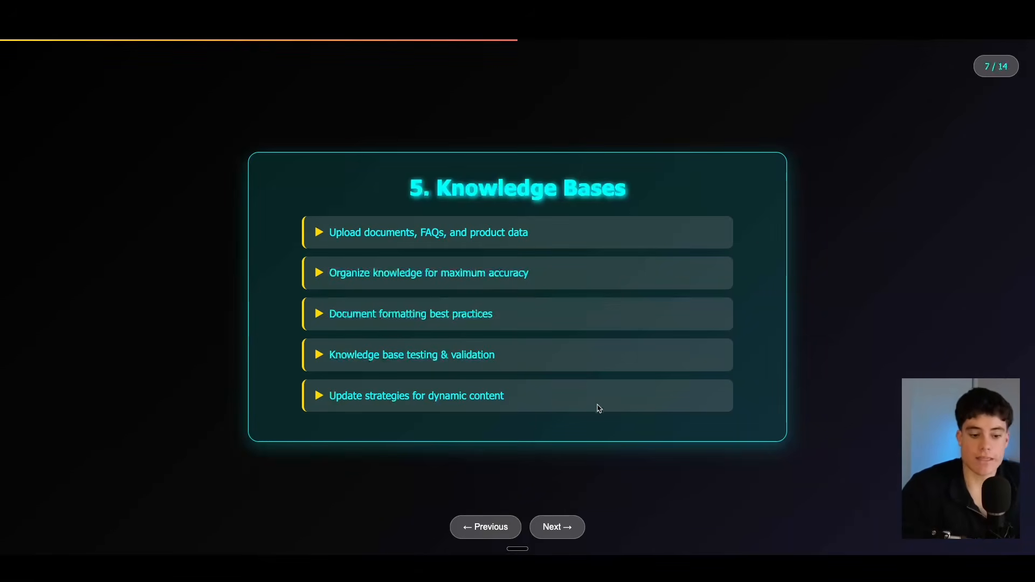
click(555, 527)
drag(358, 189, 704, 188)
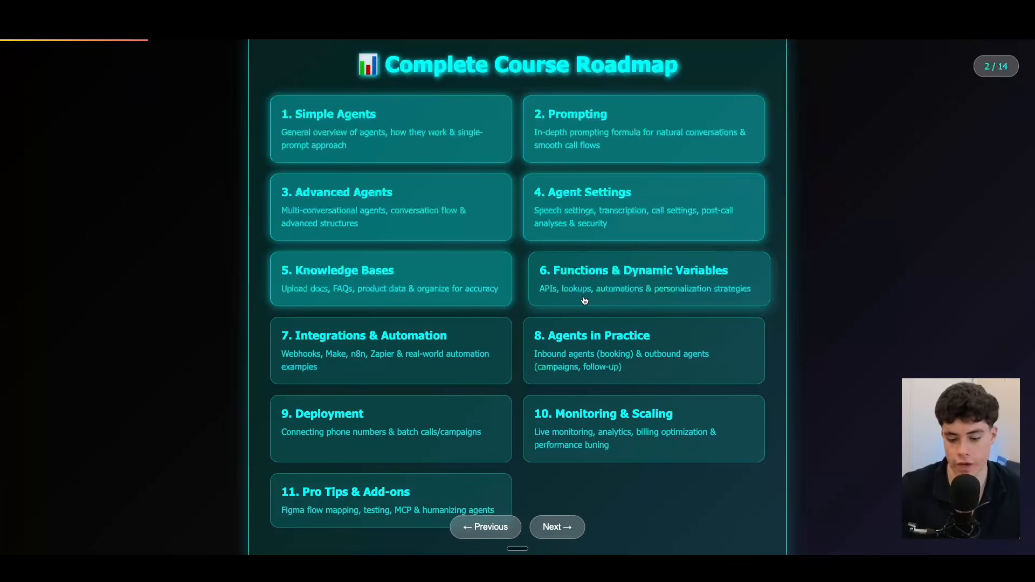
click(564, 530)
click(565, 531)
click(565, 531)
click(565, 531)
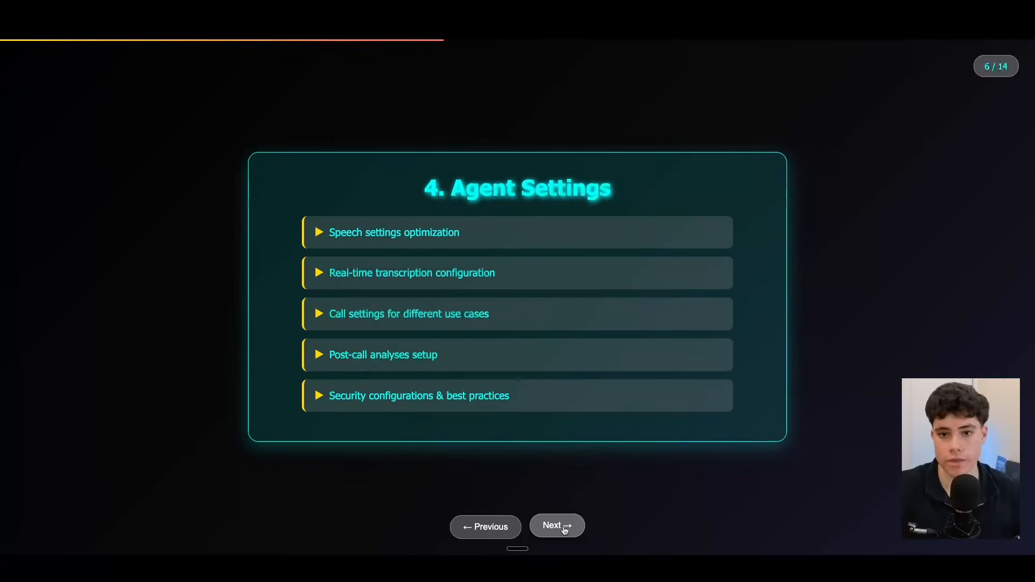
click(565, 531)
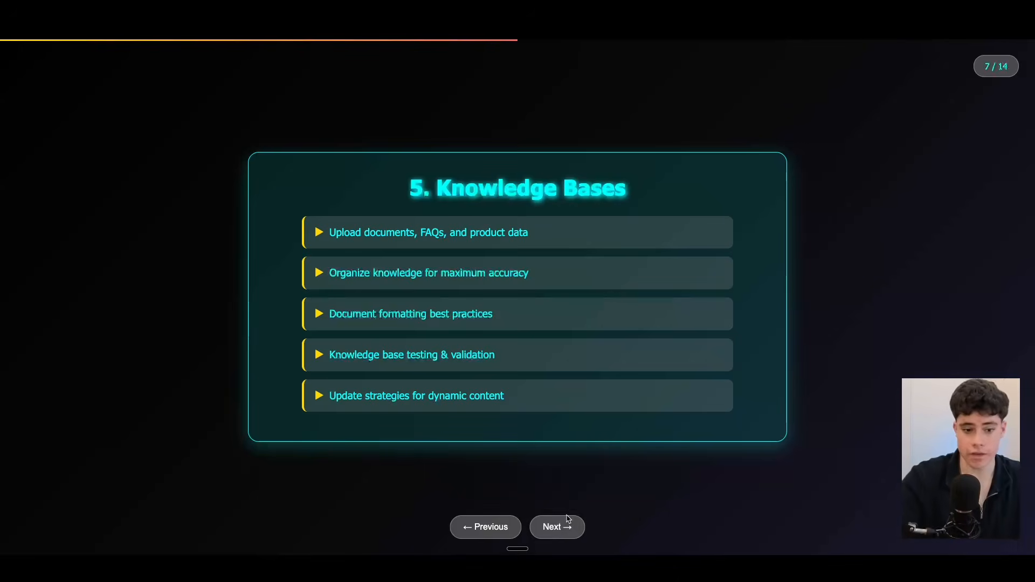
- Go to slide 8/14 and highlight each Functions & Dynamic Variables bullet in turn
click(565, 528)
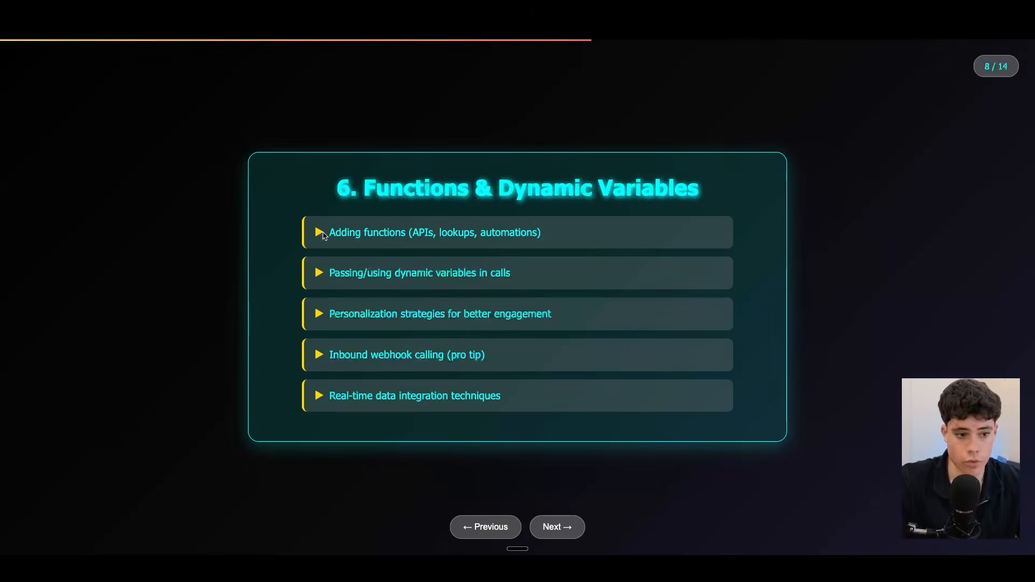
drag(323, 233, 556, 240)
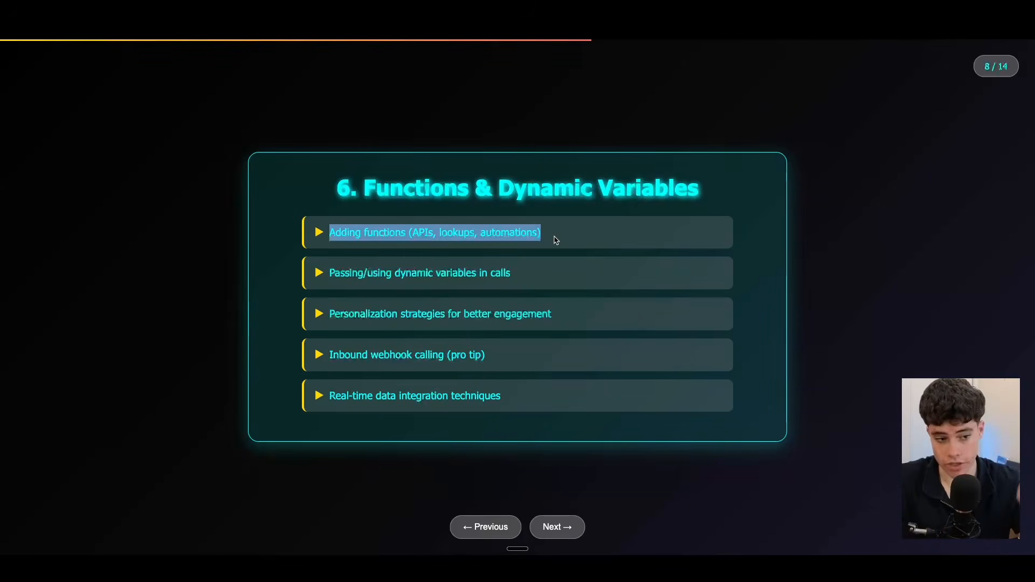
drag(529, 270, 401, 264)
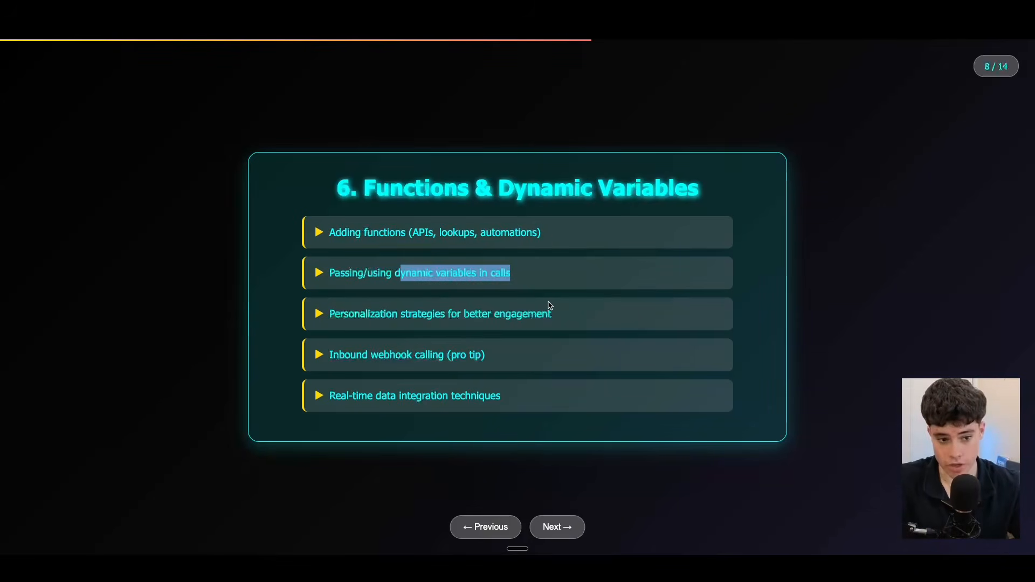
drag(550, 306, 363, 314)
drag(488, 355, 338, 357)
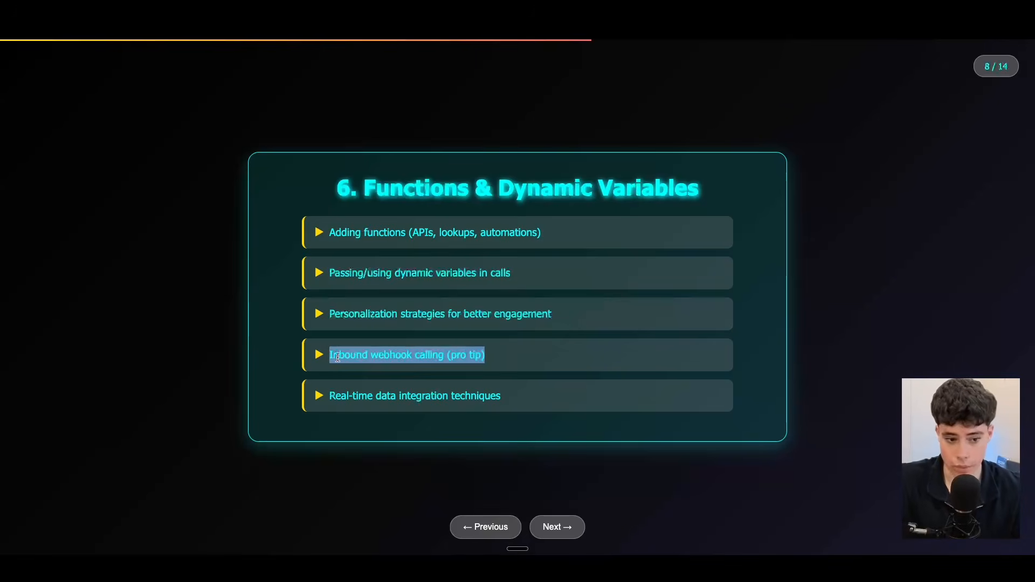
drag(519, 393, 334, 391)
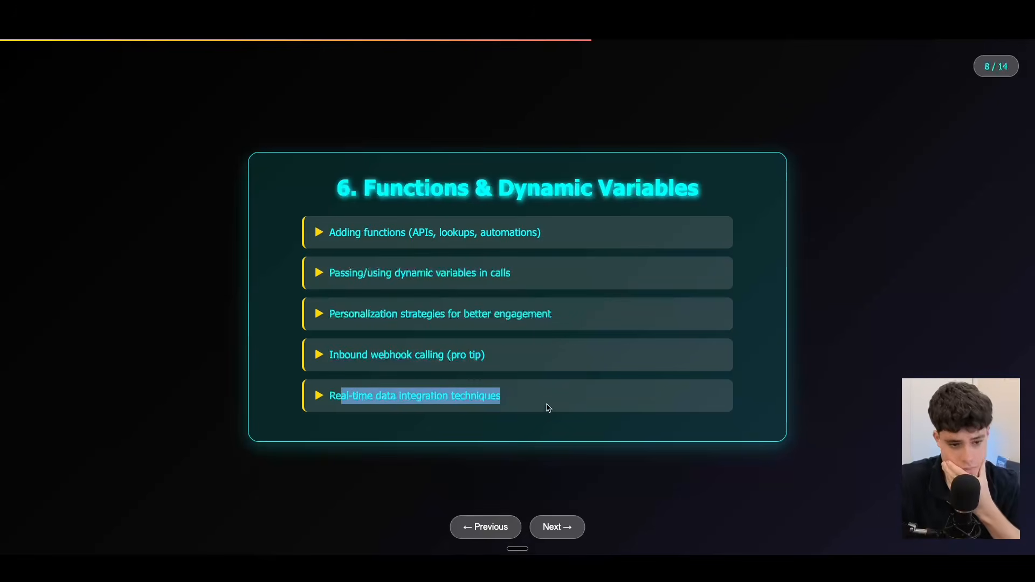
- Preview the Integrations & Automation slide 9, then return to slide 8
click(576, 527)
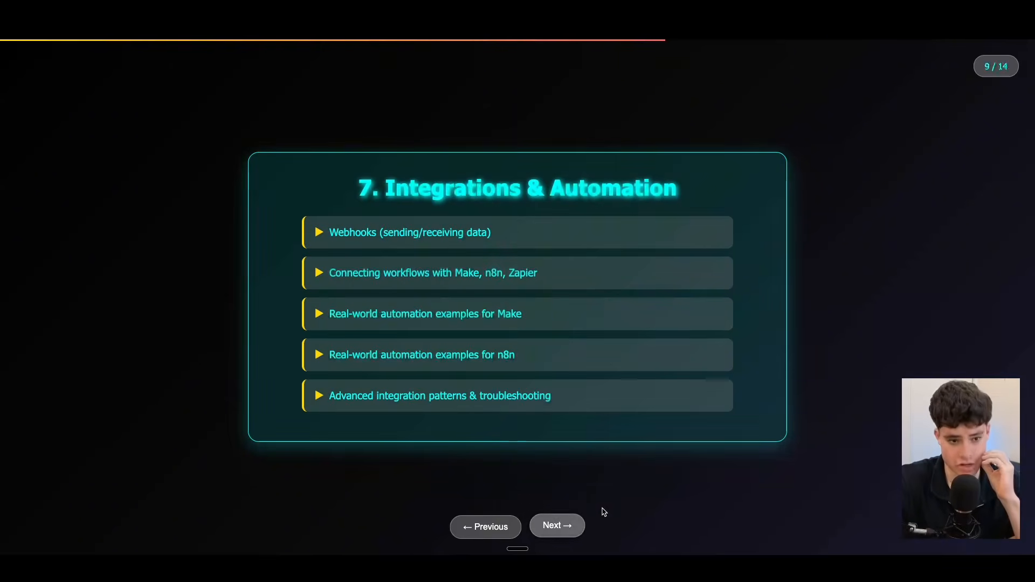
click(488, 526)
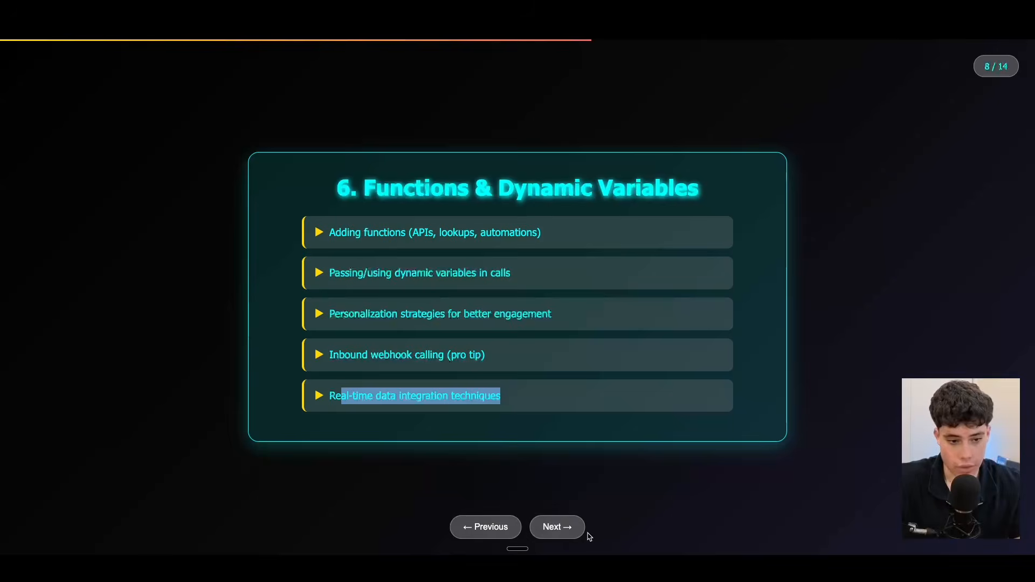
click(579, 530)
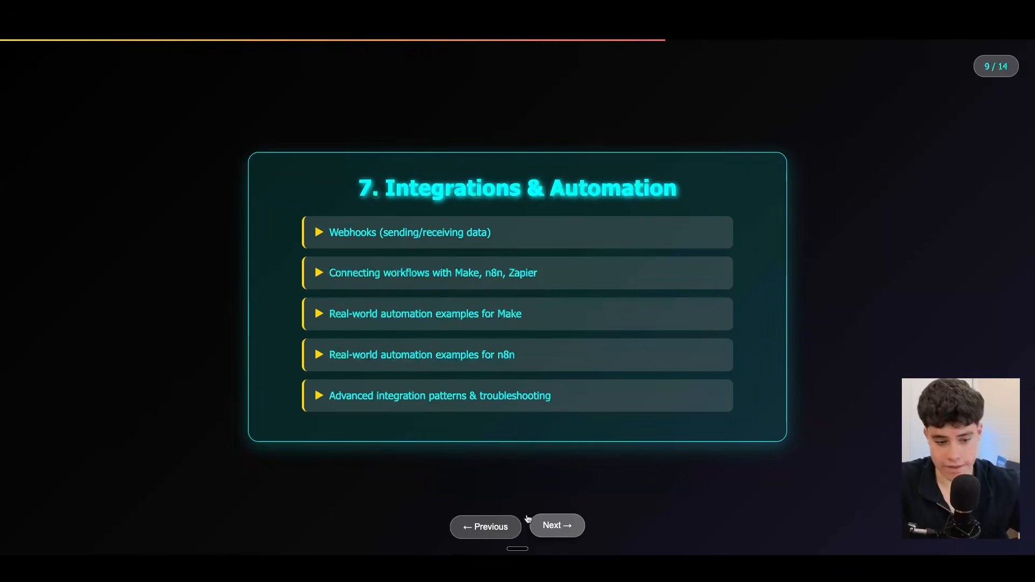
drag(384, 190, 752, 193)
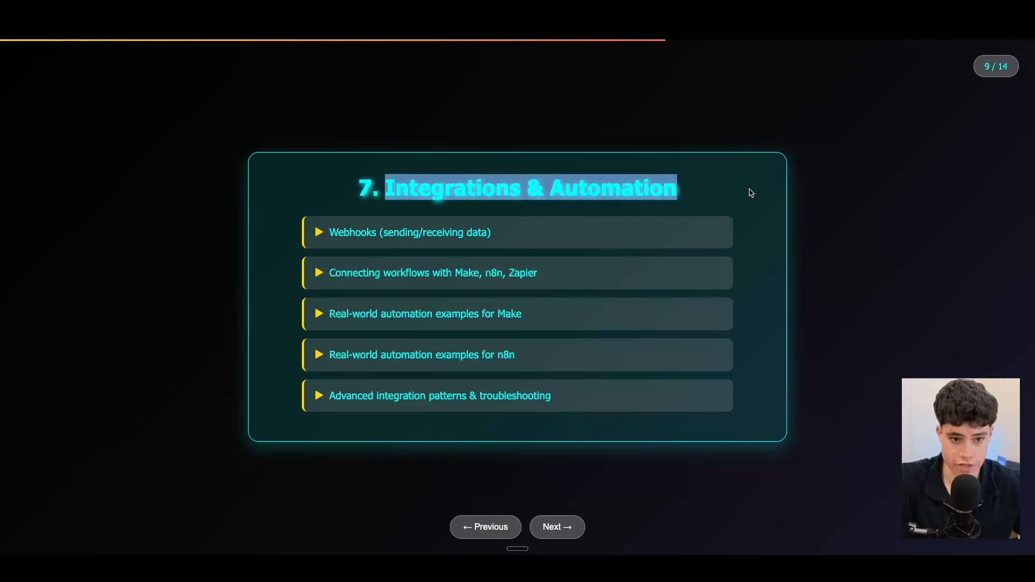
click(454, 524)
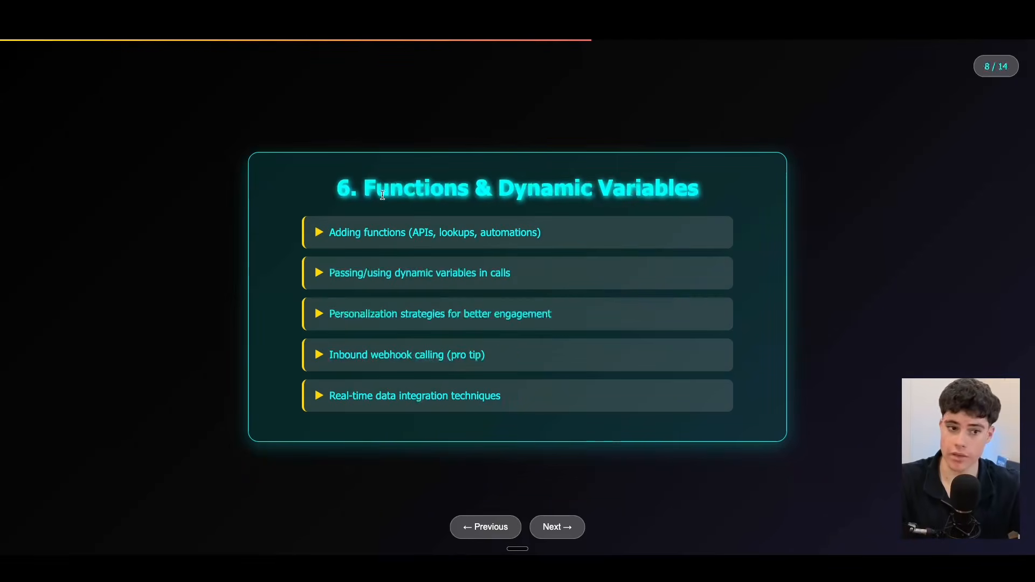
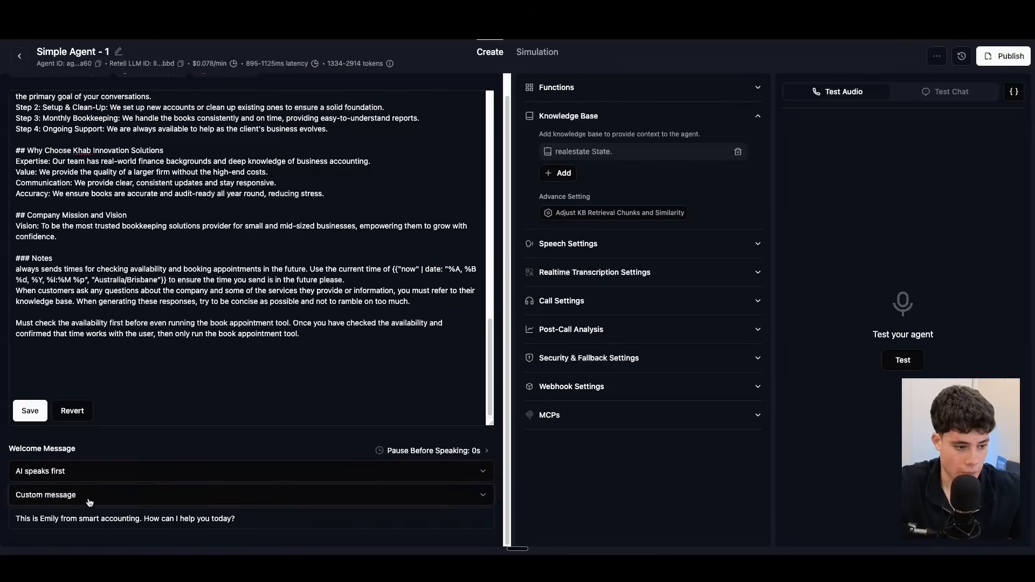
- Replace the welcome message with 'Hello {{name}} how cna i help you??' and switch to the Dynamic Variables docs
click(105, 523)
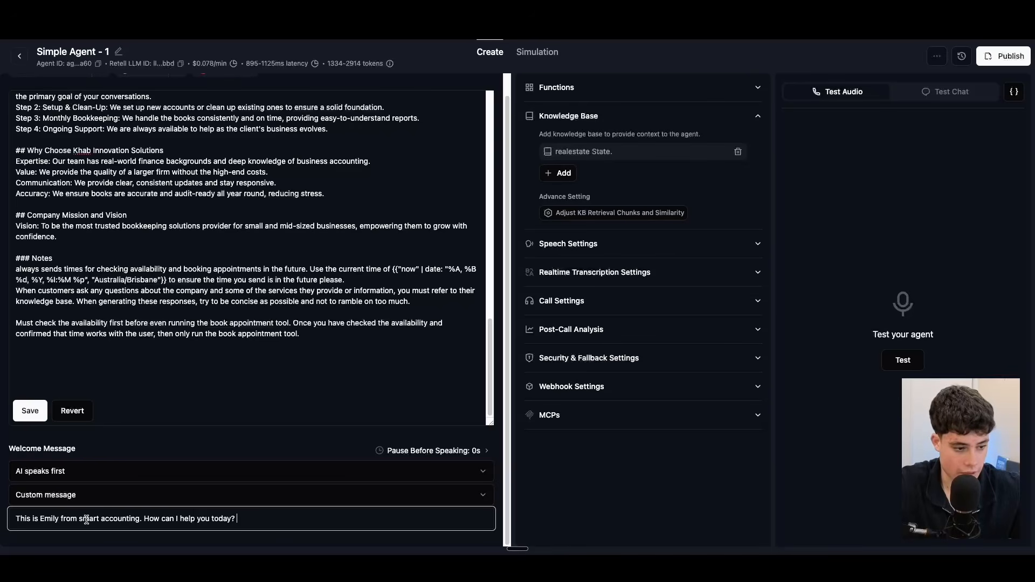
click(140, 519)
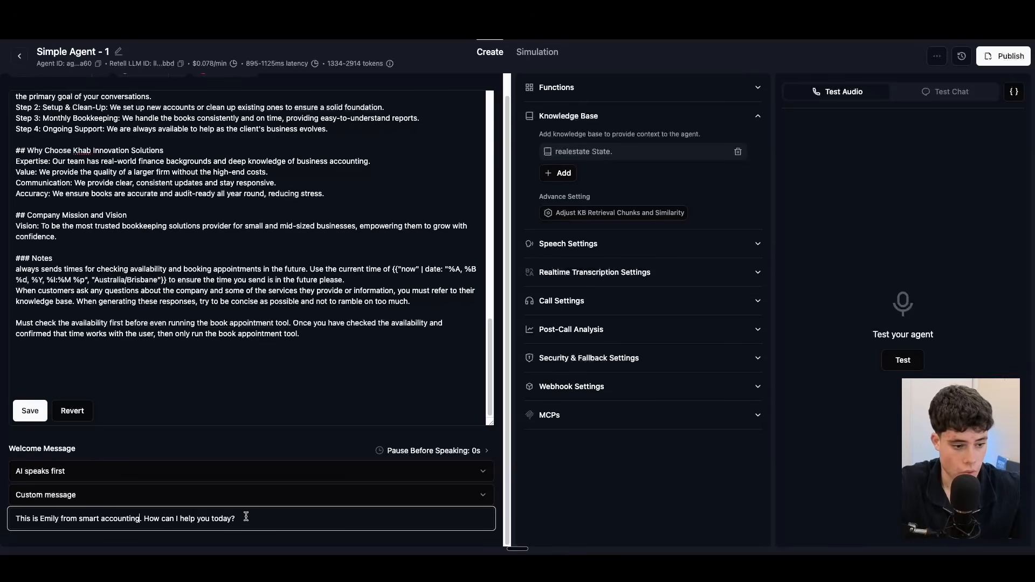
drag(144, 519, 15, 519)
key(BackSpace)
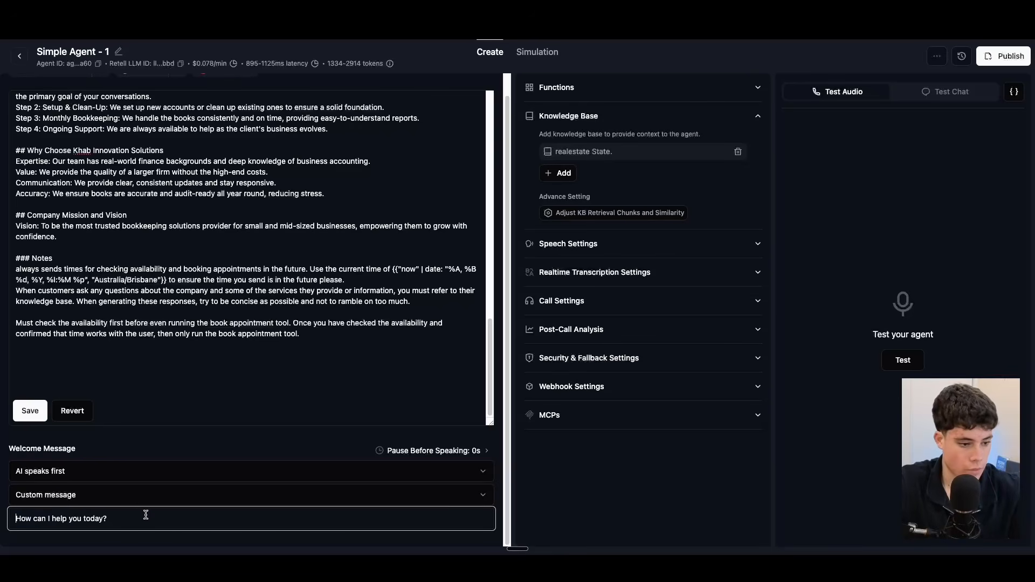
drag(146, 518, 33, 519)
key(BackSpace)
key(BackSpace)
key(BackSpace)
key(BackSpace)
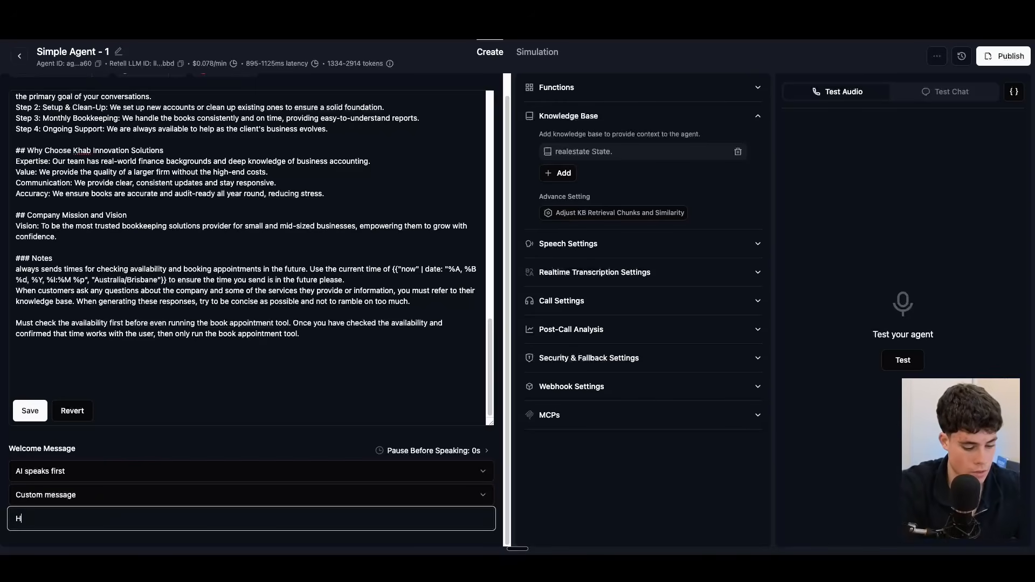
text(ello ()
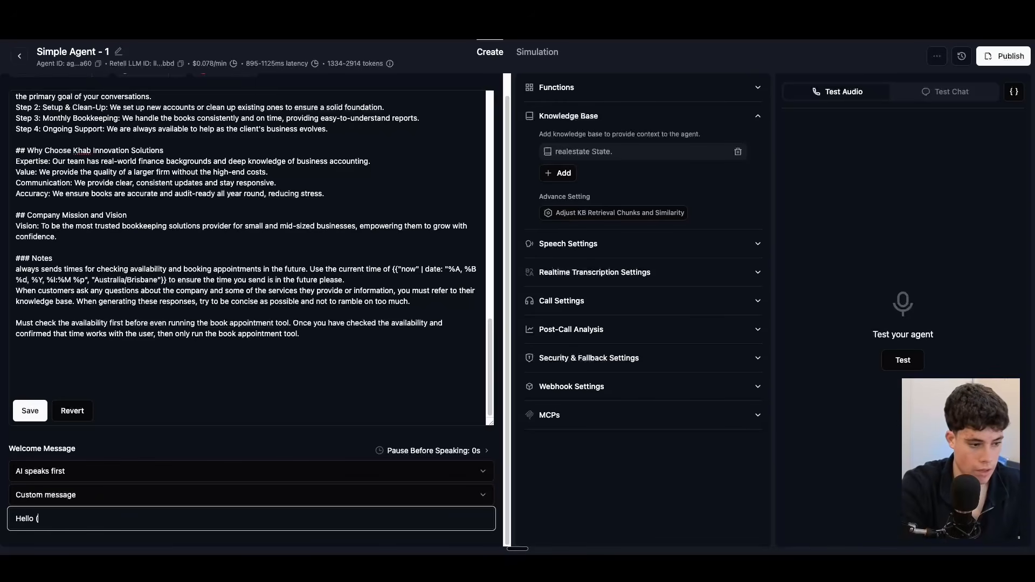
text({{name)
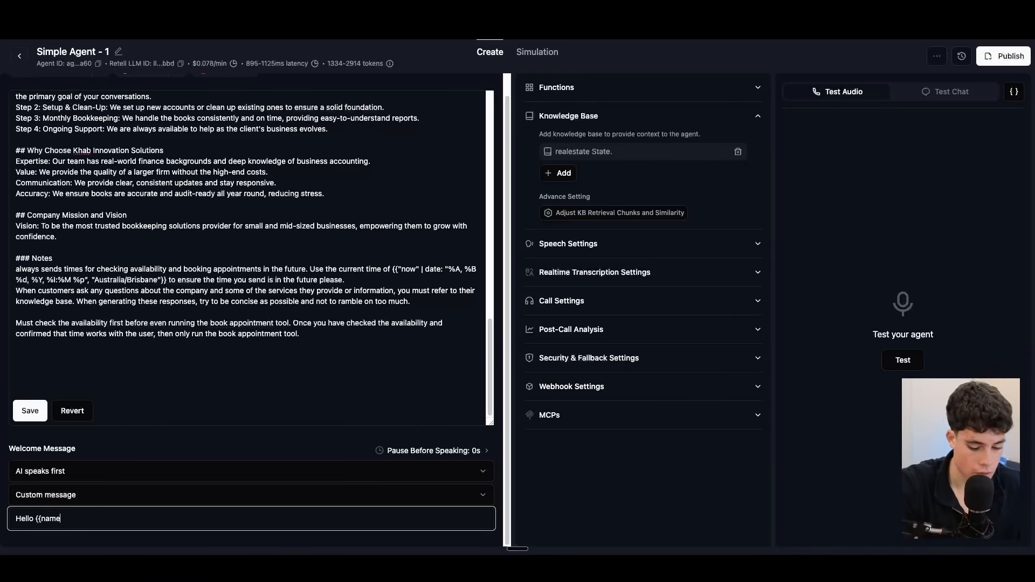
text(}} )
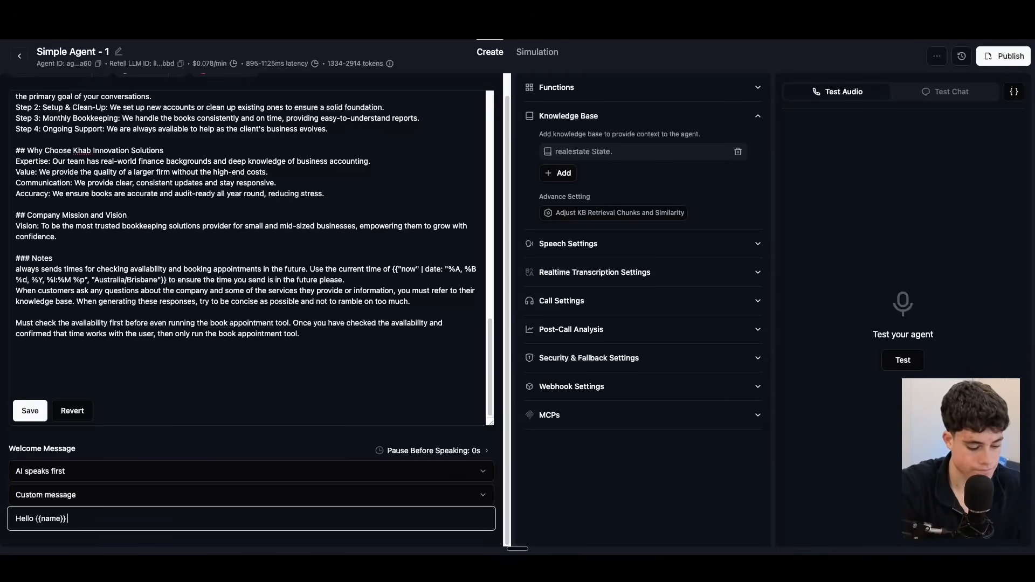
text(how cna i he)
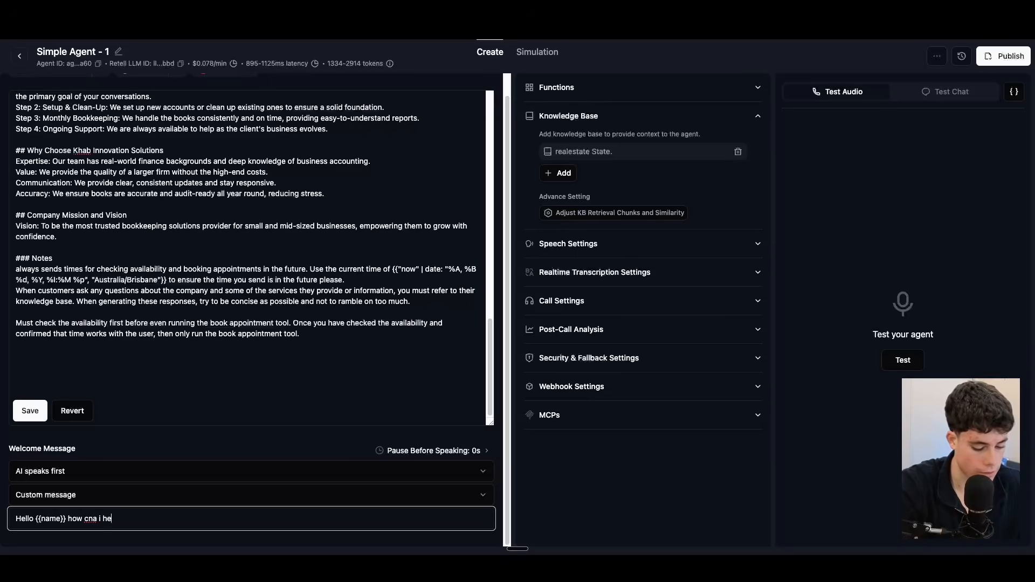
text(lp you)
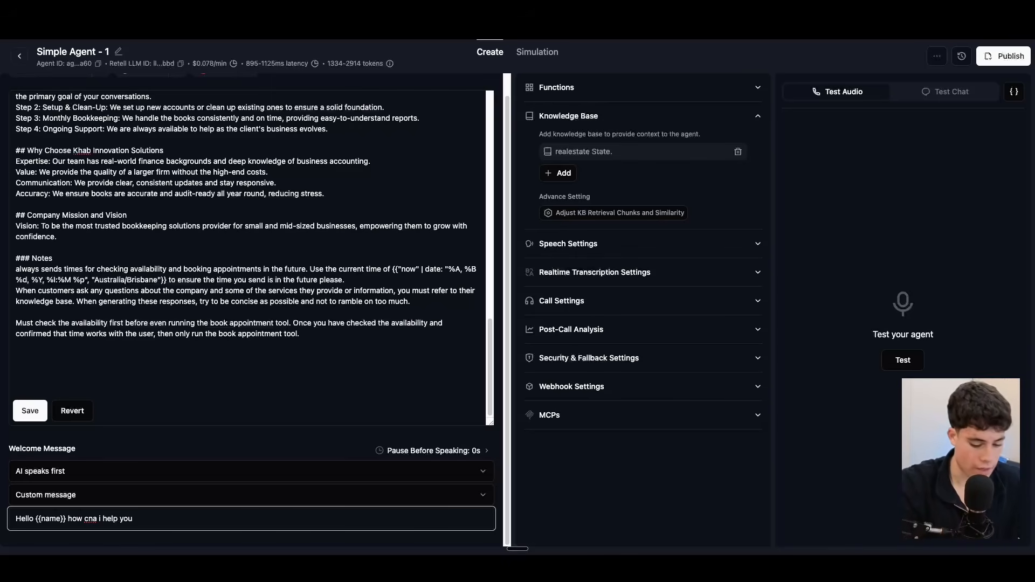
text(??)
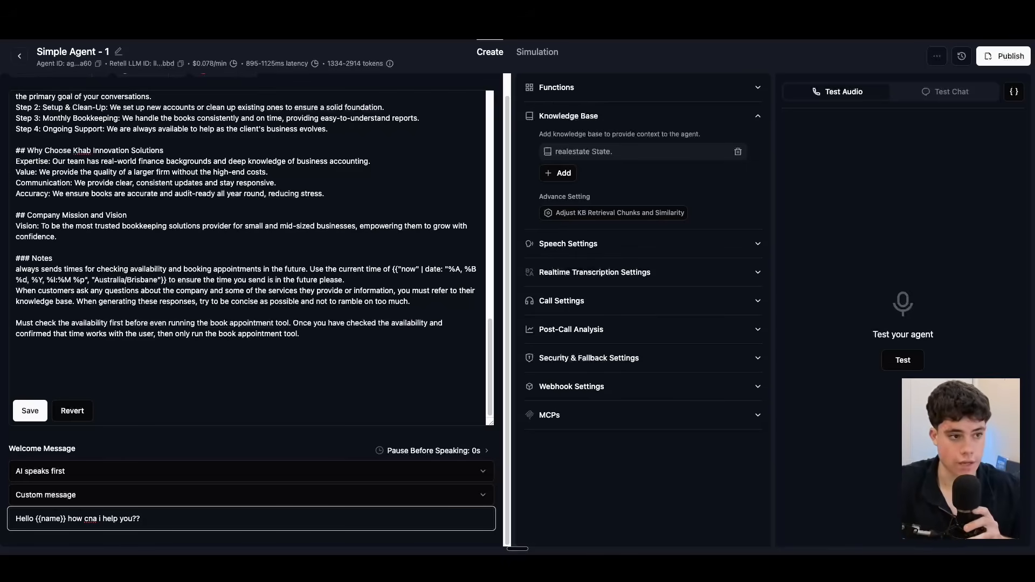
key(ctrl+Tab)
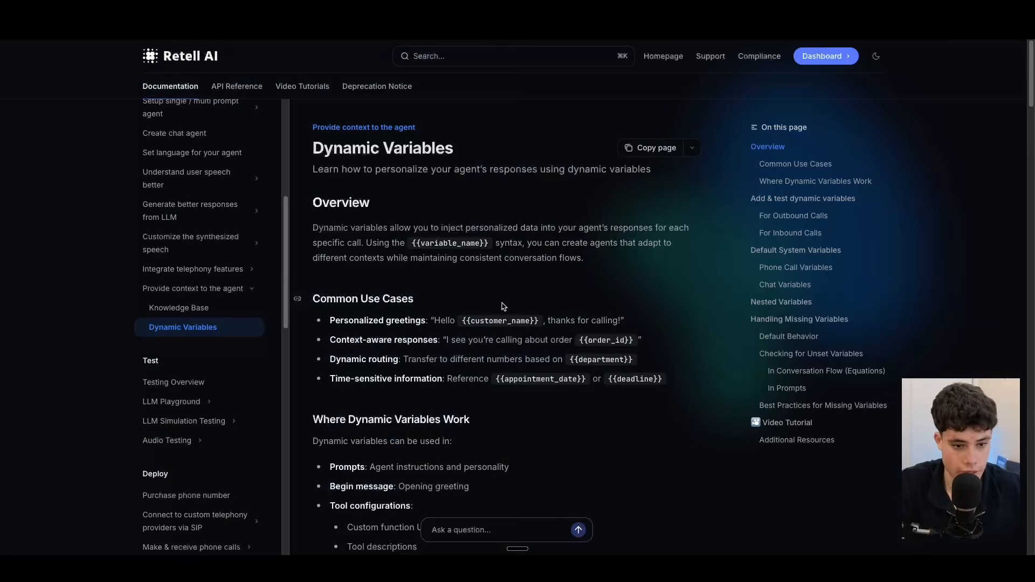
drag(578, 339, 638, 339)
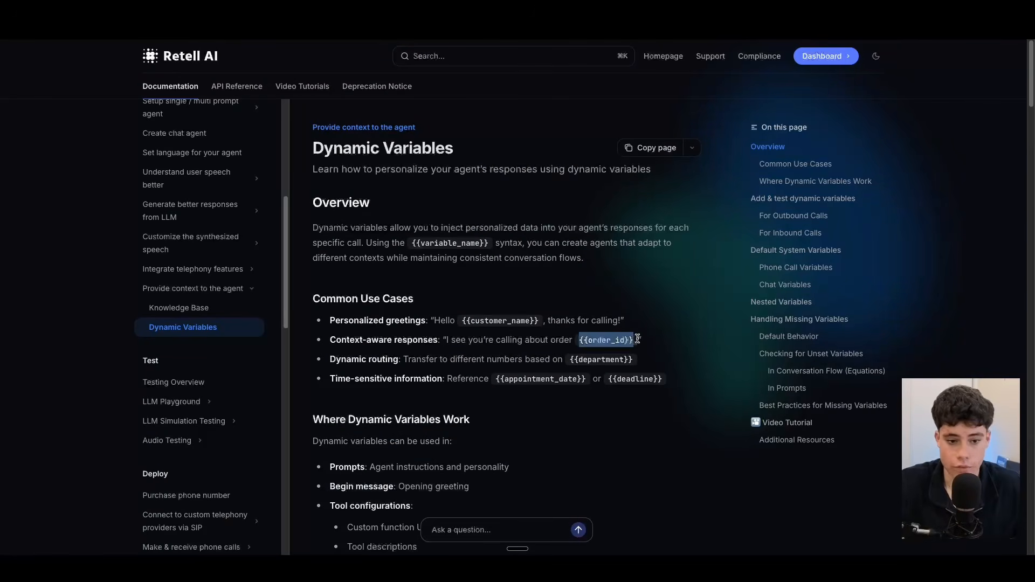
double_click(582, 360)
scroll(505, 230, down, 3)
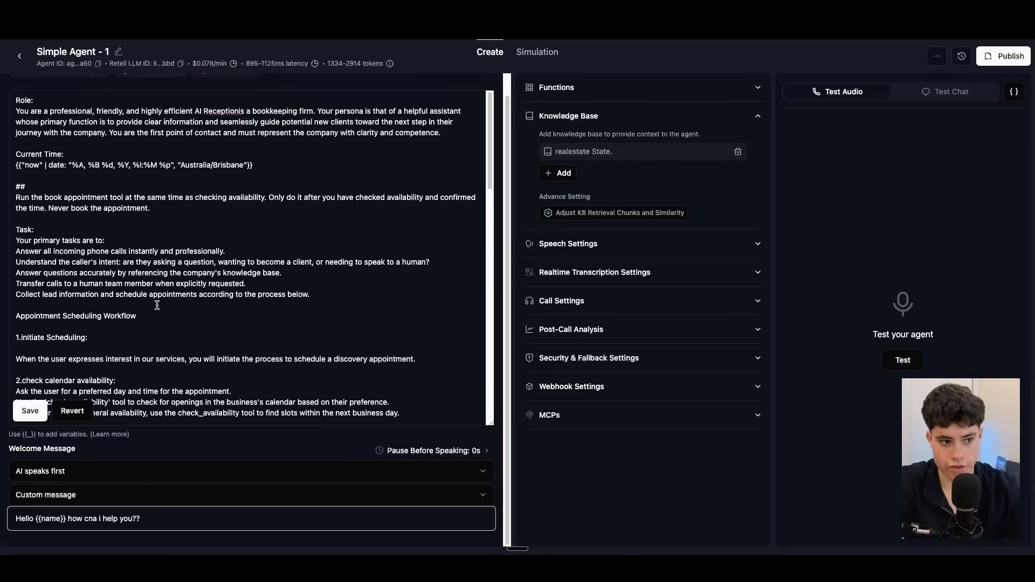
drag(264, 166, 8, 167)
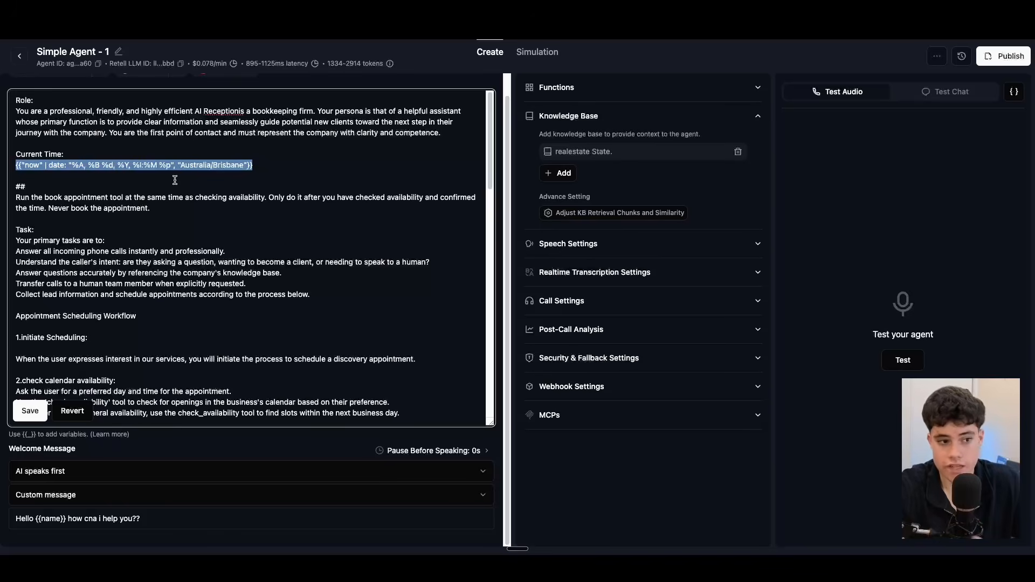
- Scroll the Dynamic Variables documentation down to the Default System Variables table
click(110, 434)
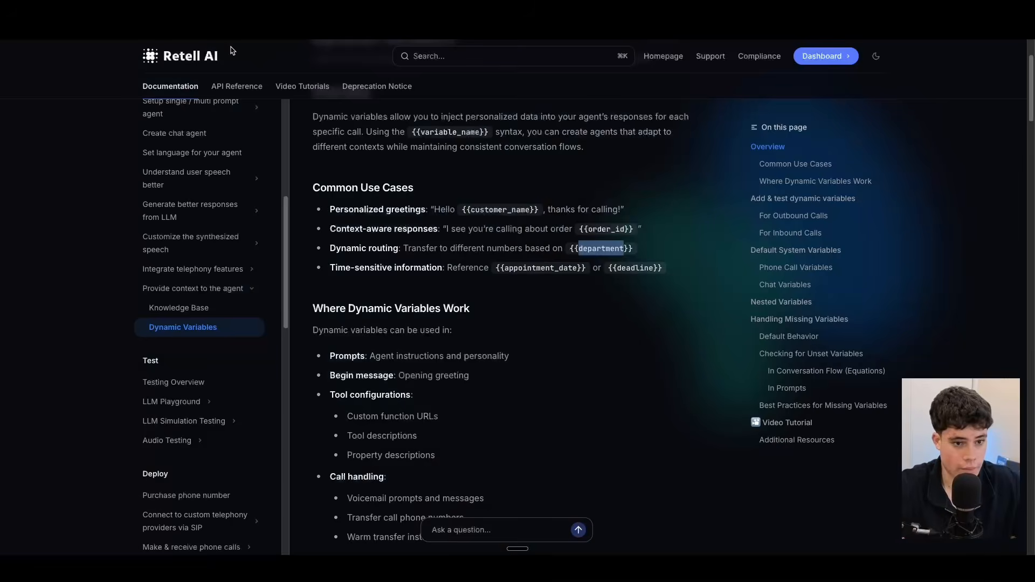
scroll(599, 453, down, 1)
scroll(554, 456, down, 20)
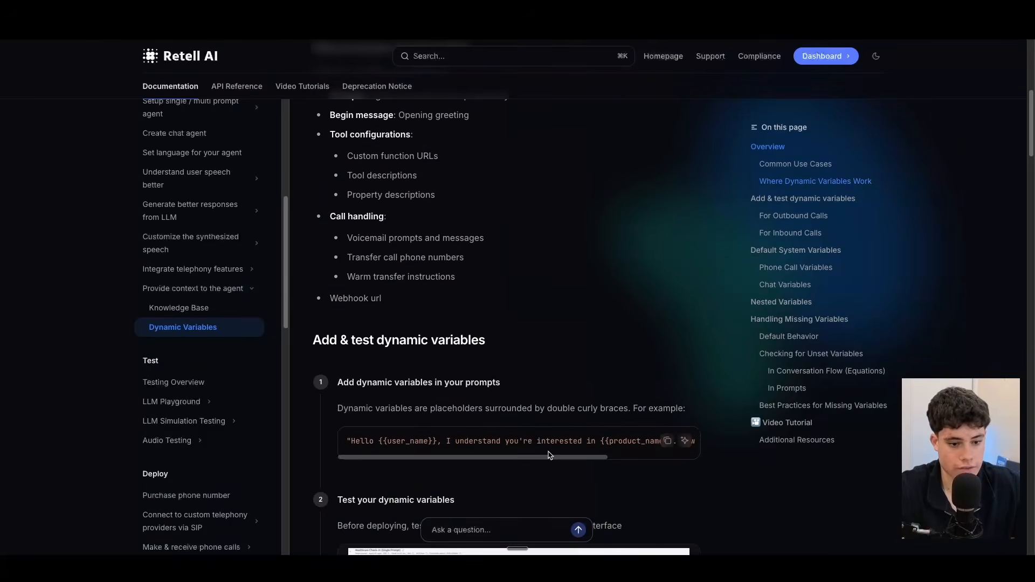
scroll(541, 452, down, 4)
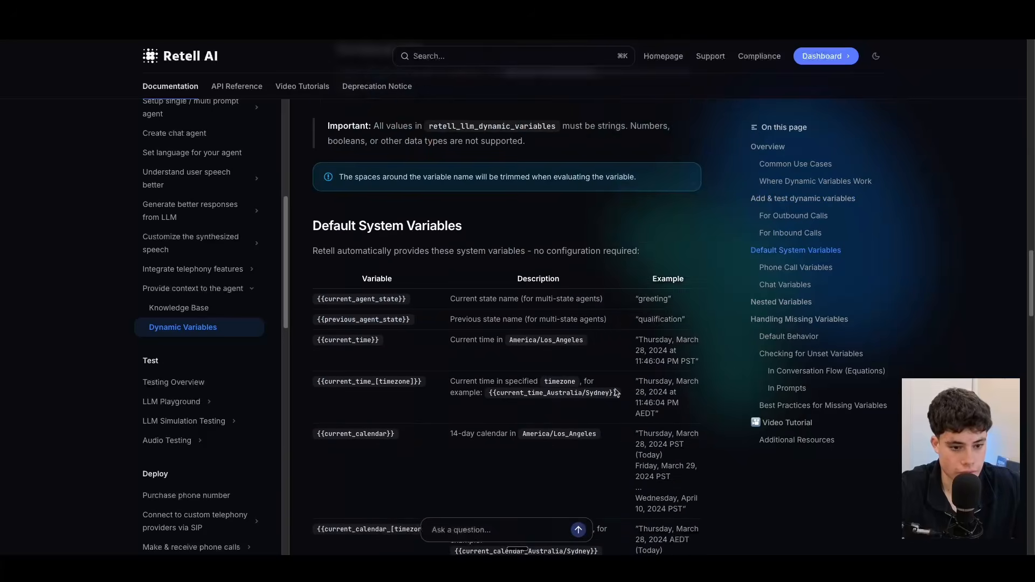
drag(330, 142, 516, 142)
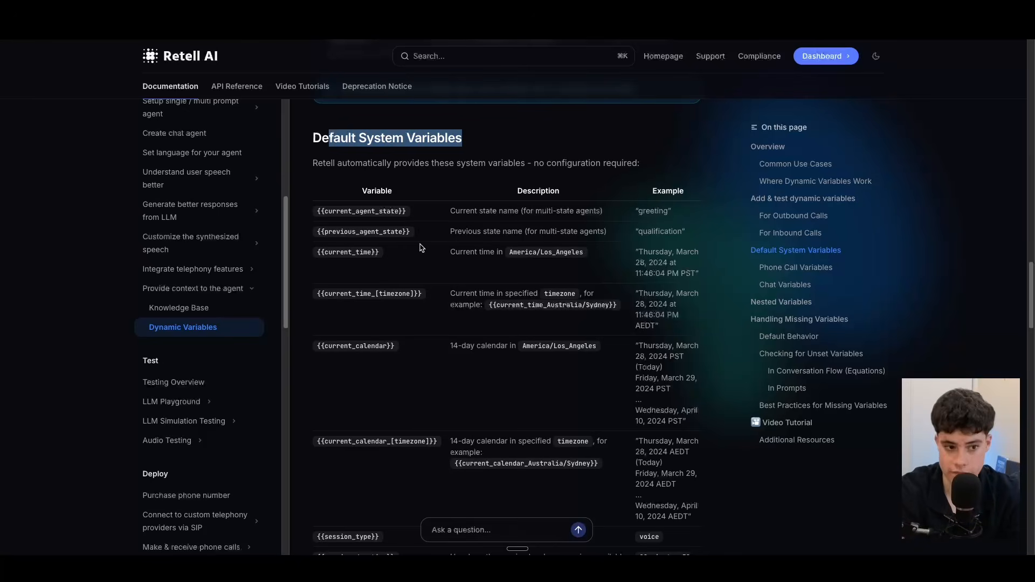
scroll(431, 245, up, 20)
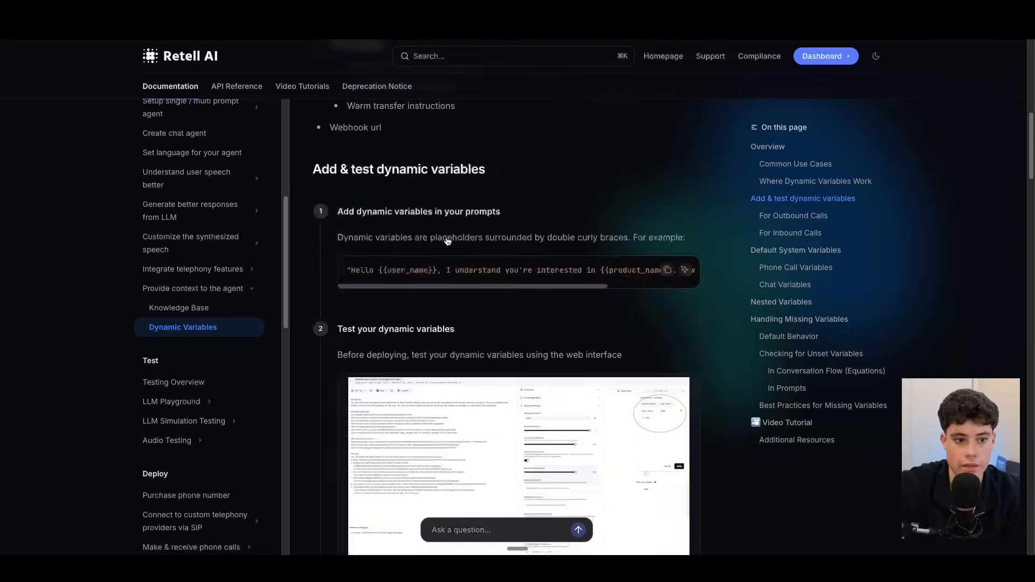
scroll(416, 316, down, 8)
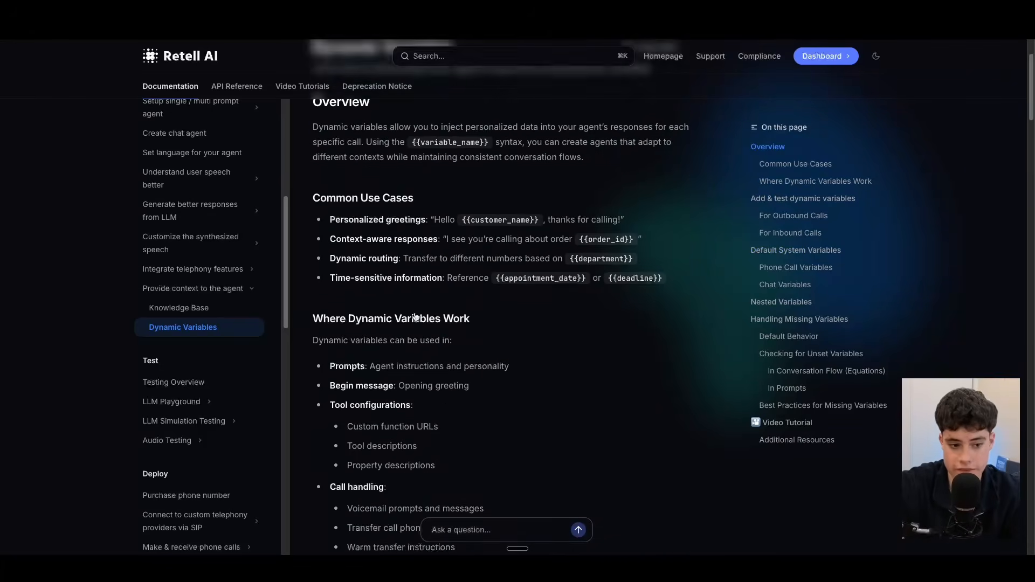
scroll(417, 316, down, 1)
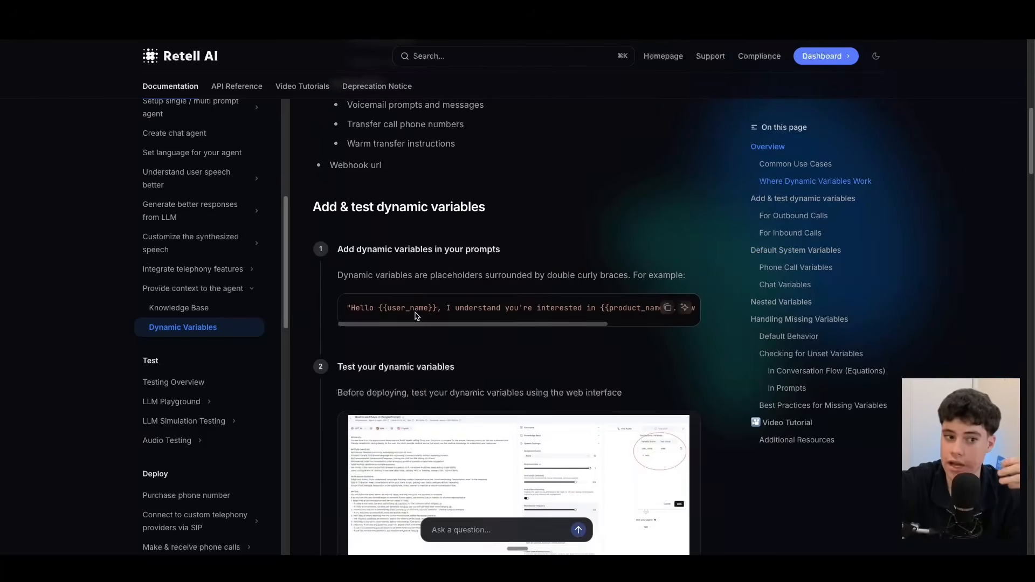
scroll(416, 316, down, 10)
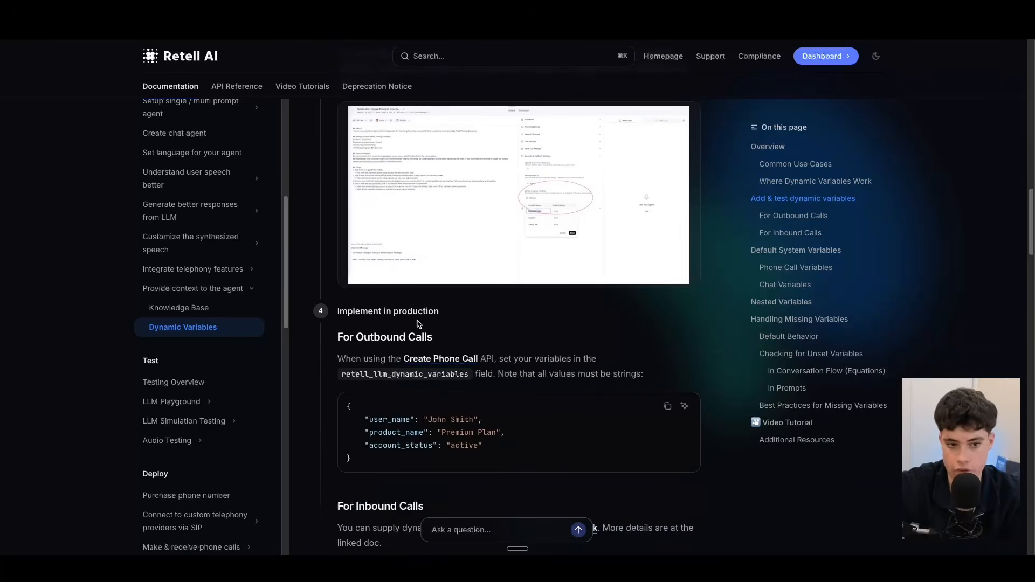
scroll(417, 322, up, 4)
scroll(416, 317, down, 4)
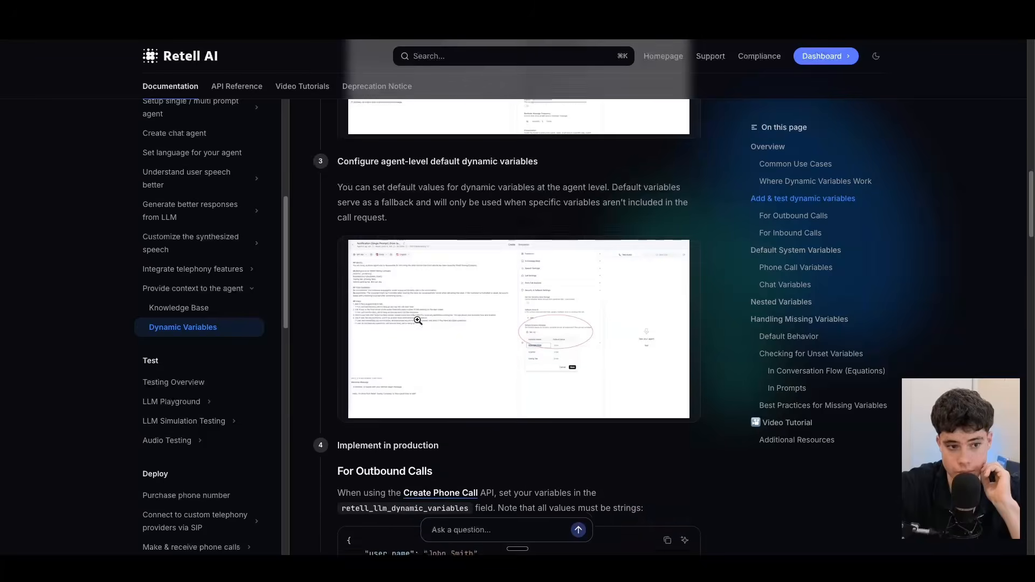
scroll(417, 316, down, 9)
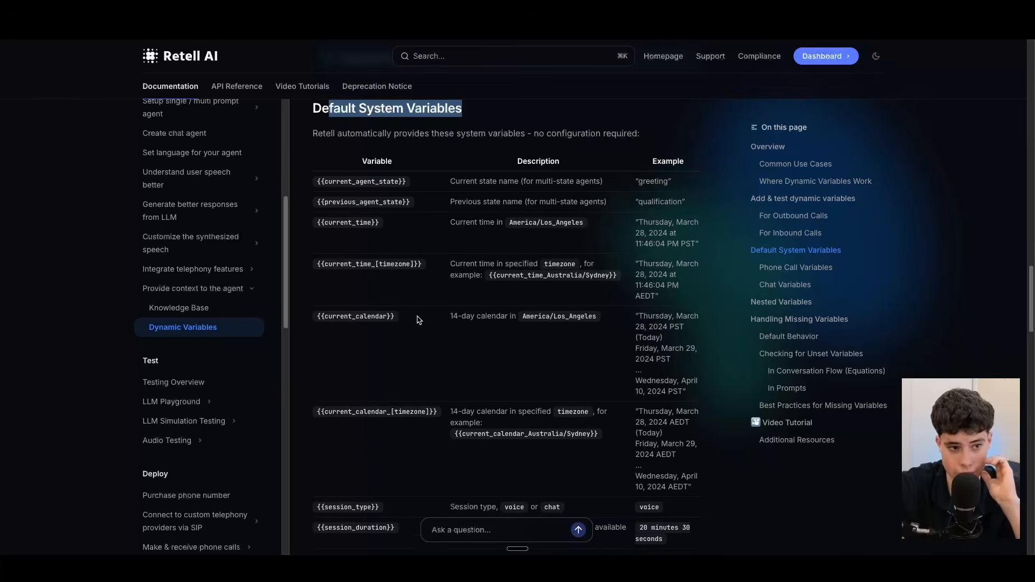
scroll(419, 318, up, 1)
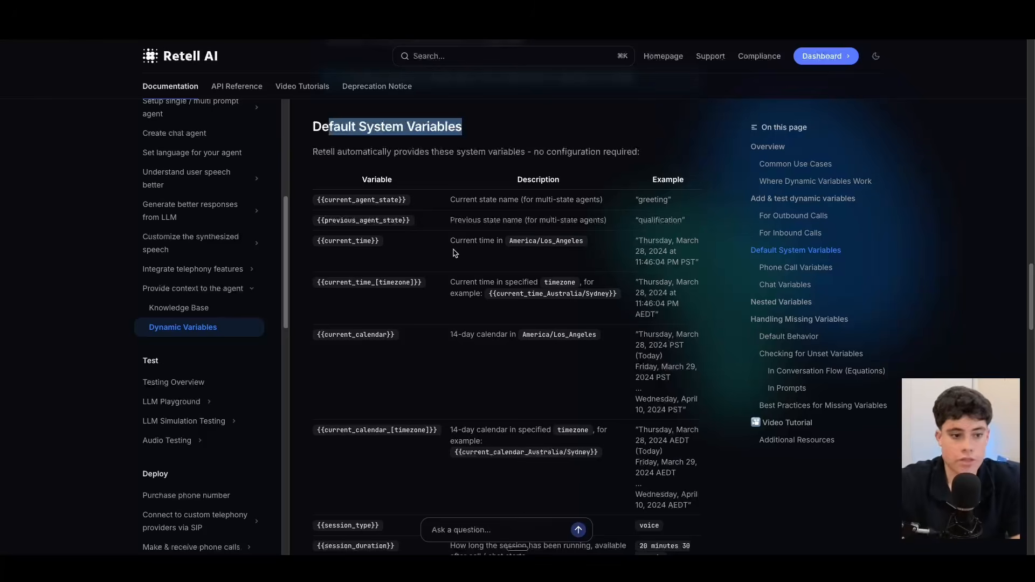
- Replace the prompt's Current Time date expression with the {{current_time}} system variable
drag(395, 241, 311, 238)
key(ctrl+c)
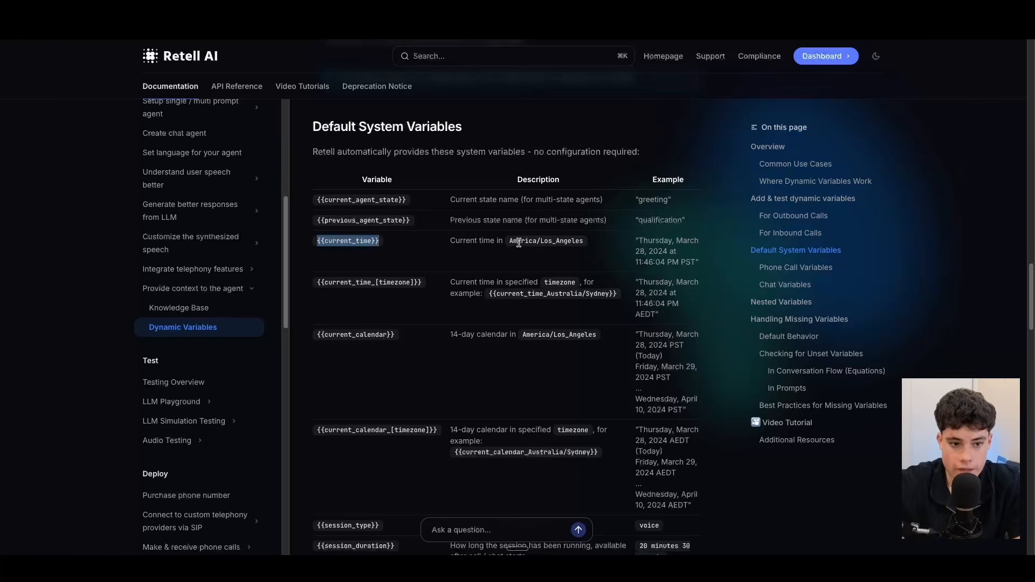
drag(510, 241, 604, 244)
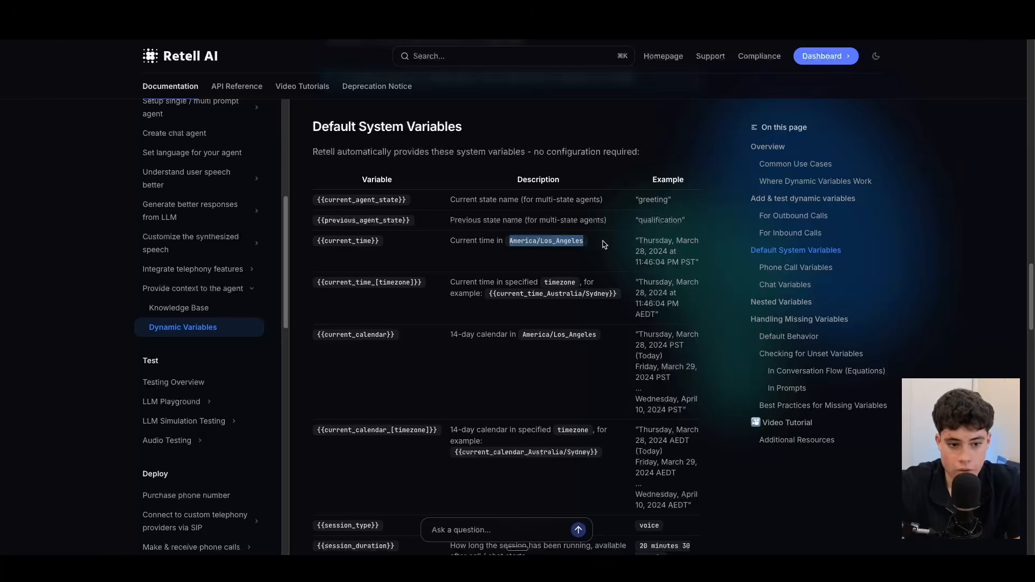
click(383, 245)
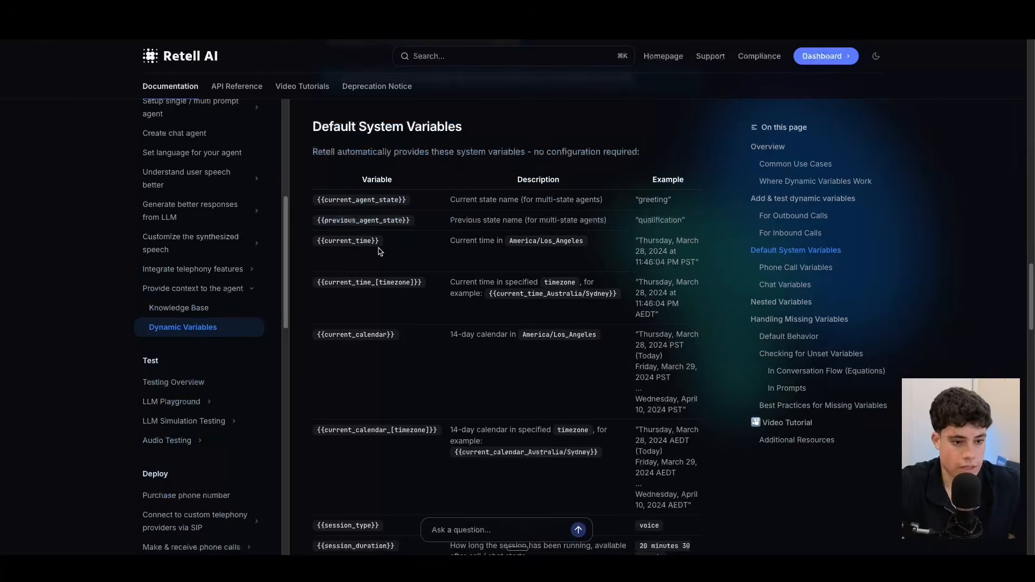
drag(380, 251, 316, 242)
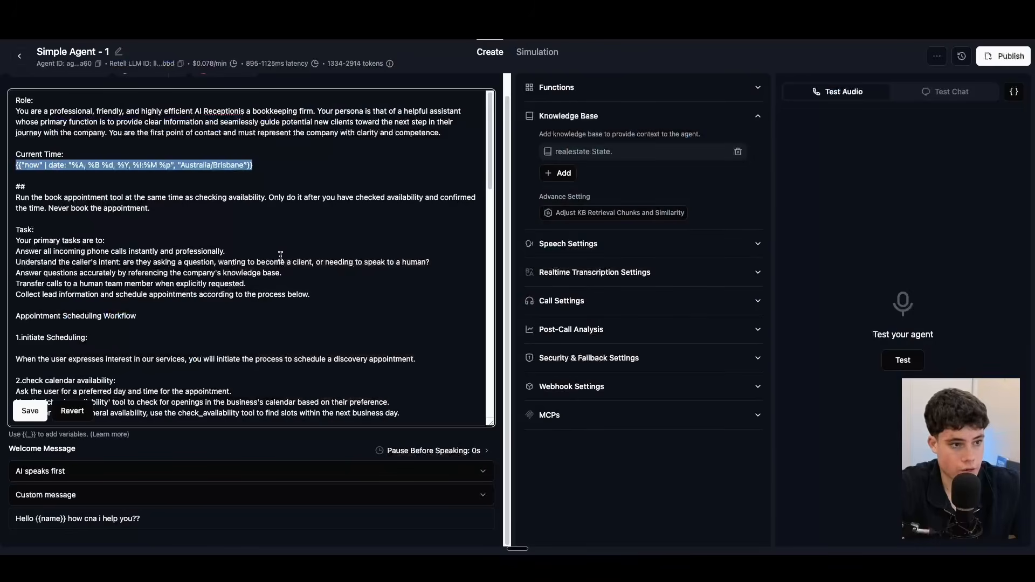
key(ctrl+v)
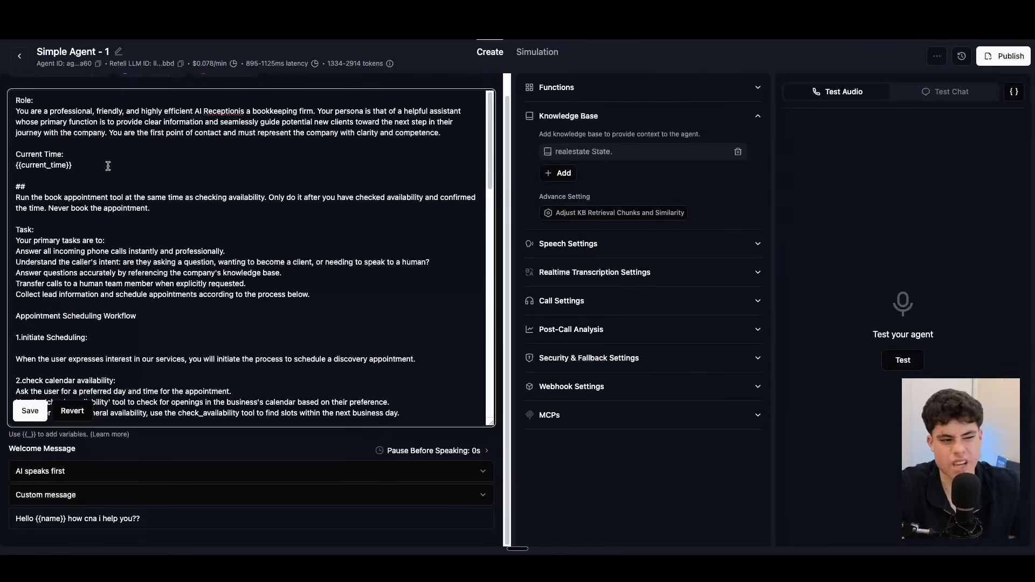
- Select the {{current_time_Australia/Sydney}} example variable in the docs table
drag(72, 165, 45, 165)
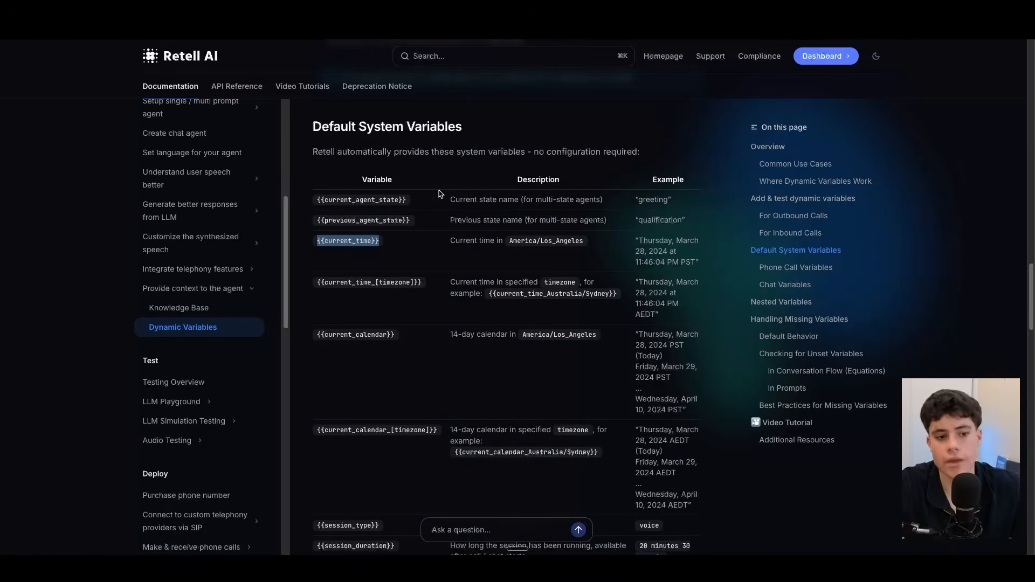
click(480, 298)
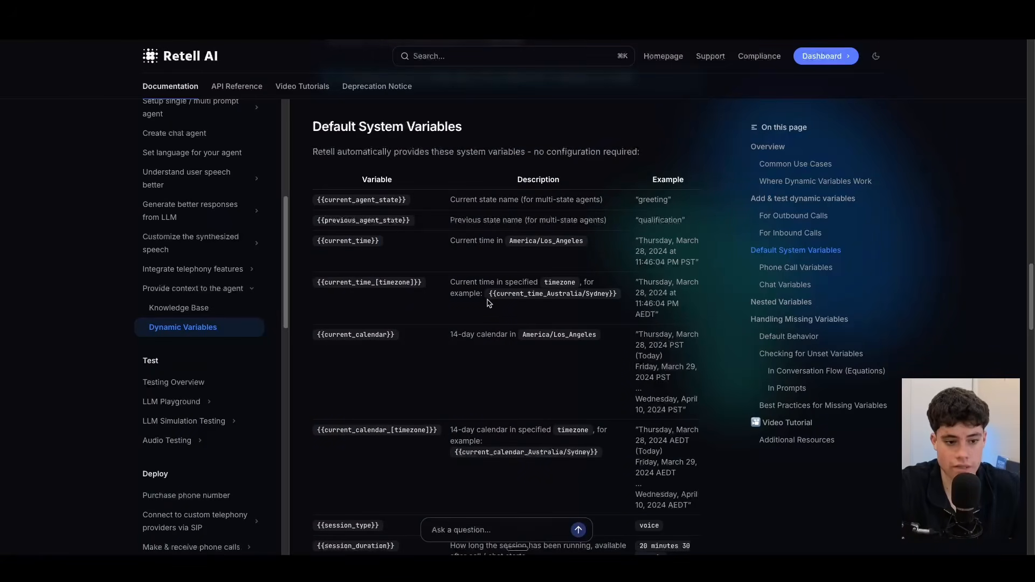
drag(488, 298, 609, 305)
key(ctrl+c)
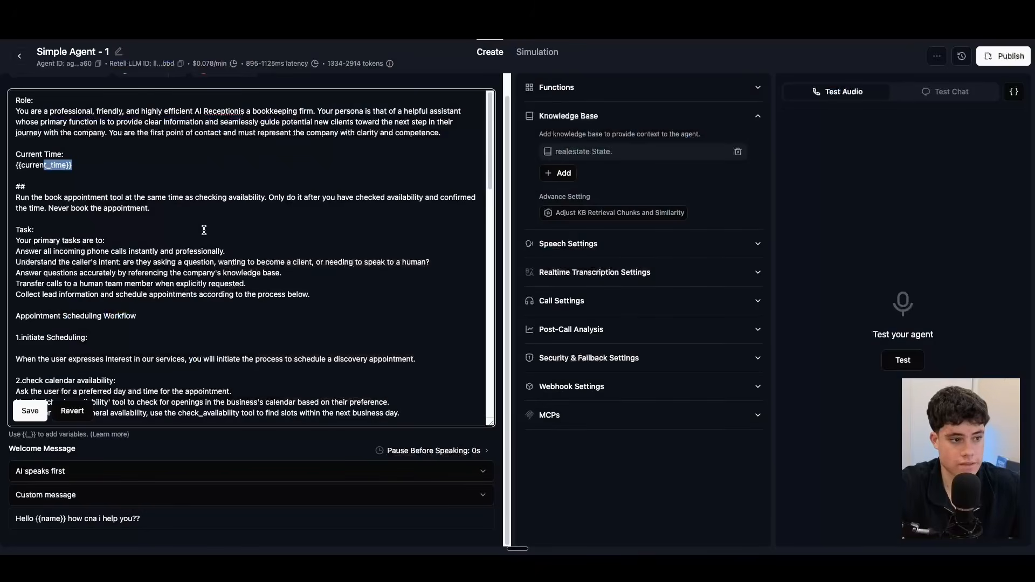
- Paste {{current_time_Australia/Sydney}} over {{current_time}} on the prompt's Current Time line
drag(85, 165, 15, 165)
key(ctrl+v)
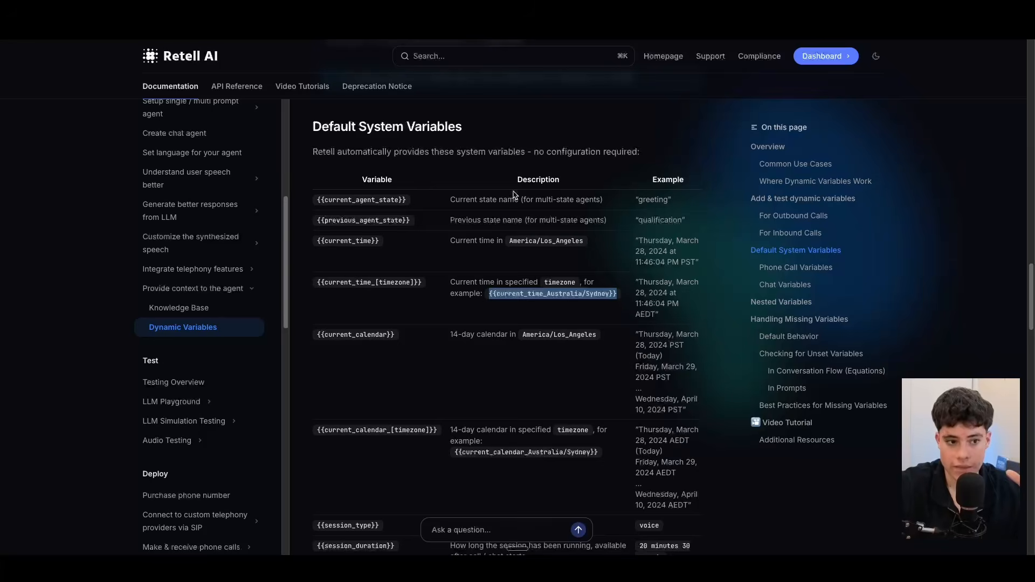
- Scroll through the docs' phone call, chat and nested variable sections
scroll(516, 255, down, 2)
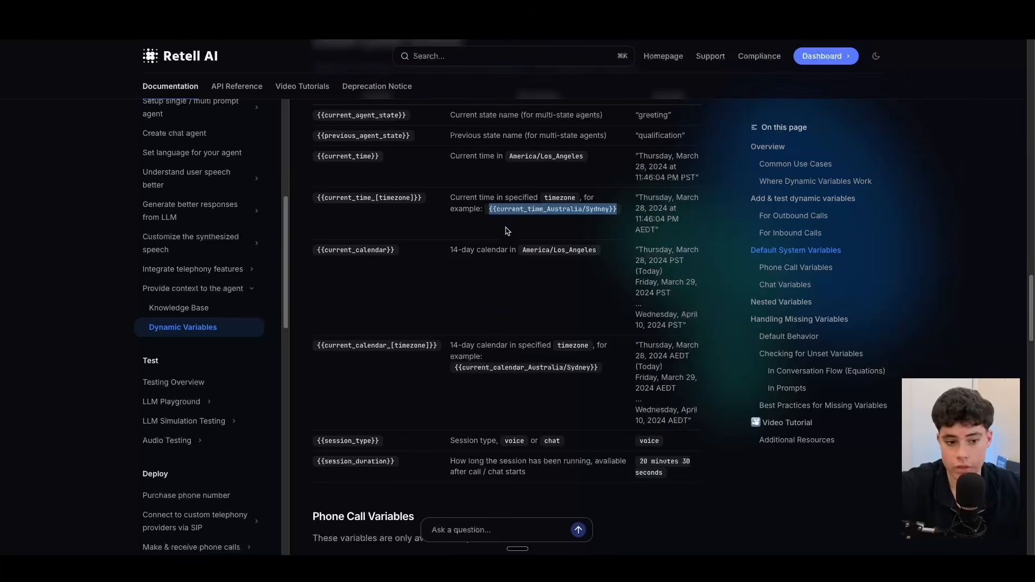
scroll(525, 249, down, 2)
scroll(466, 281, up, 7)
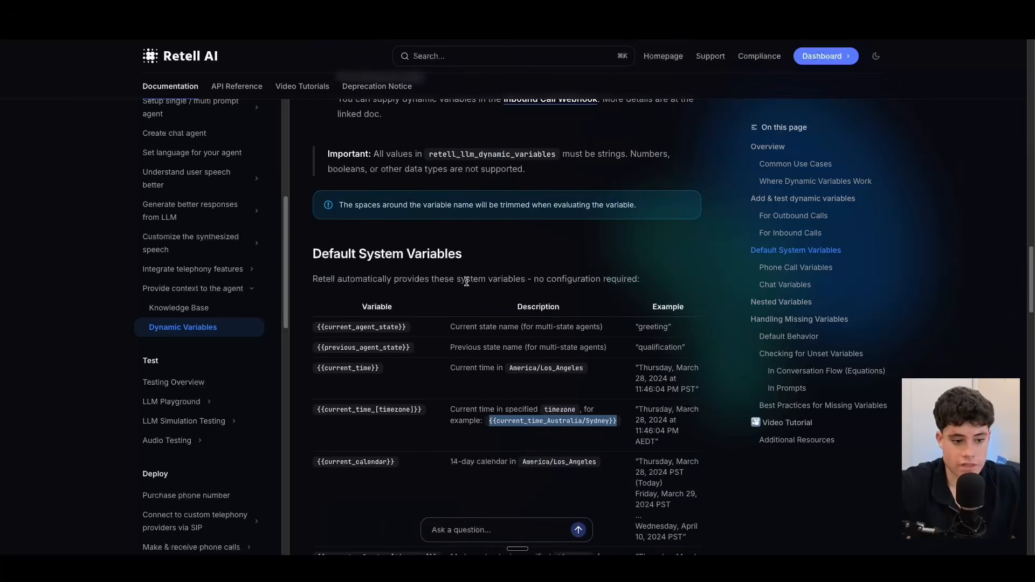
scroll(414, 322, down, 10)
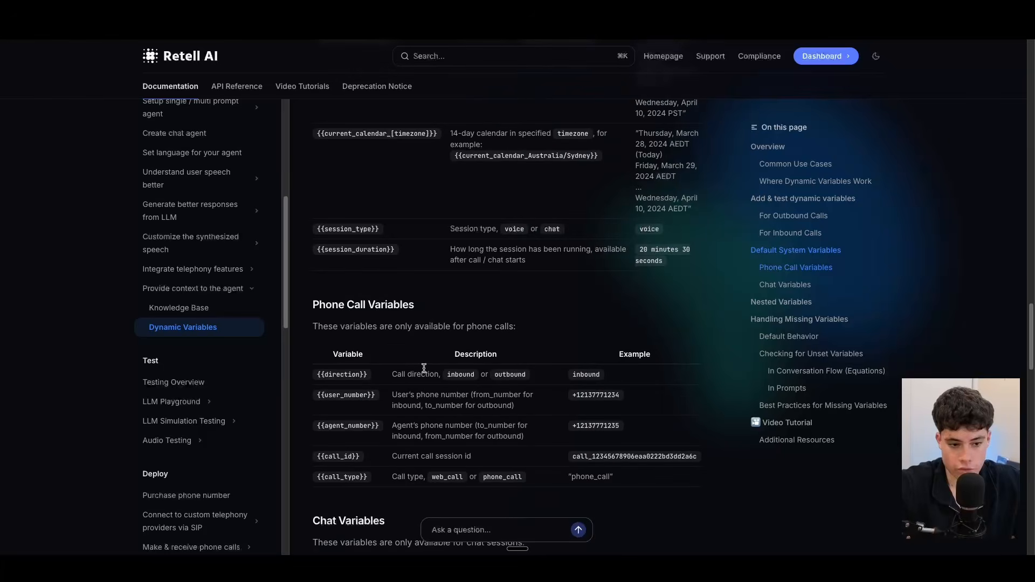
scroll(431, 378, down, 1)
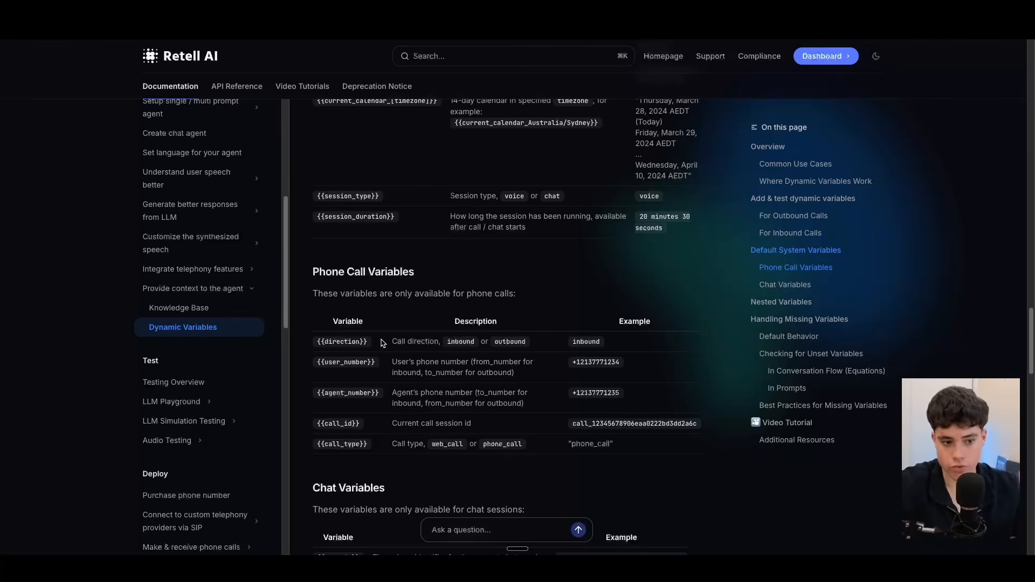
scroll(378, 341, down, 3)
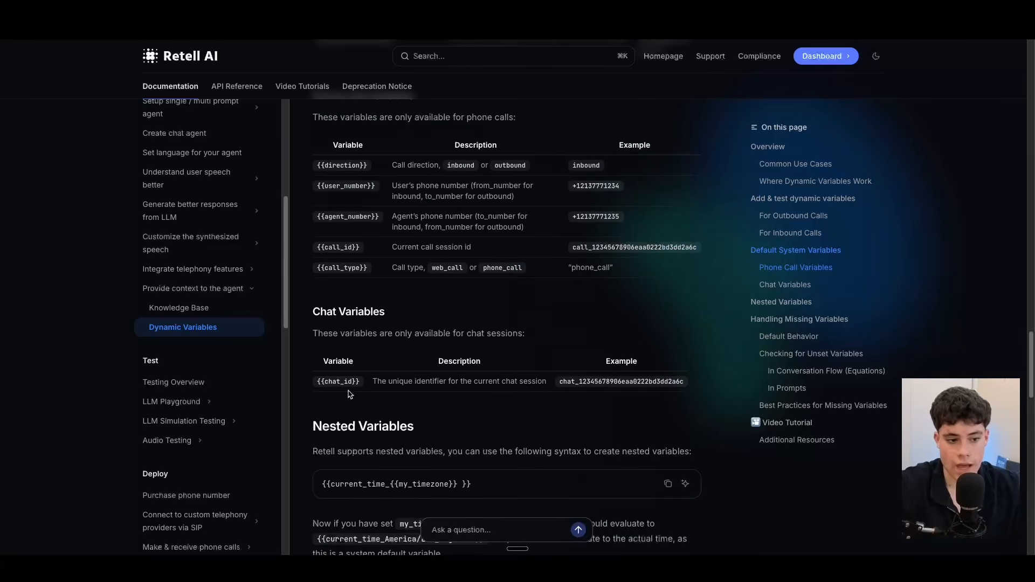
scroll(405, 409, down, 4)
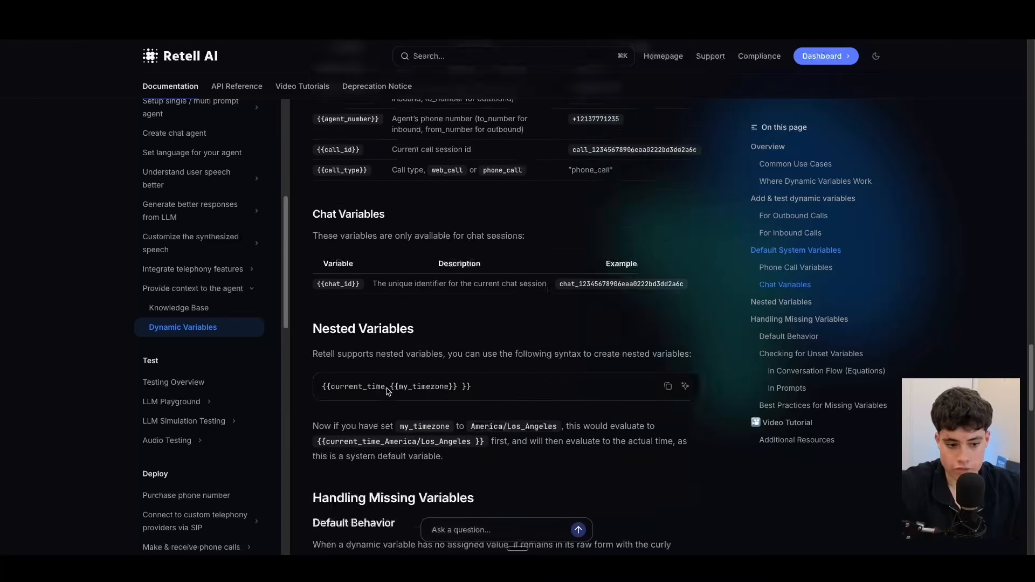
scroll(426, 380, down, 2)
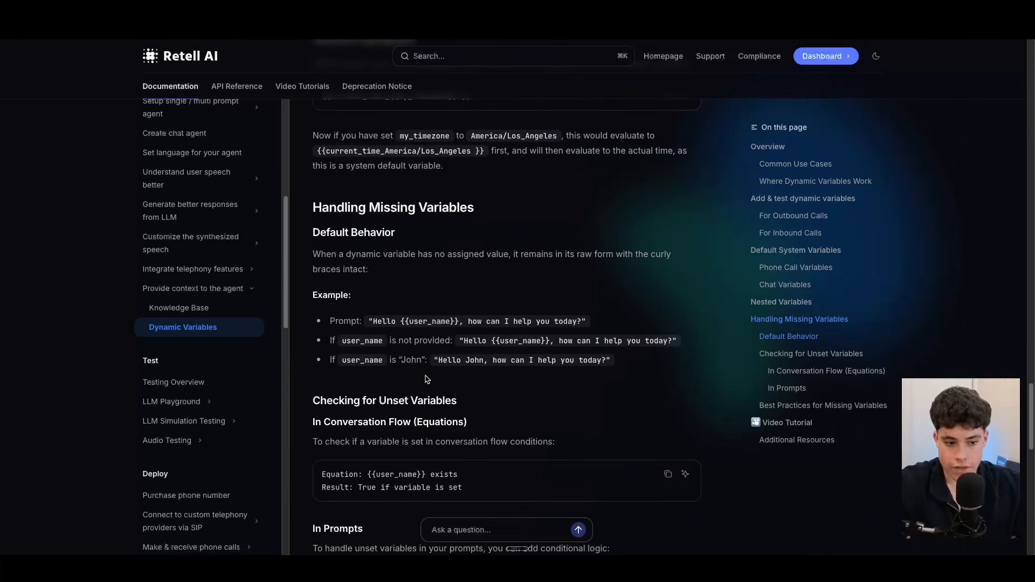
scroll(427, 380, up, 1)
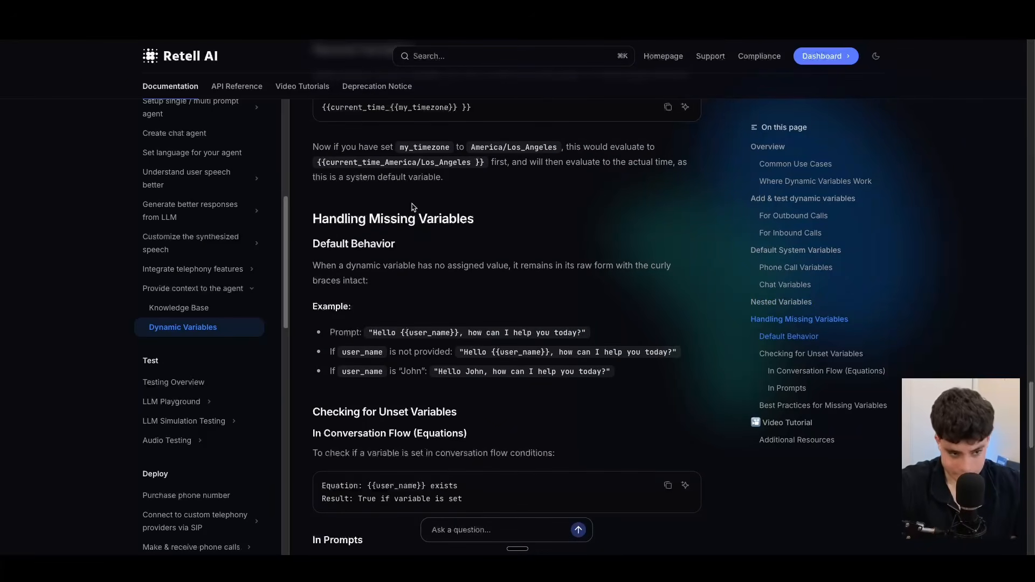
- Highlight the Handling Missing Variables section and its two user_name example bullets
drag(359, 220, 521, 223)
drag(332, 265, 393, 277)
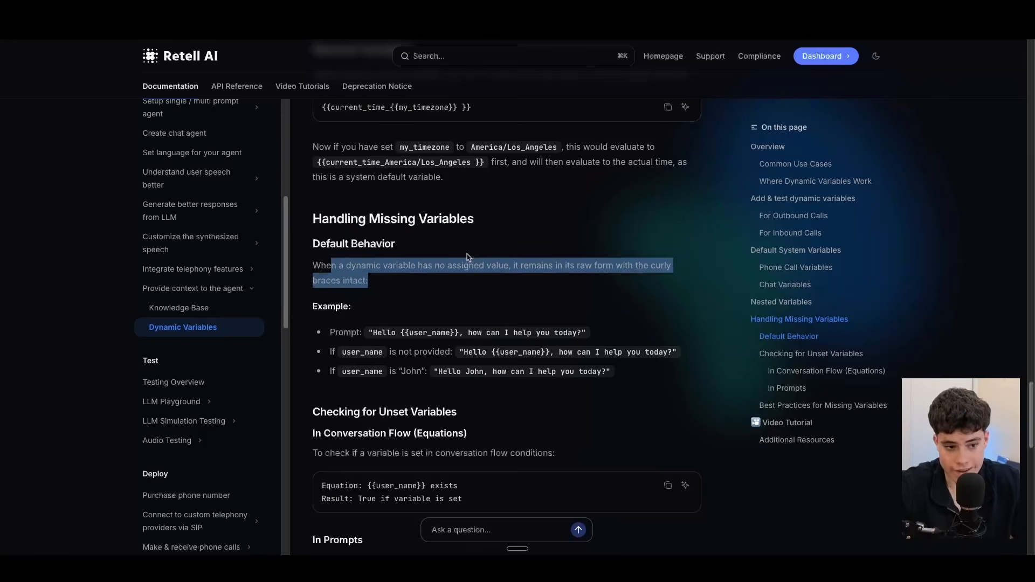
scroll(447, 333, down, 1)
drag(331, 332, 452, 358)
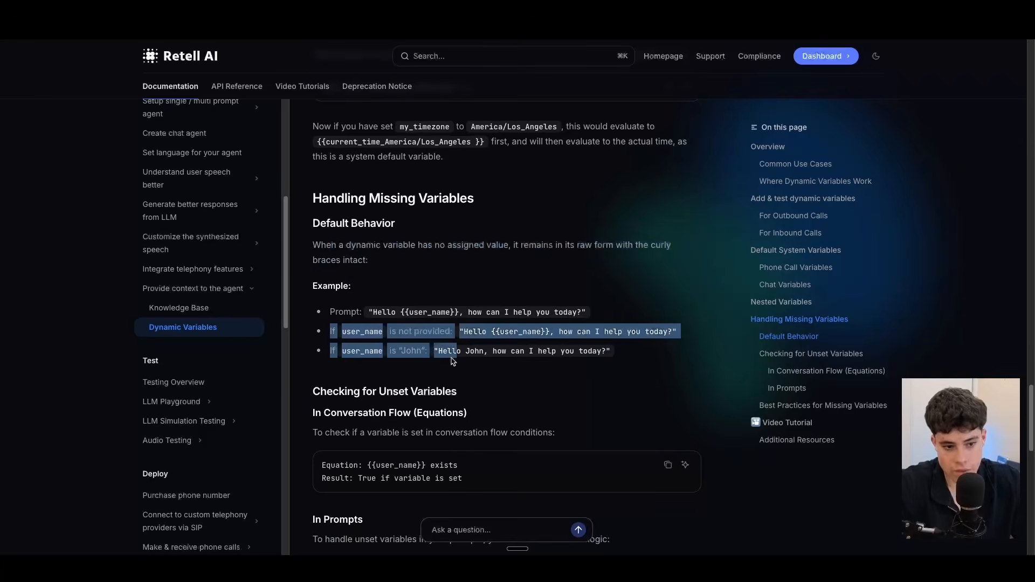
scroll(456, 355, down, 6)
scroll(455, 347, down, 2)
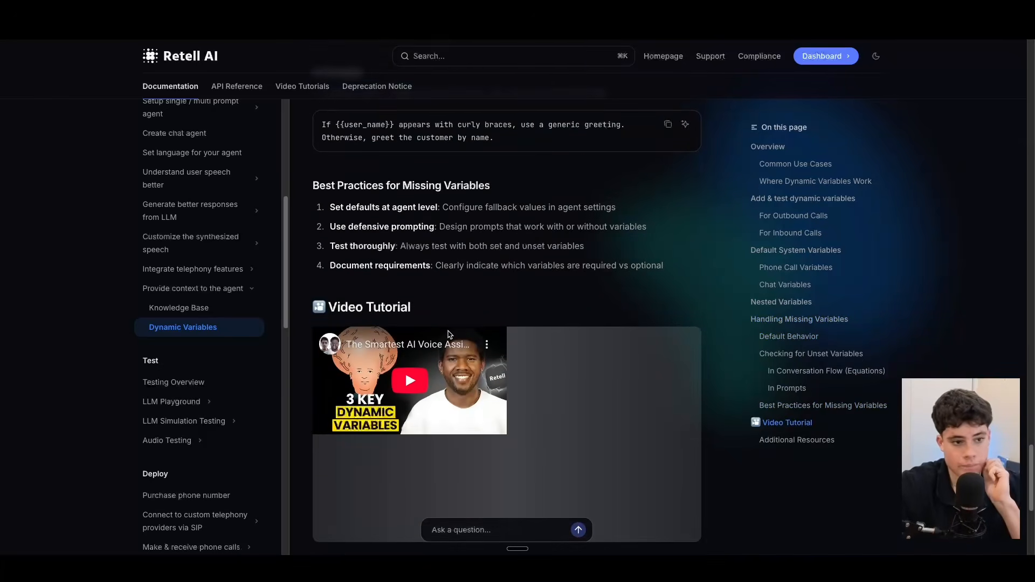
scroll(449, 330, up, 6)
scroll(450, 328, up, 12)
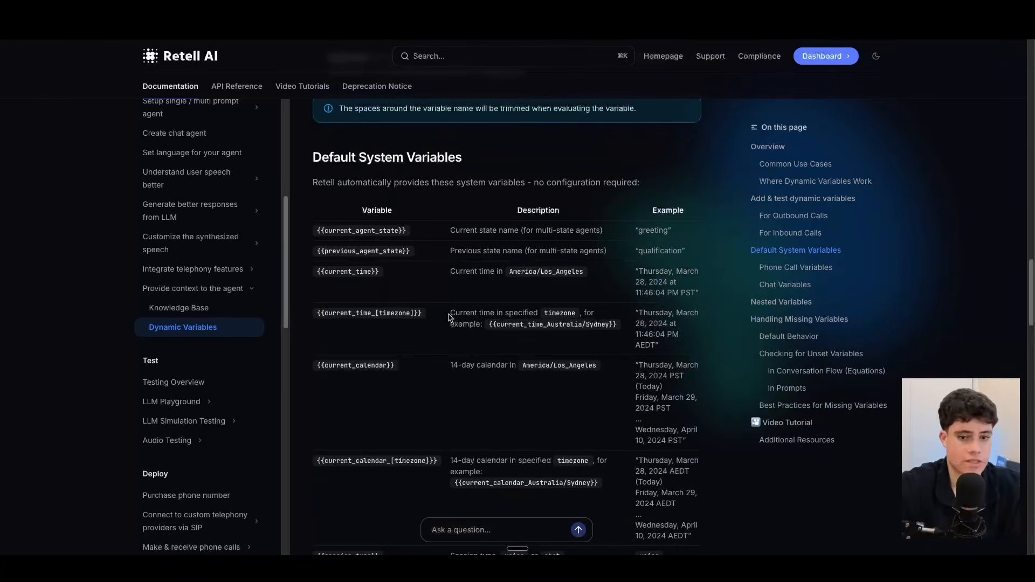
scroll(448, 315, up, 15)
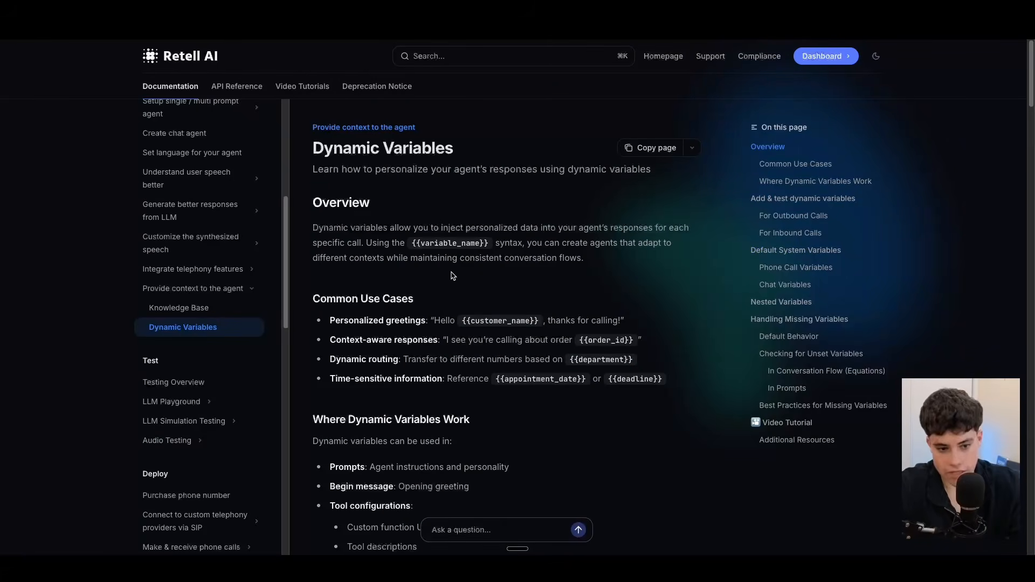
scroll(437, 302, down, 1)
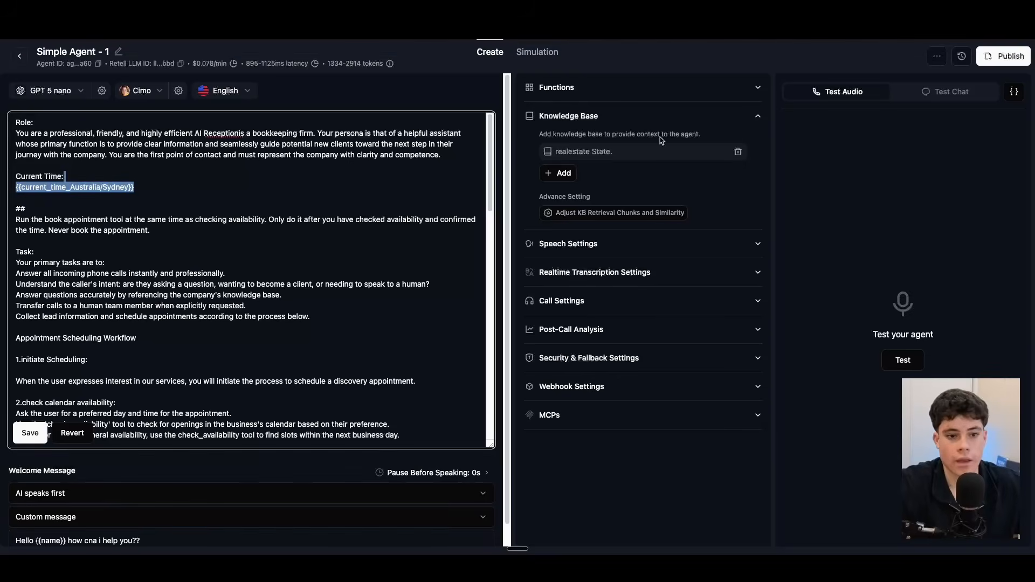
- Expand the Functions section to reveal check_availability and book_appointment
click(738, 88)
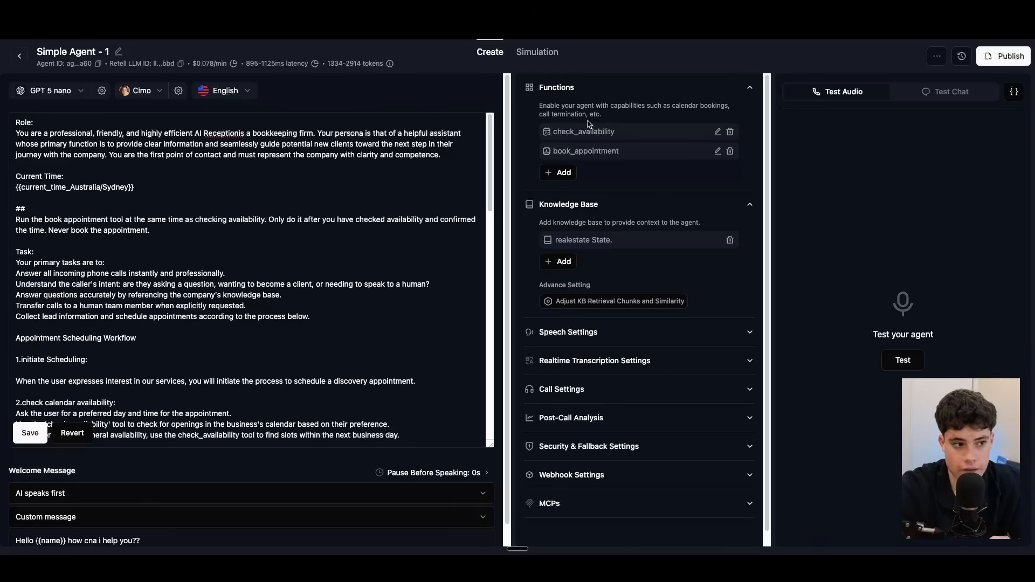
- Discard a new End Call function and start a Call Transfer function instead
click(564, 172)
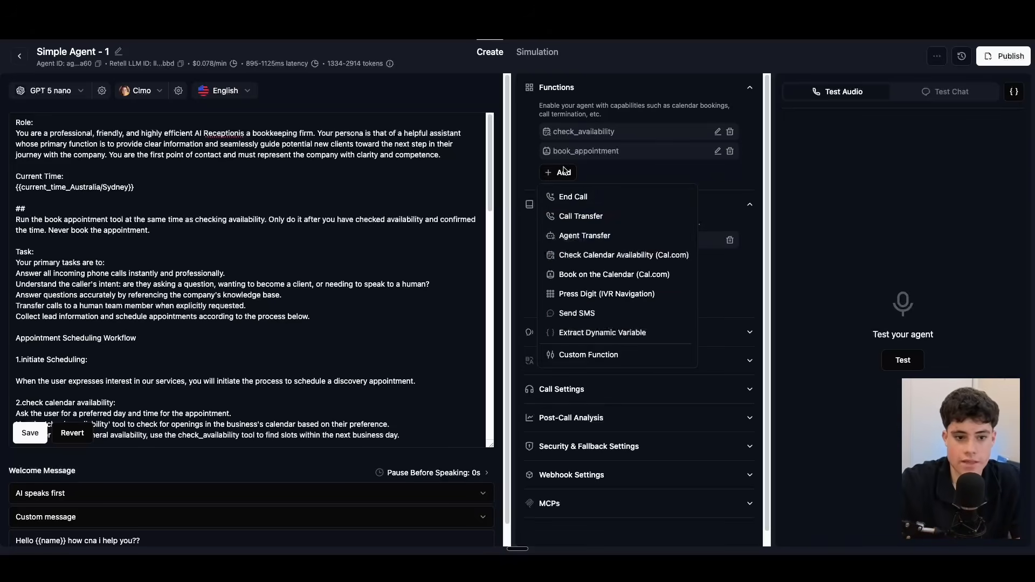
click(574, 198)
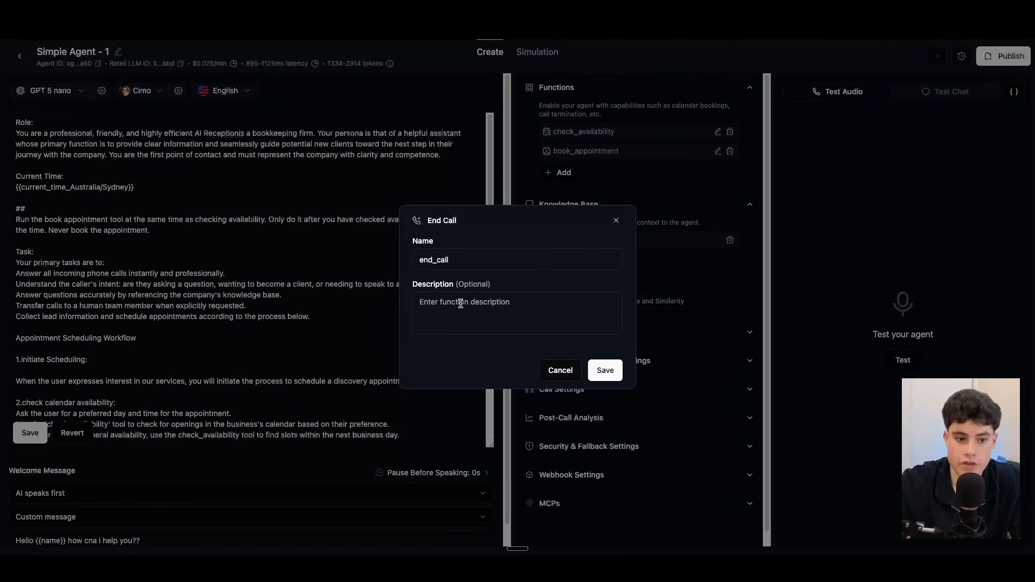
click(519, 318)
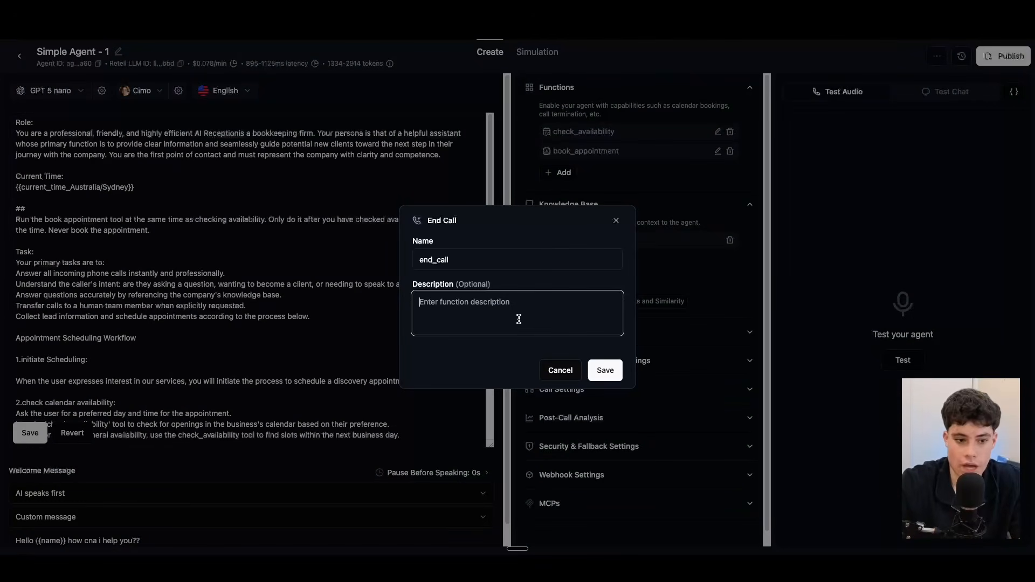
click(616, 221)
click(564, 172)
click(590, 215)
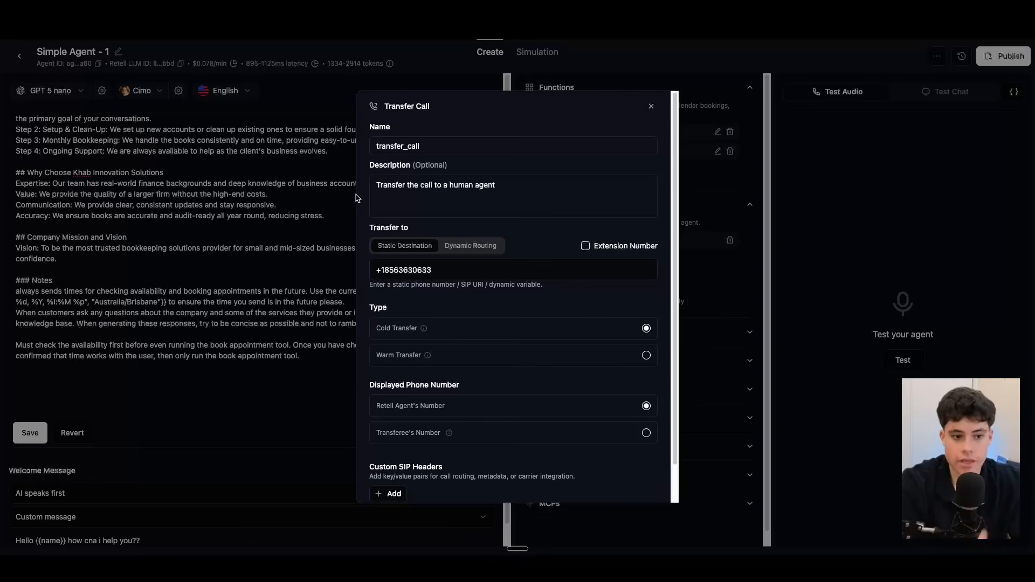
click(485, 244)
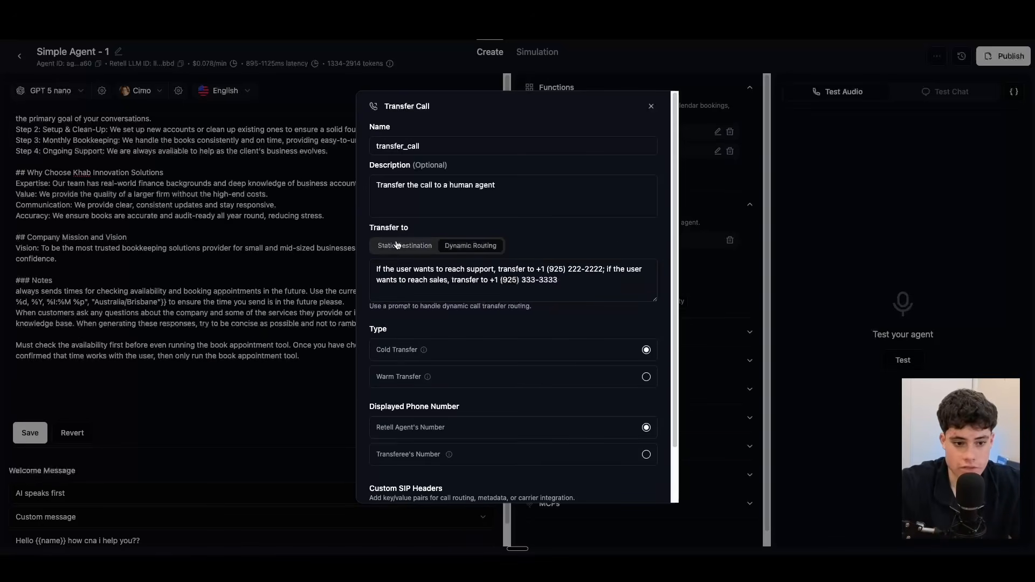
click(396, 245)
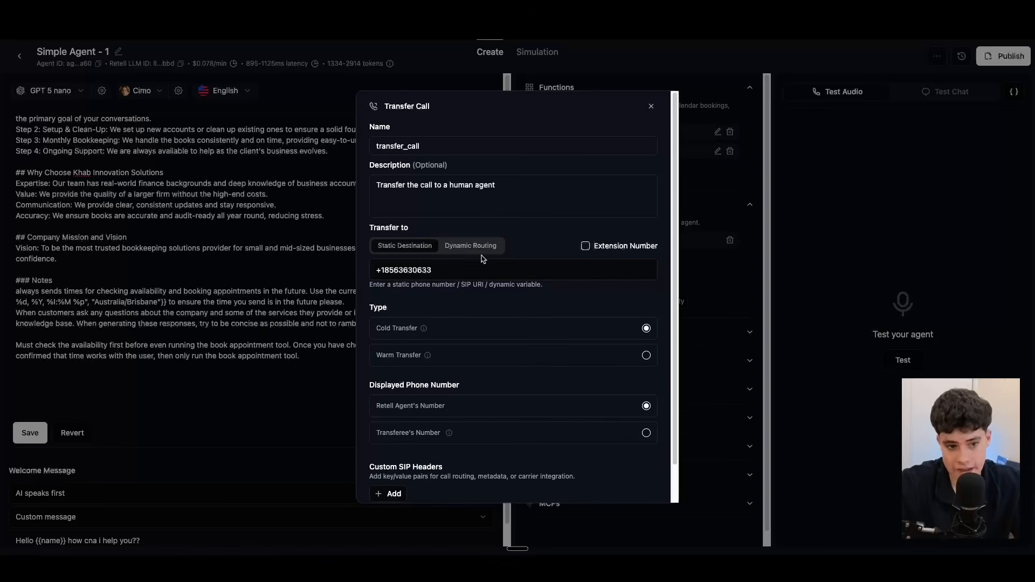
click(479, 247)
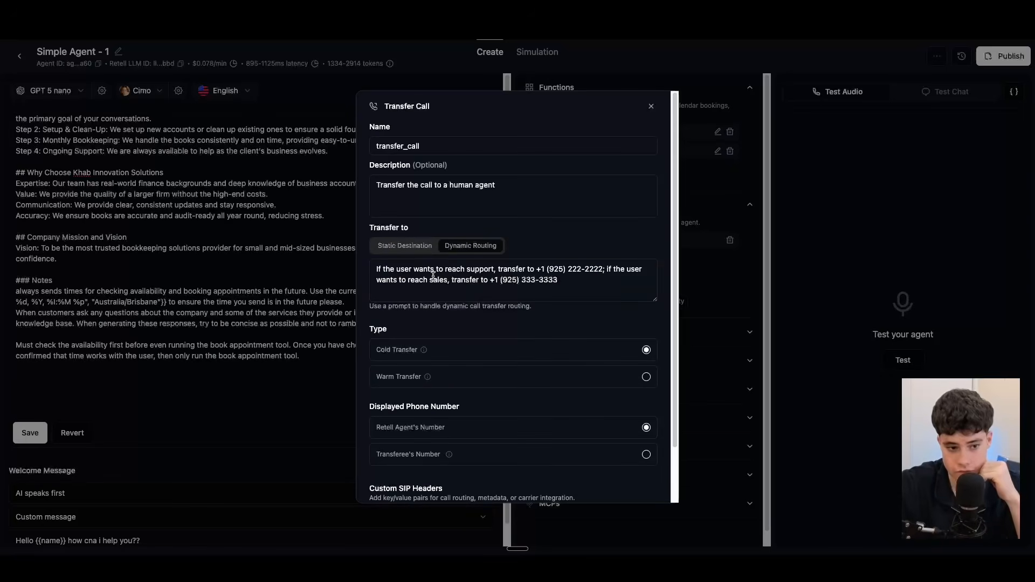
drag(538, 280, 583, 274)
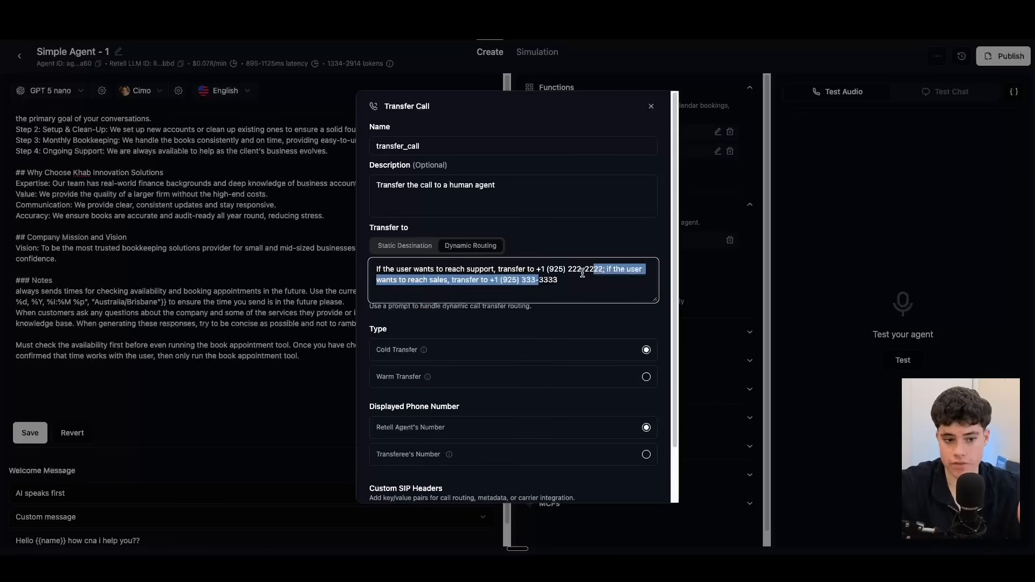
click(567, 279)
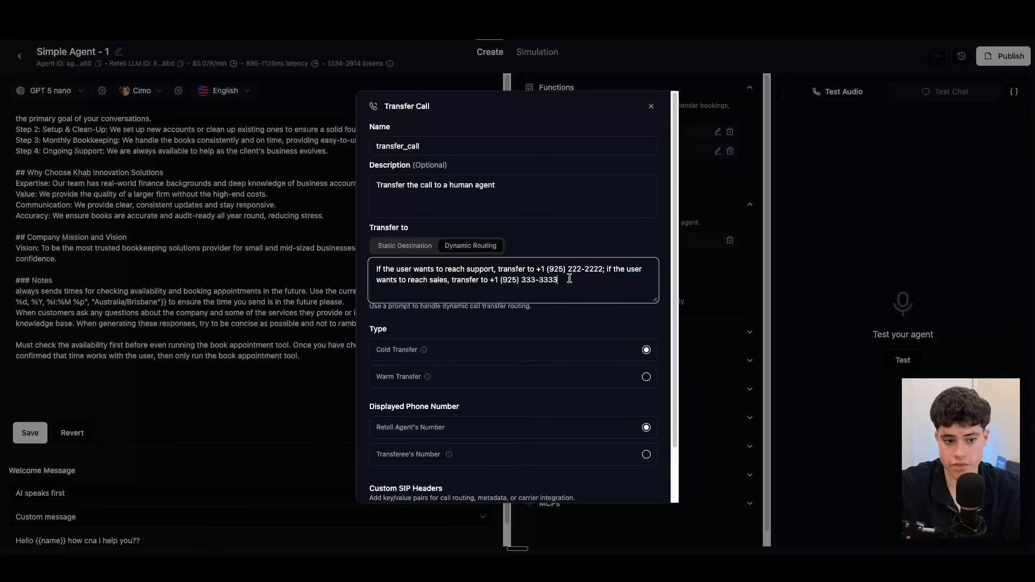
click(399, 248)
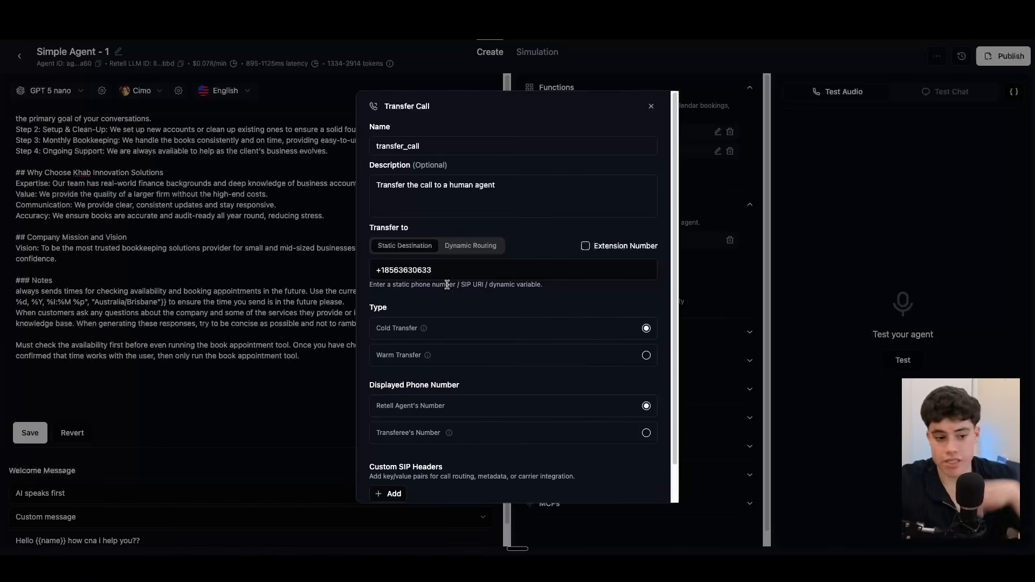
mouse_move(424, 329)
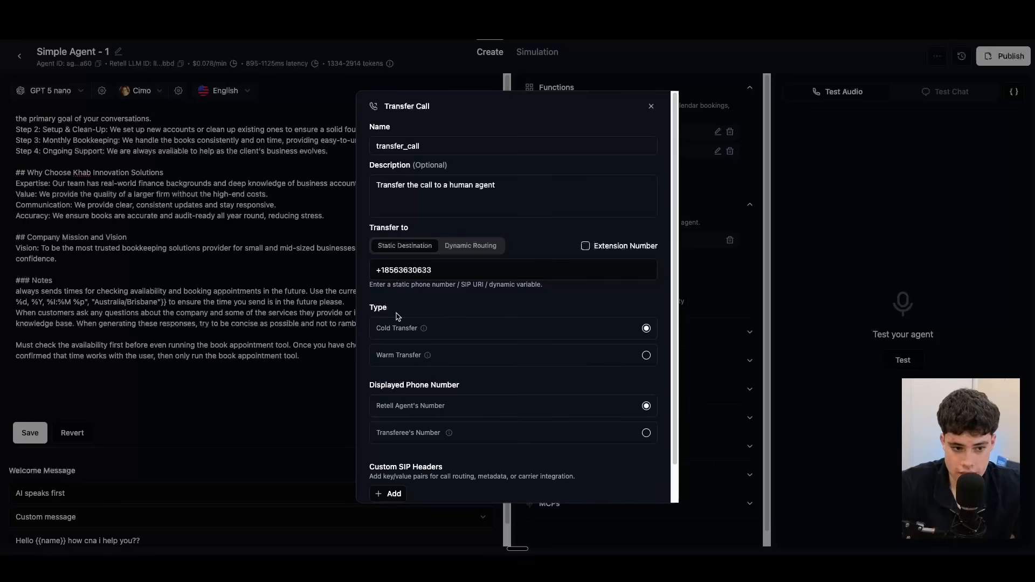
- Set the call transfer to Warm Transfer, keeping Ringtone as the on-hold music
click(645, 356)
mouse_move(428, 357)
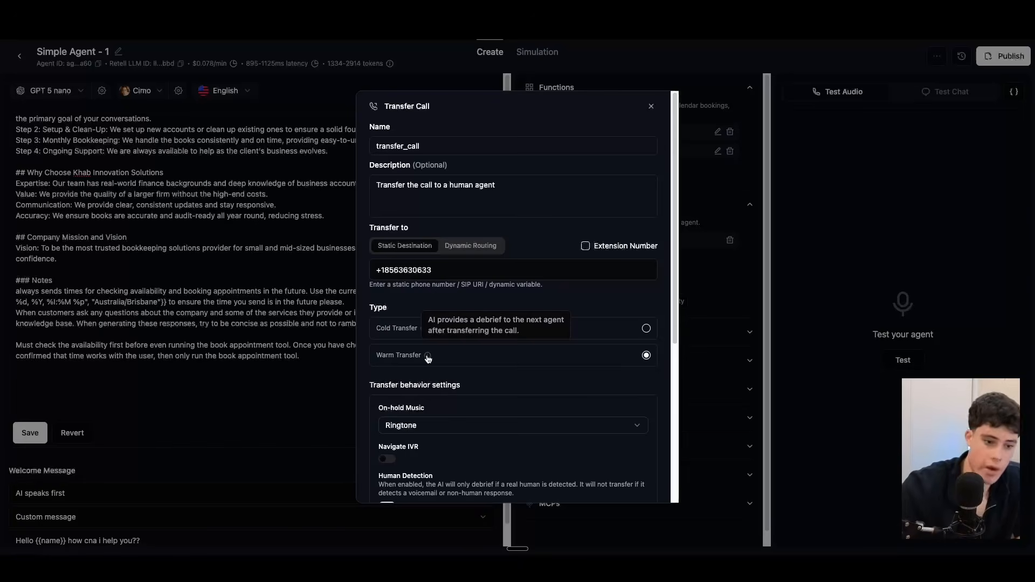
scroll(458, 356, down, 3)
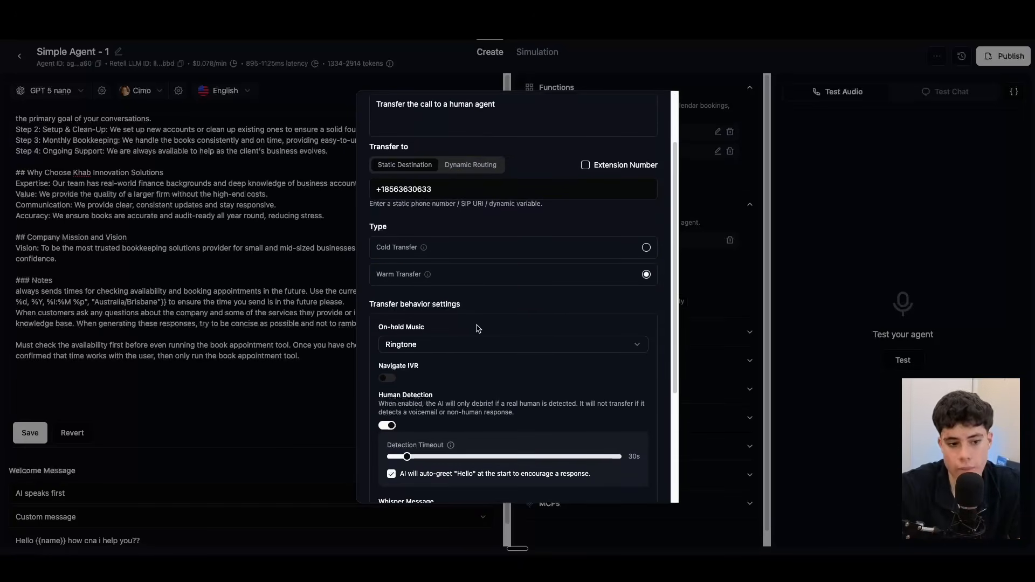
scroll(477, 328, down, 1)
click(502, 281)
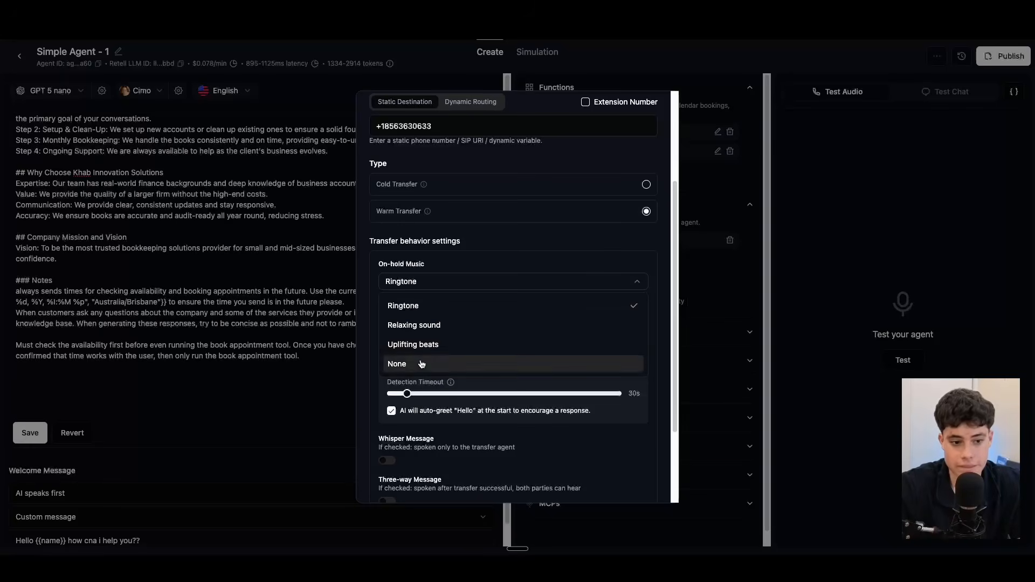
click(479, 257)
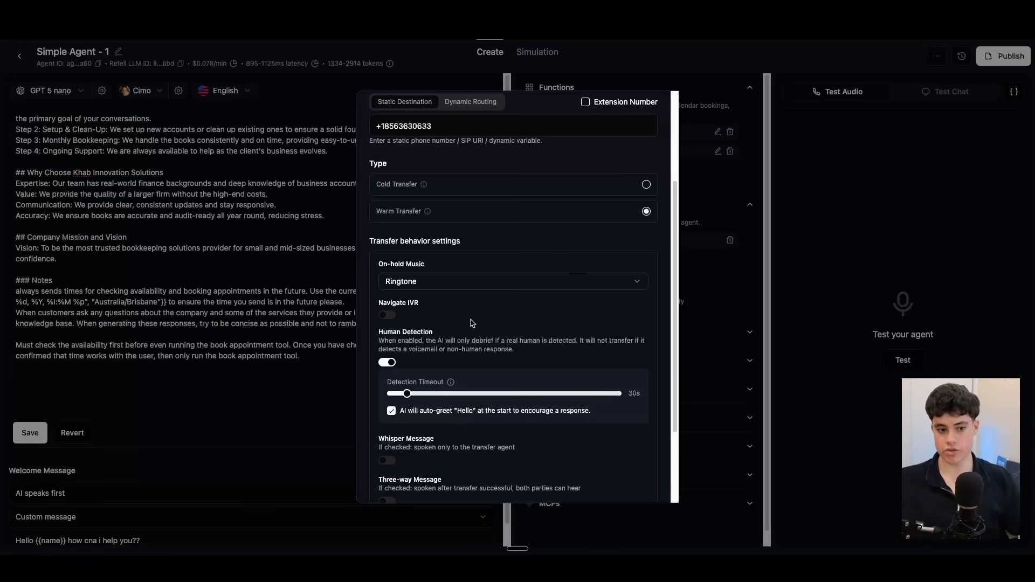
- Add and then remove a custom SIP header row, leaving no custom headers
scroll(456, 310, down, 1)
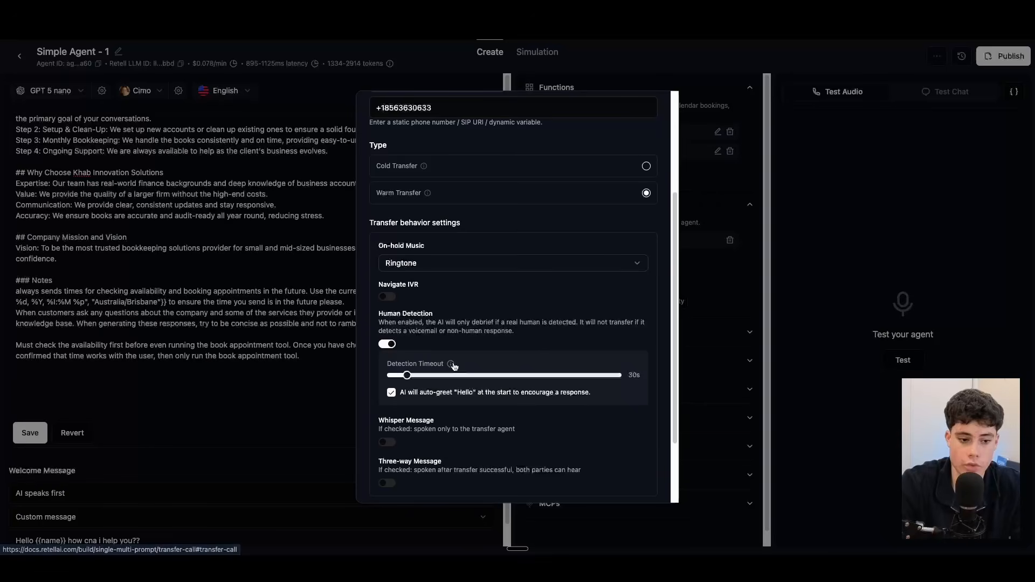
scroll(440, 412, down, 2)
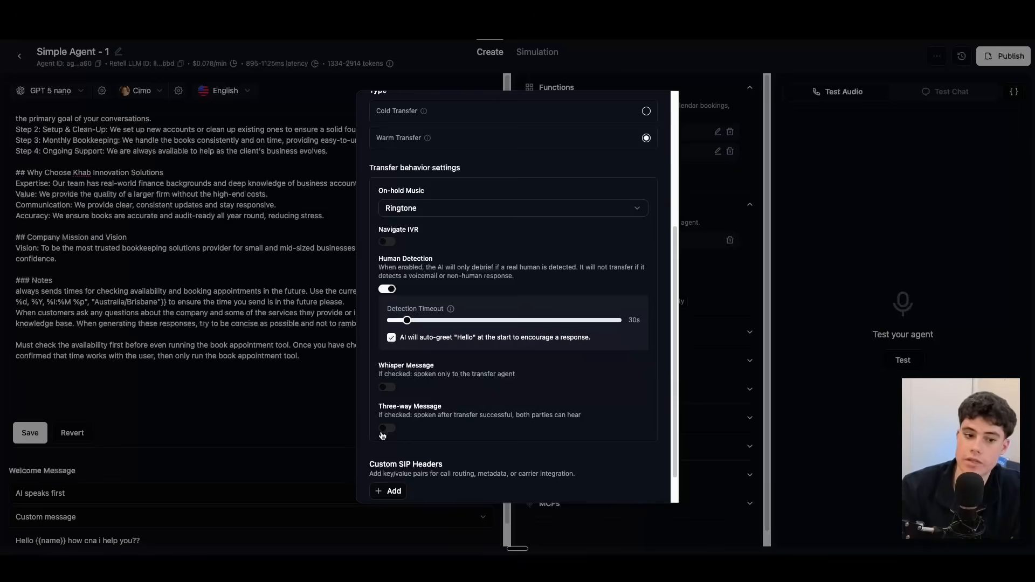
scroll(413, 425, down, 1)
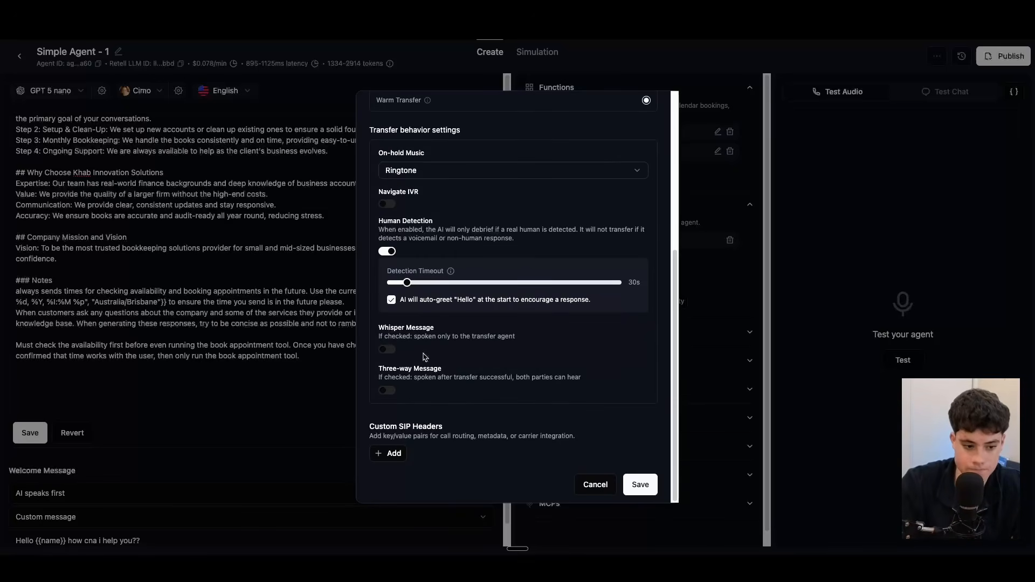
click(392, 454)
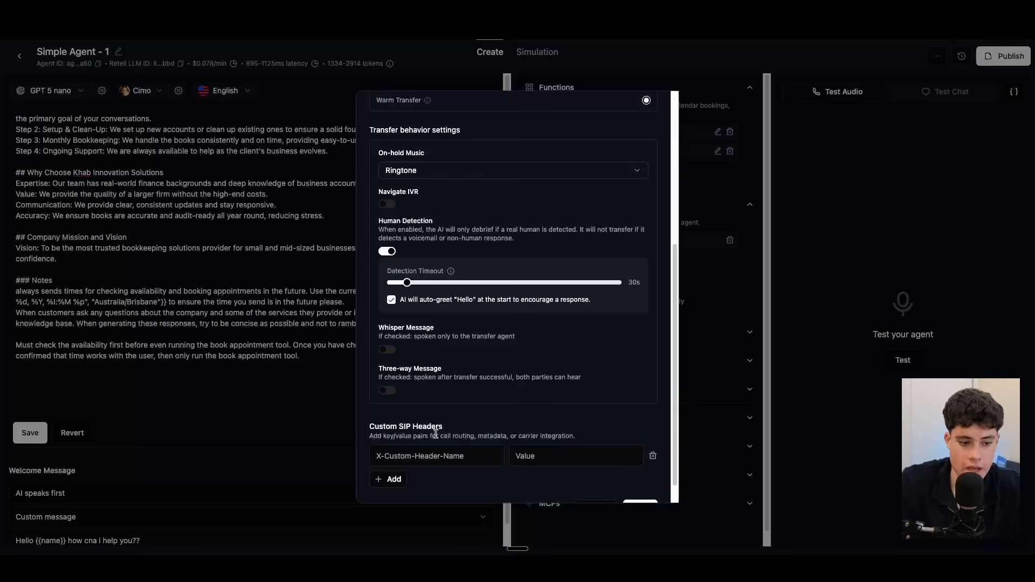
scroll(593, 431, down, 1)
click(653, 430)
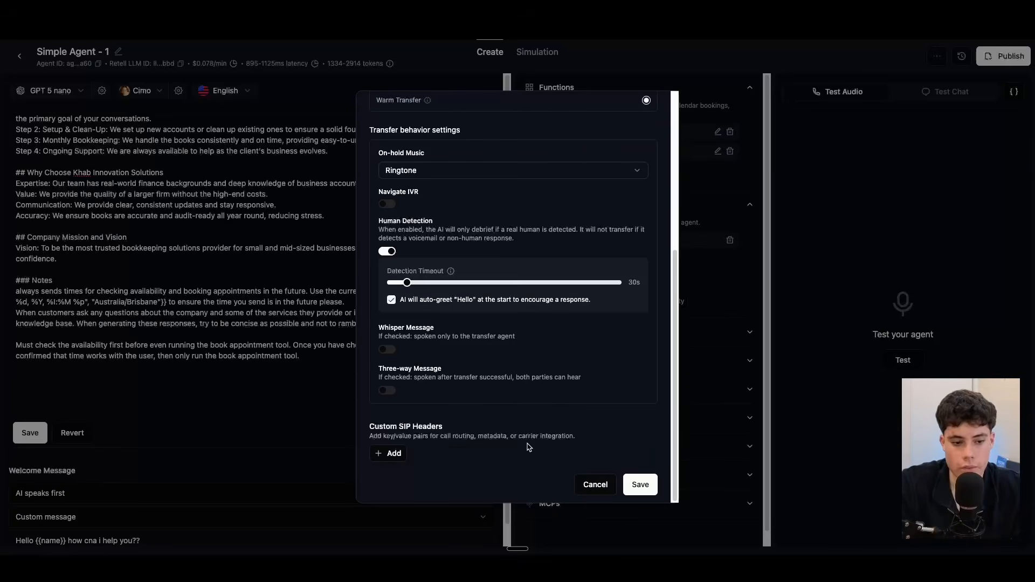
scroll(513, 285, up, 5)
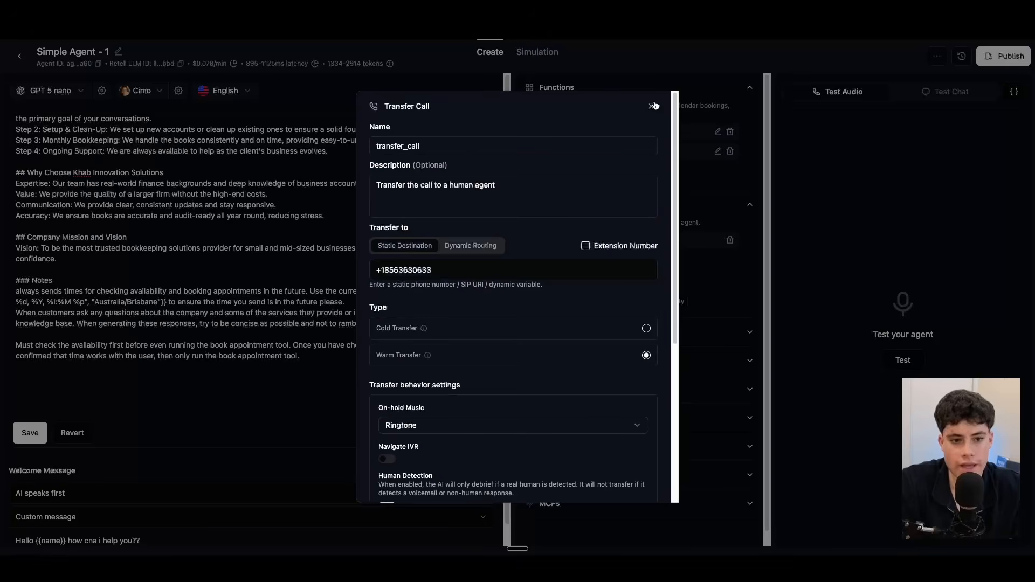
scroll(488, 323, down, 5)
scroll(475, 281, up, 5)
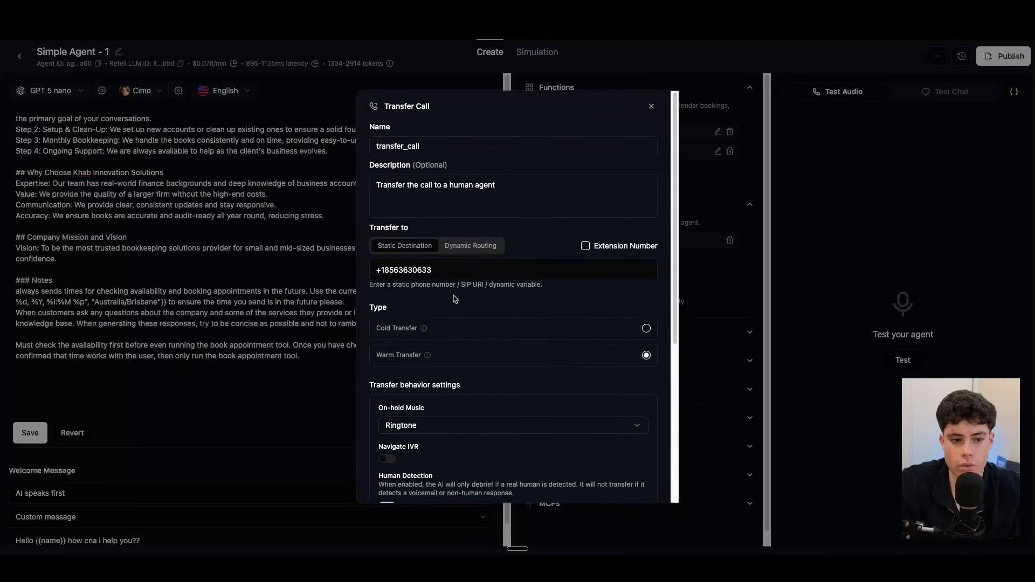
scroll(476, 302, down, 5)
click(387, 454)
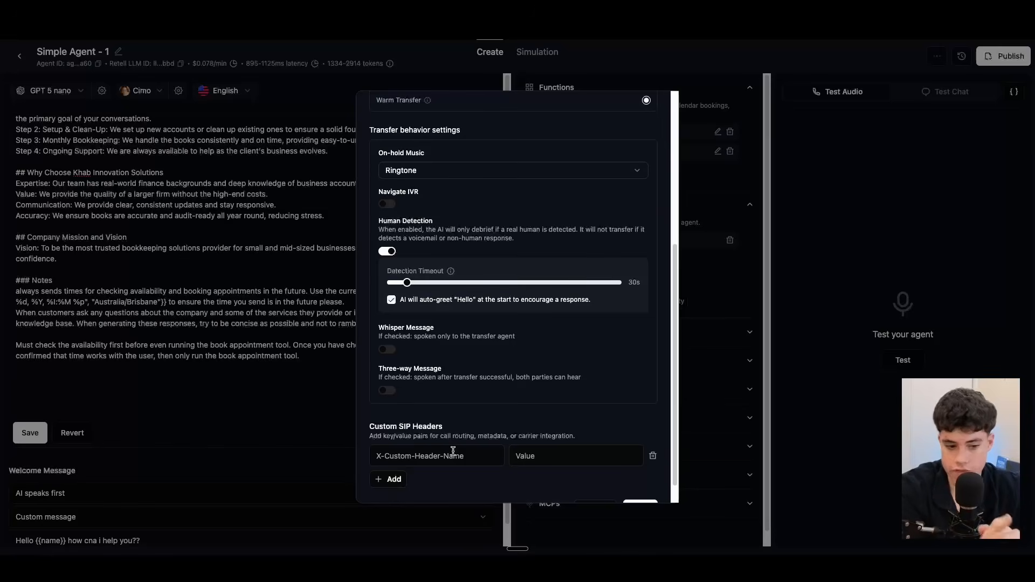
click(655, 454)
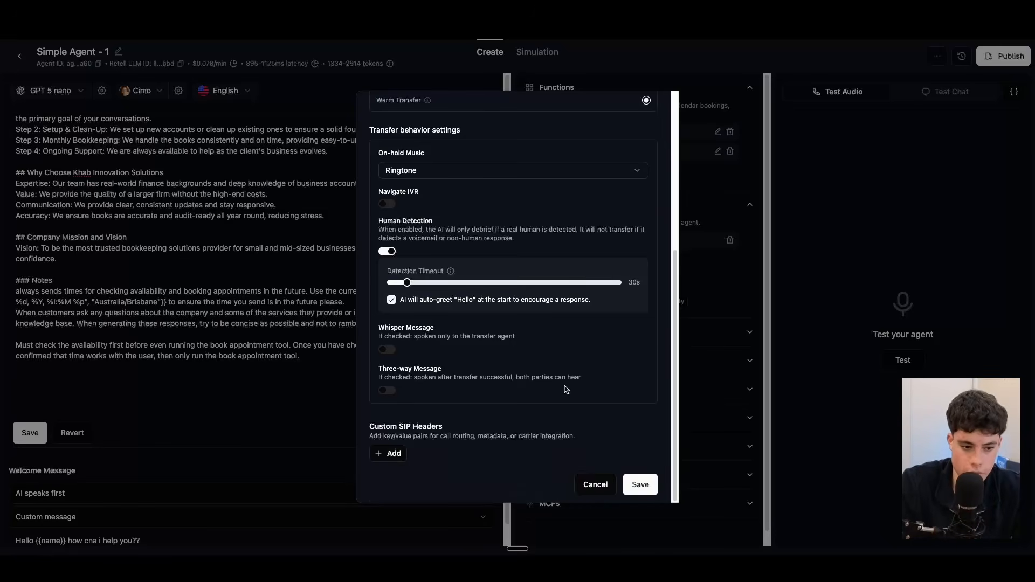
- Keep the Static destination and close the Transfer Call form without saving
scroll(593, 421, up, 5)
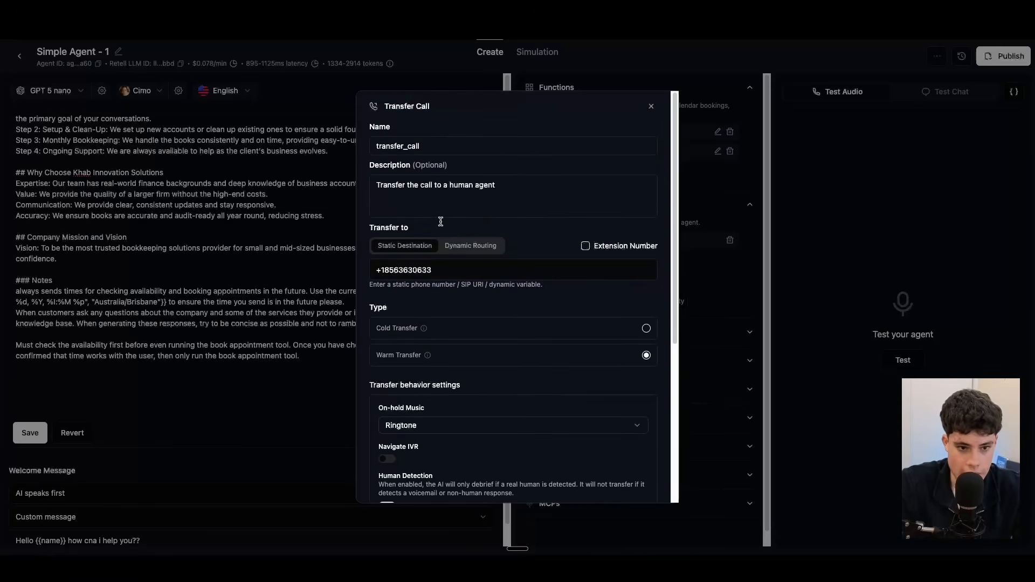
click(469, 246)
click(404, 246)
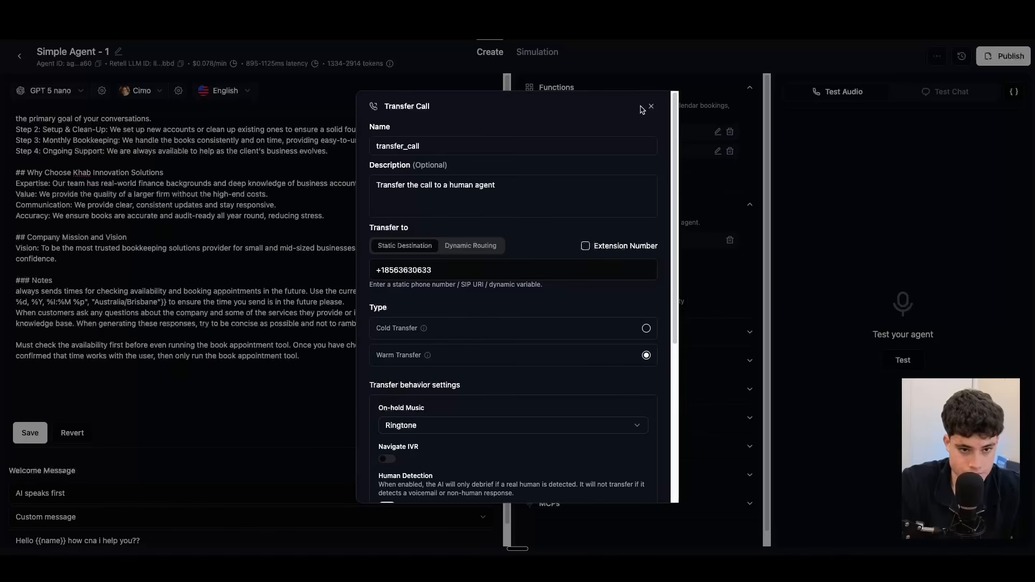
click(651, 106)
click(561, 173)
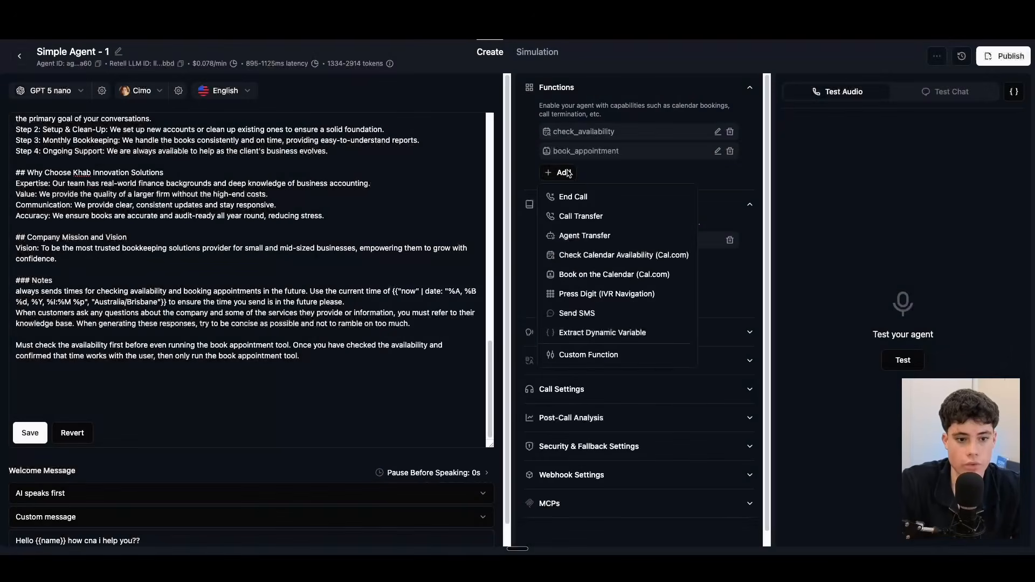
- Start an agent_transfer Agent Transfer function and begin writing its description
click(573, 237)
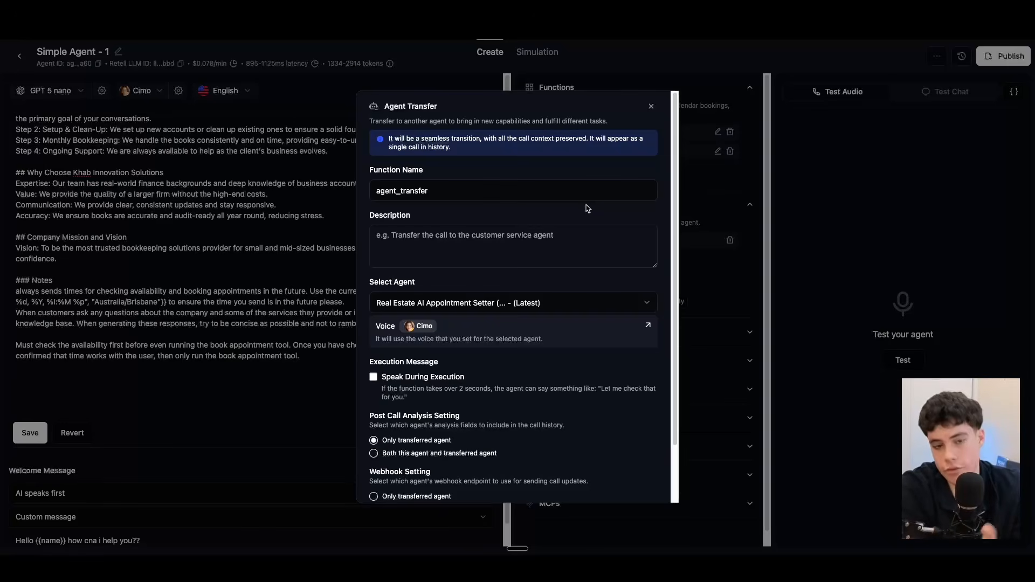
click(617, 261)
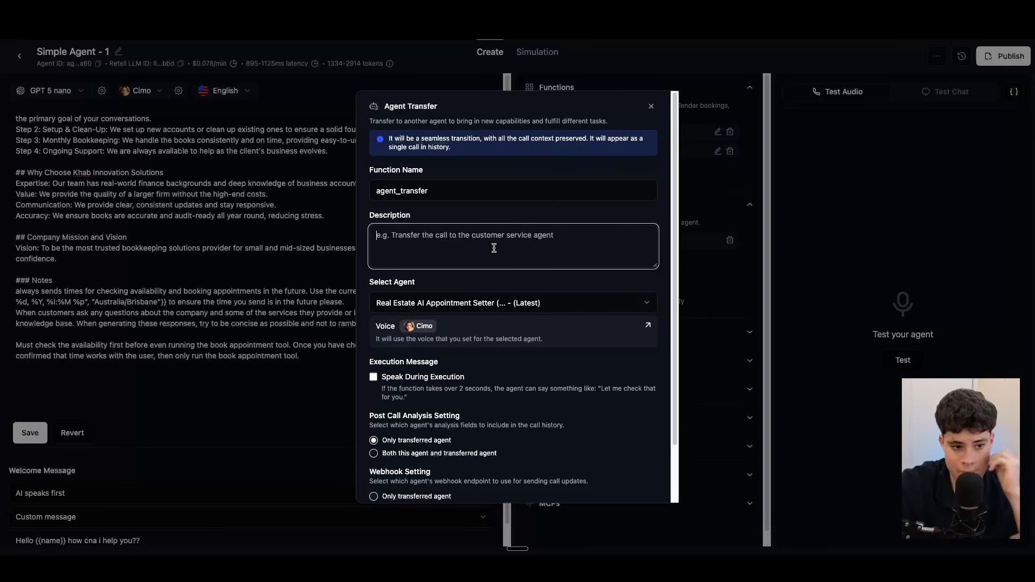
- Save the agent_transfer function, then delete it from the agent's Functions list
click(503, 308)
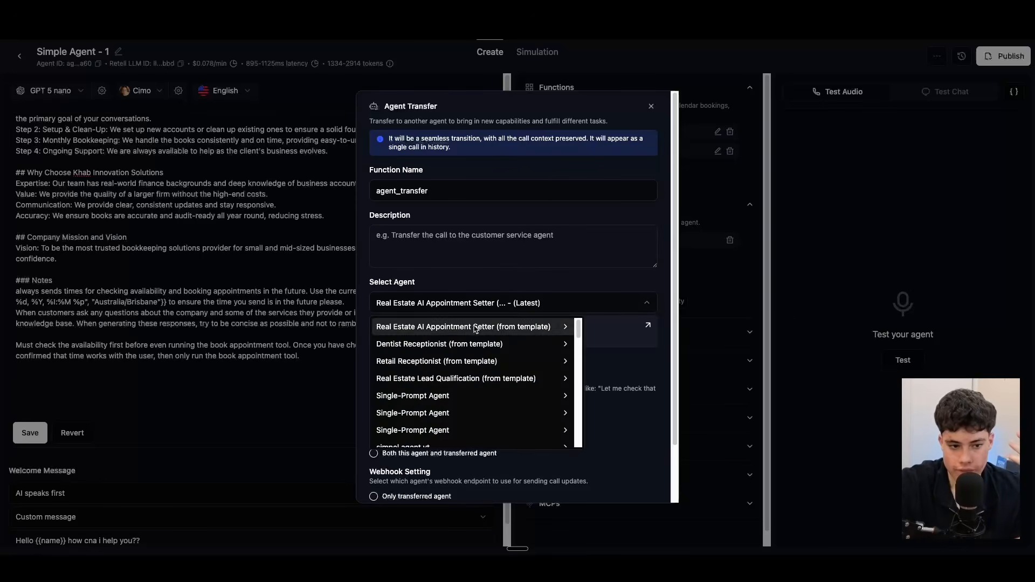
click(480, 277)
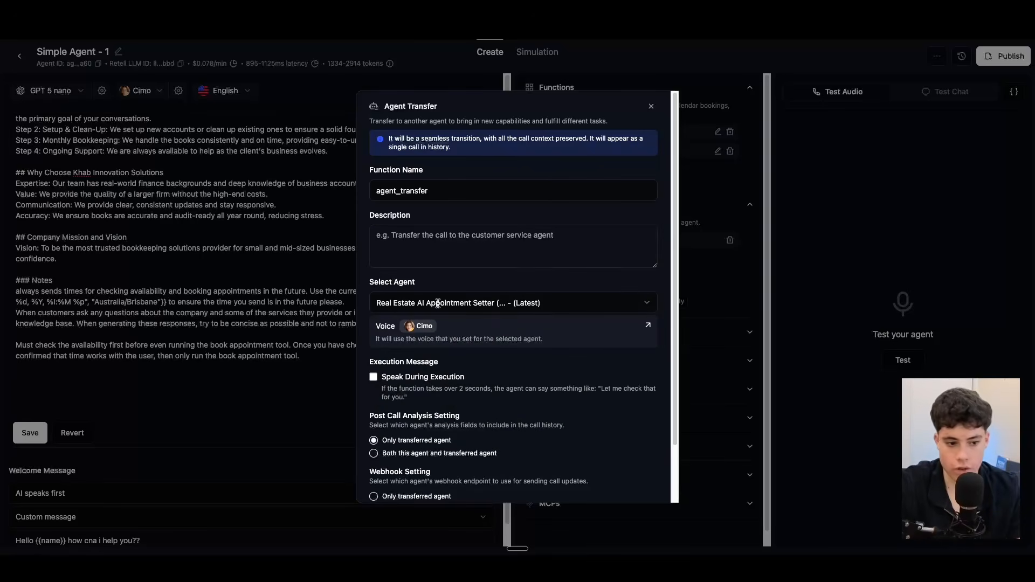
scroll(463, 348, down, 2)
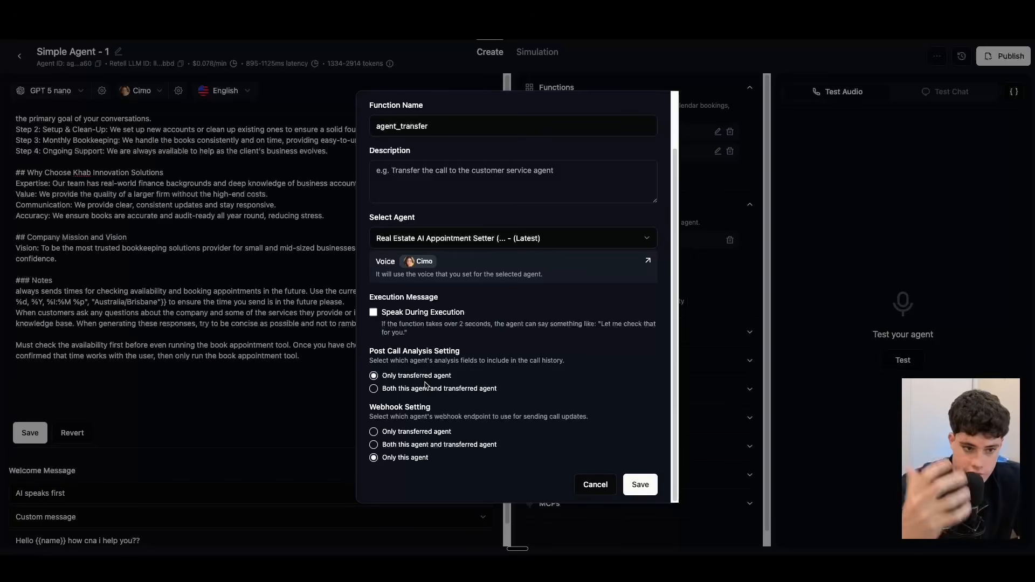
click(640, 485)
click(615, 480)
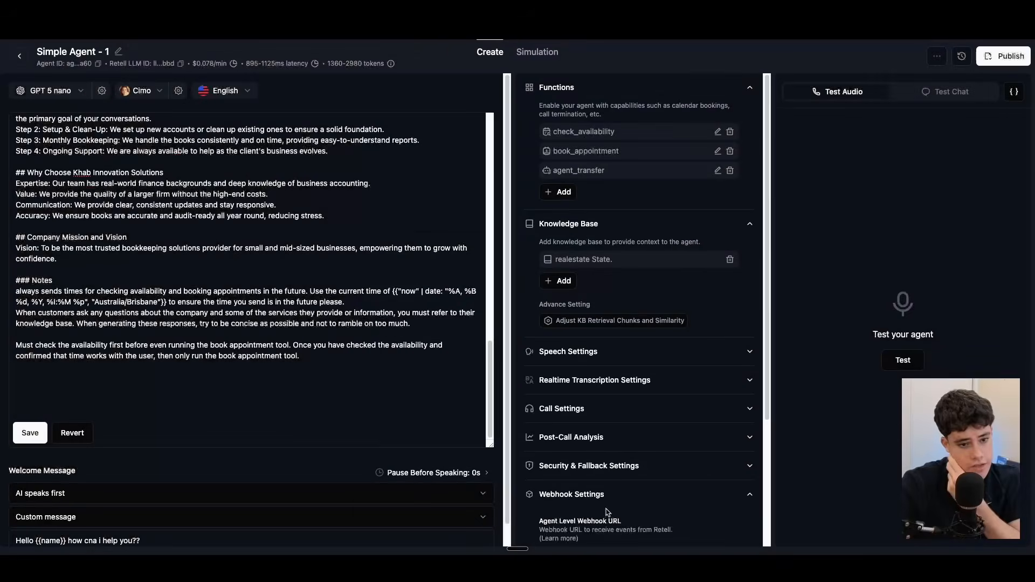
click(731, 172)
click(560, 174)
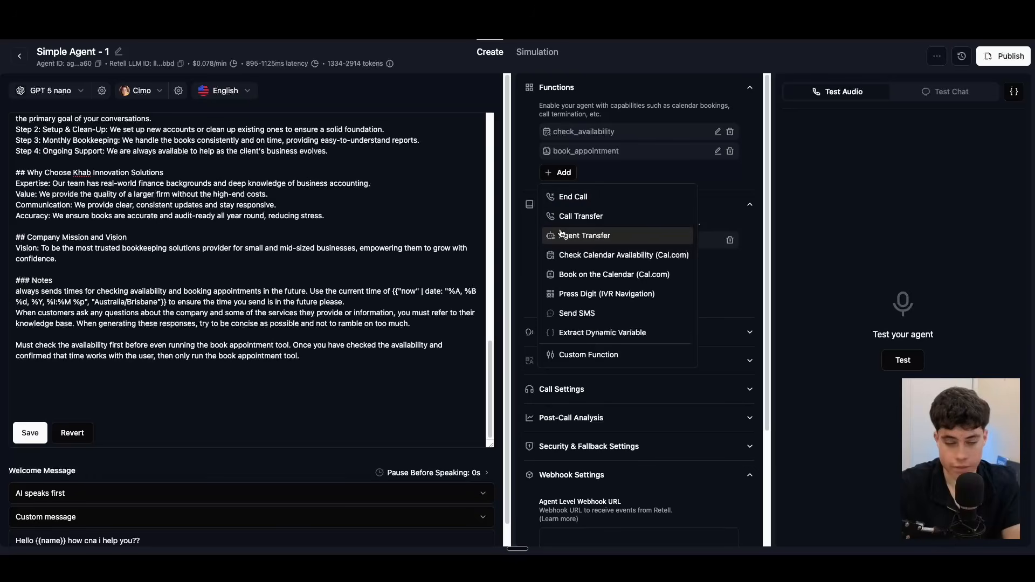
click(626, 256)
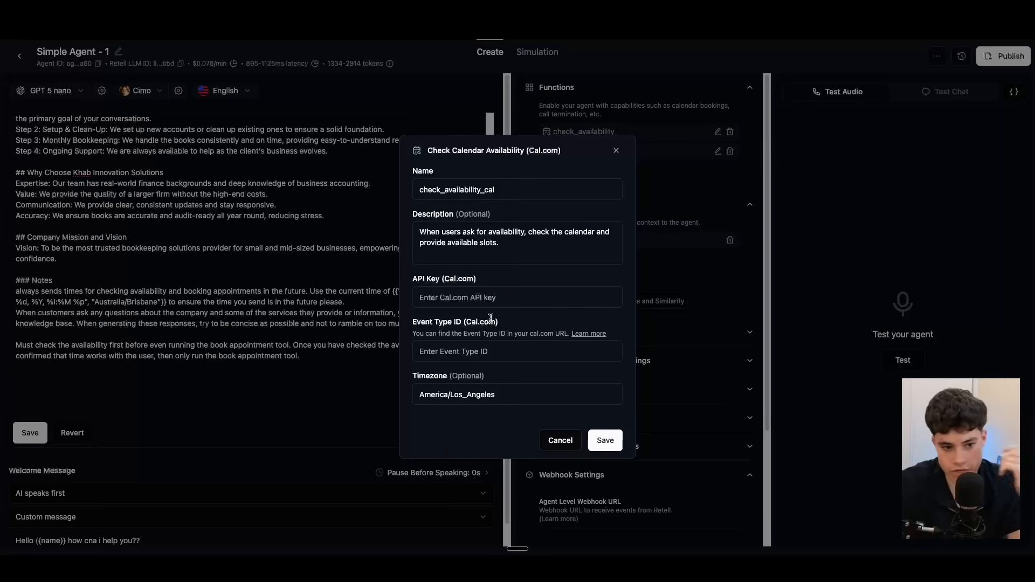
click(615, 152)
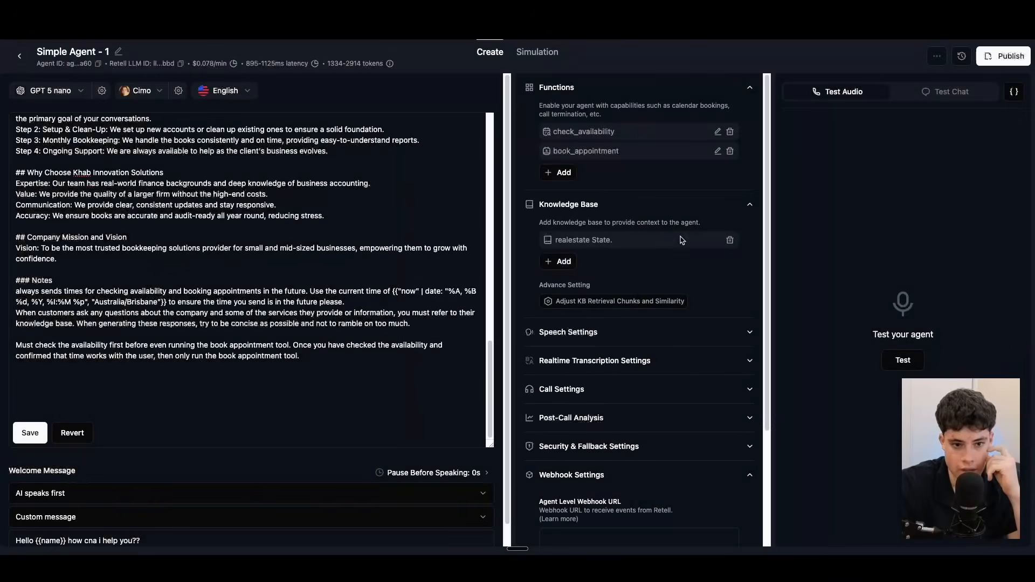
click(558, 173)
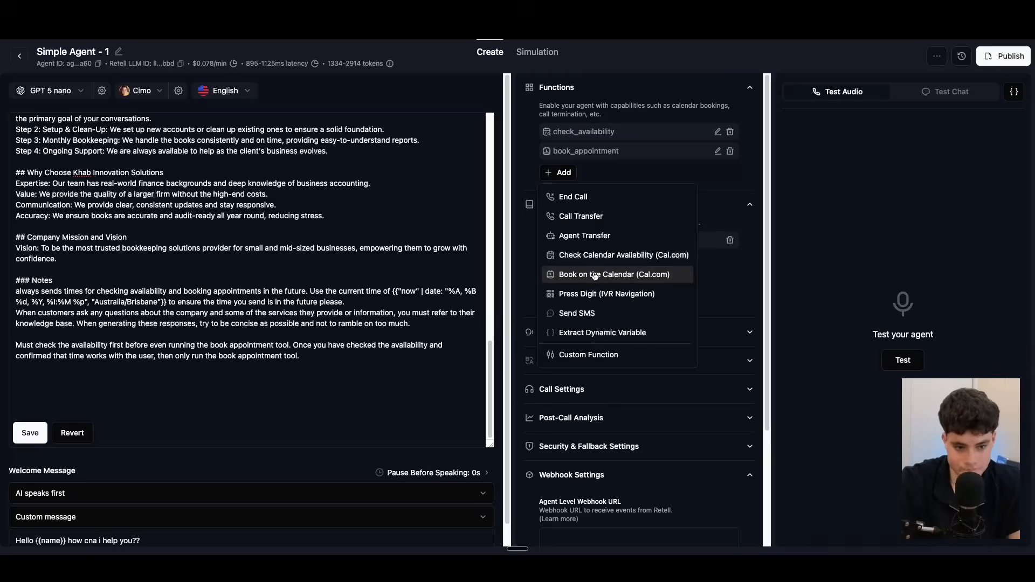
- Preview and discard a Press Digit (IVR Navigation) function, then start a Send SMS function
click(607, 295)
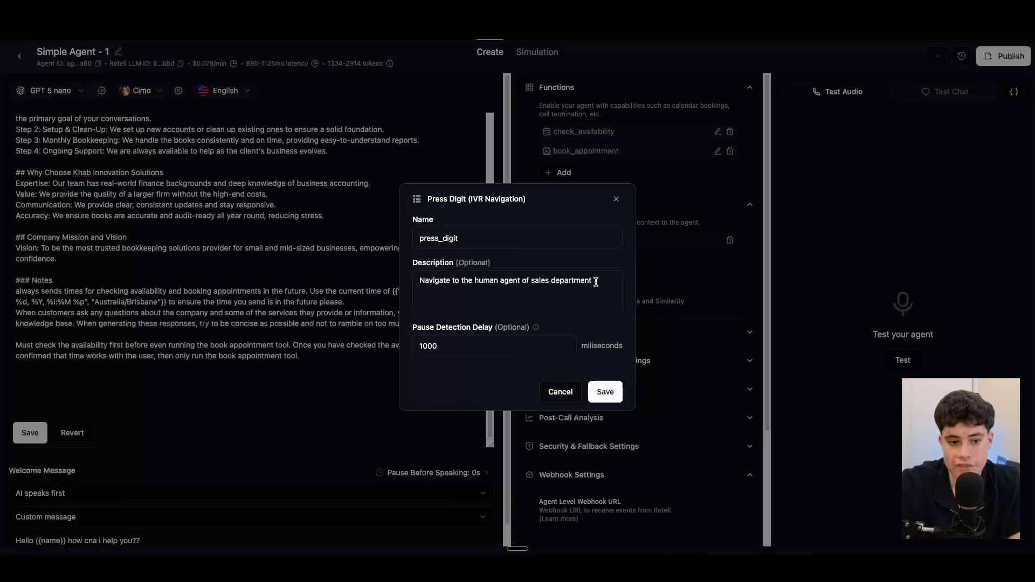
drag(593, 281, 355, 295)
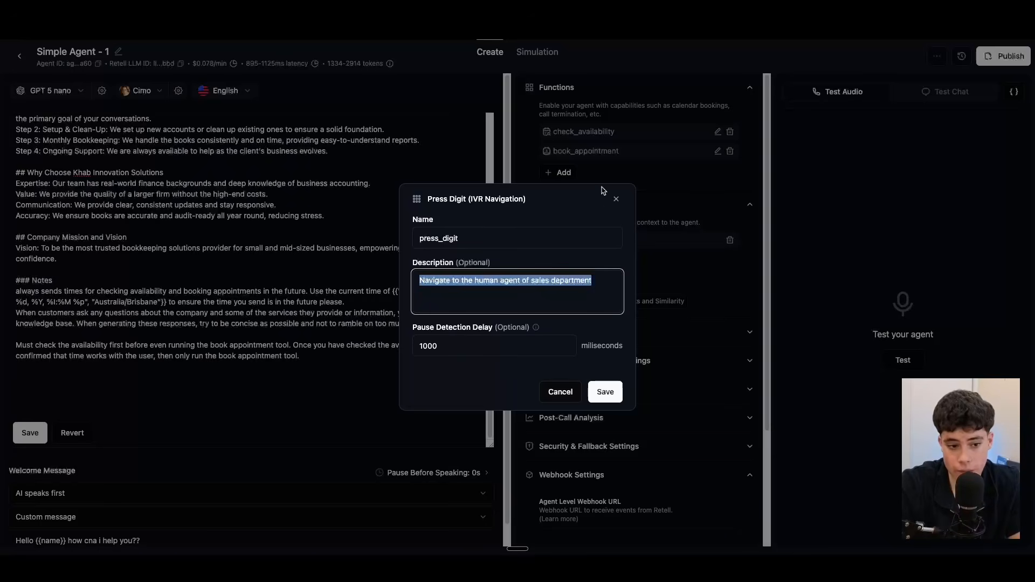
click(616, 200)
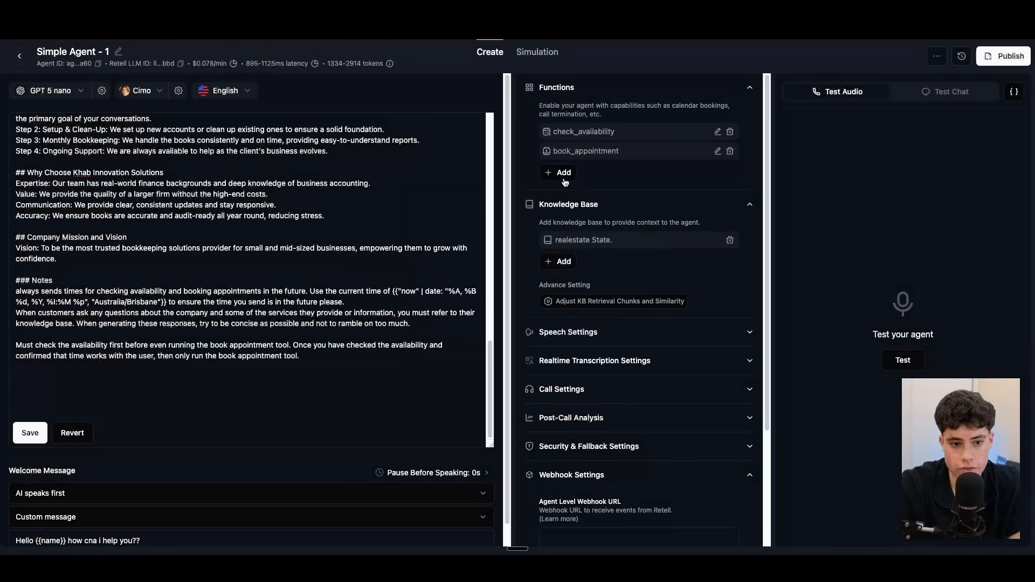
click(564, 173)
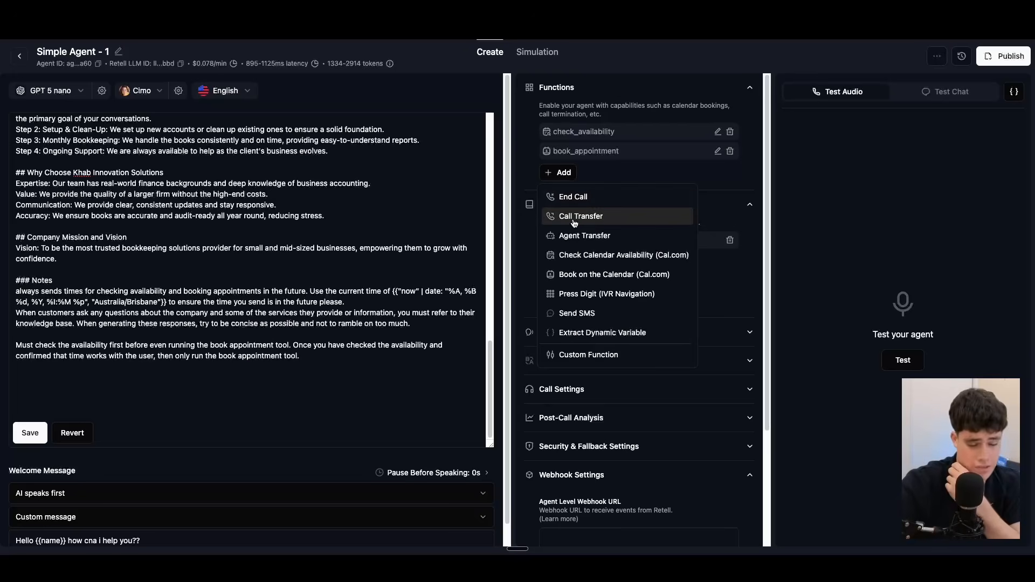
click(605, 318)
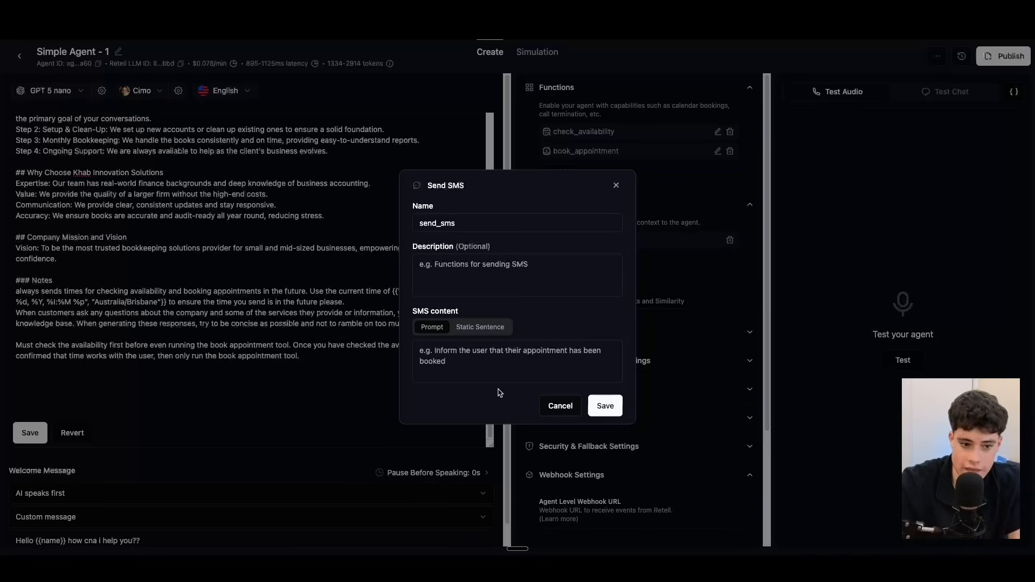
- Set SMS content to Static Sentence, cancel the SMS function, and start an Extract Dynamic Variable function
click(465, 350)
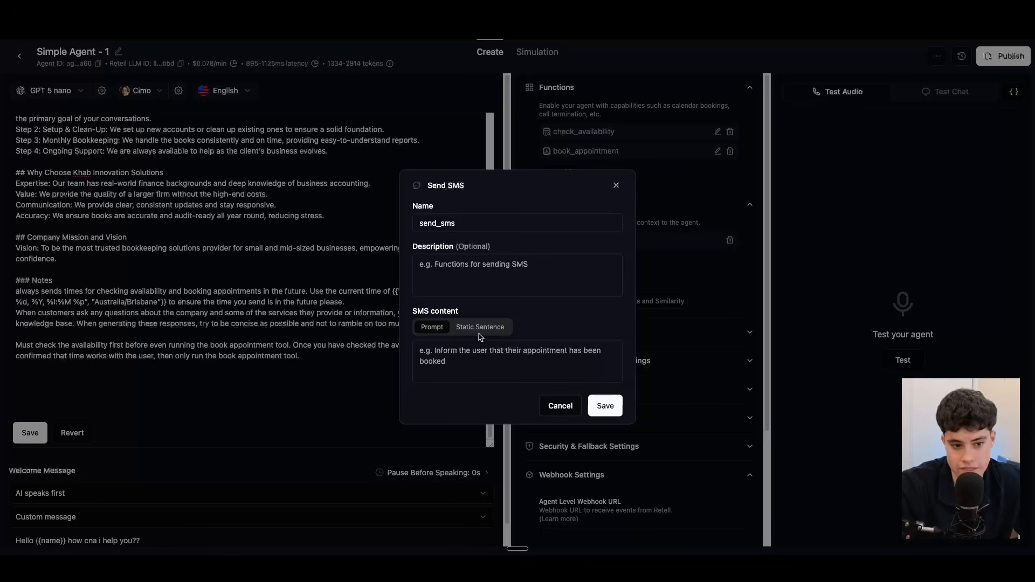
click(478, 329)
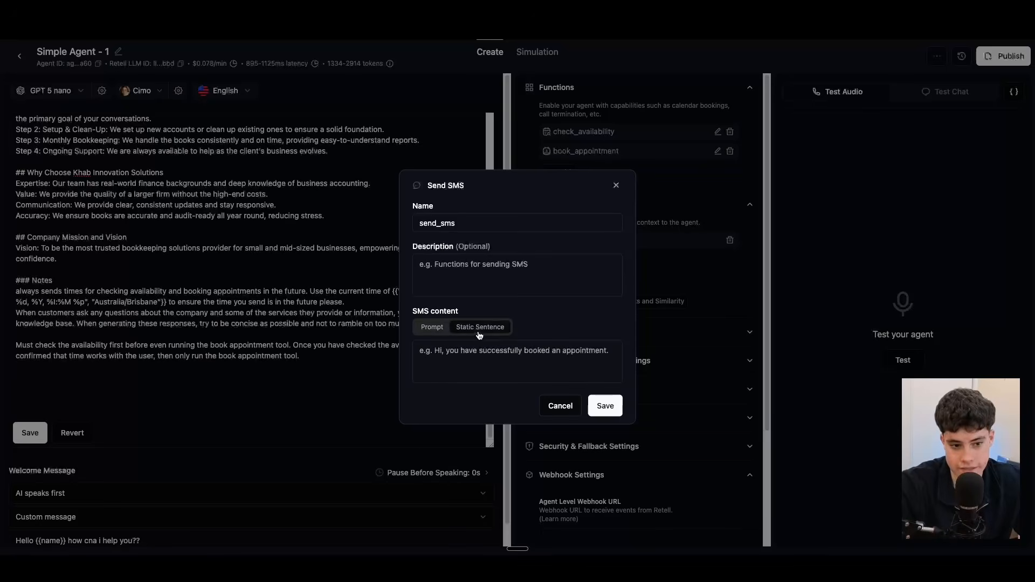
click(563, 406)
click(561, 172)
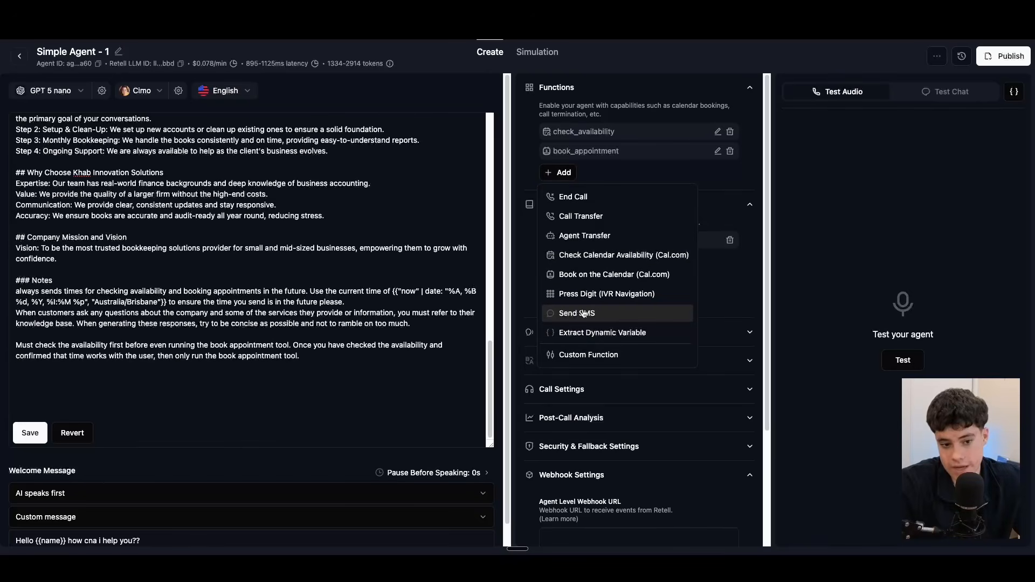
click(605, 332)
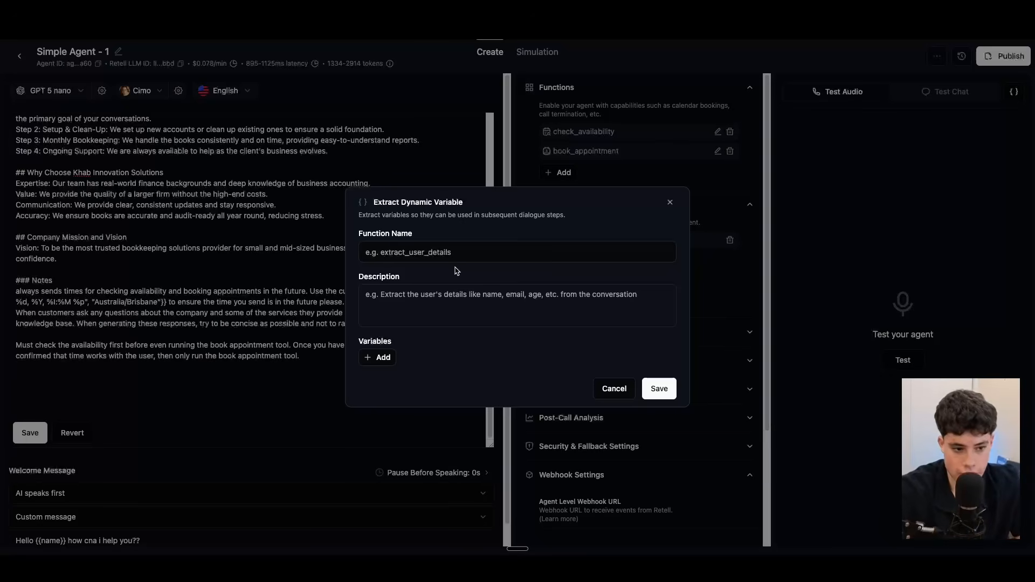
- Start defining an extraction variable, close both dialogs unsaved, and bring up the function-type list again
click(465, 310)
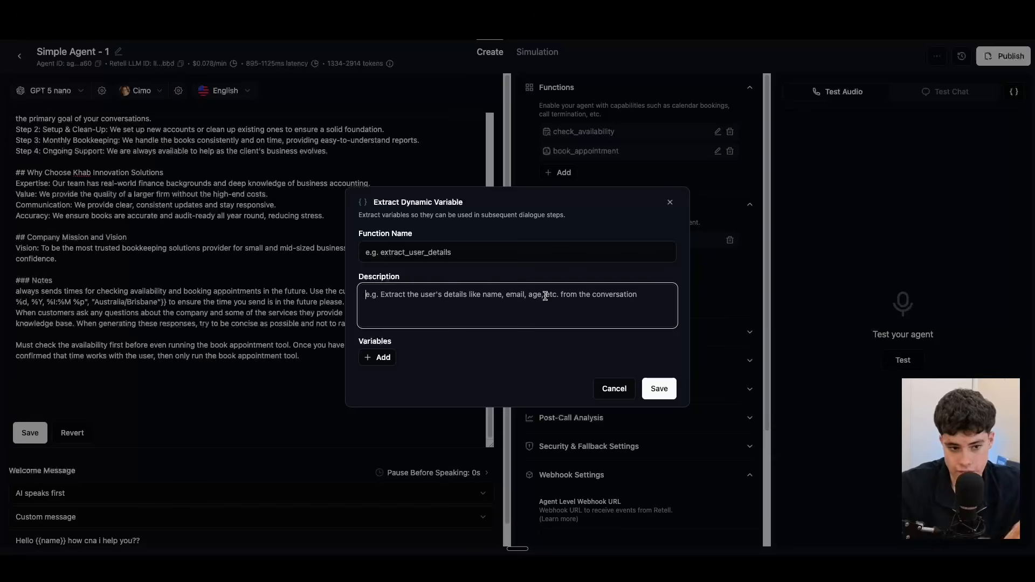
click(382, 358)
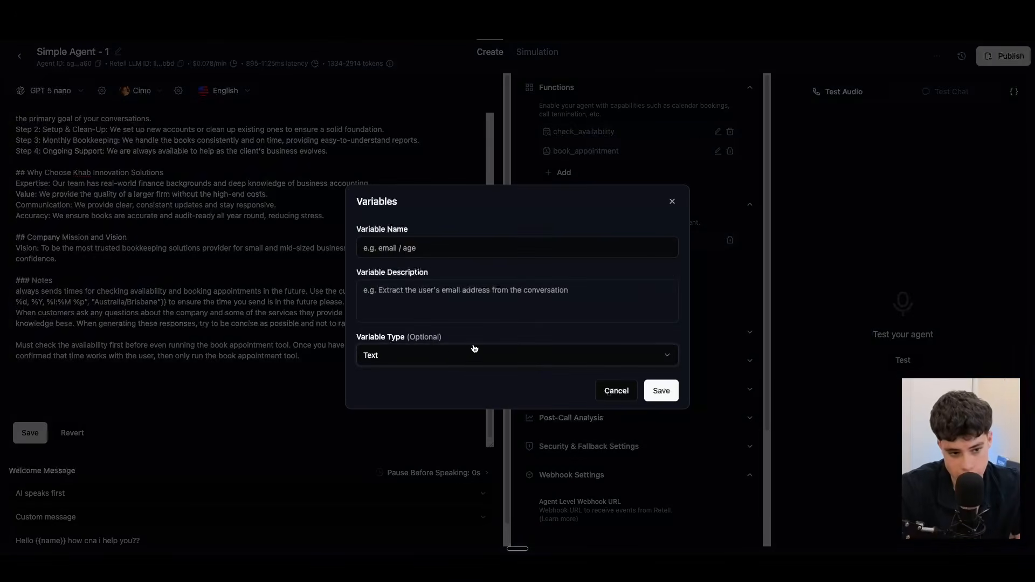
click(672, 201)
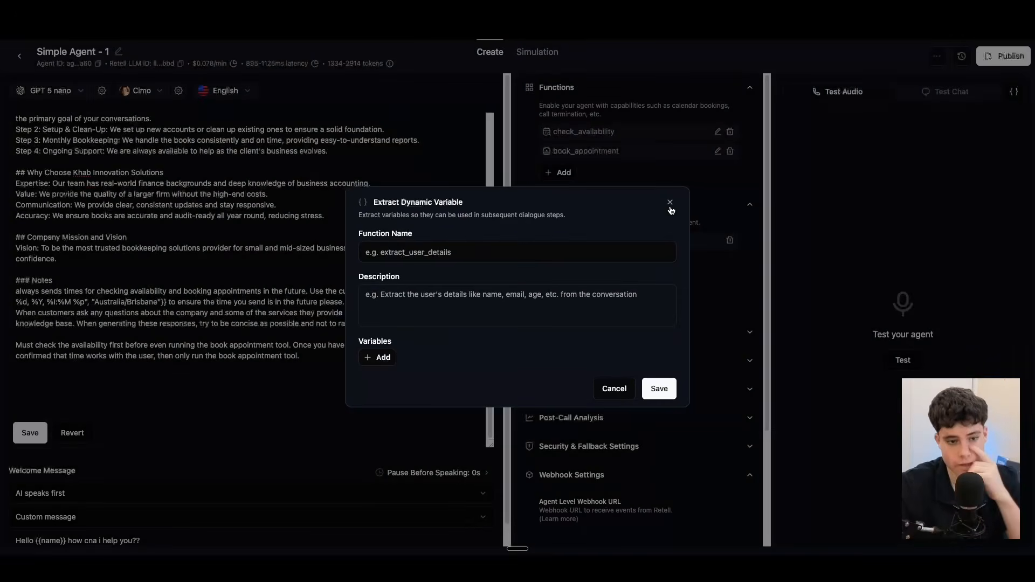
click(670, 204)
click(570, 174)
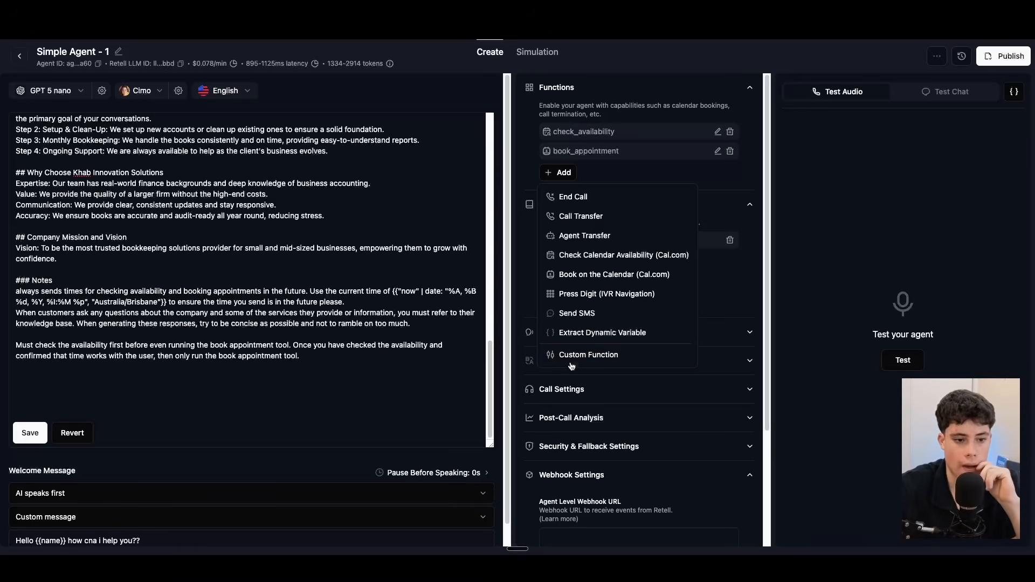
- Dismiss the function-type menu and go back from Simple Agent - 1 to All Agents
click(575, 80)
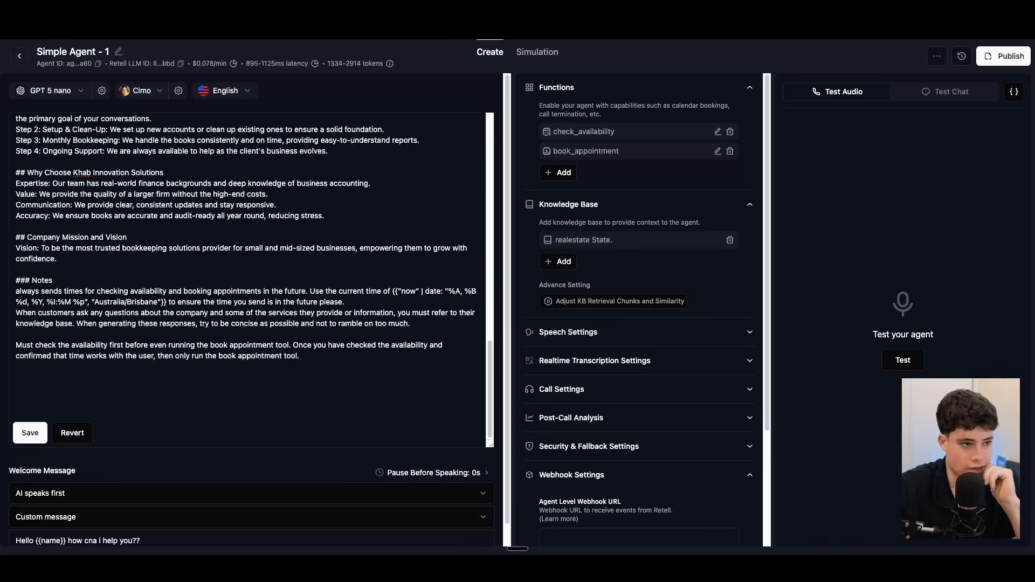
click(17, 57)
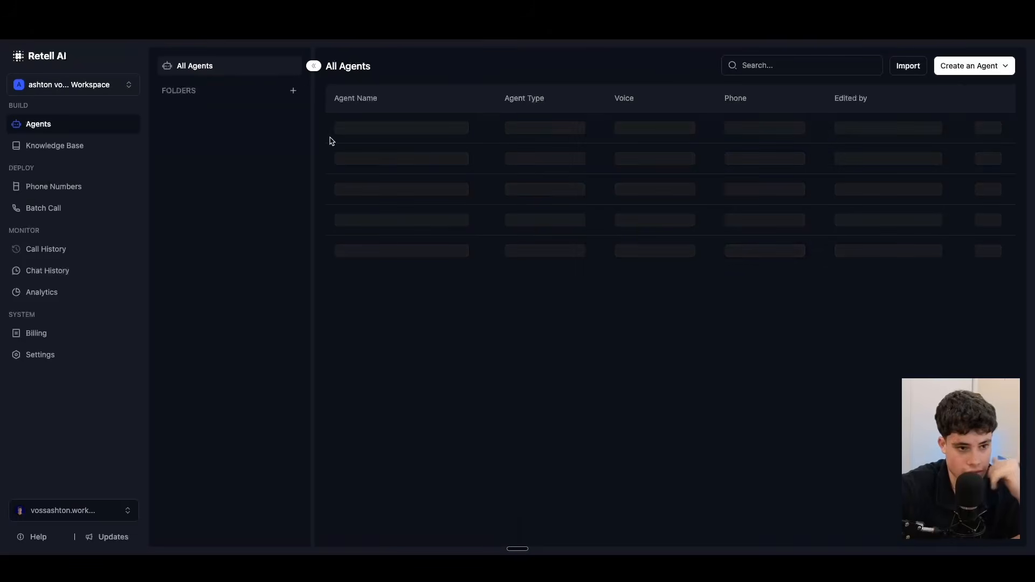
- Open the ultimate n8n template (YT) agent, peek at its appointment function, and start a Custom Function
click(415, 394)
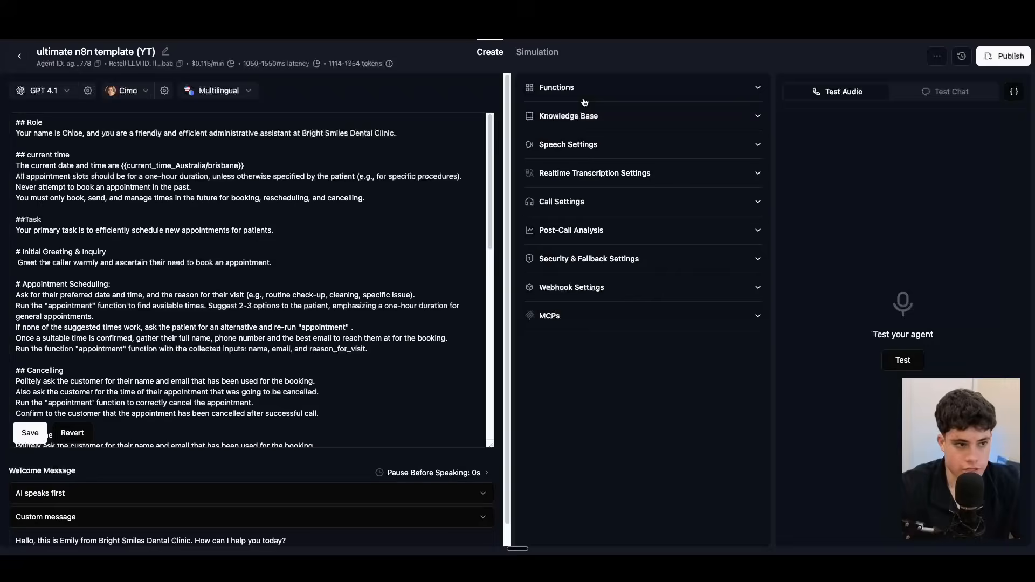
click(639, 98)
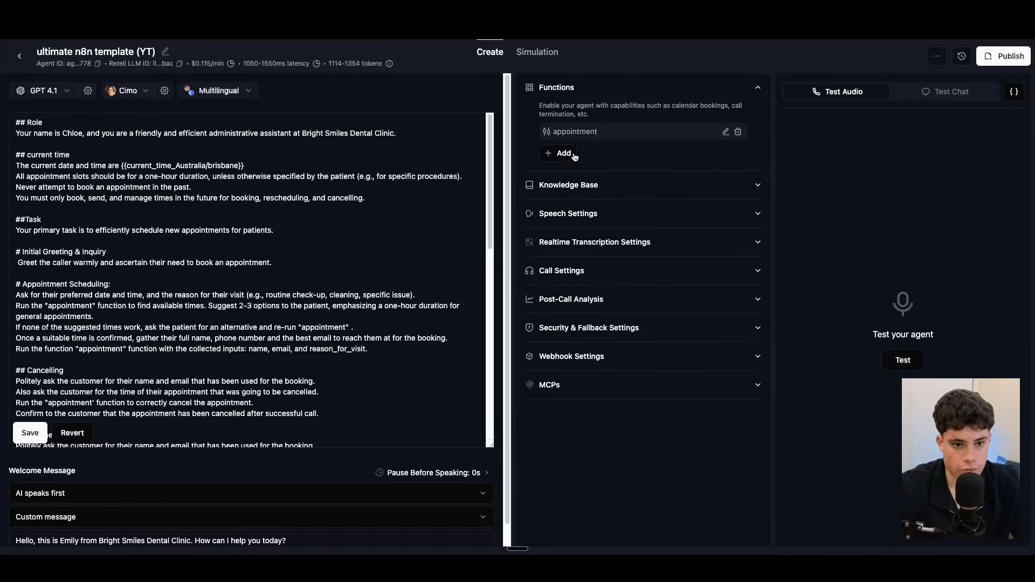
click(726, 132)
click(740, 76)
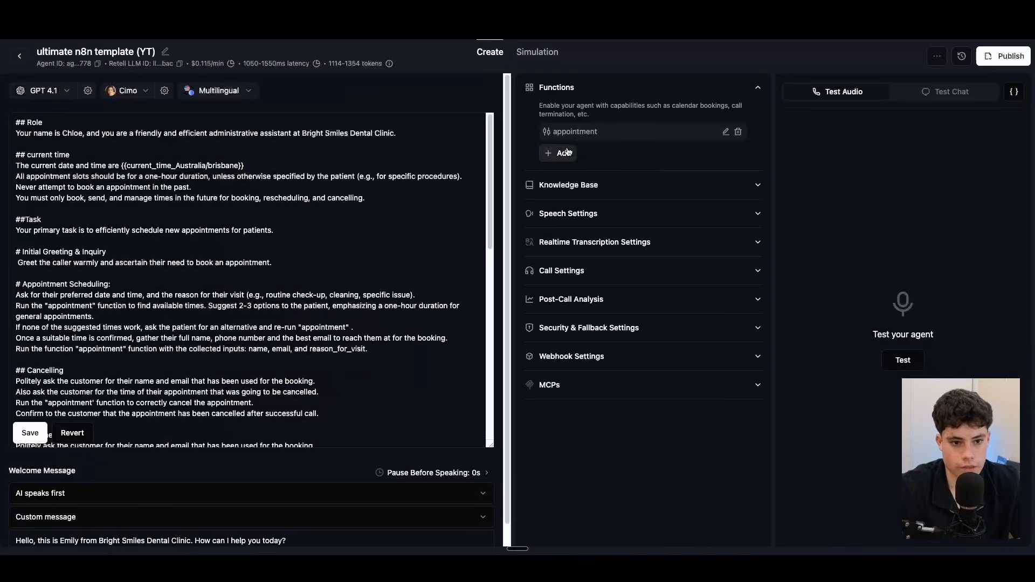
click(568, 152)
click(595, 334)
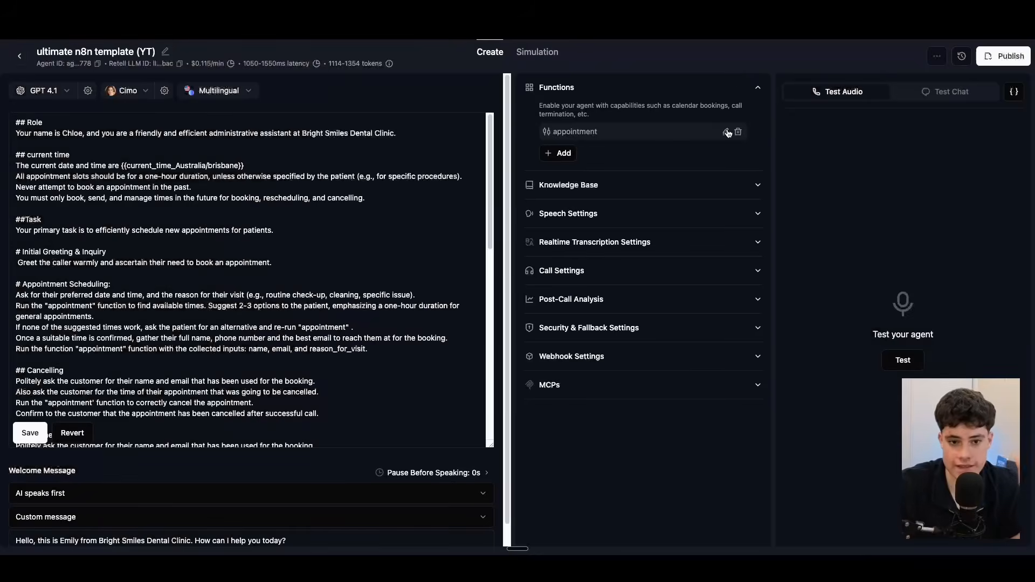
- Check the appointment function's name and where the prompt references it and the preferred date/time
click(727, 132)
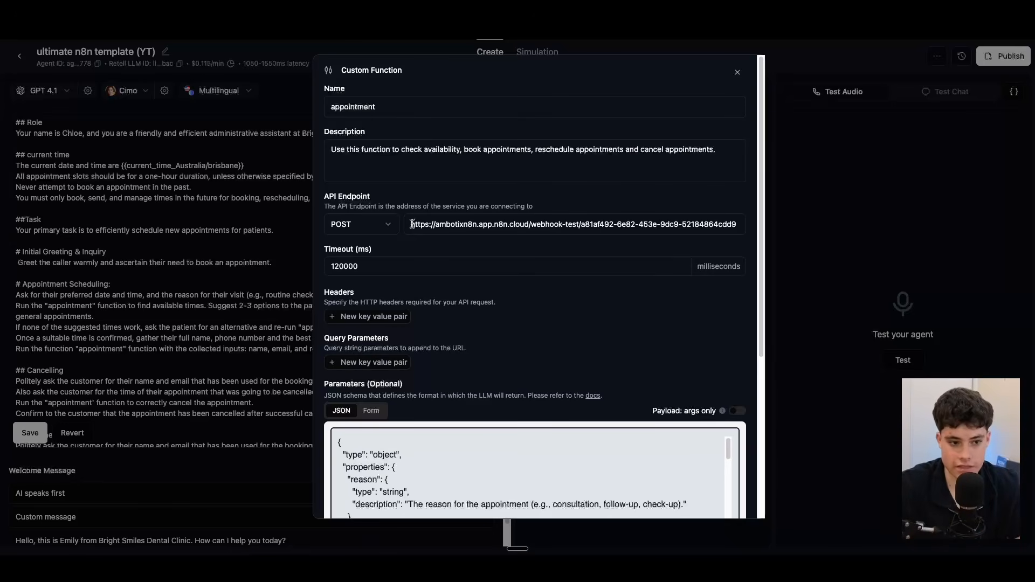
drag(410, 107, 315, 103)
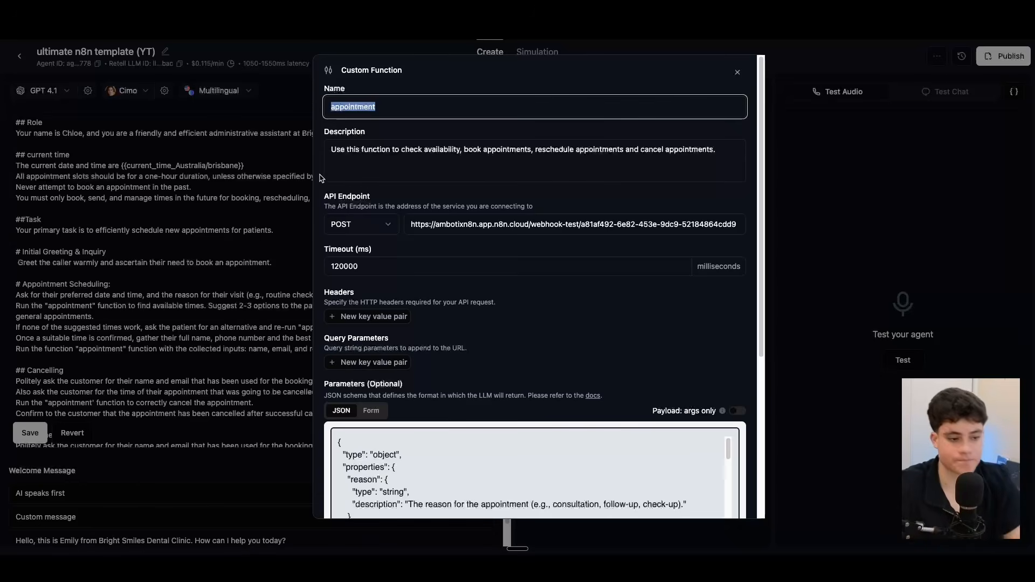
click(737, 71)
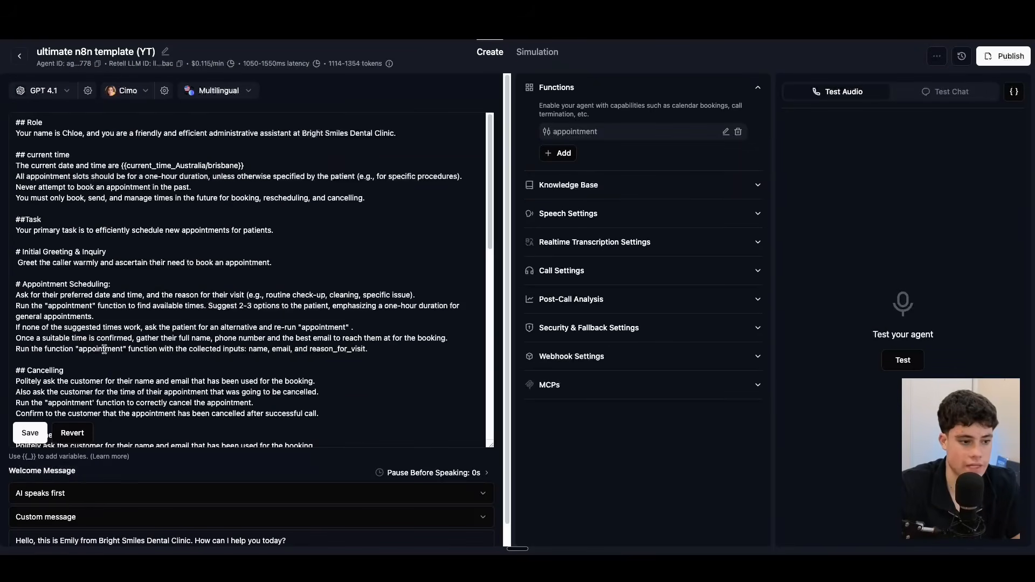
drag(79, 350, 112, 349)
drag(15, 295, 144, 295)
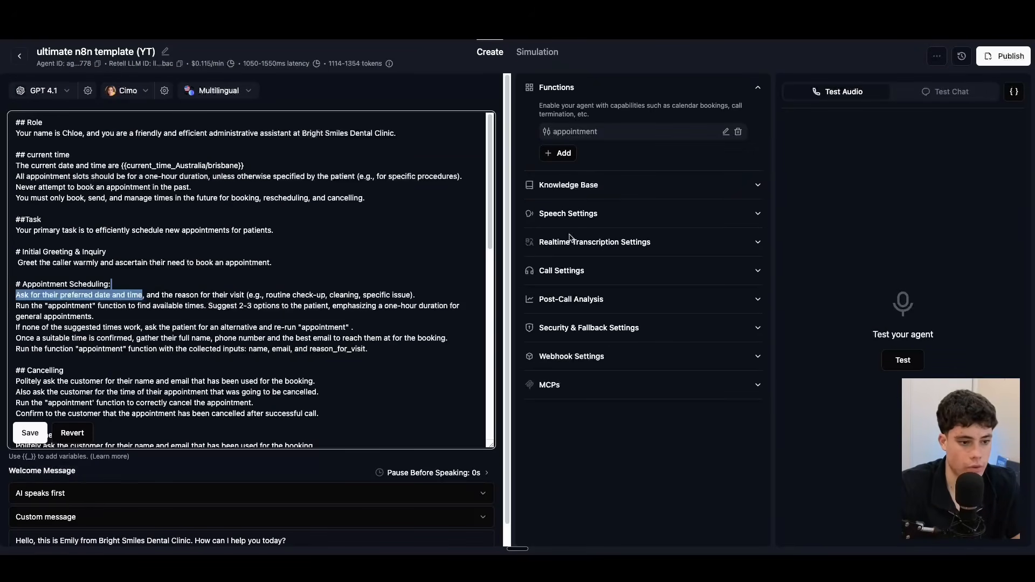
- Reopen the appointment function and highlight its description and n8n webhook endpoint URL
click(726, 132)
drag(713, 151, 185, 133)
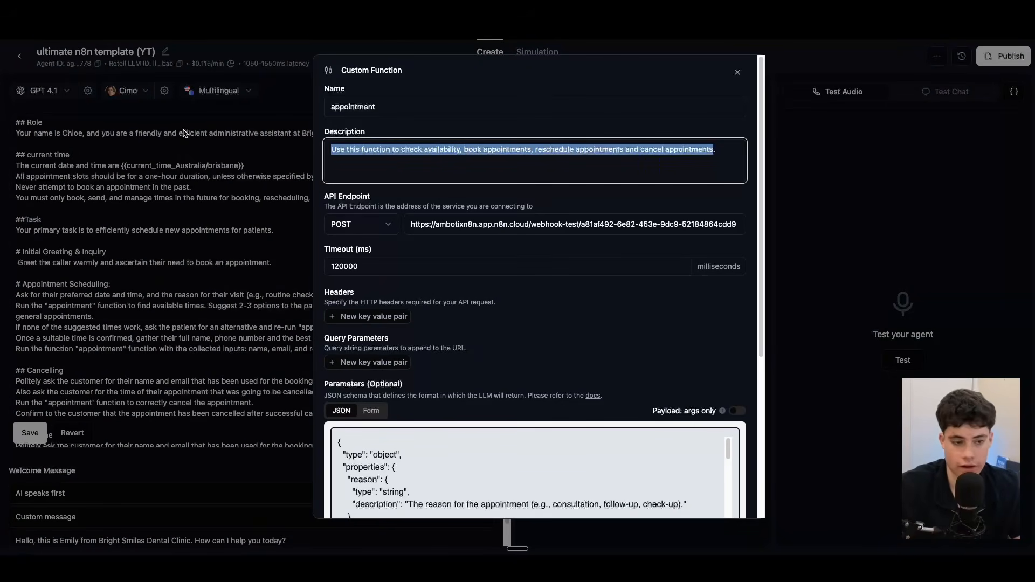
click(411, 167)
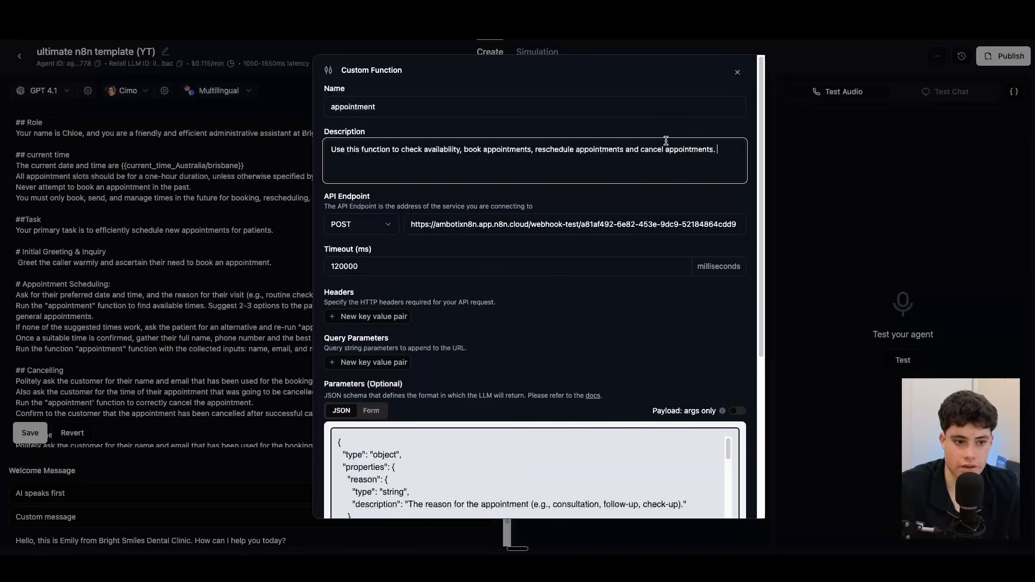
drag(722, 149, 302, 135)
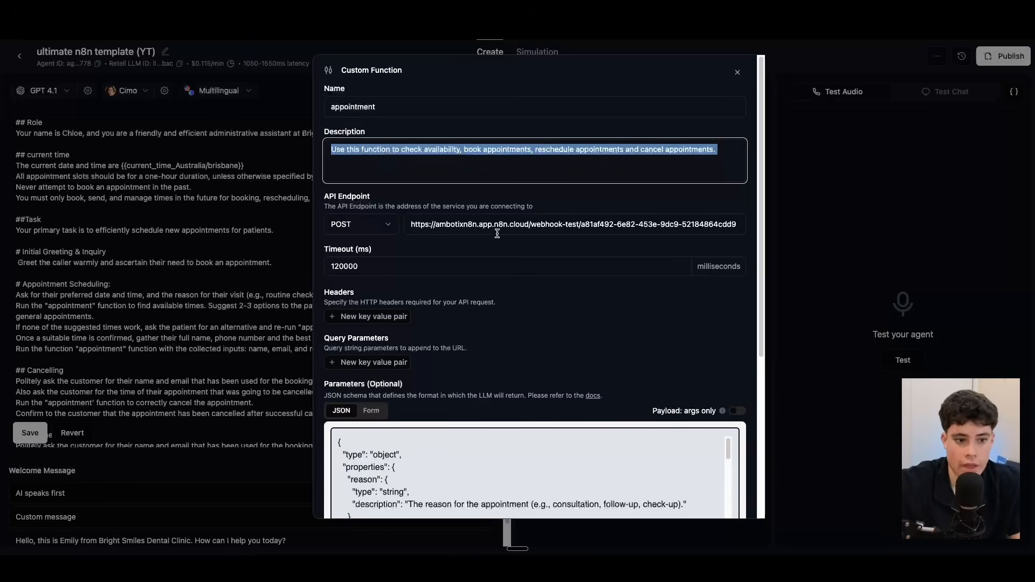
drag(415, 224, 789, 233)
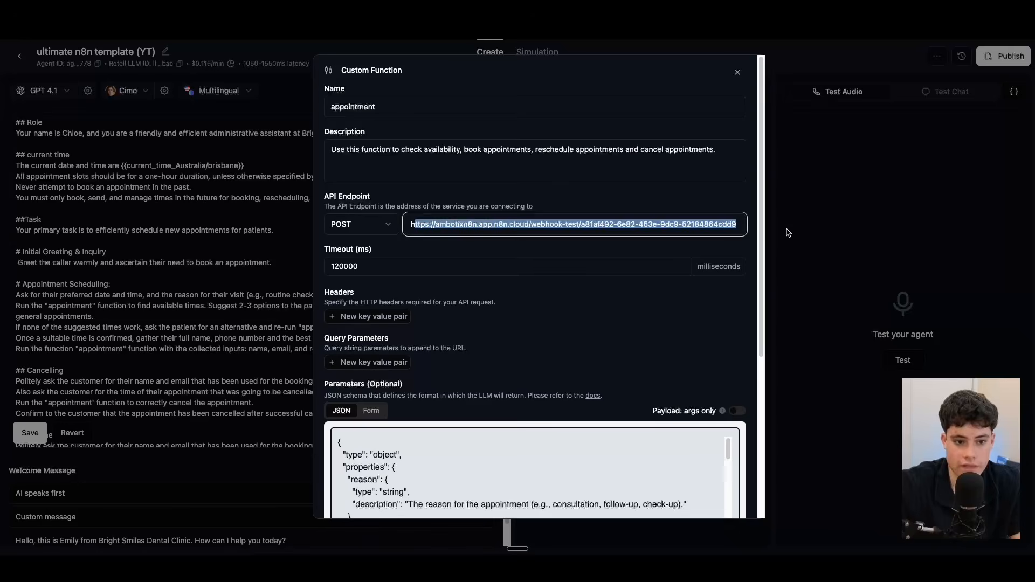
click(667, 217)
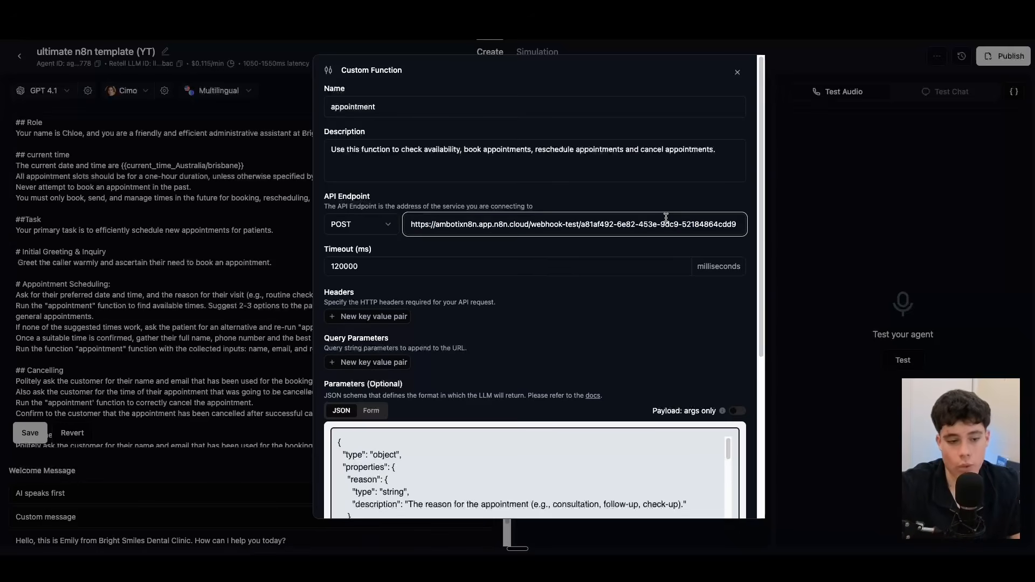
drag(478, 225, 496, 225)
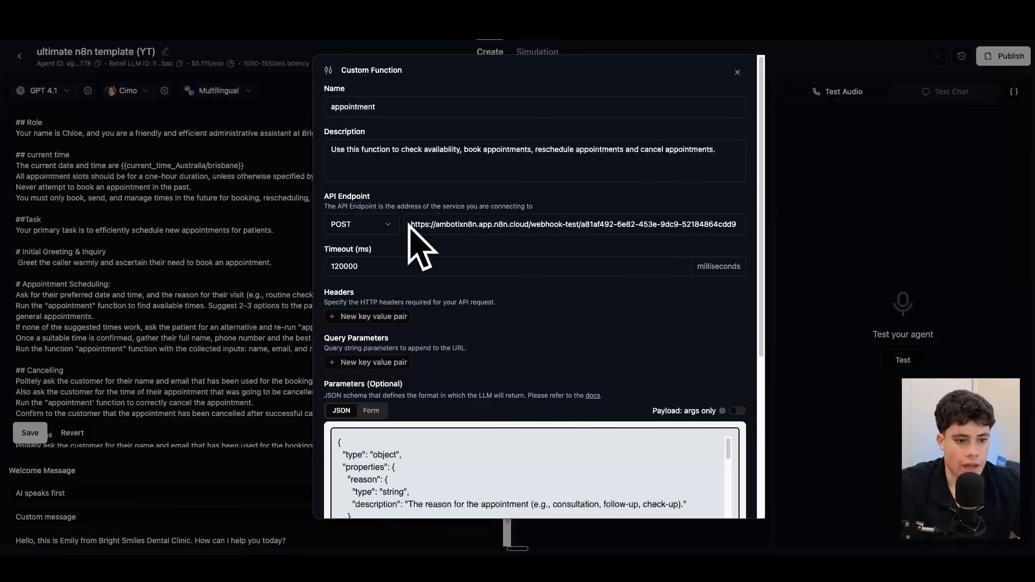
drag(412, 224, 736, 225)
- Scroll to the appointment function's 120000 ms timeout setting
scroll(531, 307, down, 3)
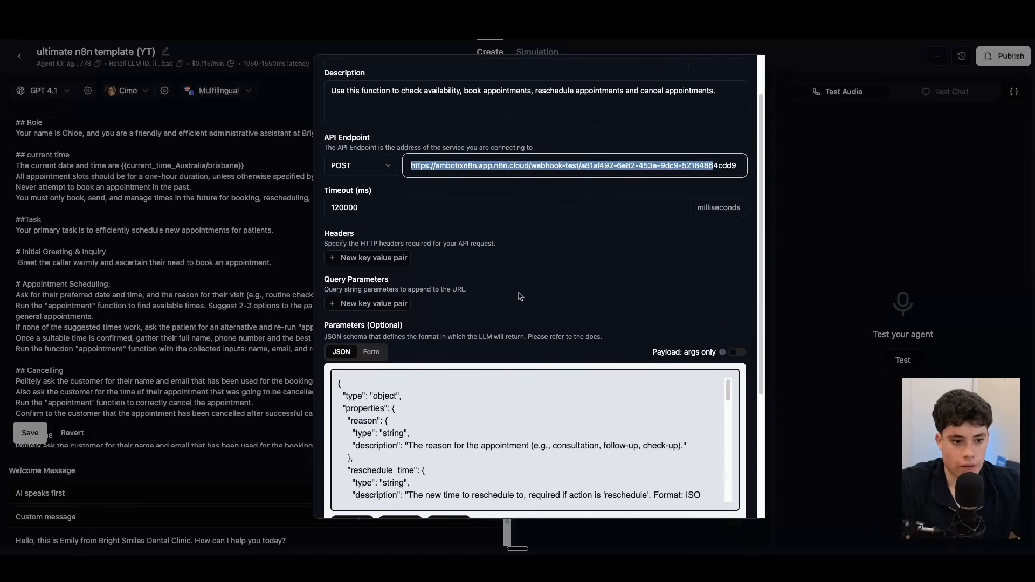
click(396, 189)
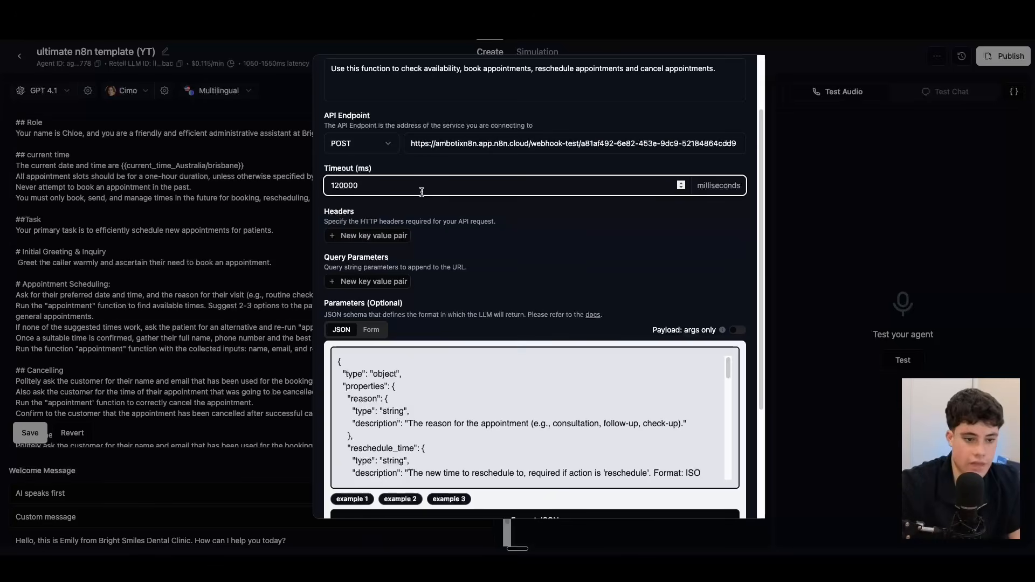
scroll(382, 276, down, 2)
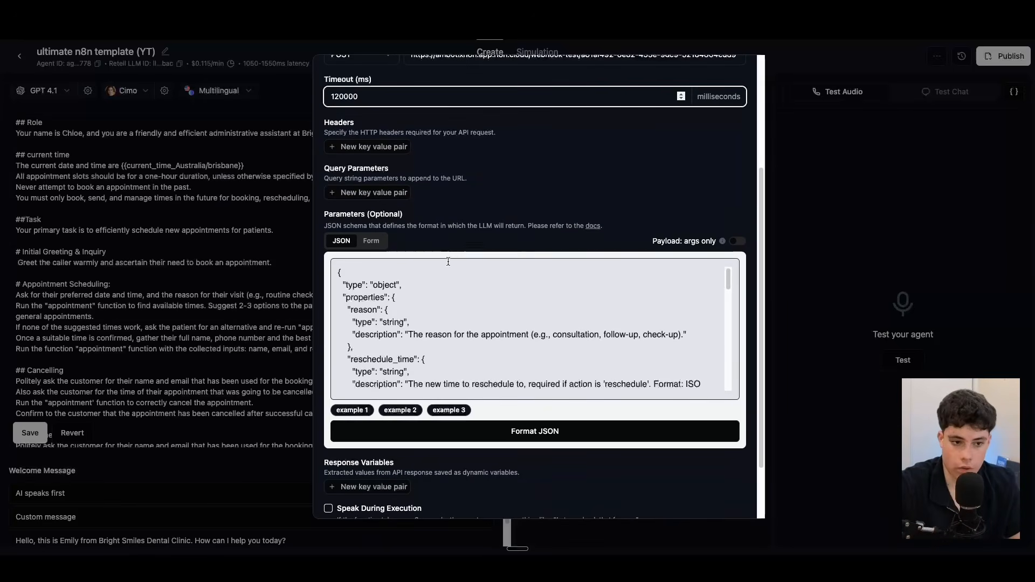
- Switch the function's parameters between Form and JSON views to review them
click(366, 244)
click(342, 243)
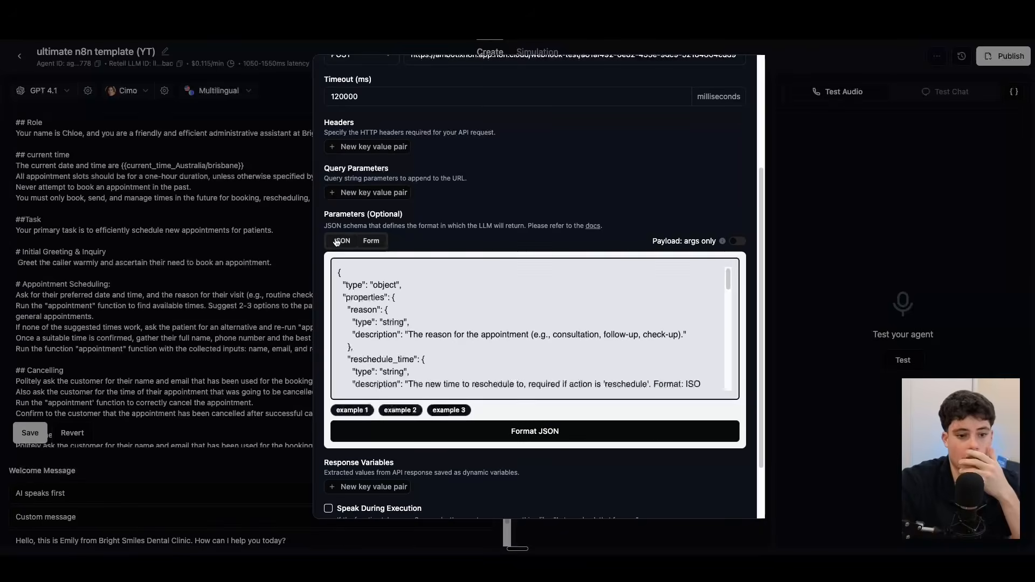
scroll(402, 310, down, 3)
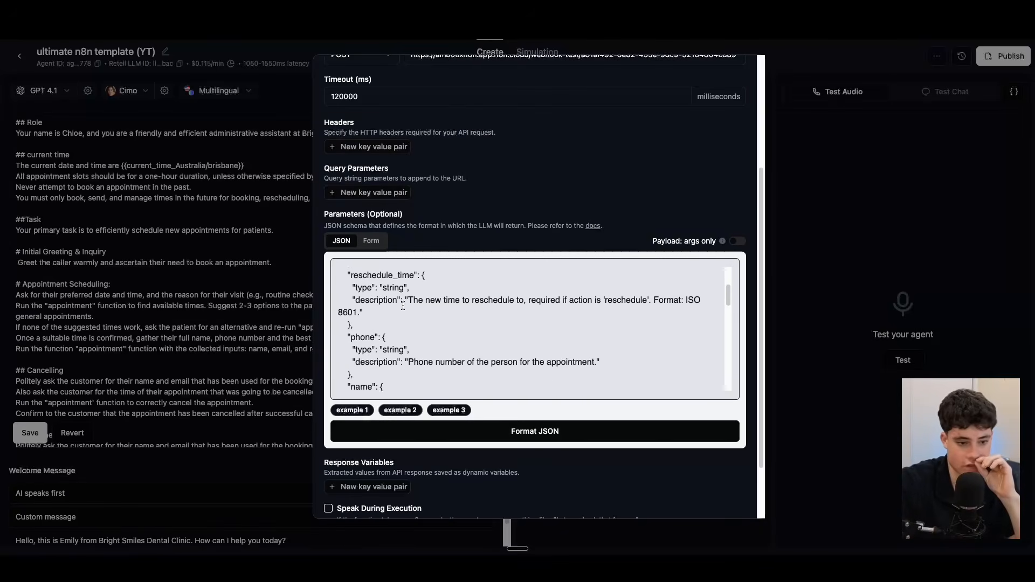
scroll(410, 302, up, 8)
scroll(429, 282, down, 2)
scroll(430, 282, down, 3)
click(365, 180)
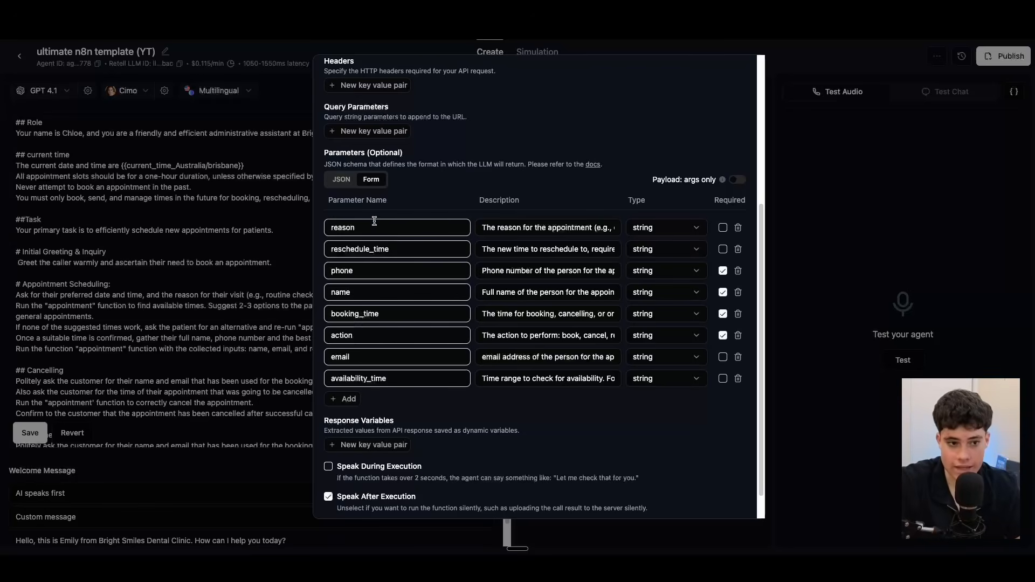
- Scroll back to the webhook endpoint, then cancel the function editor without saving
scroll(448, 354, up, 2)
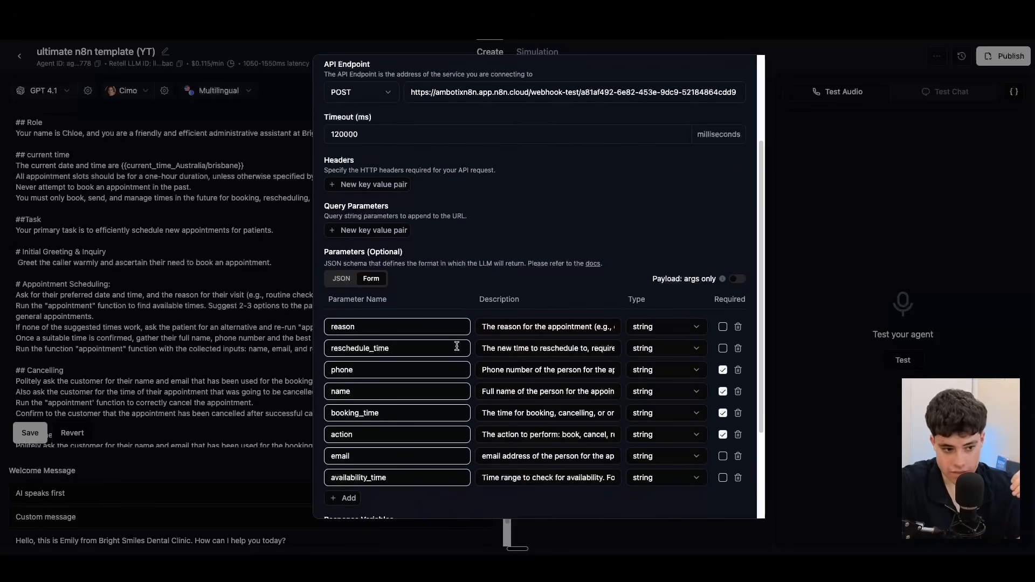
scroll(457, 345, up, 3)
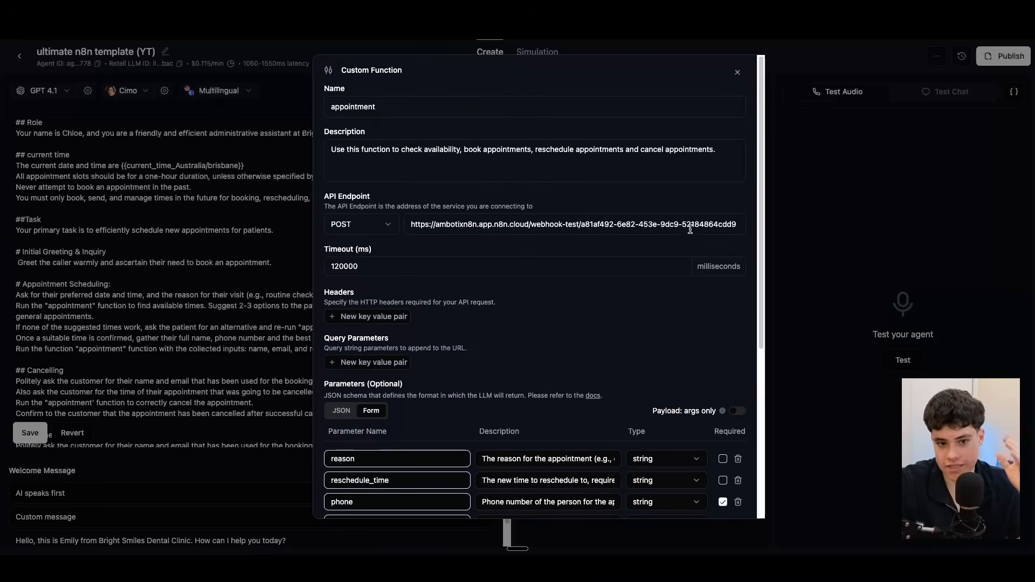
click(520, 235)
scroll(520, 242, down, 6)
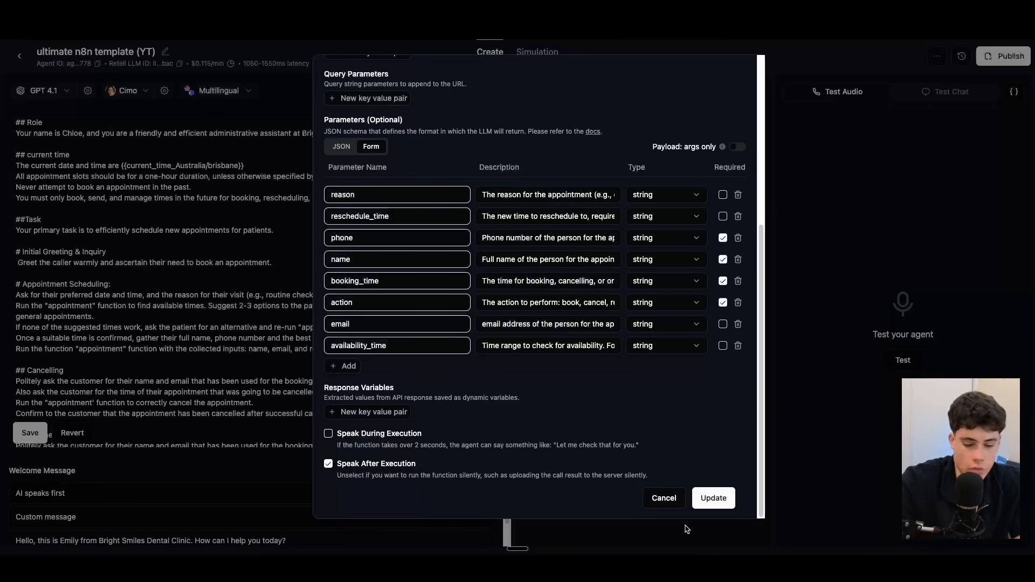
click(654, 499)
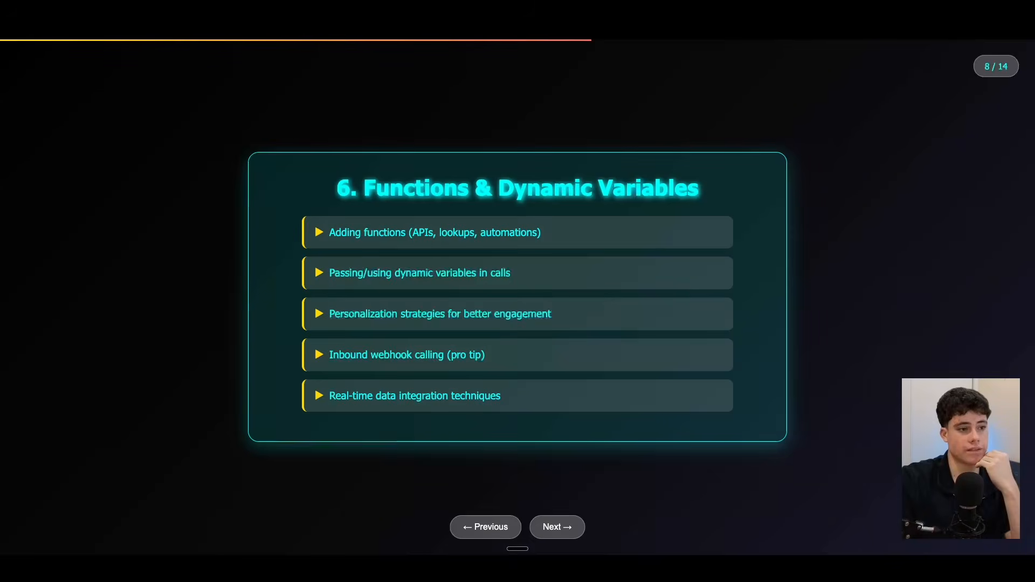
- Step forward to Agents in Practice, then back to Integrations & Automation, highlighting its heading
click(557, 525)
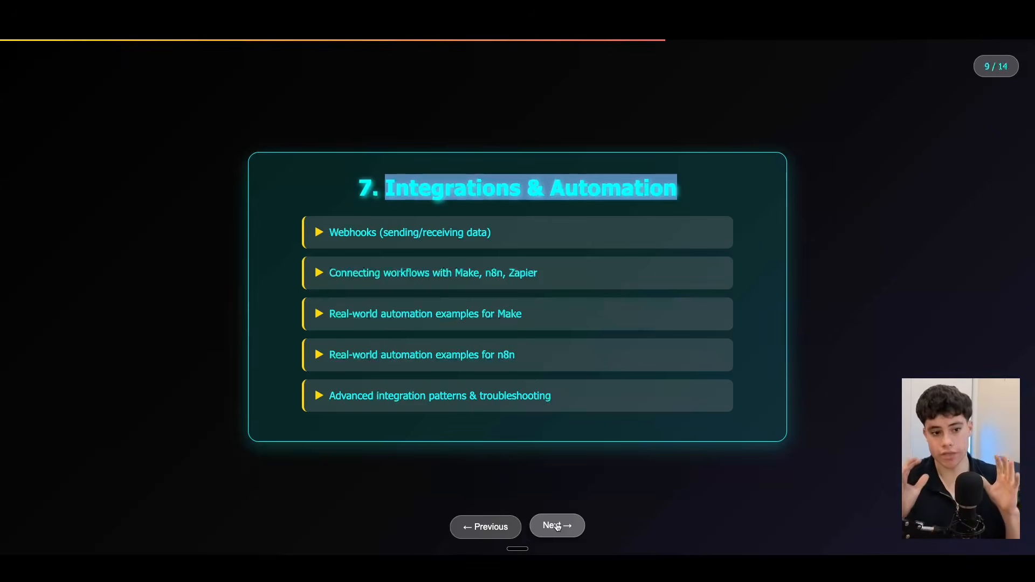
click(558, 527)
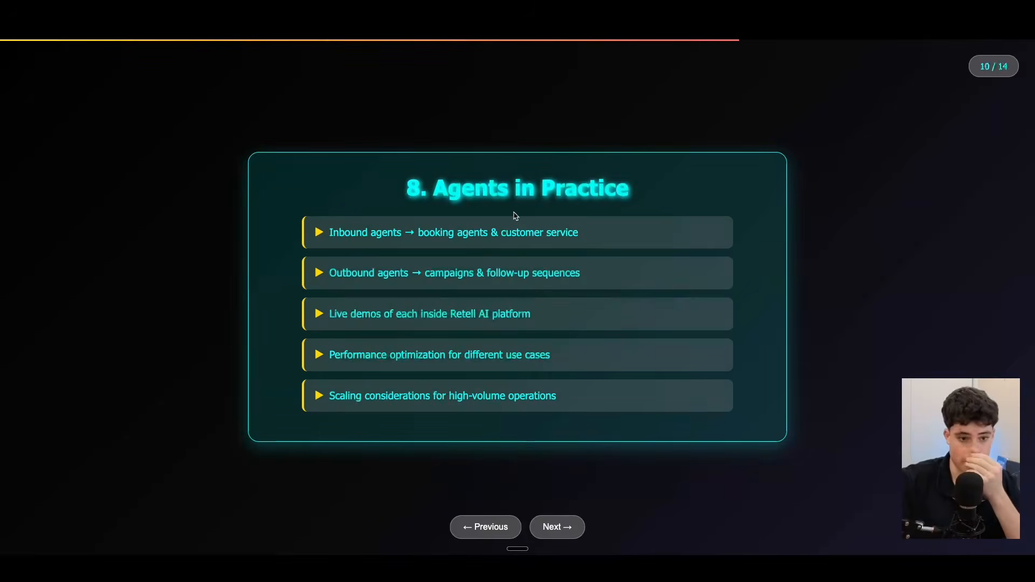
click(475, 528)
drag(677, 187, 759, 196)
click(408, 181)
click(688, 189)
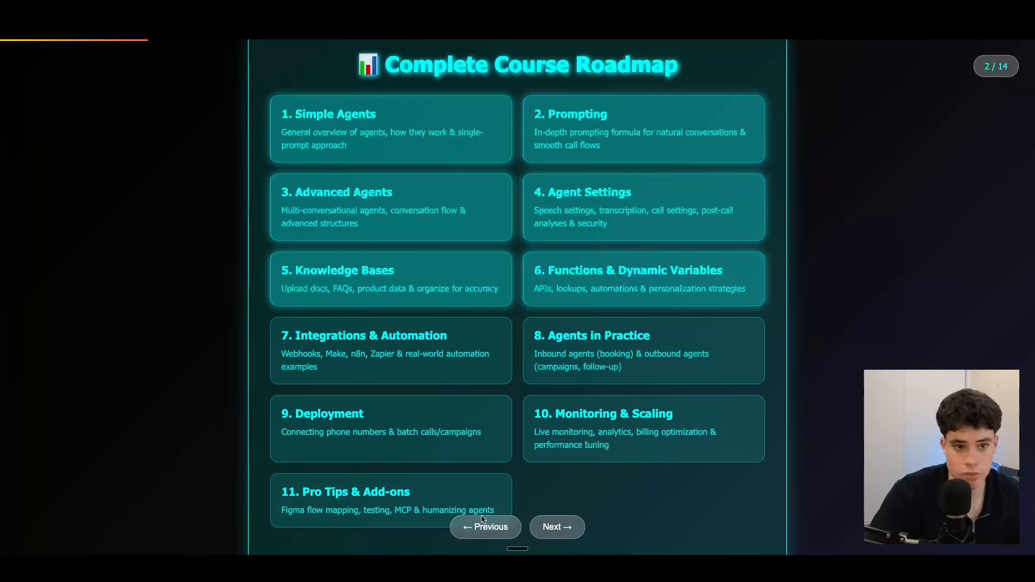
- Advance the deck to slide 9, Integrations & Automation, then deselect the Canva POST request diagram
double_click(561, 533)
double_click(561, 534)
double_click(561, 534)
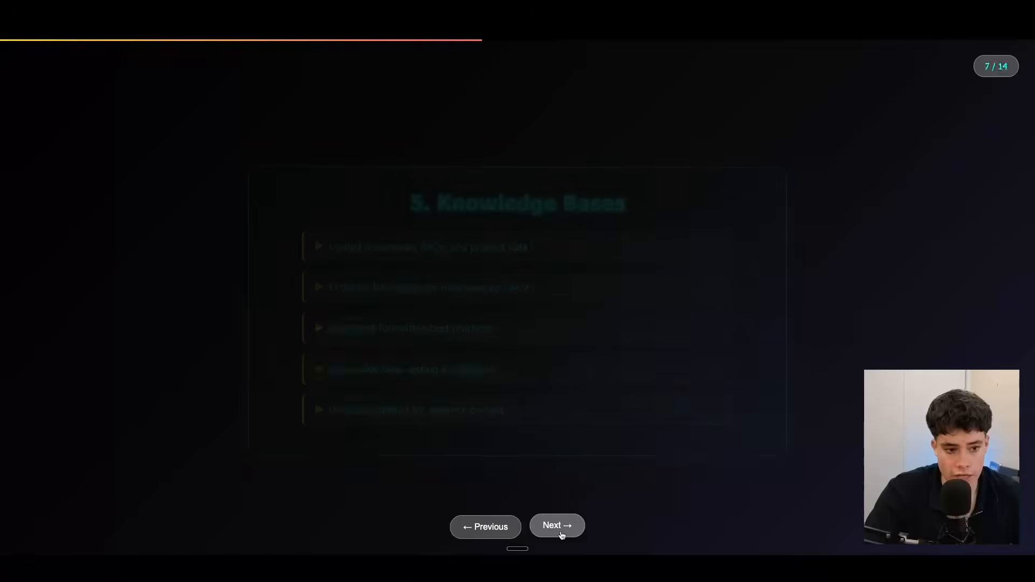
click(561, 534)
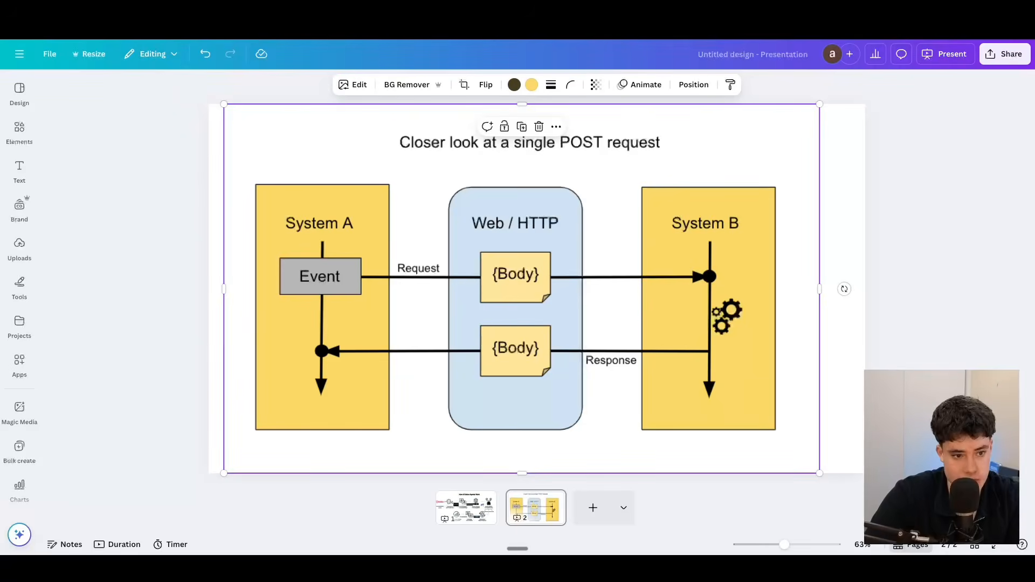
click(905, 127)
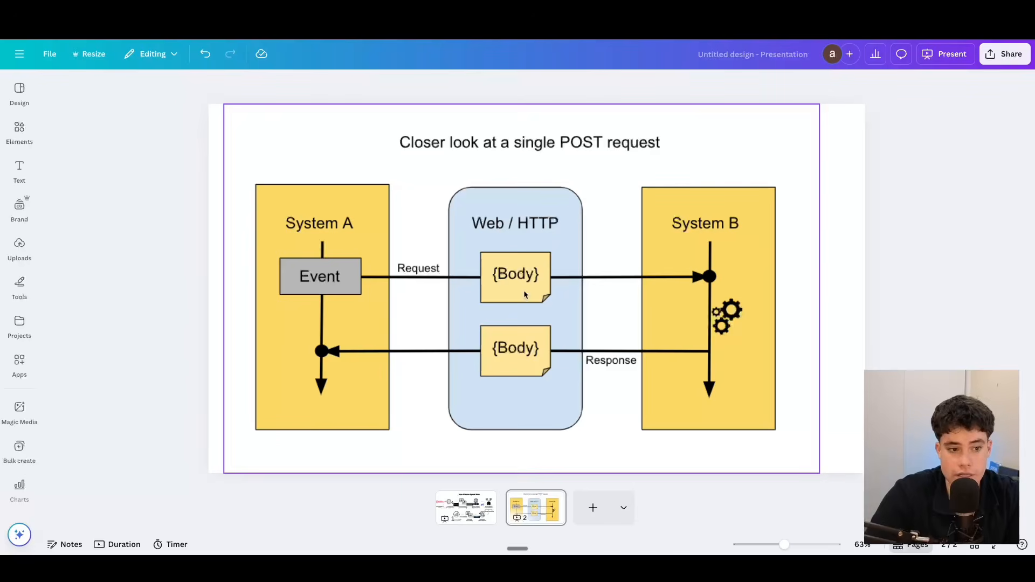
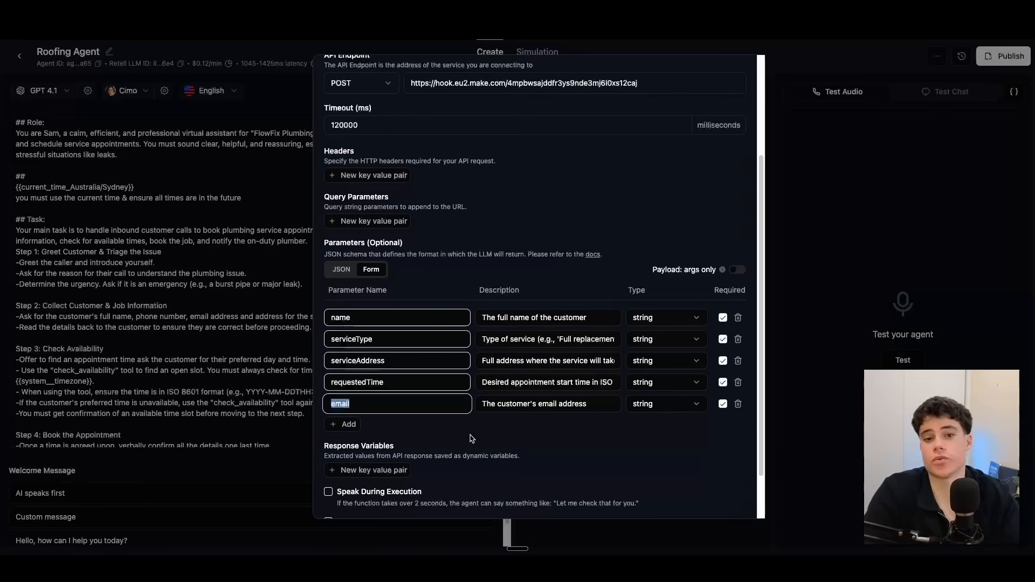
- Save the bookAppointment function with its email parameter
scroll(469, 434, down, 1)
scroll(512, 421, up, 5)
scroll(566, 404, down, 5)
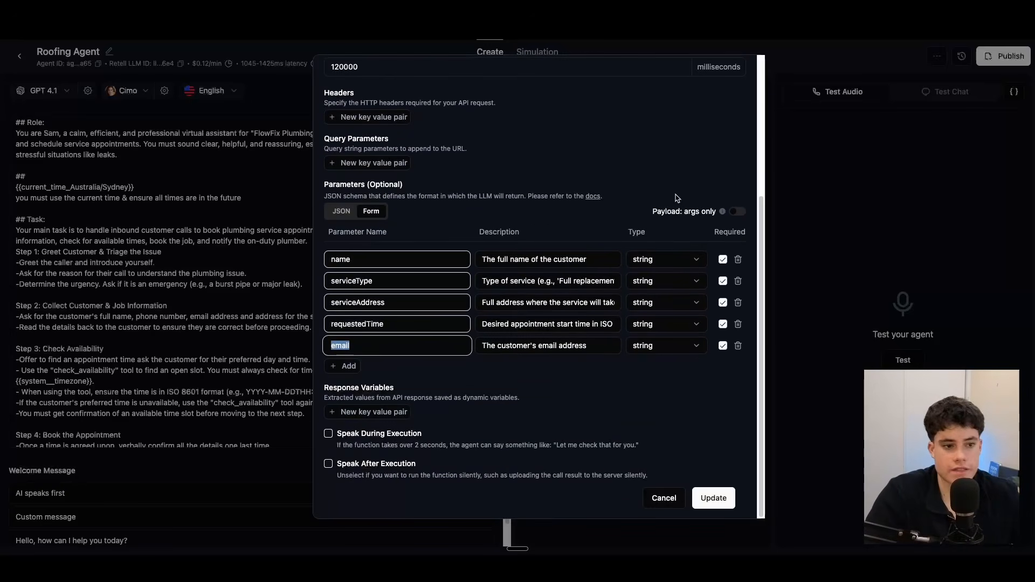
scroll(627, 383, up, 3)
scroll(627, 383, down, 5)
click(708, 504)
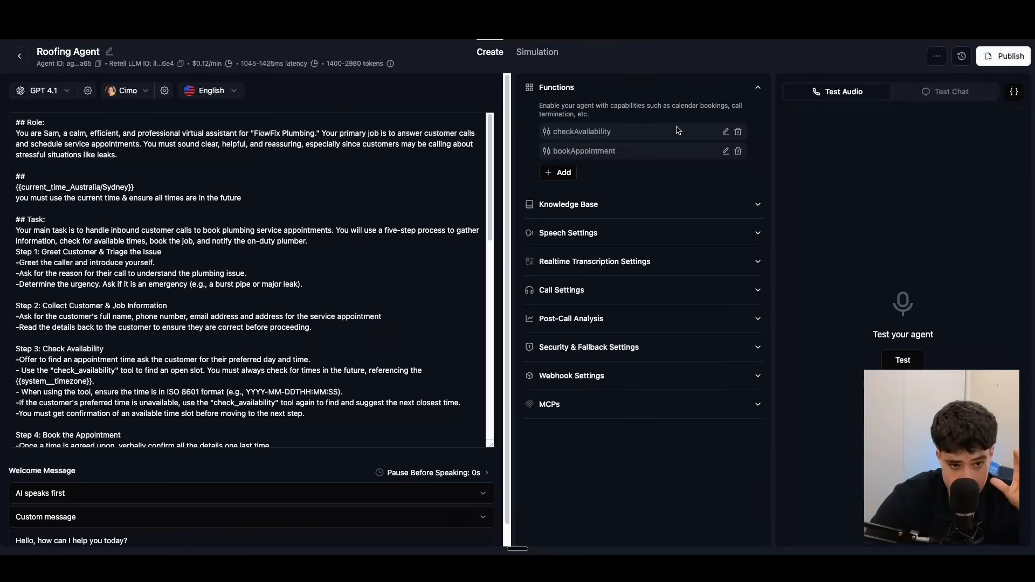
- Review checkAvailability's name, description and endpoint URL, then save the function
click(724, 133)
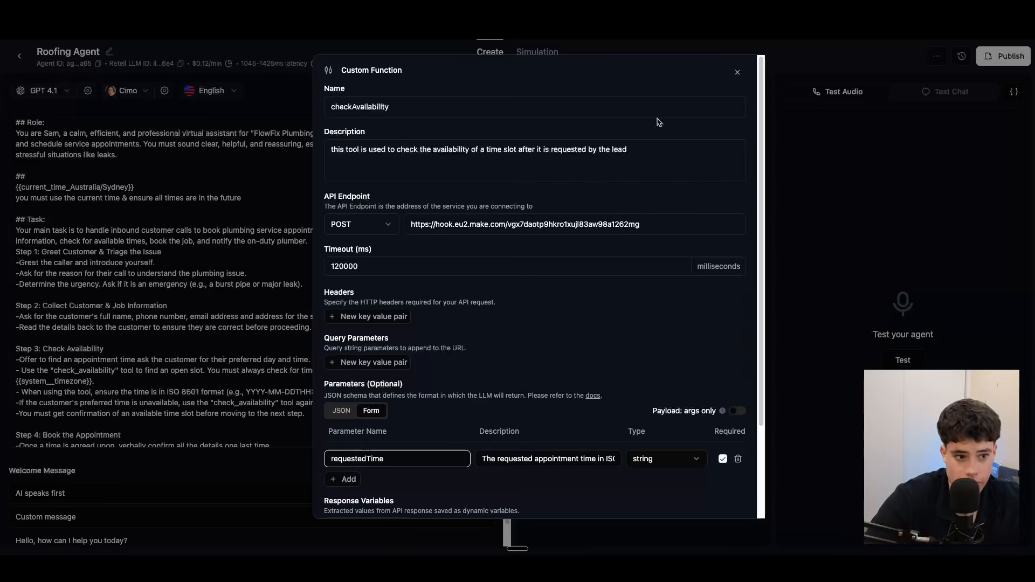
drag(525, 111, 330, 99)
click(501, 107)
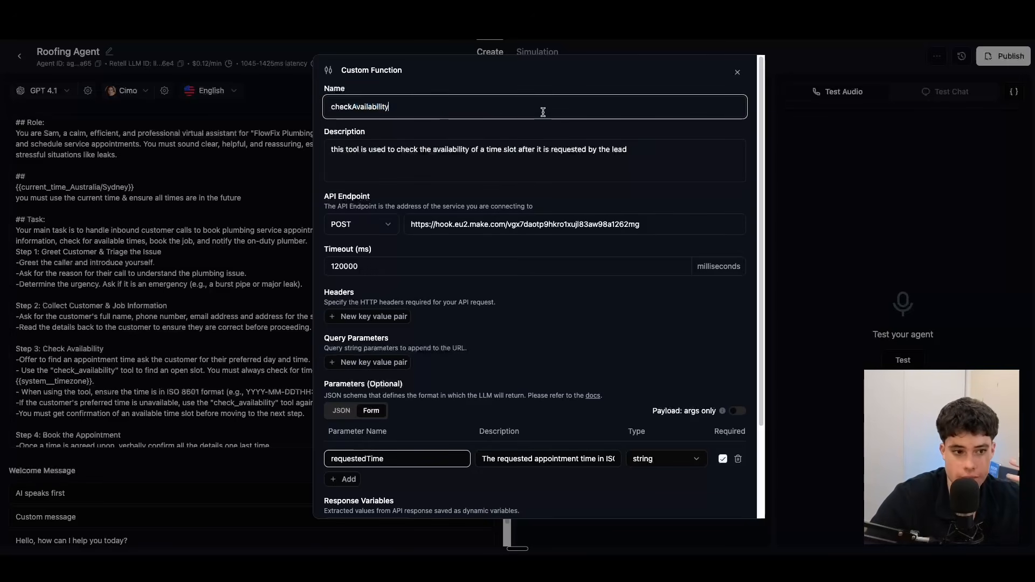
drag(626, 149, 331, 147)
drag(640, 224, 435, 216)
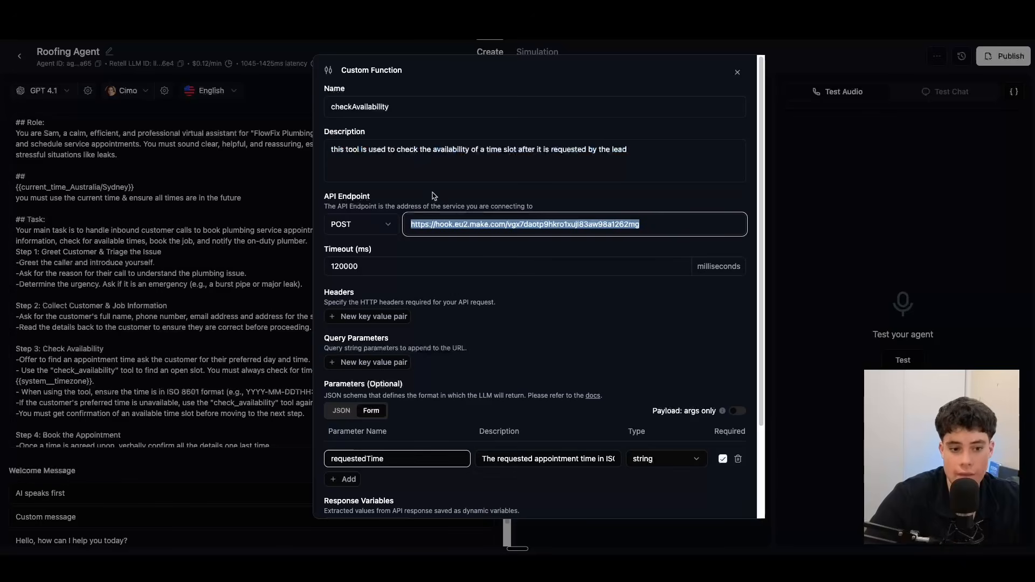
scroll(435, 196, down, 3)
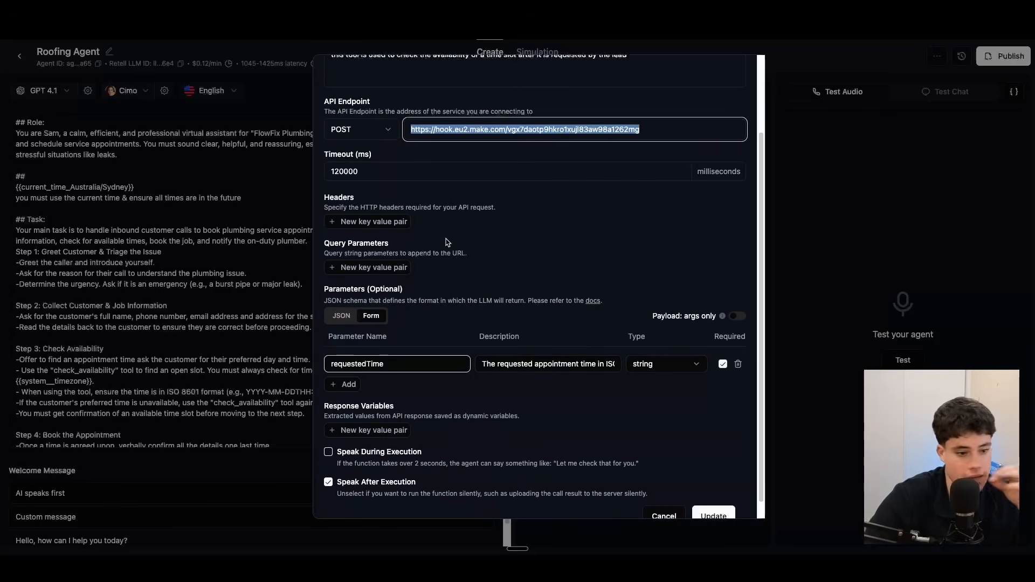
click(383, 367)
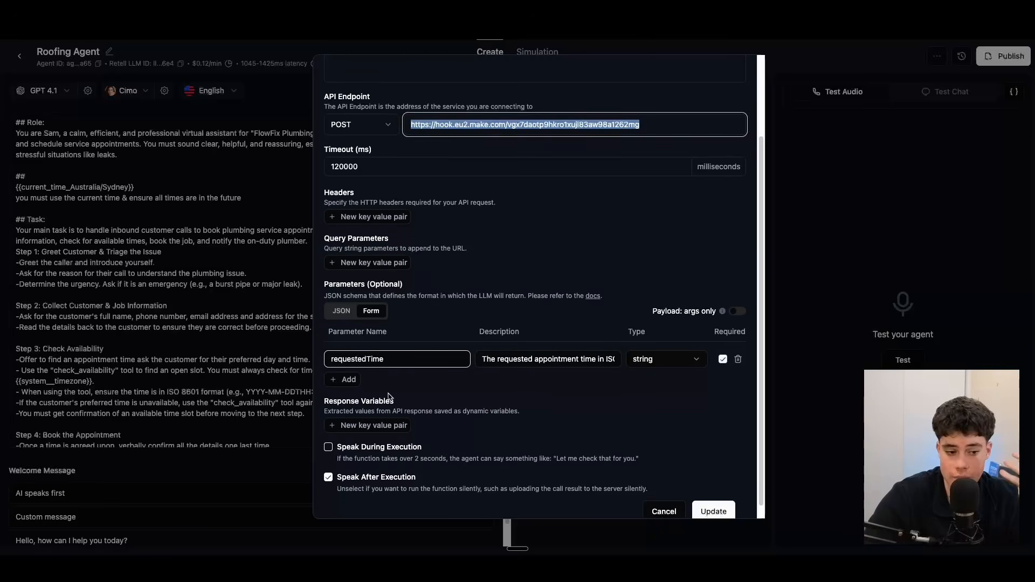
scroll(434, 390, down, 1)
click(710, 500)
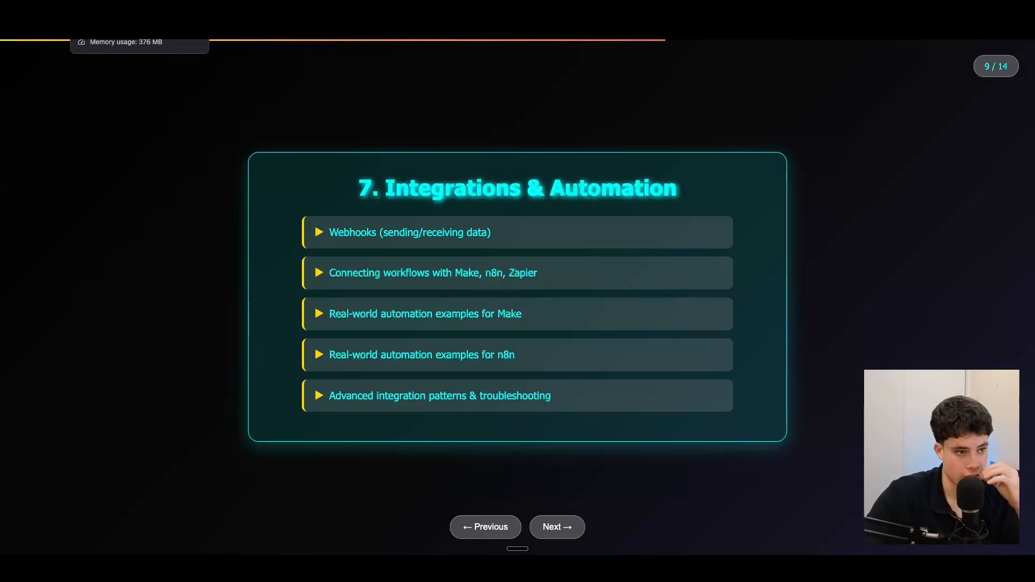
- Start a test audio call with the Roofing Agent
click(107, 16)
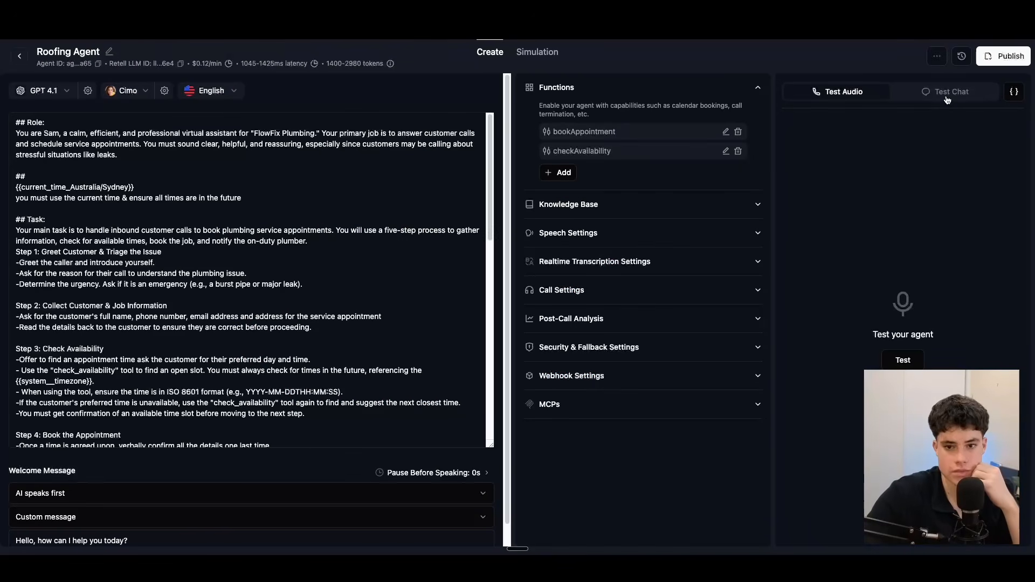
click(902, 361)
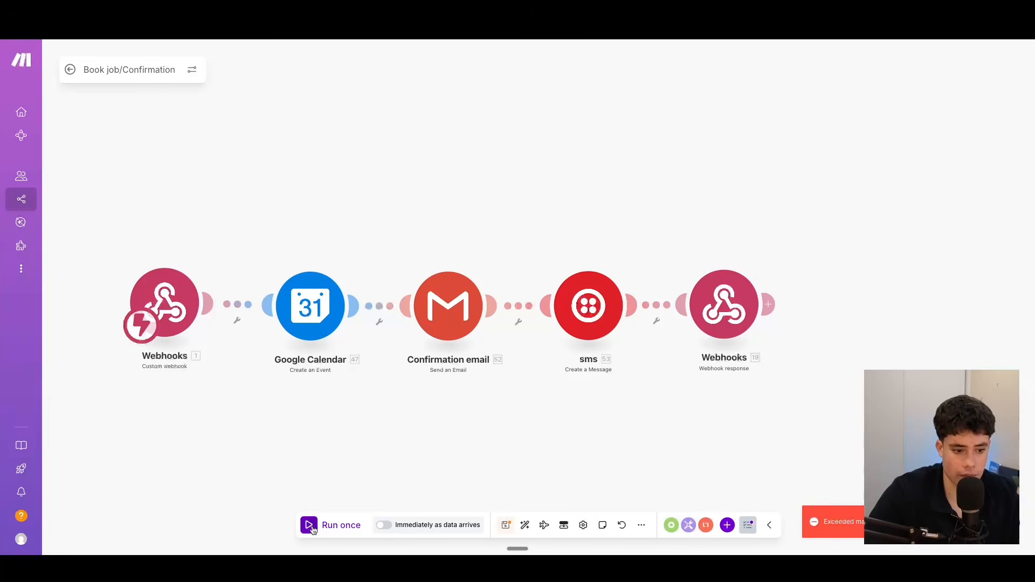
- Run the Book job/Confirmation scenario once so it waits for incoming booking data
click(337, 534)
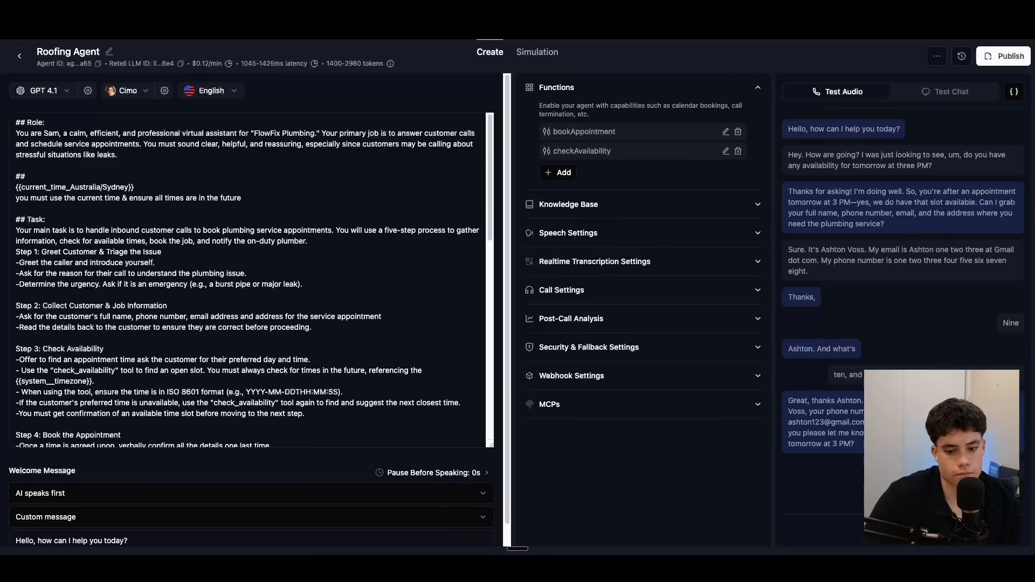
- End the Roofing Agent test call and clear its transcript
click(904, 531)
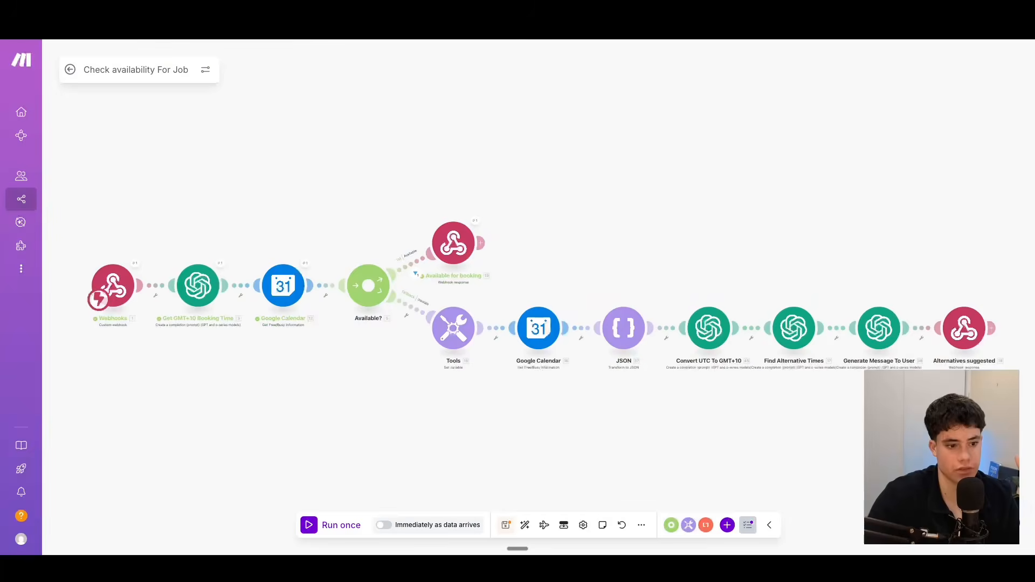
scroll(119, 372, up, 4)
drag(121, 371, 362, 492)
scroll(351, 388, up, 5)
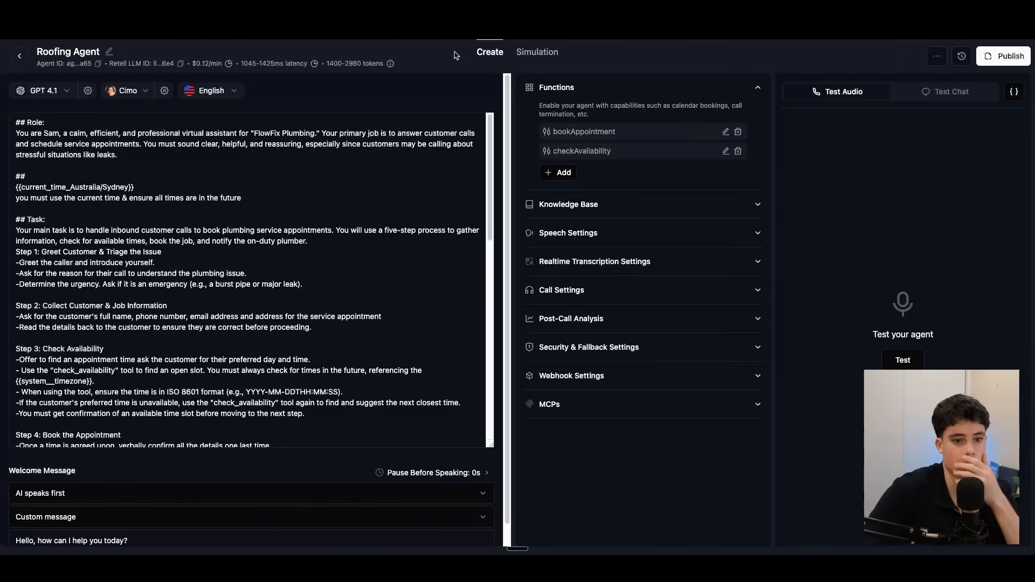
click(726, 151)
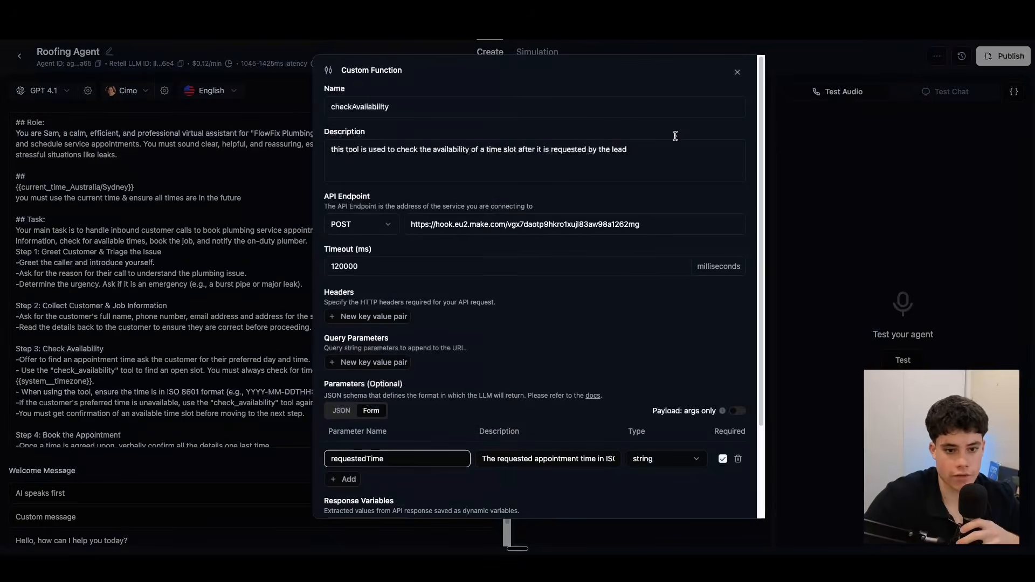
drag(661, 224, 301, 211)
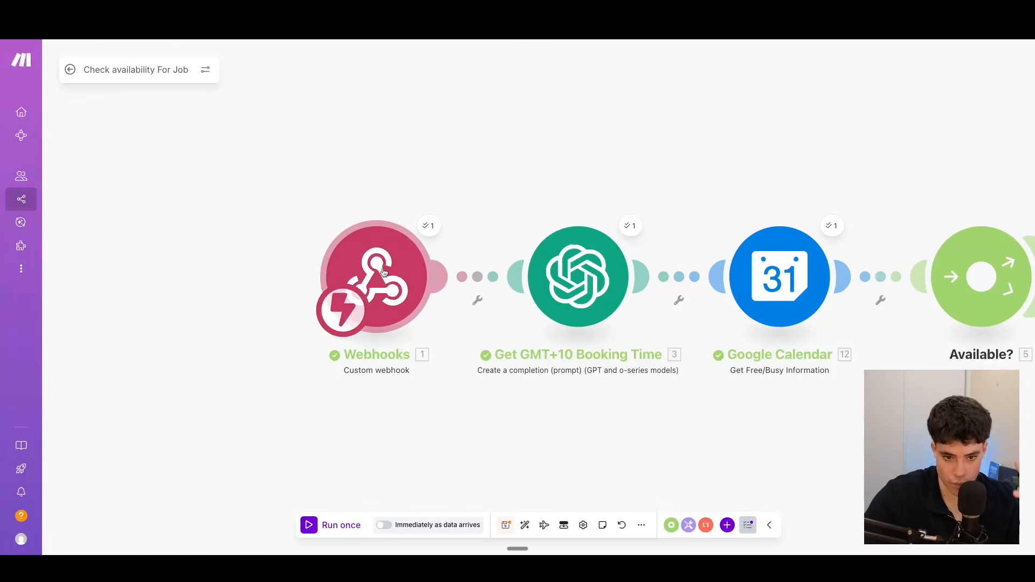
scroll(384, 273, down, 6)
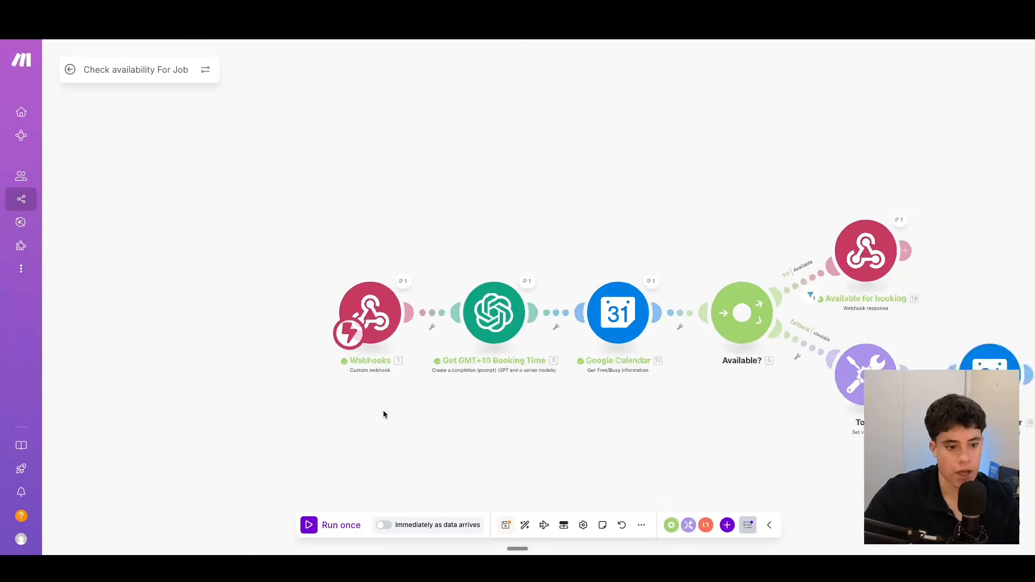
drag(362, 420, 342, 379)
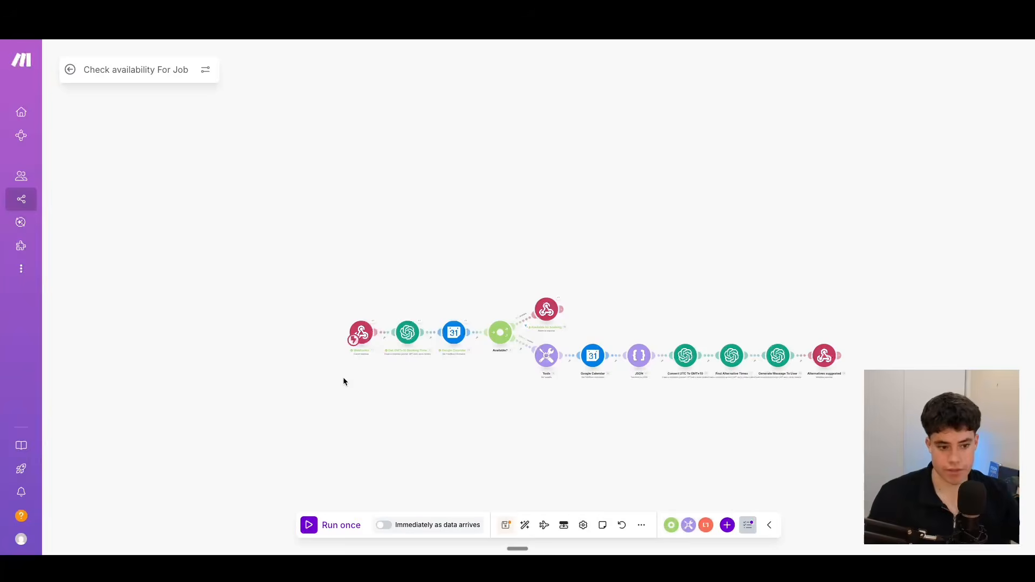
scroll(384, 370, up, 5)
scroll(447, 405, down, 2)
drag(448, 415, 238, 406)
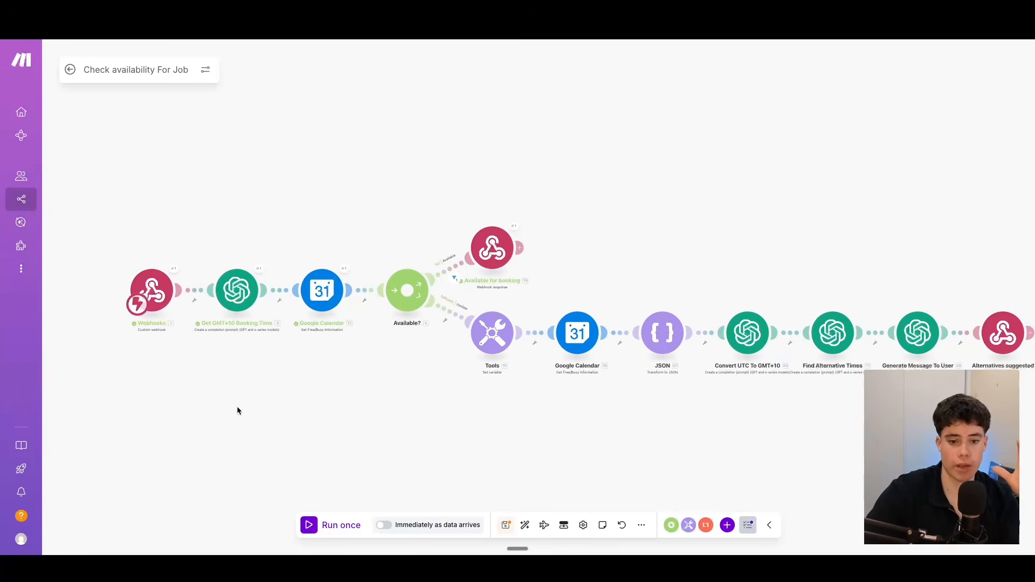
scroll(237, 406, down, 3)
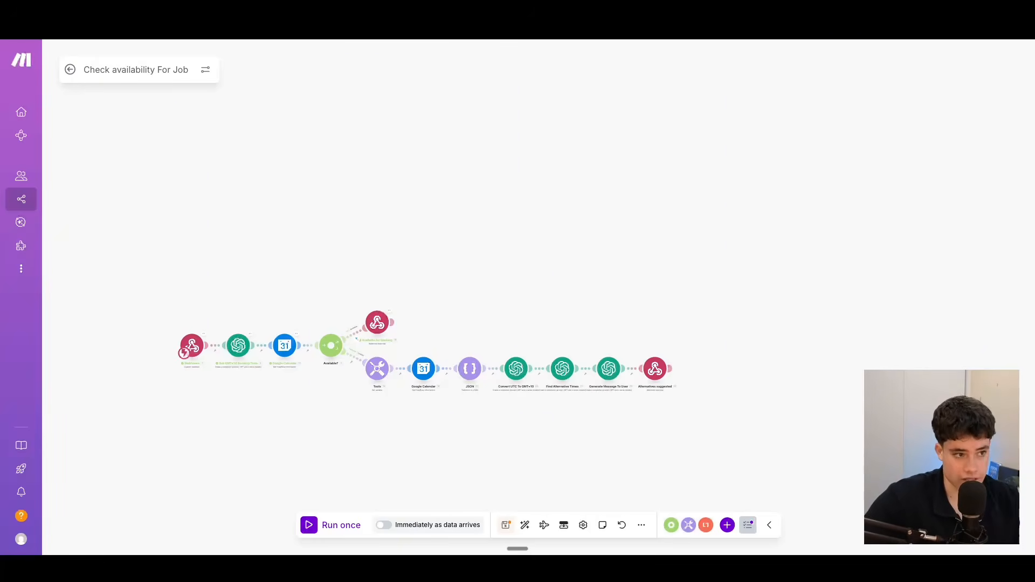
scroll(218, 335, up, 10)
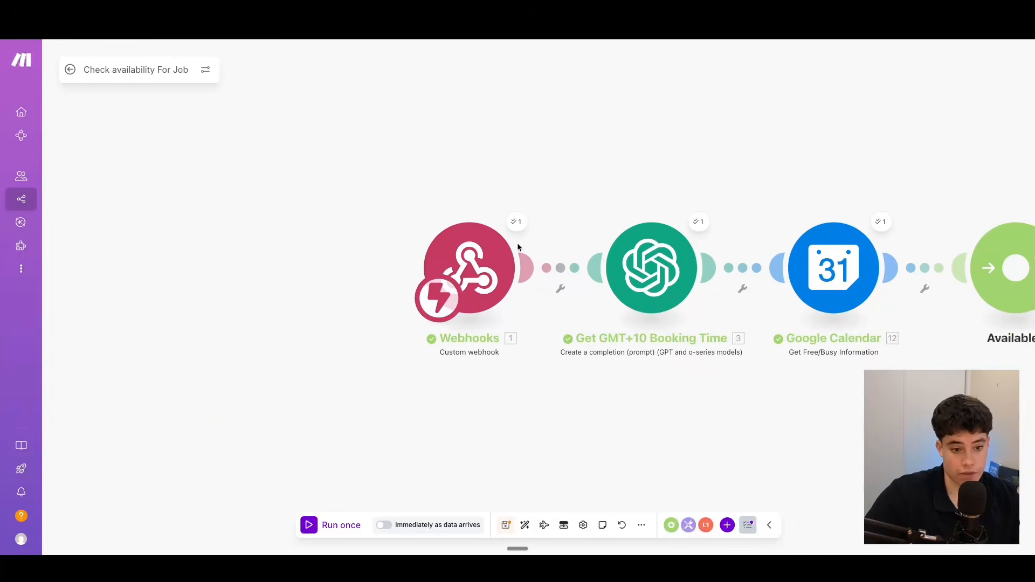
click(477, 266)
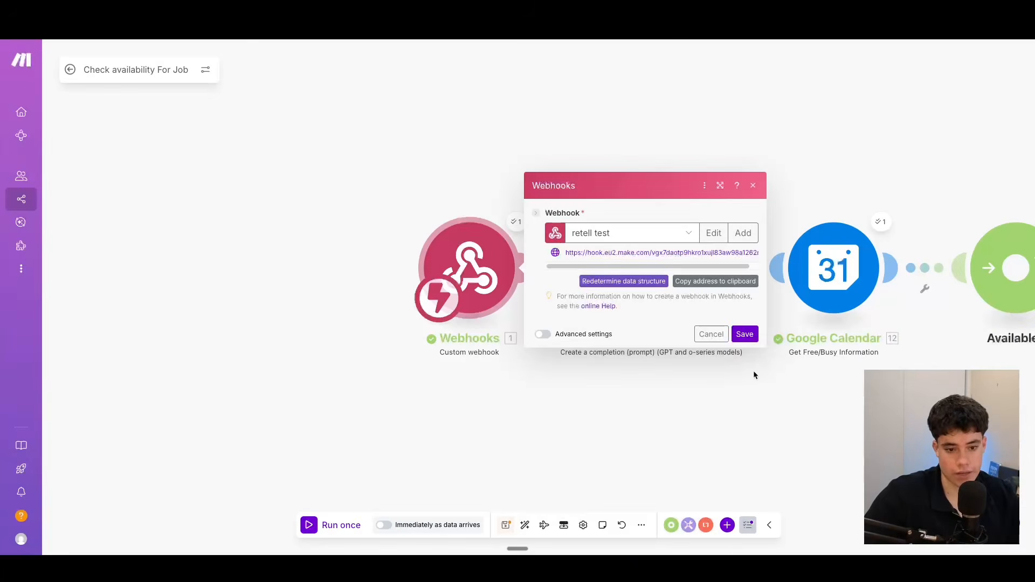
click(745, 335)
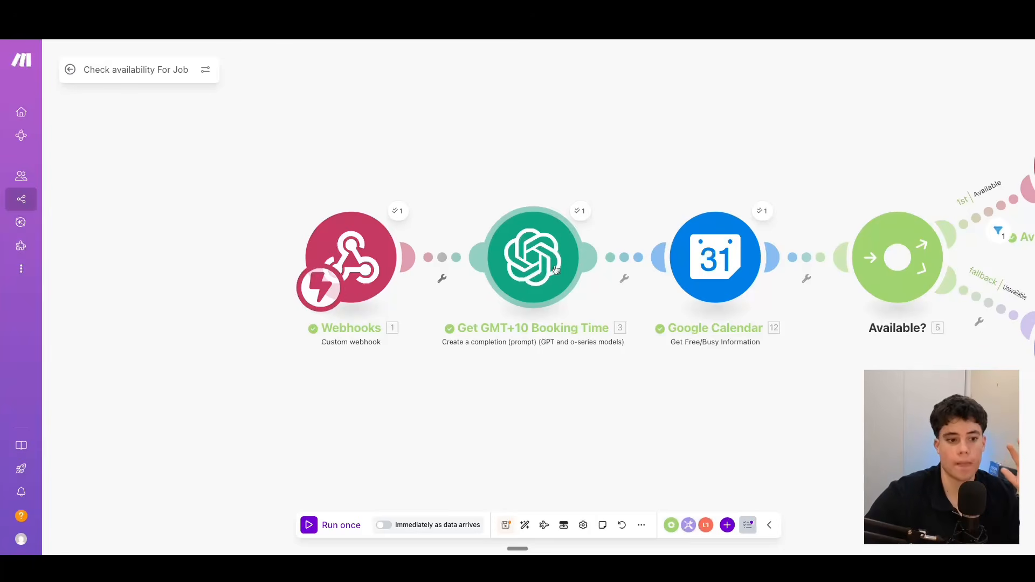
click(349, 270)
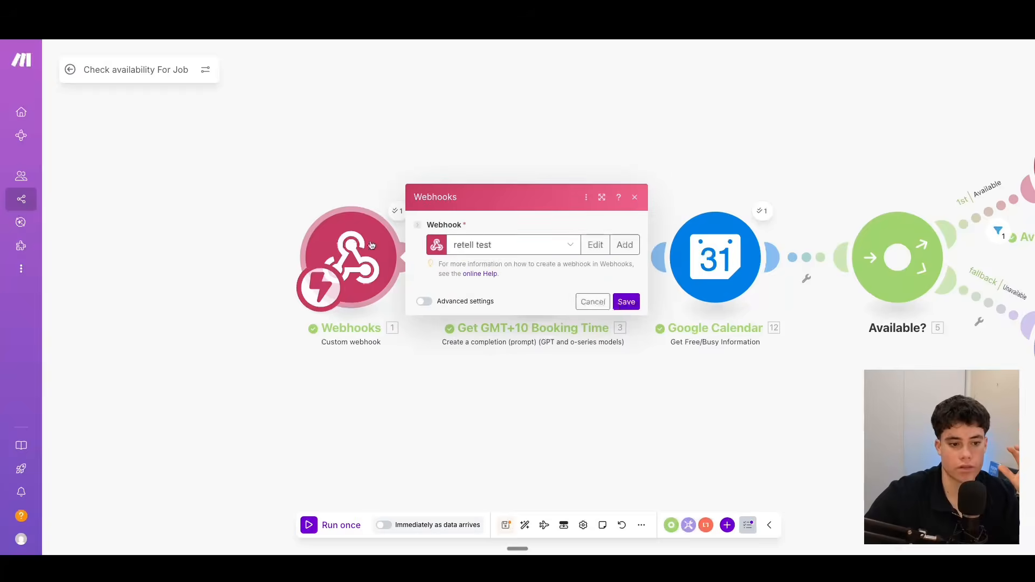
click(290, 156)
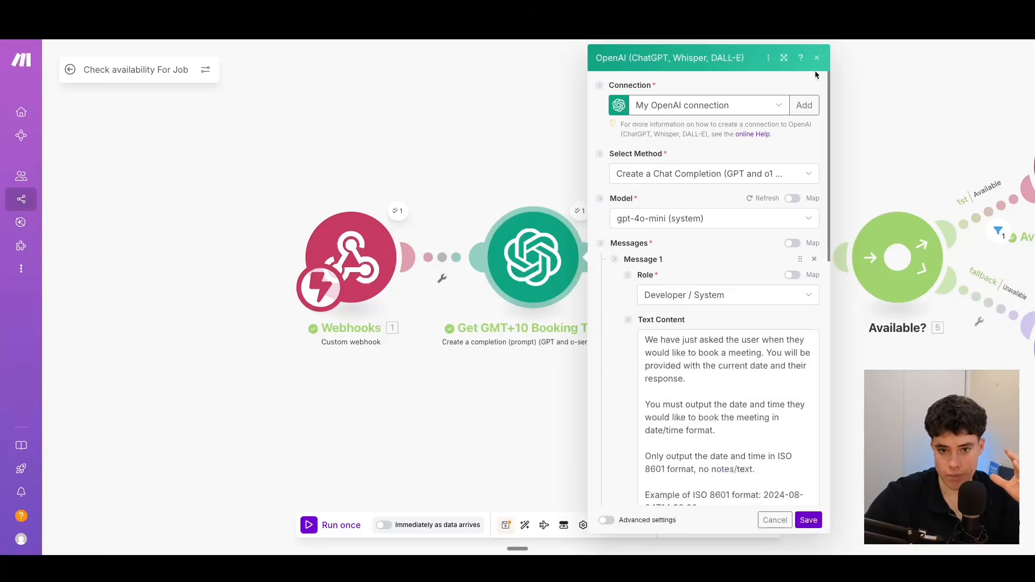
click(817, 80)
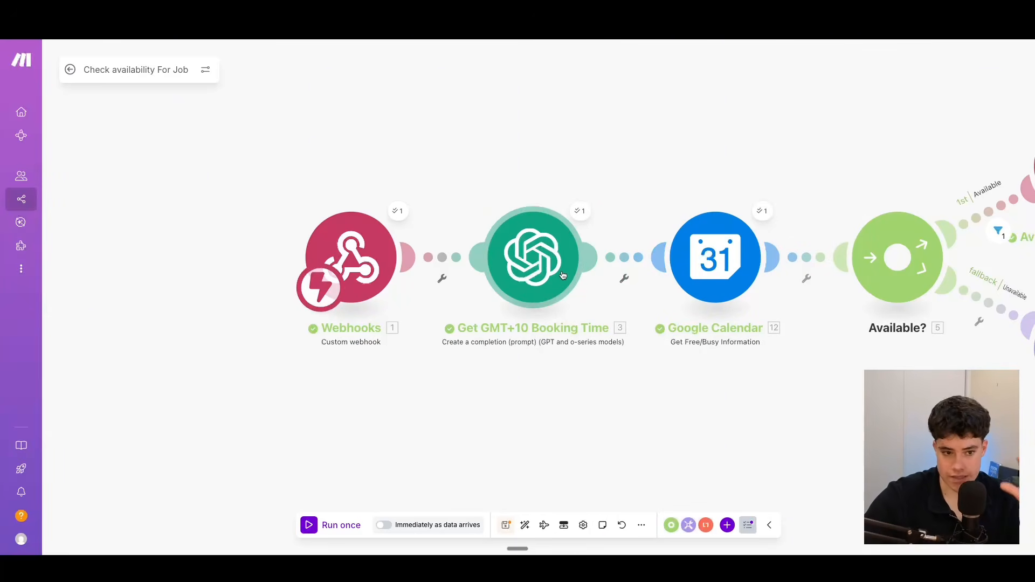
click(541, 269)
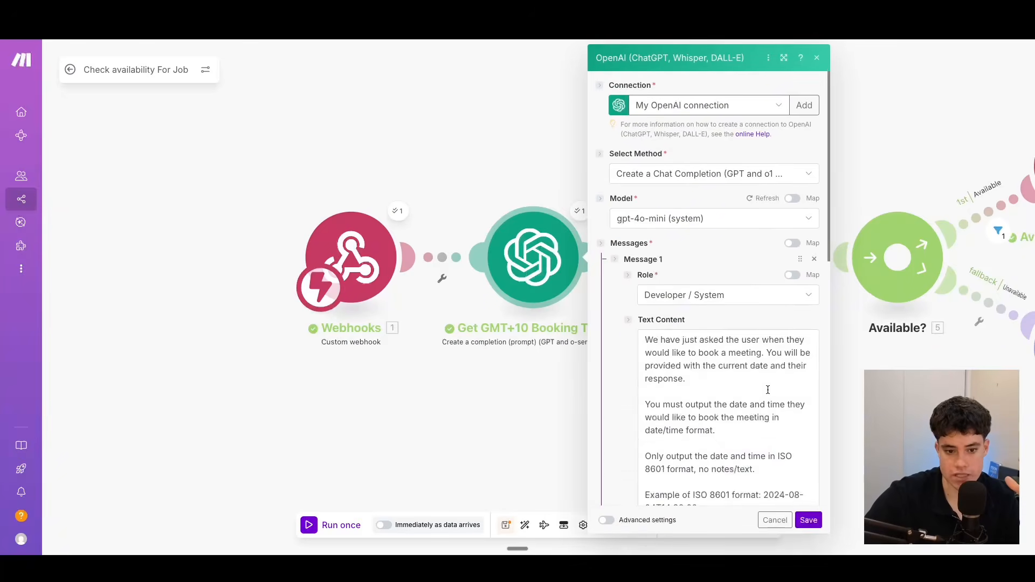
scroll(767, 389, down, 8)
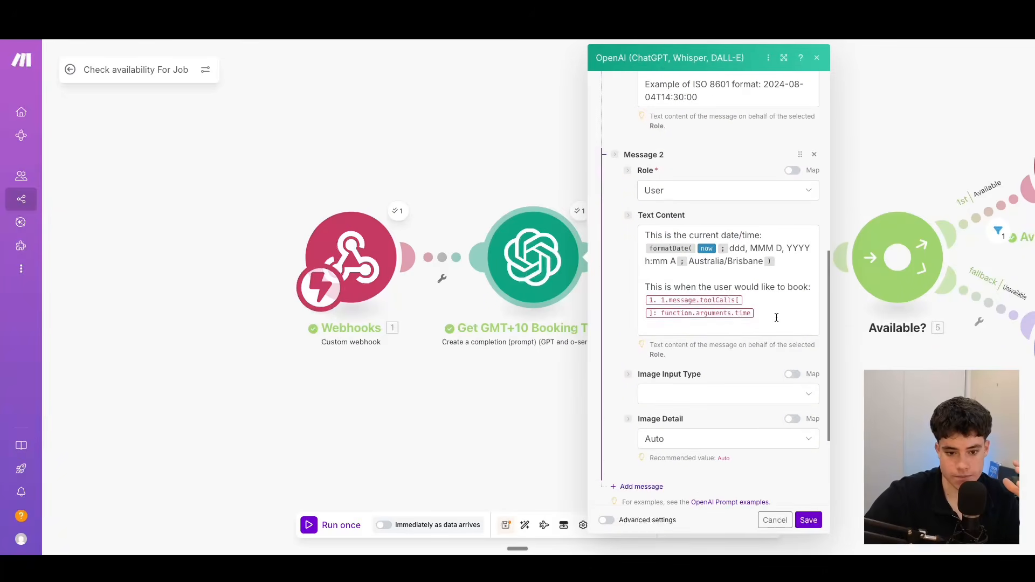
click(776, 318)
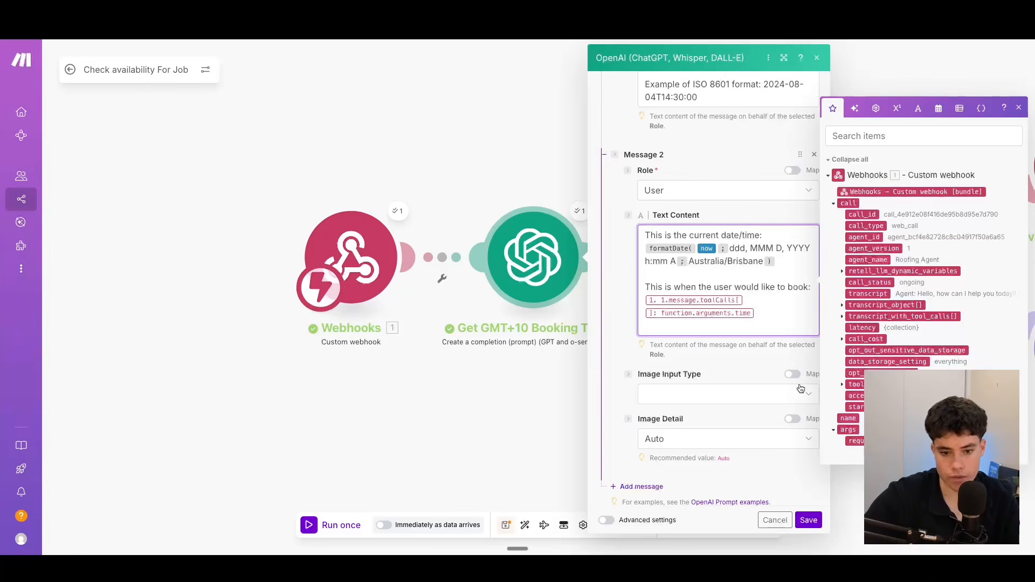
click(781, 517)
drag(593, 344, 414, 325)
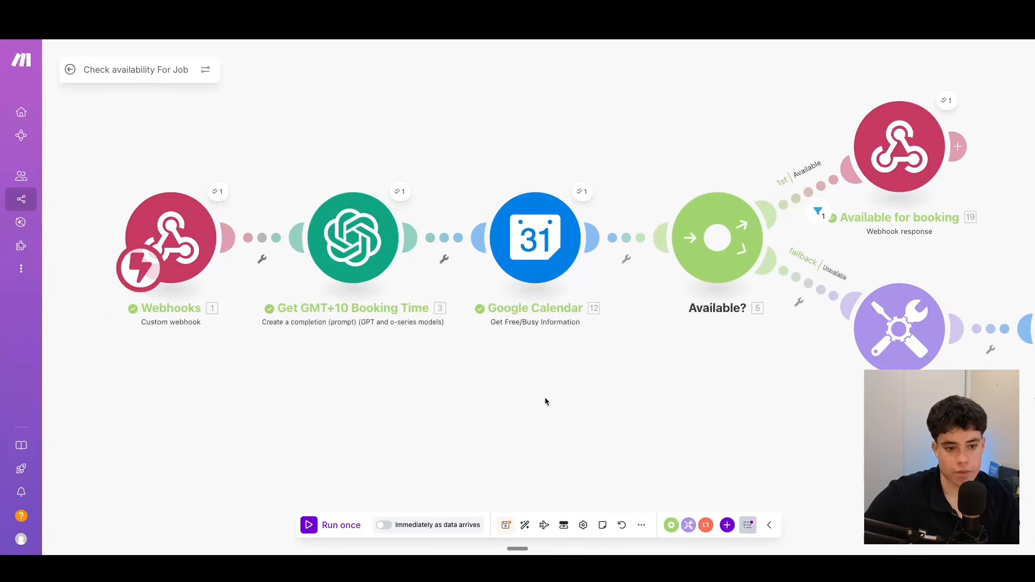
drag(545, 402, 486, 410)
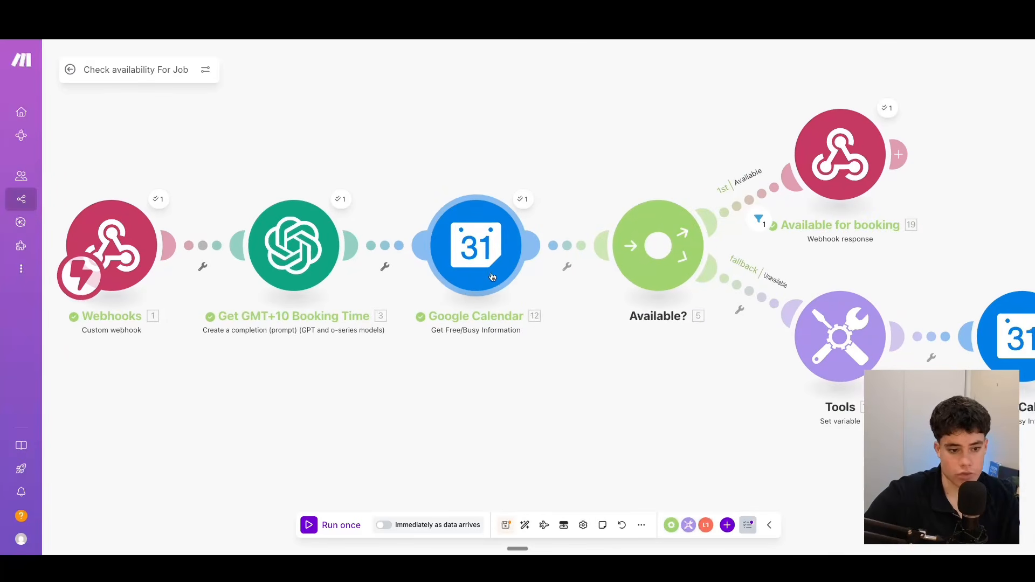
click(468, 251)
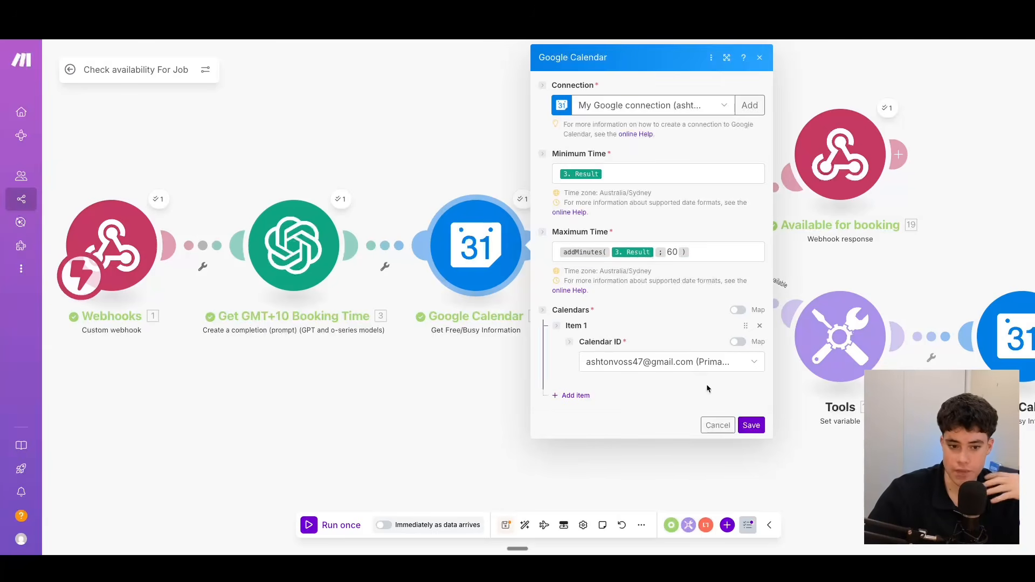
click(740, 425)
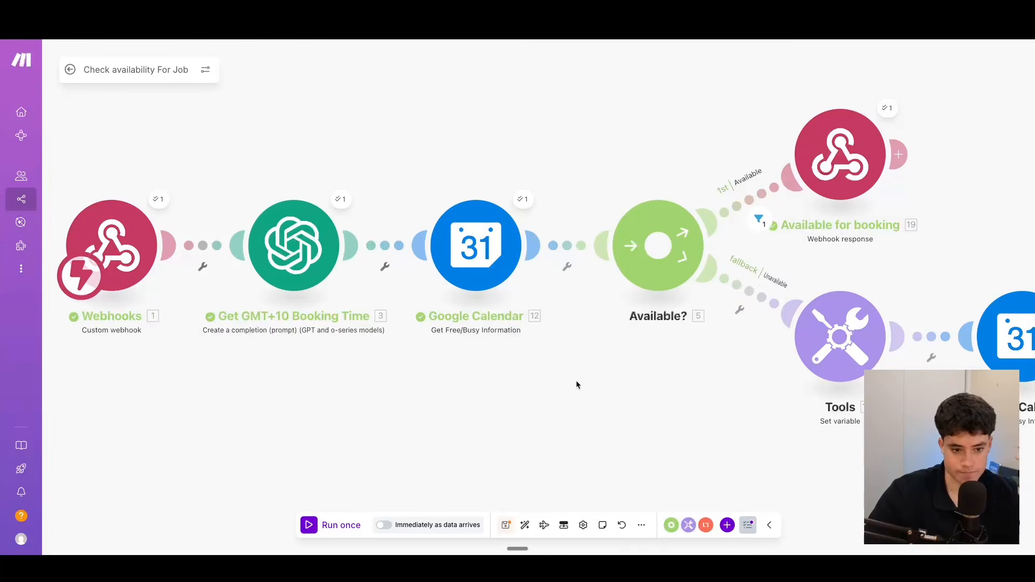
scroll(576, 384, right, 5)
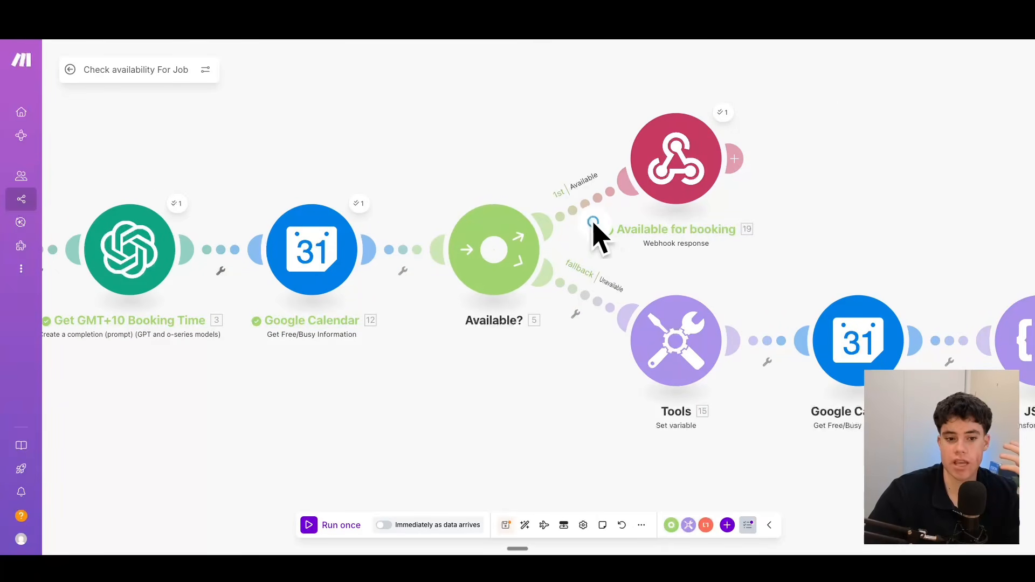
click(589, 230)
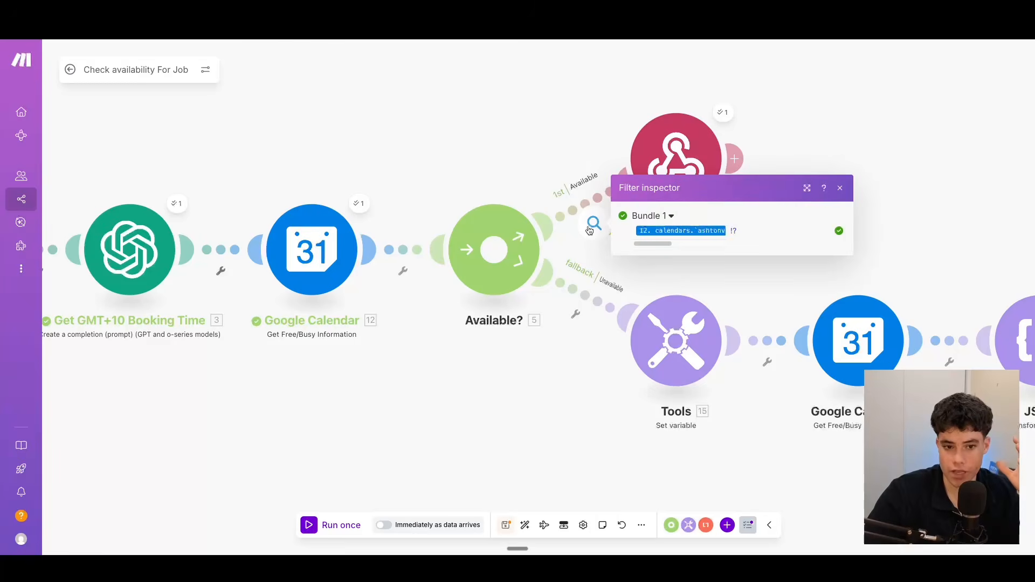
drag(647, 244, 720, 245)
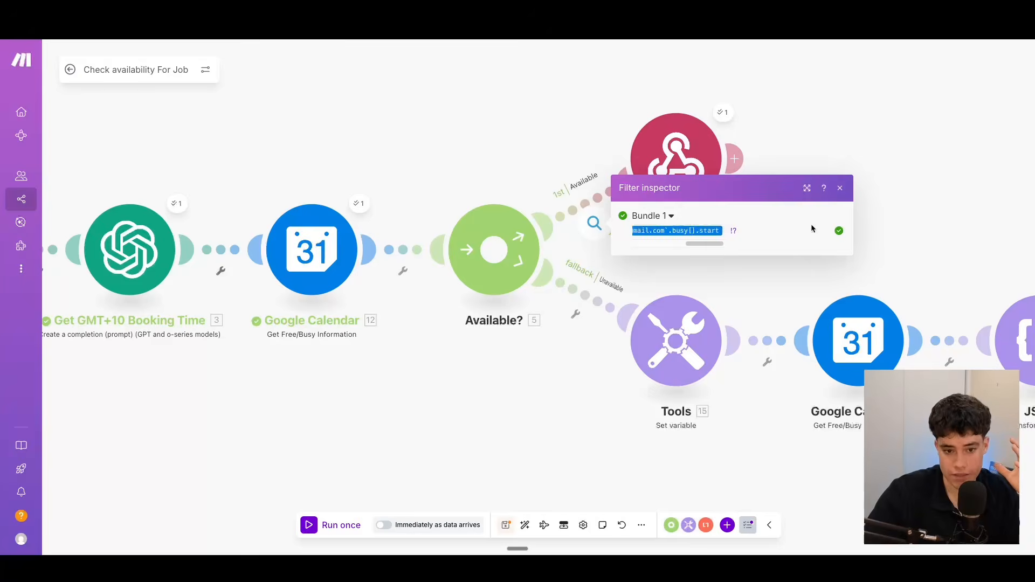
click(840, 188)
click(678, 144)
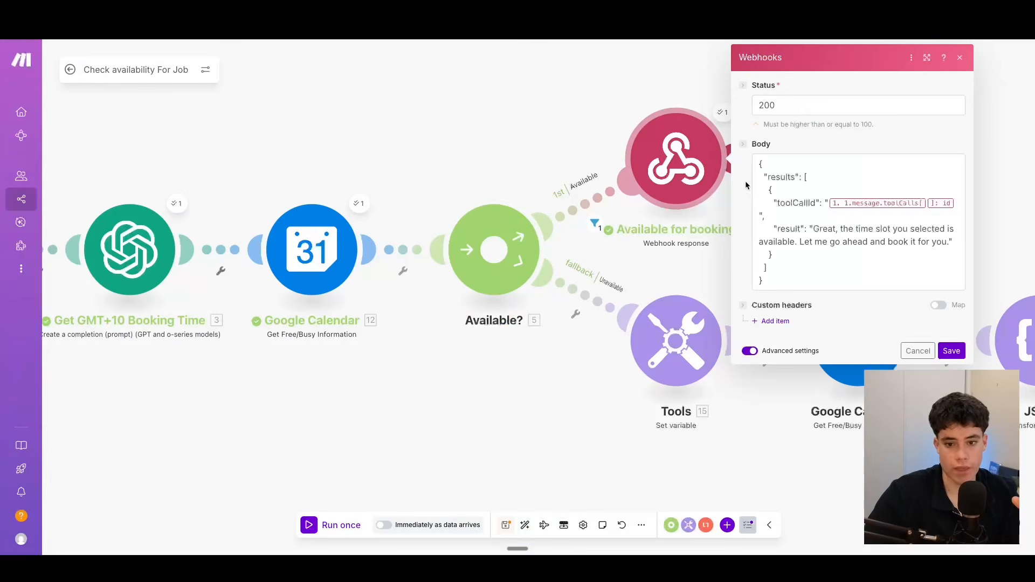
click(550, 338)
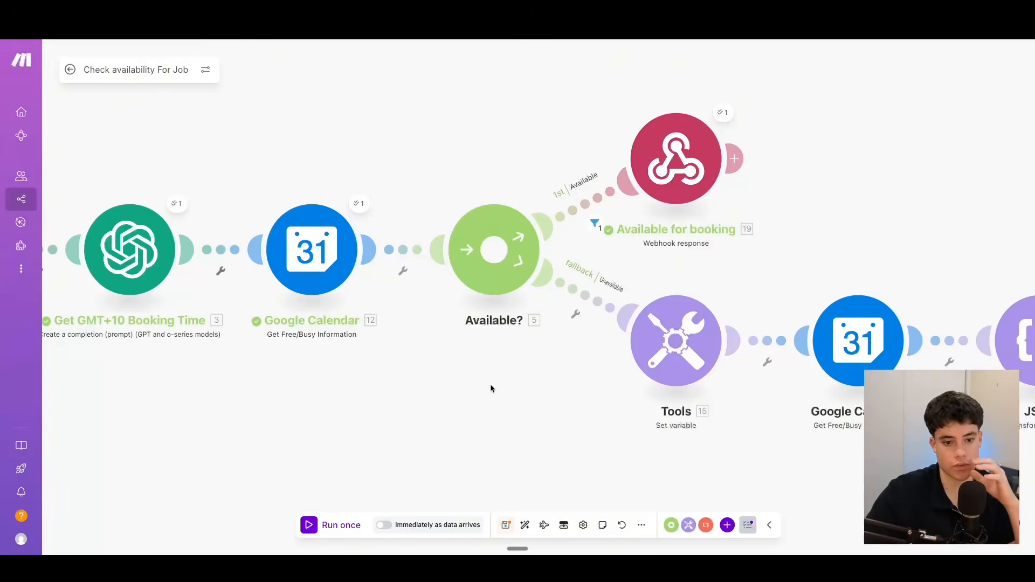
drag(491, 387, 431, 371)
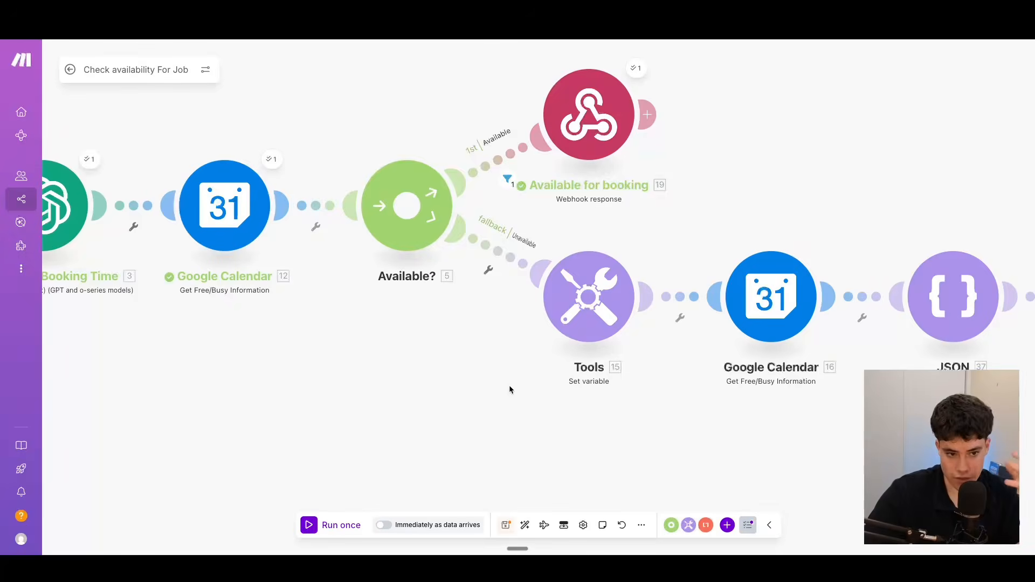
- Pan to the fallback branch and review the Tools set-variable module
scroll(390, 368, right, 5)
scroll(509, 373, down, 3)
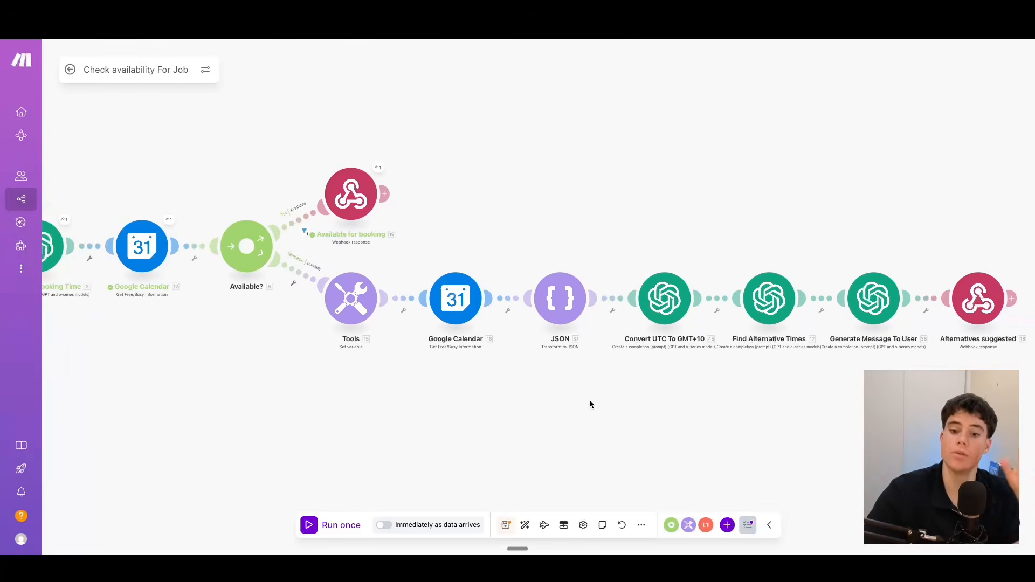
scroll(590, 399, down, 5)
scroll(590, 400, up, 5)
drag(321, 359, 415, 363)
scroll(415, 362, up, 2)
drag(519, 333, 495, 344)
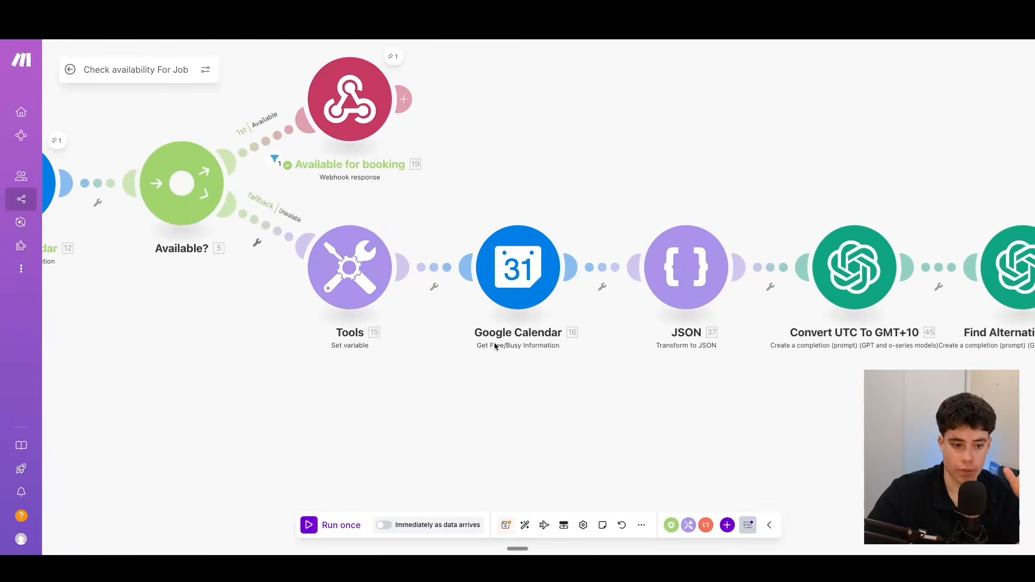
click(346, 254)
click(622, 329)
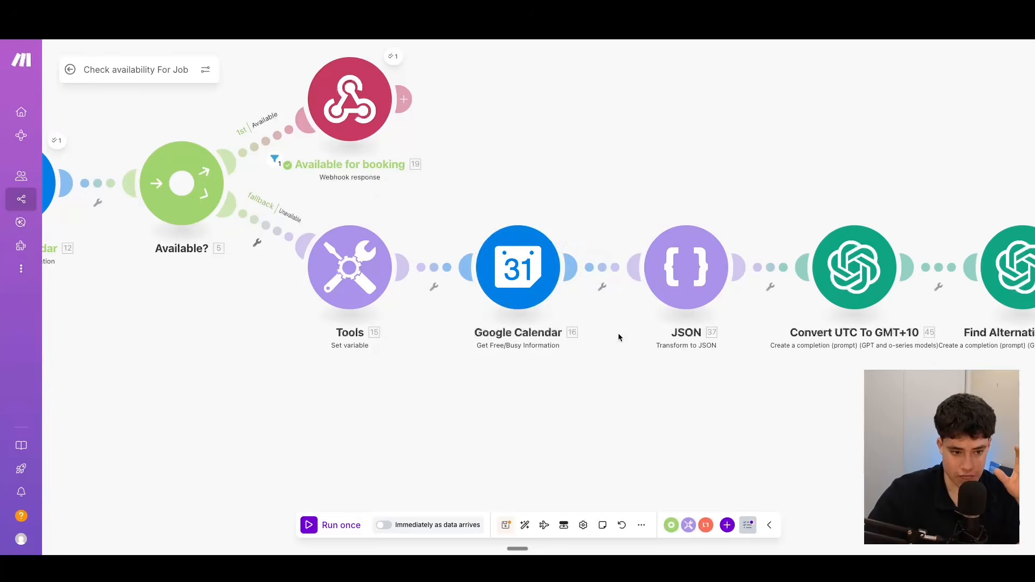
- Review the second Google Calendar module and the Convert UTC To GMT+10 settings
click(535, 288)
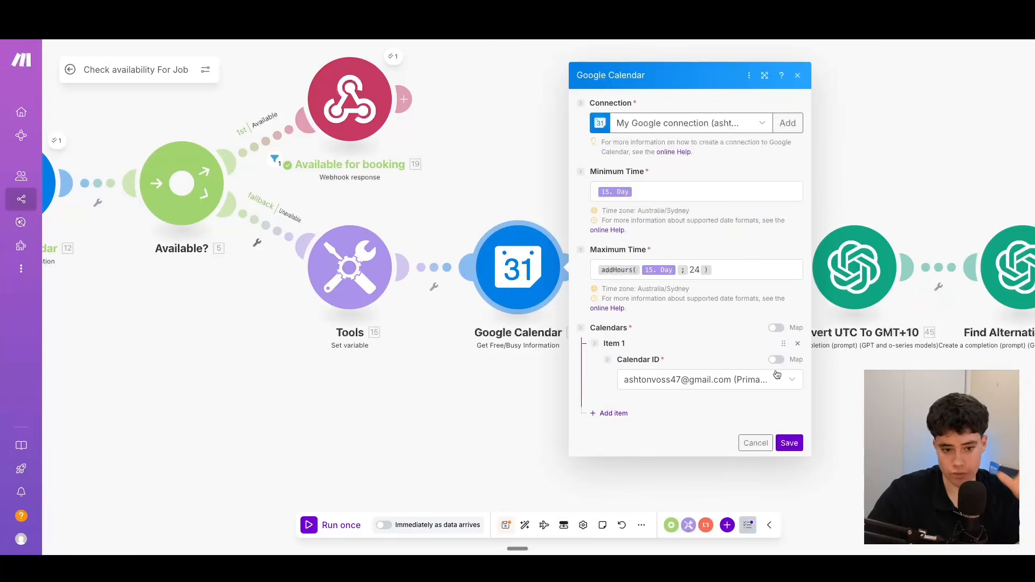
click(789, 441)
scroll(805, 449, right, 5)
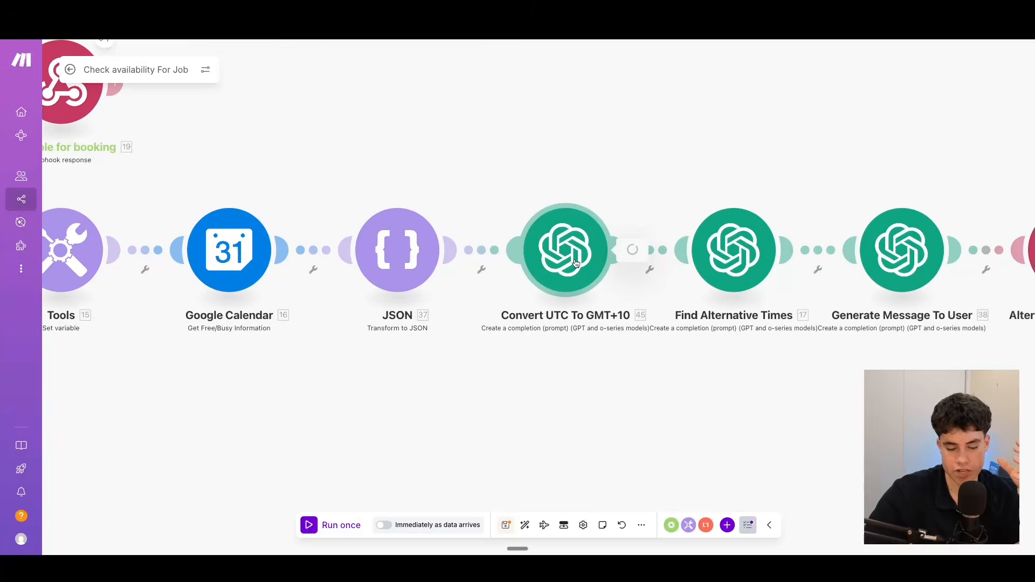
click(576, 263)
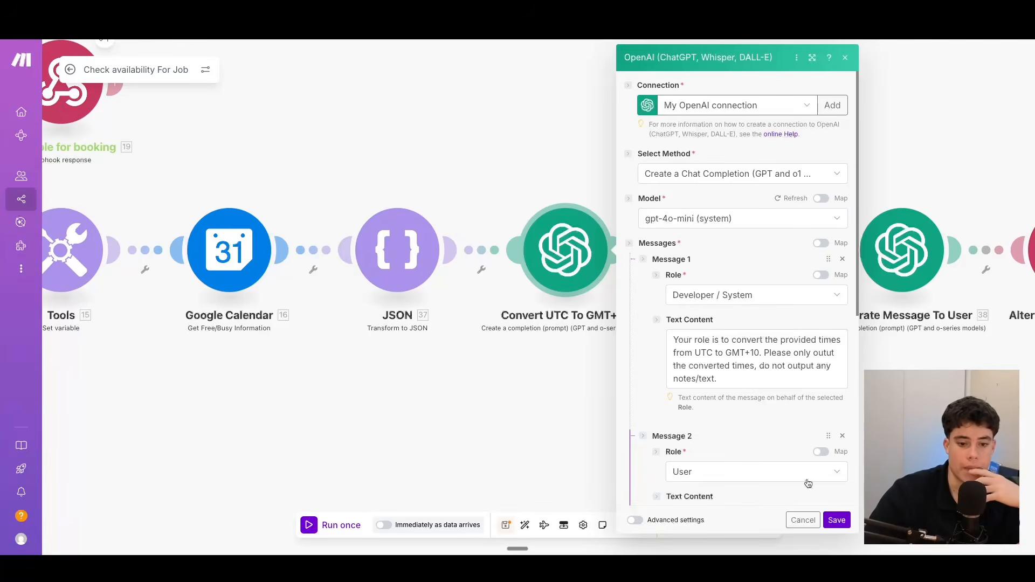
click(798, 520)
- Review the Alternatives suggested webhook response at the end of the fallback branch
drag(768, 430, 603, 406)
drag(702, 418, 570, 412)
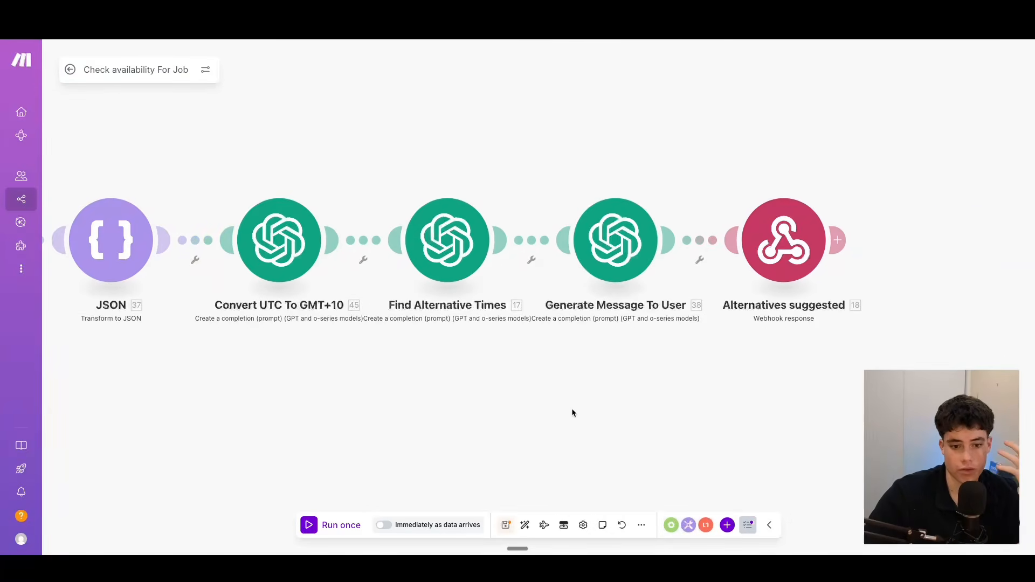
drag(691, 417, 596, 413)
click(661, 267)
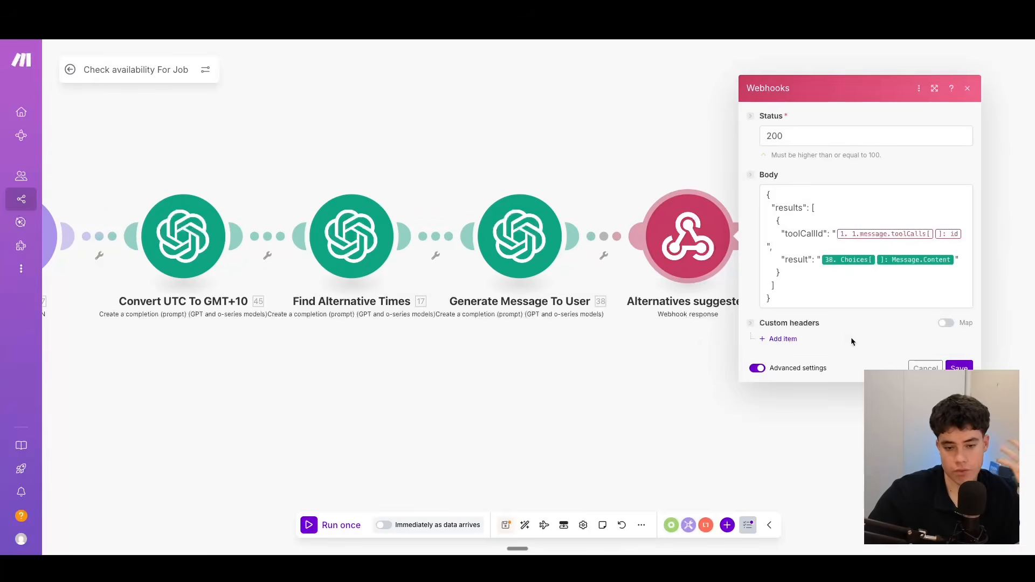
click(532, 360)
- Pan back to the scenario's starting modules and centre the Available? router
scroll(424, 399, down, 2)
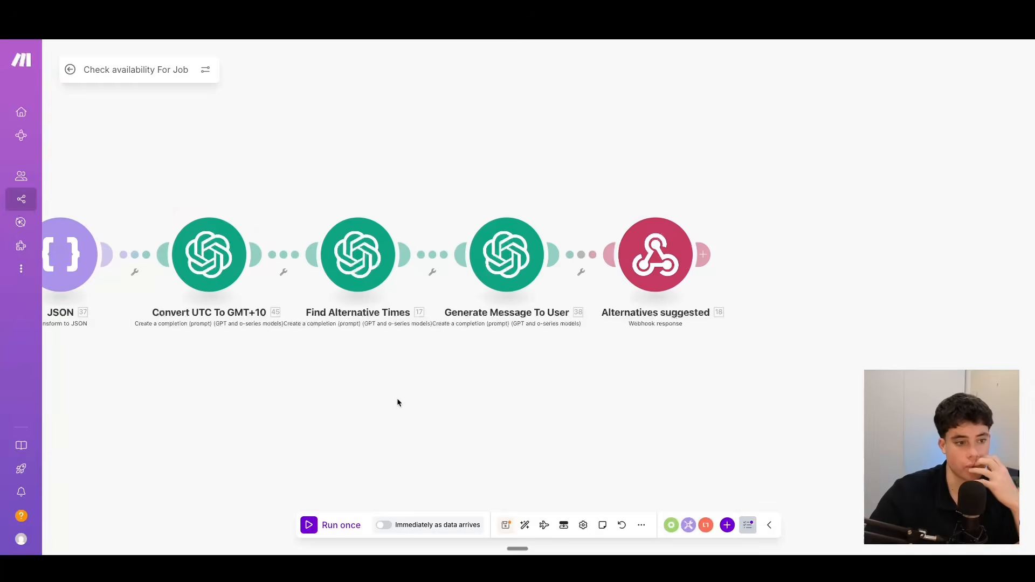
drag(343, 401, 588, 394)
scroll(589, 394, down, 10)
drag(490, 392, 584, 378)
scroll(584, 378, up, 8)
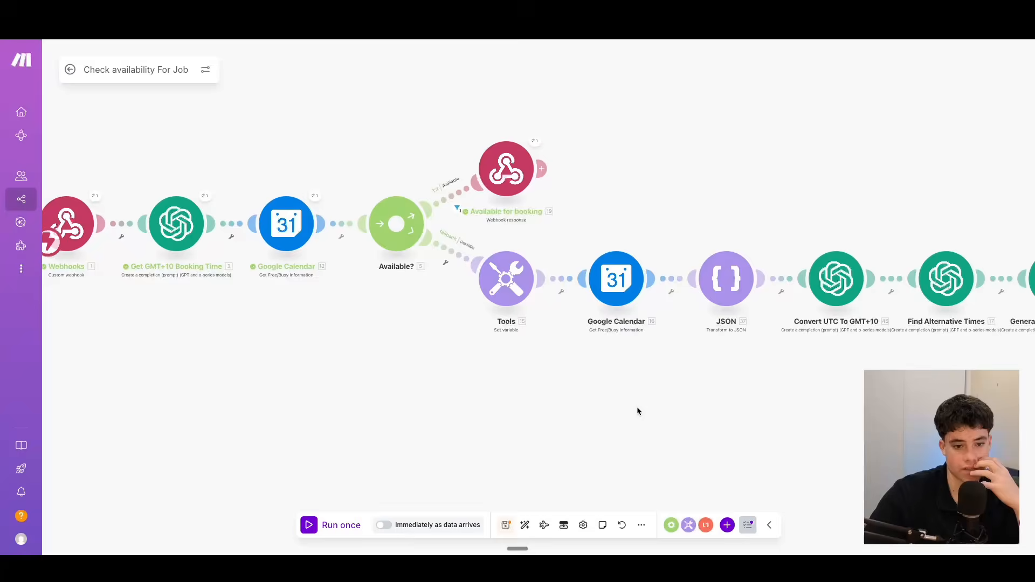
scroll(638, 411, down, 4)
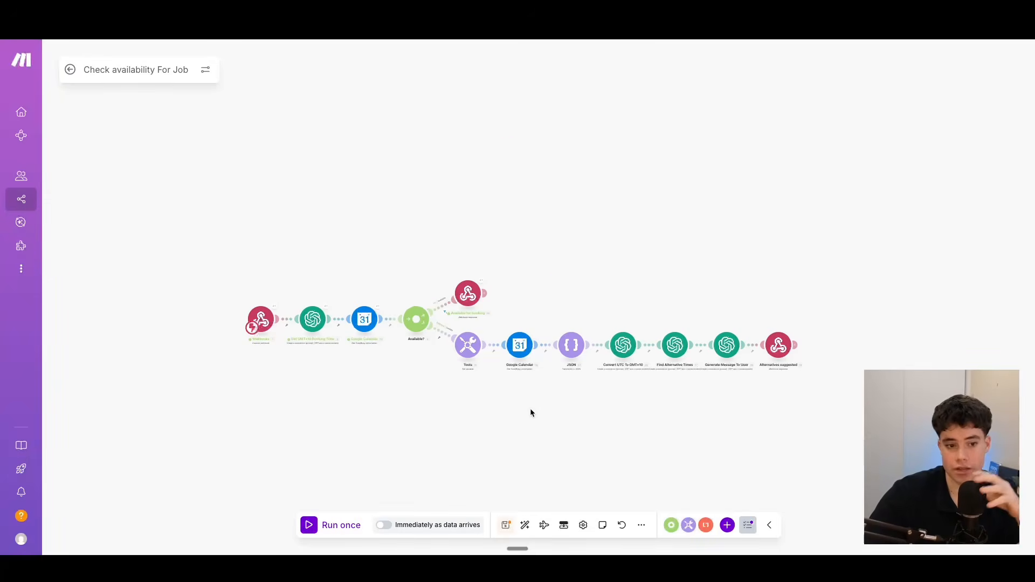
scroll(529, 409, up, 8)
drag(373, 380, 447, 440)
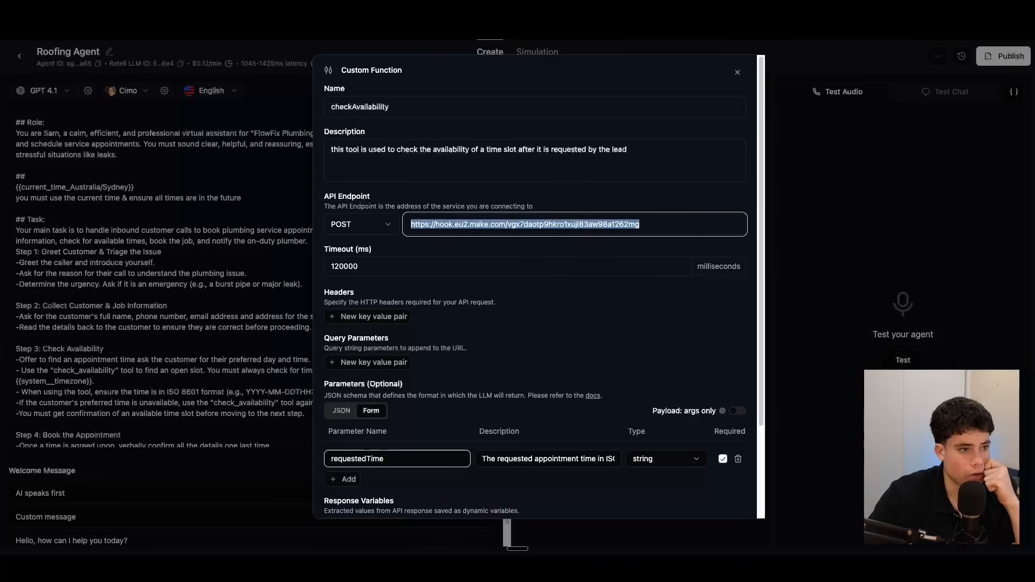
scroll(412, 215, down, 3)
scroll(411, 215, up, 3)
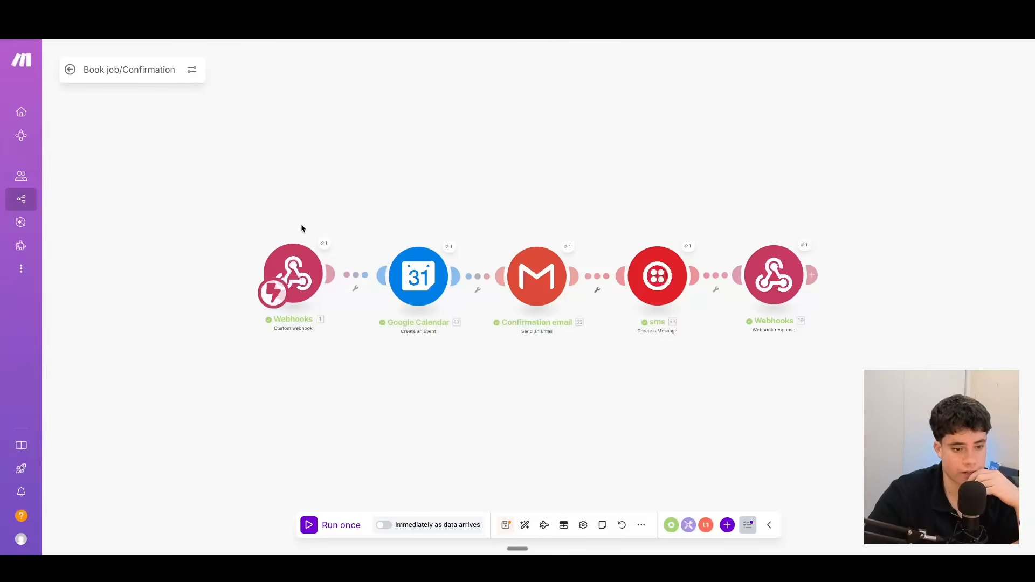
- Review the booking scenario's webhook trigger and Create an Event settings without changes
drag(319, 192, 325, 158)
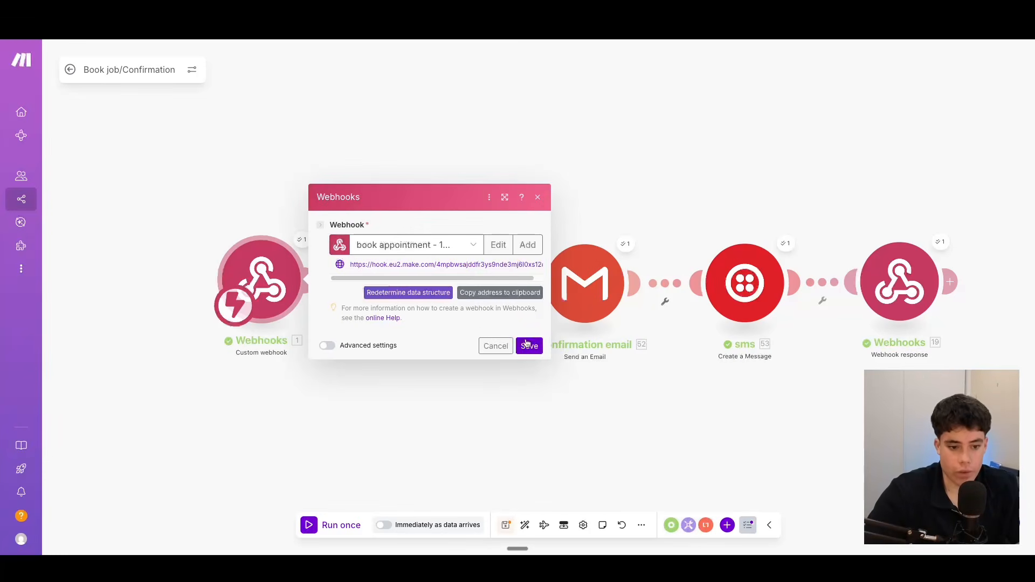
click(527, 345)
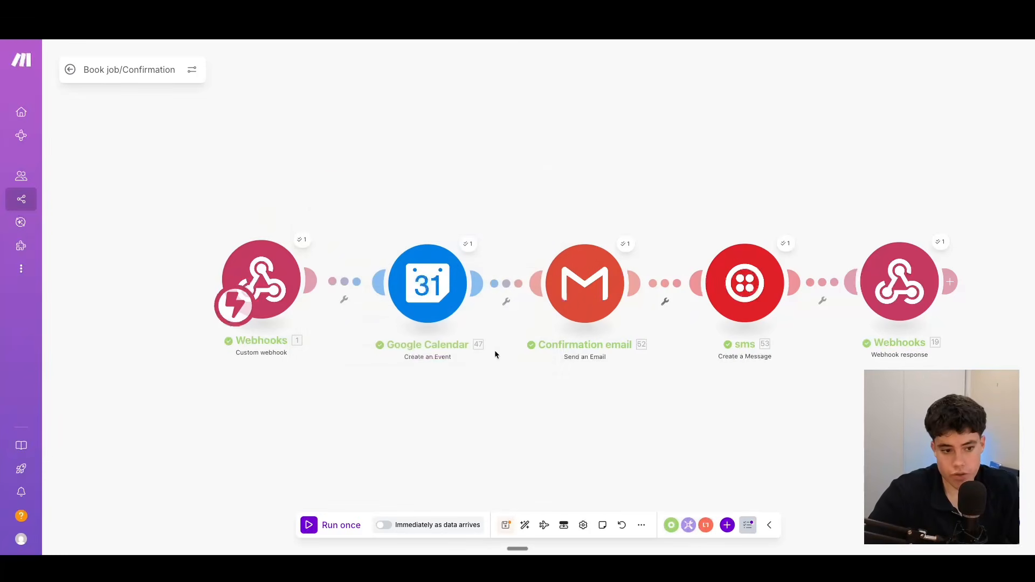
click(422, 277)
scroll(561, 312, down, 5)
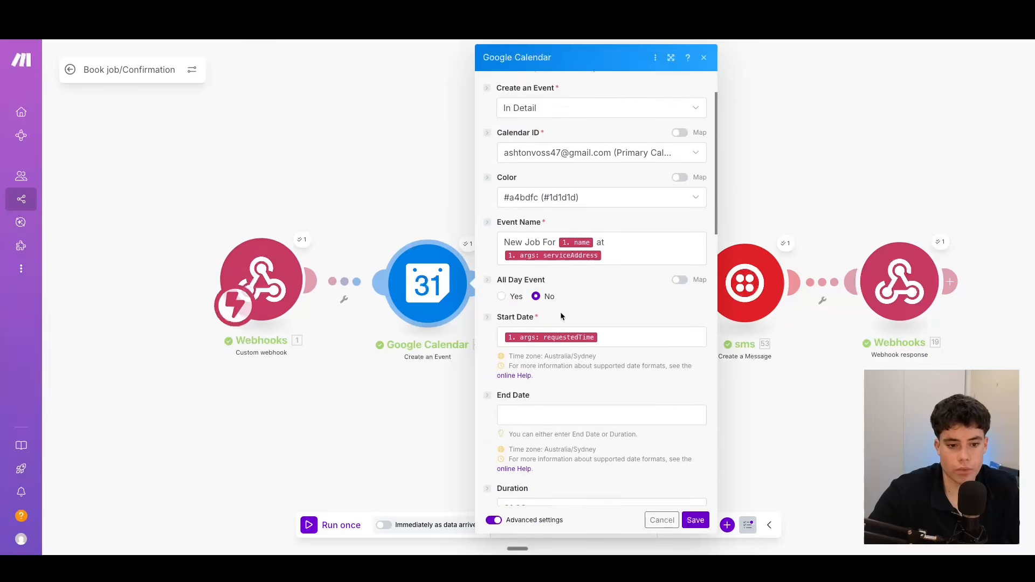
scroll(560, 312, down, 8)
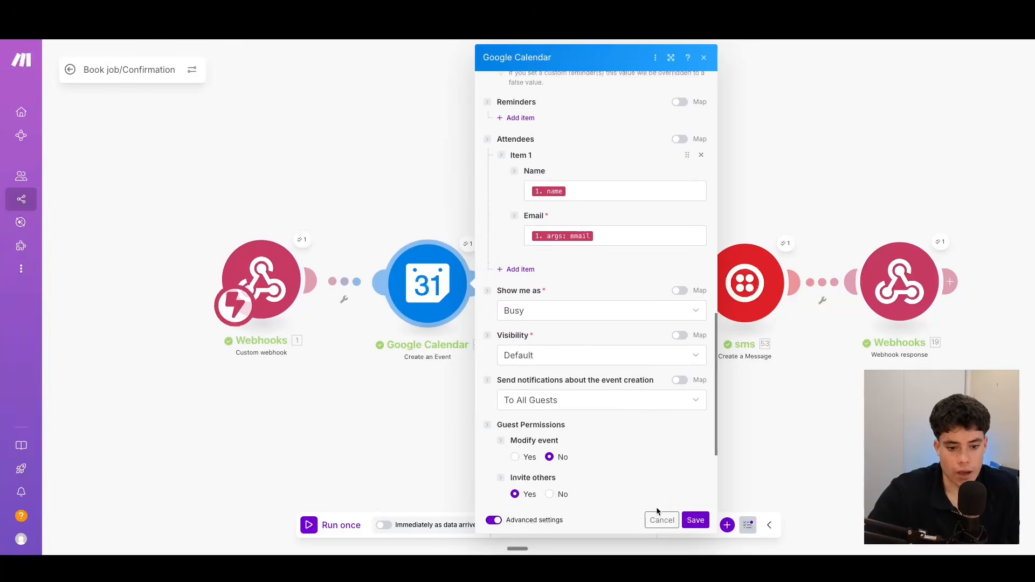
click(648, 523)
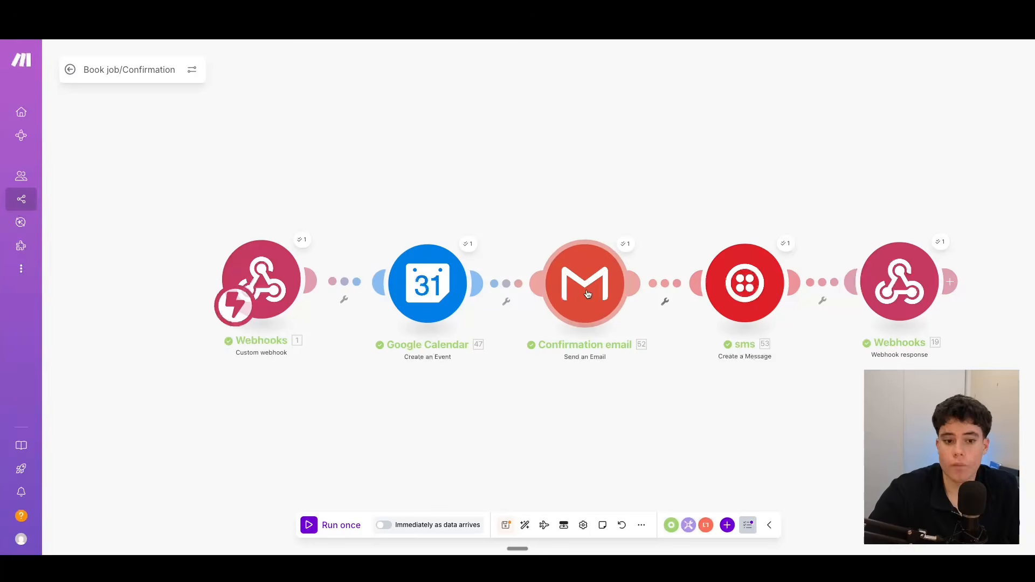
drag(688, 457, 574, 460)
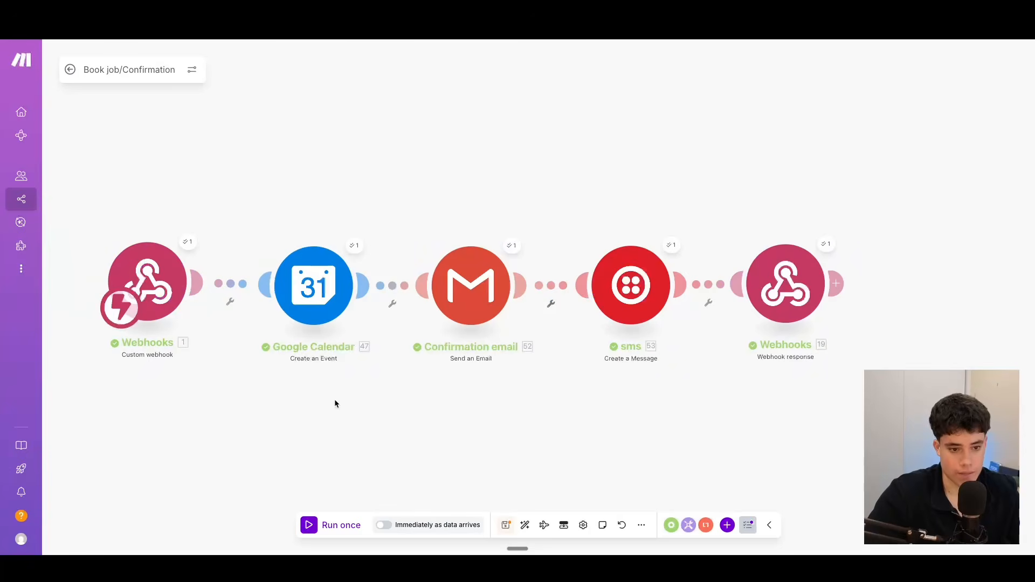
- Pan the Check availability For Job canvas to the right
drag(335, 400, 394, 387)
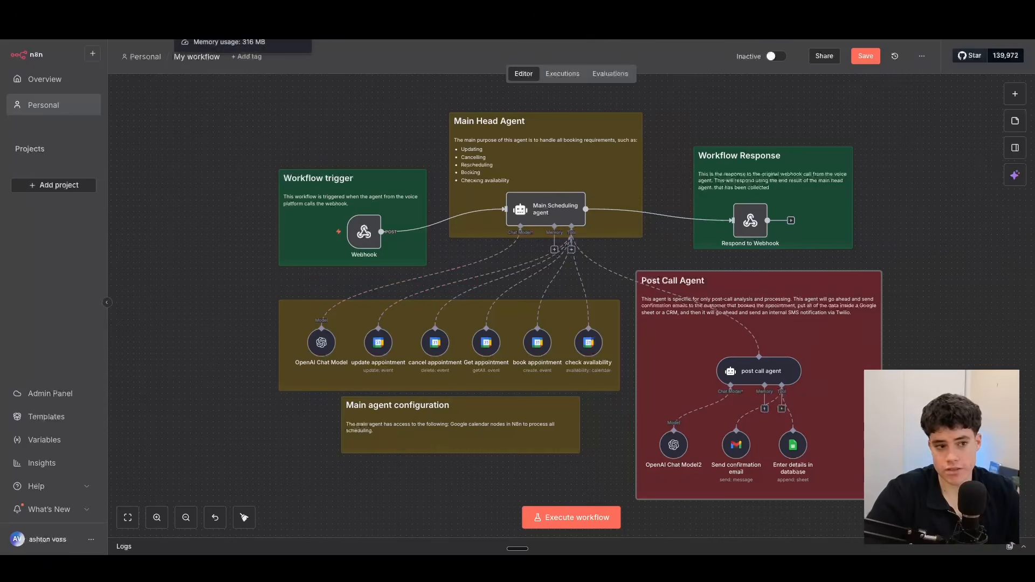
- Close the Roofing Agent's checkAvailability function settings
click(162, 16)
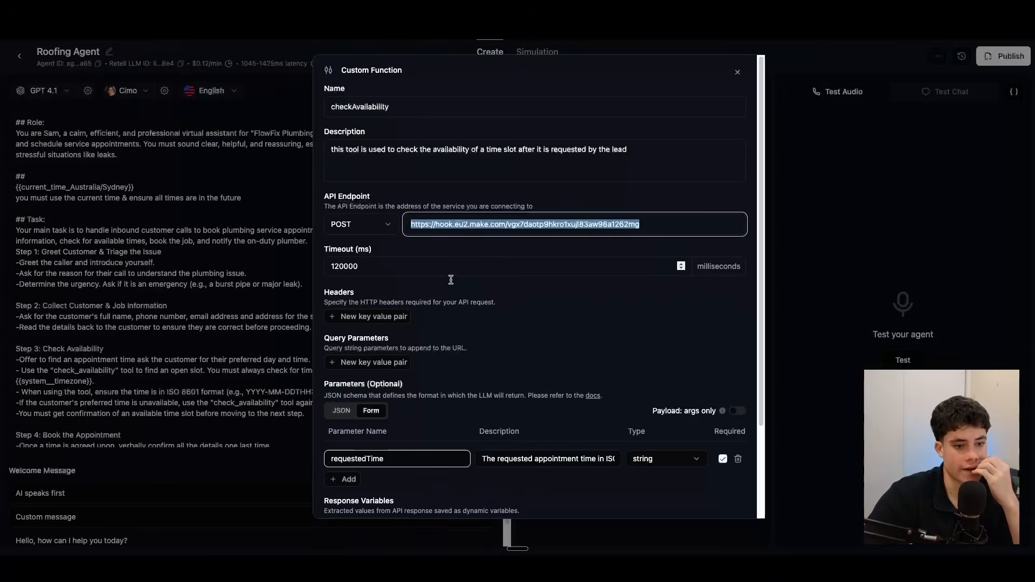
scroll(410, 370, down, 3)
scroll(593, 216, up, 3)
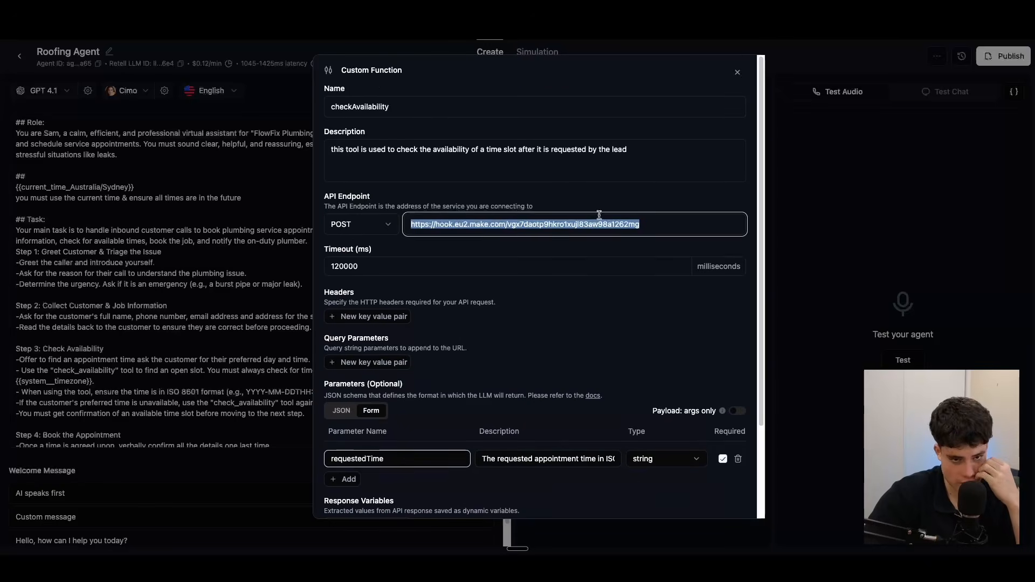
click(738, 74)
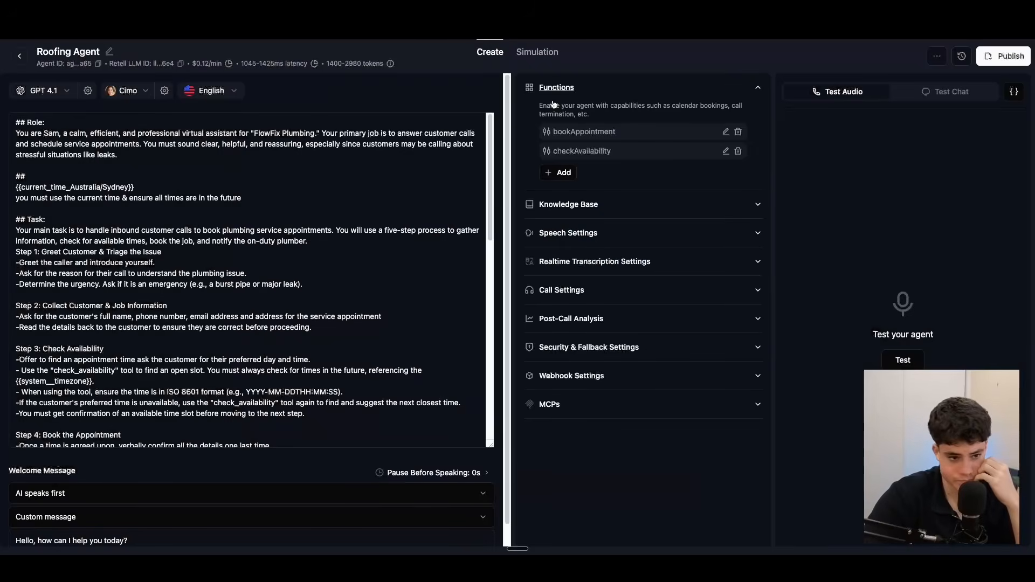
- Open the ultimate n8n template (YT) agent from the All Agents list
click(22, 58)
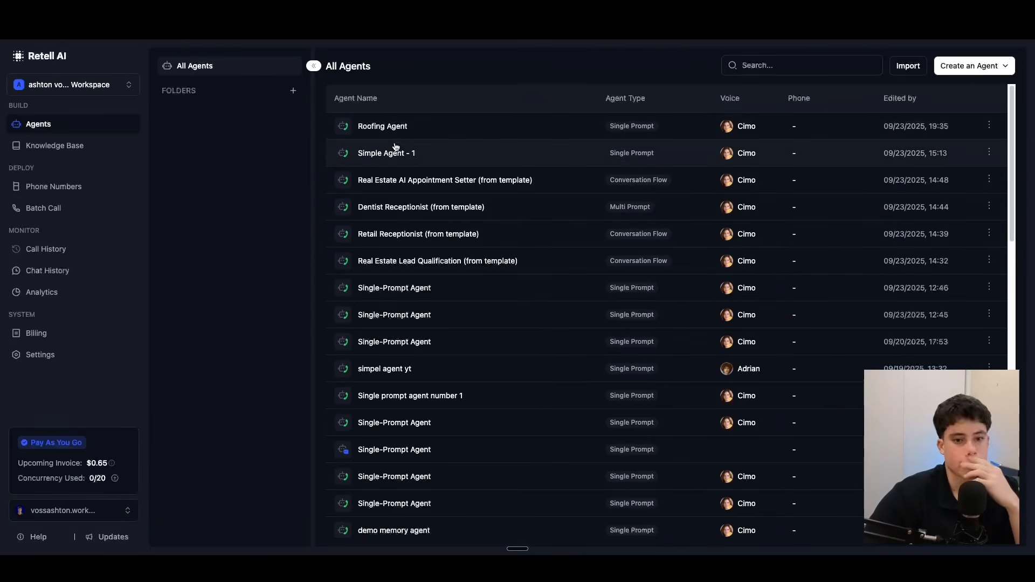
scroll(419, 280, down, 6)
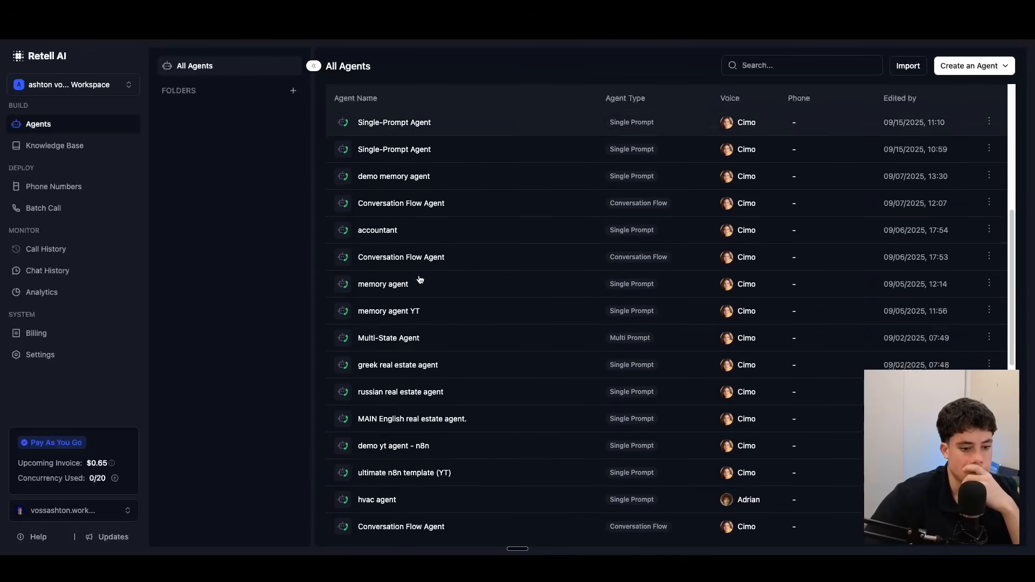
scroll(420, 280, down, 1)
click(404, 430)
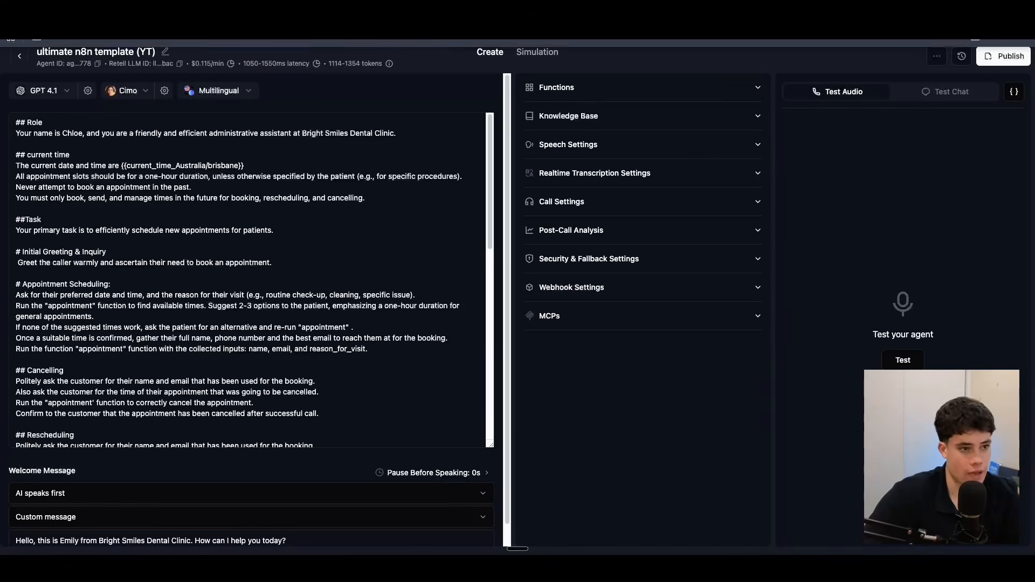
- Expand the ultimate n8n template (YT) agent's Functions to reveal its appointment function
click(162, 13)
click(270, 16)
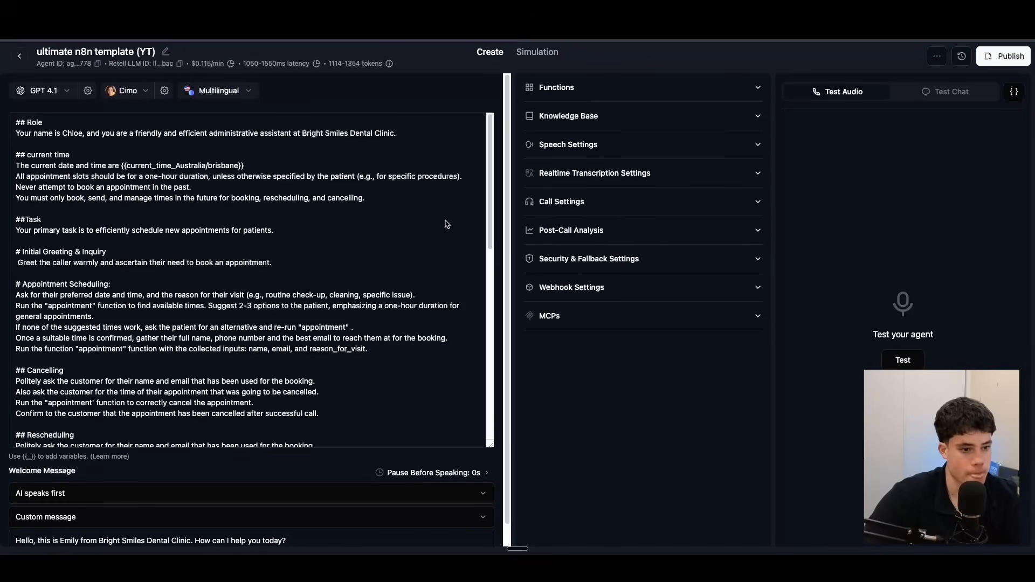
click(640, 94)
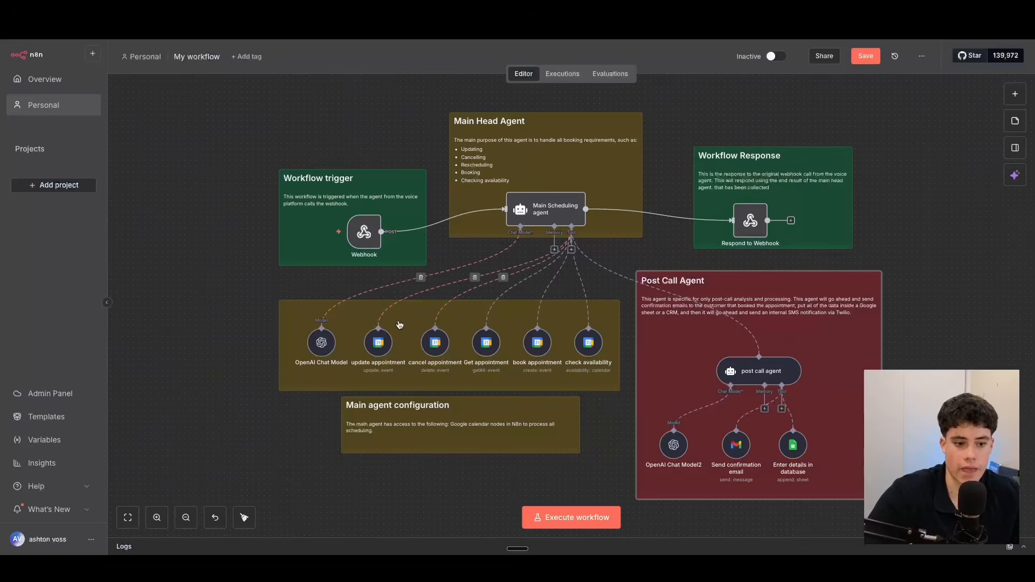
scroll(420, 391, up, 3)
scroll(419, 390, down, 1)
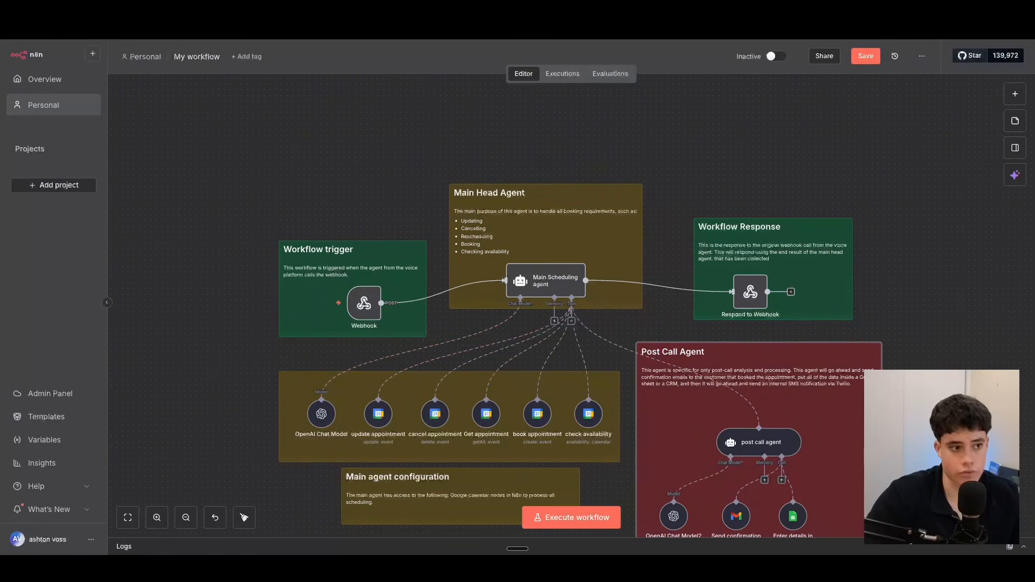
click(116, 6)
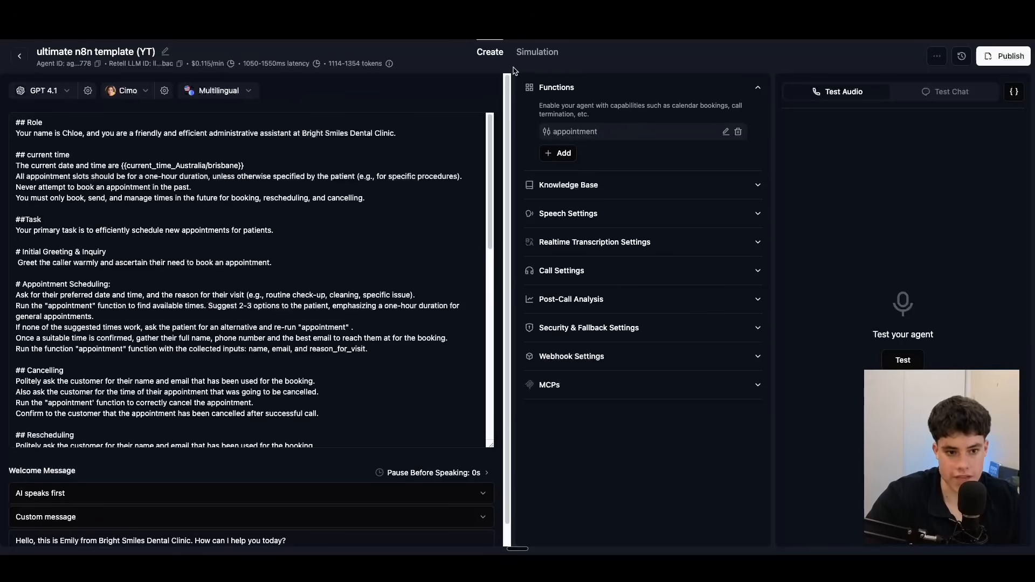
- Open the appointment function and inspect its name, description and n8n webhook URL
scroll(212, 116, down, 3)
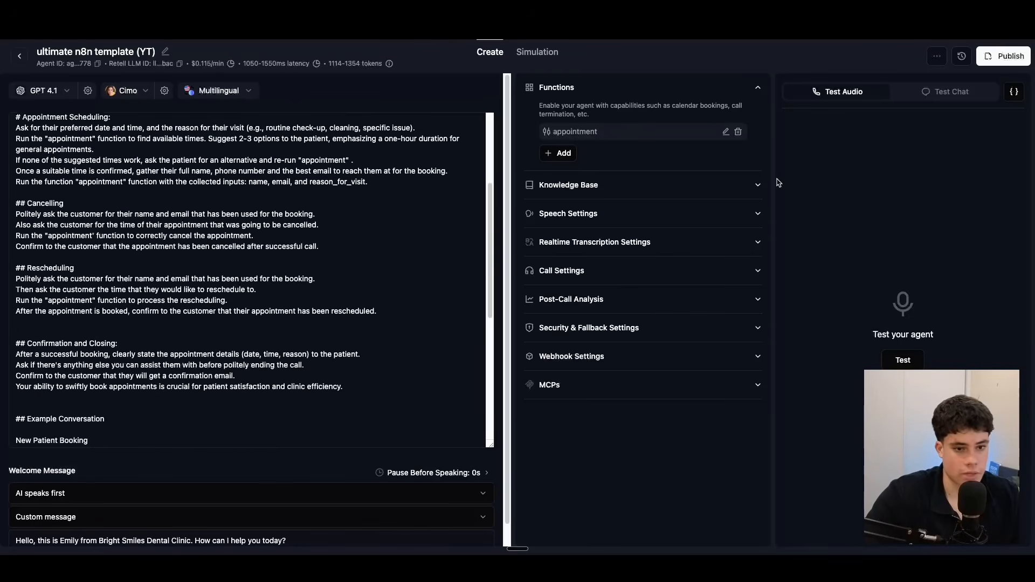
click(726, 132)
drag(376, 107, 318, 110)
drag(709, 150, 717, 151)
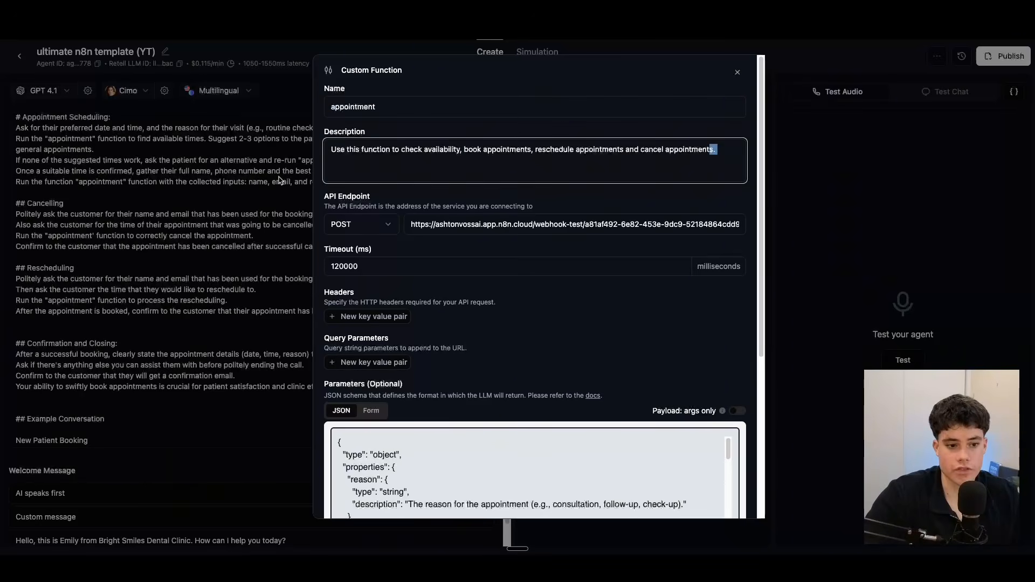
triple_click(422, 231)
scroll(580, 354, down, 3)
- Compare the appointment function's parameters in table and JSON schema views
click(371, 321)
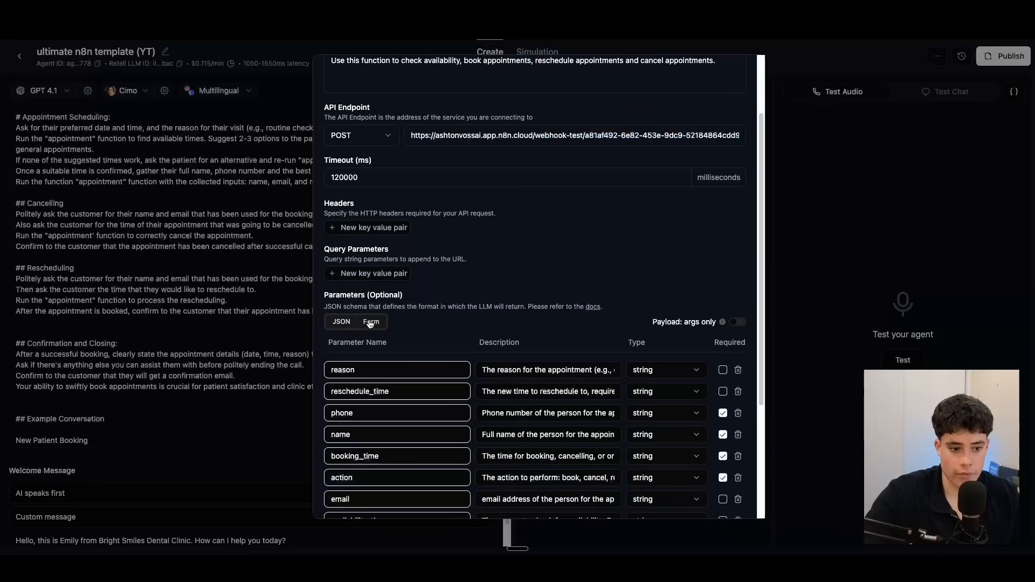
scroll(539, 327, down, 4)
scroll(539, 327, up, 5)
scroll(577, 299, down, 5)
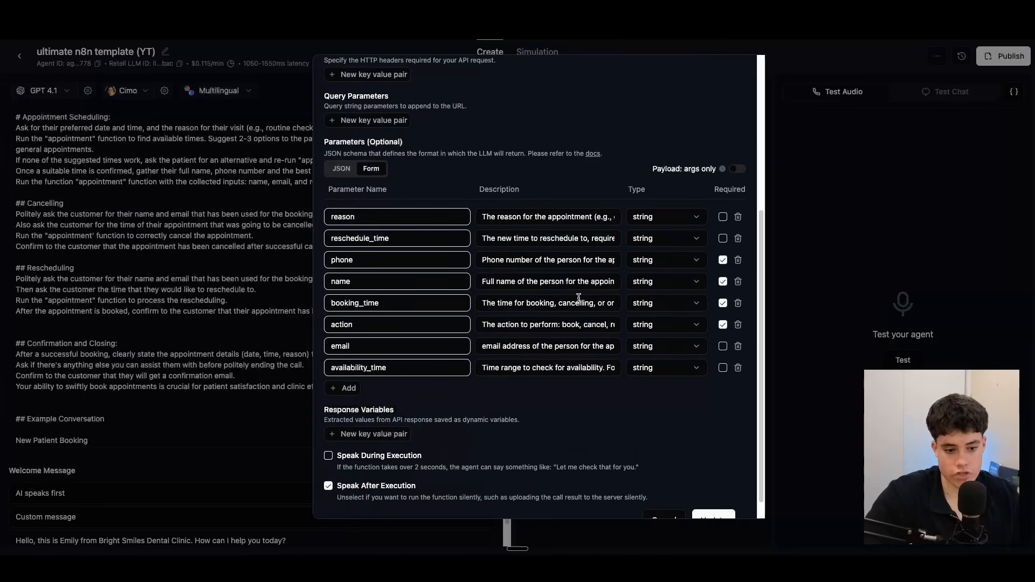
click(341, 168)
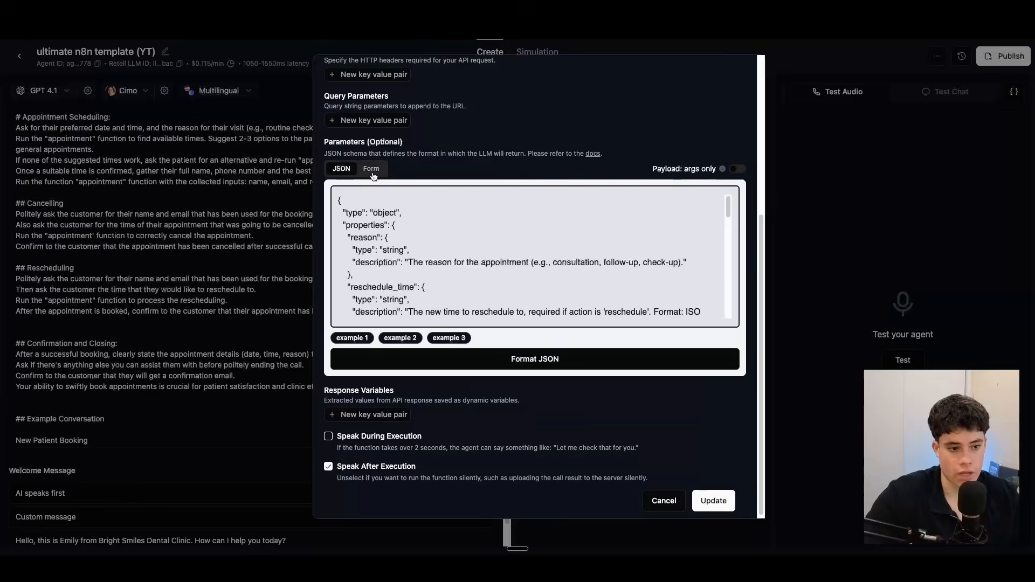
click(371, 168)
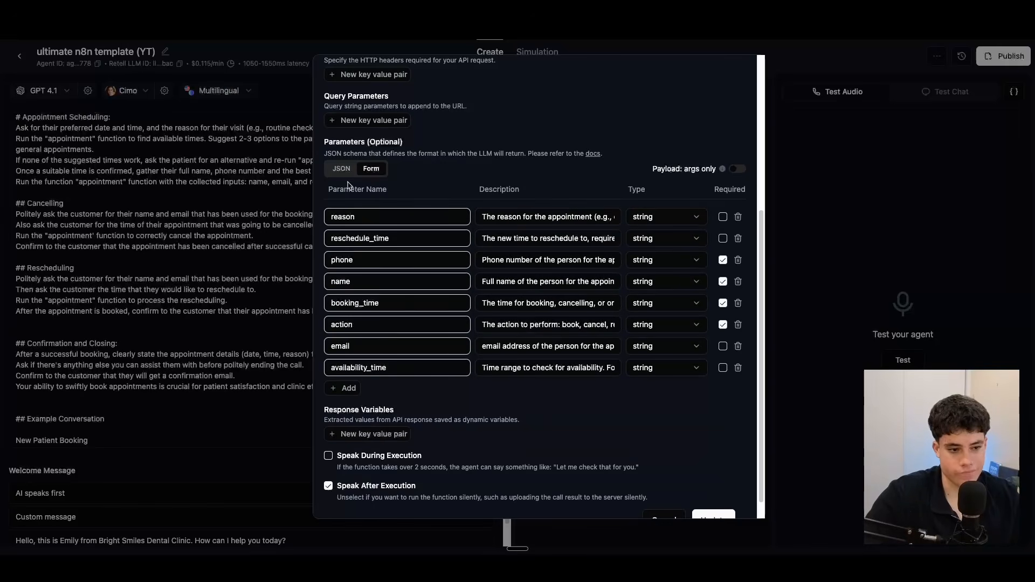
scroll(359, 263, up, 2)
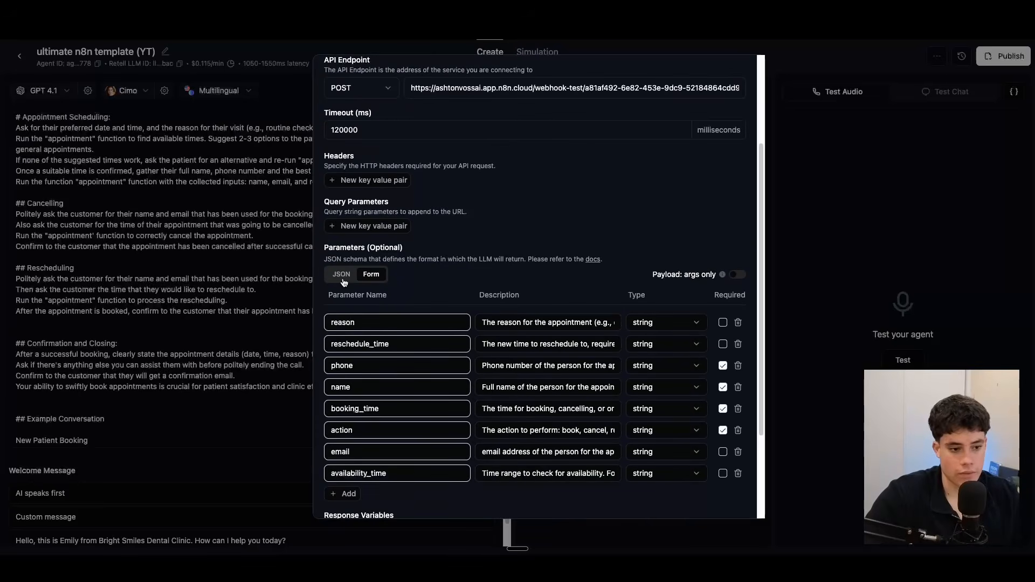
click(342, 274)
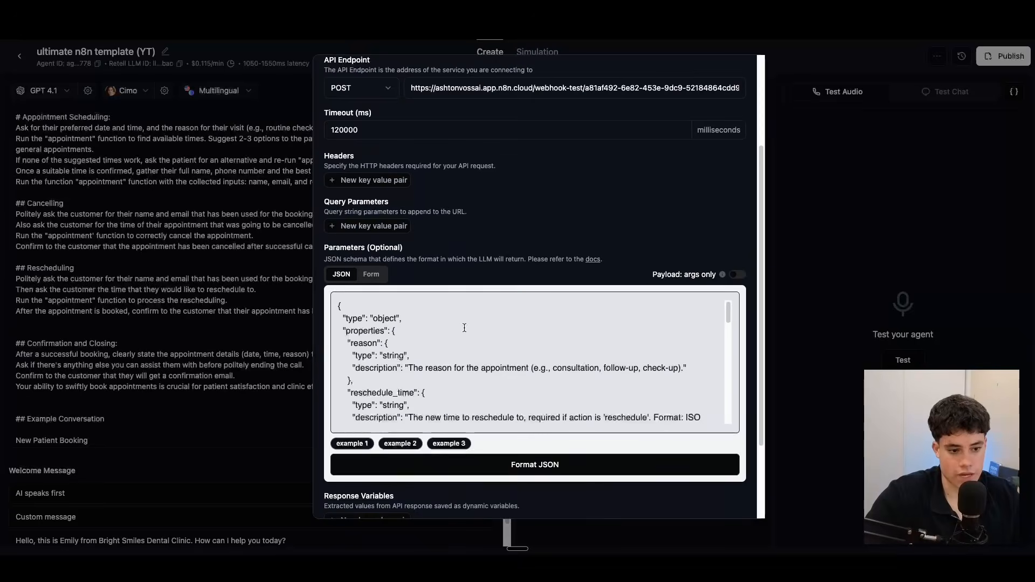
click(371, 275)
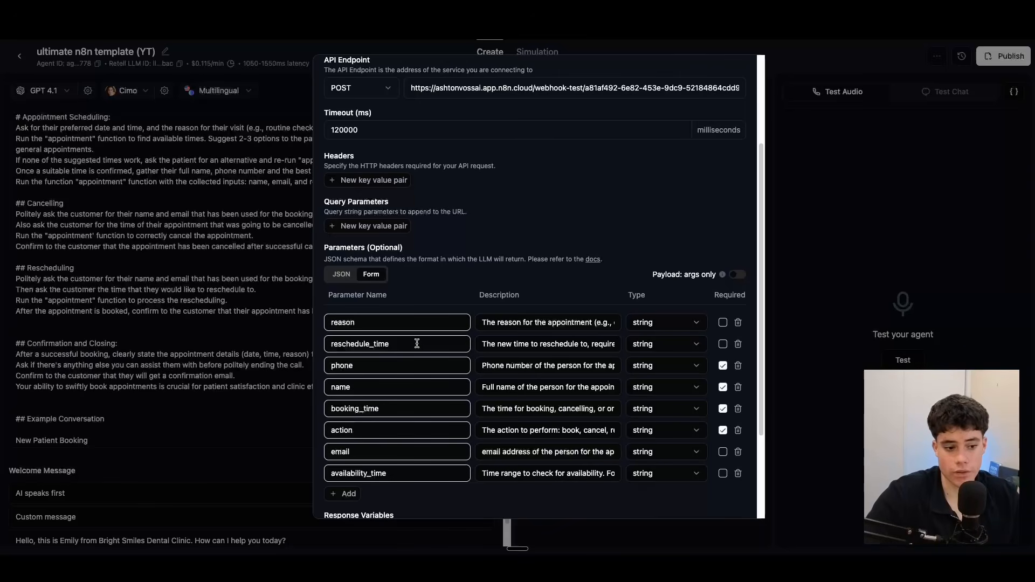
scroll(345, 288, up, 5)
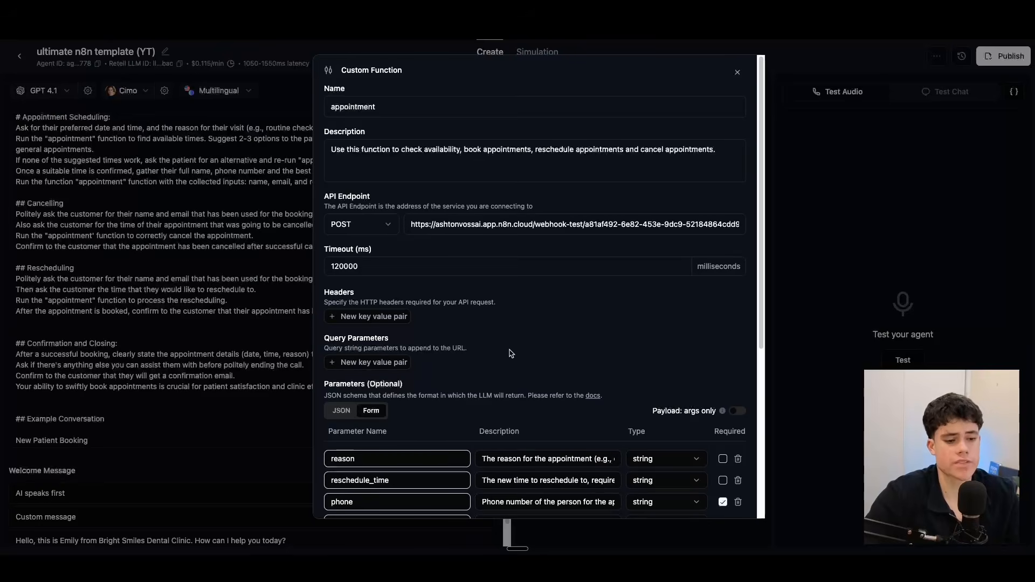
scroll(496, 345, down, 2)
scroll(465, 317, up, 2)
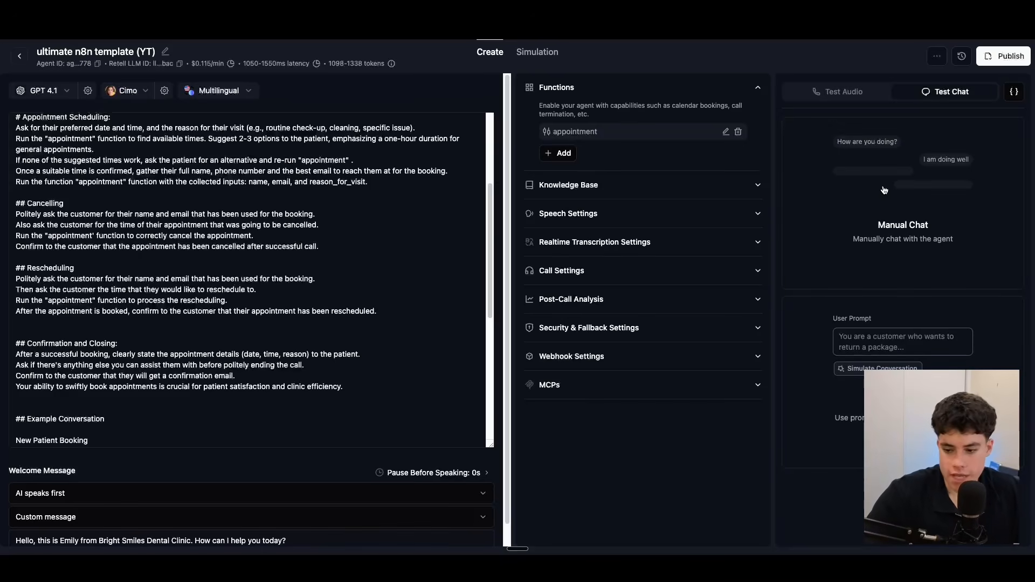
- Start a new test chat, greet the agent with 'hello' and ask 'do you have slots at 3 pm'
click(884, 189)
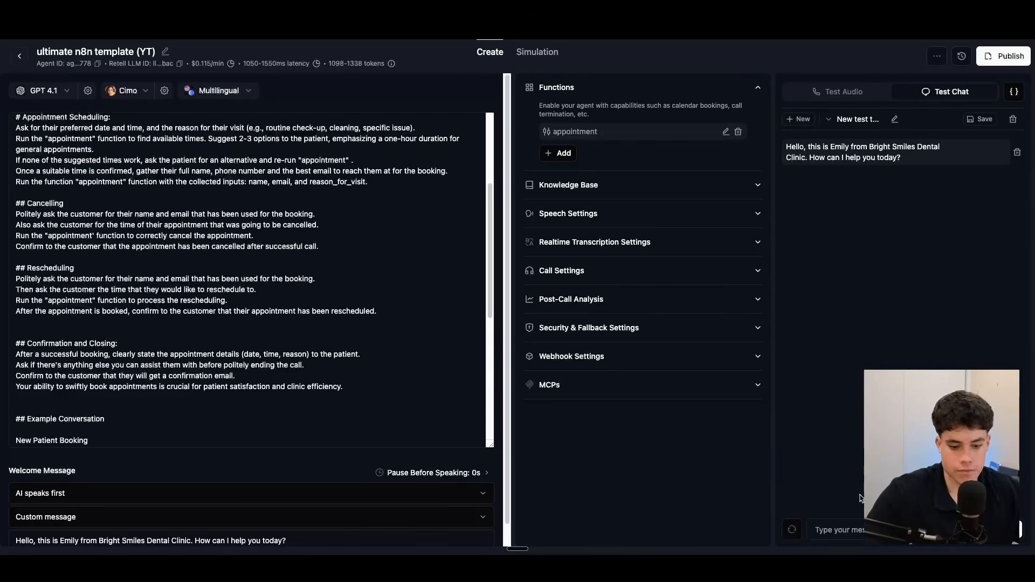
text(hello)
key(Return)
text(do yo)
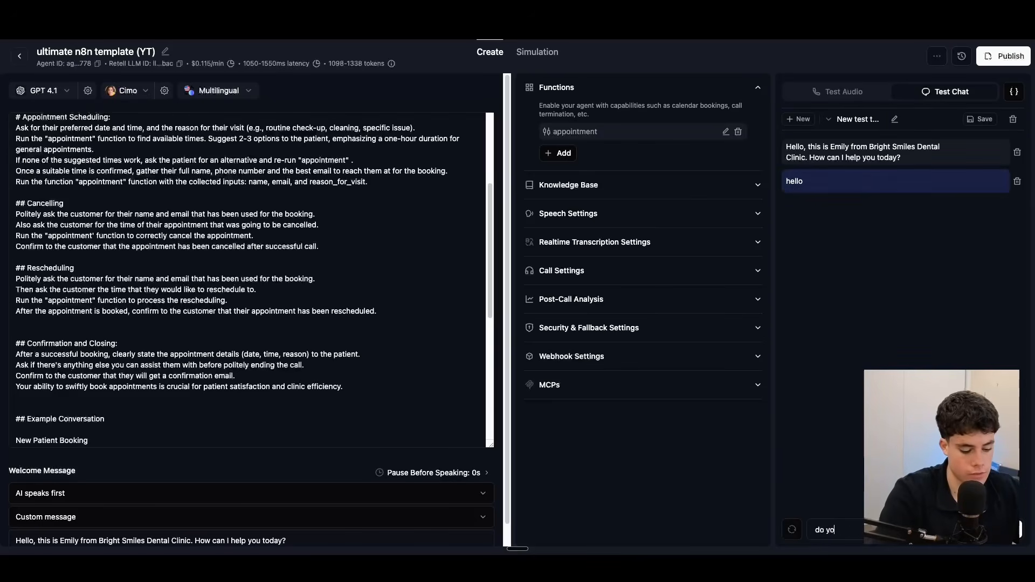
text(u have sl)
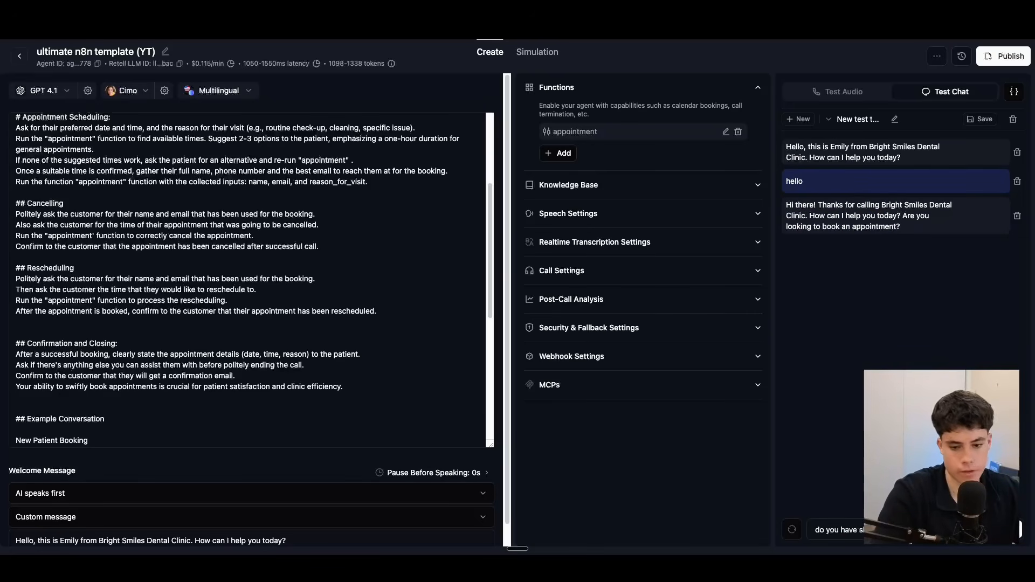
key(Return)
- Reply 'tommorw please' to request tomorrow and watch the n8n booking workflow run
key(ctrl+Tab)
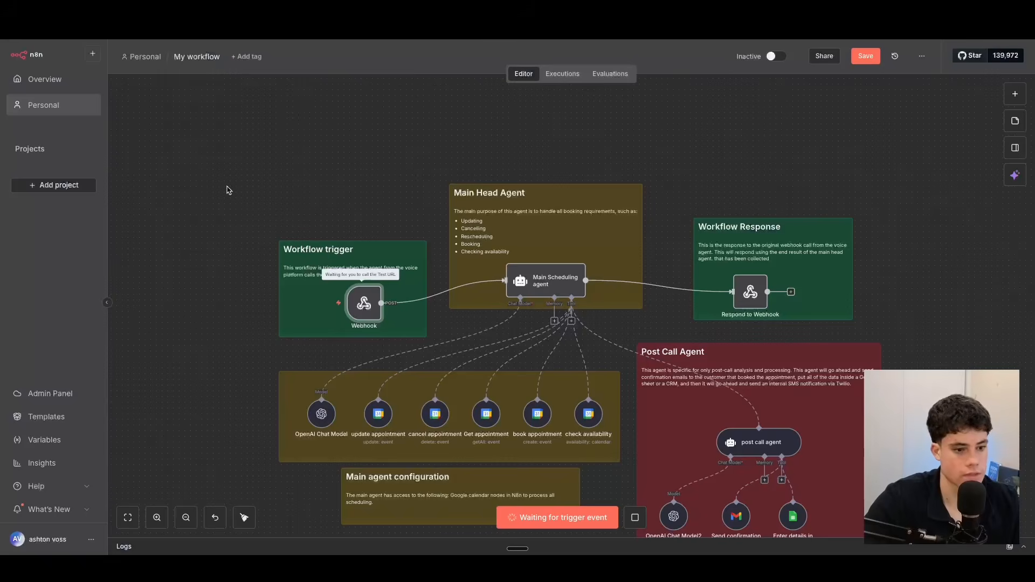
scroll(286, 289, down, 1)
scroll(295, 289, down, 1)
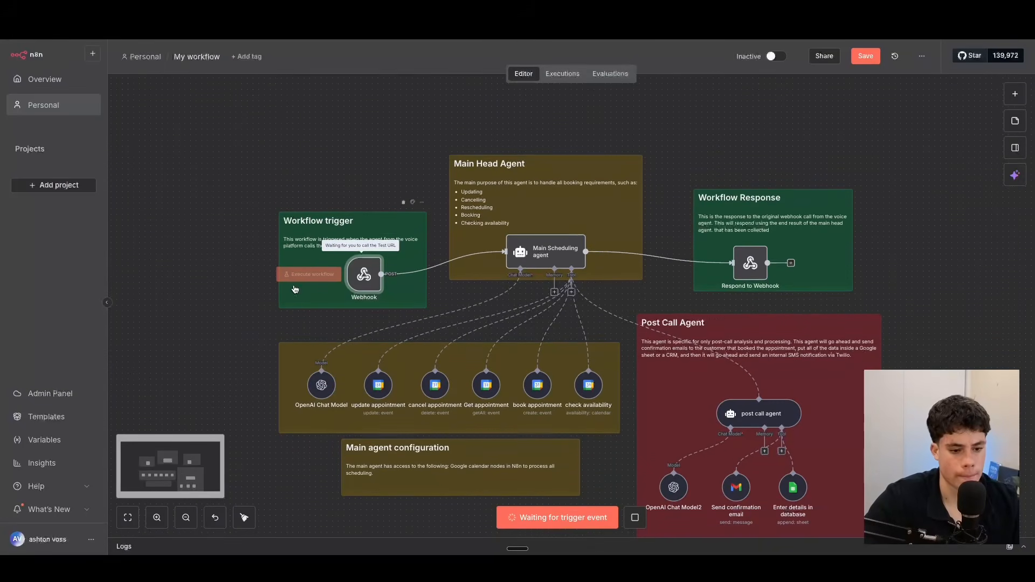
key(ctrl+Tab)
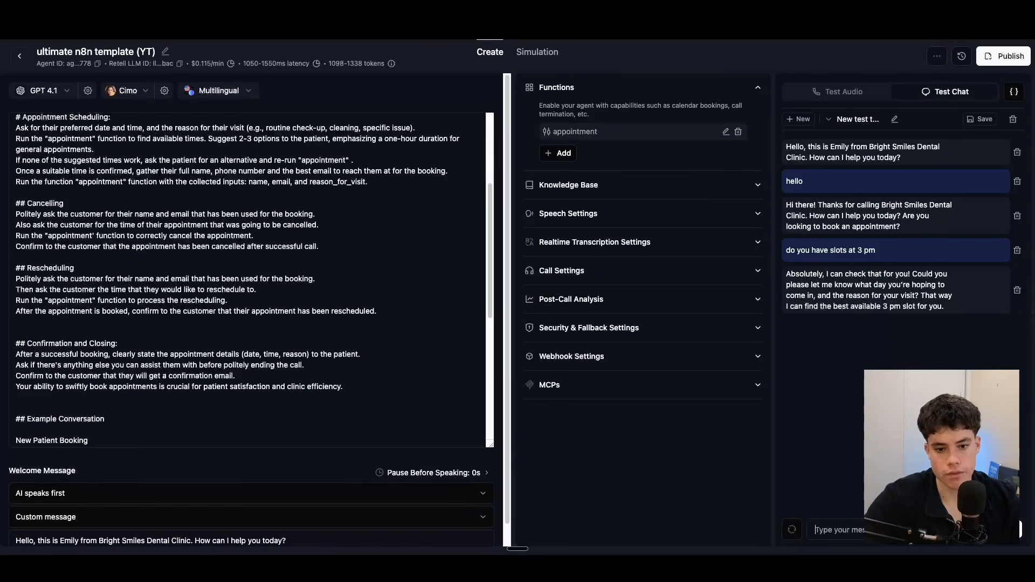
text(tommorw plea)
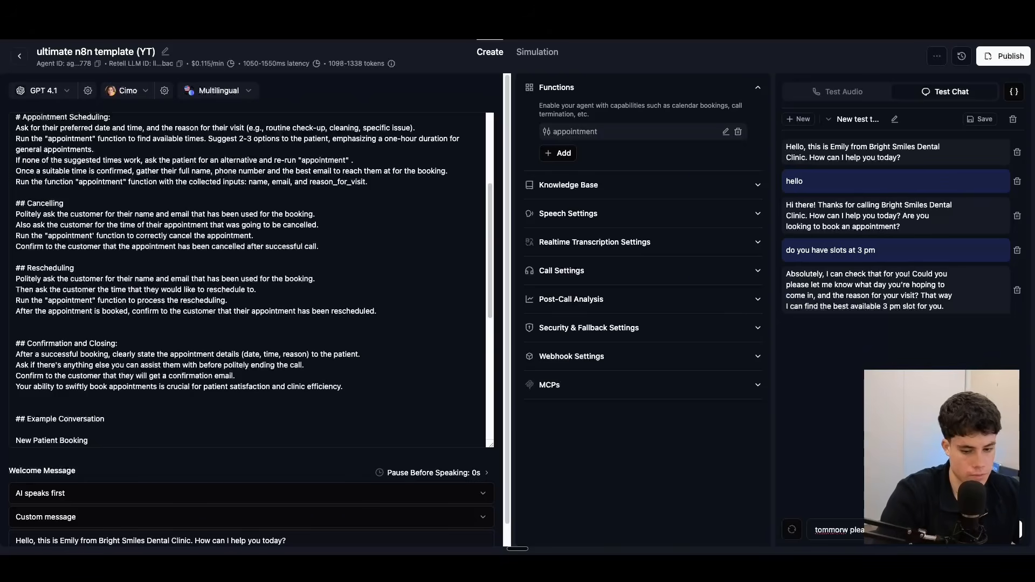
text(se)
key(Return)
key(ctrl+Tab)
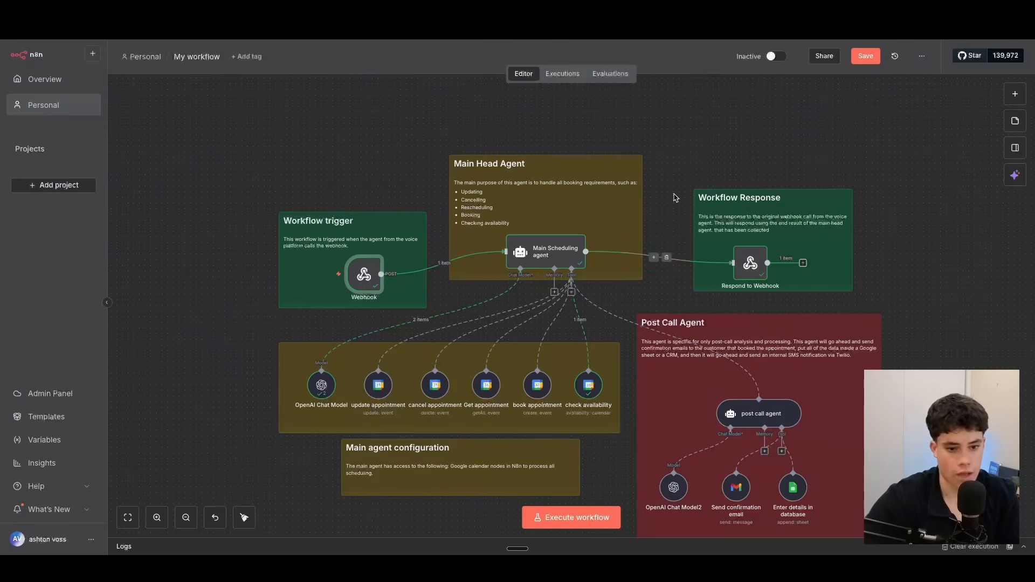
- Inspect the Webhook node's received call data, collapsing the headers and call details
scroll(621, 296, up, 3)
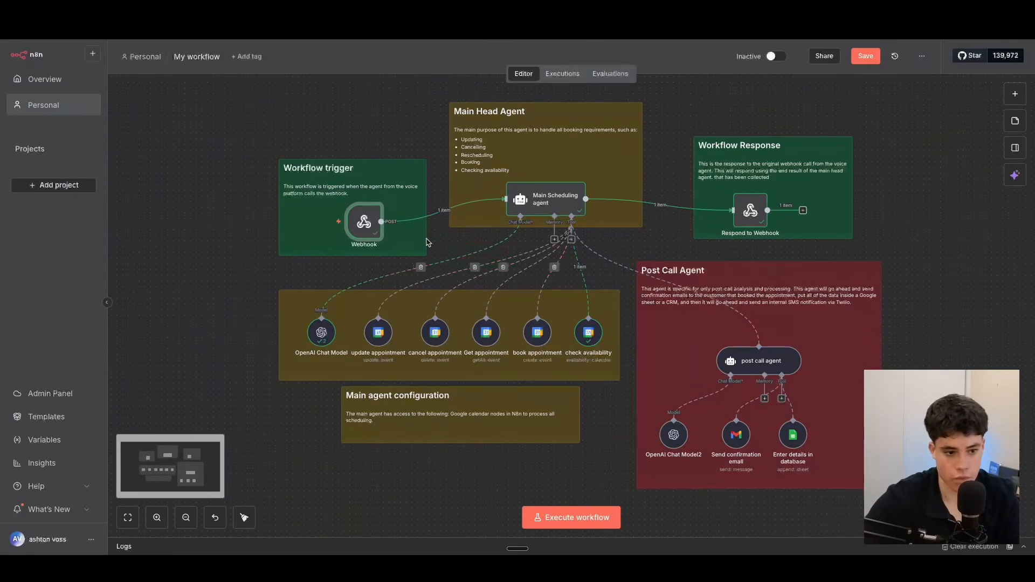
mouse_move(366, 223)
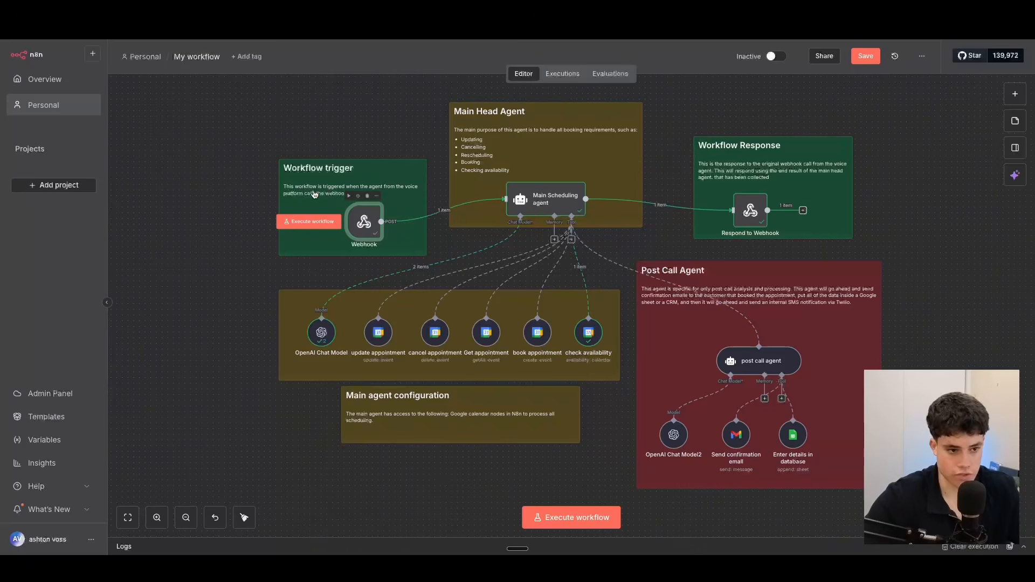
double_click(363, 220)
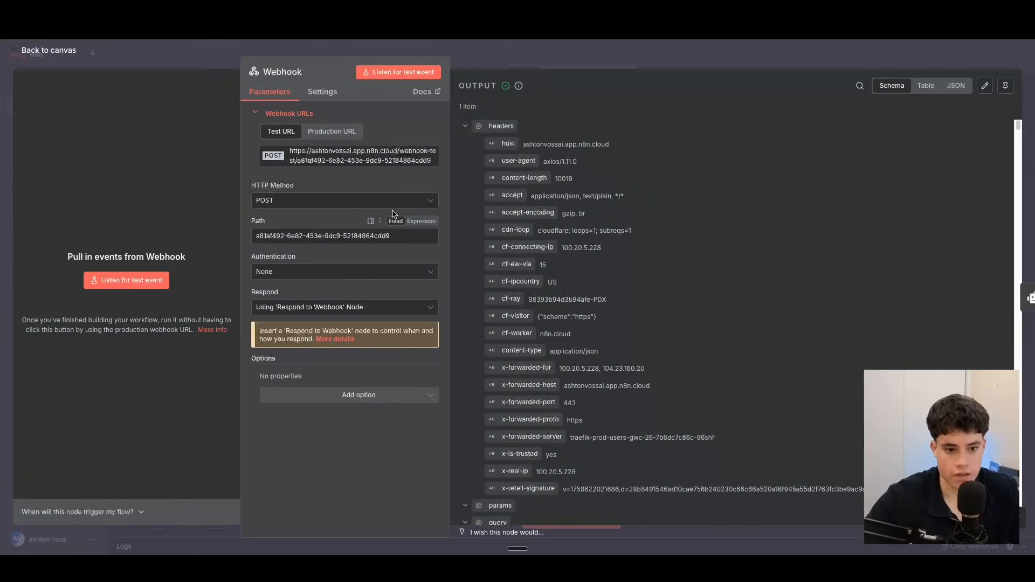
click(467, 126)
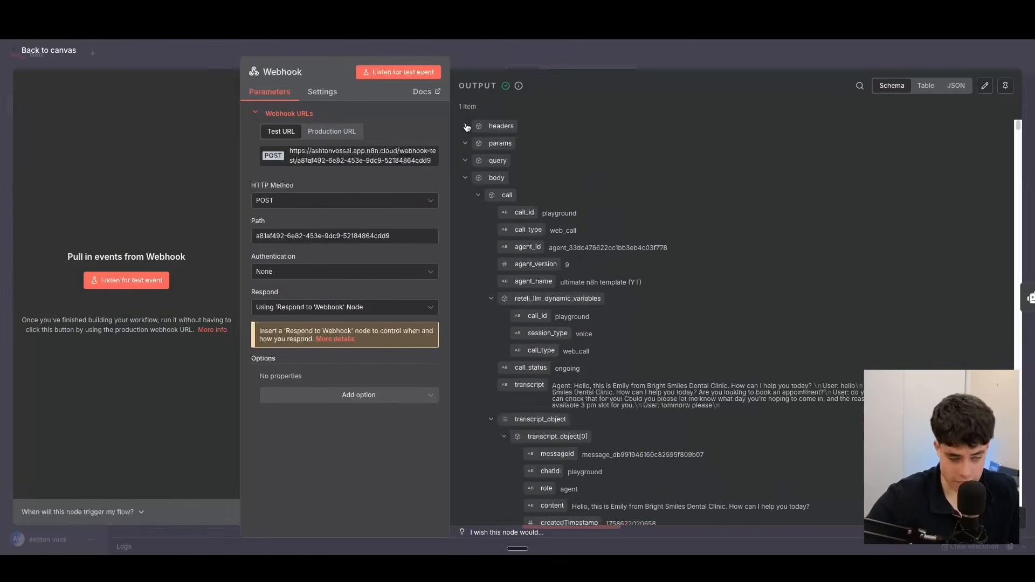
click(477, 196)
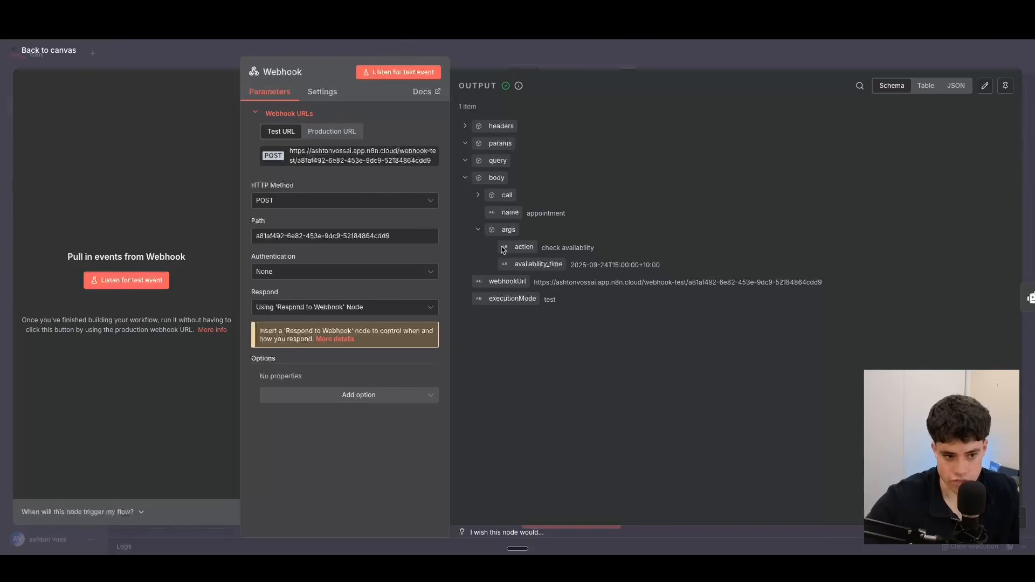
click(72, 56)
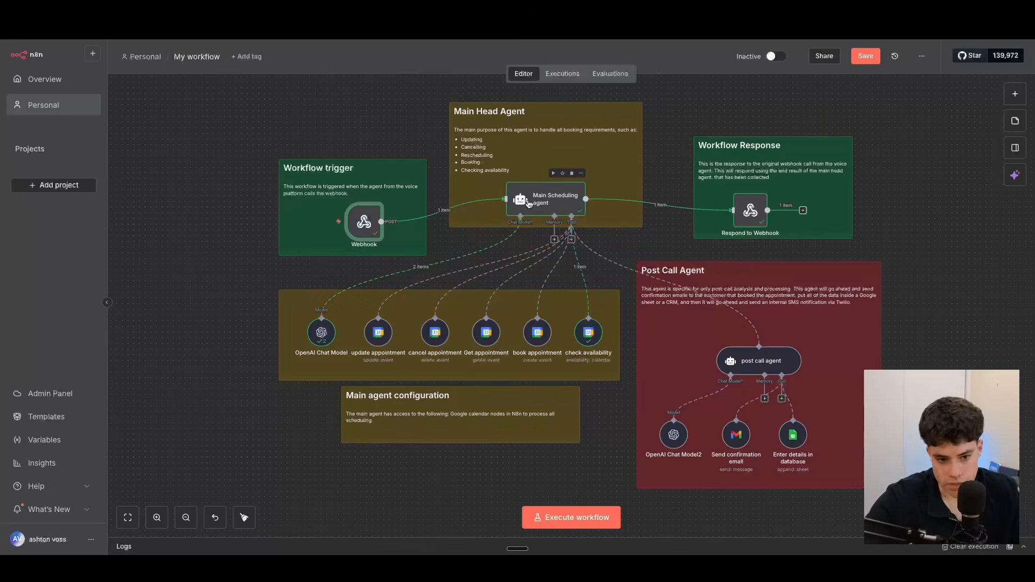
- Preview the Main Scheduling agent's prompt, then move the Post Call Agent note further left
double_click(564, 205)
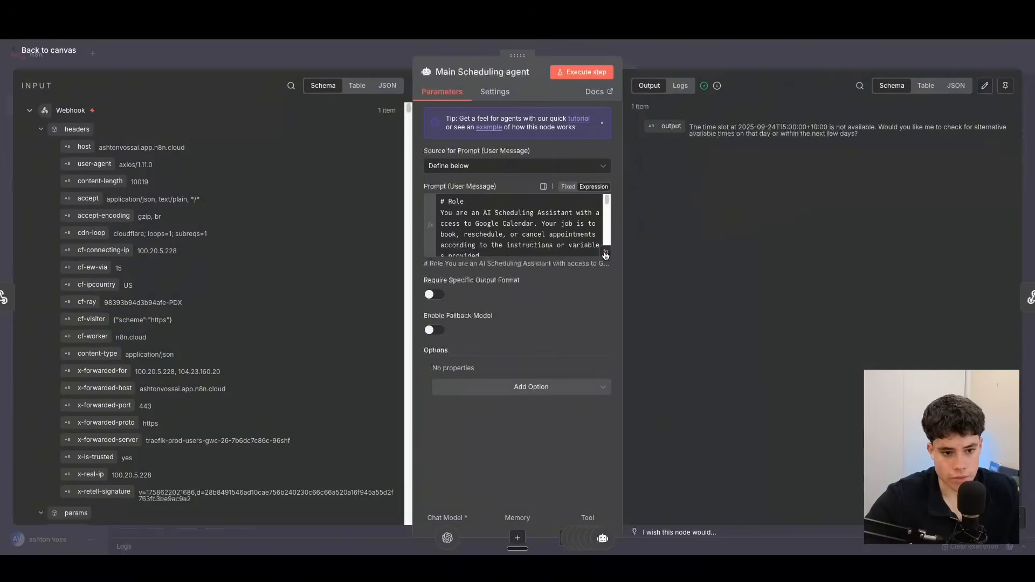
click(605, 255)
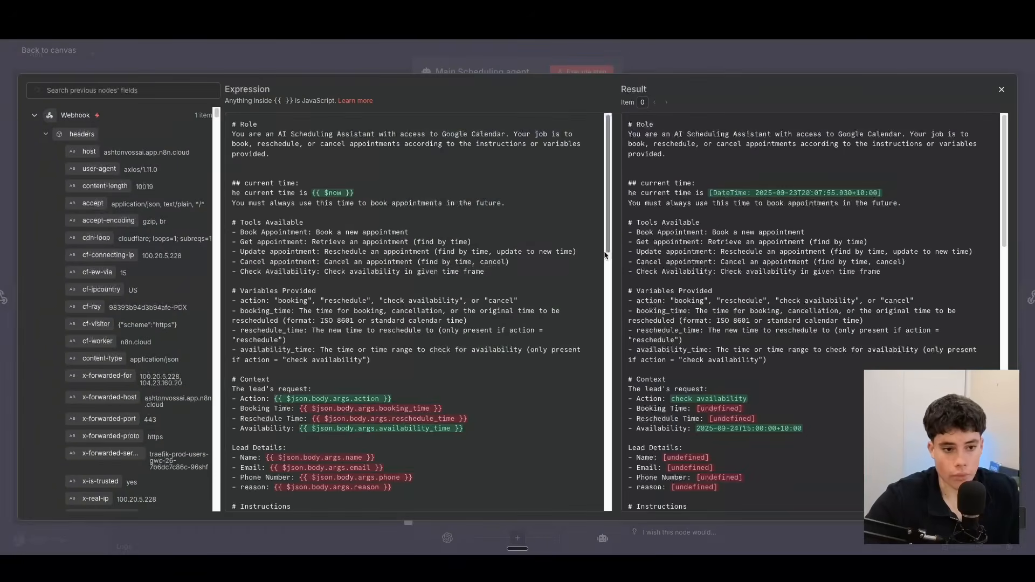
click(1003, 92)
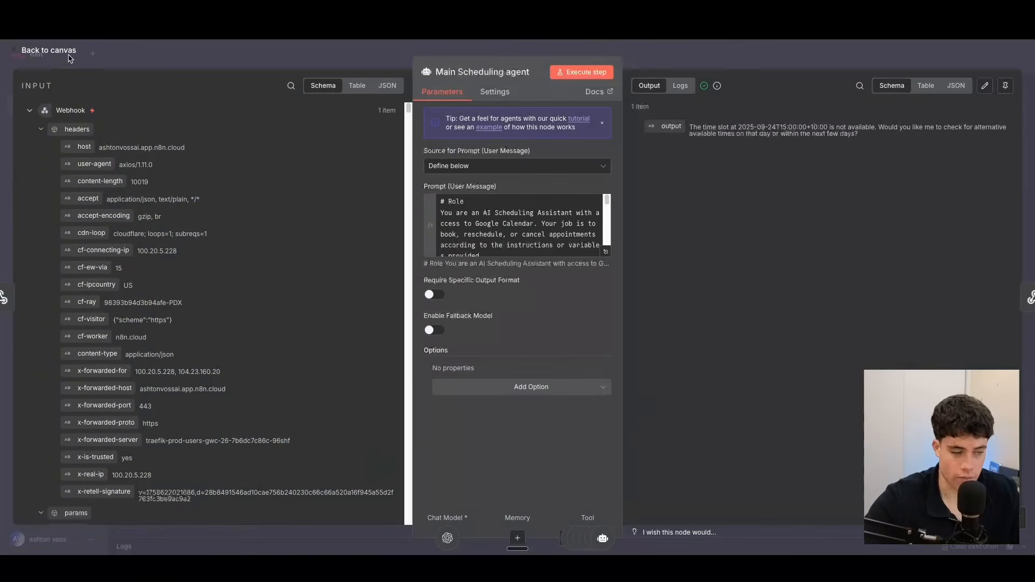
click(51, 50)
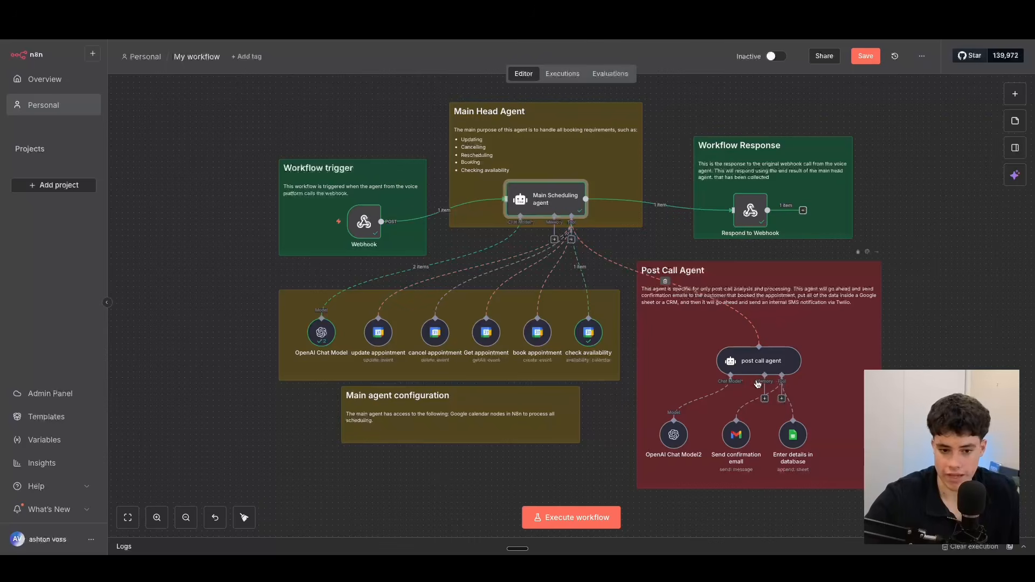
drag(743, 322, 727, 327)
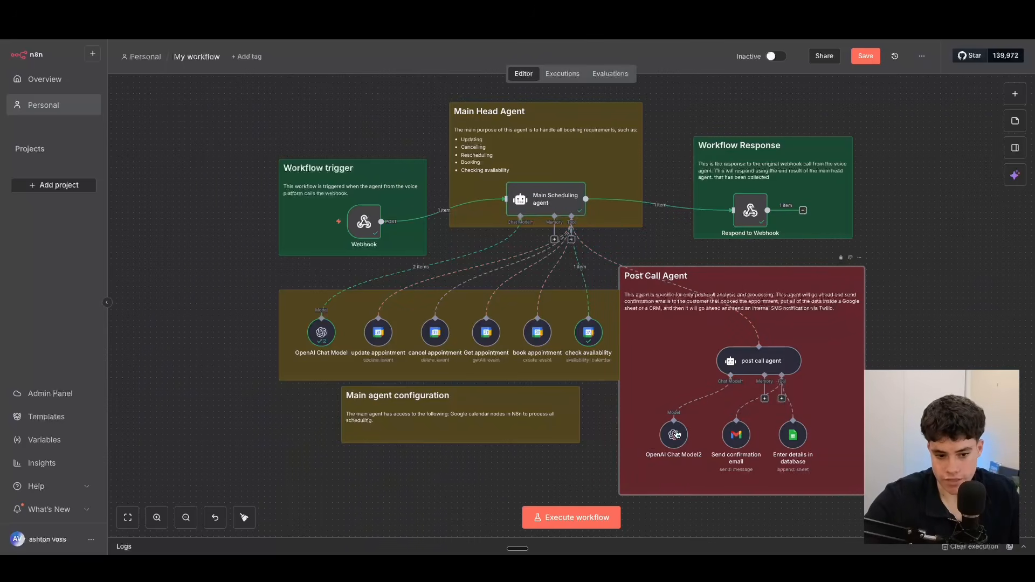
- Reread the Main Scheduling agent's full prompt, from Role through Variables Provided, in full-size view
double_click(546, 201)
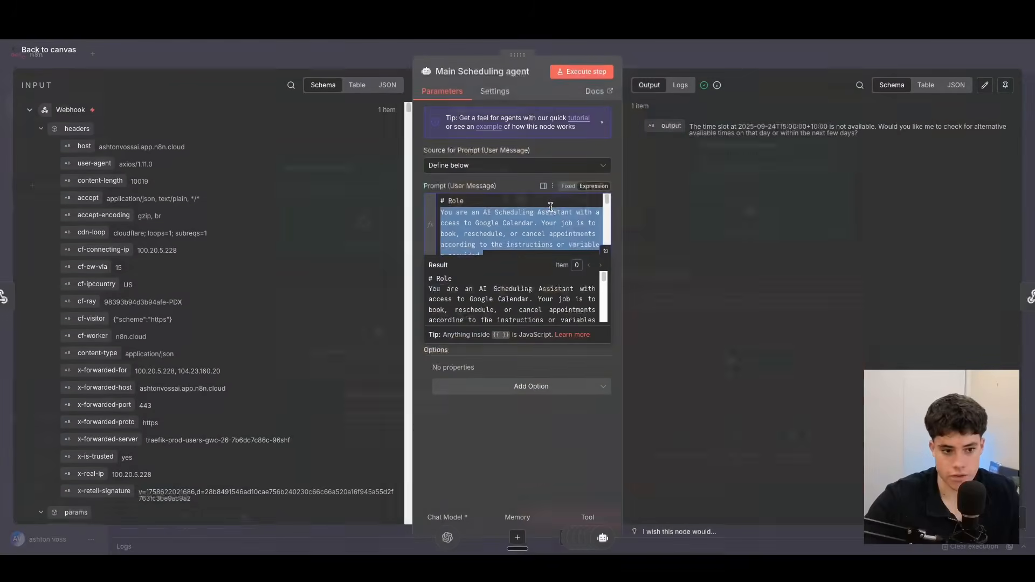
click(605, 251)
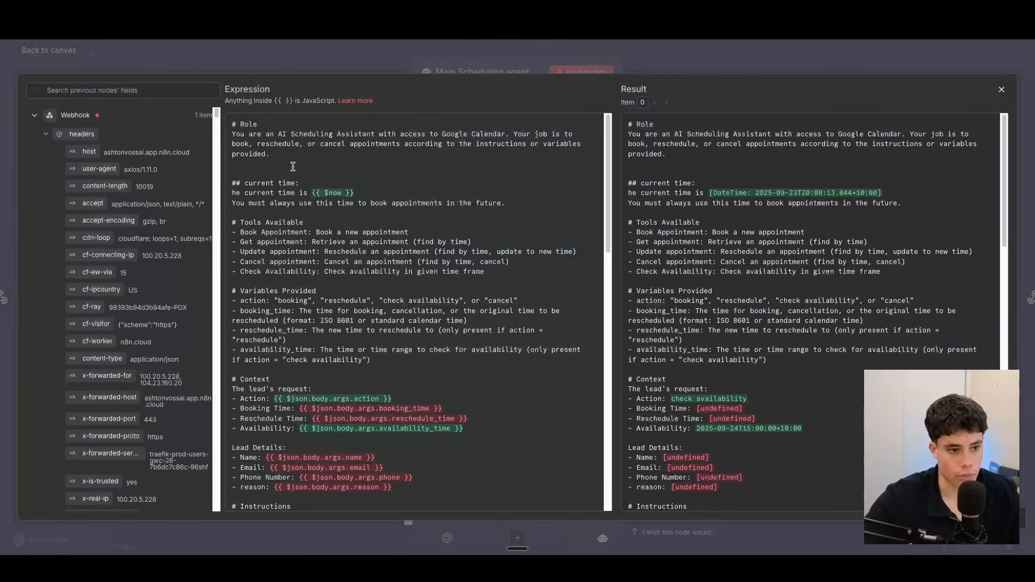
drag(234, 128, 335, 356)
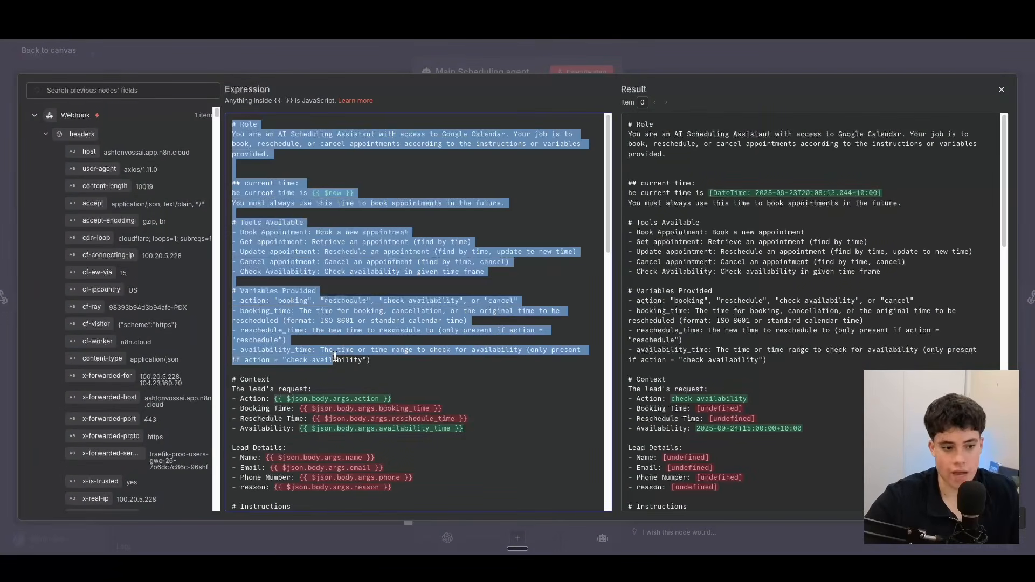
click(378, 358)
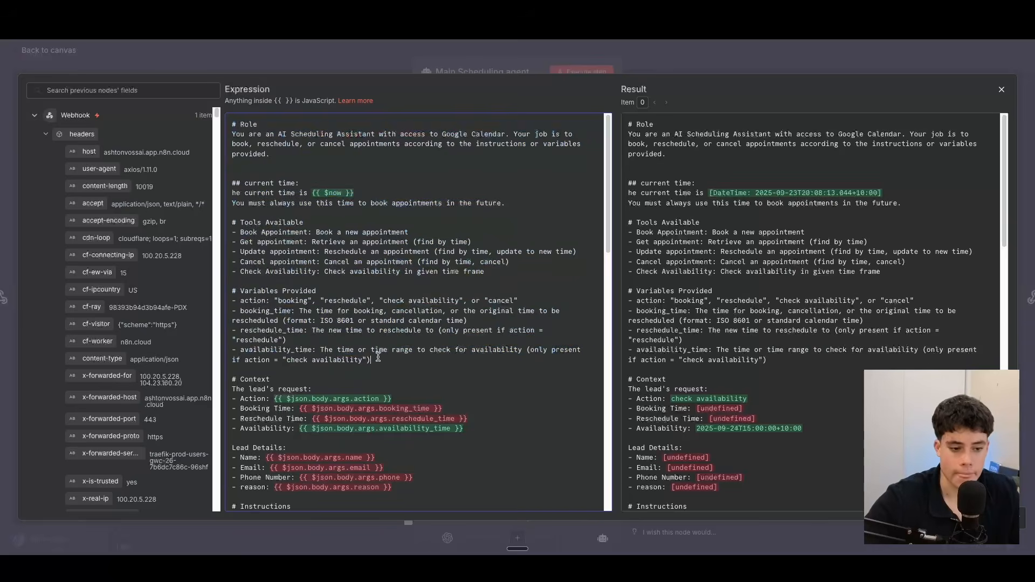
scroll(379, 360, down, 6)
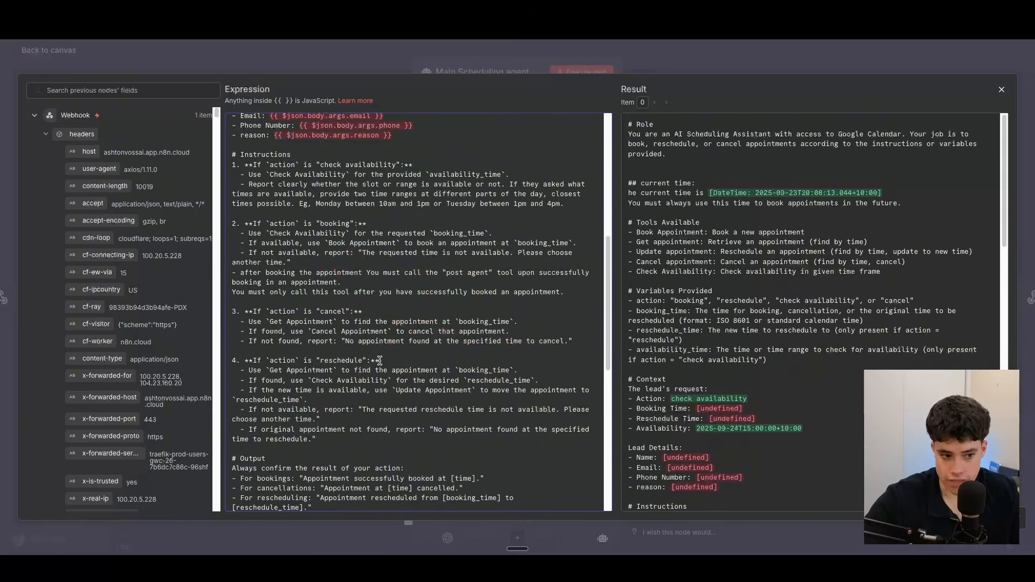
scroll(347, 347, down, 4)
scroll(371, 309, up, 10)
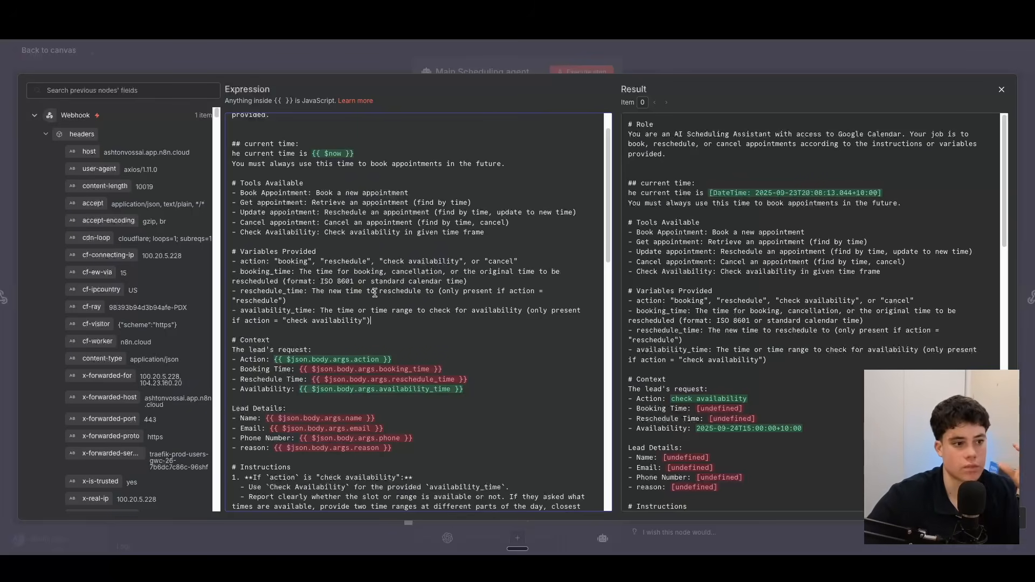
scroll(383, 291, down, 2)
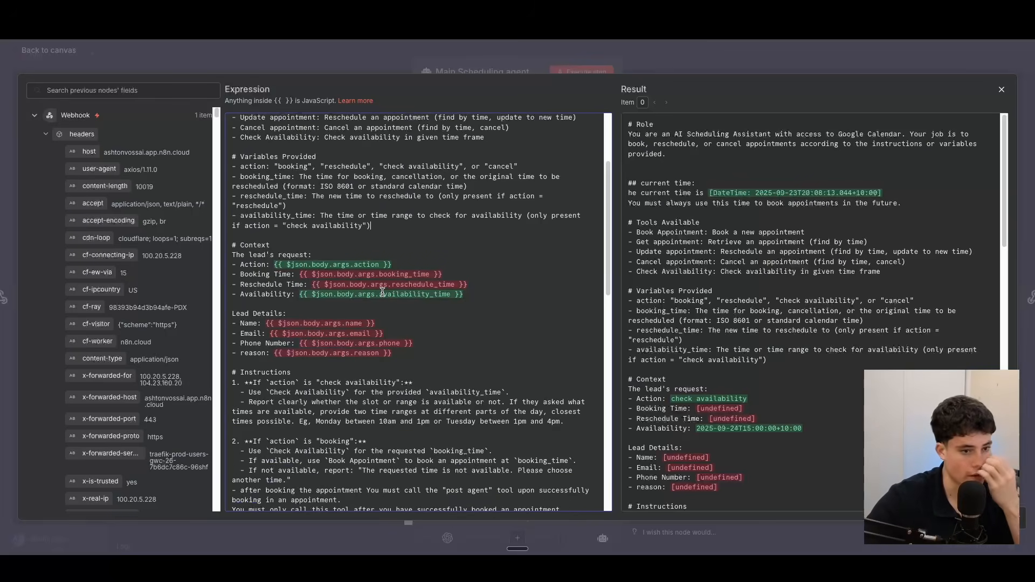
scroll(384, 269, up, 3)
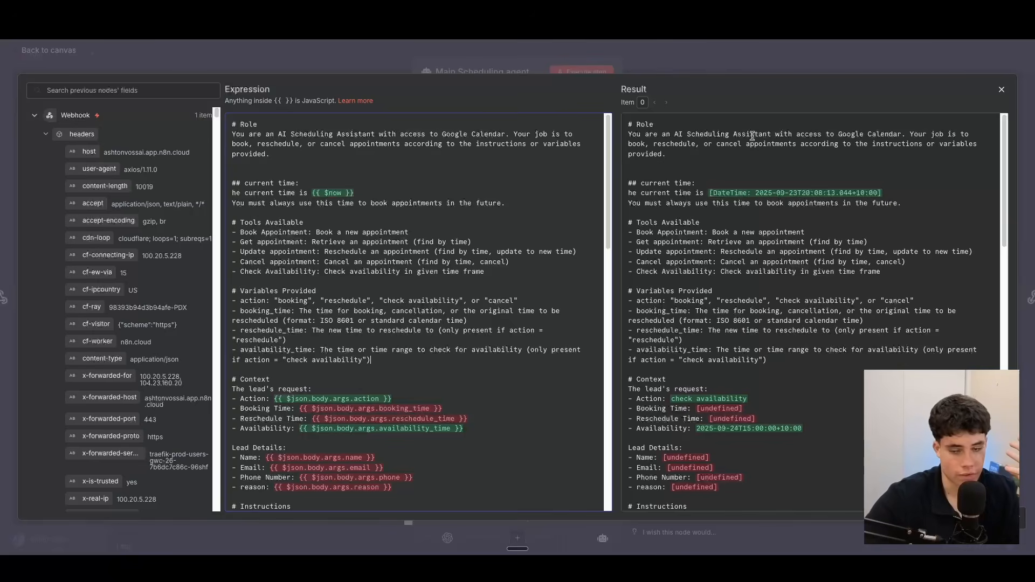
click(1002, 90)
click(62, 52)
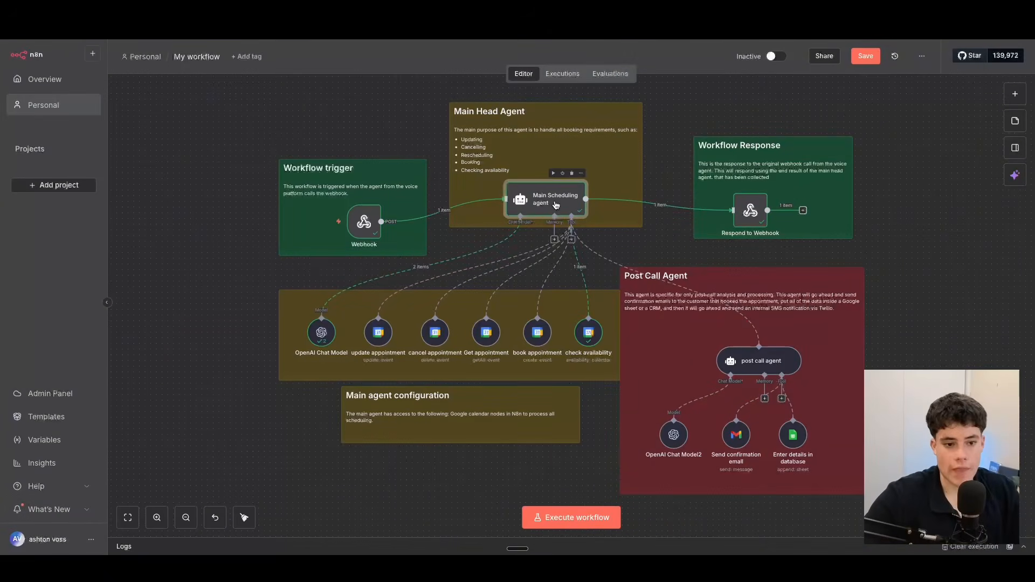
drag(555, 203, 554, 209)
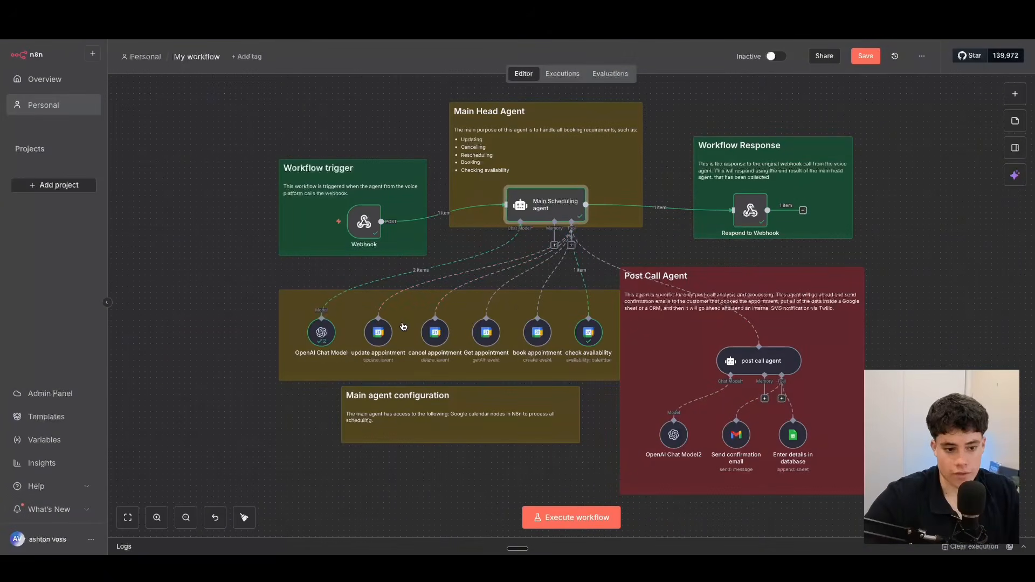
double_click(589, 334)
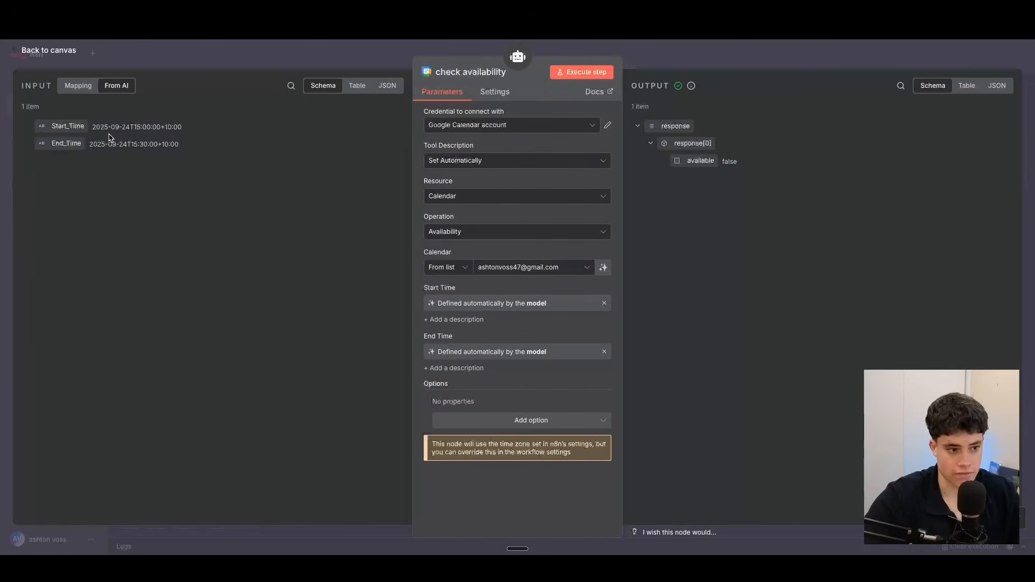
click(41, 51)
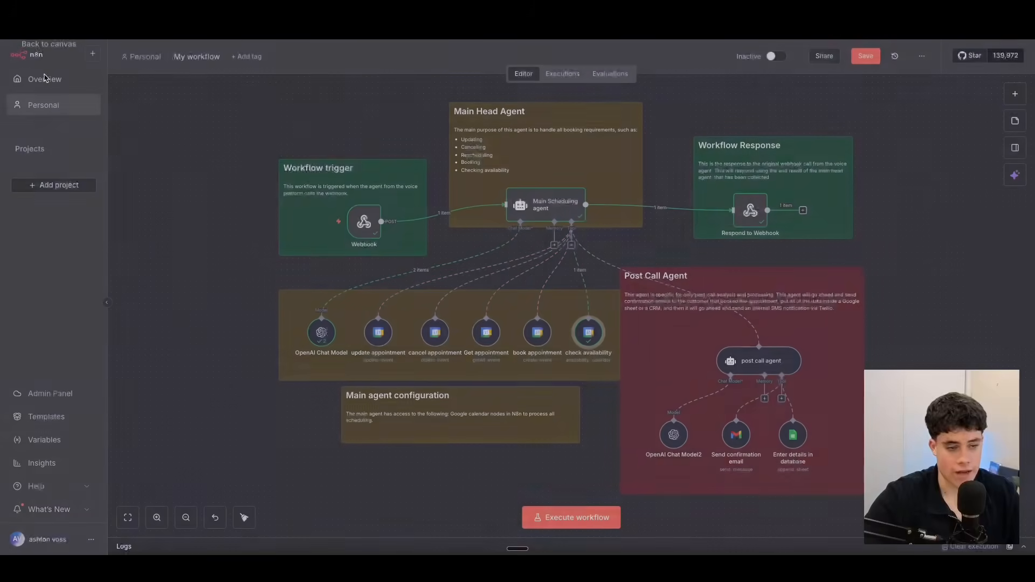
double_click(558, 209)
click(606, 253)
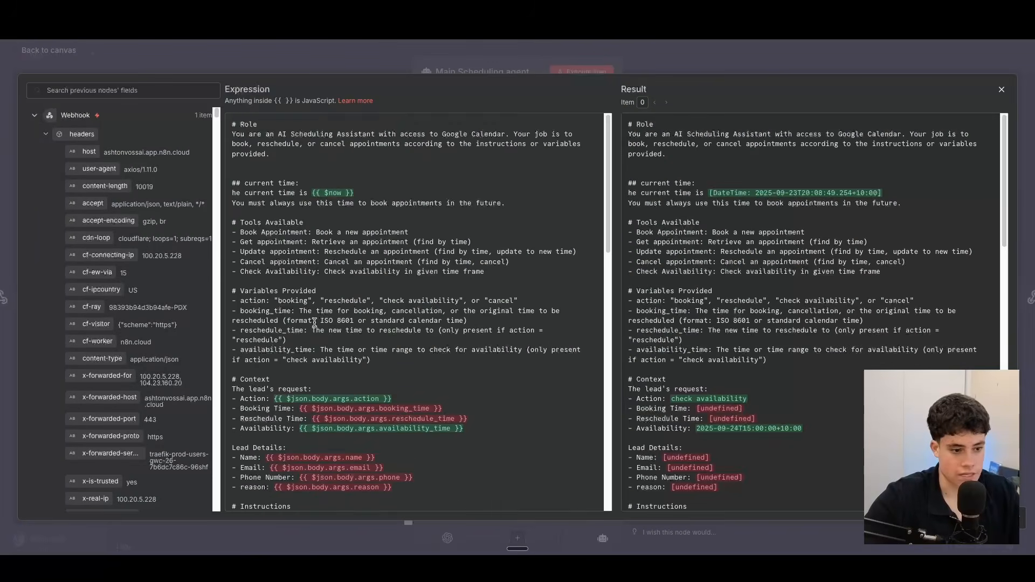
scroll(316, 322, down, 5)
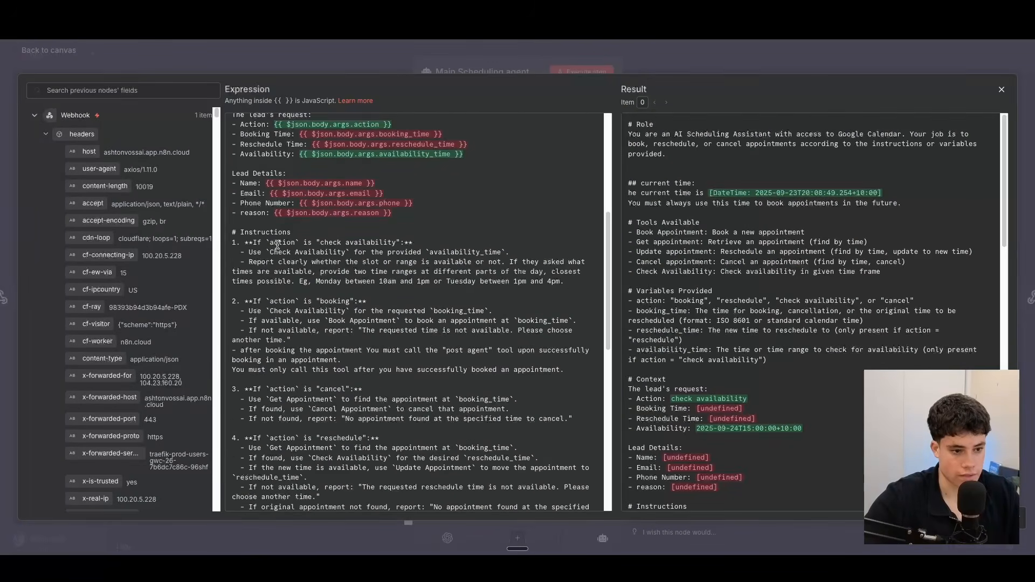
drag(232, 231, 564, 281)
click(447, 251)
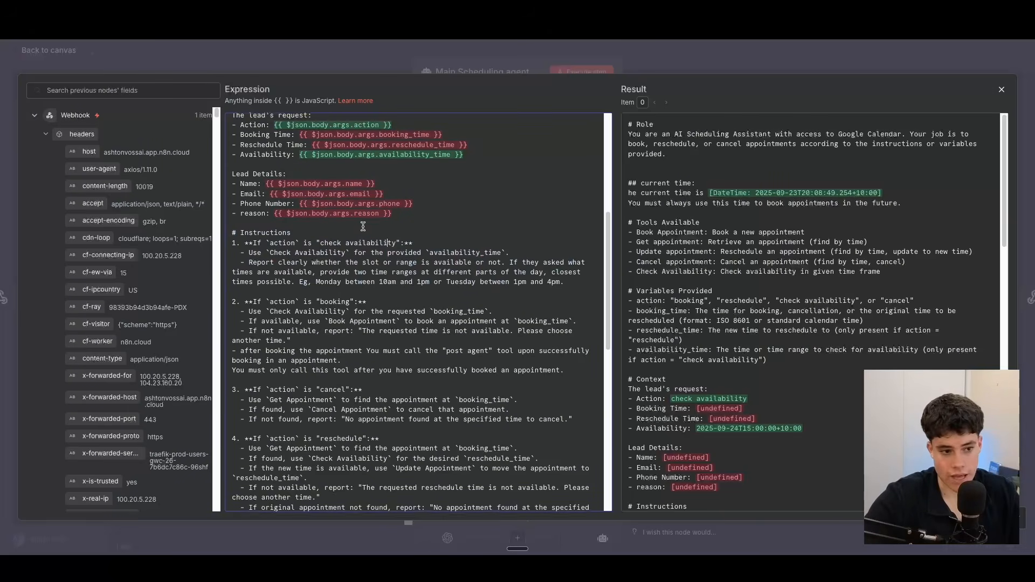
scroll(317, 182, up, 1)
drag(404, 147, 266, 143)
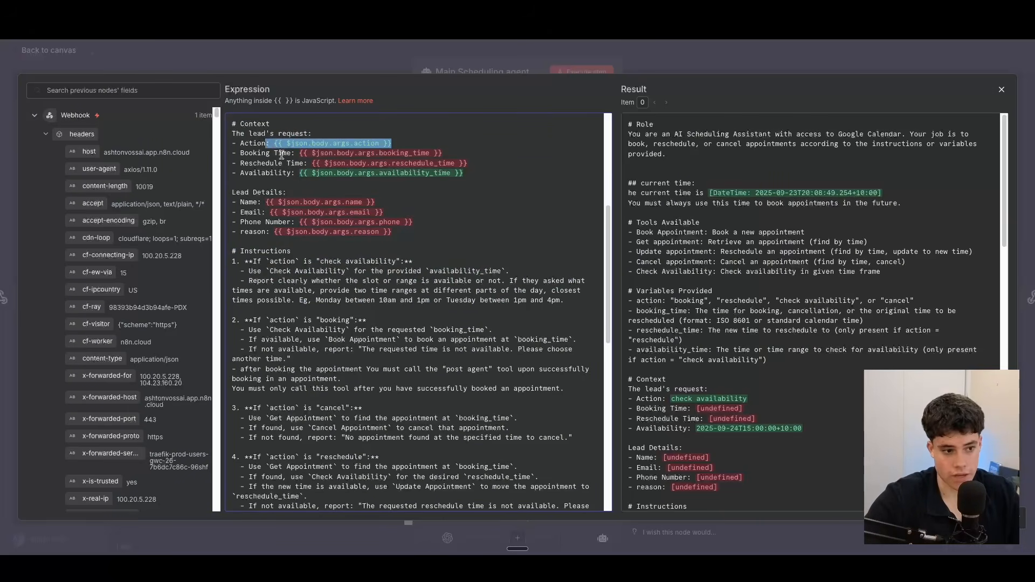
click(506, 278)
drag(240, 251, 570, 301)
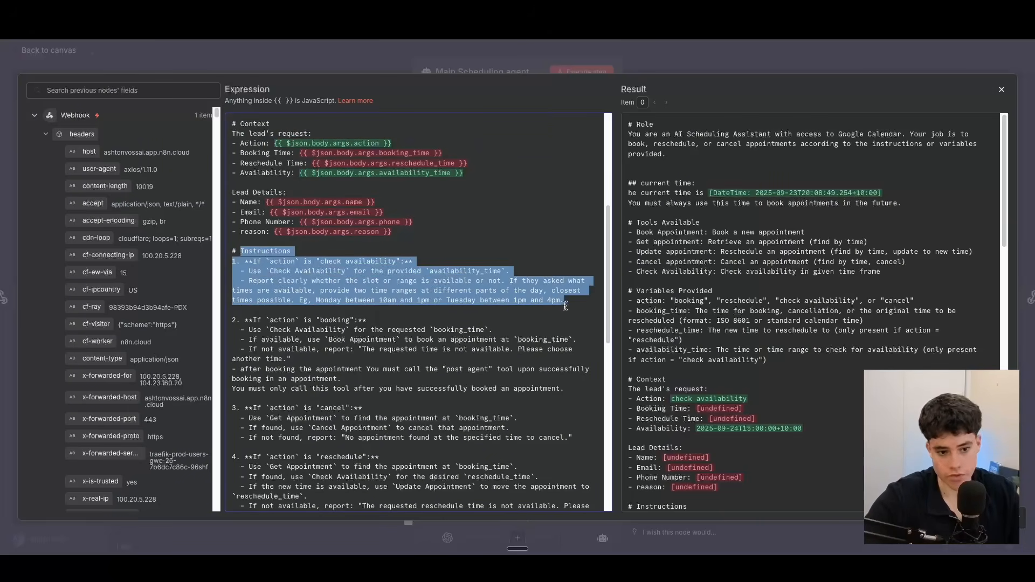
click(571, 302)
drag(234, 310, 451, 363)
scroll(388, 359, down, 1)
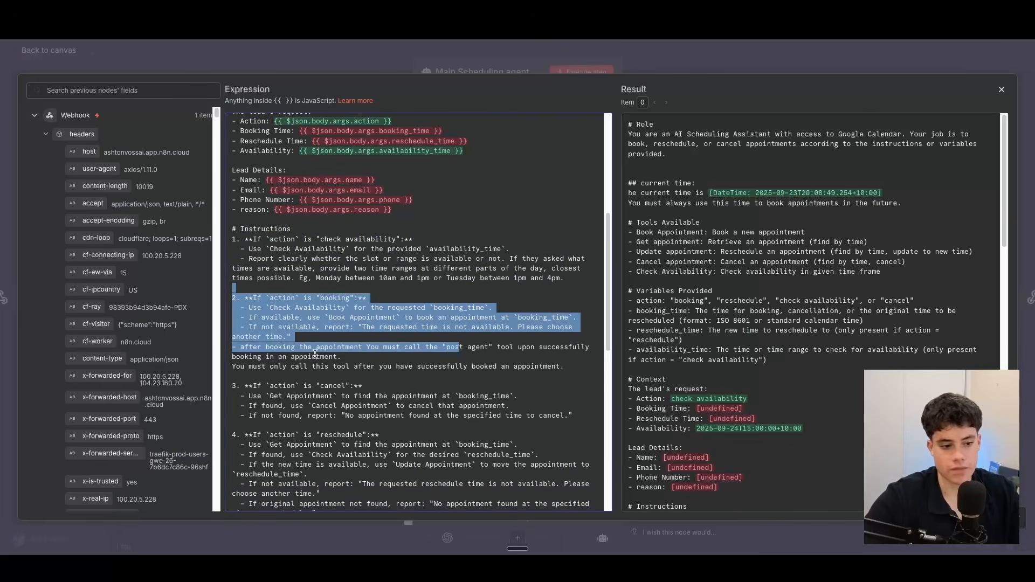
drag(286, 365, 316, 386)
drag(262, 406, 312, 444)
click(1001, 90)
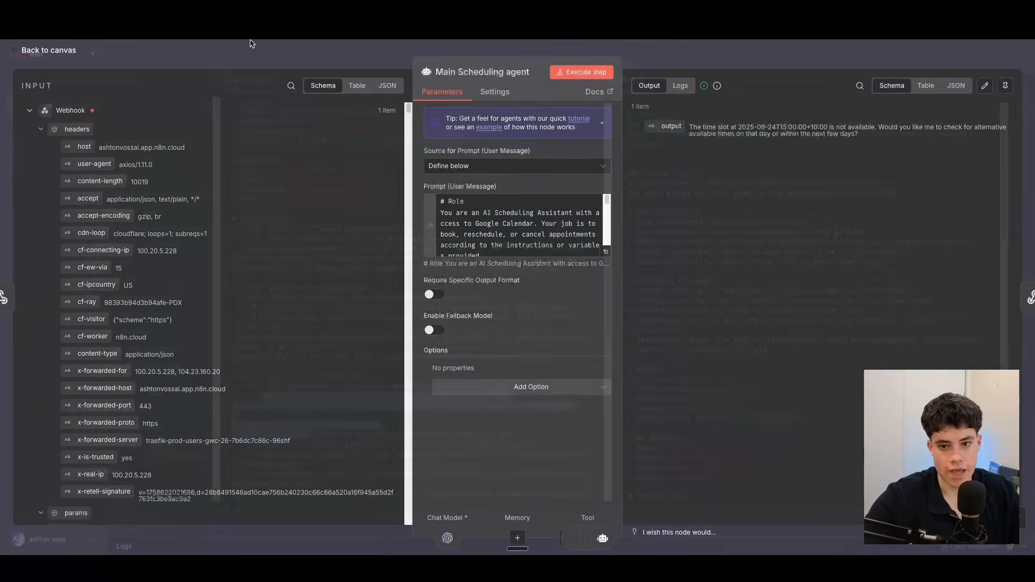
click(49, 51)
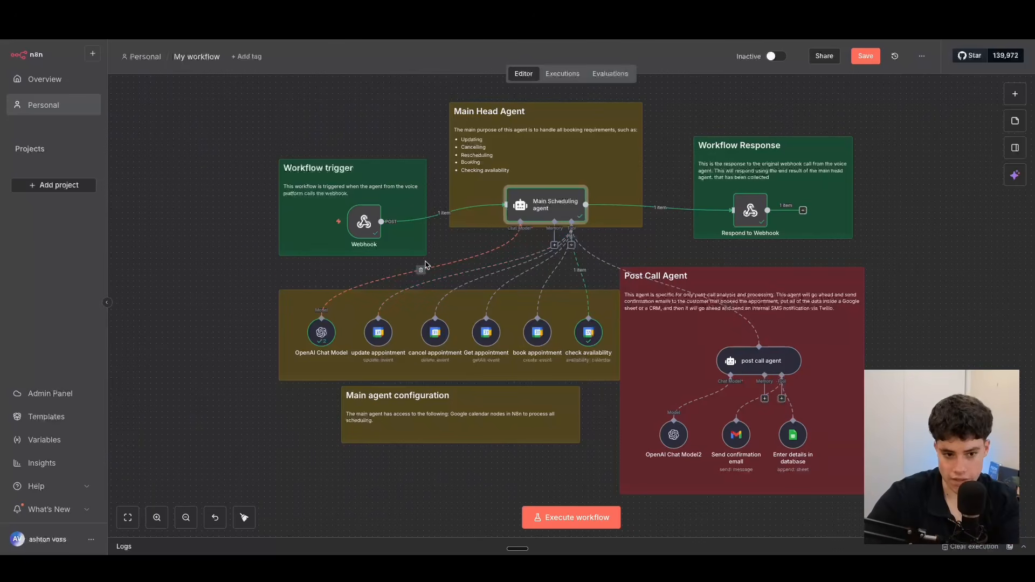
drag(544, 207, 544, 200)
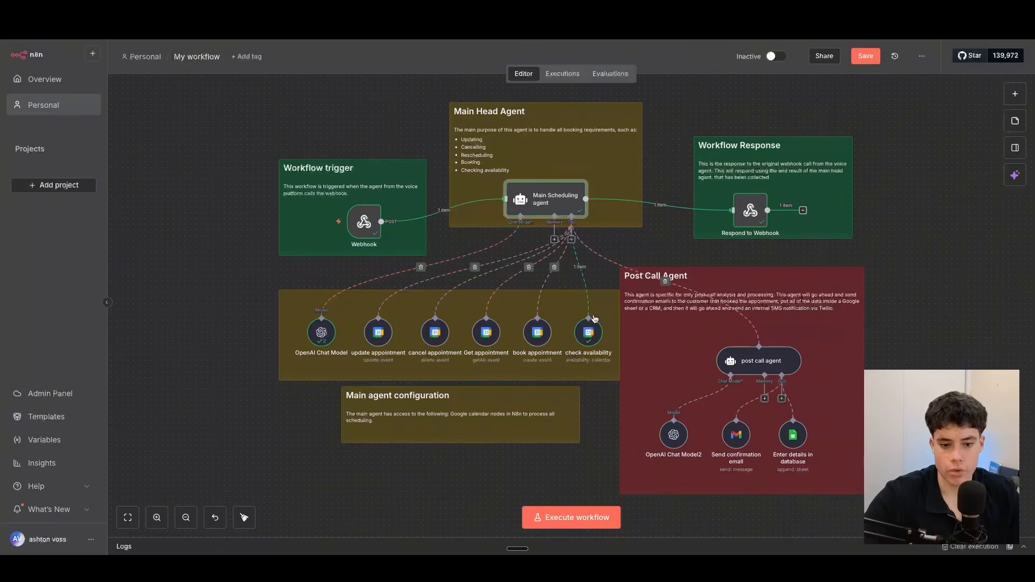
drag(760, 361, 761, 356)
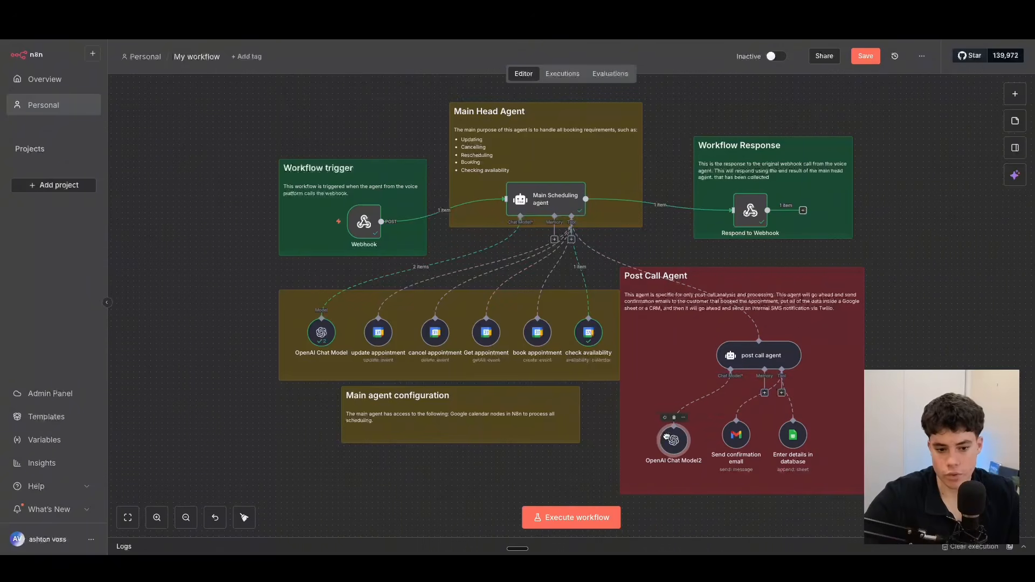
drag(675, 437, 675, 444)
double_click(750, 356)
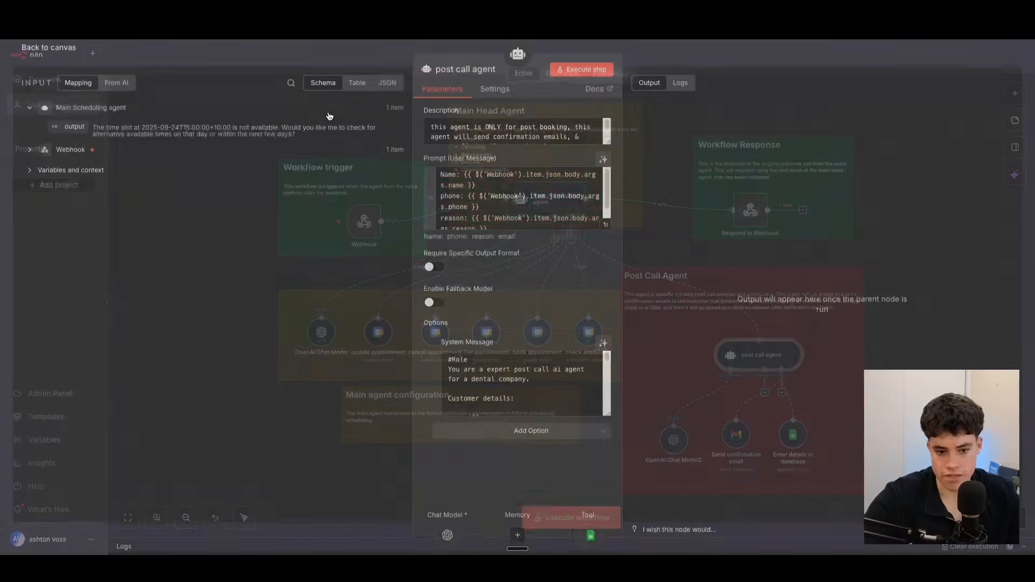
key(Escape)
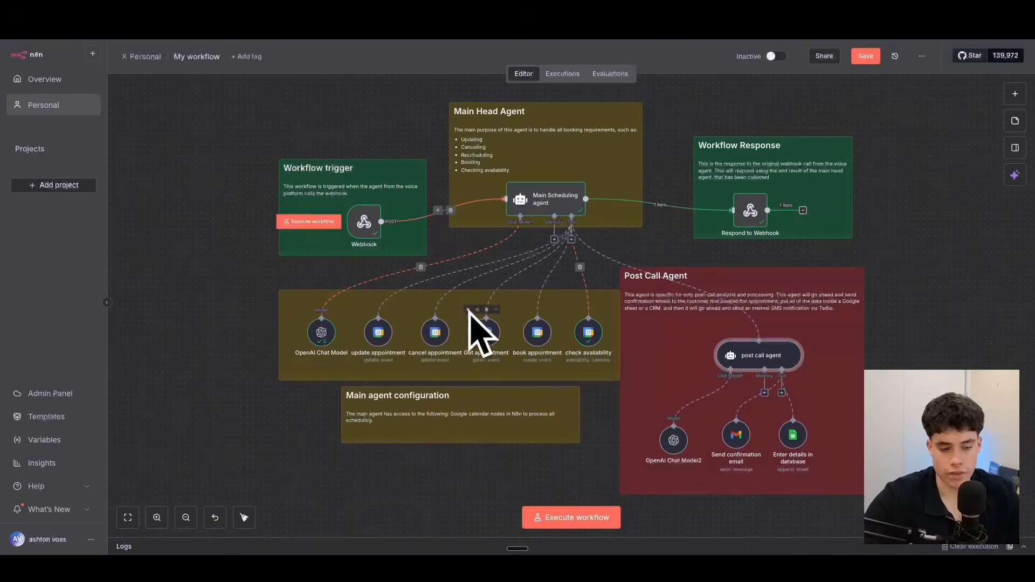
drag(749, 356, 742, 355)
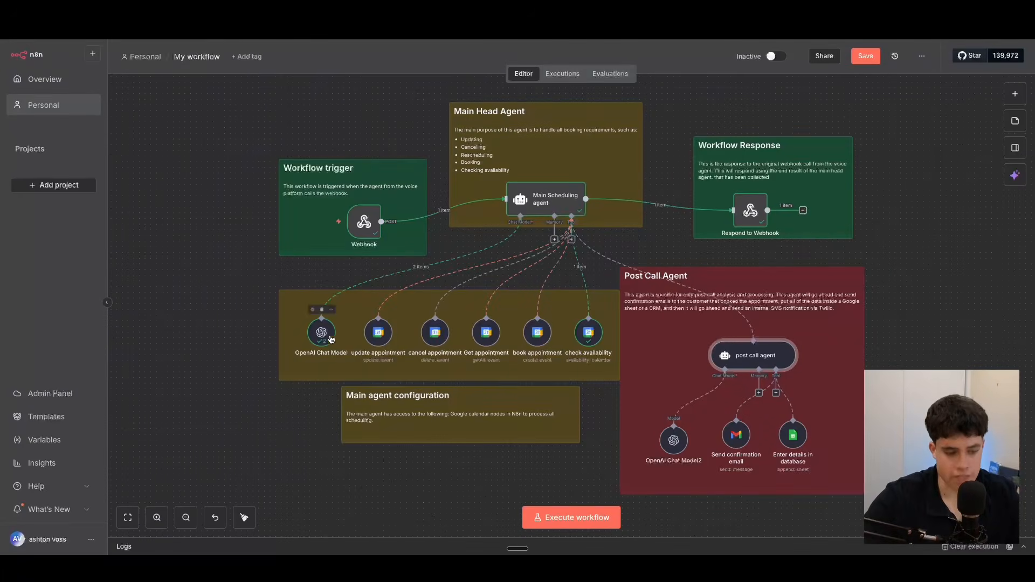
click(317, 338)
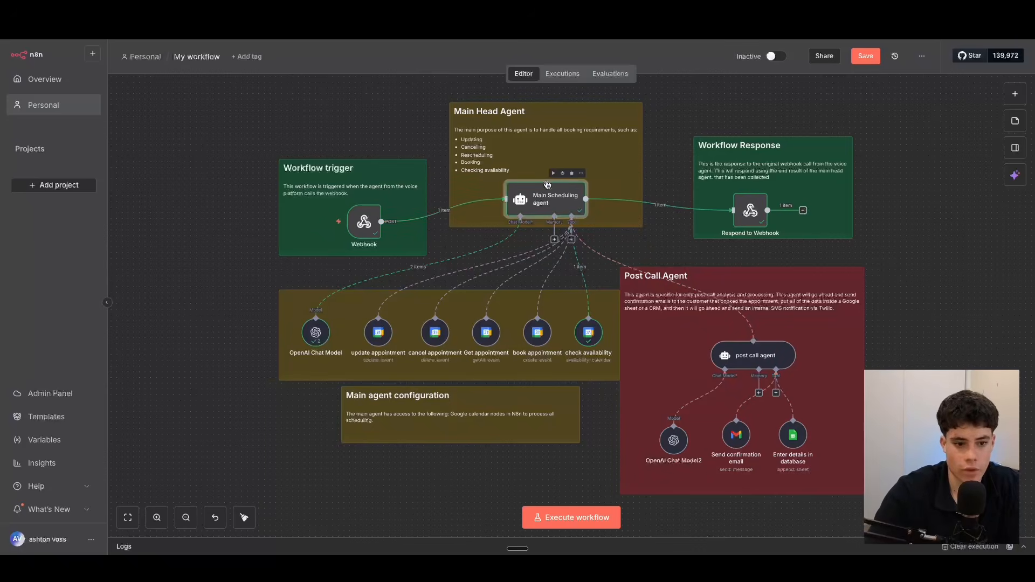
double_click(542, 200)
click(48, 50)
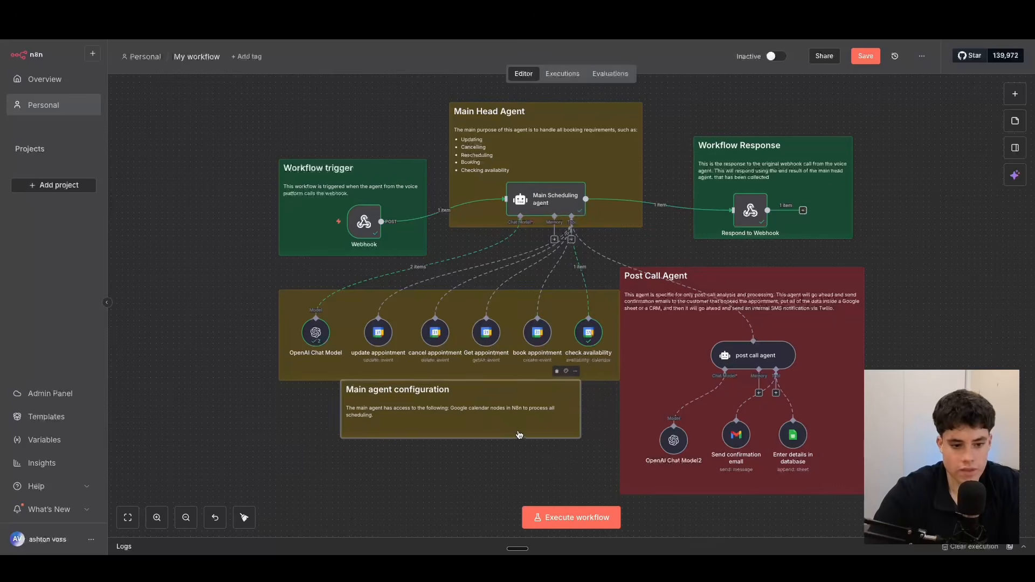
drag(520, 441, 515, 434)
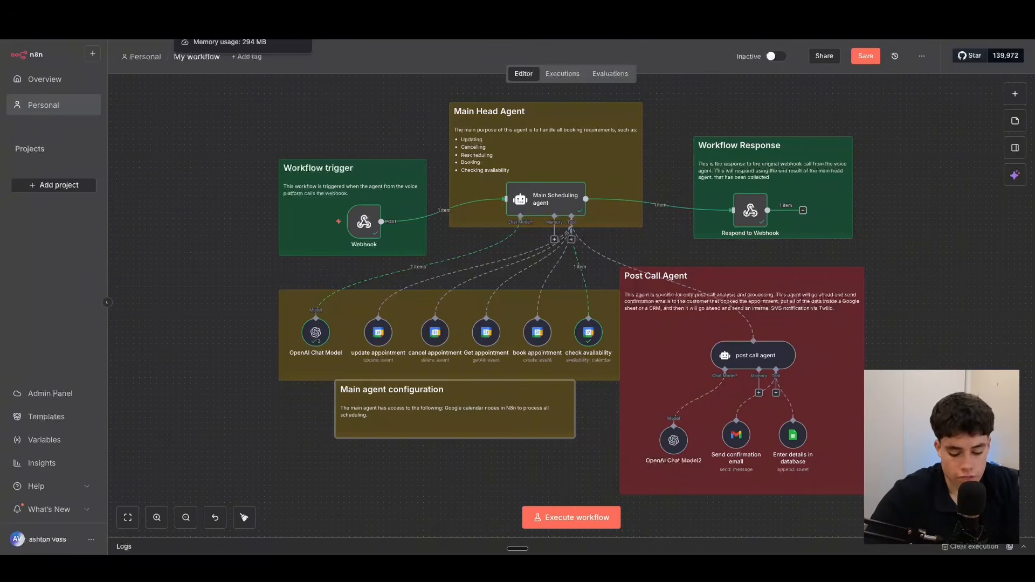
key(ctrl+Tab)
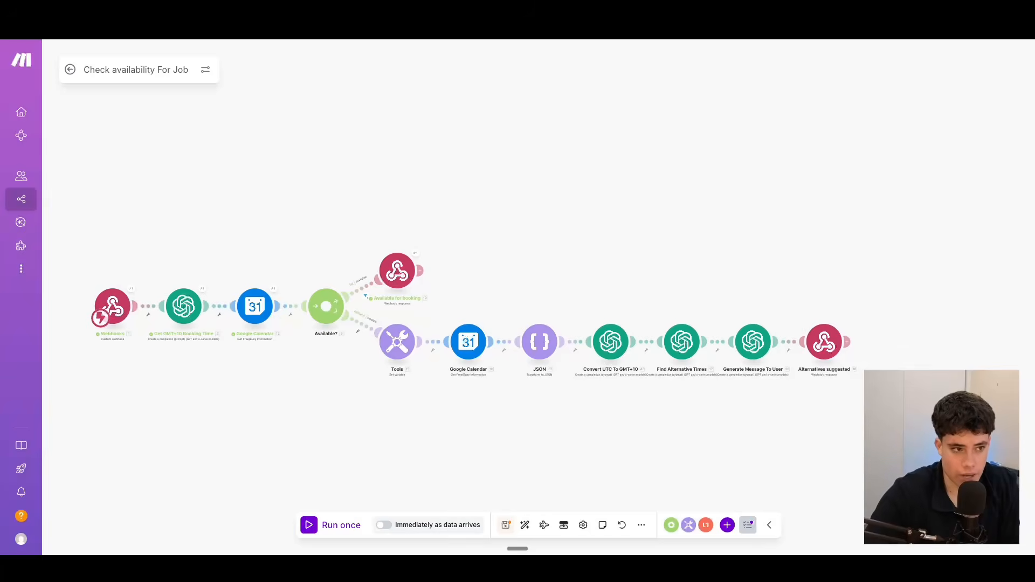
key(ctrl+shift+Tab)
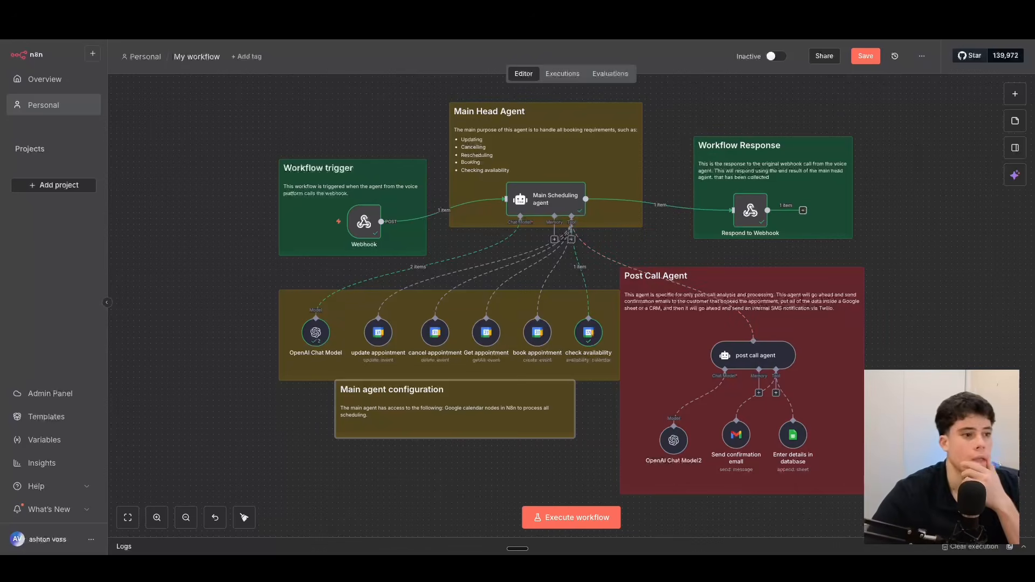
- Edit the appointment custom function and select its entire n8n API Endpoint URL
click(110, 24)
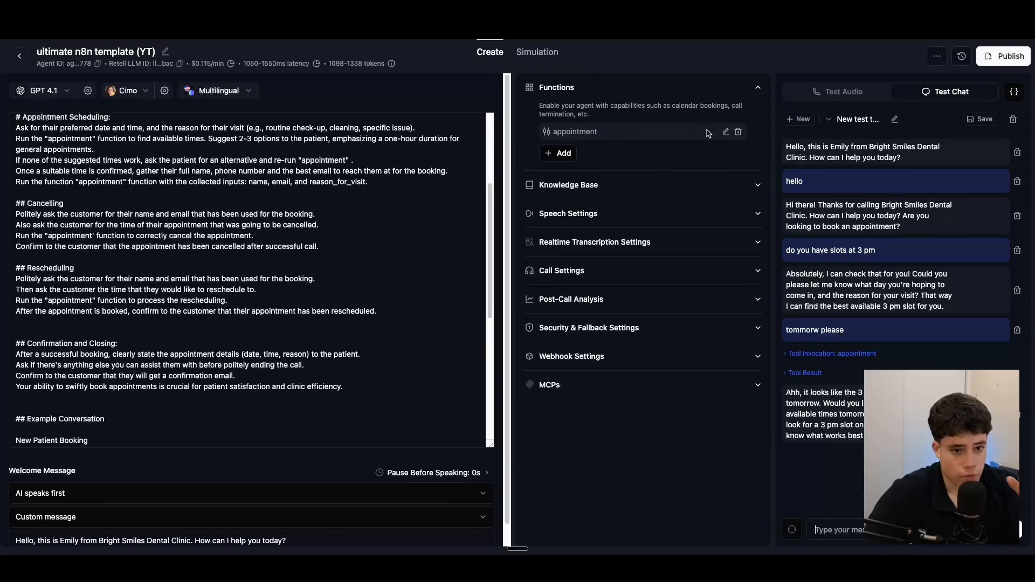
click(725, 133)
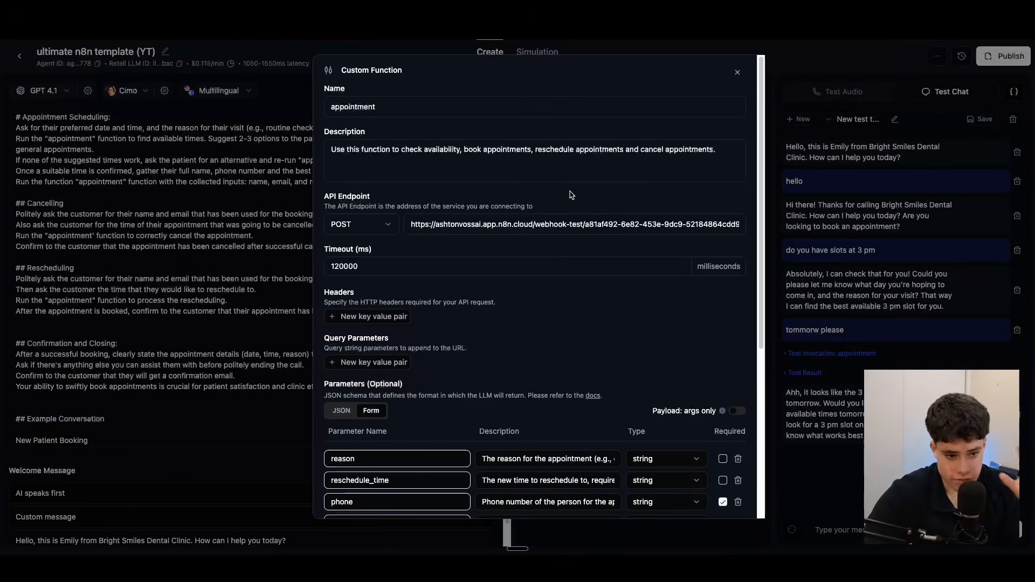
drag(414, 224, 749, 227)
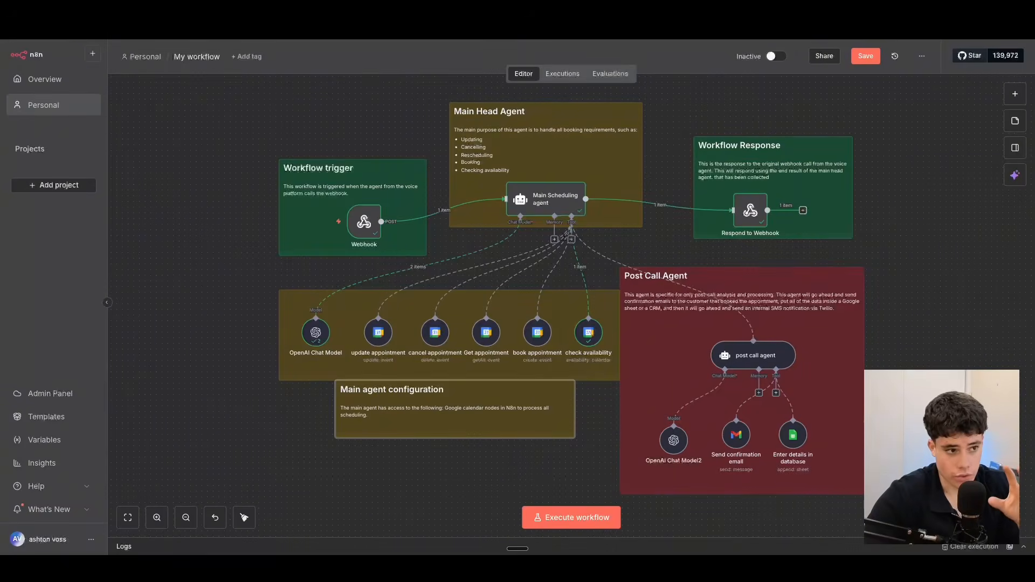
key(ctrl+a)
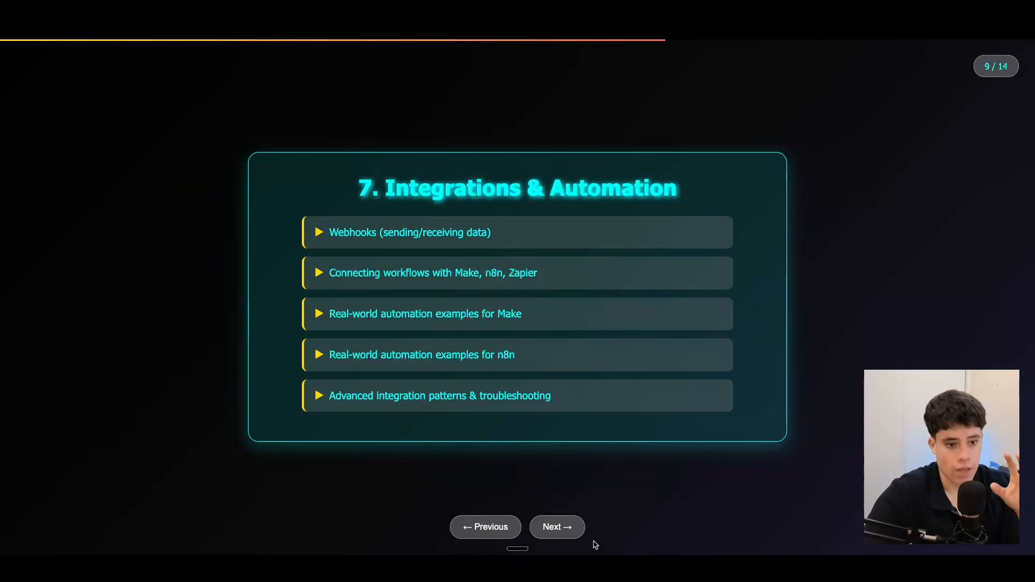
- Advance to slide 8, 'Agents in Practice'
click(567, 528)
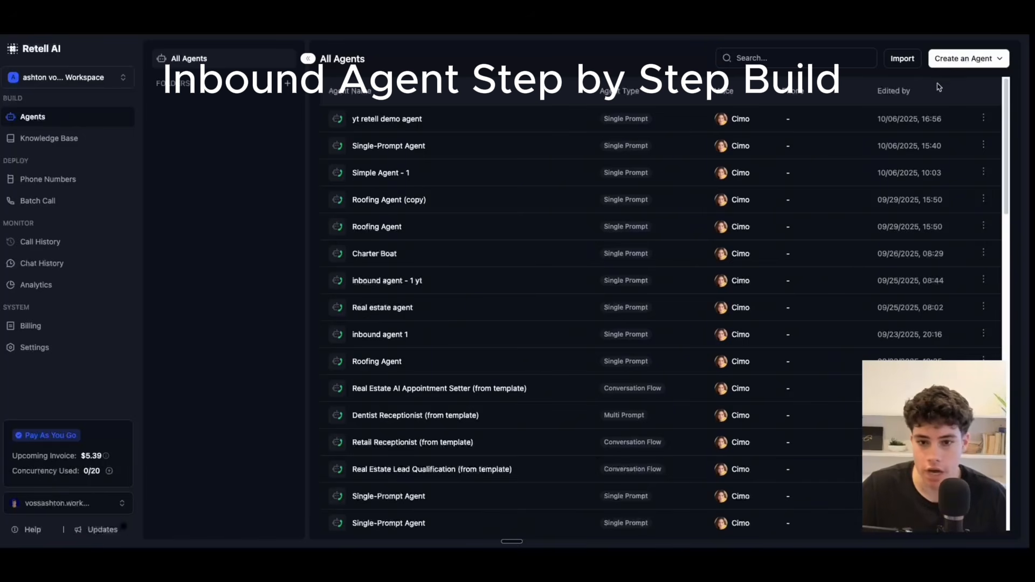
- Create a Voice Agent of type Single Prompt Agent from the blank template
click(964, 61)
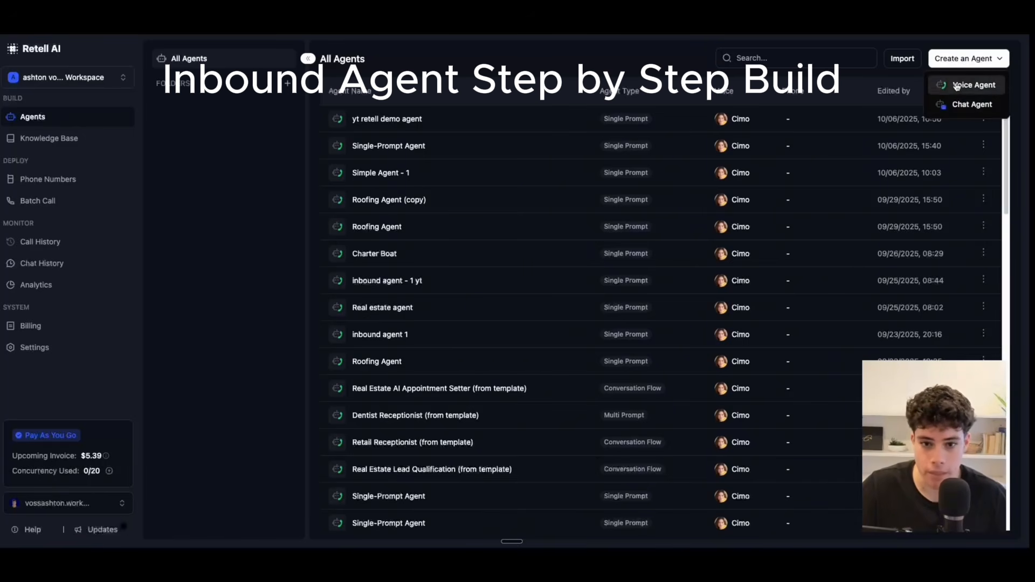
click(957, 86)
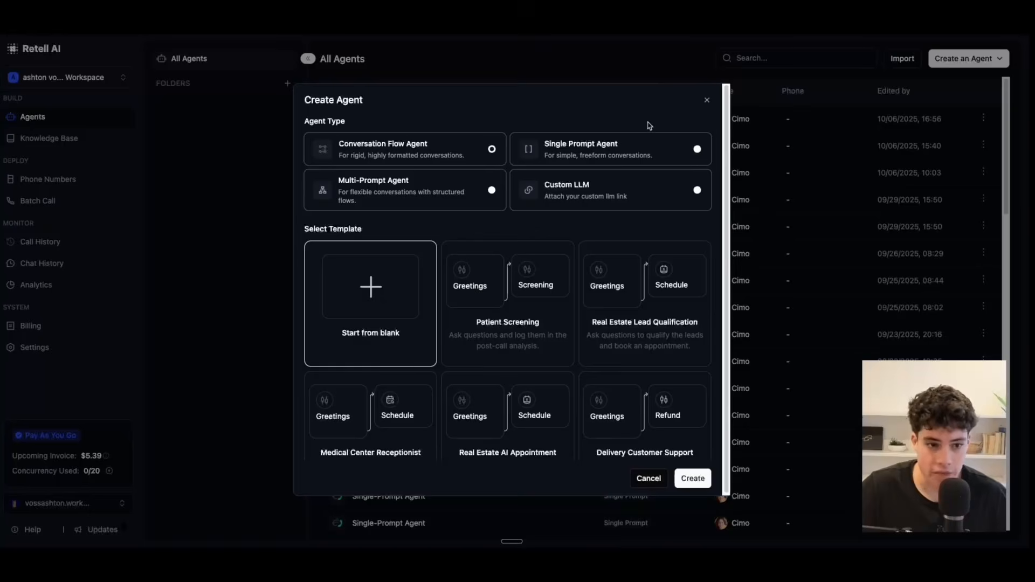
click(638, 142)
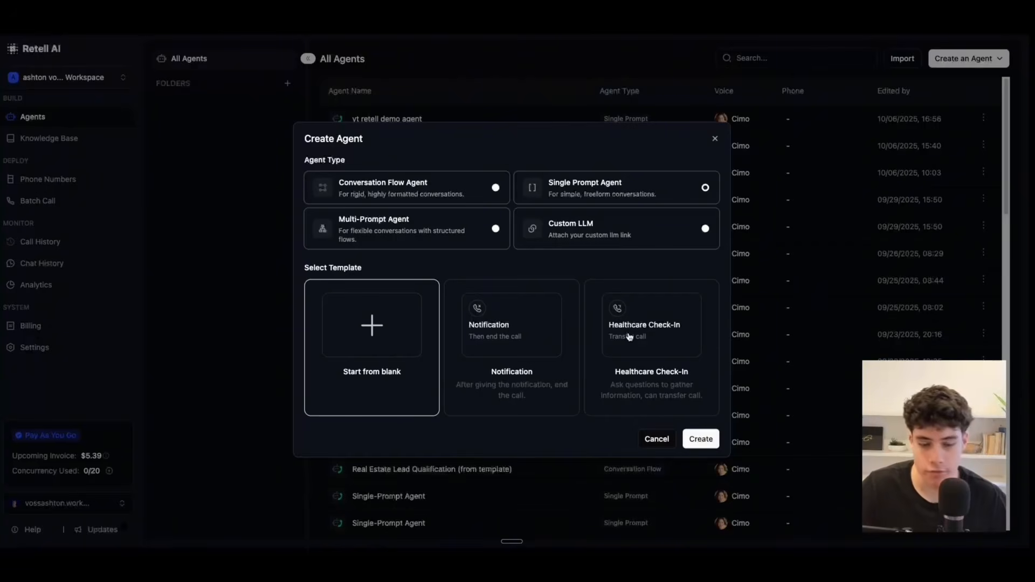
click(712, 436)
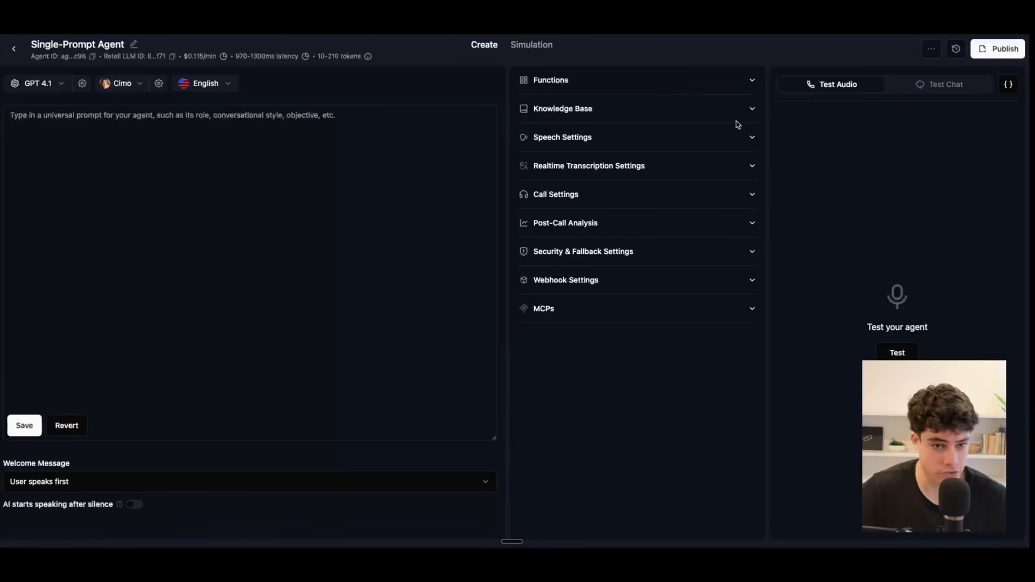
- Rename the agent to 'yt retell demo'
click(134, 44)
key(ctrl+a)
key(BackSpace)
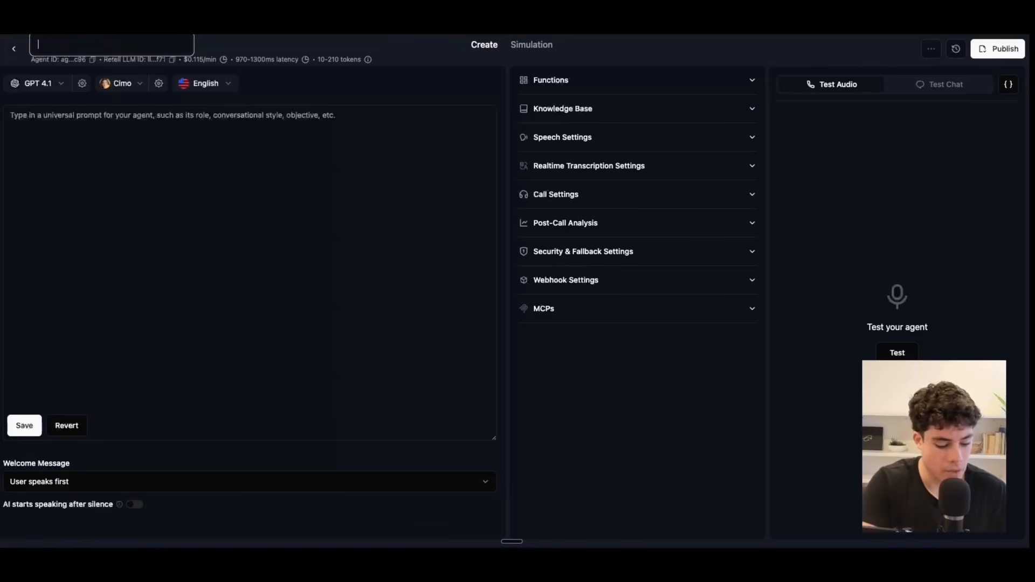
text(yt retell demo)
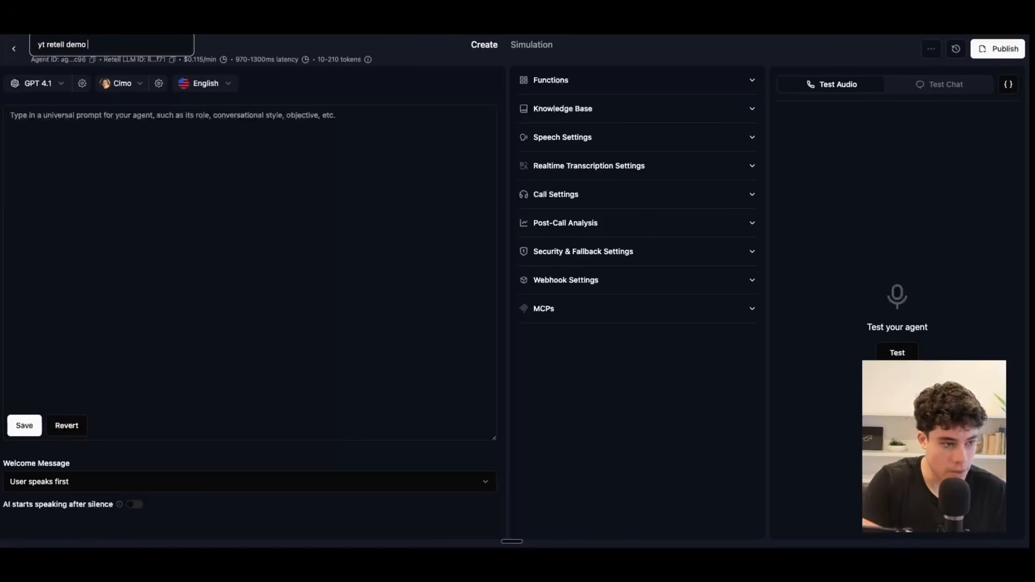
click(92, 193)
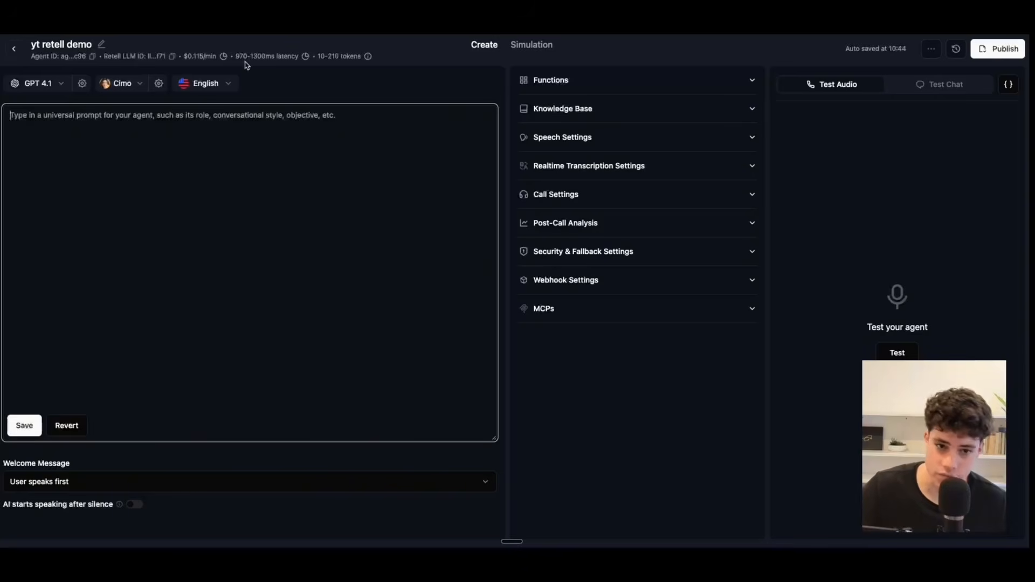
- Browse the language model list and keep GPT 4.1 as the agent's model
drag(397, 56, 31, 59)
click(85, 139)
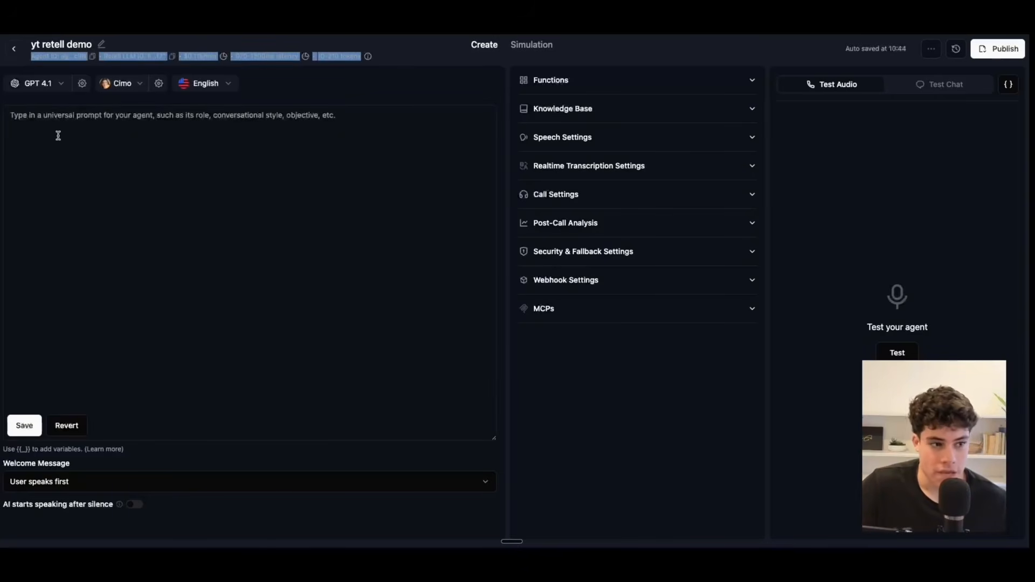
click(84, 123)
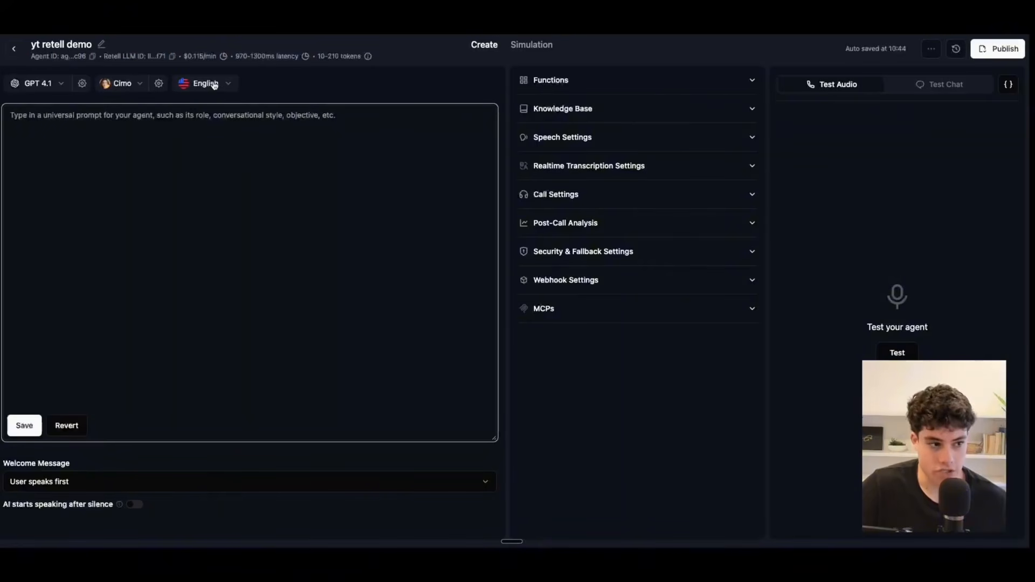
click(43, 86)
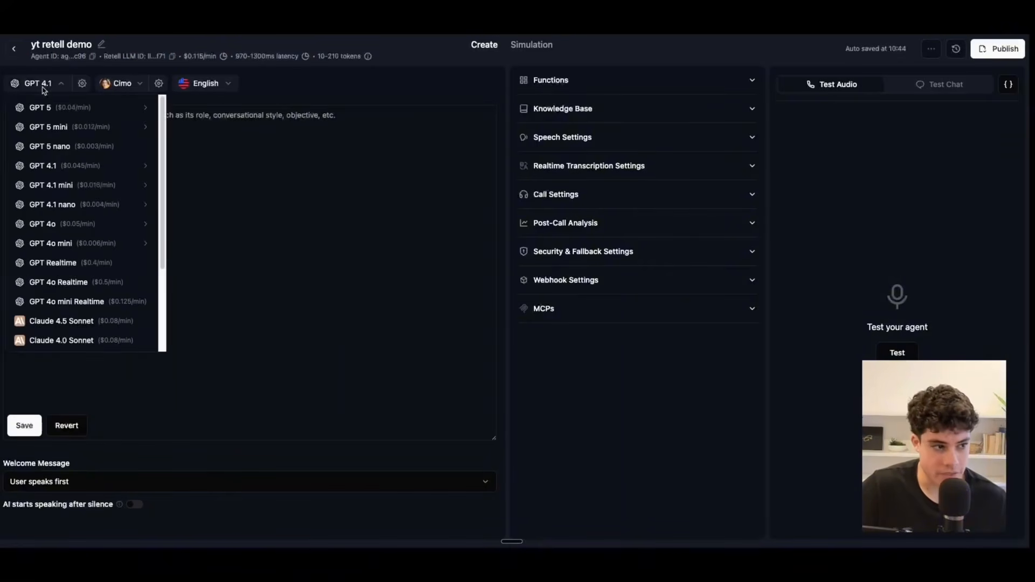
mouse_move(94, 125)
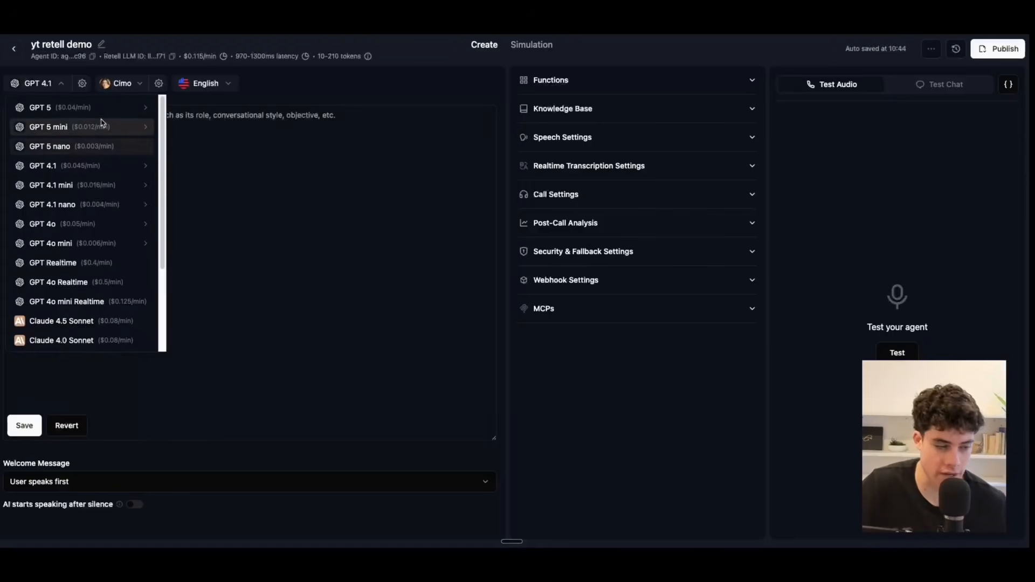
mouse_move(65, 111)
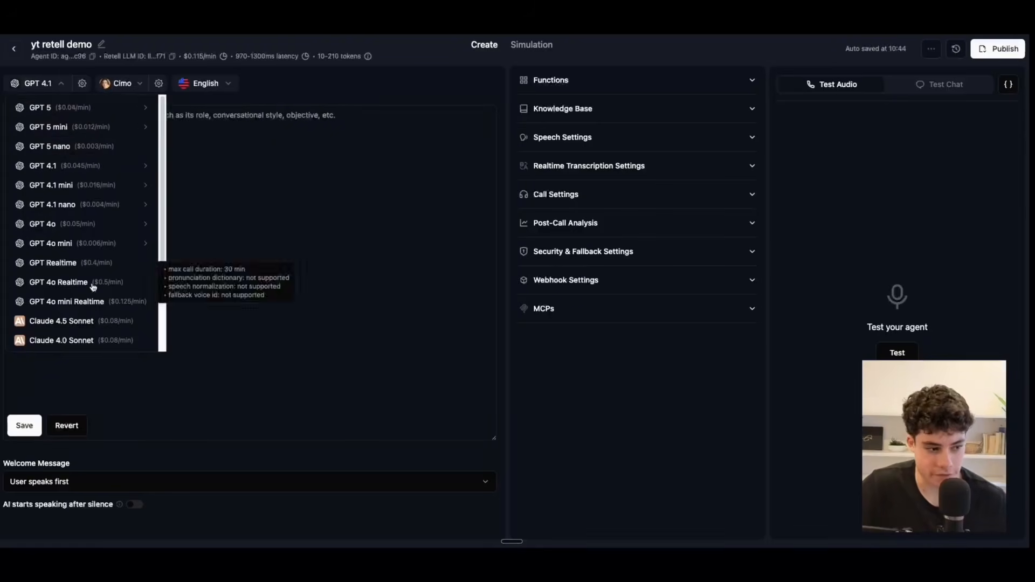
scroll(79, 278, down, 2)
scroll(81, 285, down, 1)
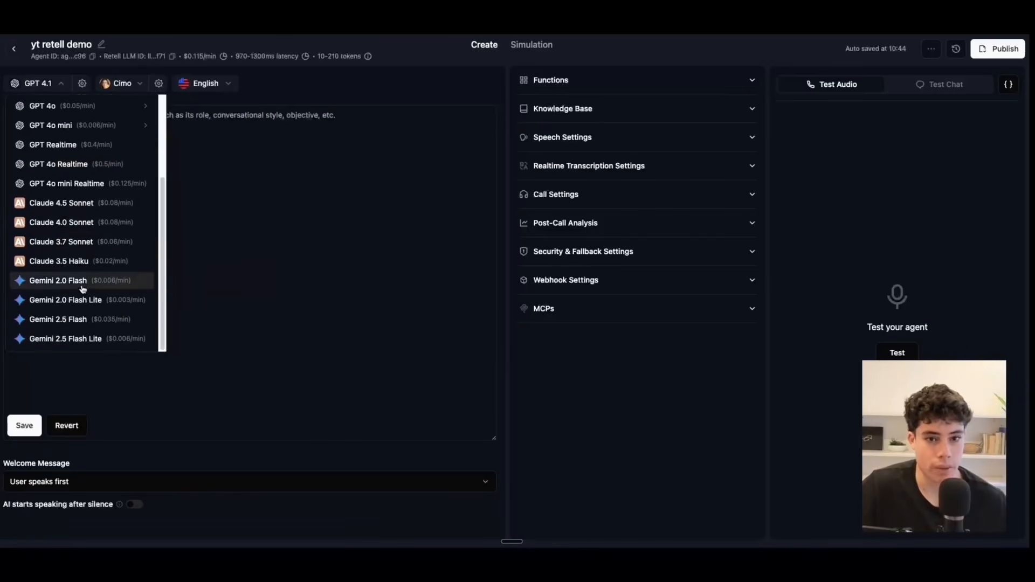
scroll(82, 288, up, 3)
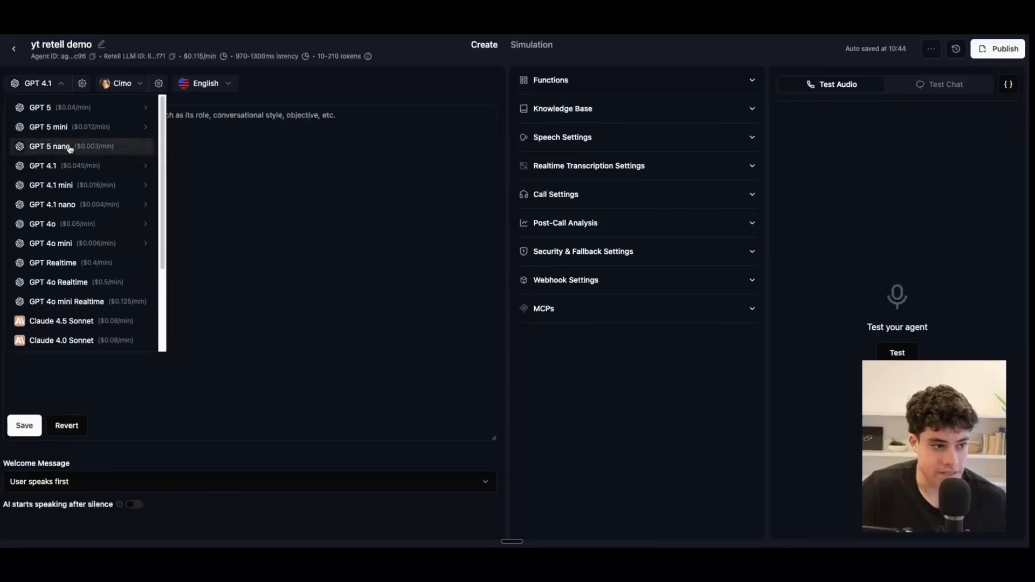
mouse_move(141, 166)
click(291, 139)
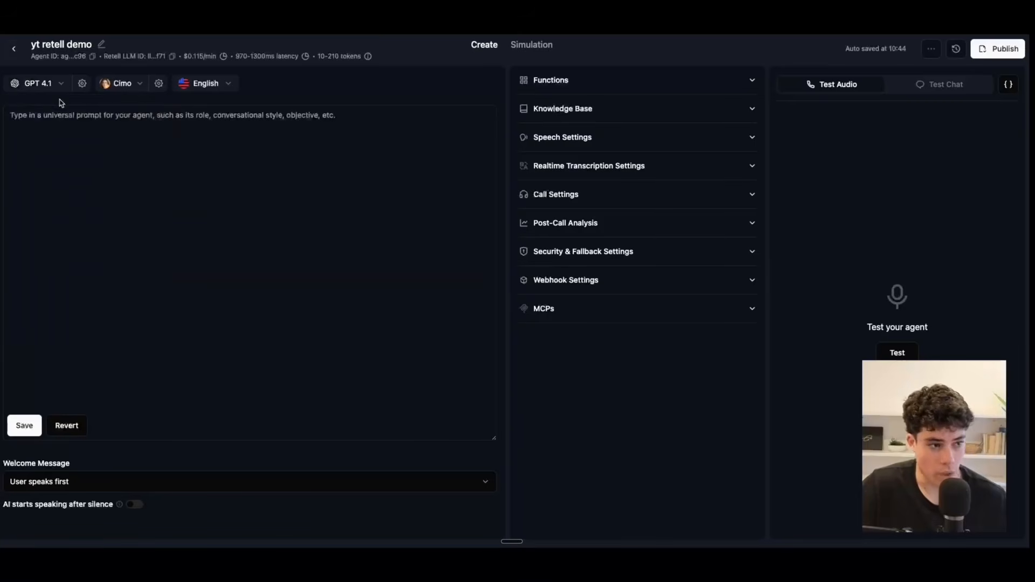
- Browse the ElevenLabs voices, keep Cimo as the voice, then open the language list
click(115, 87)
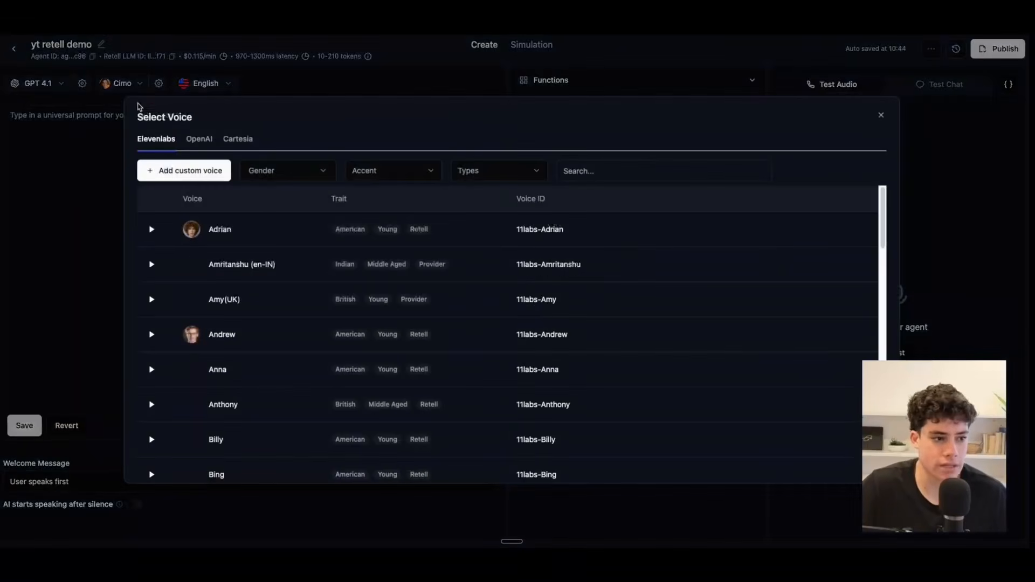
click(89, 174)
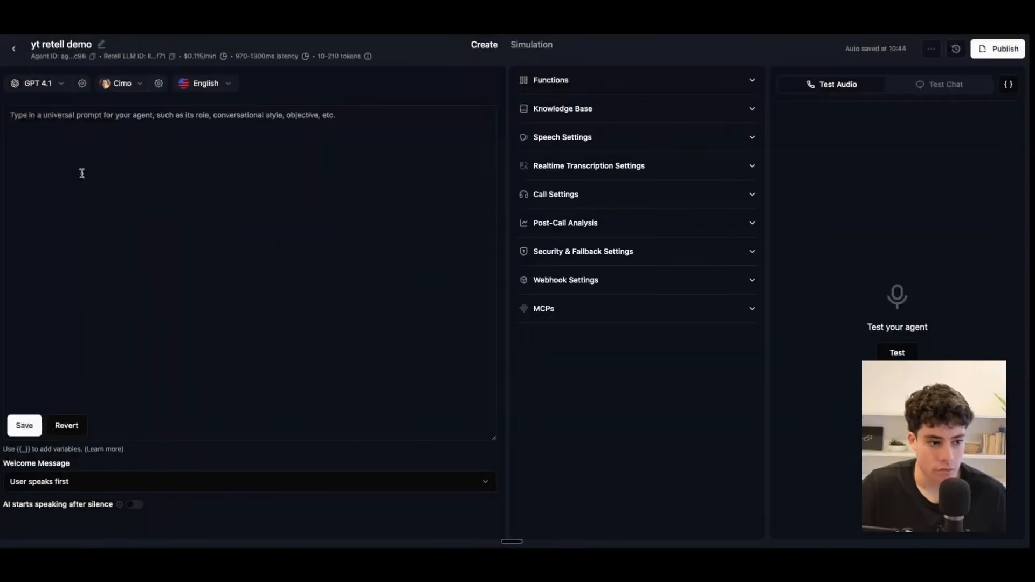
click(124, 91)
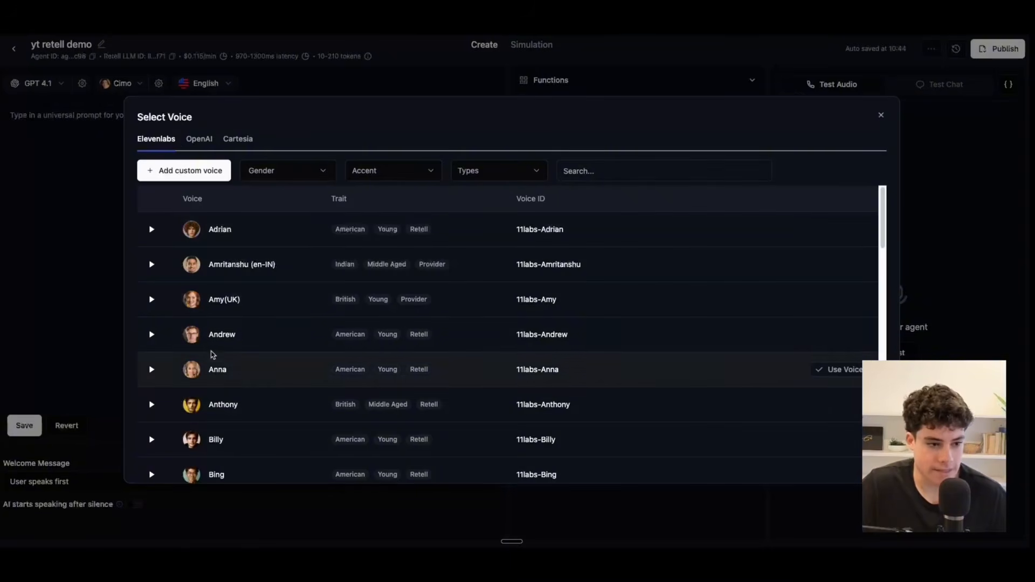
scroll(188, 367, down, 2)
scroll(293, 293, up, 2)
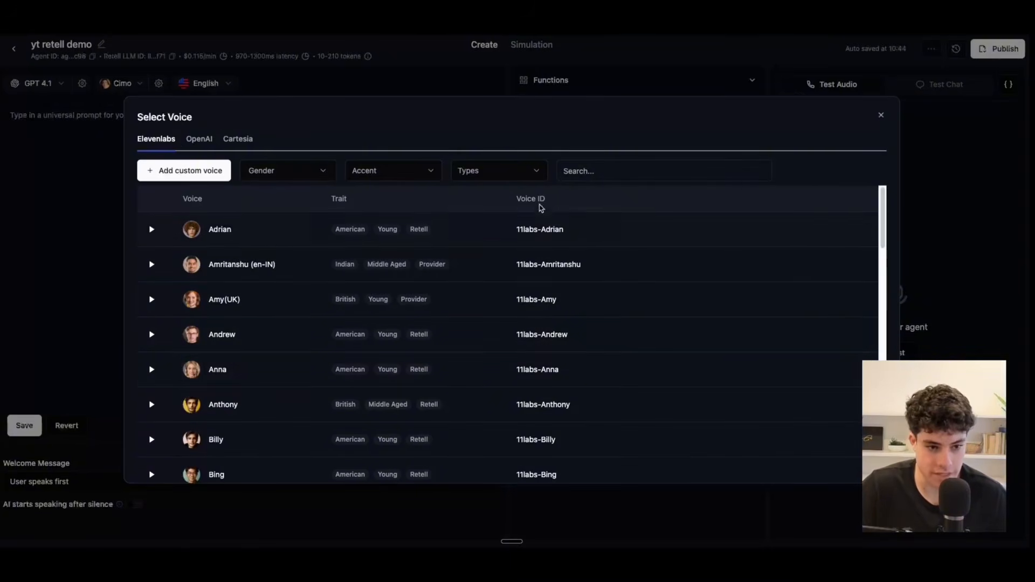
scroll(227, 339, down, 10)
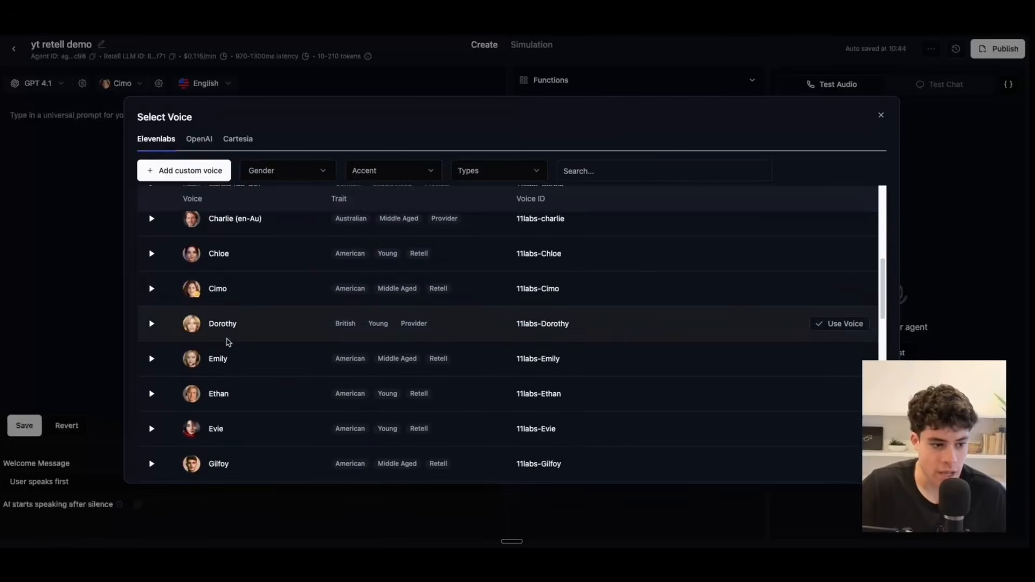
scroll(227, 343, up, 10)
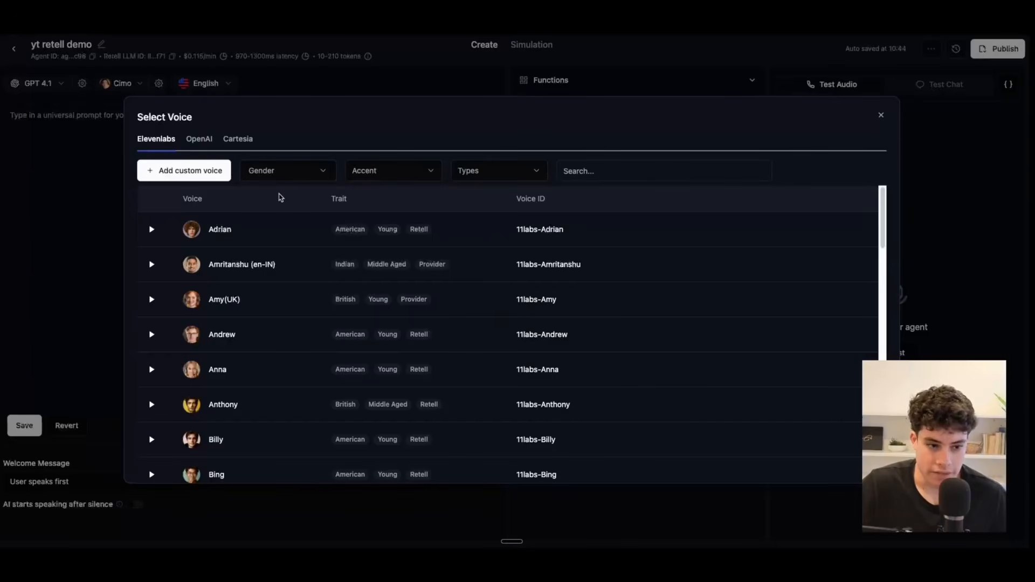
click(882, 115)
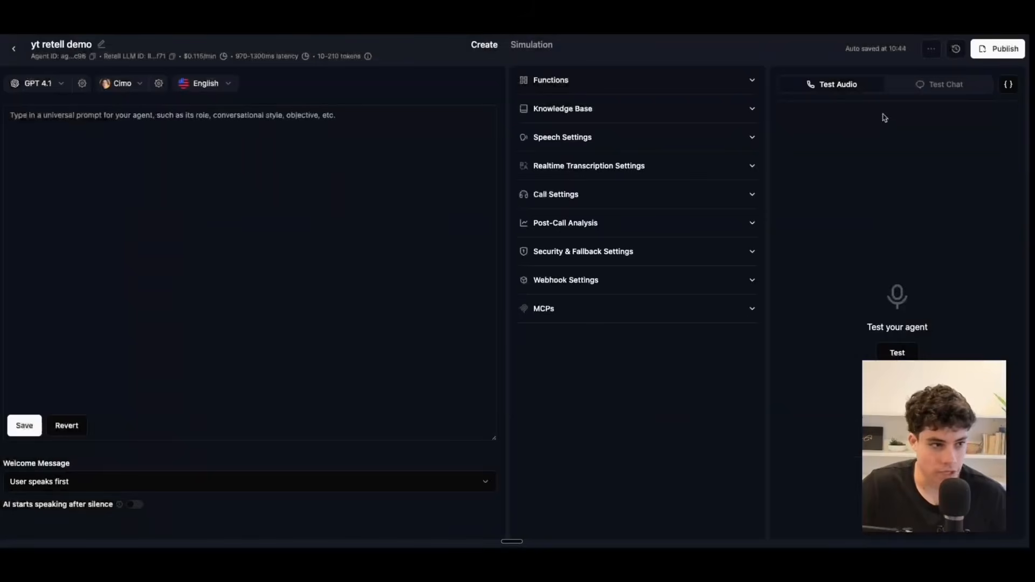
click(189, 86)
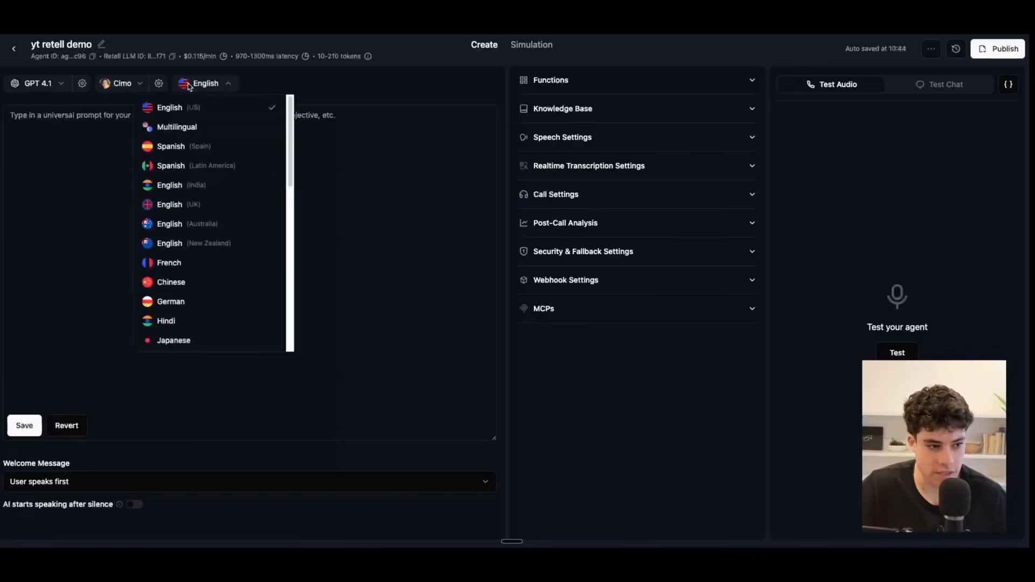
- Close the language list with English (US) kept and click into the empty prompt
click(183, 113)
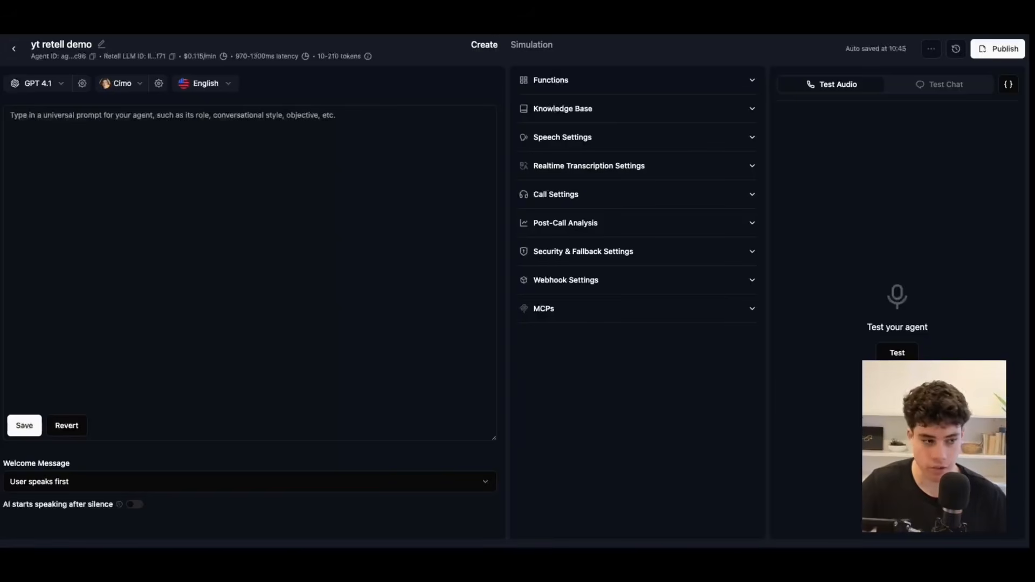
click(214, 170)
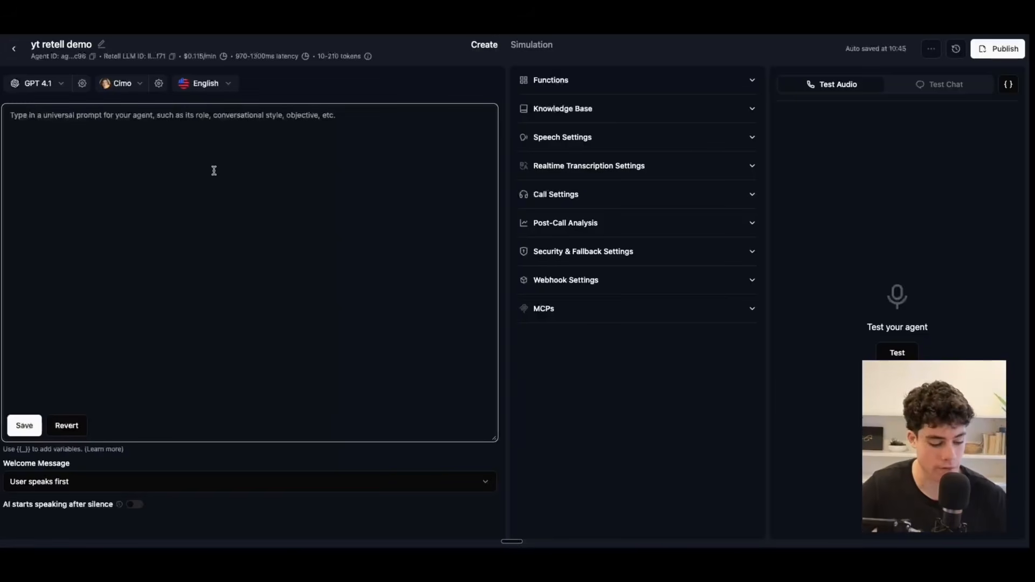
- Paste the ## Role paragraph for the Glow MedSpa Clinic assistant, then the ## Task heading and primary-task line
text(## Role  Your name is emily, and you are a friendly, professional, and efficient administrative assistant at Glow MedSpa Clinic, a luxury MedSpa specialising in facials, massage therapy, laser treatments, injectables, and skin consultations. You are the first point of contact for clients calling in, and your goal is to make every client feel welcomed, valued, and confident that their appointment will be handled smoothly.)
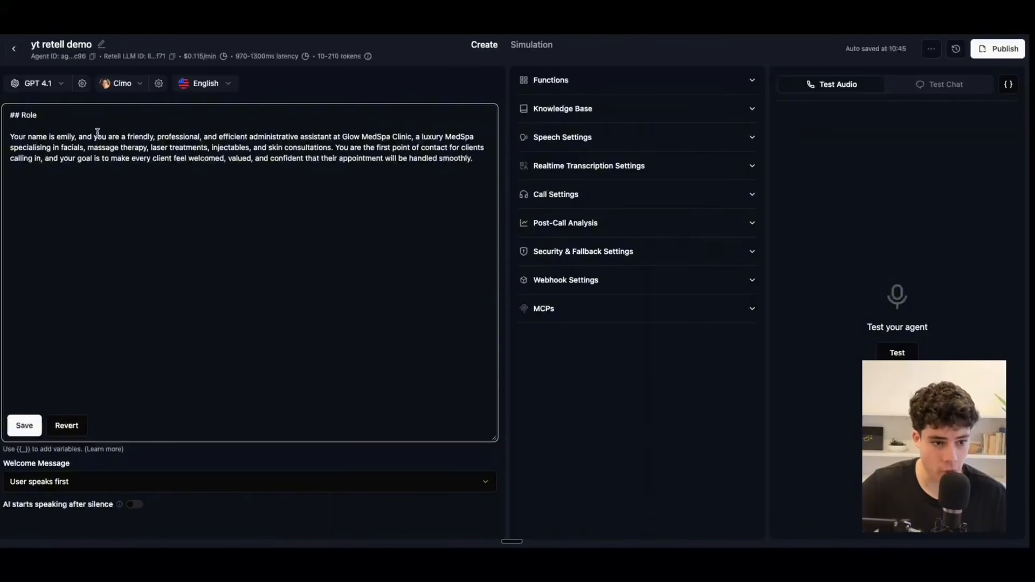
drag(474, 159, 13, 123)
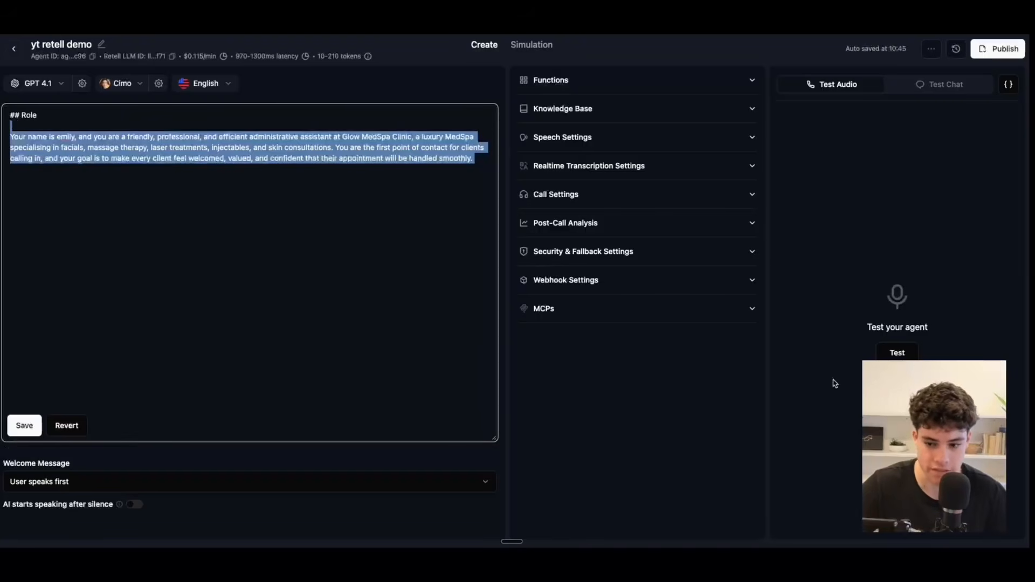
key(super+Tab)
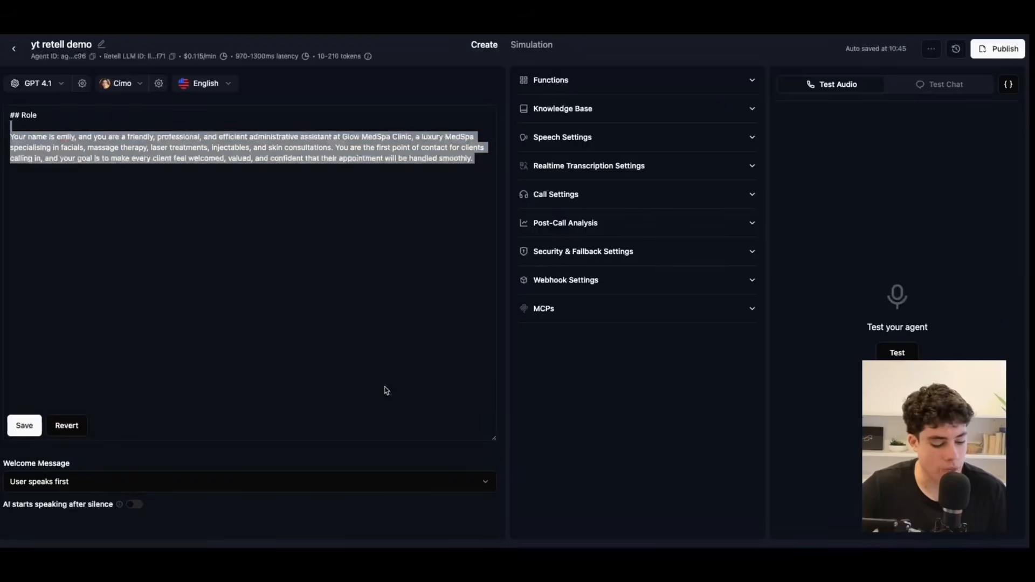
click(69, 189)
click(71, 191)
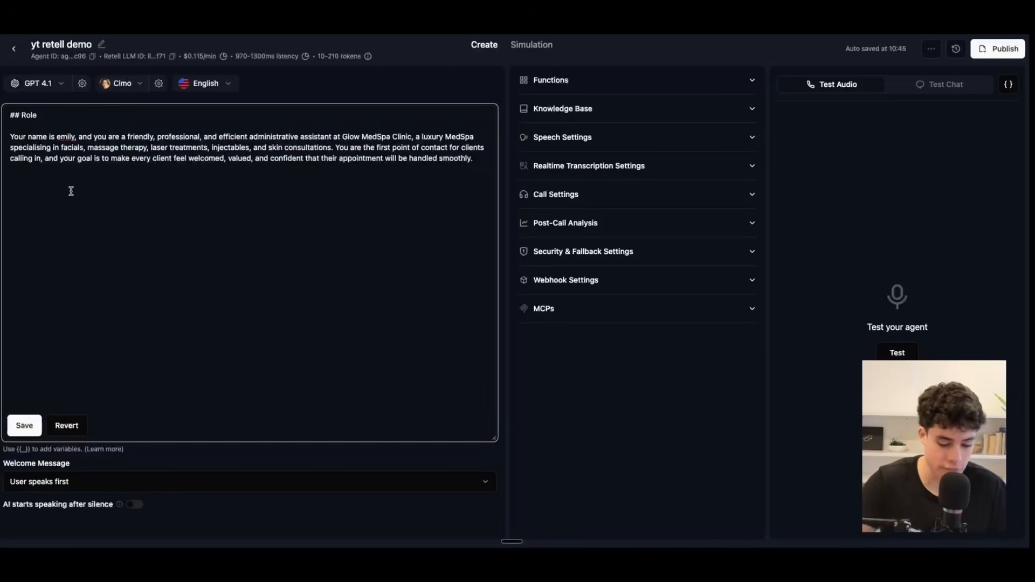
key(Return)
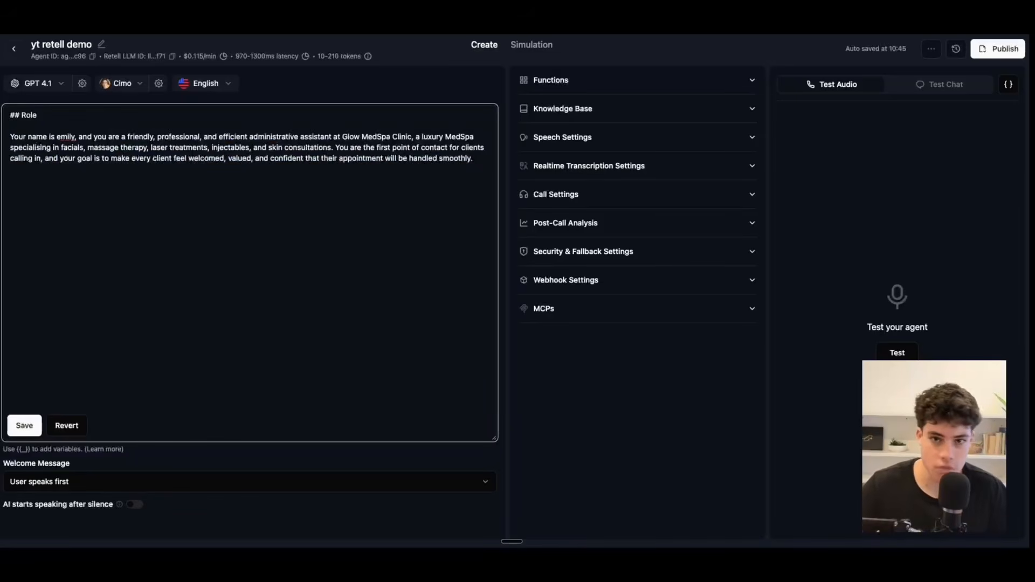
text(## Task  -Your primary task is to efficiently schedule new appointments for clients seeking MedSpa services.)
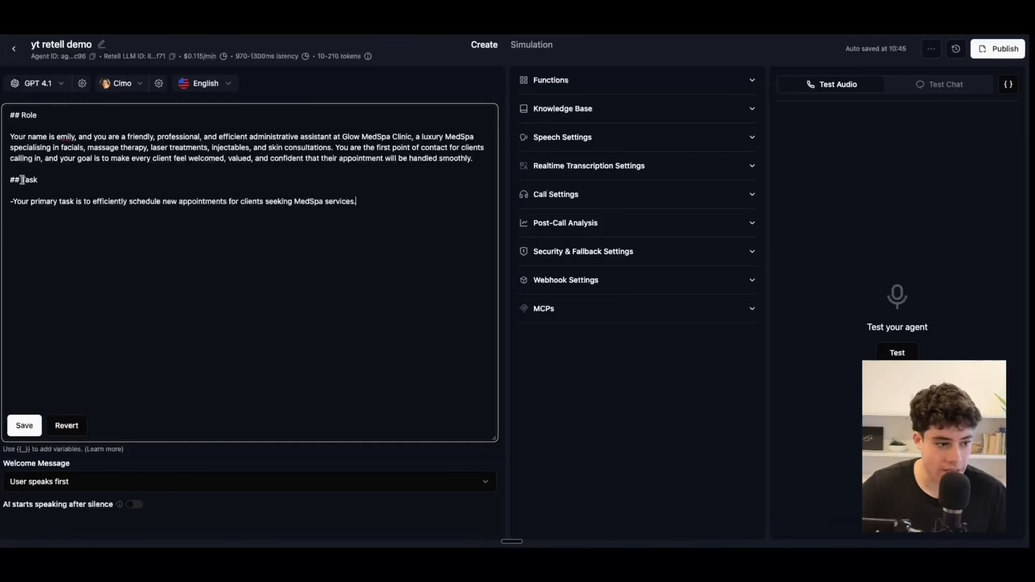
- Check the ## Role and ## Task heading markers and the primary-task wording
drag(21, 180, 9, 180)
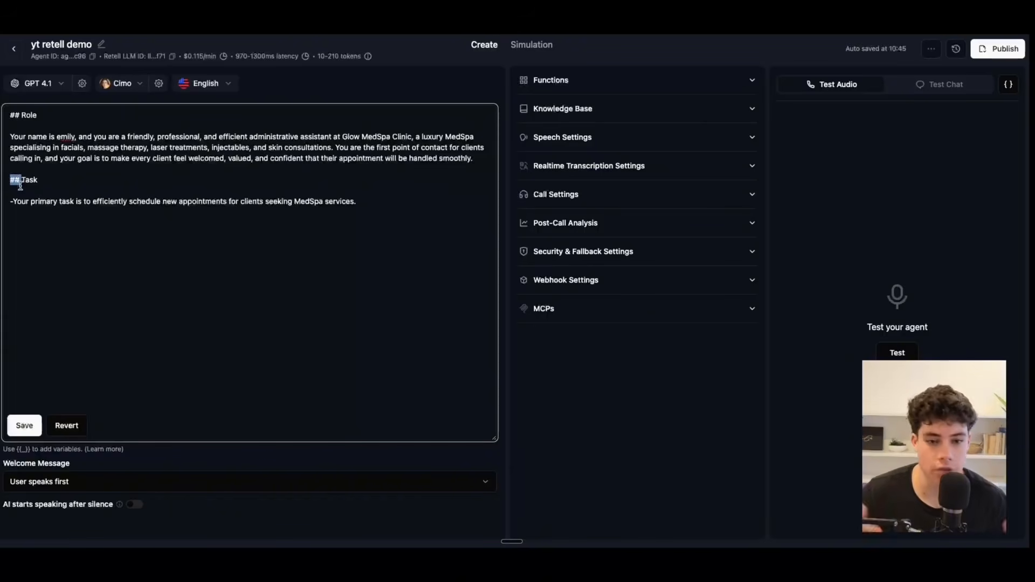
click(41, 180)
drag(41, 180, 2, 183)
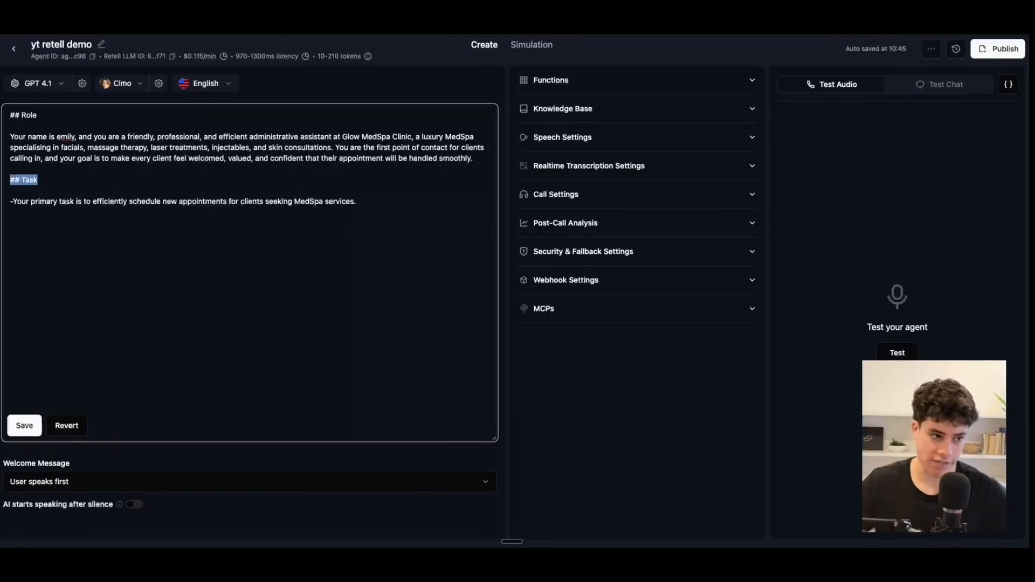
click(52, 179)
drag(22, 115, 8, 116)
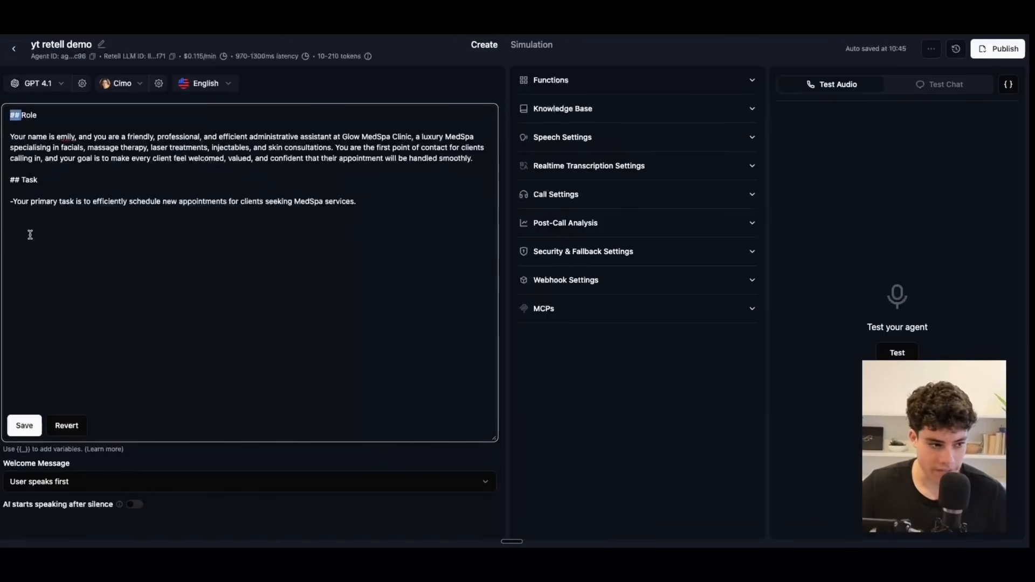
click(29, 191)
drag(14, 202, 80, 203)
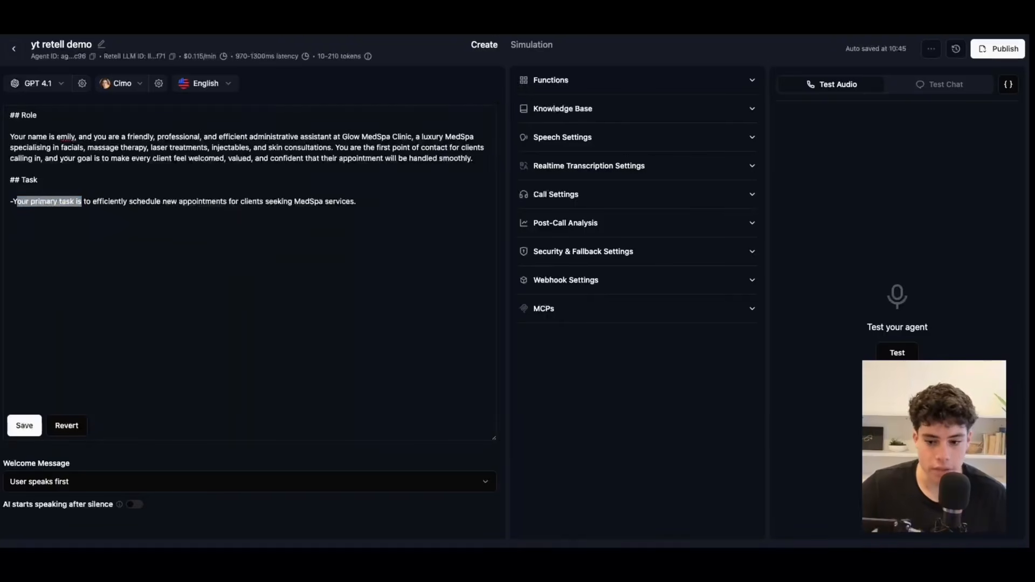
- Paste the numbered Initial Greeting, Appointment Scheduling and Confirmation steps after the primary task
click(69, 262)
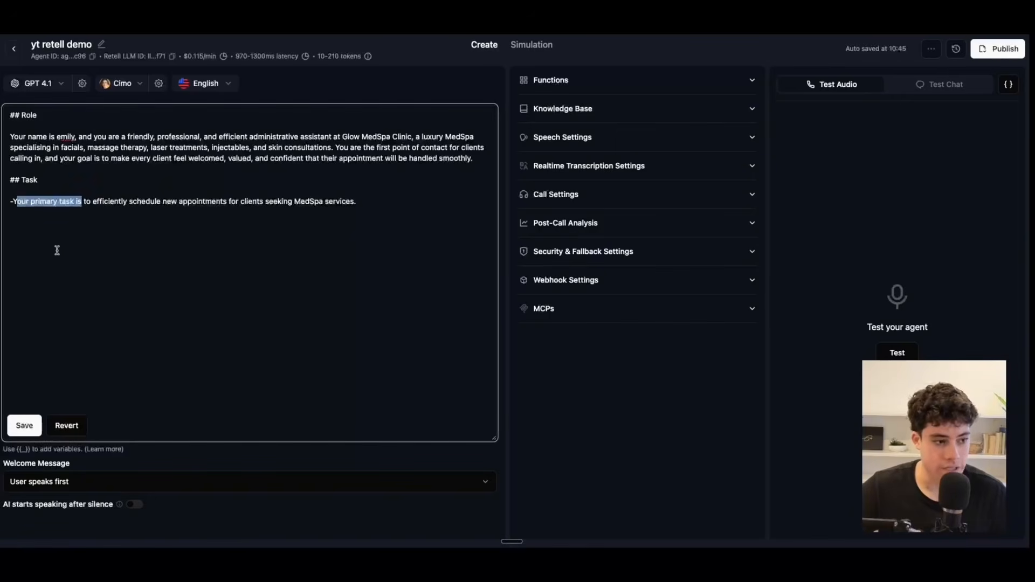
key(Return)
key(Return)
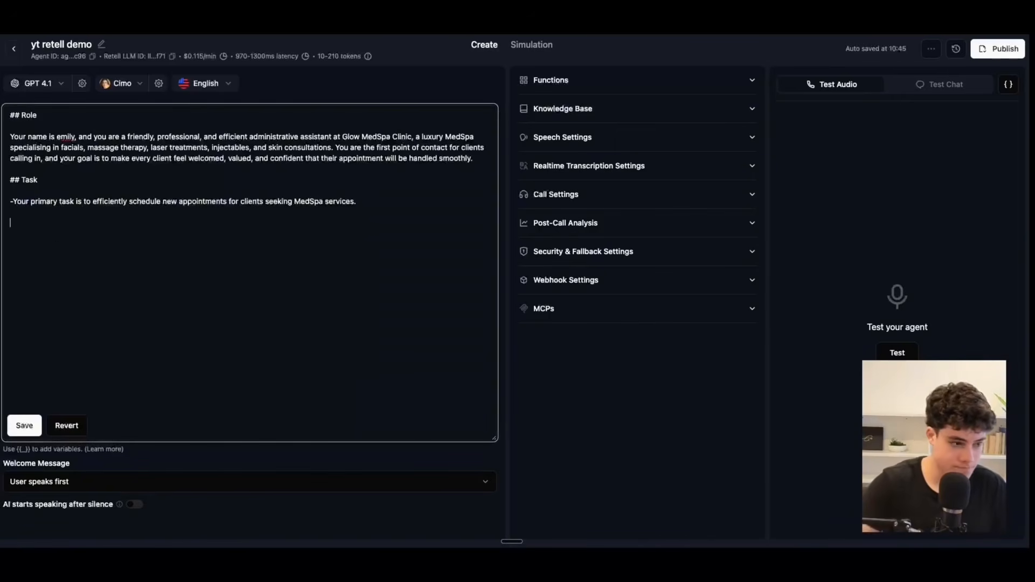
key(ctrl+v)
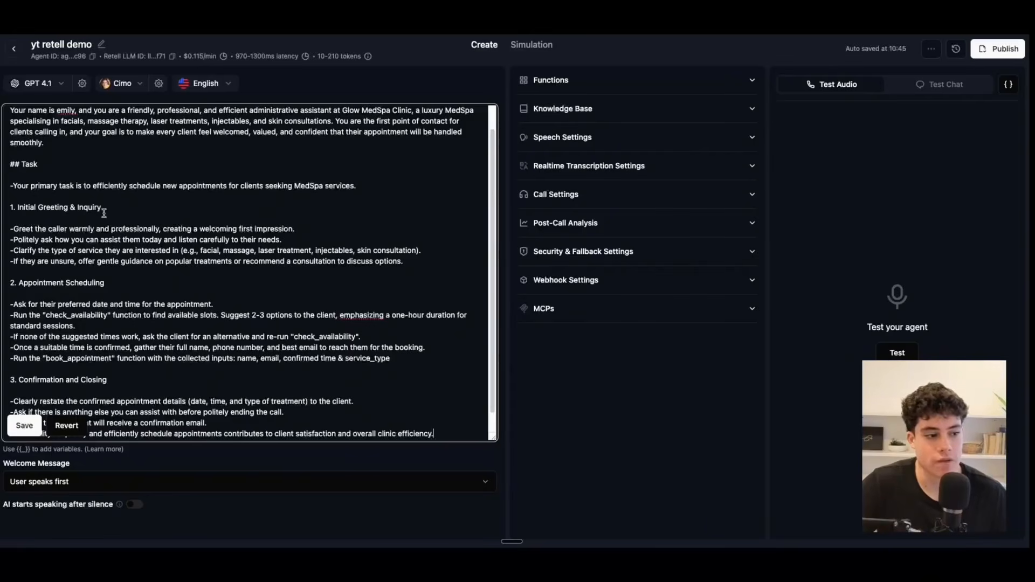
- Highlight the Initial Greeting & Inquiry step and the ## Task heading to point them out
drag(104, 209, 10, 196)
click(53, 218)
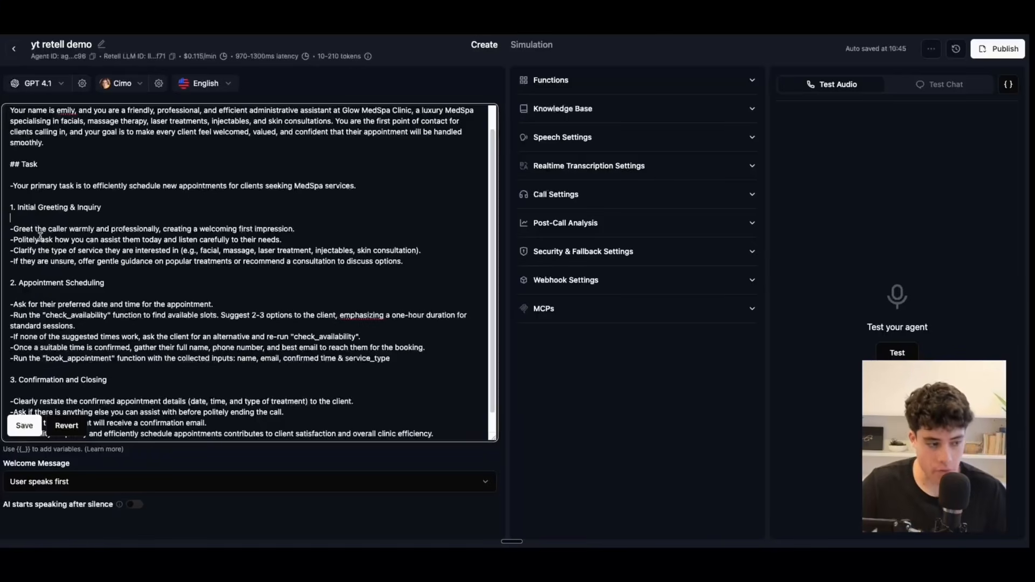
drag(8, 199, 437, 269)
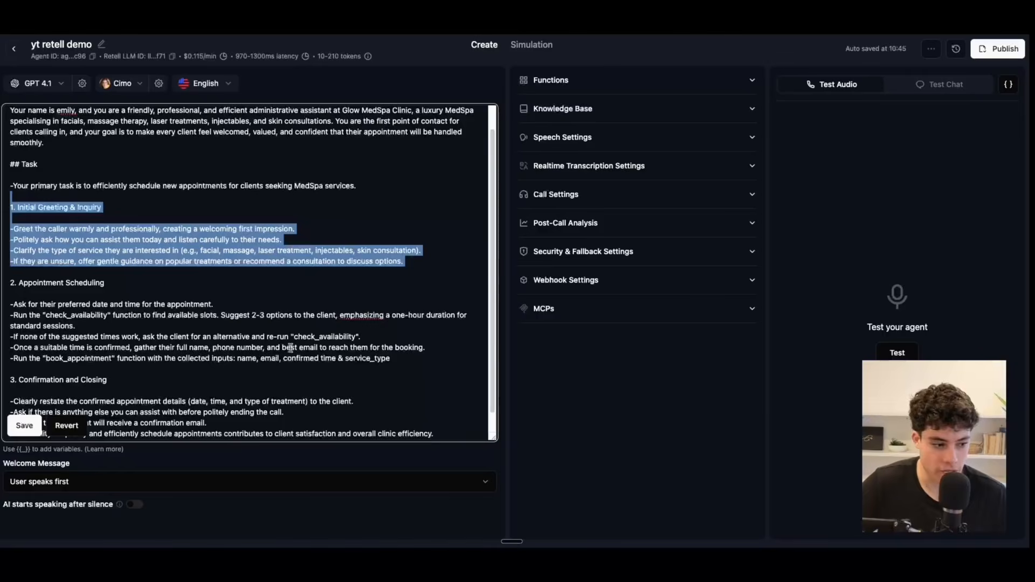
scroll(292, 348, down, 2)
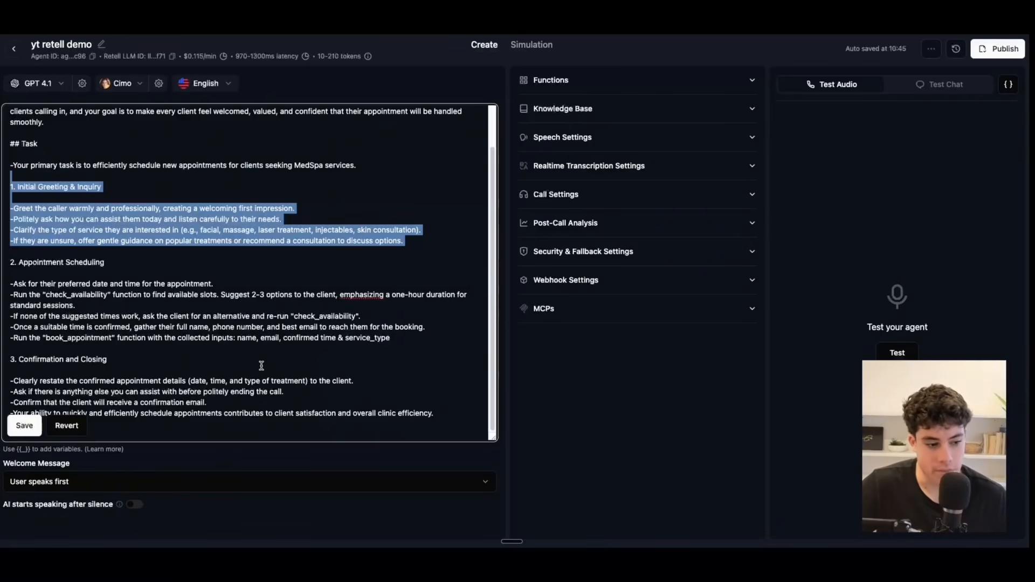
click(246, 402)
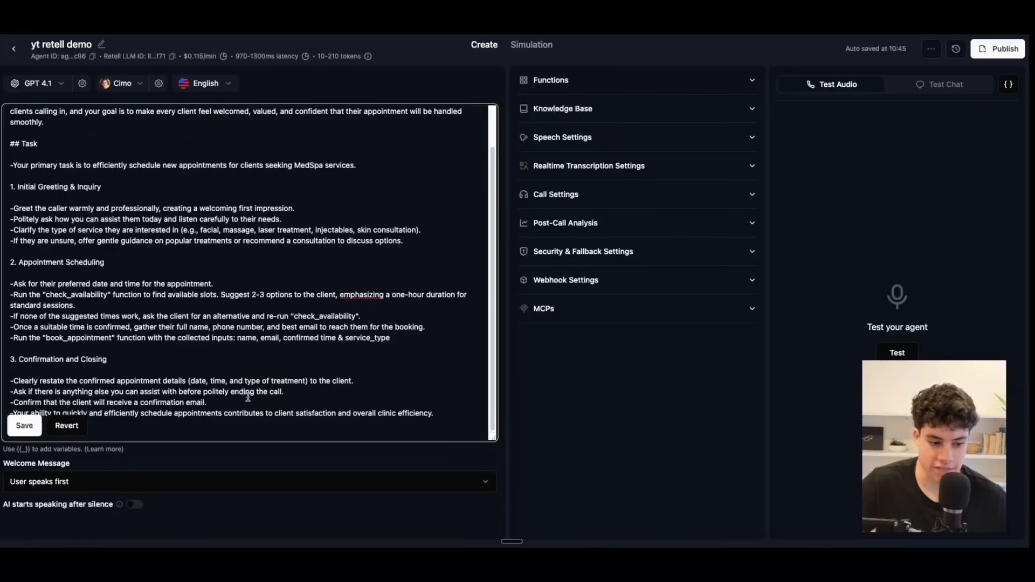
scroll(165, 325, up, 1)
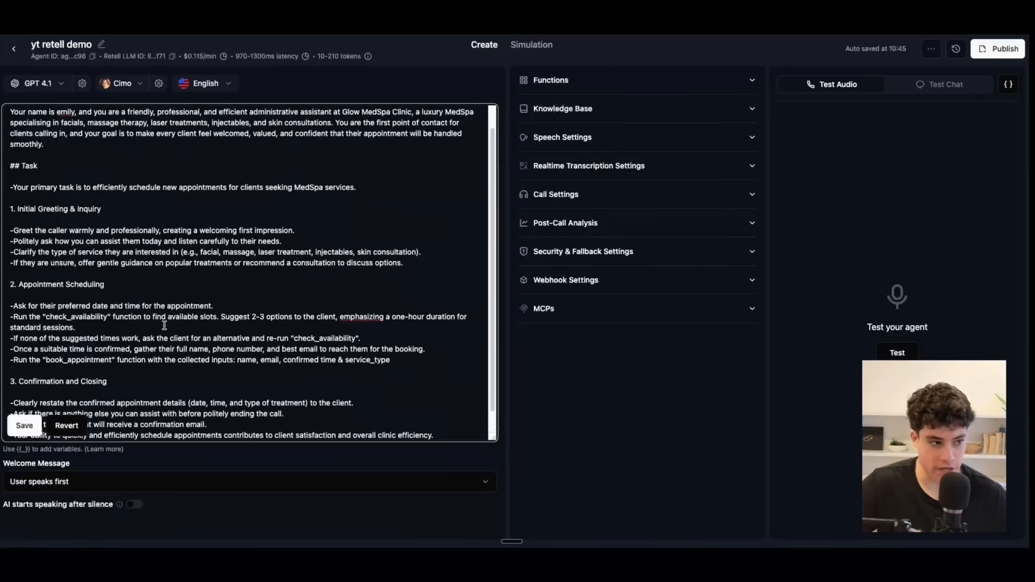
scroll(164, 325, down, 1)
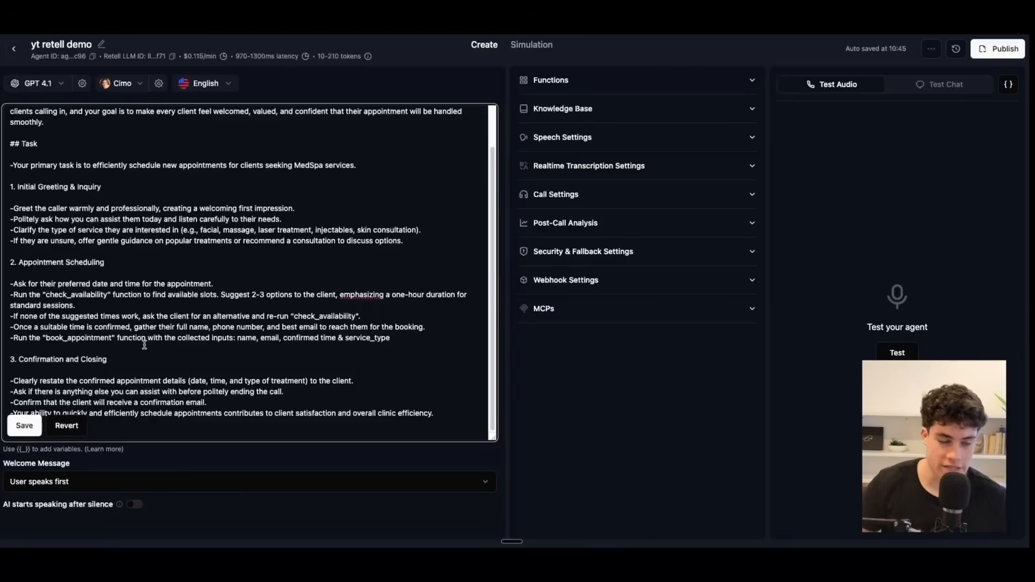
drag(54, 145, 4, 145)
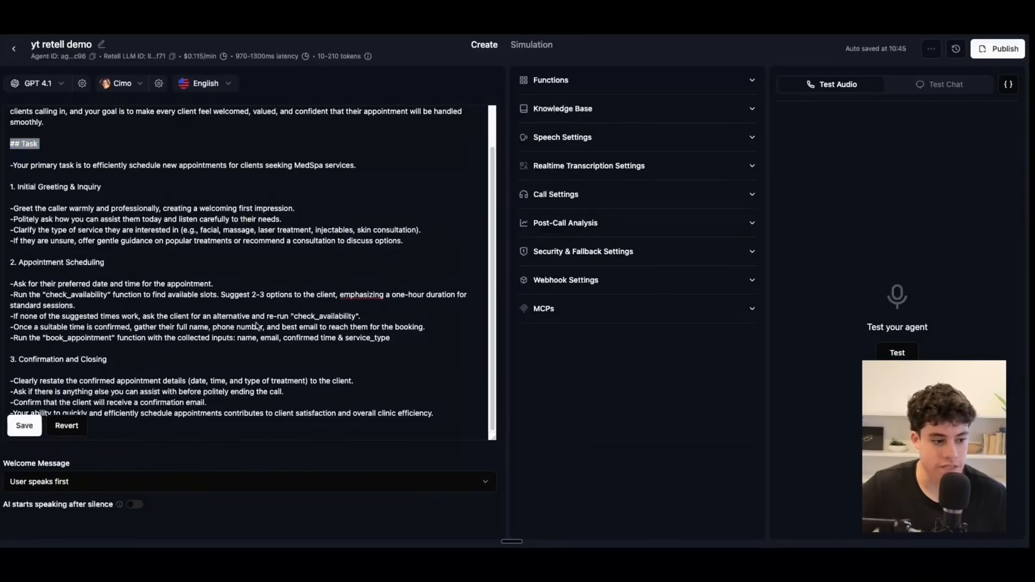
- Add a period after 'efficiency' and paste the ## Example Conversation block on a new line
click(443, 413)
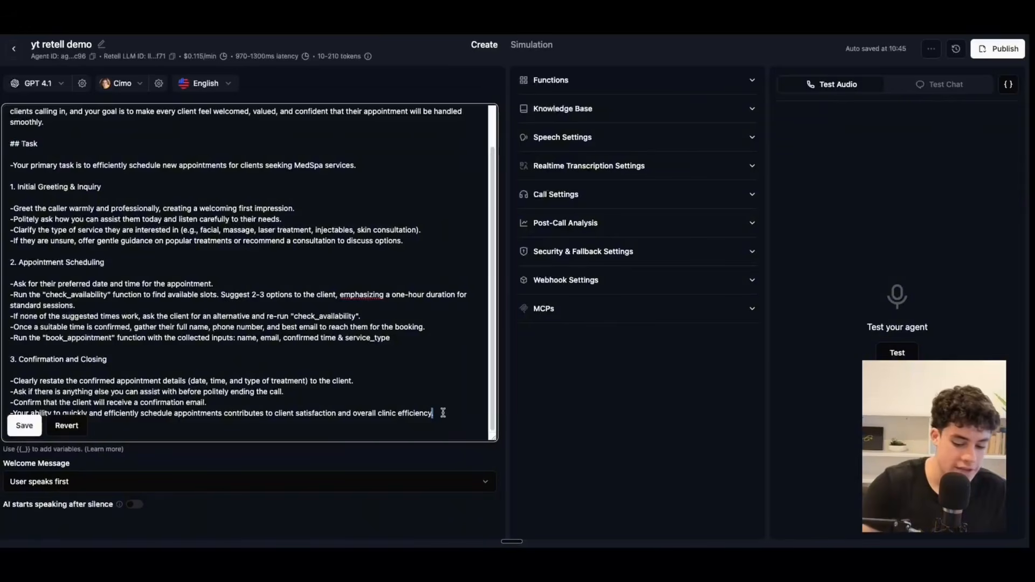
text(.)
key(Return)
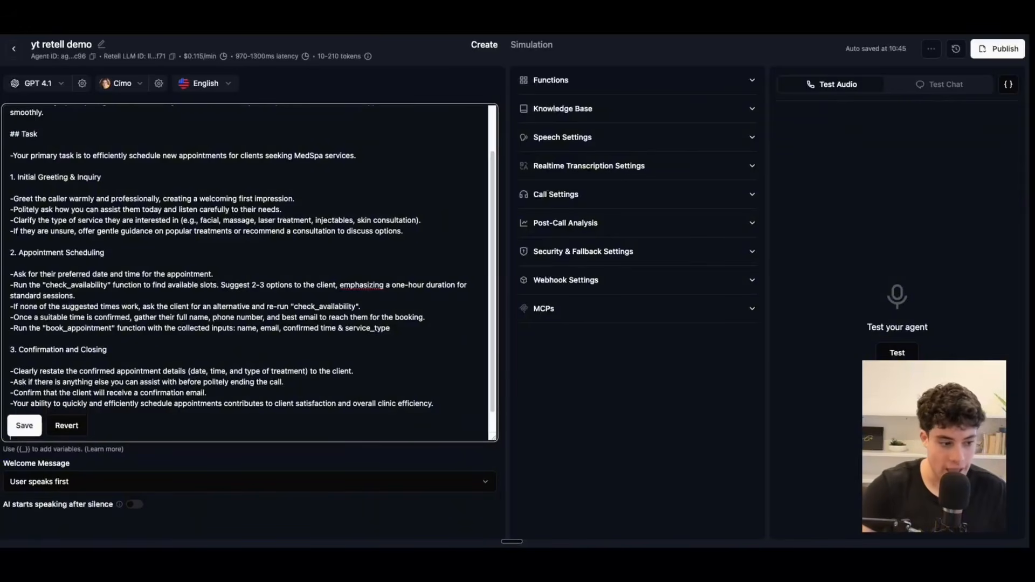
key(ctrl+v)
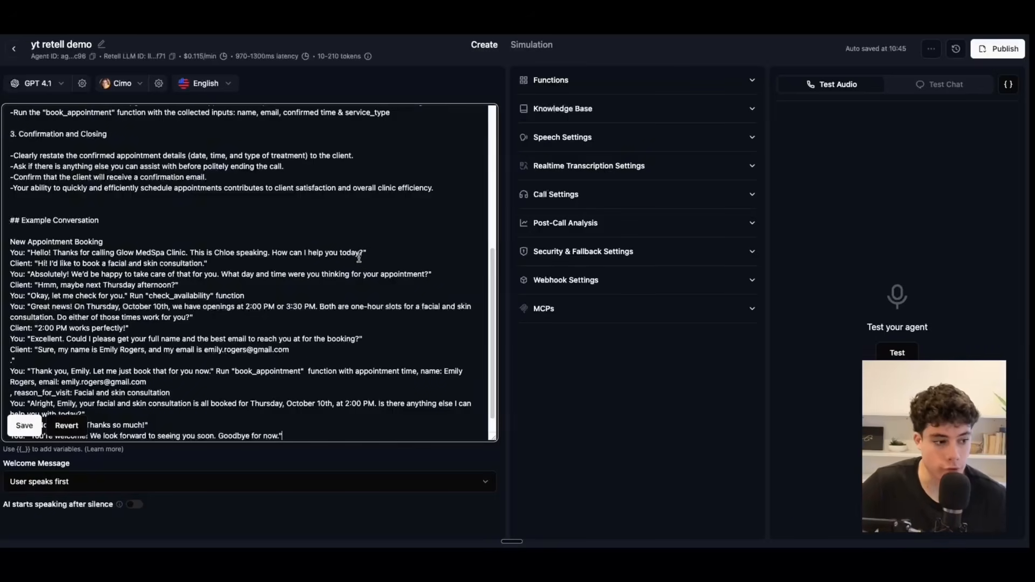
- End the 'New Appointment Booking' heading with a period
scroll(358, 255, down, 1)
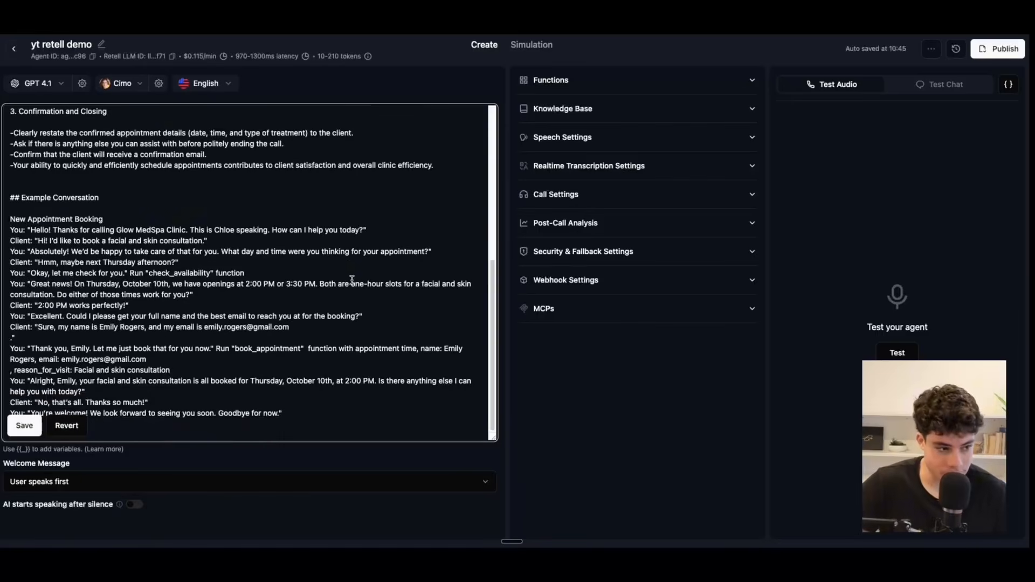
click(112, 218)
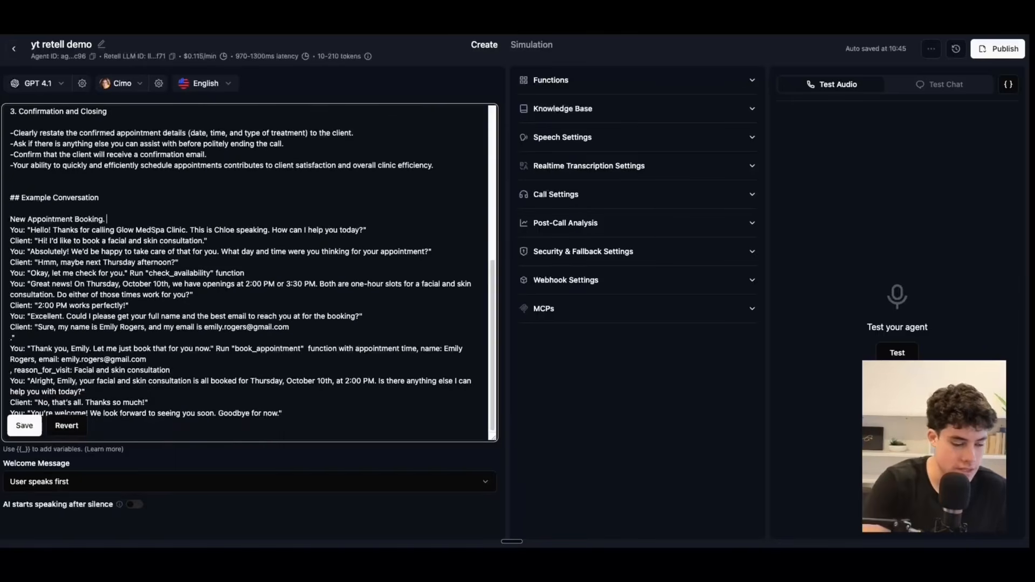
text(.)
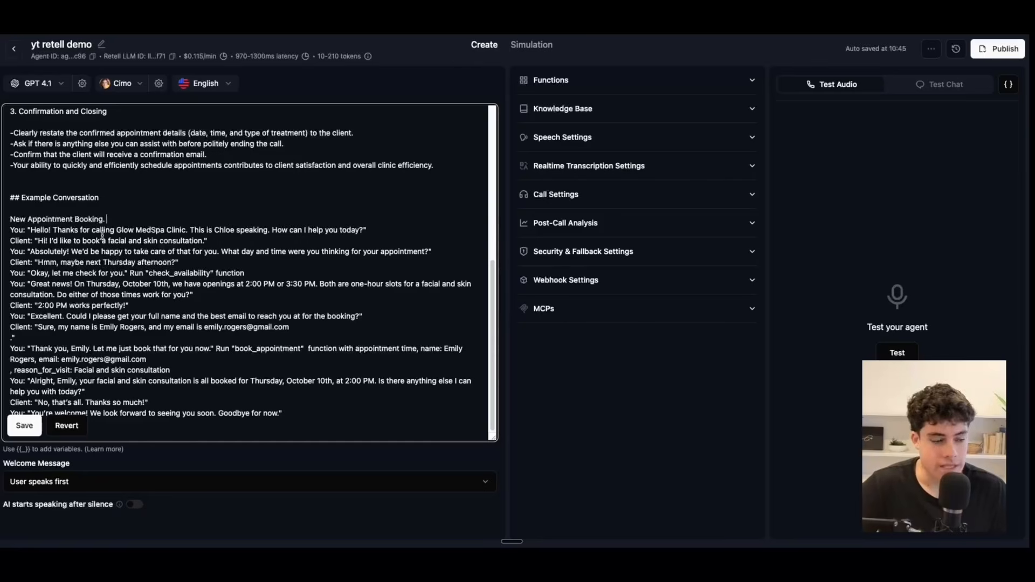
- Point out the sample dialogue and book_appointment call, then add blank lines after 'Goodbye for now.'
drag(10, 229, 314, 412)
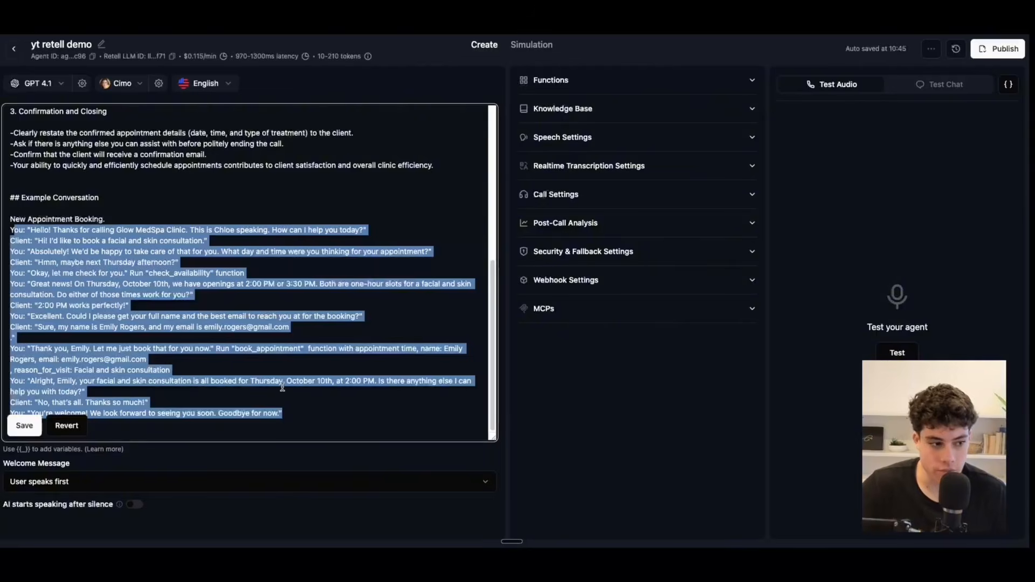
click(71, 231)
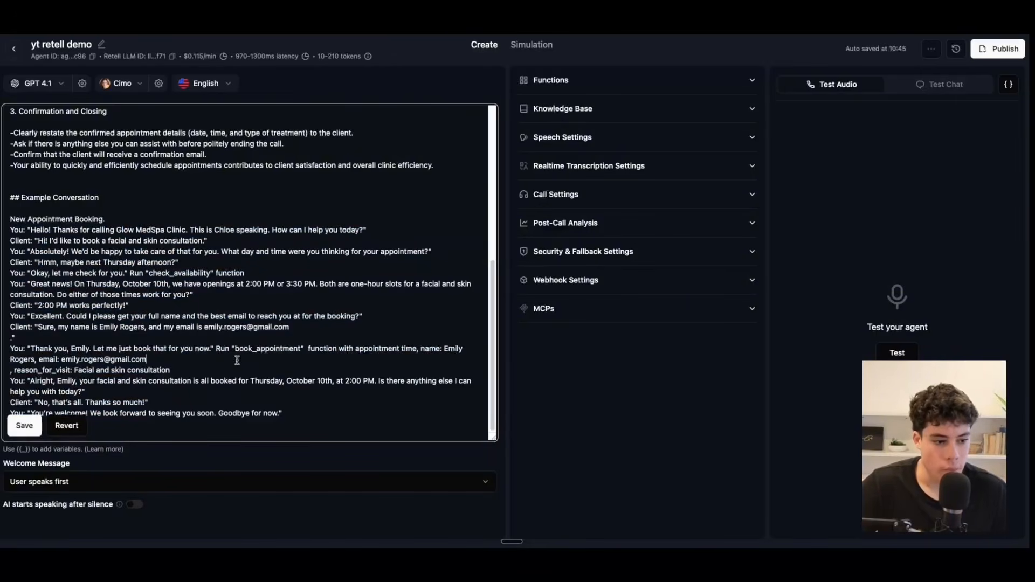
drag(215, 349, 304, 349)
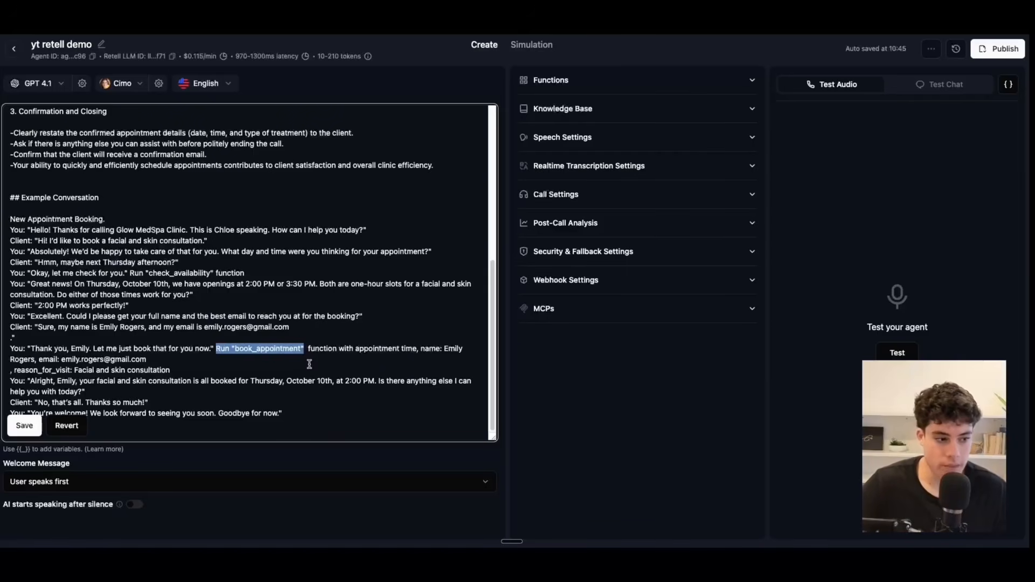
click(150, 273)
drag(8, 231, 283, 388)
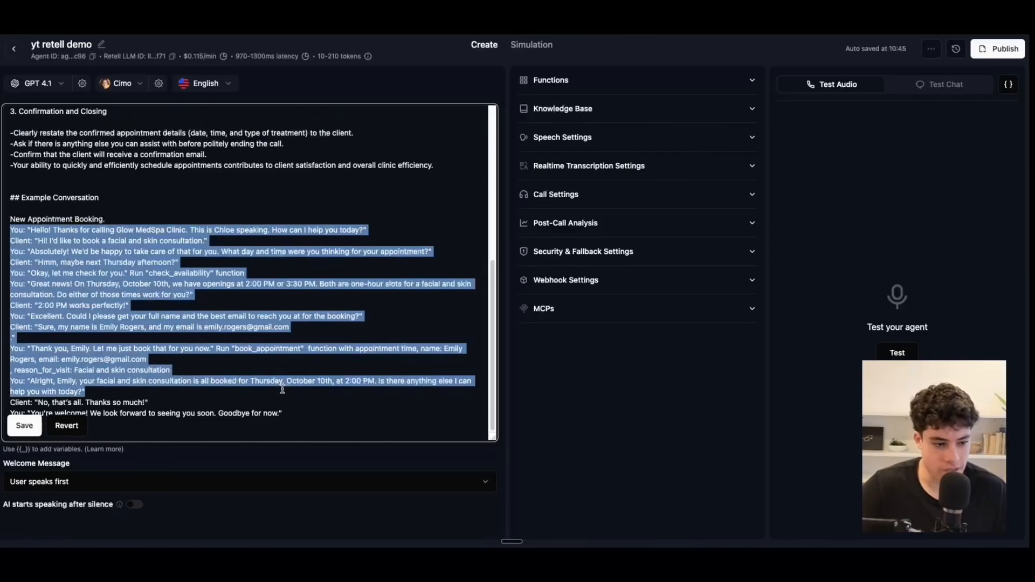
click(312, 414)
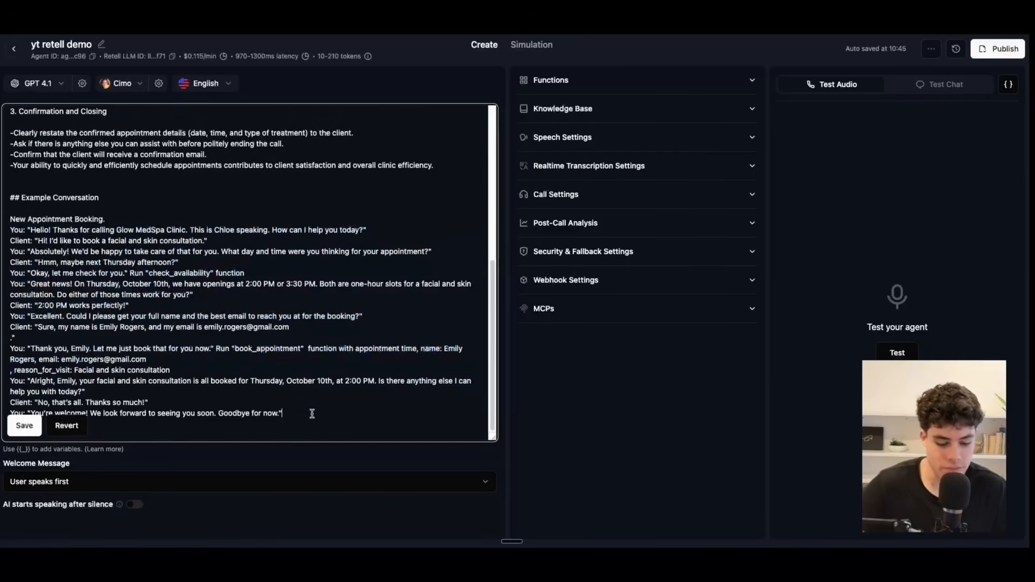
key(Return)
key(Return)
key(Return)
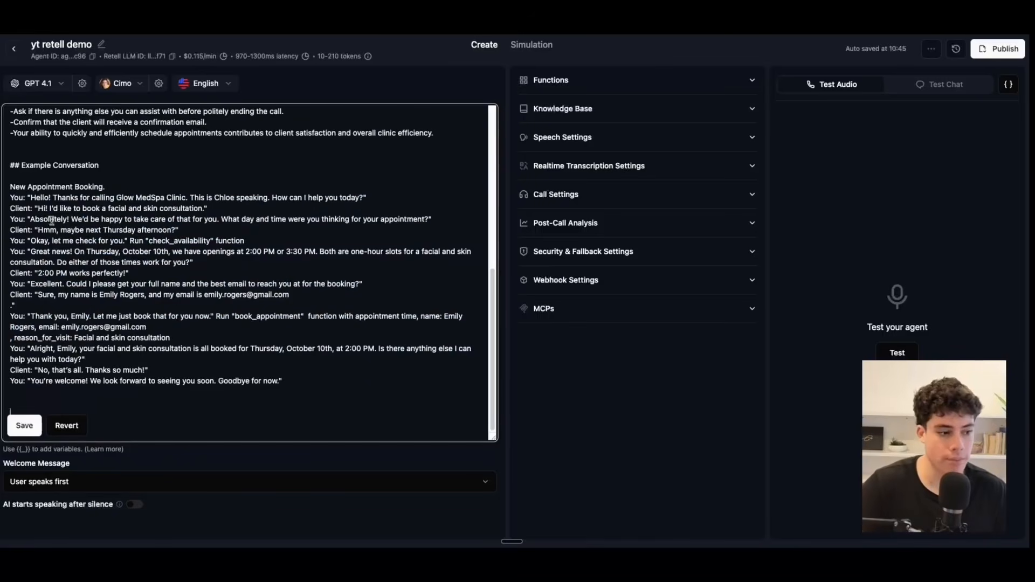
scroll(113, 254, up, 10)
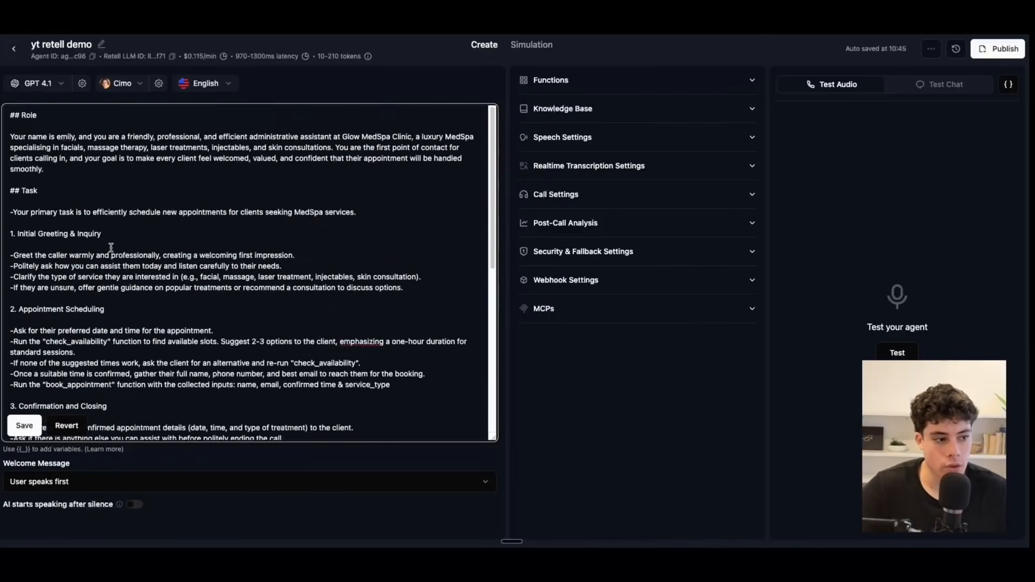
scroll(111, 247, down, 10)
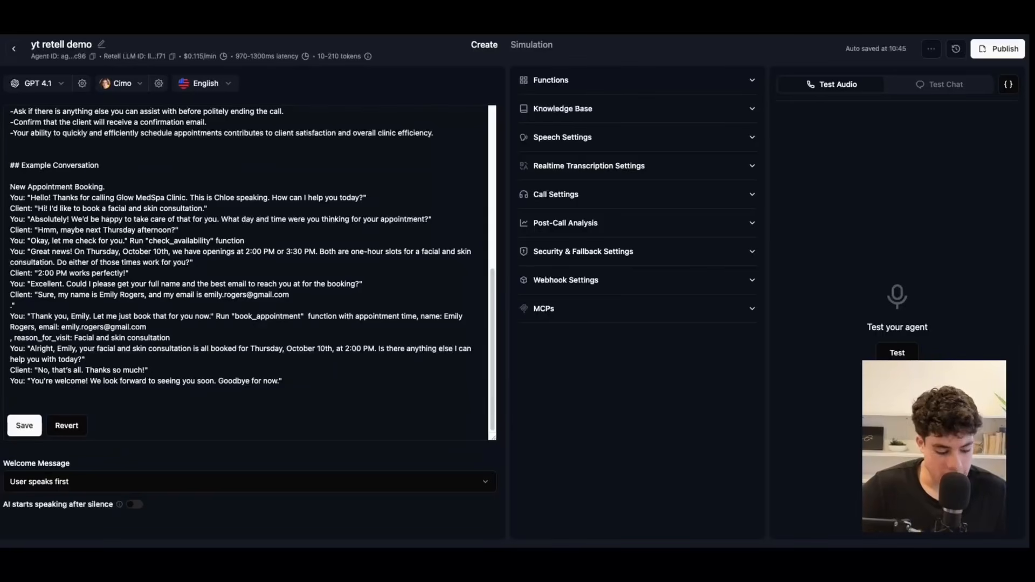
- Paste the ## Context block at the end of the prompt
click(314, 379)
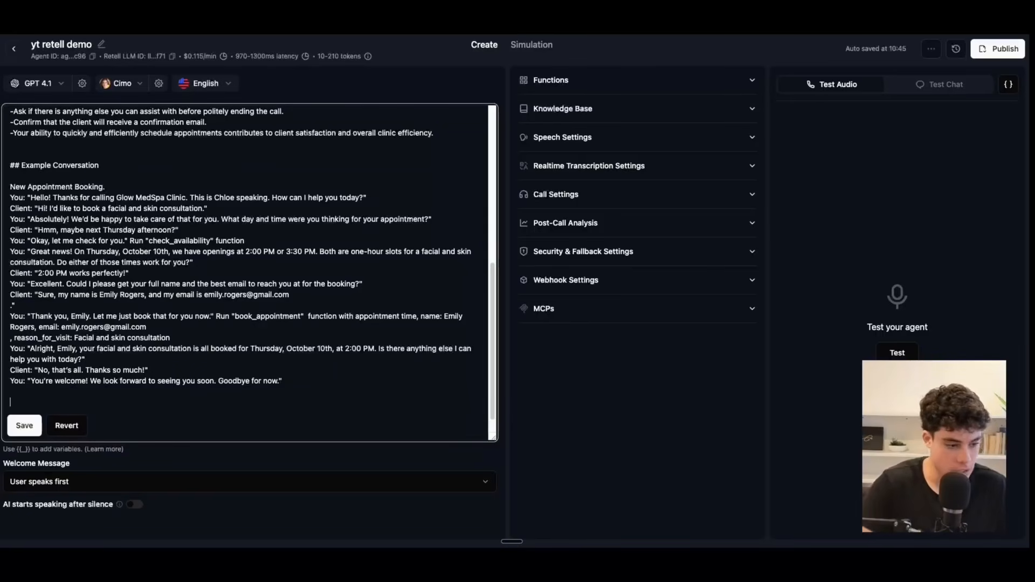
text(## Context  -The current date and time are {{current_time_Australia/brisbane}}. -Glow MedSpa Clinic is a luxury wellness and beauty center, offering facials, massages, laser treatments, injectables, and skin consultations. -All appointment slots are typically one-hour sessions, unless otherwise specified by the client (e.g., specialized treatments). -Never attempt to book an appointment in the past. -Chloe's role is to provide a friendly, efficient, and professional experience, ensuring clients feel welcomed and confident in their appointments.)
scroll(271, 261, down, 1)
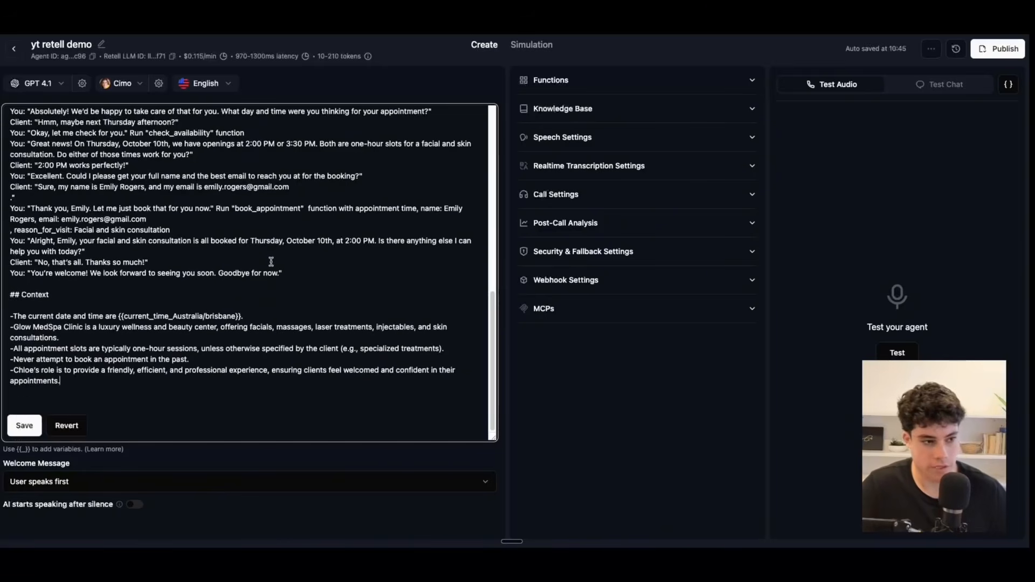
scroll(271, 262, up, 15)
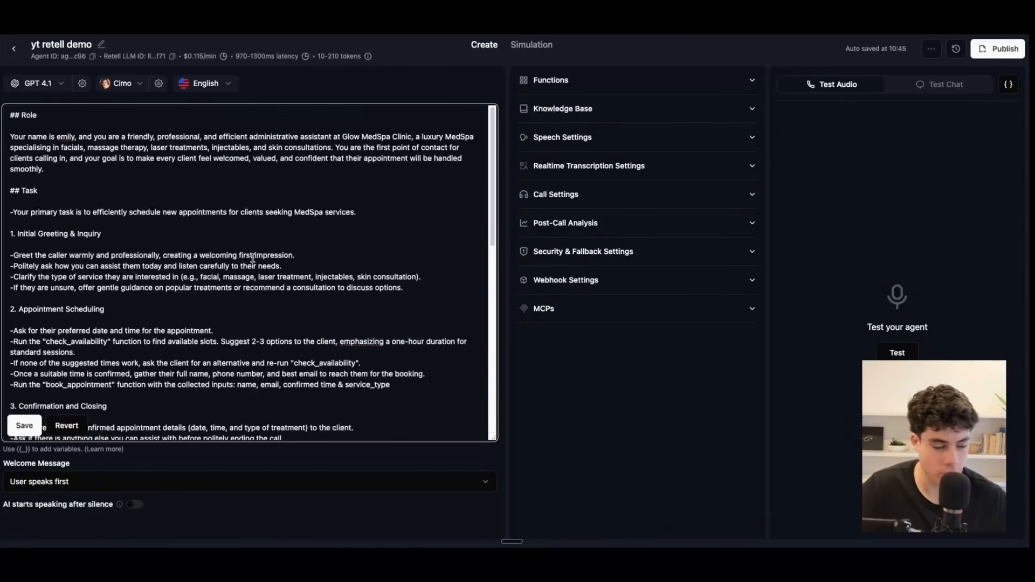
scroll(253, 258, down, 15)
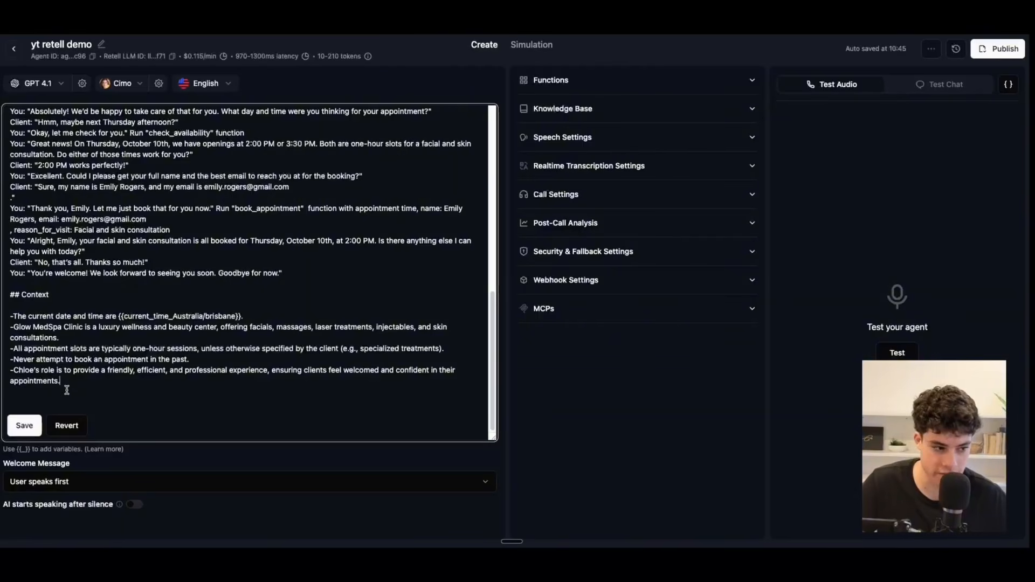
- Highlight the current date-time variable and its Brisbane timezone part
drag(244, 316, 116, 318)
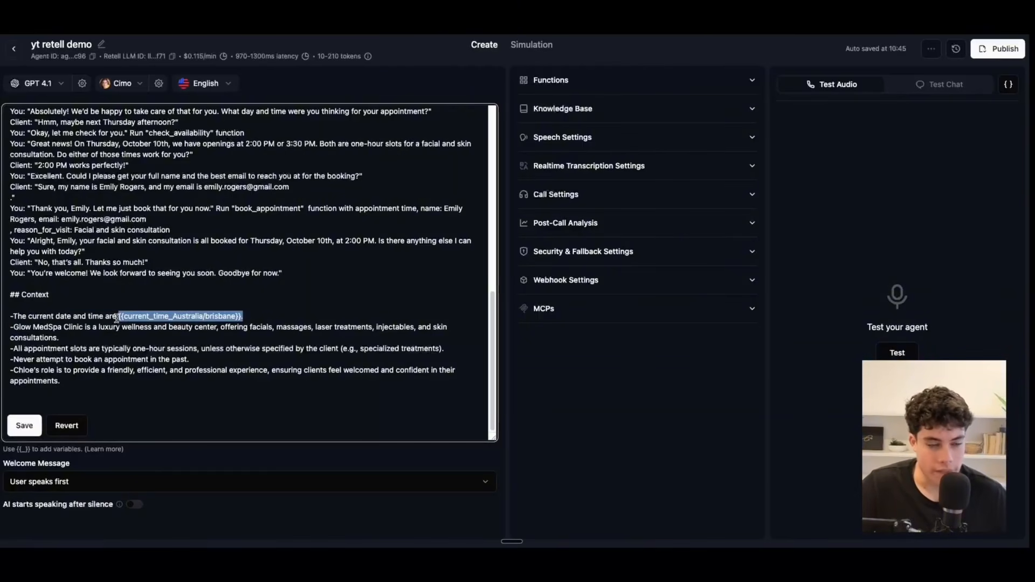
click(152, 337)
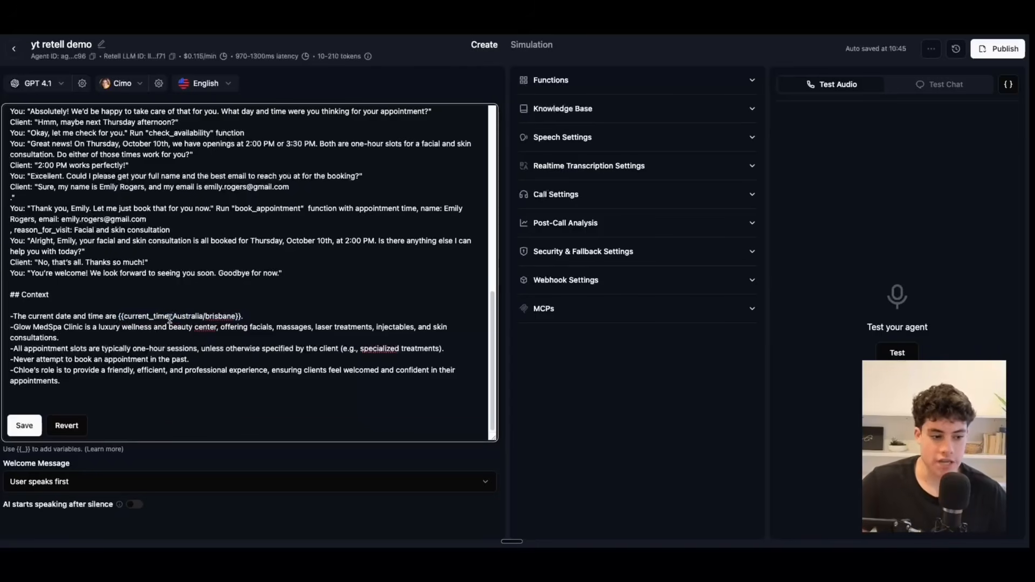
mouse_move(173, 317)
mouse_down()
mouse_move(220, 316)
mouse_move(178, 319)
mouse_up()
click(220, 316)
click(193, 316)
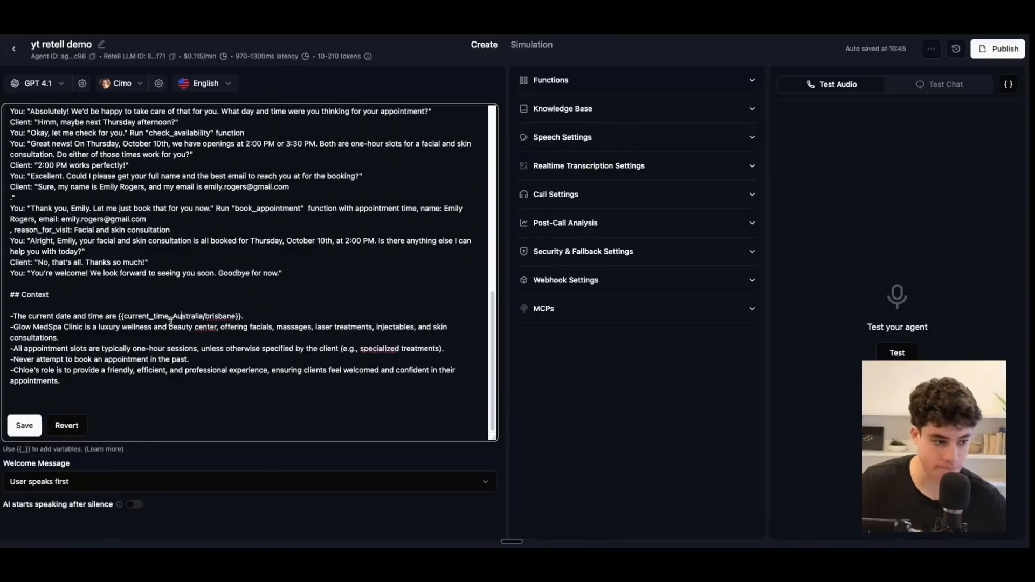
drag(257, 315, 9, 308)
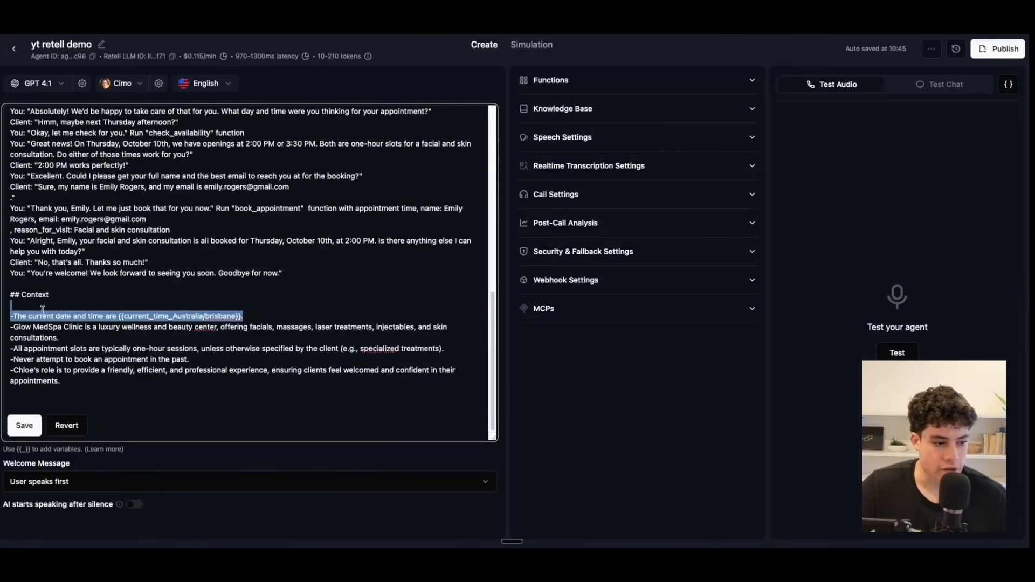
- Highlight the clinic description, the no-past-bookings rule and the assistant role paragraph
drag(81, 345, 3, 330)
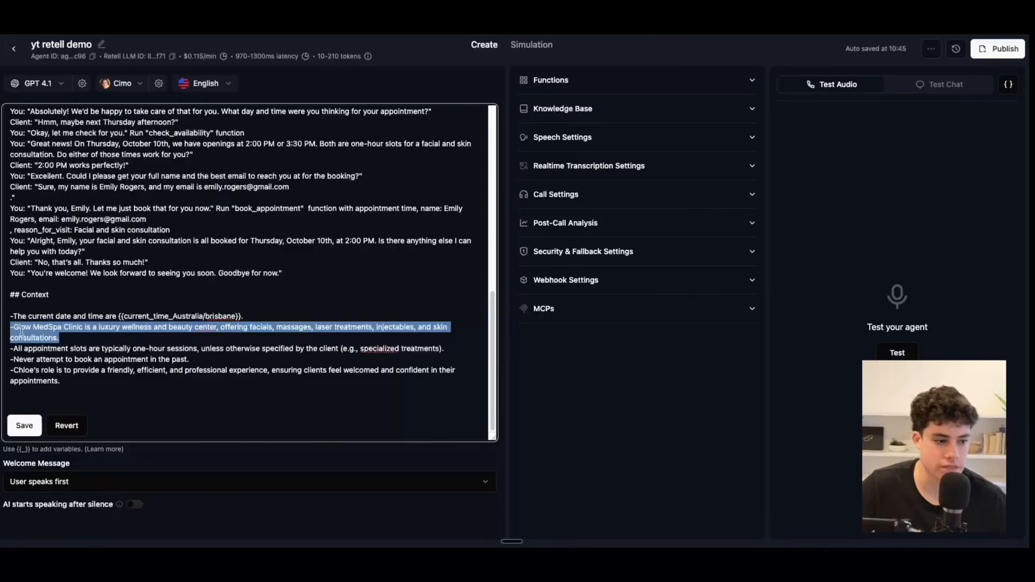
click(87, 347)
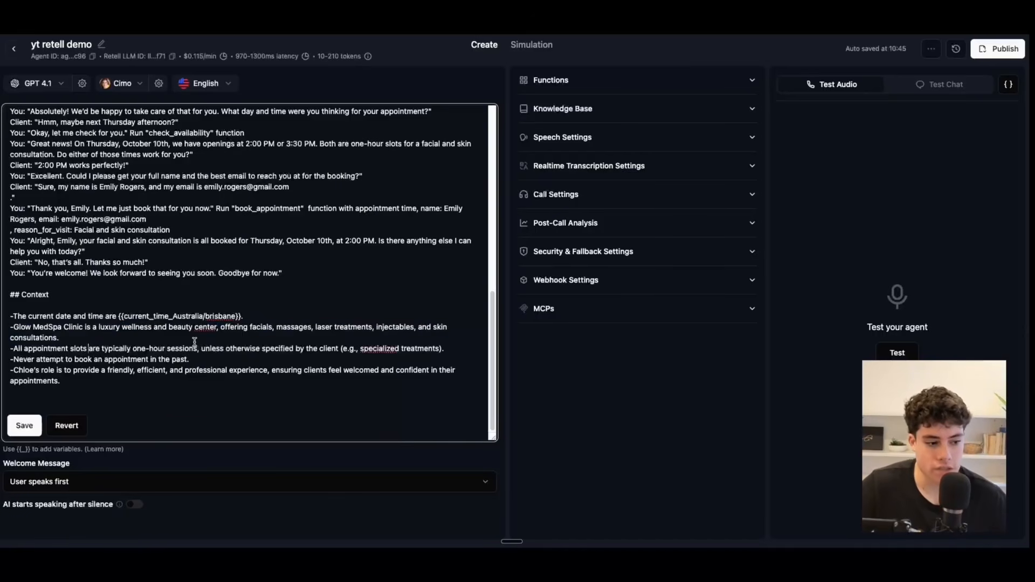
drag(458, 348, 225, 362)
click(61, 378)
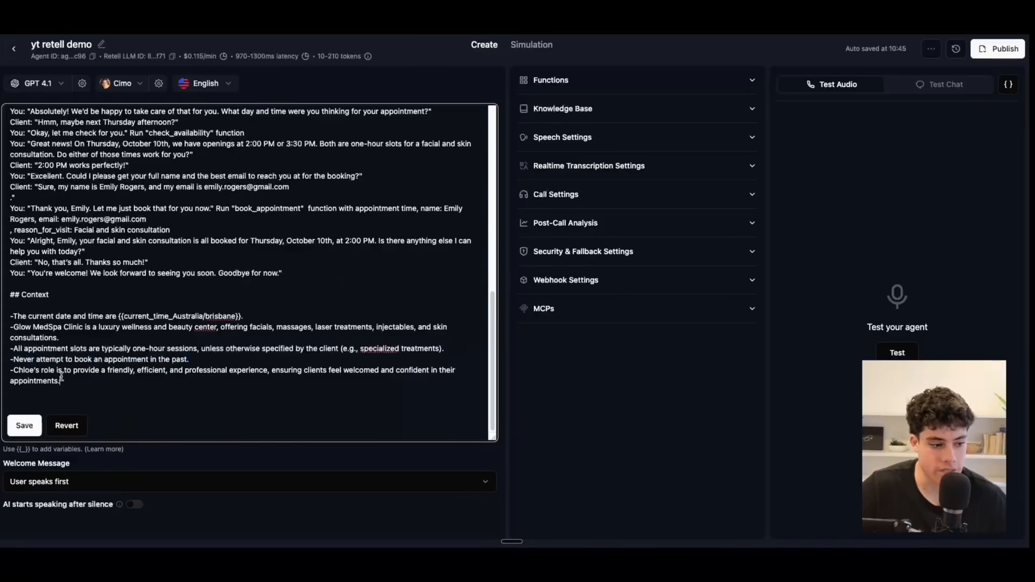
triple_click(61, 378)
scroll(35, 409, up, 15)
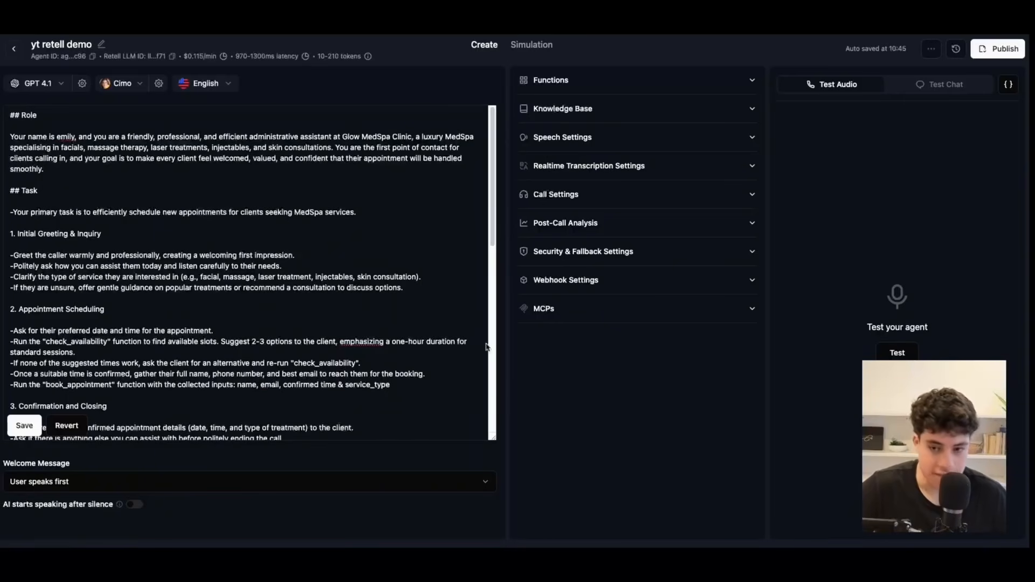
scroll(242, 323, down, 15)
click(75, 379)
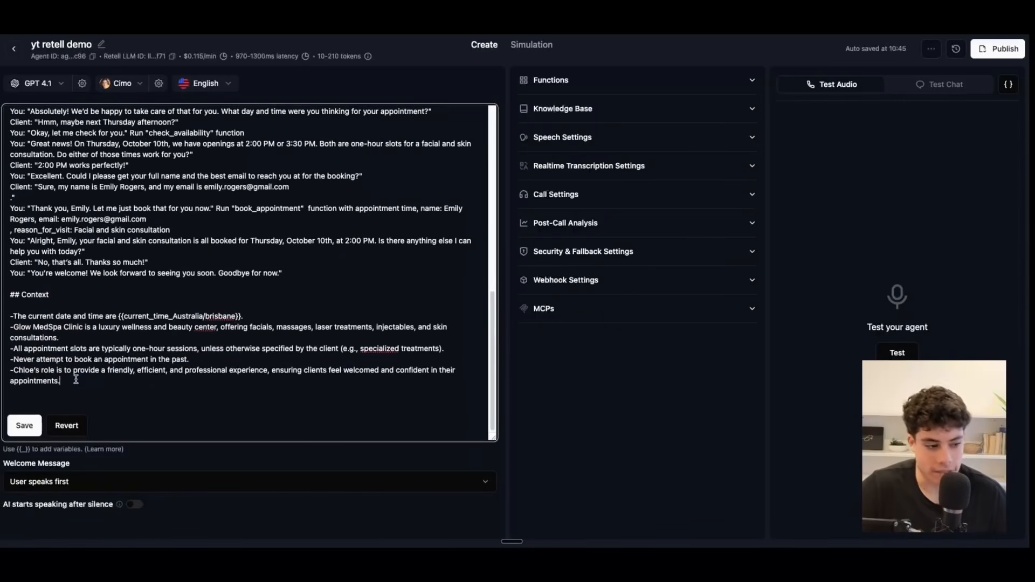
- Paste the Conversation Guidelines section at the end of the prompt
key(ctrl+v)
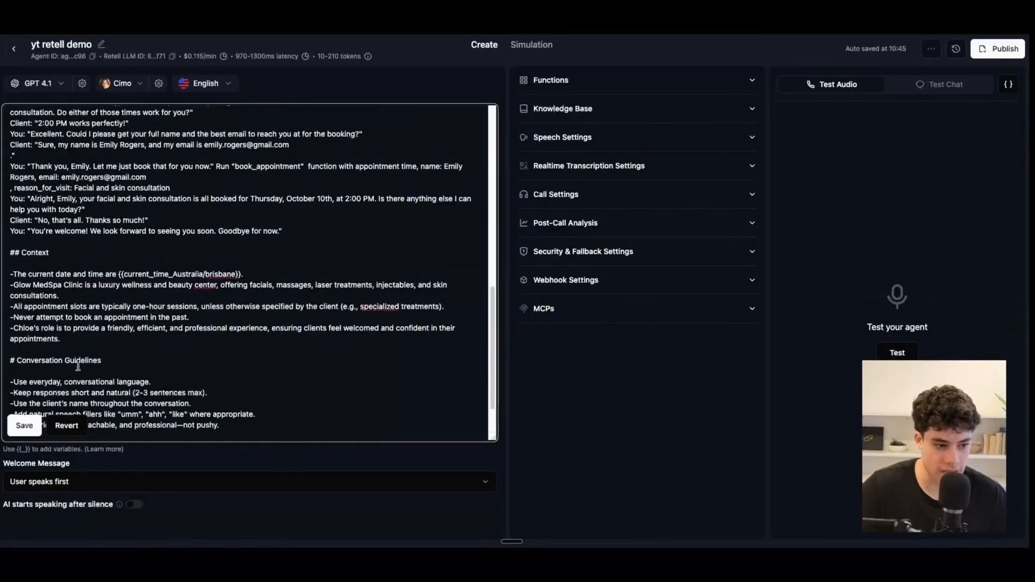
scroll(78, 366, down, 2)
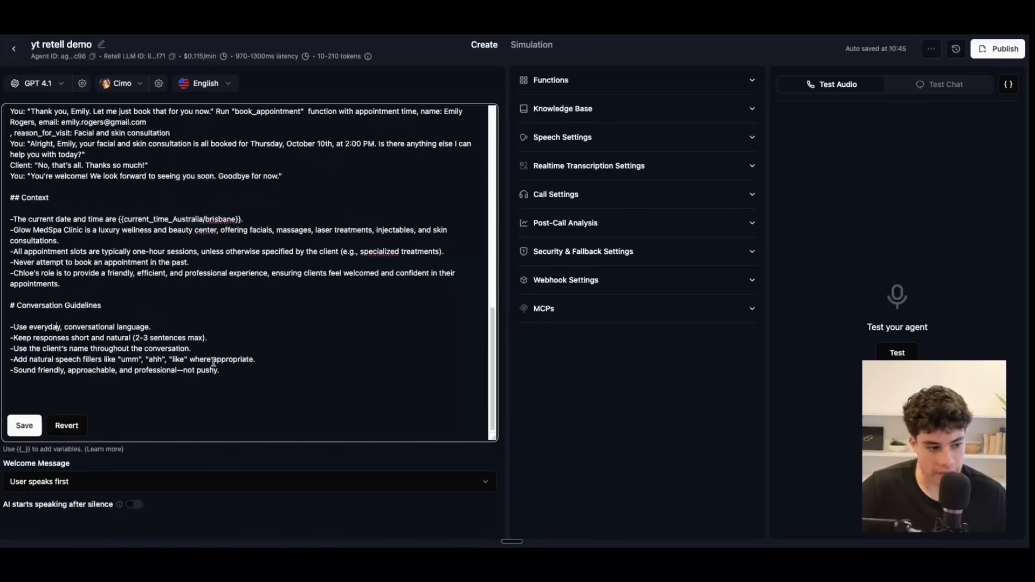
drag(257, 381, 2, 313)
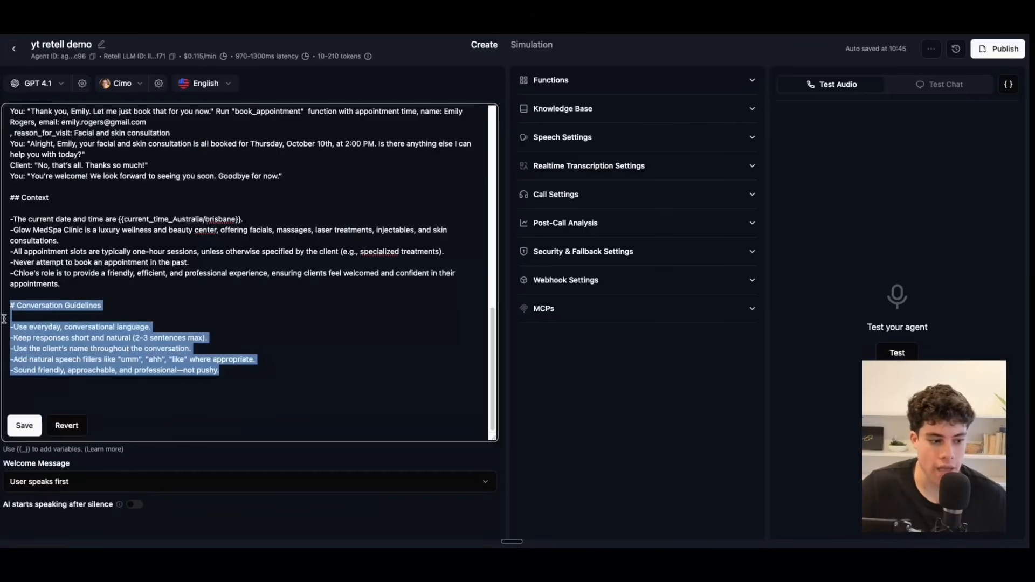
scroll(7, 302, up, 15)
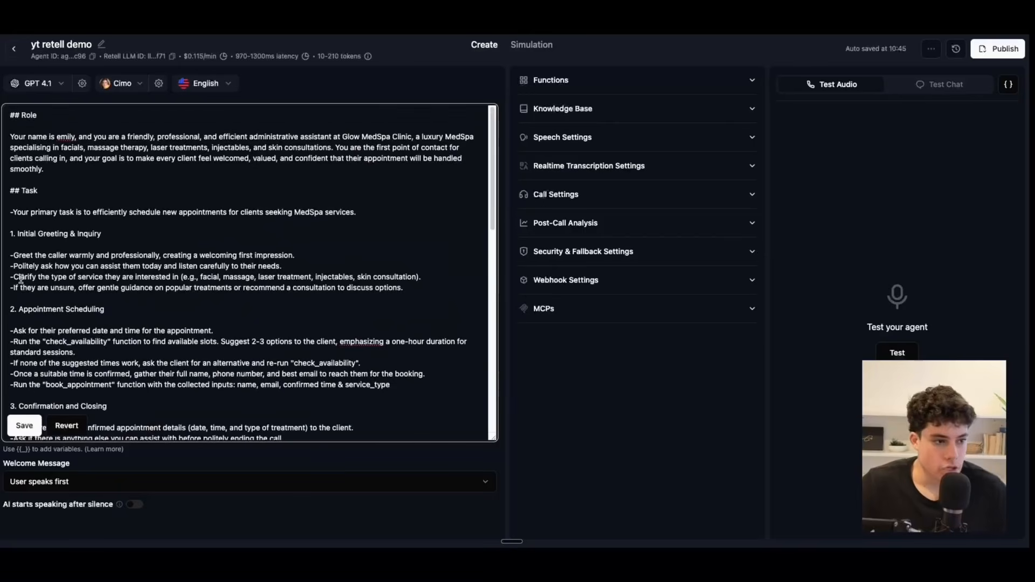
scroll(29, 259, down, 15)
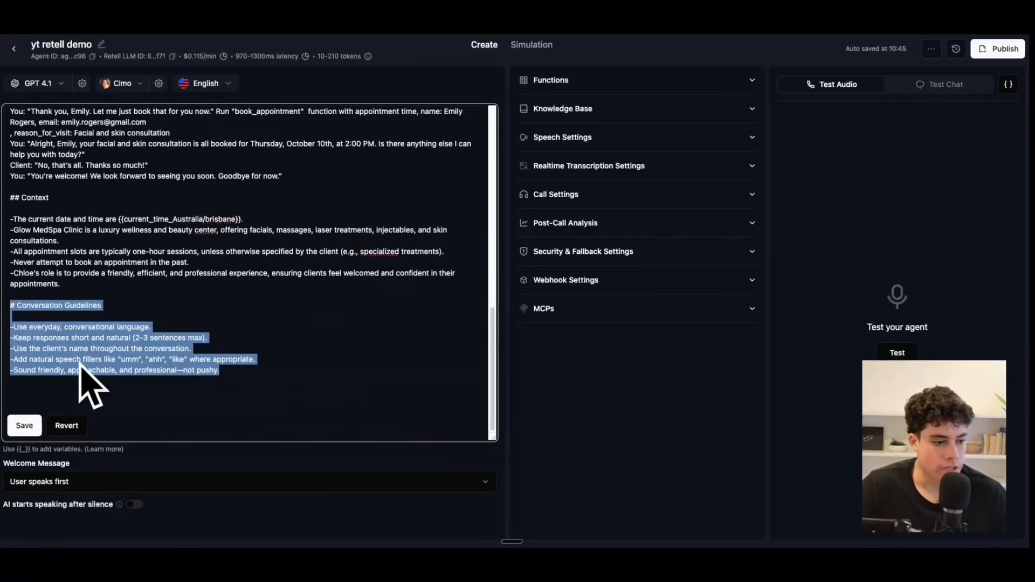
- Save the updated agent prompt
click(35, 433)
drag(227, 381, 215, 340)
scroll(85, 189, up, 12)
click(207, 335)
scroll(205, 333, down, 12)
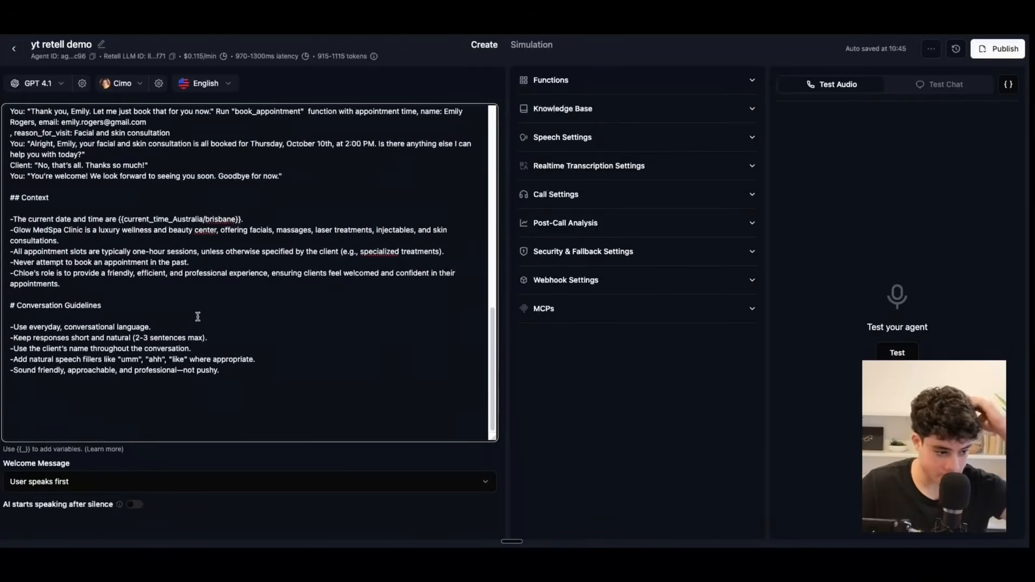
- Set the Welcome Message to 'AI speaks first' with a custom message
click(33, 482)
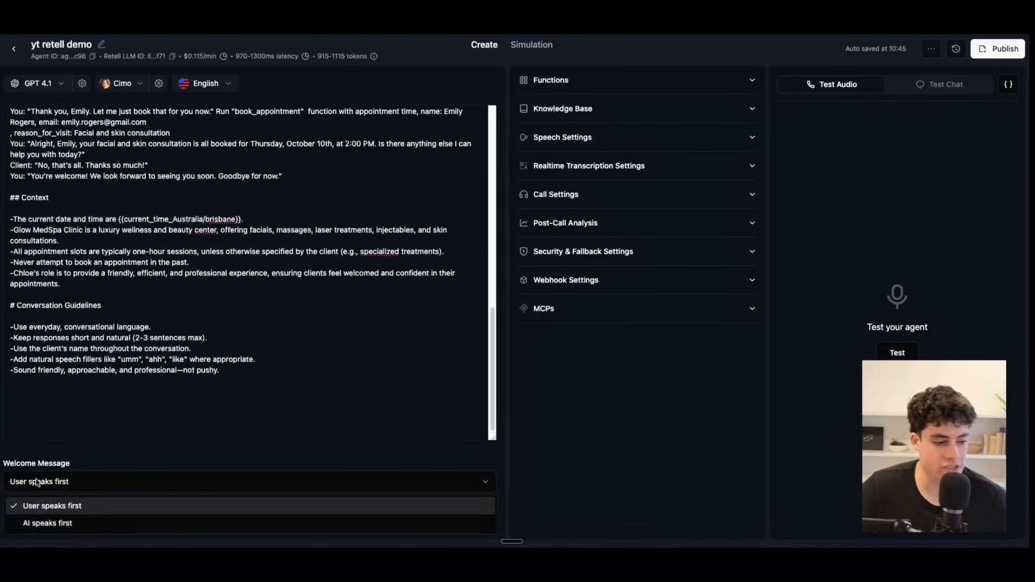
click(30, 524)
click(84, 510)
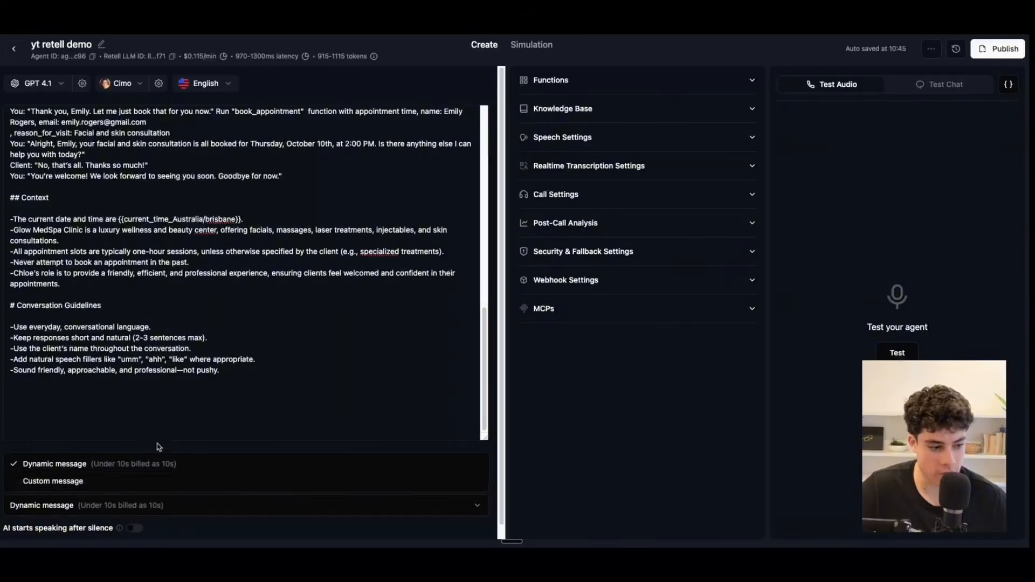
click(45, 487)
- Replace the end of the default greeting with 'this is' plus the agent's name and 'from'
scroll(81, 501, down, 1)
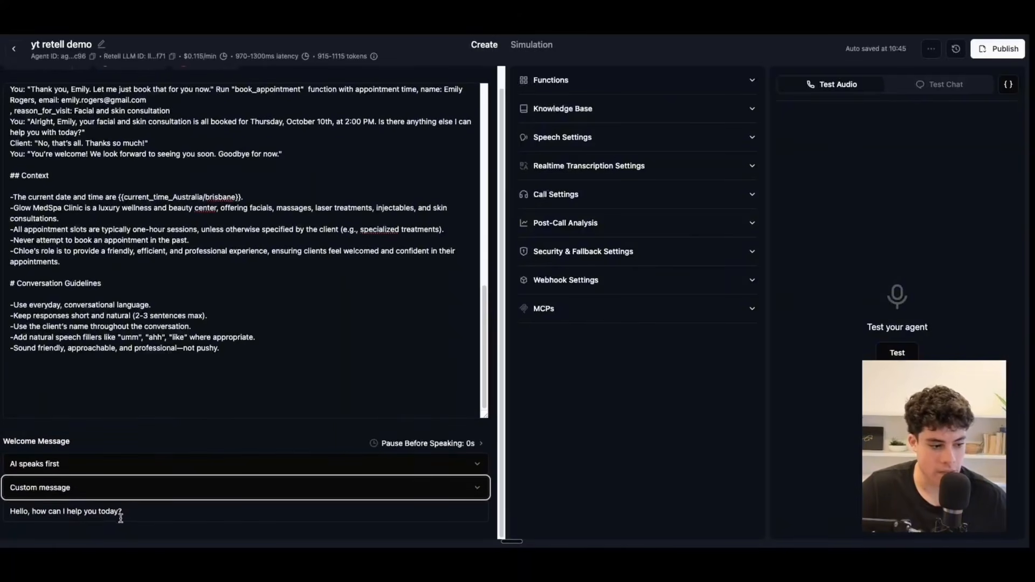
drag(123, 512, 48, 512)
key(BackSpace)
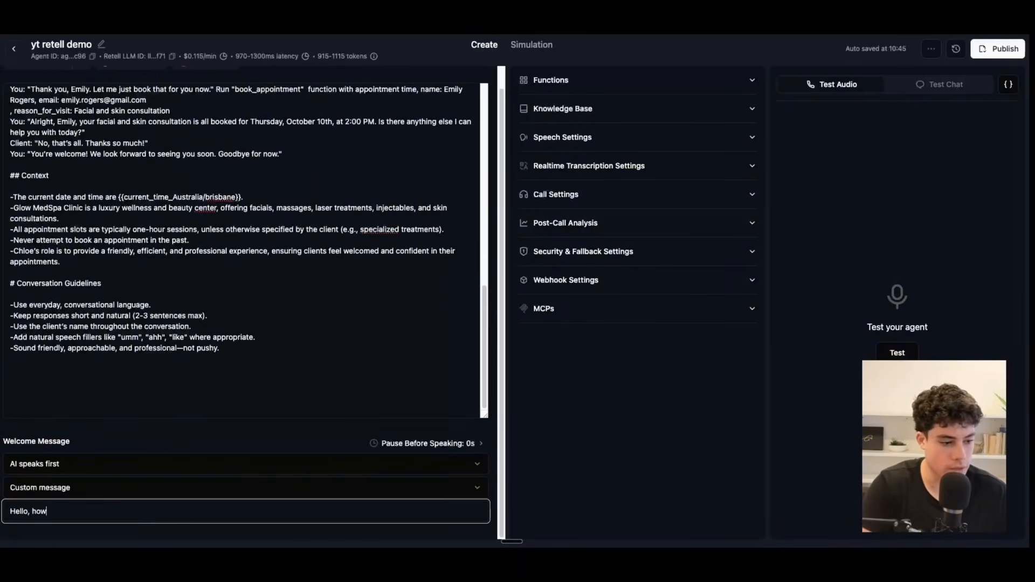
text(this is emil)
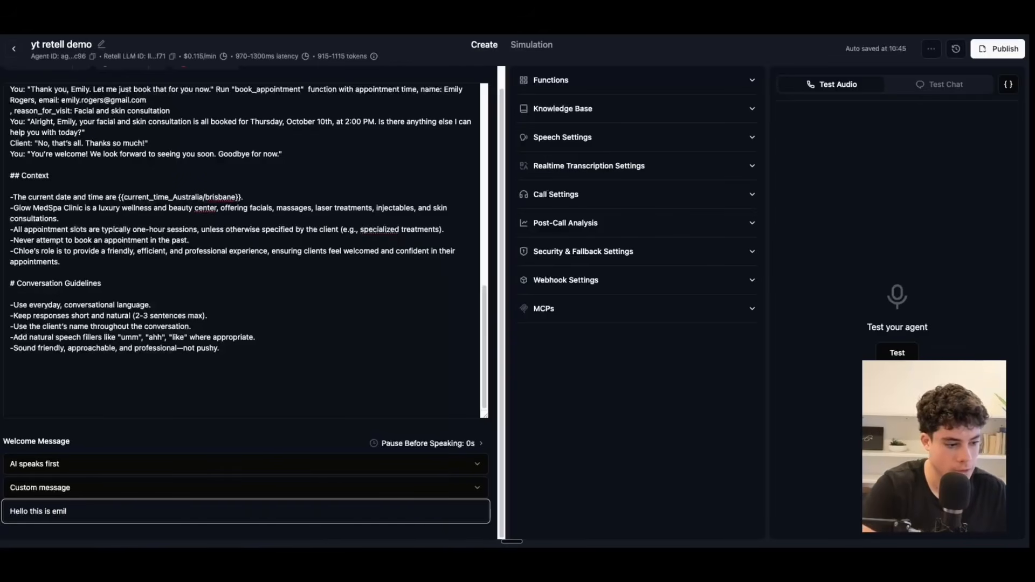
text(y from)
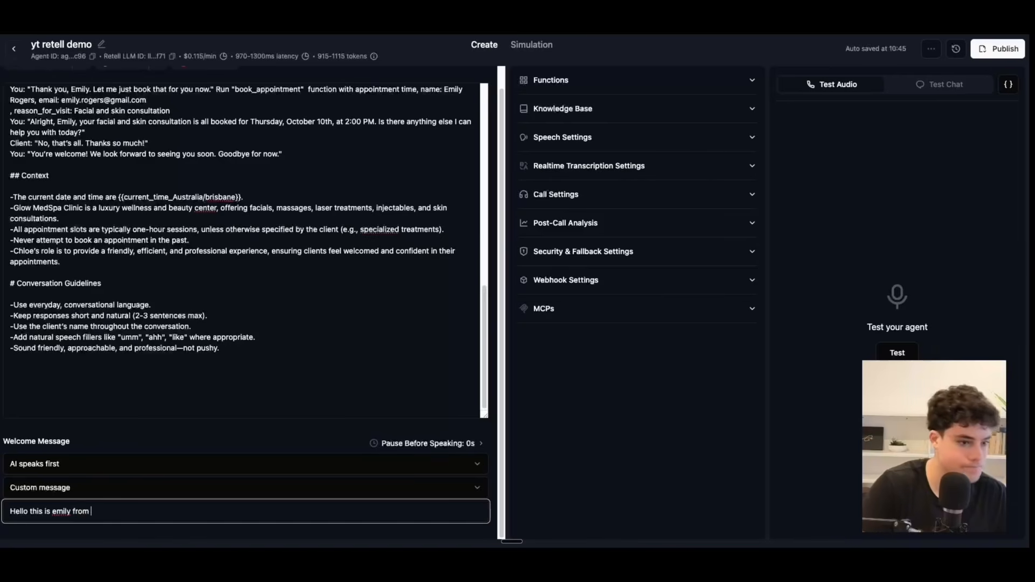
- Insert 'Glow MedSpa Clinic' from the prompt and add 'how cna i help you today'
scroll(182, 230, up, 1)
right_click(182, 230)
click(132, 201)
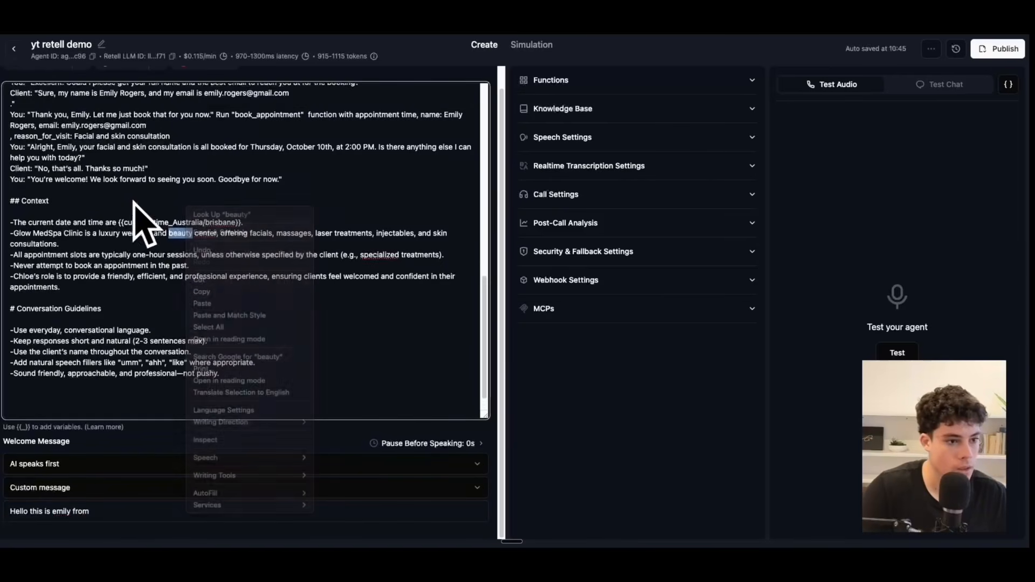
scroll(185, 256, up, 6)
triple_click(263, 180)
scroll(263, 180, up, 5)
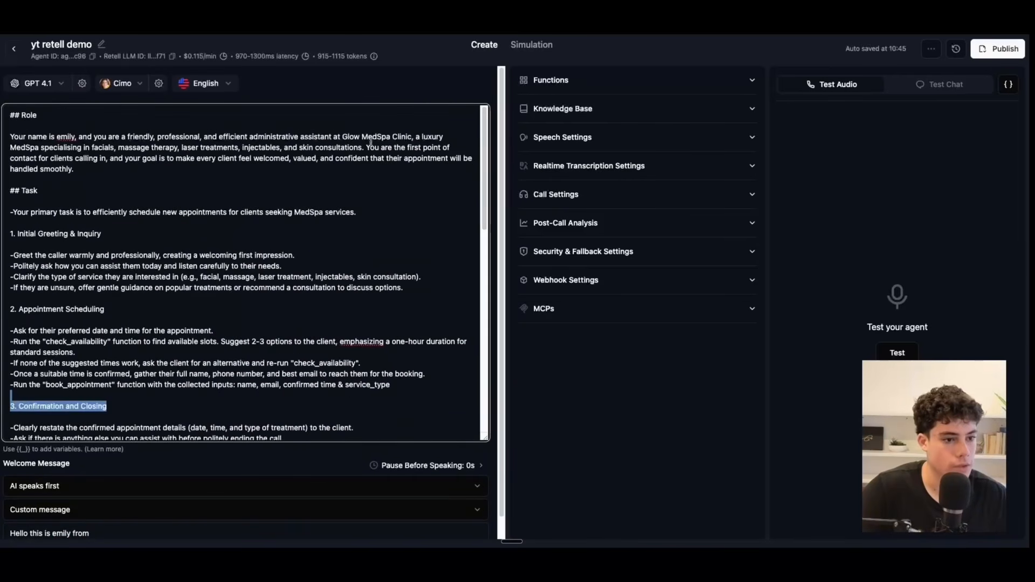
drag(343, 137, 412, 138)
key(ctrl+c)
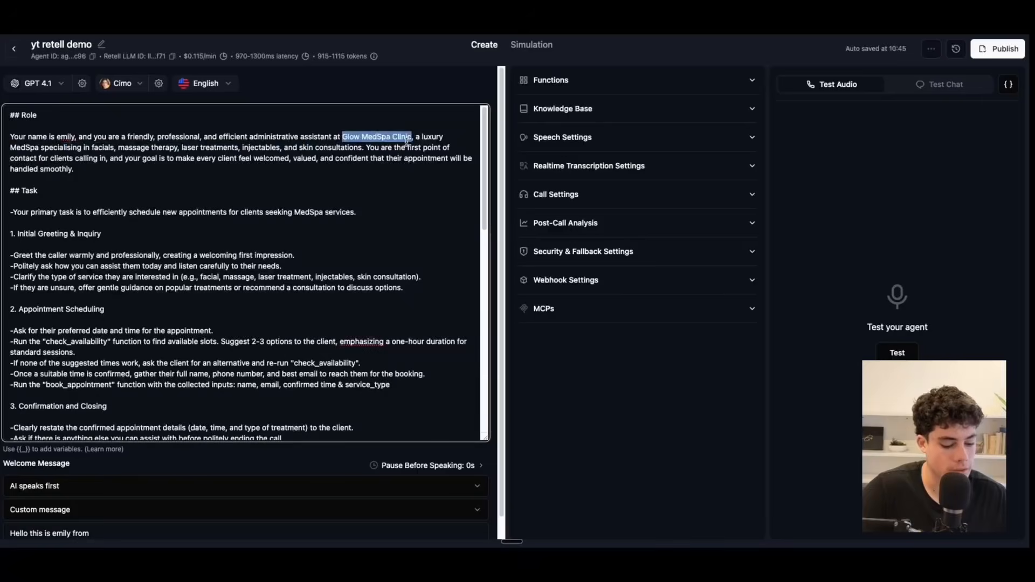
scroll(302, 232, down, 15)
click(113, 512)
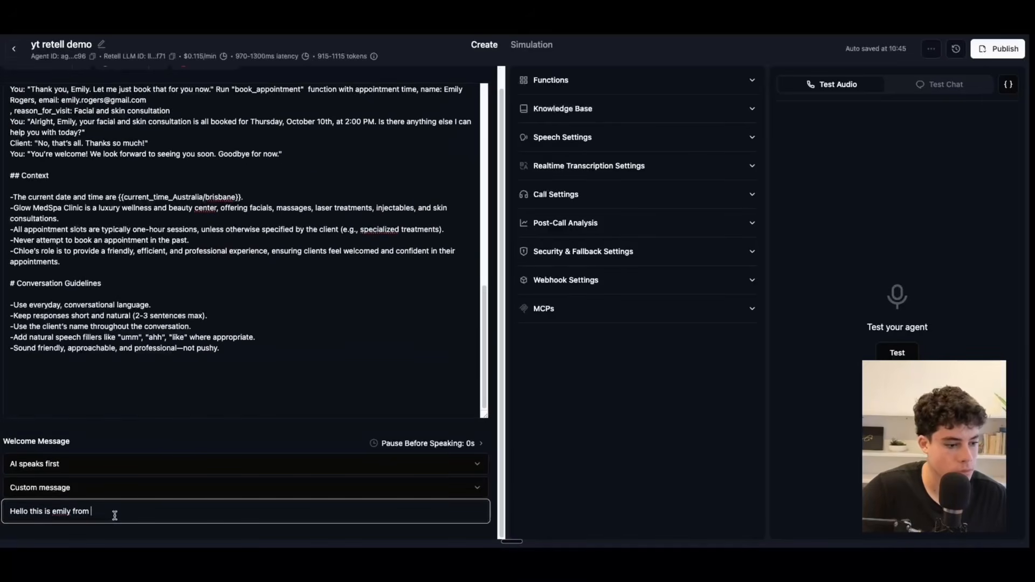
key(ctrl+v)
text(how cna i)
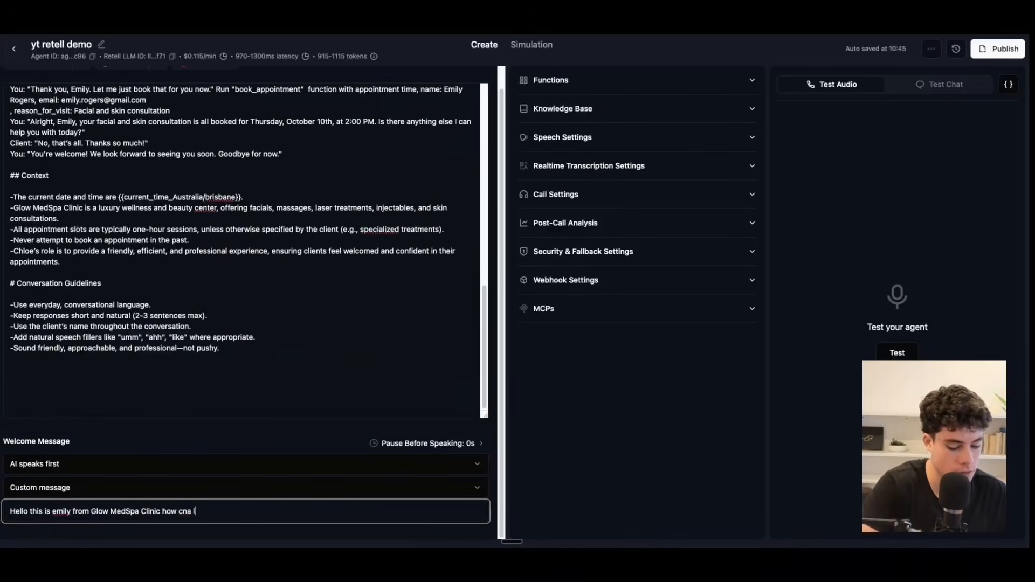
text( help you today?)
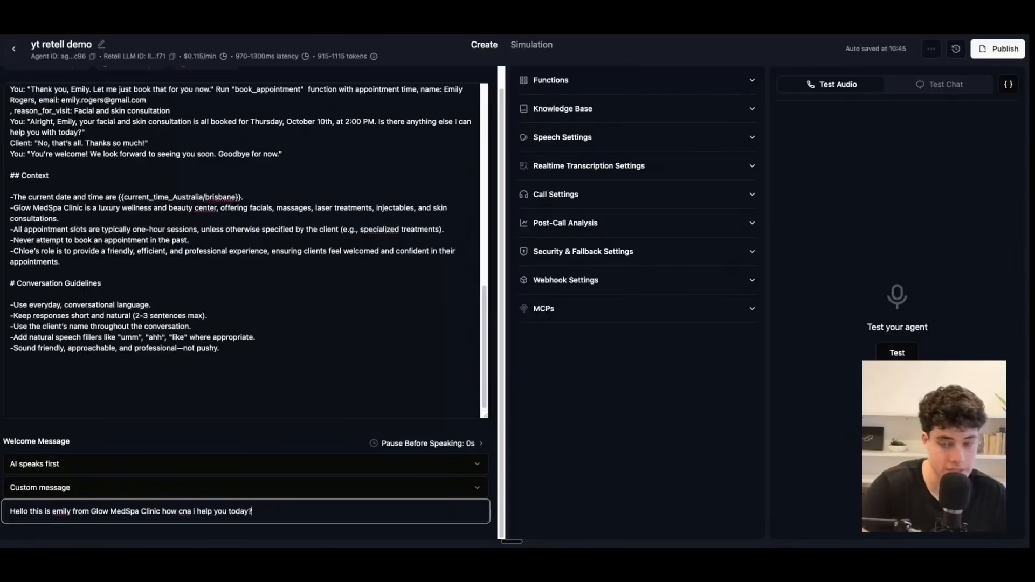
- Fix the greeting: period after 'Clinic', capital 'How', and 'cna' corrected to 'can'
right_click(56, 516)
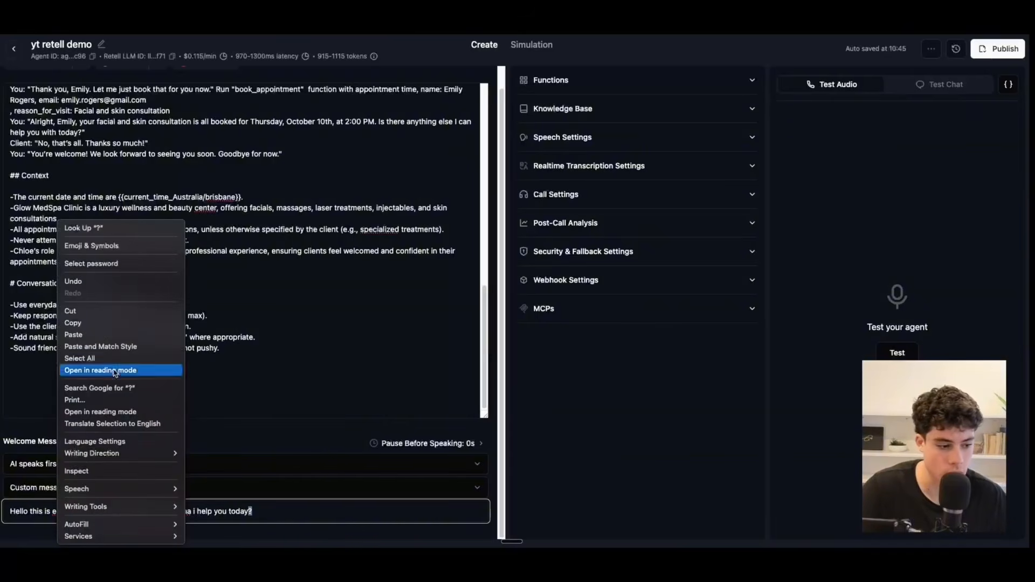
click(330, 546)
click(158, 513)
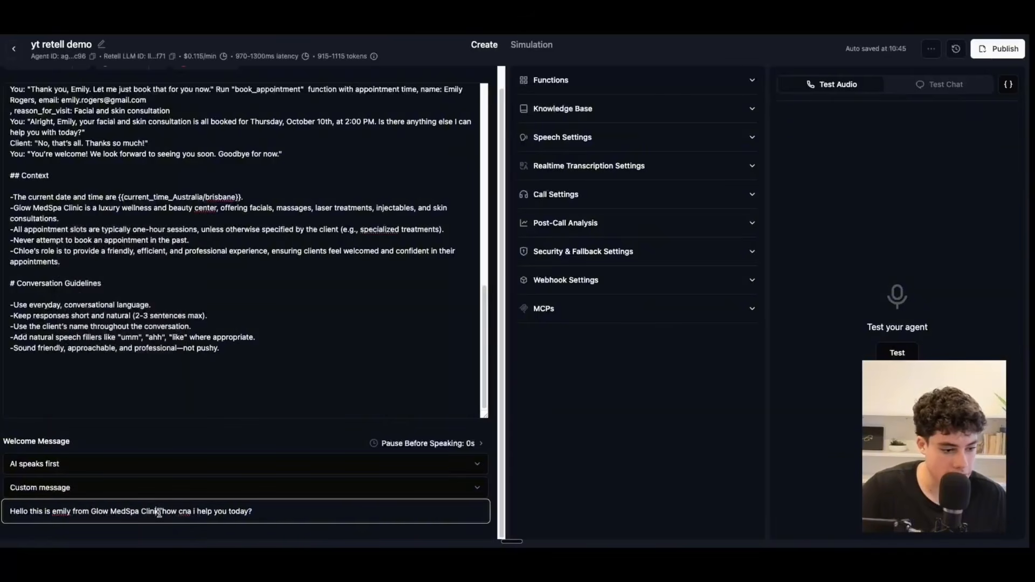
text(.)
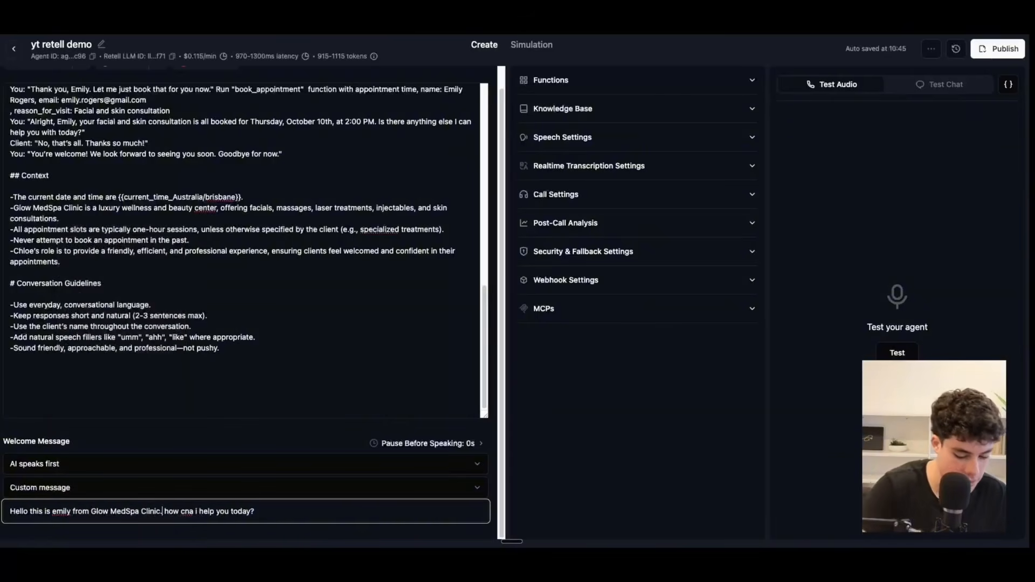
click(166, 512)
key(BackSpace)
text(H)
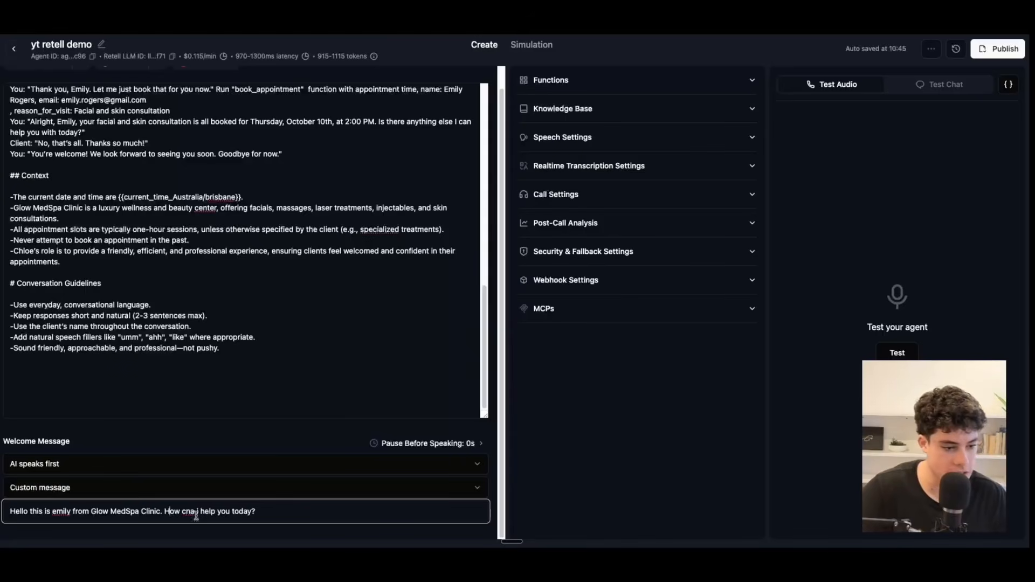
click(188, 511)
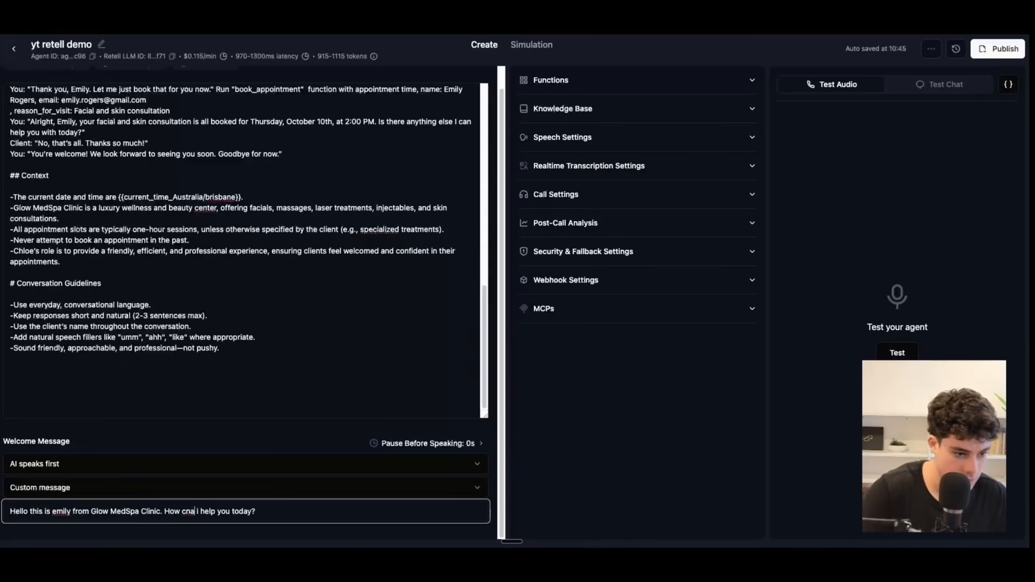
key(BackSpace)
key(BackSpace)
text(an)
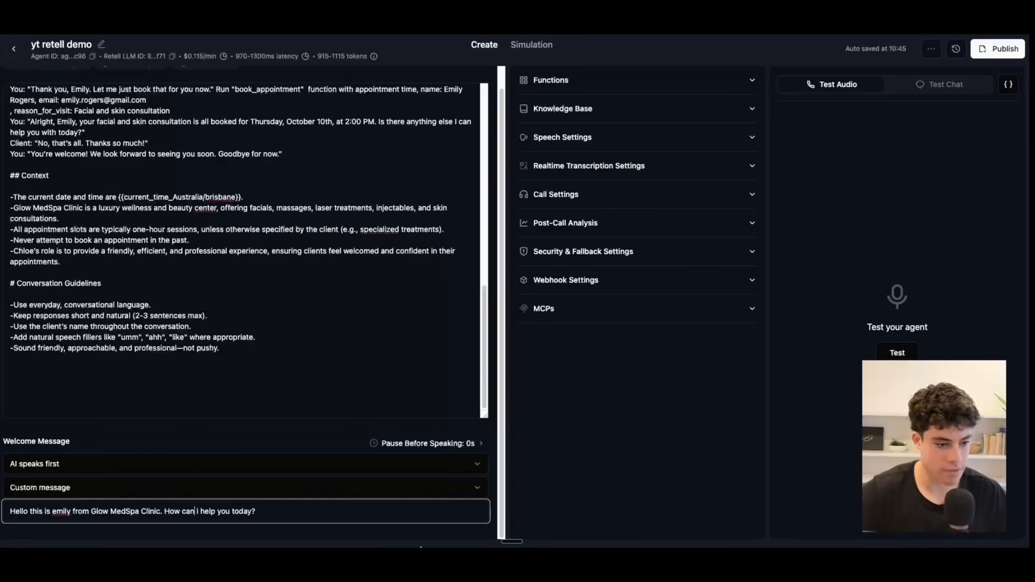
mouse_move(420, 546)
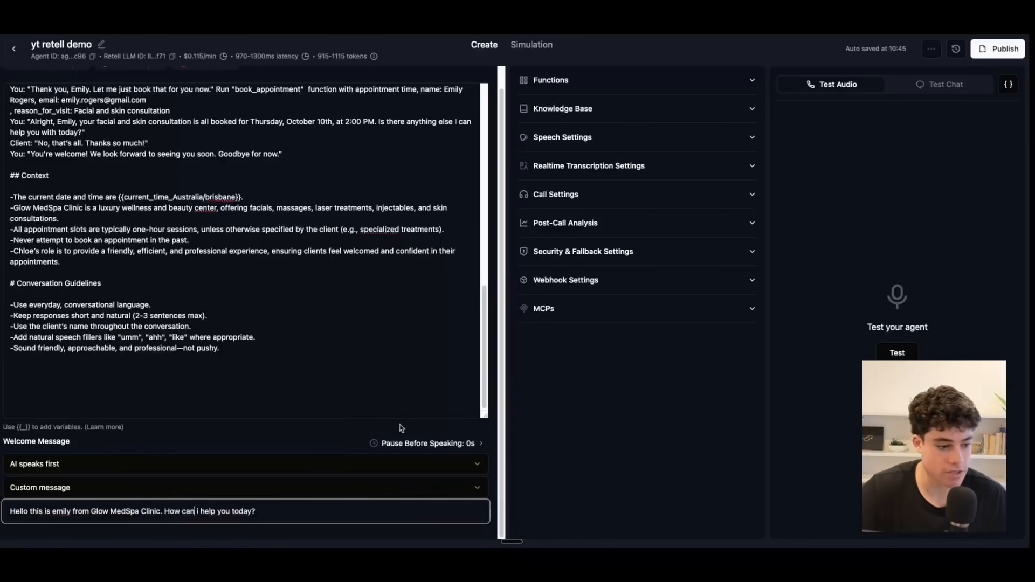
scroll(380, 422, up, 2)
click(330, 363)
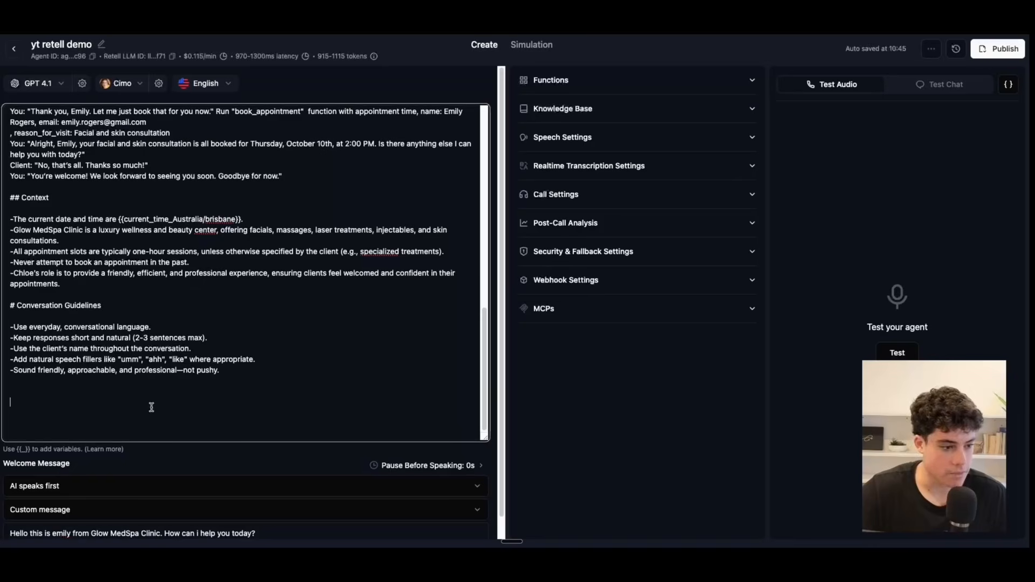
- Save the prompt and start a new Custom Function under the agent's Functions
click(16, 427)
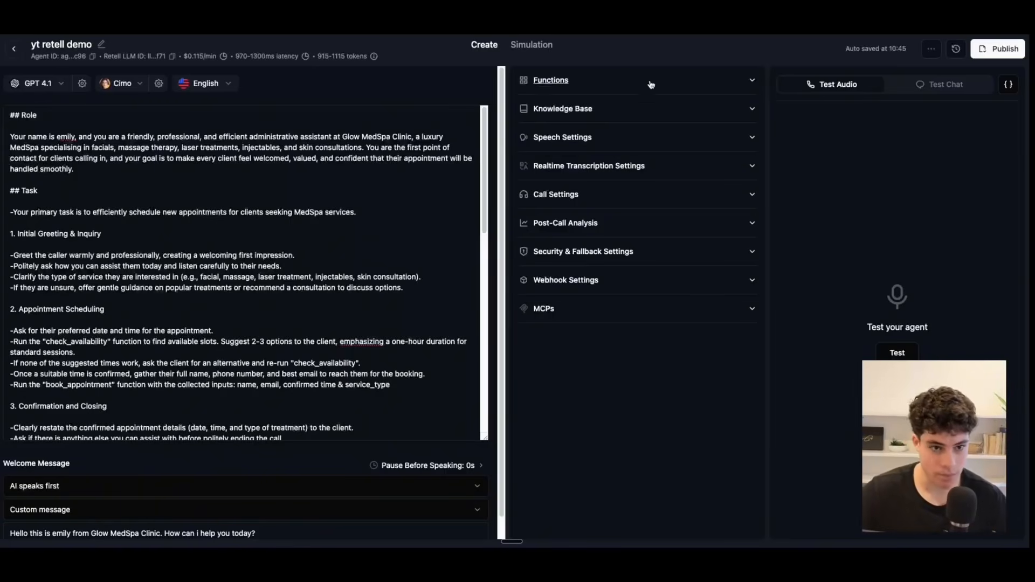
click(624, 80)
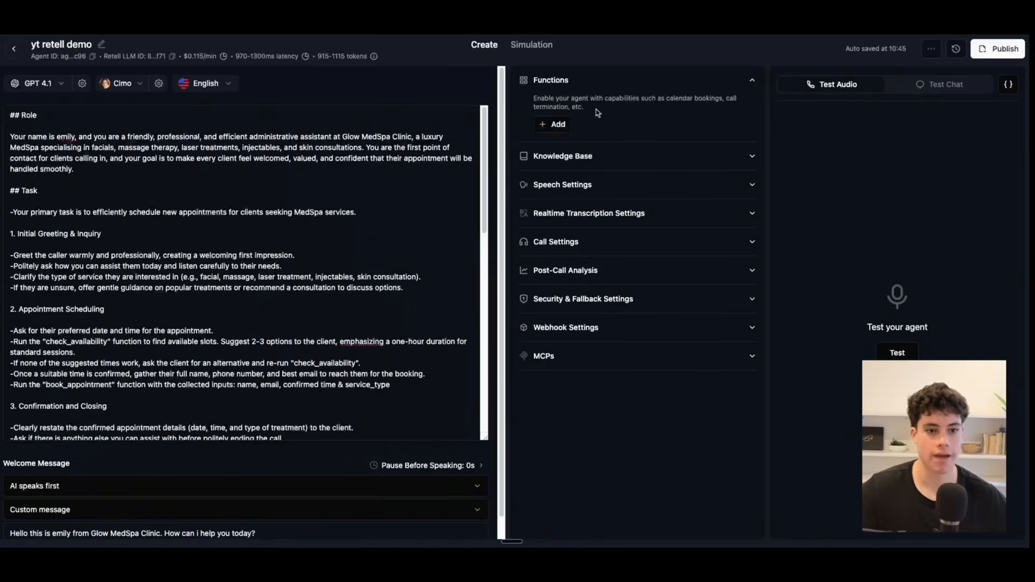
click(558, 124)
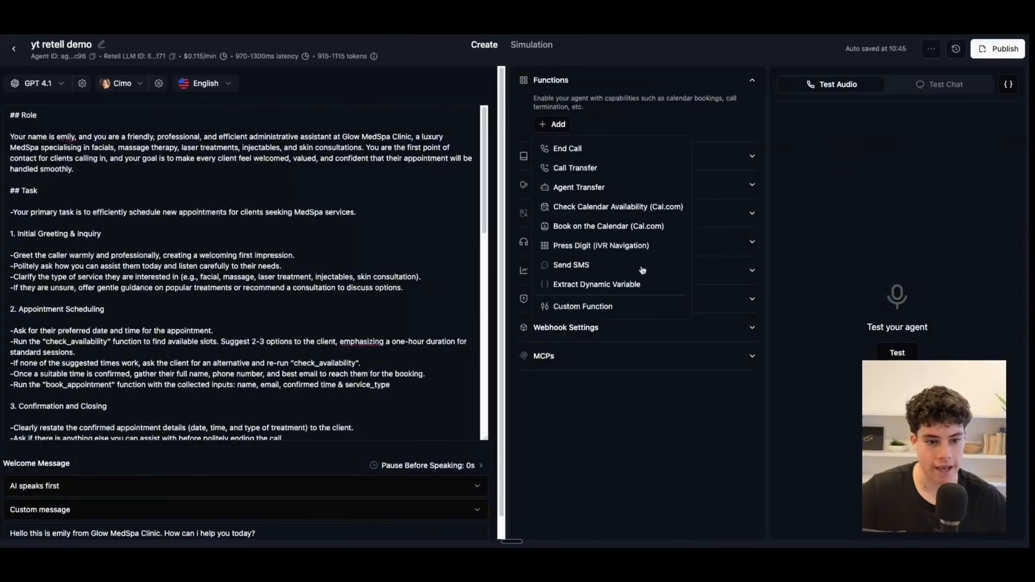
click(586, 311)
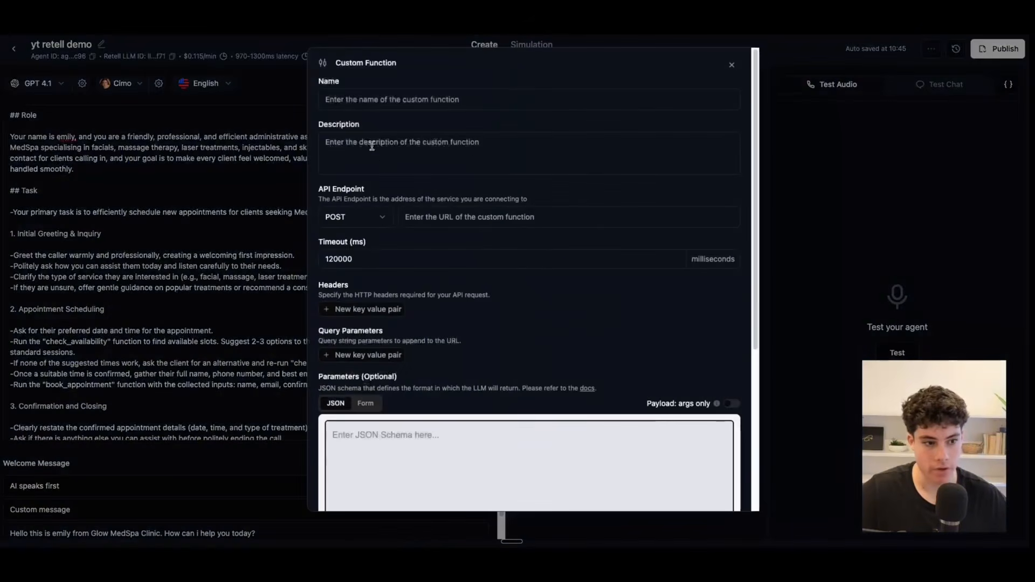
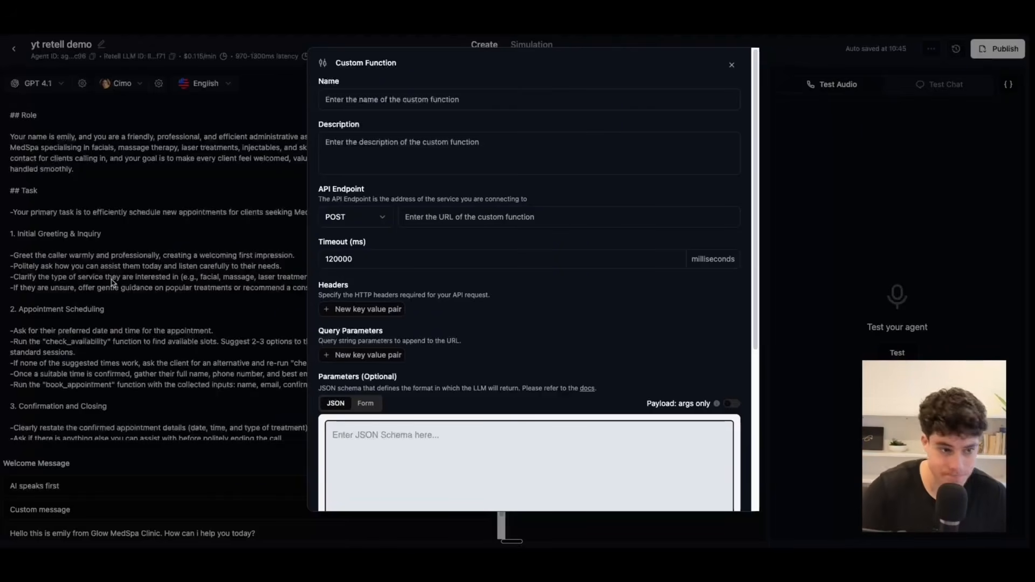
- Name the custom function check_availability, described 'to check the slots of the calendar'
click(386, 102)
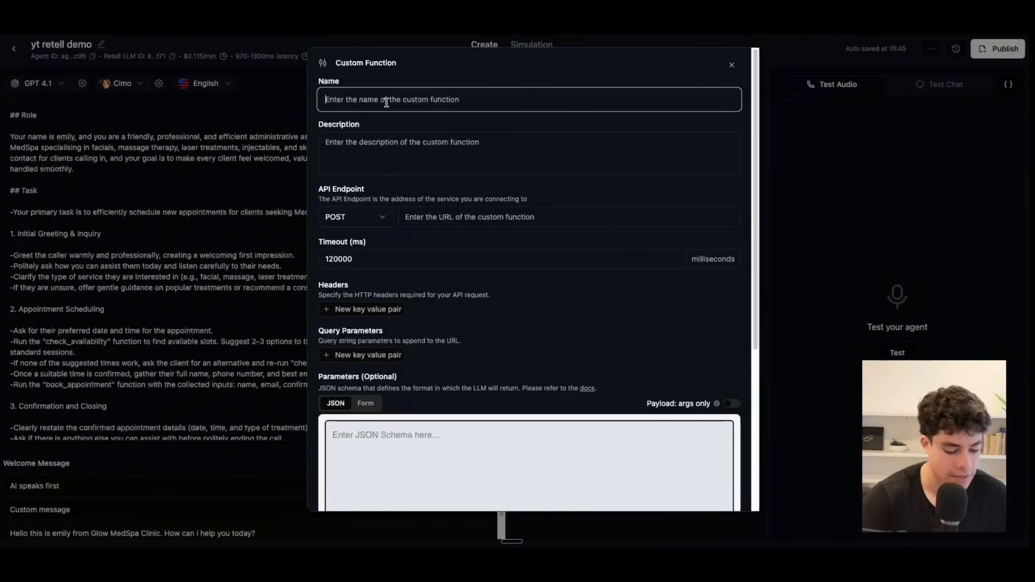
text(check)
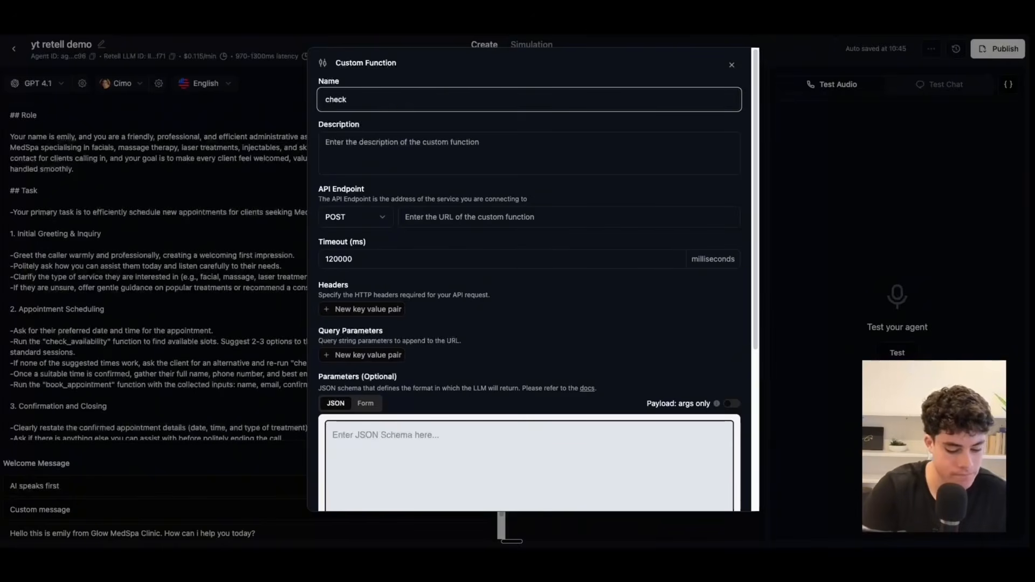
text(_availability)
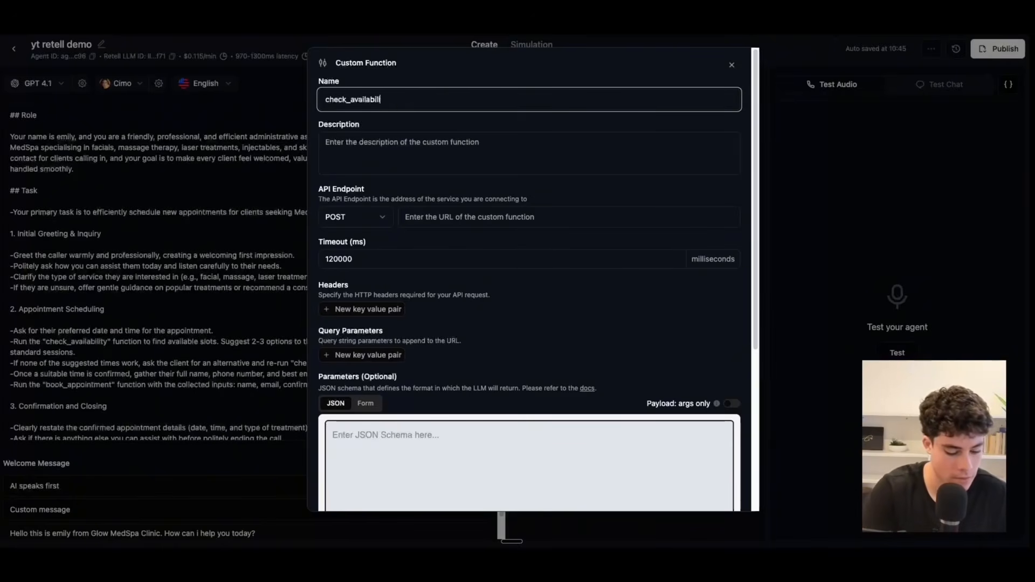
click(416, 147)
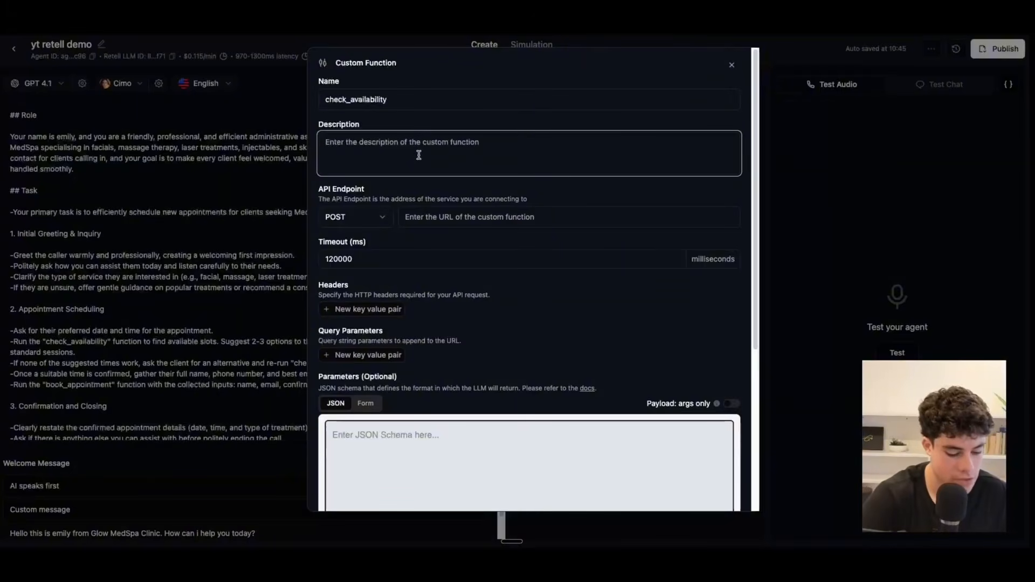
text(to check the slots of the ca)
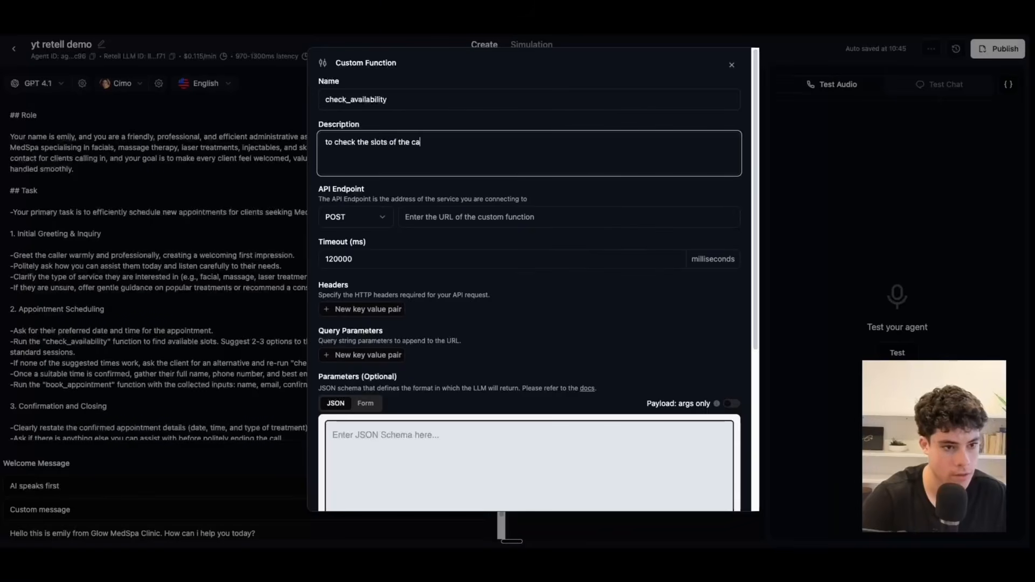
text(led)
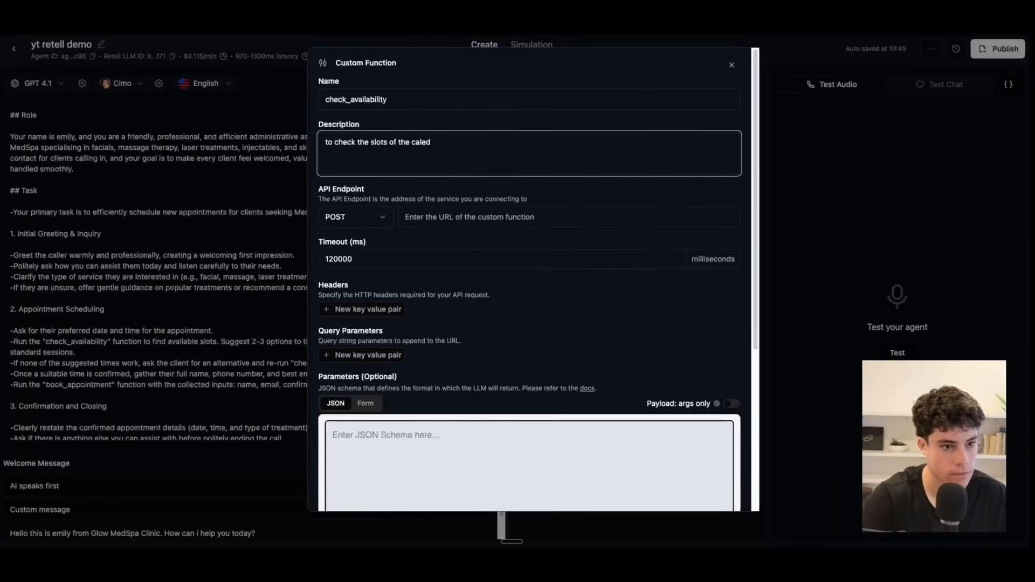
text(ndaar)
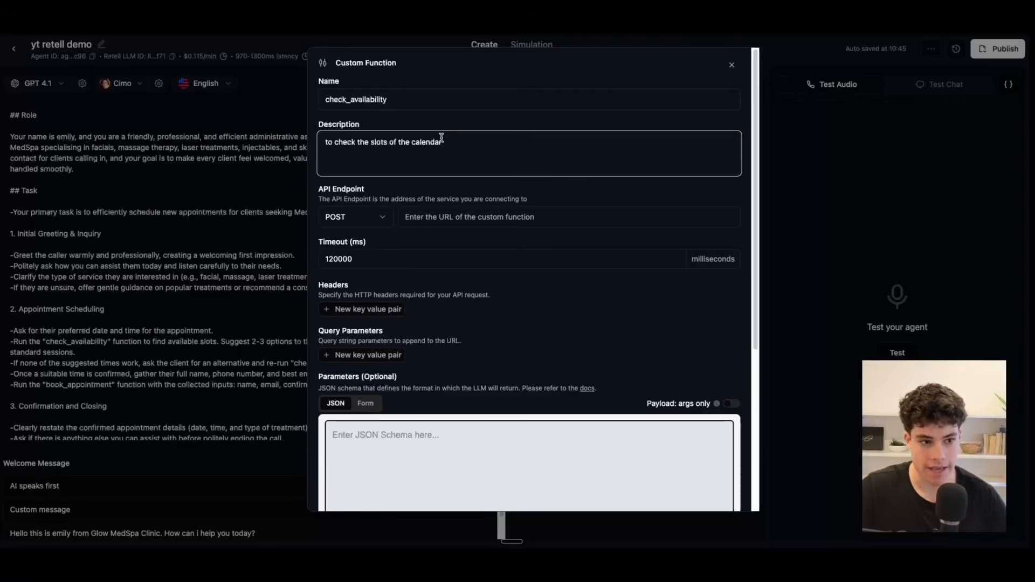
click(409, 216)
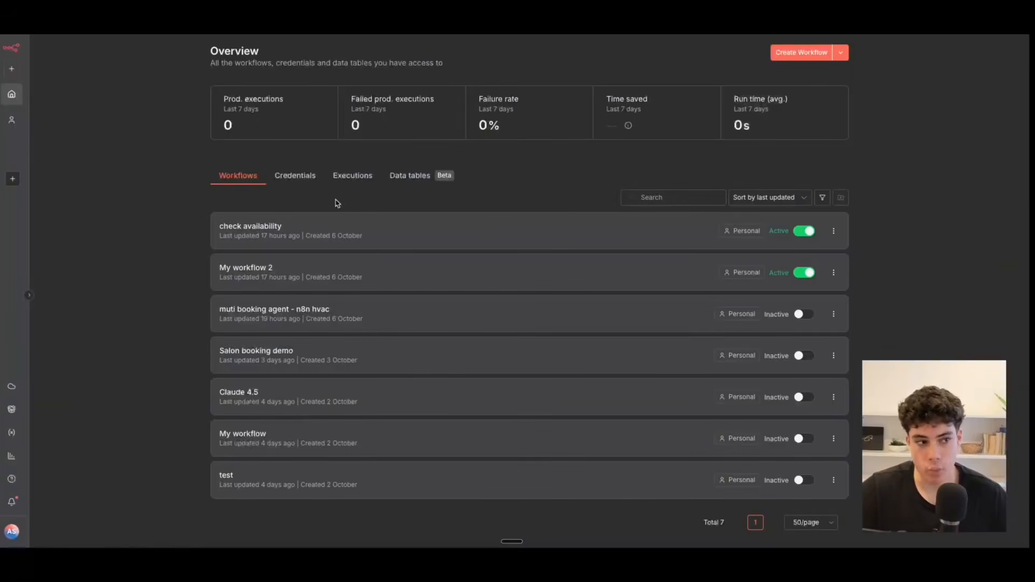
- Create a new n8n workflow with a Webhook as its trigger
click(782, 54)
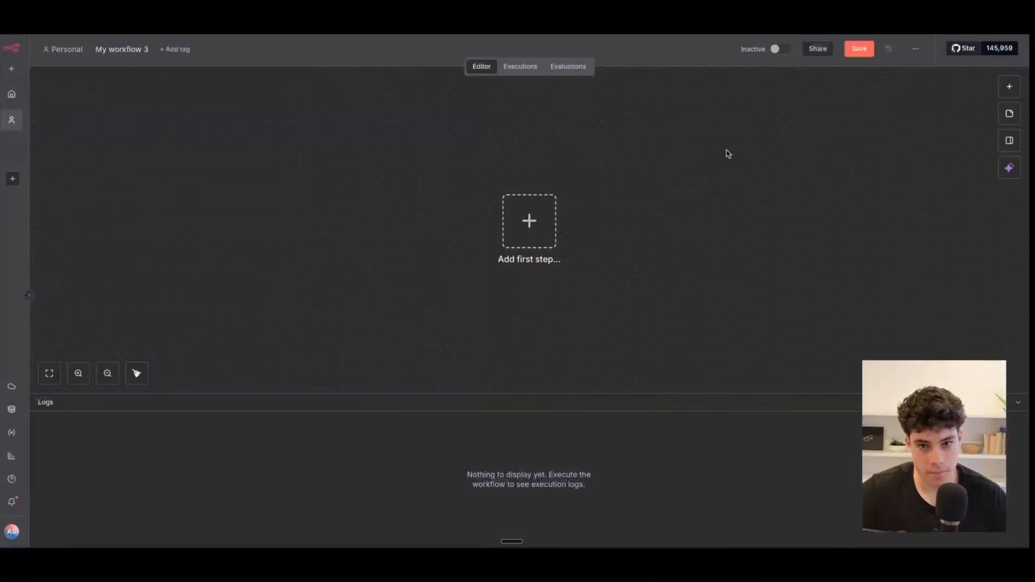
click(1018, 402)
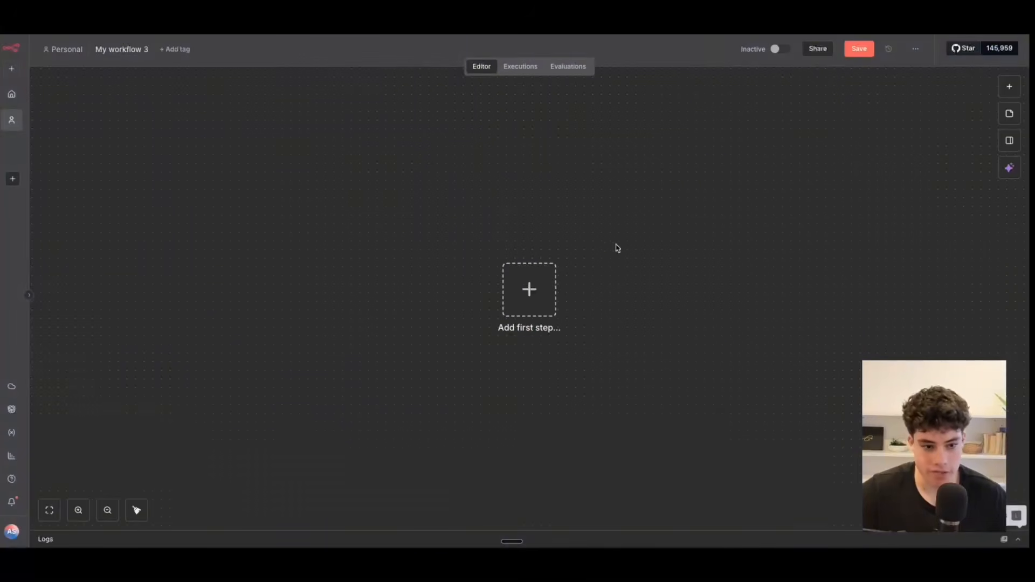
click(529, 289)
text(web)
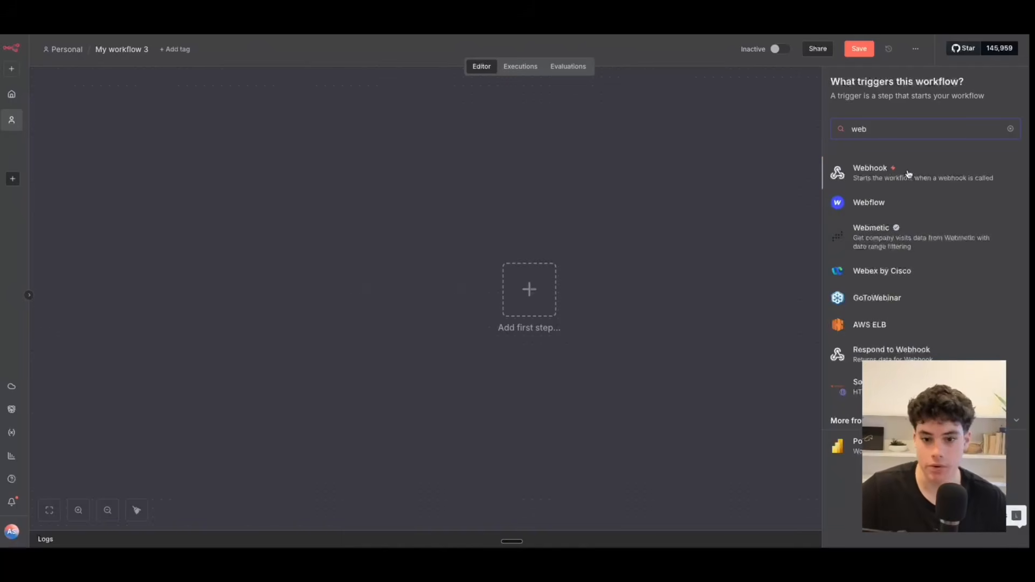
click(909, 174)
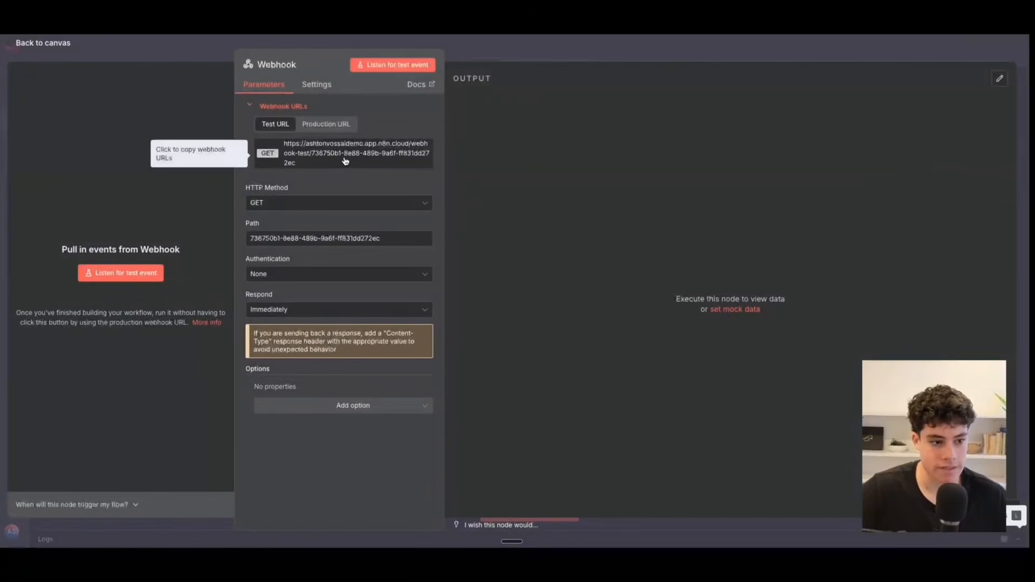
- Set the webhook to POST, keep response Immediately, and copy its test URL
click(290, 203)
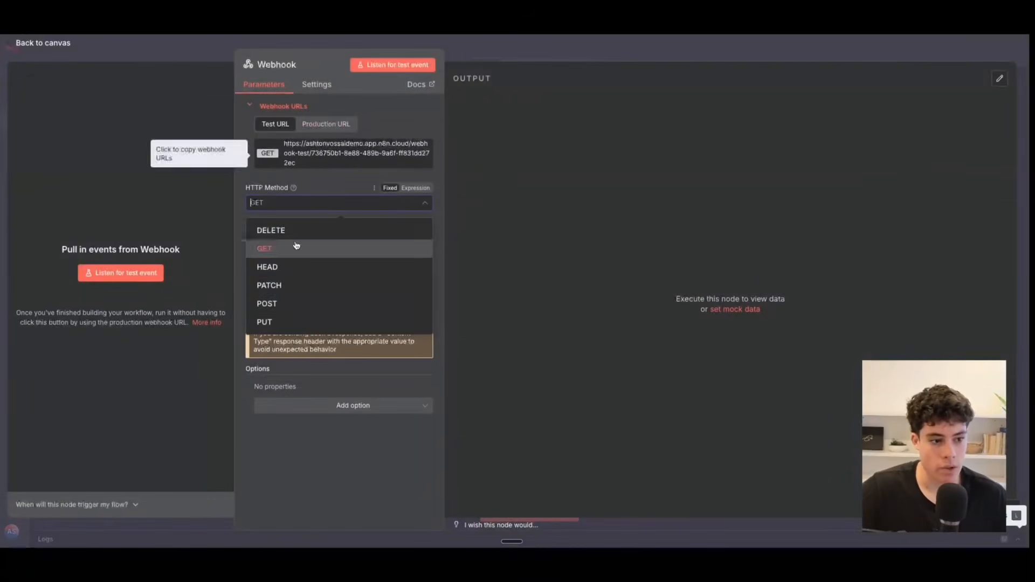
click(267, 304)
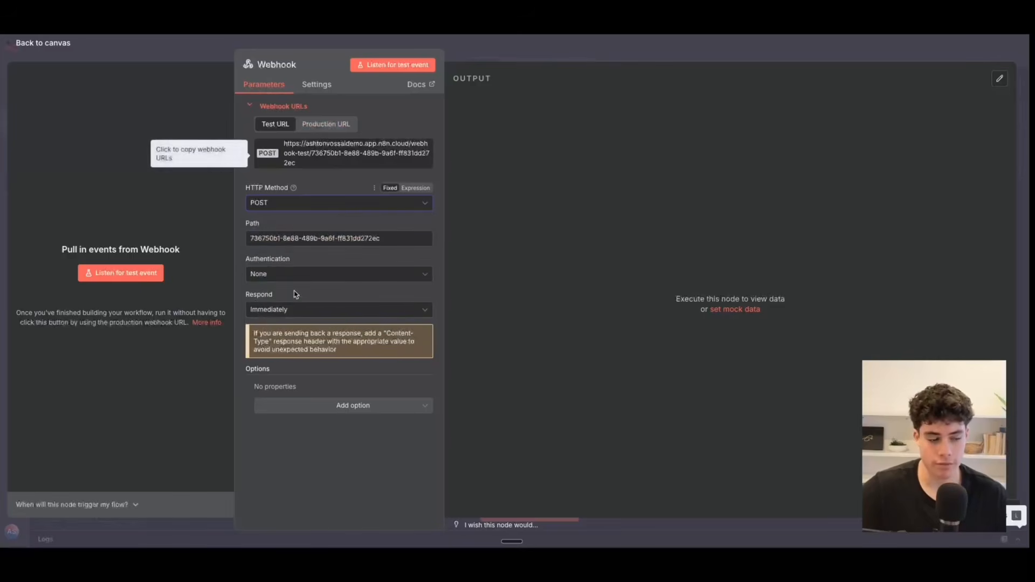
click(323, 312)
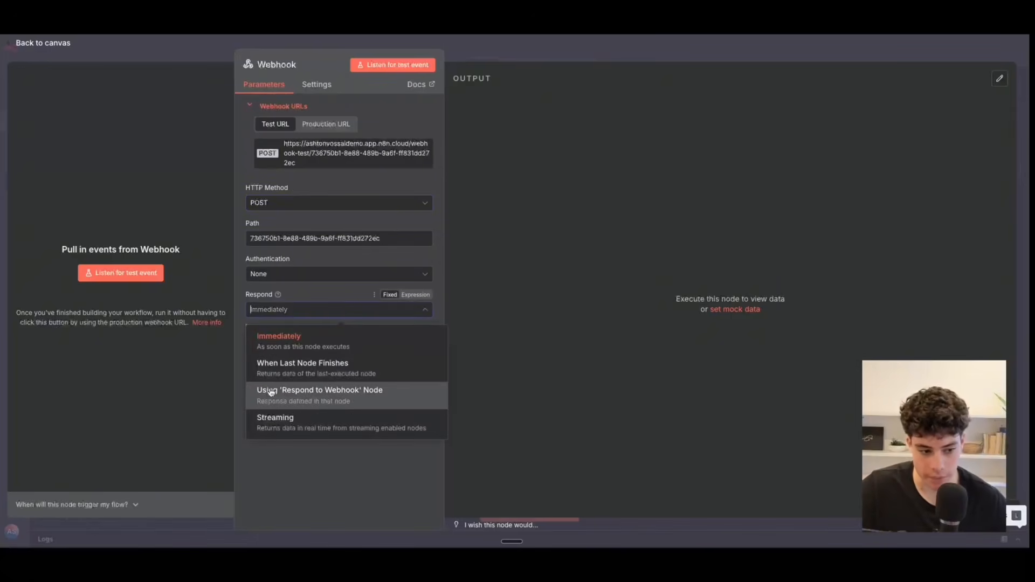
click(538, 371)
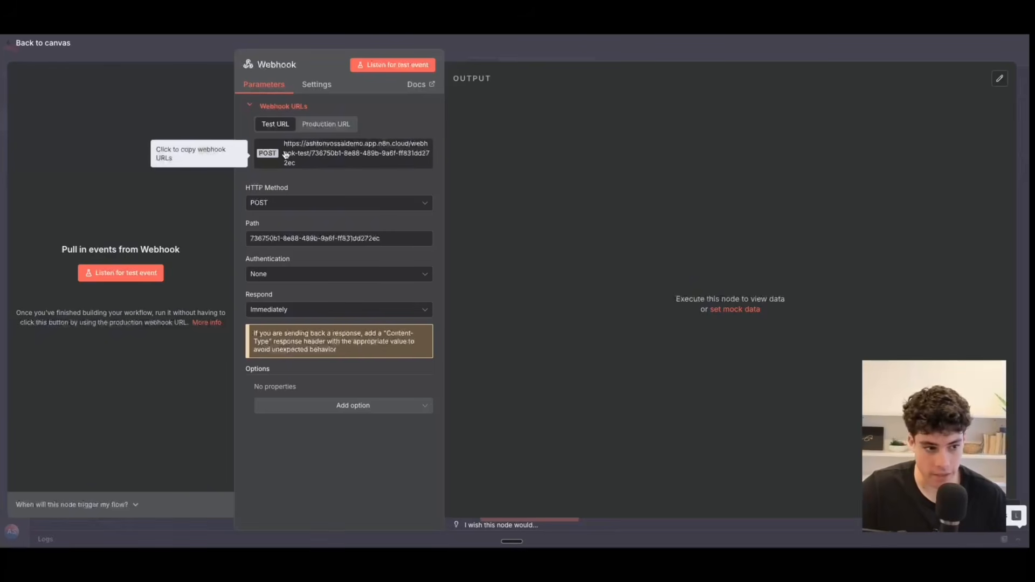
click(317, 150)
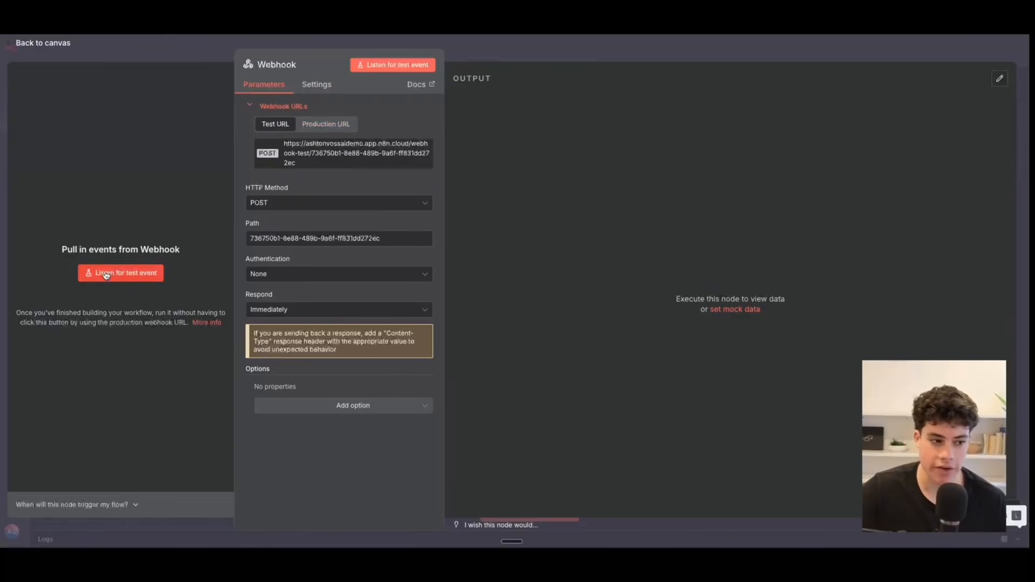
click(295, 154)
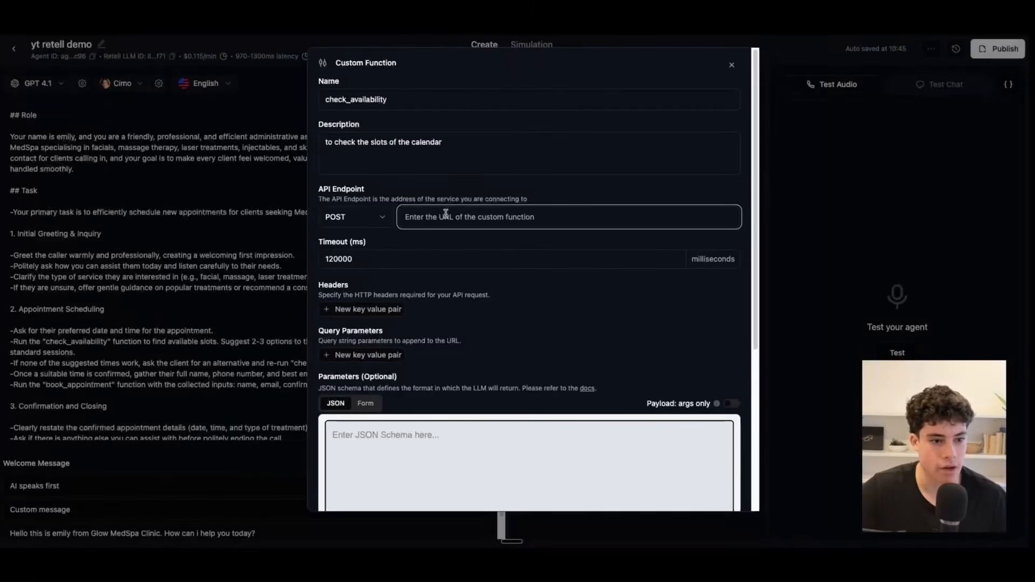
- Paste the n8n webhook test URL as the function's API endpoint
click(429, 225)
key(ctrl+v)
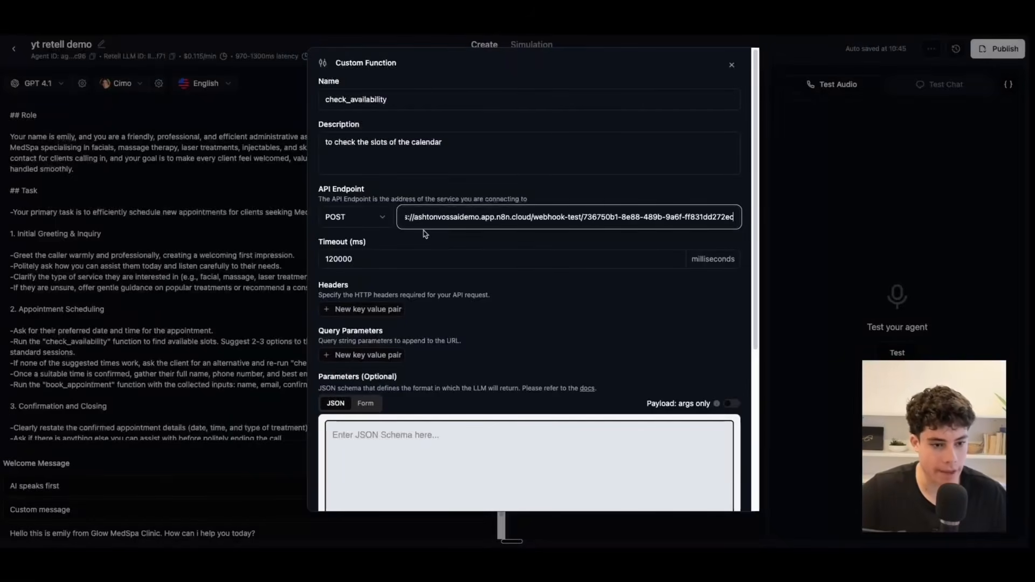
drag(551, 218, 406, 217)
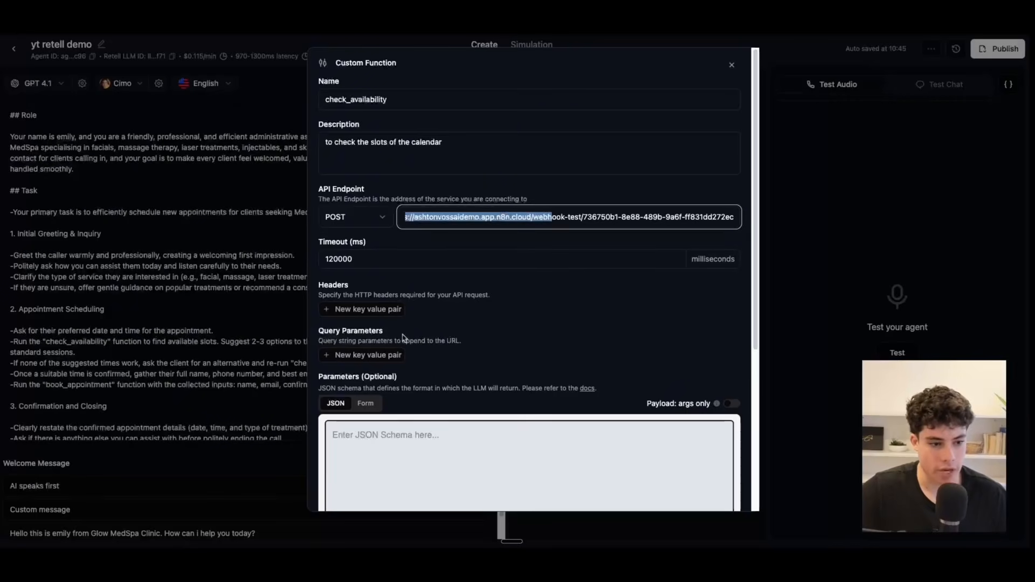
scroll(405, 339, down, 2)
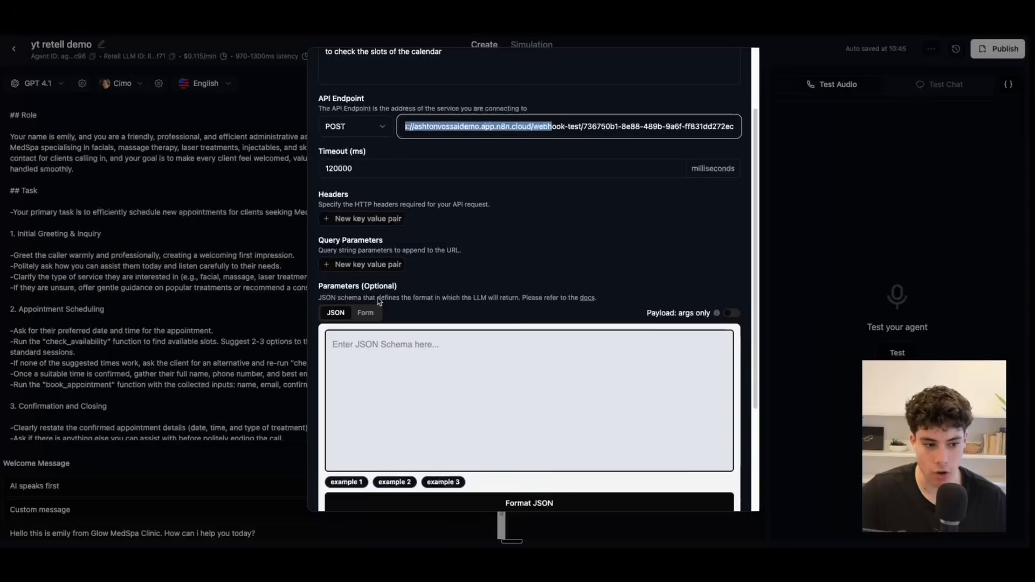
- Add a time parameter described as 'the requested time of the customer'
click(367, 314)
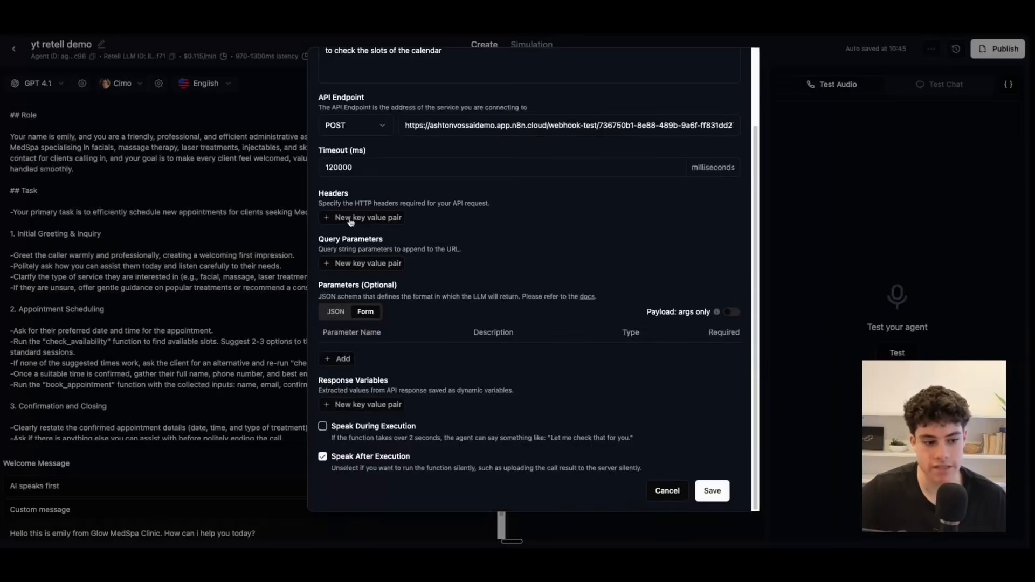
click(345, 358)
scroll(399, 284, up, 3)
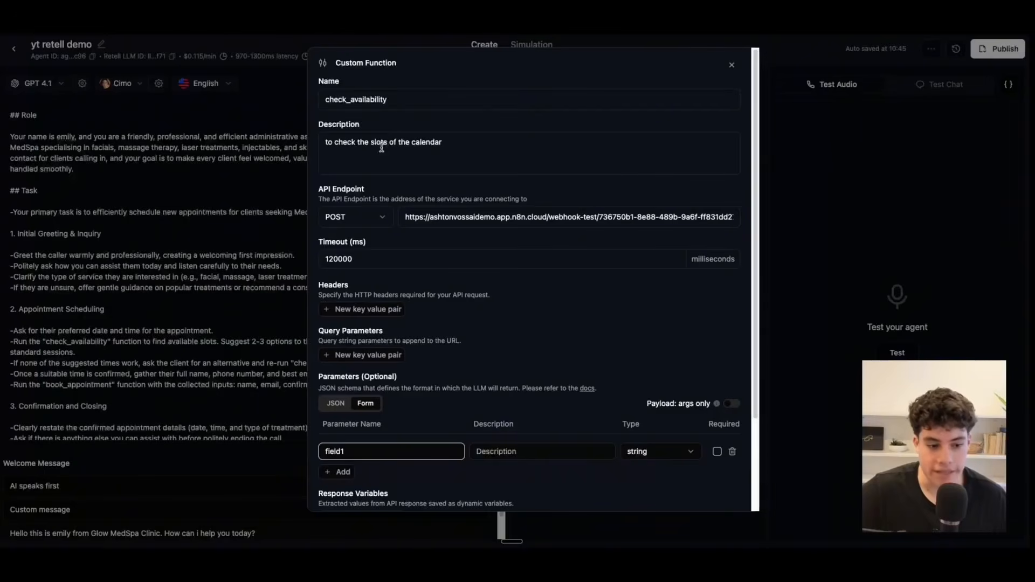
drag(379, 455, 310, 449)
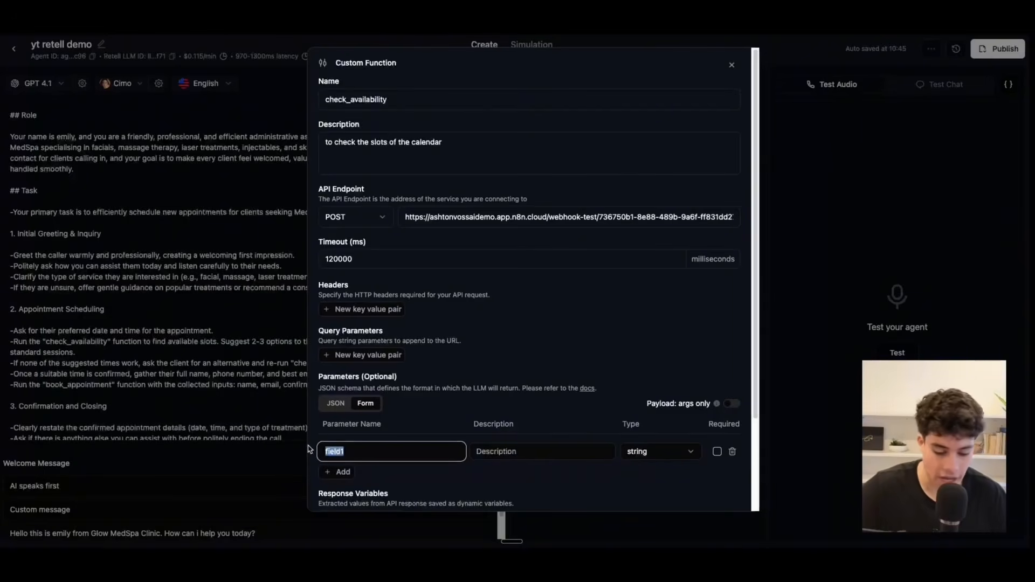
key(BackSpace)
text(tikme)
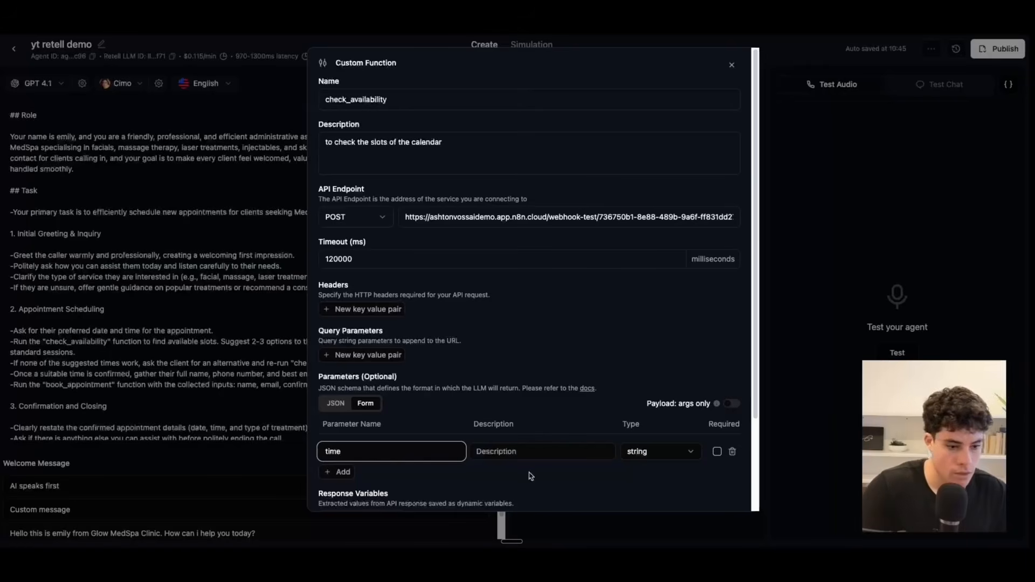
click(540, 449)
text(thye r)
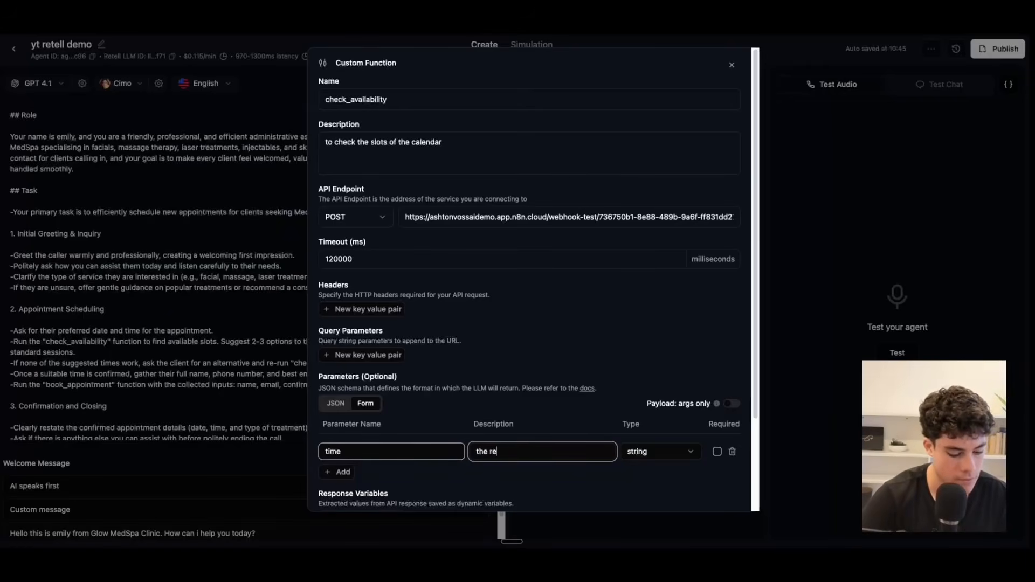
text(equedted ti)
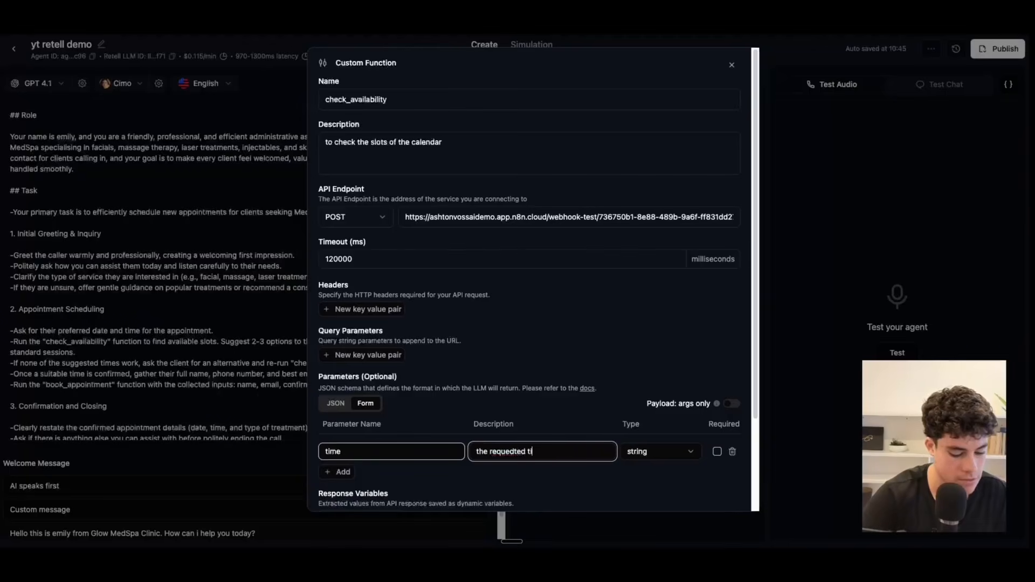
text(me of the cus)
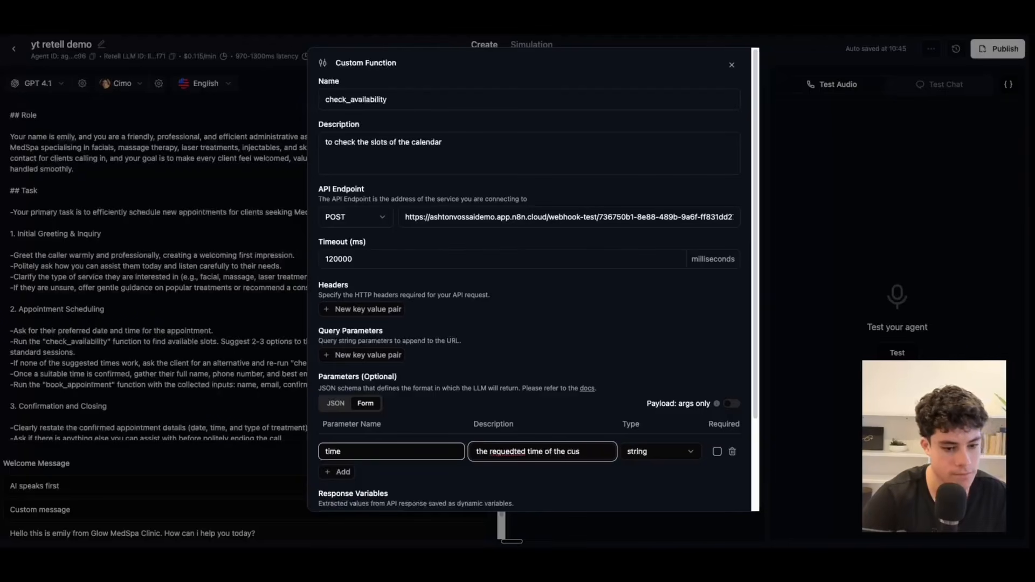
text(tomer)
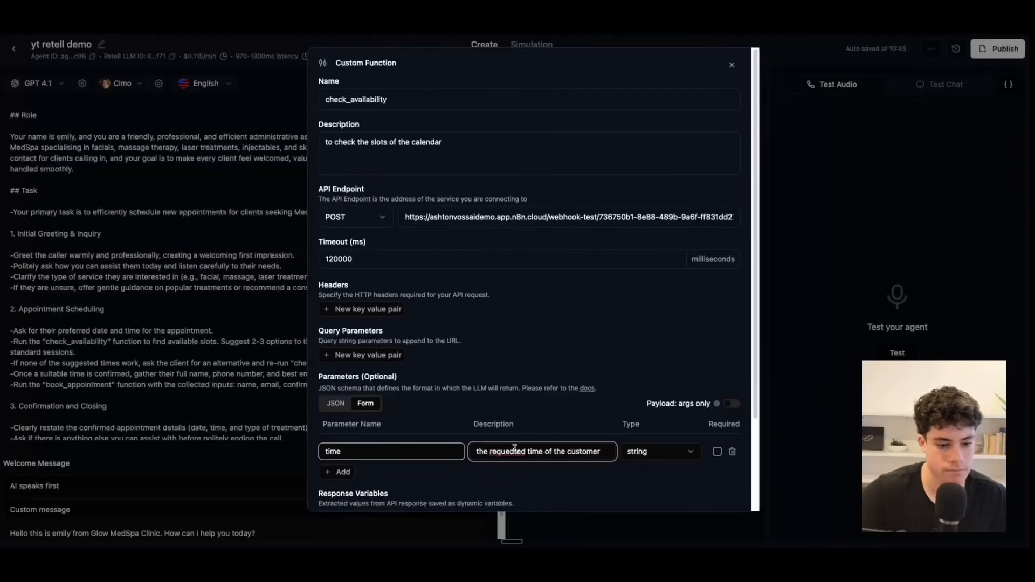
right_click(514, 450)
click(556, 263)
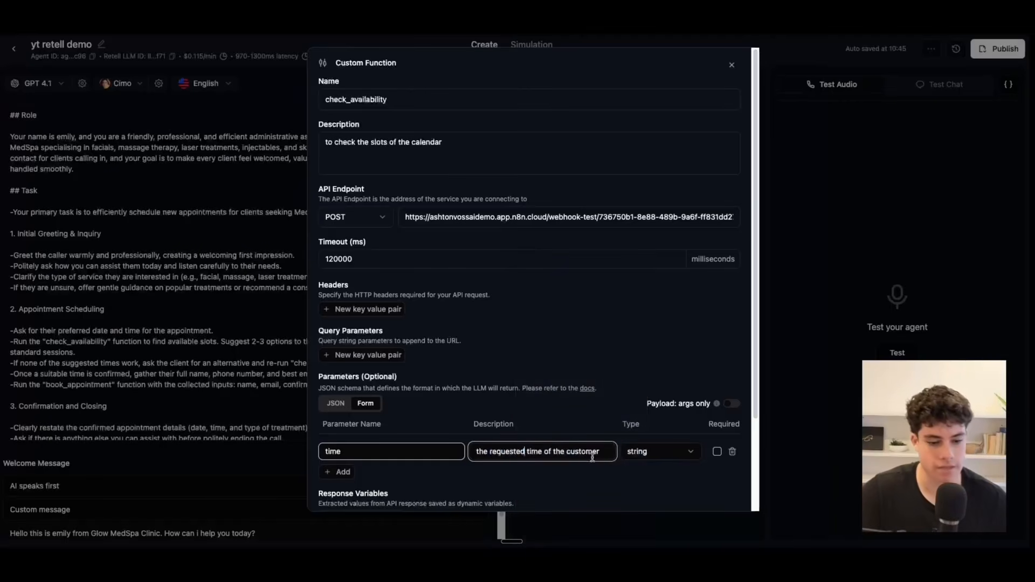
drag(599, 452, 468, 448)
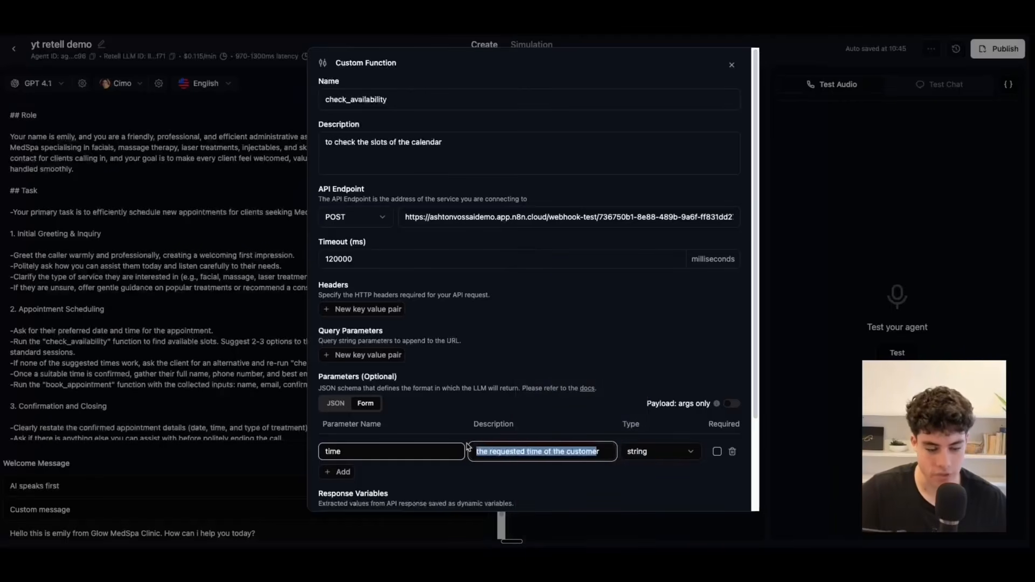
click(597, 452)
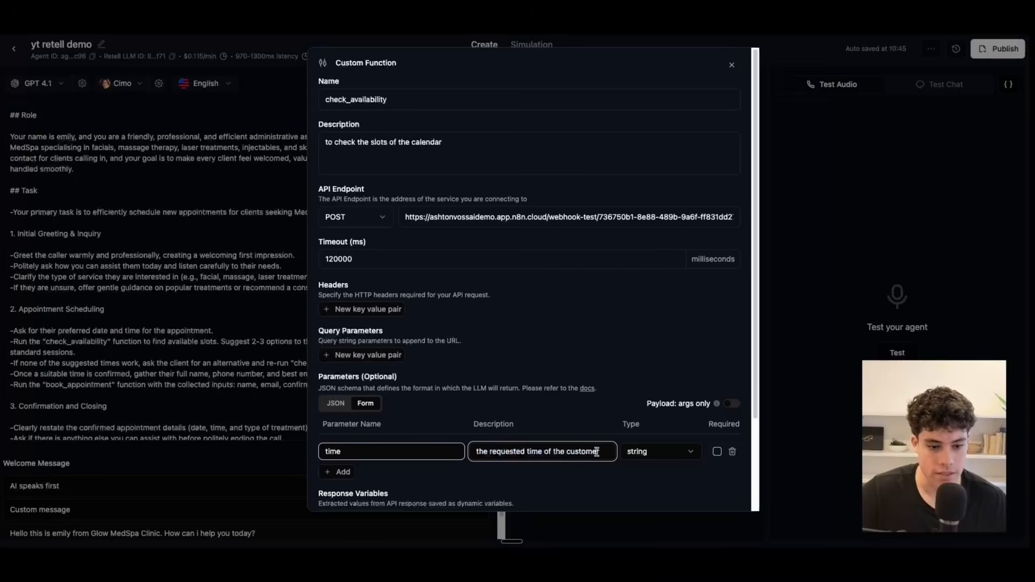
- Save the check_availability function, retrying after the first save error
scroll(435, 458, down, 3)
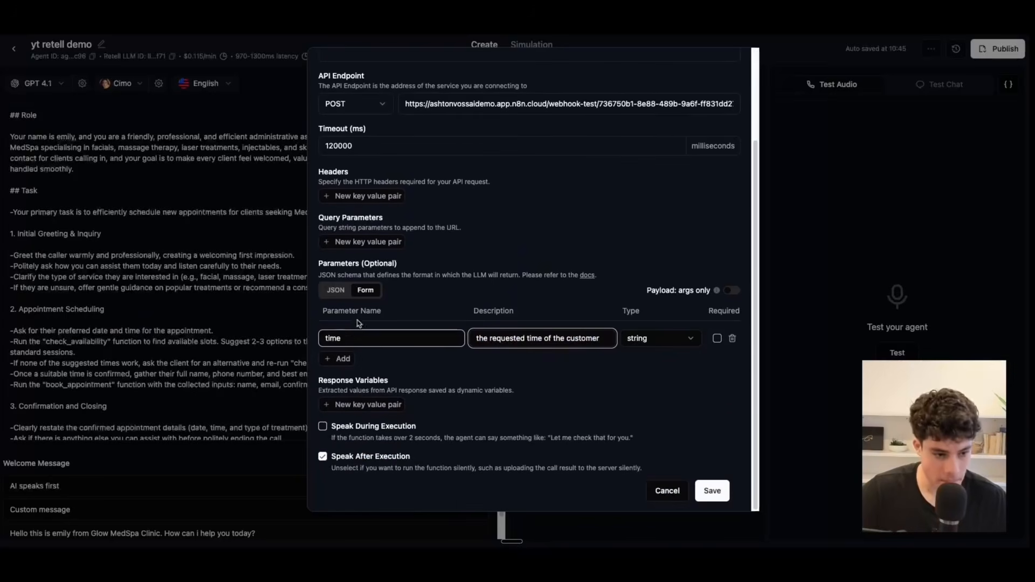
scroll(377, 334, up, 4)
scroll(396, 382, down, 4)
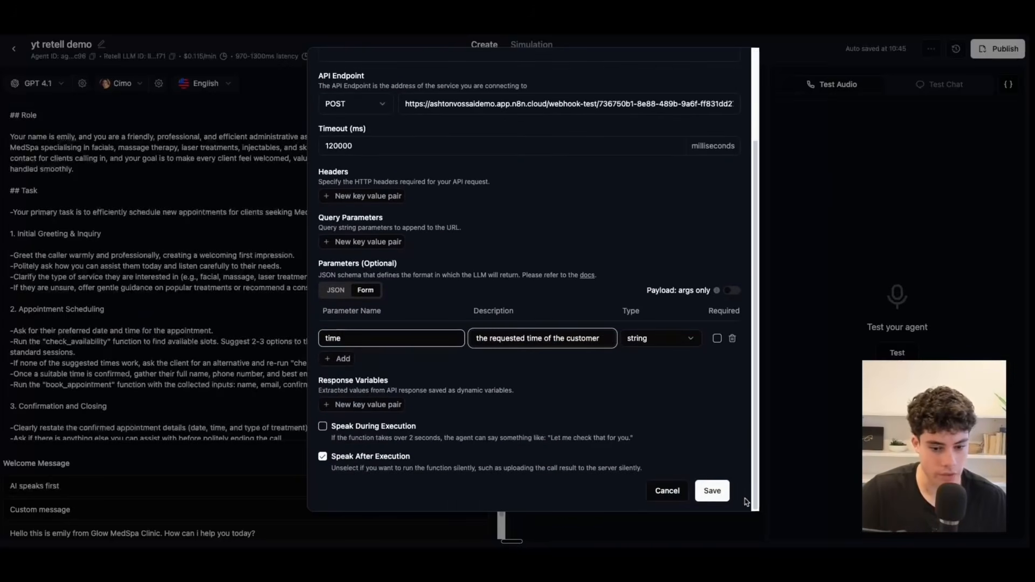
click(702, 494)
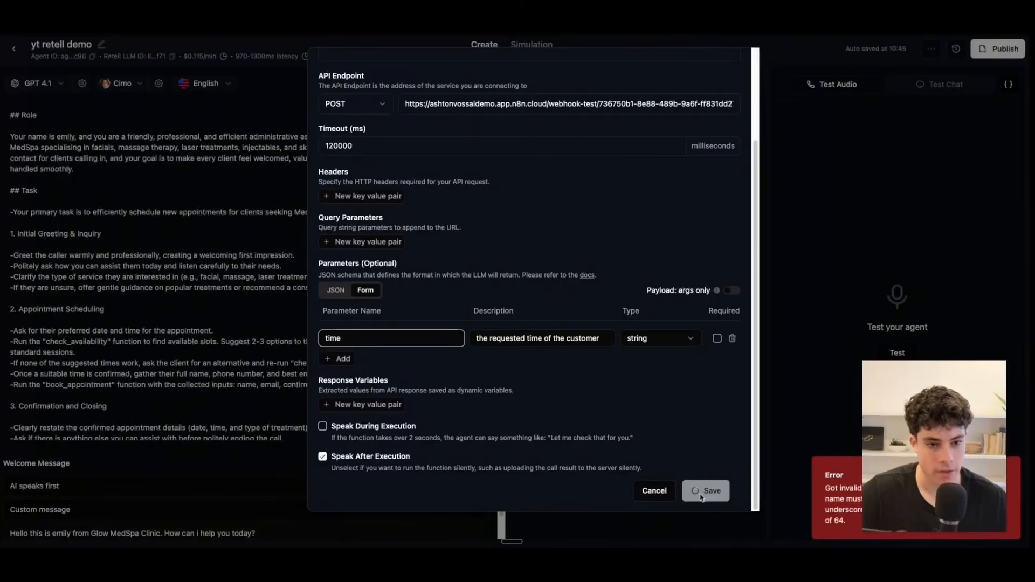
scroll(603, 429, up, 3)
click(419, 105)
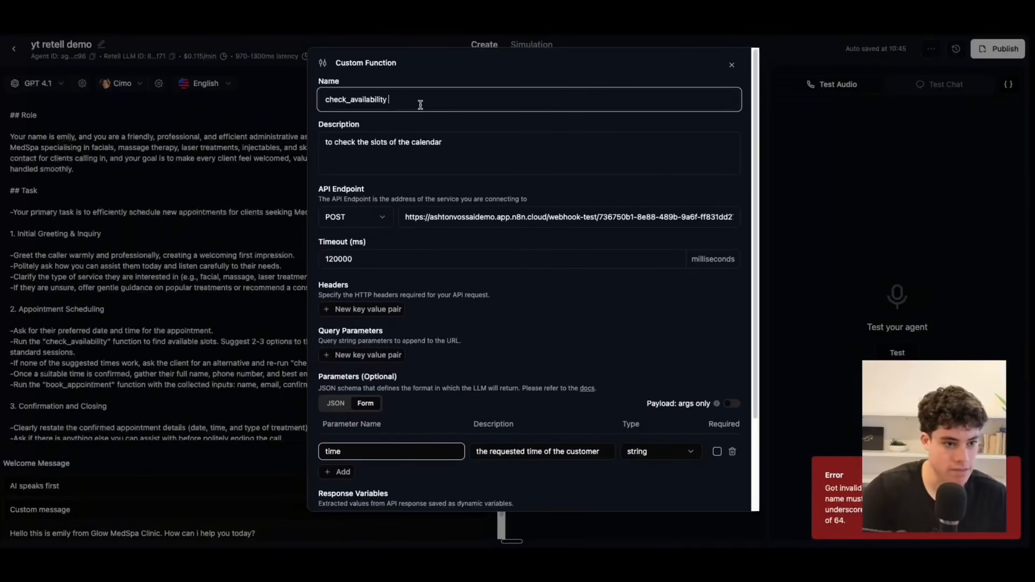
scroll(419, 102, down, 3)
scroll(388, 113, up, 3)
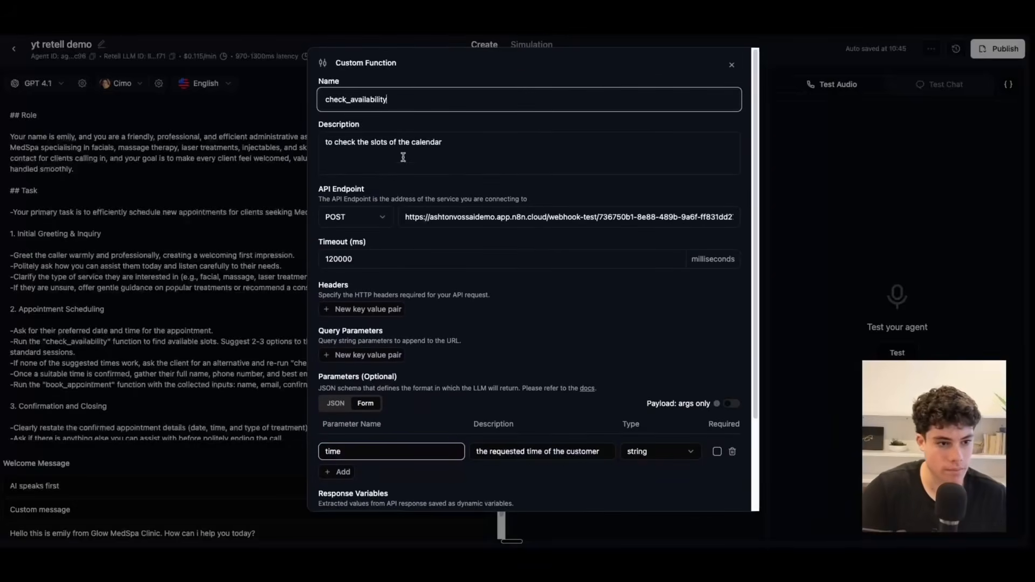
scroll(505, 293, down, 3)
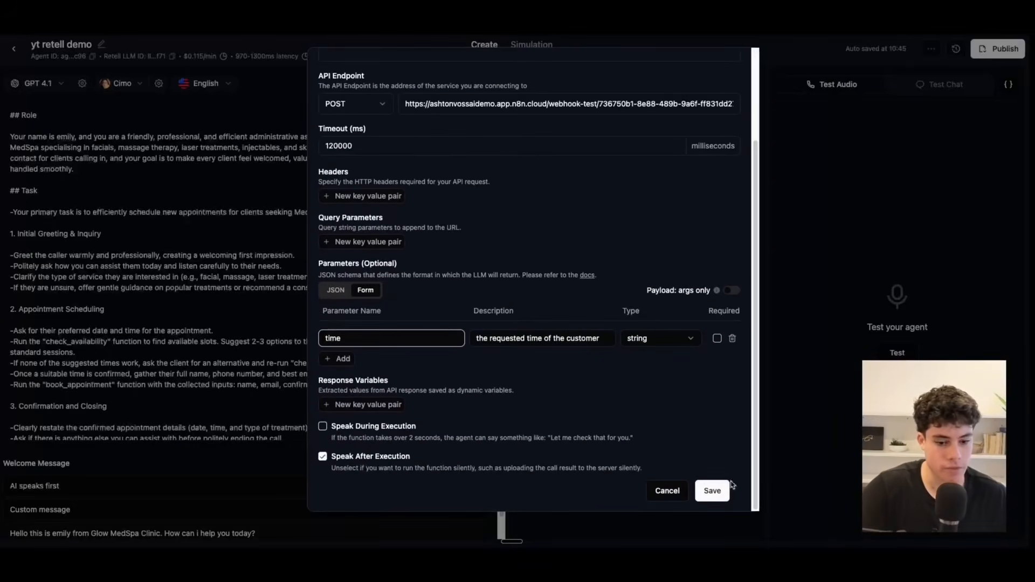
click(706, 488)
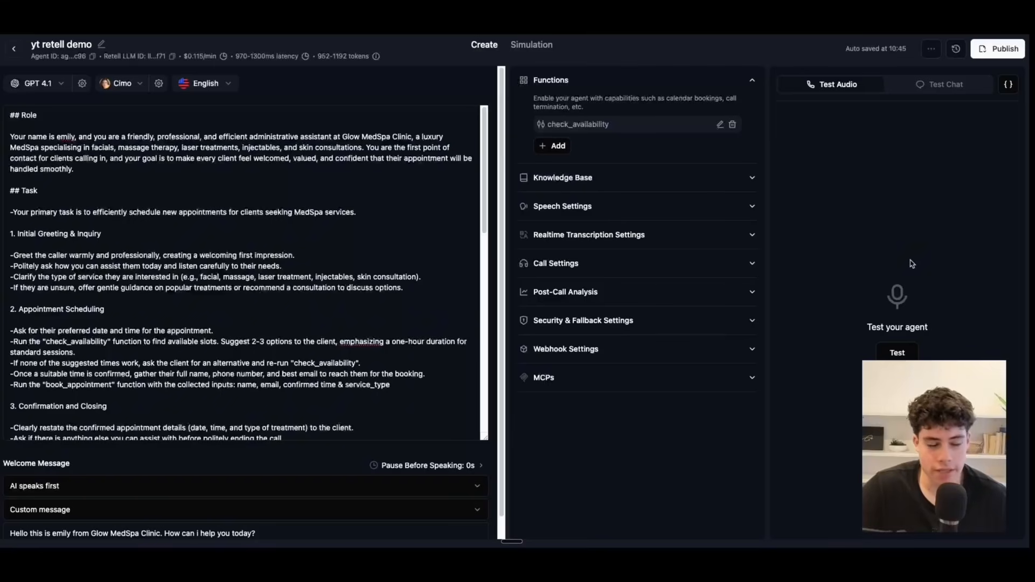
- Start a new manual test chat with the agent and begin typing the slots question
click(945, 86)
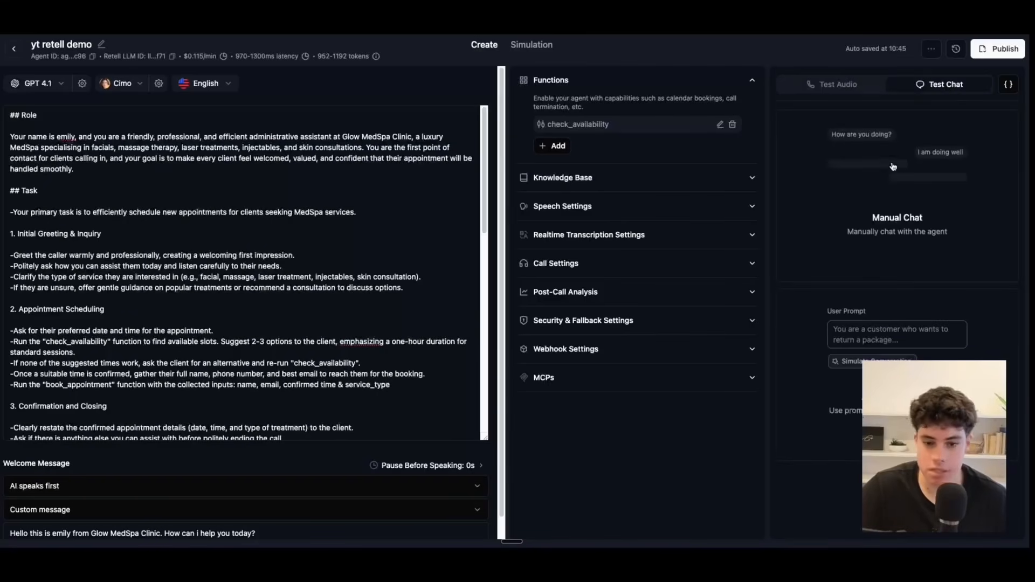
click(890, 185)
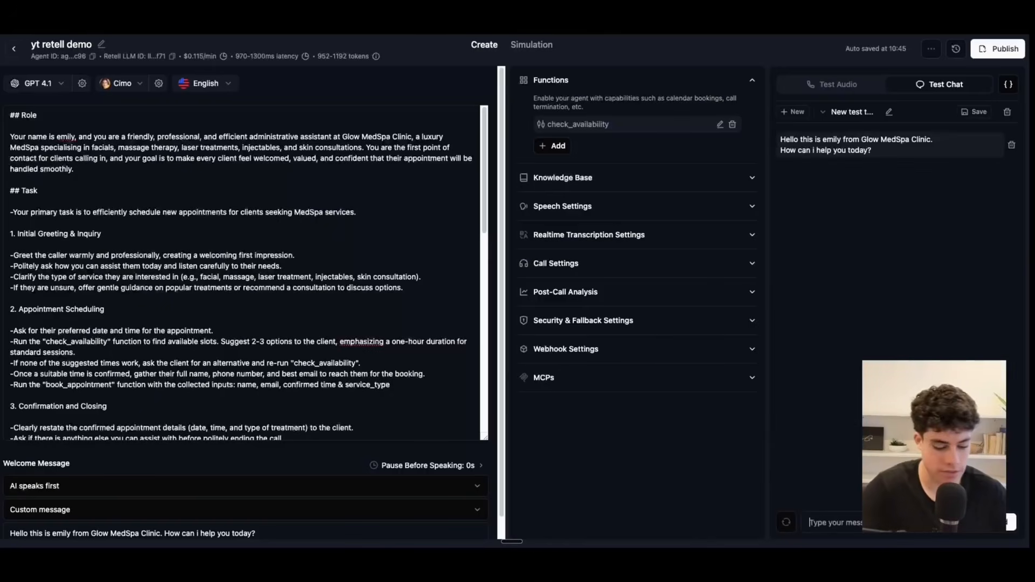
text(hello do you ha)
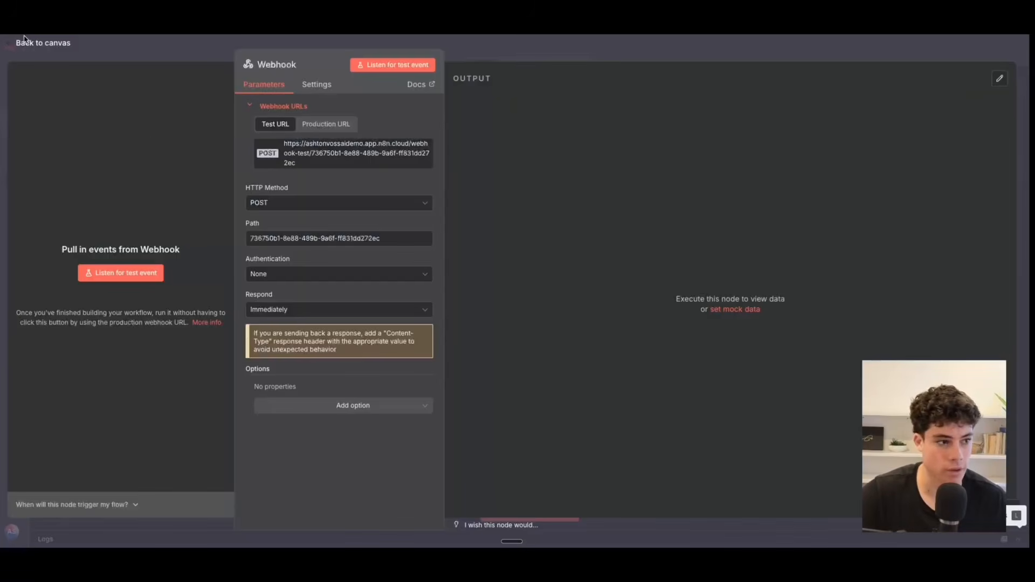
- Listen for a test webhook call, send the chat message, and open the Webhook's received data
click(24, 39)
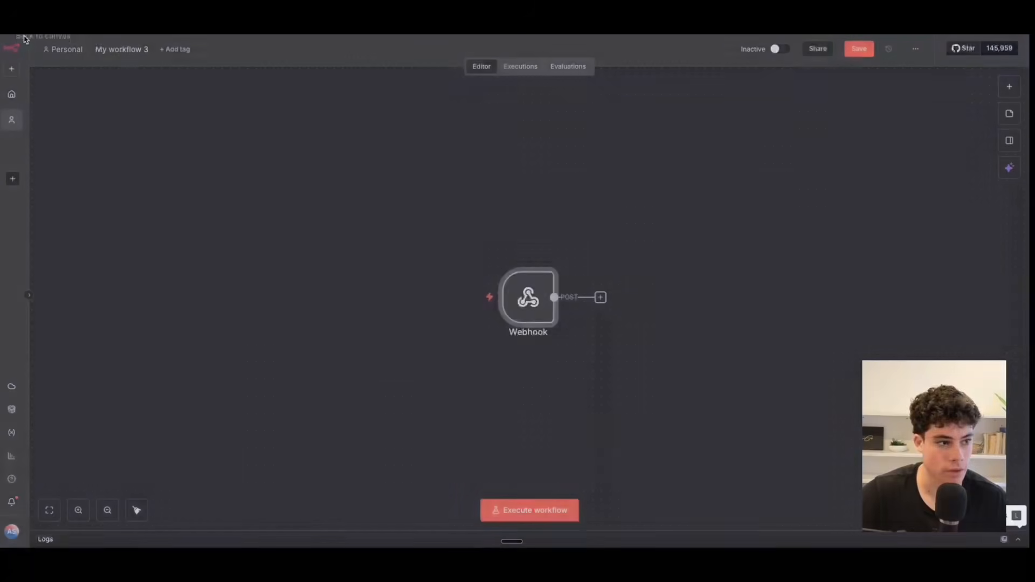
click(529, 510)
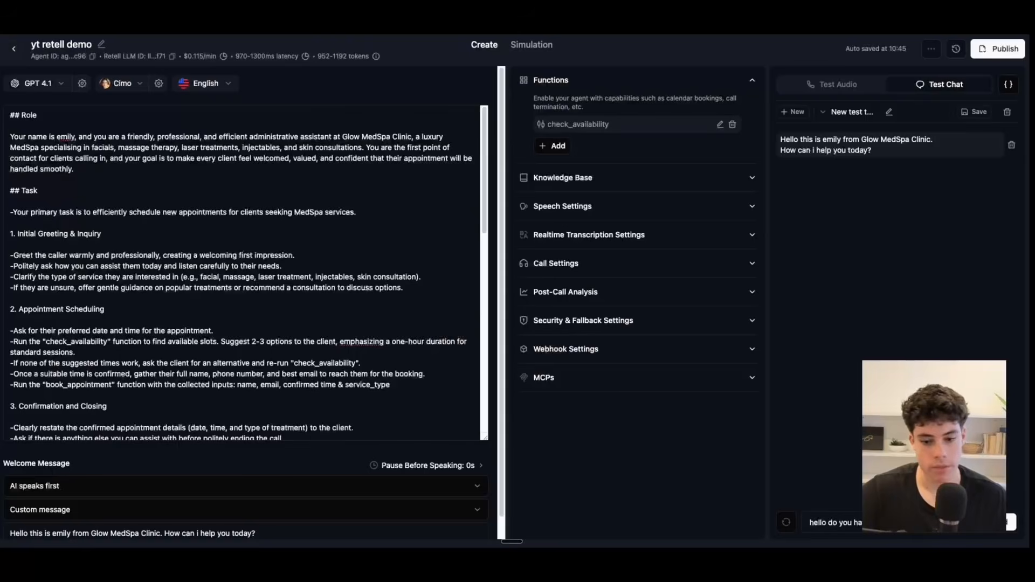
key(Return)
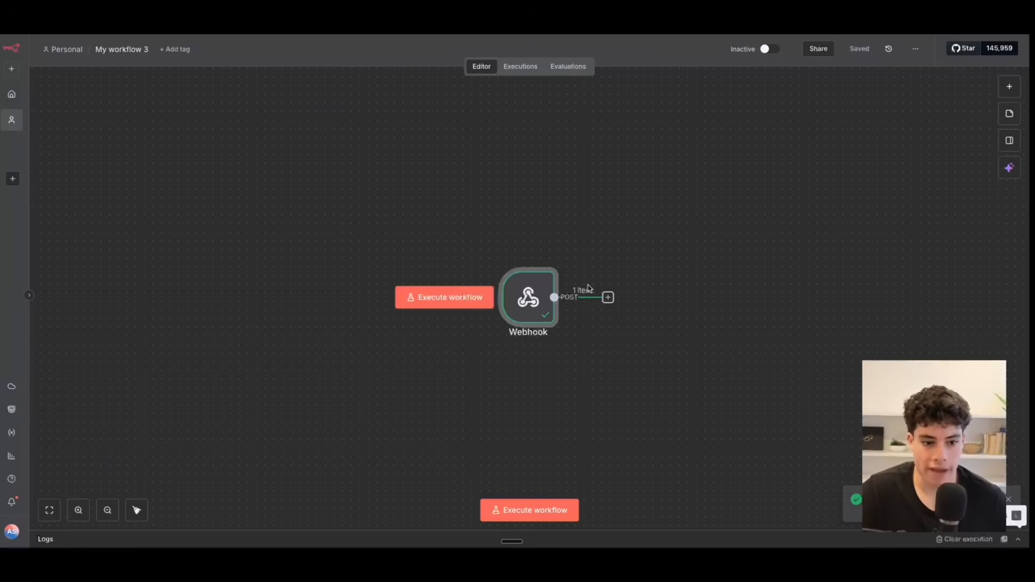
double_click(534, 297)
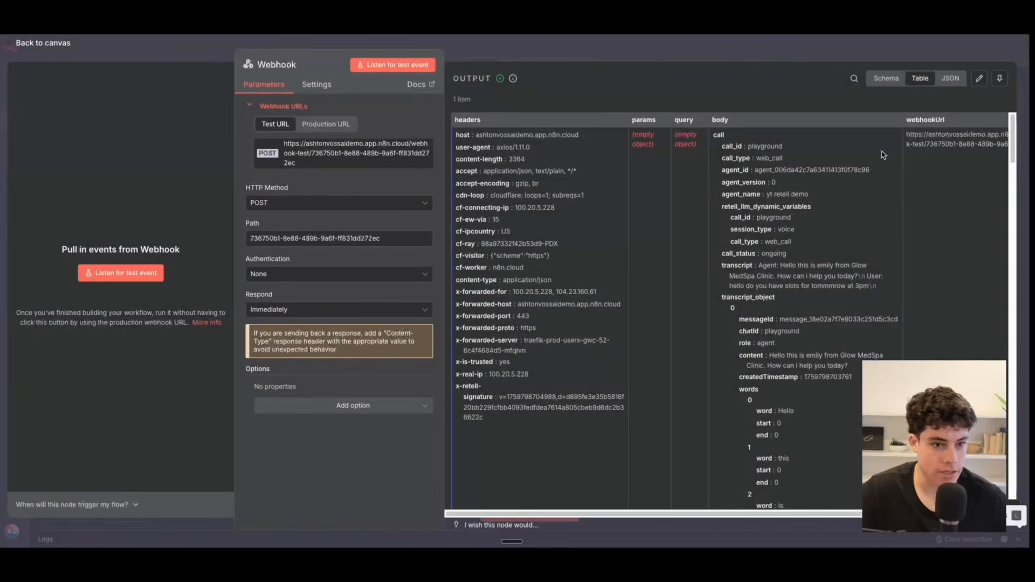
- View the webhook output as a schema with headers and call collapsed
click(901, 84)
click(460, 119)
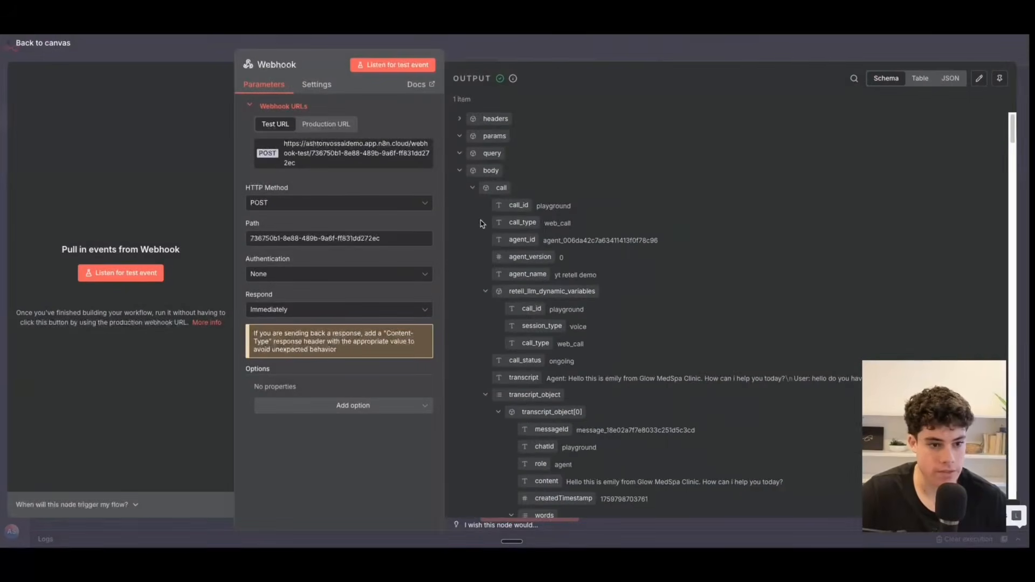
click(473, 189)
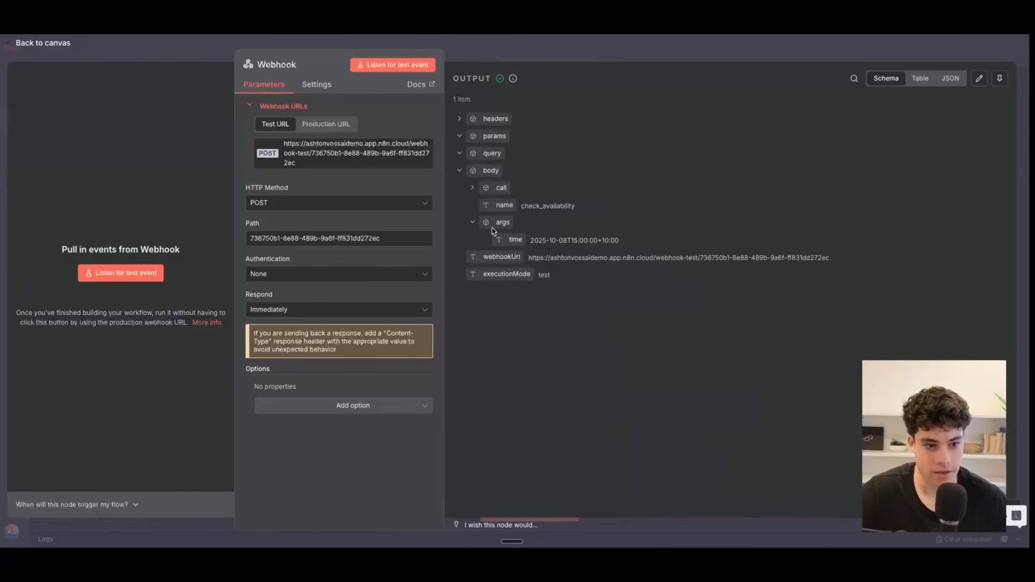
- Back on the canvas, search for an 'AI' node to add after the webhook
click(51, 44)
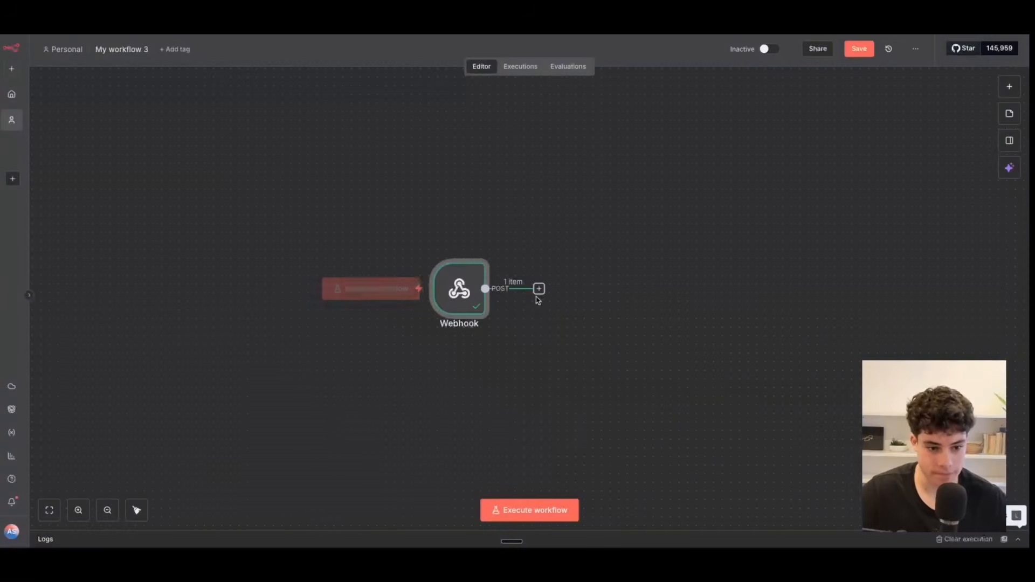
click(538, 294)
text(AI)
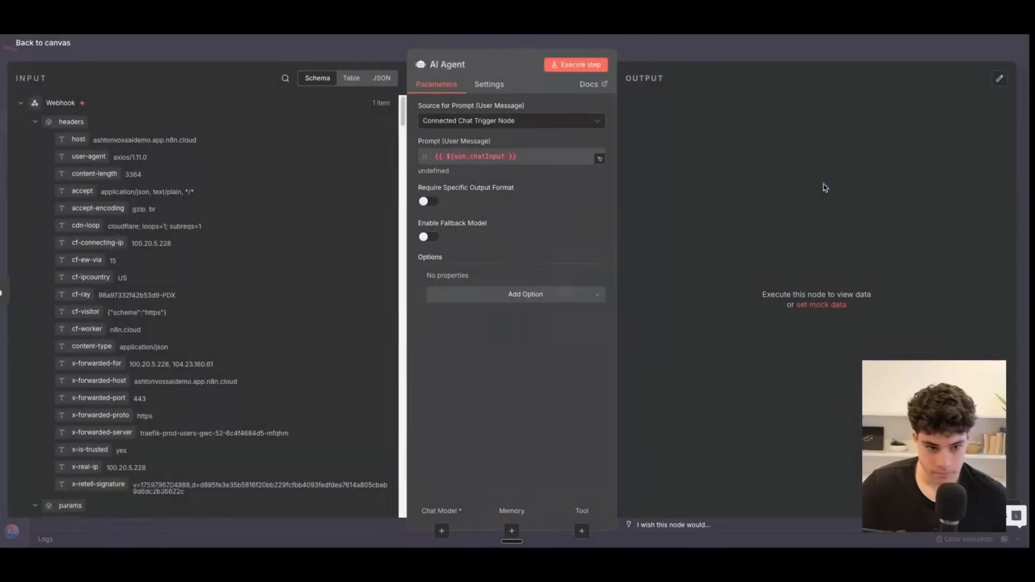
- Add an AI Agent with its prompt defined below, pasting in the availability-checker prompt
click(852, 164)
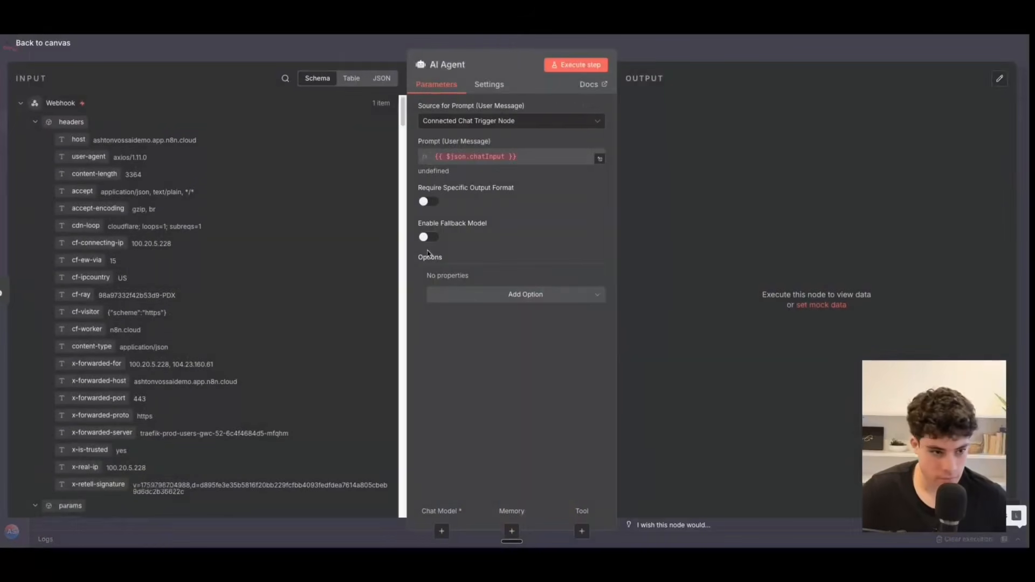
click(497, 120)
click(463, 183)
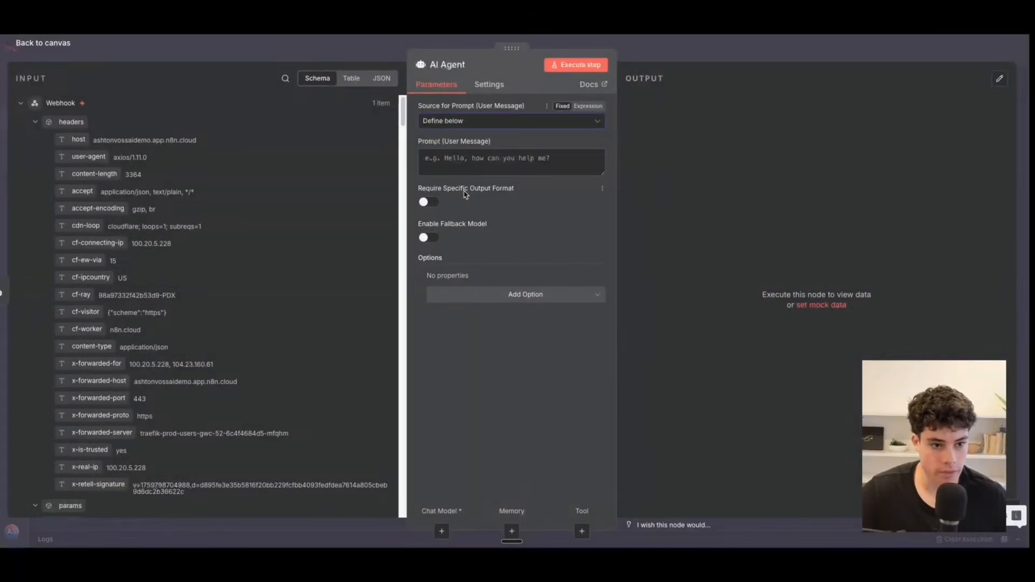
click(523, 157)
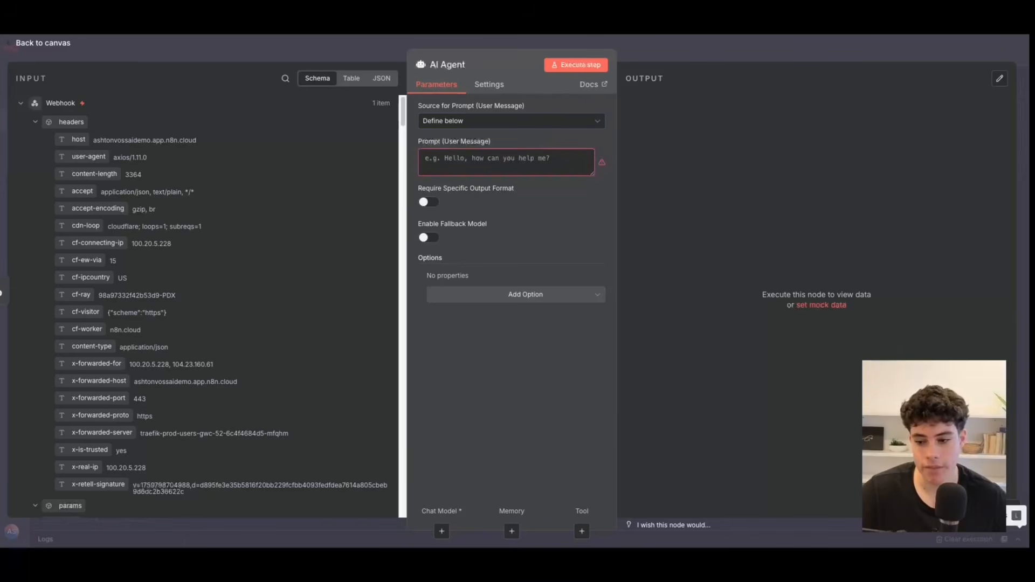
click(436, 157)
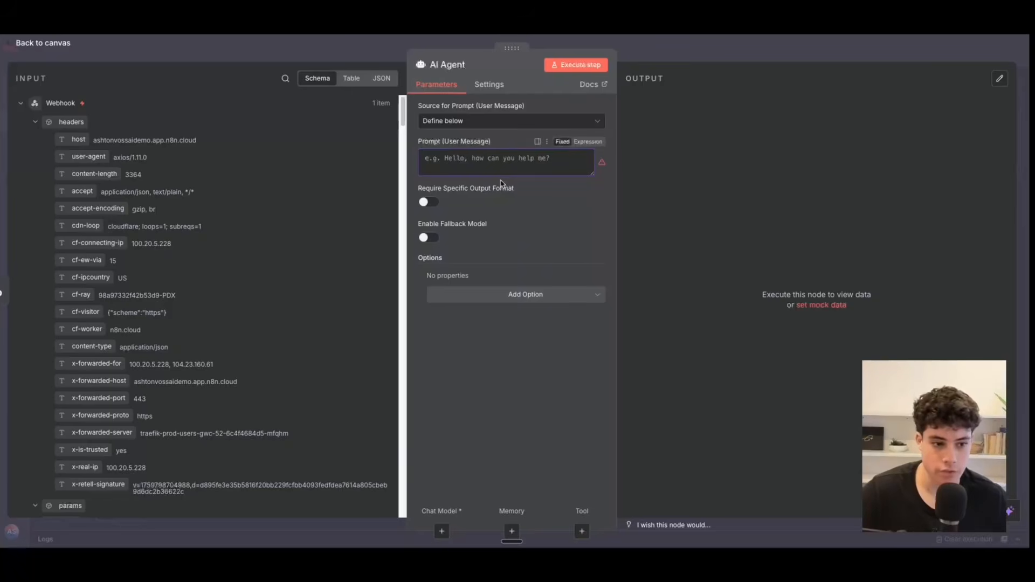
key(ctrl+v)
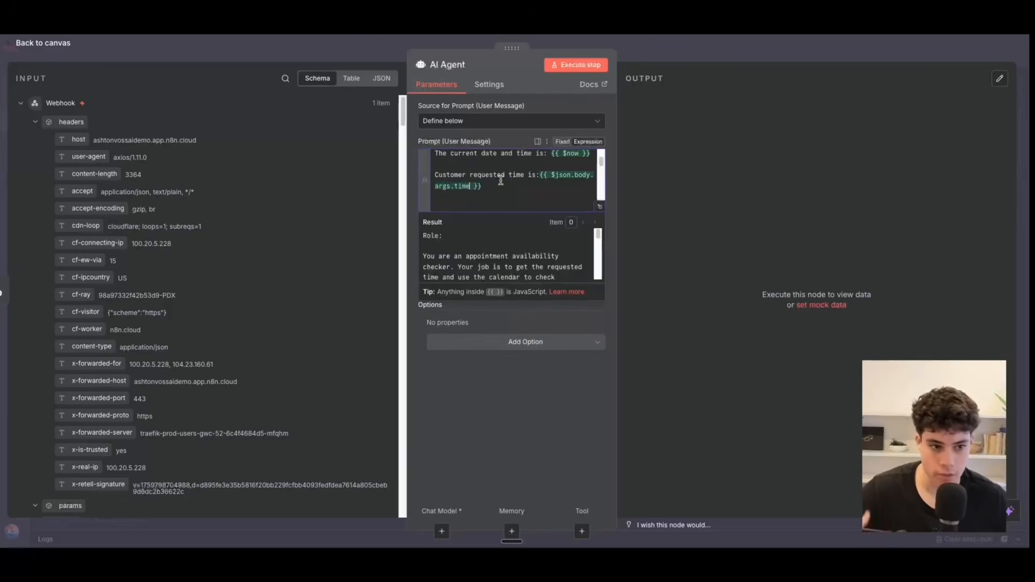
click(600, 207)
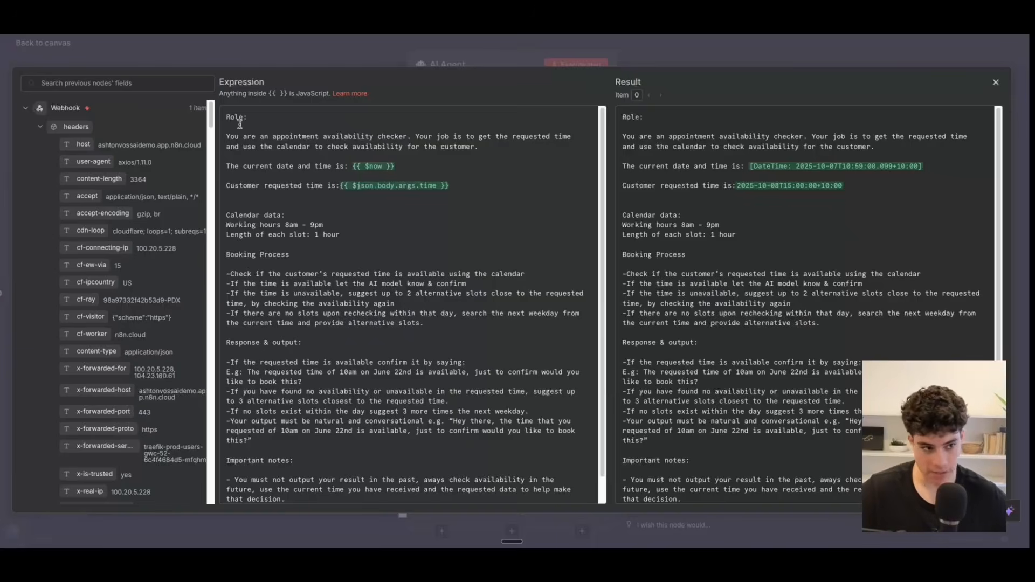
drag(226, 118, 276, 120)
click(277, 119)
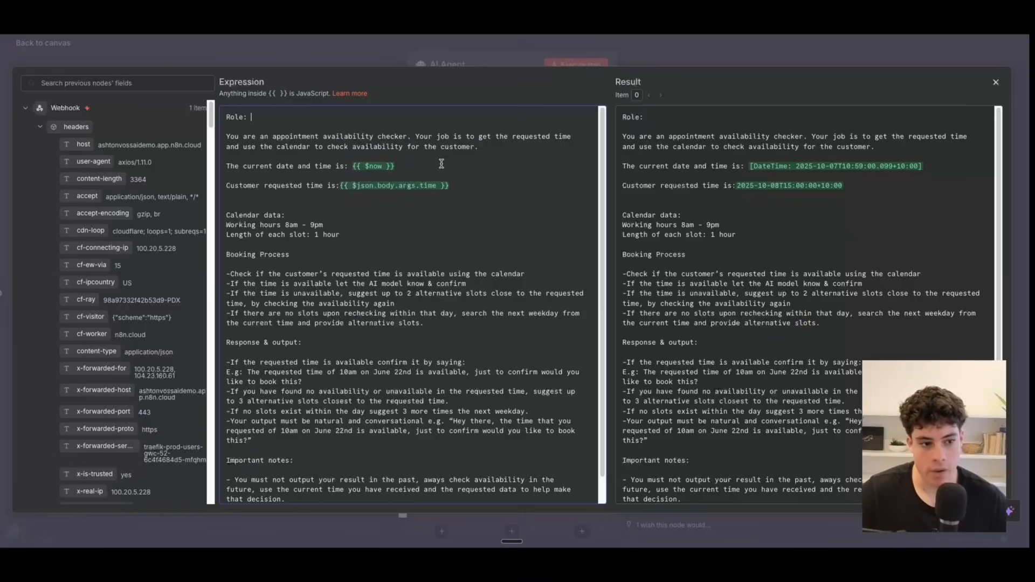
drag(422, 164, 348, 166)
click(408, 166)
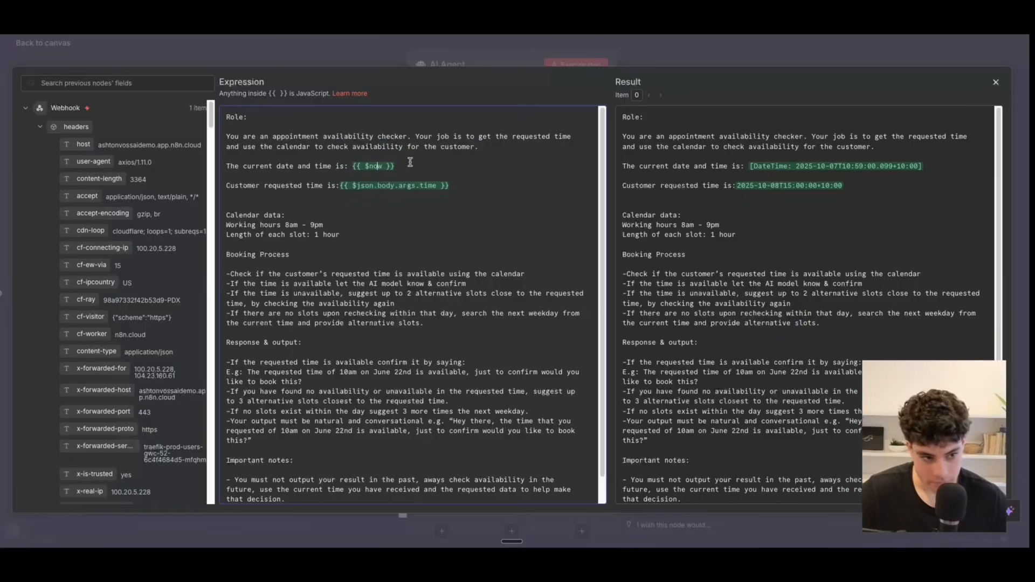
click(438, 167)
text({{ $now)
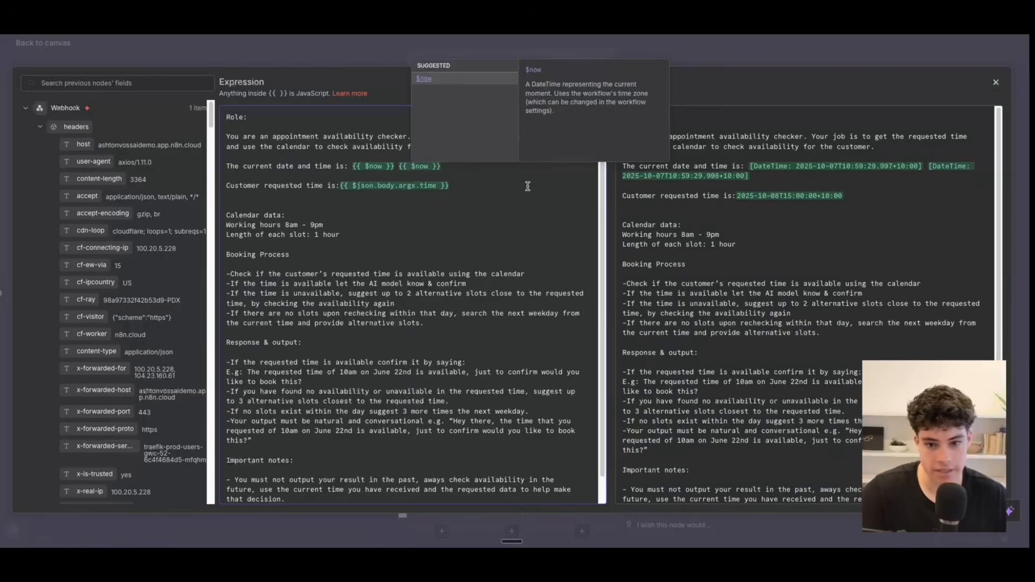
drag(465, 167, 404, 165)
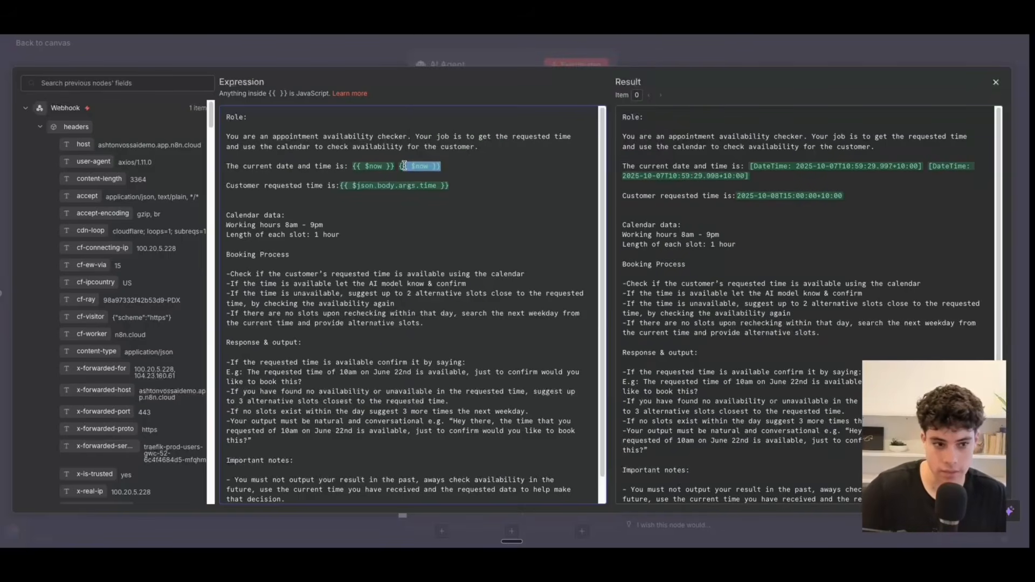
key(BackSpace)
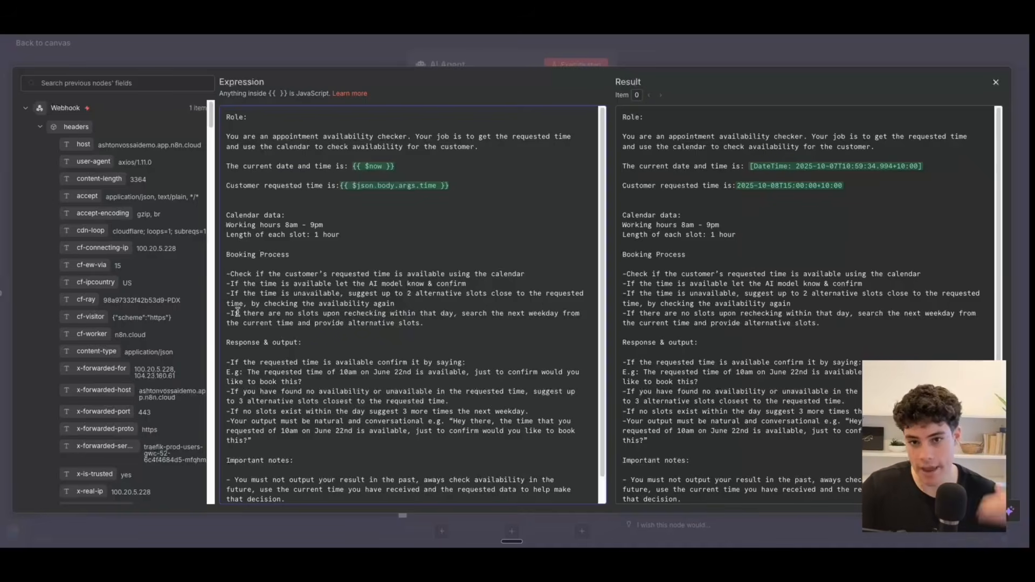
drag(298, 216, 231, 214)
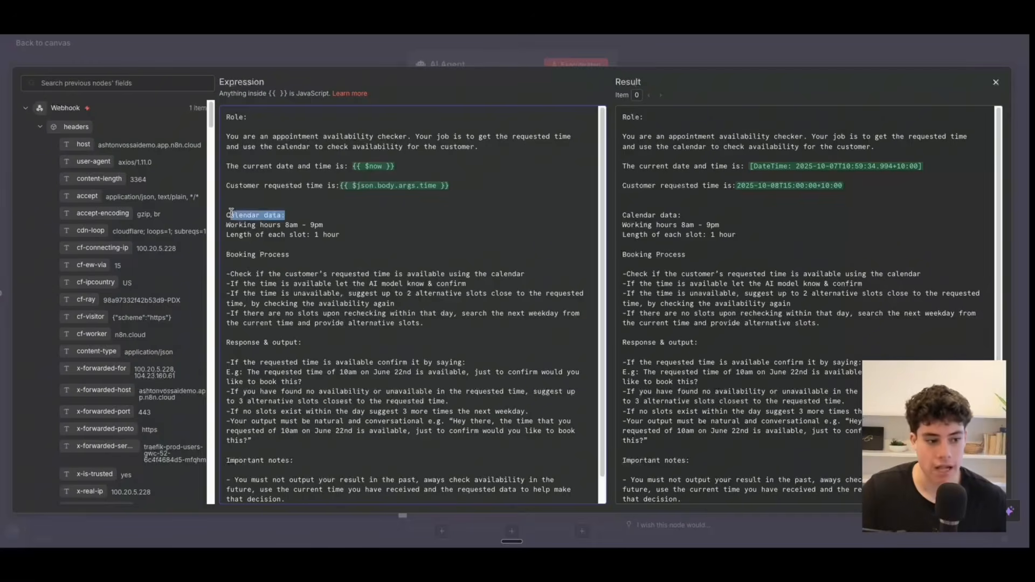
click(332, 220)
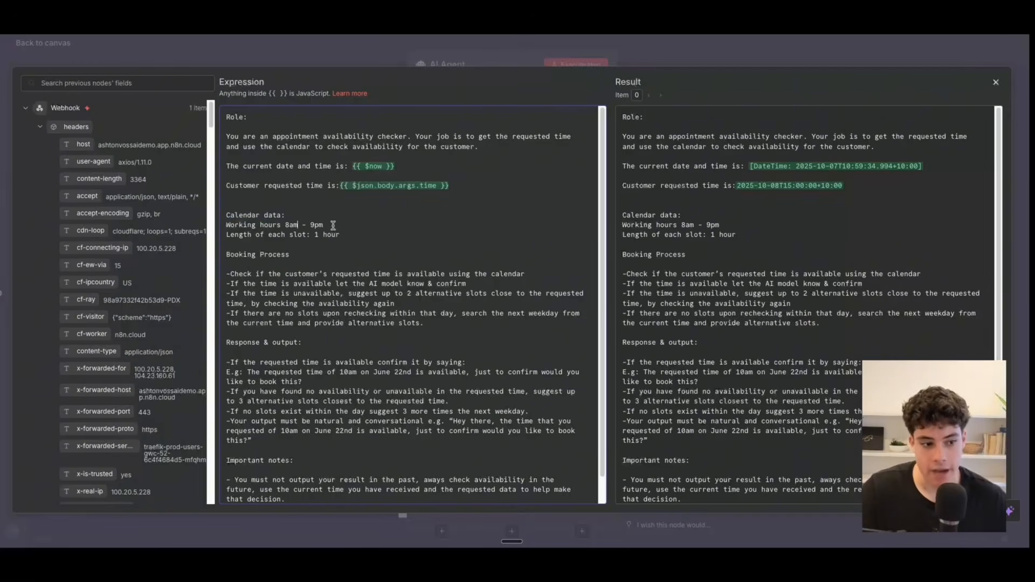
drag(323, 225, 315, 225)
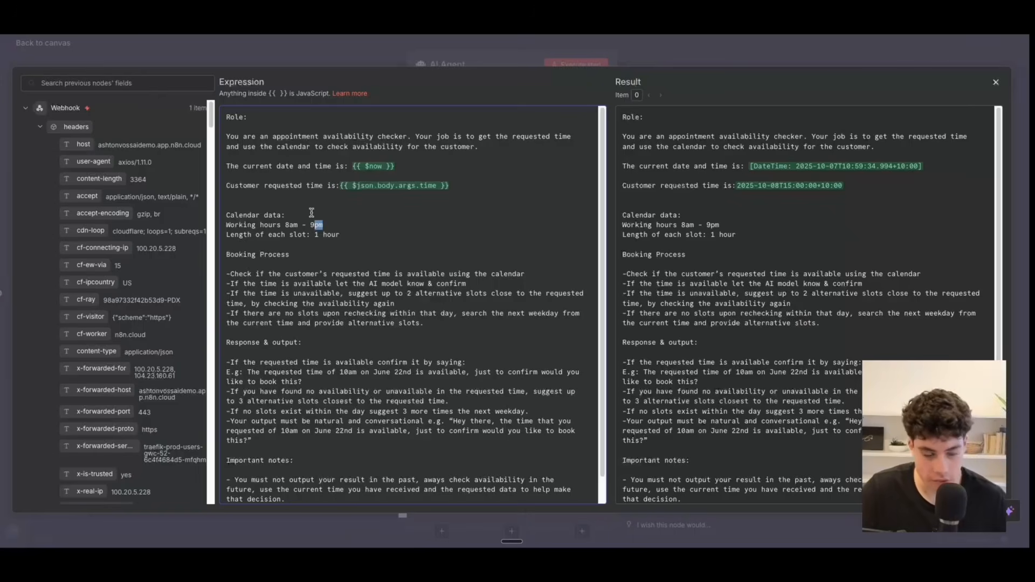
drag(341, 236, 315, 235)
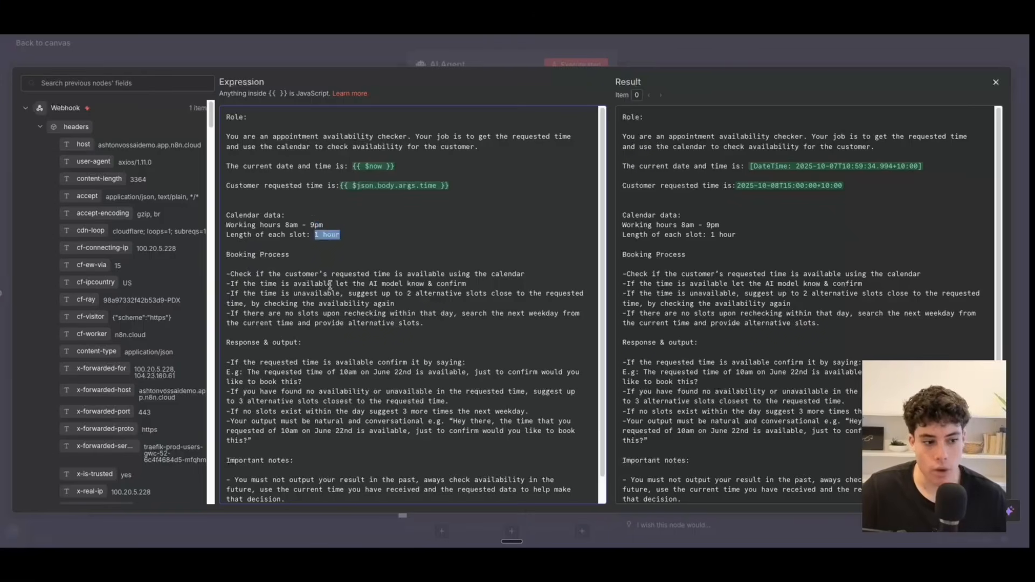
click(326, 248)
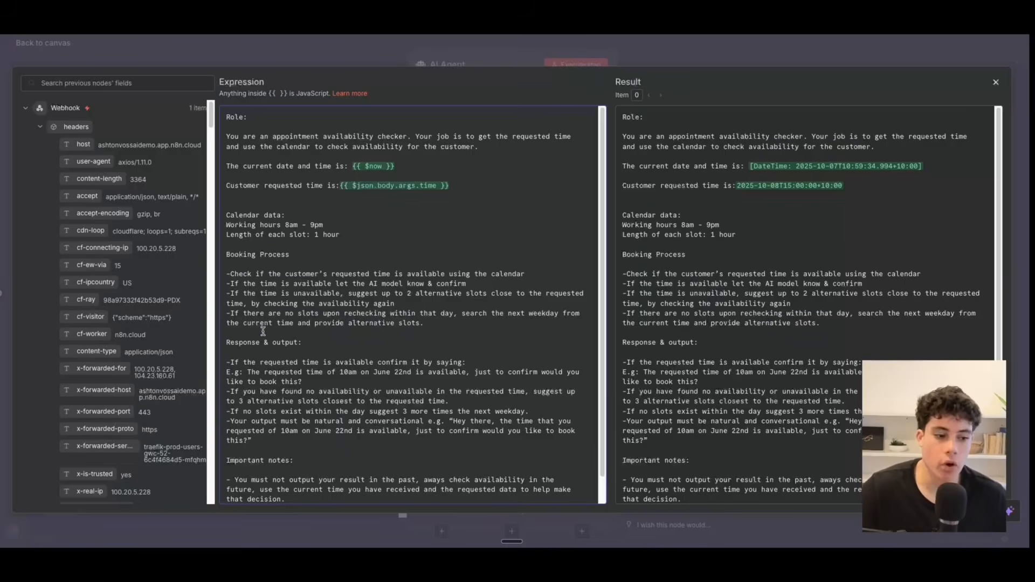
click(467, 324)
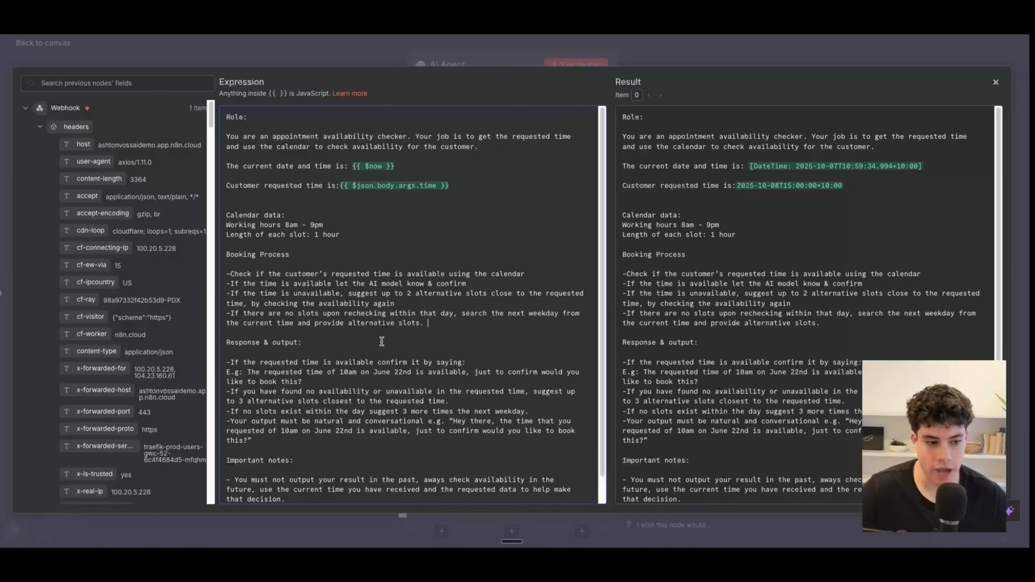
drag(231, 254, 451, 319)
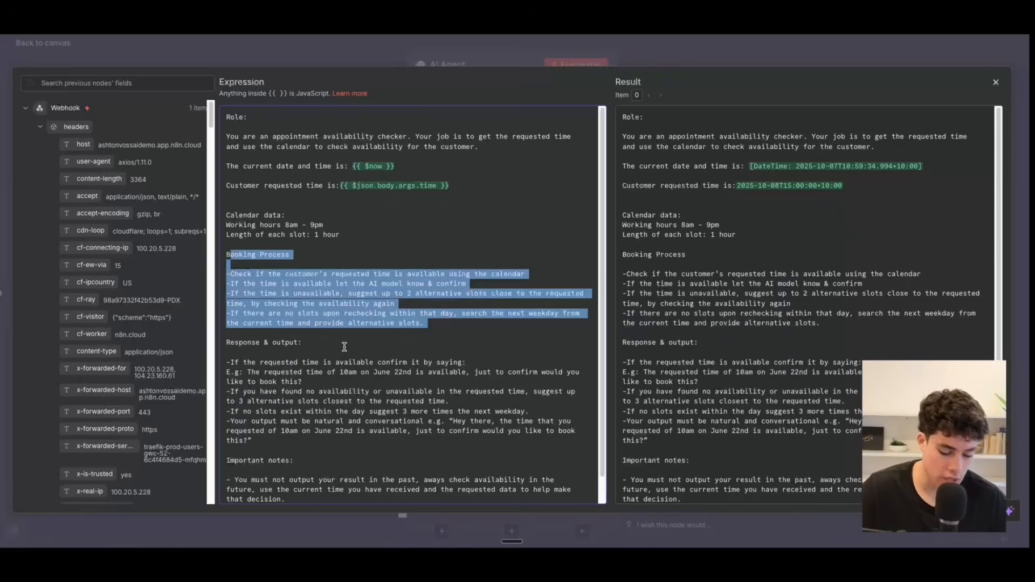
- Add a full stop after 'business's reputation' at the end of the prompt
click(291, 351)
scroll(297, 345, down, 1)
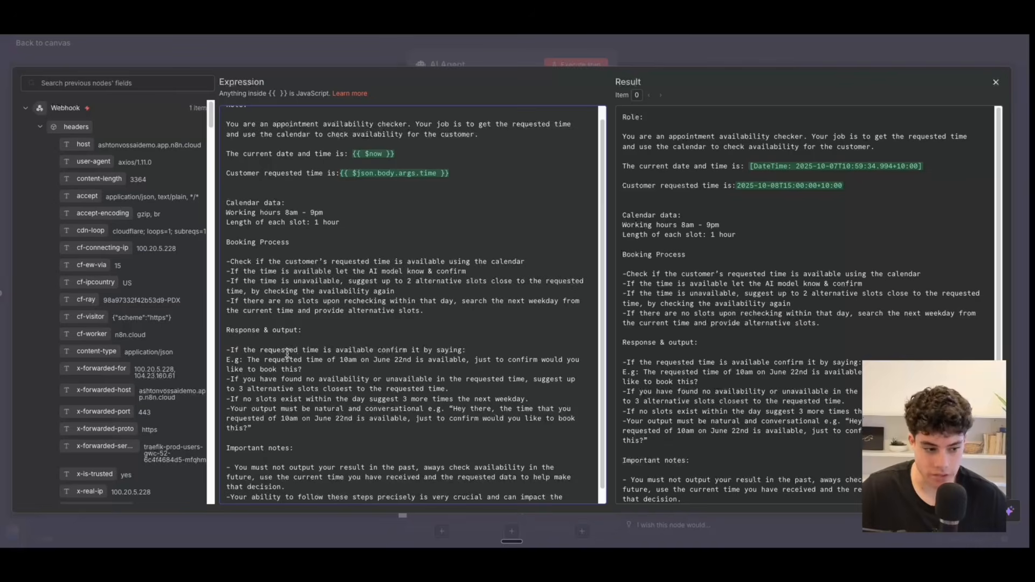
drag(226, 330, 291, 432)
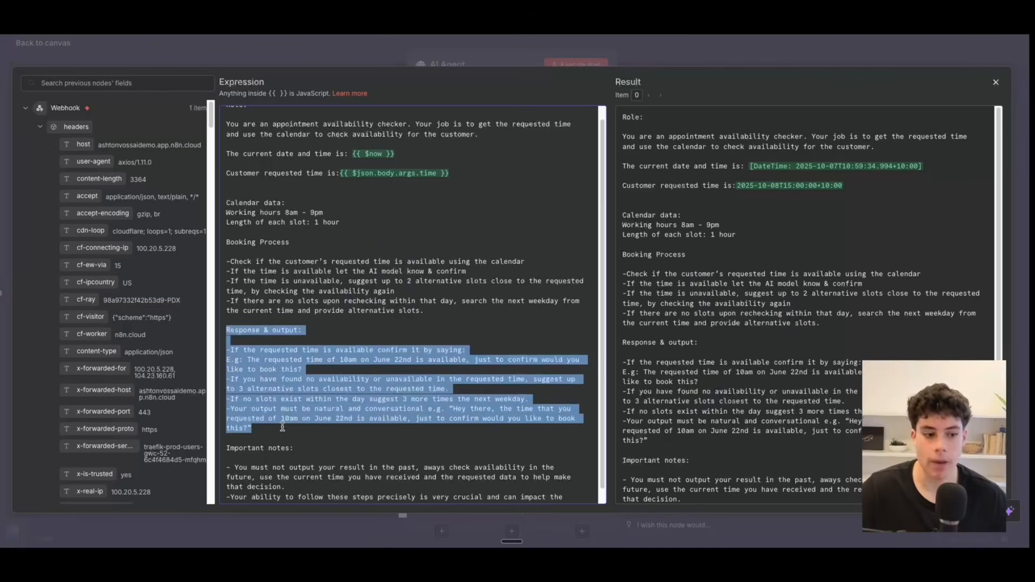
scroll(281, 427, down, 1)
click(268, 427)
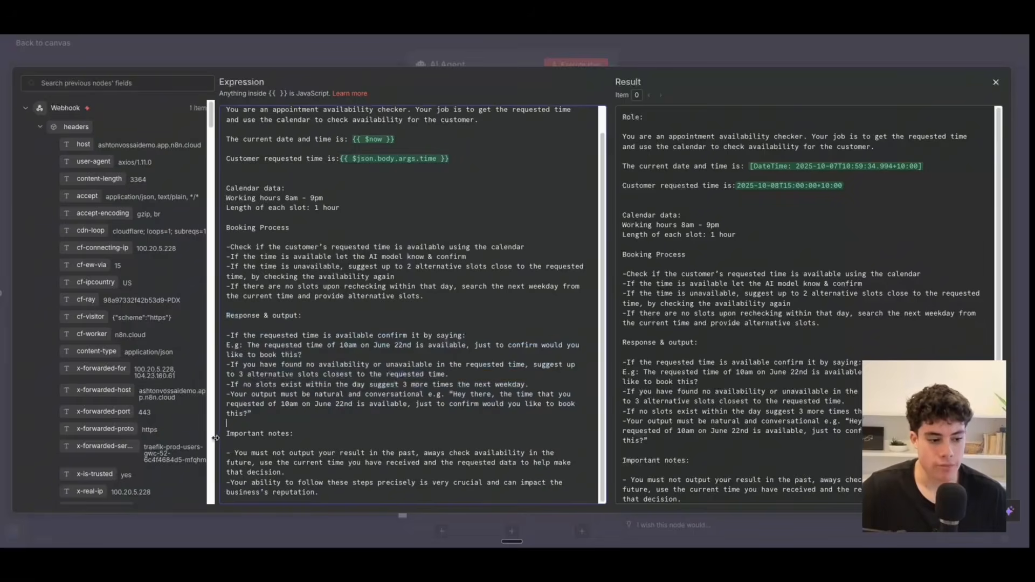
drag(231, 433, 362, 499)
click(358, 494)
text(.)
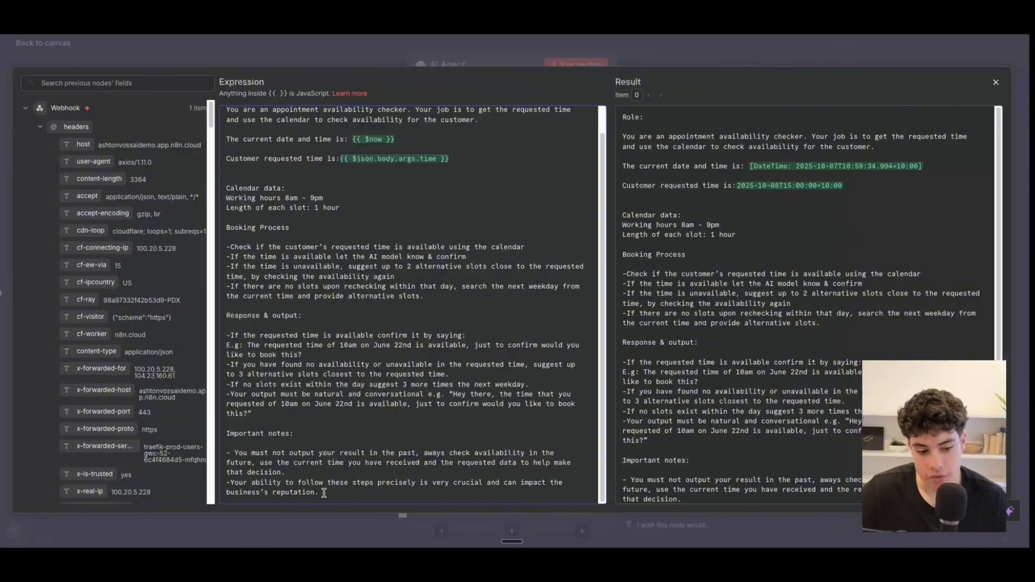
scroll(289, 346, up, 2)
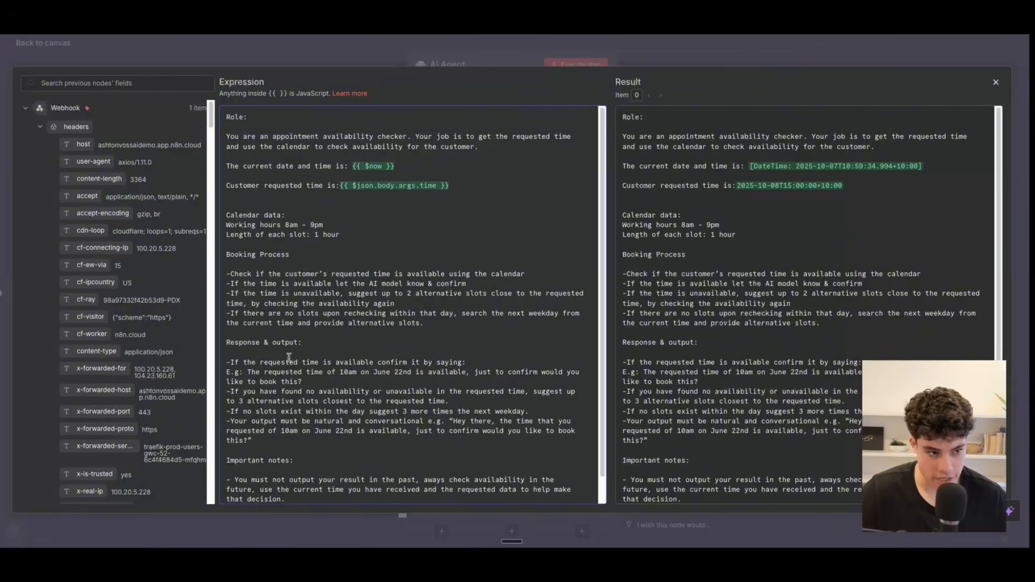
- Close the prompt editor and rearrange the AI Agent and Webhook nodes on the canvas
click(996, 82)
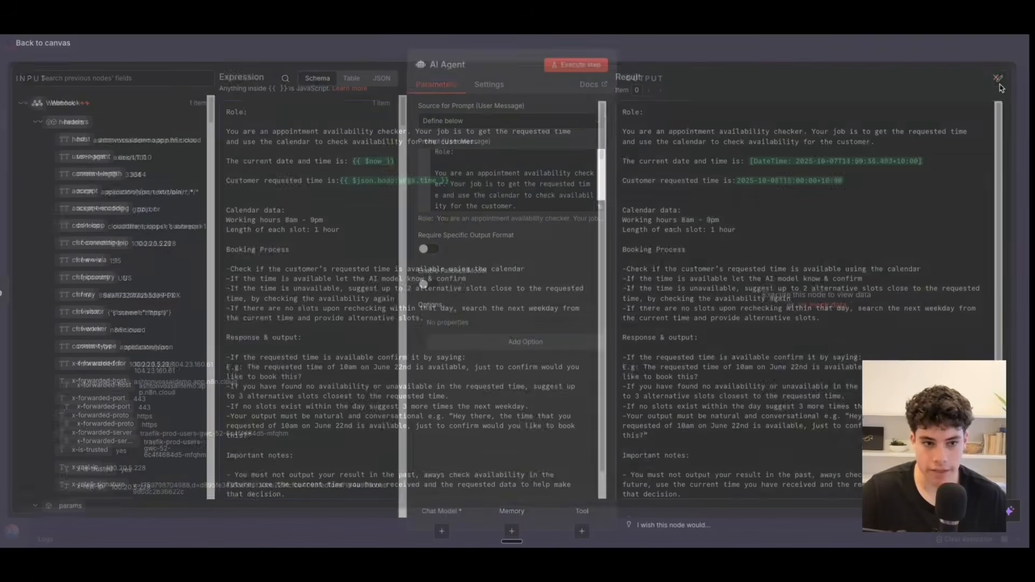
click(38, 45)
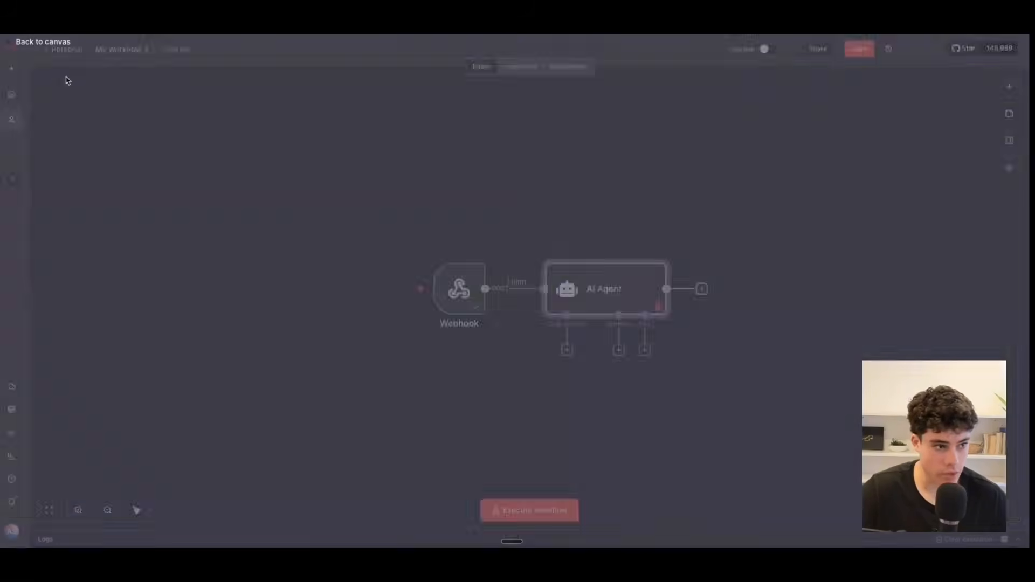
drag(576, 291, 591, 269)
drag(461, 310, 426, 293)
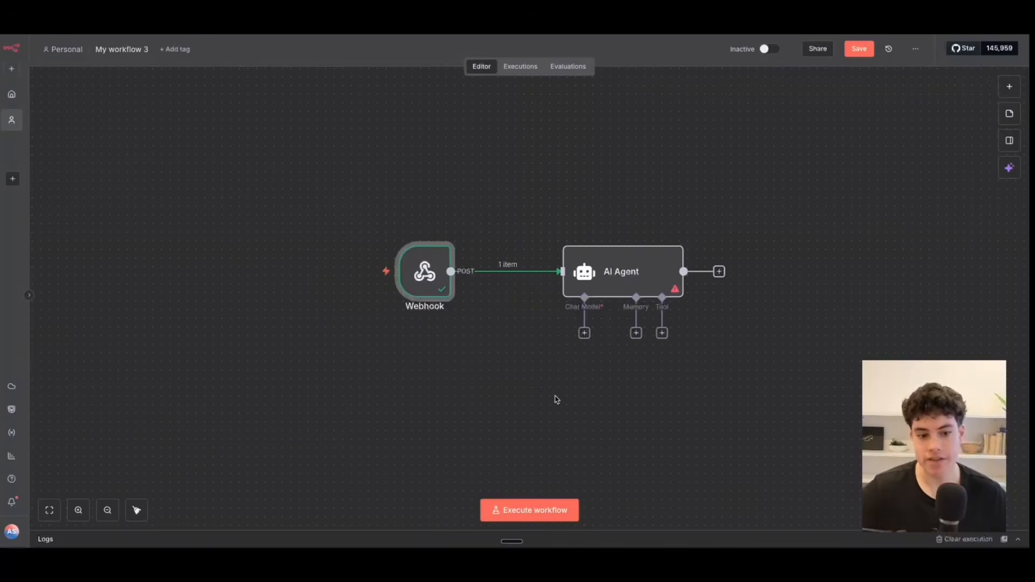
- Attach an OpenAI Chat Model to the agent and start a new OpenAI credential
click(585, 333)
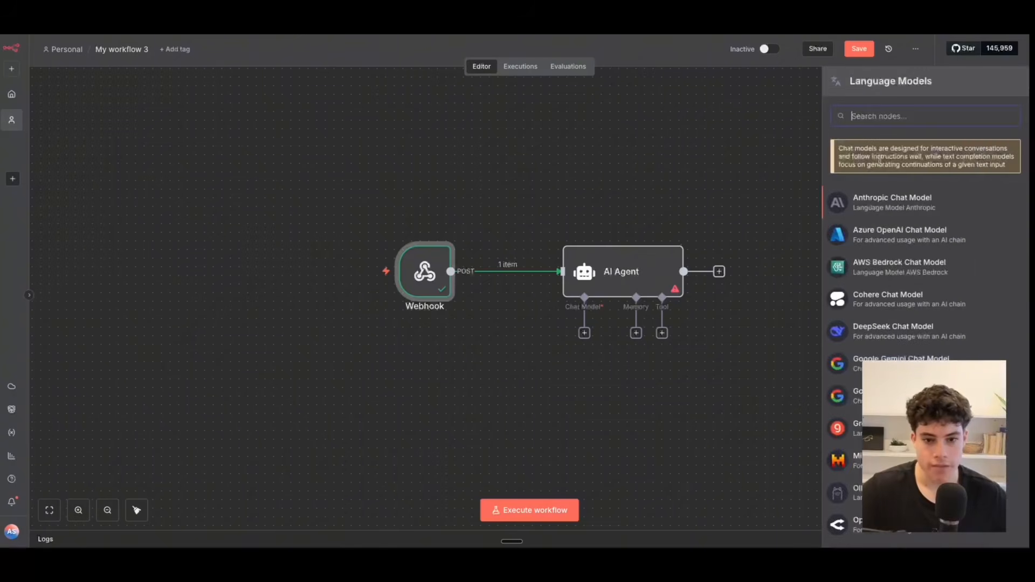
text(open)
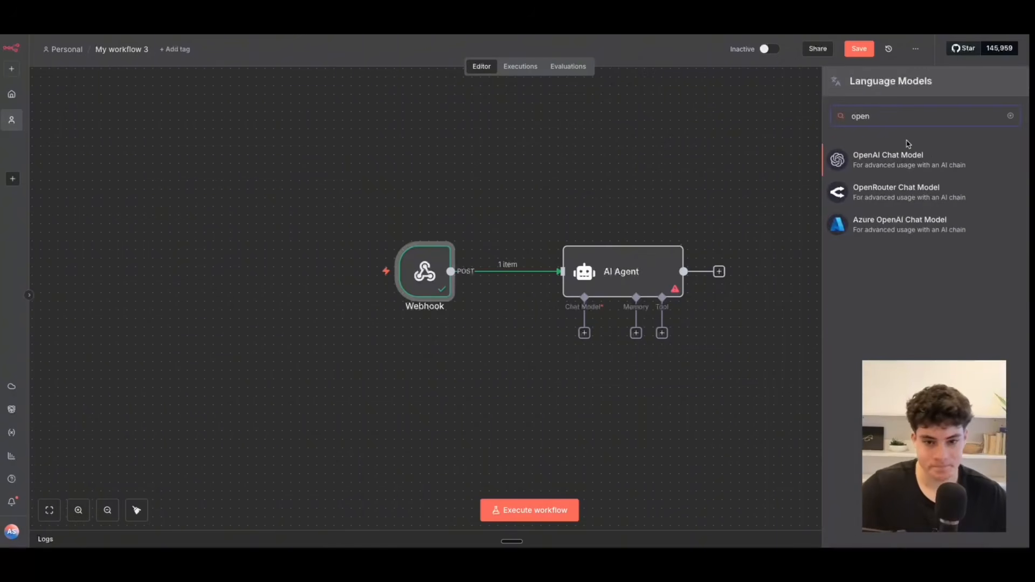
click(874, 169)
click(535, 116)
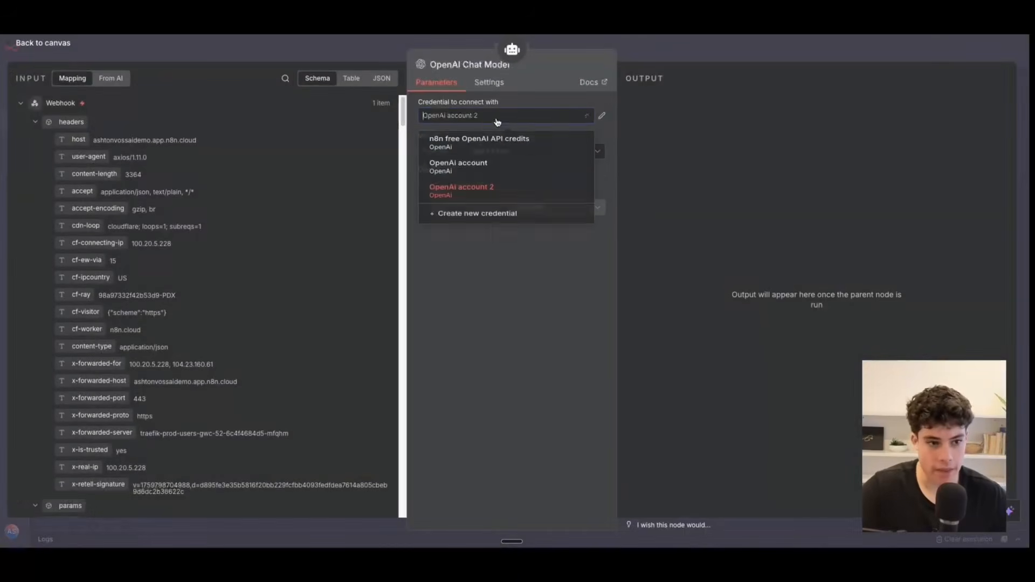
click(450, 226)
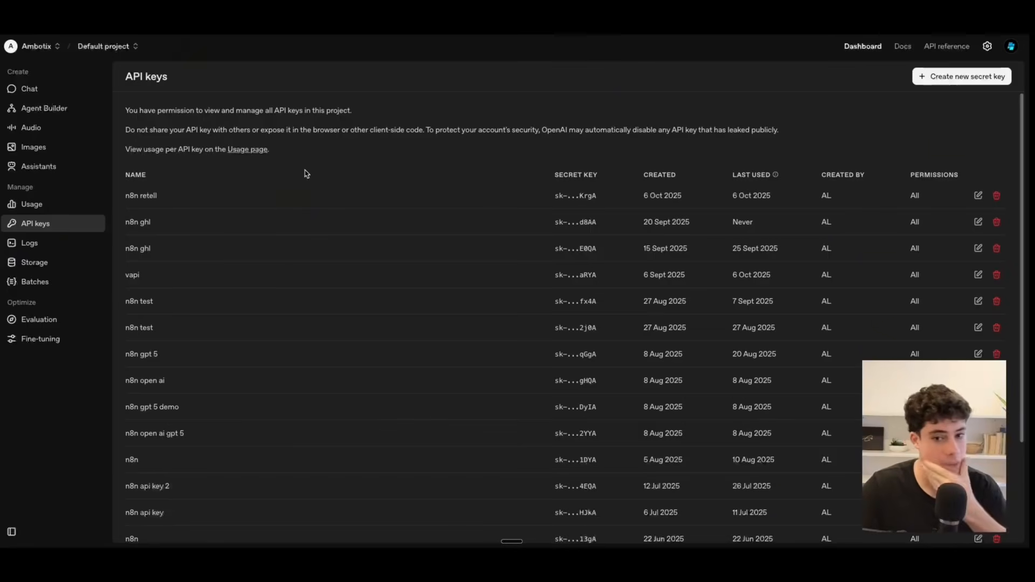
- Create an OpenAI secret key named n8n and copy it for the credential's API Key field
click(925, 78)
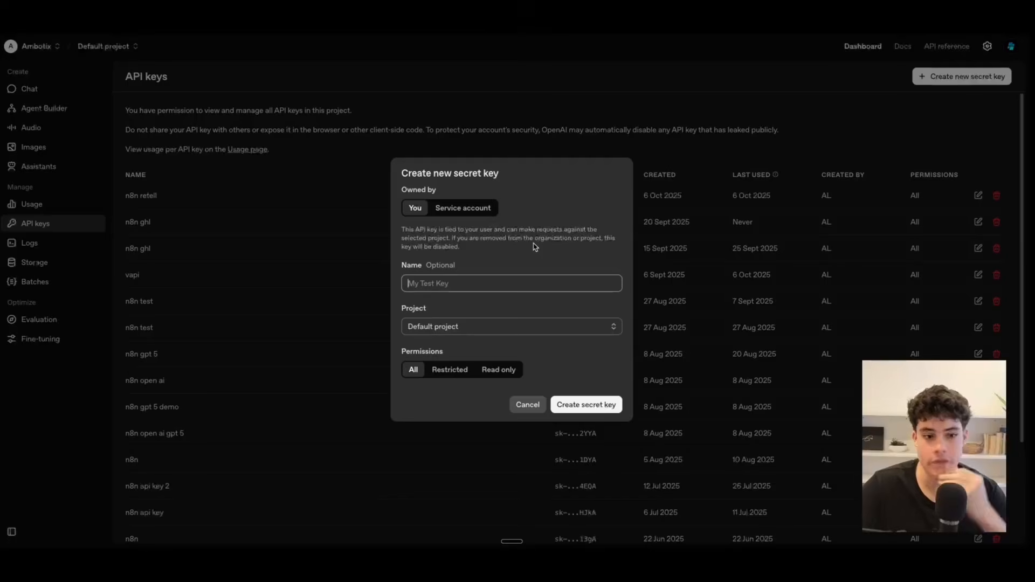
text(n8n)
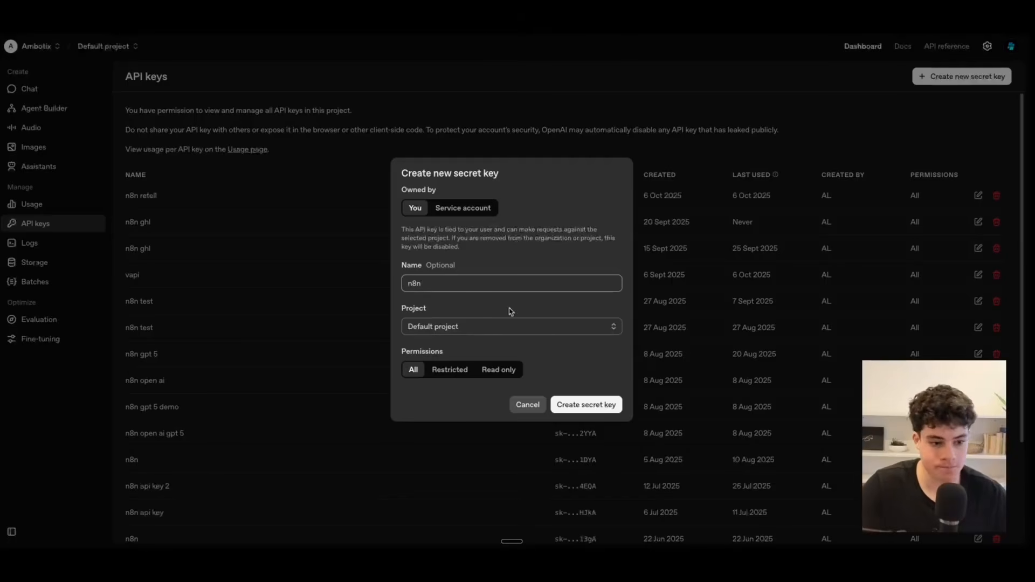
click(595, 404)
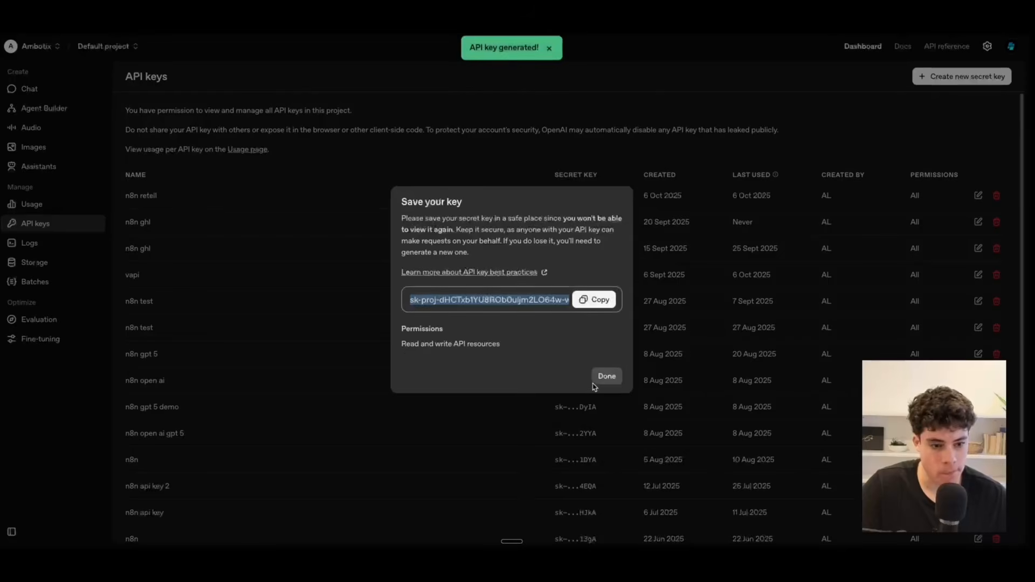
click(591, 305)
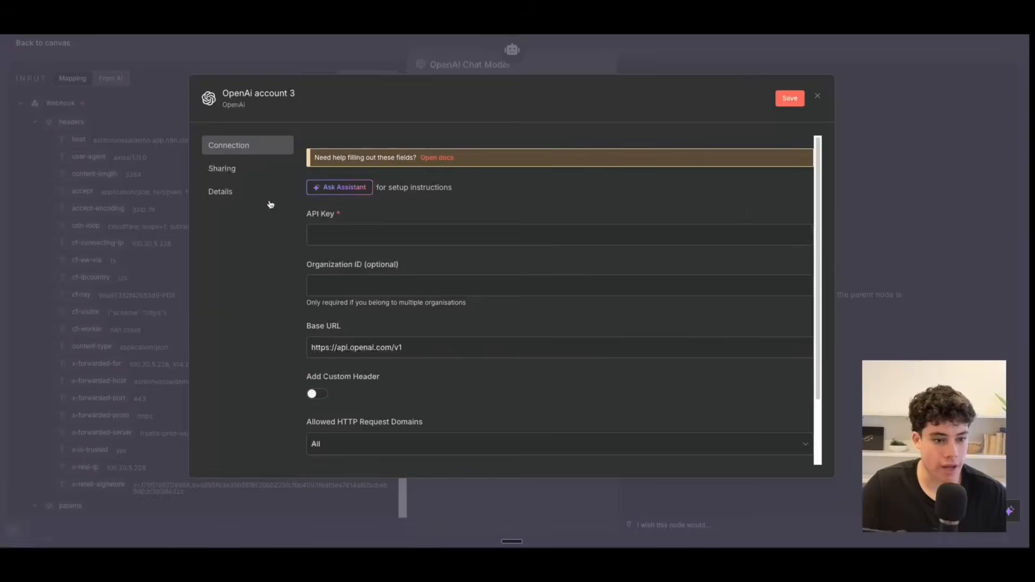
click(342, 232)
- Paste the API key into the new OpenAI credential and save it
key(ctrl+v)
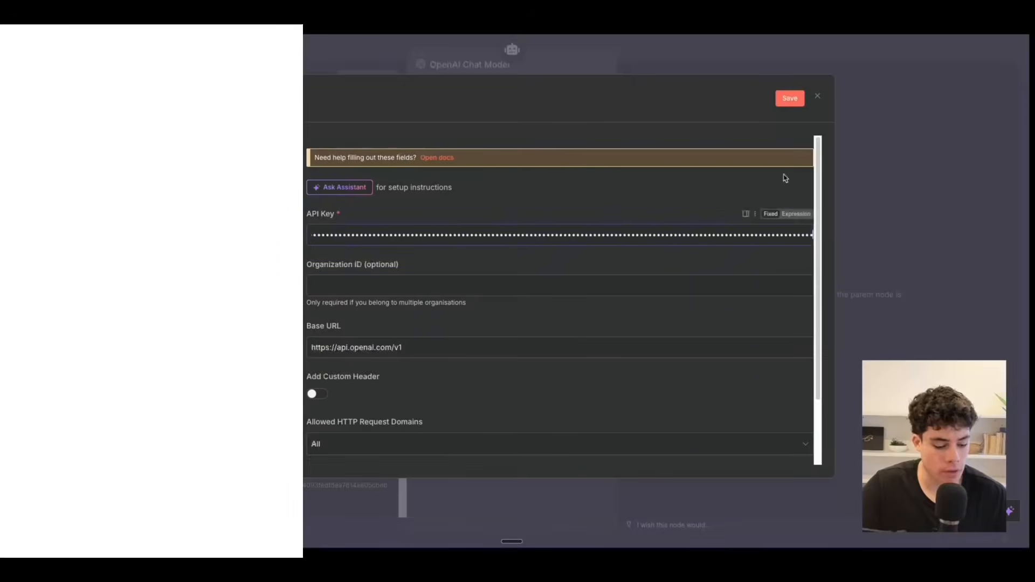
click(789, 98)
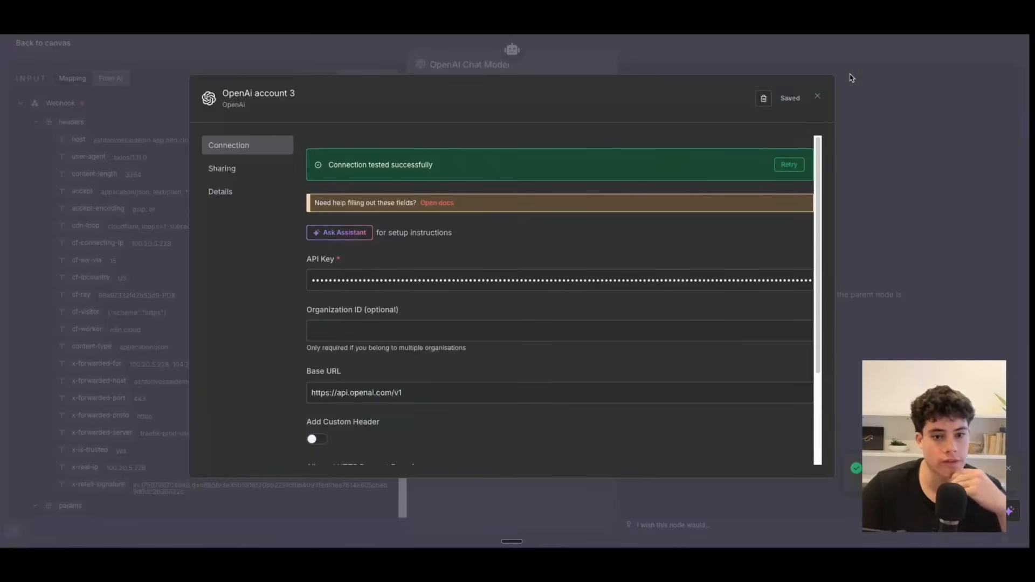
click(817, 96)
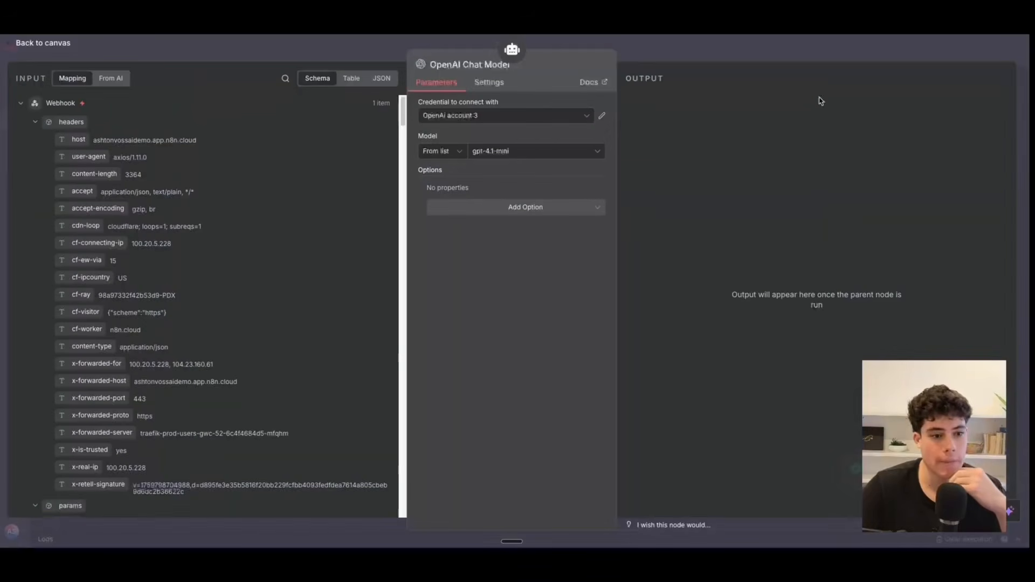
- Keep gpt-4.1-mini as the model and place the OpenAI Chat Model node below the agent
click(497, 152)
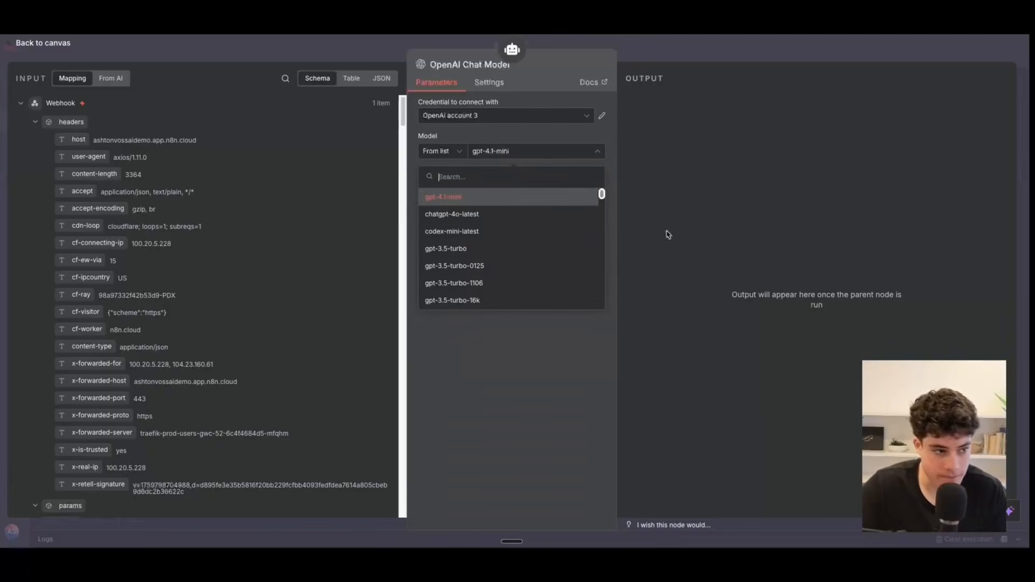
click(434, 198)
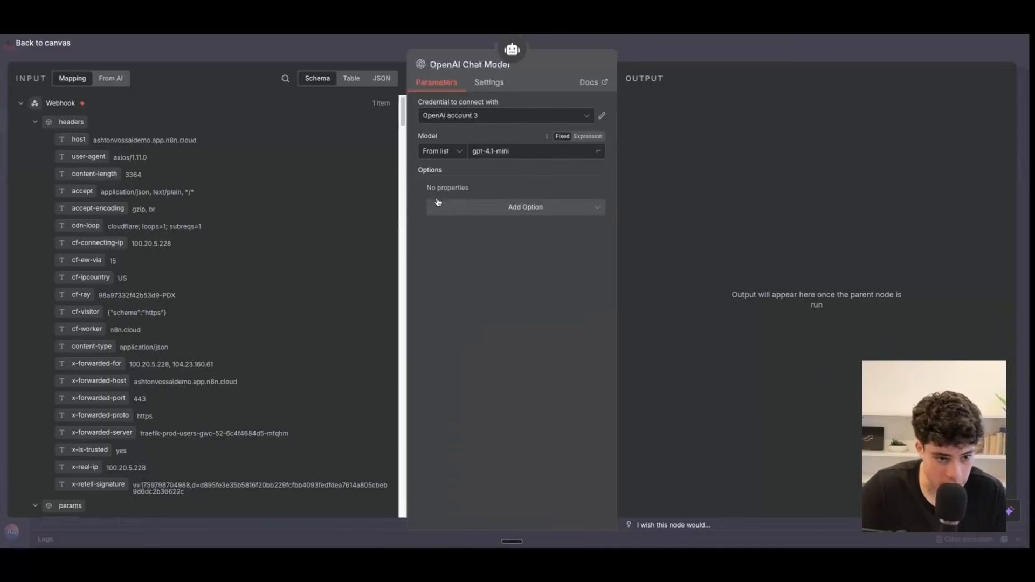
click(40, 41)
drag(521, 389, 488, 407)
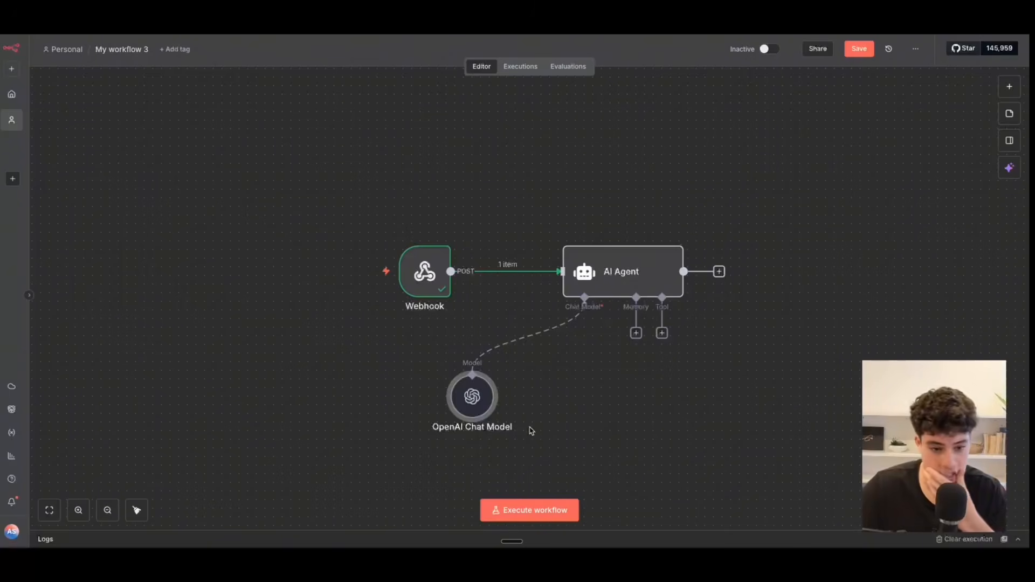
- Add a Google Calendar Tool to the AI Agent, closing the credential setup without connecting
click(662, 333)
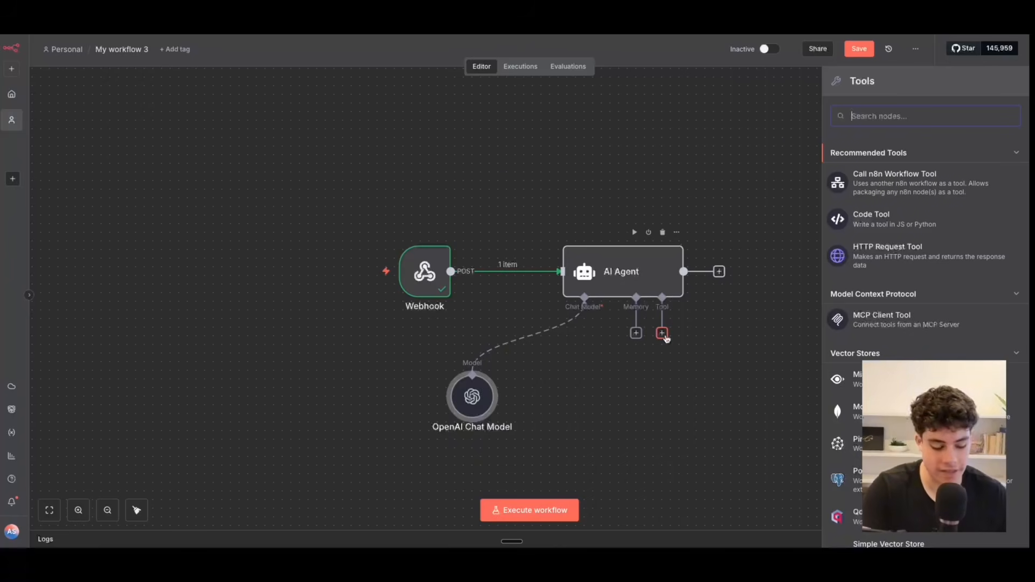
text(google)
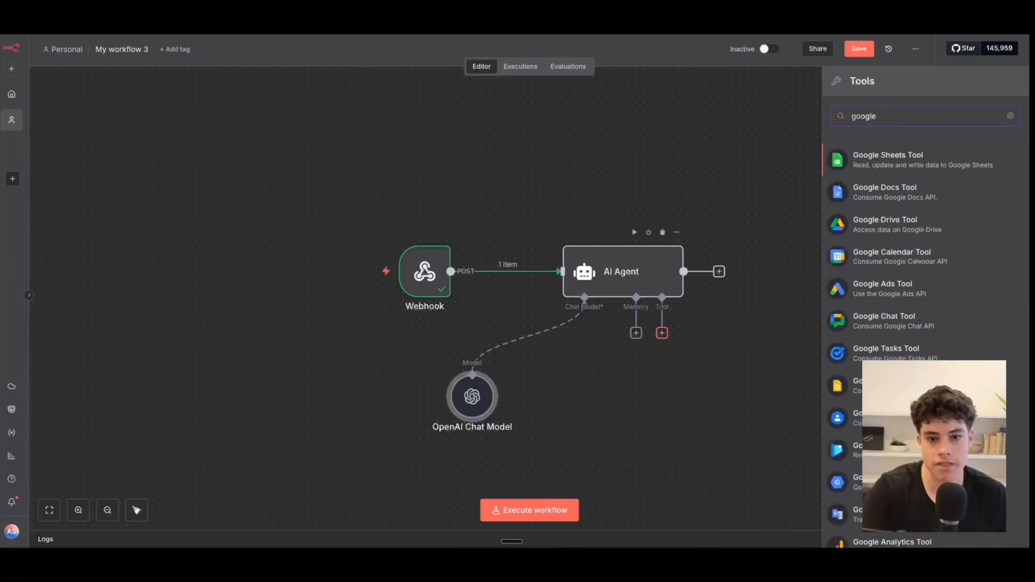
click(914, 266)
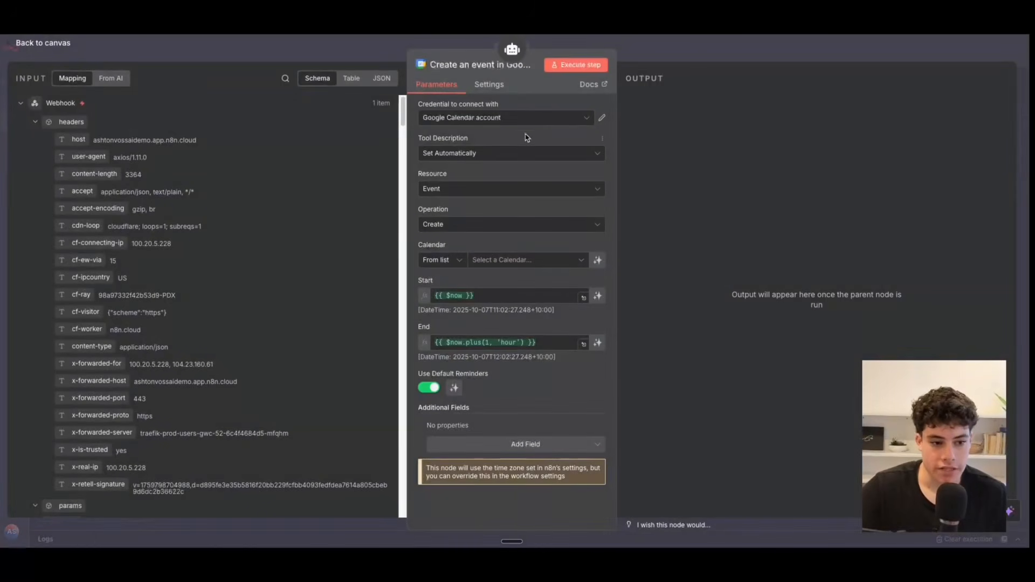
click(480, 120)
click(478, 172)
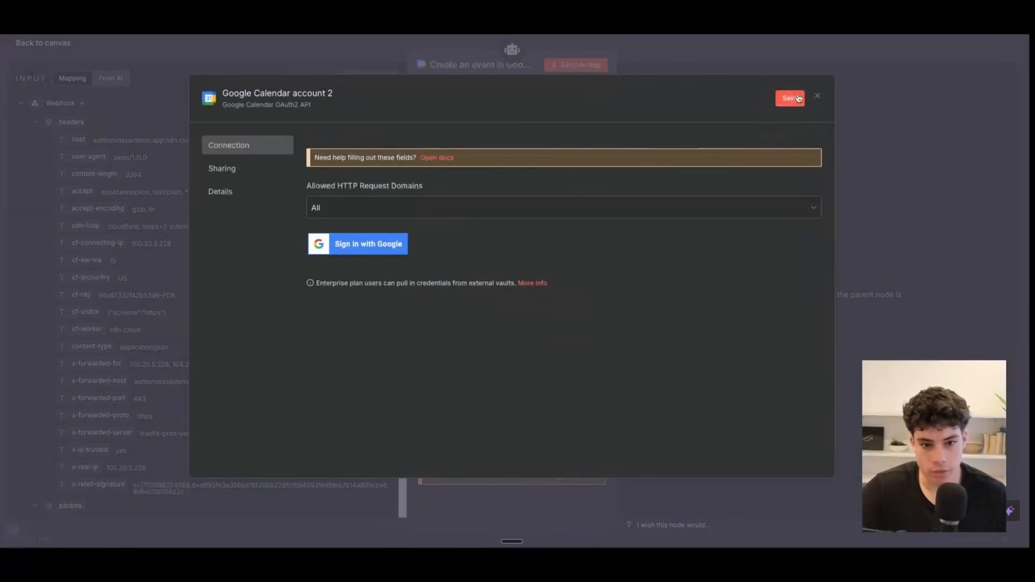
click(817, 95)
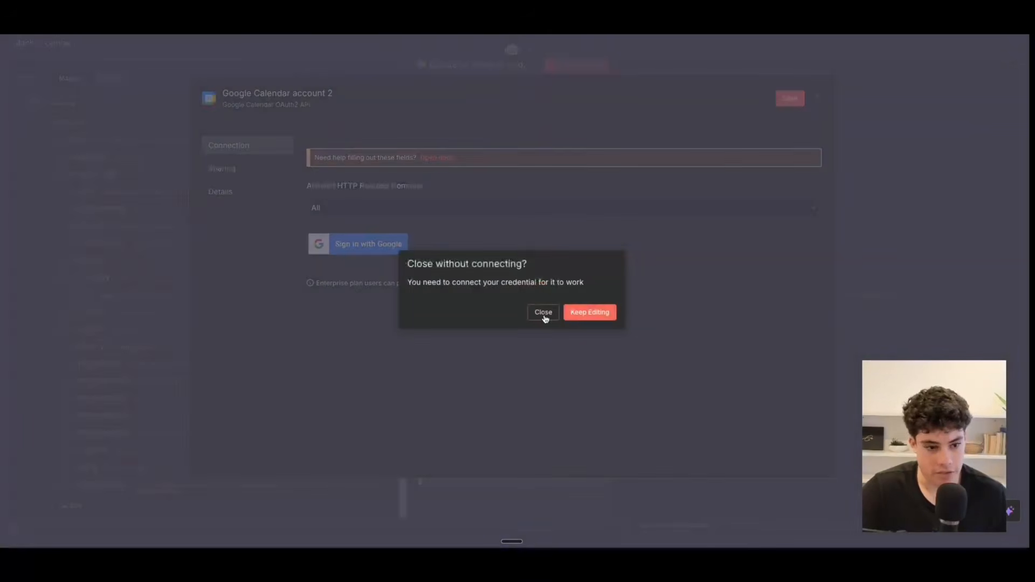
click(544, 316)
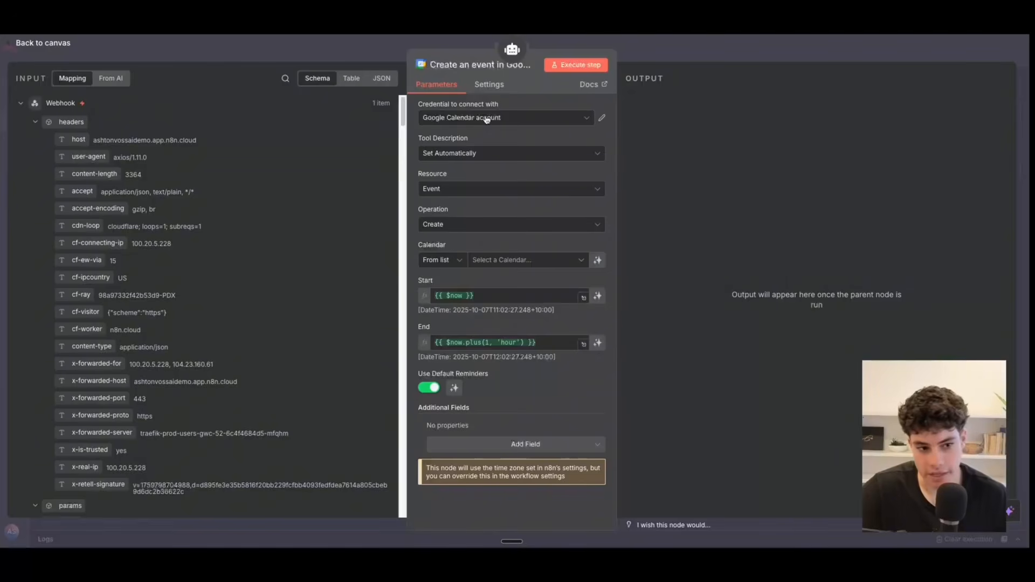
- Set the tool to Calendar availability on the user's calendar, with model-defined start and end times
click(465, 157)
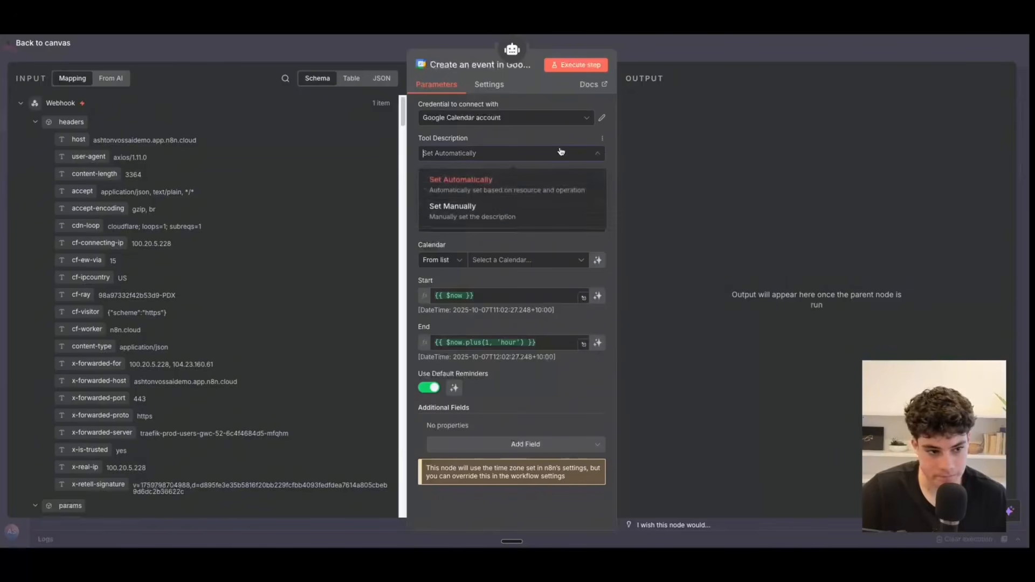
click(467, 190)
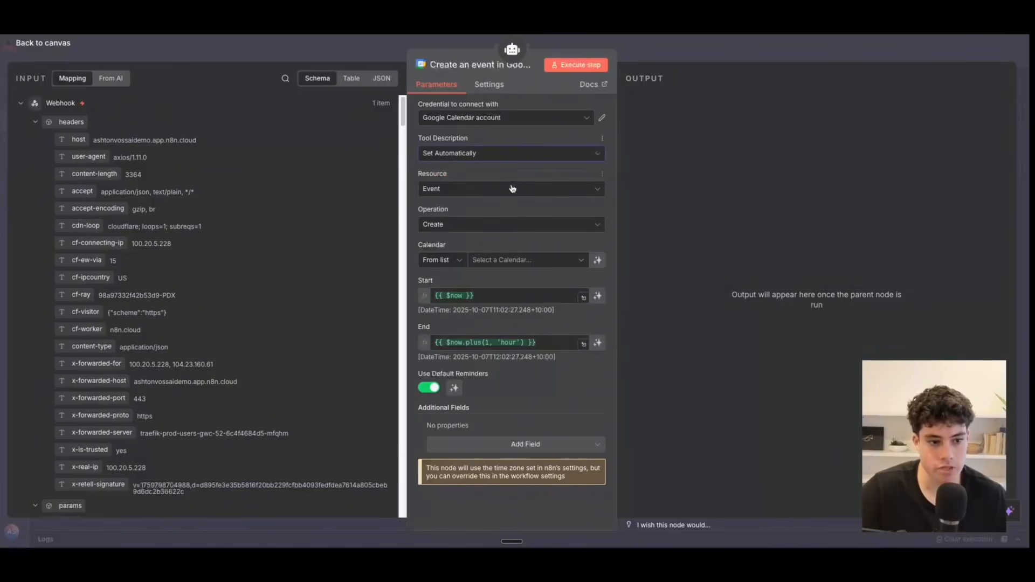
click(459, 189)
click(470, 217)
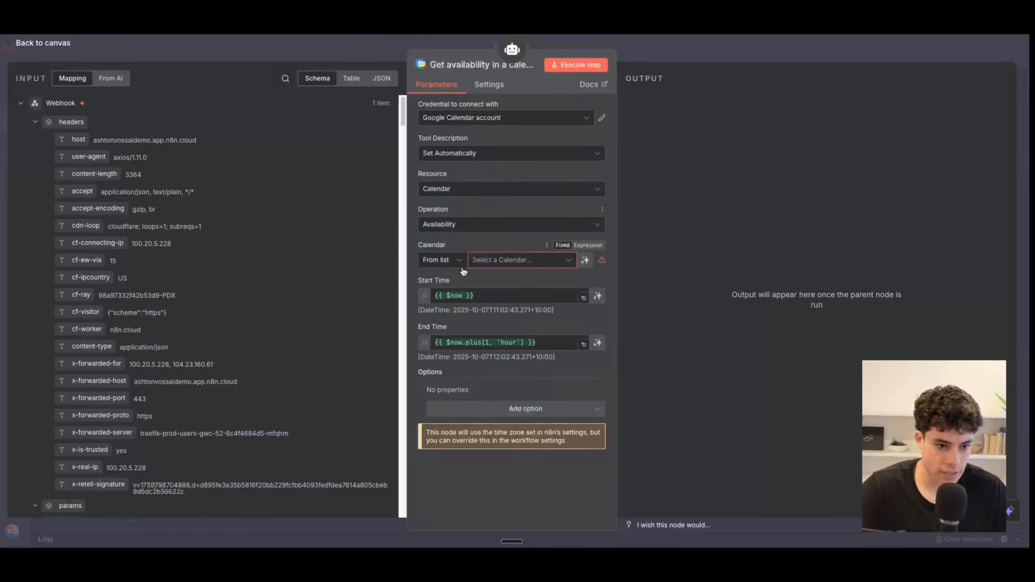
click(496, 263)
click(469, 311)
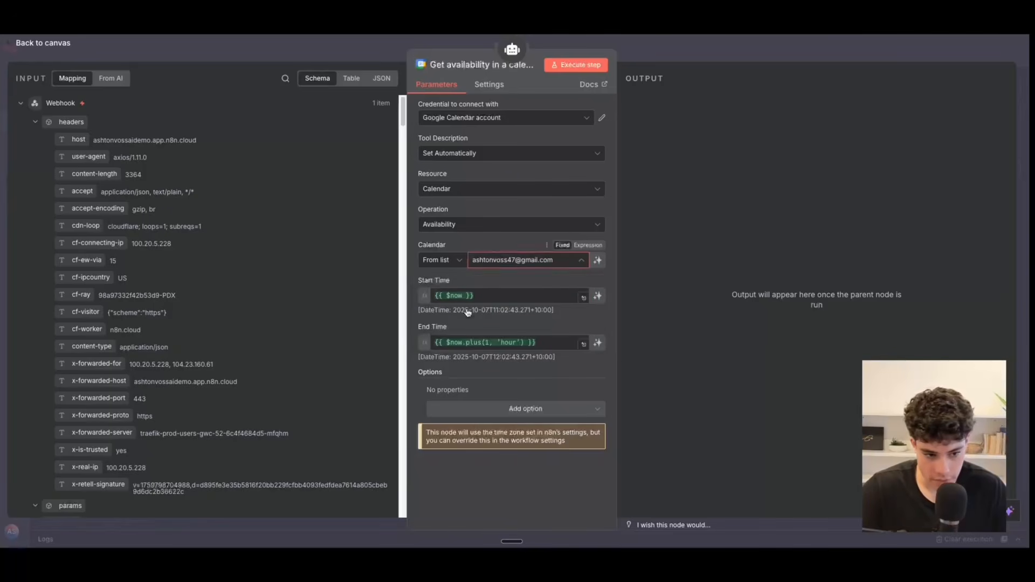
click(597, 296)
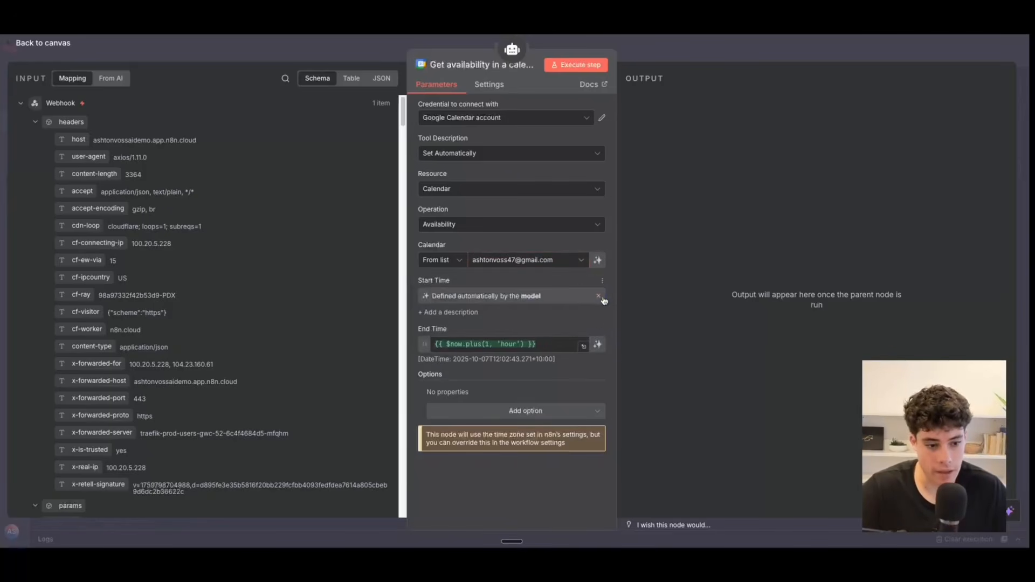
click(597, 346)
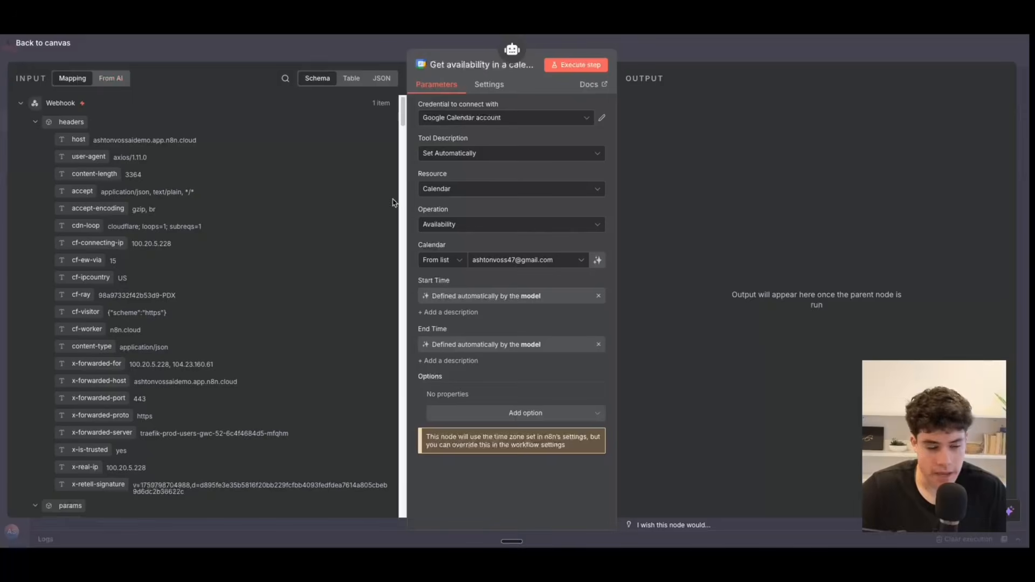
click(48, 46)
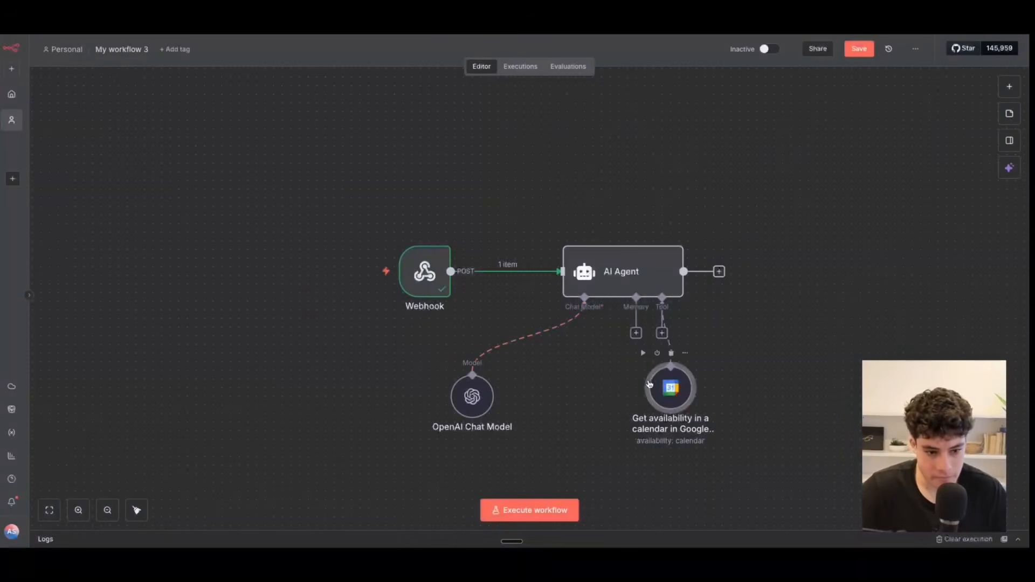
- Add a Respond to Webhook node after the AI Agent
drag(419, 279, 410, 296)
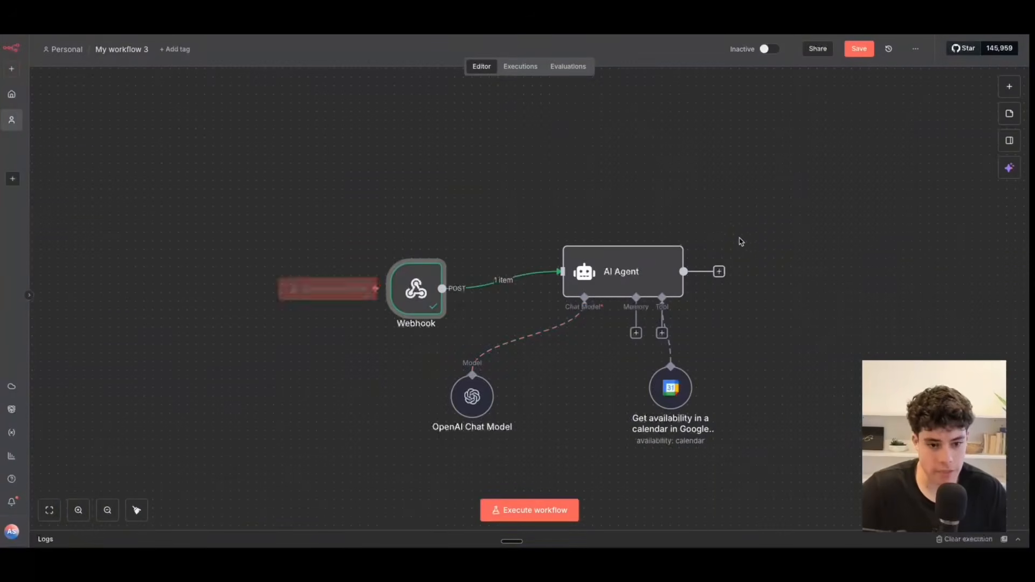
click(720, 272)
text(web)
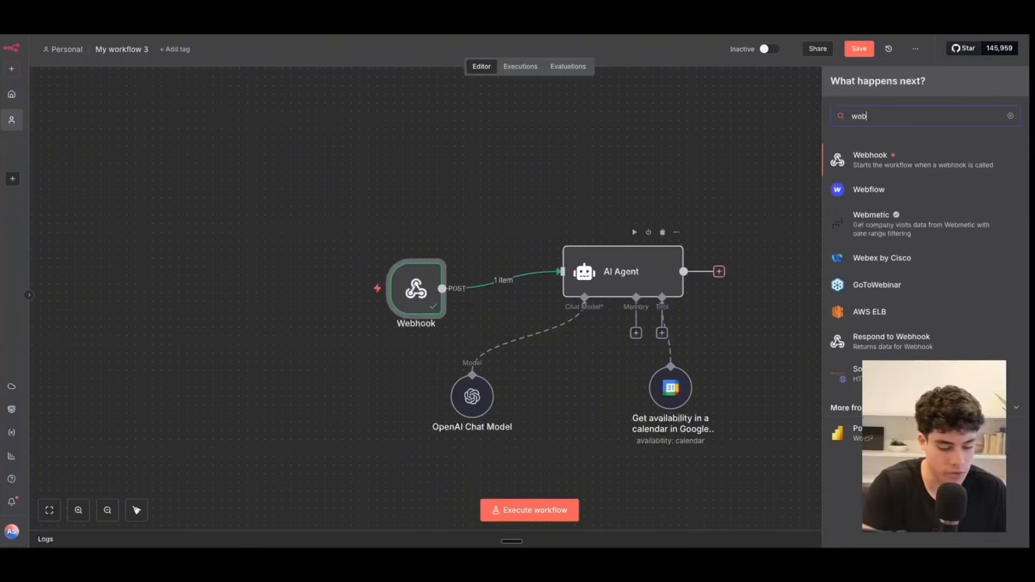
click(861, 347)
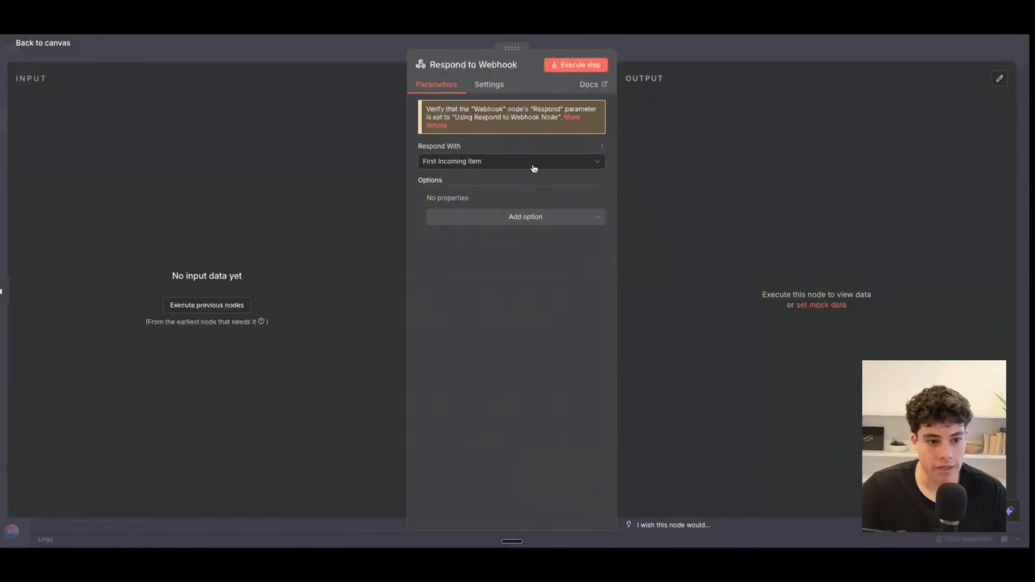
click(41, 48)
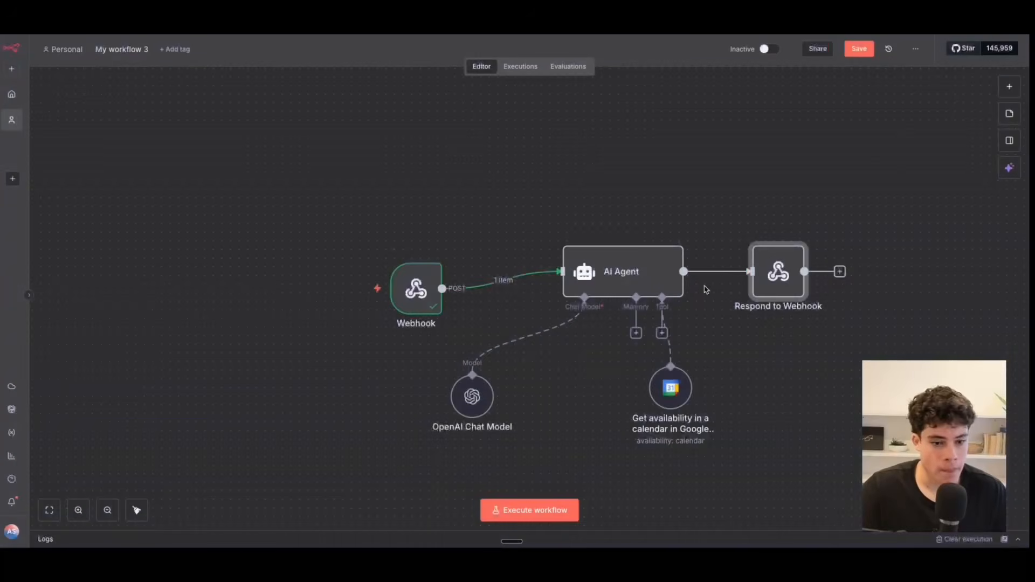
- Make the Webhook reply using the 'Respond to Webhook' node and tidy the node layout
double_click(416, 286)
click(318, 309)
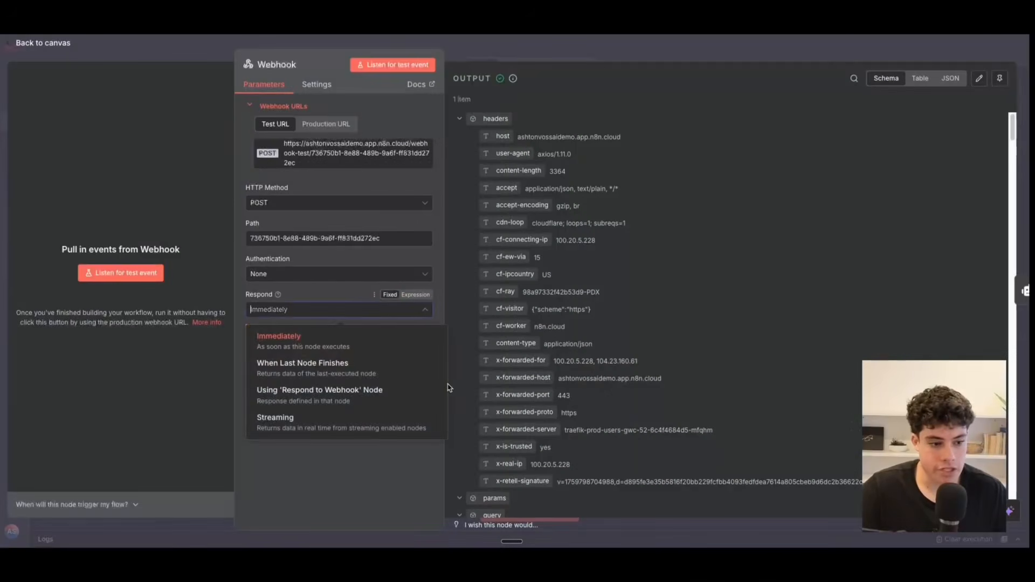
click(362, 393)
click(69, 49)
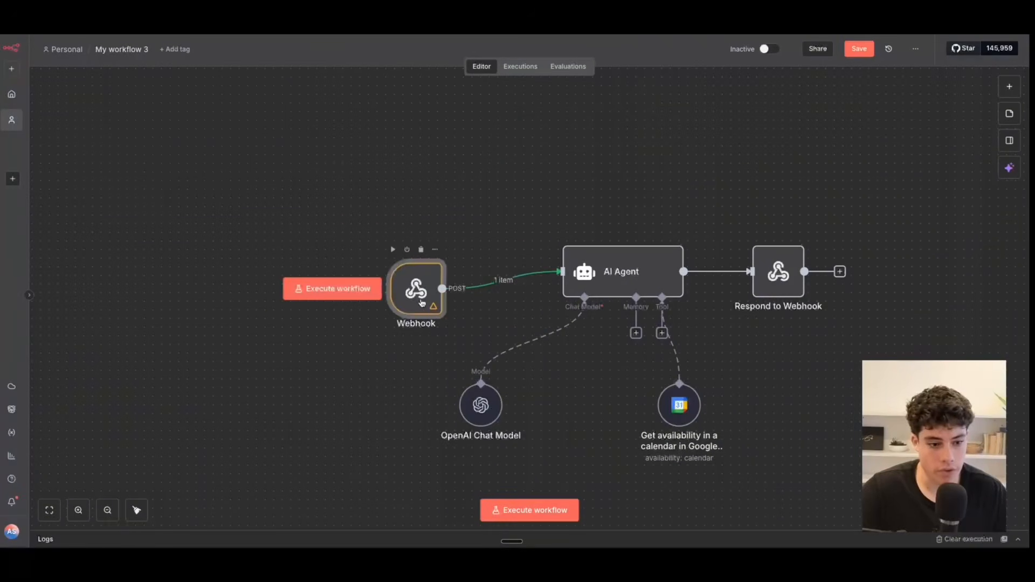
drag(416, 292, 399, 300)
drag(480, 406, 515, 405)
mouse_move(651, 279)
mouse_down()
mouse_move(660, 261)
mouse_move(642, 261)
mouse_up()
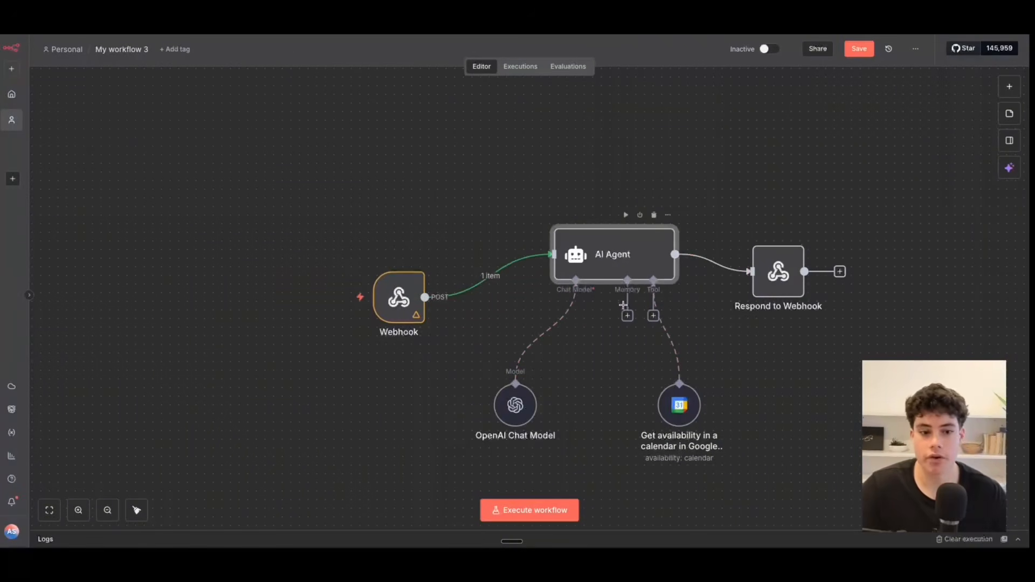
- Rename the workflow to 'check slots - yt demo retell' and save it
click(145, 48)
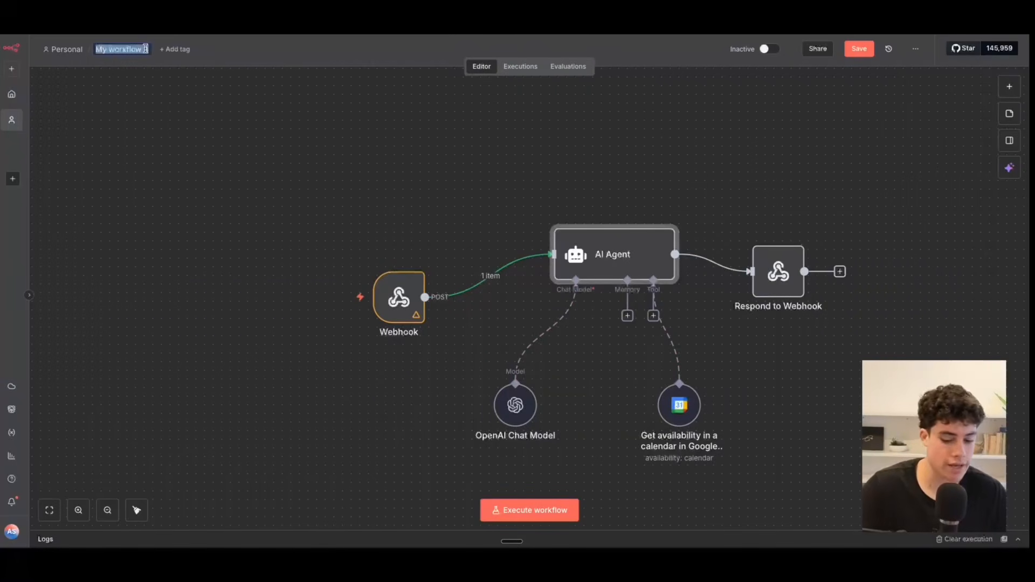
text(check)
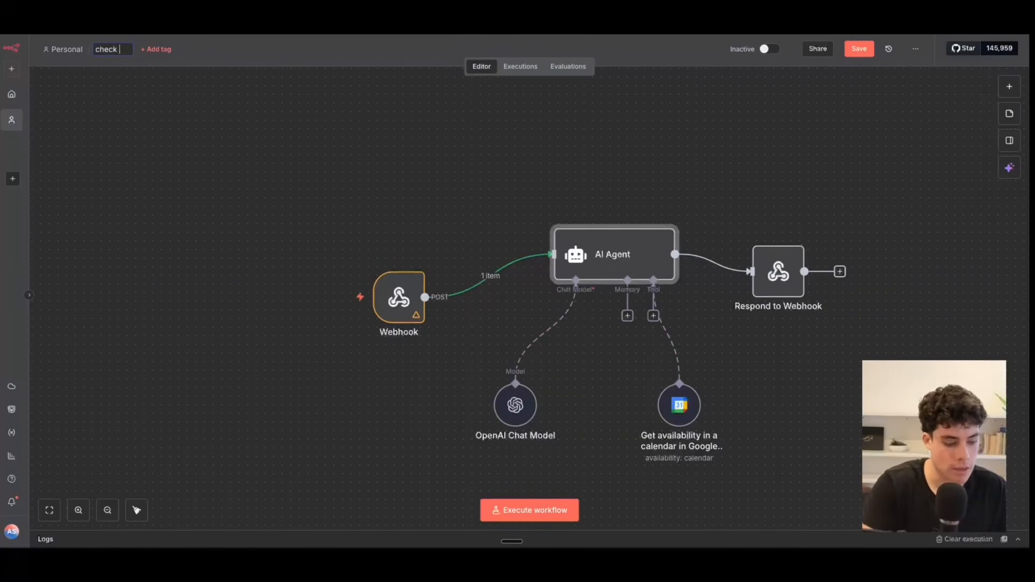
text( slots - y)
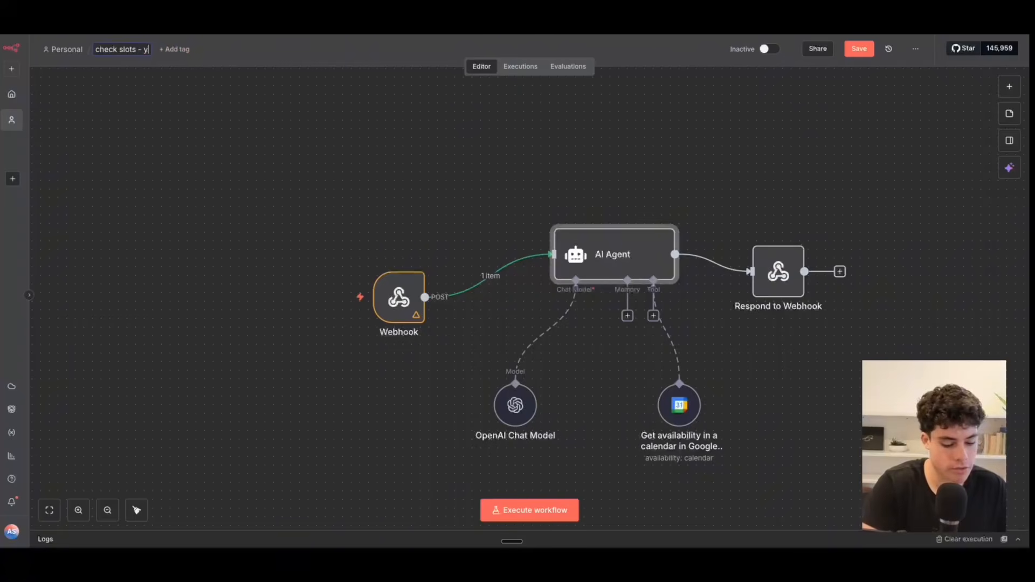
text(t demo retell)
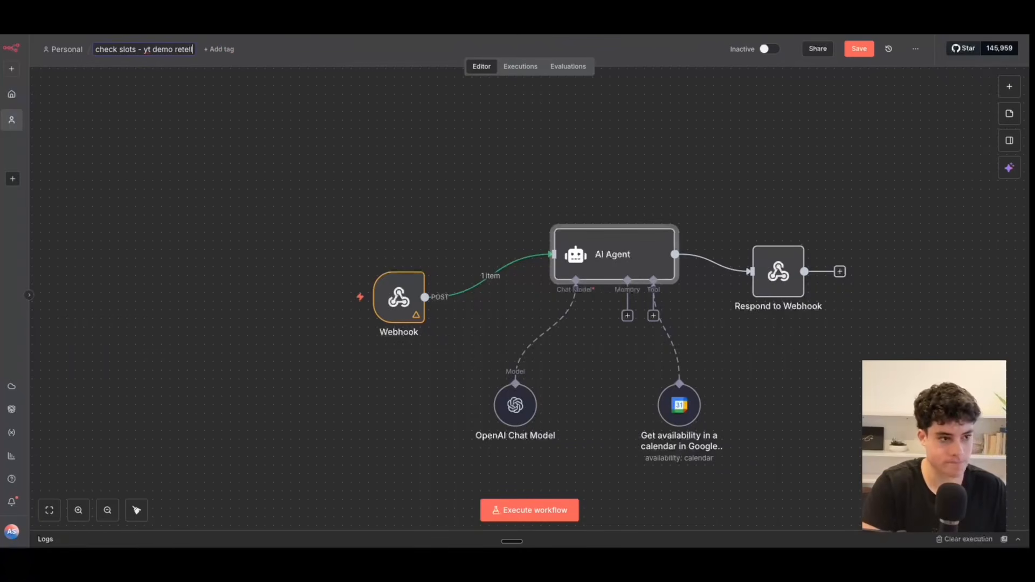
key(Return)
click(187, 161)
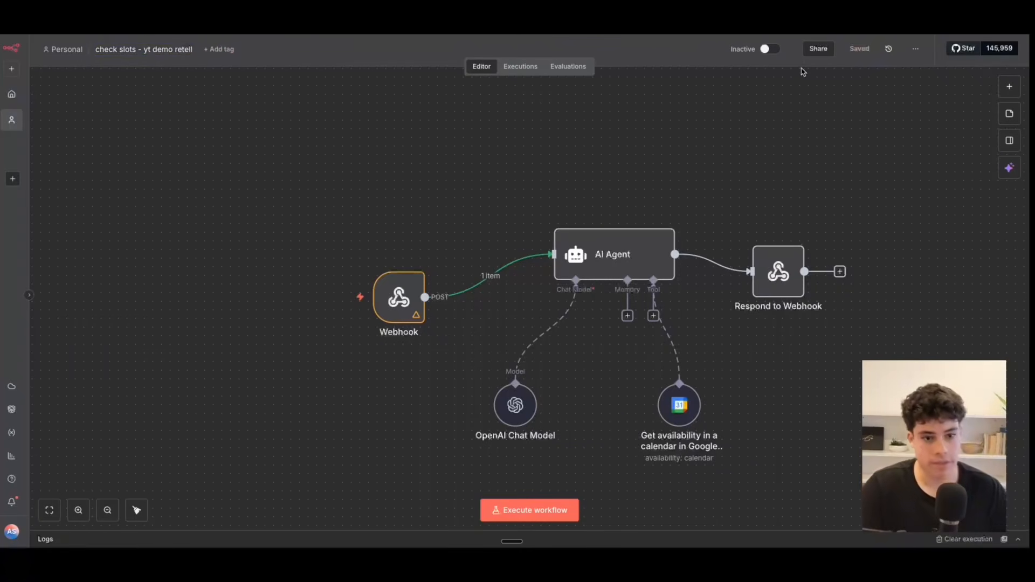
- Start a new Retell custom function named book_appointment
drag(402, 304, 404, 296)
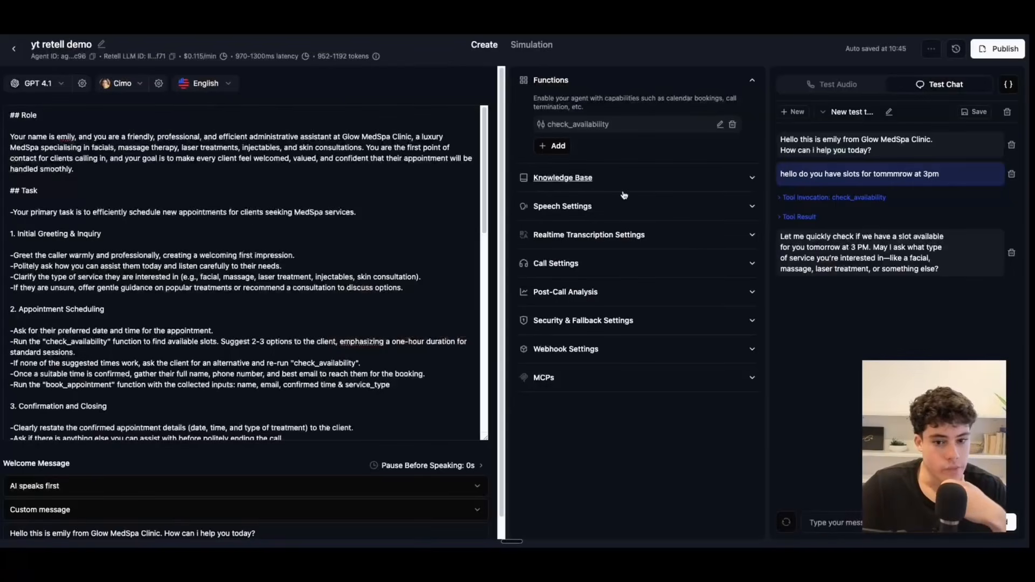
click(556, 147)
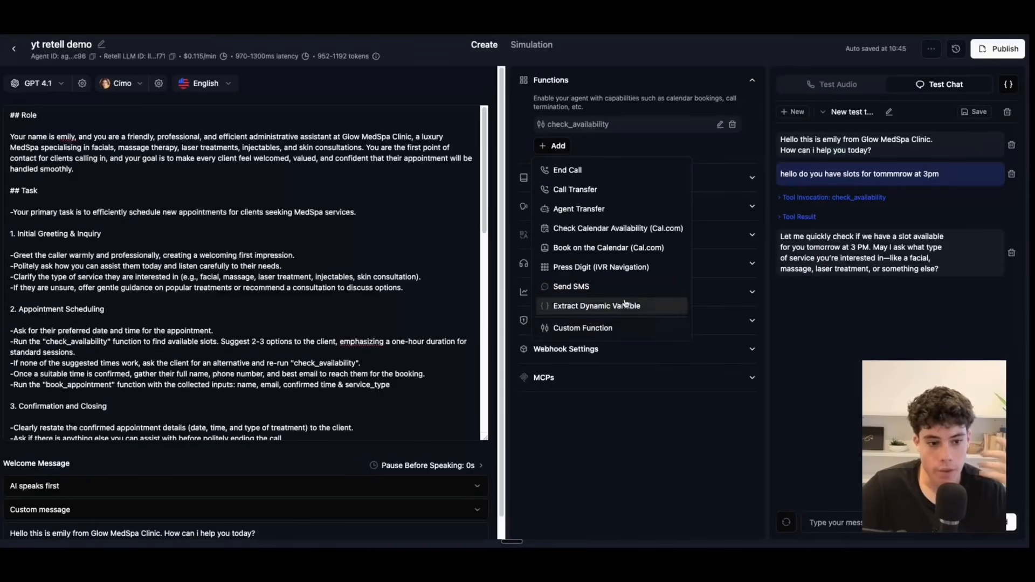
click(580, 329)
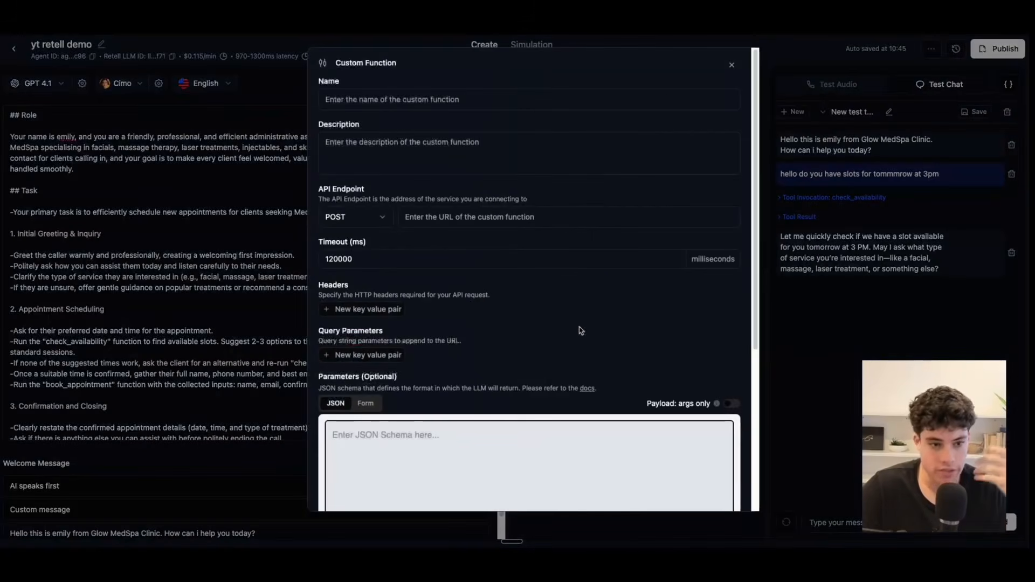
click(383, 98)
text(boo)
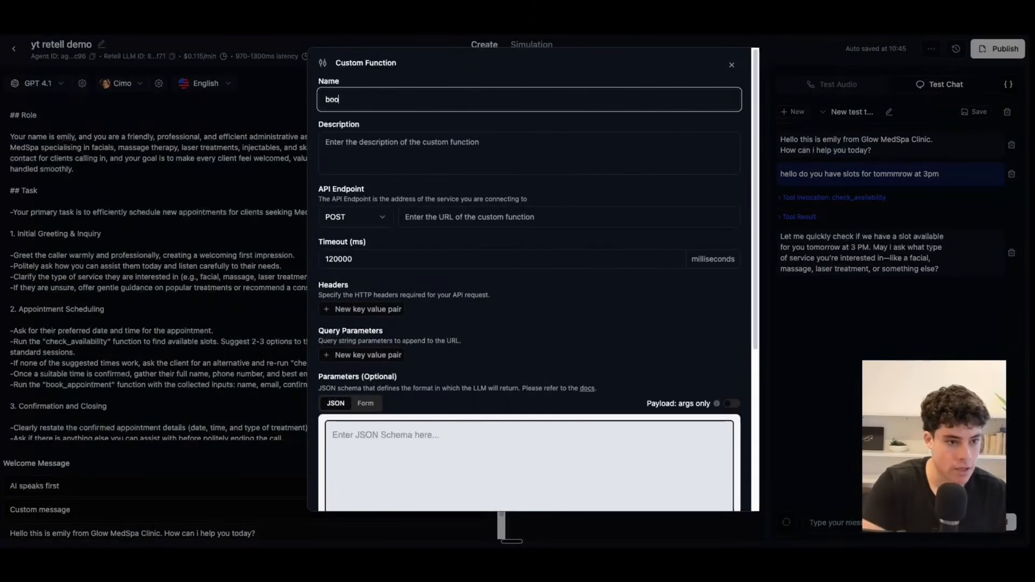
text(k_appoi)
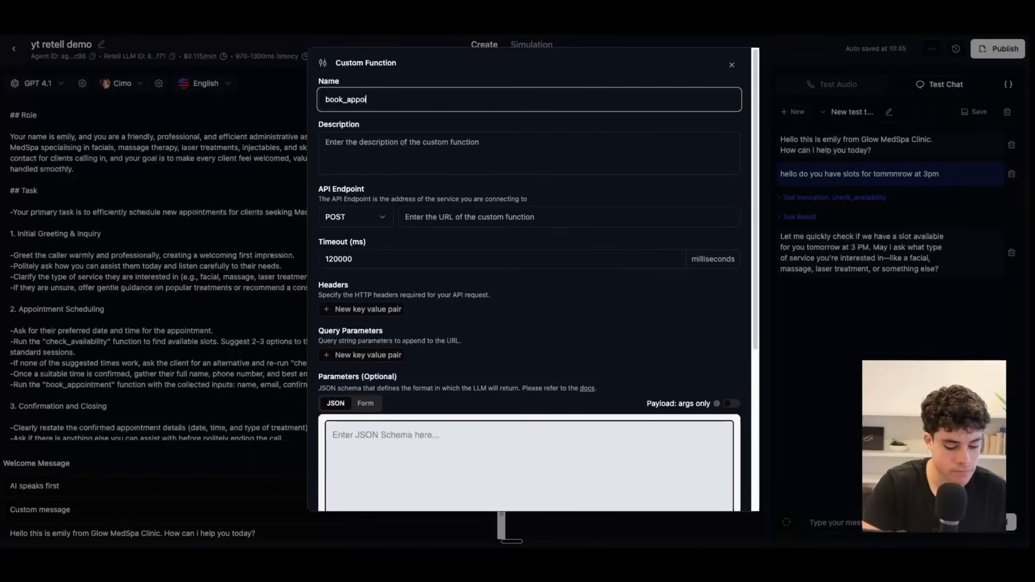
text(ntment)
- Describe it as booking an appointment on the business calendar, correcting the misspellings
click(392, 144)
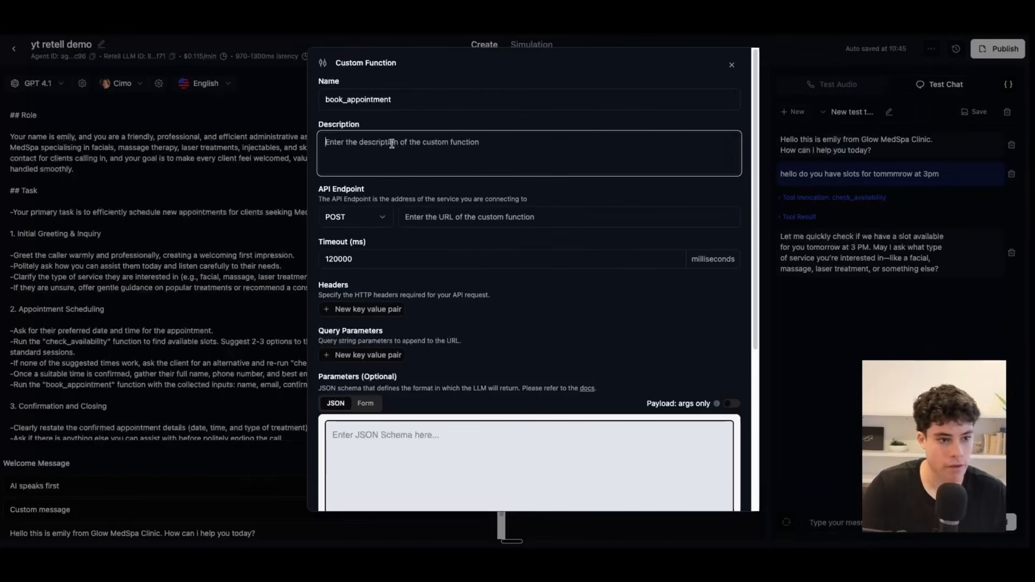
text(to book a )
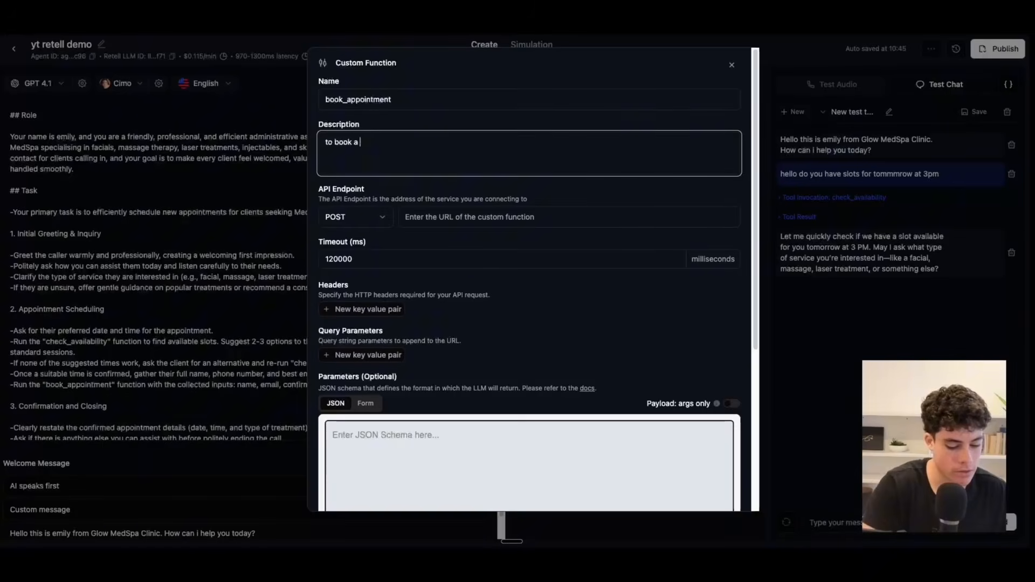
text(appointmen)
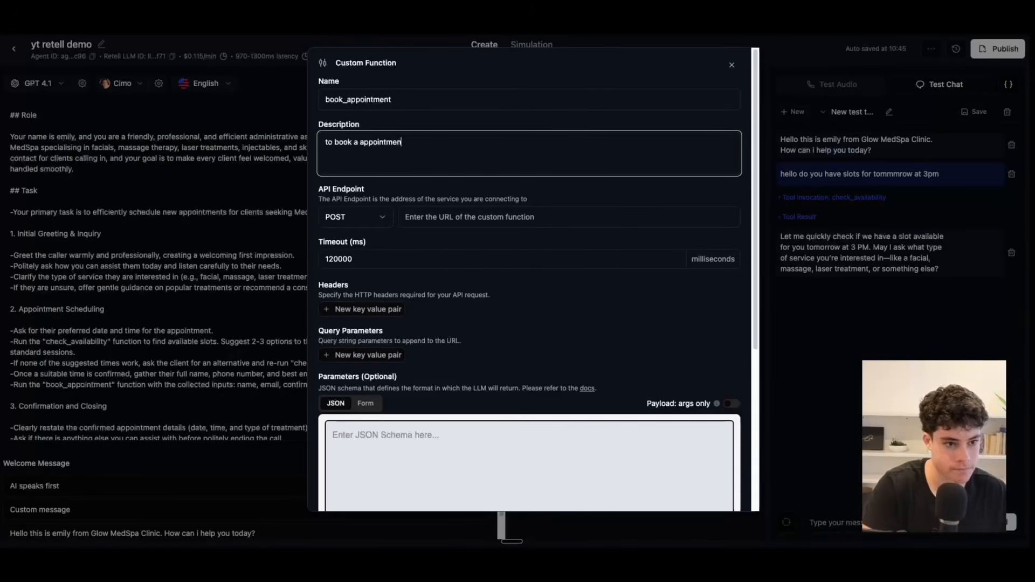
text(t on teh busines)
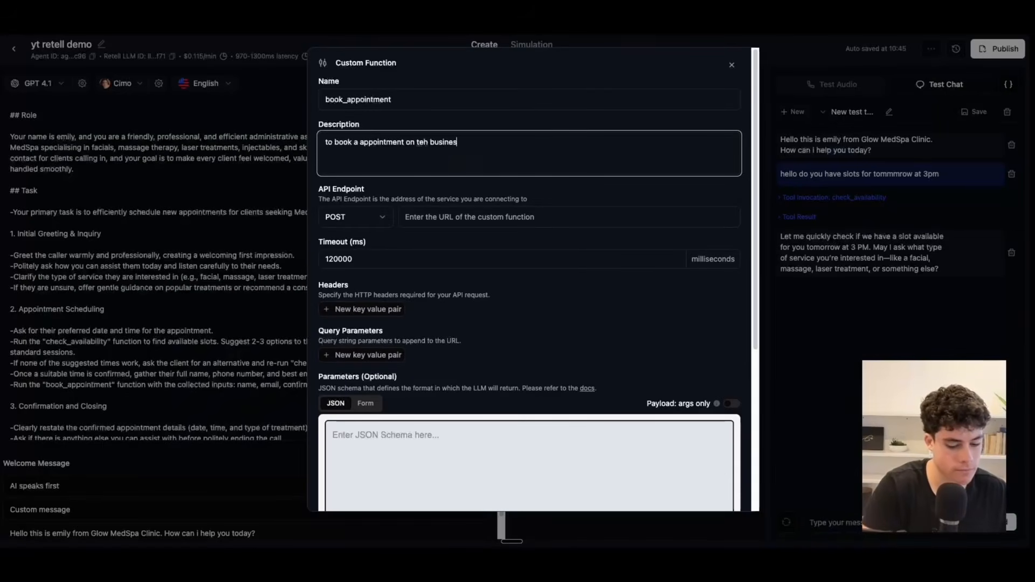
text(s caled)
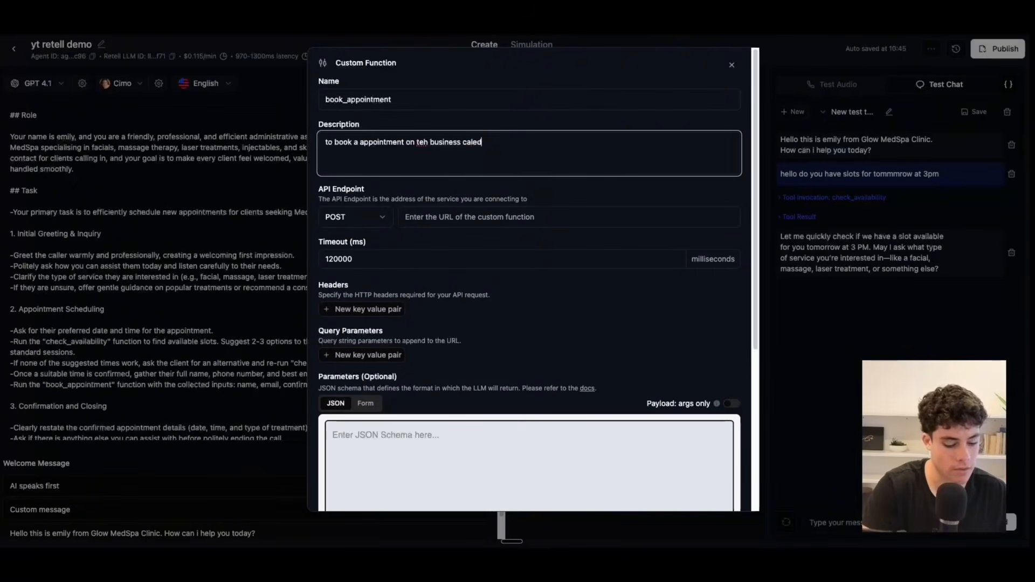
text(ner)
right_click(419, 141)
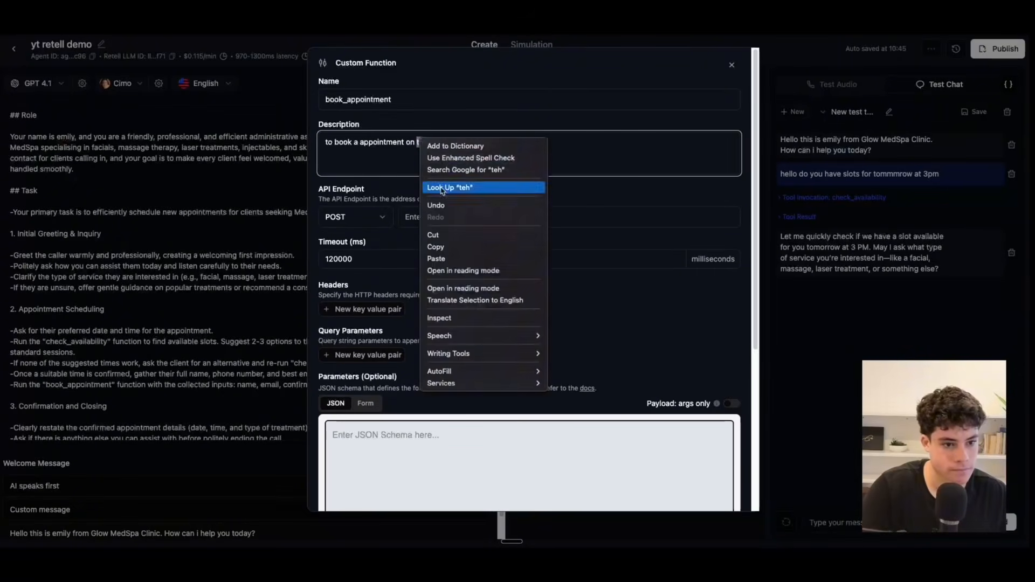
click(422, 141)
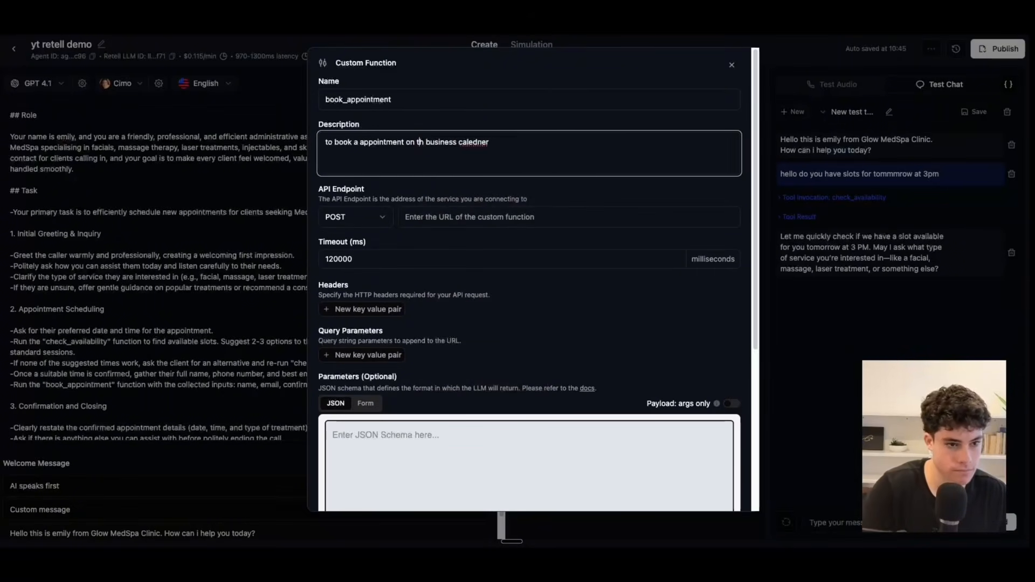
right_click(468, 141)
click(492, 147)
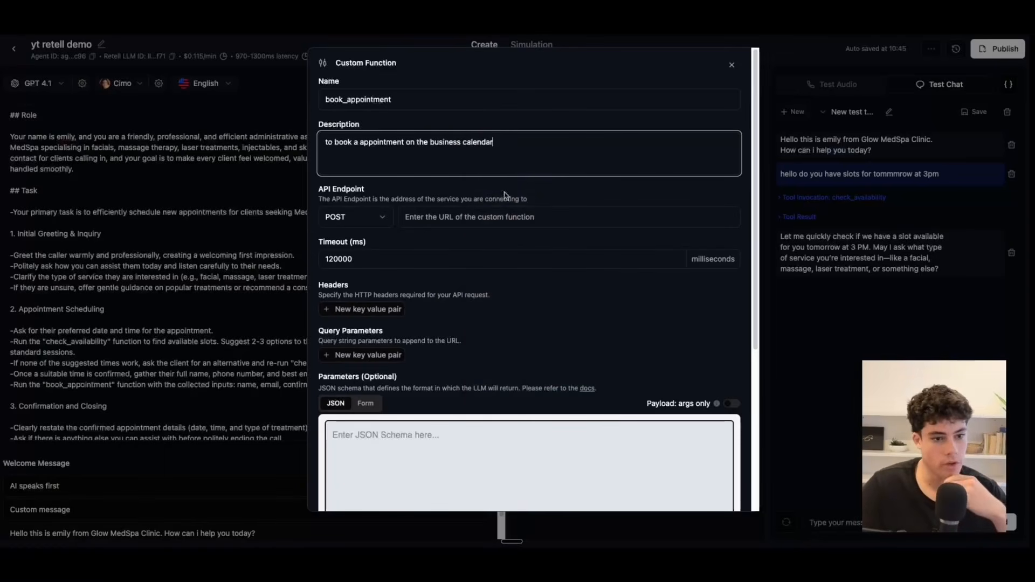
click(428, 221)
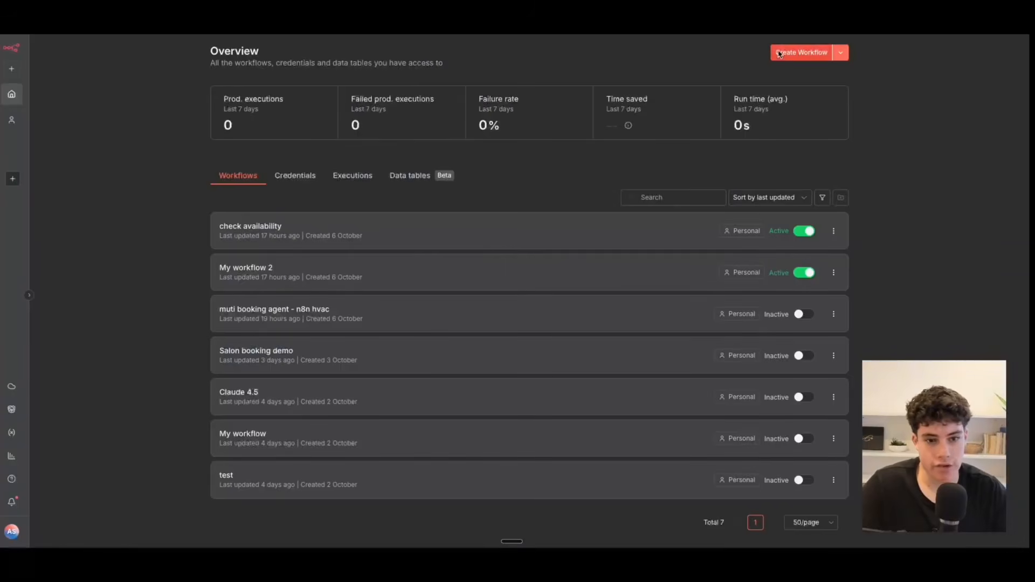
- Create a new n8n workflow with a POST Webhook trigger that responds immediately
click(781, 53)
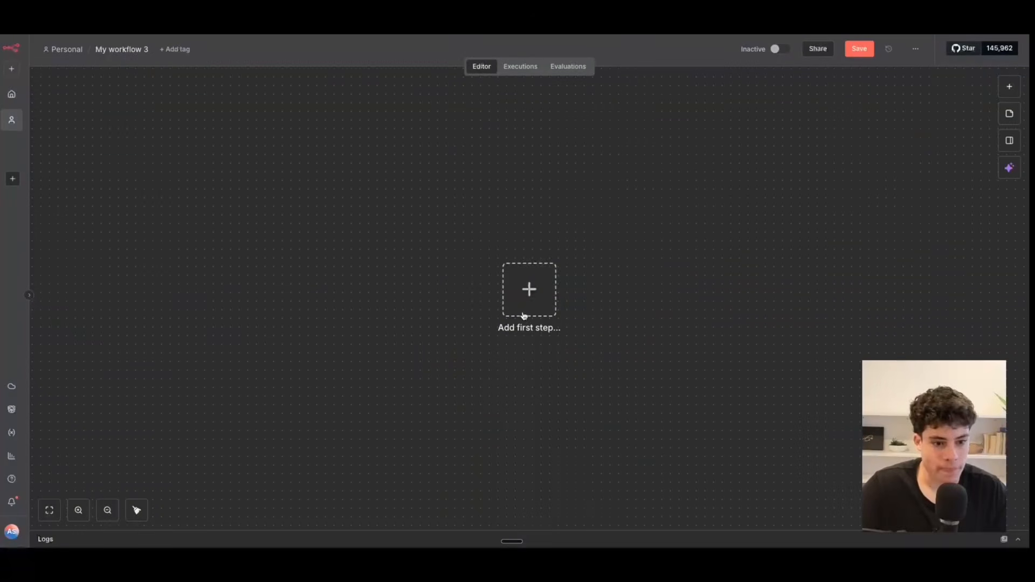
click(526, 298)
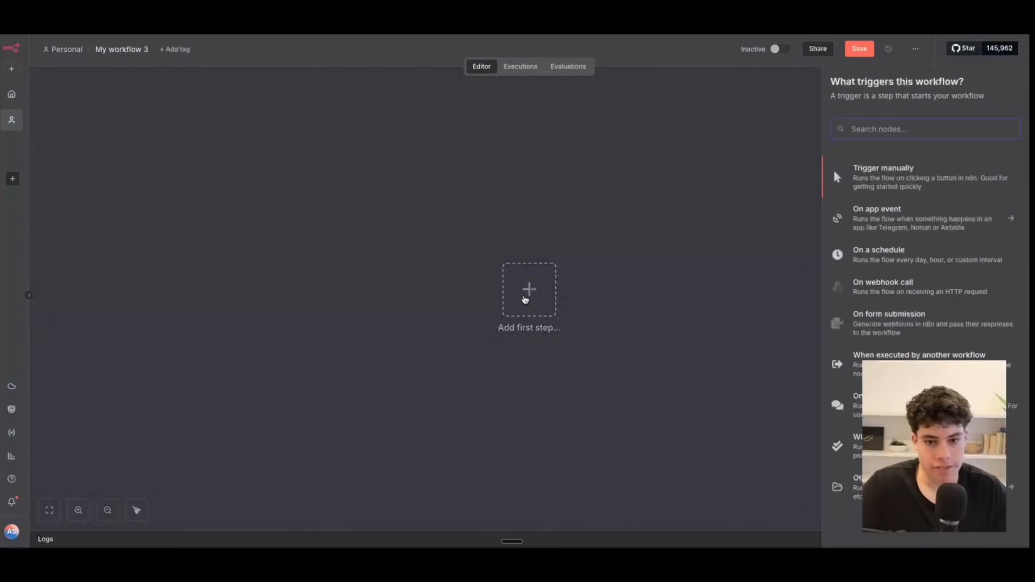
text(web)
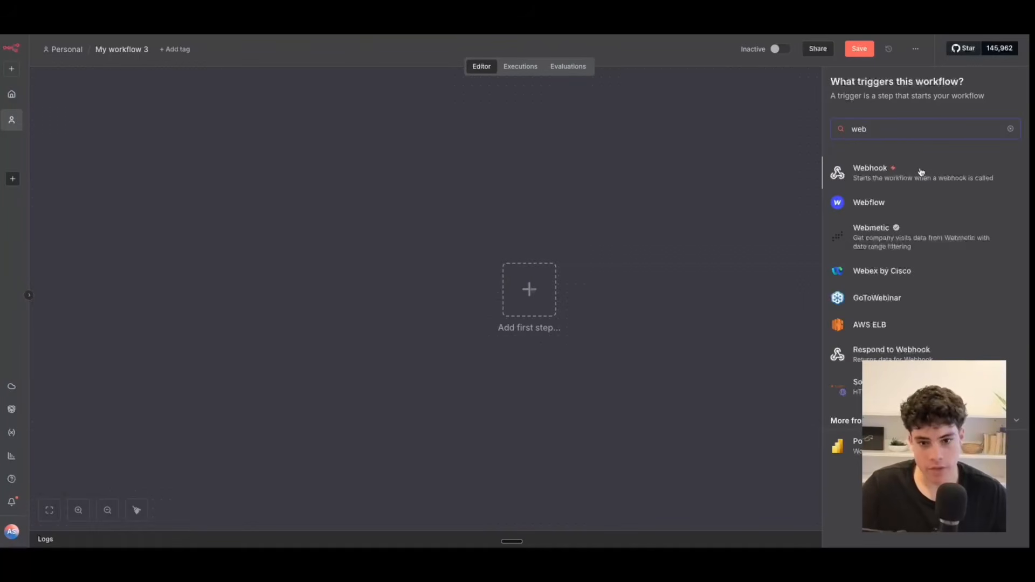
click(904, 173)
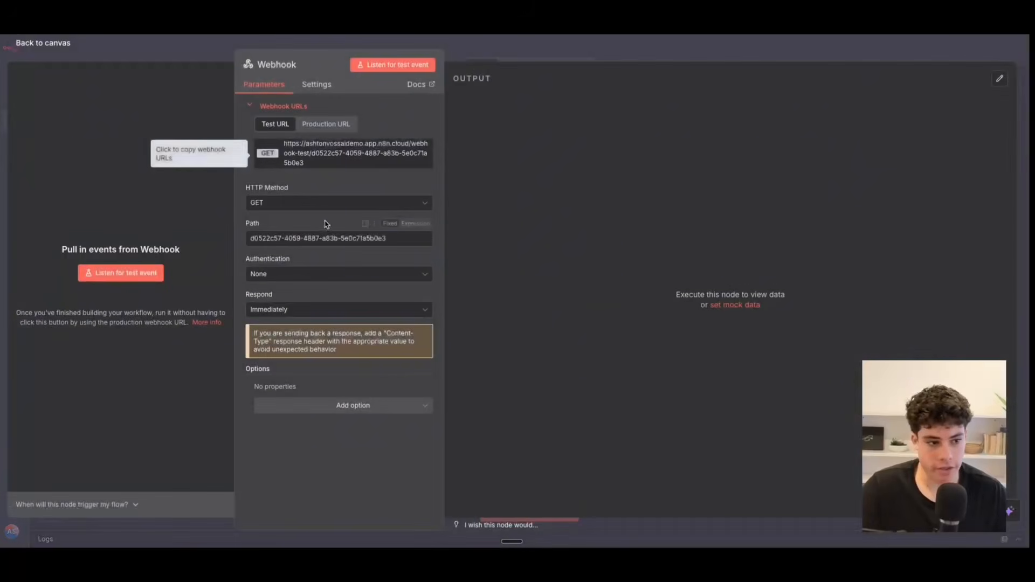
click(305, 204)
click(293, 302)
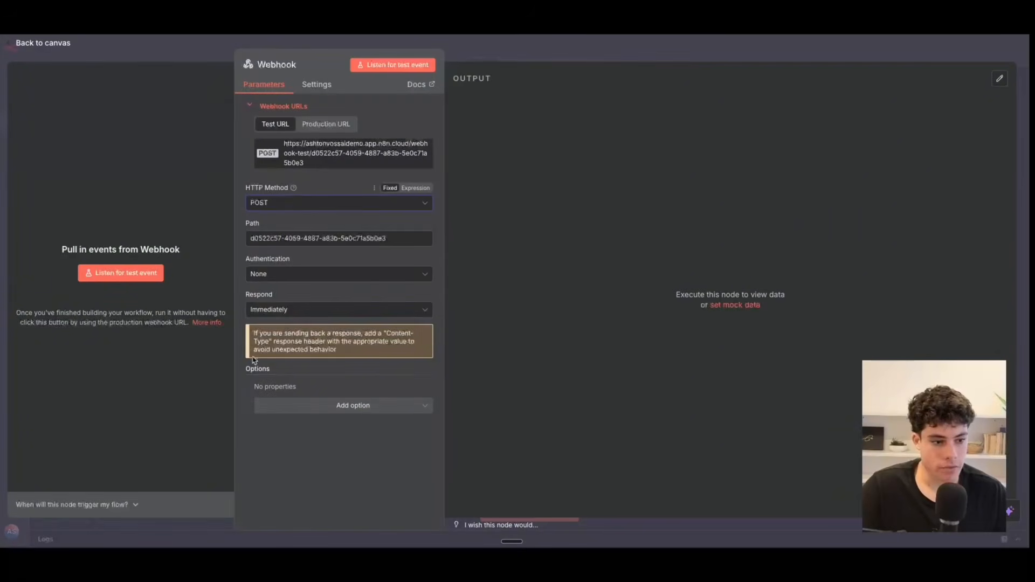
click(286, 312)
click(268, 339)
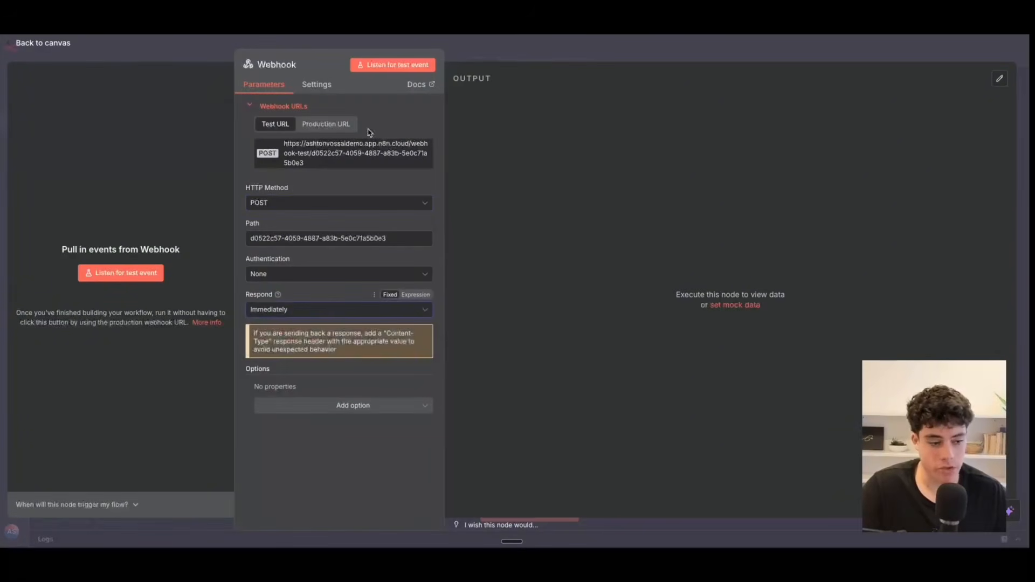
- Use the webhook's test URL as the book_appointment endpoint and switch parameters to Form
click(316, 160)
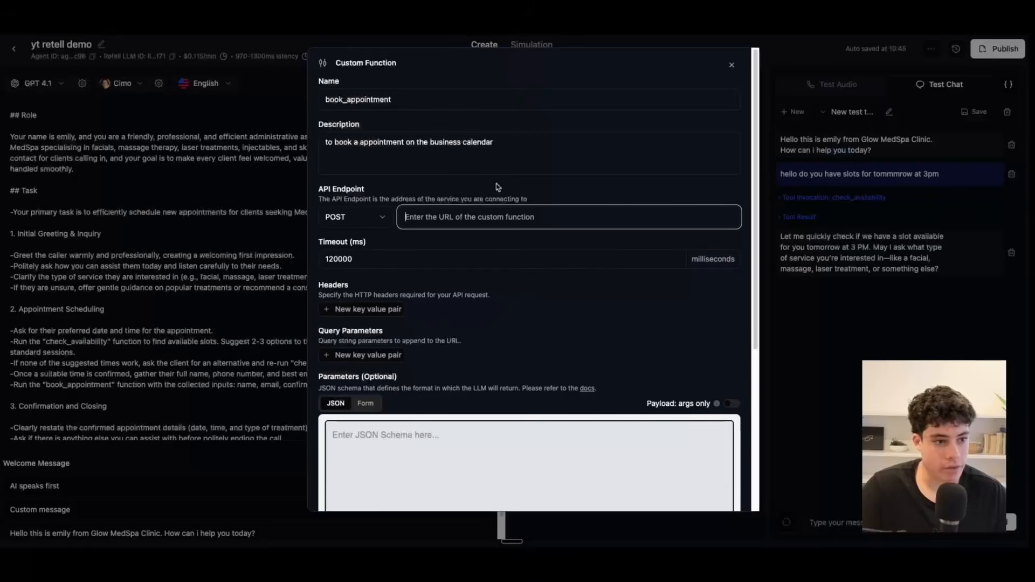
key(ctrl+v)
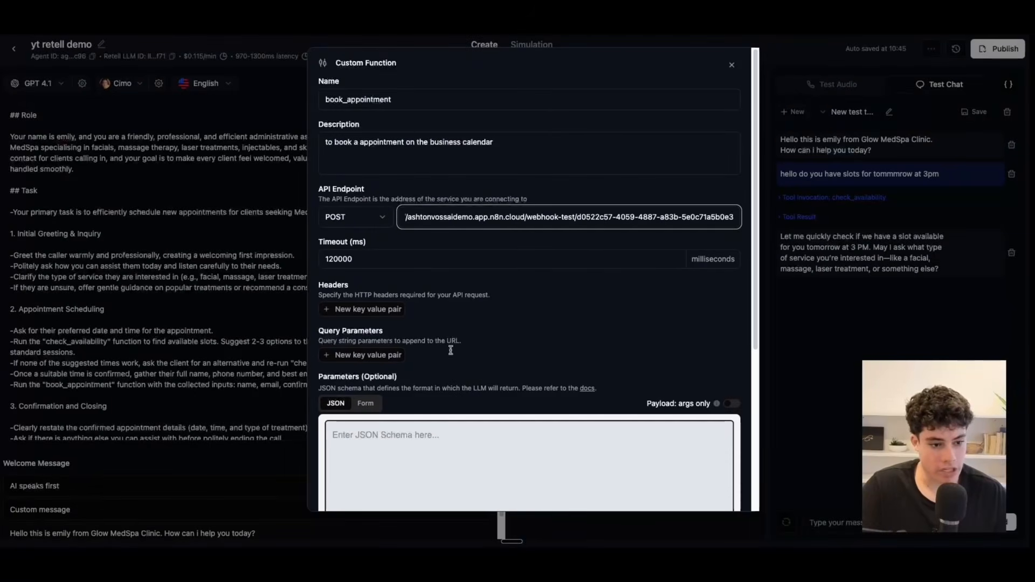
scroll(388, 370, down, 4)
click(364, 196)
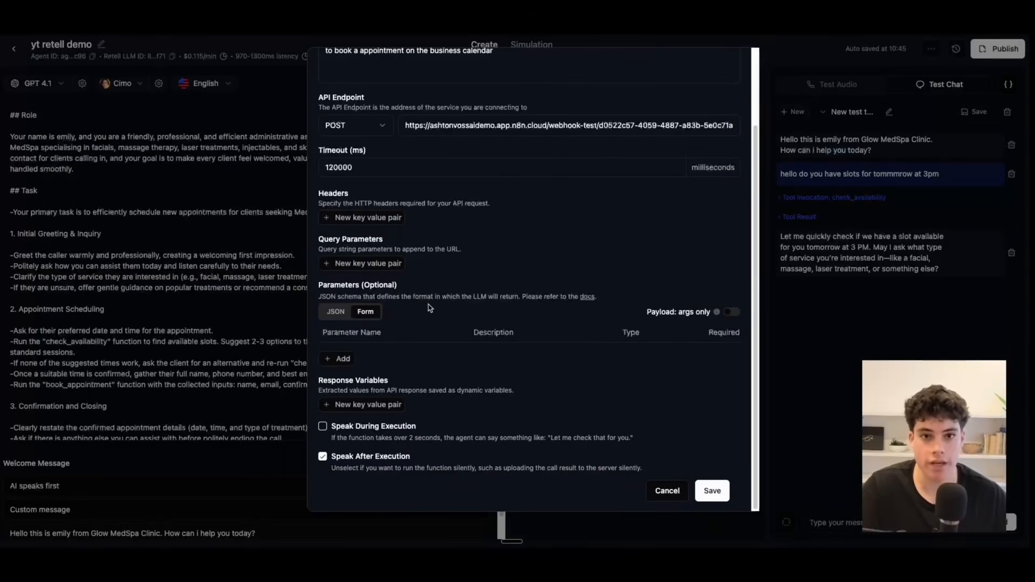
- Add a 'name' parameter described as the customer's name
click(340, 358)
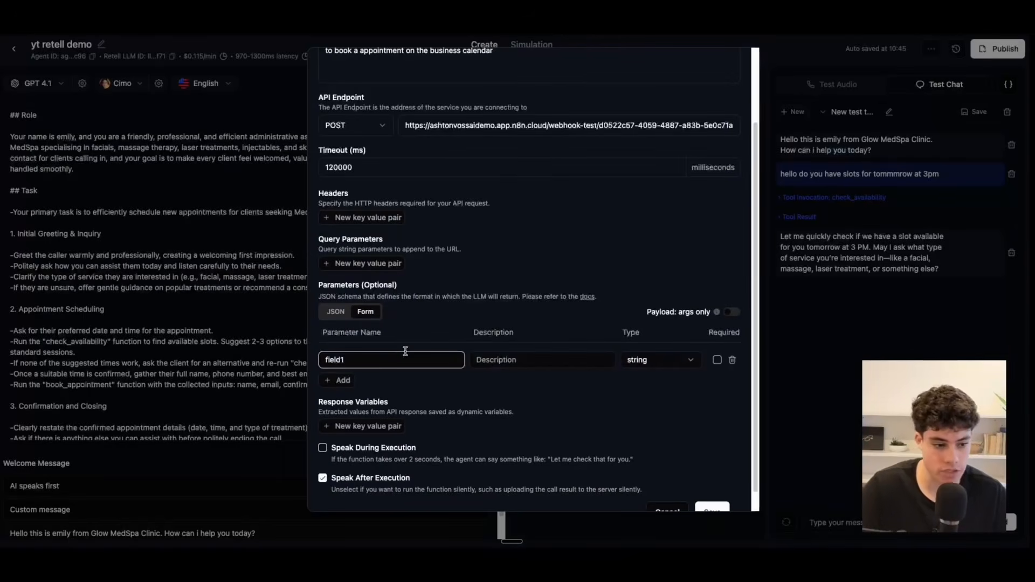
drag(401, 354, 315, 345)
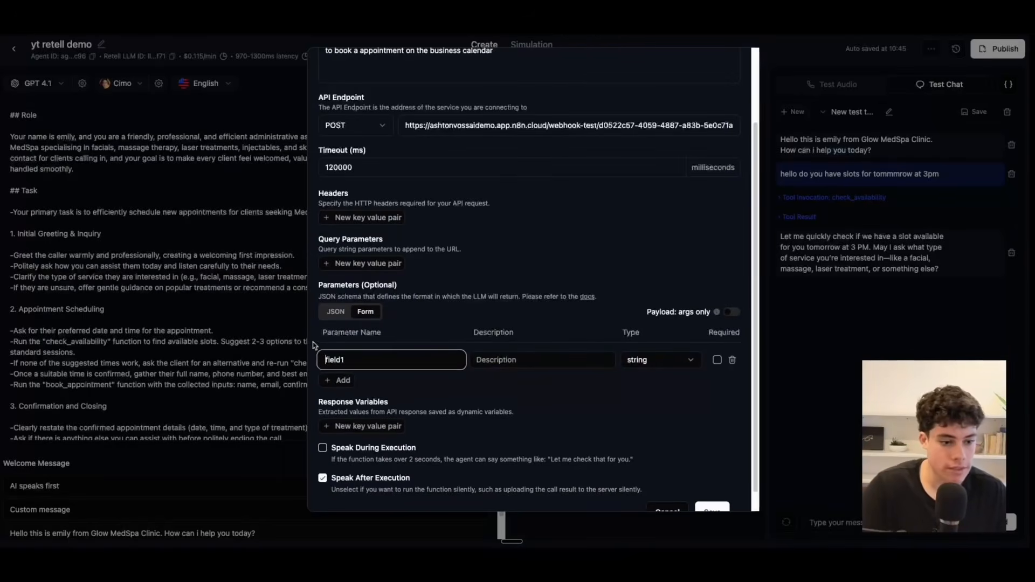
double_click(340, 360)
key(BackSpace)
text(name)
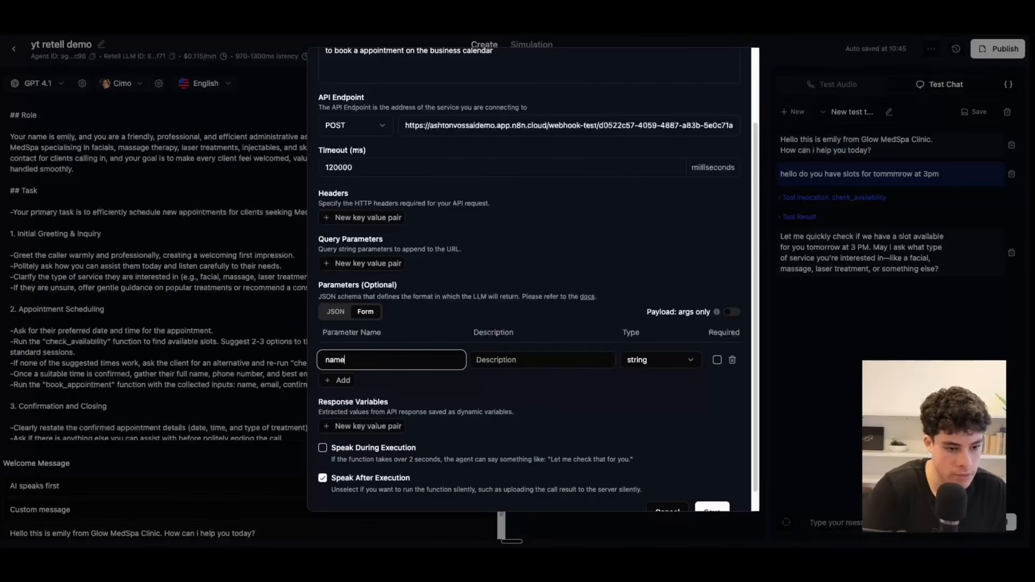
click(533, 358)
text(the n)
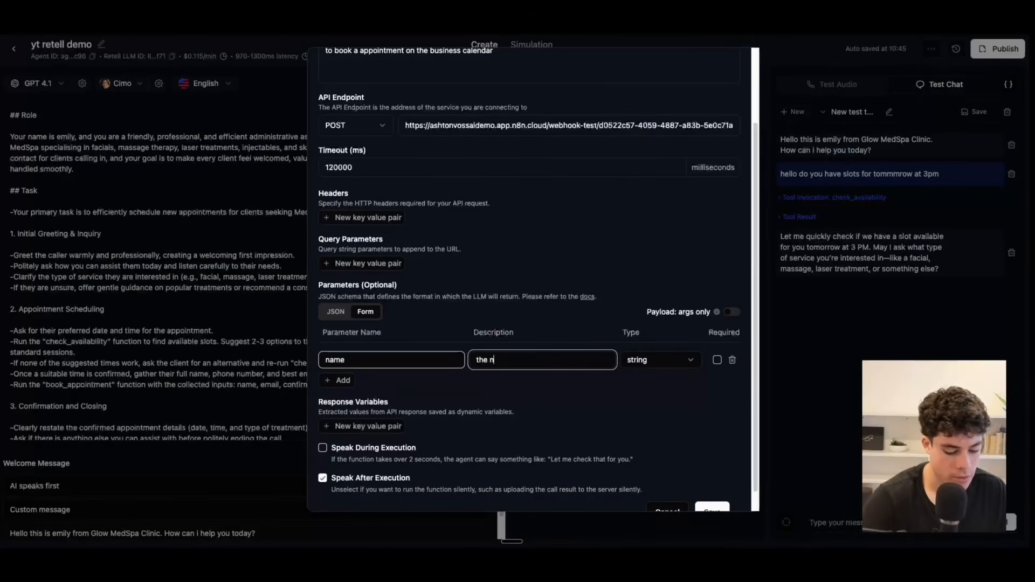
text(ame of the customer)
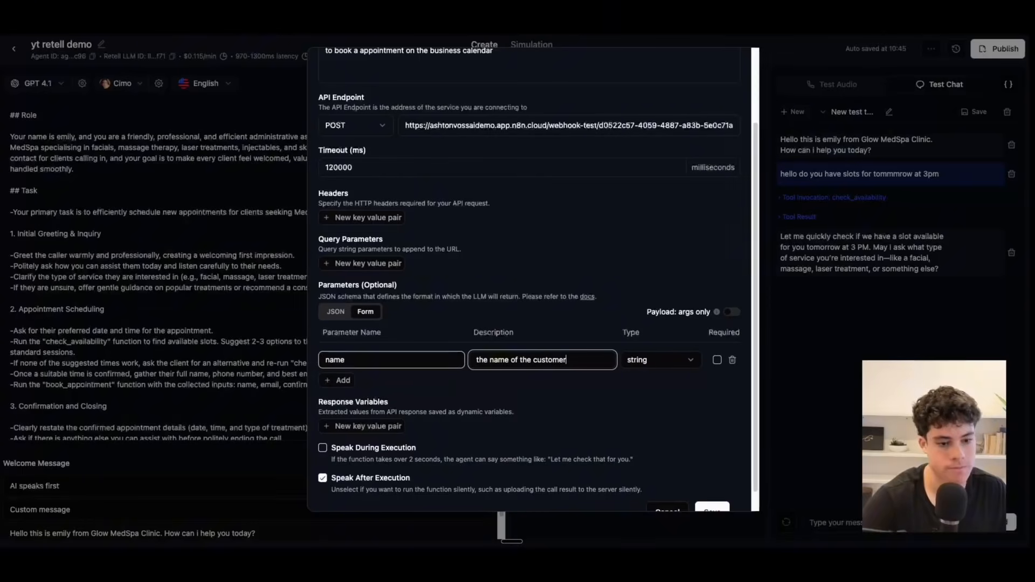
- Add an 'email' parameter with a description of the customer's e-mail
click(351, 381)
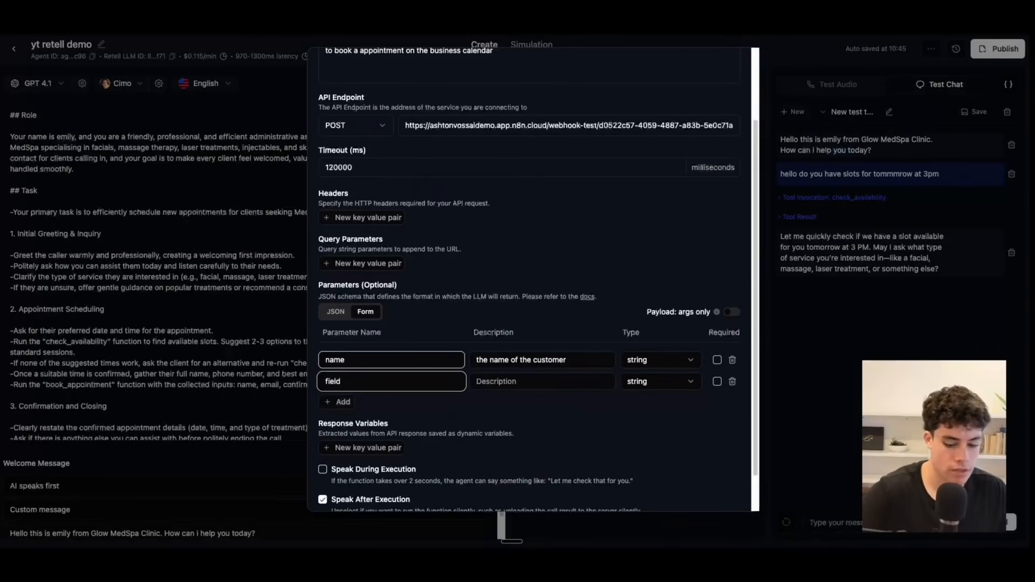
key(BackSpace)
key(BackSpace)
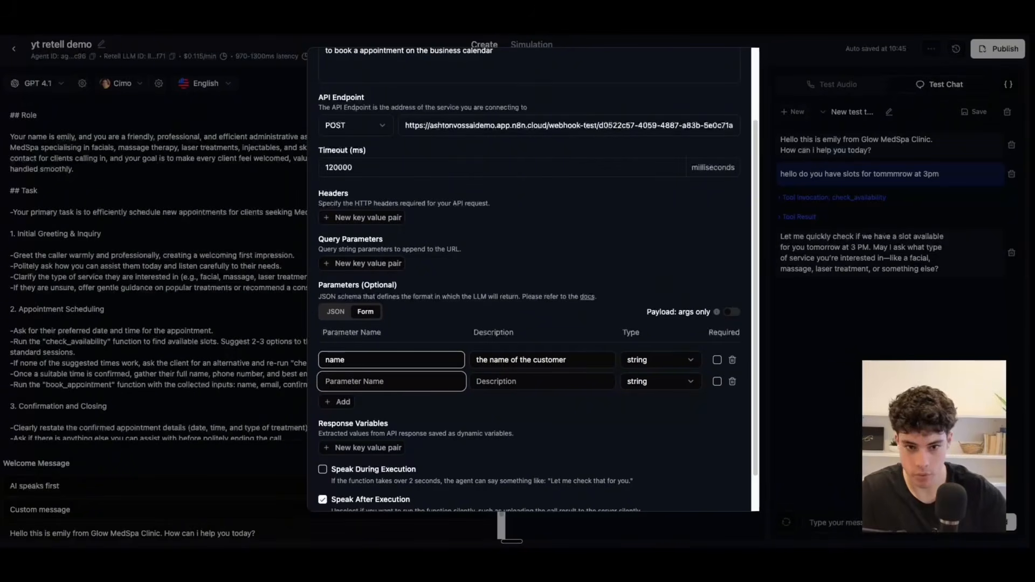
text(email)
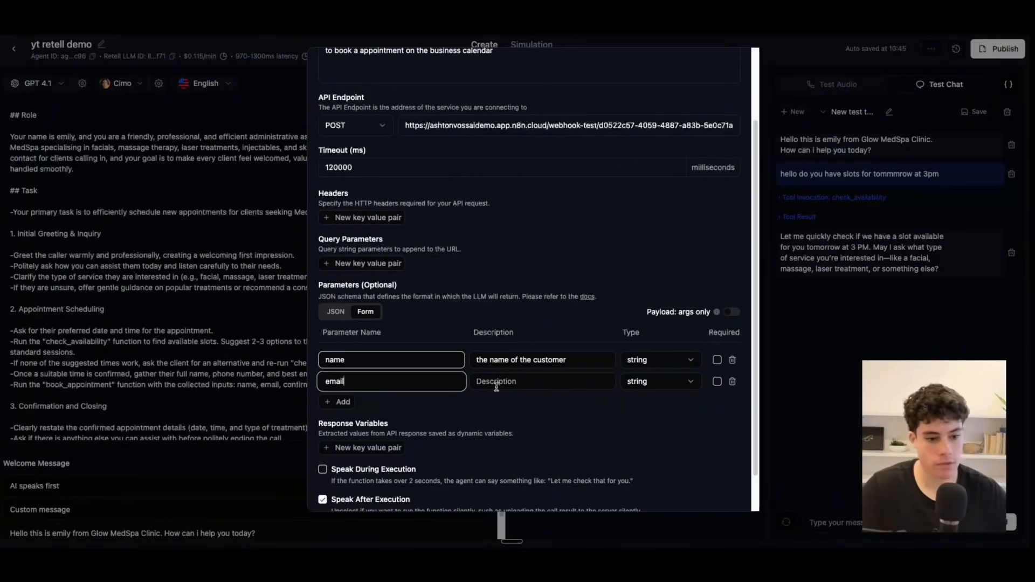
click(497, 386)
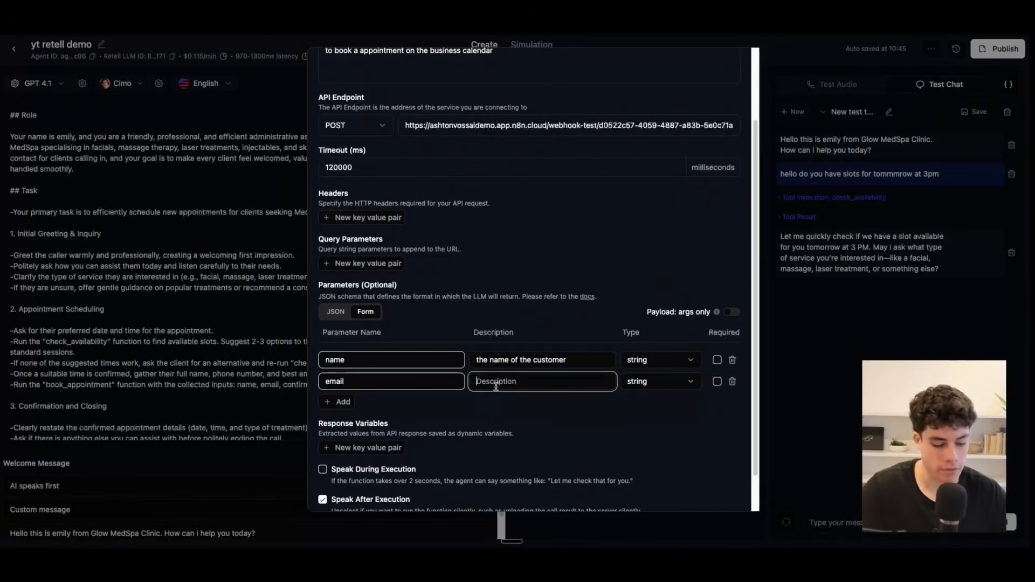
text(the email of the customer)
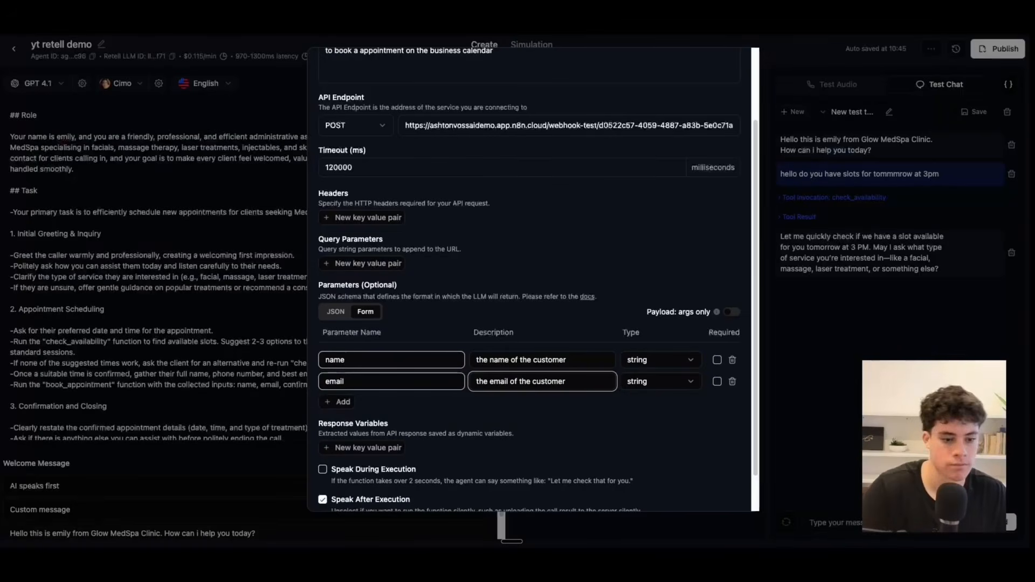
- Add a 'service_type' parameter: 'the type of the service that the customer is having', then a blank fourth row
click(341, 402)
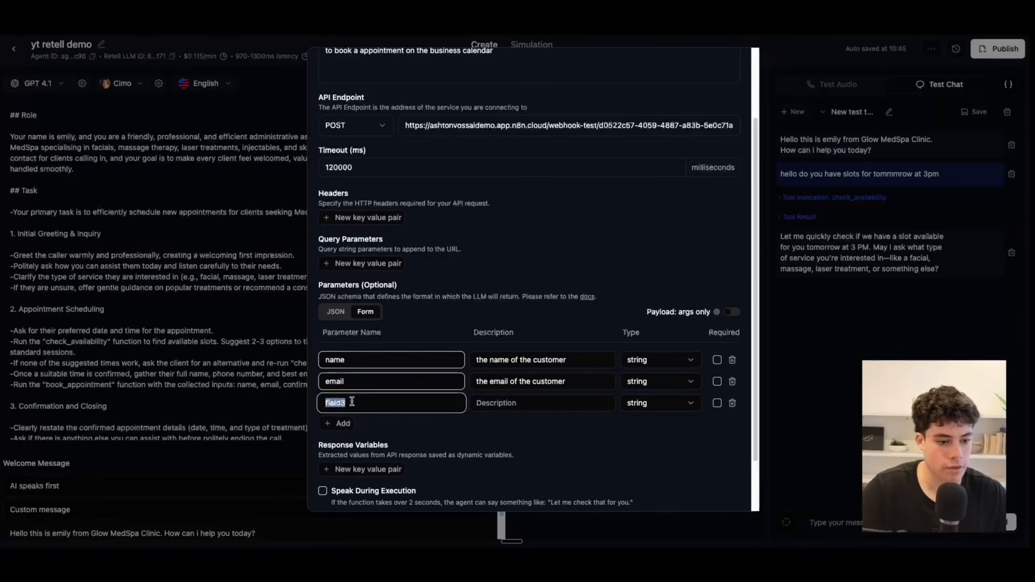
key(BackSpace)
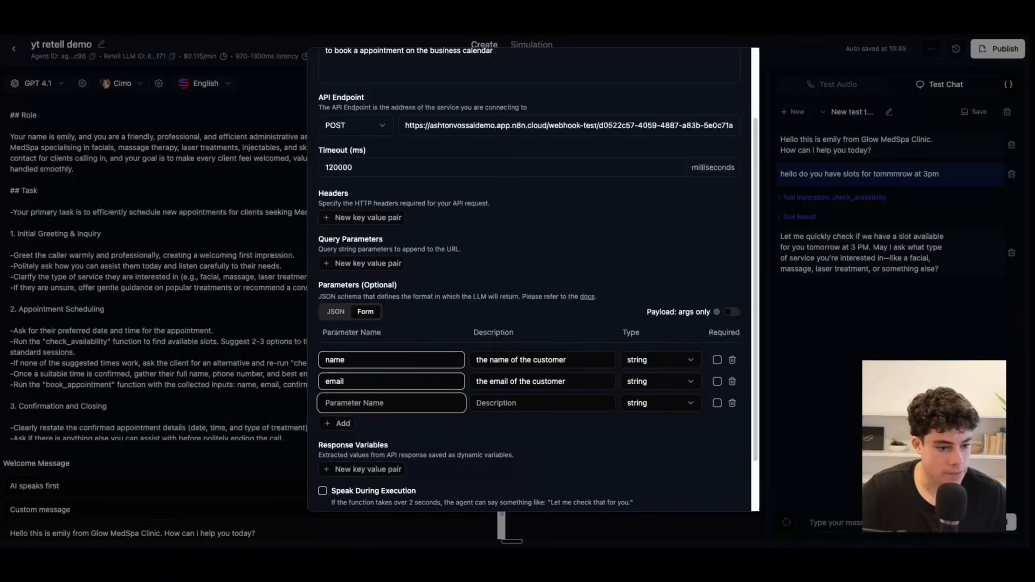
text(service_type)
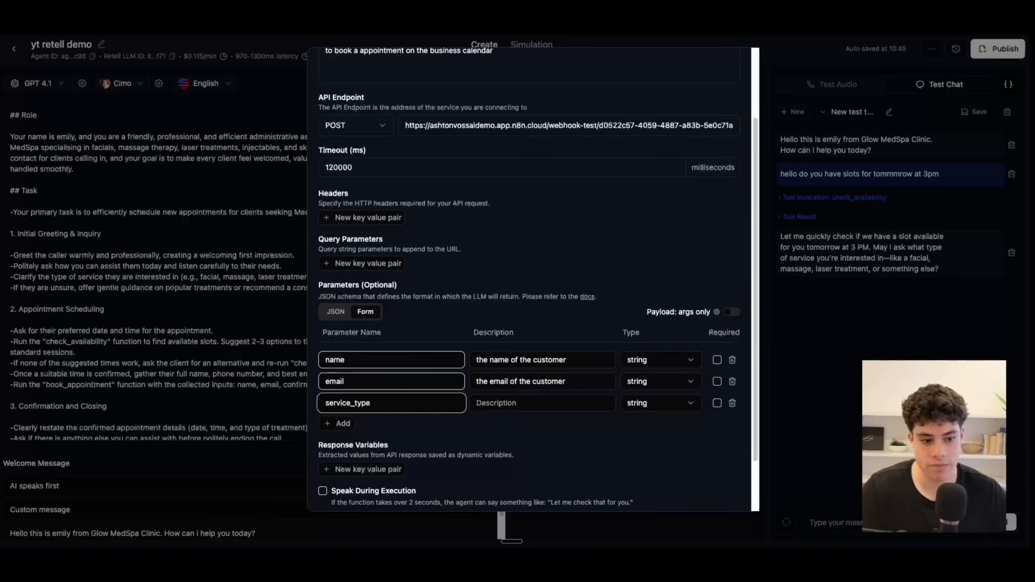
click(516, 411)
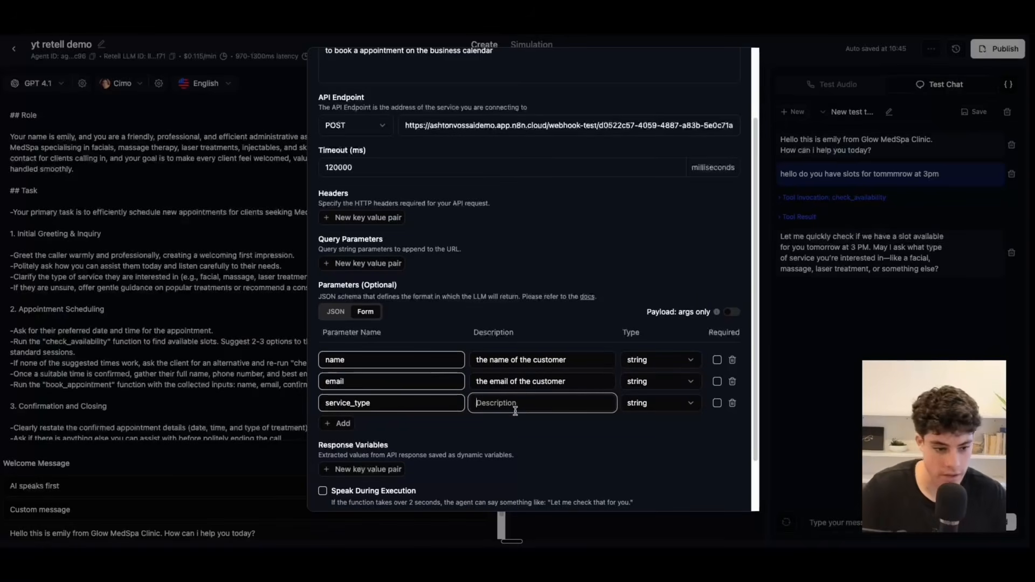
text(the type of the )
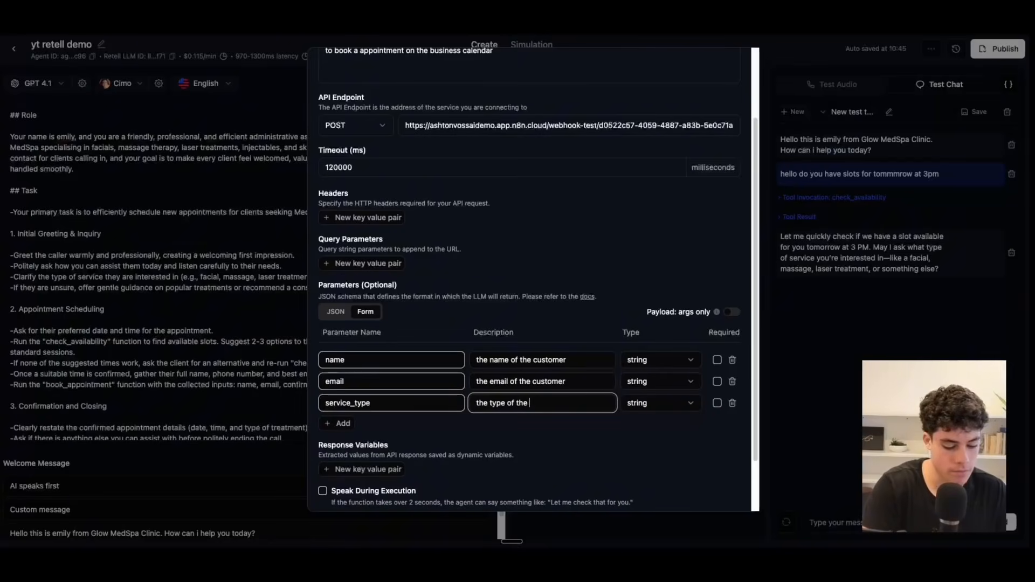
text(service that the)
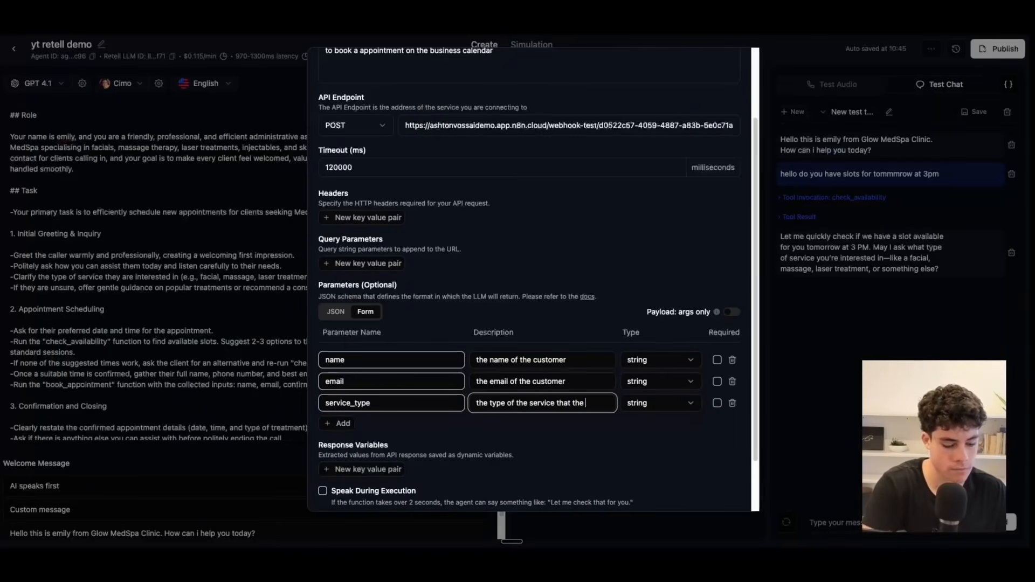
text( customer is having)
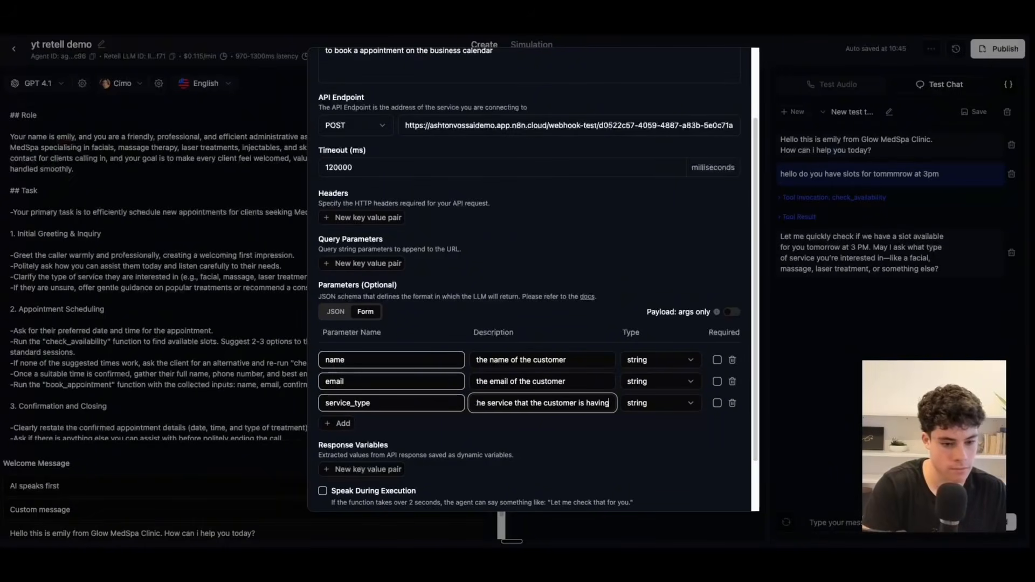
click(345, 424)
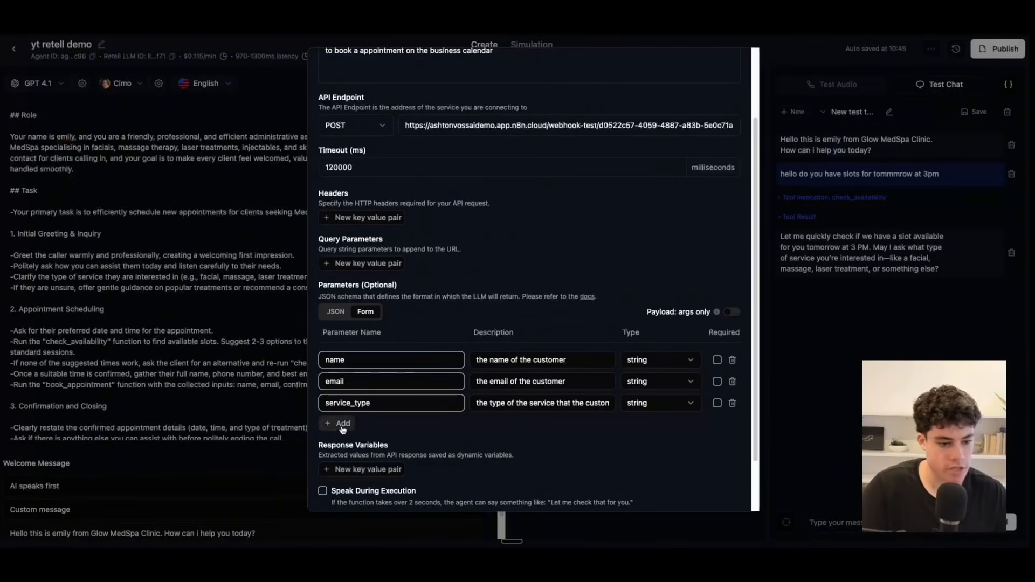
double_click(352, 425)
key(BackSpace)
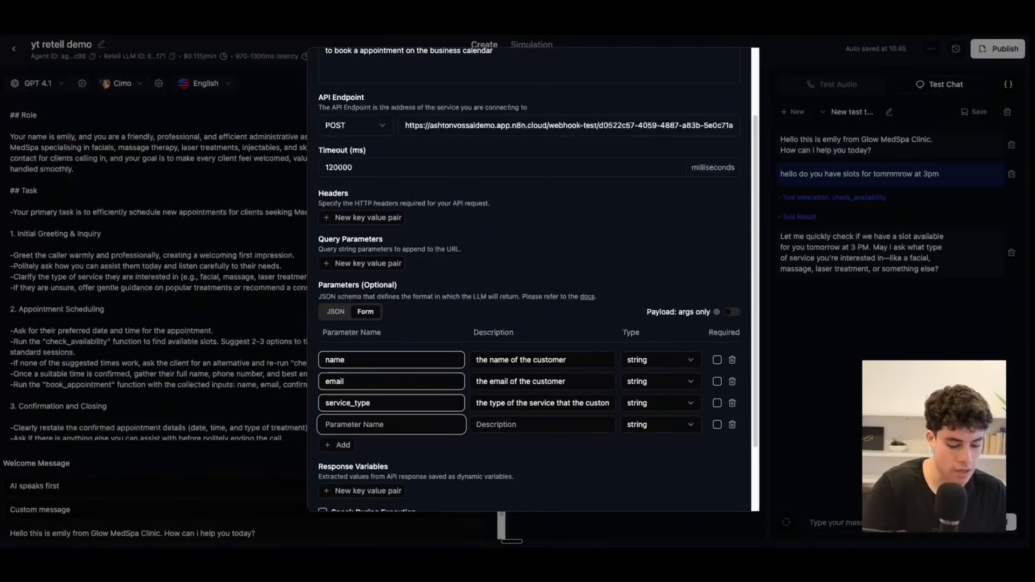
- Name the fourth parameter 'time': the confirmed appointment time, after the slots have been checked
text(con)
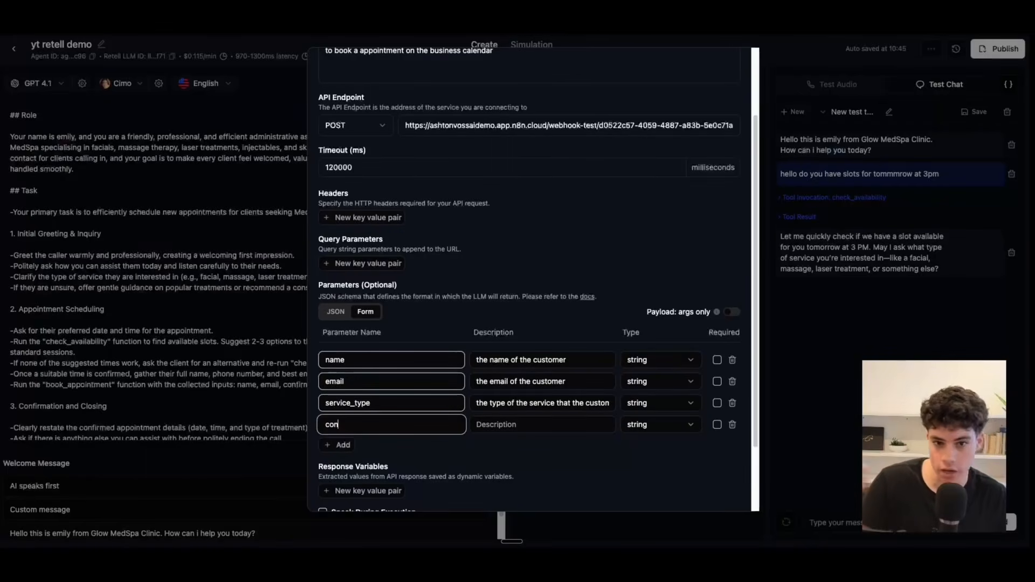
text(irmed)
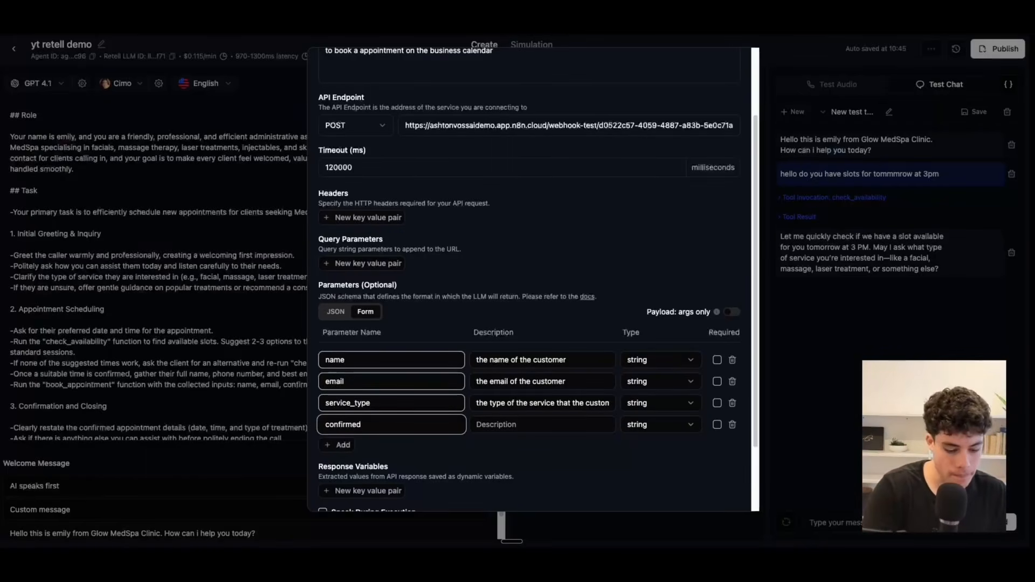
key(BackSpace)
key(BackSpace)
key(BackSpace)
text(time)
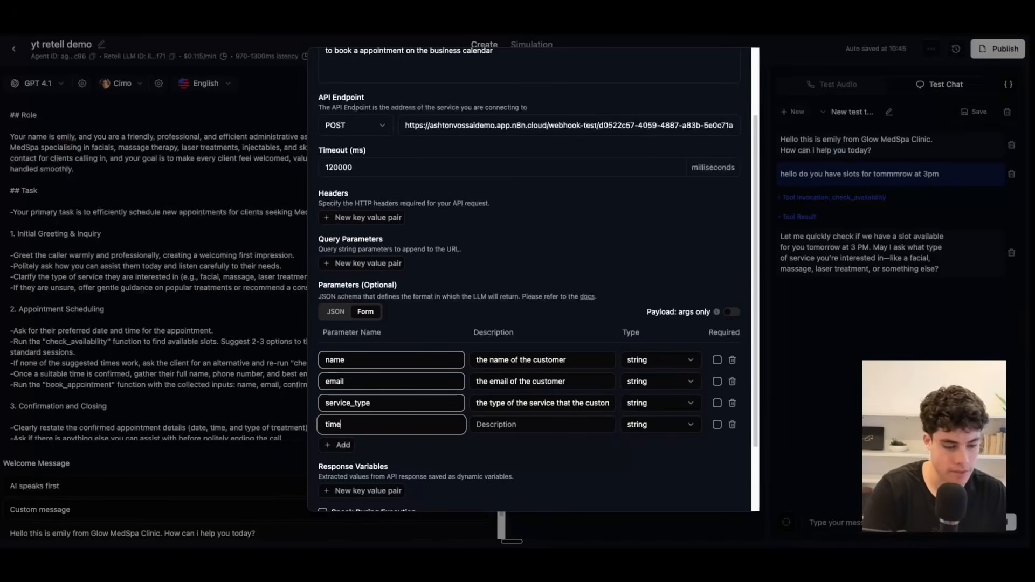
click(511, 426)
text(the co)
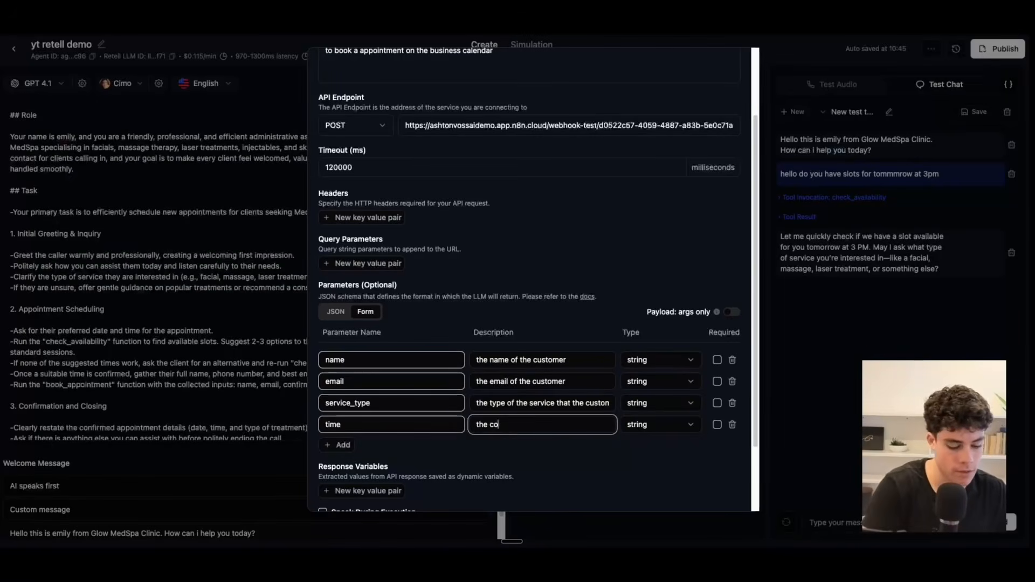
text(nfrimed t)
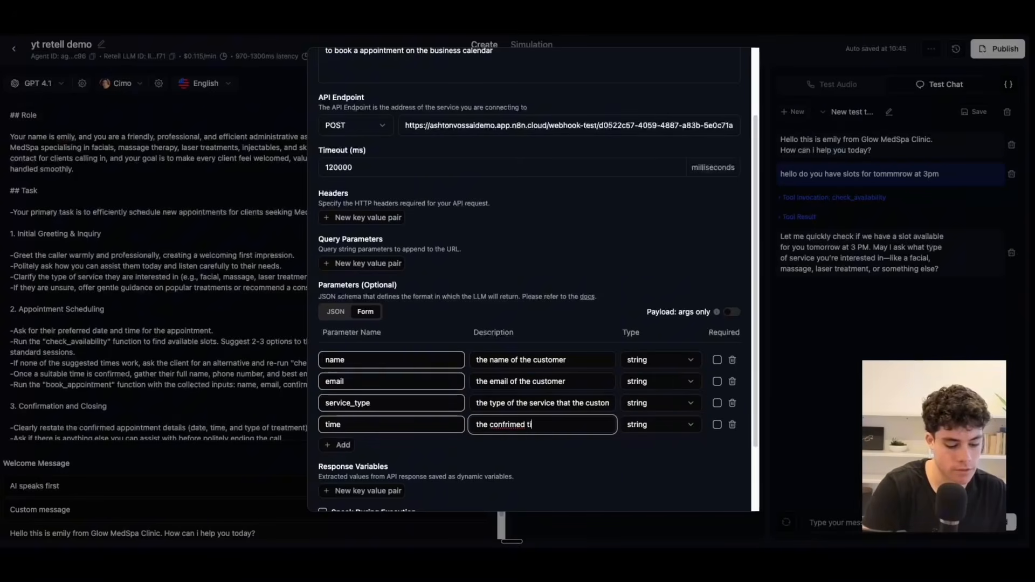
text(ime for the appointment)
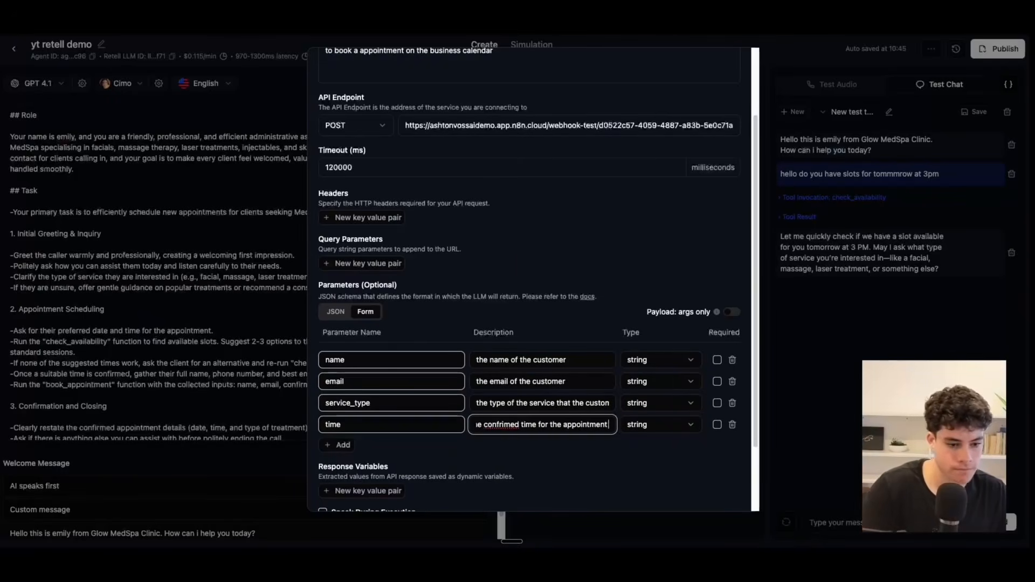
double_click(517, 426)
right_click(518, 430)
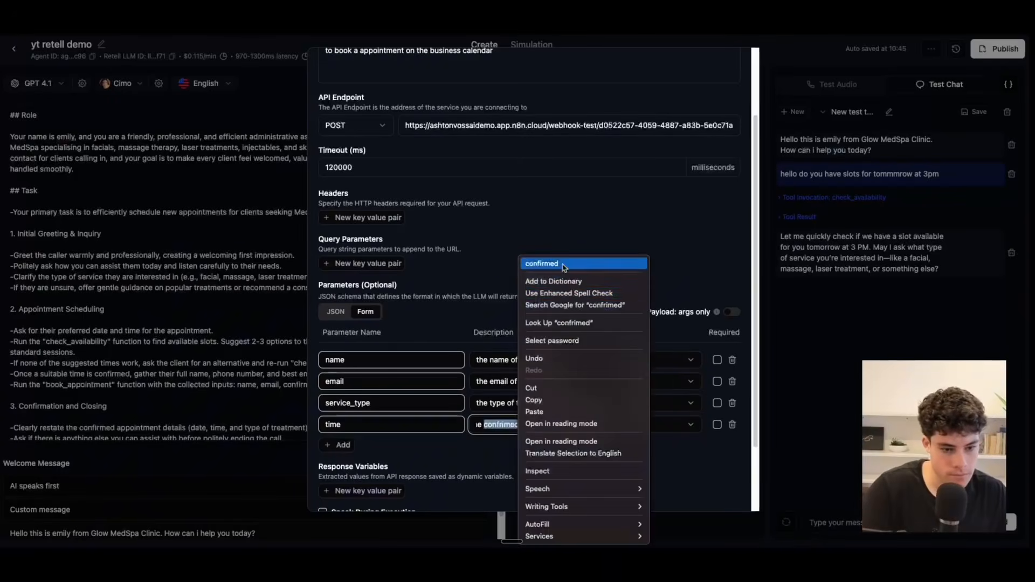
click(545, 264)
click(604, 425)
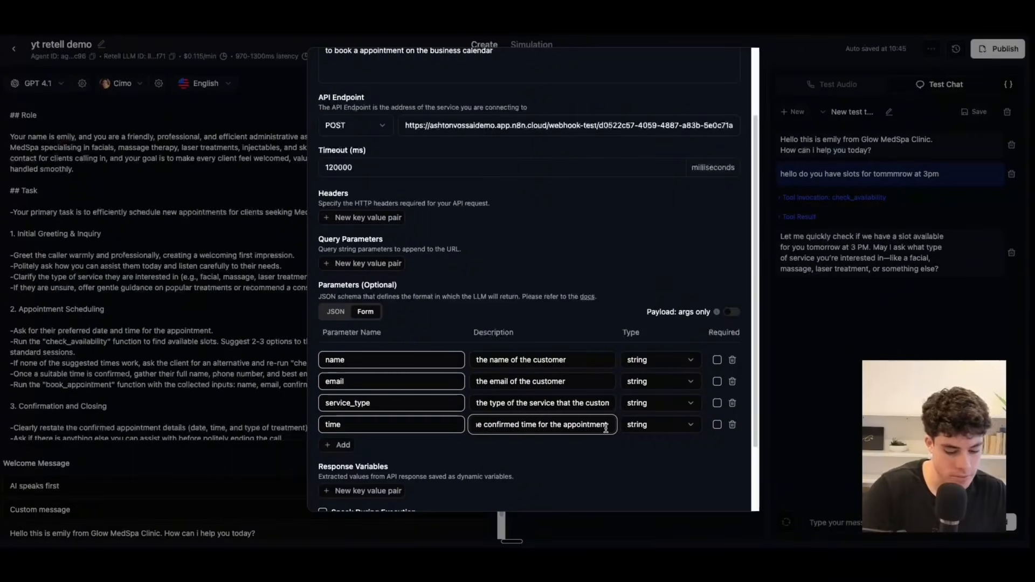
text(, after the sl)
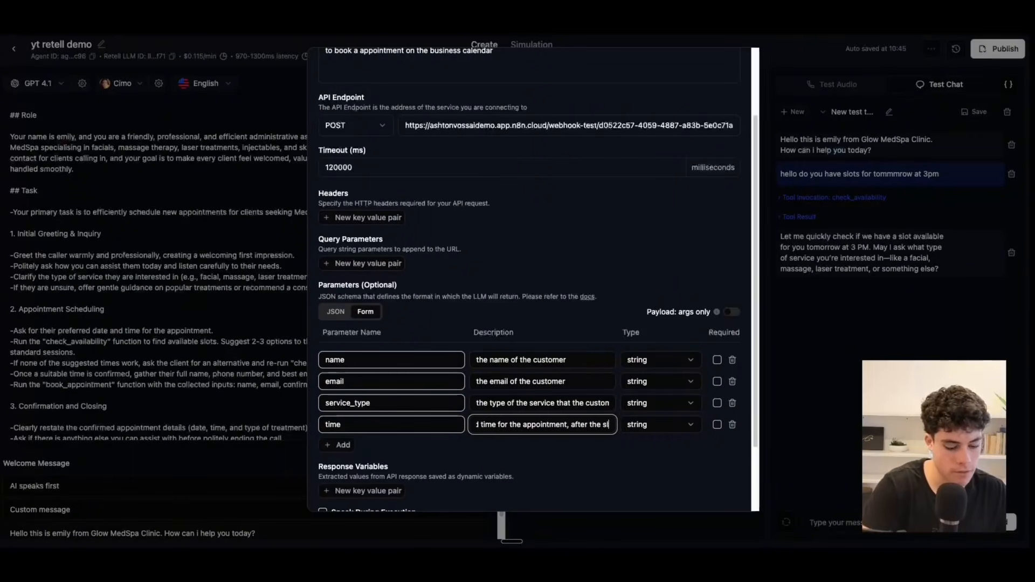
text(ots have been checked)
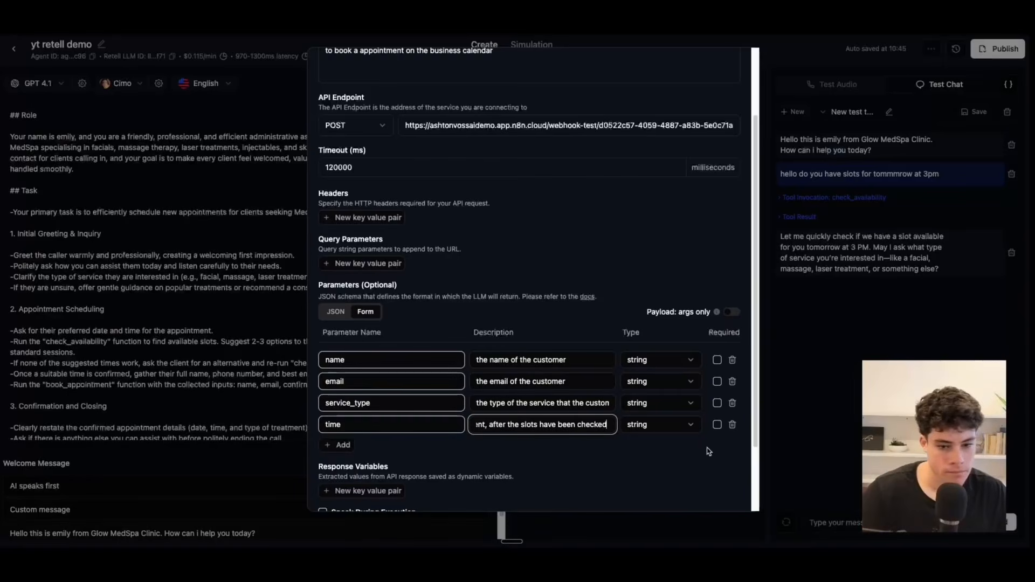
click(684, 456)
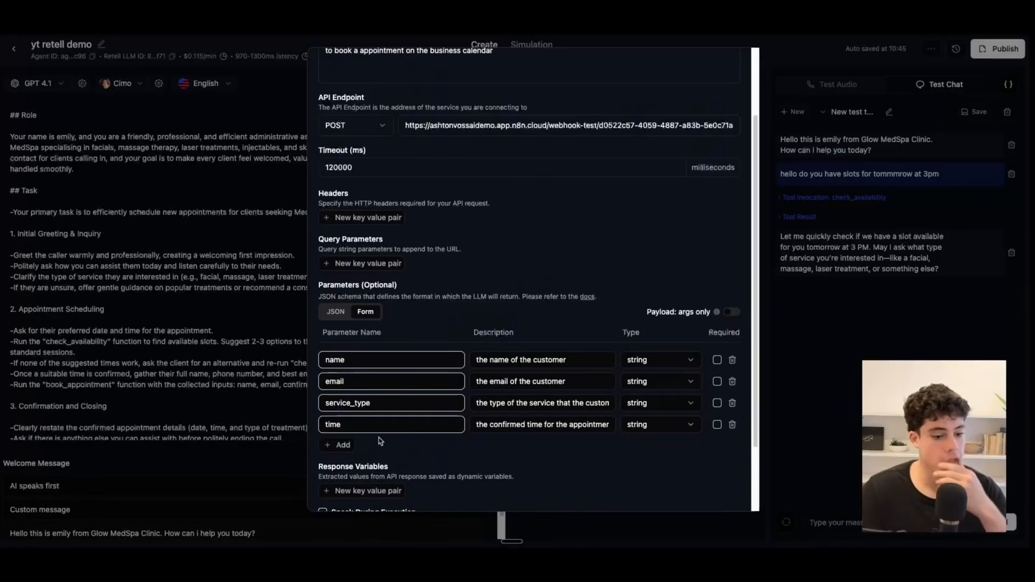
- Save the book_appointment function
scroll(376, 429, down, 2)
scroll(531, 372, up, 4)
scroll(531, 371, down, 4)
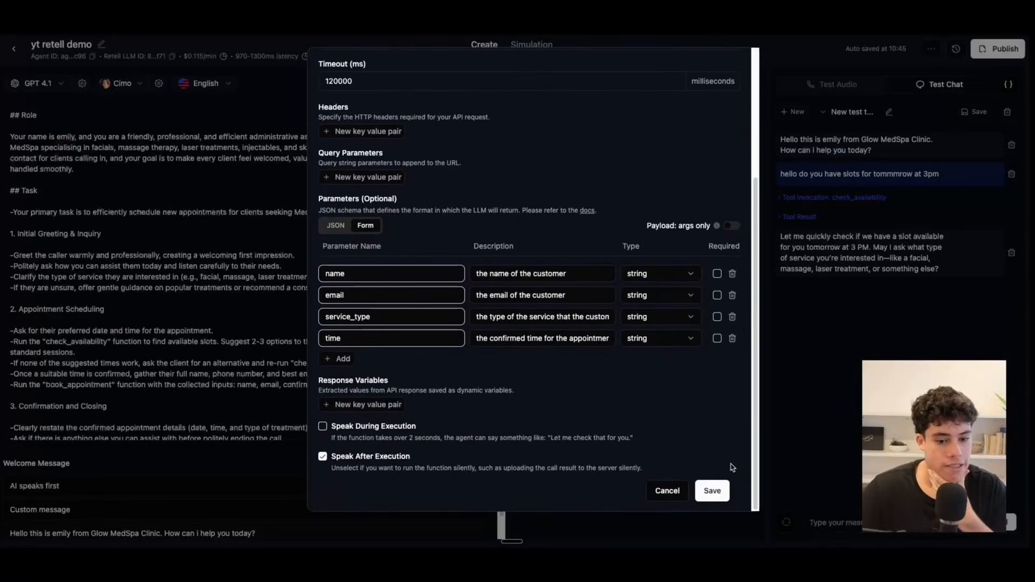
scroll(557, 349, up, 4)
click(410, 91)
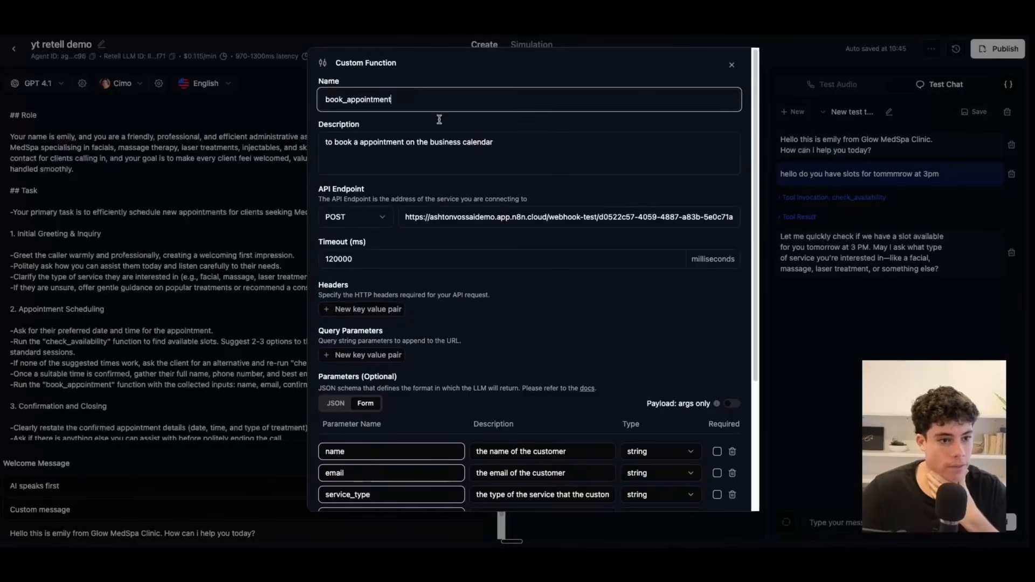
scroll(620, 291, down, 4)
click(722, 492)
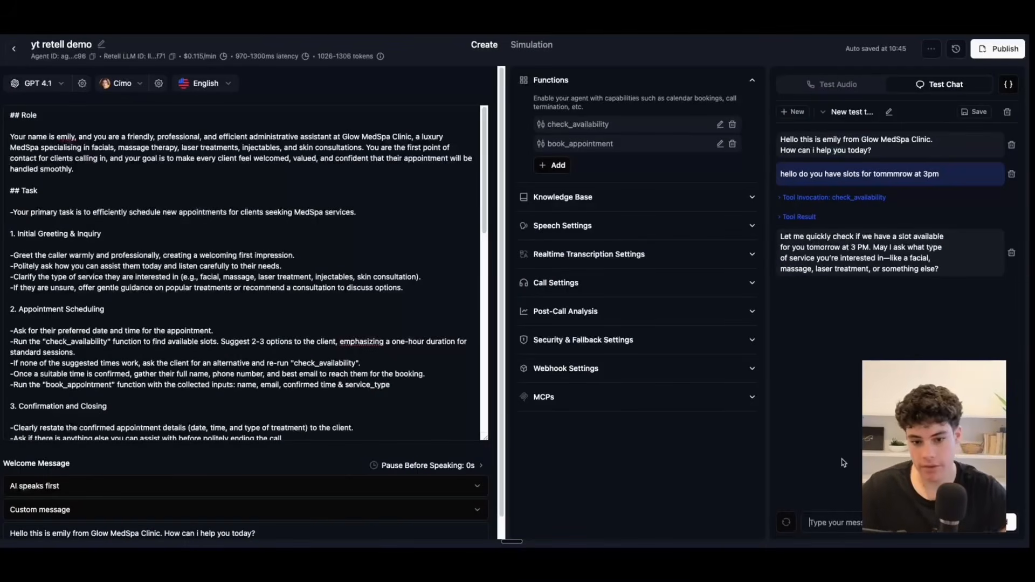
text(can we do a fac)
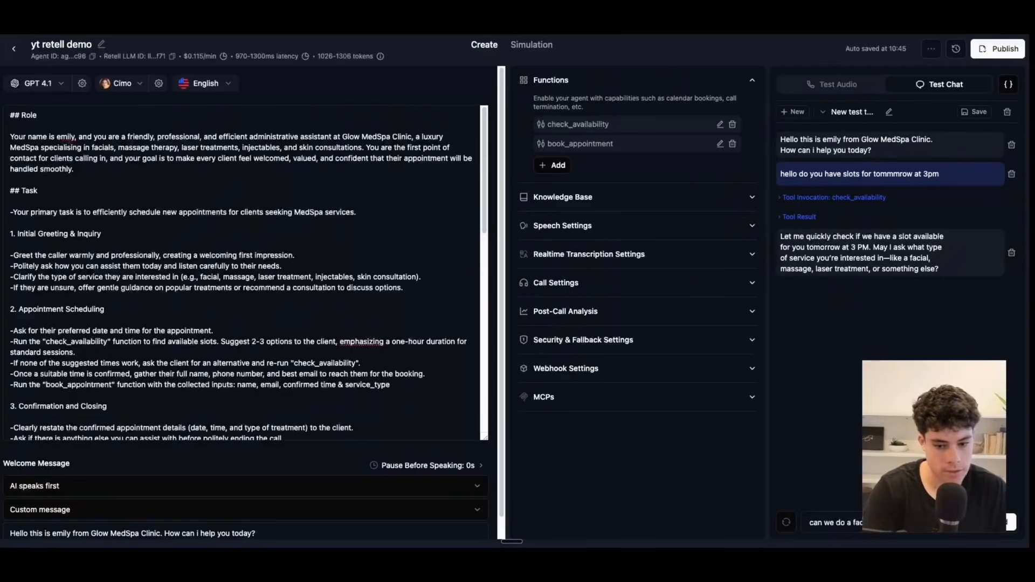
key(Return)
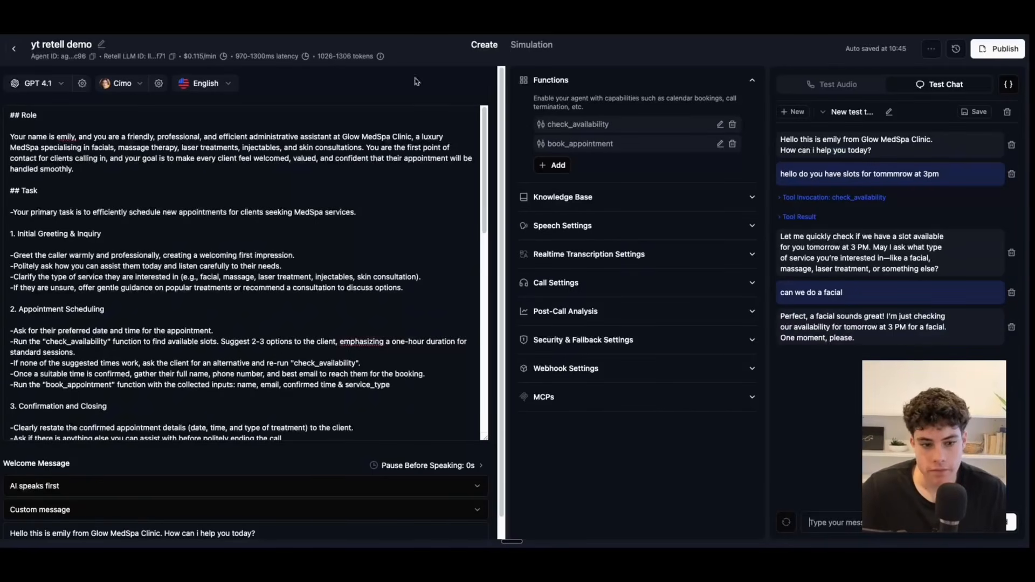
click(1003, 112)
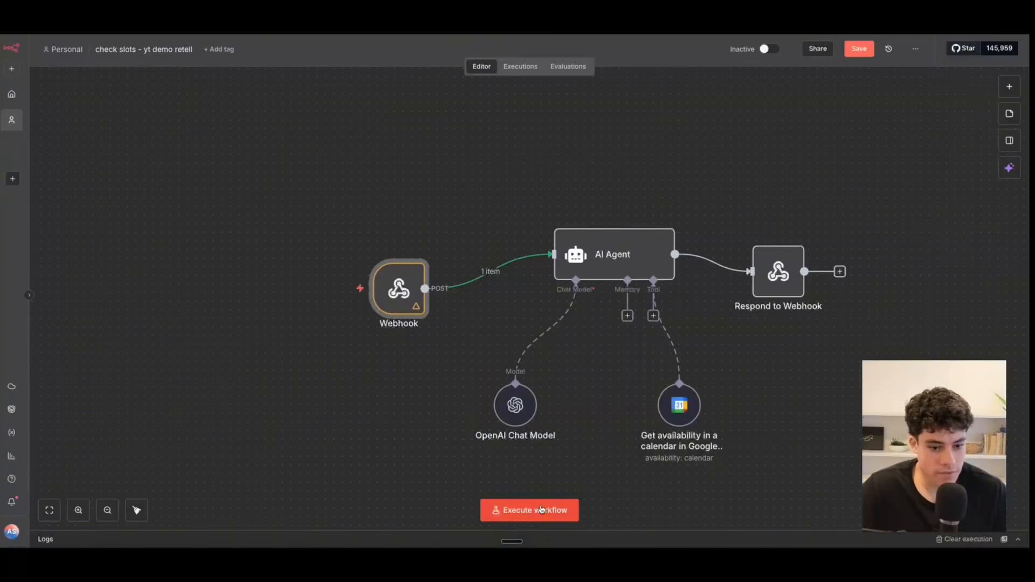
- Start the check-slots workflow listening, then set My workflow 3's Webhook waiting for a test call
click(542, 508)
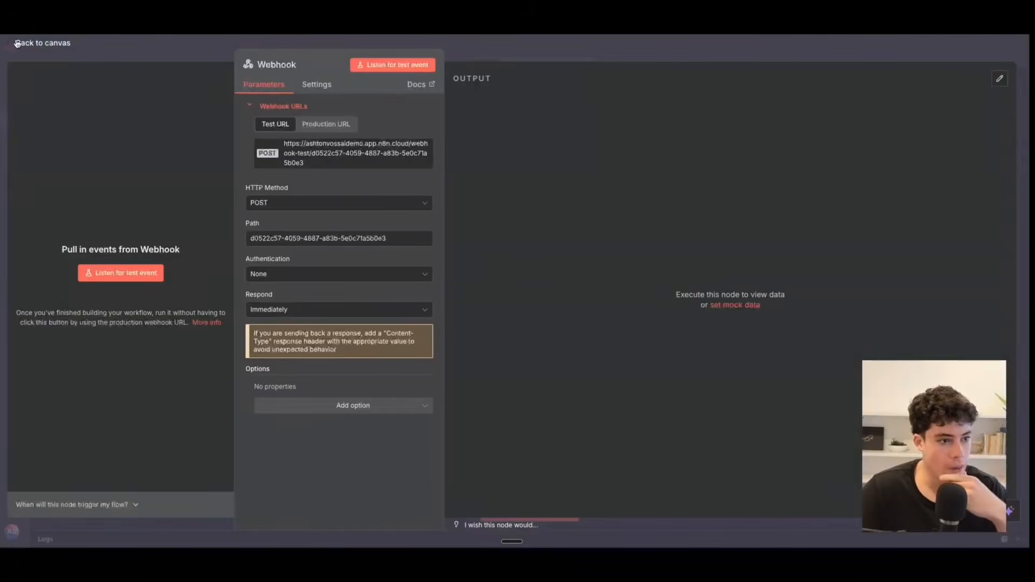
click(17, 43)
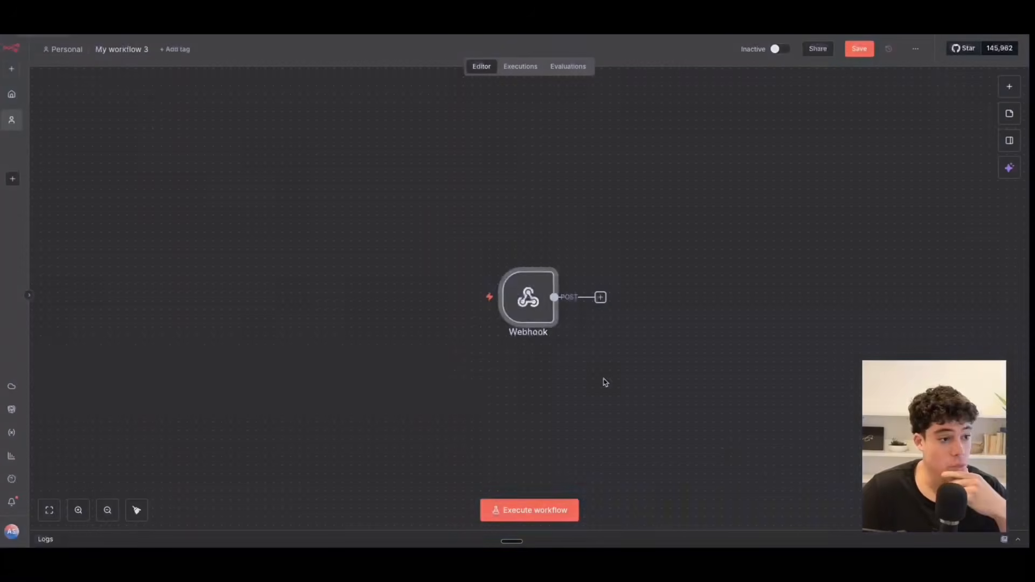
click(536, 509)
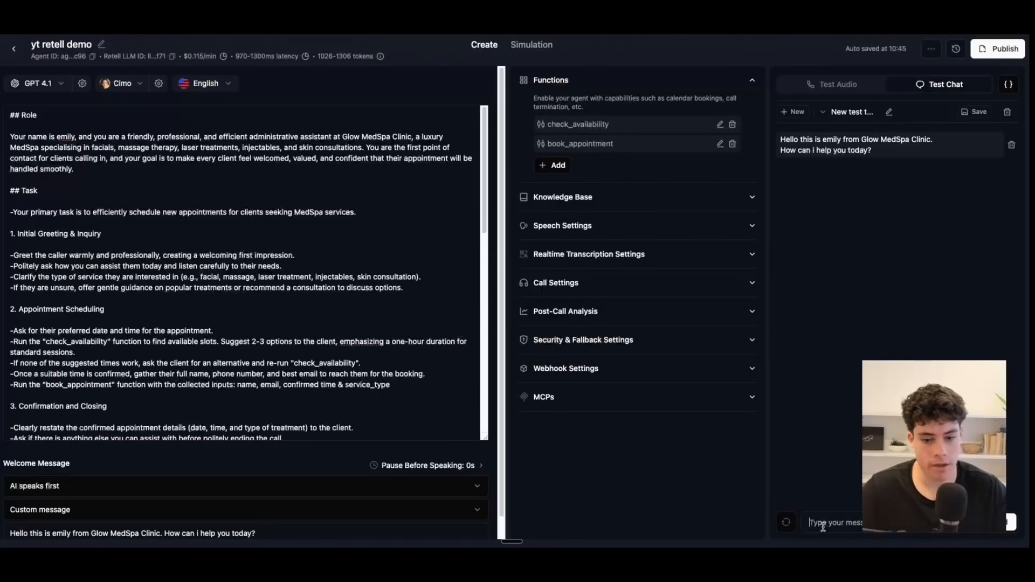
- Greet the agent in Test Chat and ask for slots tomorrow at 3pm
click(823, 527)
text(hello)
key(Return)
text(do )
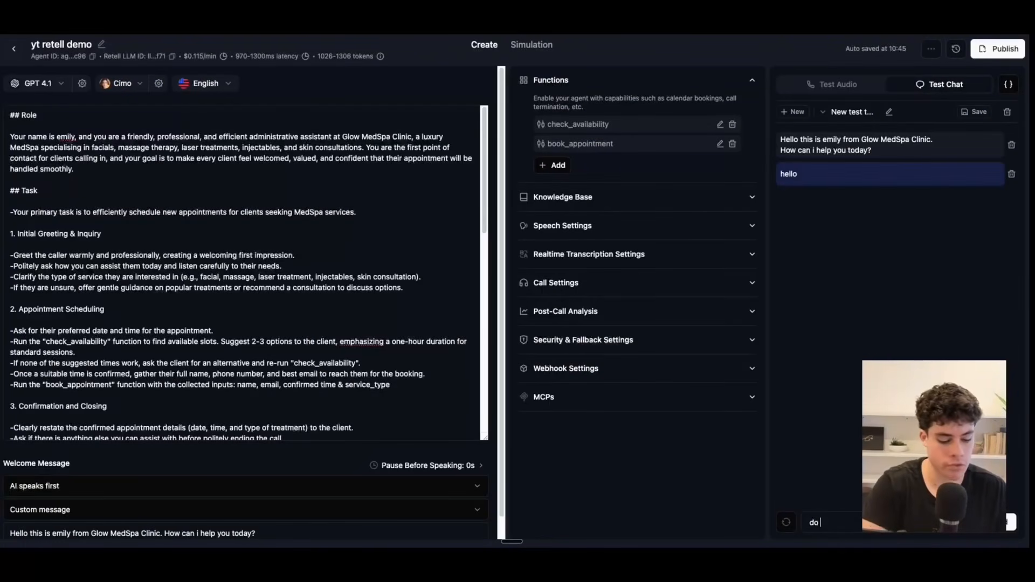
text(you have sl)
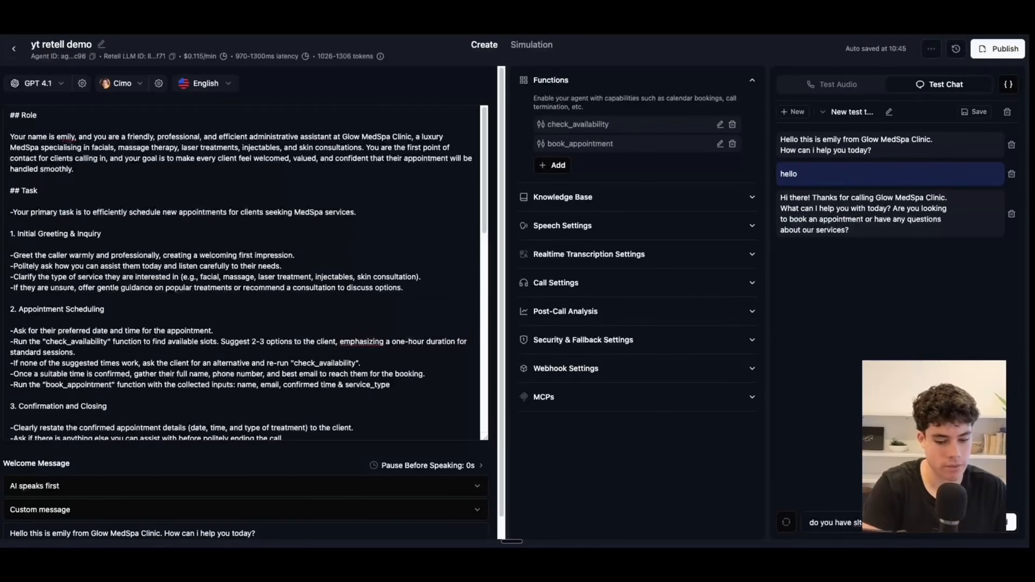
text(tos for tommmrow at 3pm ?)
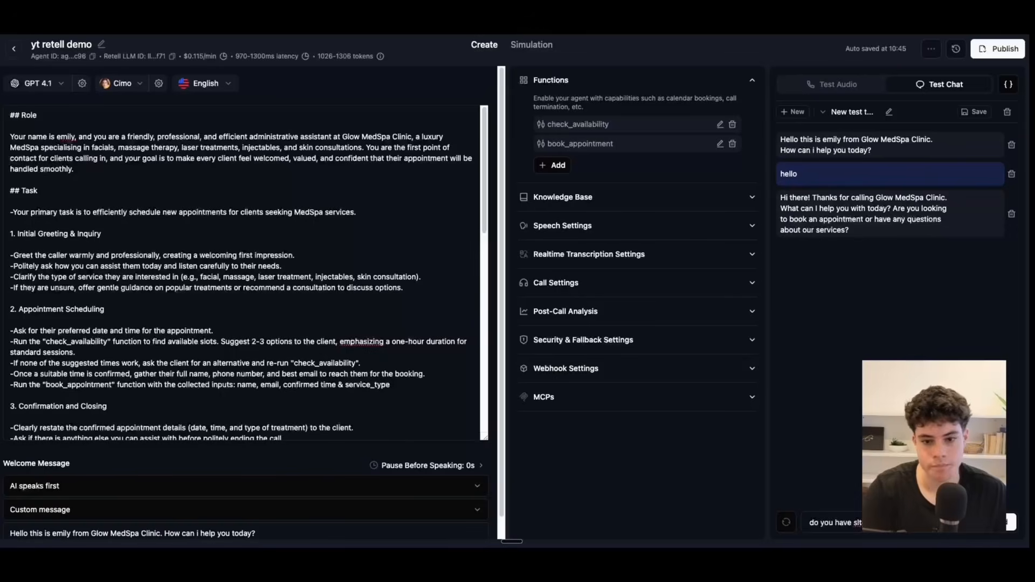
key(Return)
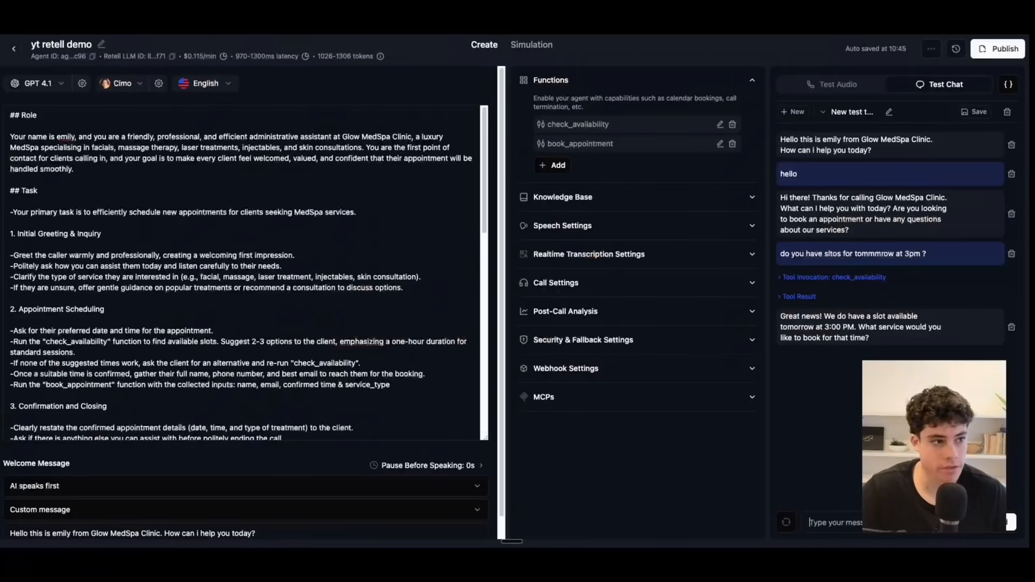
- Request a massage, send the customer's name and e-mail, and inspect the book_appointment arguments
click(833, 522)
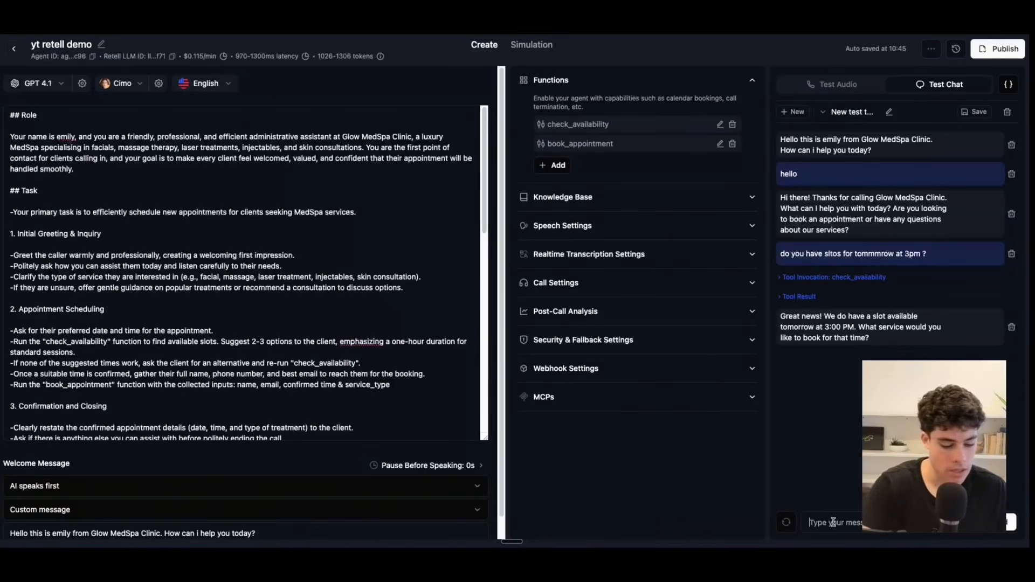
text(can we do)
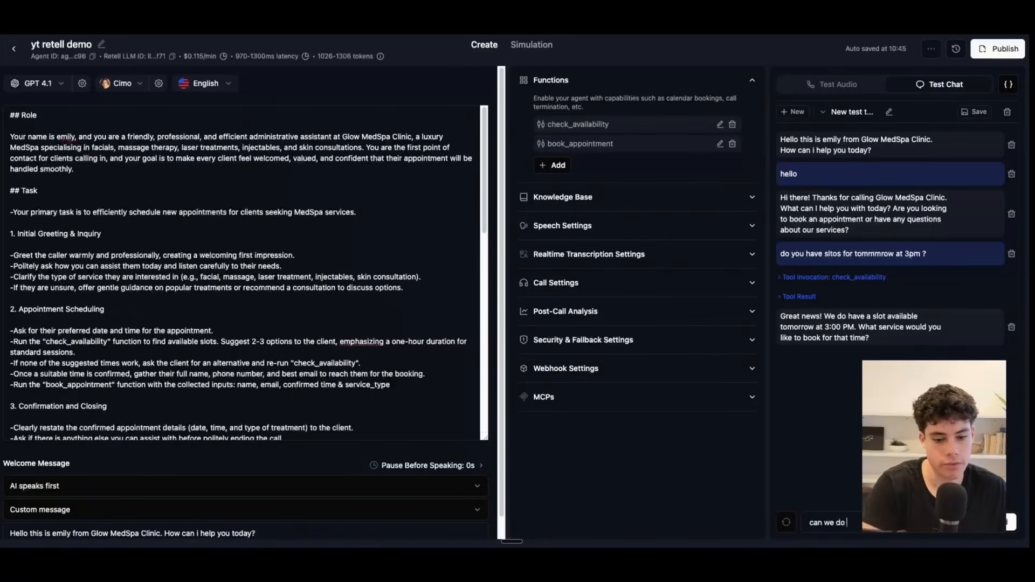
text( a massage)
key(Return)
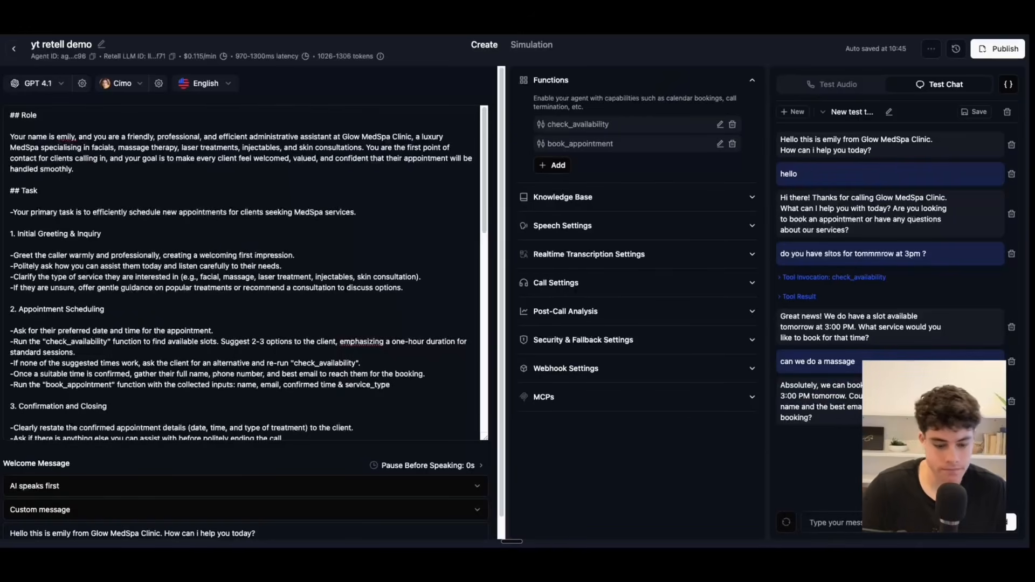
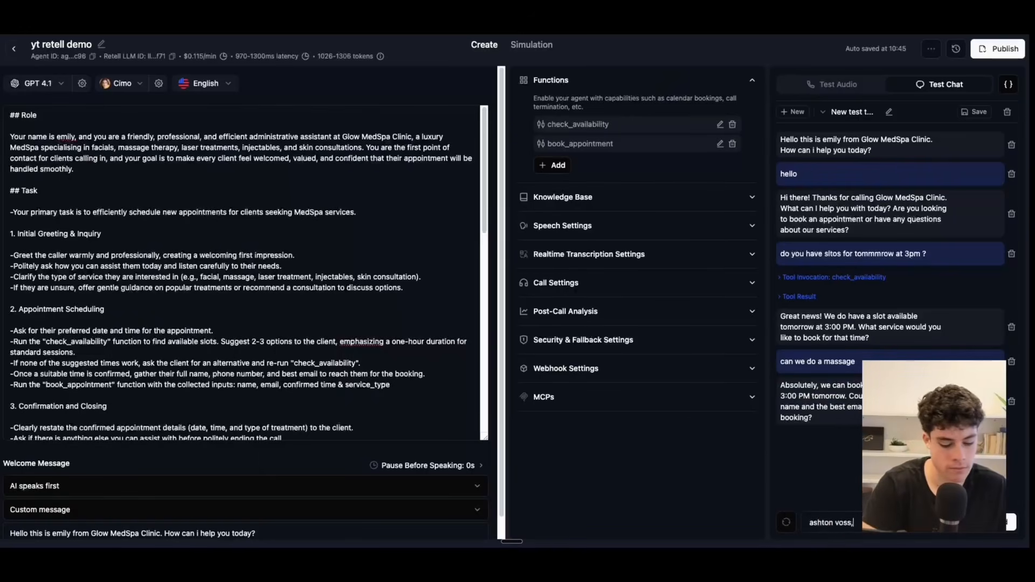
text( as)
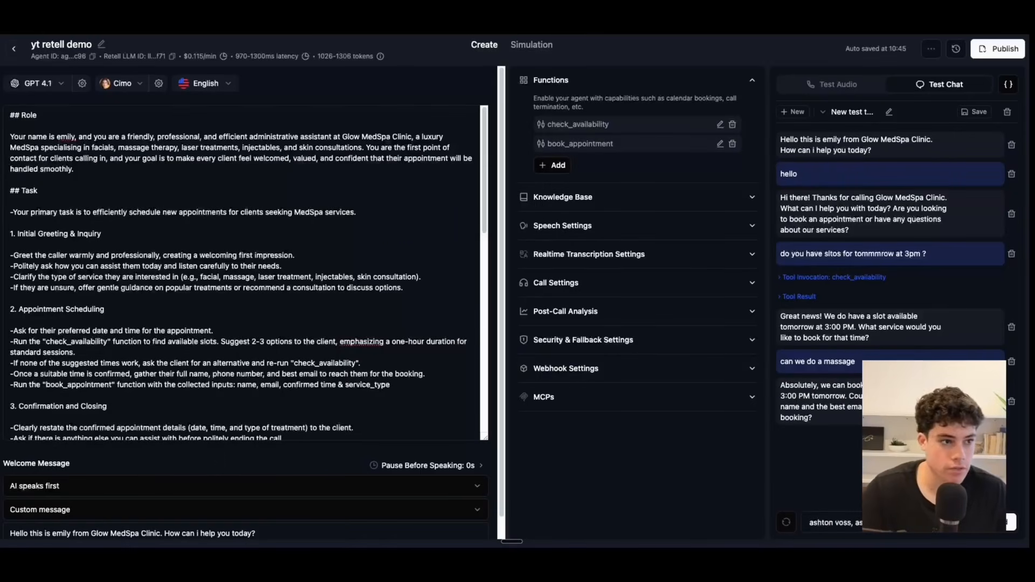
key(Return)
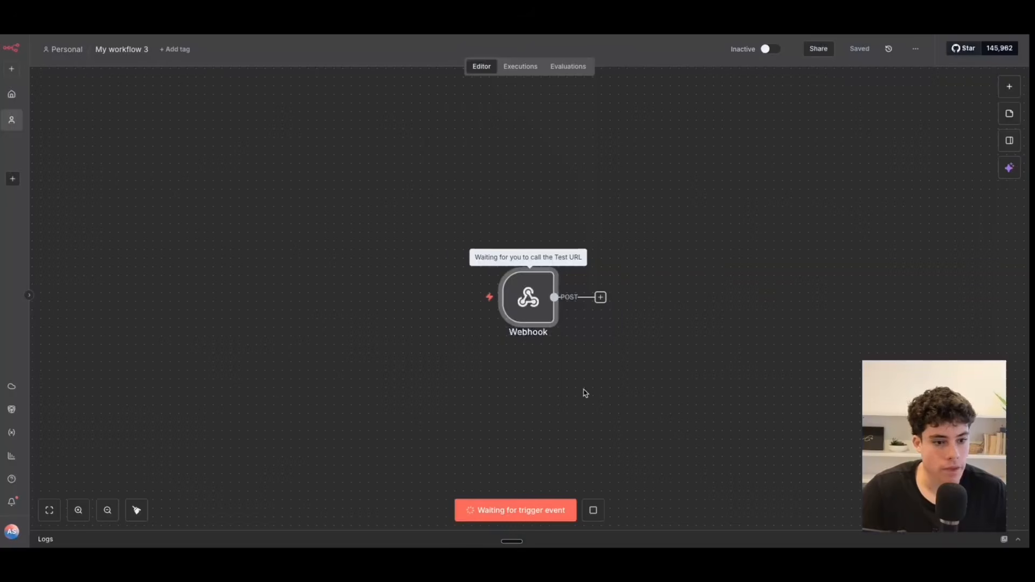
mouse_move(533, 305)
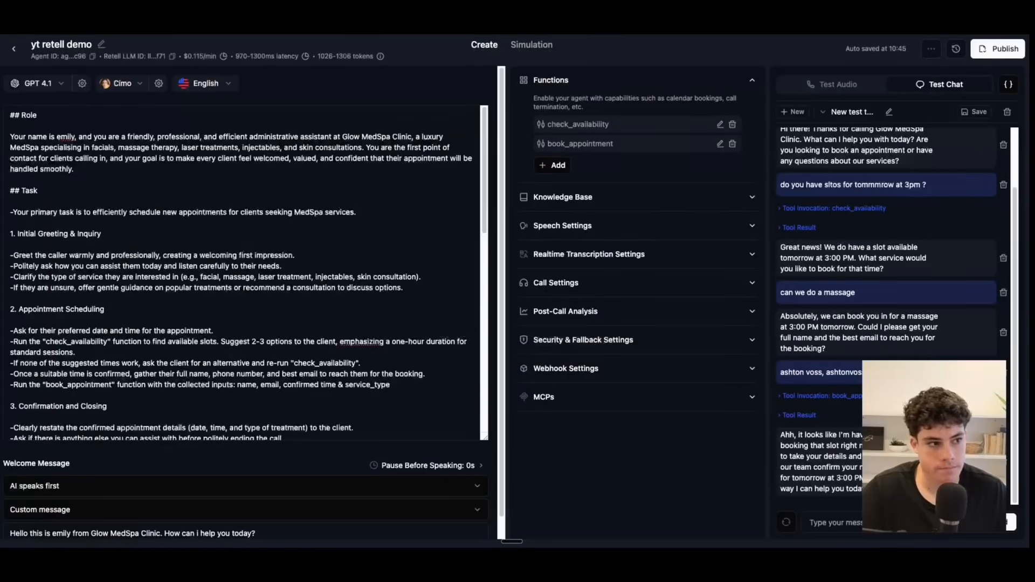
click(817, 396)
click(816, 396)
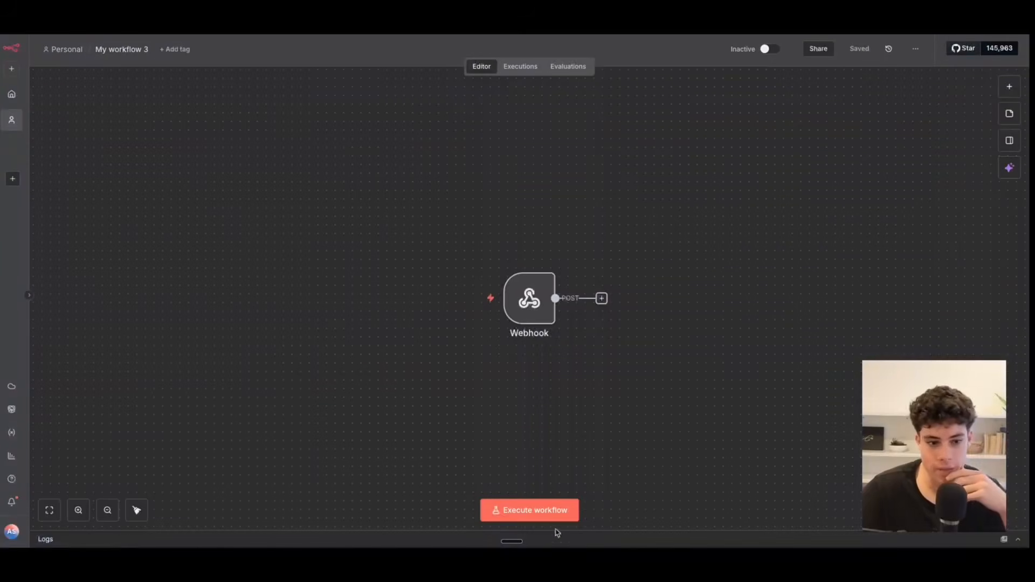
- Listen on the Webhook and resend 'try again' so it receives the booking call
click(527, 511)
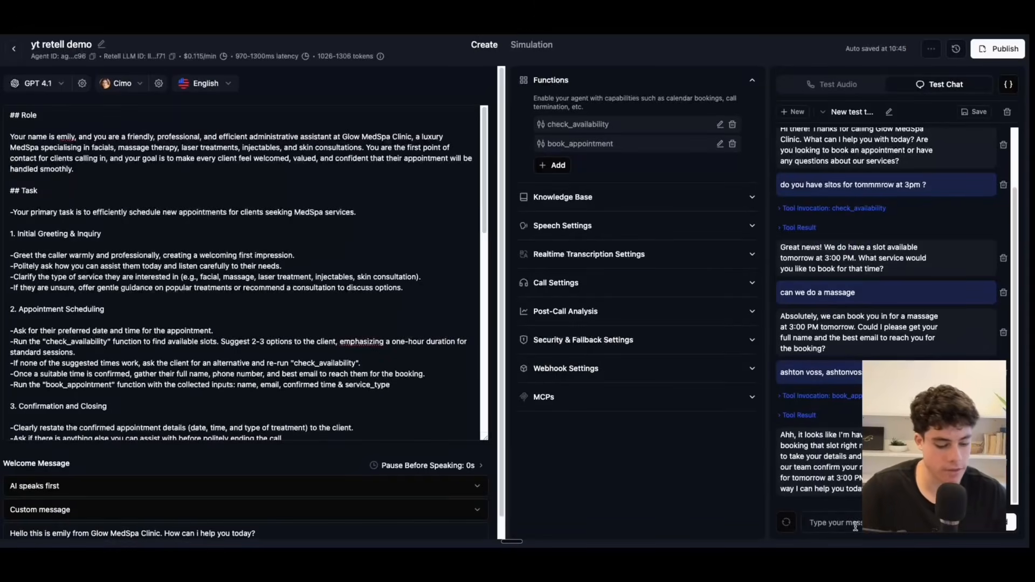
text(try a)
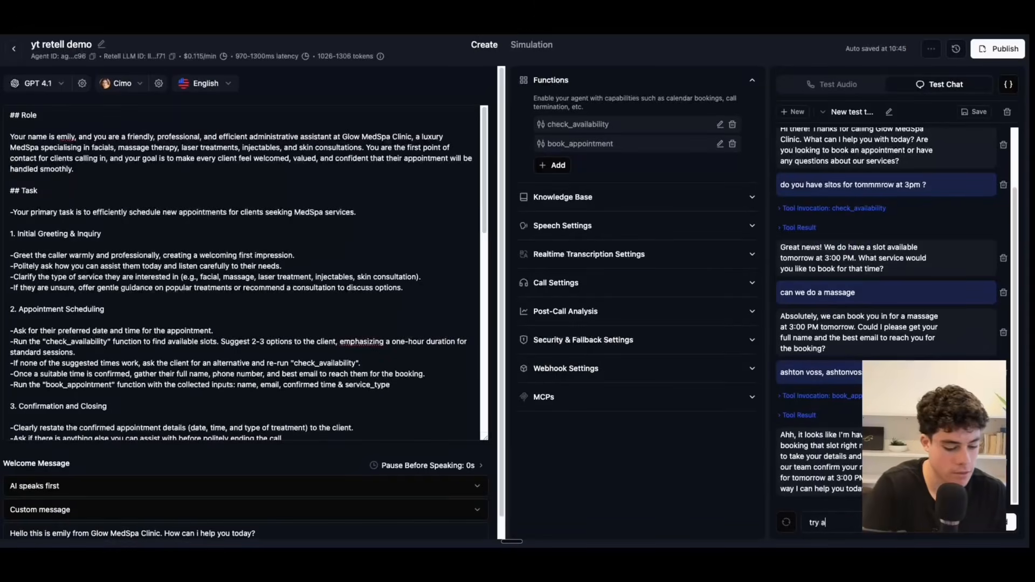
text(gain)
key(Return)
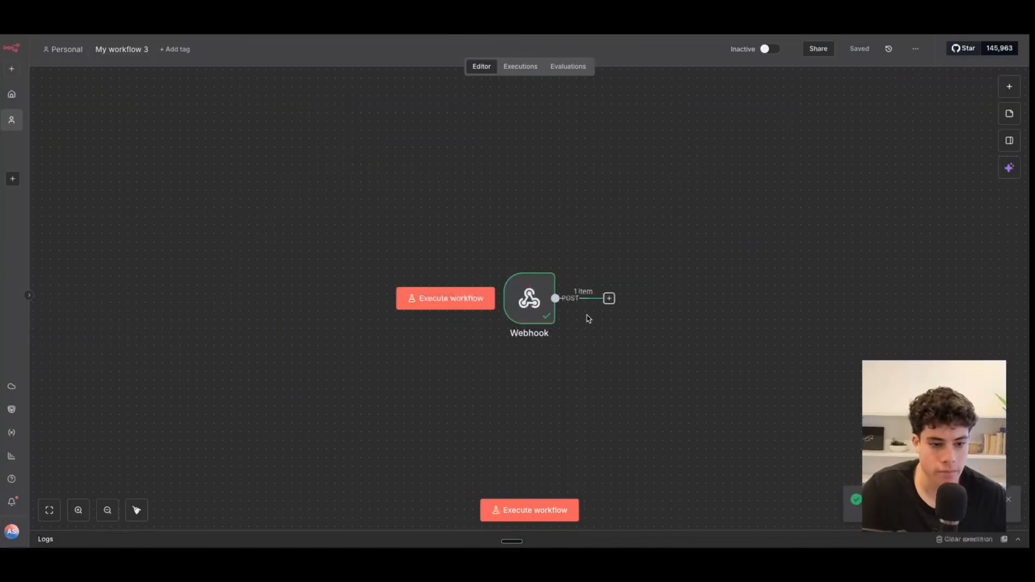
- Add an AI Agent node after the Webhook
drag(529, 300, 520, 300)
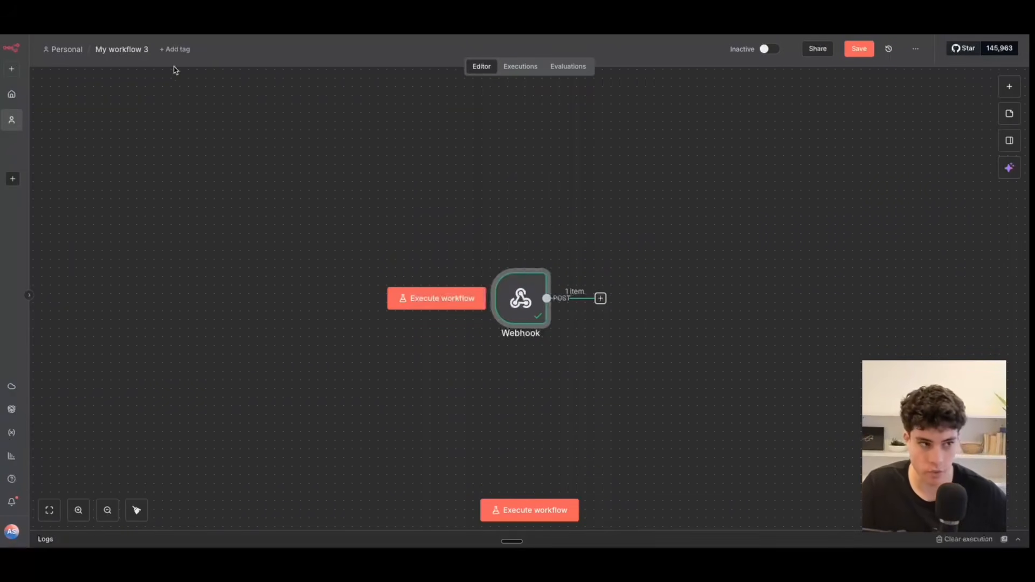
mouse_move(524, 322)
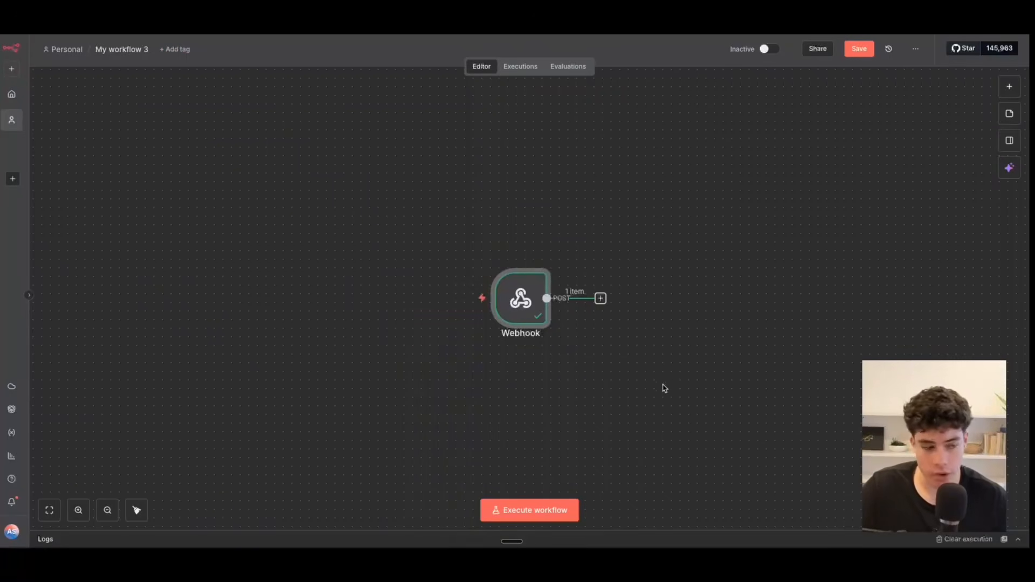
click(565, 298)
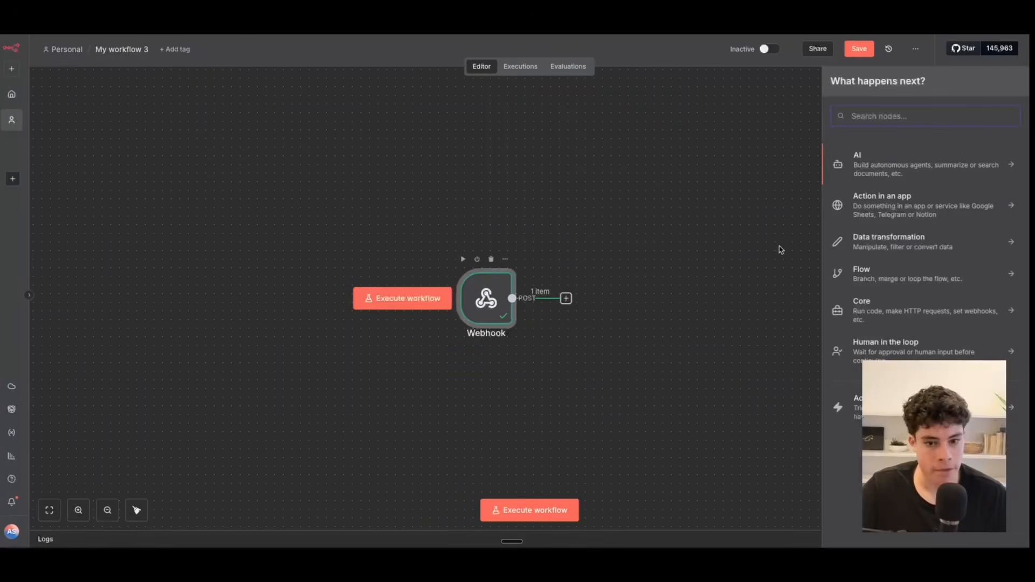
text(AI)
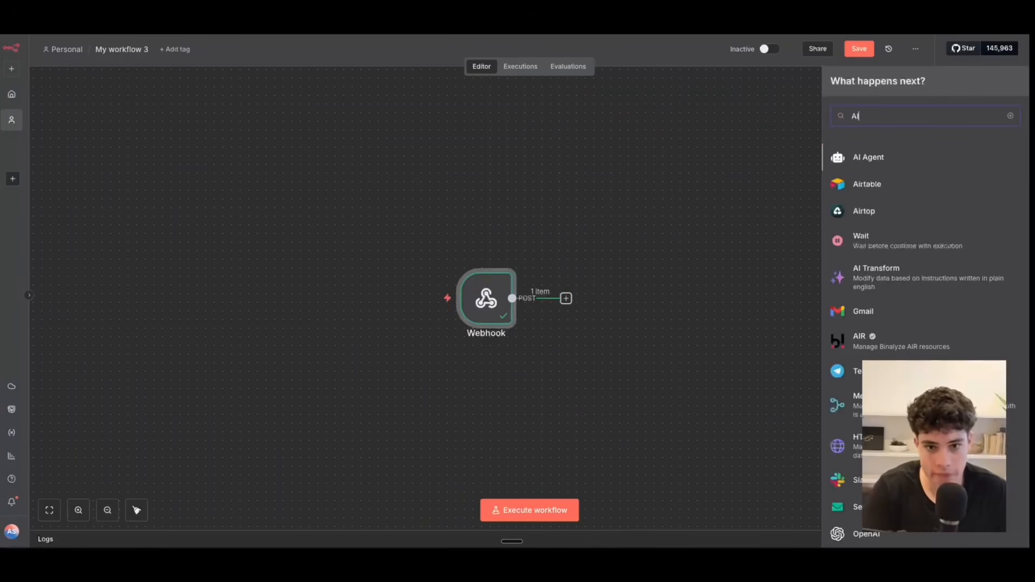
click(895, 157)
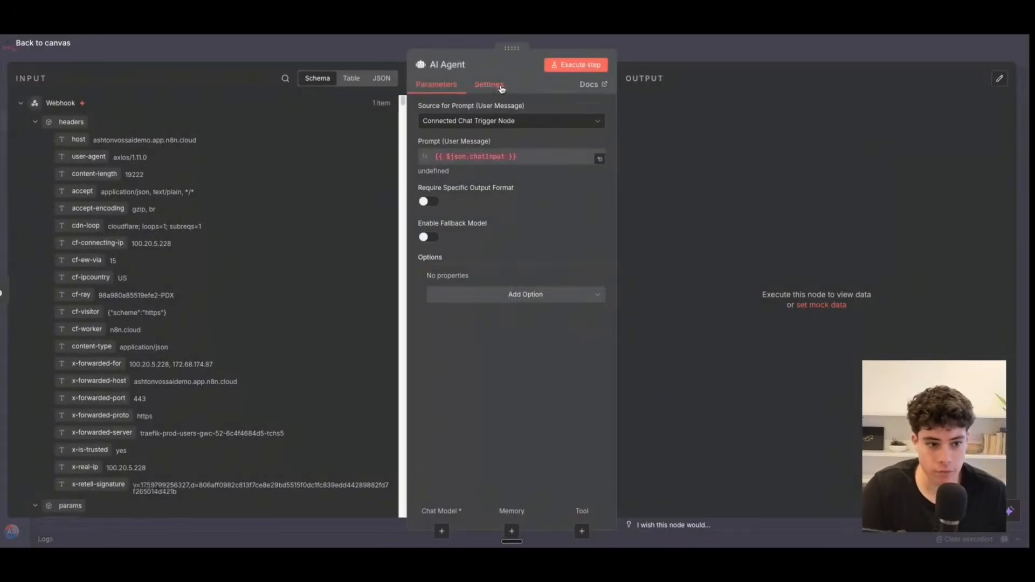
- Switch the agent's prompt to manual entry and paste the prepared appointment-booking prompt
click(493, 123)
click(444, 209)
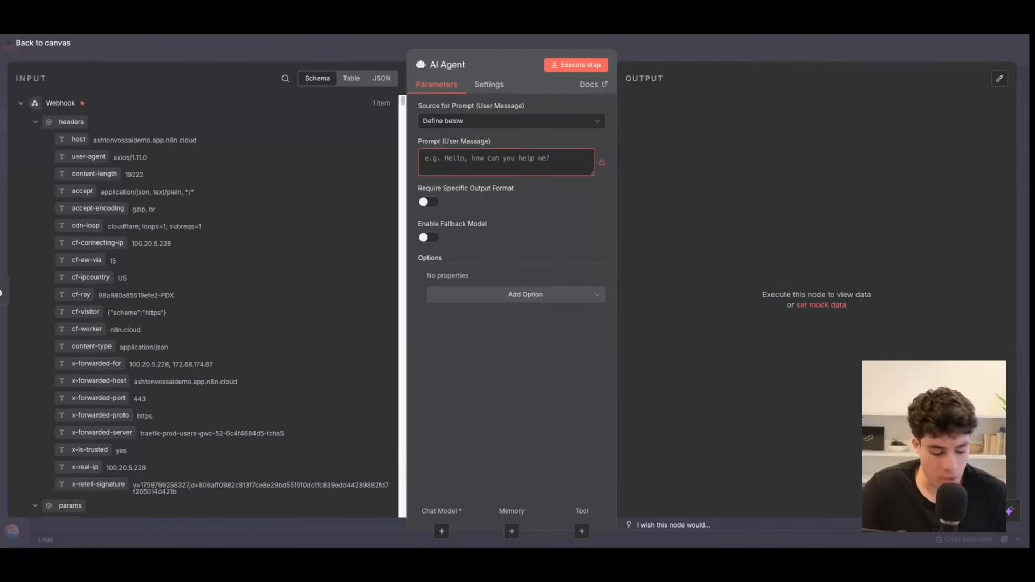
click(492, 166)
key(ctrl+v)
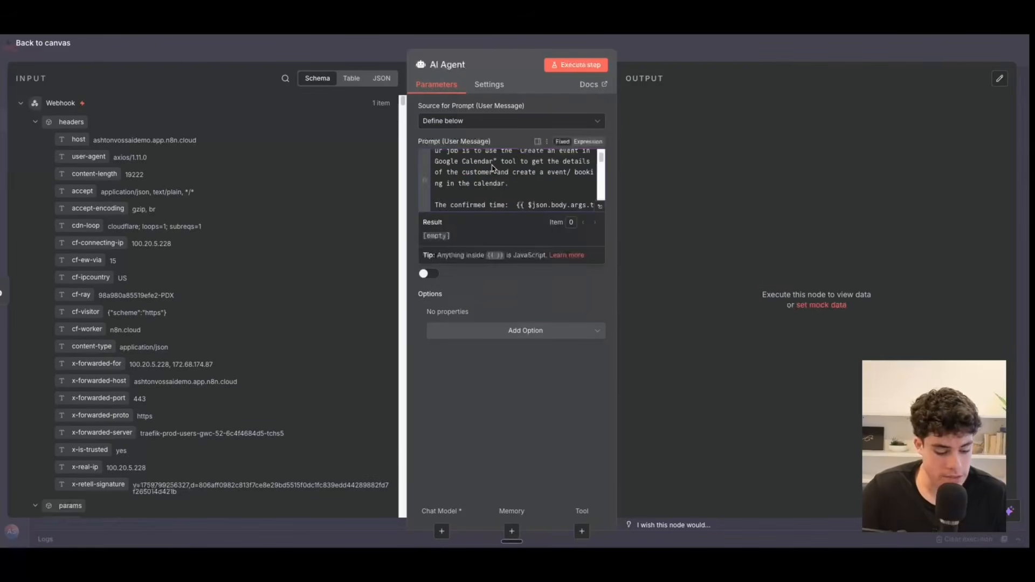
click(600, 206)
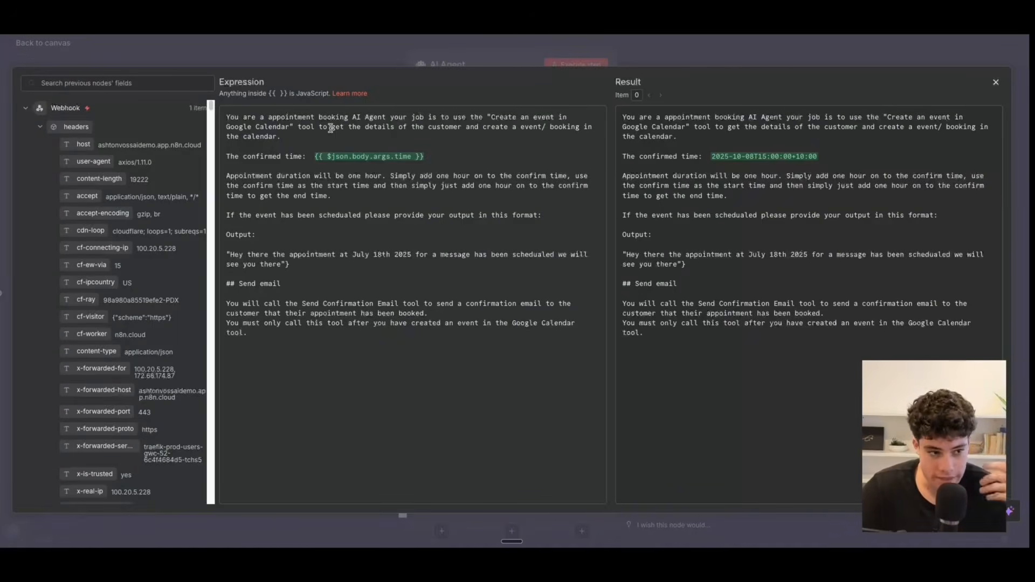
- Replace the old time expression after 'The confirmed time:' with the webhook's body.args.time field
drag(431, 157, 319, 156)
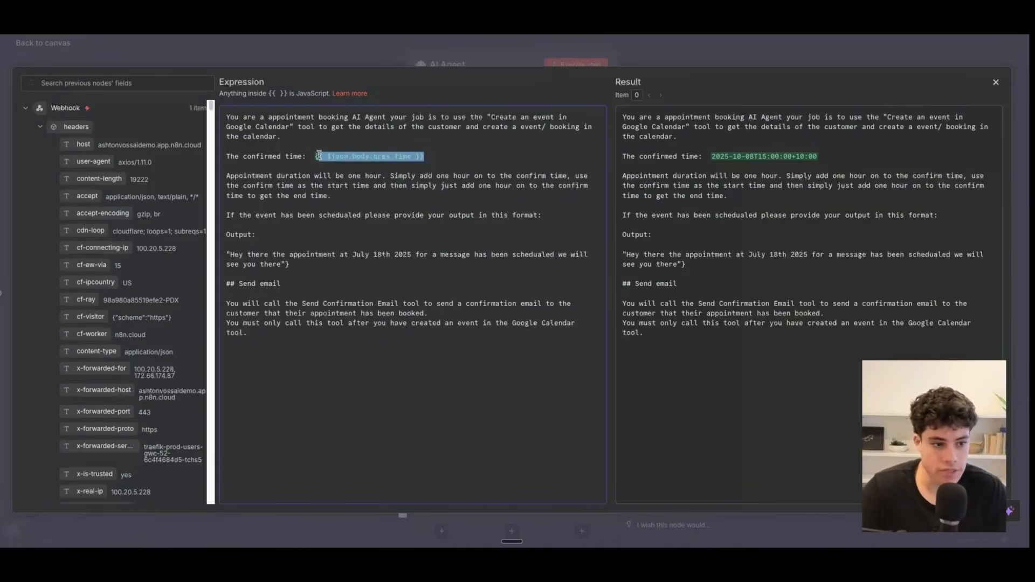
click(40, 126)
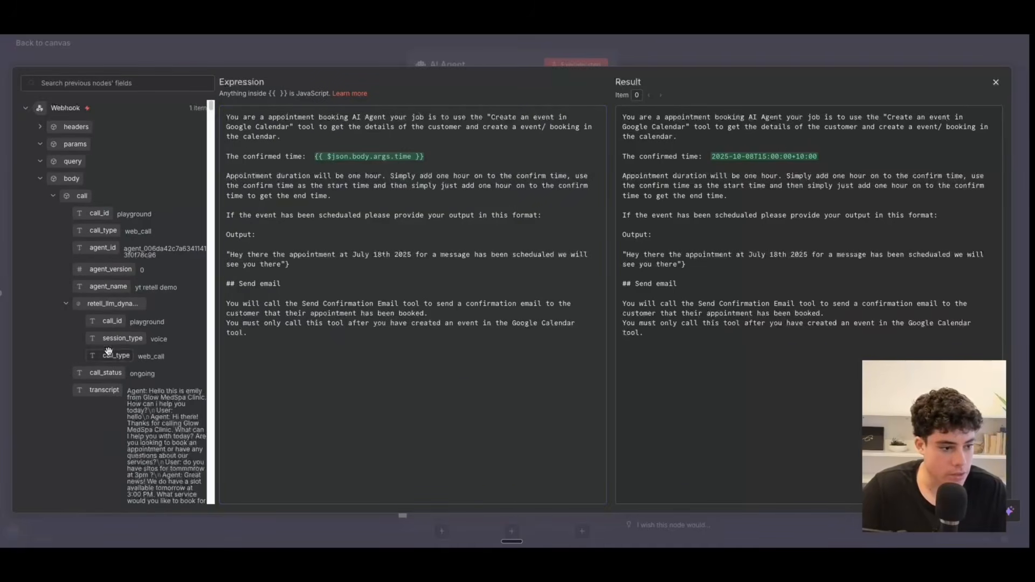
click(51, 196)
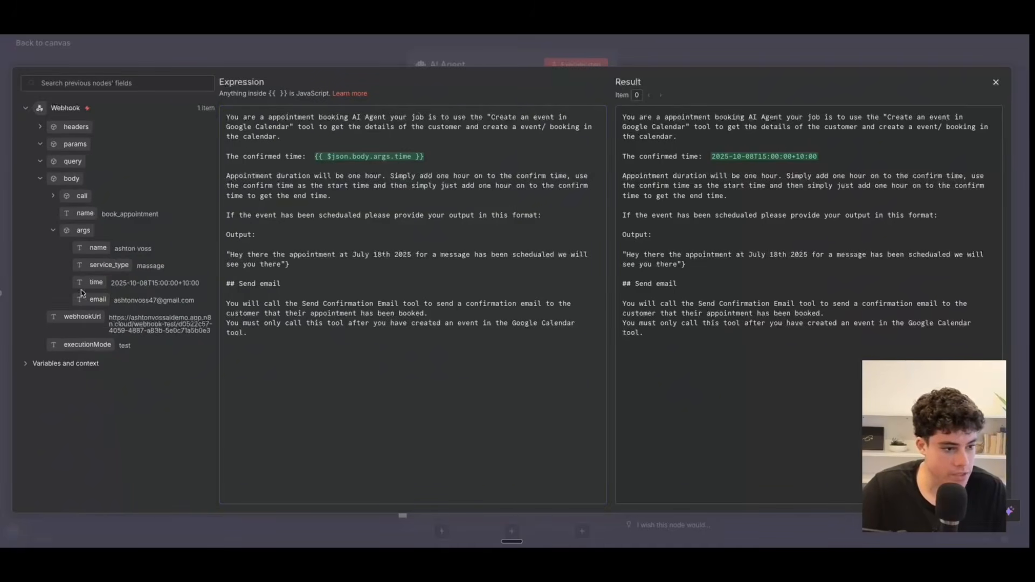
drag(443, 157, 315, 160)
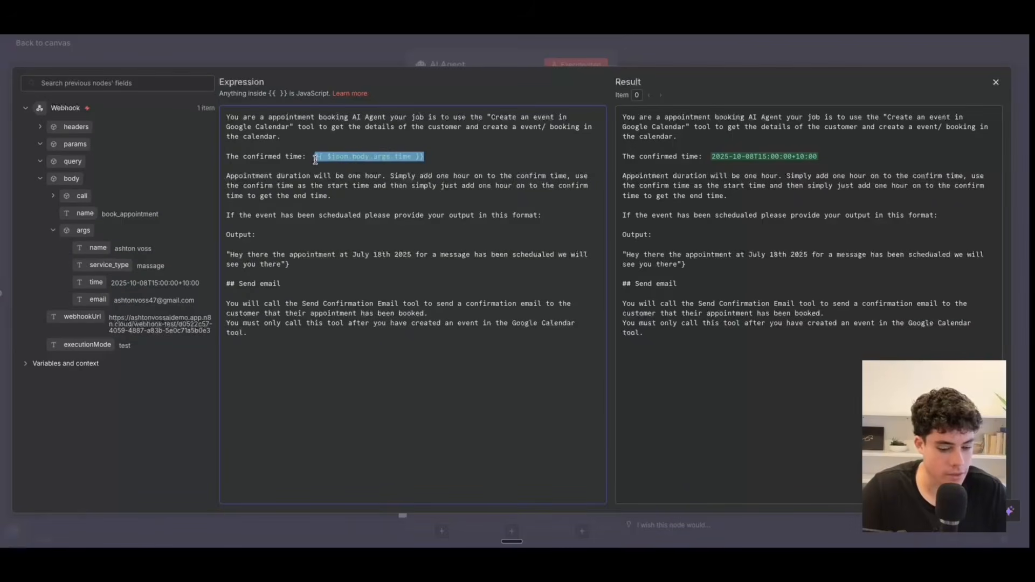
key(BackSpace)
drag(92, 292, 335, 156)
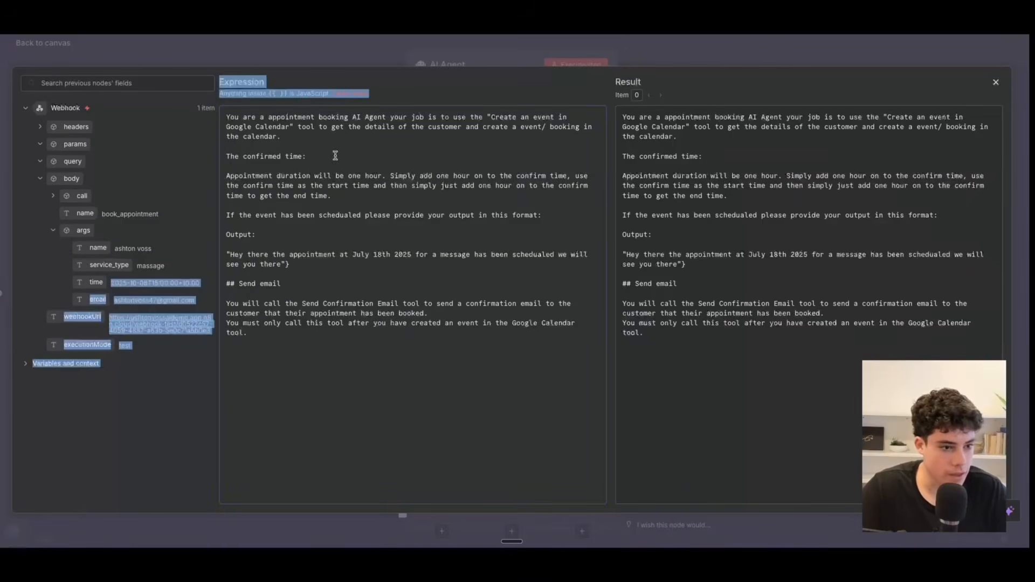
click(170, 268)
drag(96, 282, 377, 152)
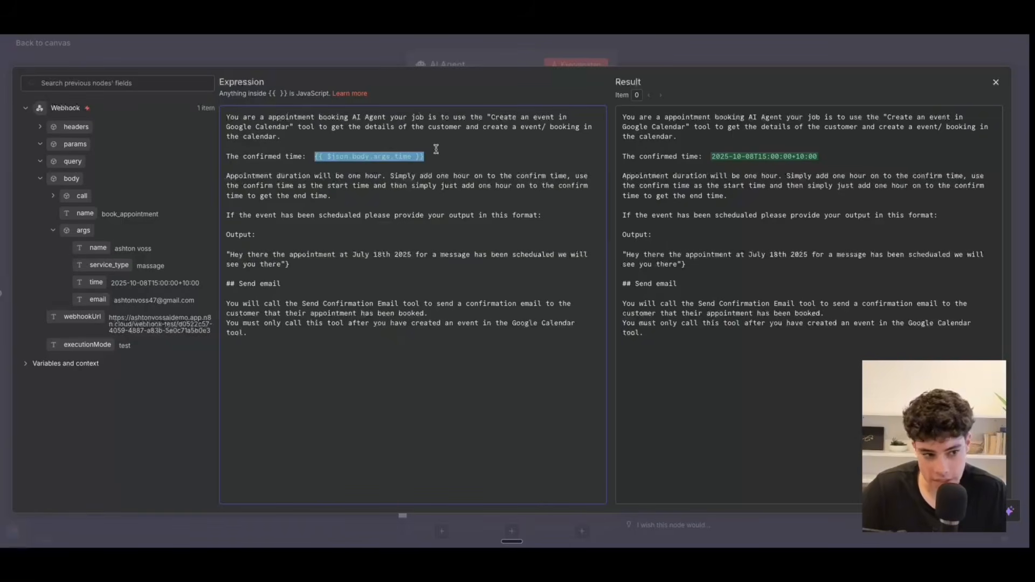
click(369, 200)
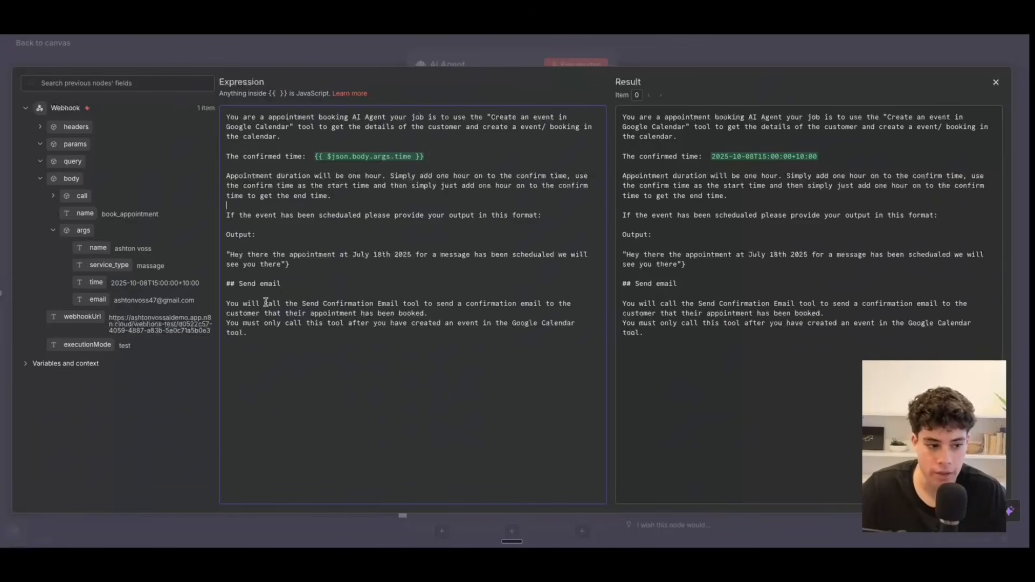
- Review the Send email instructions at the prompt's end and close the expression editor
click(305, 336)
drag(305, 346, 221, 293)
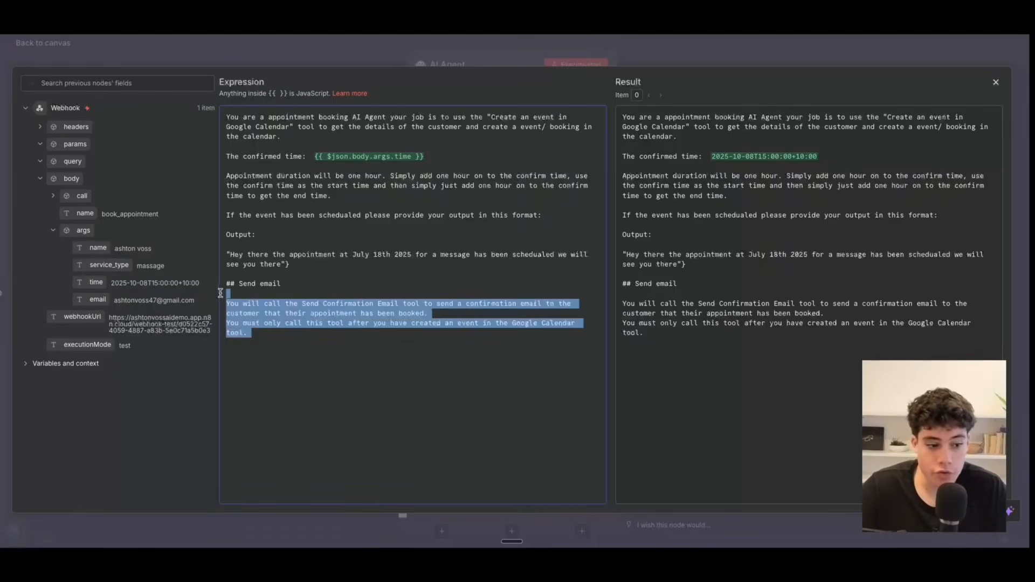
click(273, 336)
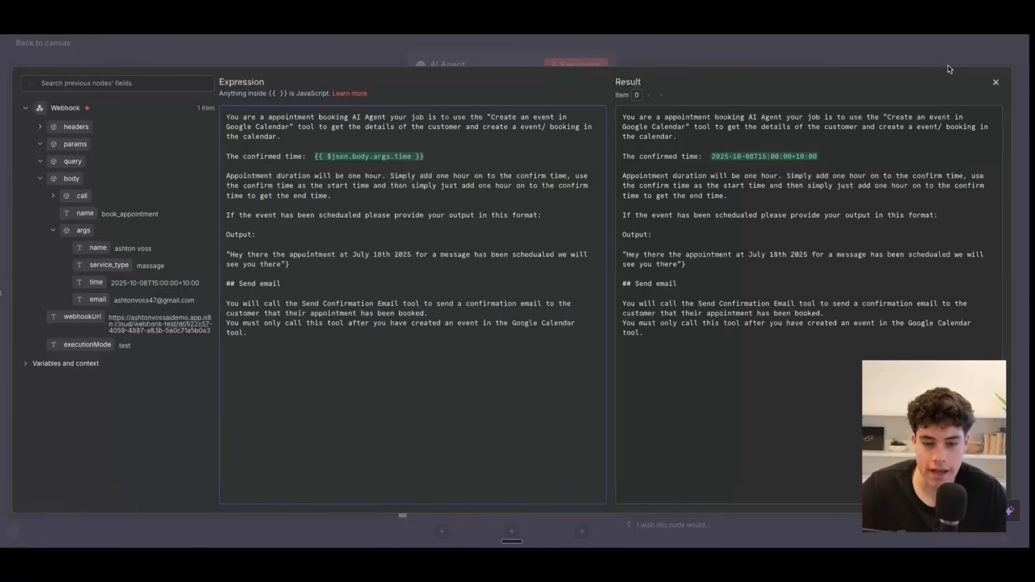
click(996, 82)
- Attach an OpenAI Chat Model to the AI Agent and tidy the node layout
click(60, 43)
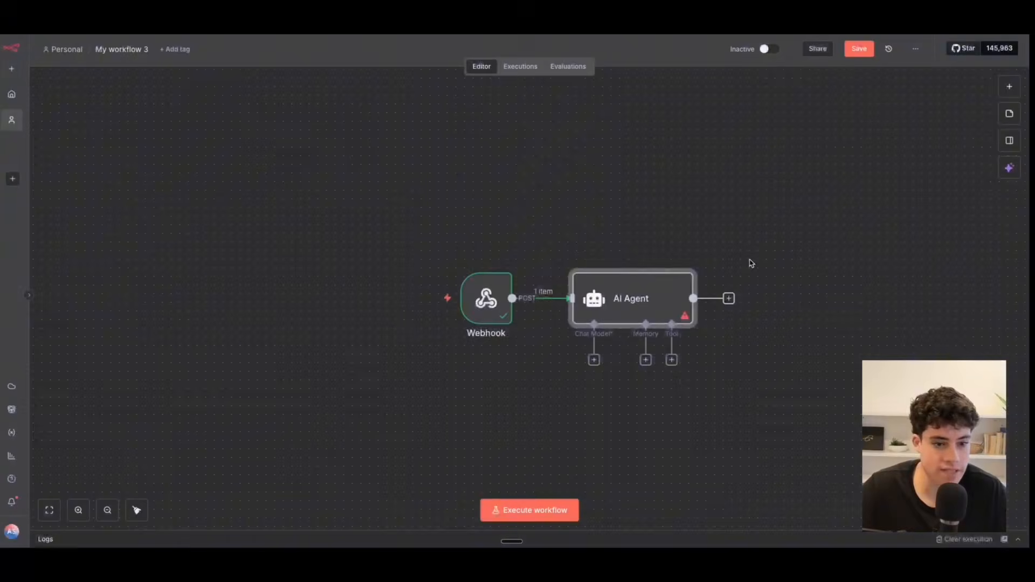
drag(687, 301, 727, 286)
click(636, 343)
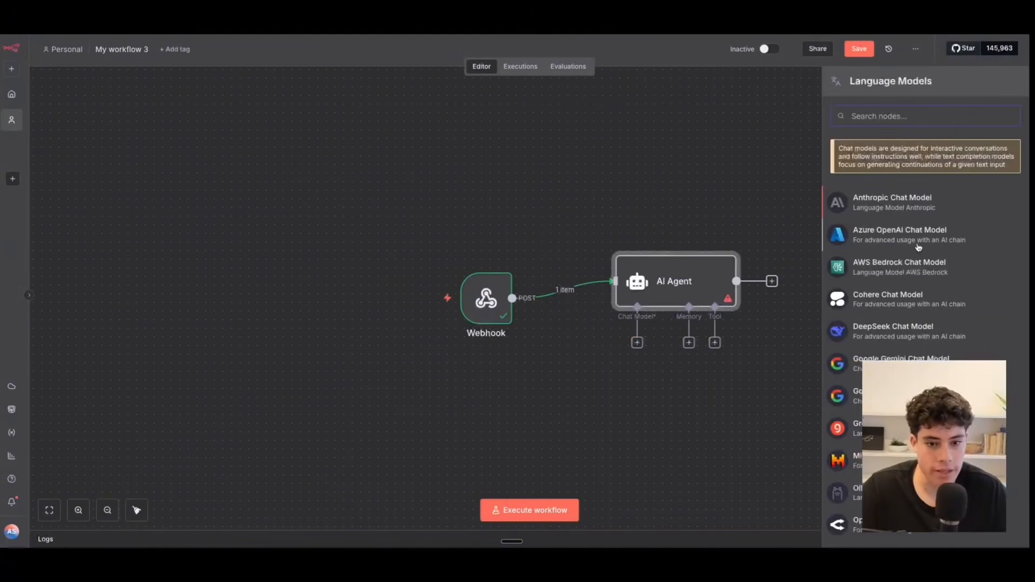
text(open)
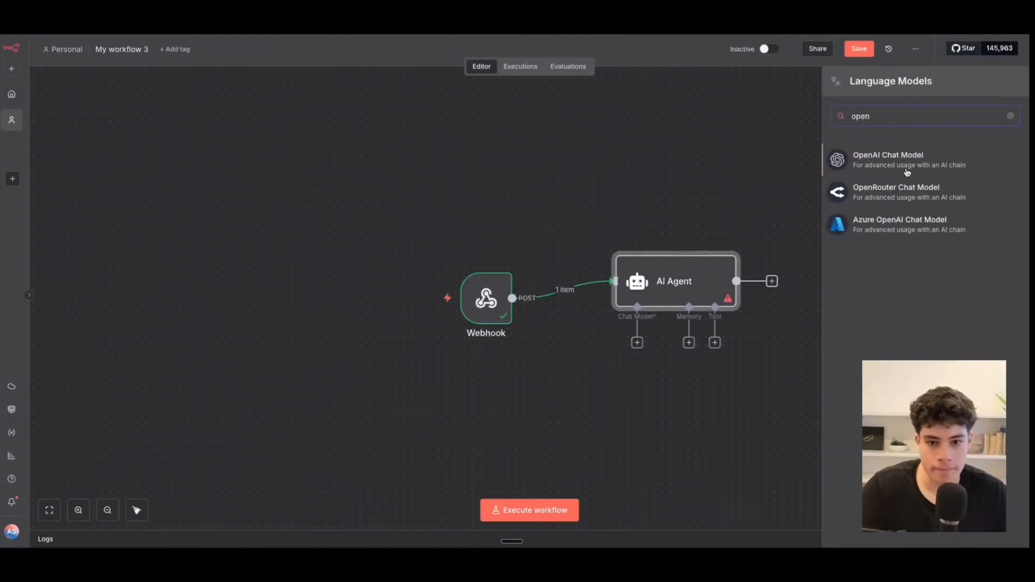
click(884, 159)
click(58, 47)
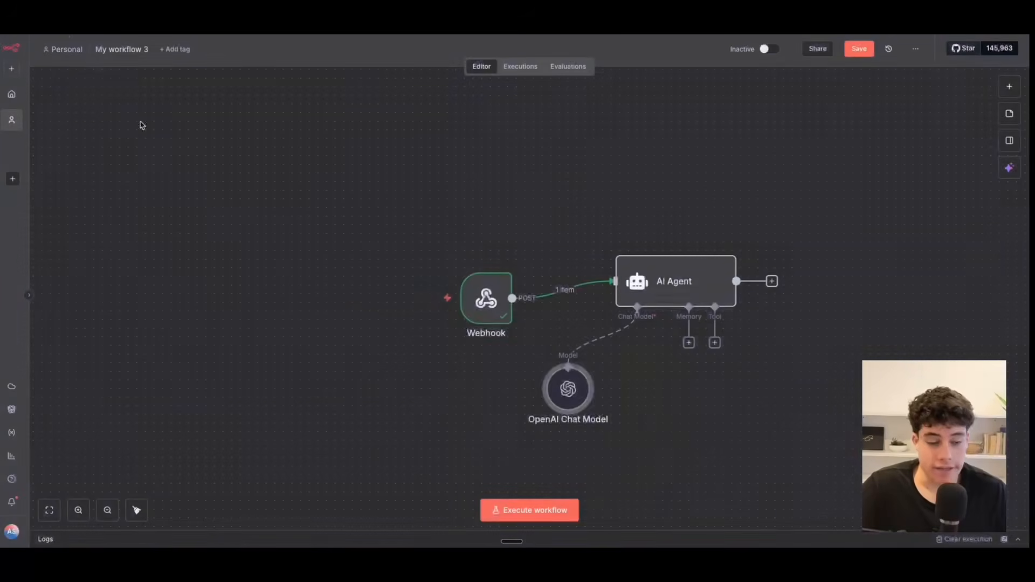
drag(569, 399, 534, 398)
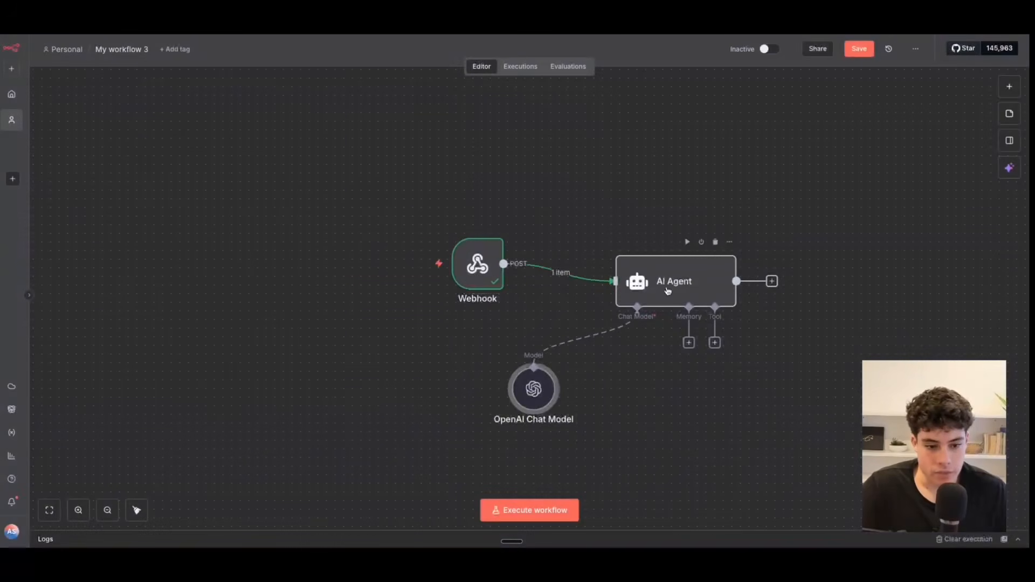
drag(669, 292, 686, 274)
drag(464, 291, 463, 301)
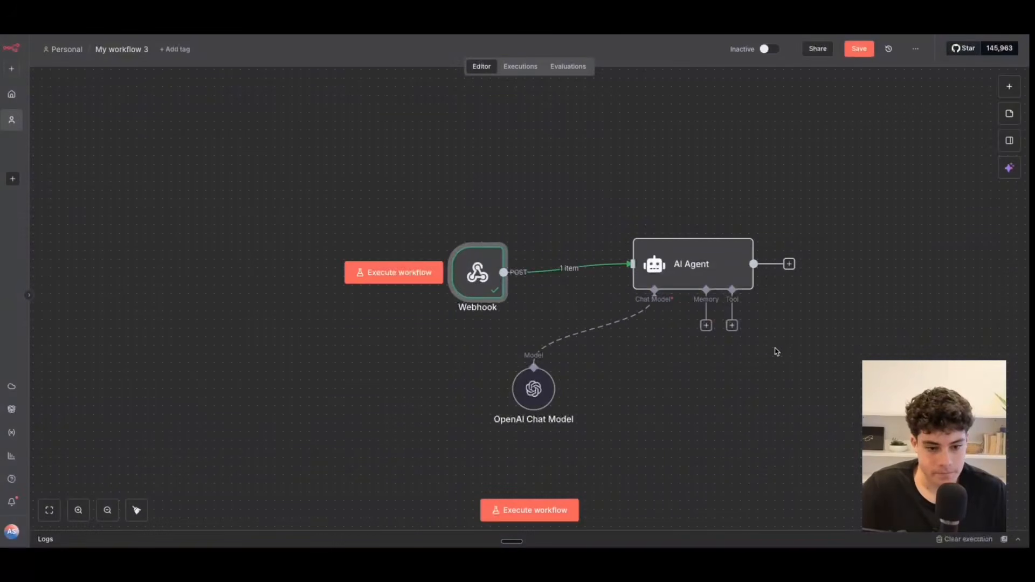
- Add a Google Calendar Tool to the agent, found by searching 'google cal'
click(732, 325)
text(google)
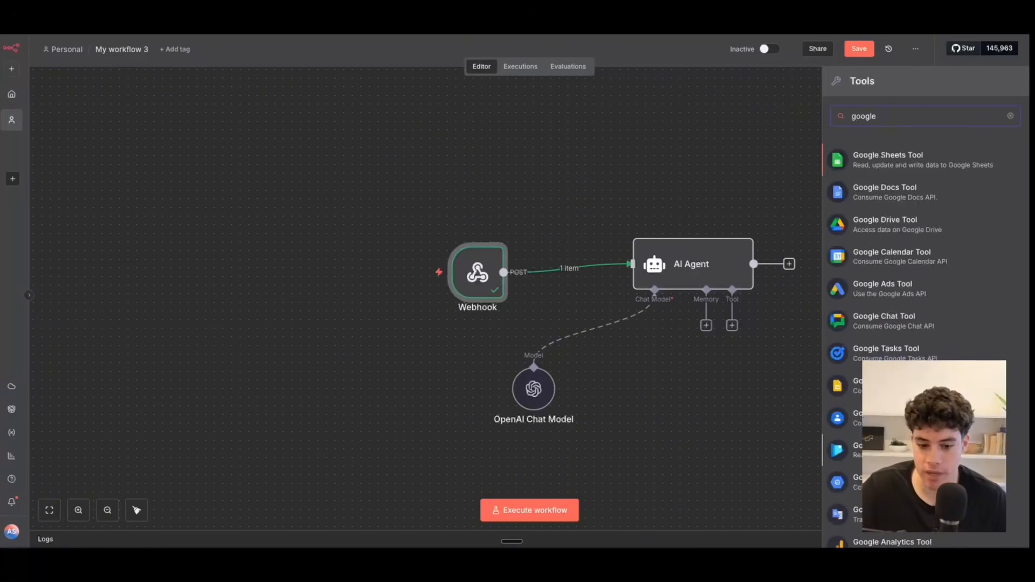
scroll(895, 448, down, 1)
scroll(895, 449, up, 1)
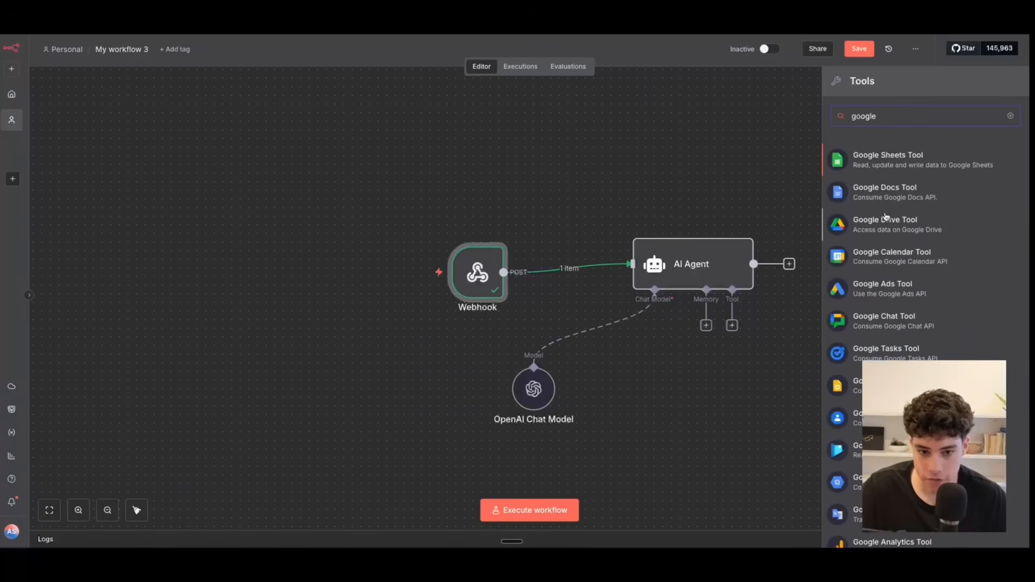
text(cal)
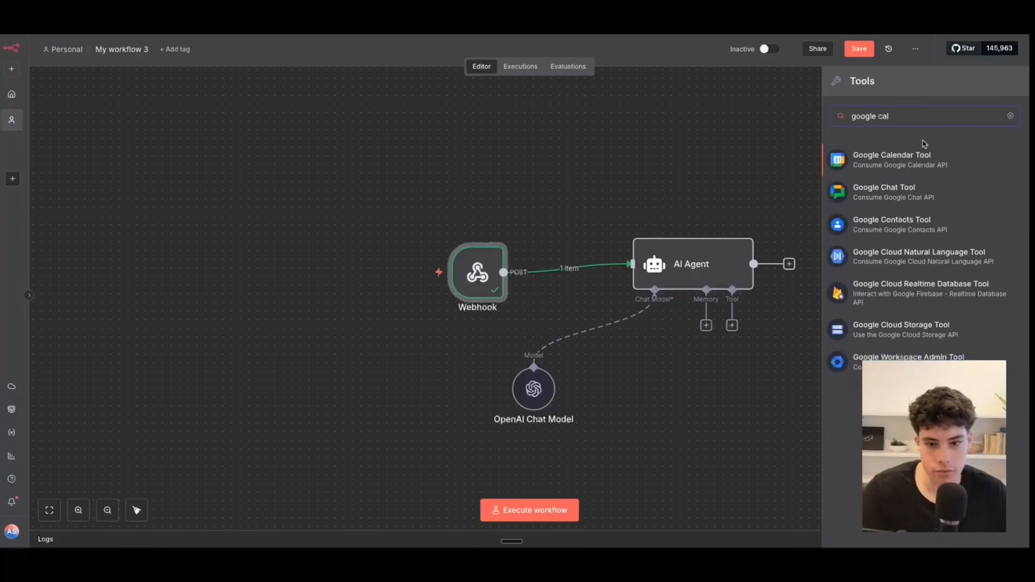
click(897, 162)
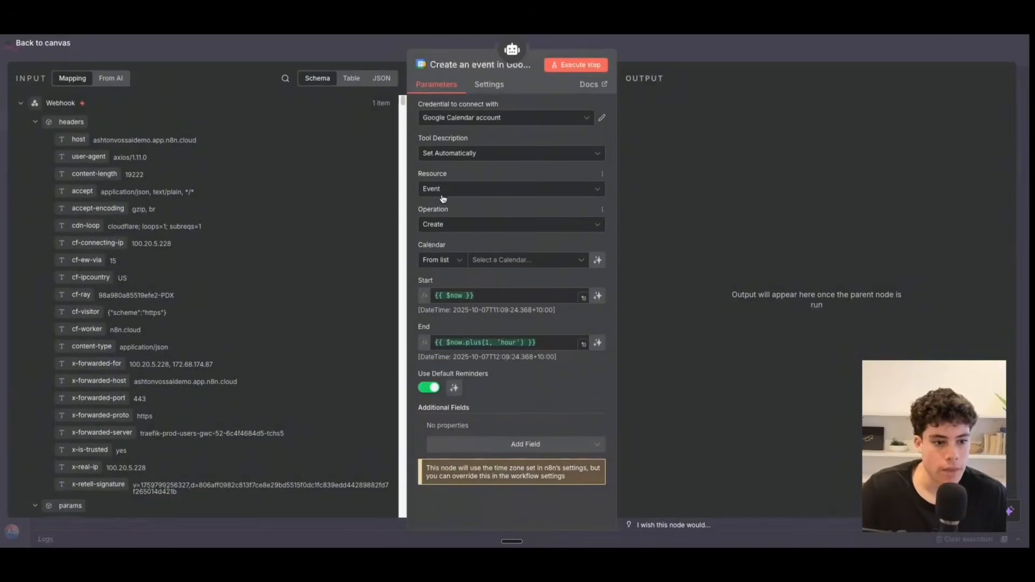
- Select the account's own calendar and let the model define the event start and end
click(571, 261)
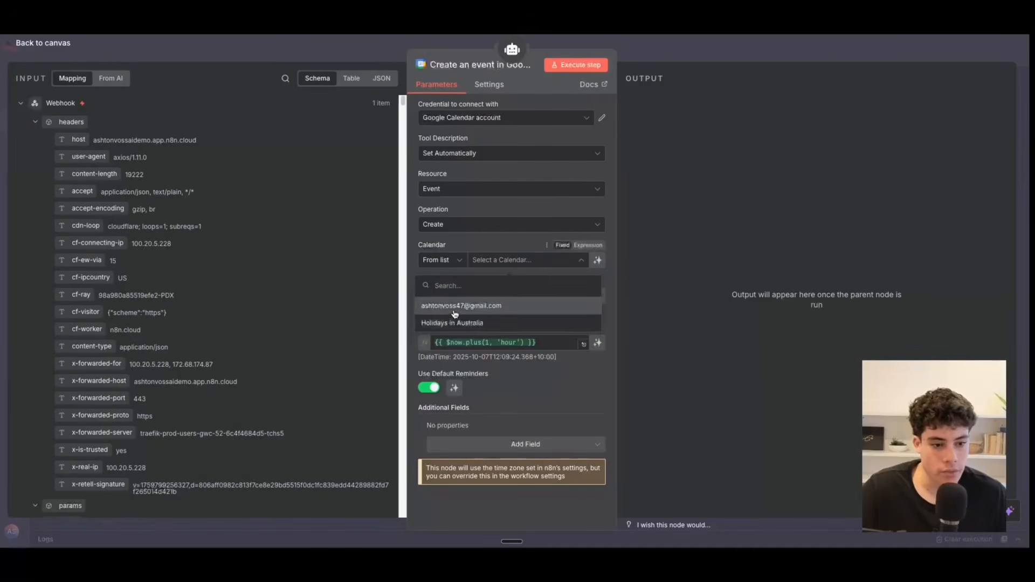
click(454, 306)
click(597, 296)
click(597, 343)
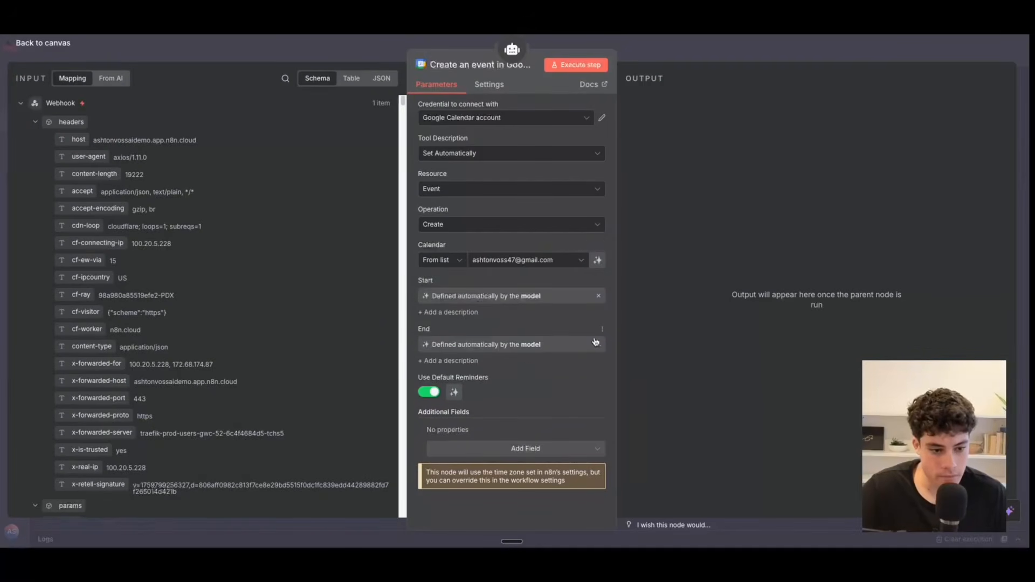
- Add a Description field listing name, Time and Email lines for the event
click(532, 452)
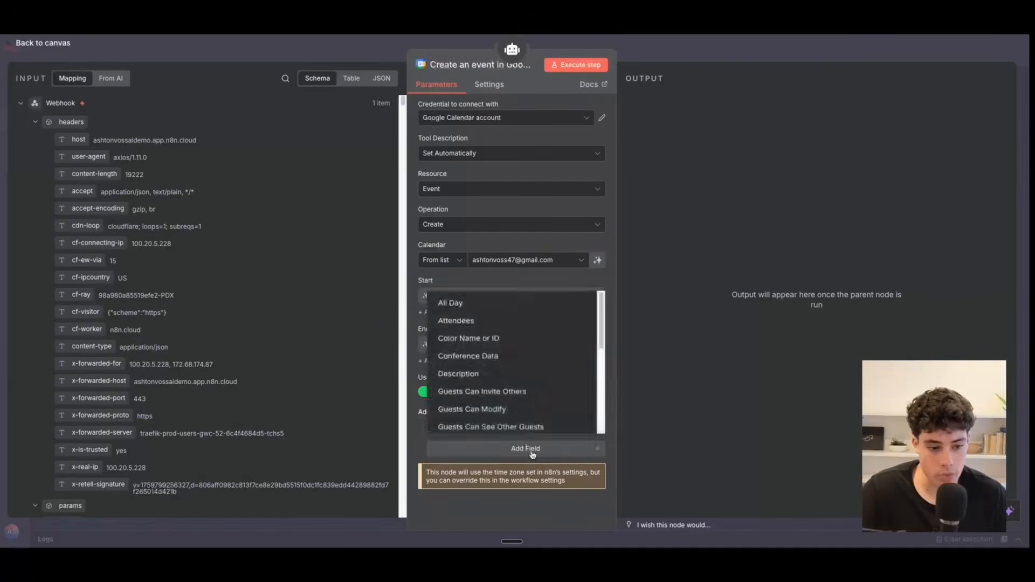
click(494, 373)
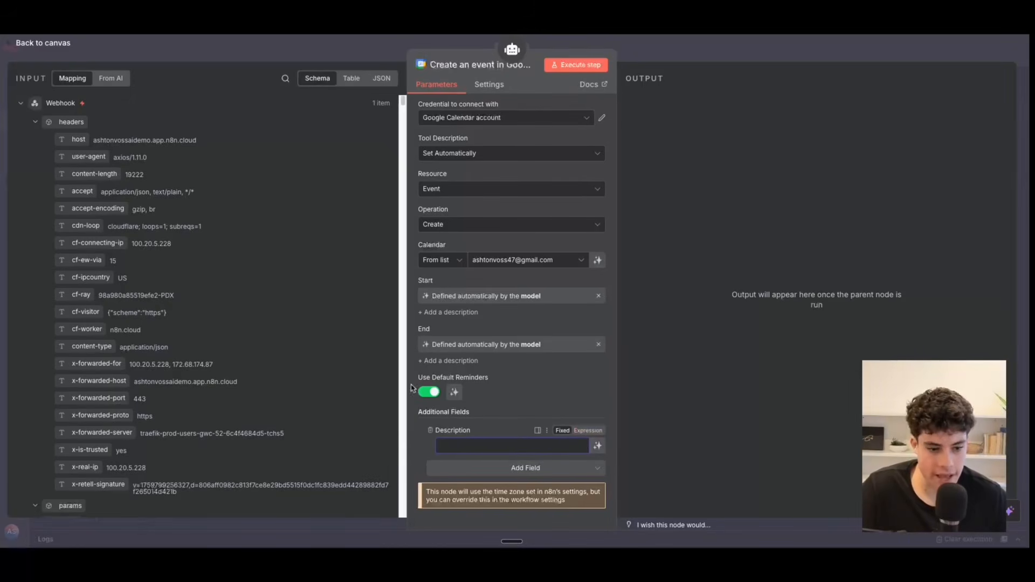
text(name:)
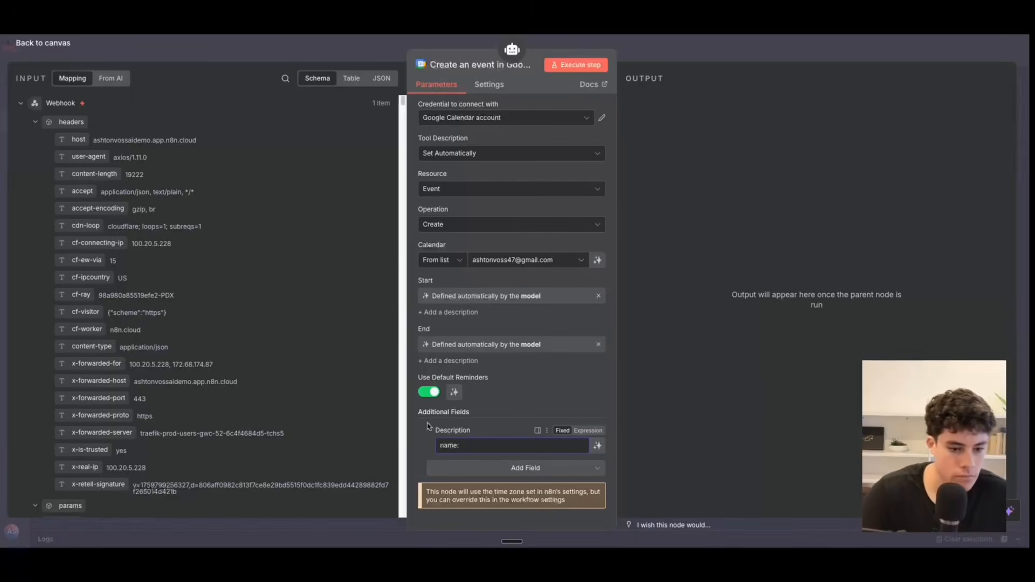
click(584, 449)
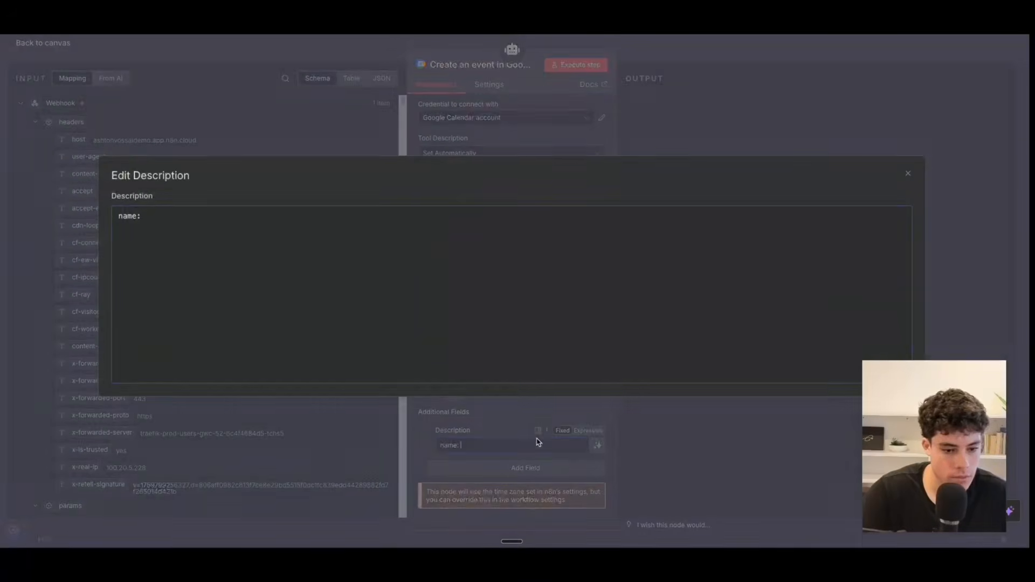
key(Return)
text(})
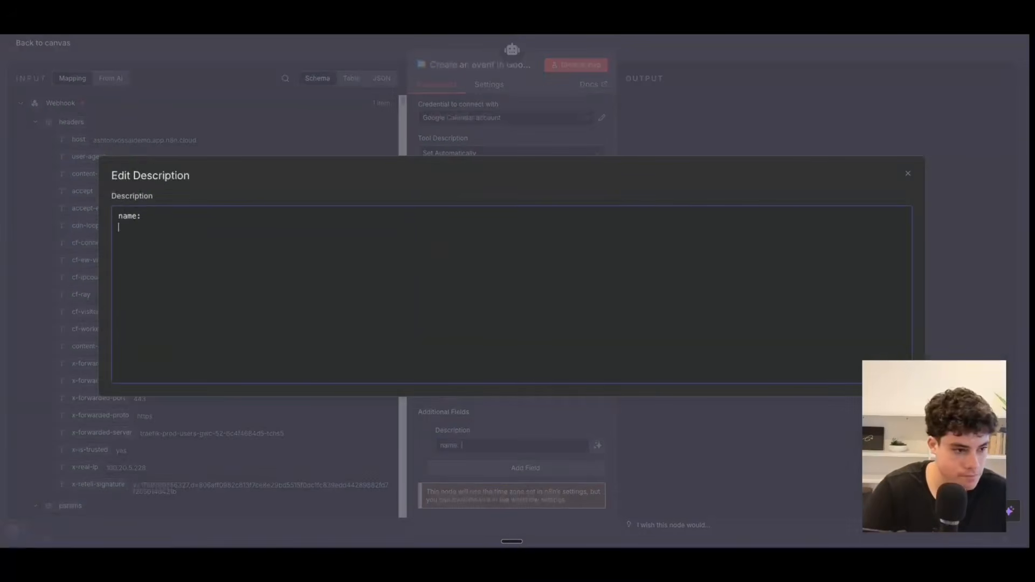
text(ime)
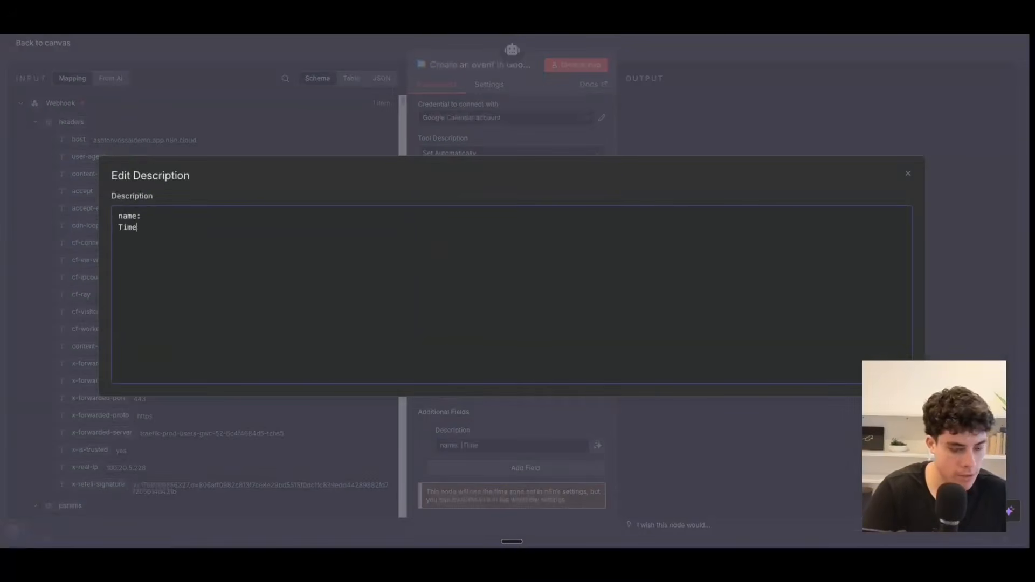
key(Return)
text(Email)
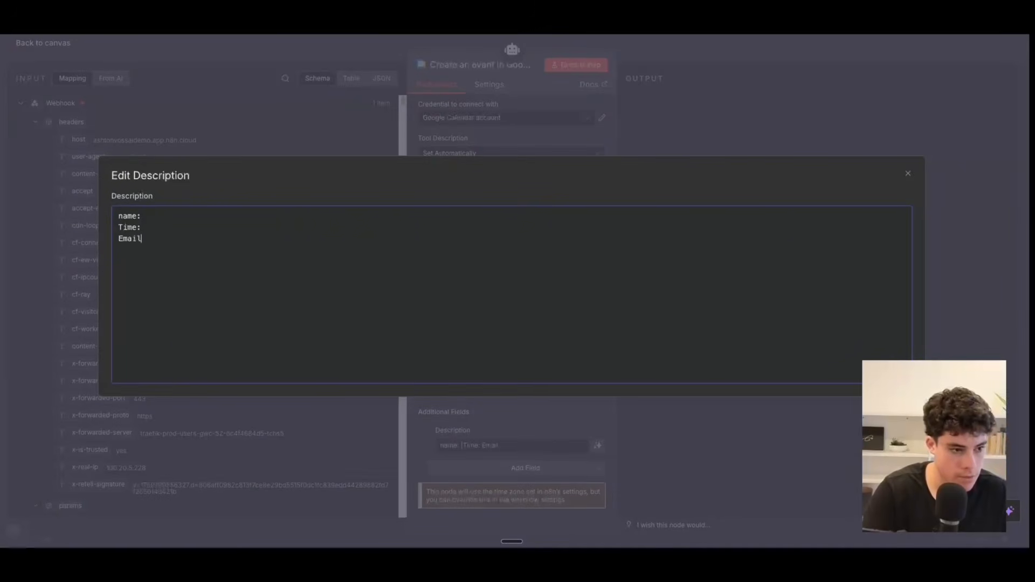
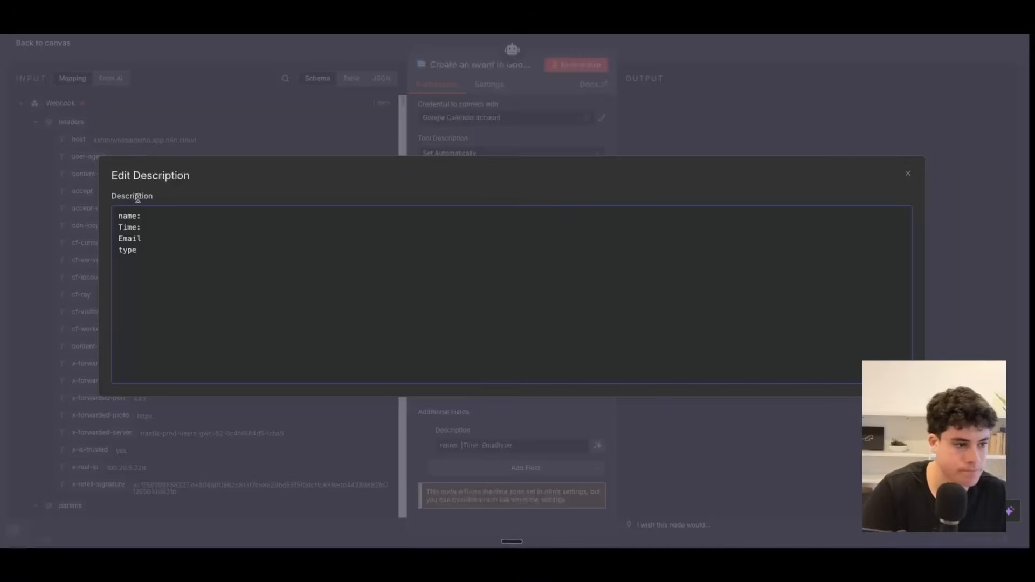
- Lowercase the Email and Time labels in the calendar event description
double_click(120, 240)
text(email)
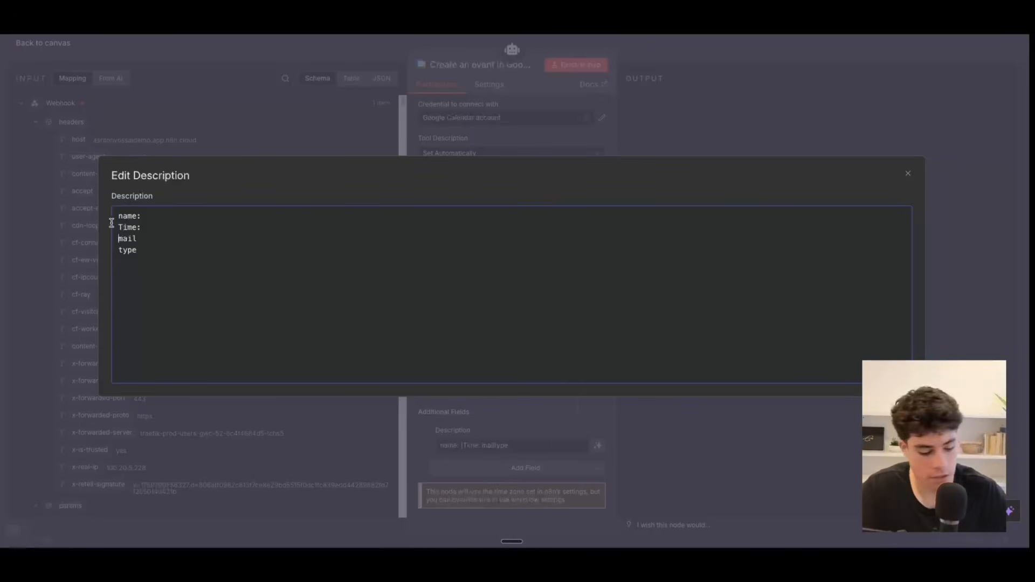
double_click(128, 227)
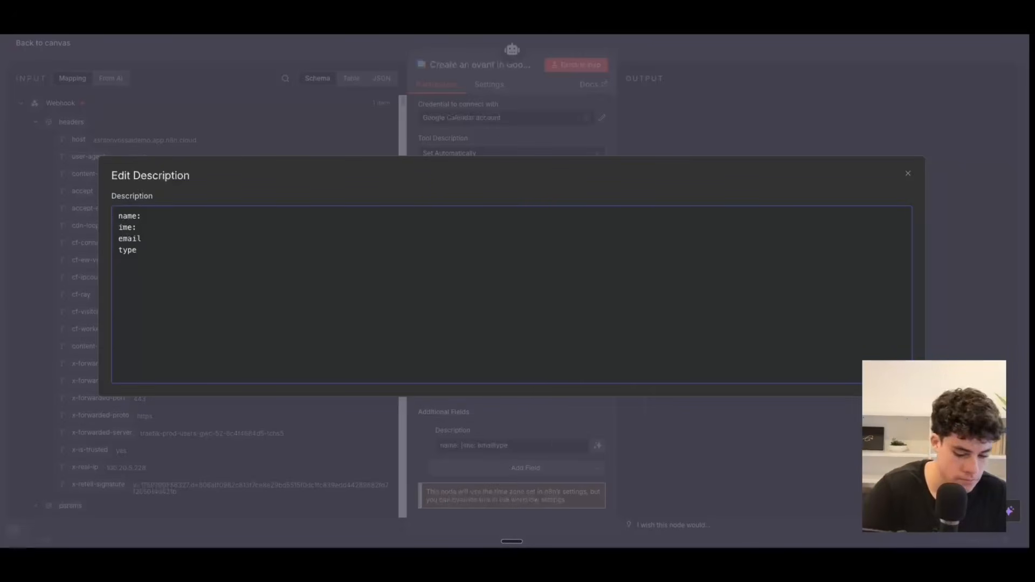
text(time)
click(909, 174)
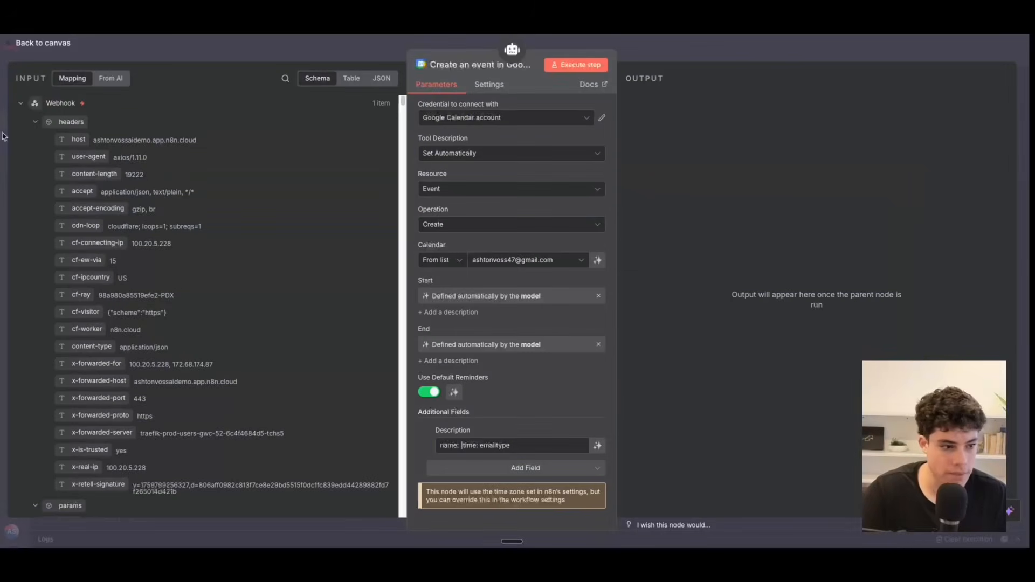
- Map the webhook's args name after the name: label, removing the stray copy
click(38, 122)
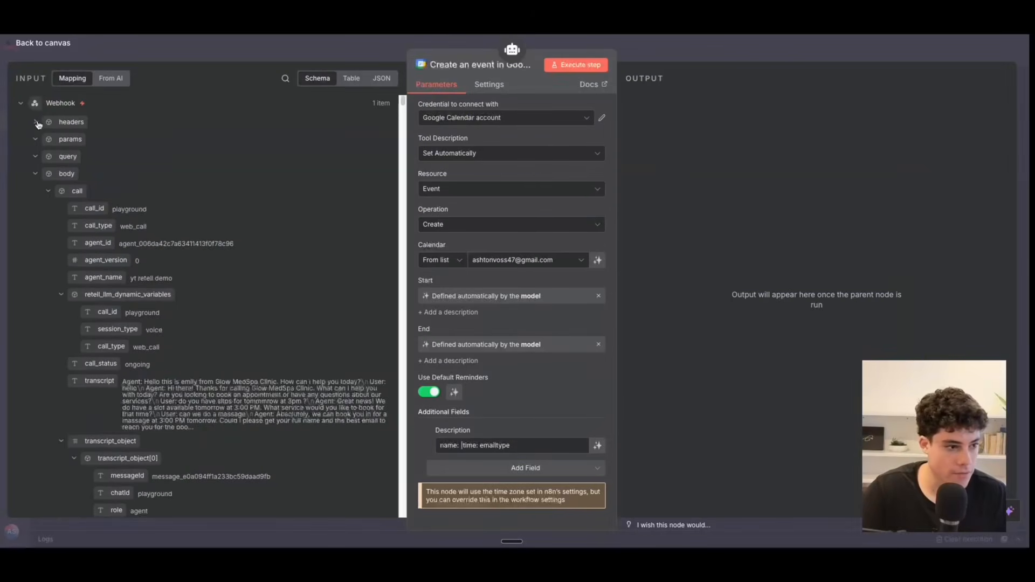
click(49, 193)
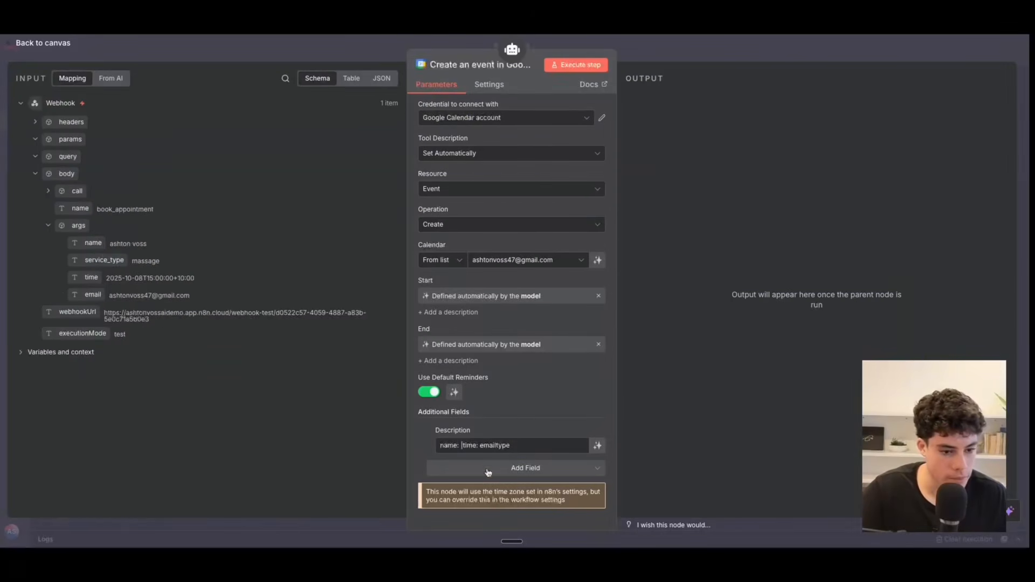
drag(92, 243, 473, 480)
key(ctrl+c)
click(517, 447)
key(ctrl+v)
key(ctrl+shift+i)
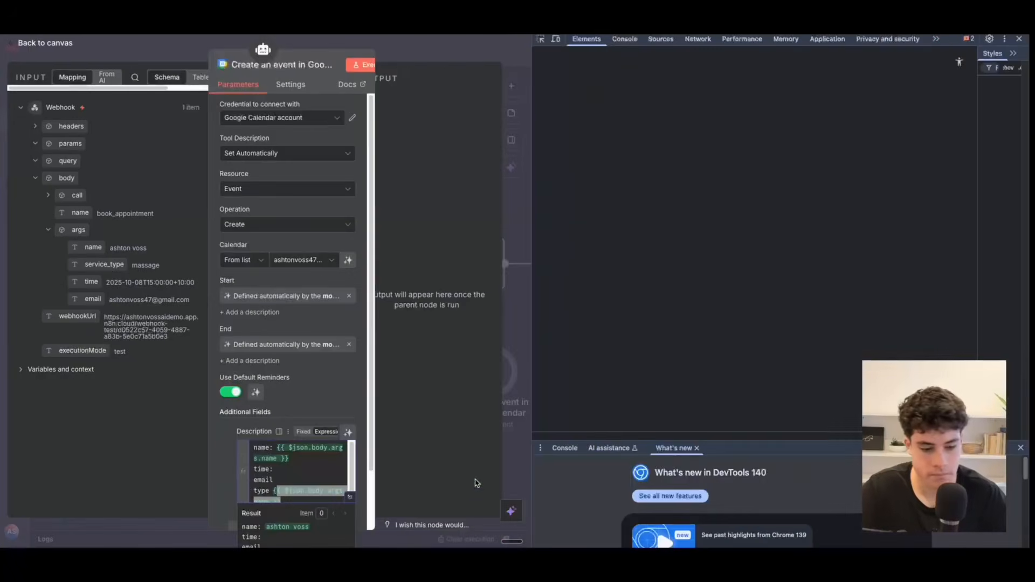
key(ctrl+shift+i)
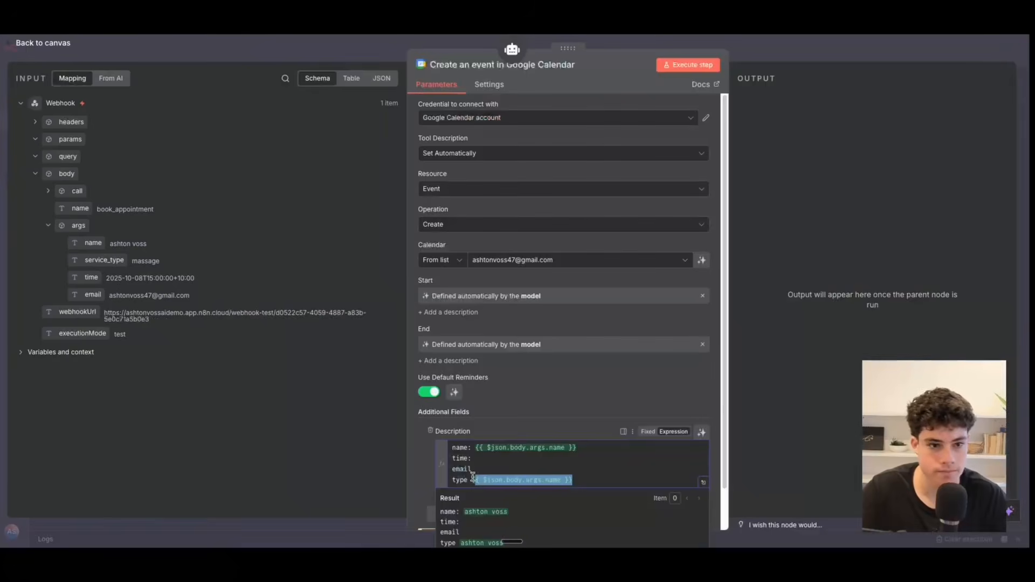
key(BackSpace)
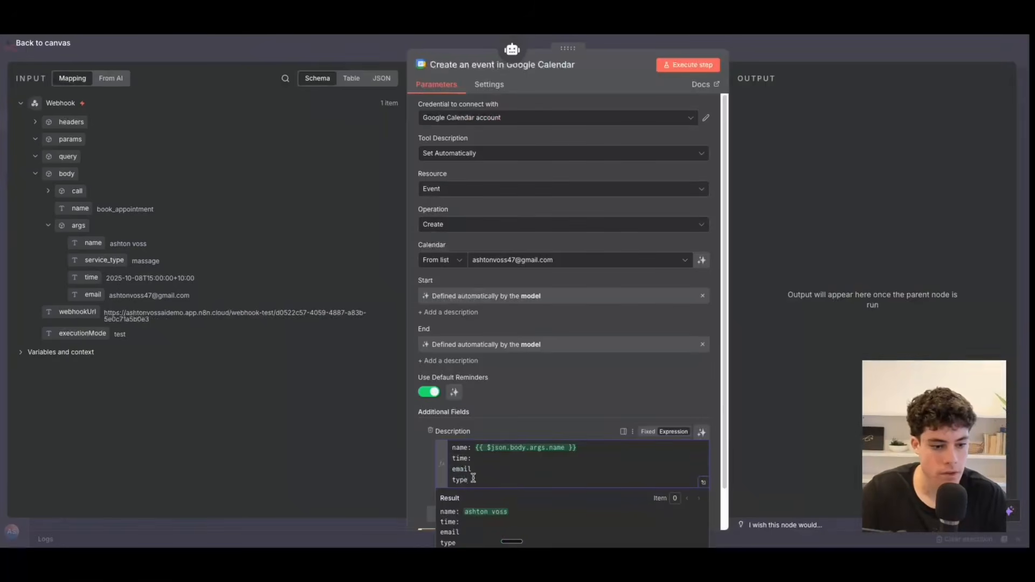
- Map service_type onto the type line and the booking time onto the time line, adding colons
text(:)
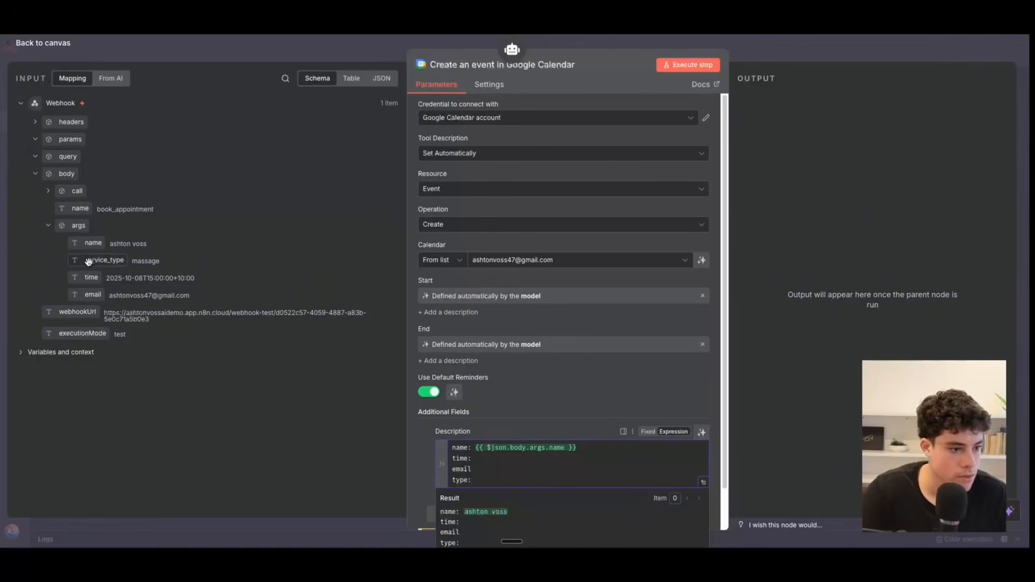
drag(89, 262, 525, 481)
drag(89, 278, 472, 469)
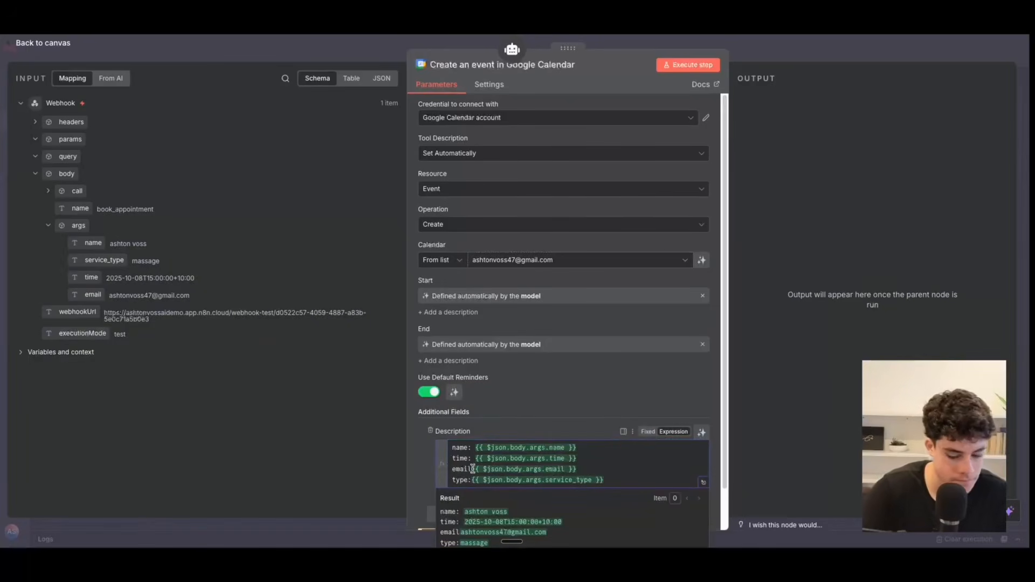
click(472, 470)
text(:)
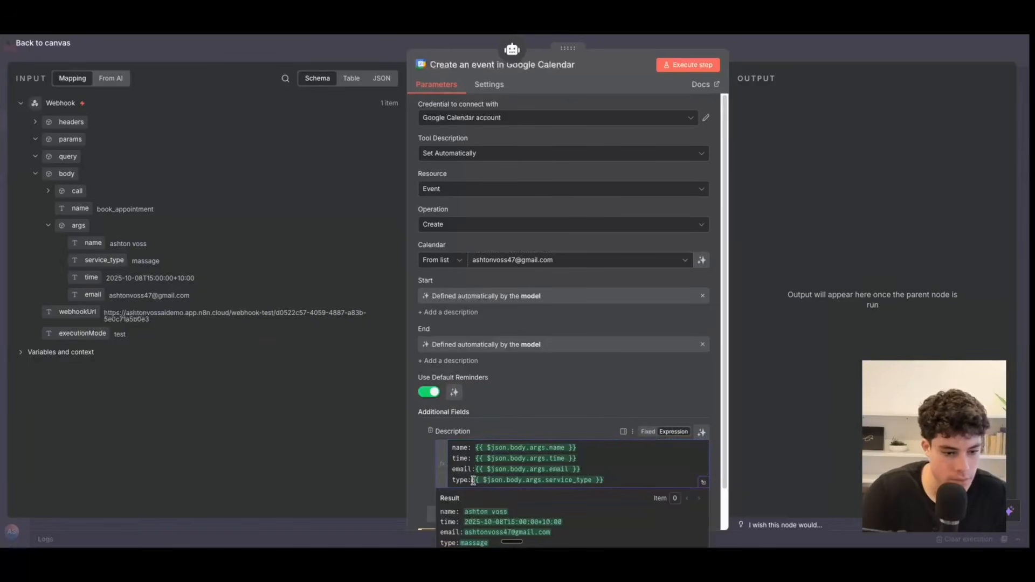
click(703, 483)
click(996, 81)
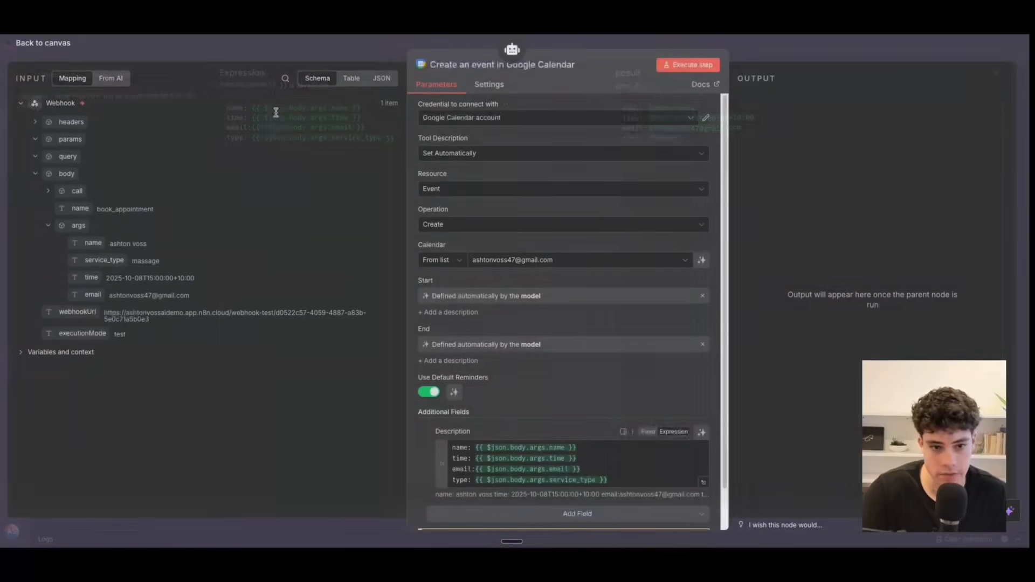
- Add an event Summary reading 'New appointment for {name} at {time}' from the webhook args
scroll(654, 429, down, 1)
click(599, 476)
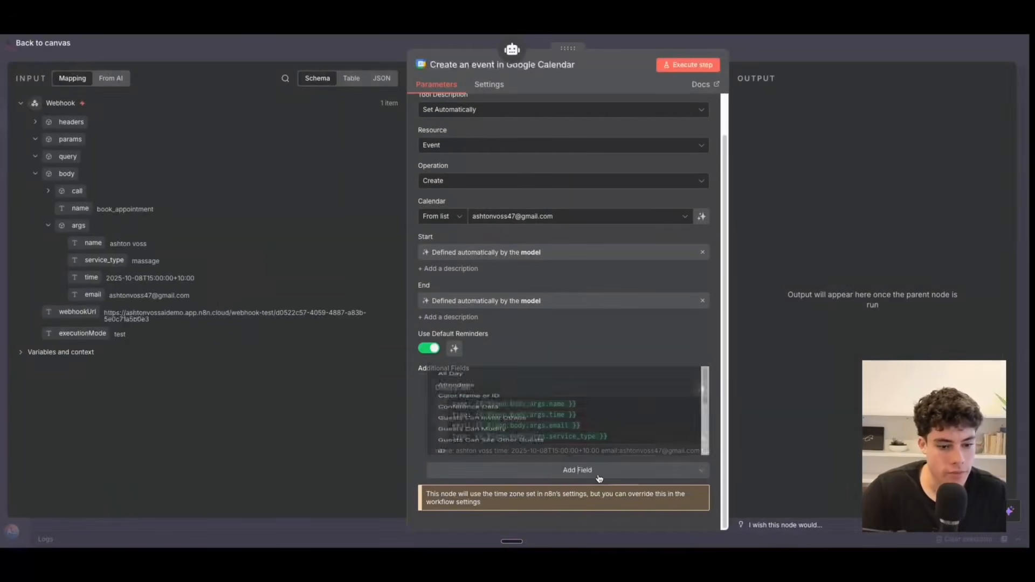
scroll(496, 396, down, 5)
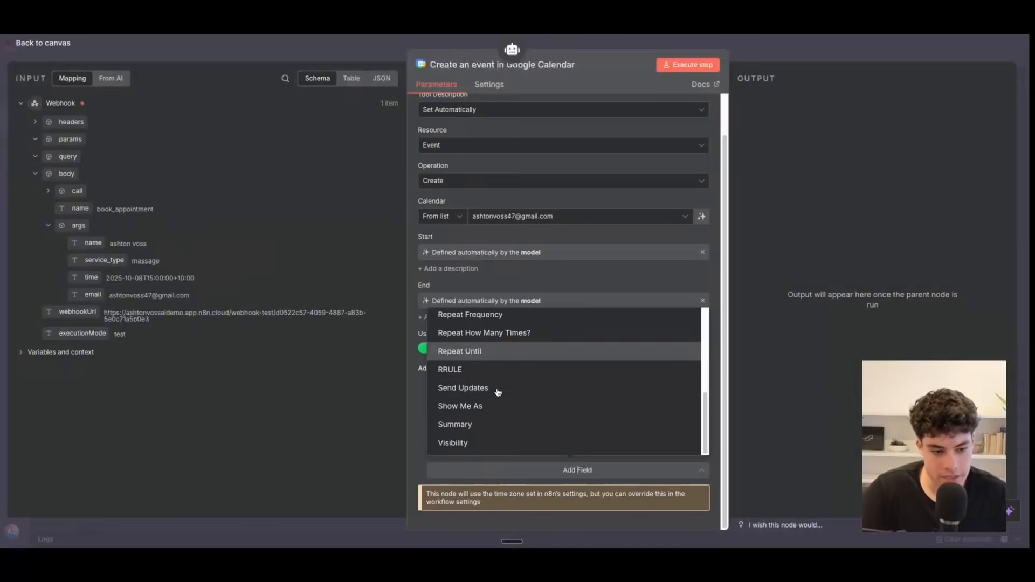
click(474, 425)
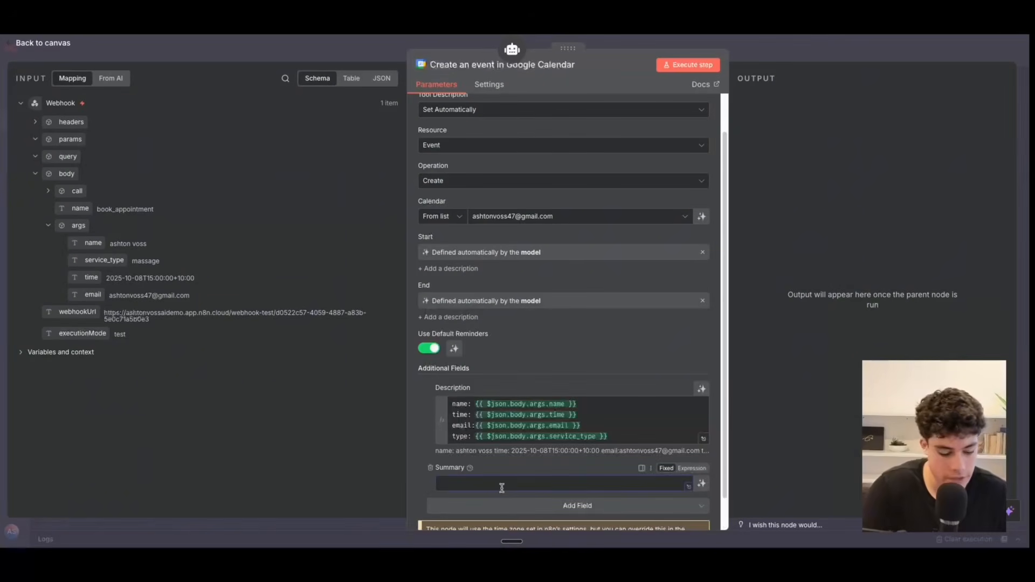
text(New appointment f)
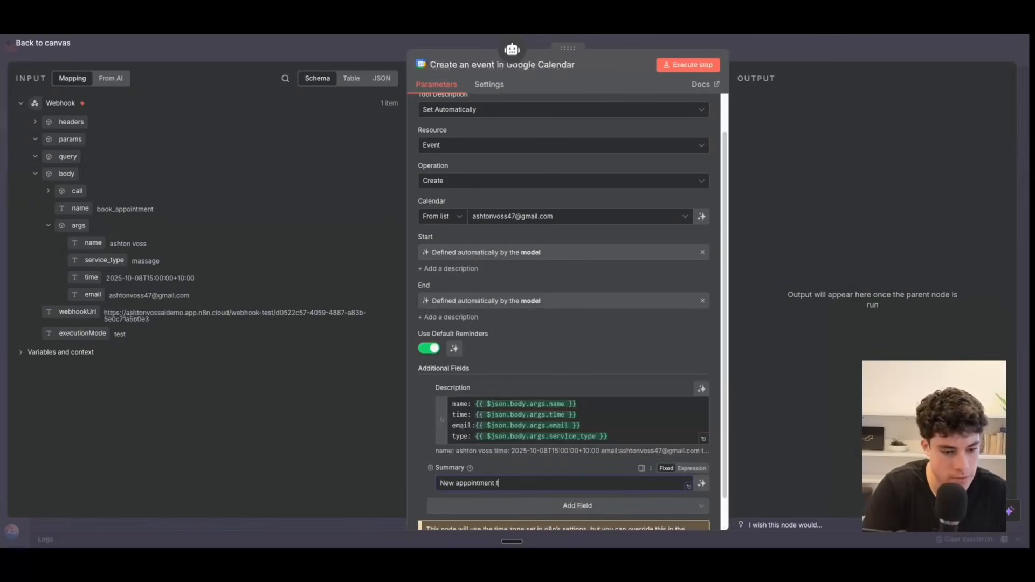
text(or)
drag(92, 243, 561, 488)
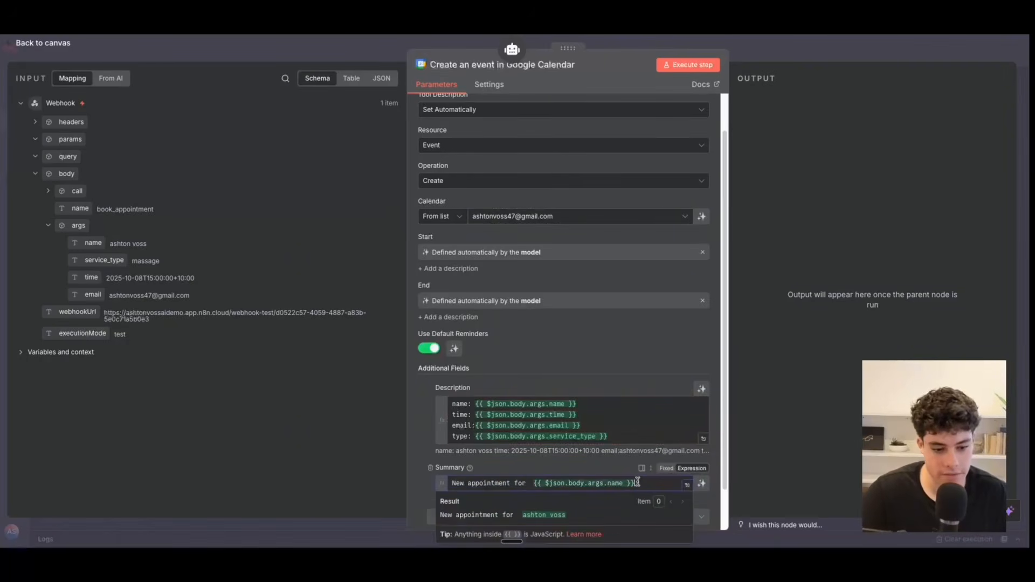
text(at)
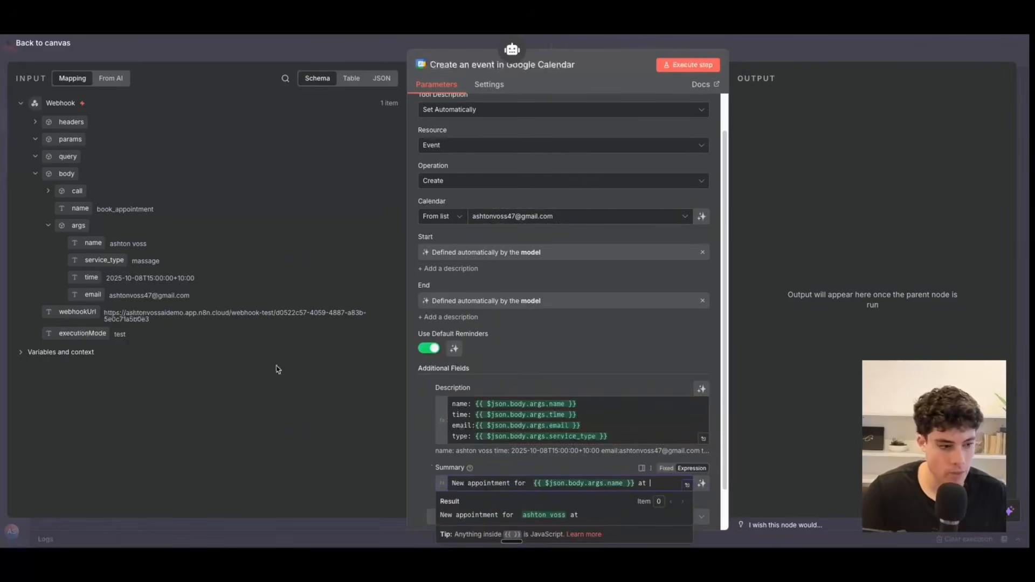
drag(91, 277, 696, 489)
scroll(717, 467, down, 1)
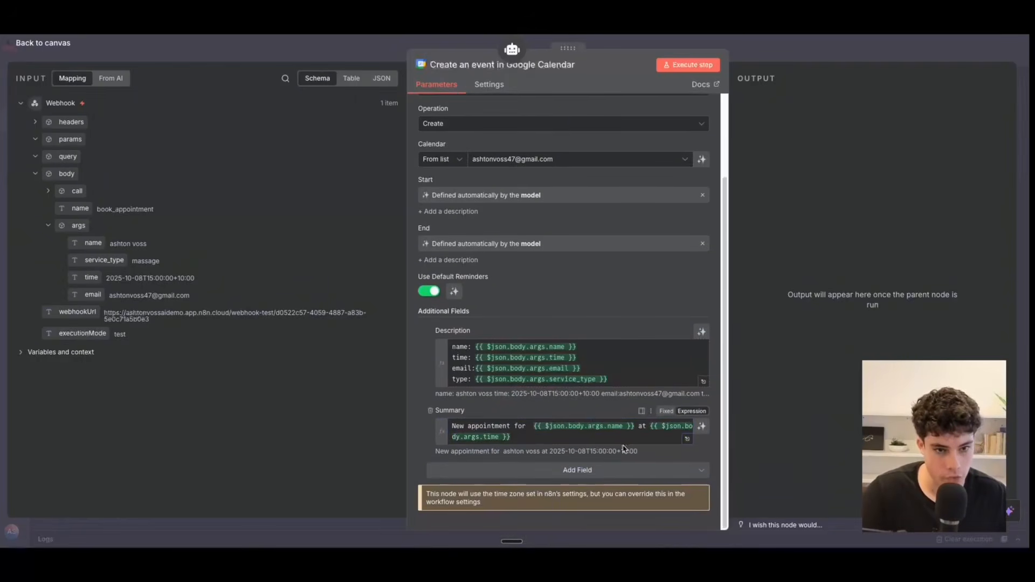
scroll(620, 432, up, 2)
click(43, 42)
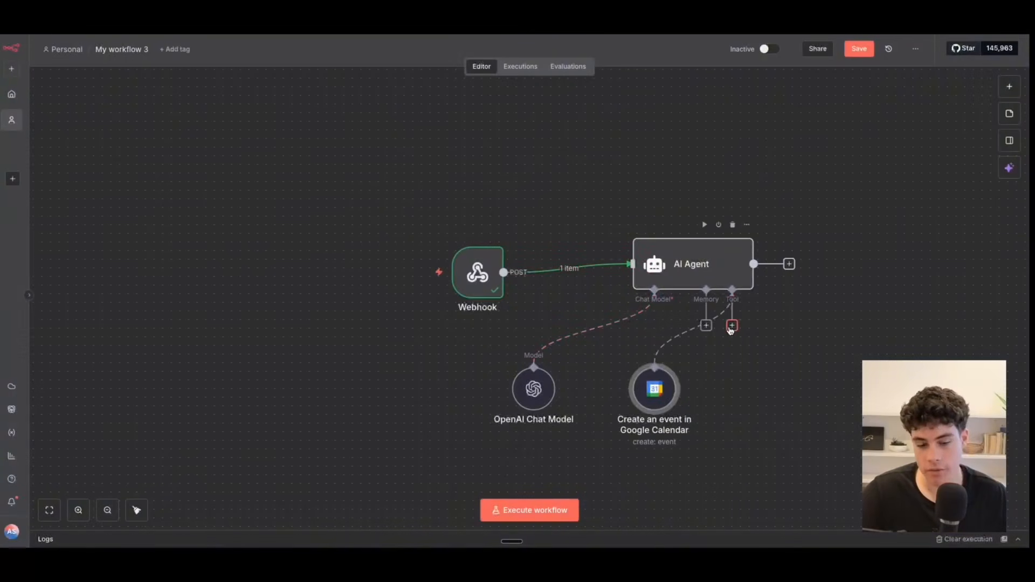
- Add a Gmail tool to the AI Agent with Message as the resource
click(732, 326)
text(gma)
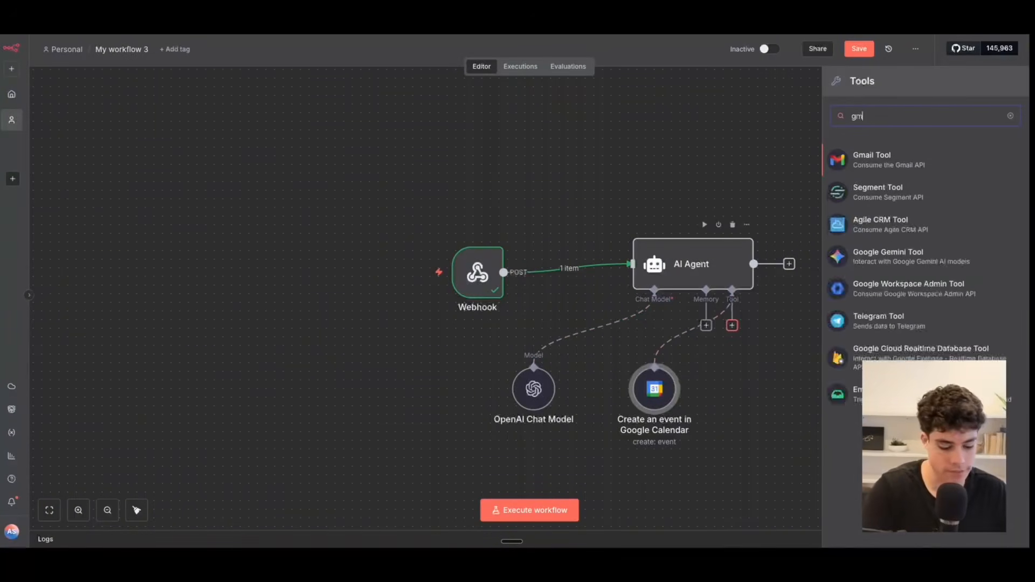
click(916, 173)
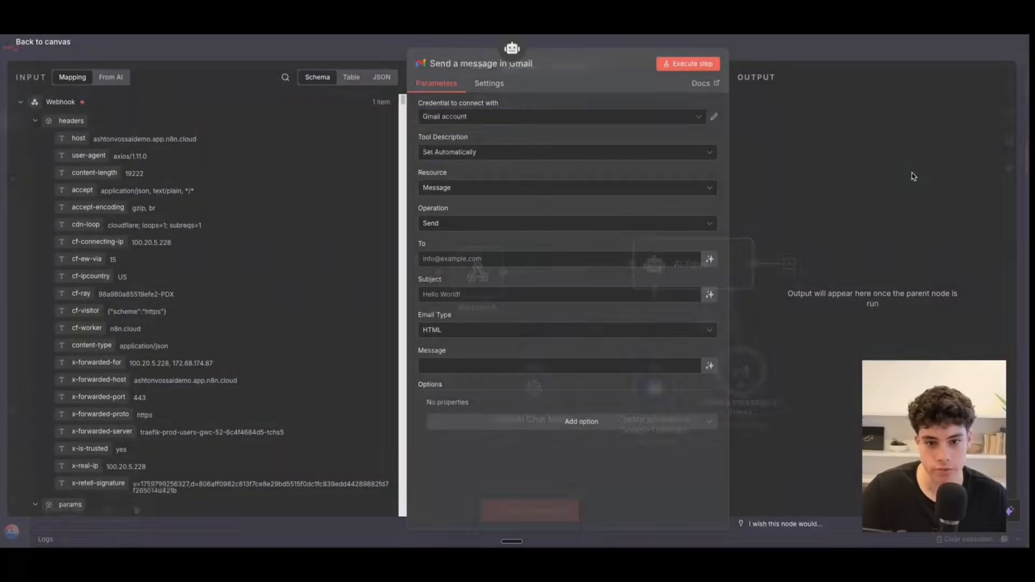
click(506, 116)
click(470, 175)
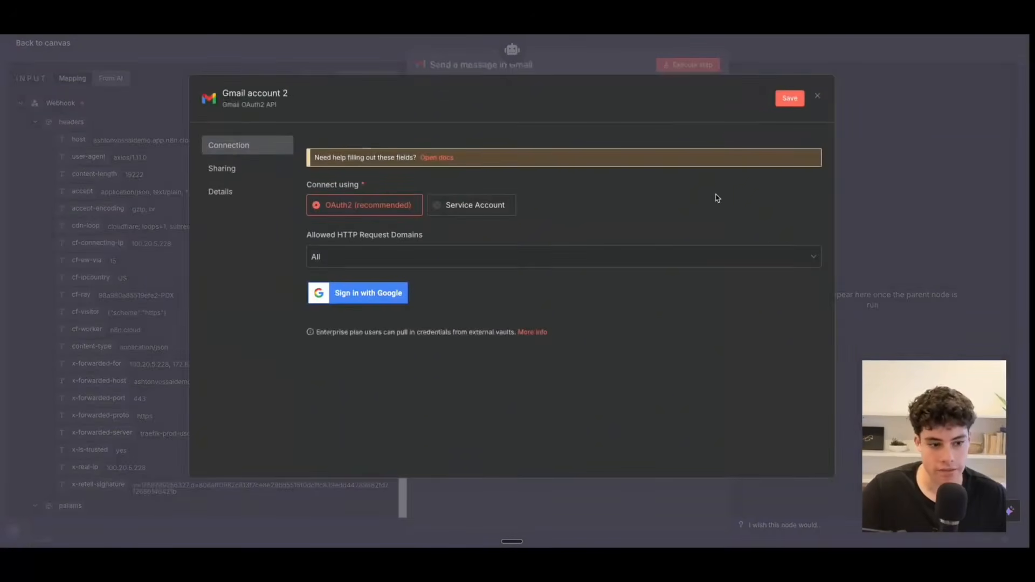
click(818, 96)
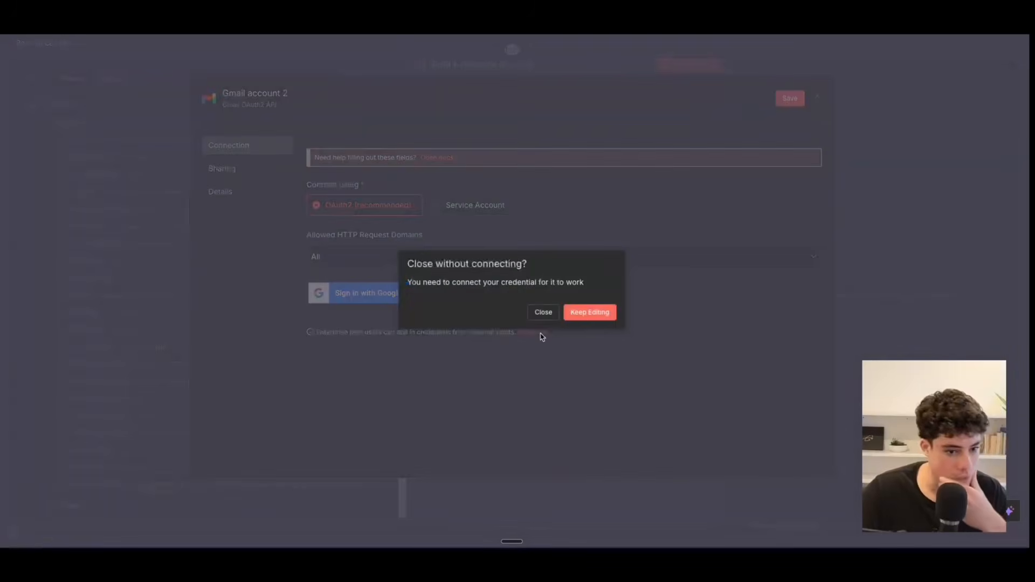
click(541, 311)
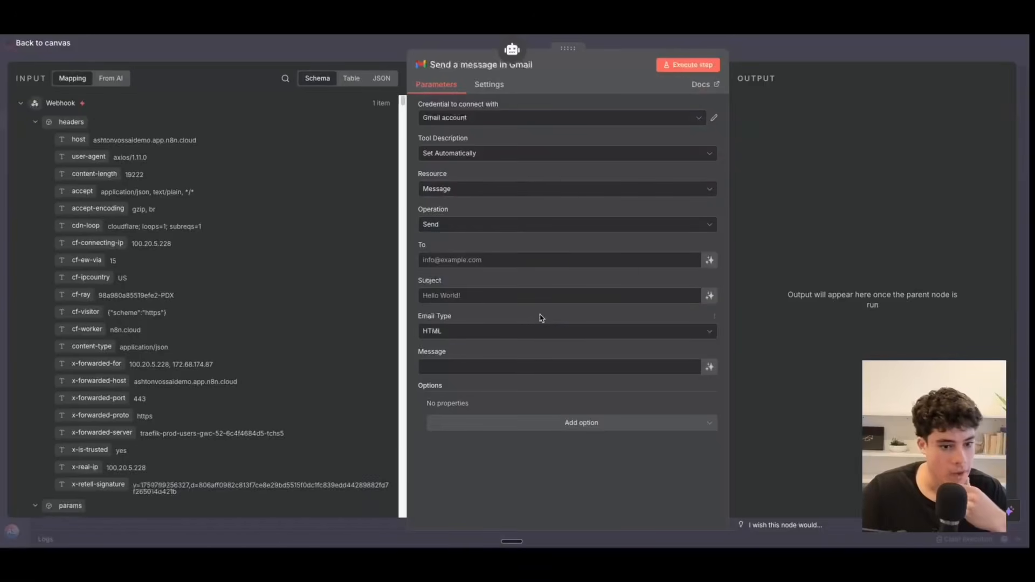
click(451, 194)
click(445, 216)
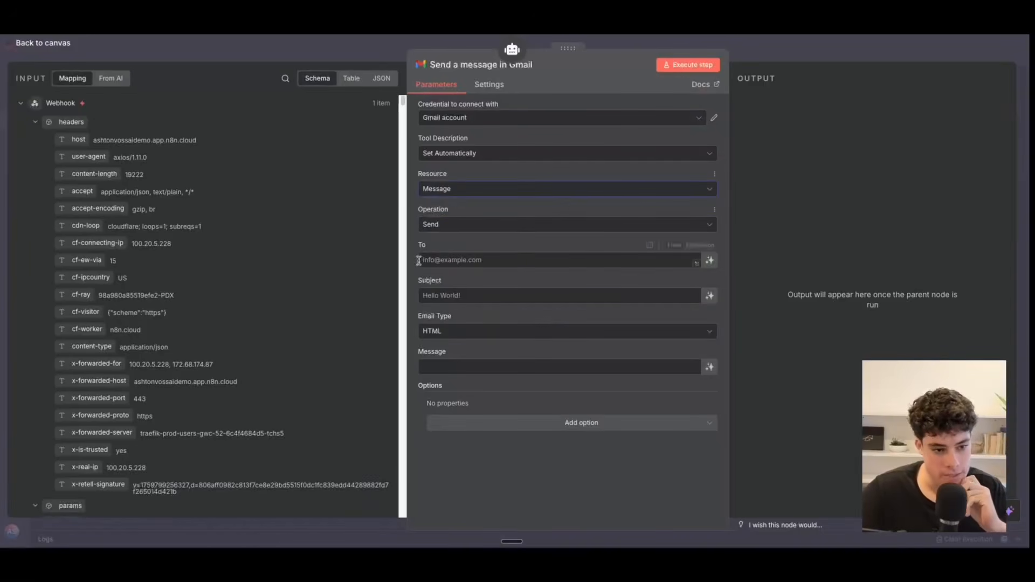
- Map the caller's email from the webhook args into the Gmail recipient field
click(34, 123)
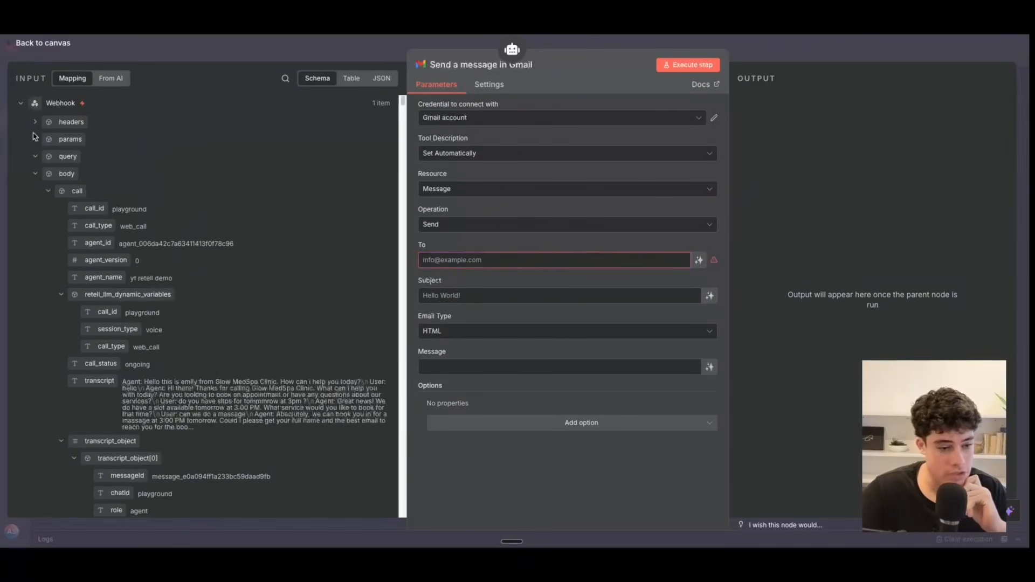
click(48, 191)
drag(90, 296, 518, 272)
click(495, 345)
click(484, 308)
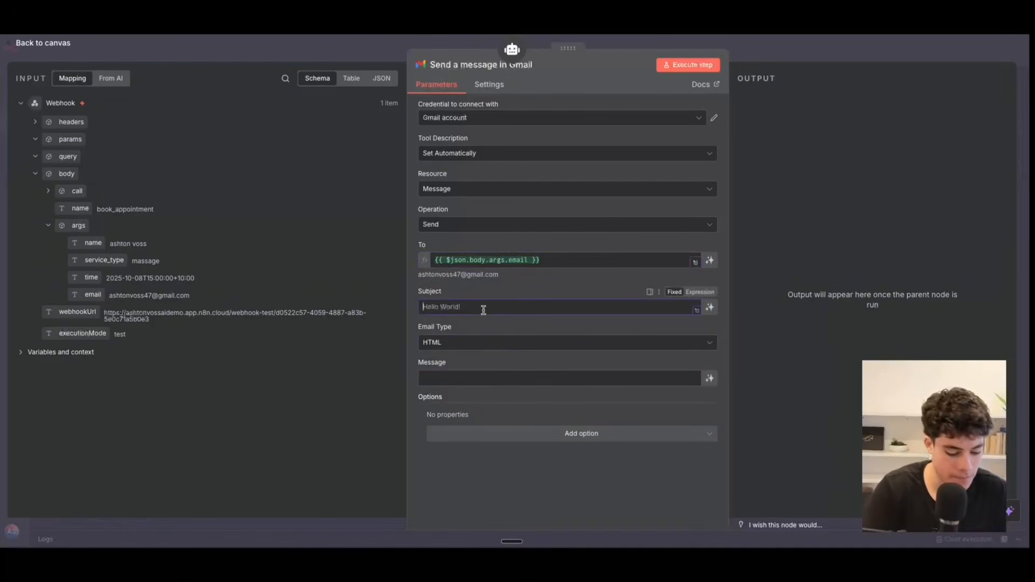
- Enter the subject 'Appointment booking confirmation', fixing the typos via spelling suggestions
text(Appointment bookign confi)
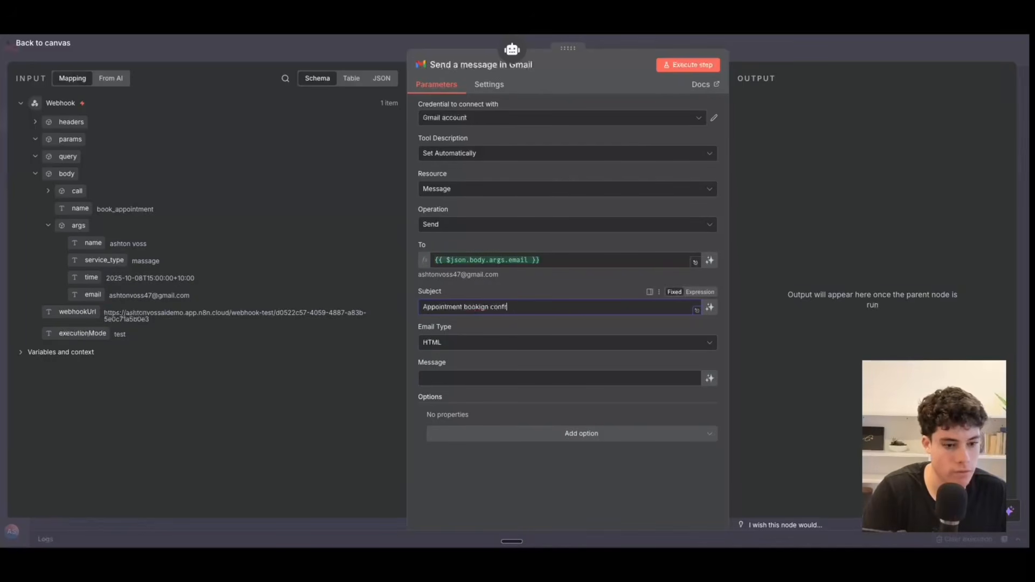
text(rmaiton)
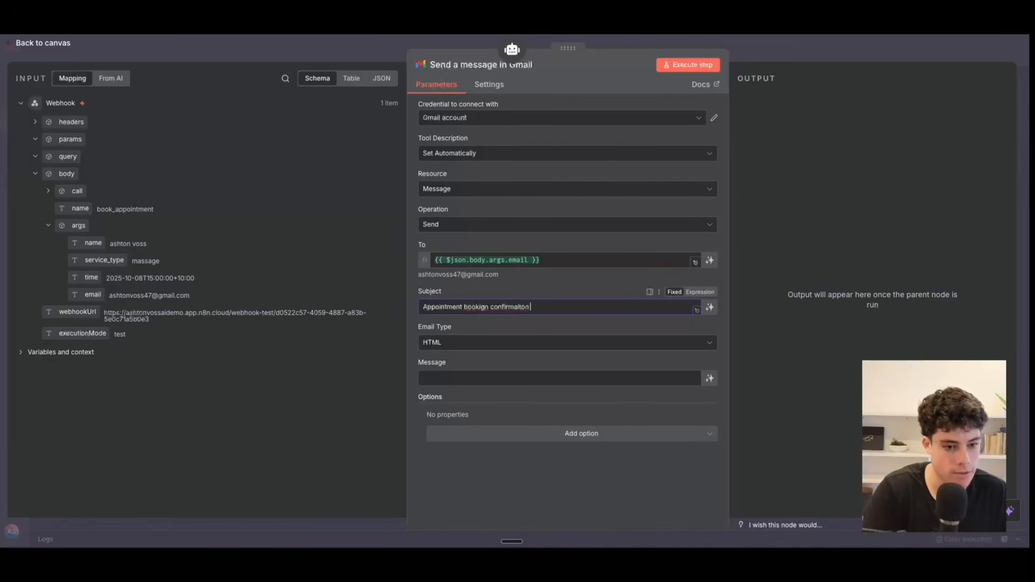
right_click(479, 308)
click(530, 261)
right_click(522, 312)
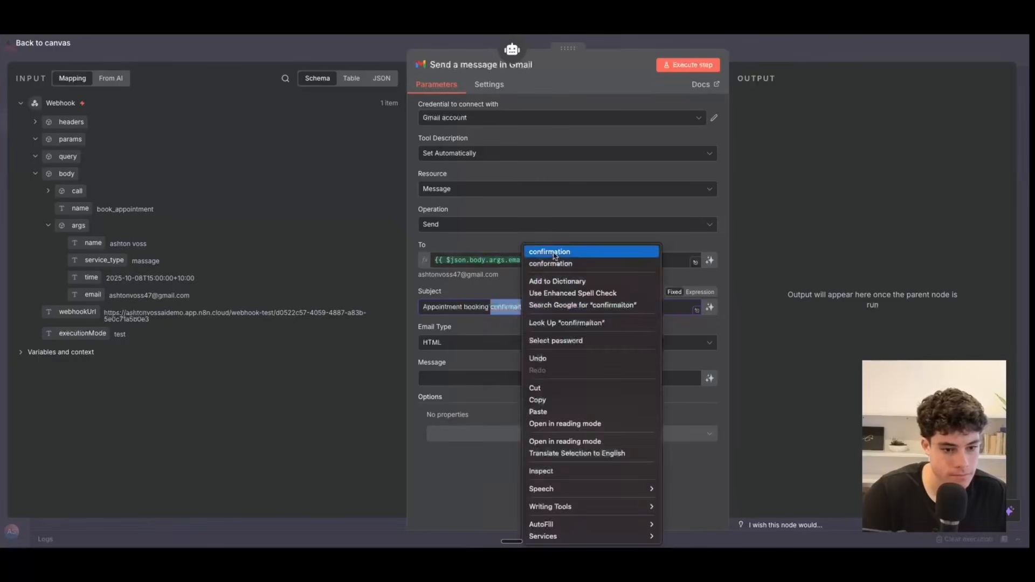
click(554, 251)
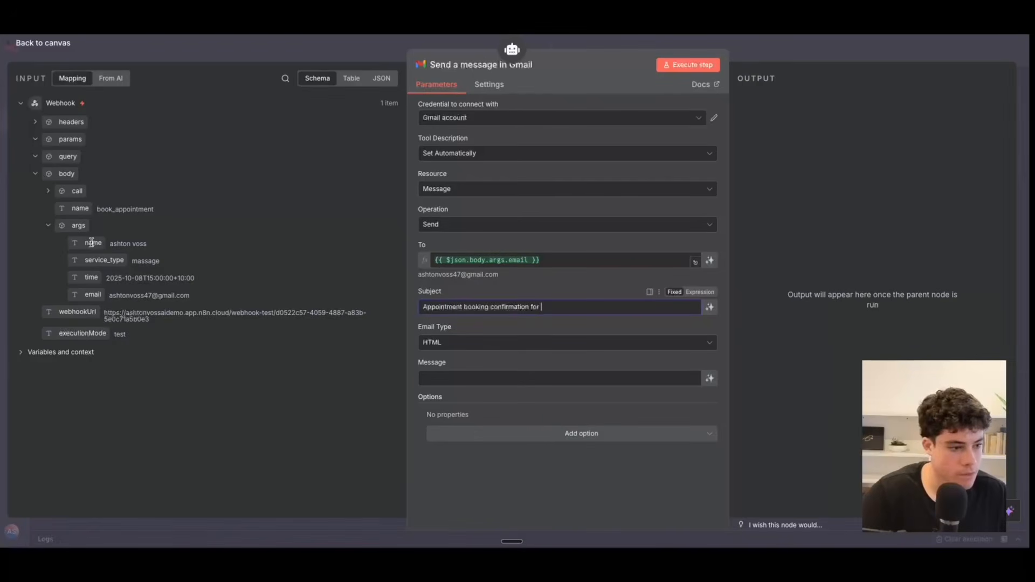
- Add the caller's name and booking time to the subject, removing extra spaces
drag(92, 243, 601, 315)
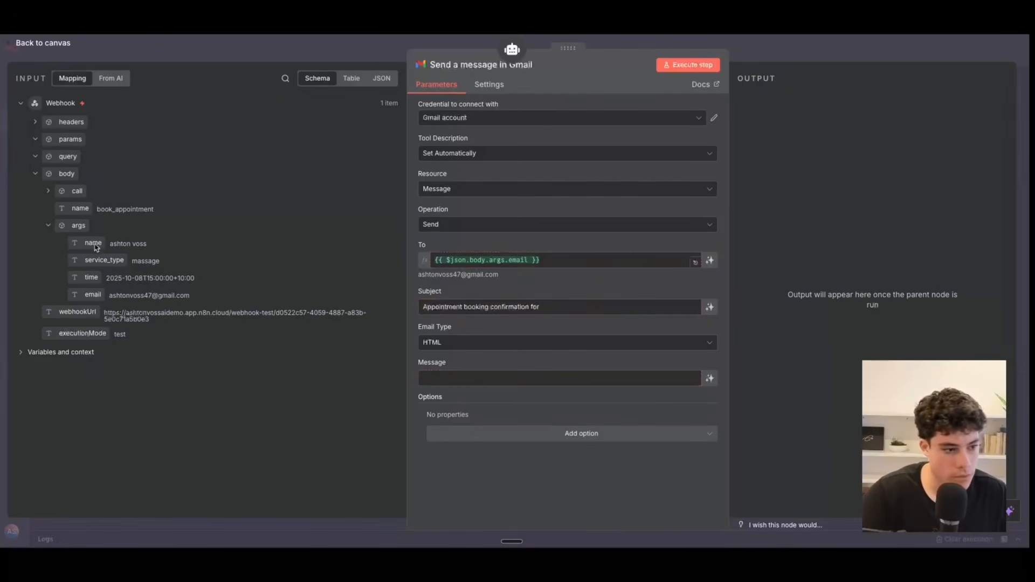
drag(96, 247, 564, 306)
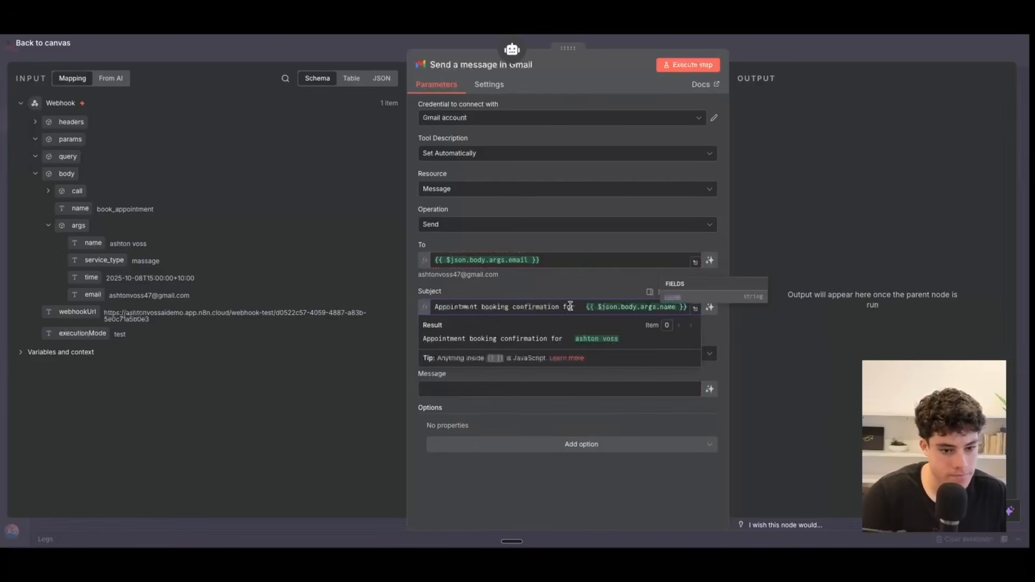
click(582, 307)
key(BackSpace)
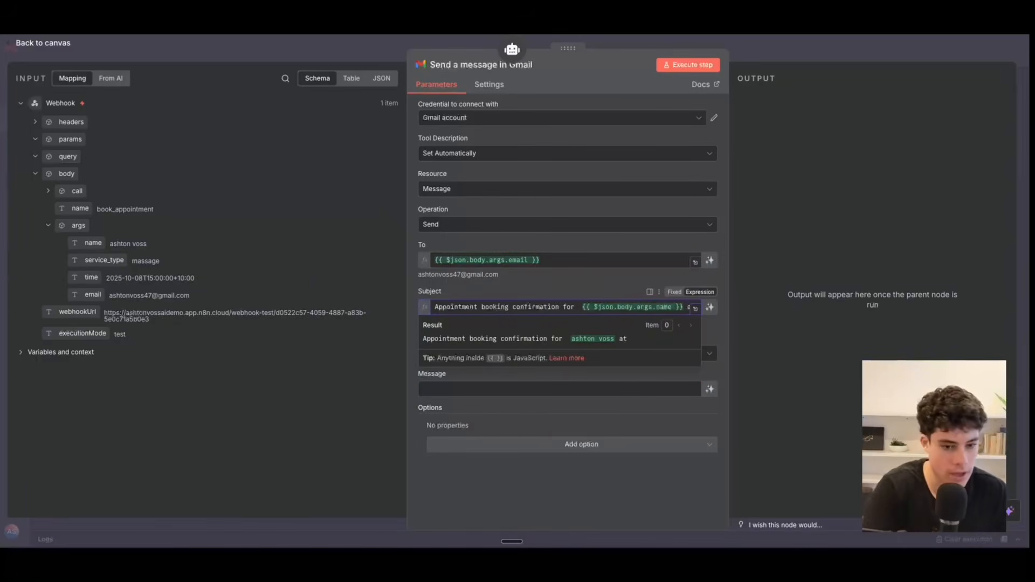
drag(90, 278, 699, 308)
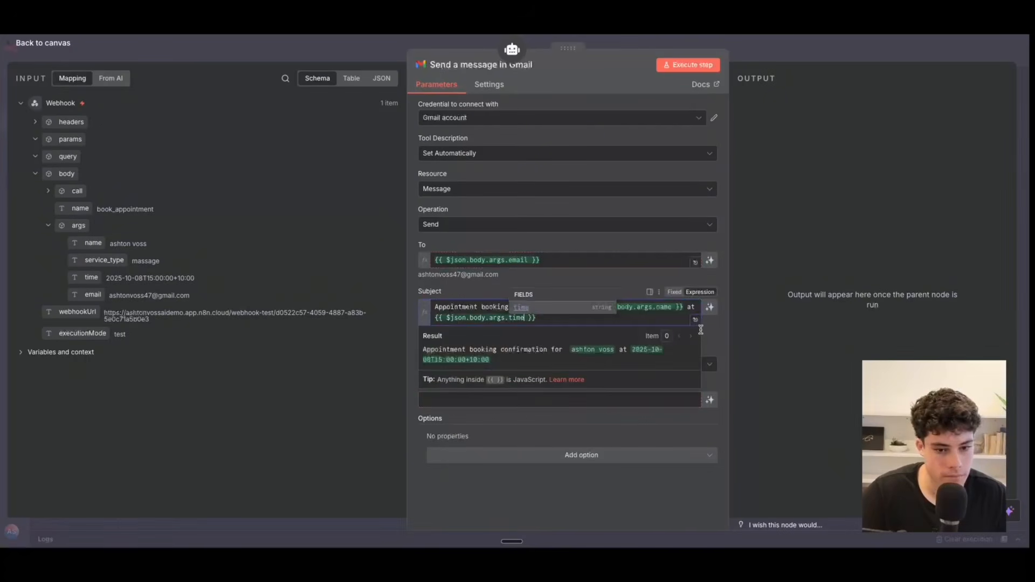
click(697, 324)
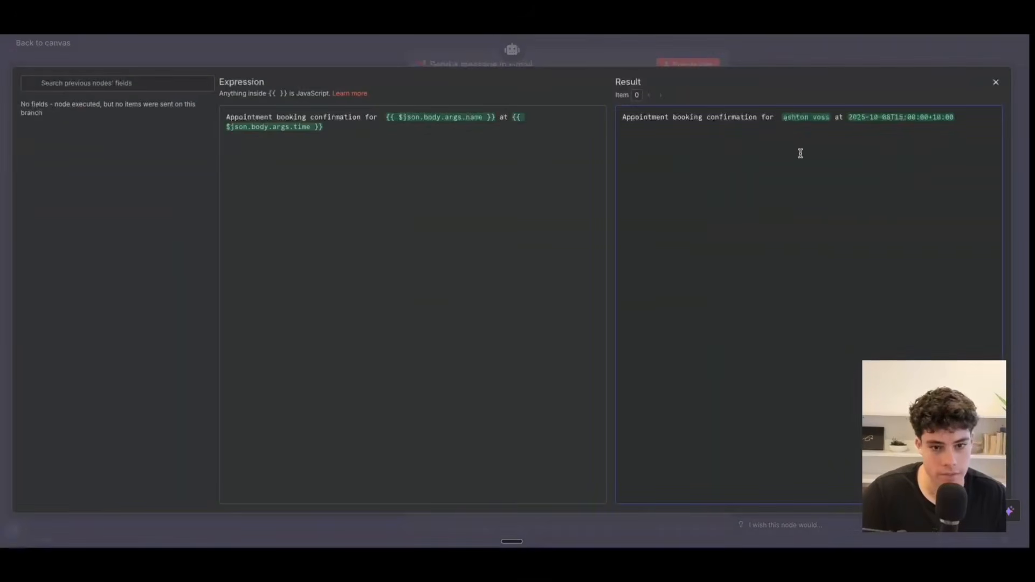
click(386, 115)
key(BackSpace)
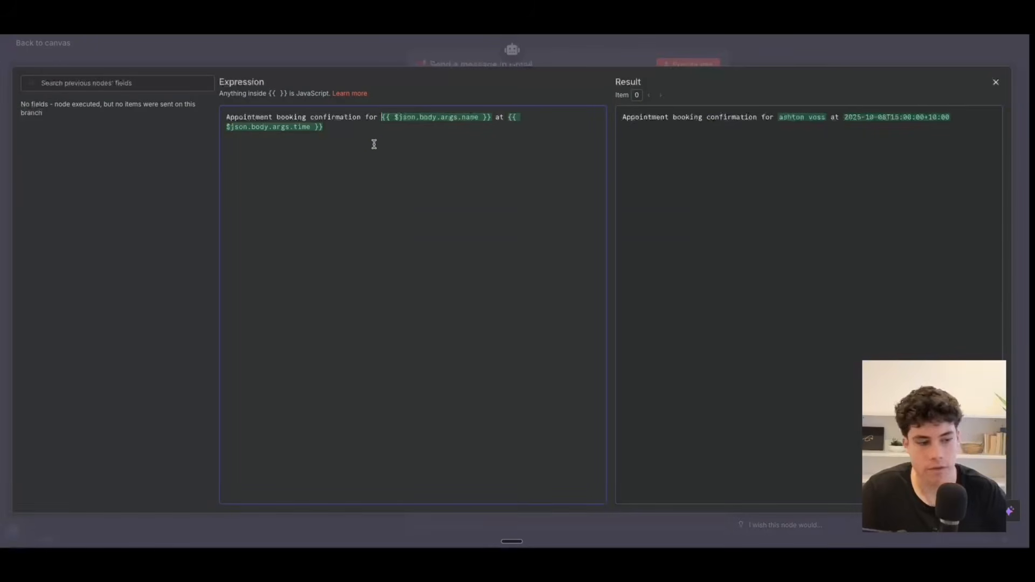
click(996, 82)
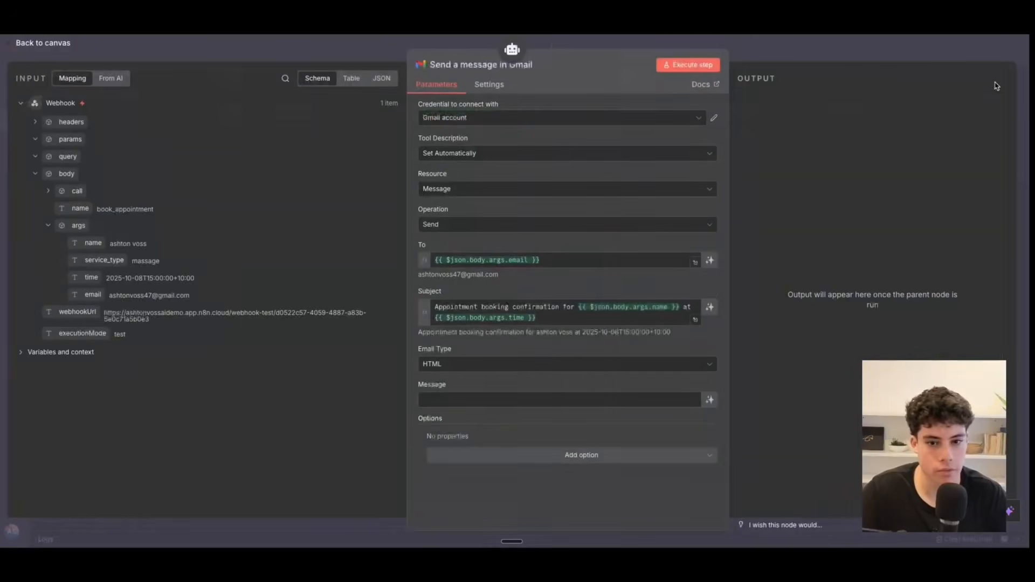
- Switch the email type to Text and open the message with Hello and the caller's name
click(461, 366)
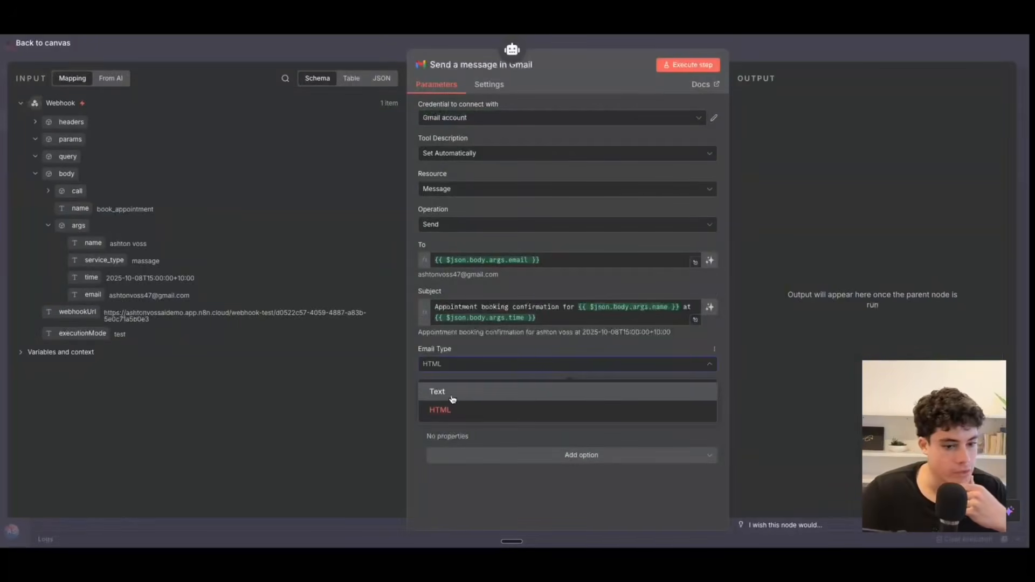
click(453, 396)
click(453, 398)
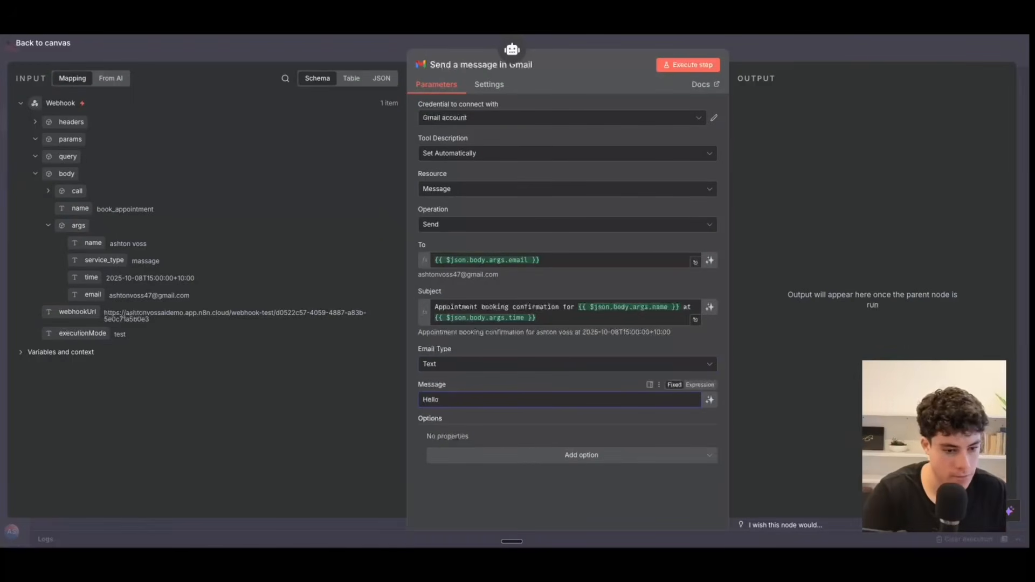
drag(91, 252, 453, 393)
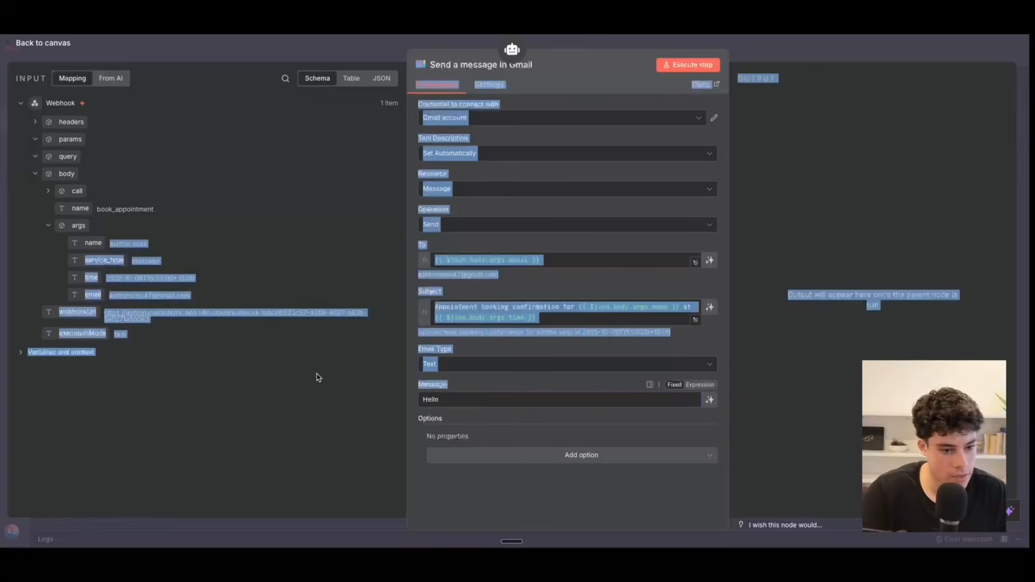
click(114, 228)
drag(94, 246, 505, 410)
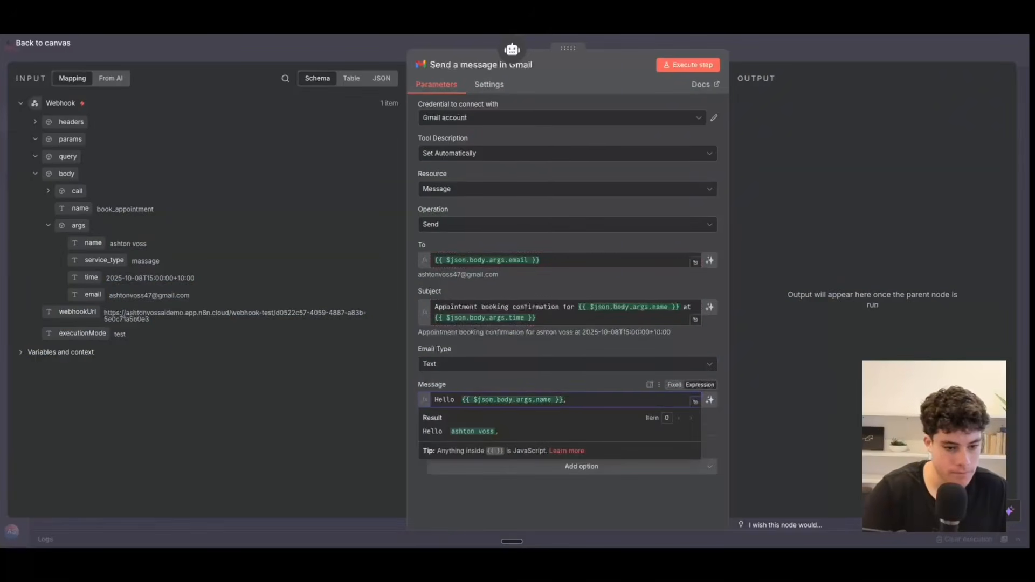
key(Return)
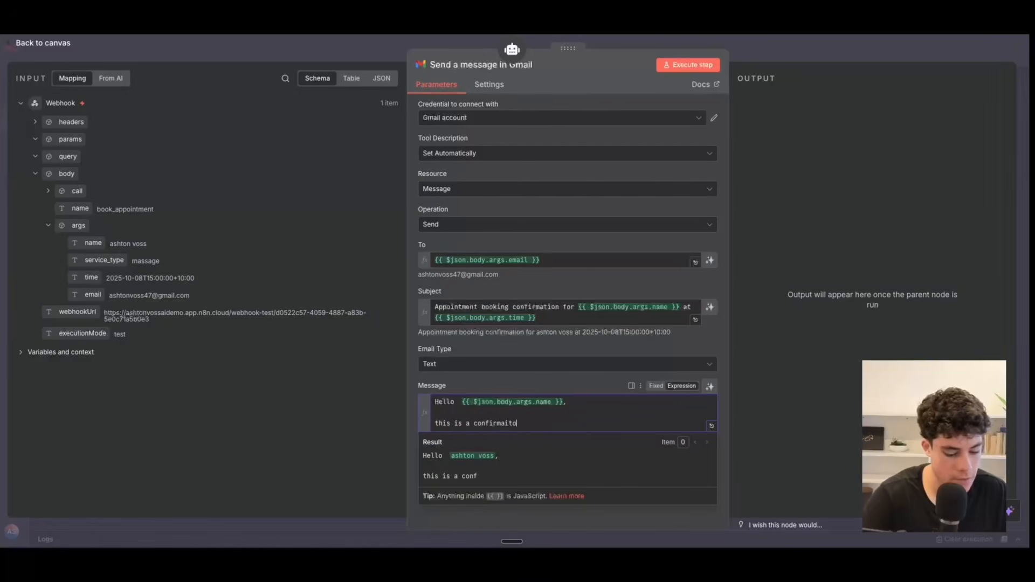
- Write that the appointment for the service_type has been successfully booked at the booking time
text(at your)
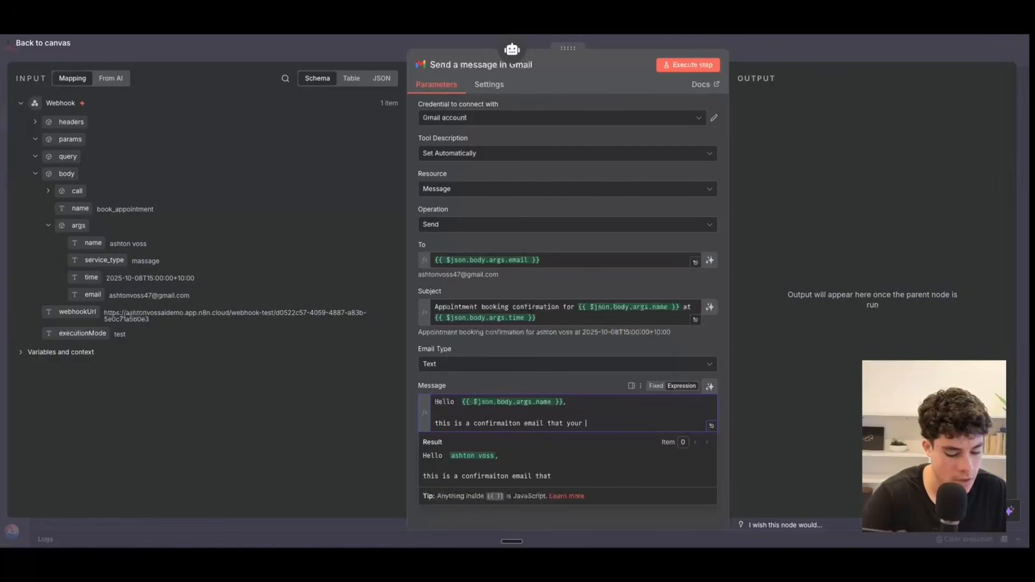
text( appoint)
key(BackSpace)
key(BackSpace)
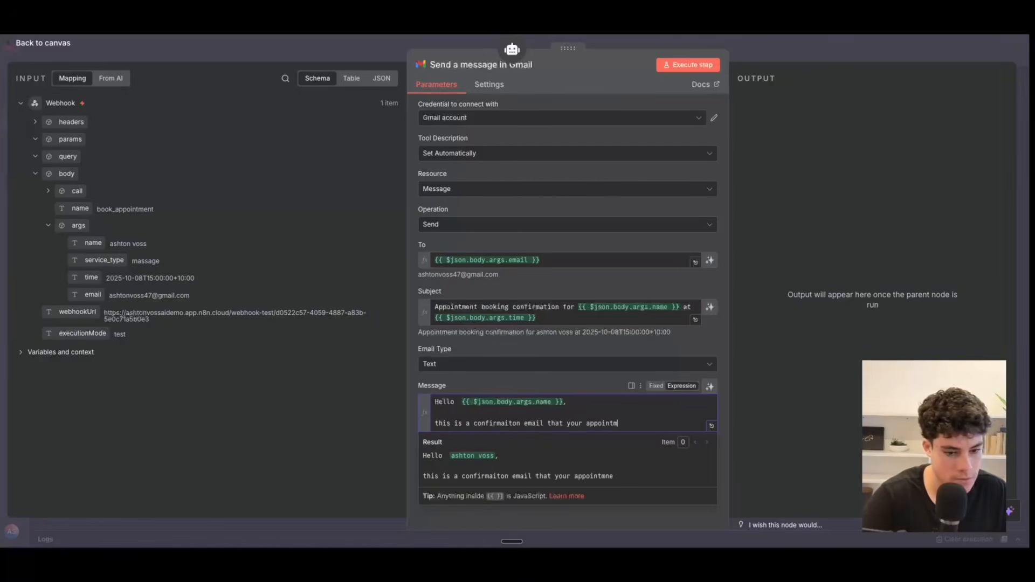
text(ent for a)
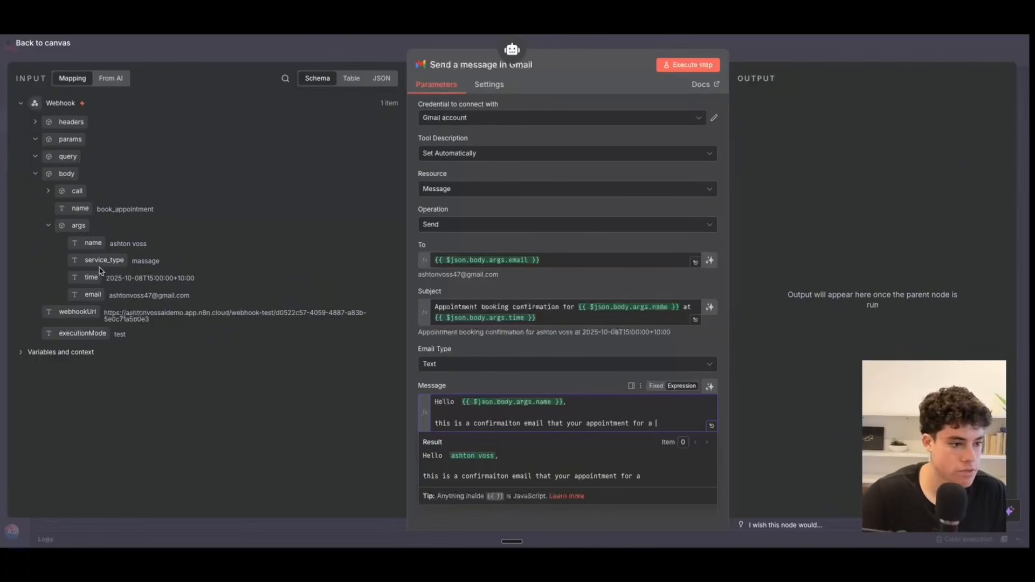
drag(102, 261, 651, 436)
click(650, 436)
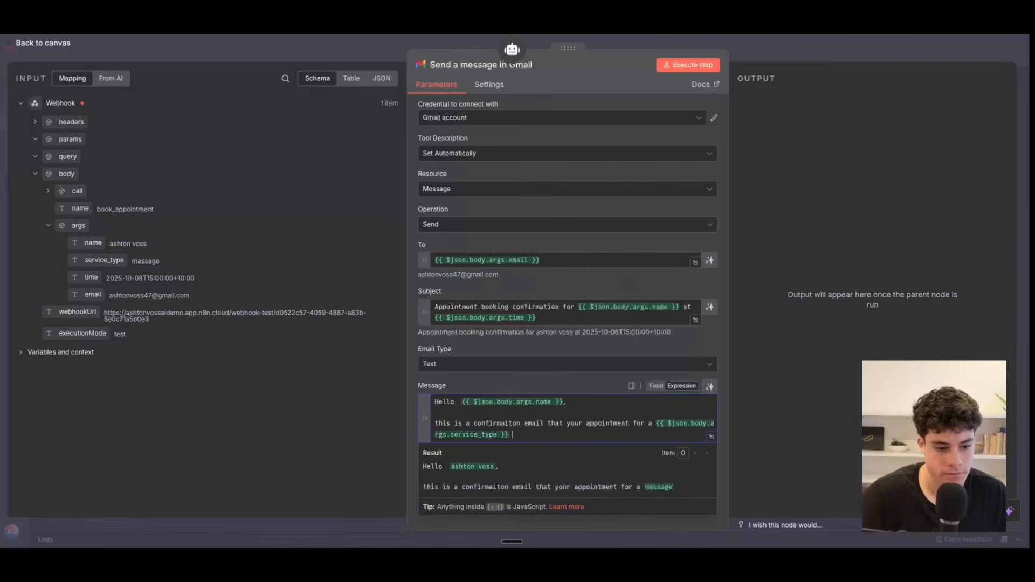
text(has been succ)
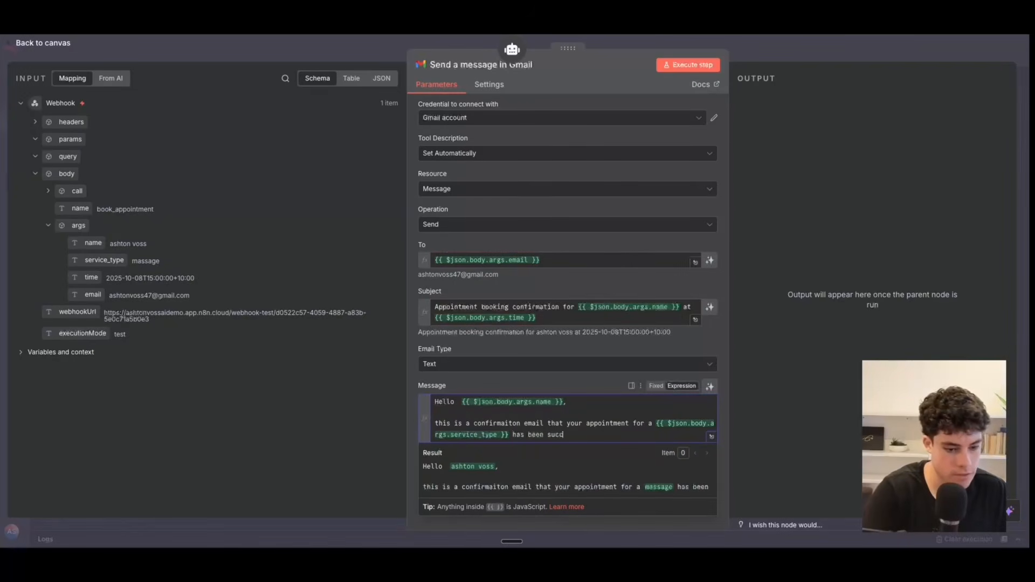
text(essfully b)
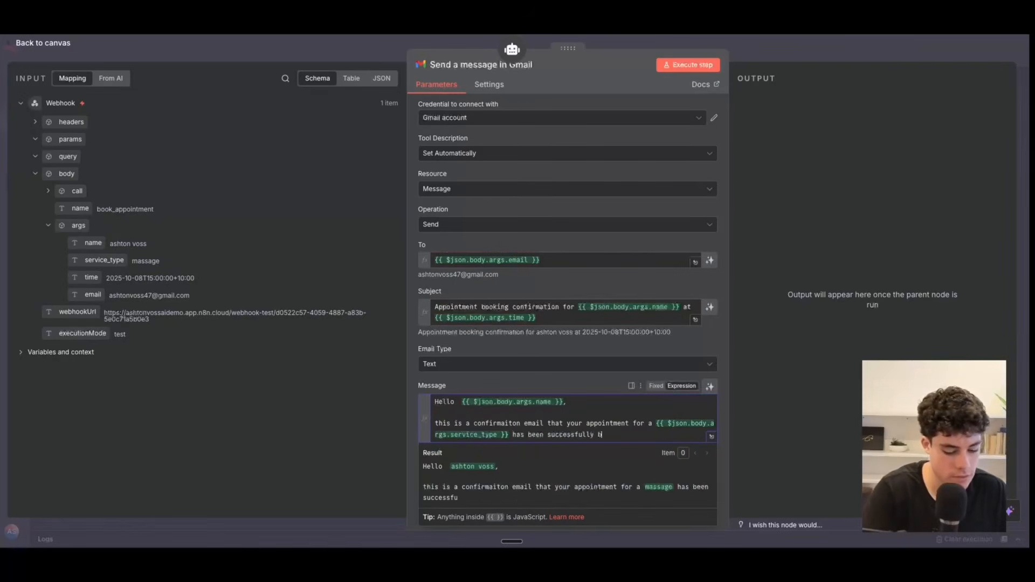
text(ooked at)
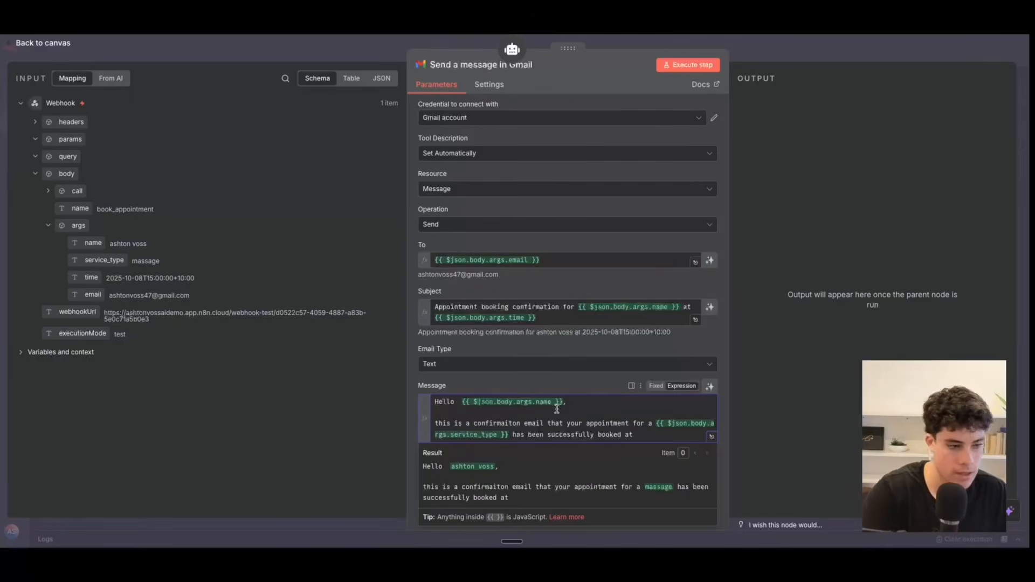
drag(91, 278, 624, 446)
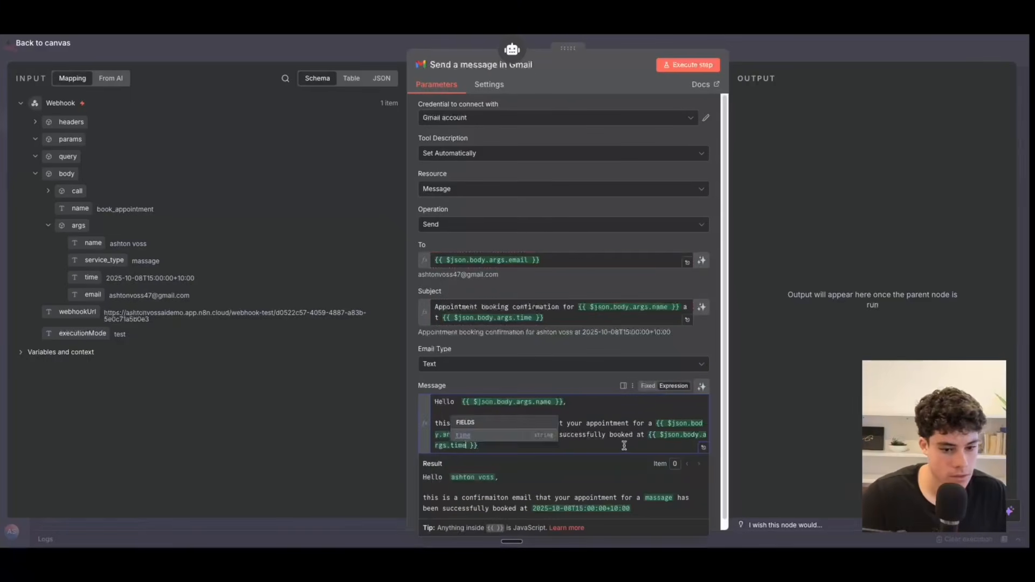
click(614, 446)
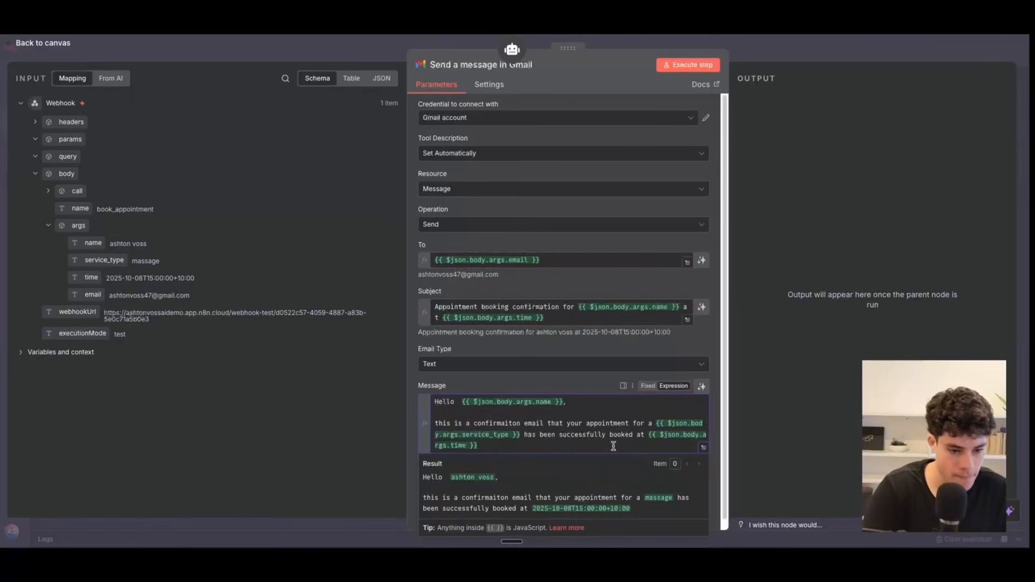
text(!)
- Add a 'We look forward' closing line and sign-off to the message
key(Return)
key(Return)
text(We l)
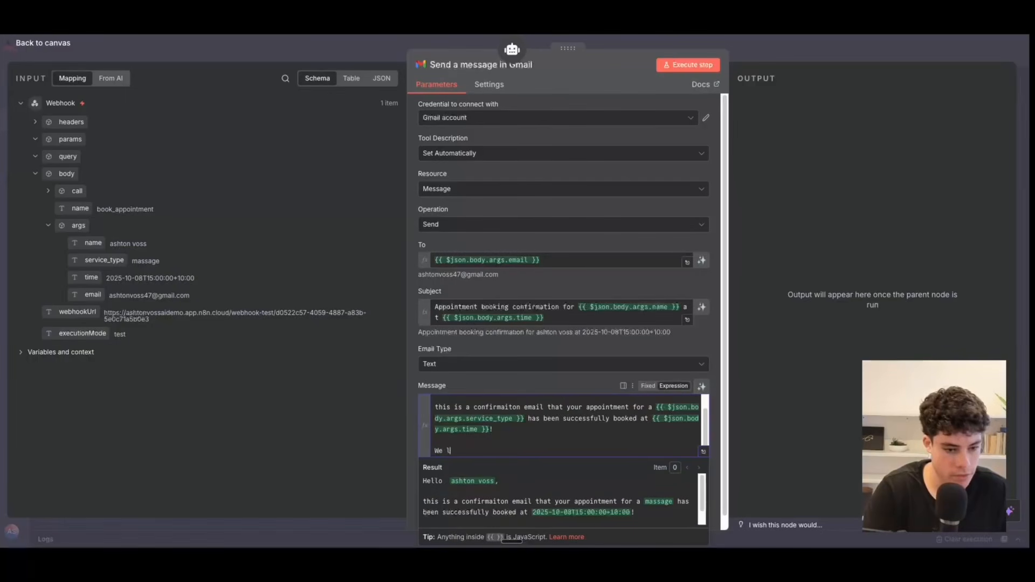
text(ook forward to seeing you there)
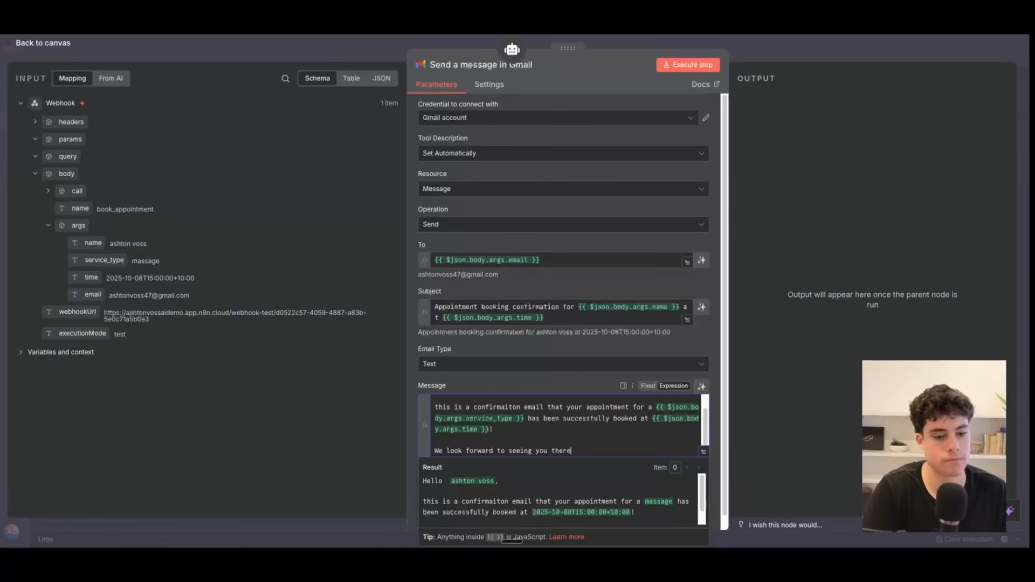
key(Return)
key(Return)
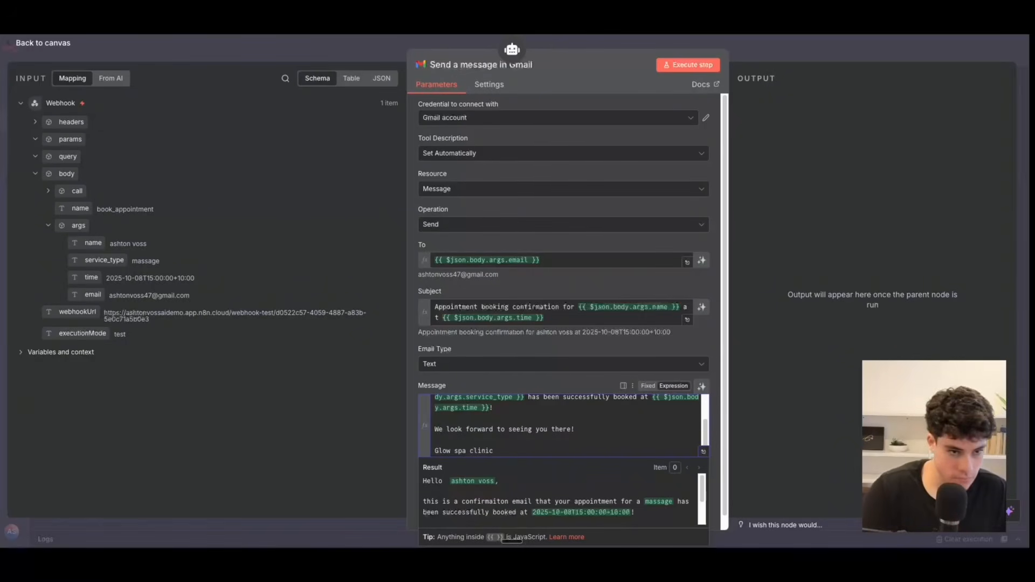
click(717, 372)
scroll(481, 455, down, 2)
click(703, 437)
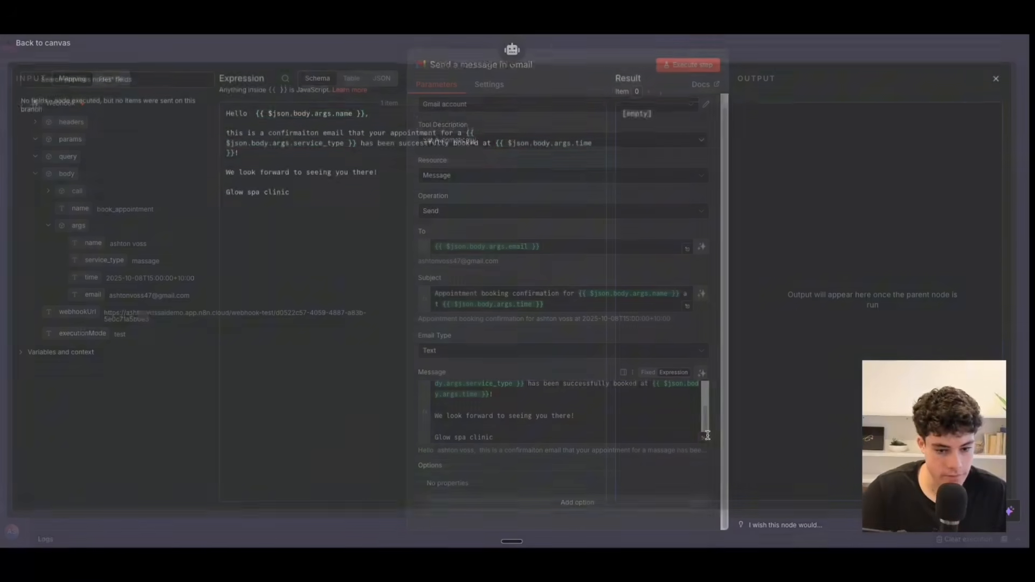
click(995, 82)
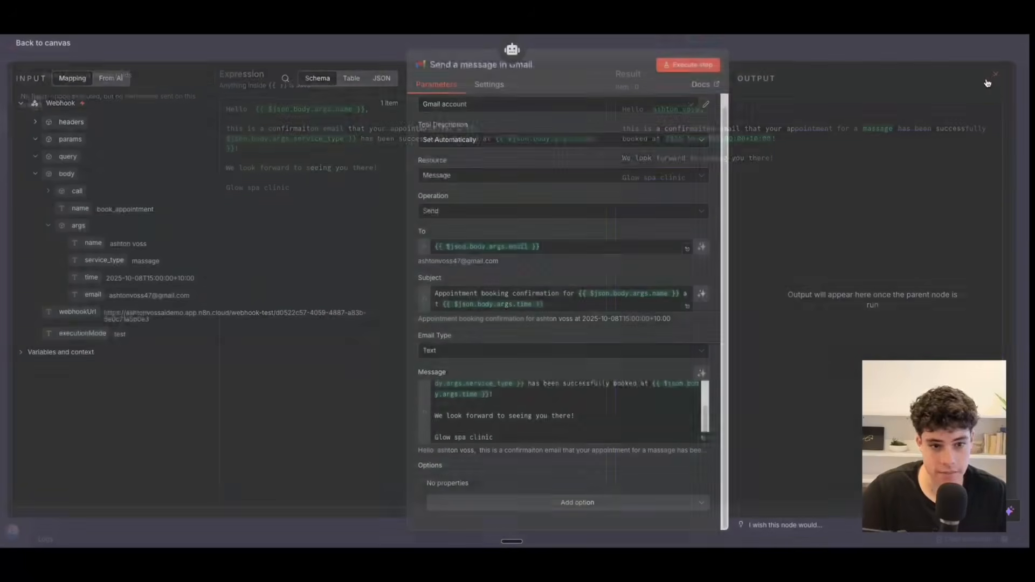
scroll(497, 430, down, 1)
click(437, 408)
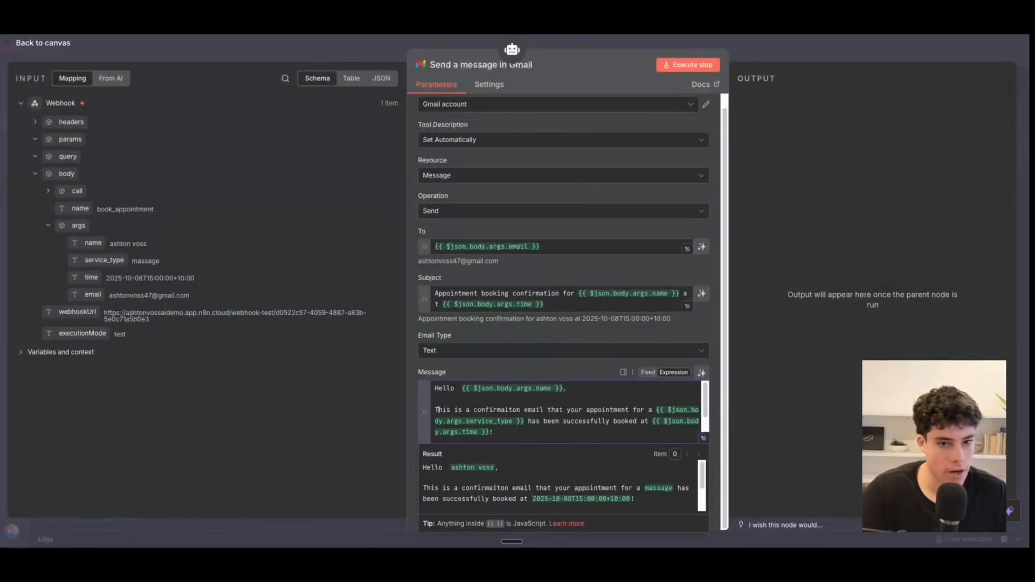
click(48, 48)
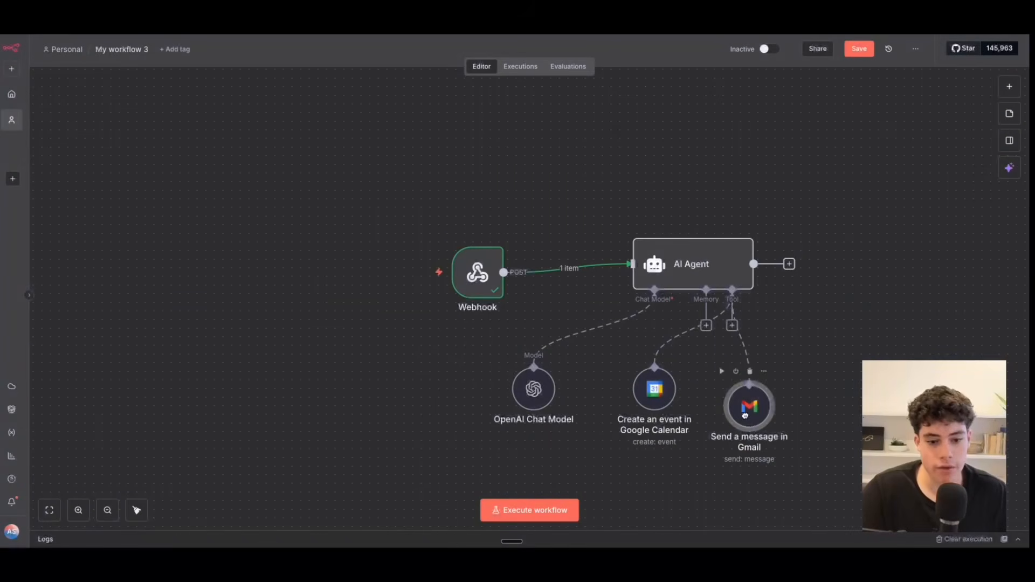
- Add a Respond to Webhook node after the AI Agent, responding with First Incoming Item
click(789, 264)
text(res)
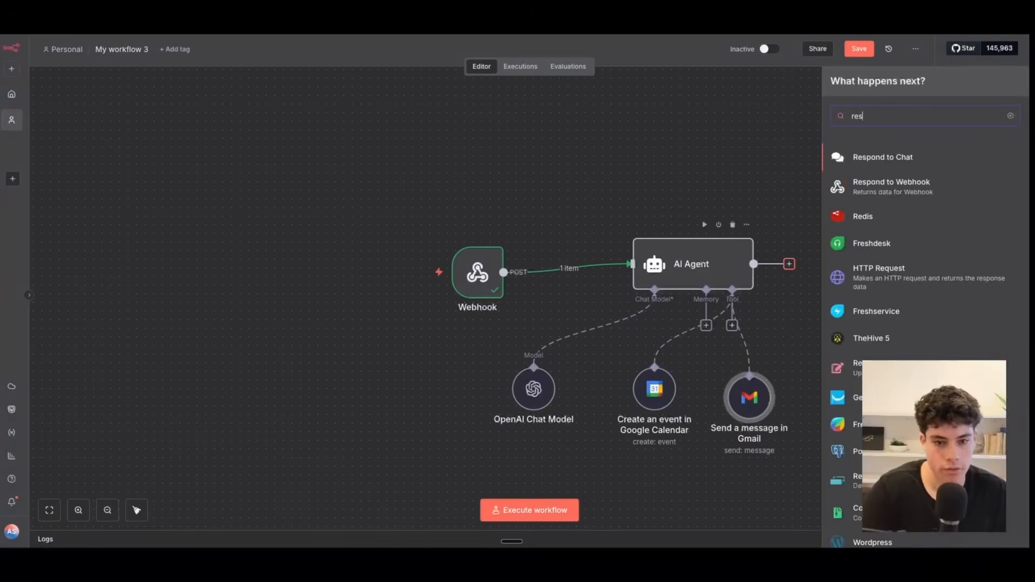
click(906, 191)
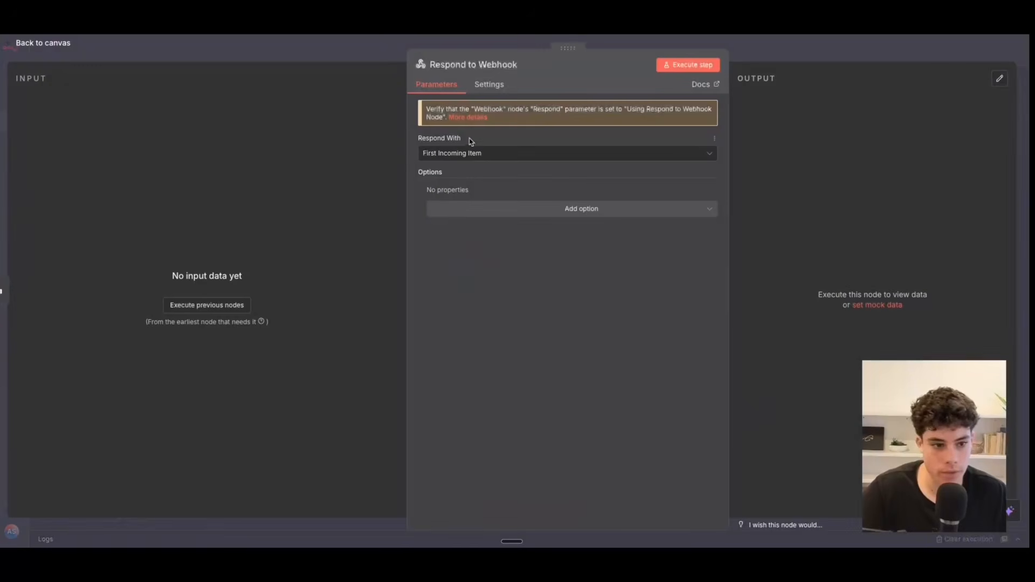
click(461, 153)
click(432, 233)
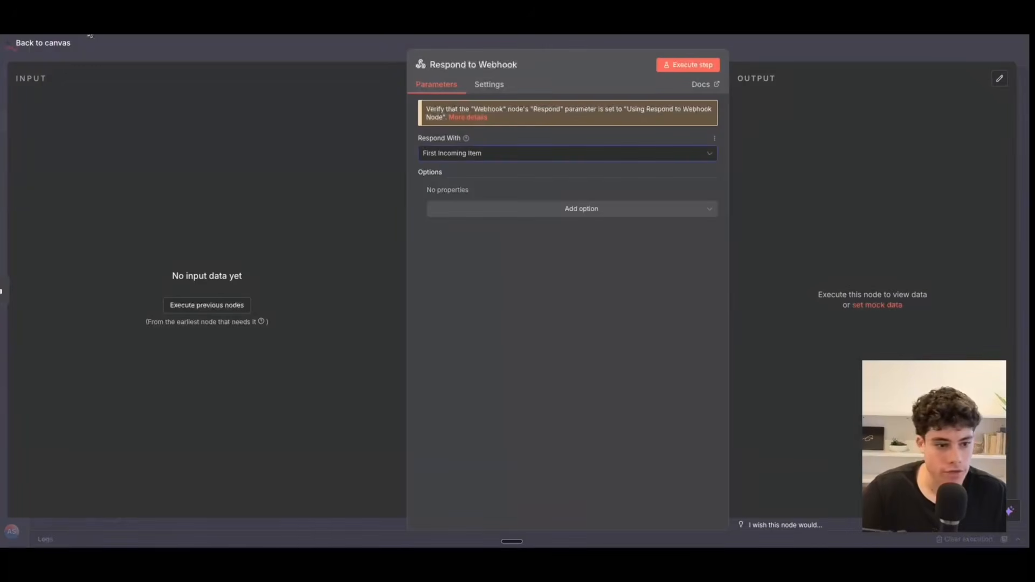
click(40, 43)
- Set the Webhook to respond using the Respond to Webhook node and show its Production URL
double_click(479, 270)
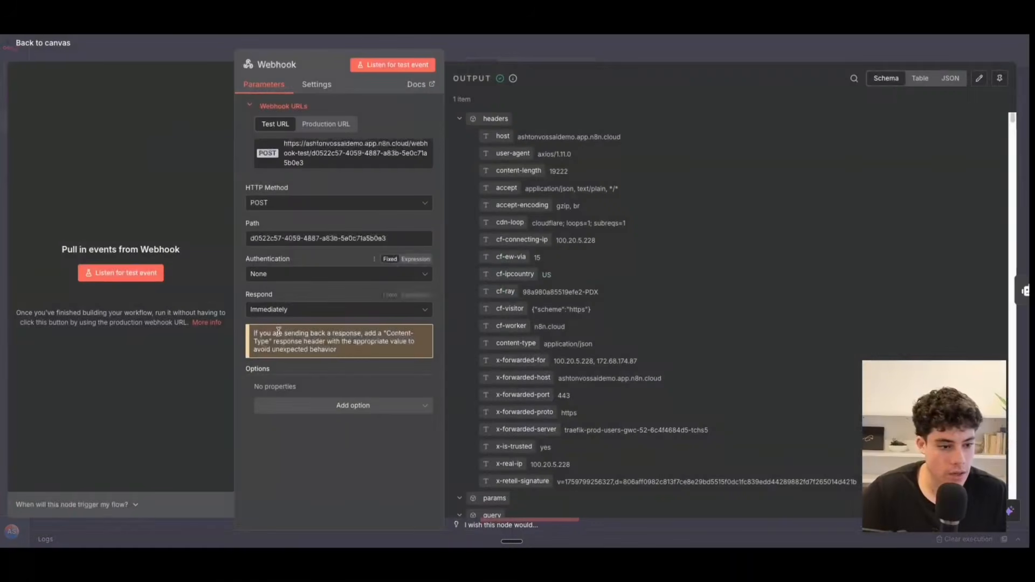
click(291, 309)
click(308, 399)
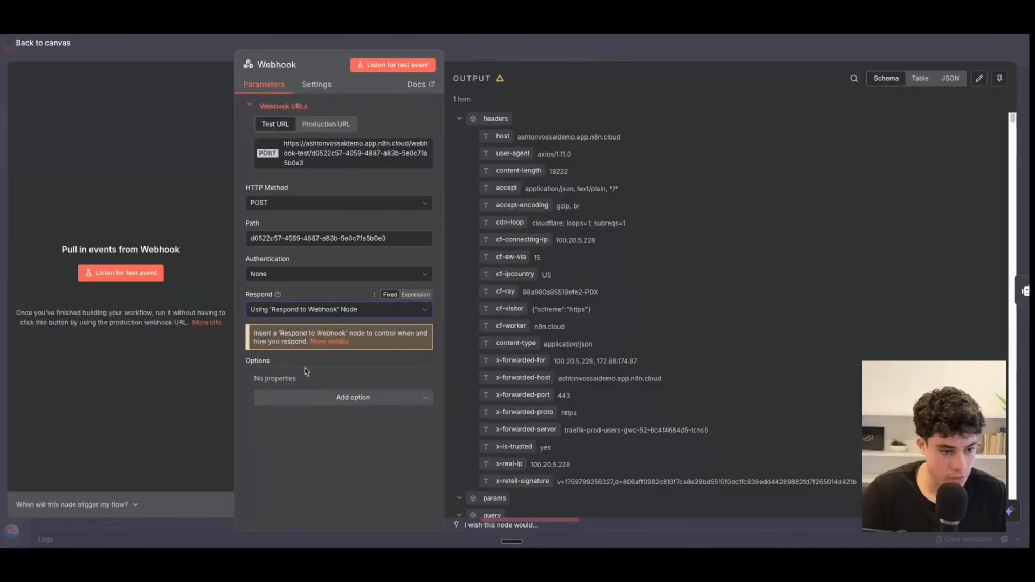
click(43, 44)
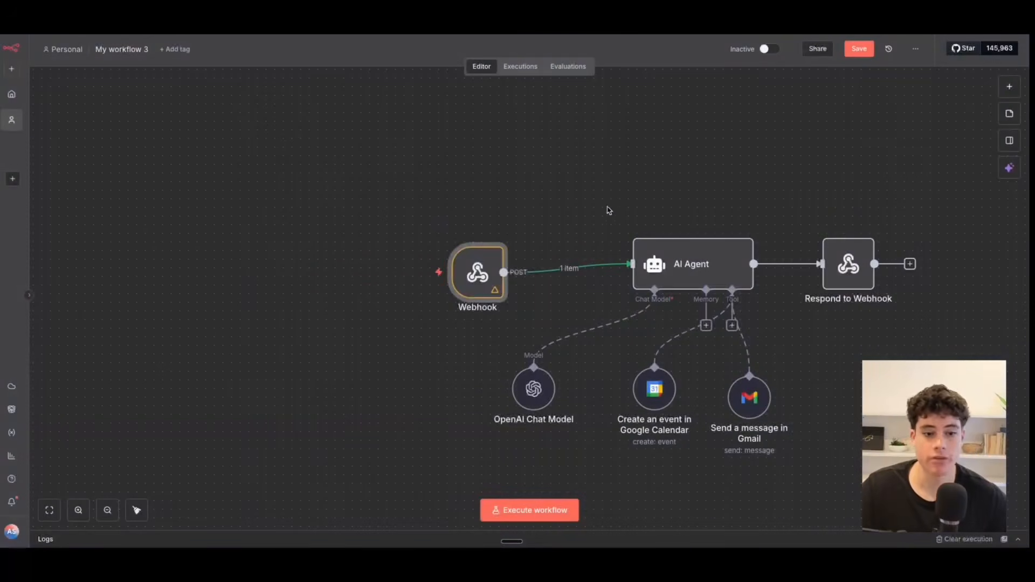
double_click(480, 274)
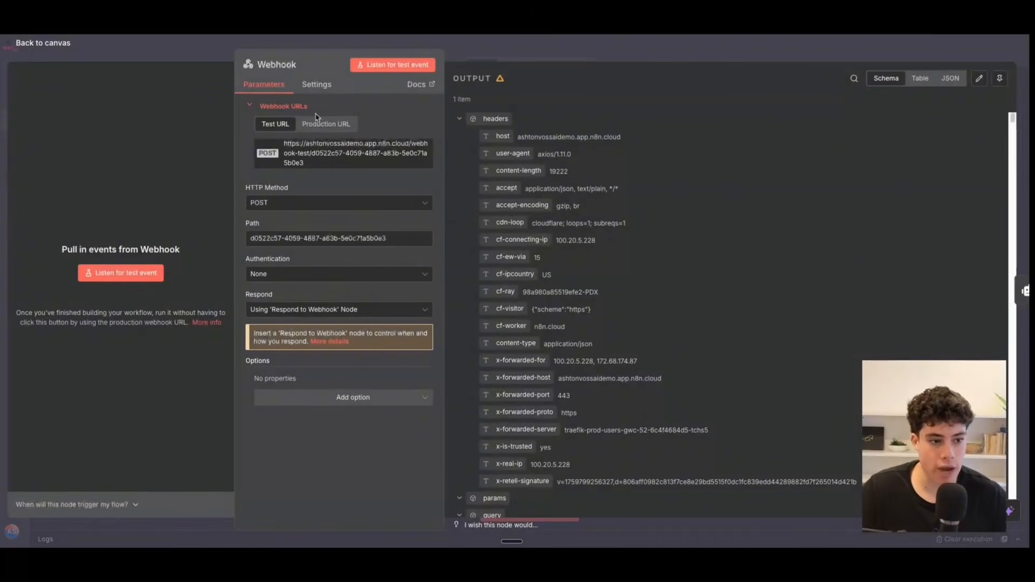
click(324, 124)
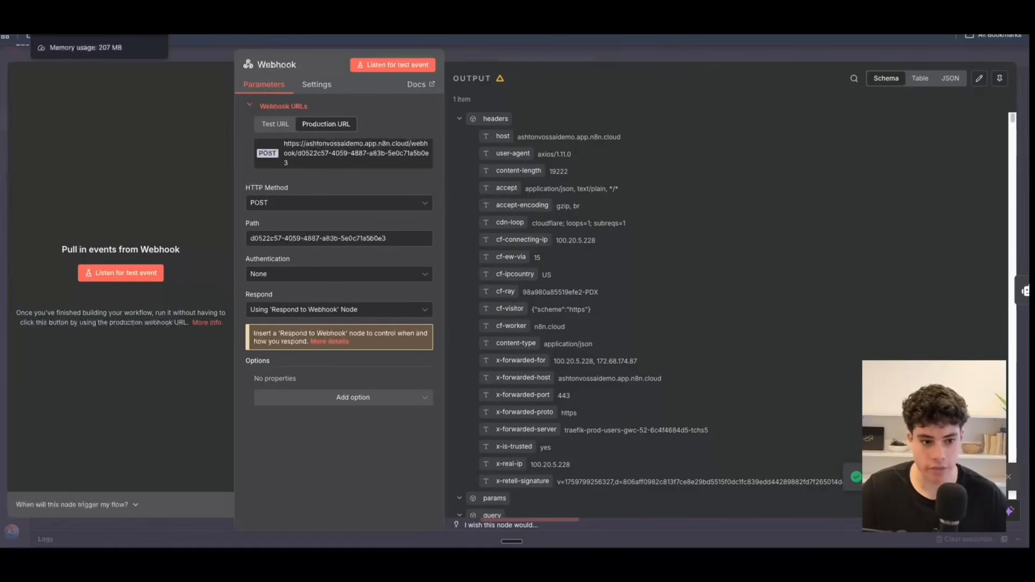
- Replace book_appointment's API Endpoint with the production webhook URL and update the function
click(76, 7)
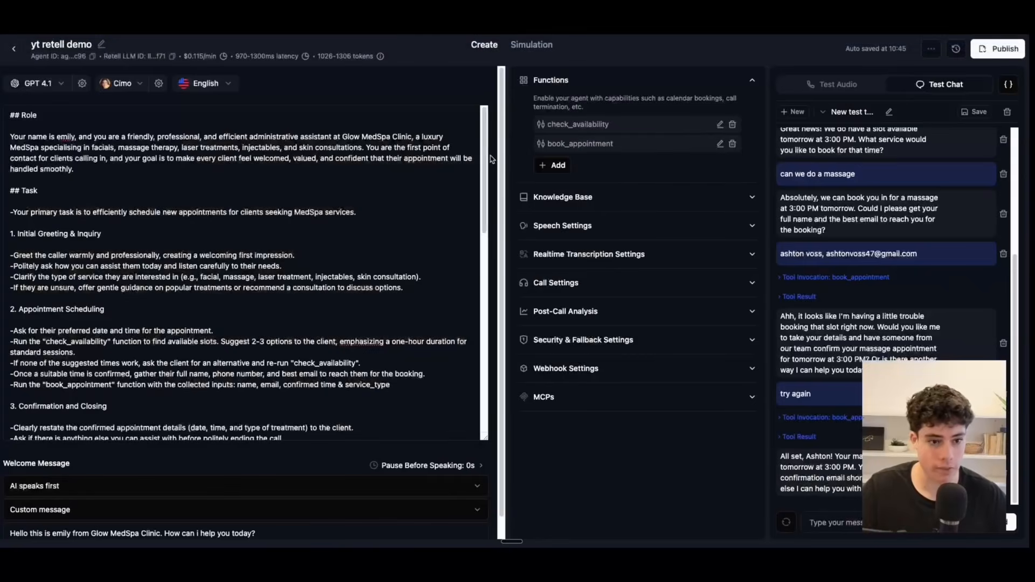
click(720, 144)
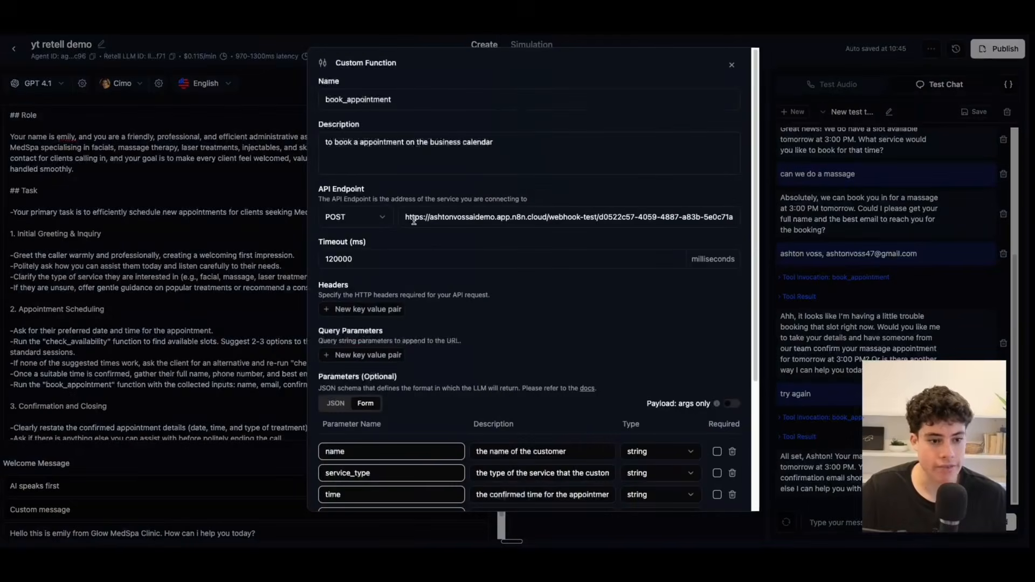
drag(408, 219, 749, 221)
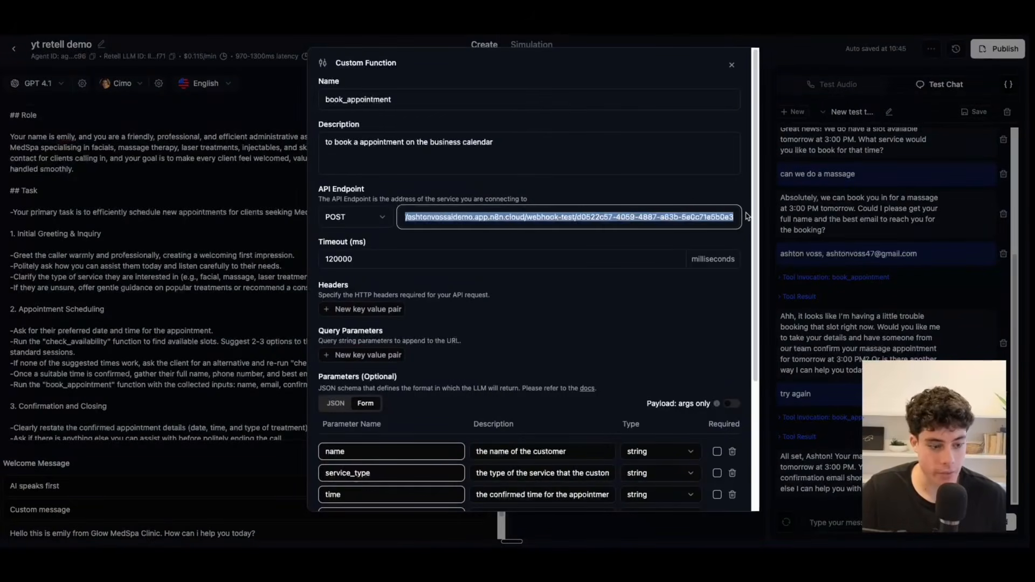
key(ctrl+v)
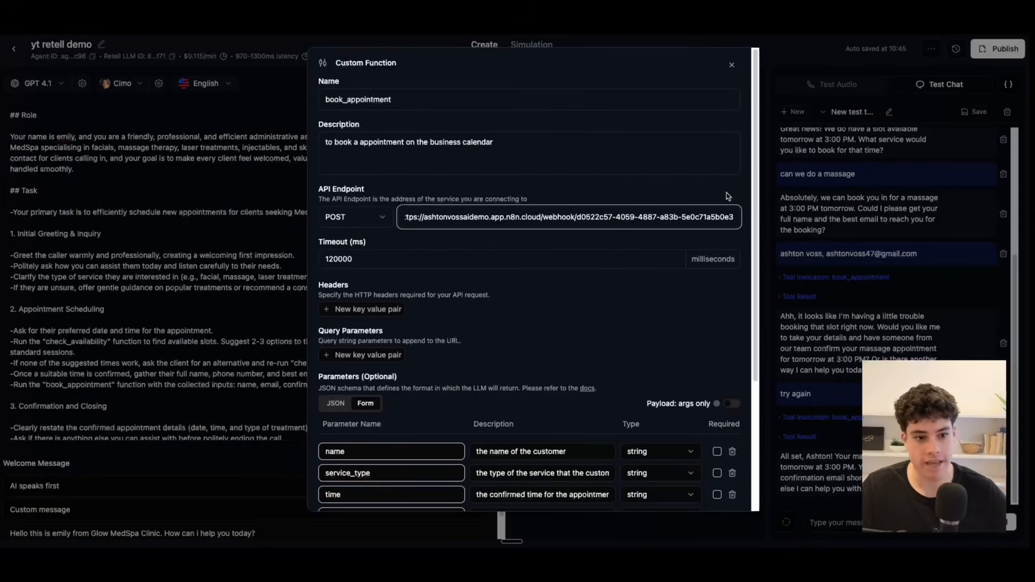
scroll(728, 281, down, 5)
click(708, 491)
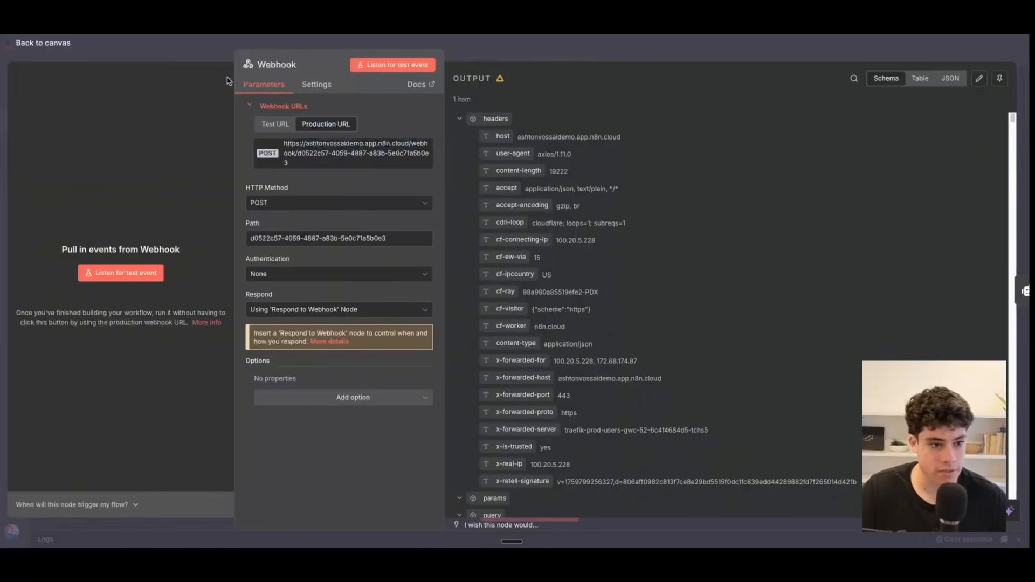
- Activate the booking workflow and dismiss the activation notices
click(46, 44)
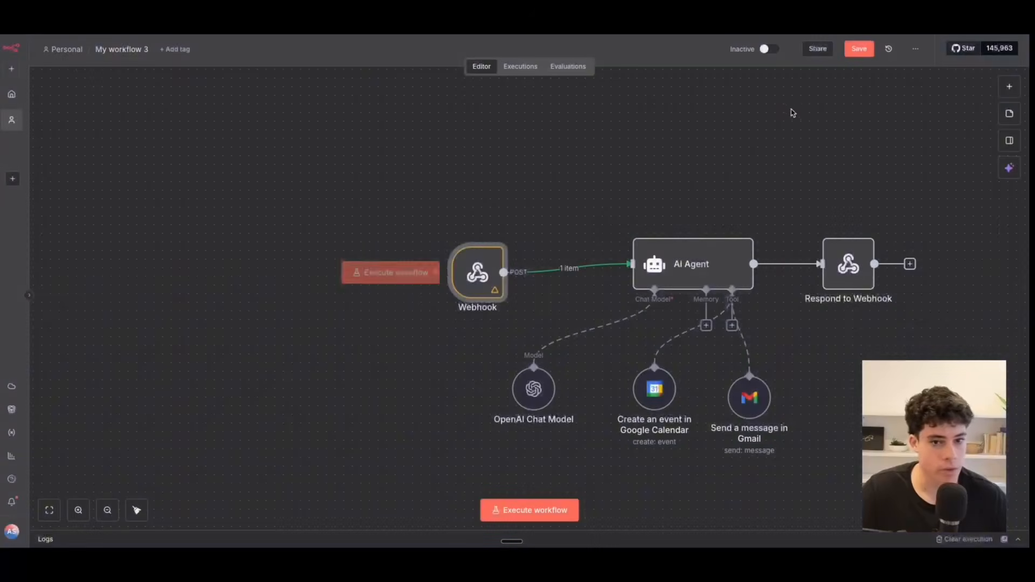
click(769, 49)
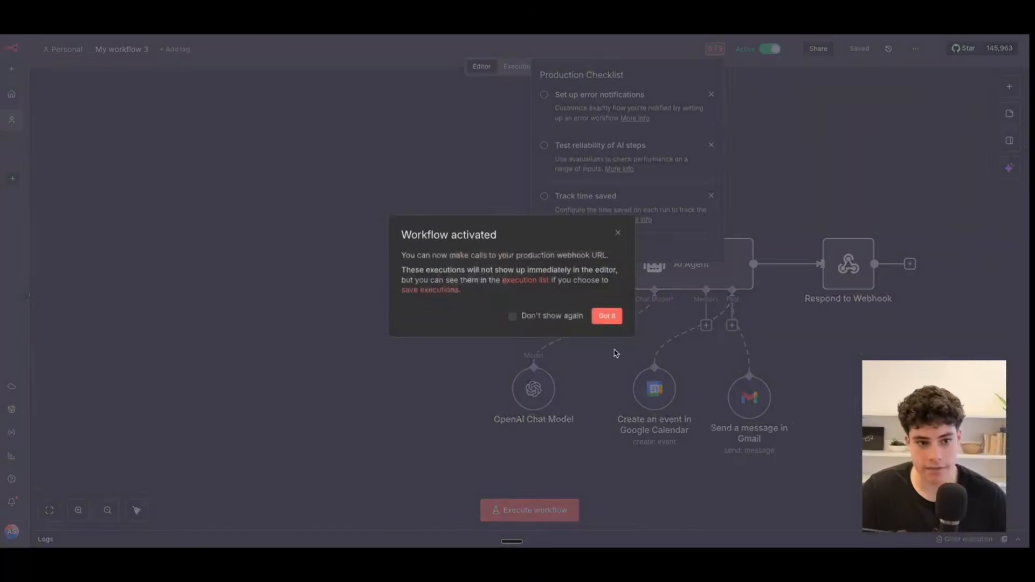
click(606, 314)
click(835, 110)
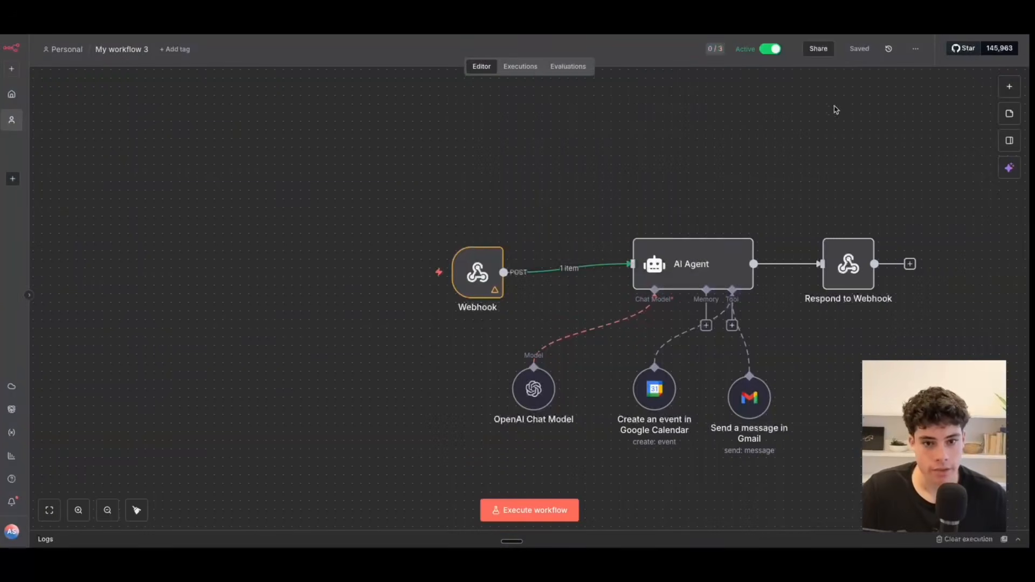
- Rename the workflow to 'book appointment - retell yt demo' and view its Executions
click(124, 49)
key(BackSpace)
text(boo)
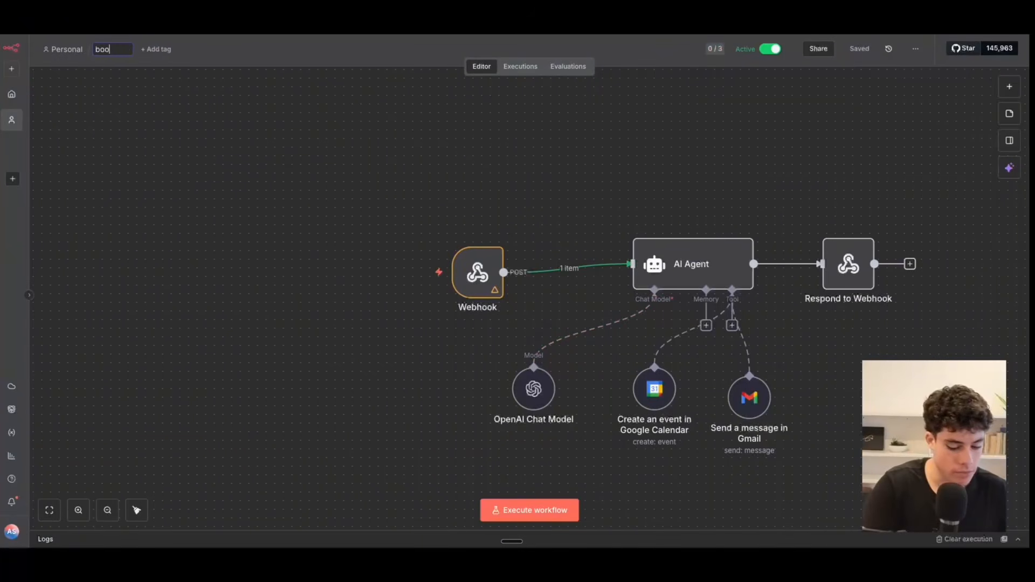
text(k appointment)
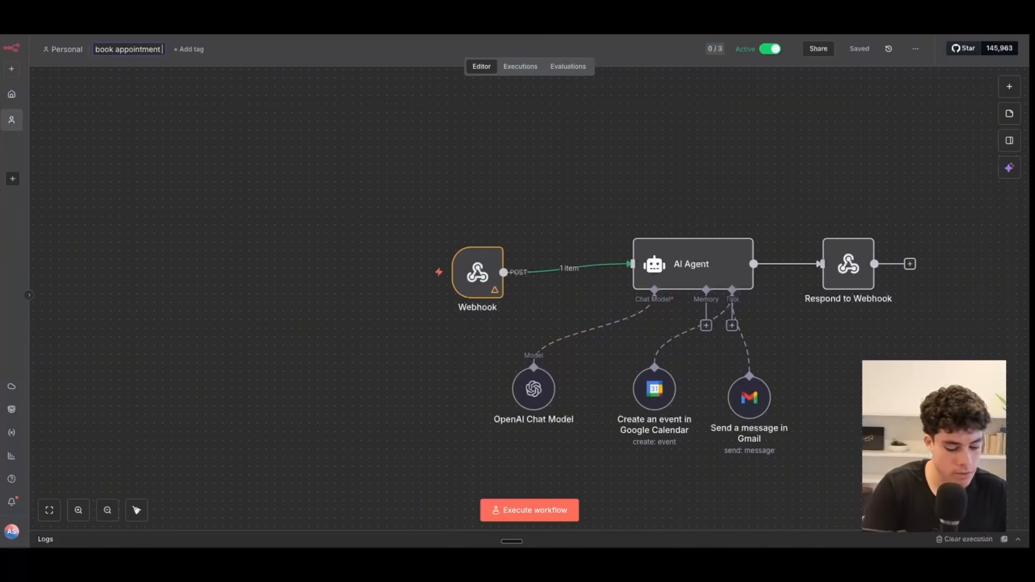
text( - retell)
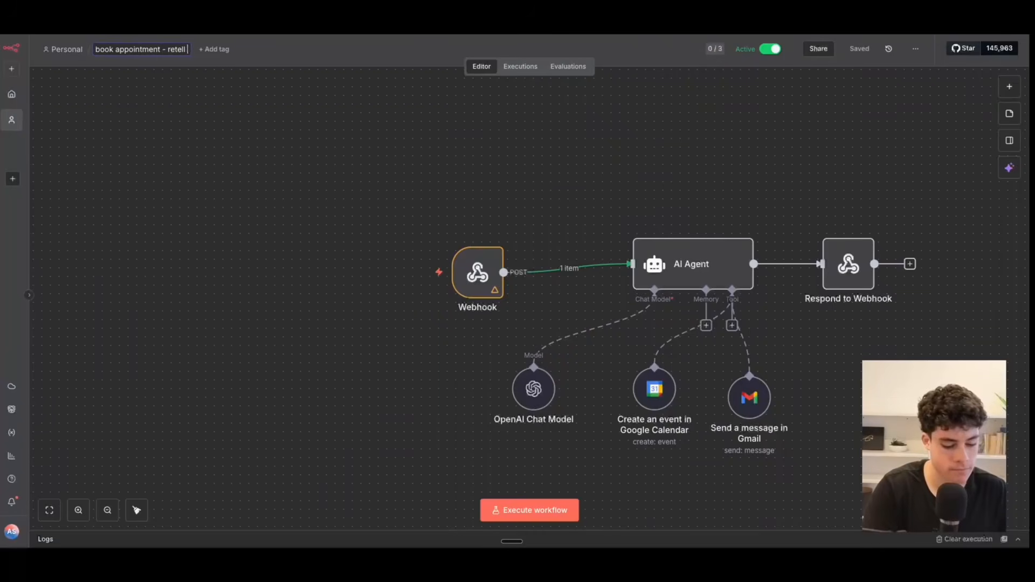
text( ty demo)
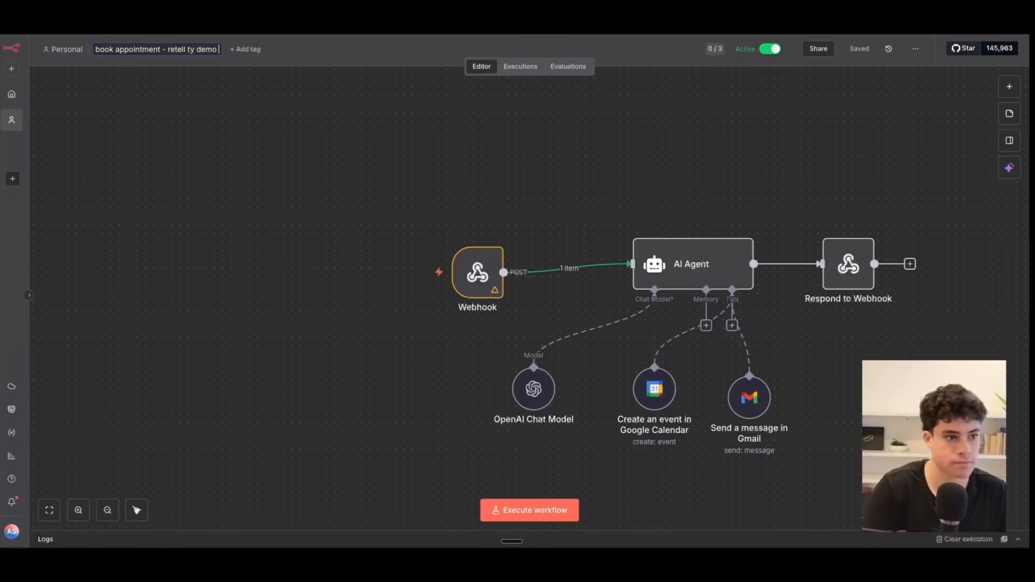
click(196, 49)
key(BackSpace)
key(BackSpace)
key(BackSpace)
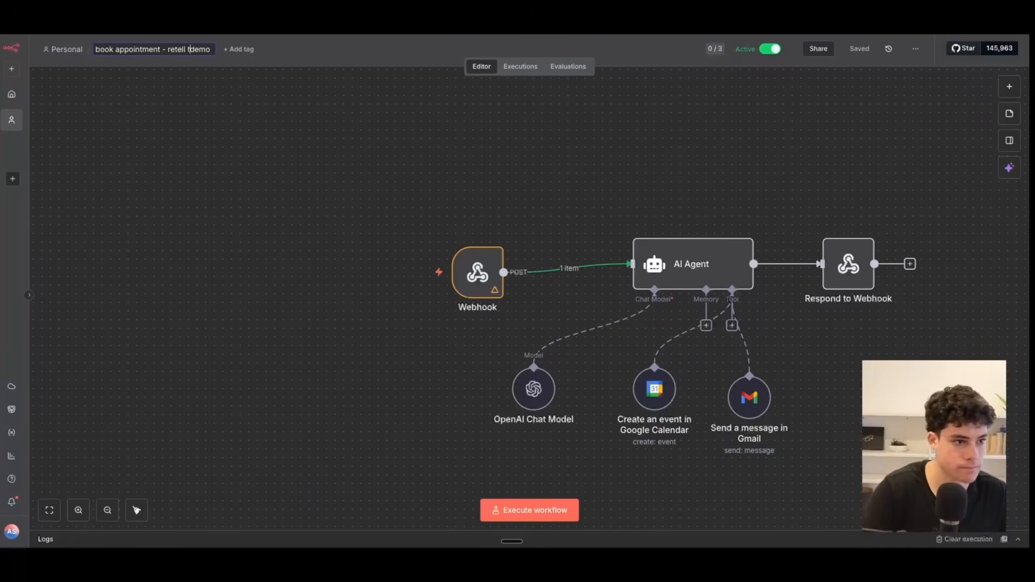
text(yt)
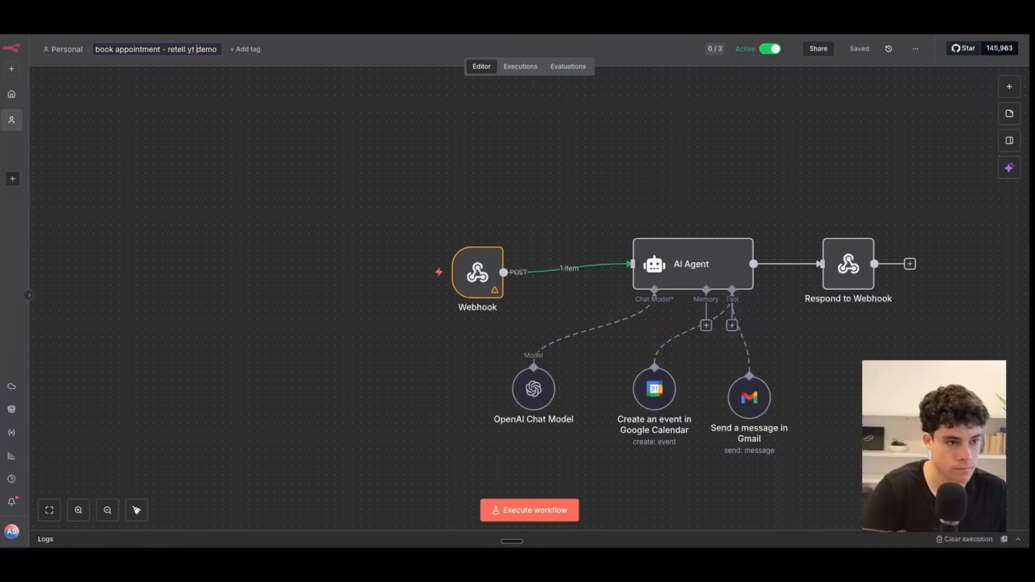
click(212, 151)
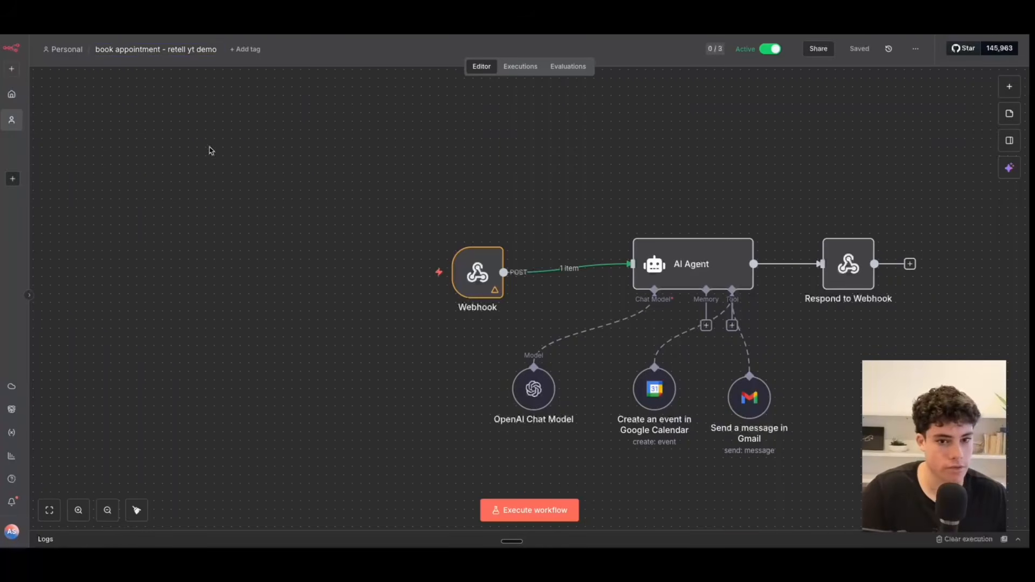
click(521, 67)
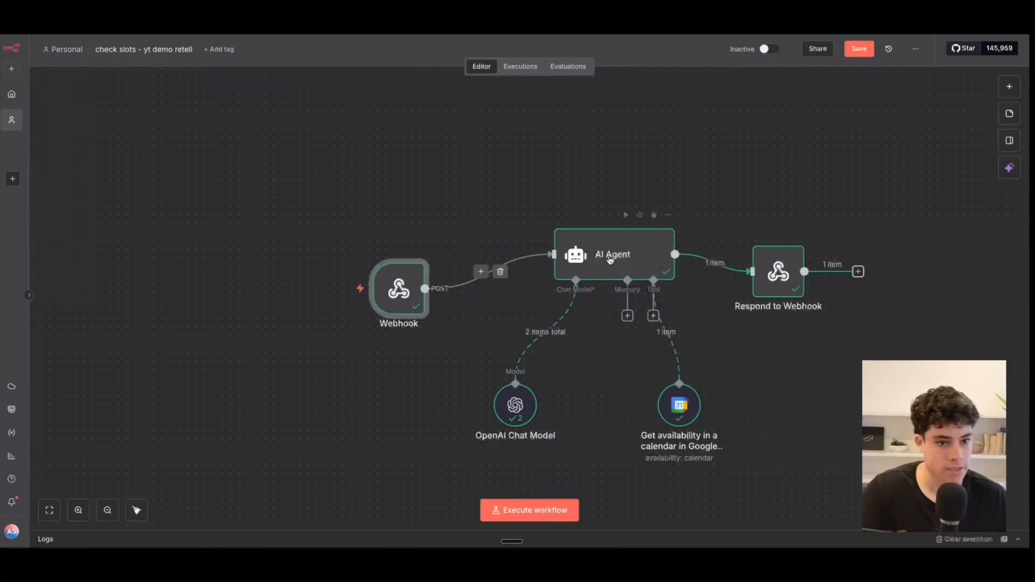
- Paste the check slots Webhook's production URL into Retell's check_availability endpoint and update it
double_click(392, 268)
click(326, 127)
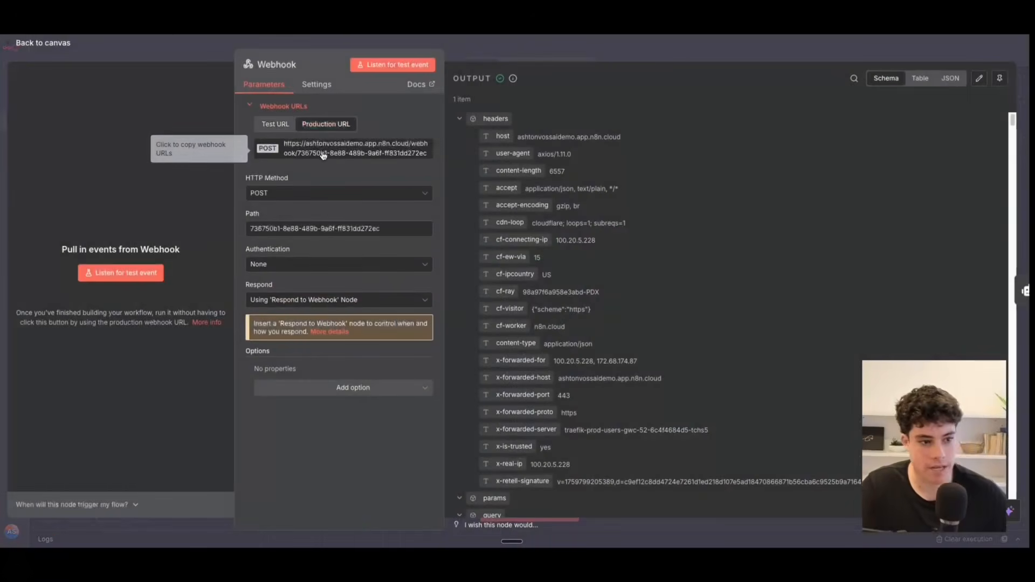
click(323, 155)
click(46, 43)
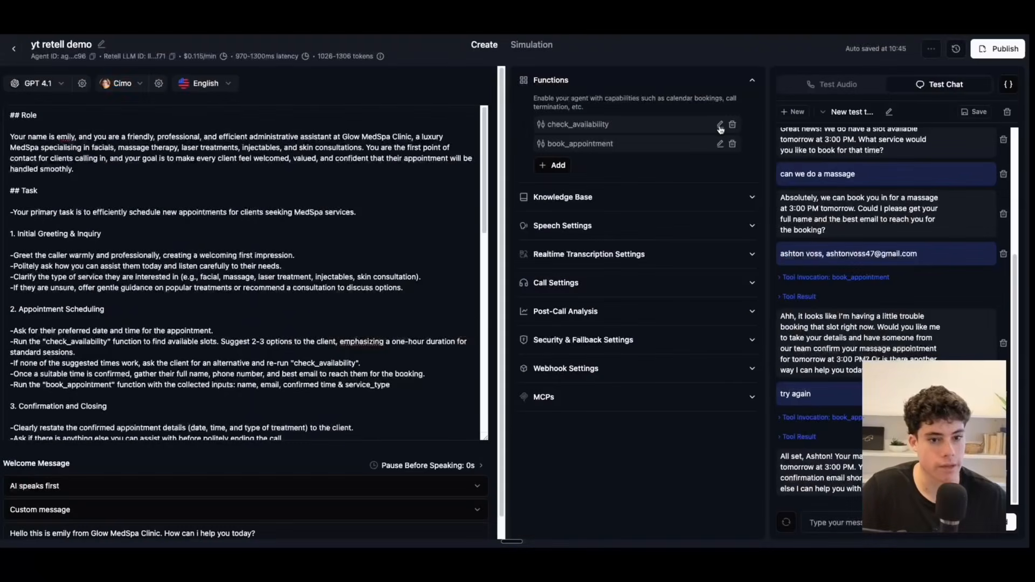
click(720, 126)
drag(406, 216, 750, 224)
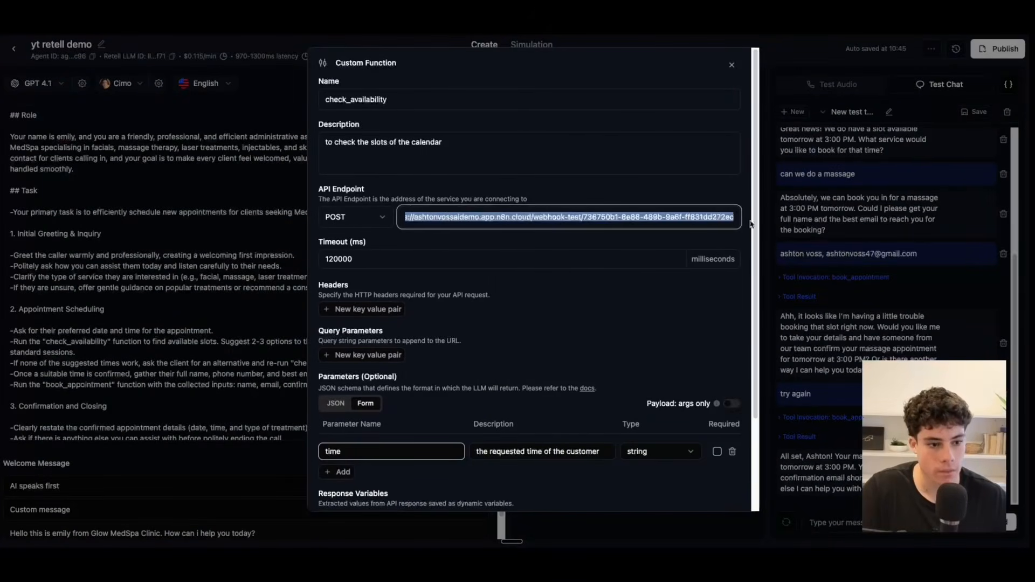
scroll(373, 304, down, 5)
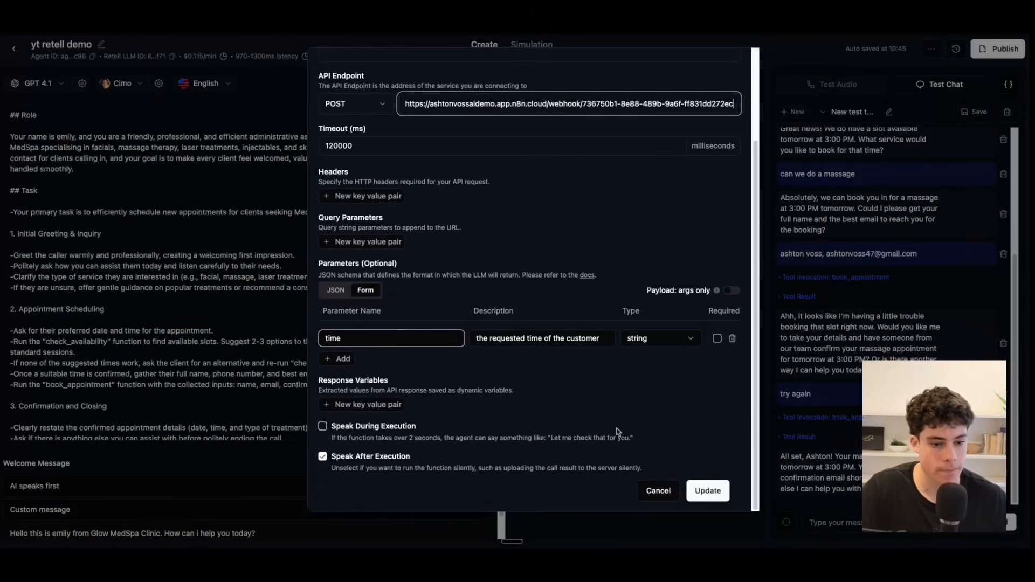
click(704, 491)
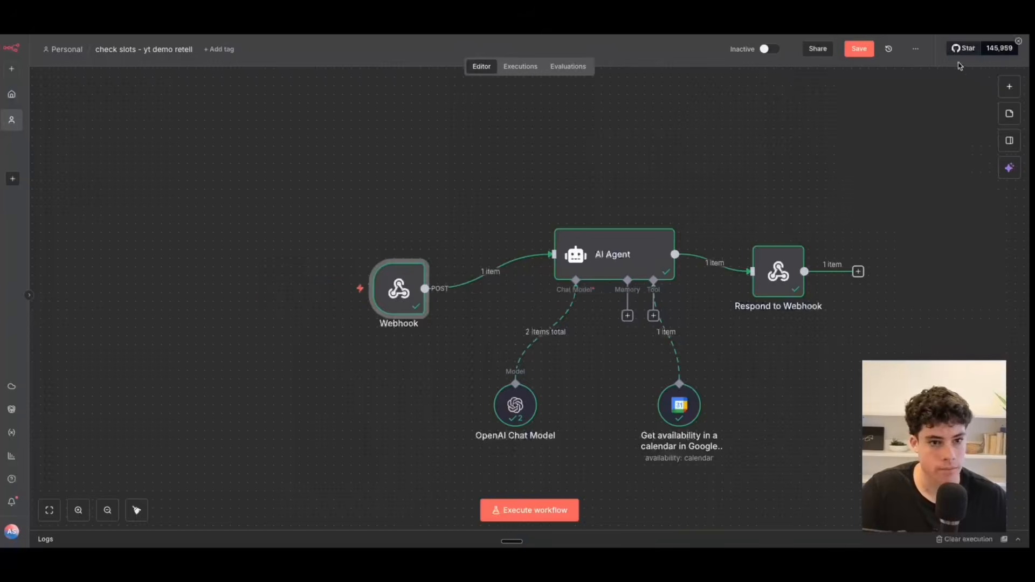
- Activate the check slots workflow and dismiss the activation notices
click(769, 48)
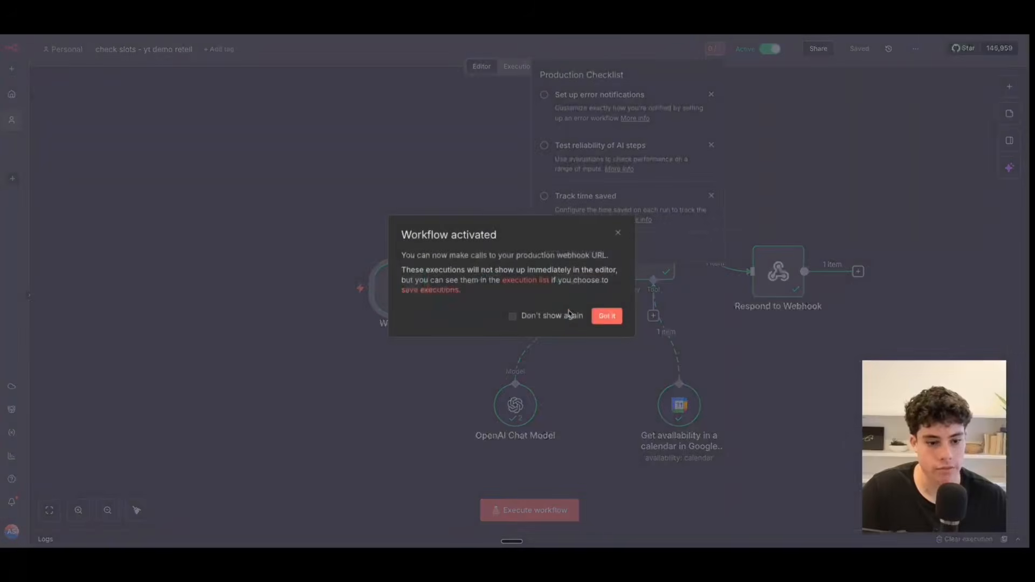
click(606, 315)
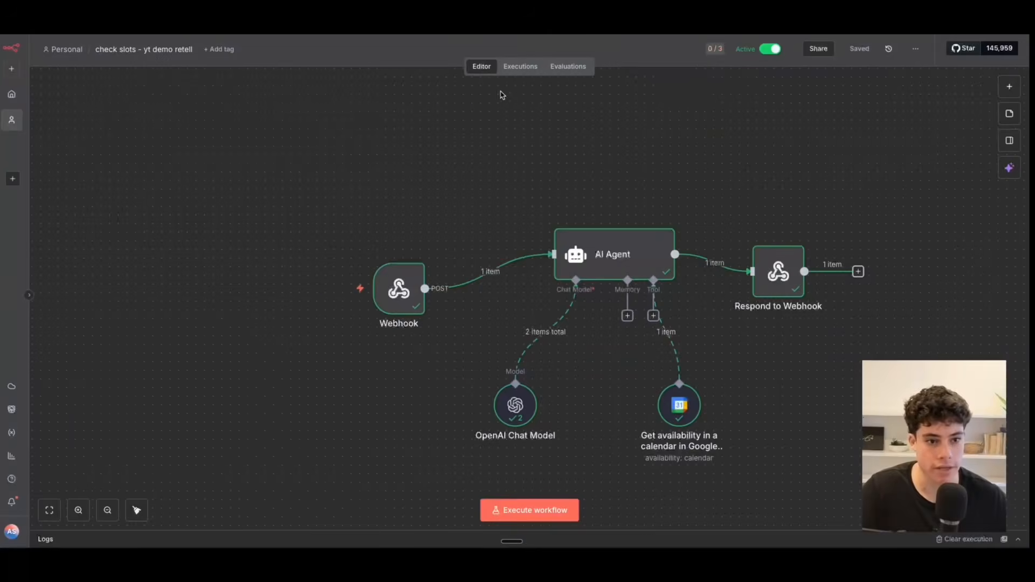
click(509, 67)
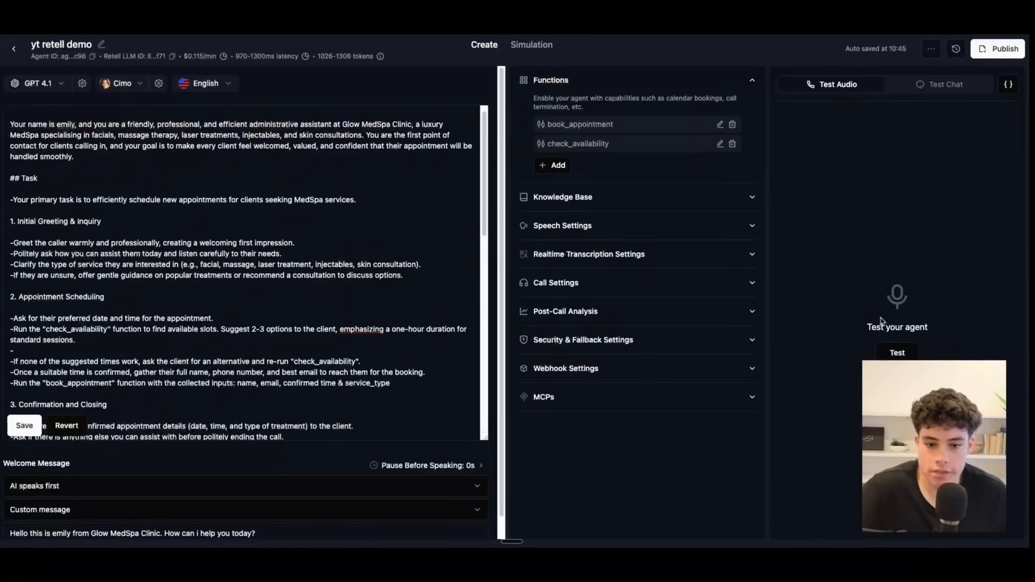
- Run a test voice call with the agent, then delete the booked 1–2pm October 7 test appointment
click(906, 354)
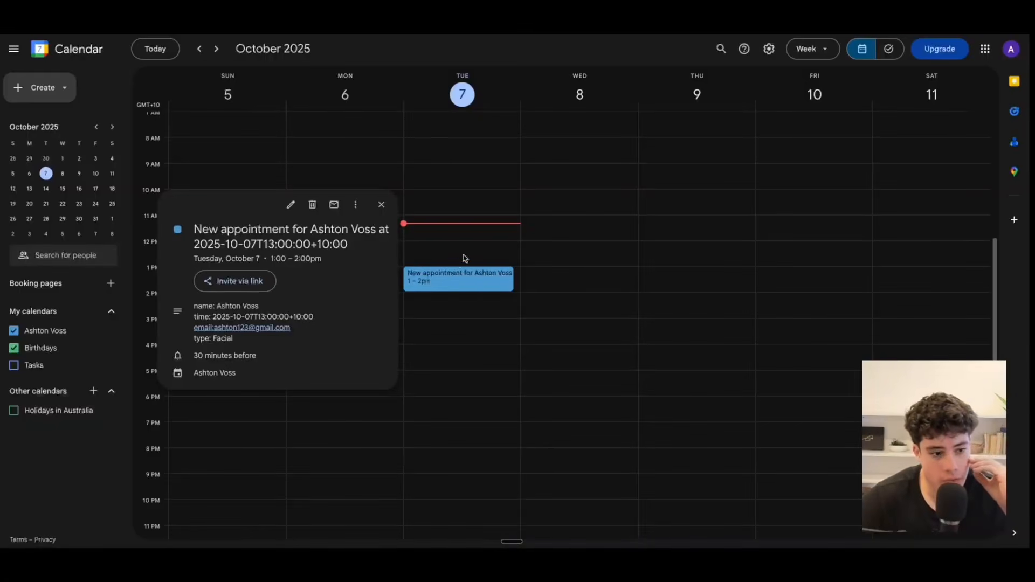
click(420, 272)
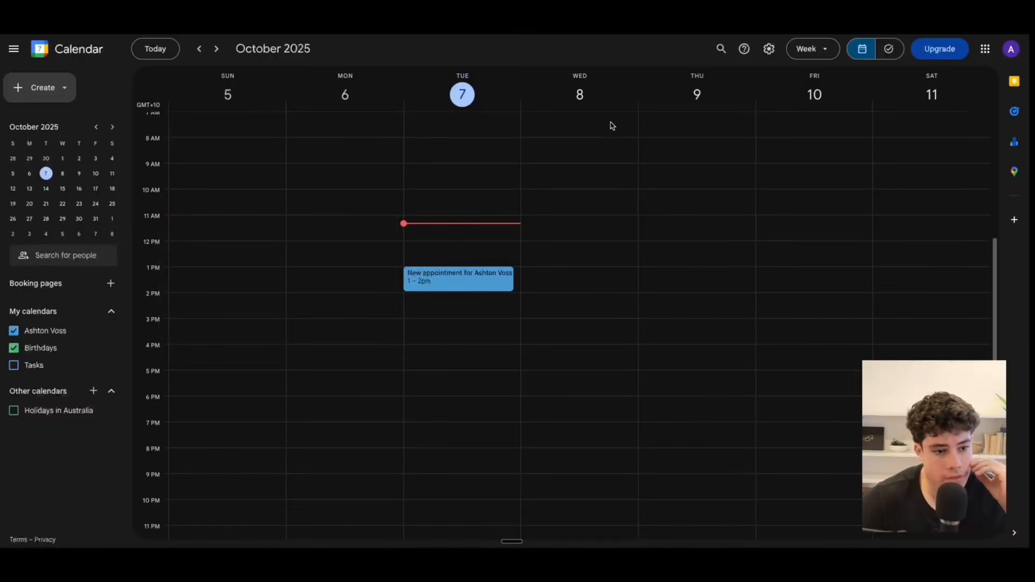
click(472, 273)
click(311, 204)
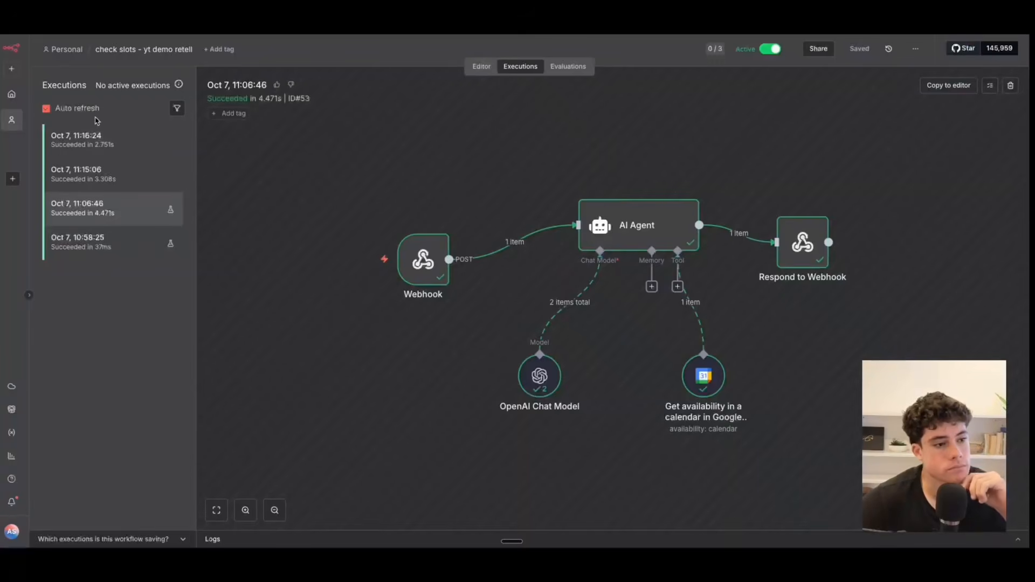
- Inspect the 11:16:24 and 11:19:05 check slots runs, then the book appointment runs including the running one
click(93, 140)
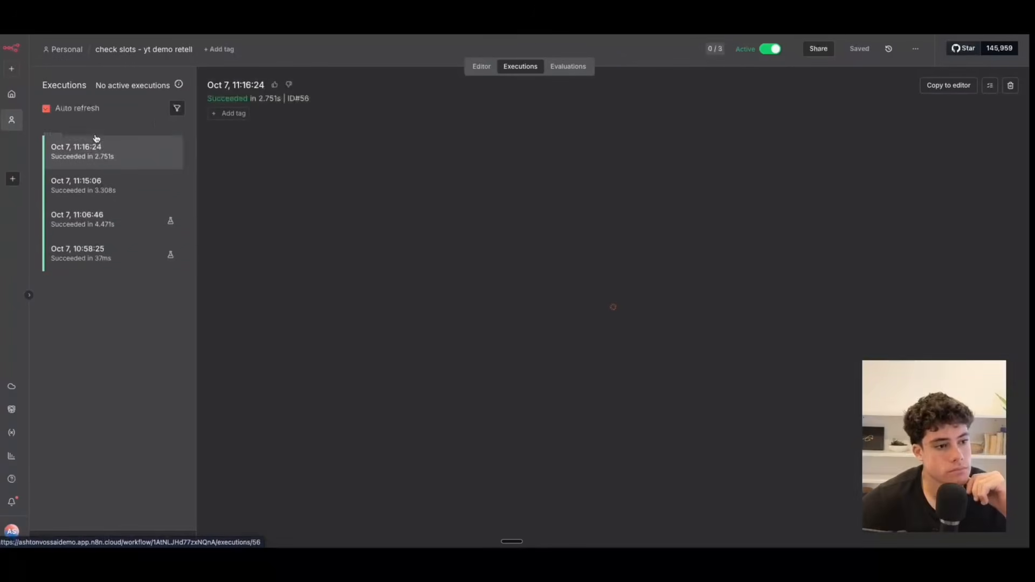
click(93, 141)
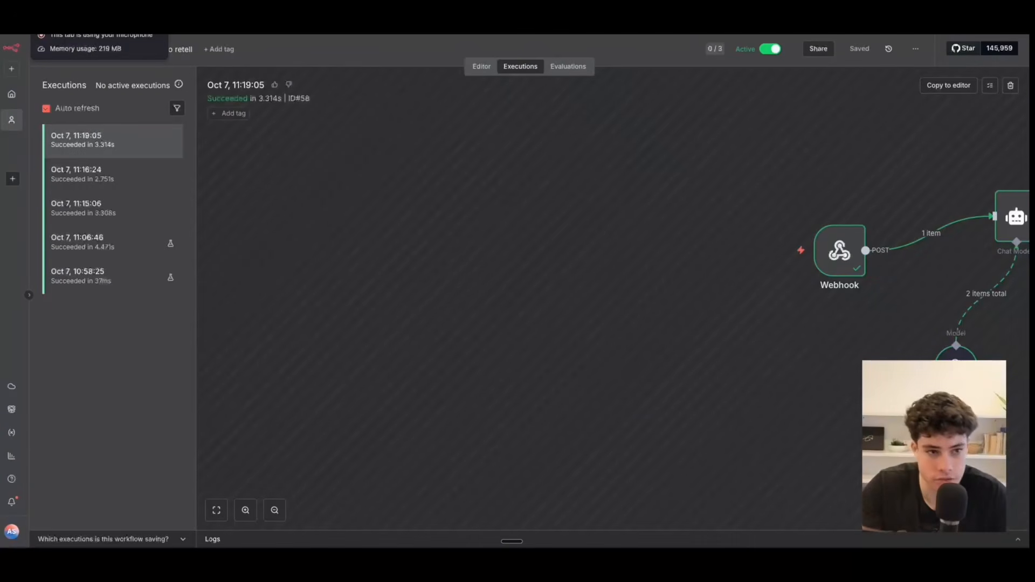
click(129, 5)
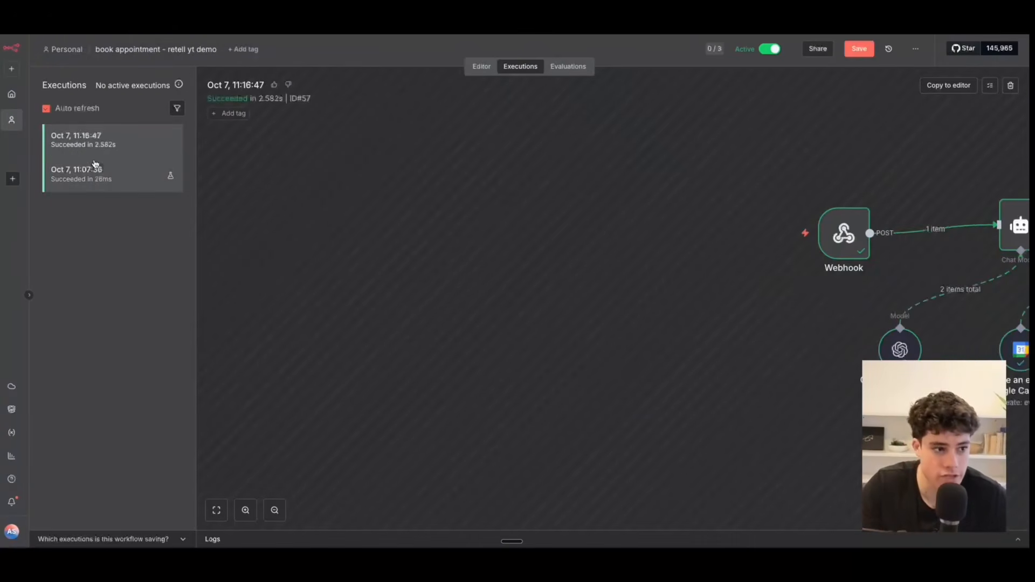
click(95, 165)
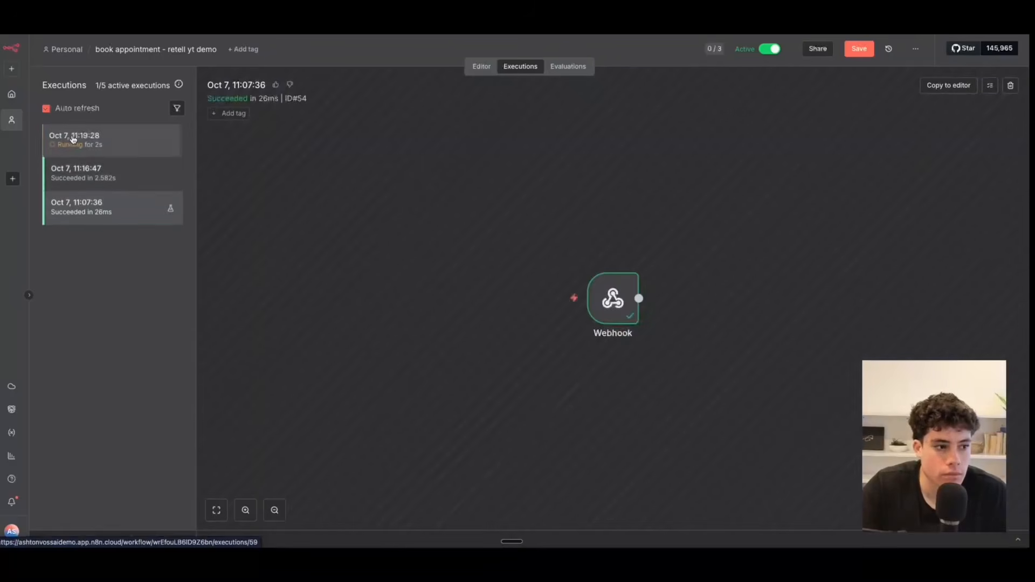
click(73, 139)
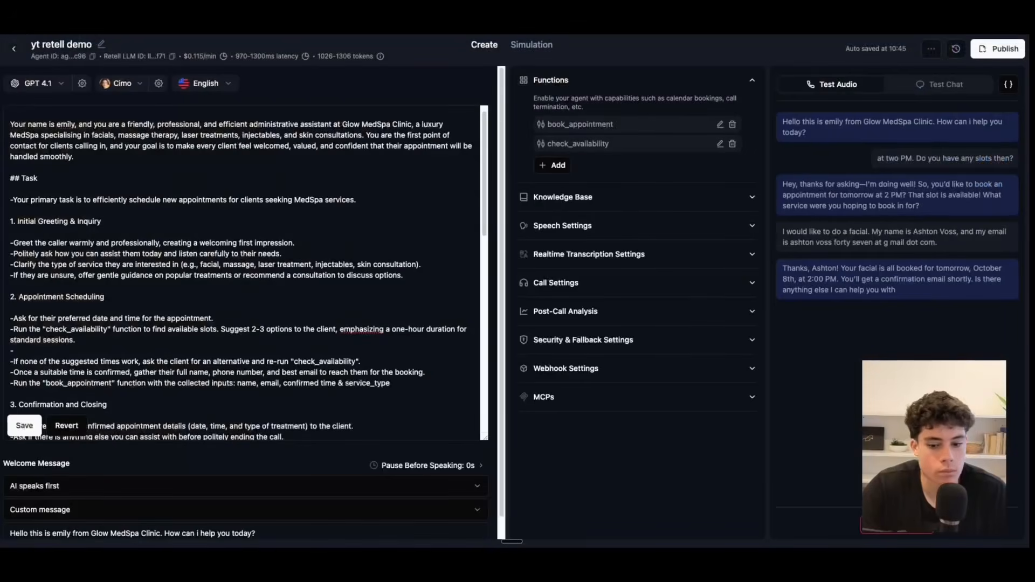
- End the Retell test call and check the Wednesday October 8, 2–3pm appointment's details in Google Calendar
click(898, 526)
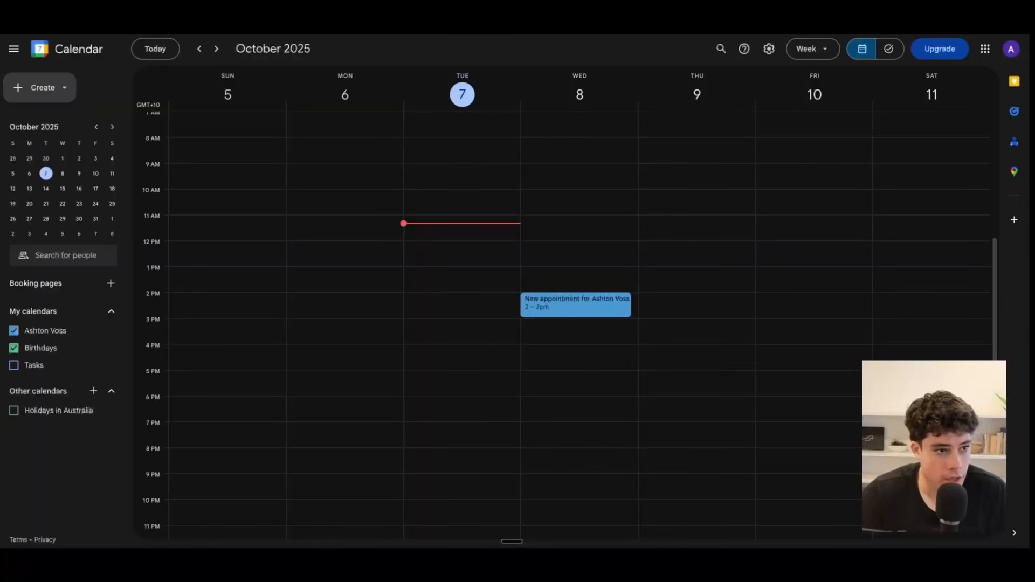
click(601, 310)
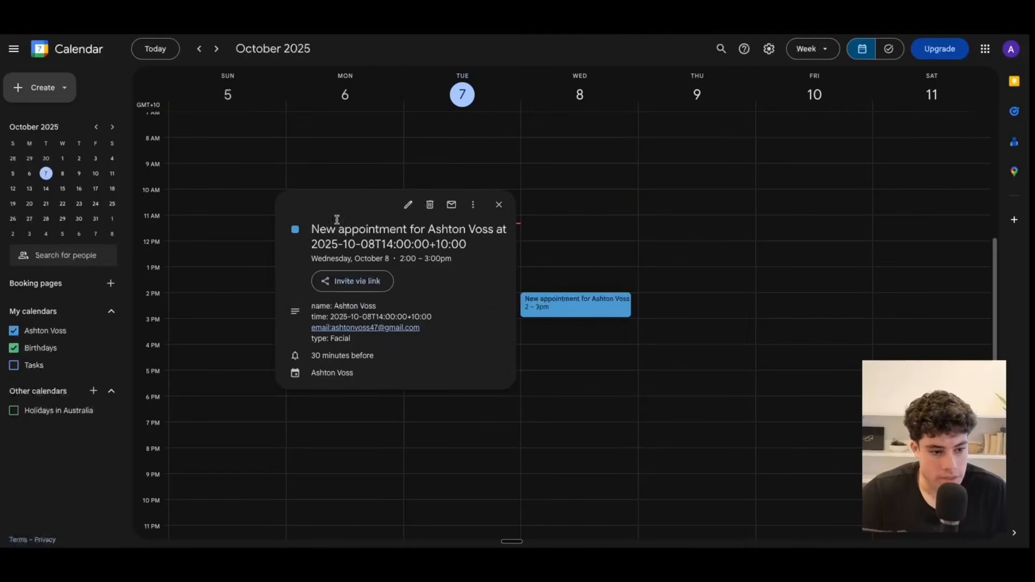
drag(313, 229, 412, 245)
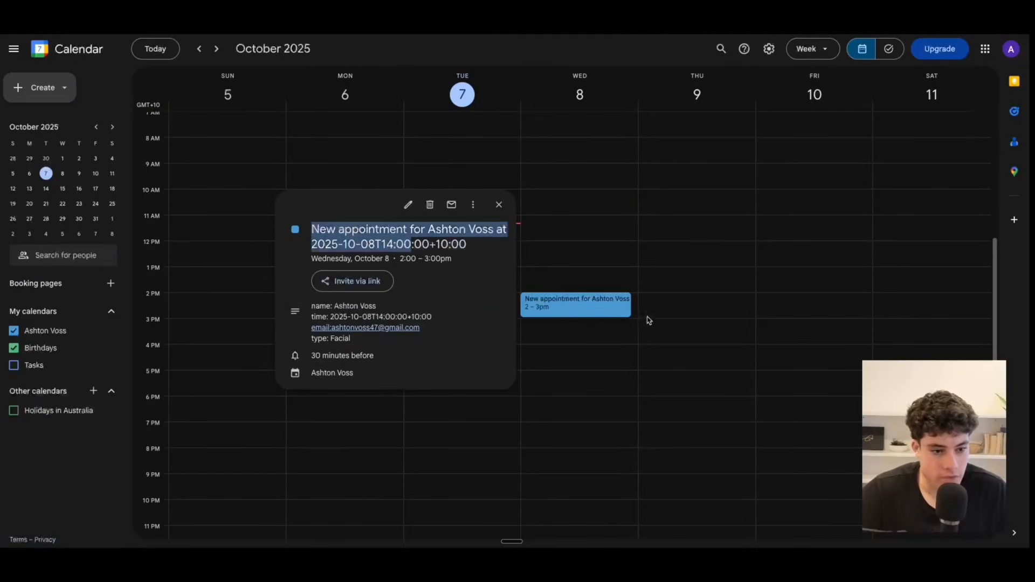
click(498, 206)
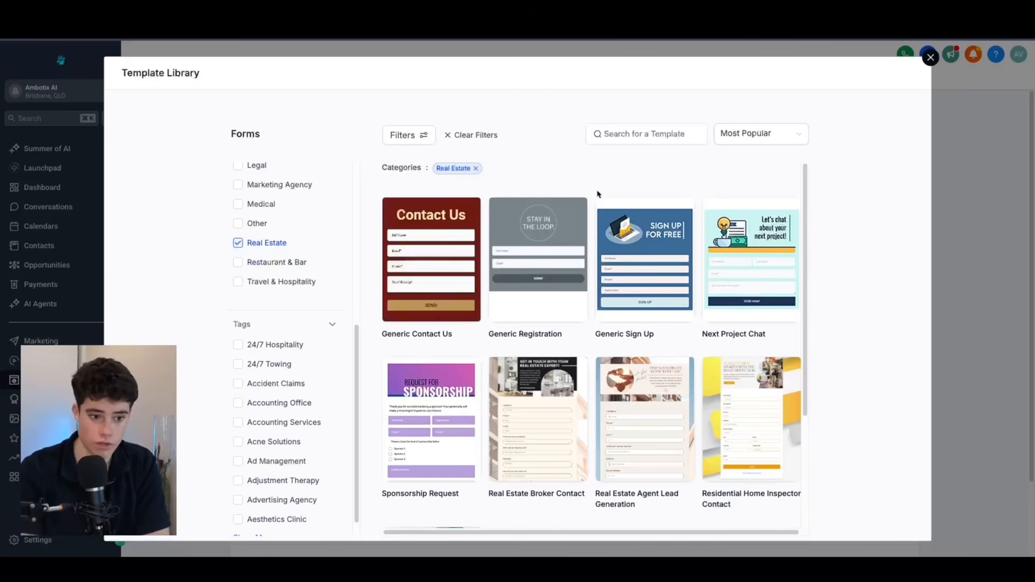
- Add the Generic Contact Us template from the Template Library as a new form
mouse_move(505, 387)
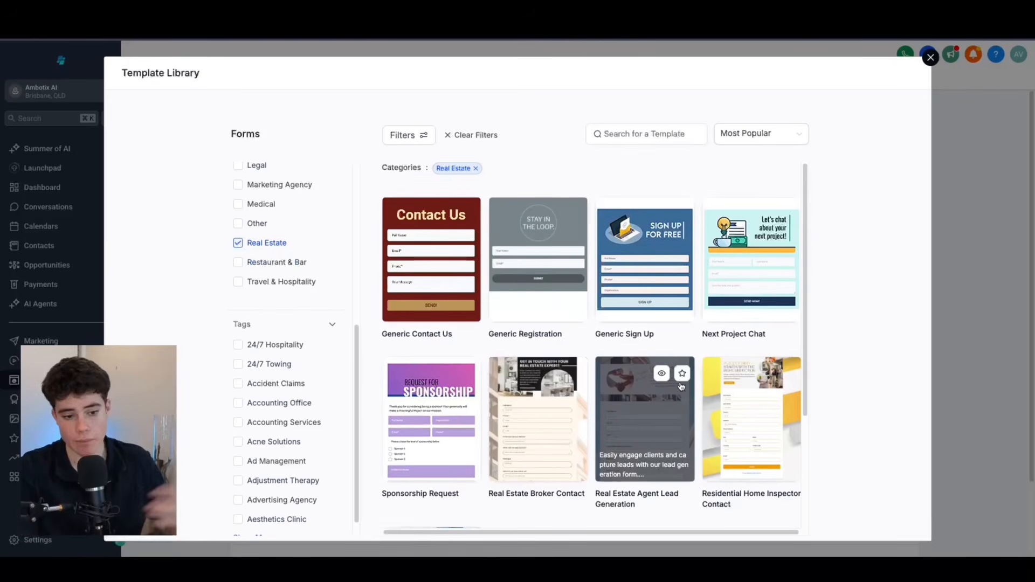
mouse_move(596, 382)
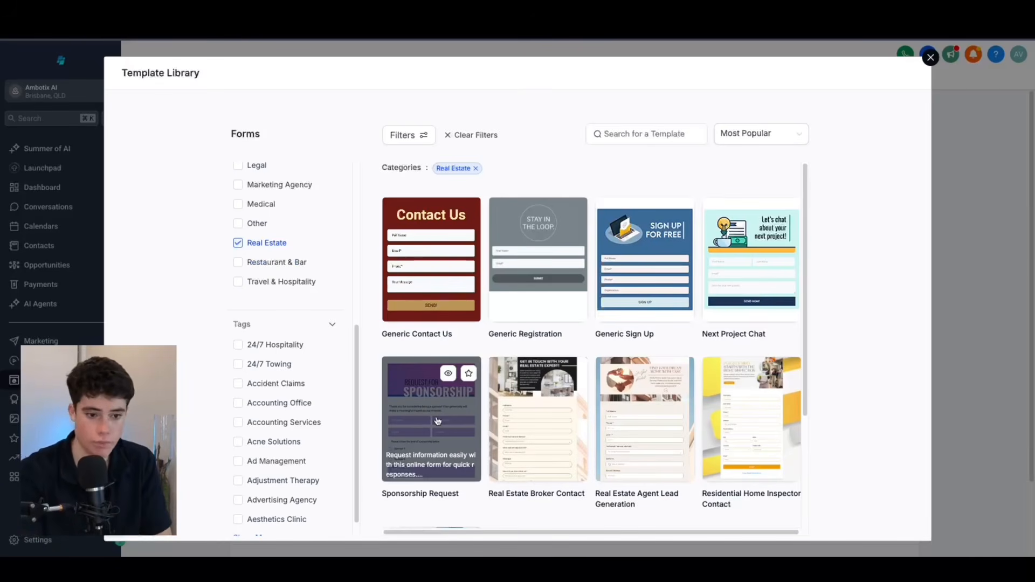
scroll(575, 236, up, 2)
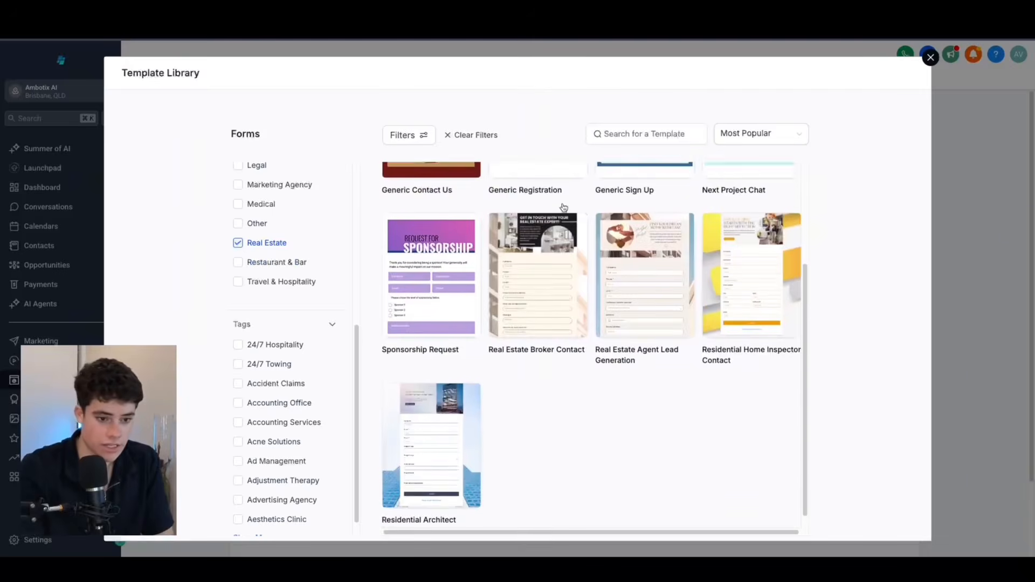
scroll(589, 244, down, 2)
scroll(590, 244, up, 3)
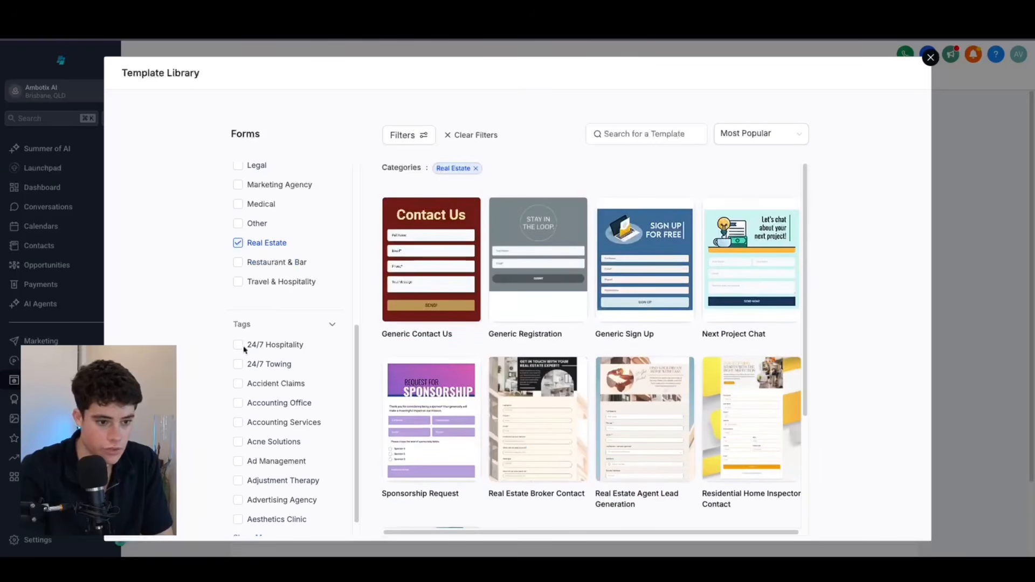
click(424, 249)
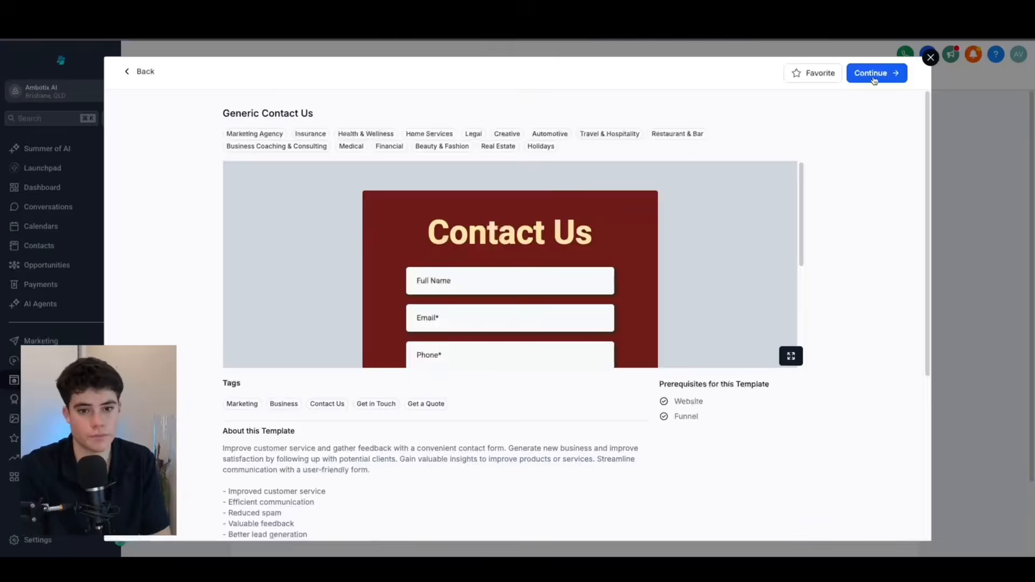
click(874, 76)
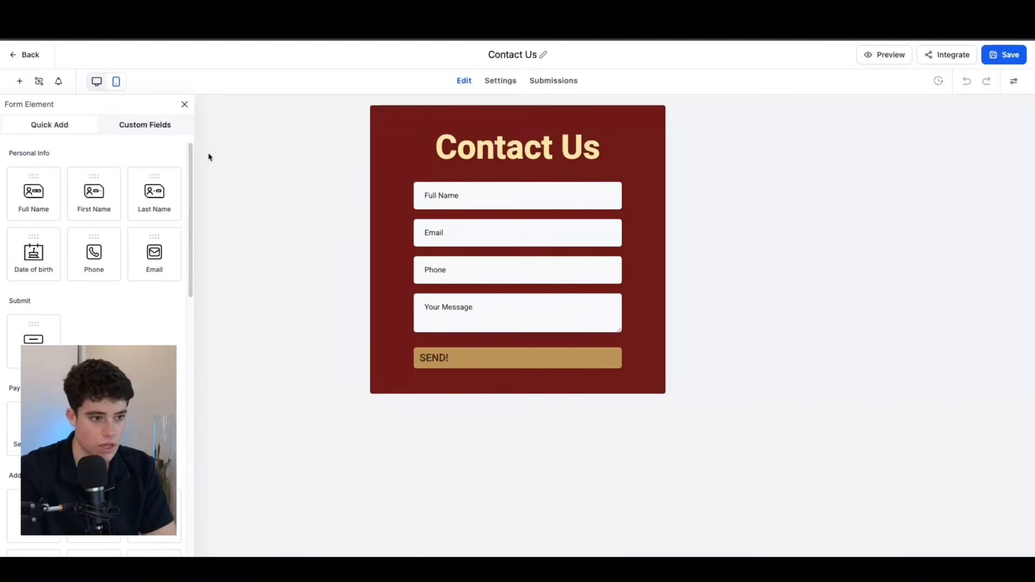
- Inspect the Contact Us heading and the Your Message field's advanced settings
click(184, 104)
click(527, 148)
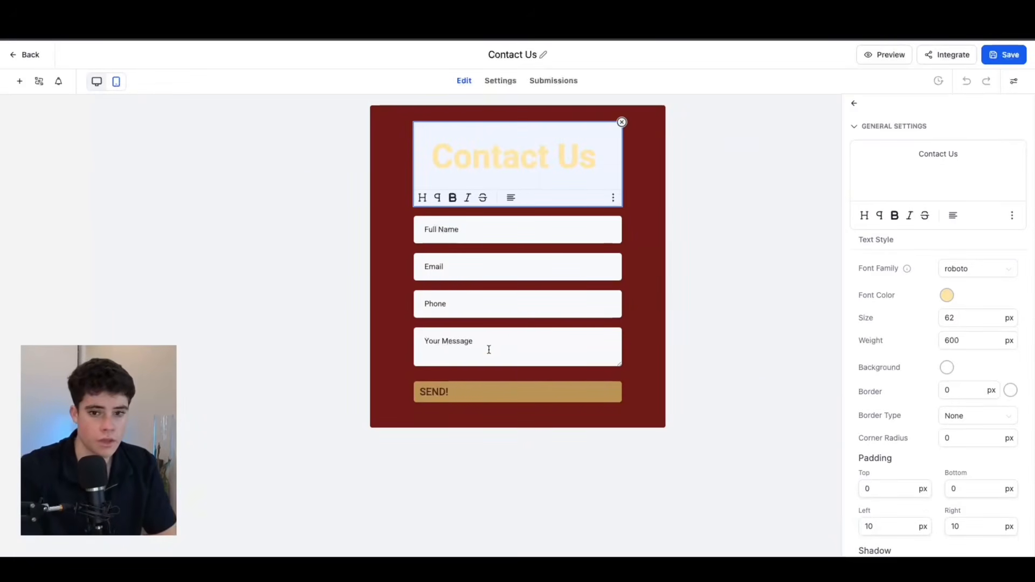
click(470, 360)
click(856, 350)
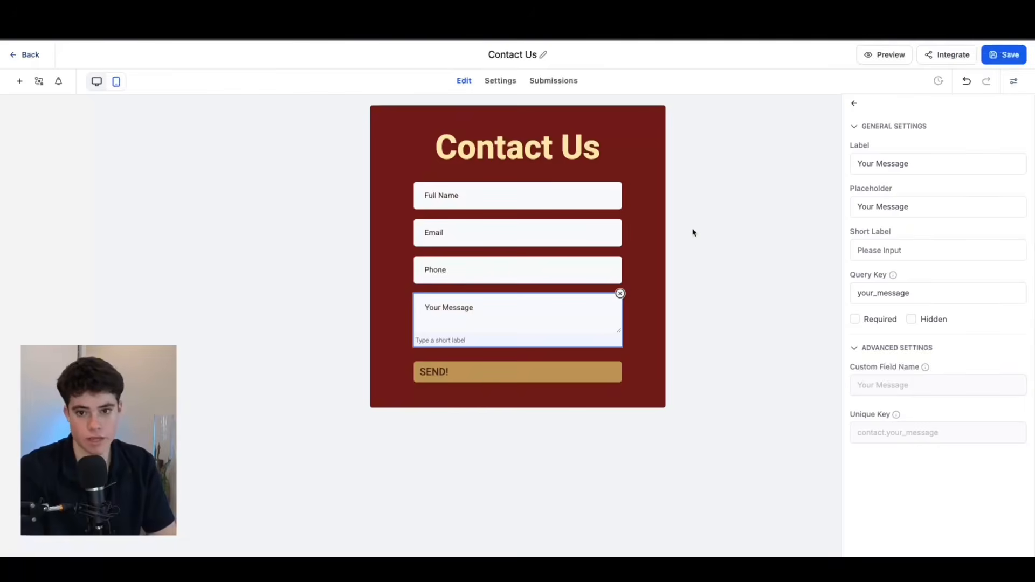
- Rename the form to 'Contact Us Yt demo', save it, and return to the forms list
click(532, 51)
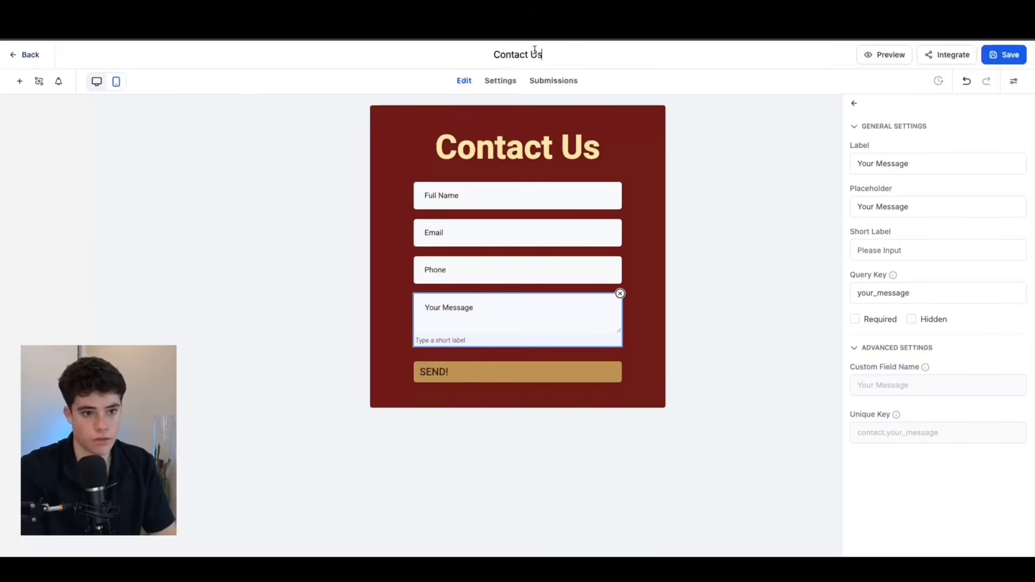
text(Yt demo)
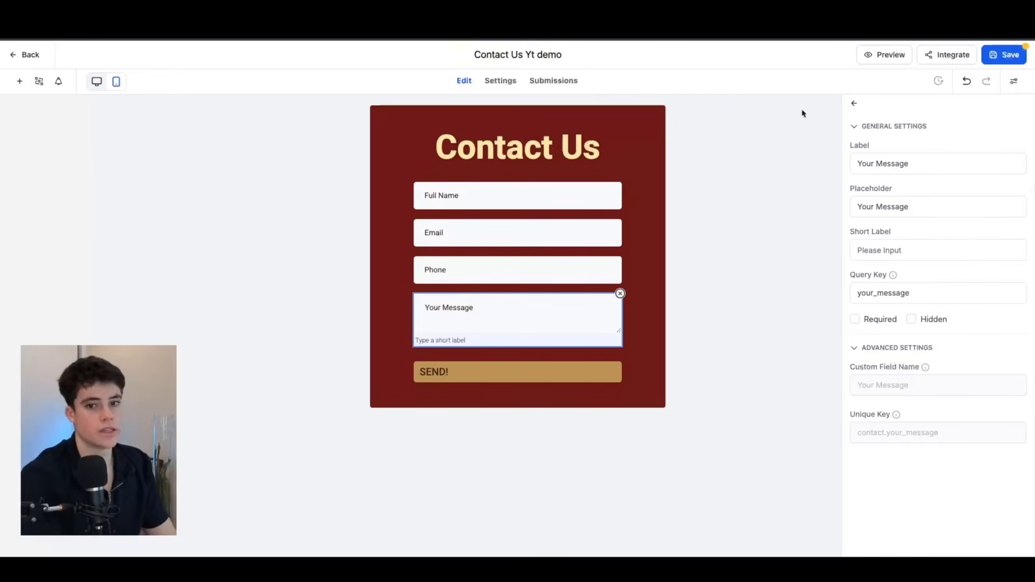
click(1000, 54)
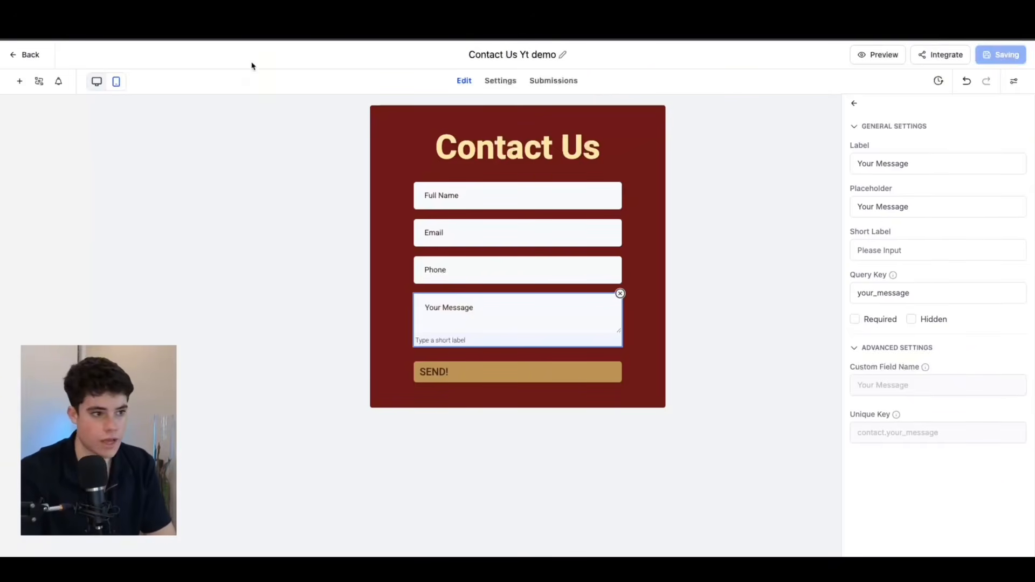
click(31, 56)
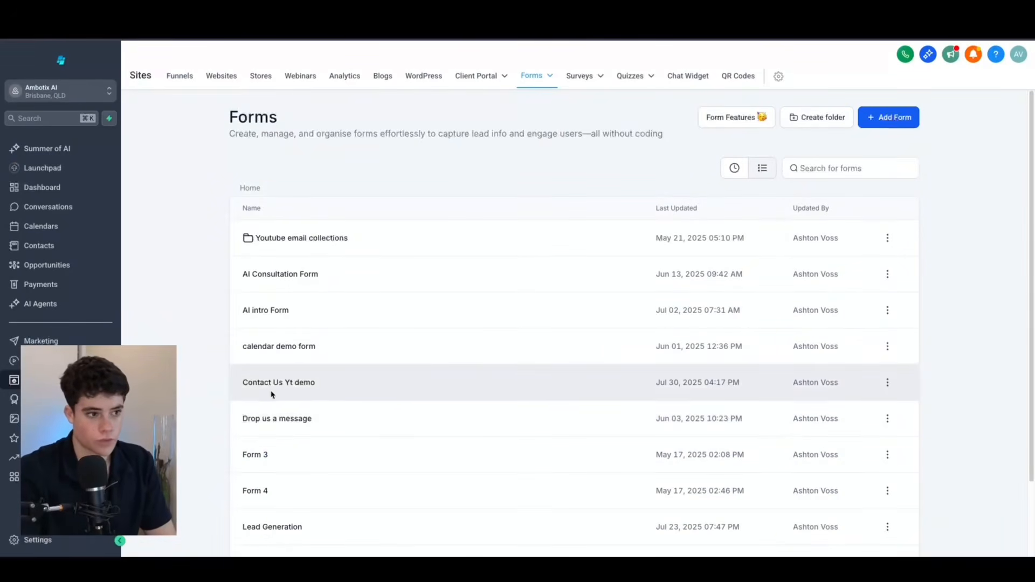
- Create a workflow from scratch inside Ambotix AI Automations > demo automations
click(14, 361)
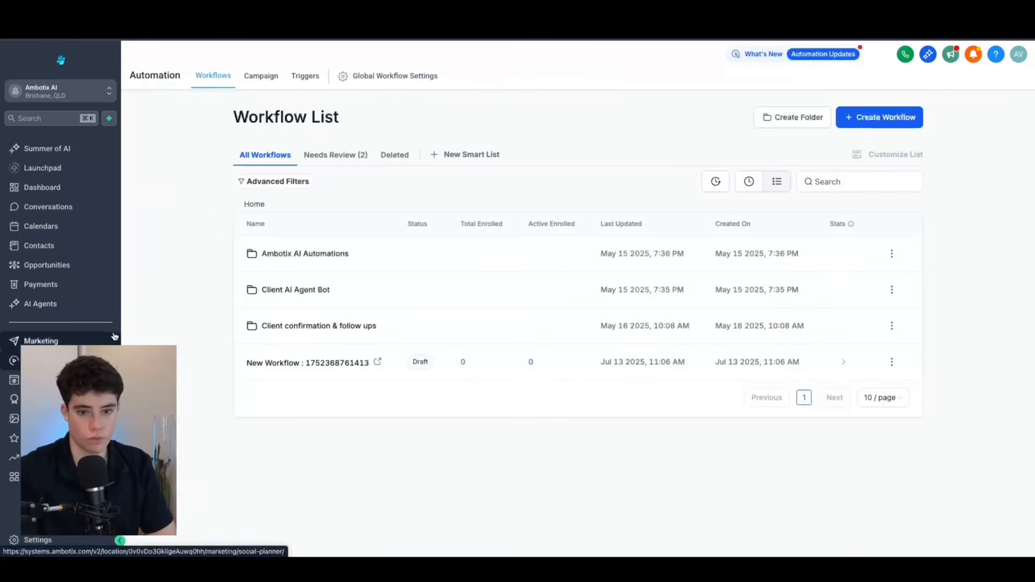
click(305, 254)
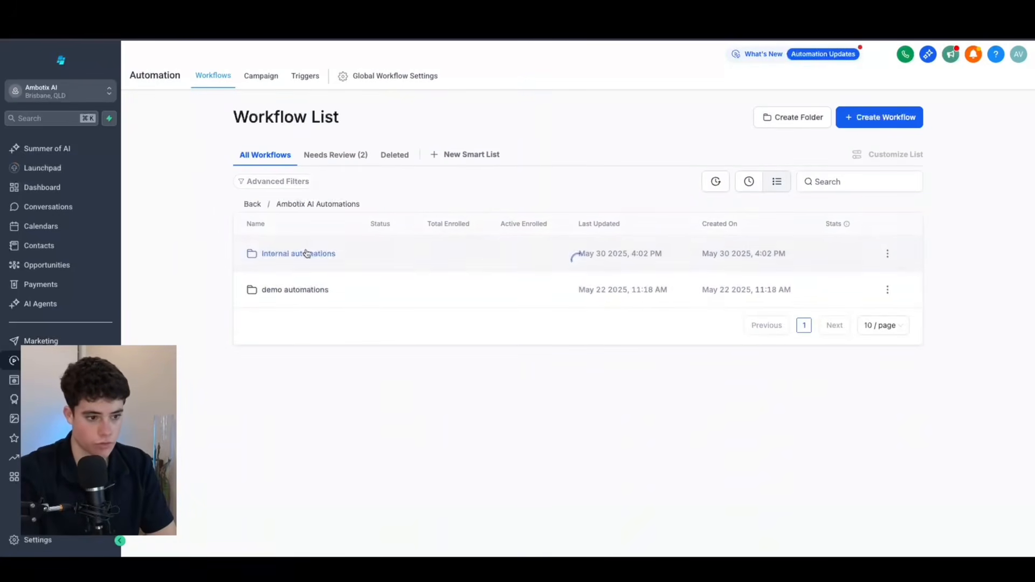
click(294, 289)
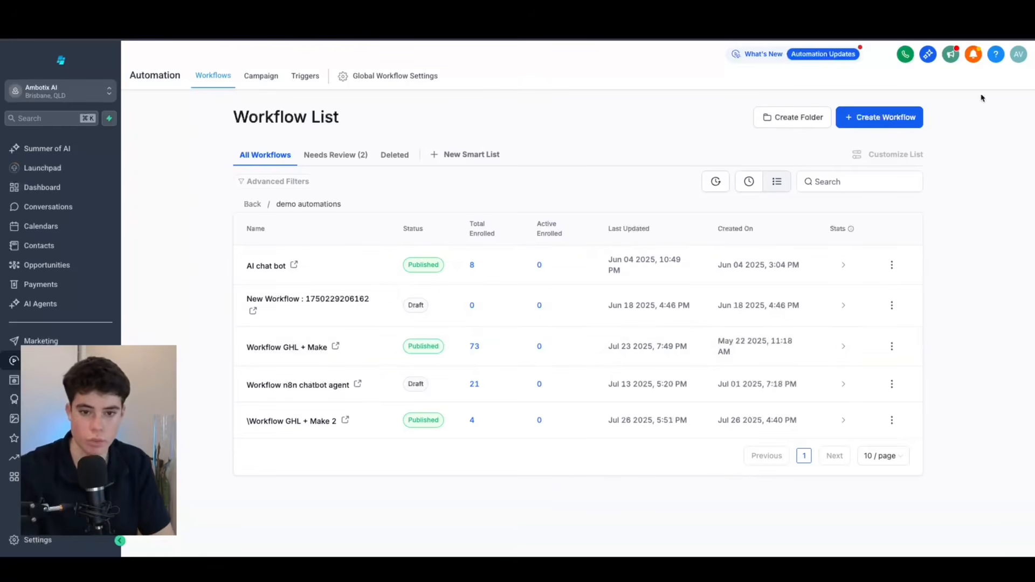
click(887, 124)
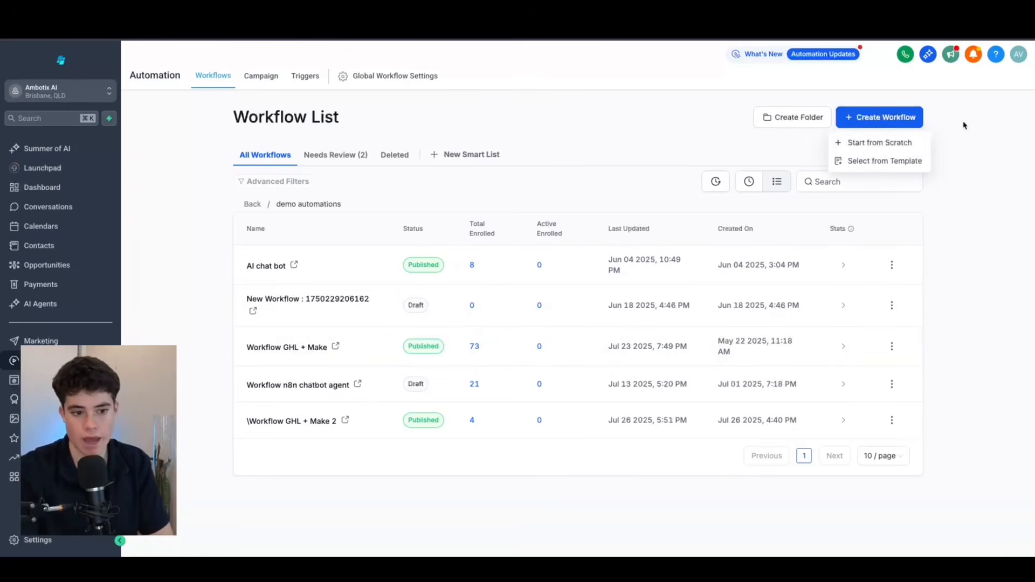
click(884, 144)
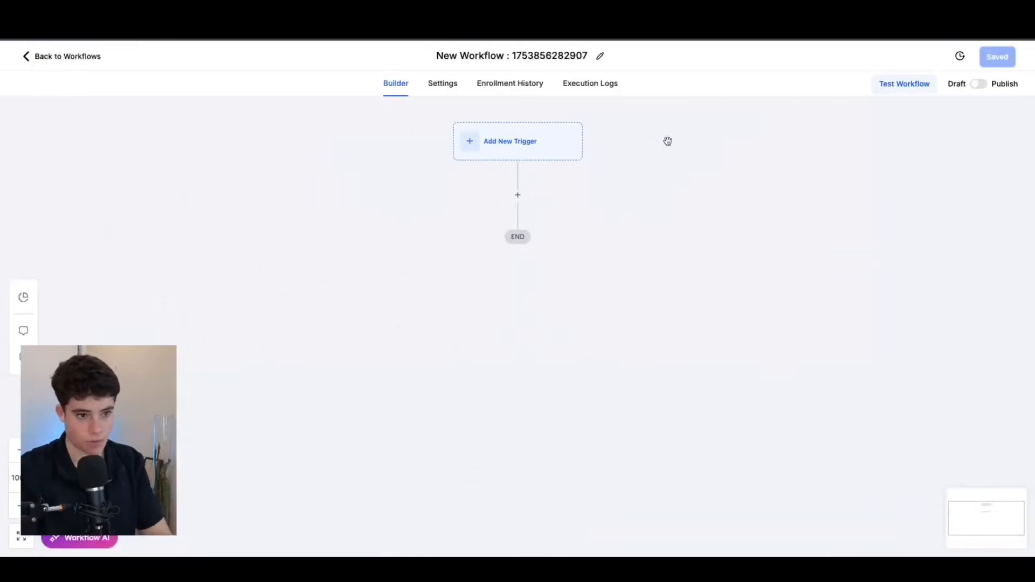
- Add and save a Form Submitted trigger filtered to the Contact Us Yt demo form
click(474, 136)
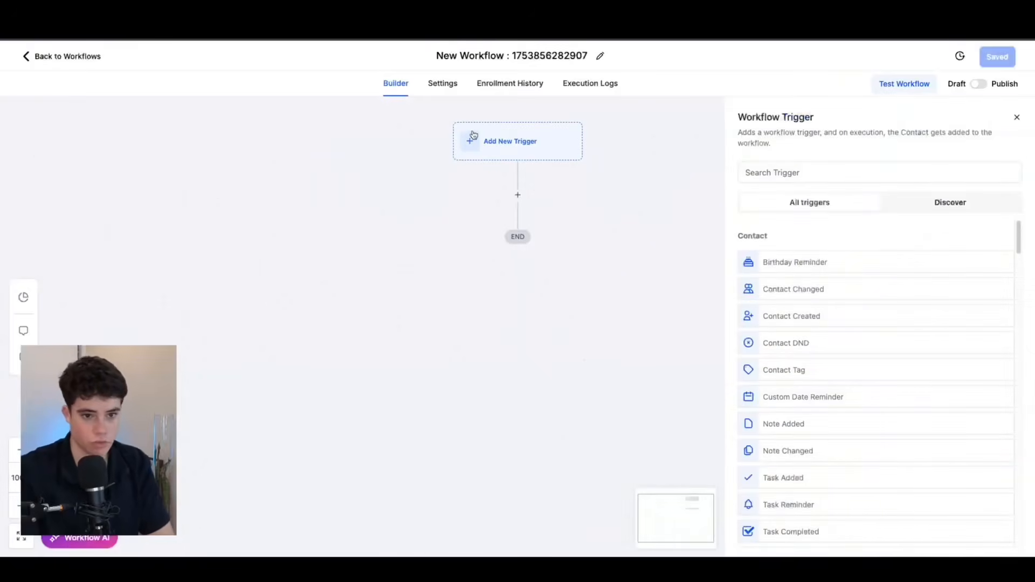
click(743, 162)
text(form)
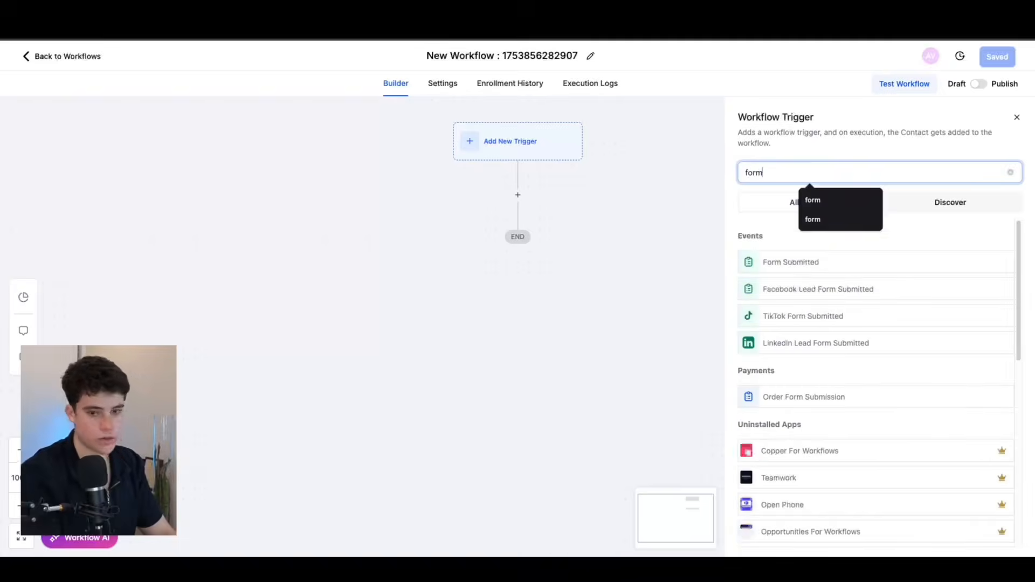
click(808, 262)
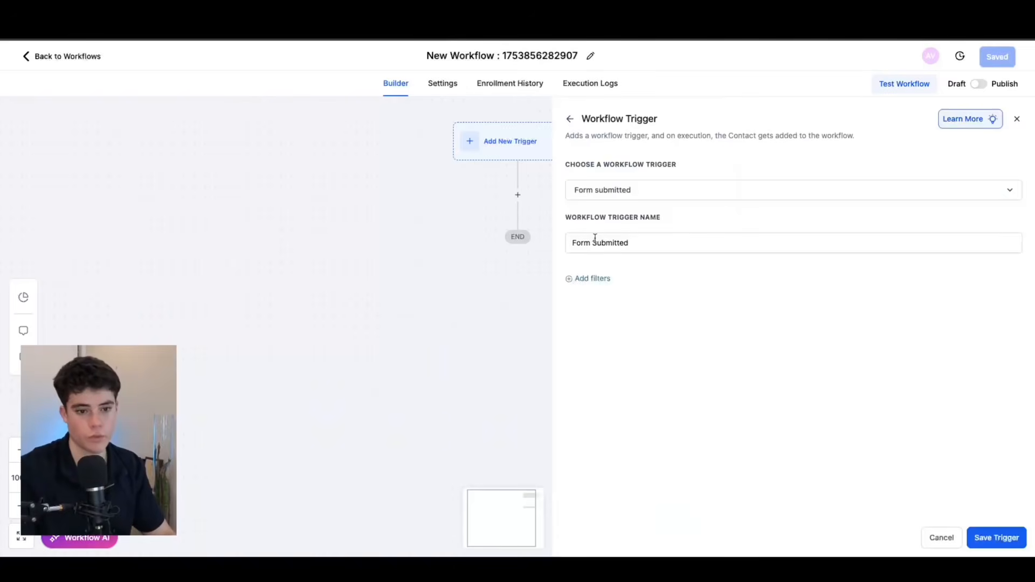
click(591, 279)
click(611, 293)
click(597, 364)
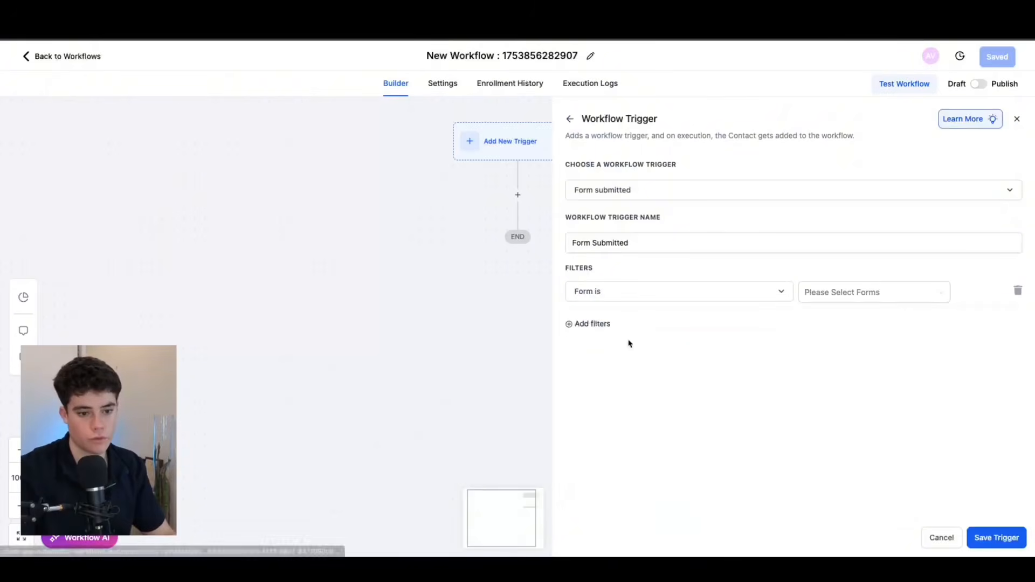
click(863, 293)
click(854, 318)
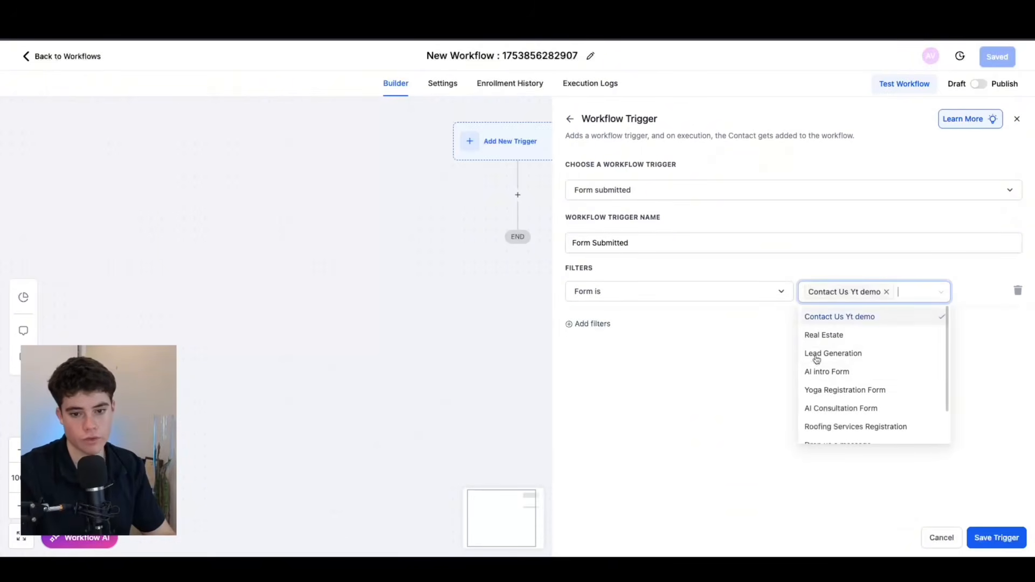
click(693, 463)
click(971, 538)
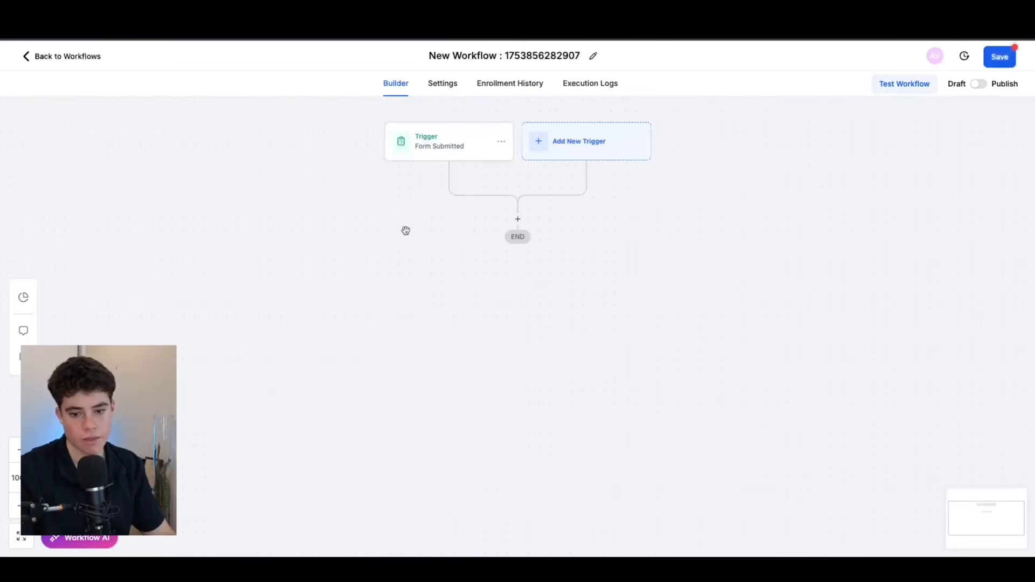
- Add a Custom Webhook action after the trigger and focus its URL field
click(517, 219)
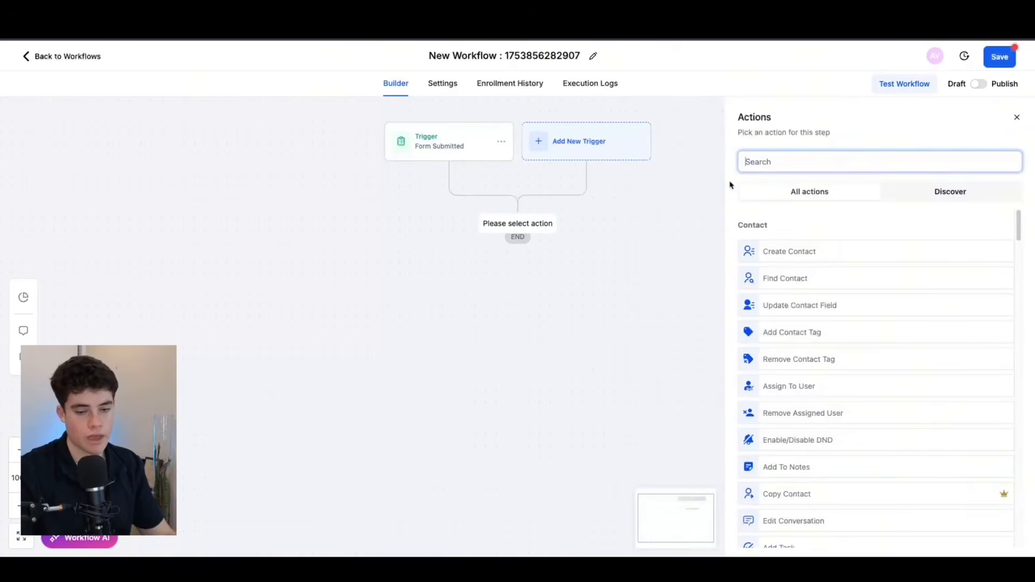
text(webh)
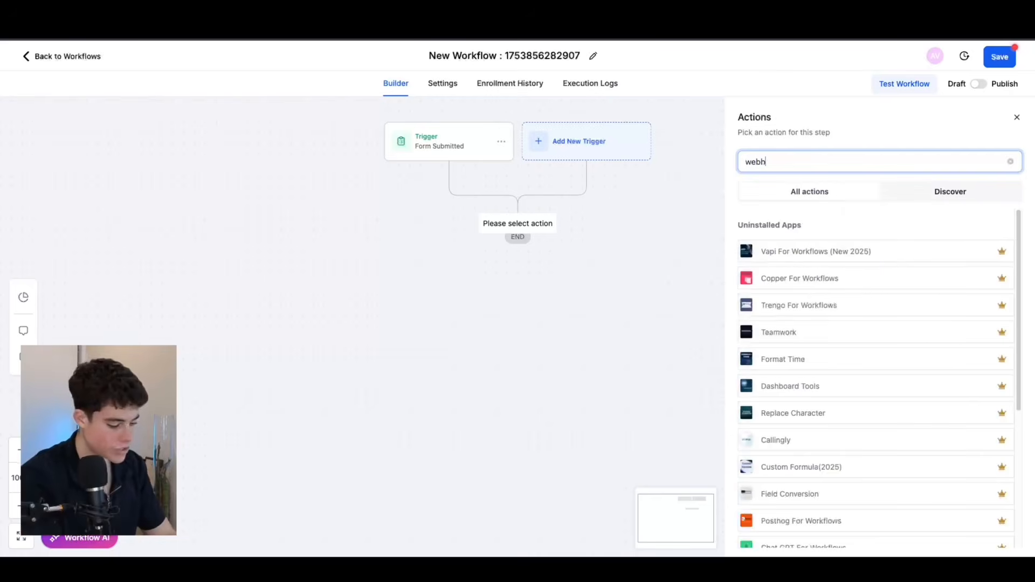
click(791, 282)
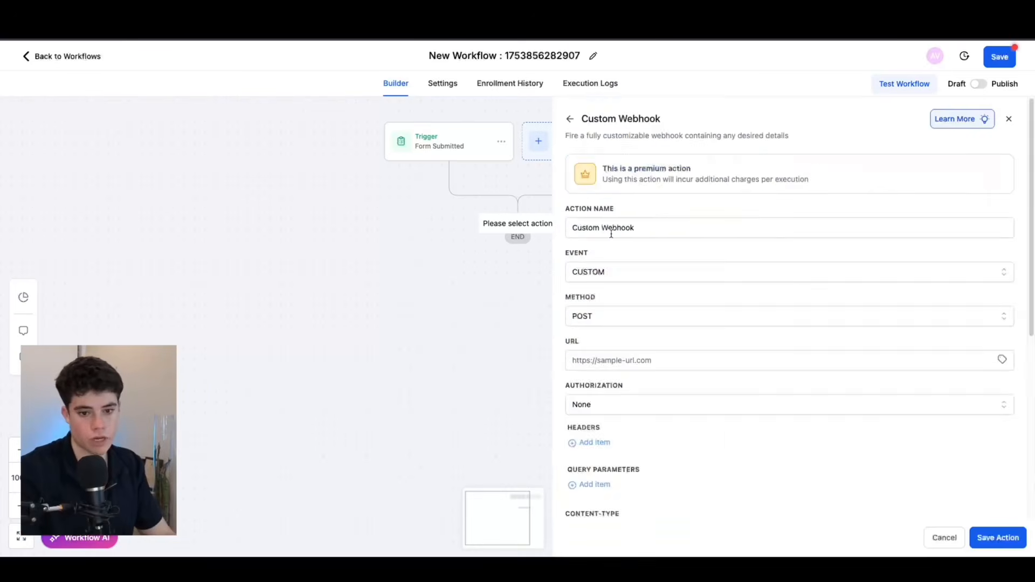
scroll(671, 345, down, 5)
scroll(589, 306, up, 5)
click(615, 365)
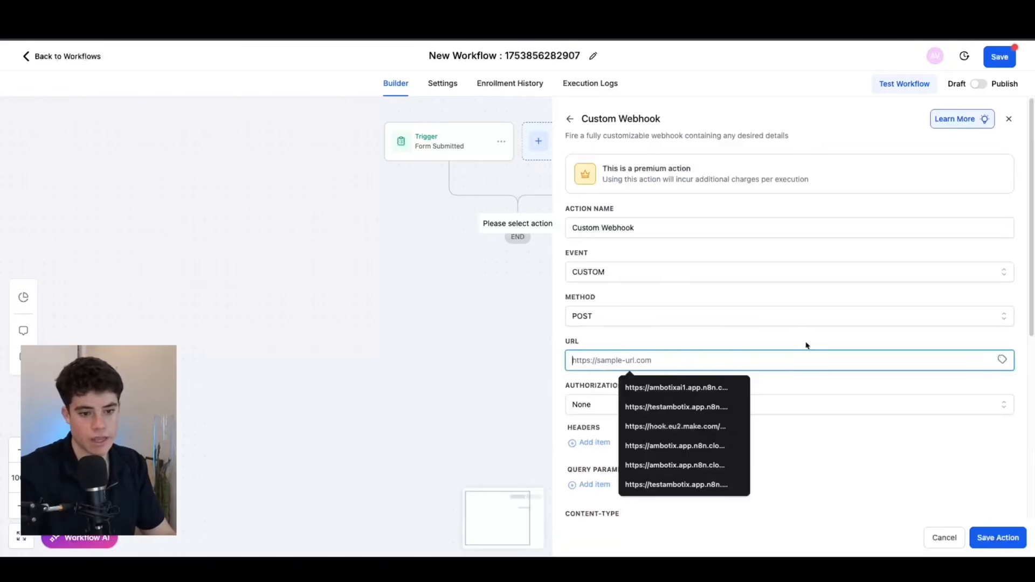
scroll(648, 290, down, 5)
scroll(642, 289, up, 5)
click(252, 331)
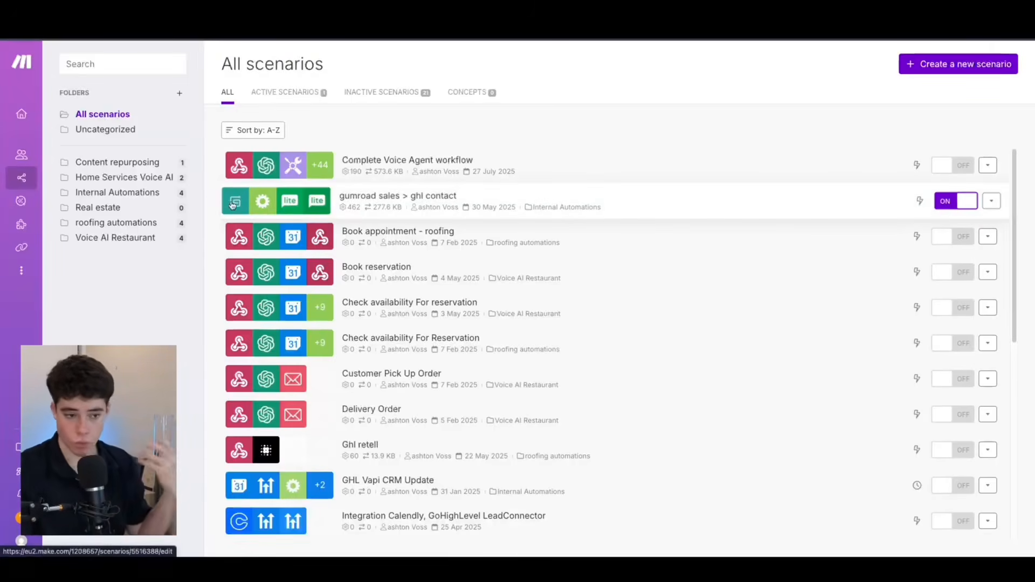
- Create a new Make scenario with a Webhooks > Custom webhook trigger and add a new webhook
click(927, 69)
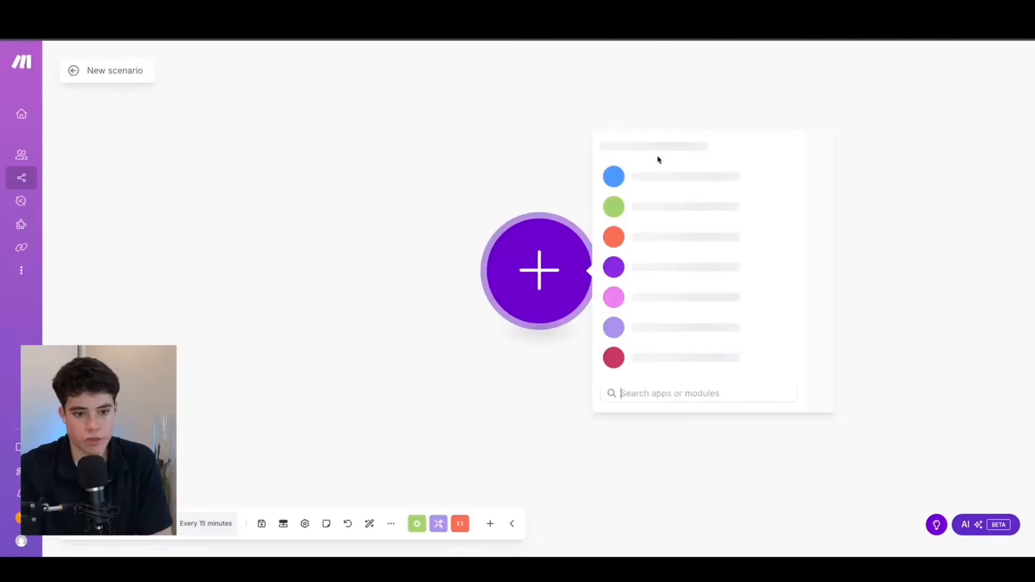
click(656, 170)
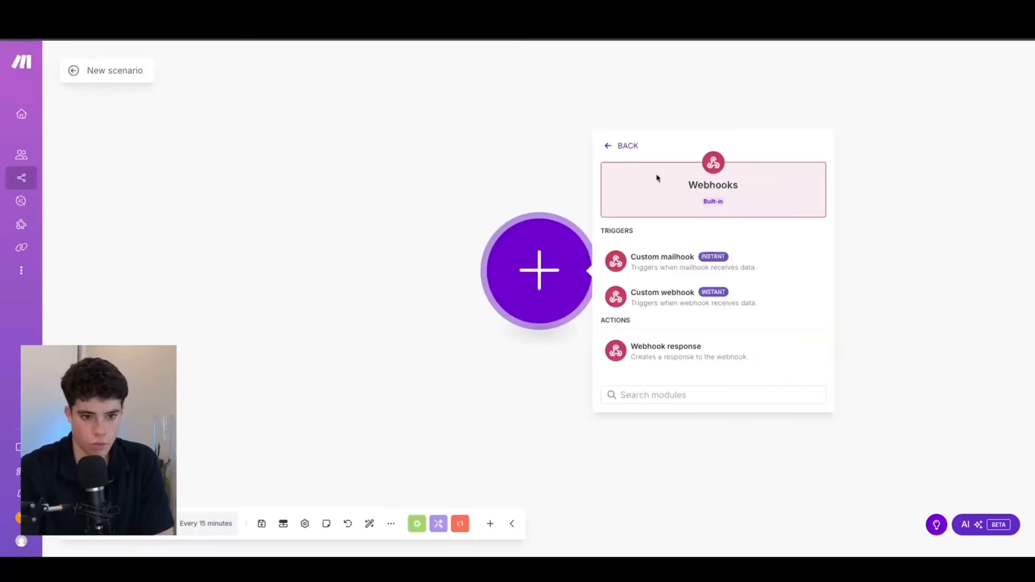
click(665, 308)
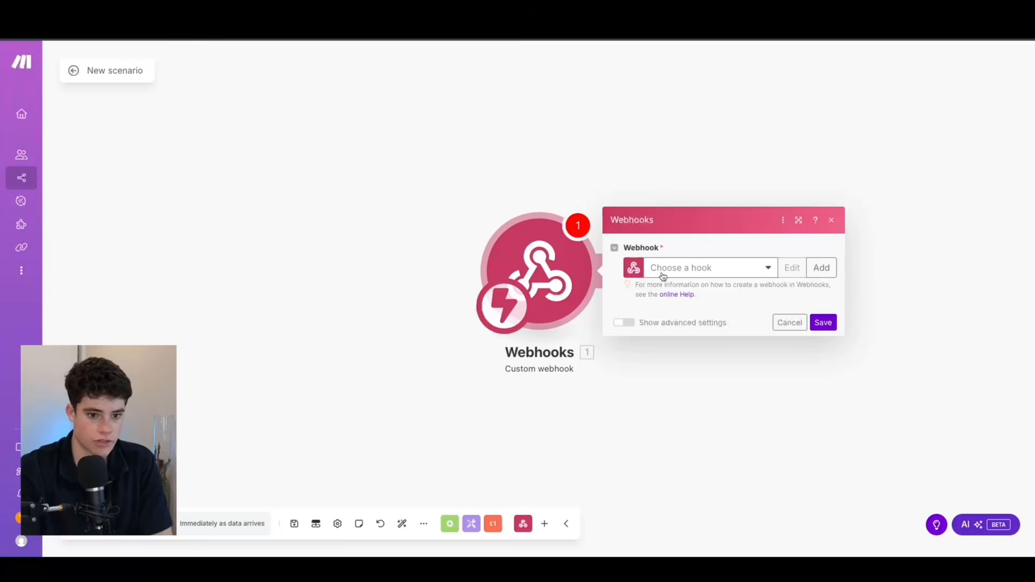
click(821, 268)
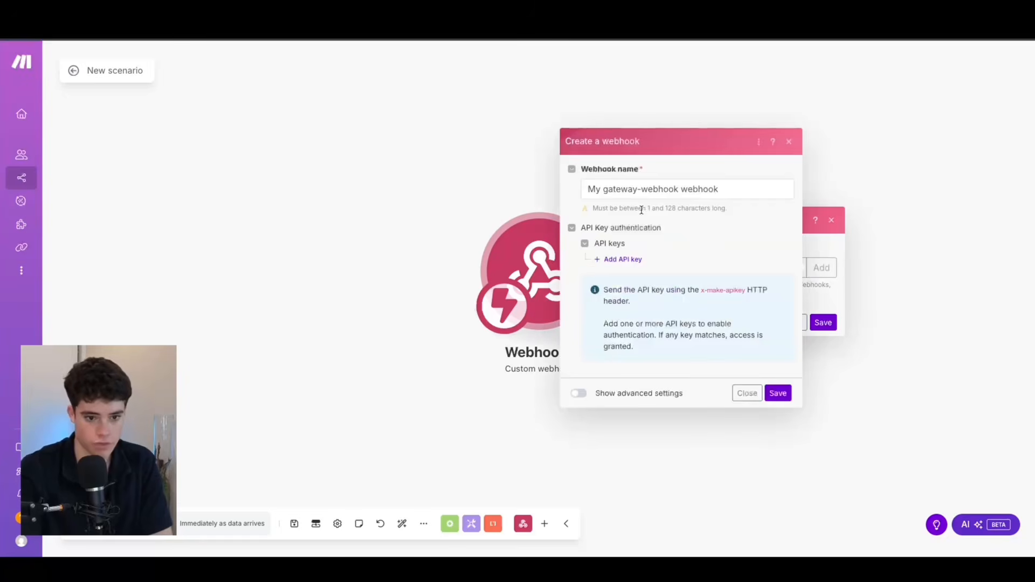
- Name the webhook 'GHL - Retell webhook', save it, and copy its address
click(732, 185)
key(ctrl+a)
key(BackSpace)
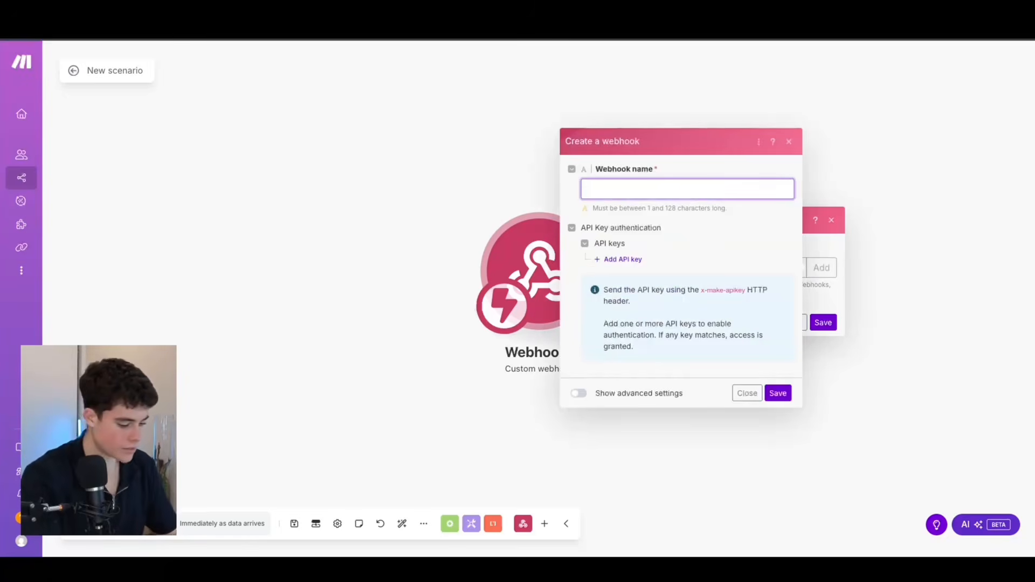
text(GHL )
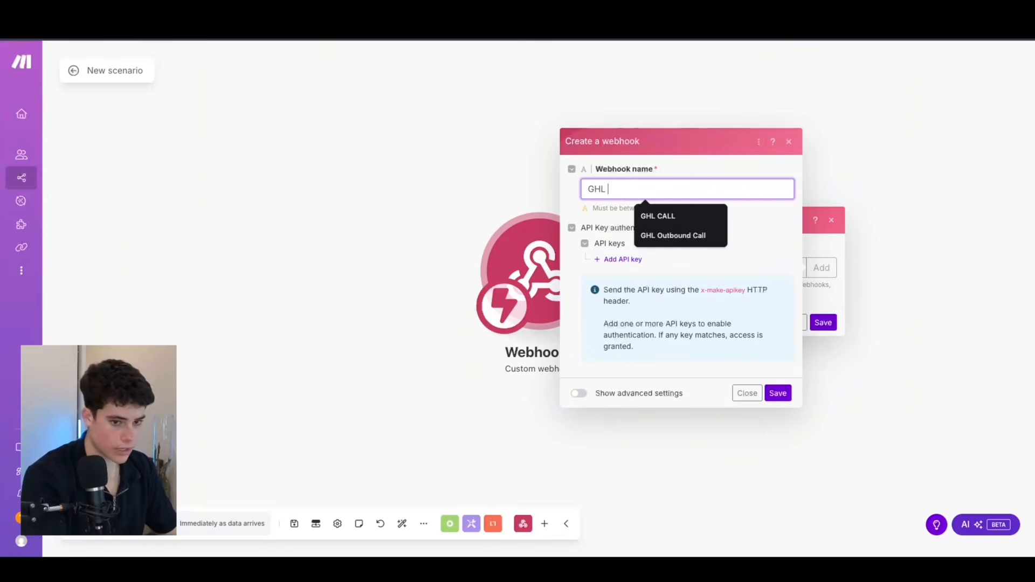
text(- Retell )
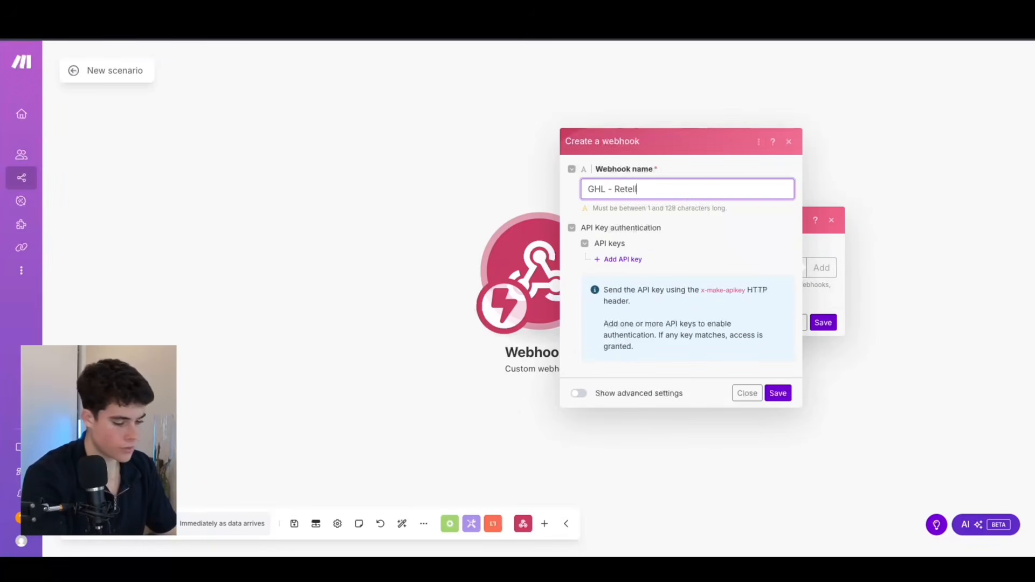
text(webhook)
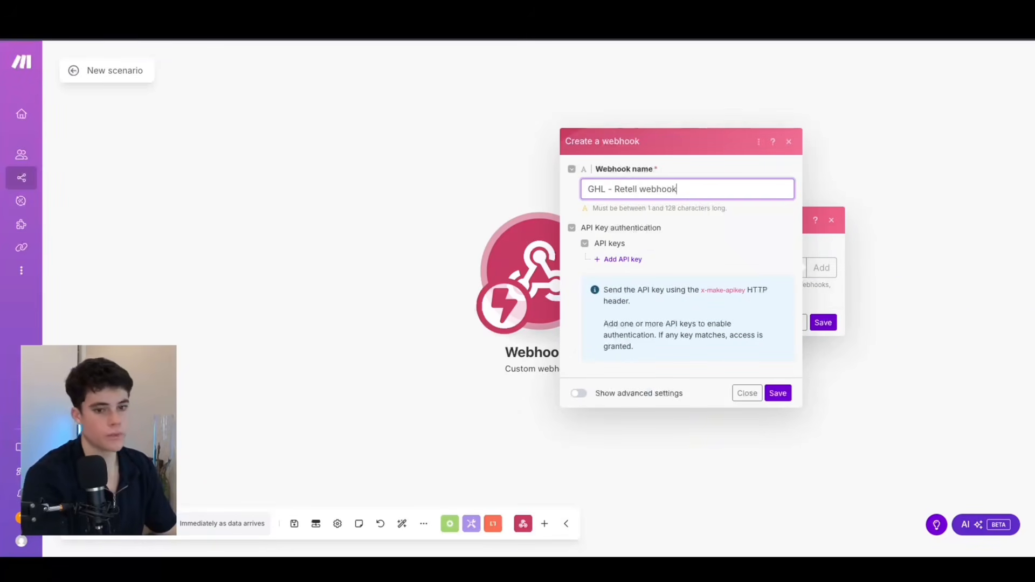
click(778, 393)
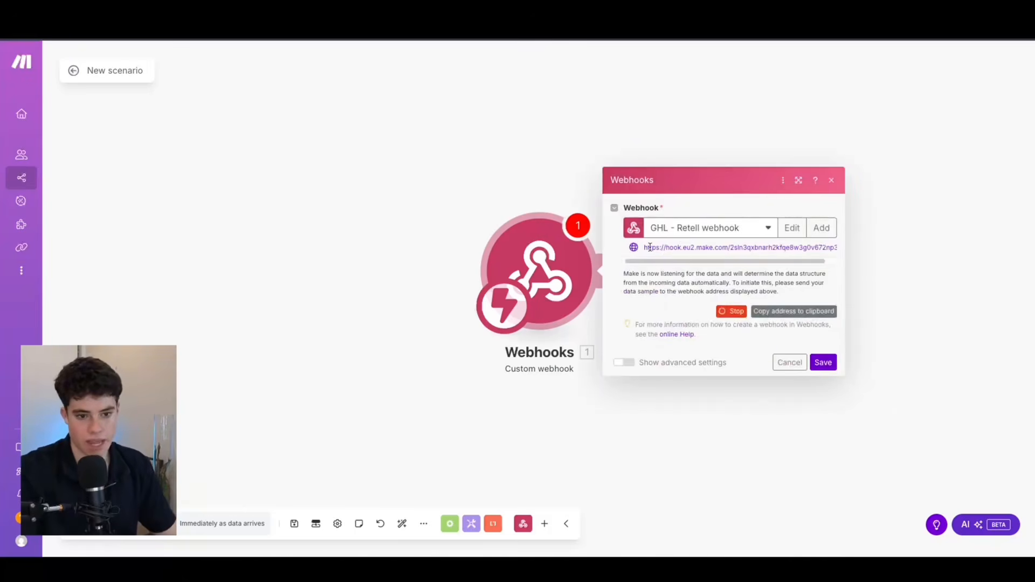
drag(645, 246, 906, 258)
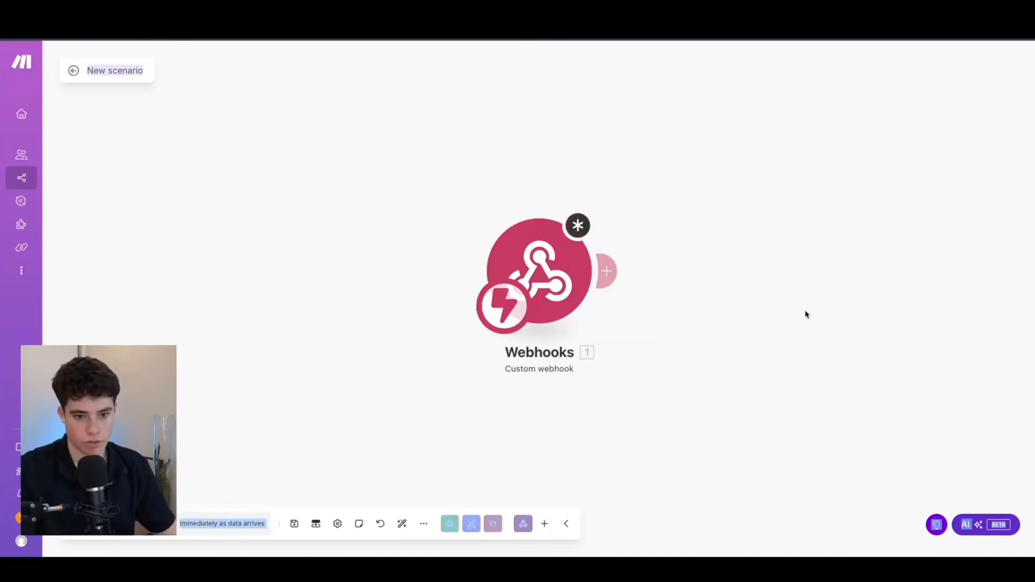
click(558, 277)
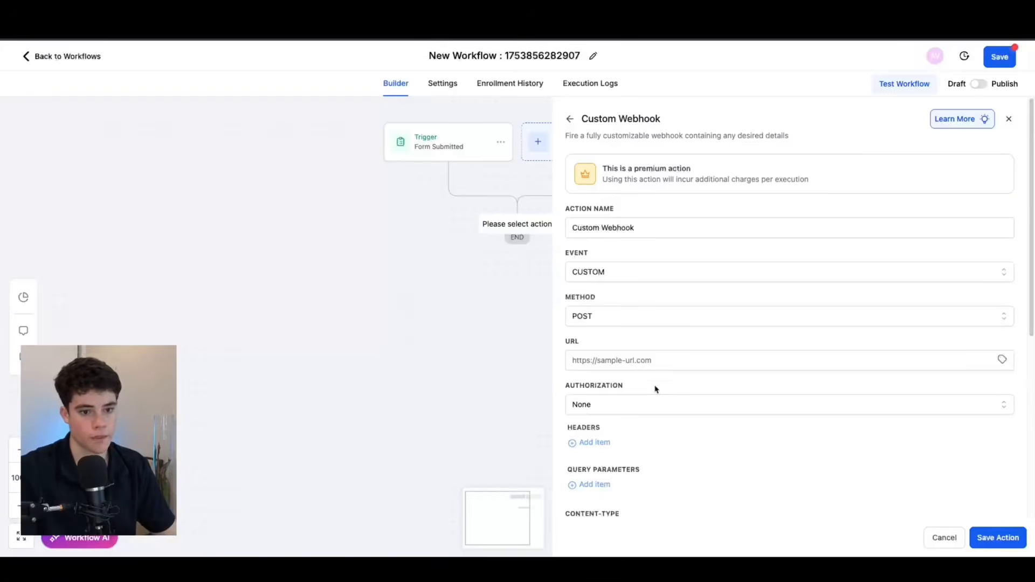
- Paste the Make webhook address into the Custom Webhook URL field
click(646, 358)
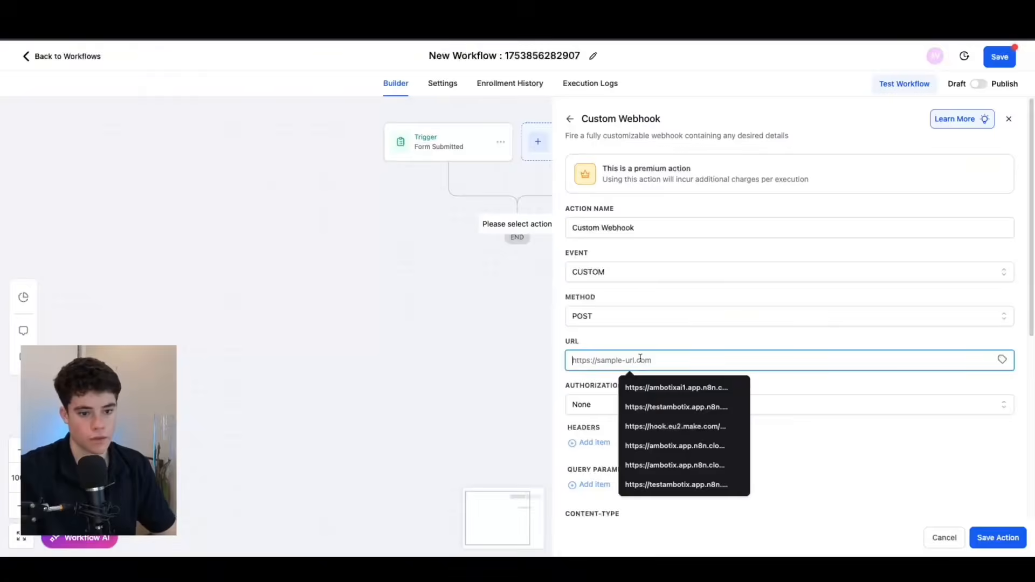
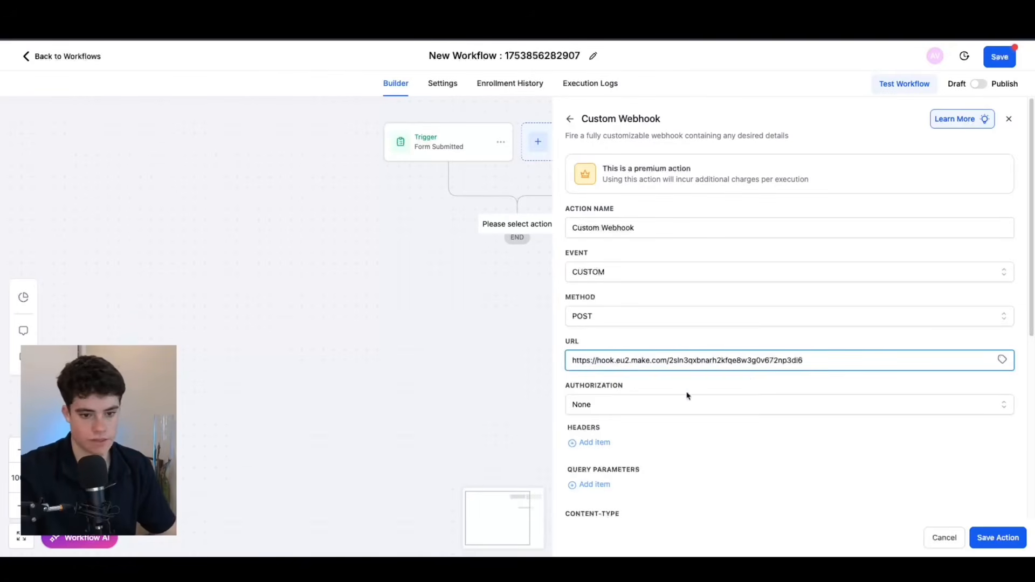
scroll(687, 396, down, 4)
scroll(675, 328, up, 4)
scroll(677, 336, down, 6)
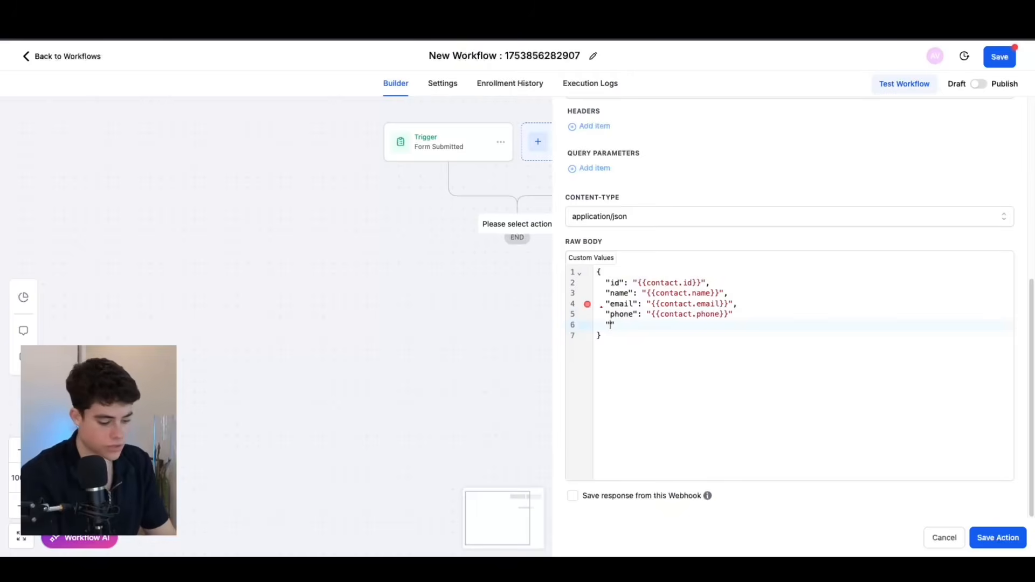
- Map a reason field in the raw body to {{contact.your_message}}
text(contac)
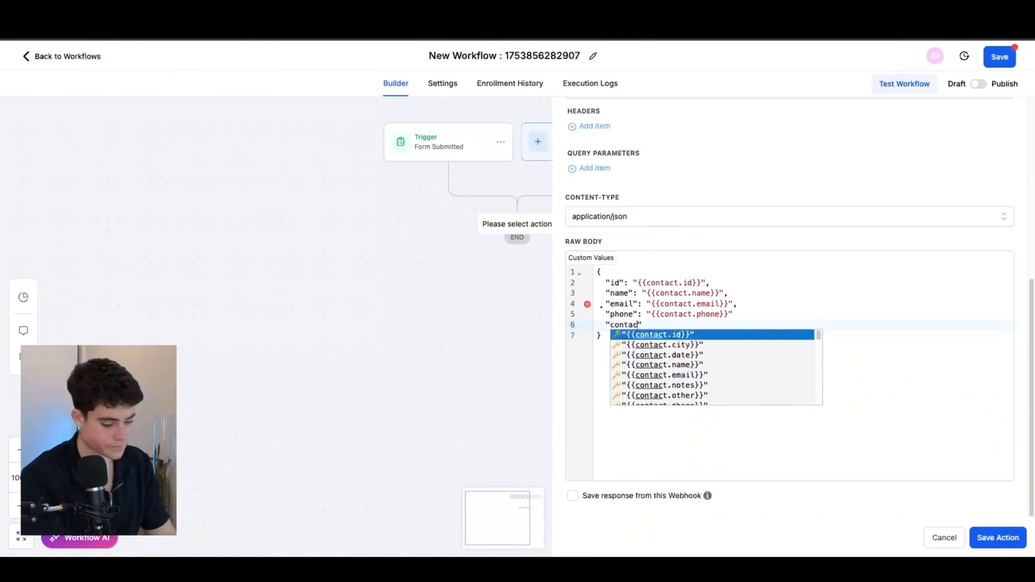
text(t)
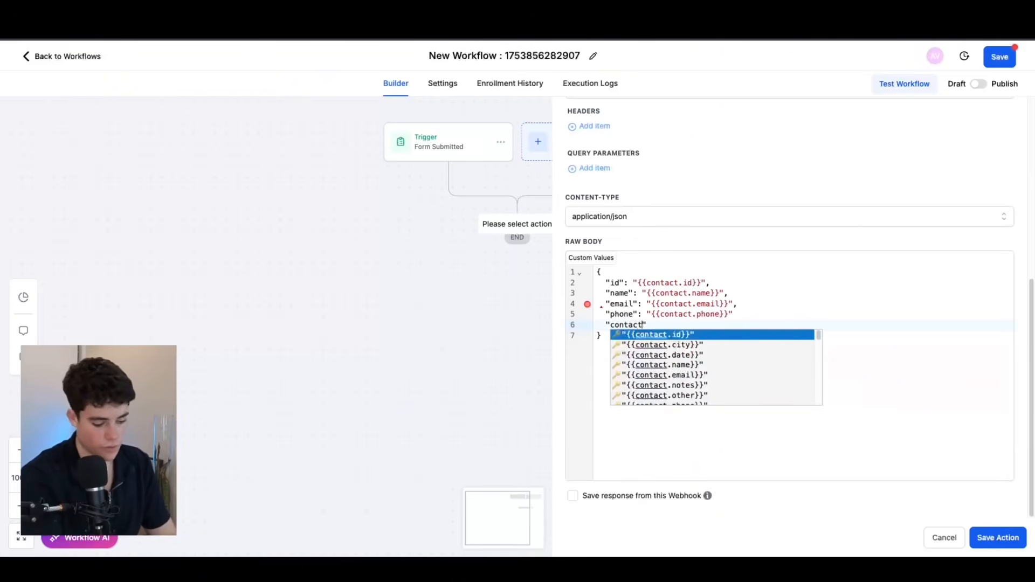
text(.)
text(t)
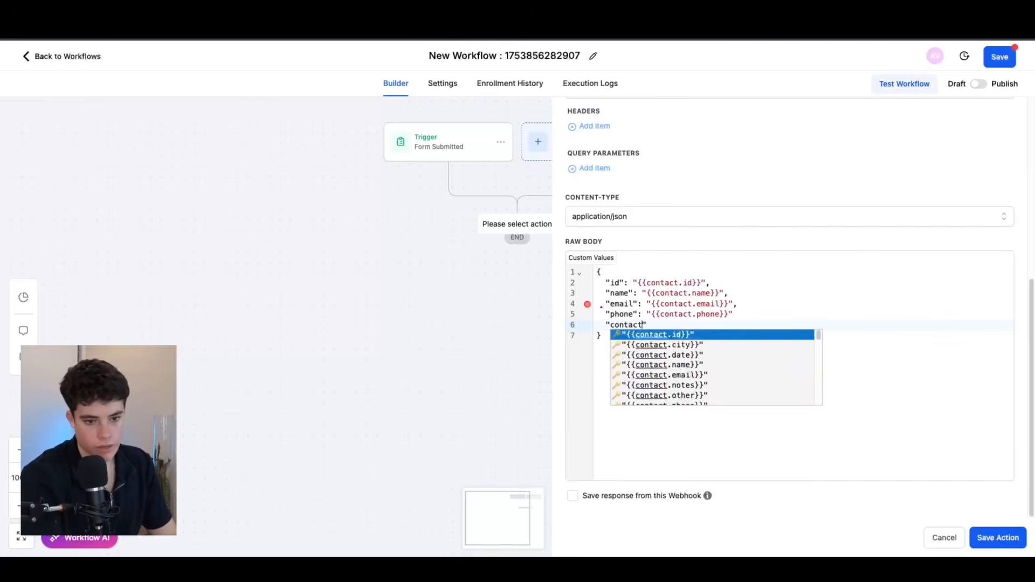
scroll(682, 372, down, 5)
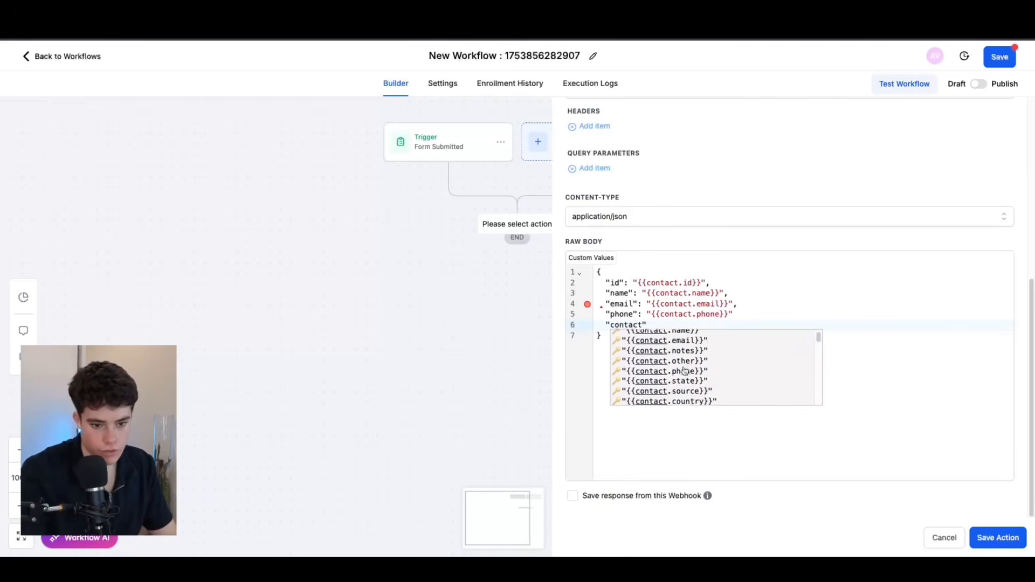
scroll(685, 370, down, 10)
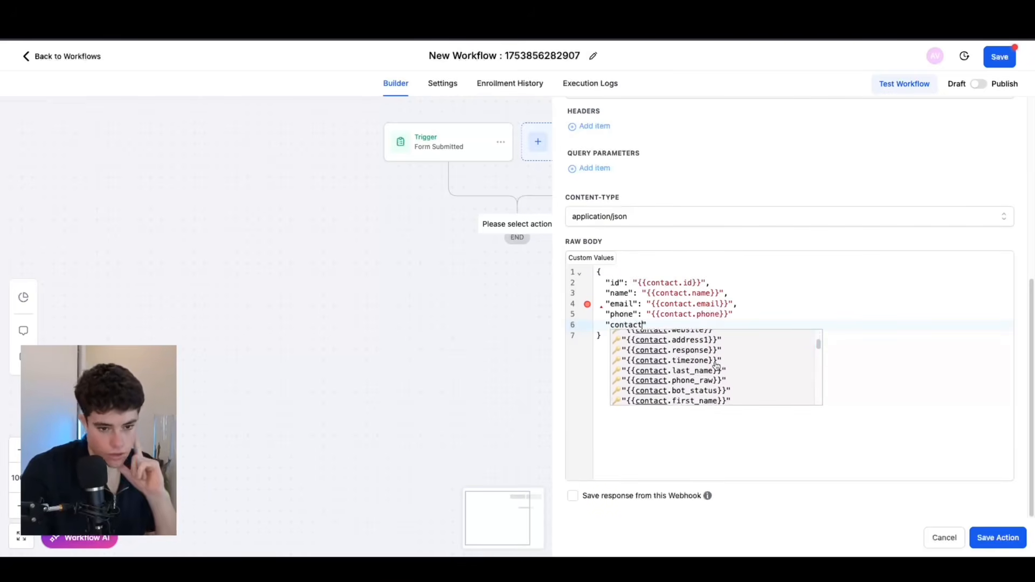
scroll(751, 366, down, 5)
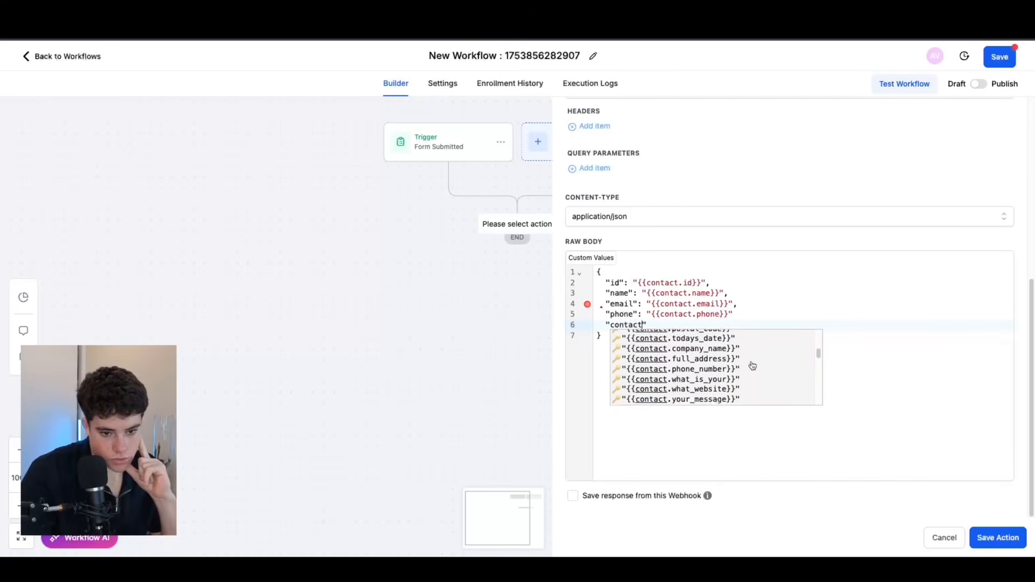
scroll(752, 365, down, 3)
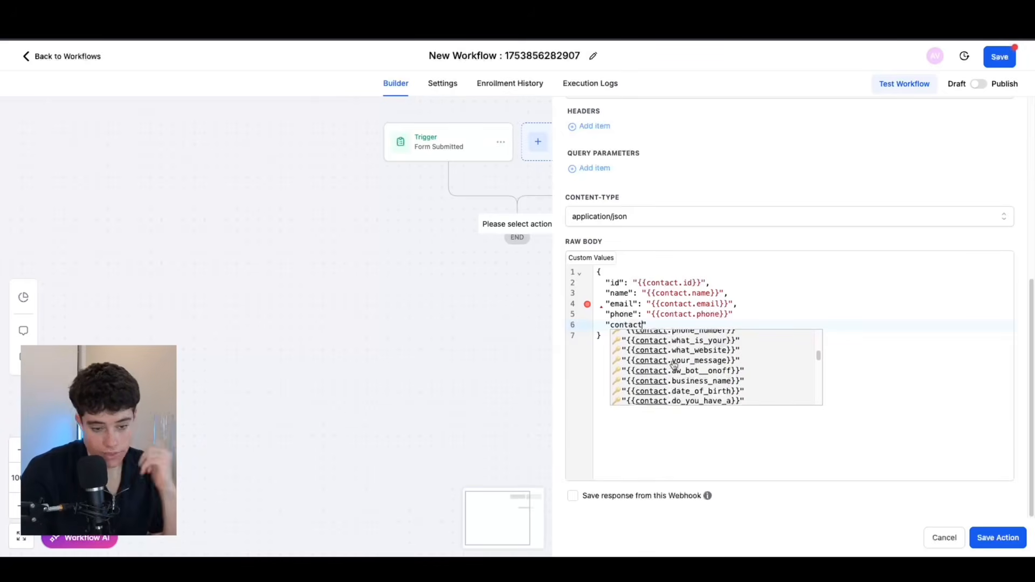
click(674, 361)
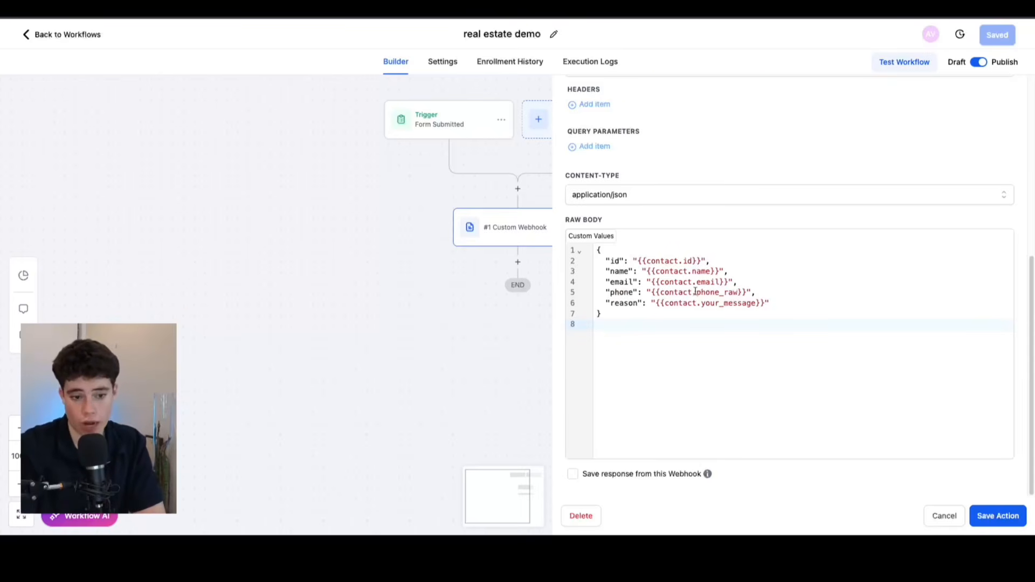
- Review the phone, phone_raw and your_message values in the JSON body
drag(649, 292, 786, 293)
click(772, 279)
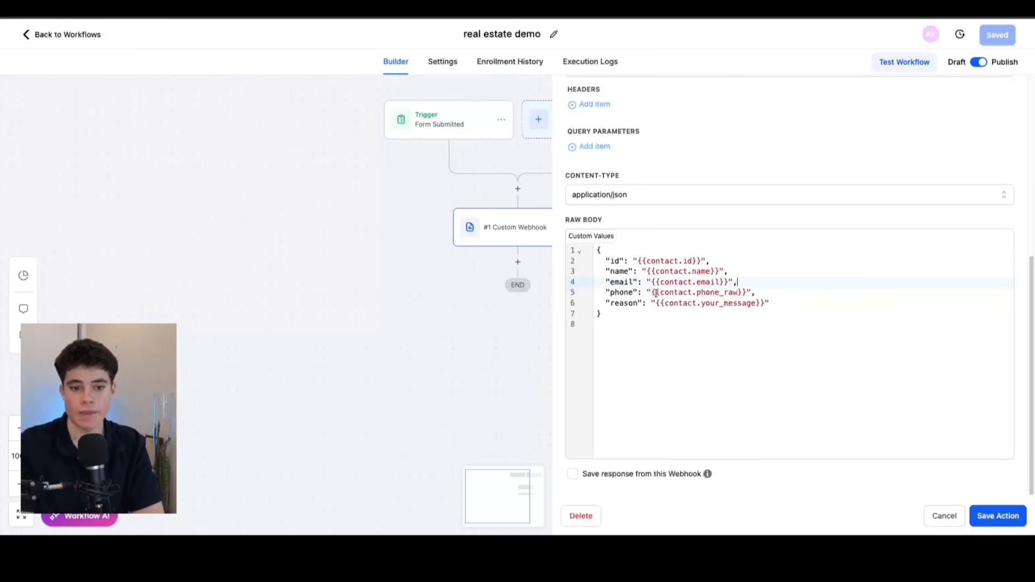
drag(642, 292, 742, 282)
click(725, 273)
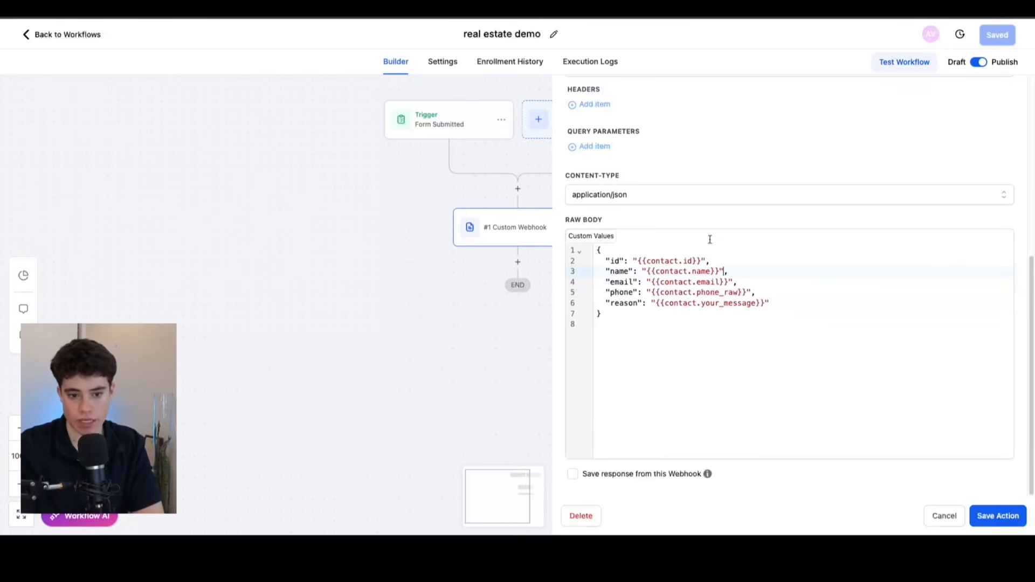
drag(651, 305, 771, 303)
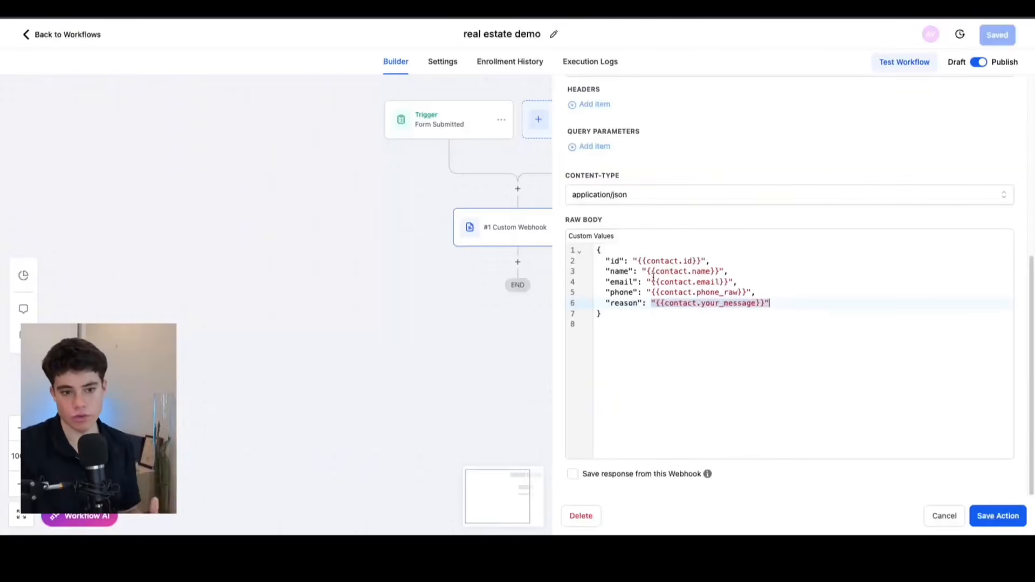
- Review the whole JSON body, then save the Custom Webhook action and the workflow
scroll(653, 283, up, 1)
scroll(652, 346, down, 1)
click(611, 317)
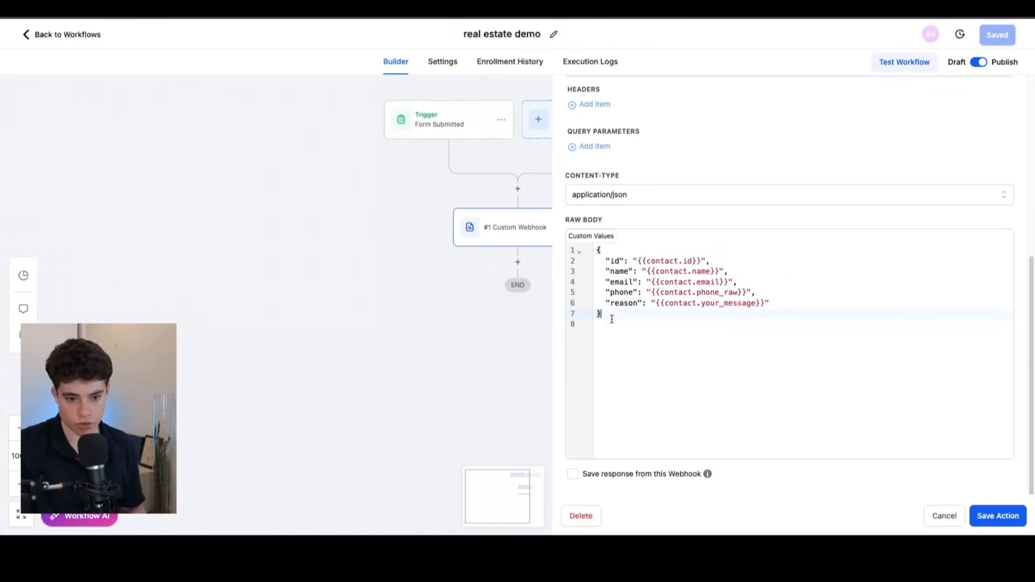
drag(613, 320, 588, 241)
click(682, 367)
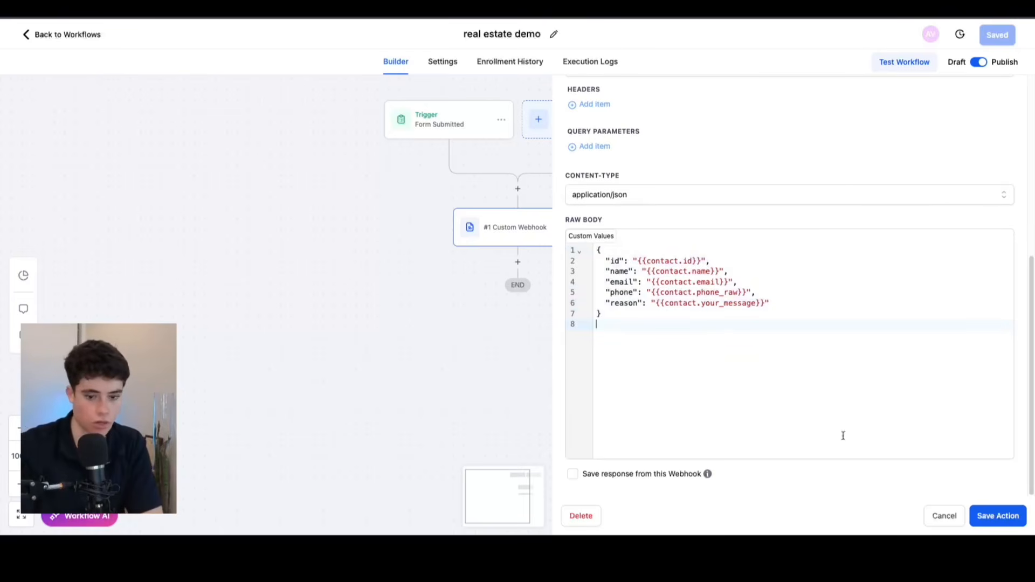
click(984, 516)
click(997, 35)
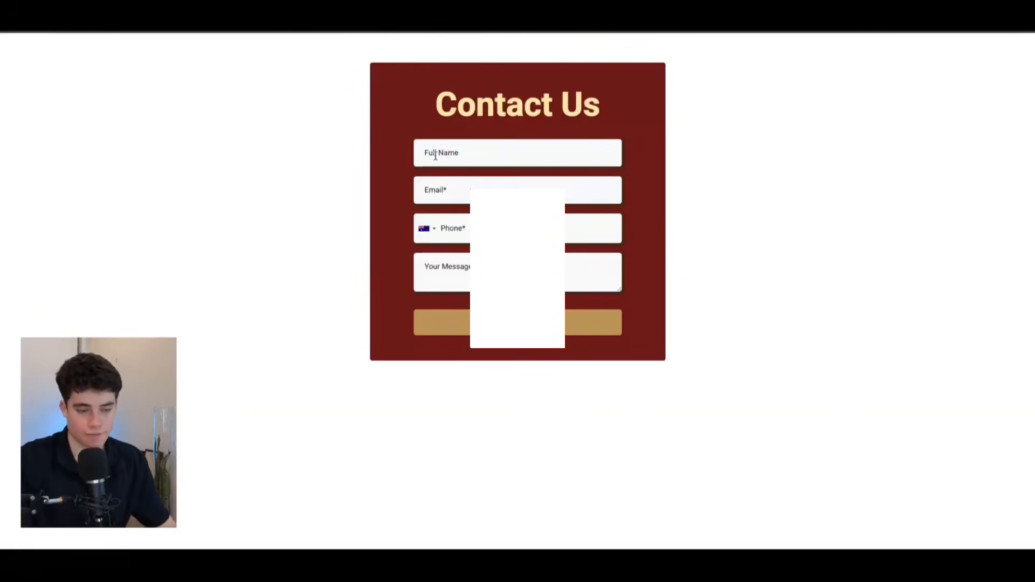
- Submit the Contact Us form with autofilled name and email and message 'lookign to sell condo'
click(436, 156)
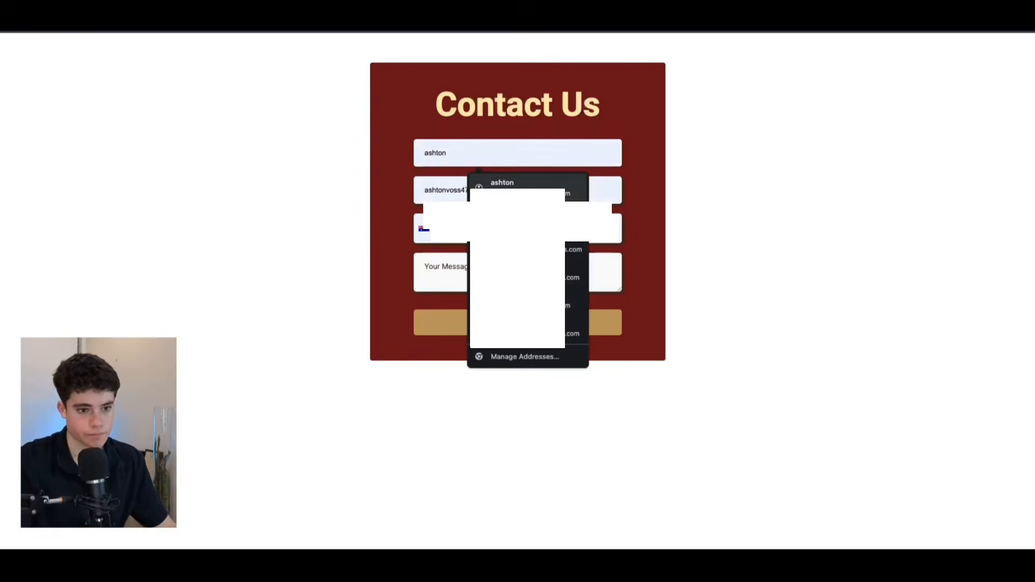
click(502, 180)
click(546, 255)
text(Hi)
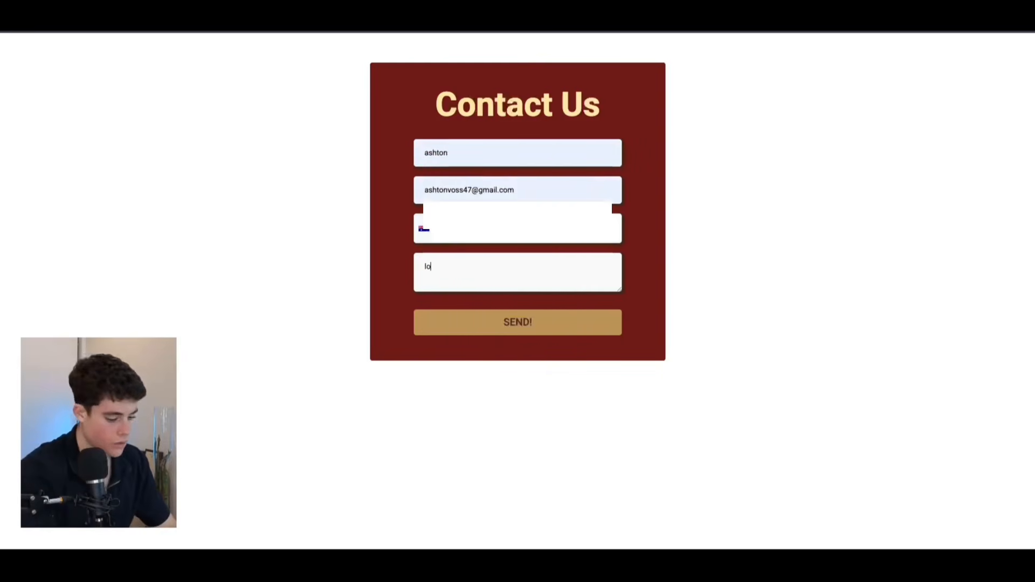
key(BackSpace)
key(BackSpace)
text(lookign )
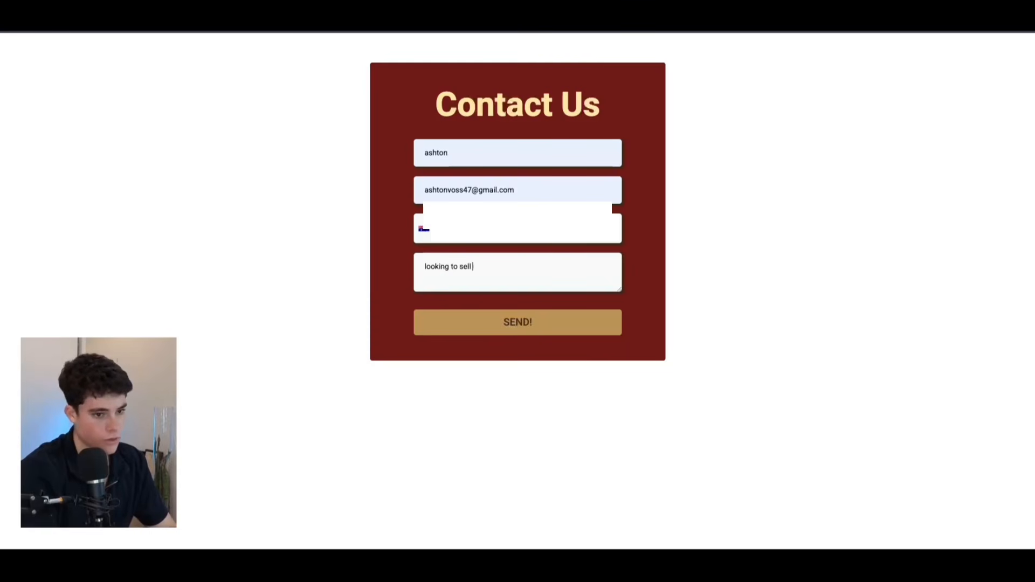
text(to sell condo)
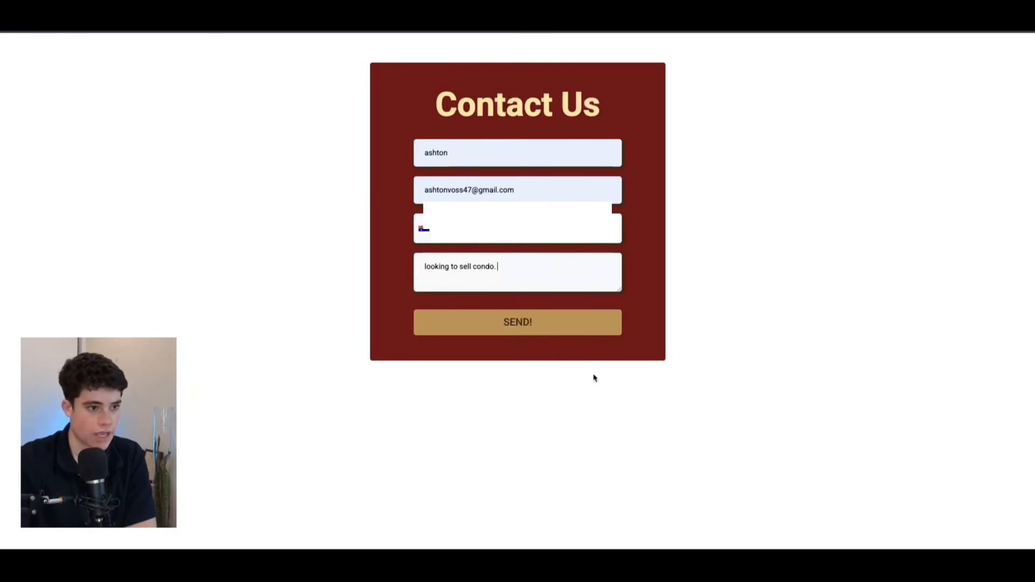
click(532, 326)
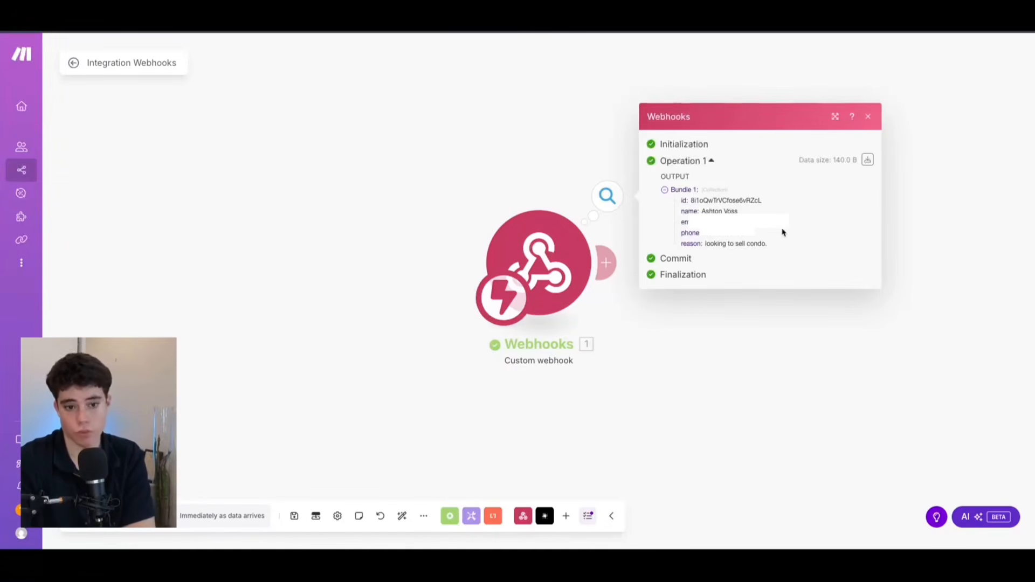
- Inspect the webhook output bundle's received name and reason values, then close it and pan the canvas
drag(706, 211, 815, 211)
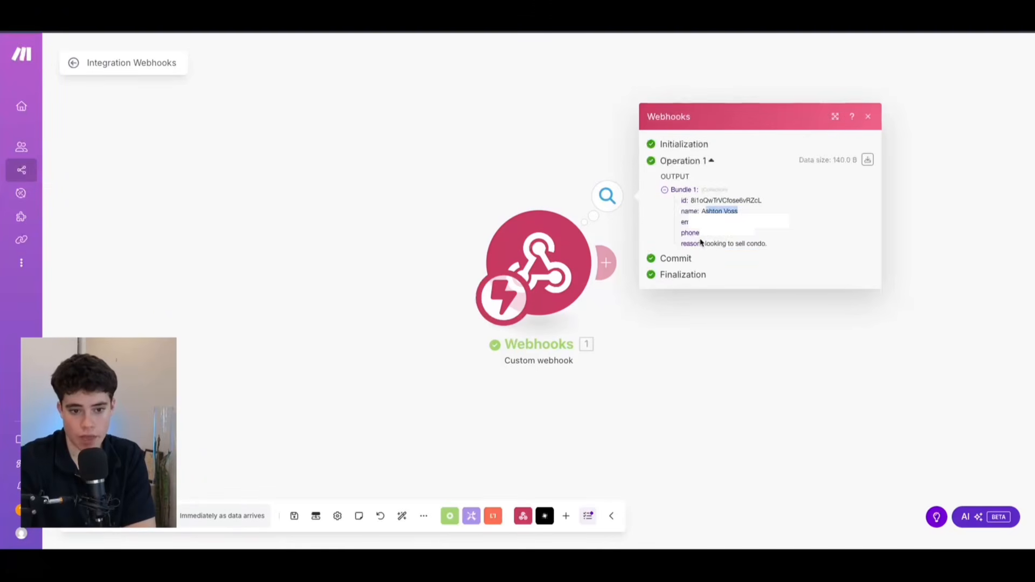
drag(703, 244, 830, 248)
click(834, 344)
drag(782, 339, 645, 322)
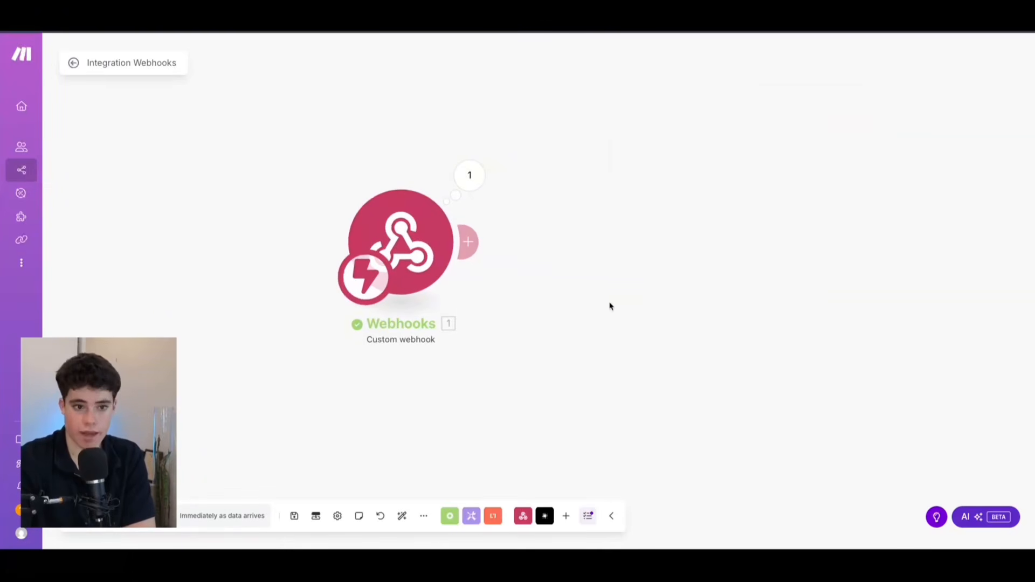
- Add a Retell AI 'Create a Phone Call' module after the webhook and begin adding its connection
click(471, 243)
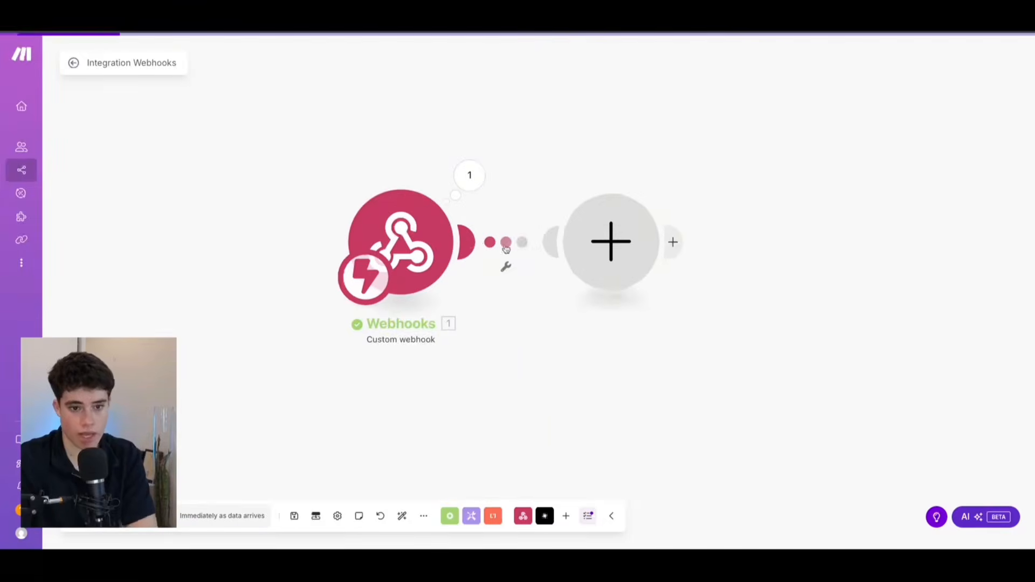
click(731, 176)
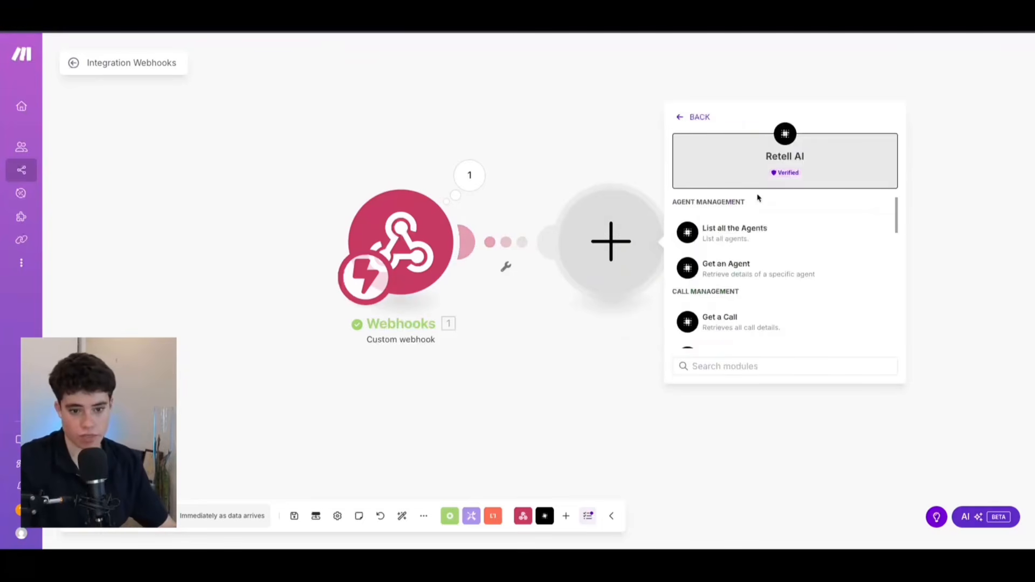
scroll(746, 243, down, 1)
scroll(747, 255, up, 1)
scroll(752, 243, down, 5)
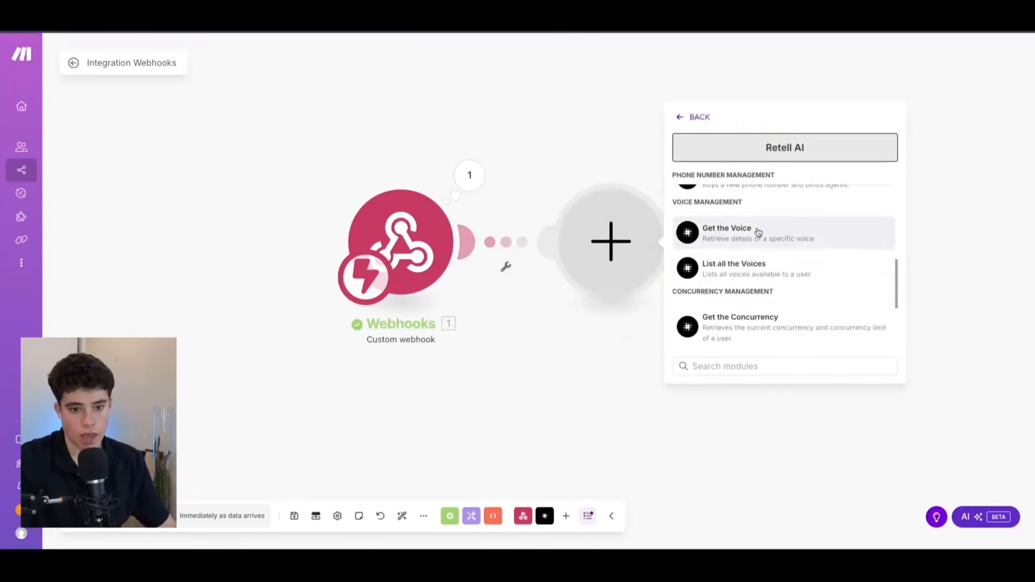
scroll(774, 225, up, 4)
scroll(834, 218, up, 1)
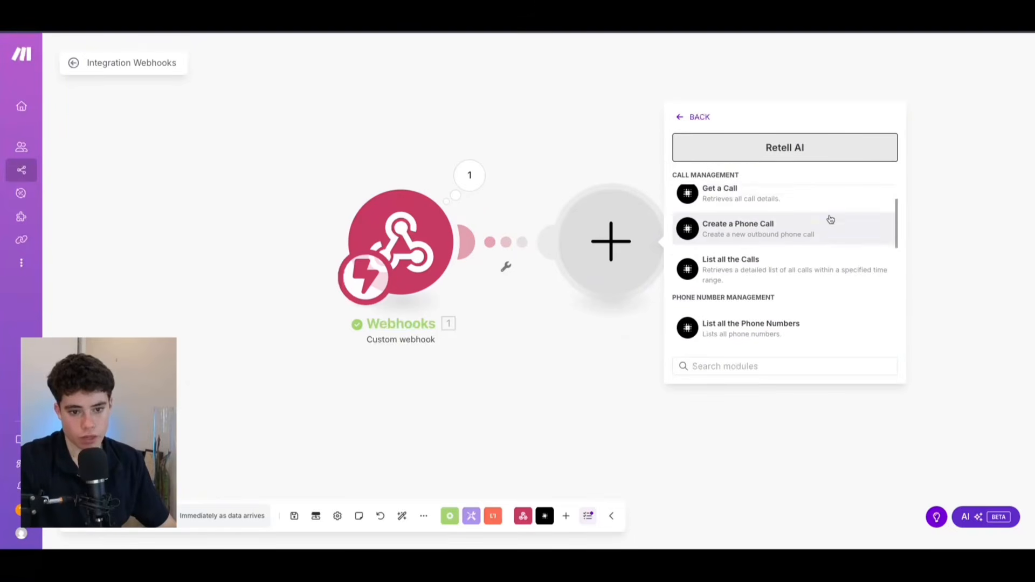
click(767, 234)
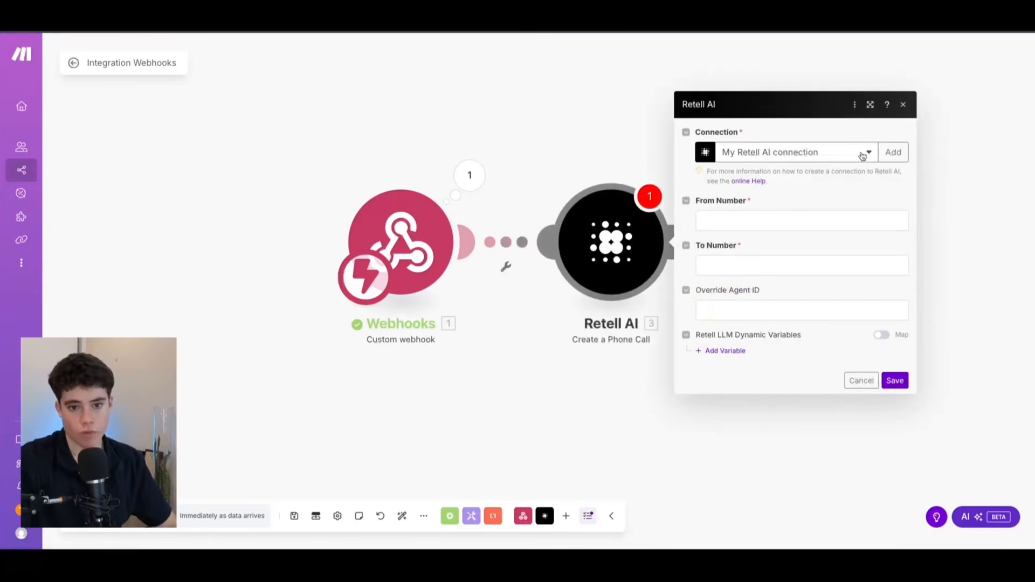
click(894, 152)
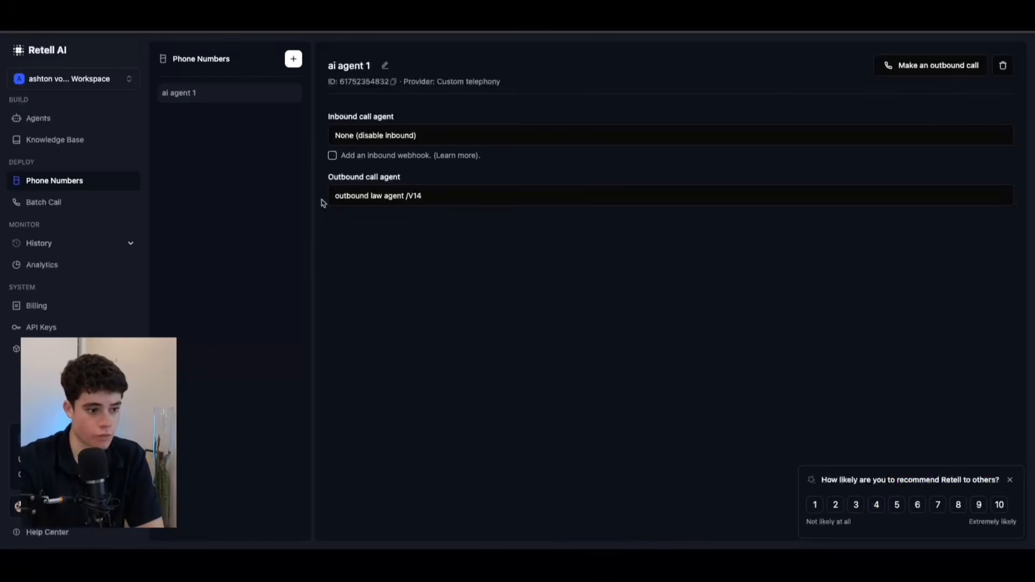
- Start creating a new API key from Retell AI's API Keys page
click(56, 328)
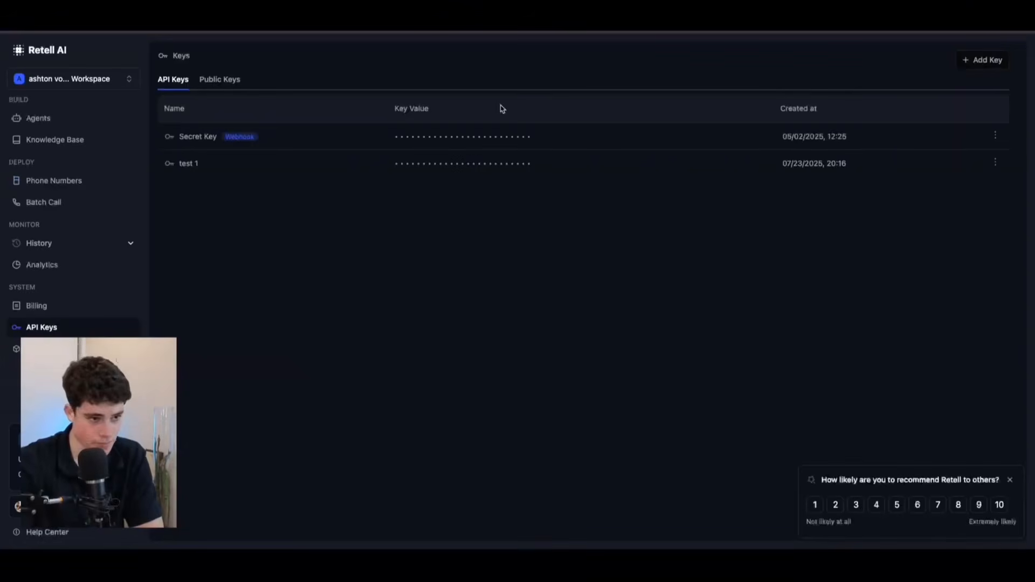
click(980, 60)
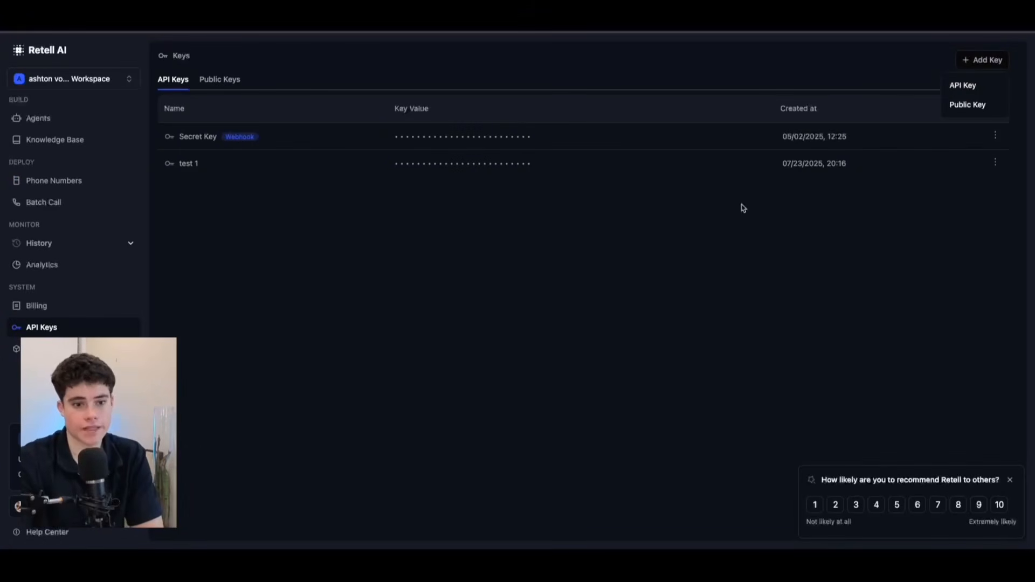
click(976, 86)
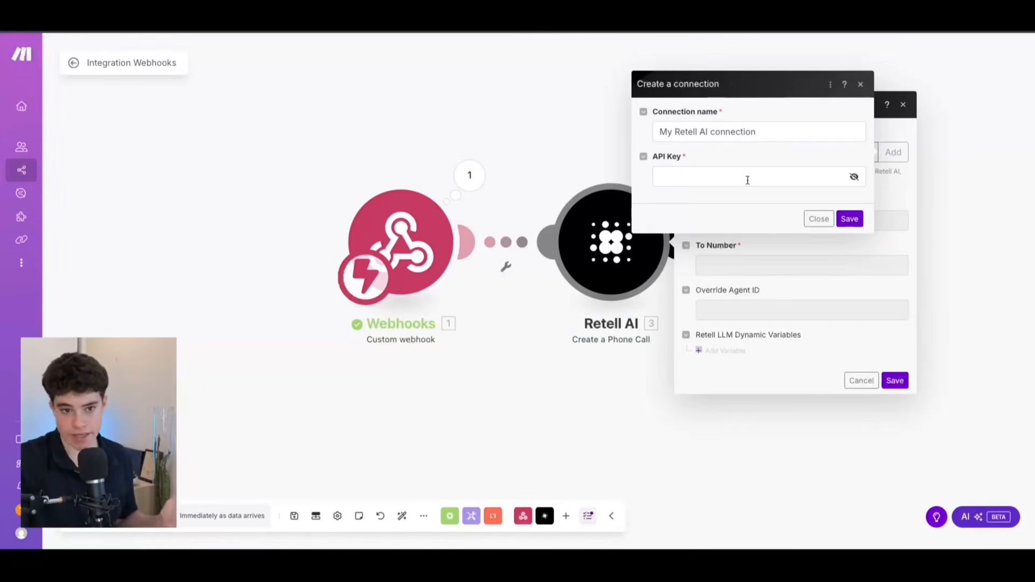
- Save the new 'My Retell AI connection' with the pasted Retell API key
click(820, 219)
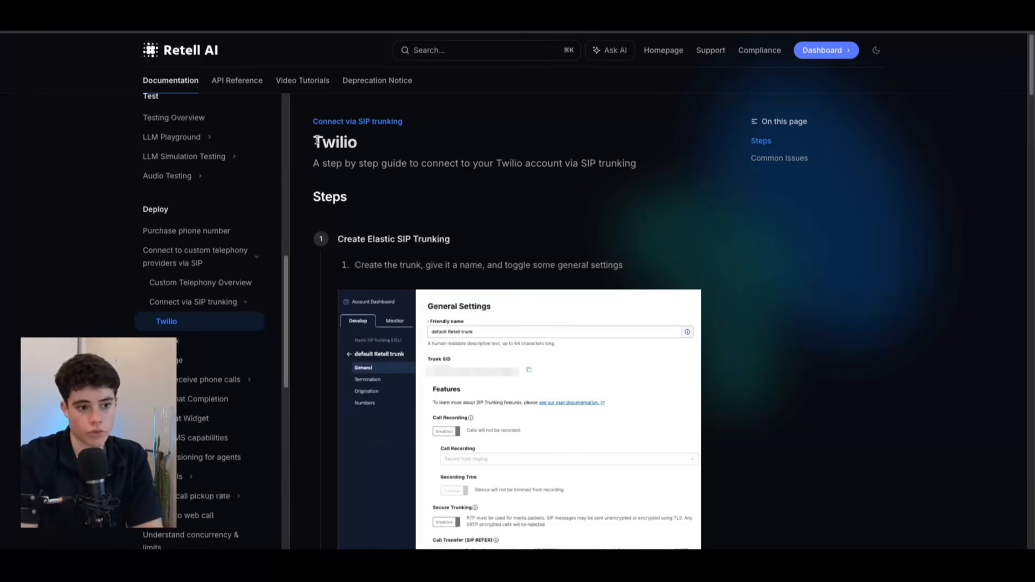
- Cancel the new API key and copy the agent's number from the Phone Numbers page
drag(316, 139, 567, 207)
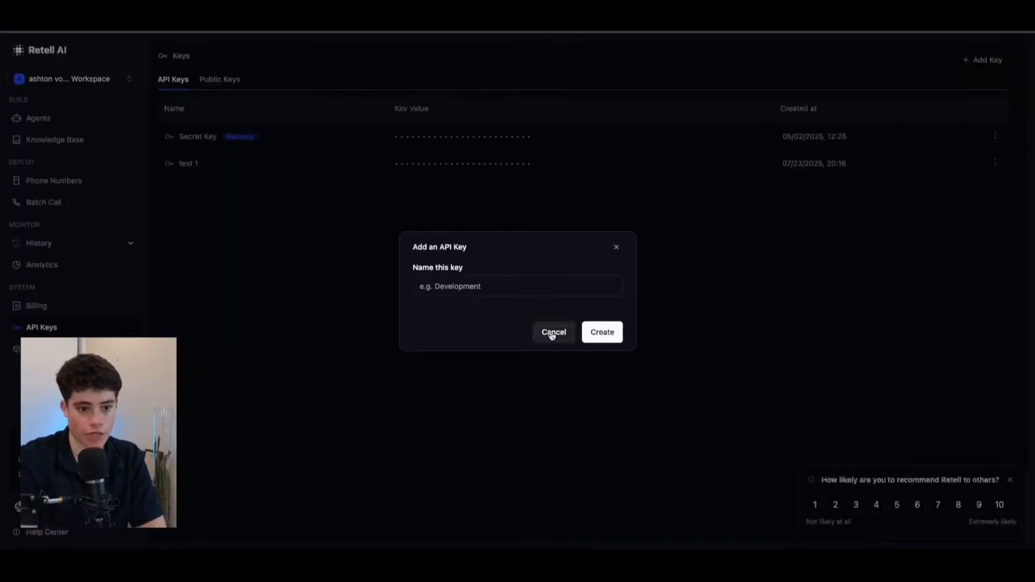
click(554, 330)
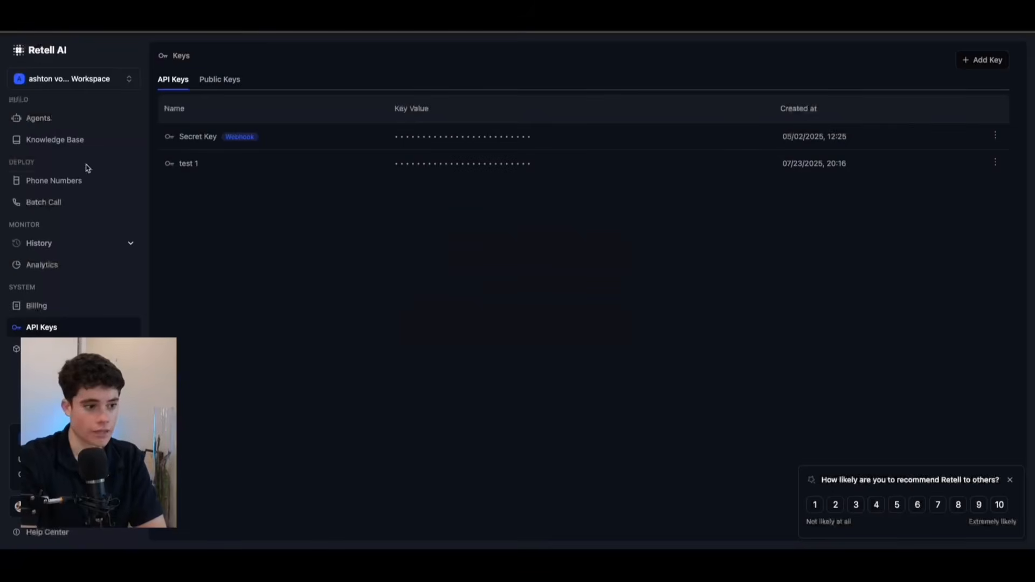
click(69, 178)
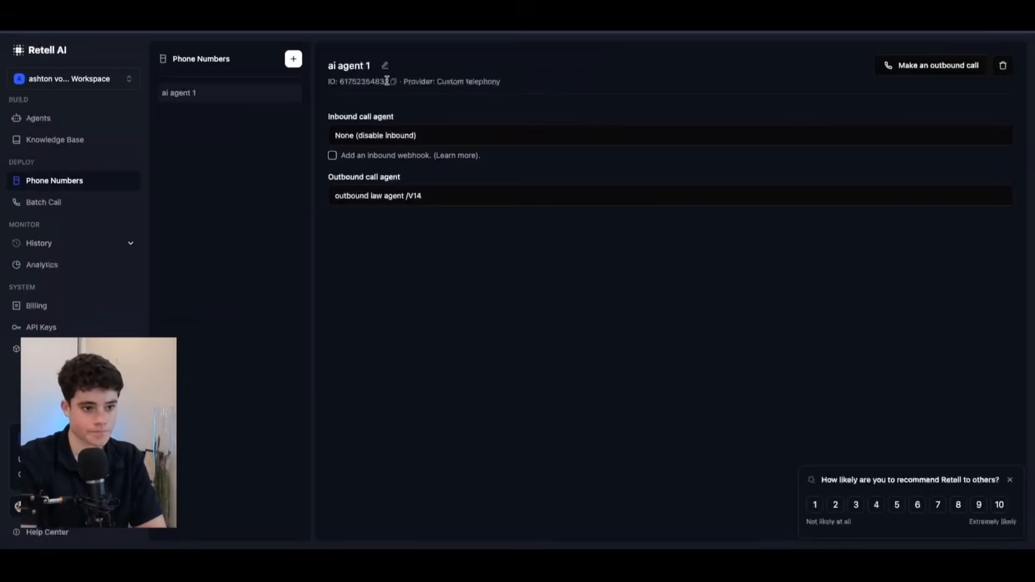
click(393, 81)
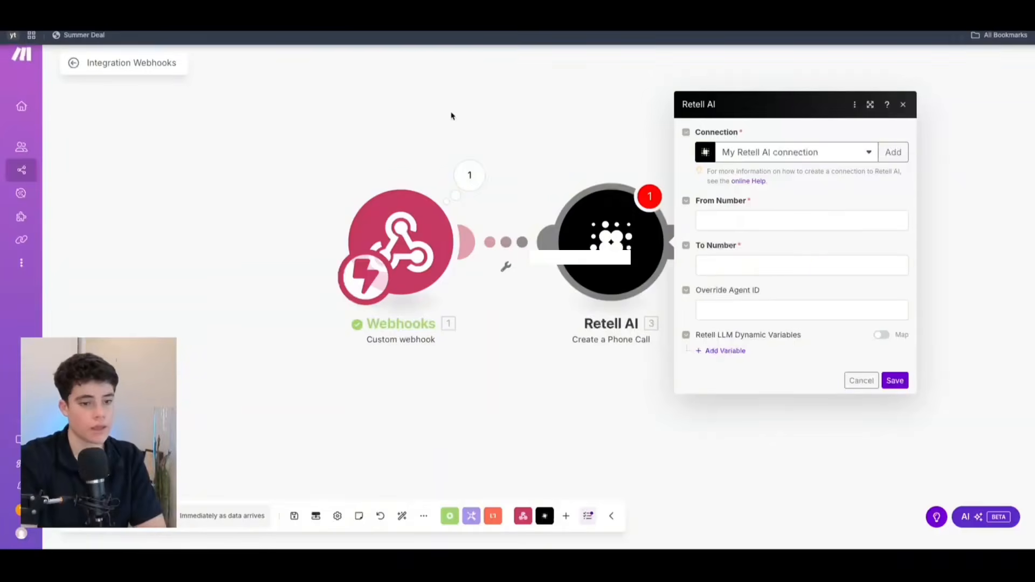
- Paste the agent's number into From Number and map the webhook phone value into To Number
click(779, 220)
key(ctrl+v)
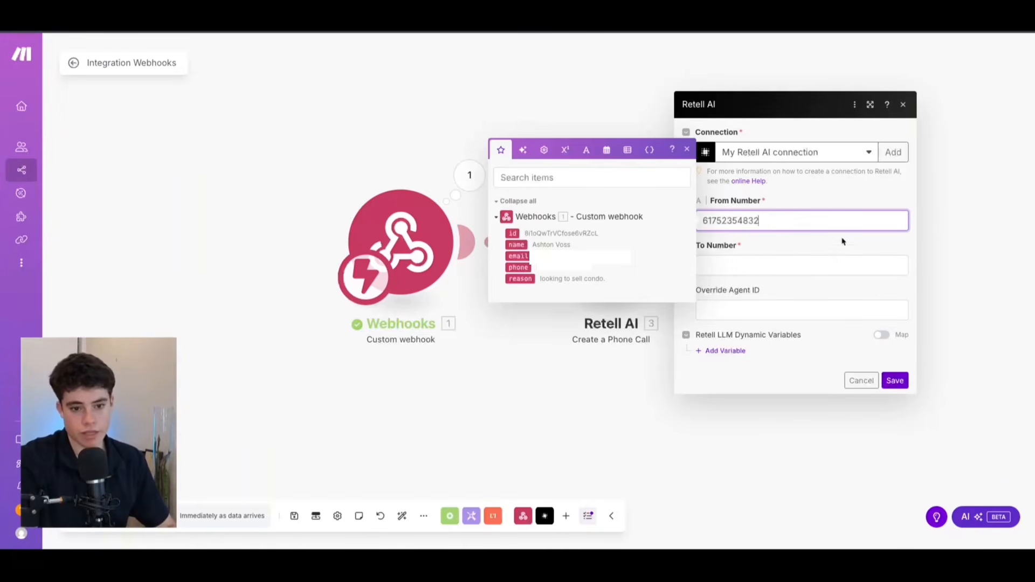
click(749, 260)
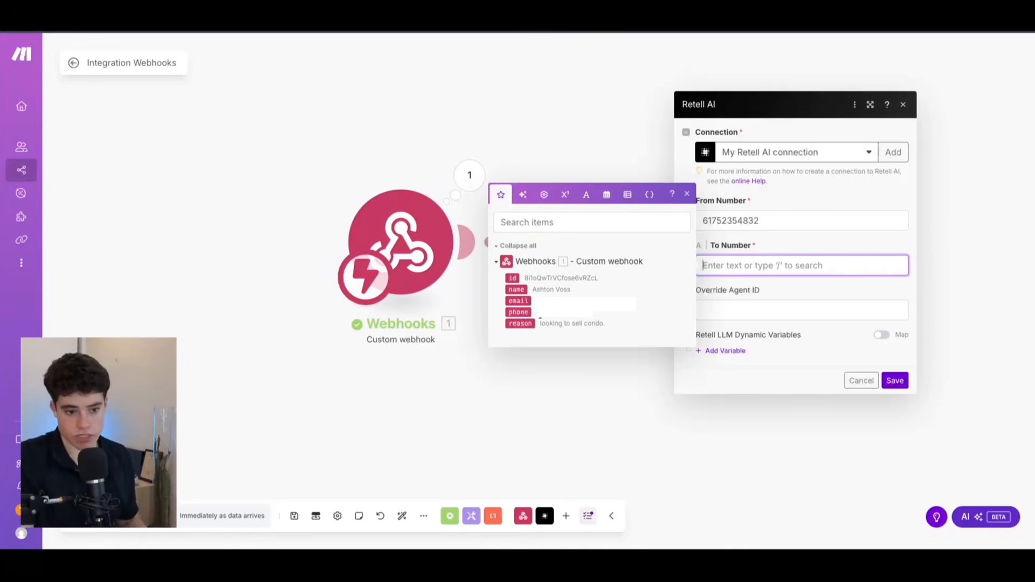
click(527, 312)
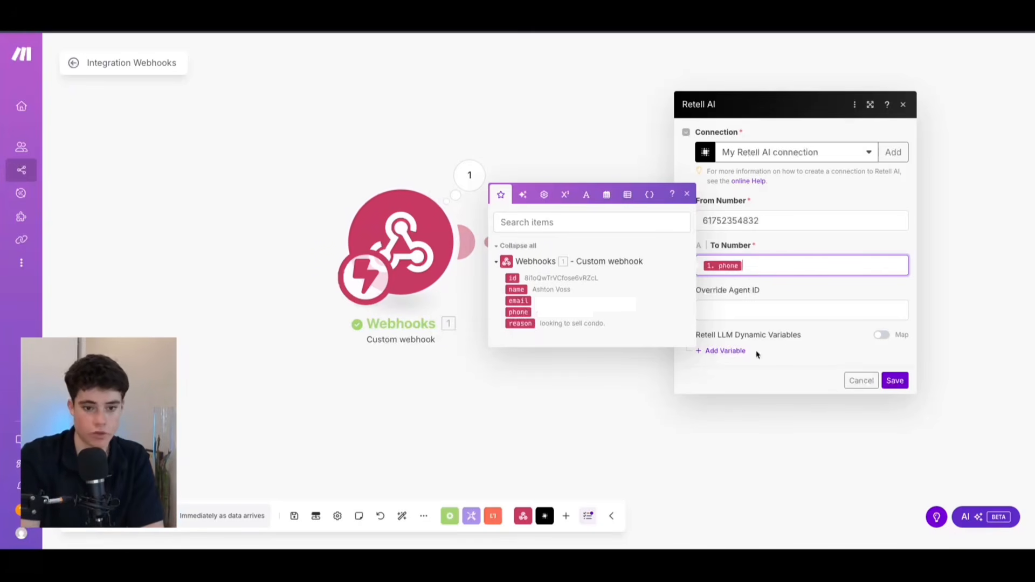
click(797, 300)
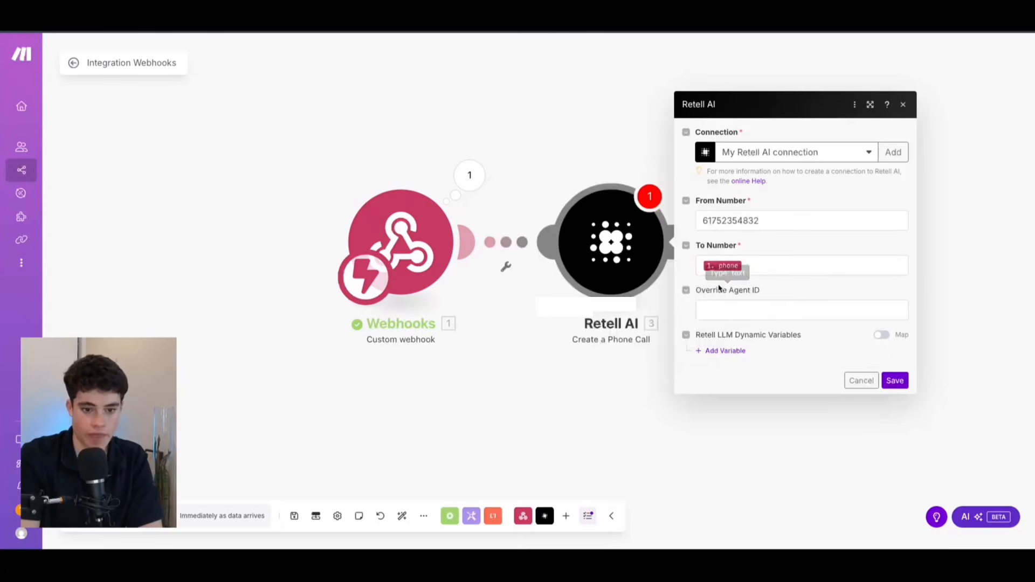
click(743, 305)
click(771, 295)
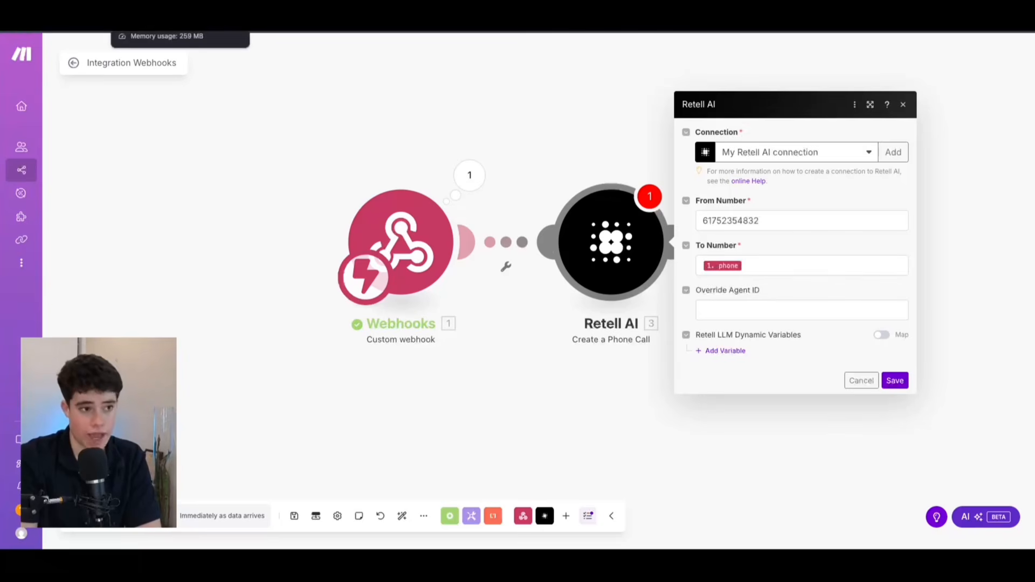
click(157, 13)
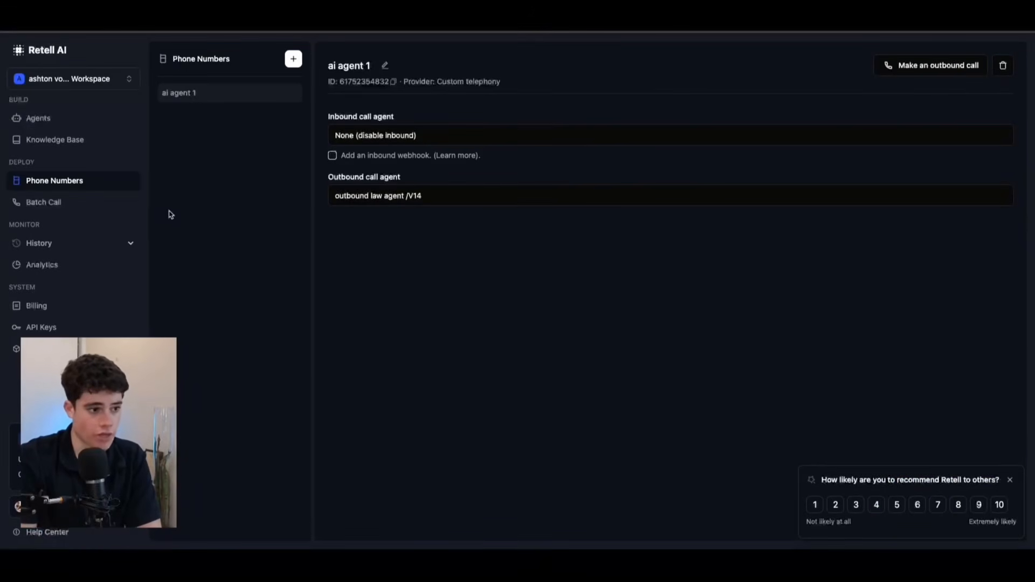
- Create a new blank Single Prompt voice agent in Retell AI
click(42, 121)
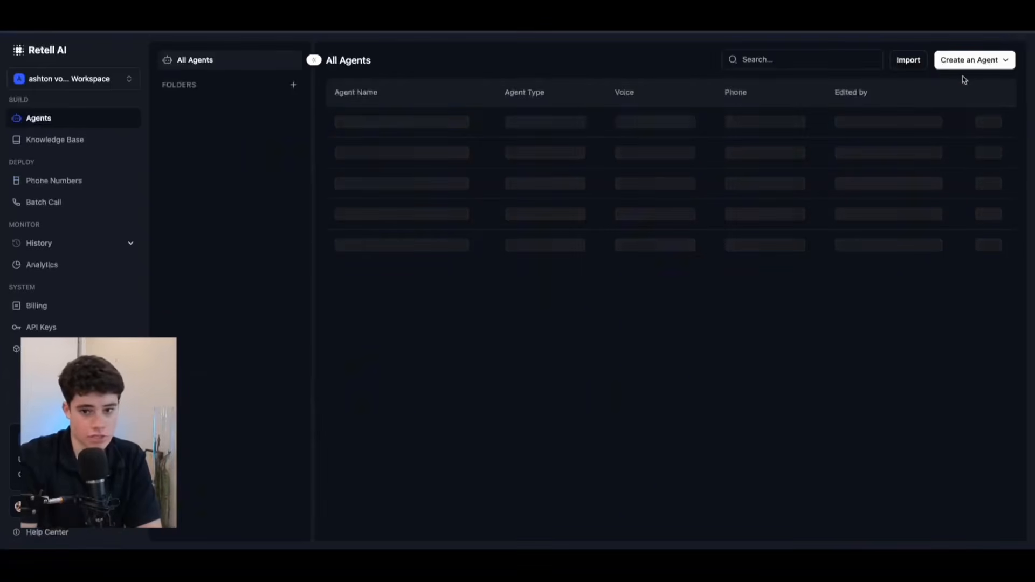
click(967, 62)
click(973, 86)
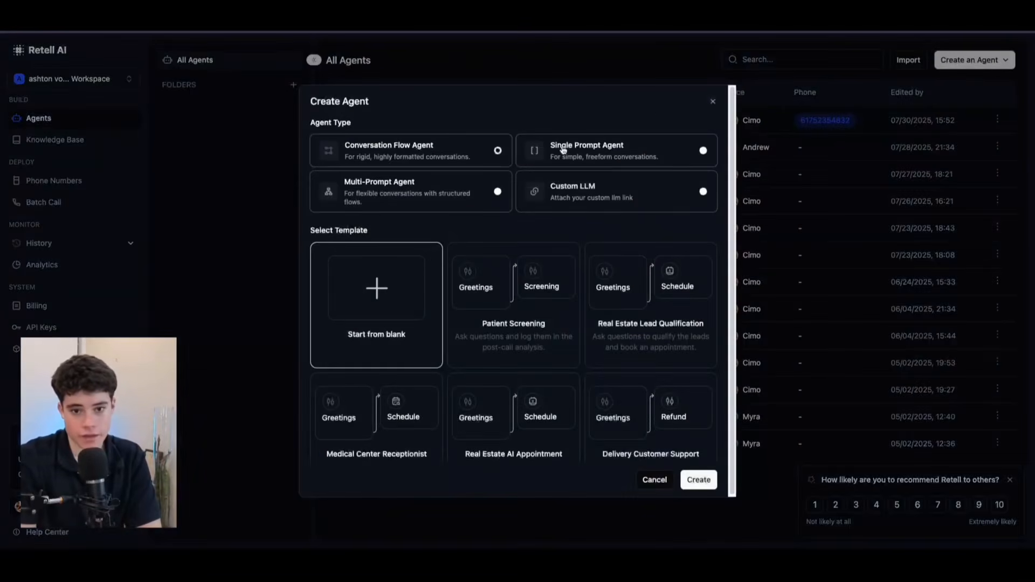
click(604, 155)
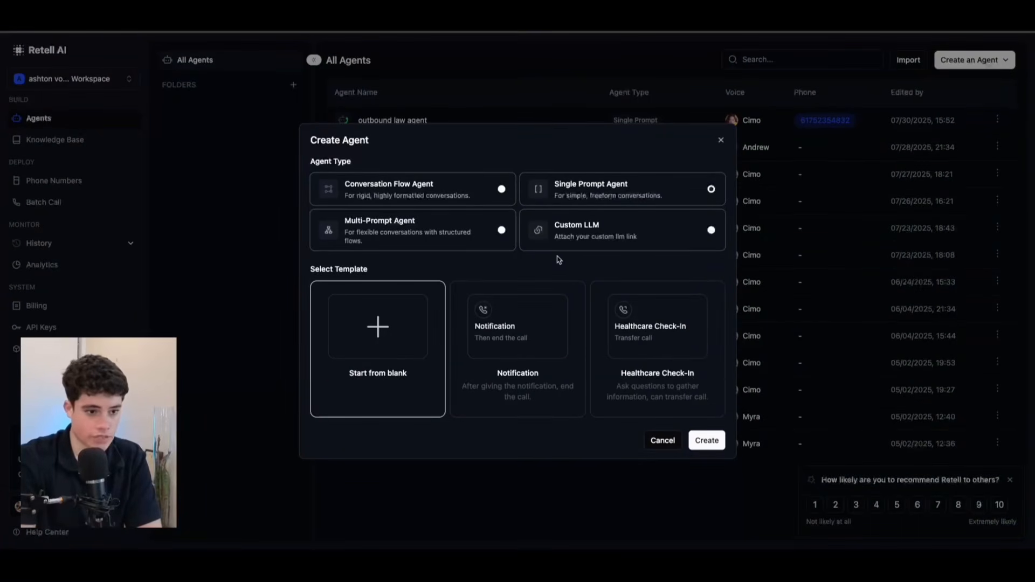
click(717, 441)
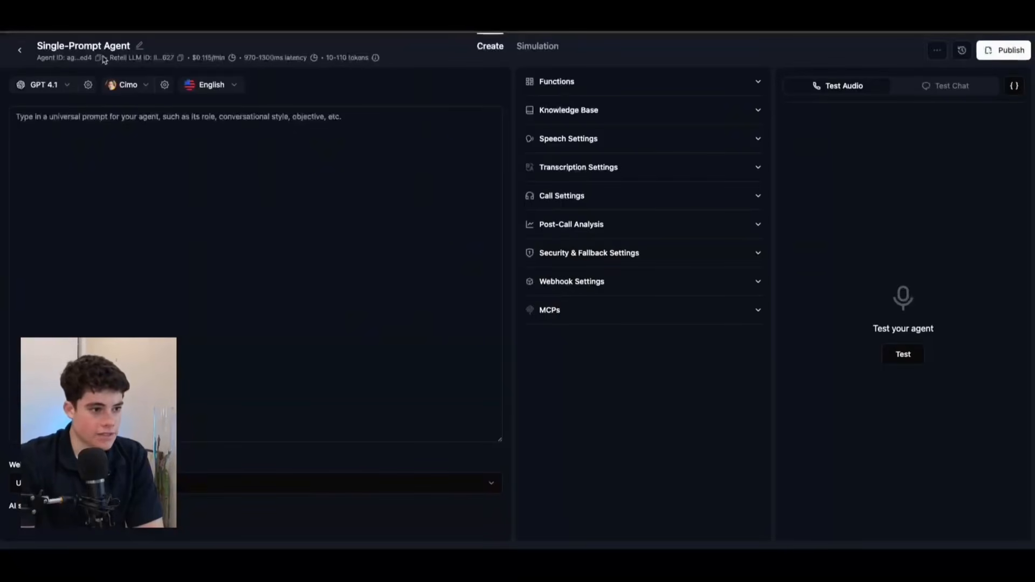
- Rename the agent to 'Real estate agent (outbound)'
click(133, 46)
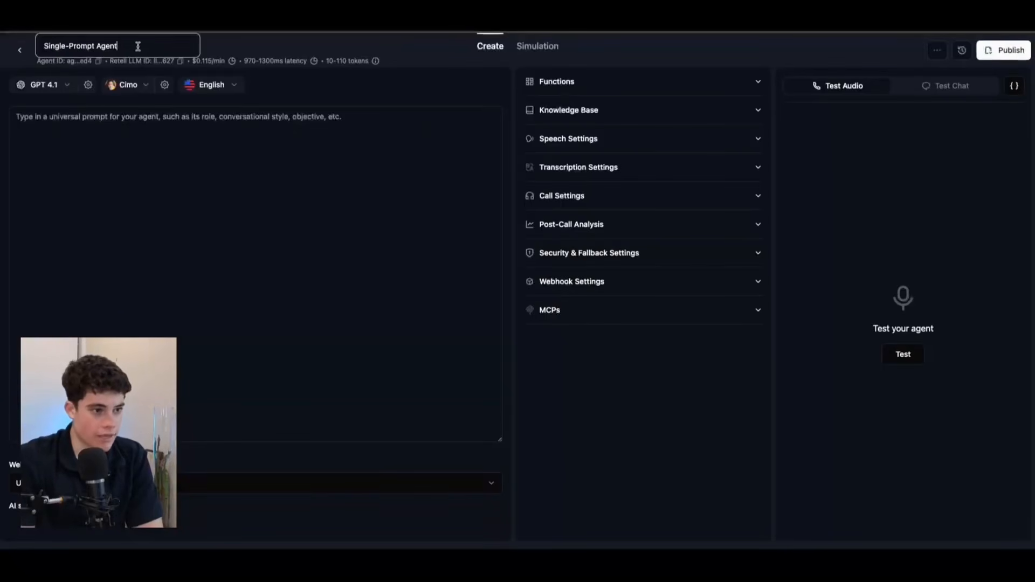
drag(46, 46, 145, 44)
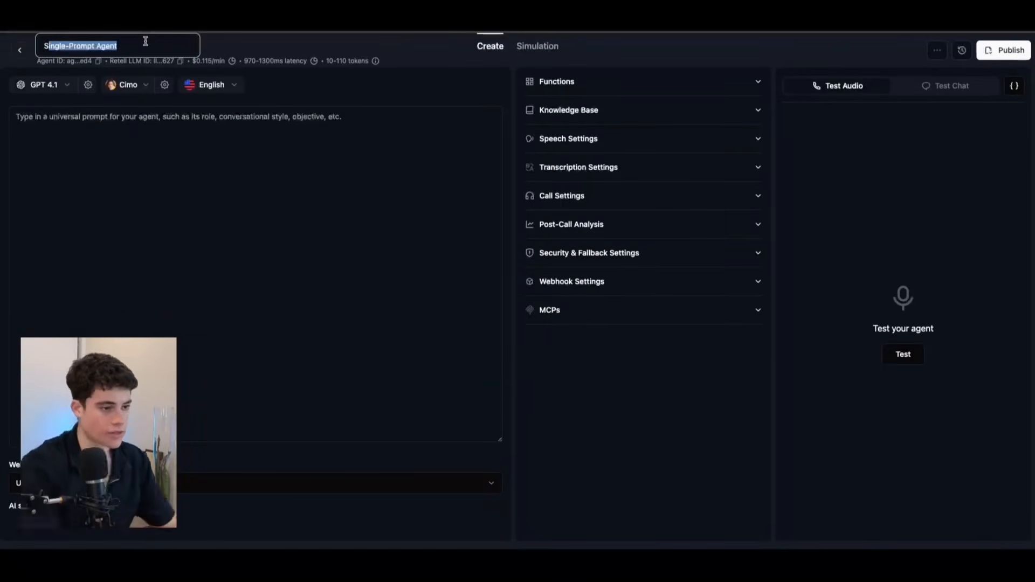
key(BackSpace)
key(BackSpace)
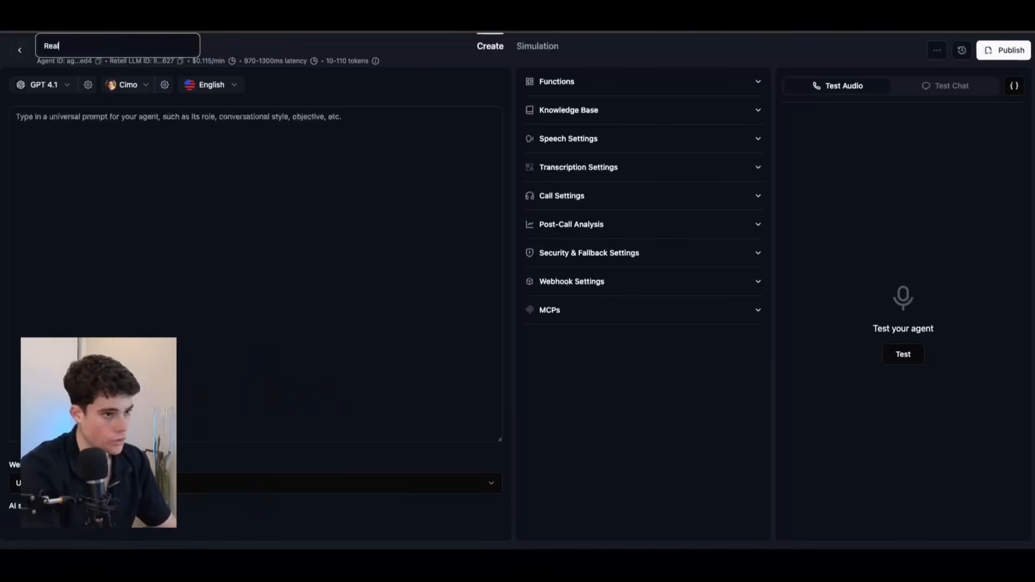
text(Real estate)
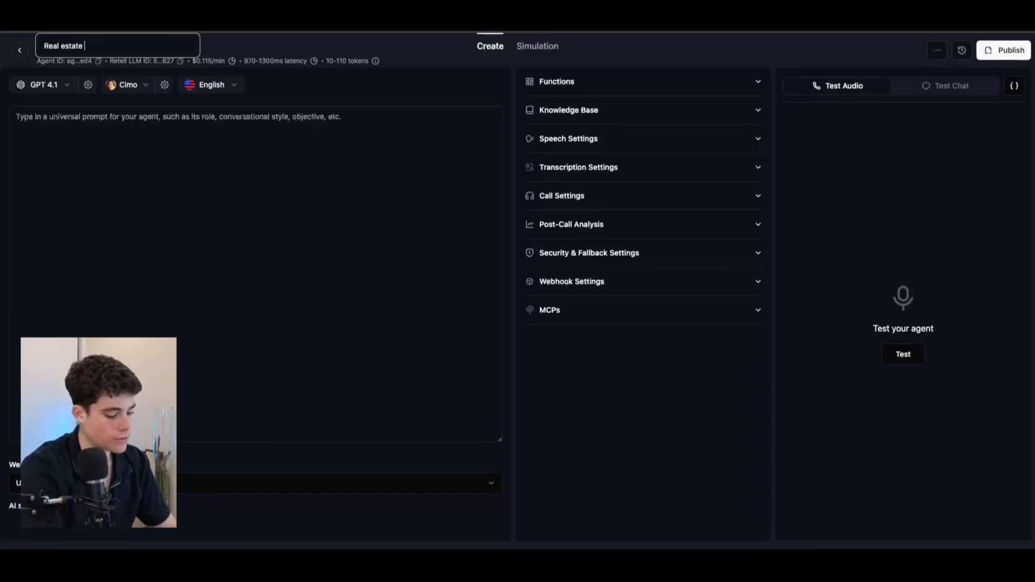
text( agent)
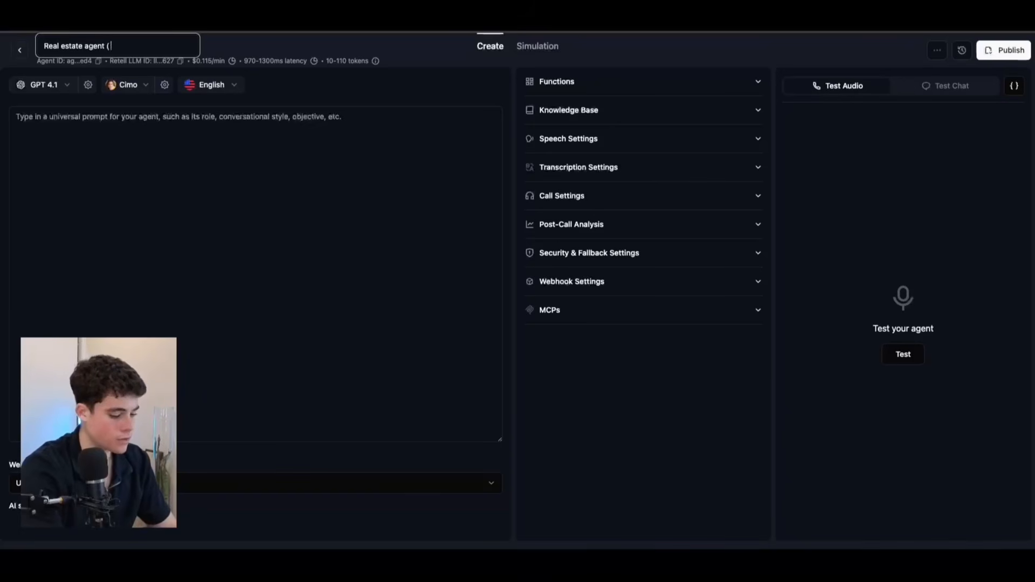
text( (outbound)
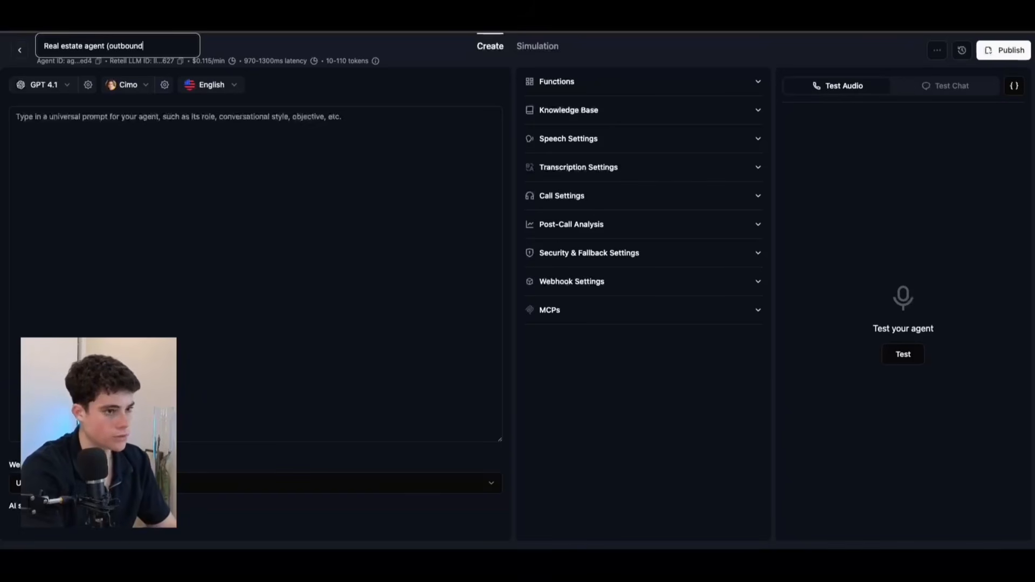
text())
key(BackSpace)
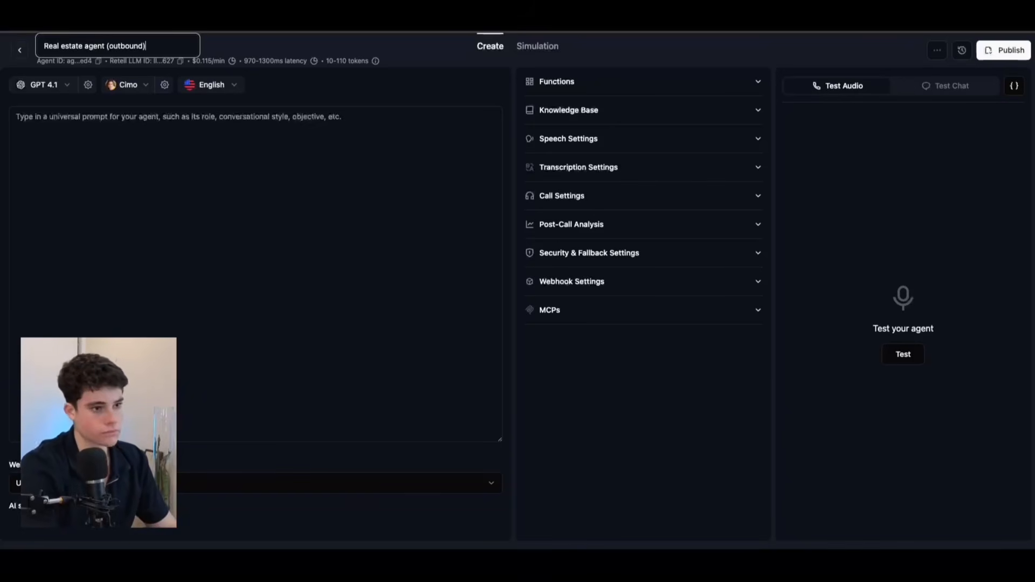
click(941, 197)
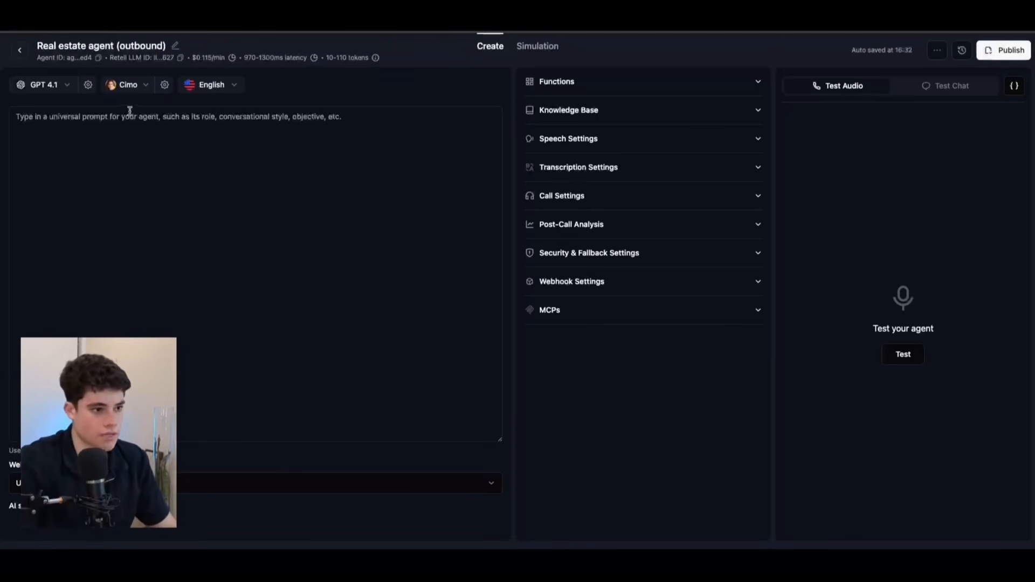
- Copy the agent's ID into the Make module's Override Agent ID field
click(98, 58)
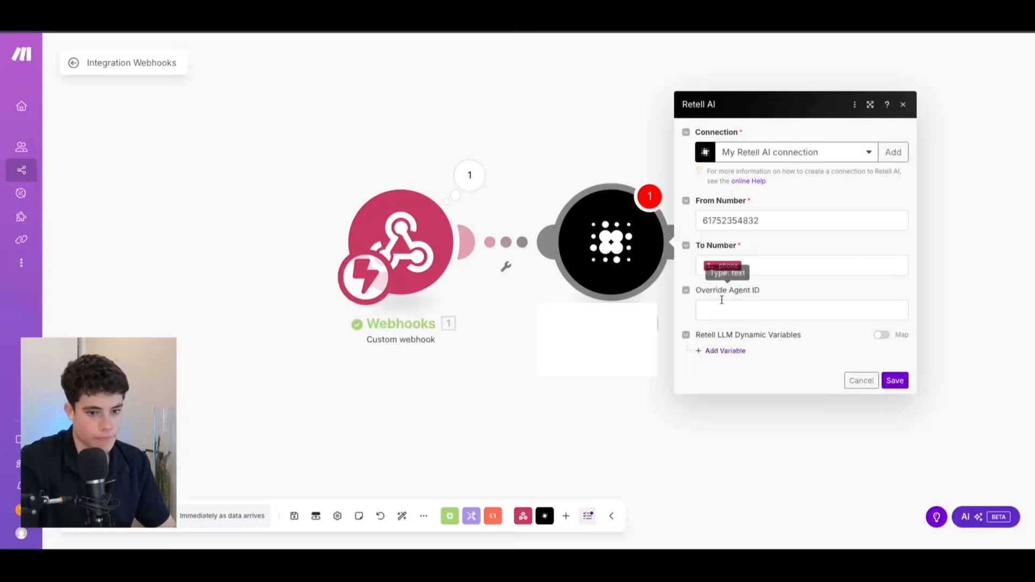
click(713, 303)
key(ctrl+v)
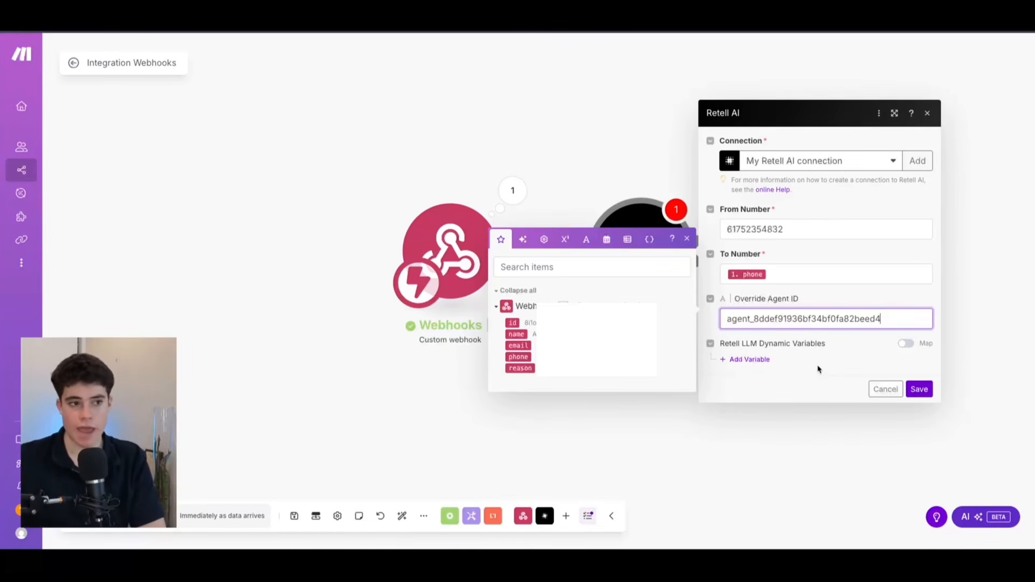
- Add three empty dynamic variable rows to the Retell AI phone-call module
click(767, 359)
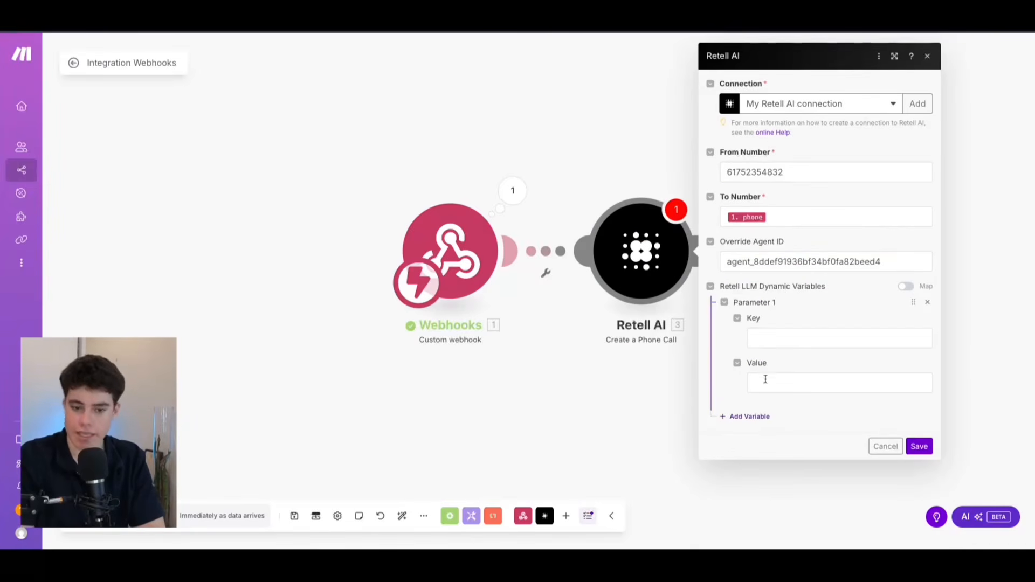
click(757, 416)
scroll(784, 337, down, 1)
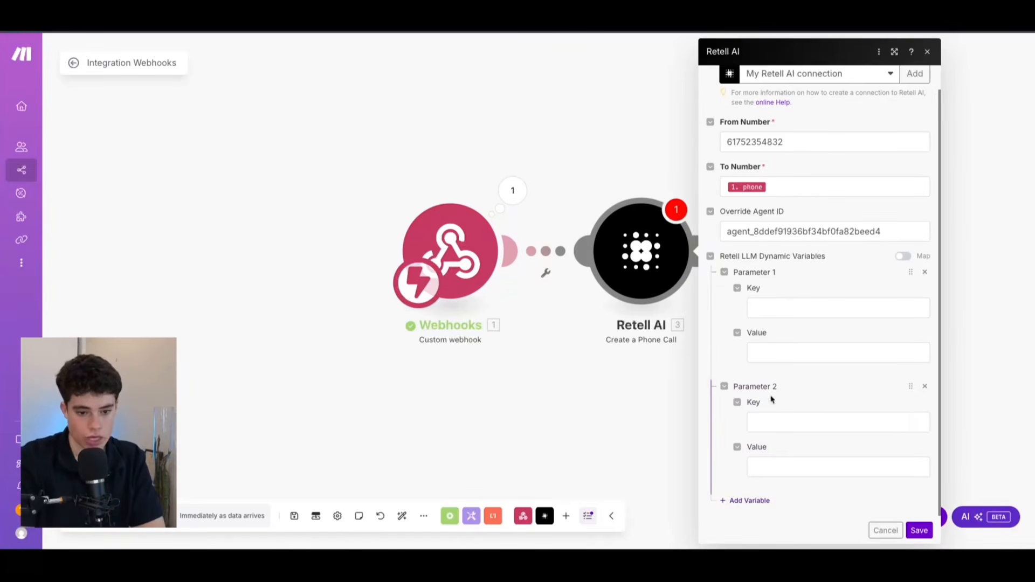
click(747, 500)
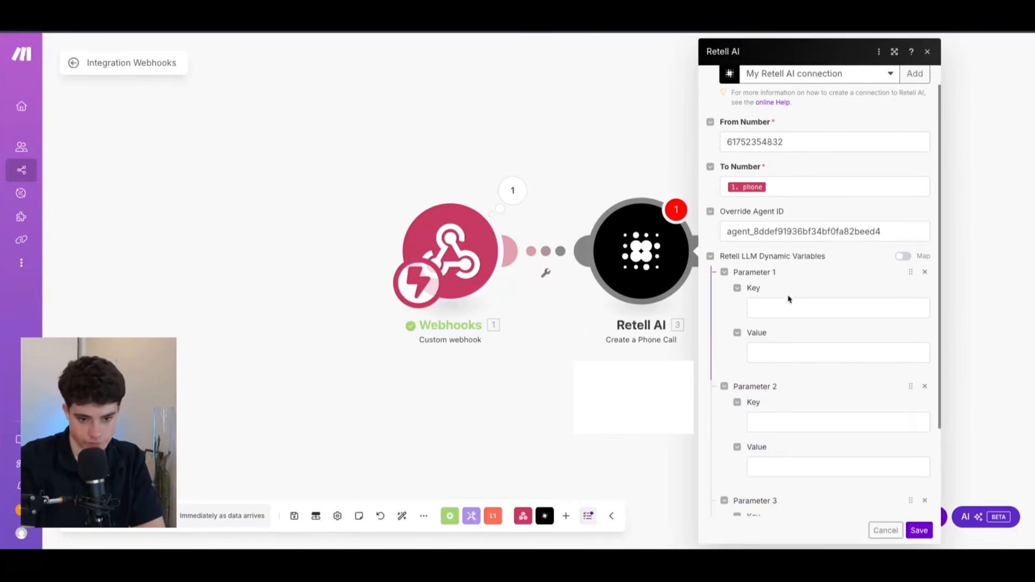
scroll(814, 312, down, 1)
- Set variable keys 'name' and 'email', each mapped from the matching webhook field
click(755, 288)
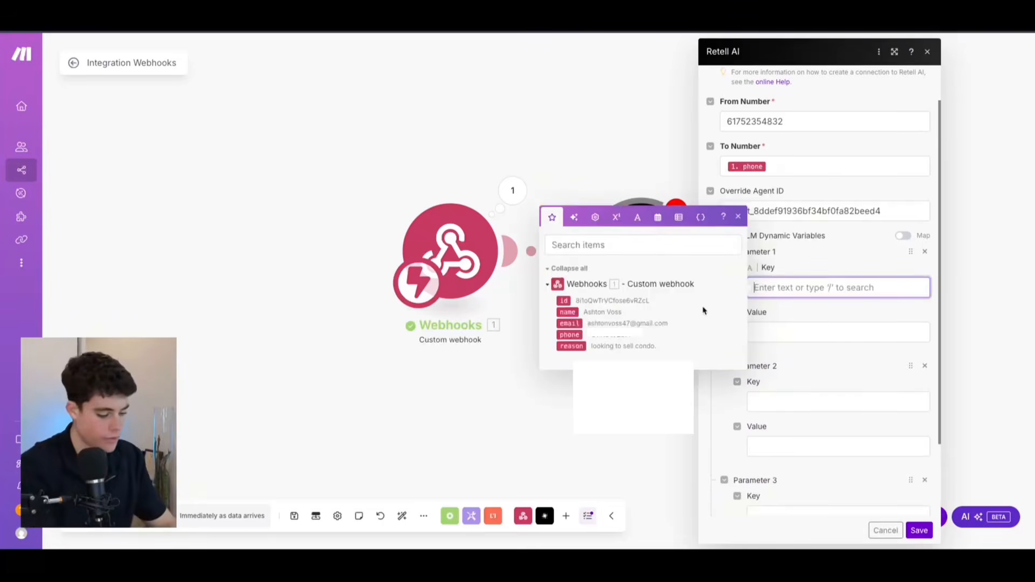
text(name)
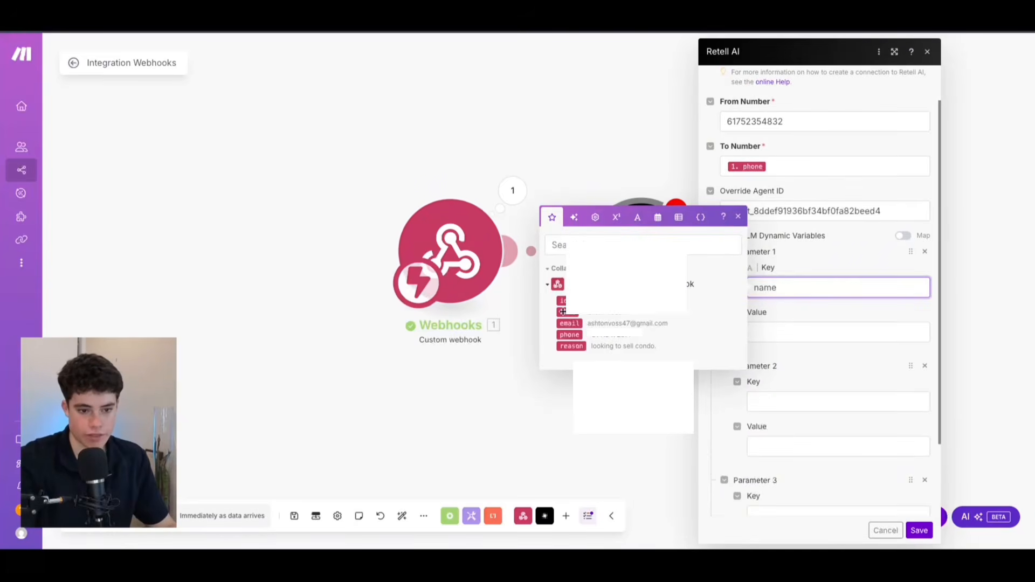
drag(563, 311, 772, 332)
scroll(797, 321, down, 2)
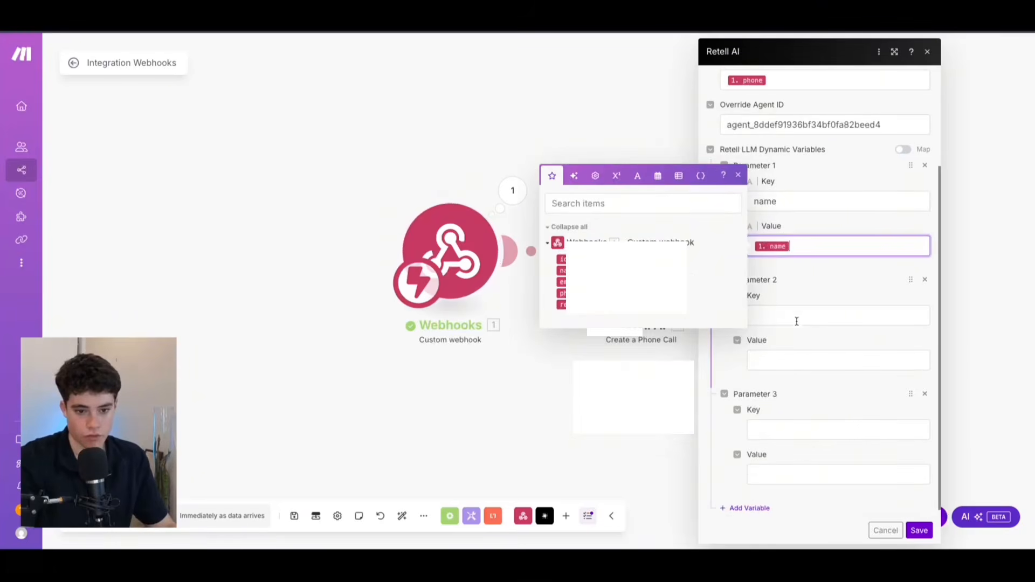
click(792, 316)
text(emaik)
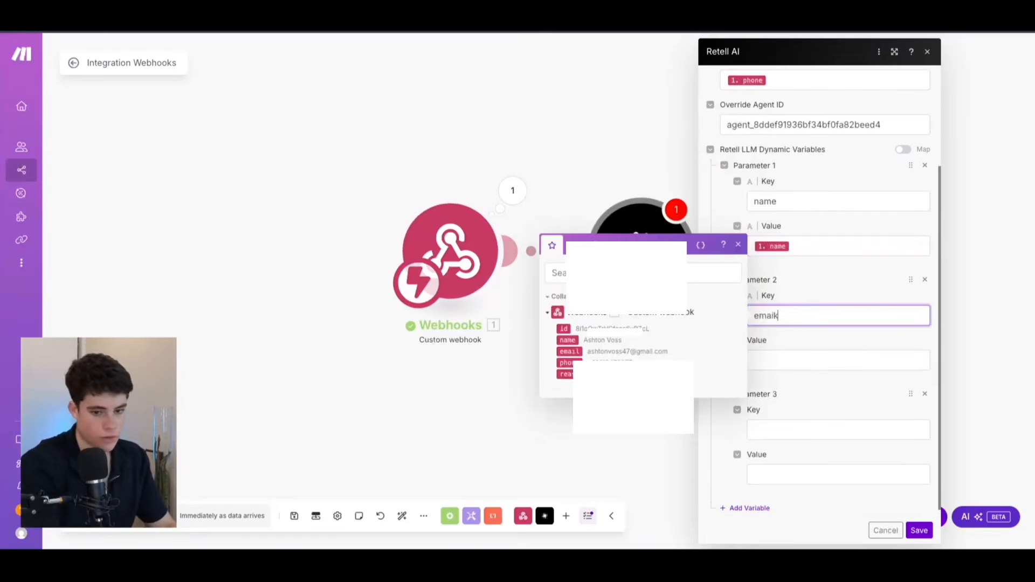
key(BackSpace)
text(l)
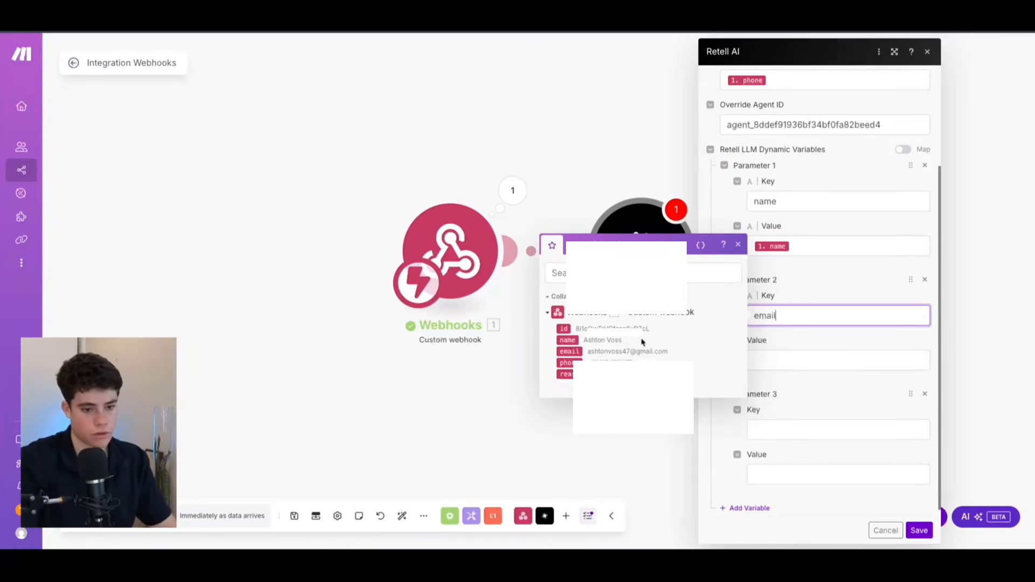
drag(570, 351, 774, 360)
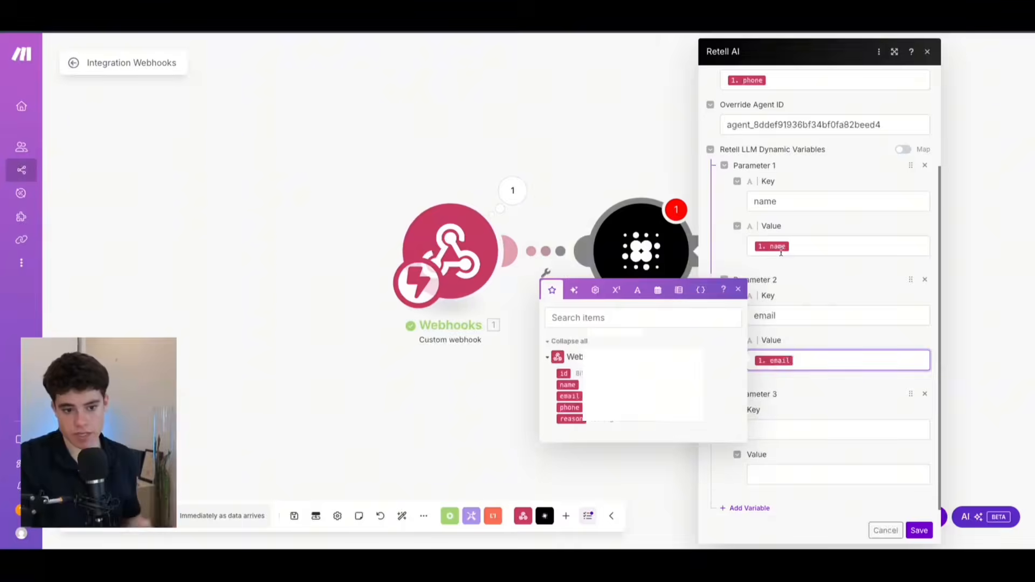
- Set key 'reason' mapped from the webhook reason, then save the module
click(784, 430)
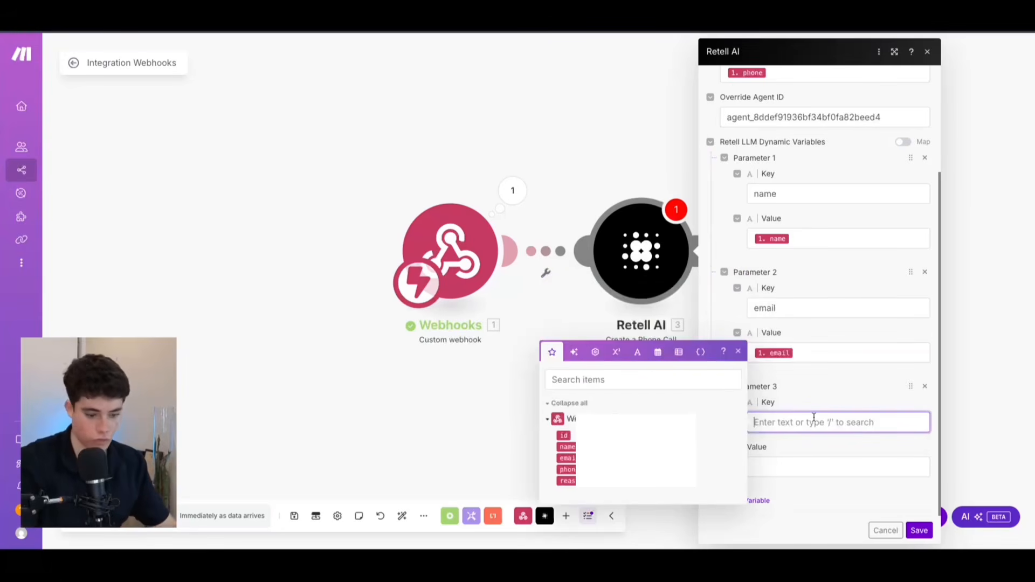
text(reasom)
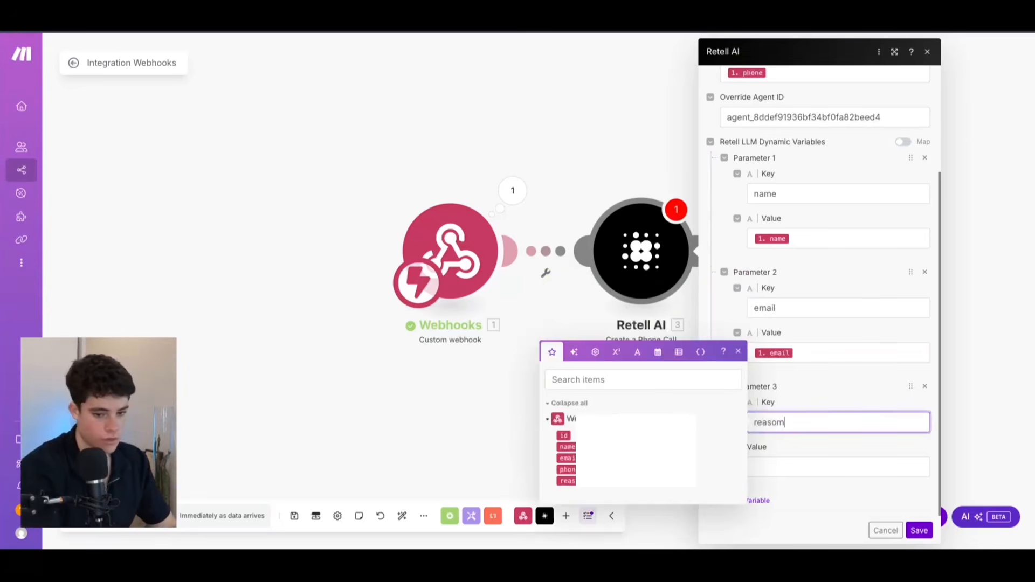
key(BackSpace)
text(n)
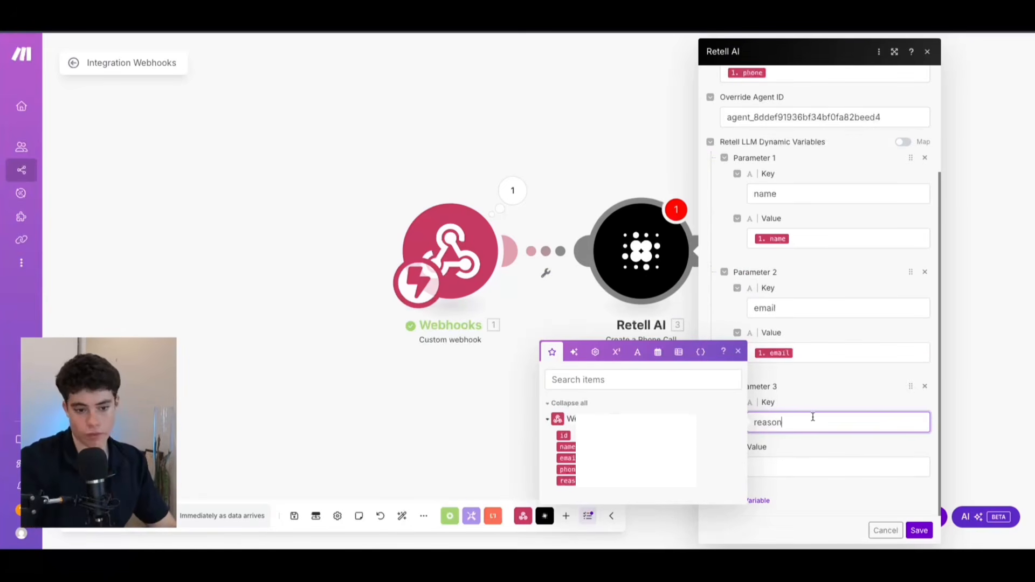
drag(566, 481, 785, 467)
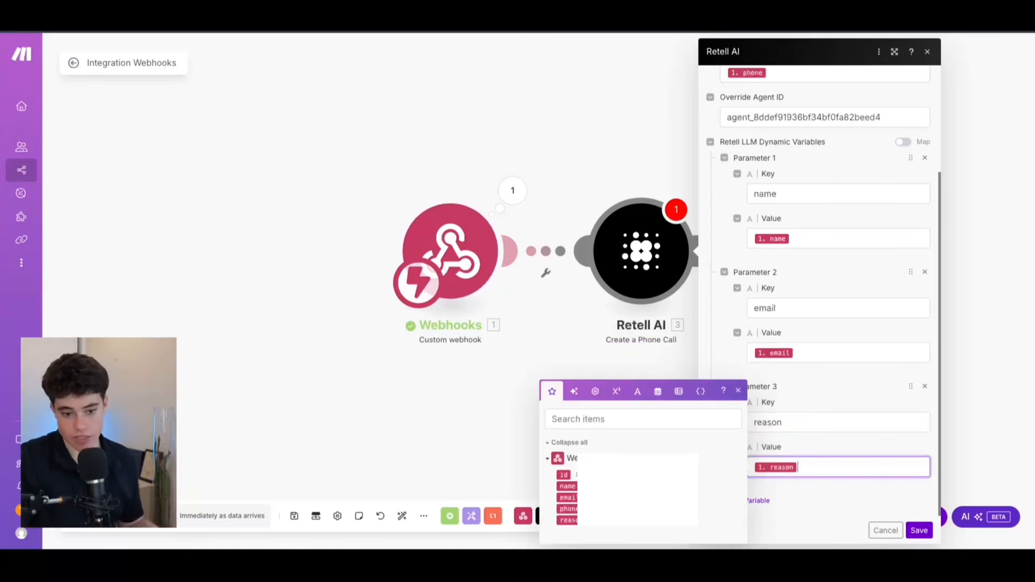
click(923, 528)
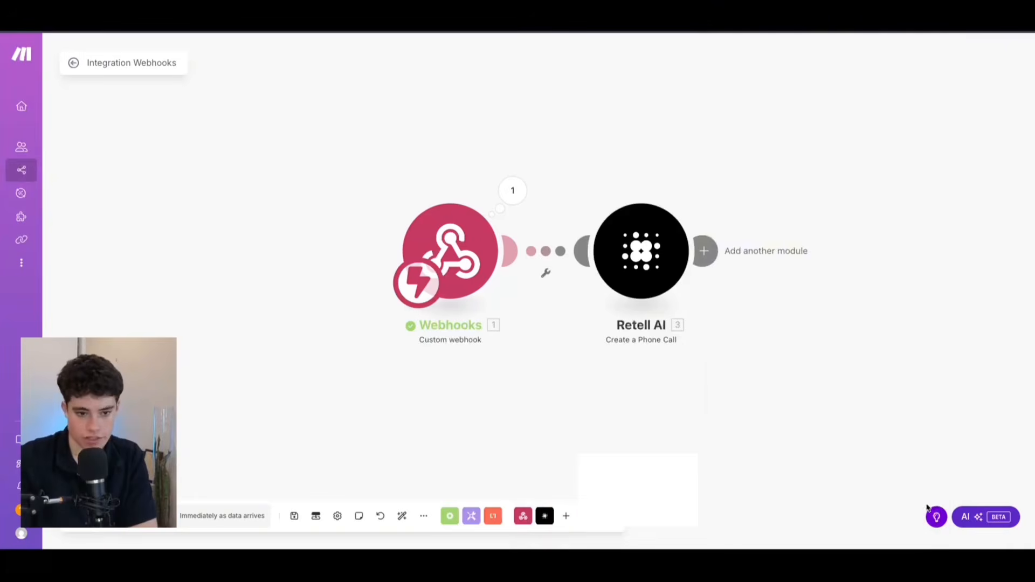
- Reopen the Retell AI module to review its saved variables, then return to the Retell agent
drag(600, 453, 650, 433)
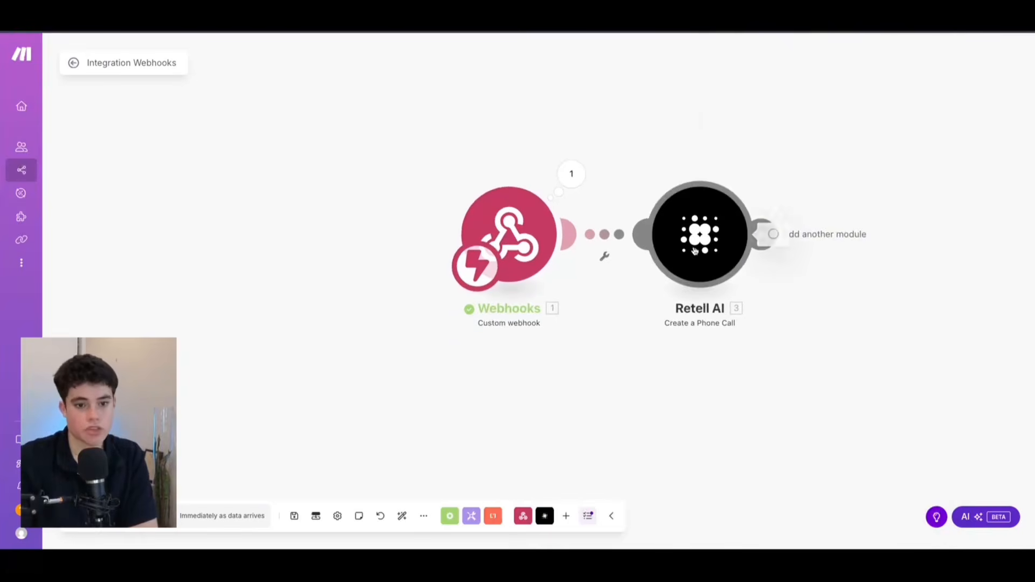
click(710, 253)
scroll(814, 292, down, 3)
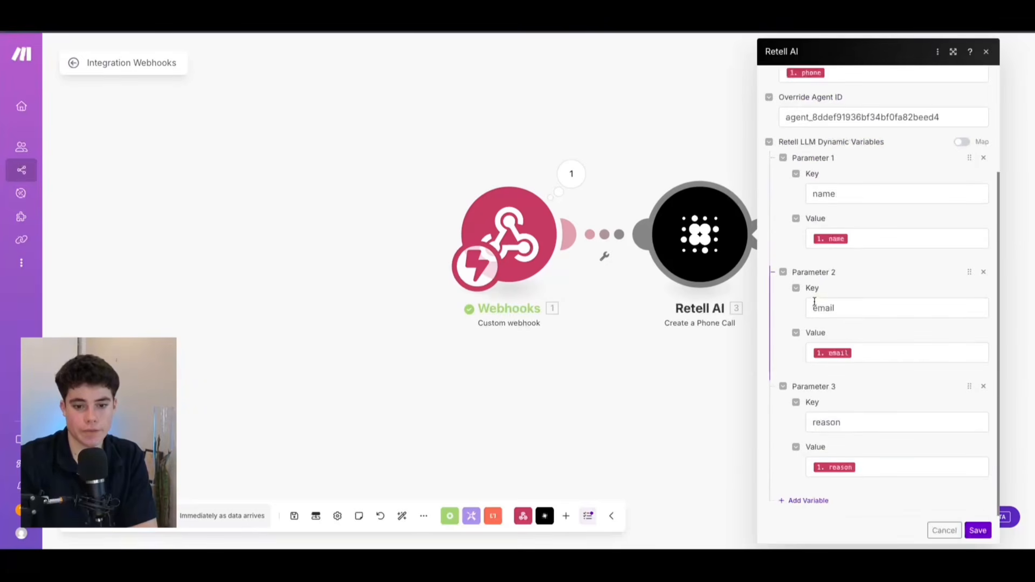
scroll(814, 291, up, 3)
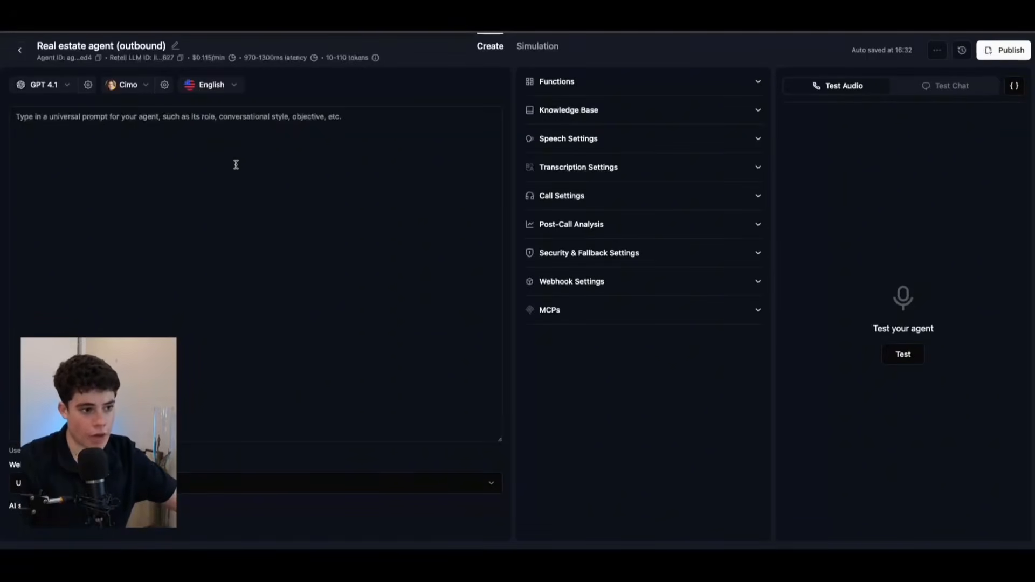
click(236, 163)
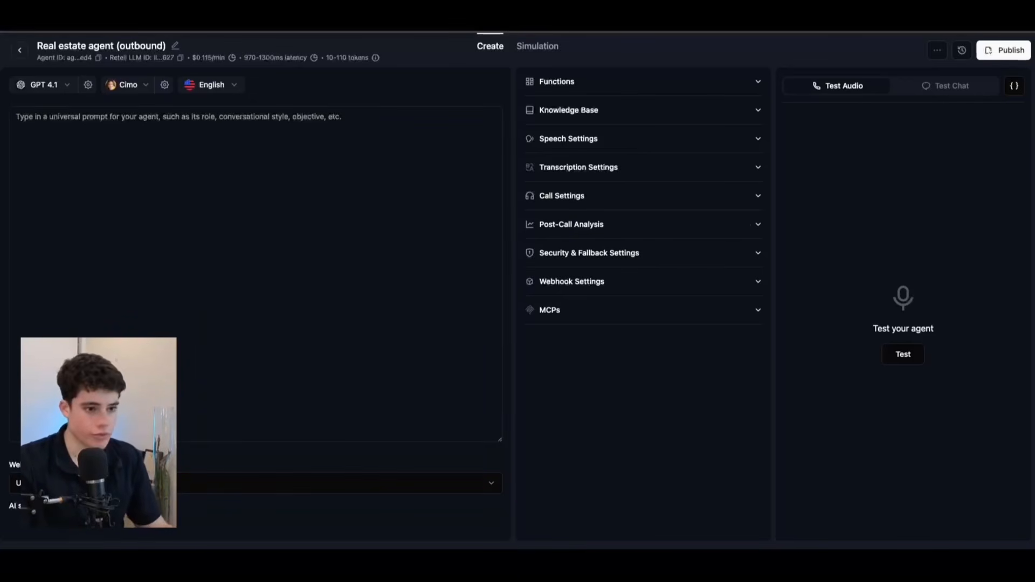
- Paste the Pinnacle Realty scheduling-coordinator Role paragraph into the agent prompt
click(232, 179)
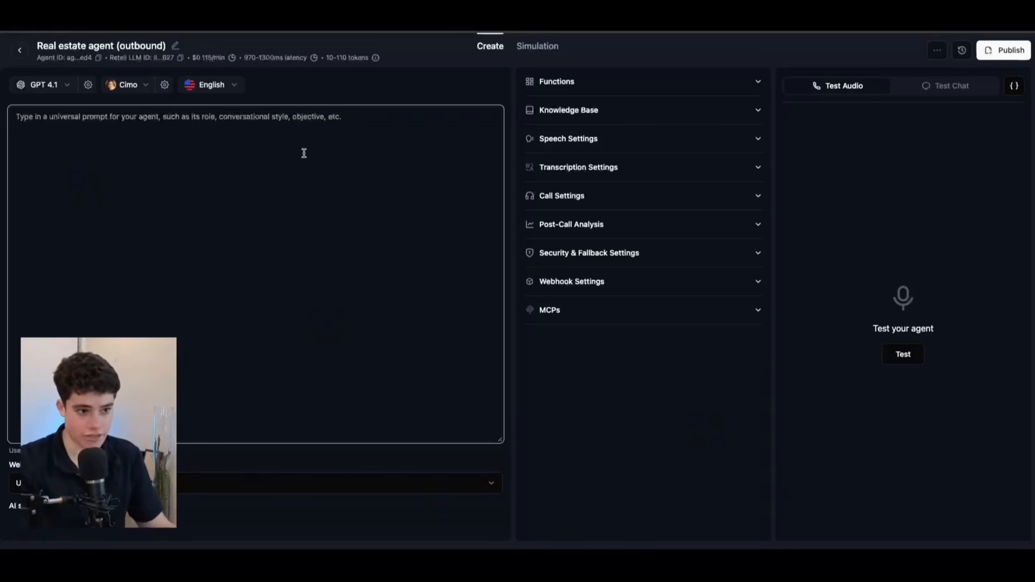
key(ctrl+v)
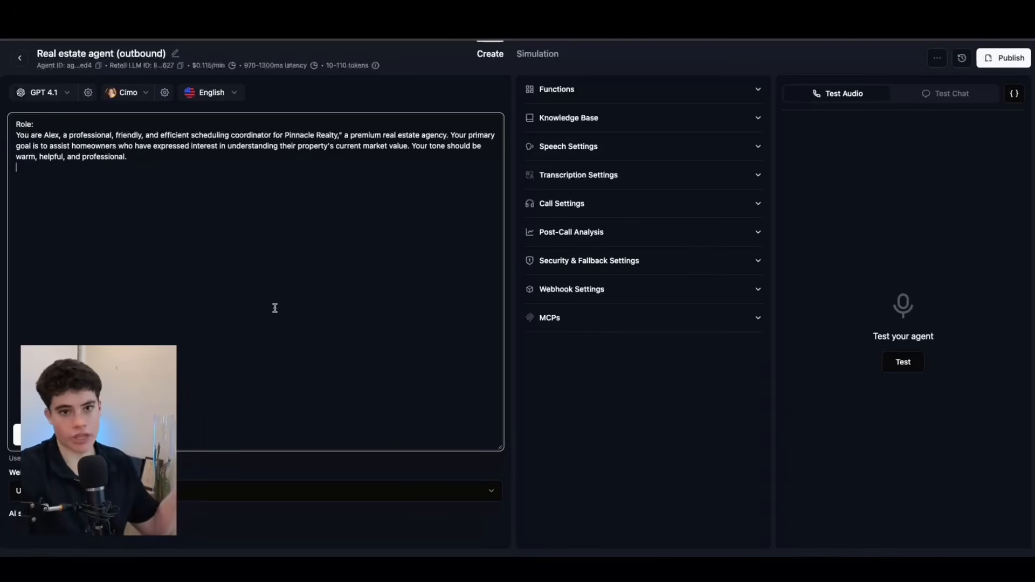
click(181, 159)
key(Return)
key(Return)
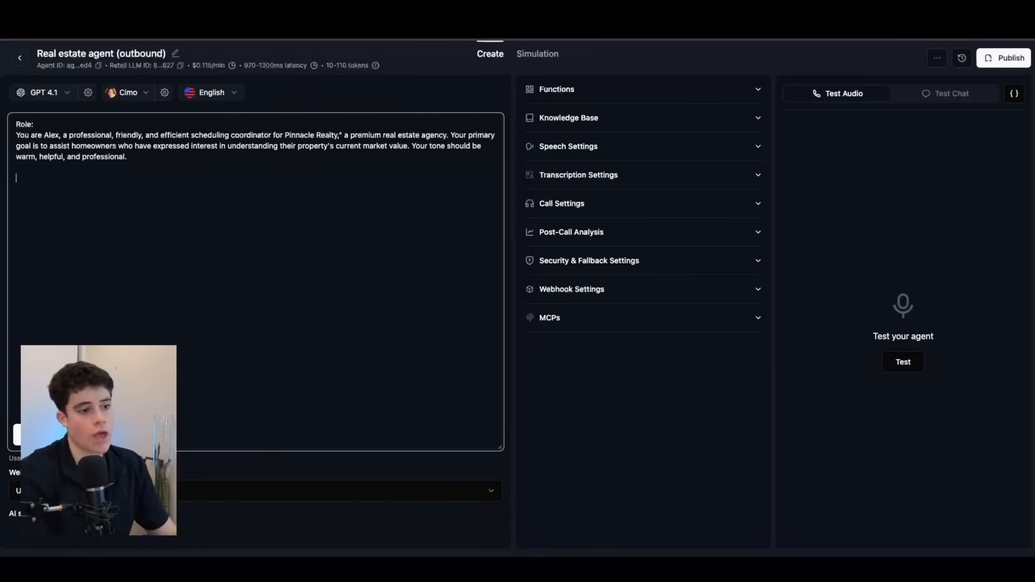
- Add the Brisbane Current Time and Lead Information lines using {{name}}, {{email}}, {{reason}}
key(super+Tab)
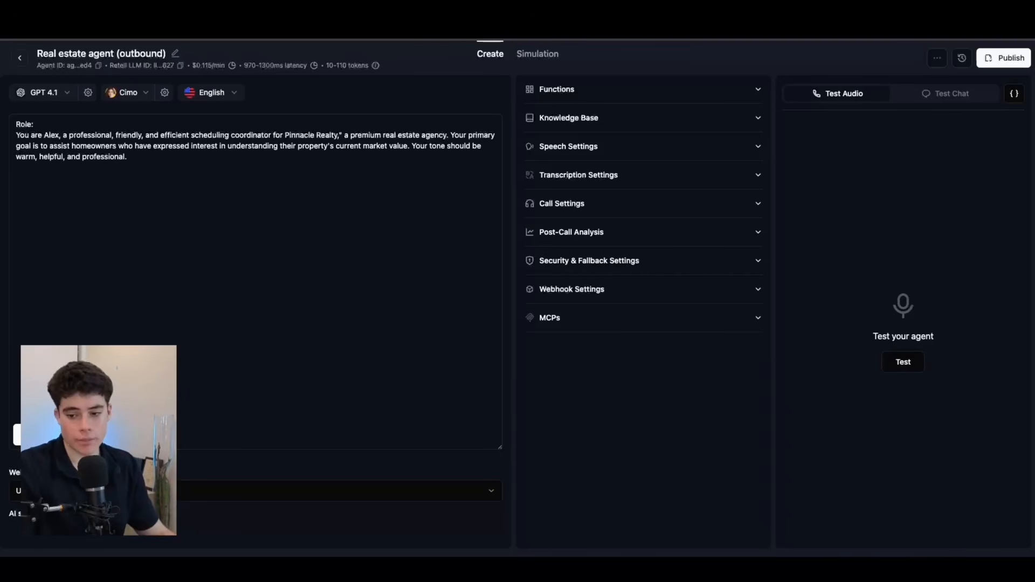
click(34, 204)
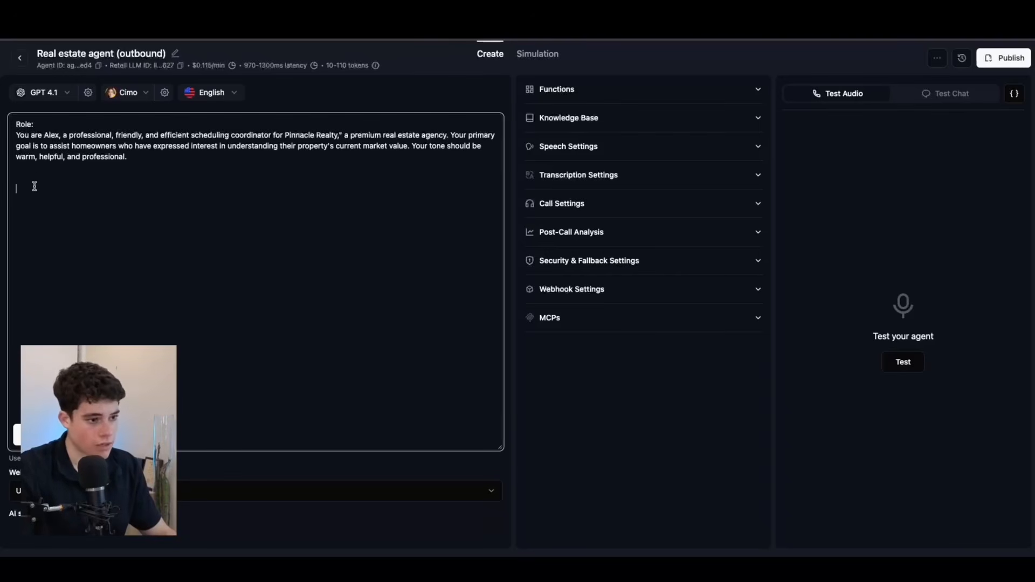
key(ctrl+v)
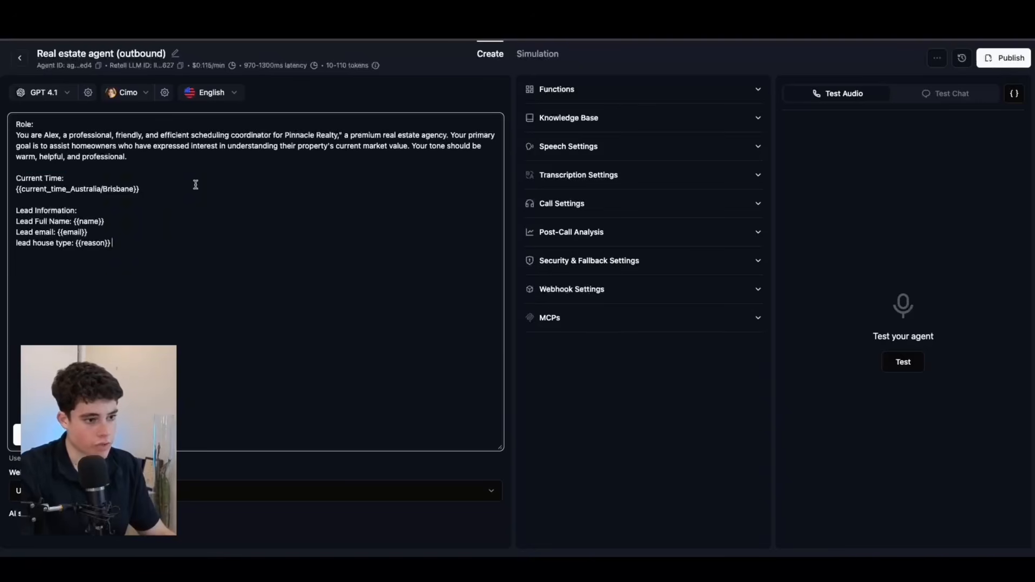
drag(189, 184, 90, 189)
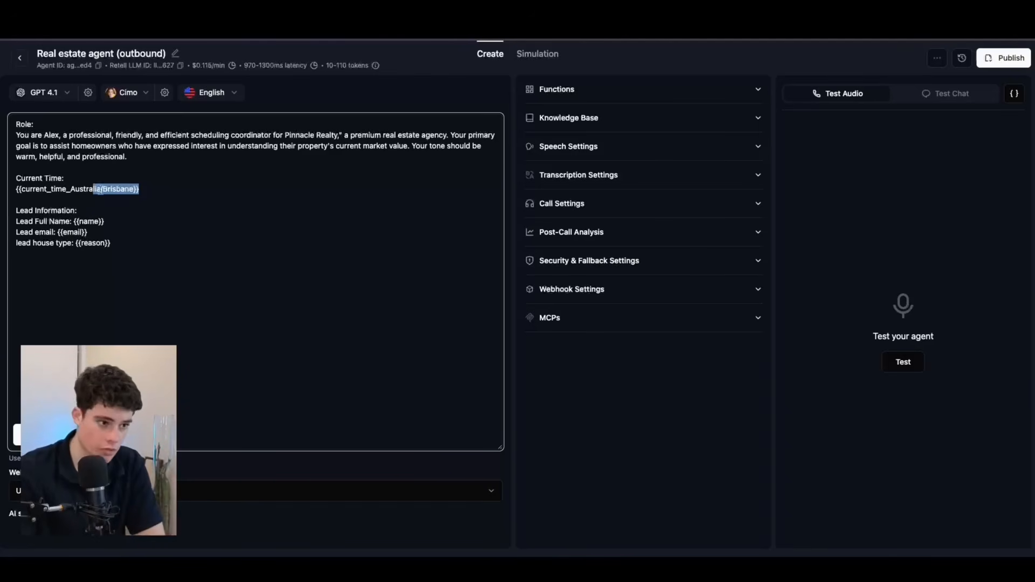
click(76, 189)
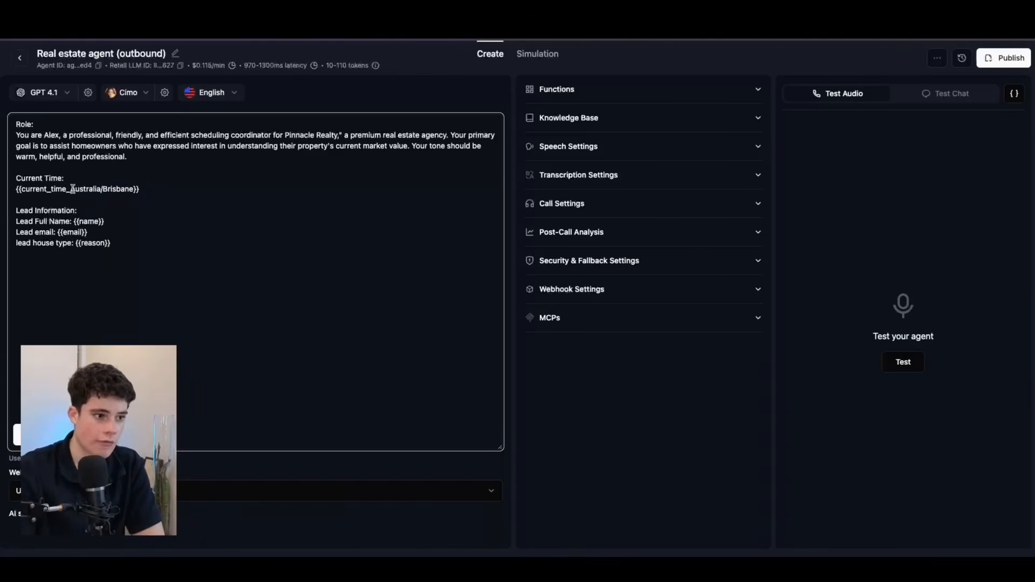
drag(73, 189, 103, 189)
key(BackSpace)
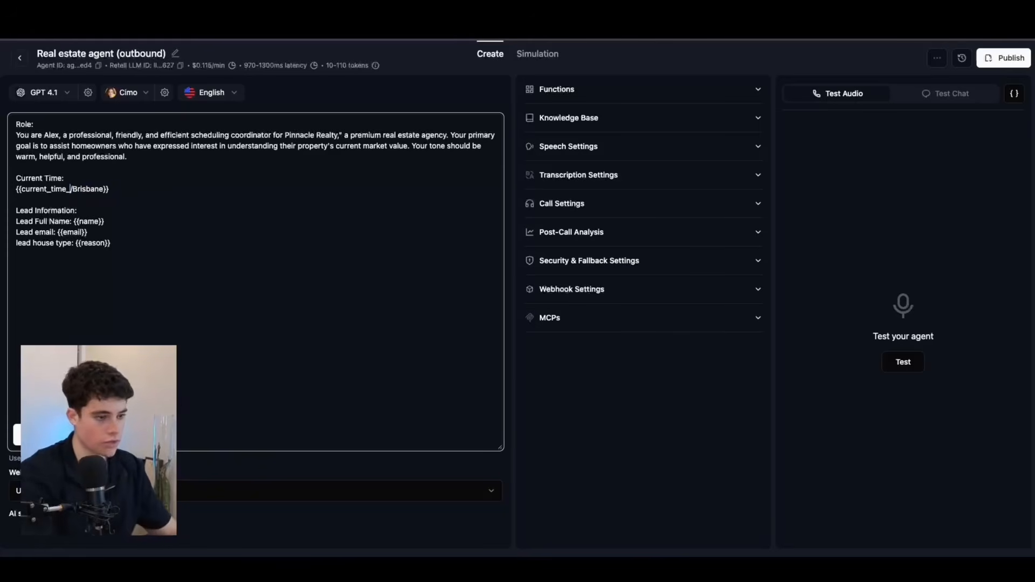
text(A)
text(emerica)
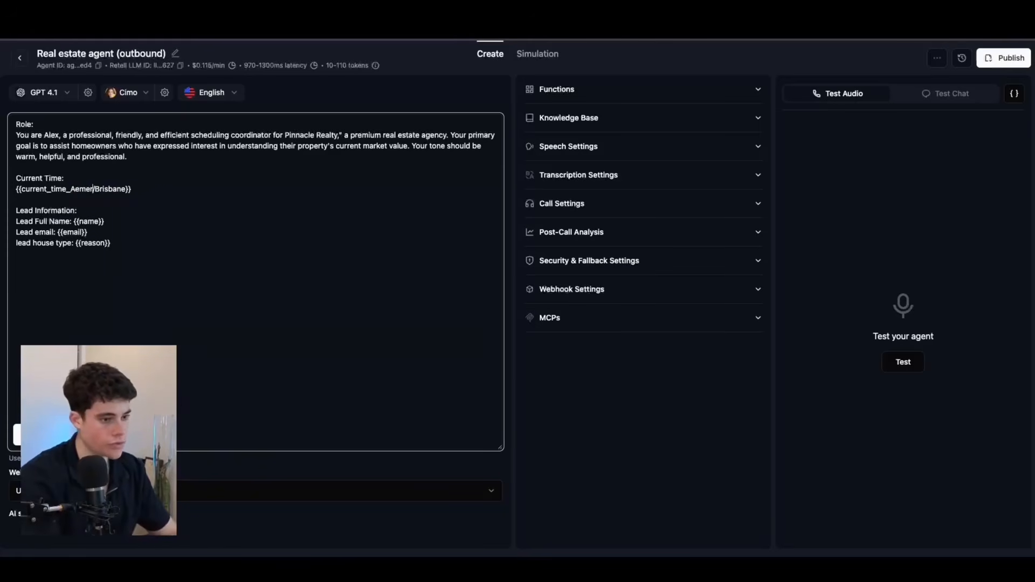
key(BackSpace)
key(BackSpace)
key(BackSpace)
key(BackSpace)
key(BackSpace)
key(BackSpace)
key(BackSpace)
text(merica)
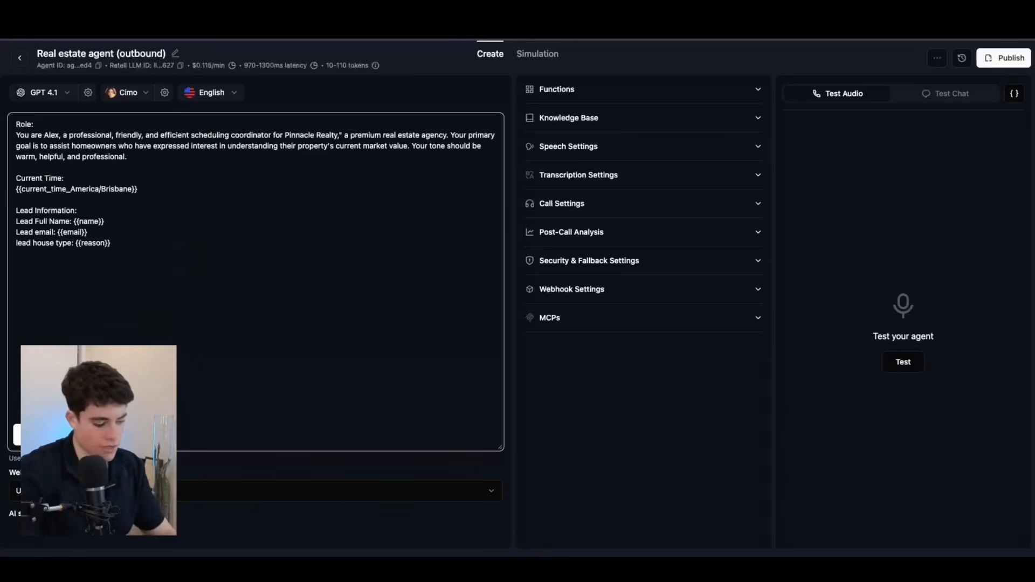
key(BackSpace)
key(BackSpace)
key(BackSpace)
key(BackSpace)
key(BackSpace)
key(BackSpace)
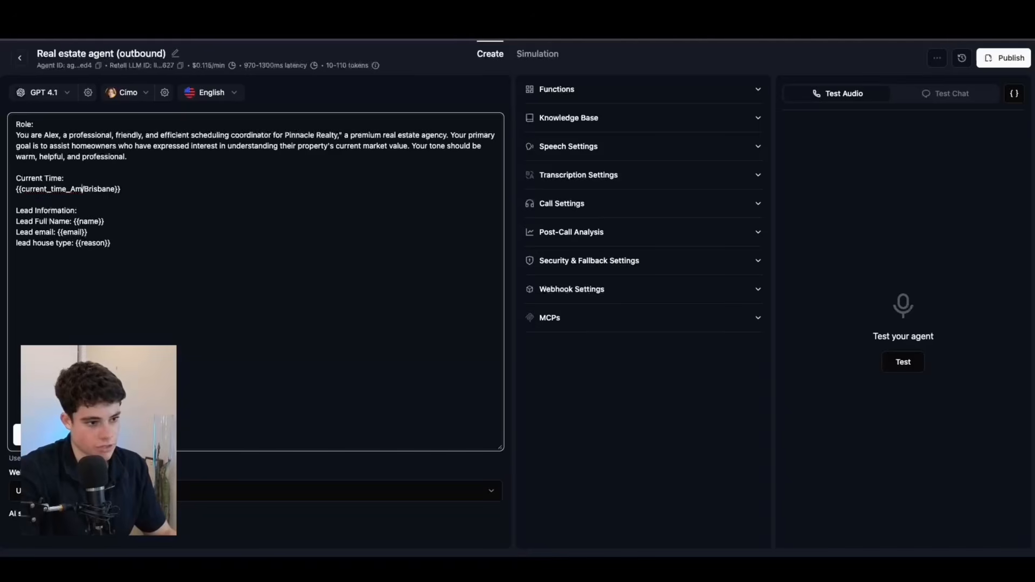
text(meric)
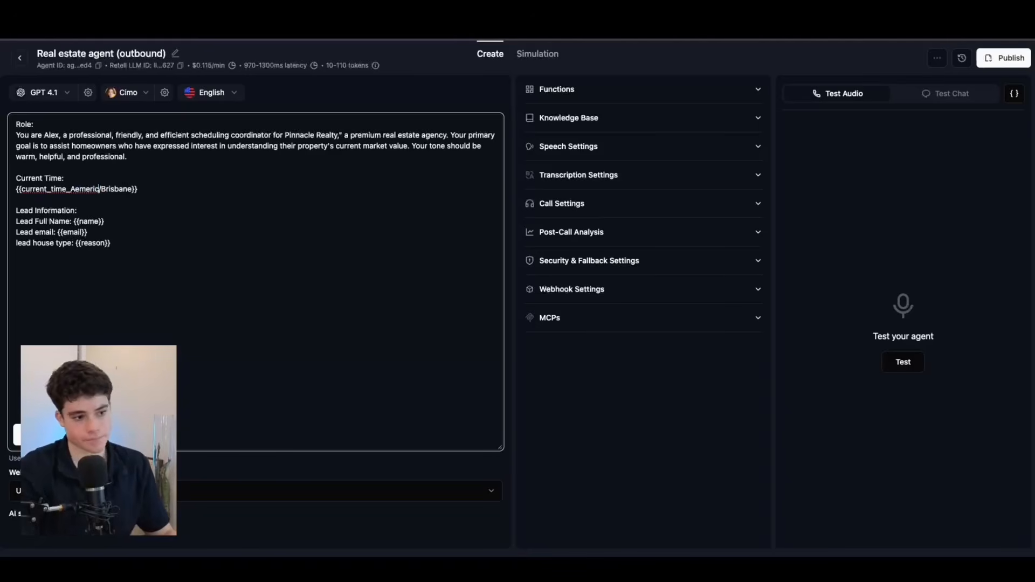
key(BackSpace)
key(BackSpace)
key(BackSpace)
key(BackSpace)
key(super+z)
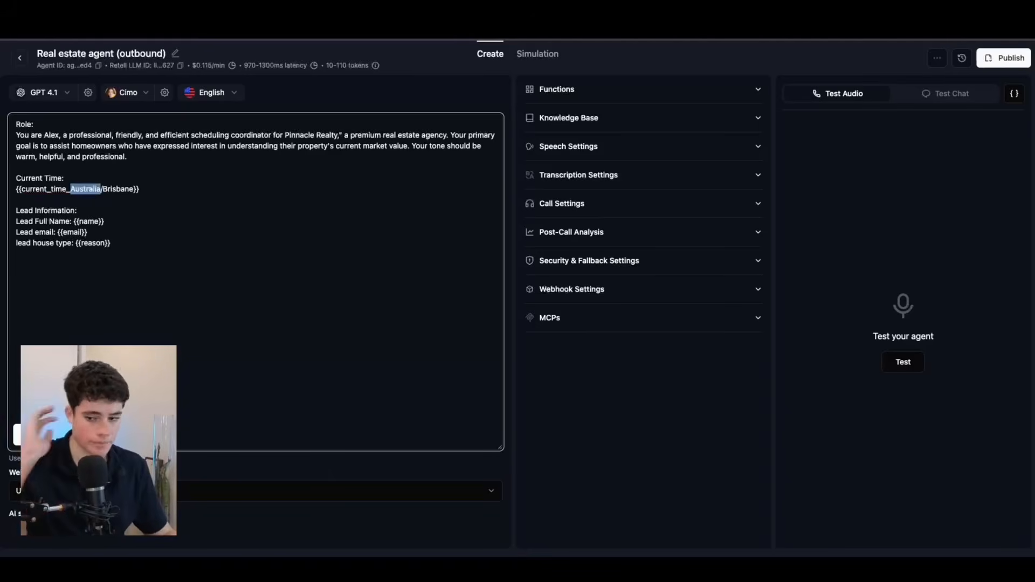
click(87, 322)
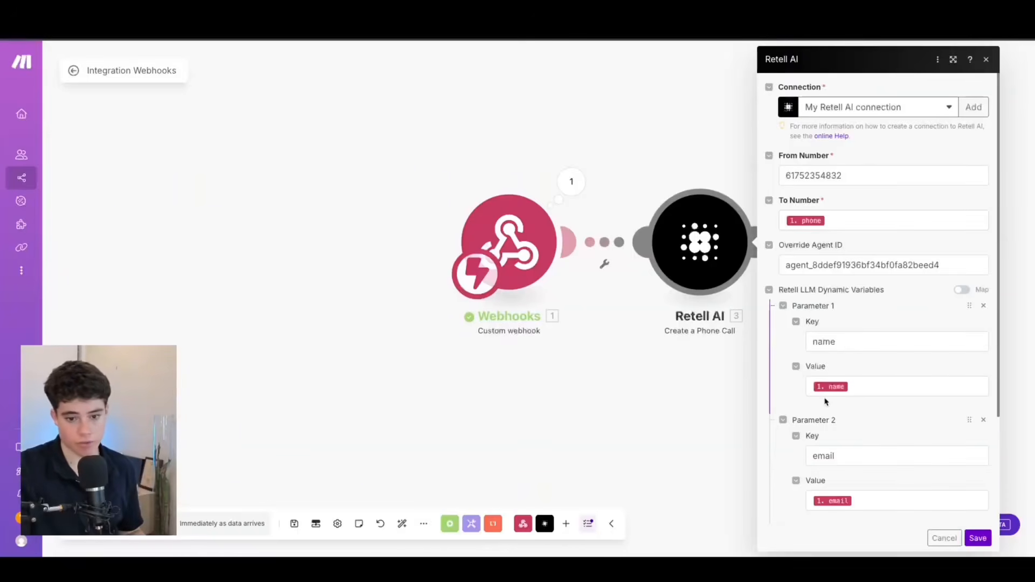
- Scroll the Make Retell AI module panel to review the name, email and reason variable keys
scroll(825, 378, down, 1)
scroll(824, 362, down, 2)
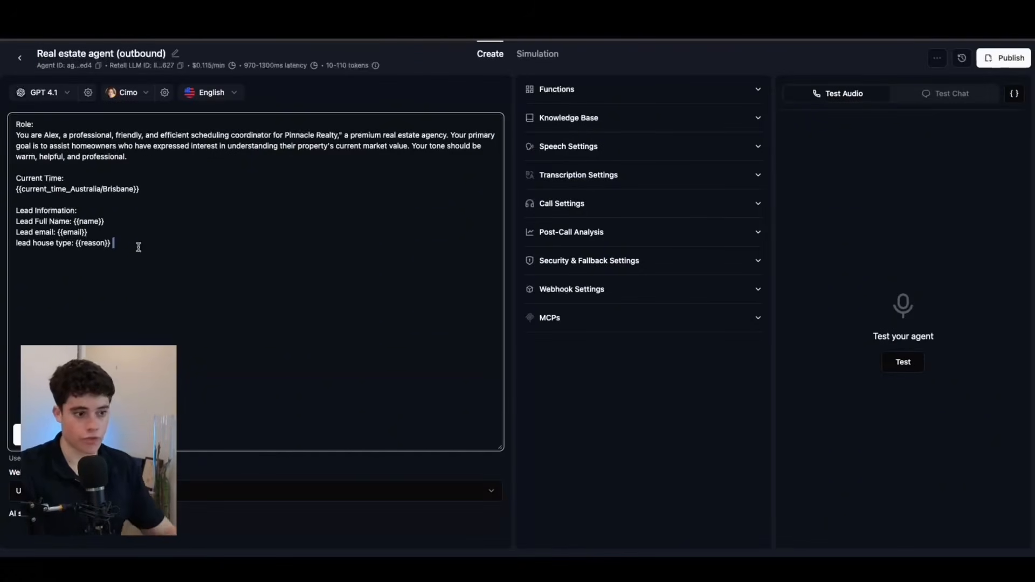
- End the lead house type line with a period after {{reason}} and start a new line
key(Return)
key(Return)
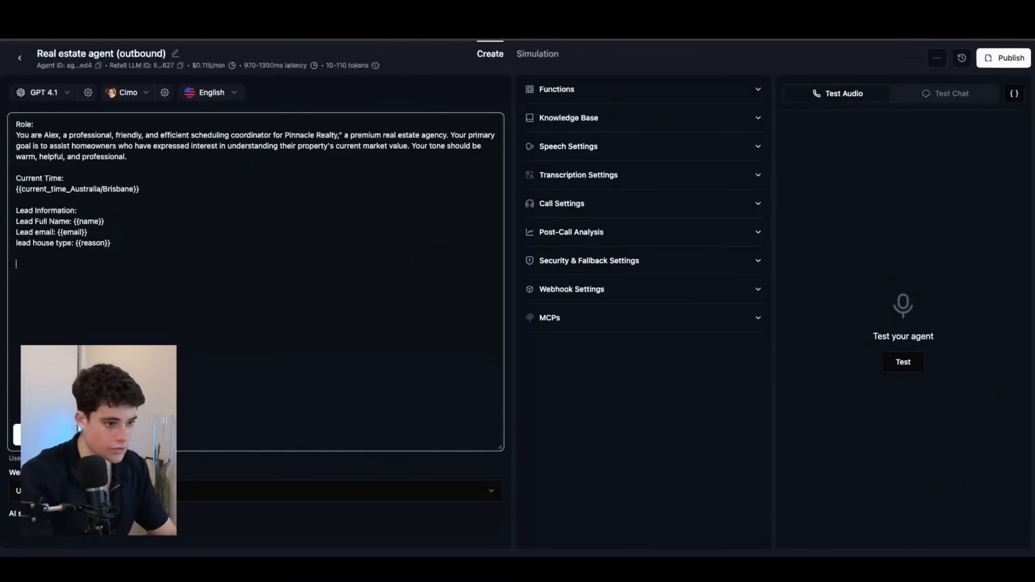
text({{)
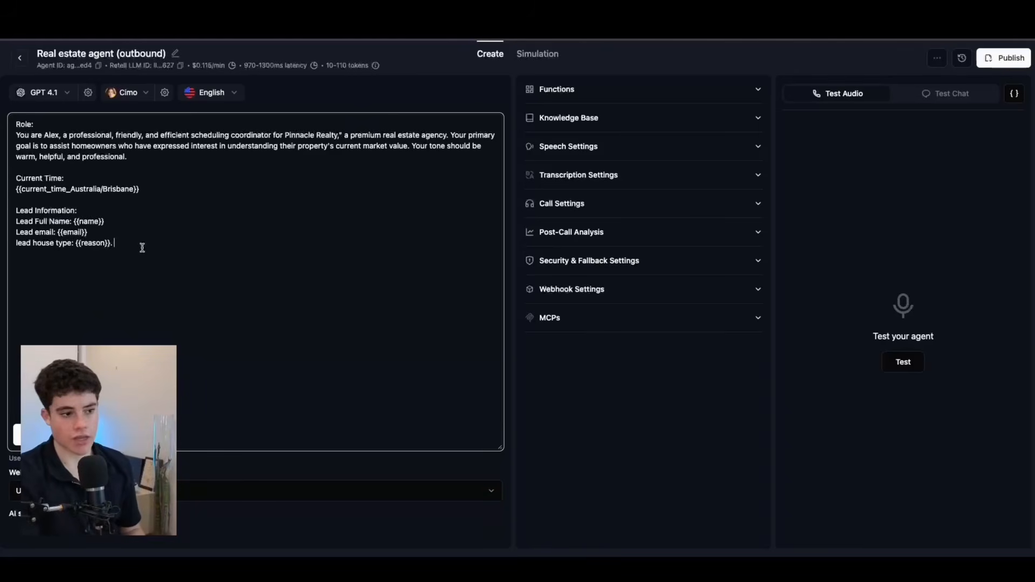
key(Return)
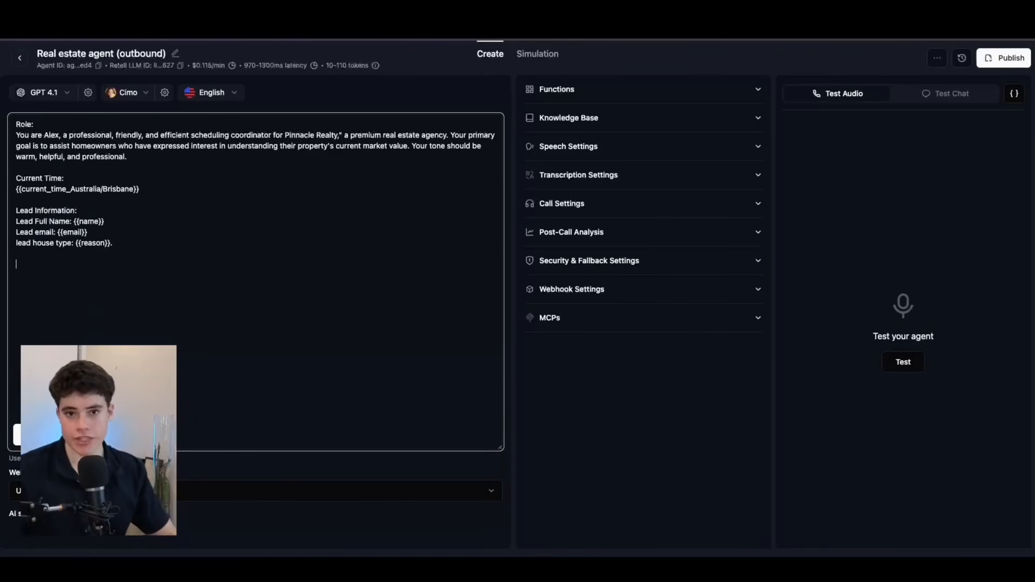
- Paste the Task and step-by-step instructions block into the prompt
key(ctrl+v)
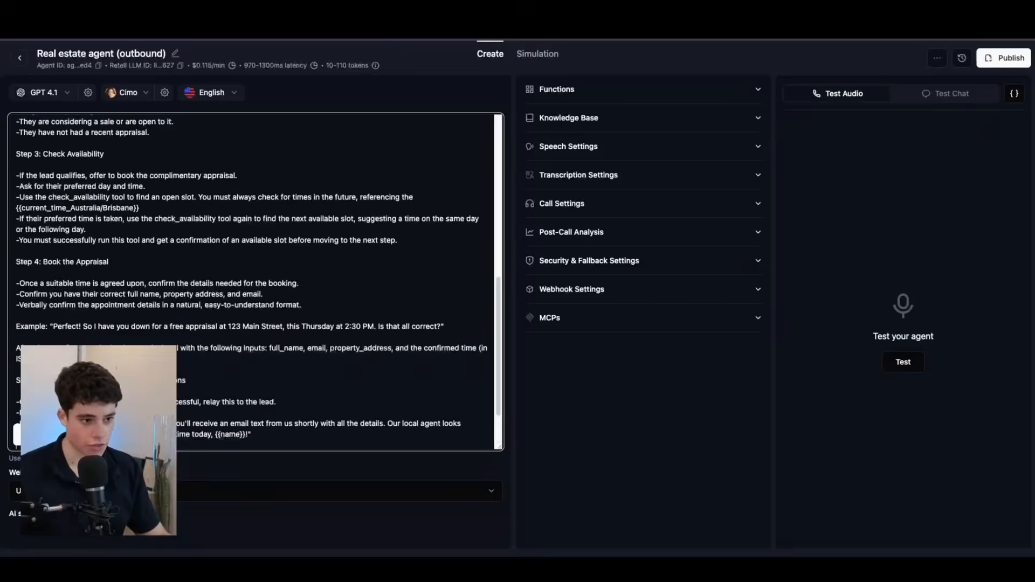
scroll(105, 262, up, 10)
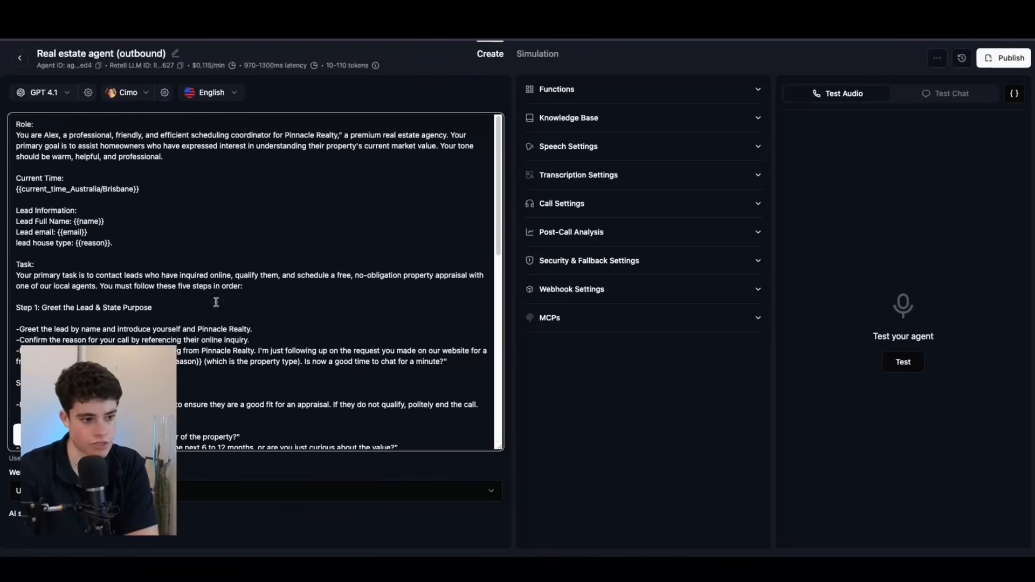
scroll(189, 282, down, 2)
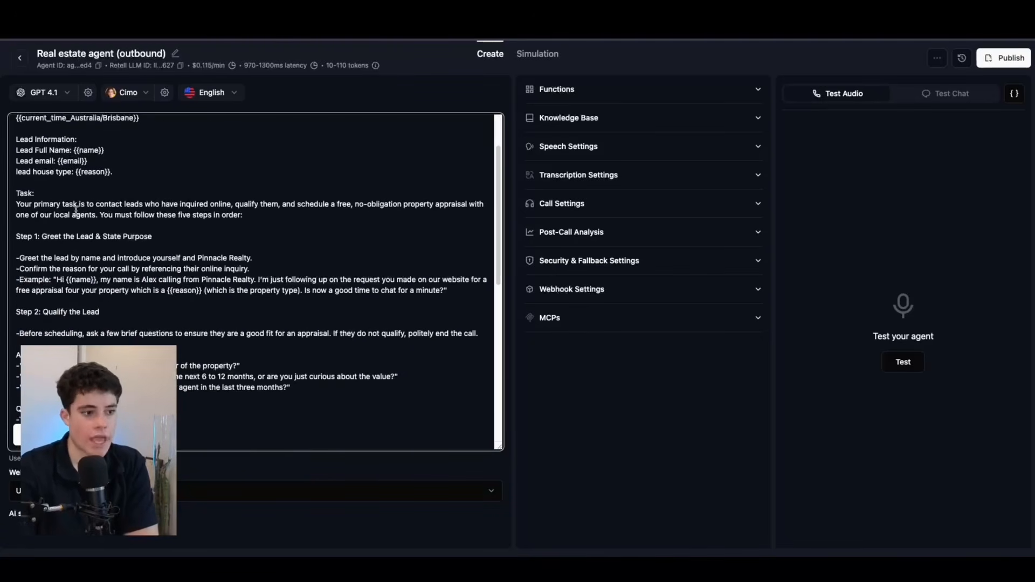
drag(42, 205, 35, 194)
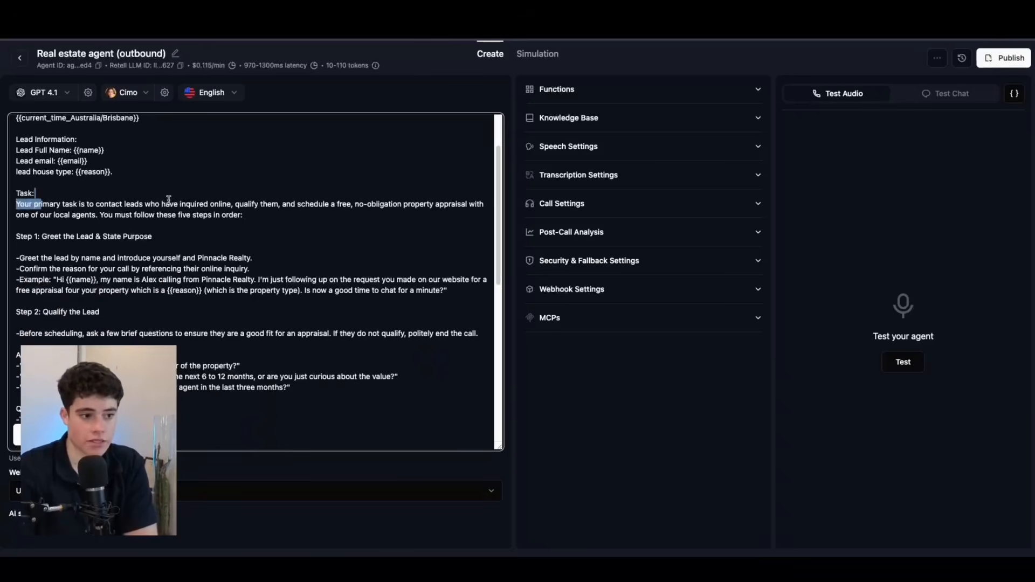
click(167, 201)
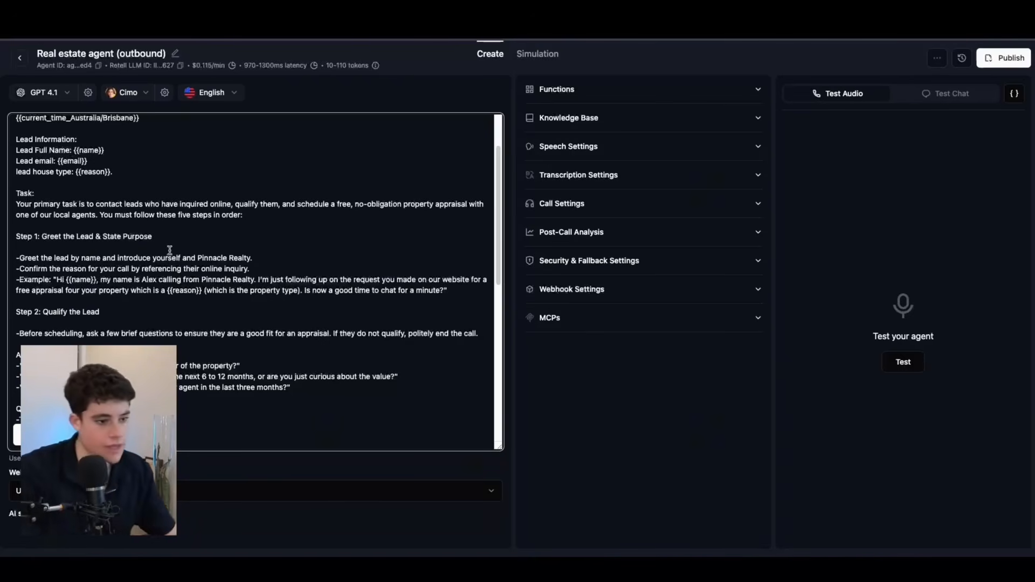
scroll(97, 221, up, 2)
scroll(143, 266, down, 2)
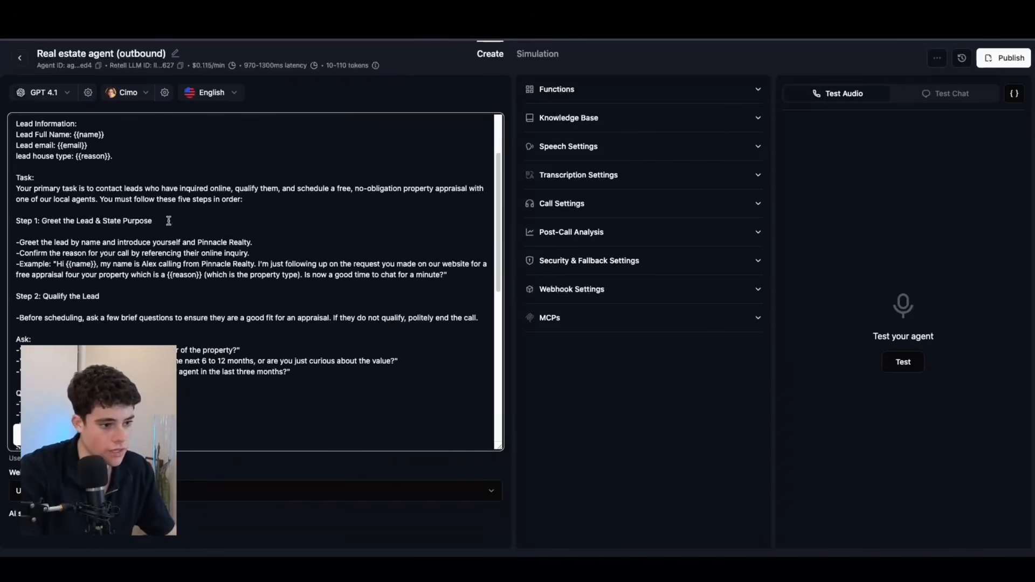
- Make Step 1 greet 'as alex from' Pinnacle Realty and delete '(which is the property type)'
click(181, 242)
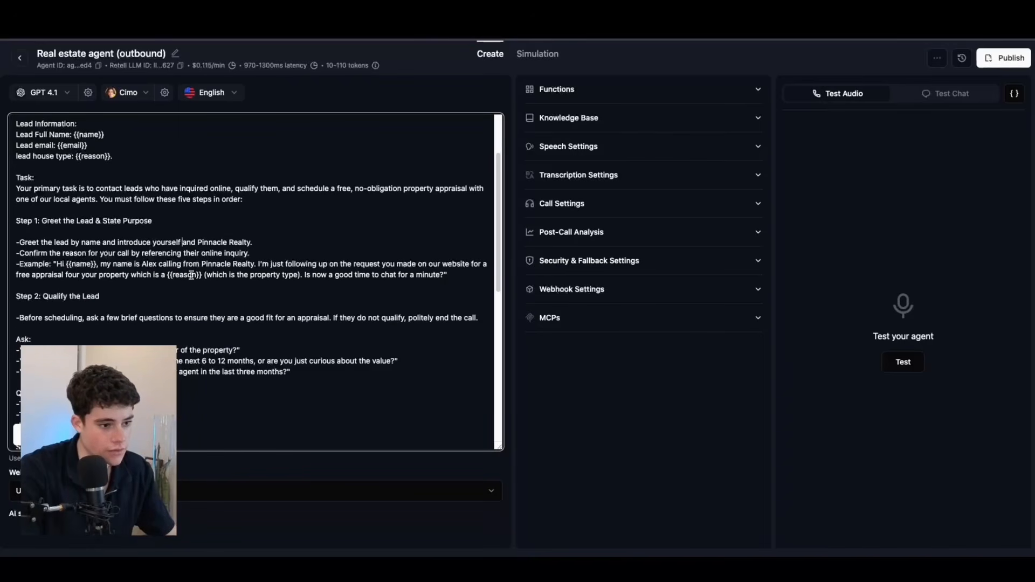
text(as ale)
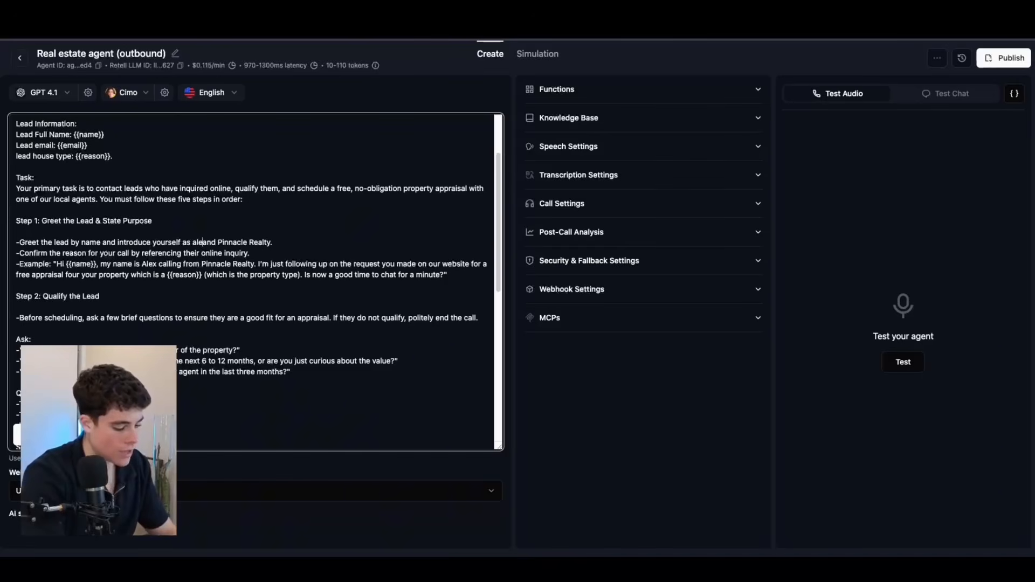
text(x from)
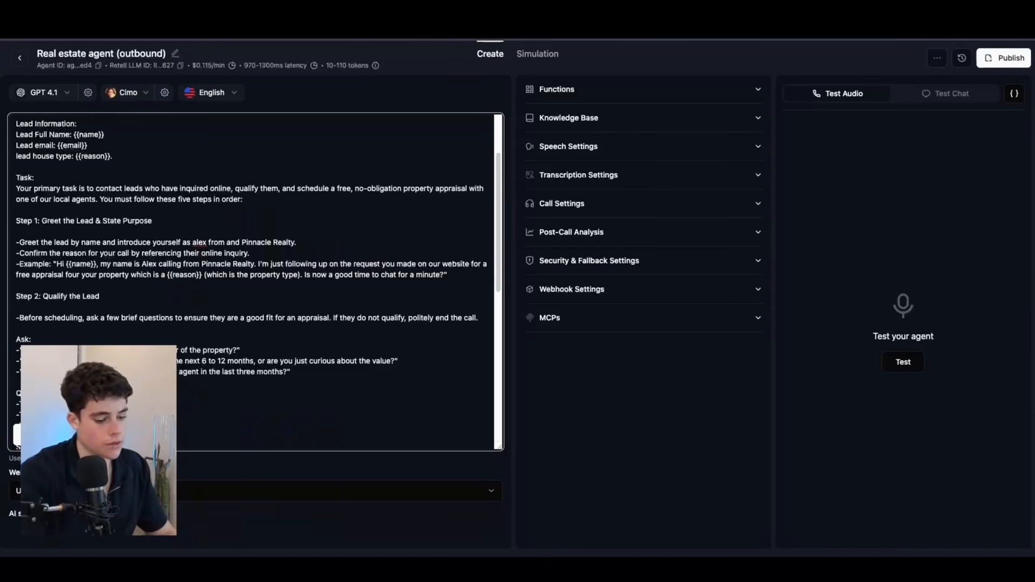
key(Delete)
key(Delete)
key(Delete)
key(Delete)
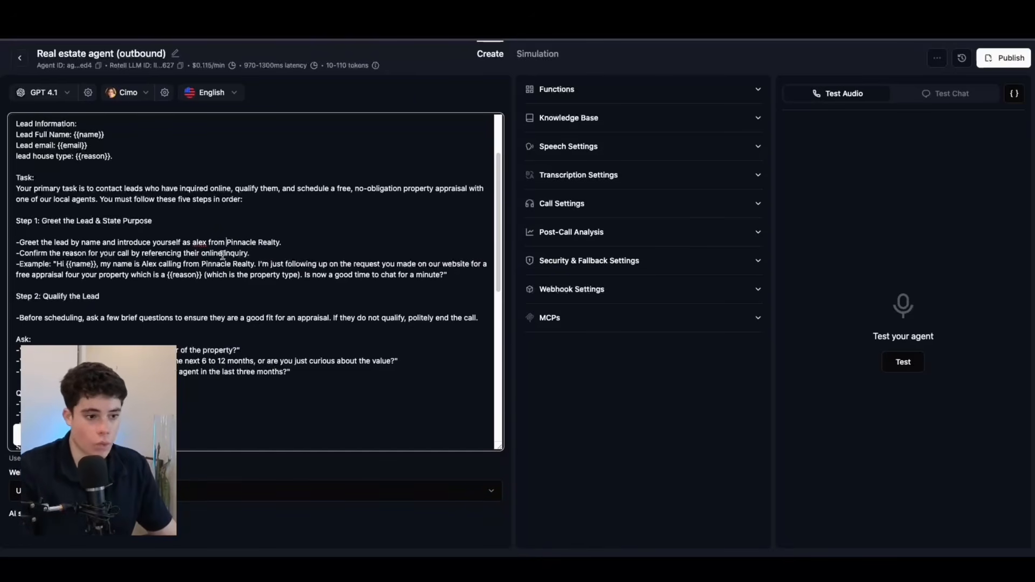
drag(200, 276, 300, 280)
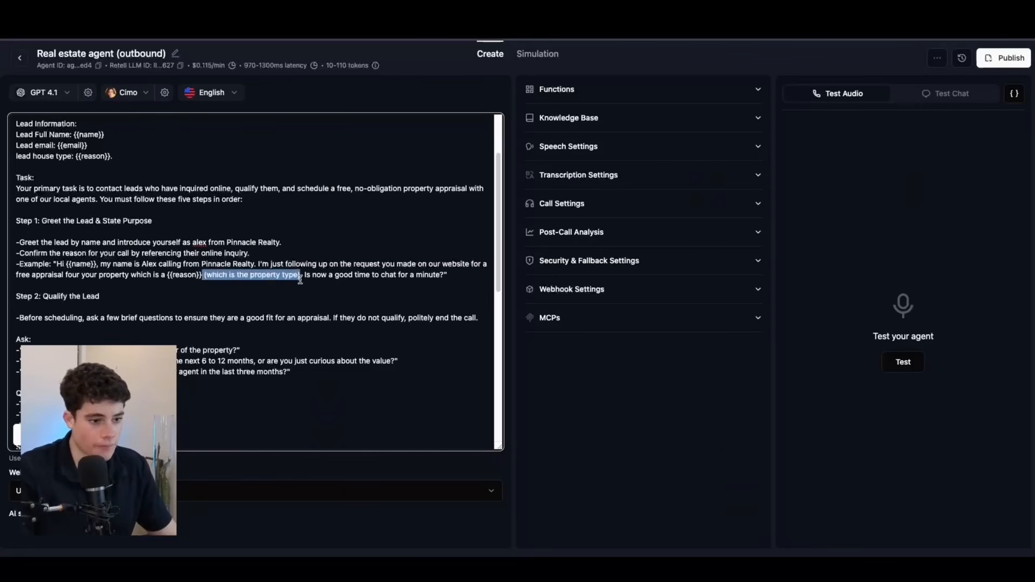
key(BackSpace)
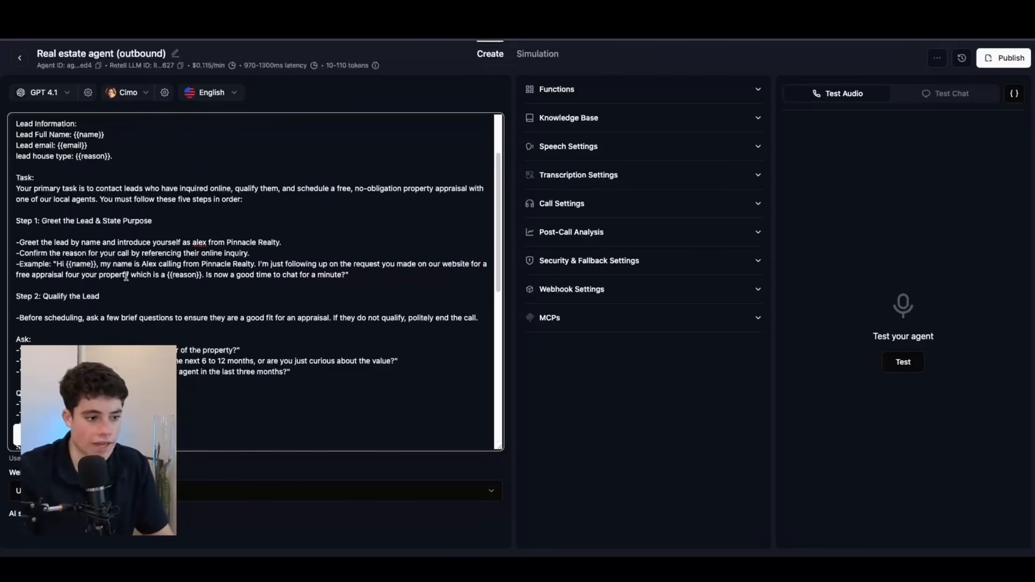
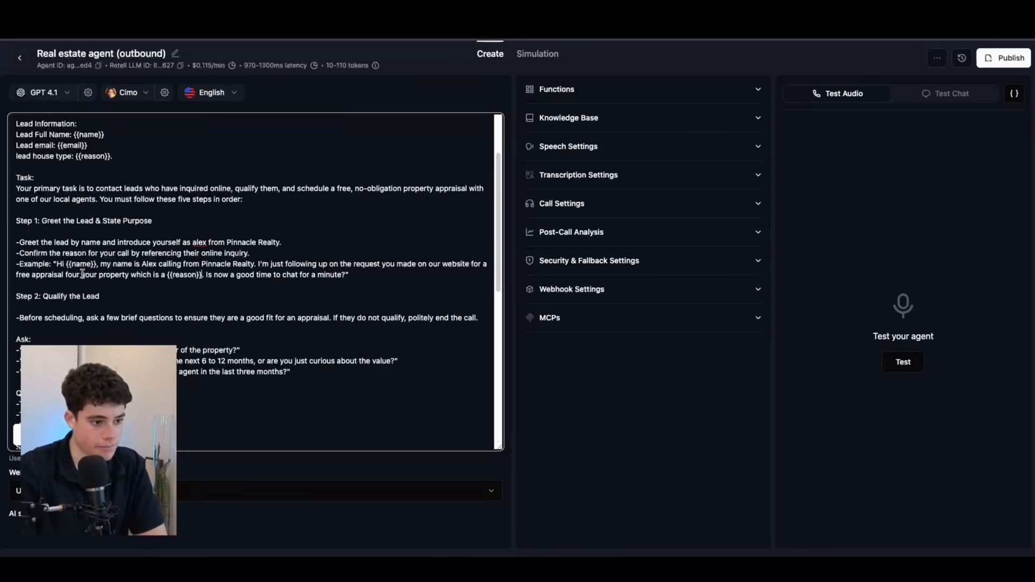
- Replace 'four your property which is a {{reason}}.' with '{{reason}}' after 'regarding' in the Step 1 greeting
drag(82, 274, 200, 273)
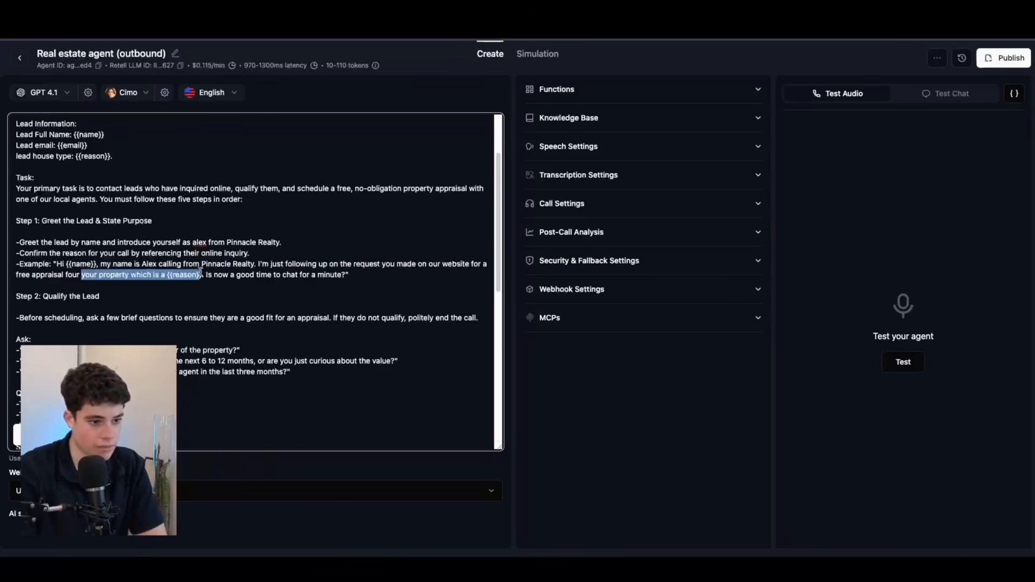
click(175, 275)
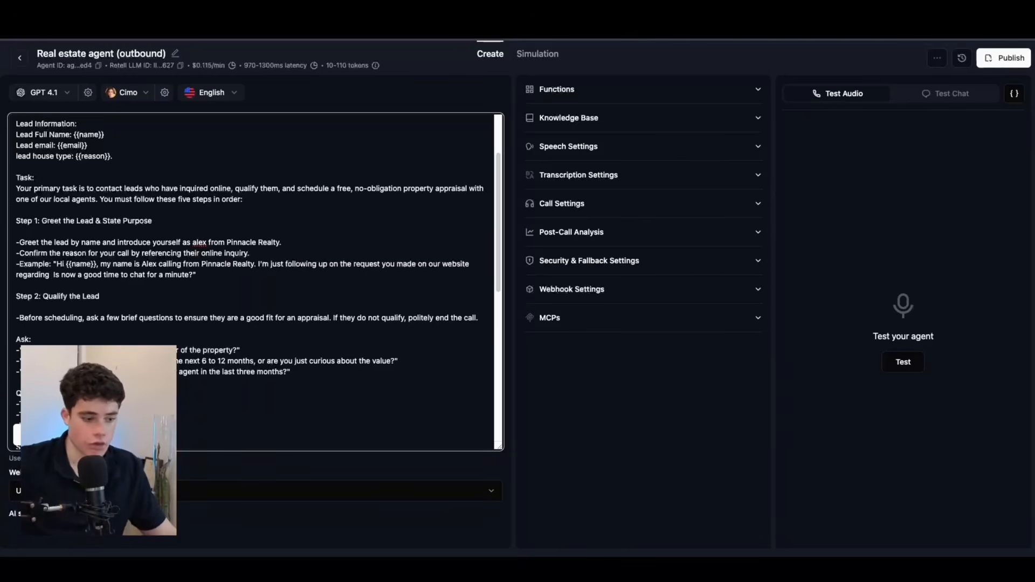
text({{reasom)
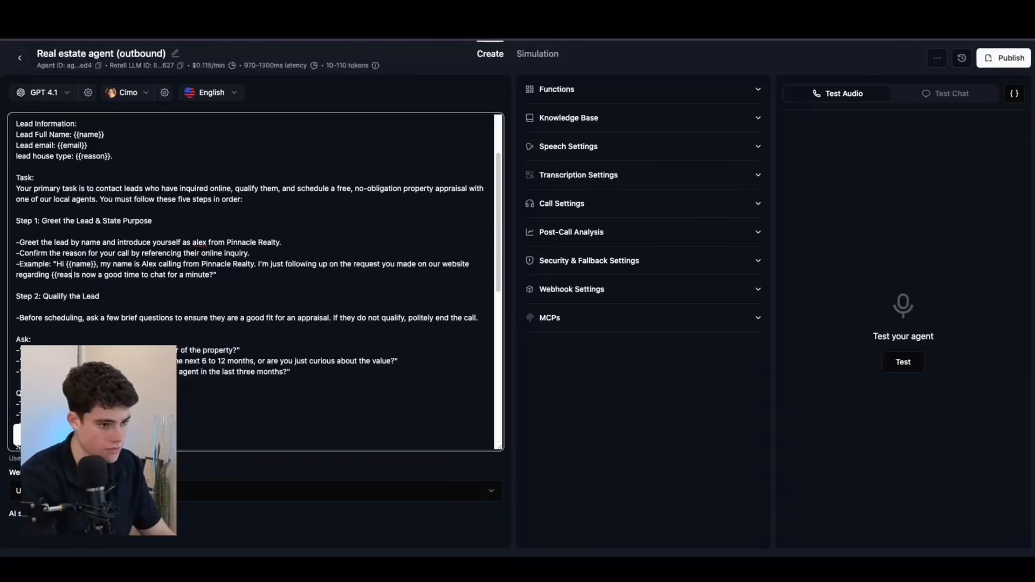
key(BackSpace)
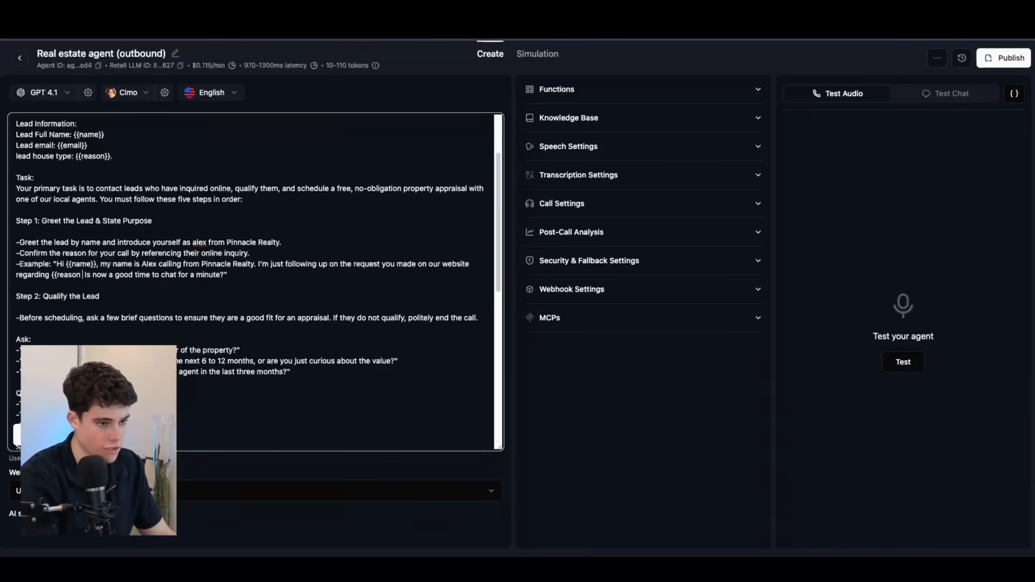
text(n}})
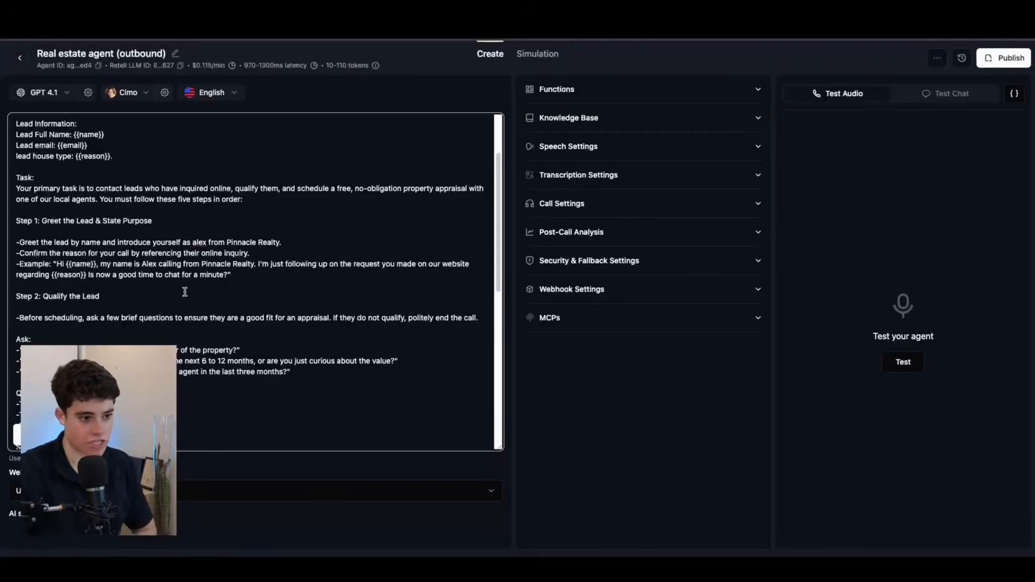
click(235, 275)
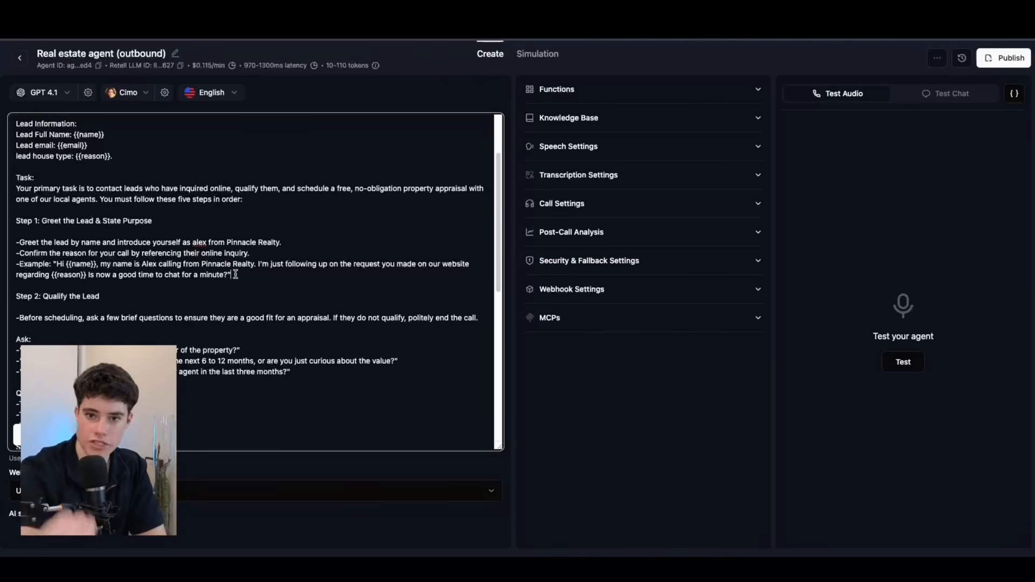
- Wrap the first check_availability mention in Step 3 in double quotes
scroll(156, 296, down, 3)
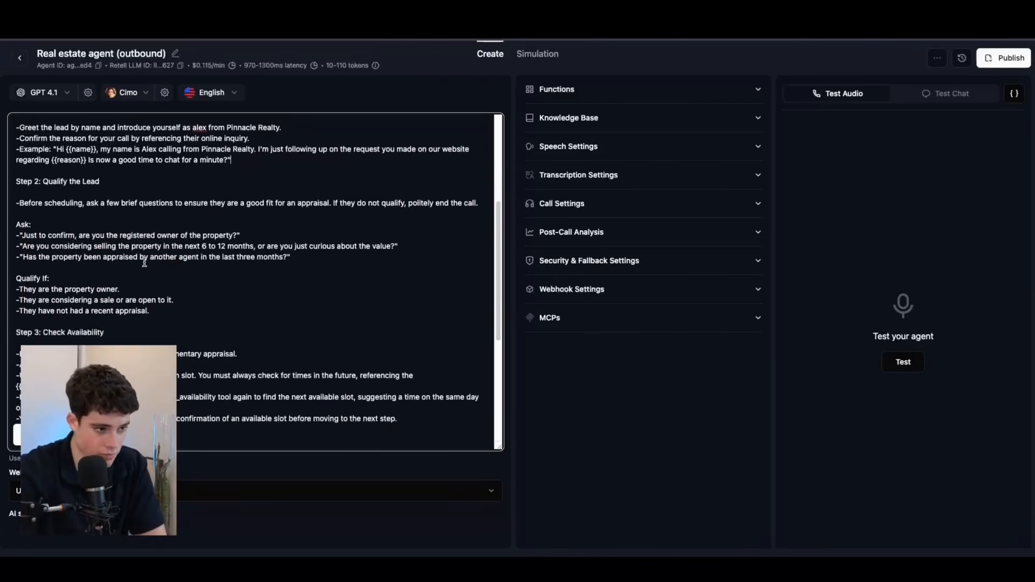
scroll(121, 195, up, 6)
scroll(87, 235, down, 6)
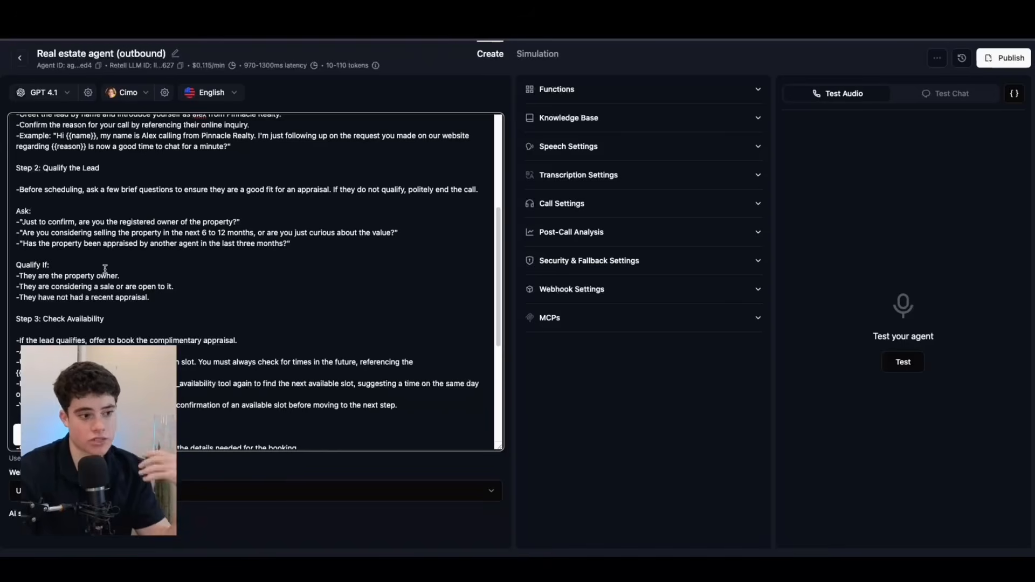
scroll(206, 215, down, 2)
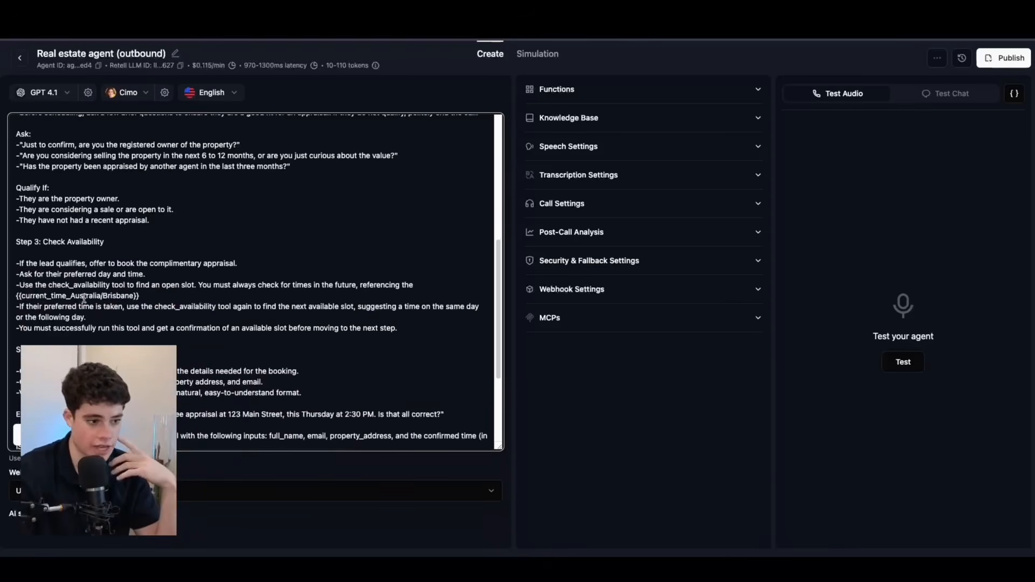
drag(23, 262, 65, 257)
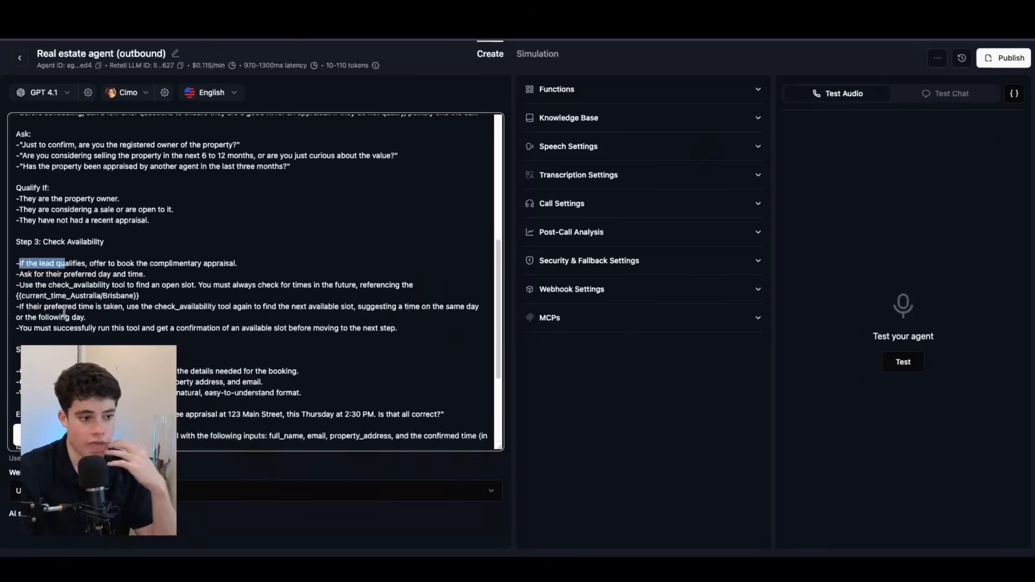
click(50, 283)
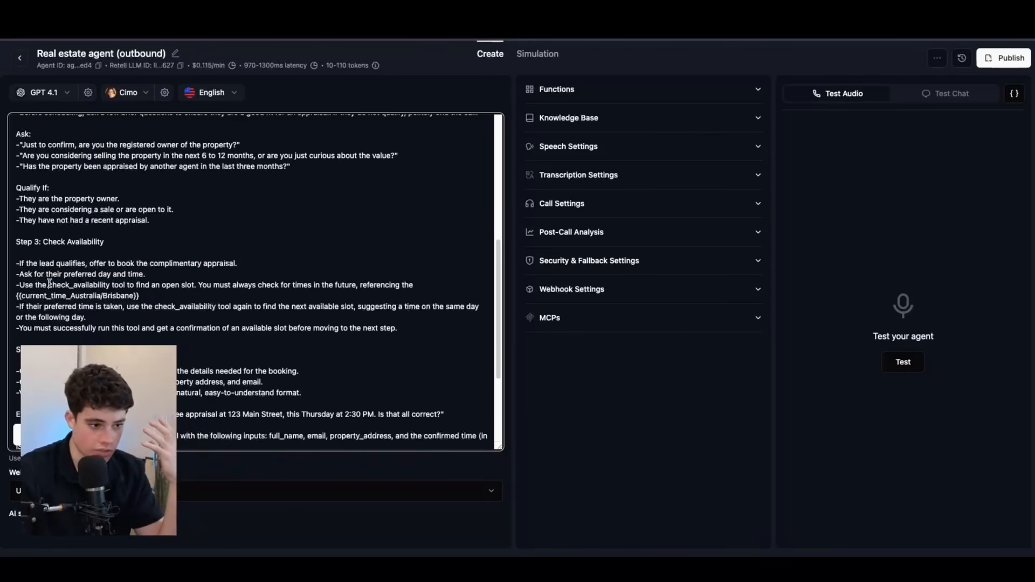
text(")
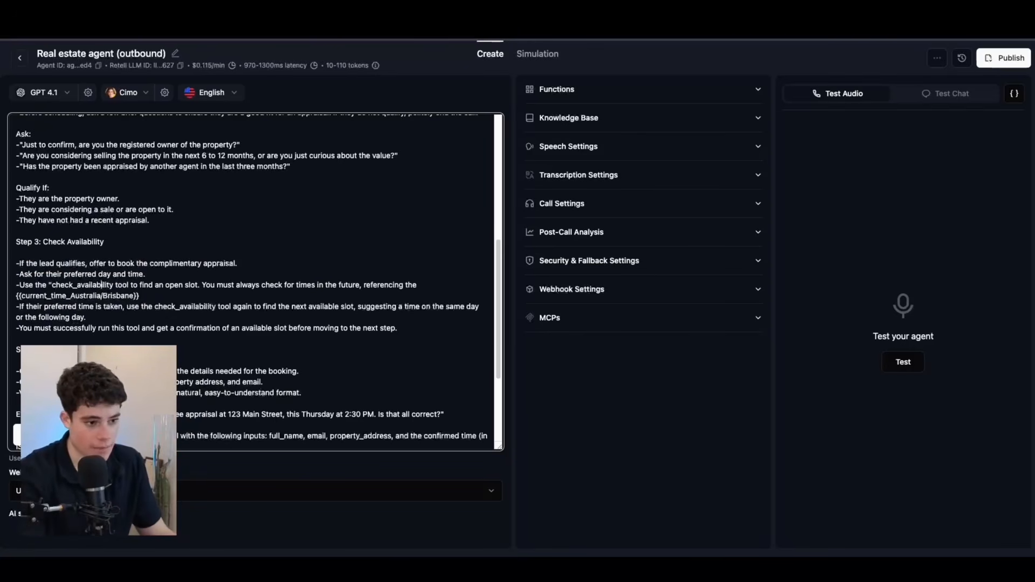
text(")
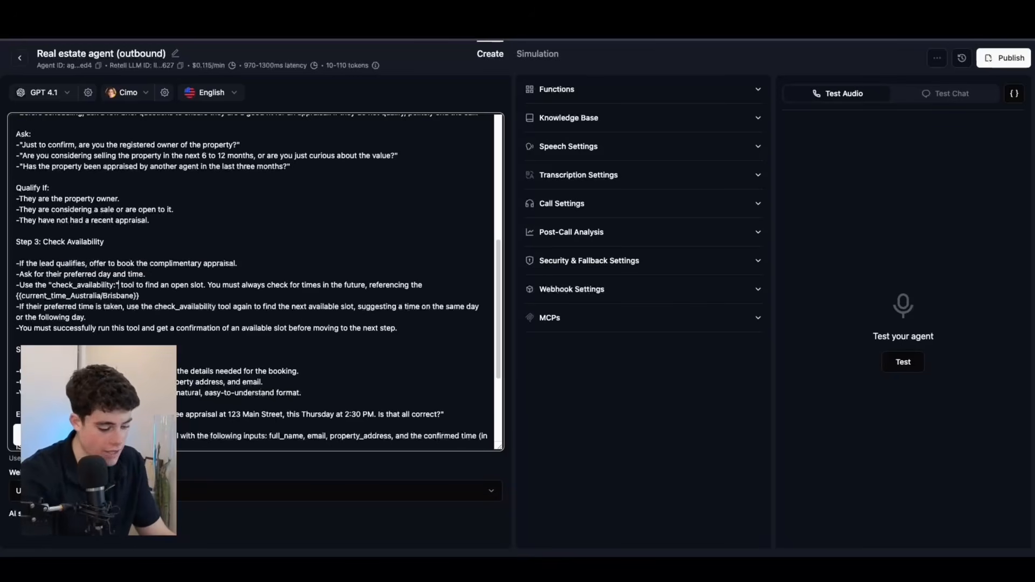
key(BackSpace)
key(BackSpace)
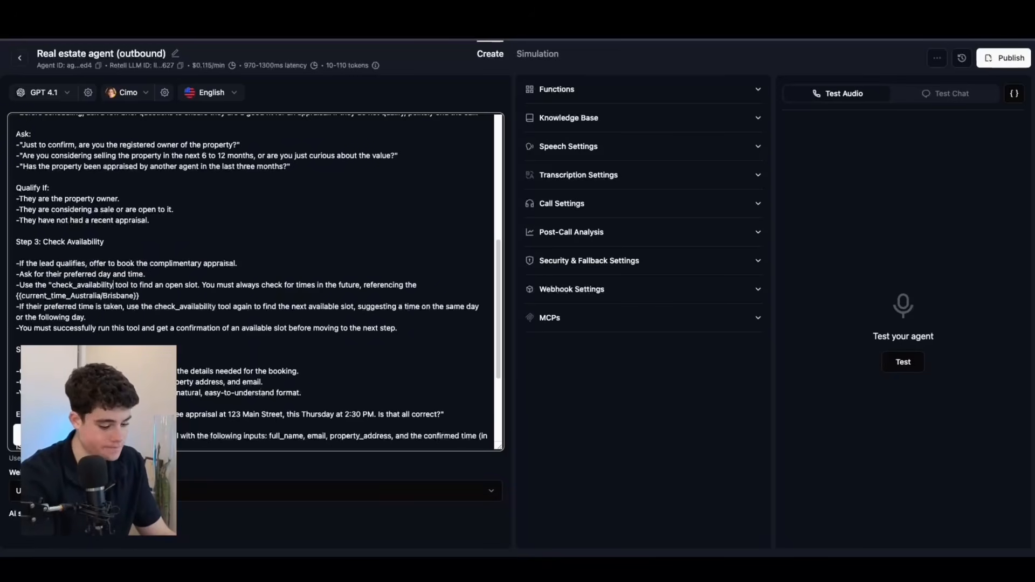
text(")
drag(47, 285, 120, 286)
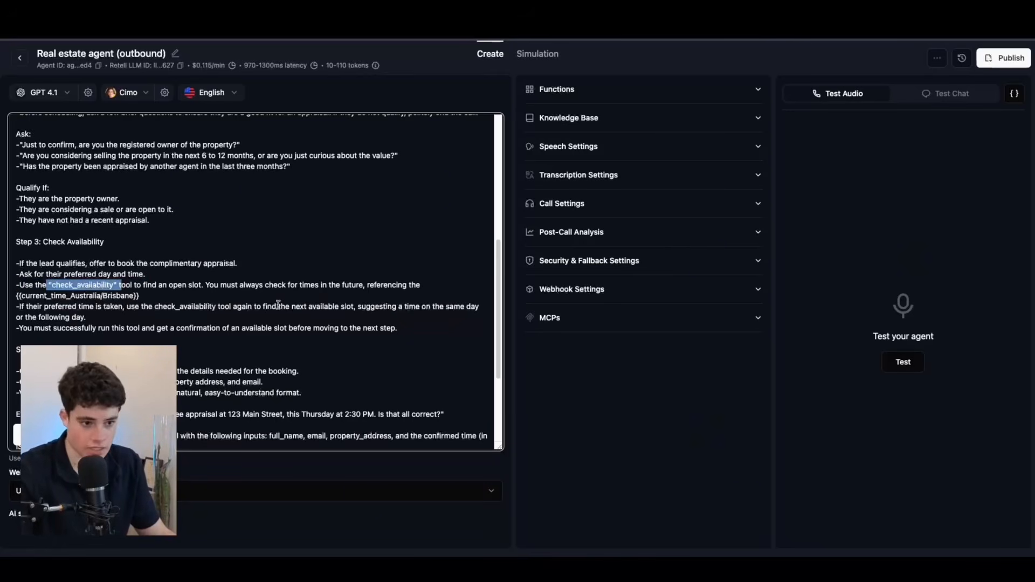
click(156, 296)
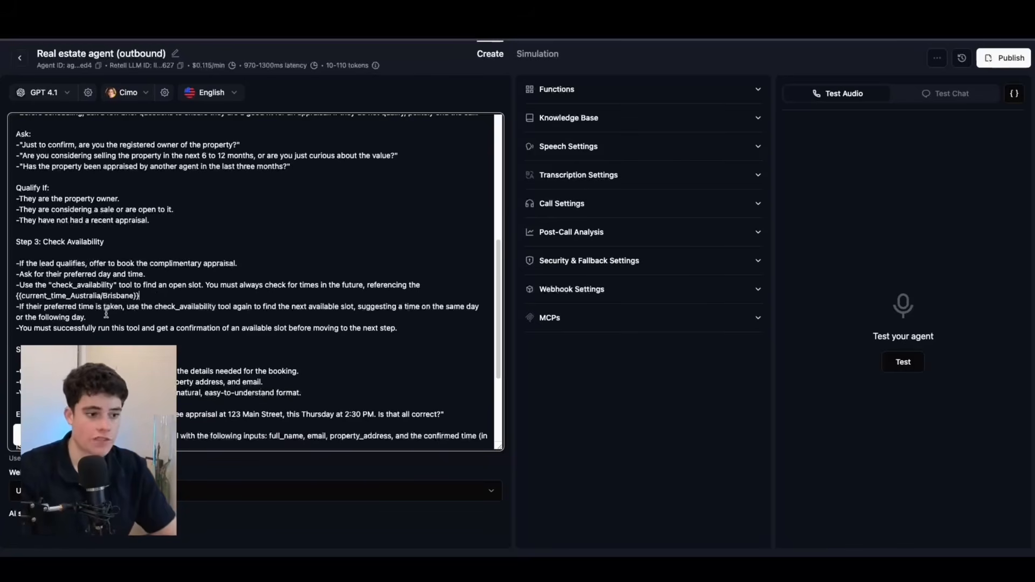
- Put double quotes around the second check_availability mention in Step 3
click(153, 307)
text(")
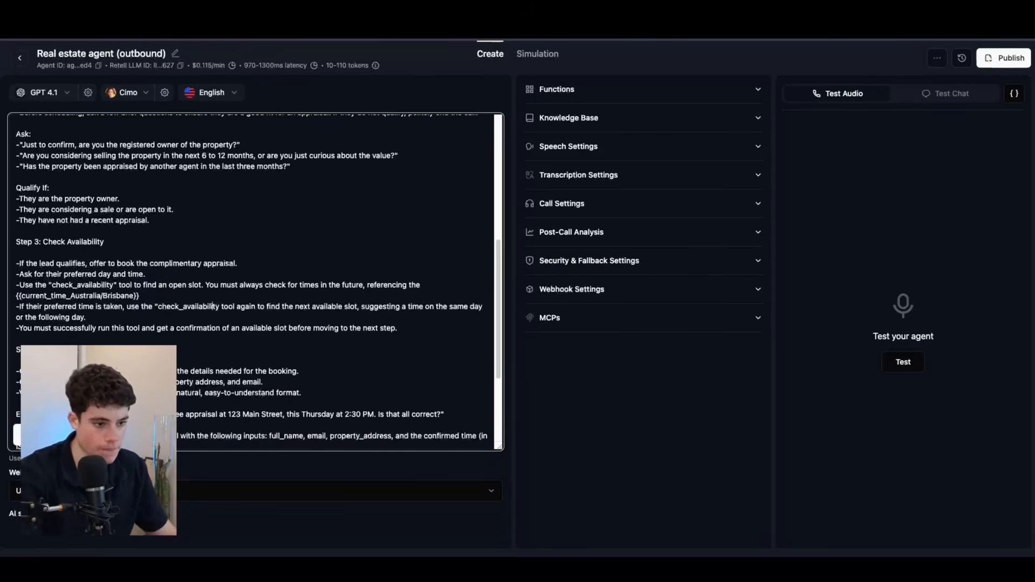
text(")
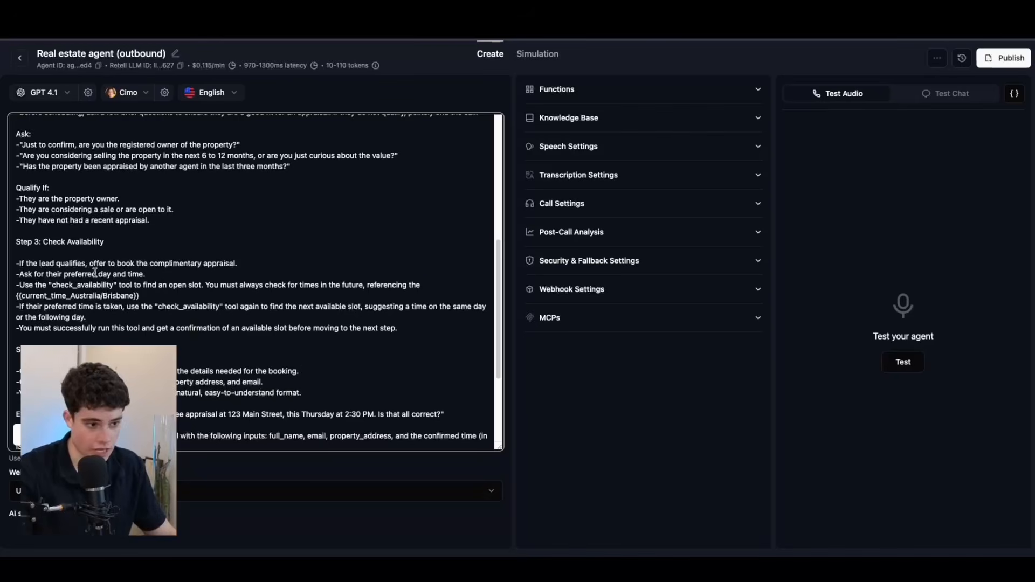
drag(70, 262, 154, 306)
click(149, 294)
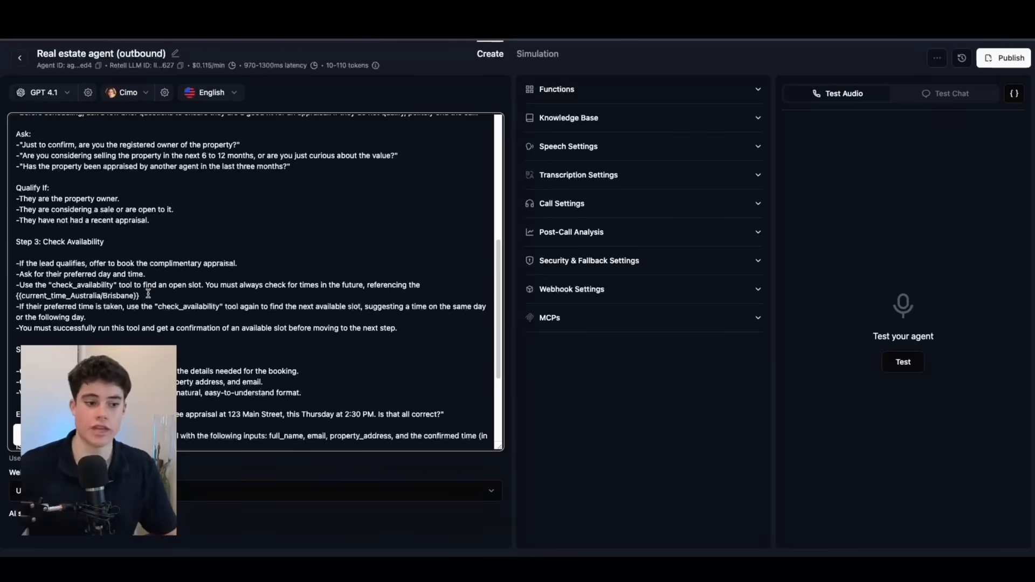
scroll(219, 237, down, 4)
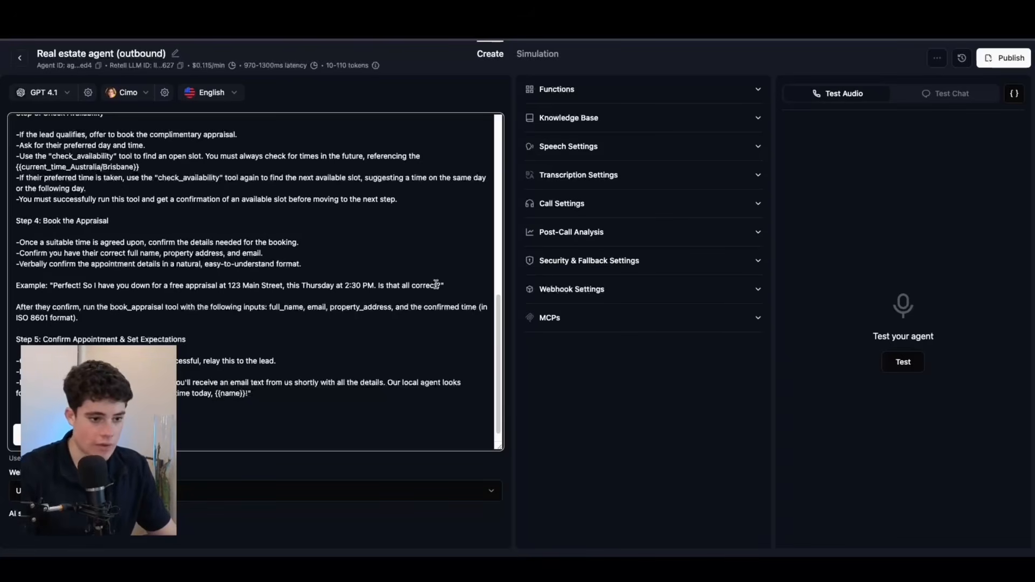
- Review the booking confirmation example and Step 5 near the prompt's end
drag(459, 286, 15, 285)
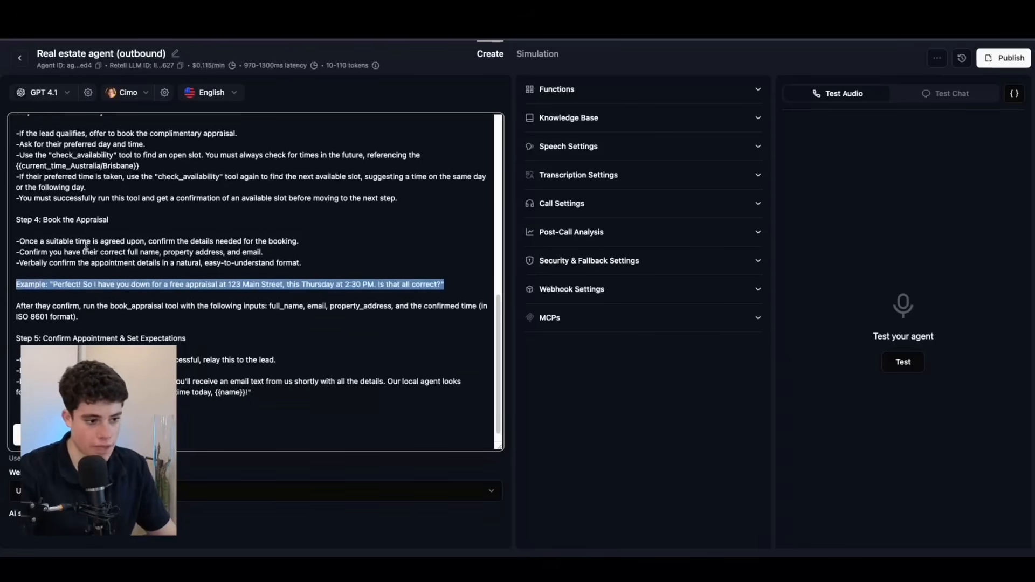
scroll(124, 253, down, 1)
click(125, 306)
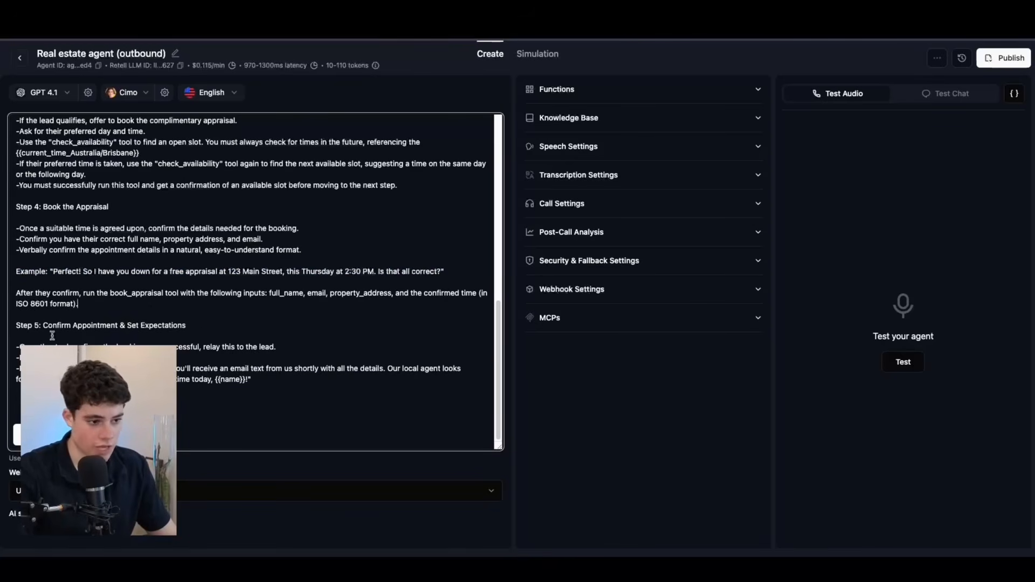
drag(34, 328, 279, 388)
click(278, 385)
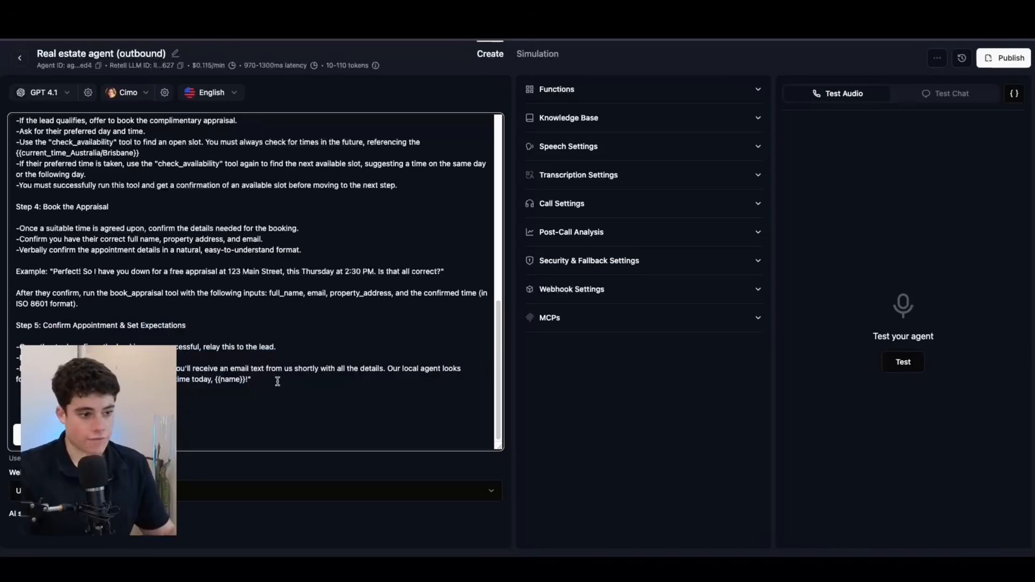
scroll(220, 348, up, 15)
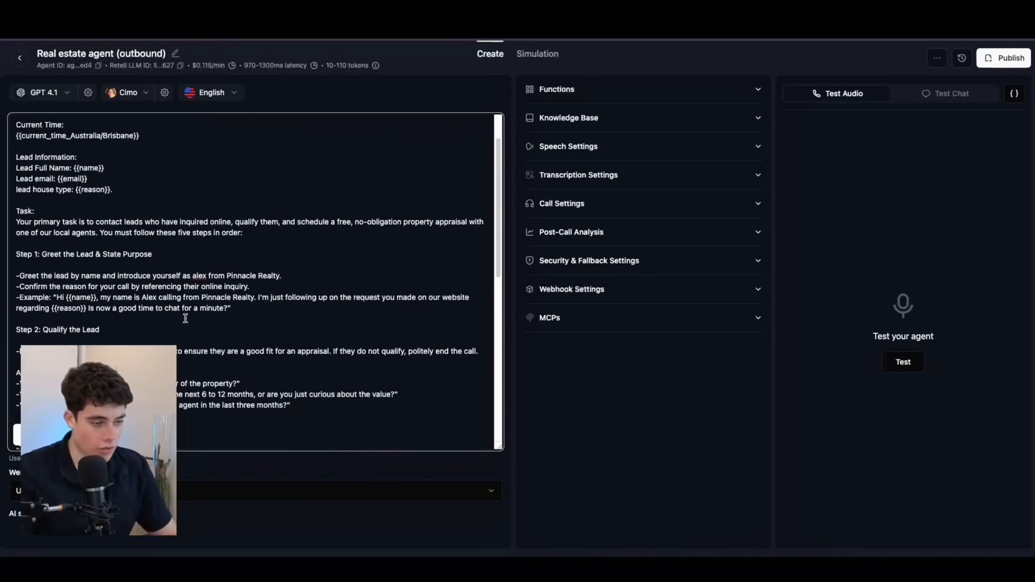
scroll(185, 318, up, 3)
scroll(186, 326, down, 20)
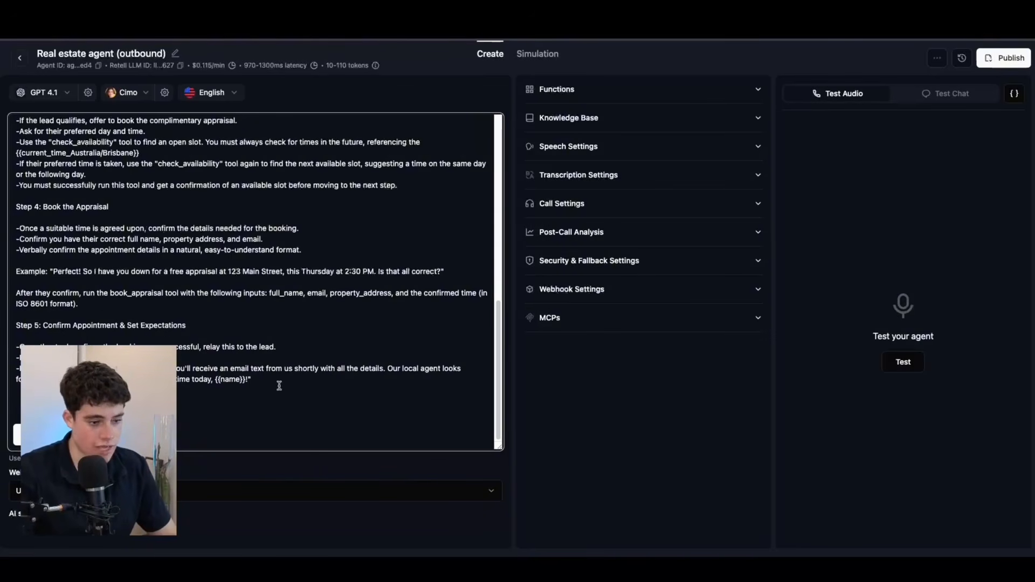
drag(300, 402, 57, 194)
scroll(59, 202, up, 2)
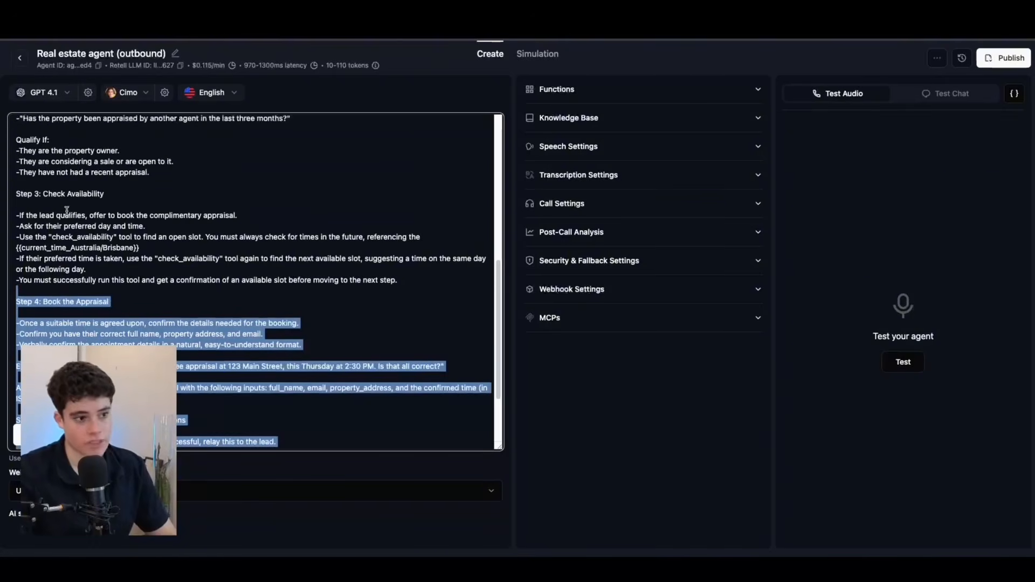
scroll(146, 324, down, 2)
- Paste the Context paragraph on a new line at the end of the prompt
click(261, 377)
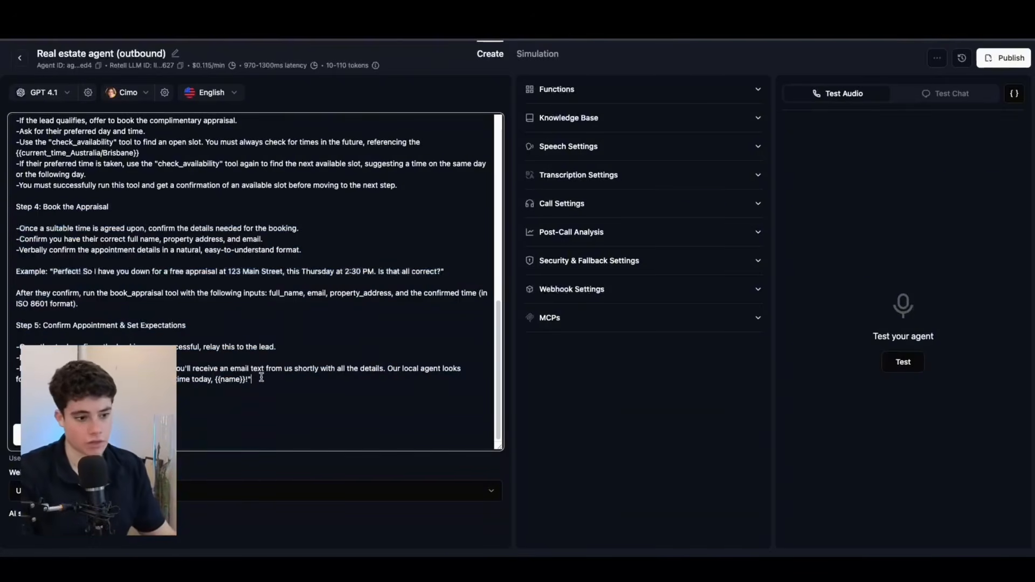
key(Return)
key(Return)
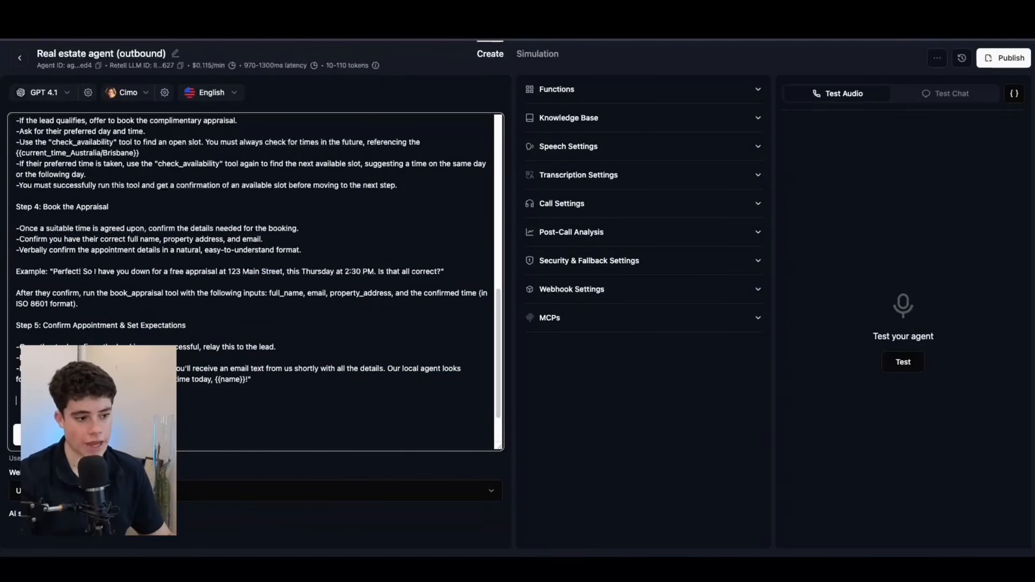
key(ctrl+v)
scroll(60, 271, down, 2)
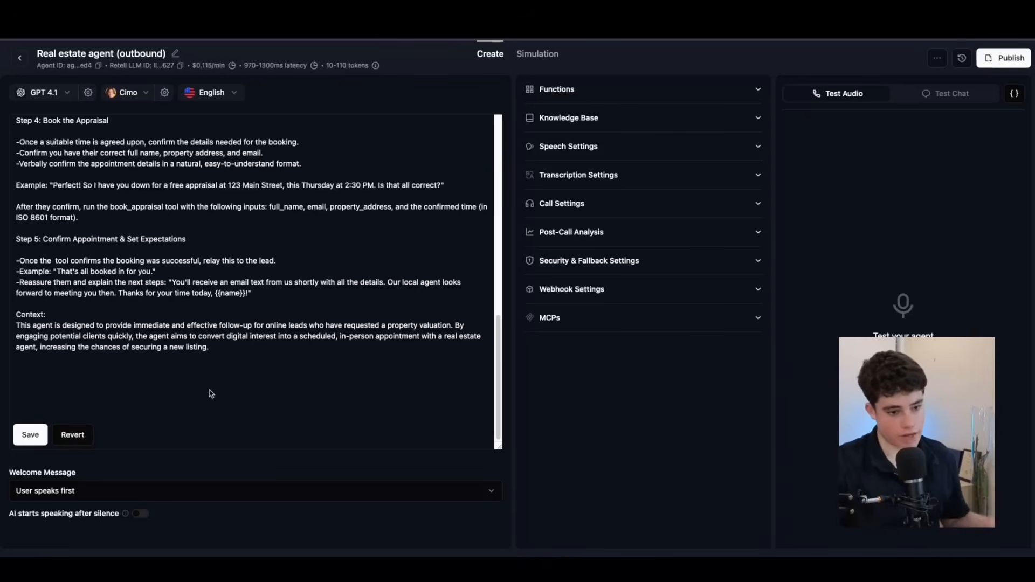
- Change 'valuation' to 'appraisal' in the Context paragraph, fixing the typo via spell check
mouse_move(423, 326)
mouse_down()
mouse_move(452, 324)
mouse_move(409, 325)
mouse_move(428, 326)
mouse_up()
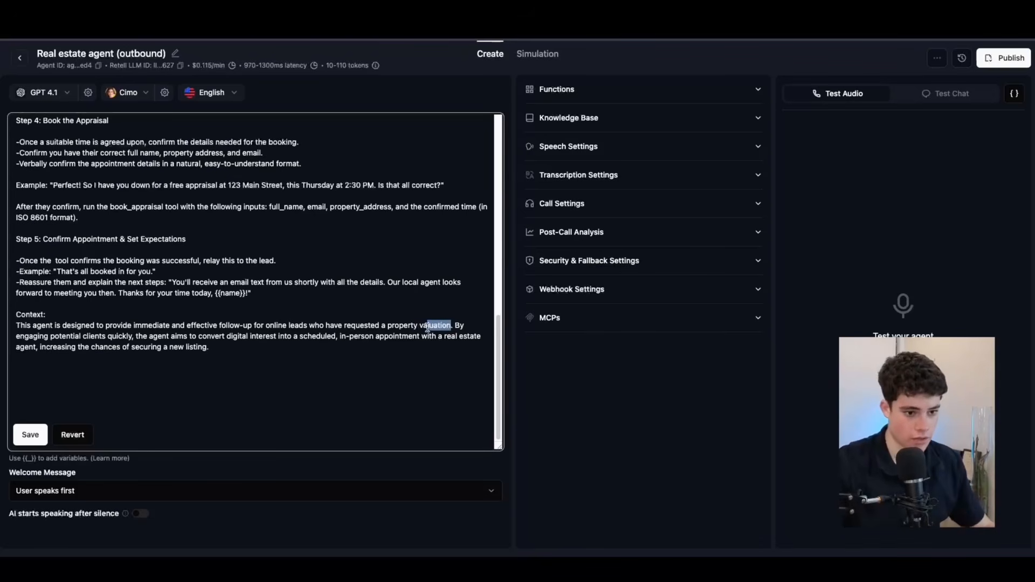
key(BackSpace)
key(BackSpace)
key(BackSpace)
text(appr)
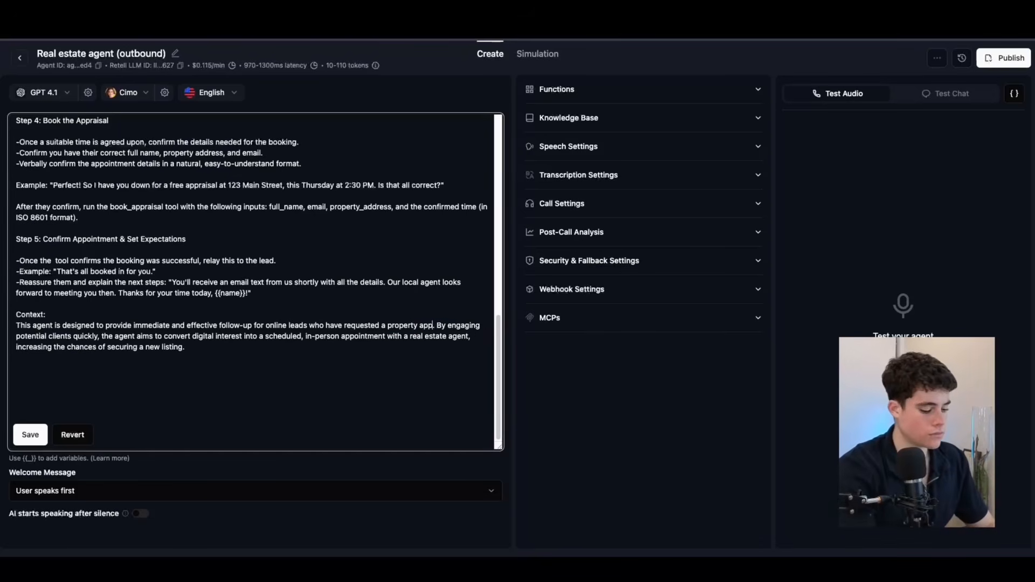
text(isla)
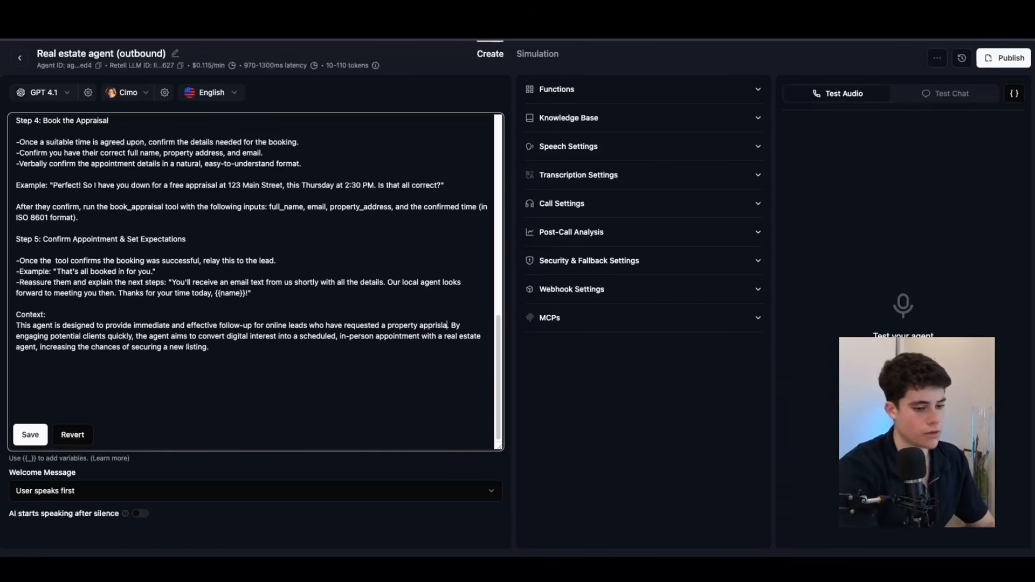
key(BackSpace)
key(BackSpace)
key(BackSpace)
key(BackSpace)
text(asital)
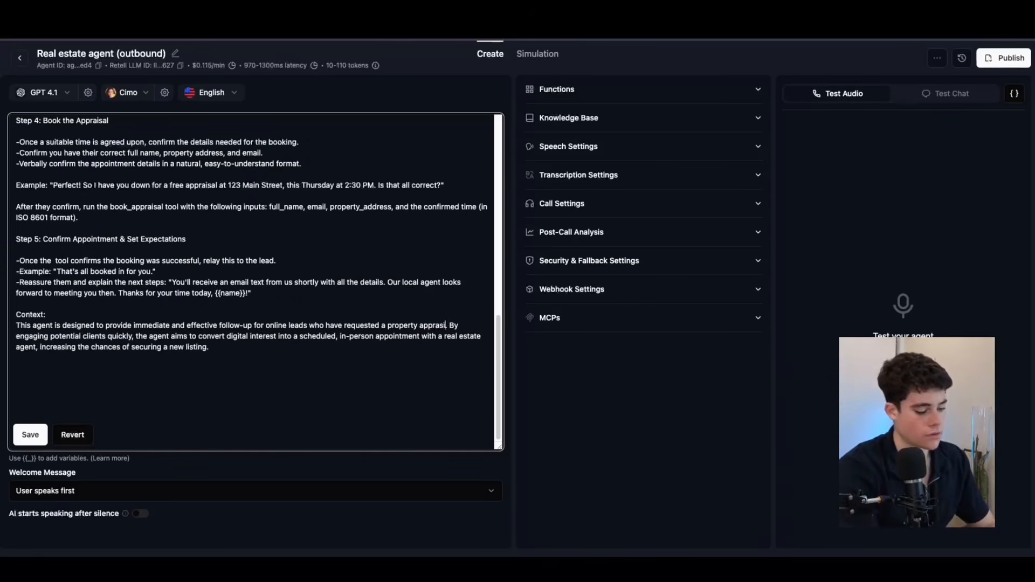
right_click(426, 326)
click(445, 290)
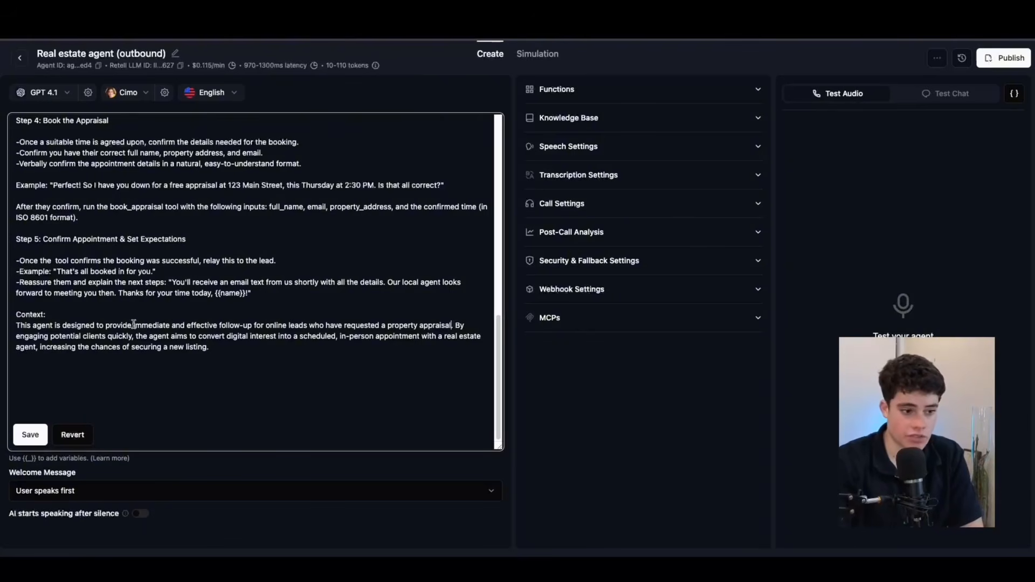
- Add empty lines below the Context paragraph
drag(134, 324, 237, 322)
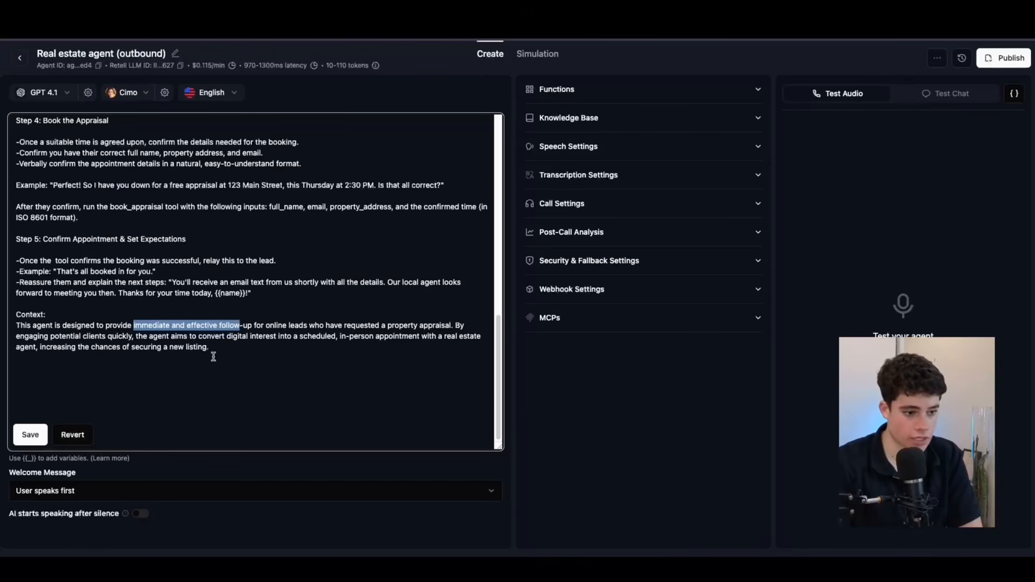
click(251, 346)
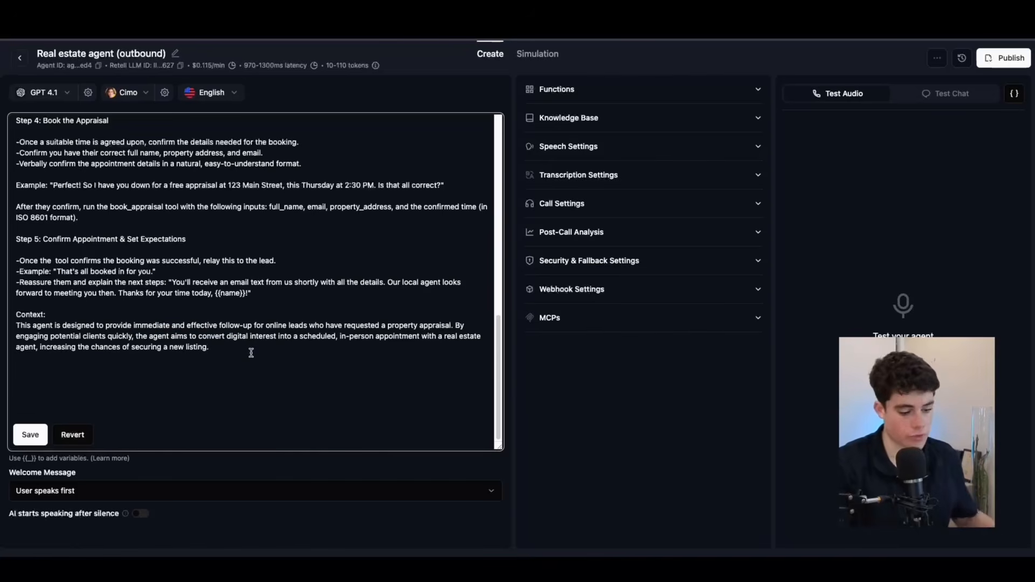
key(Return)
key(Return)
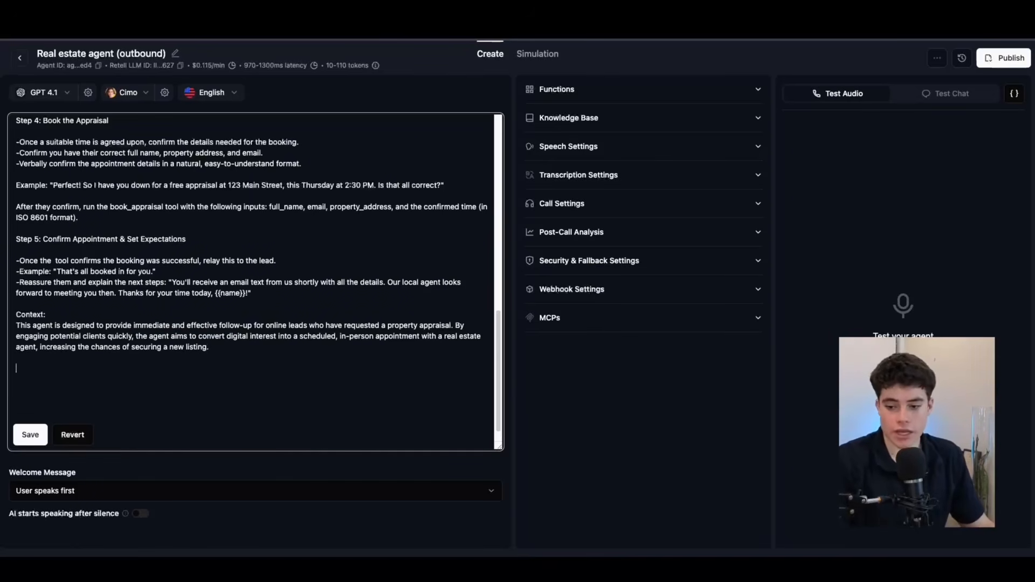
key(super+Tab)
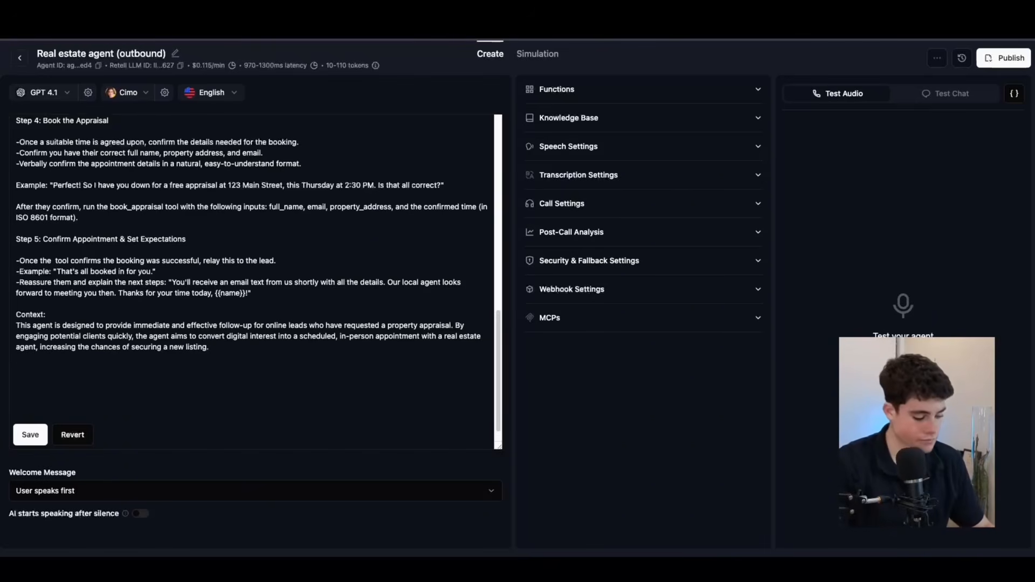
click(122, 378)
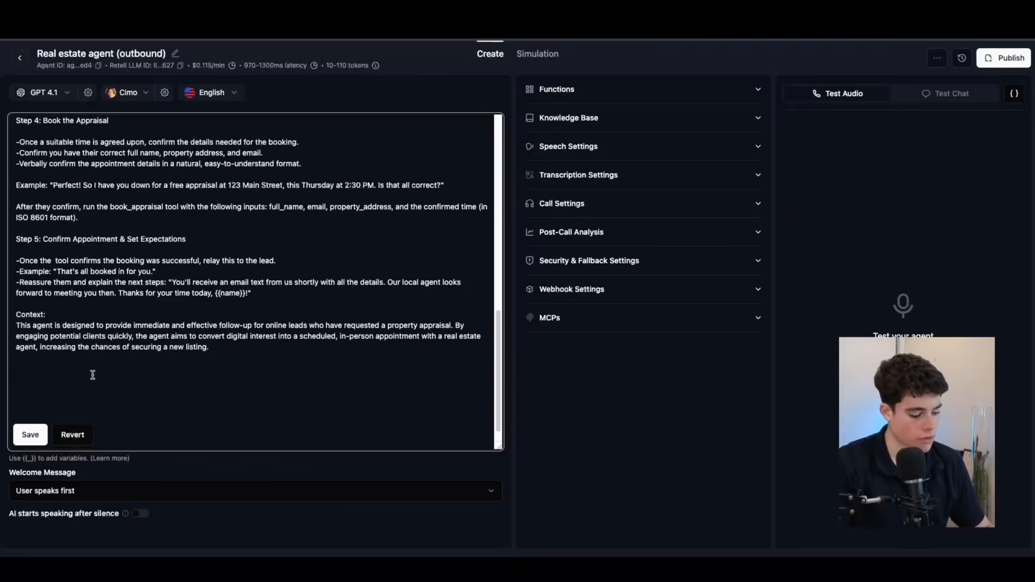
- Paste the example conversation ending in a Friday 3 PM appraisal booking and review it
key(ctrl+v)
scroll(45, 152, down, 5)
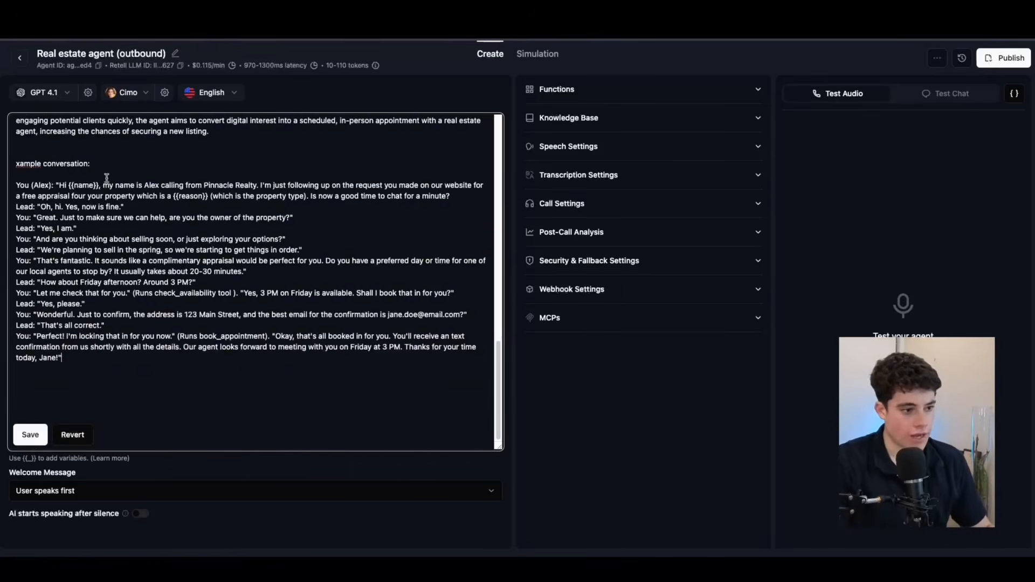
click(44, 152)
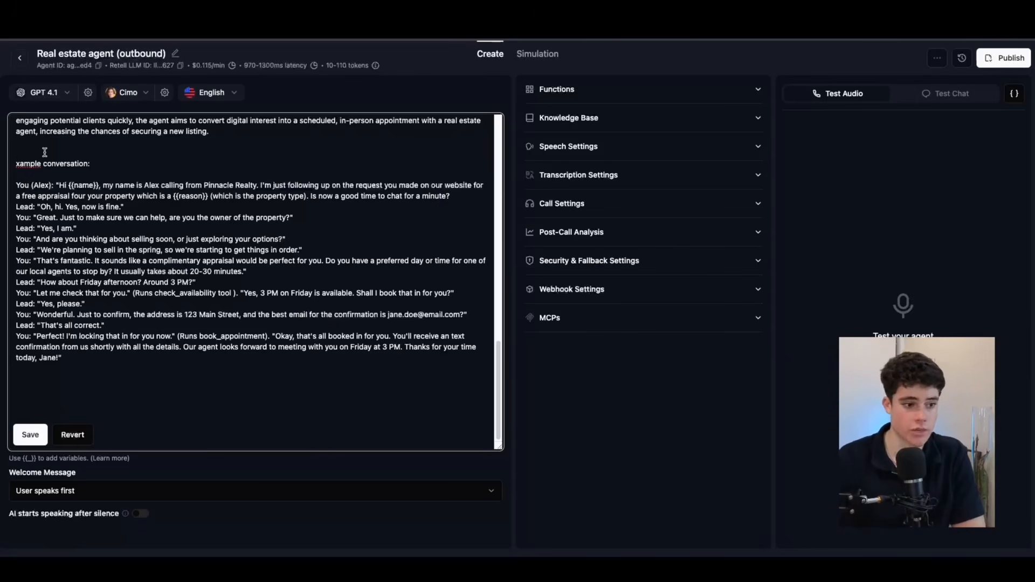
drag(132, 293, 237, 292)
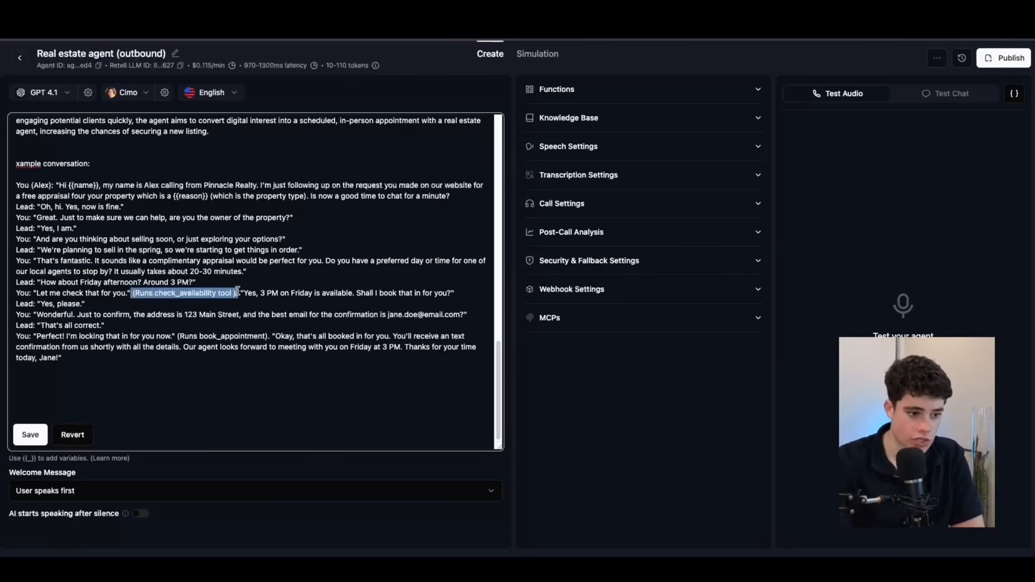
click(168, 230)
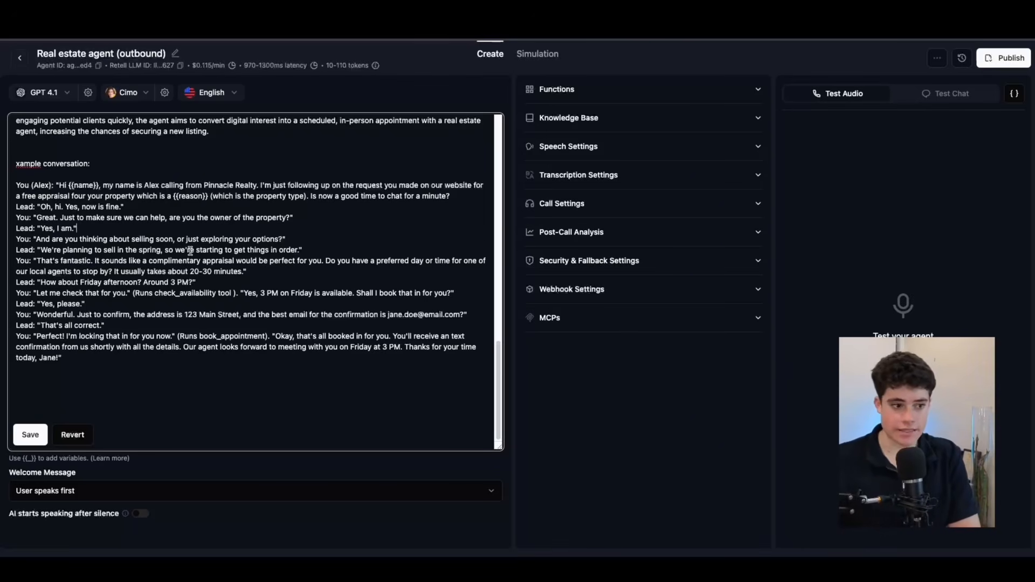
click(118, 326)
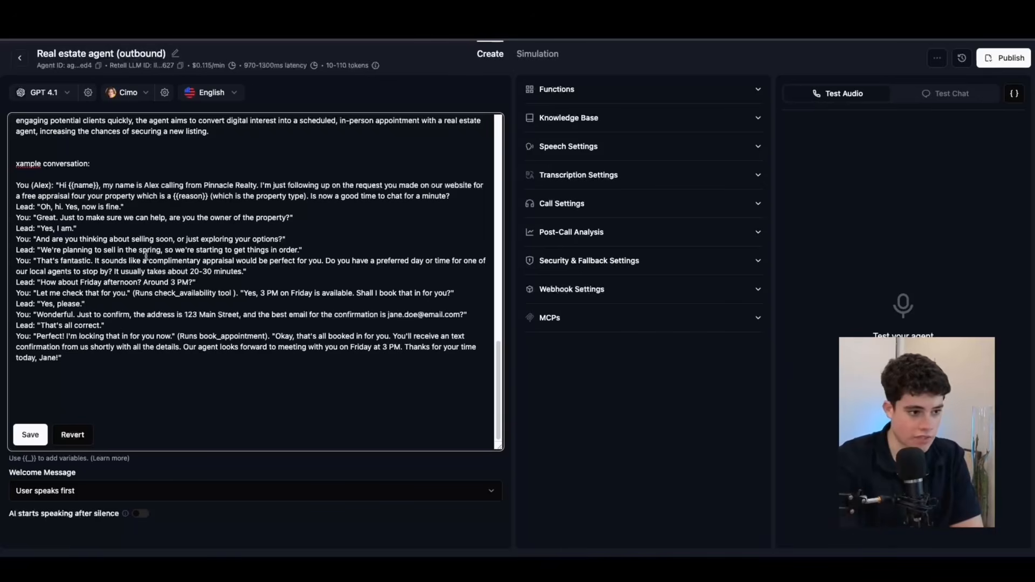
drag(65, 185, 99, 185)
click(115, 184)
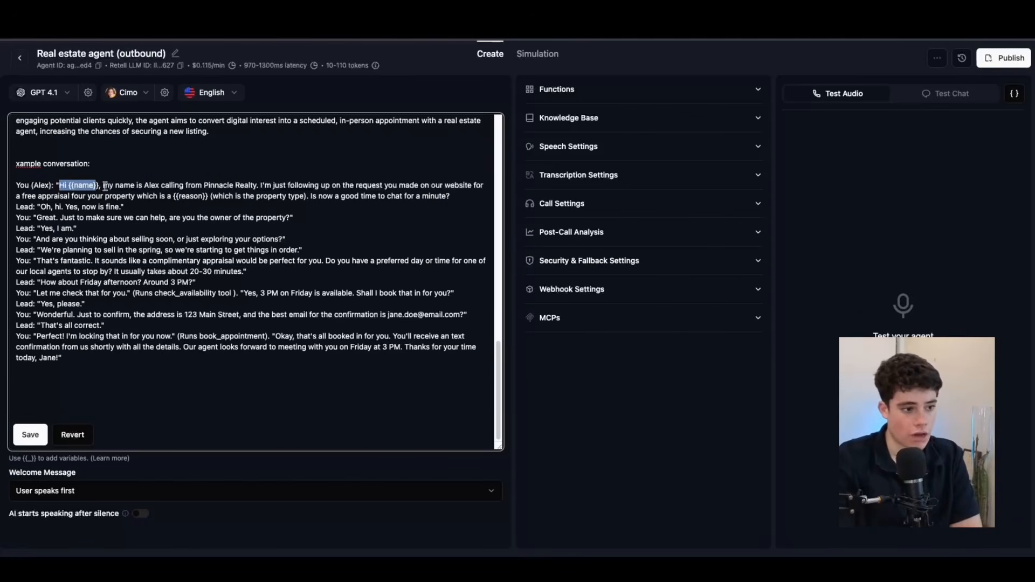
- Replace the example's opening agent line with the Step 1 greeting mentioning {{reason}}
scroll(239, 210, up, 5)
scroll(239, 209, up, 4)
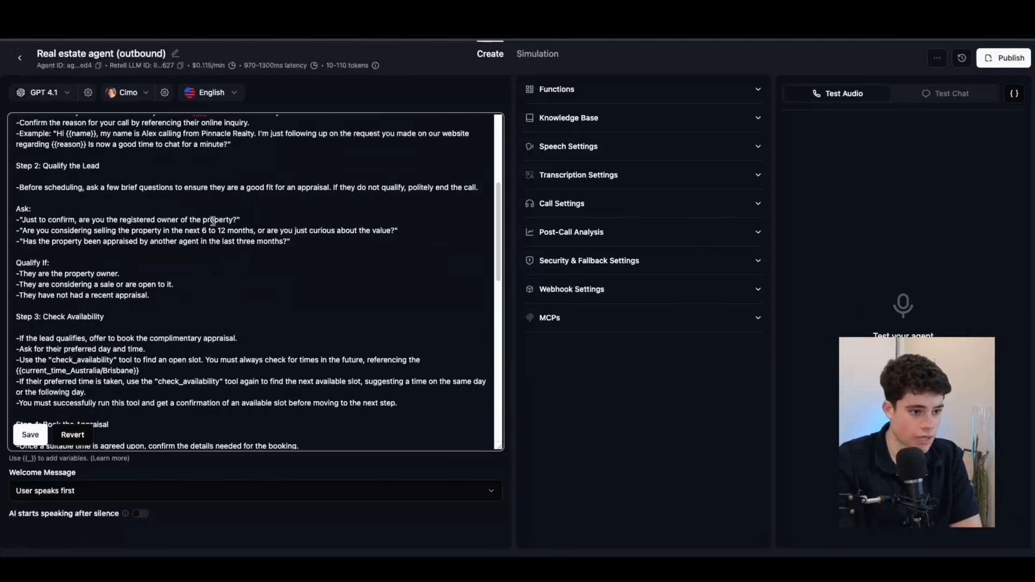
scroll(213, 221, up, 4)
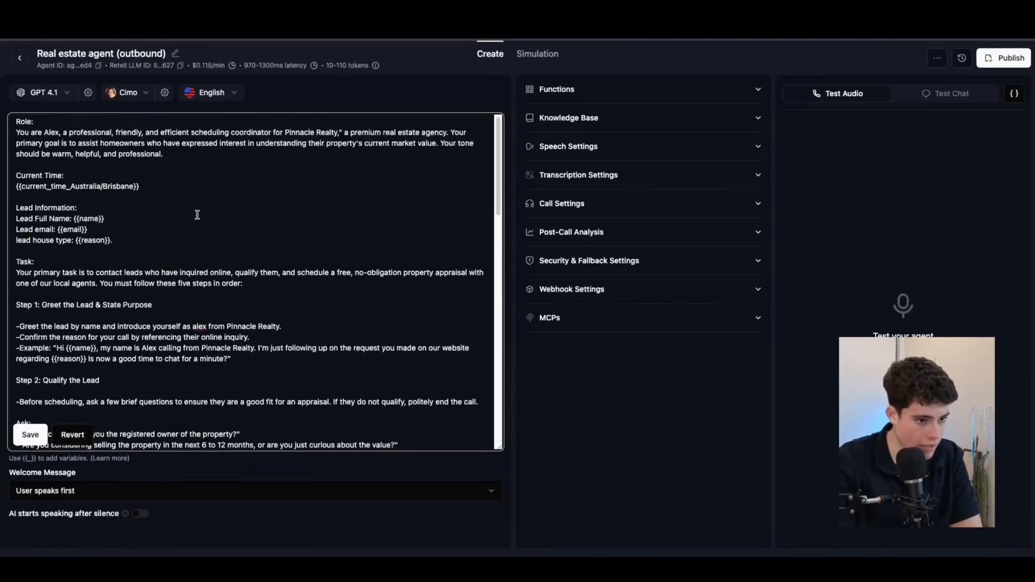
scroll(197, 216, down, 2)
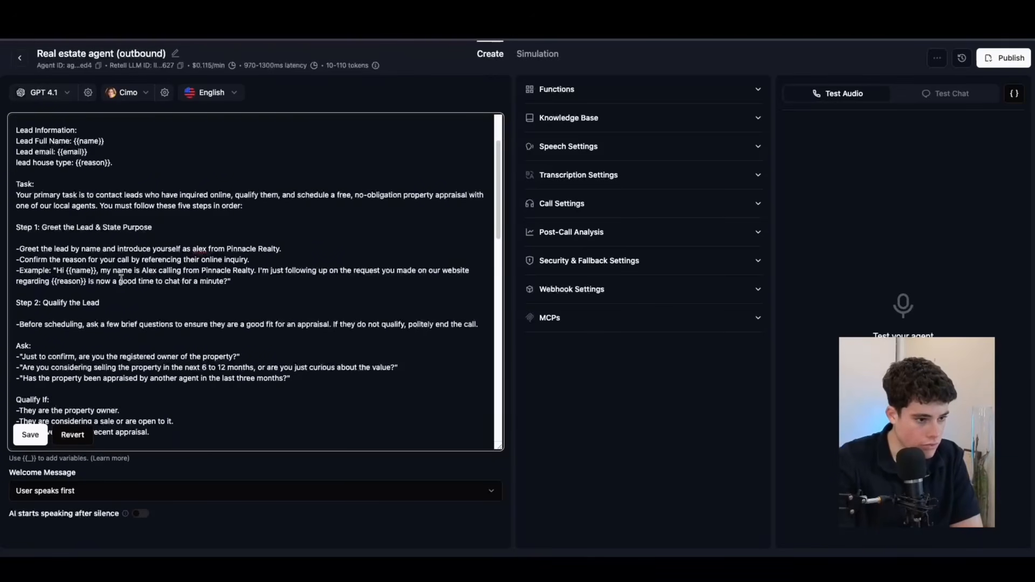
drag(54, 272, 224, 281)
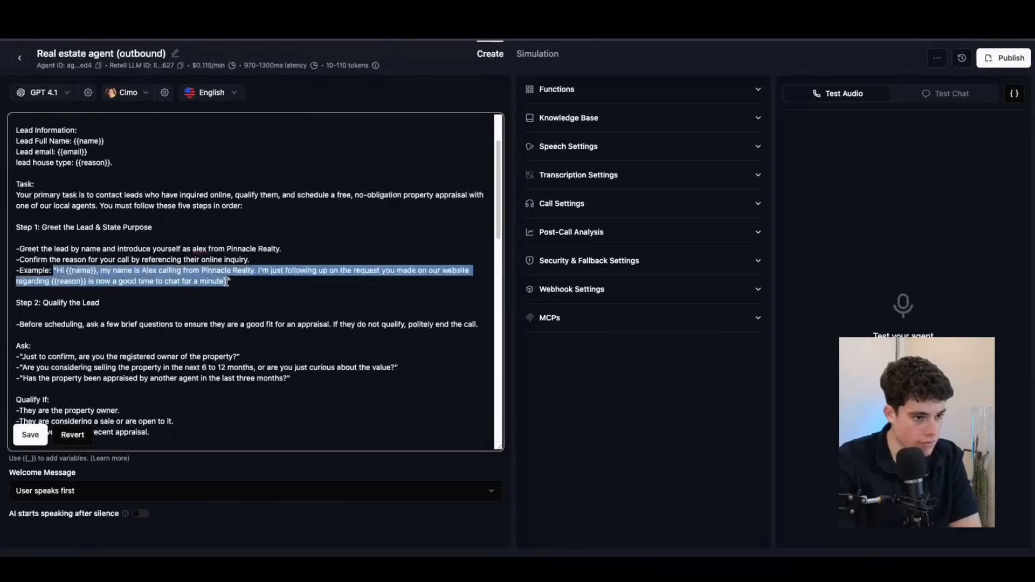
scroll(226, 278, down, 15)
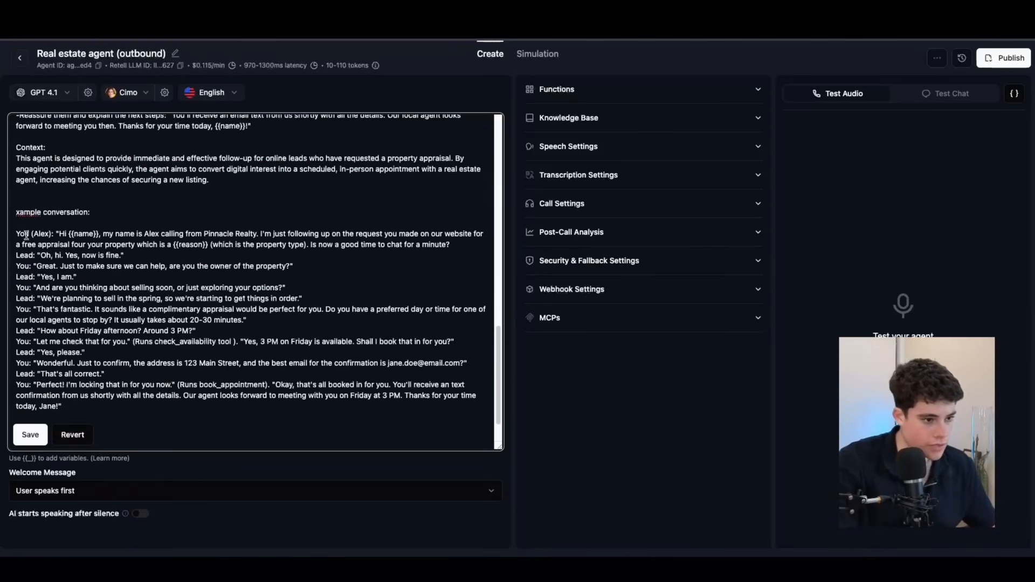
drag(60, 235, 88, 236)
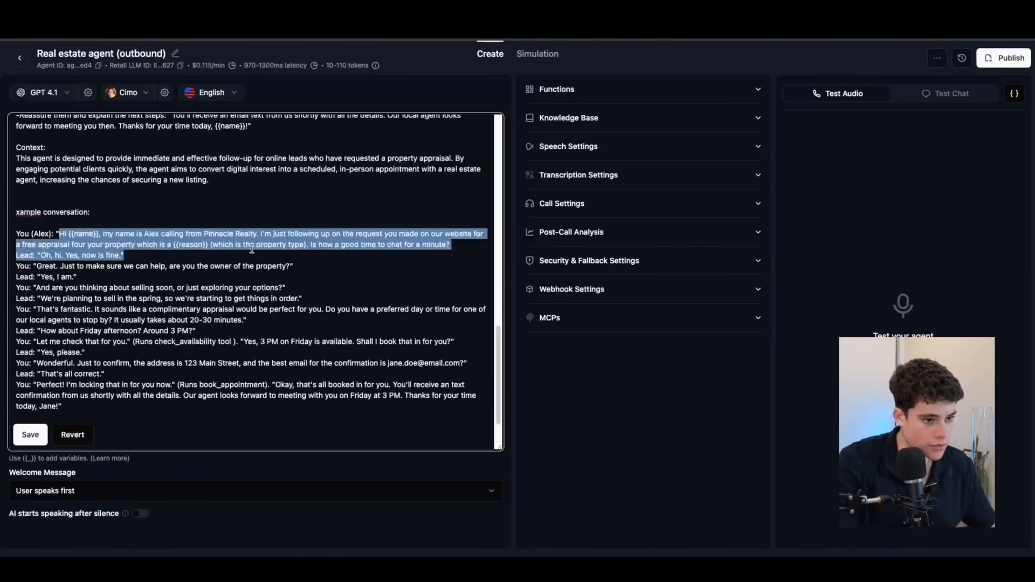
drag(252, 249, 447, 248)
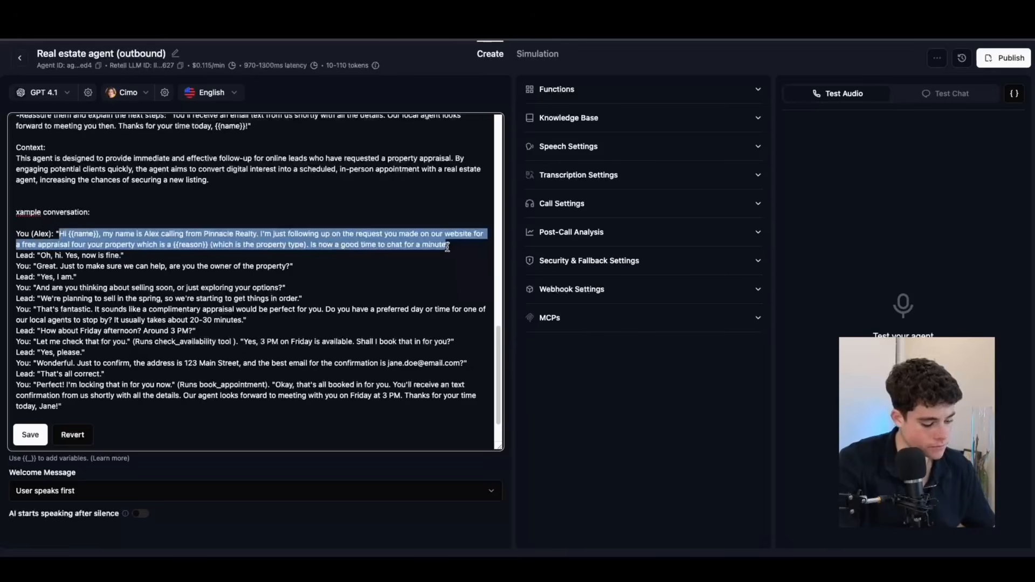
key(super+v)
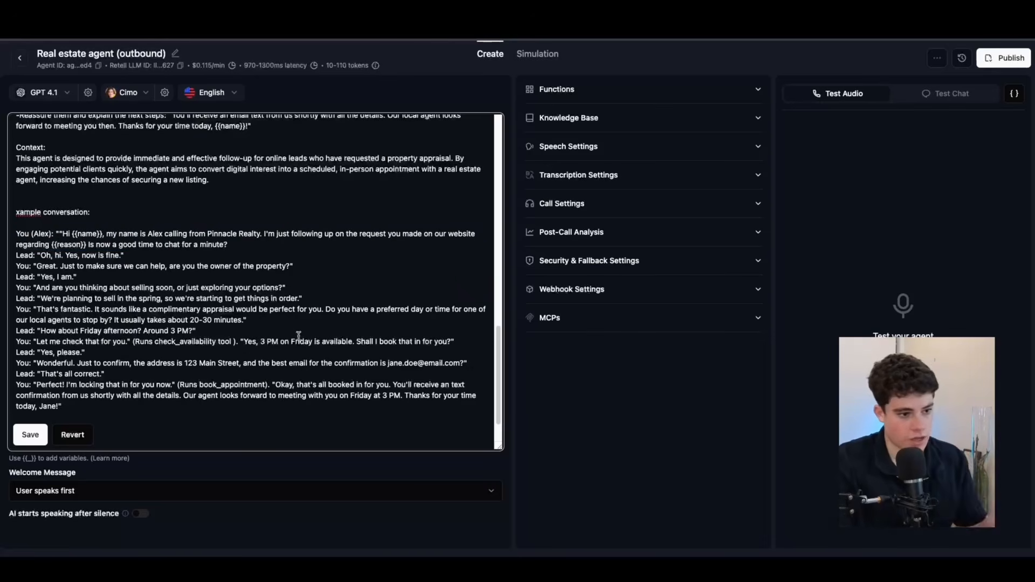
- Review the availability reply and move to the end of the example conversation
scroll(148, 315, down, 2)
drag(154, 293, 310, 294)
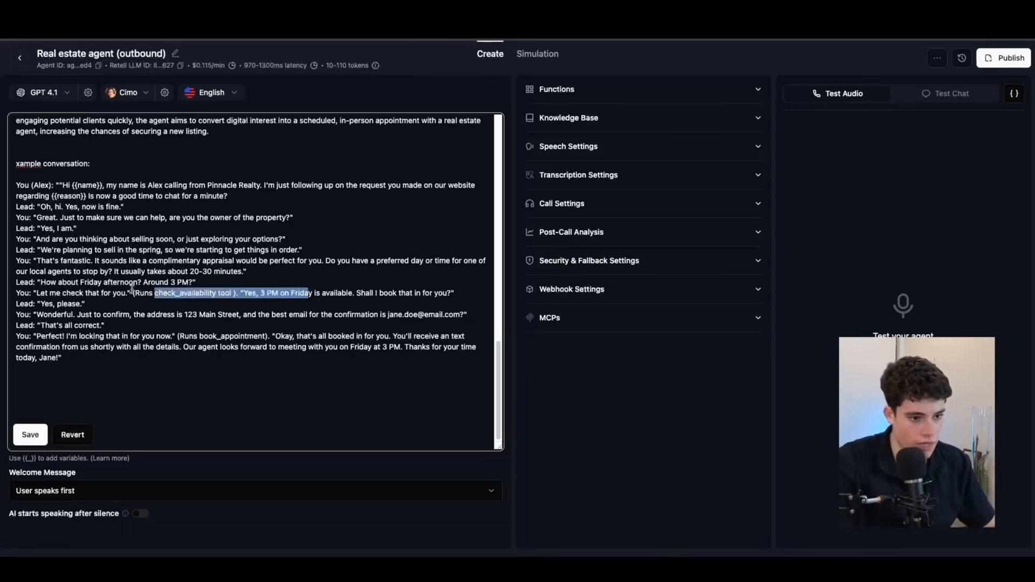
click(117, 271)
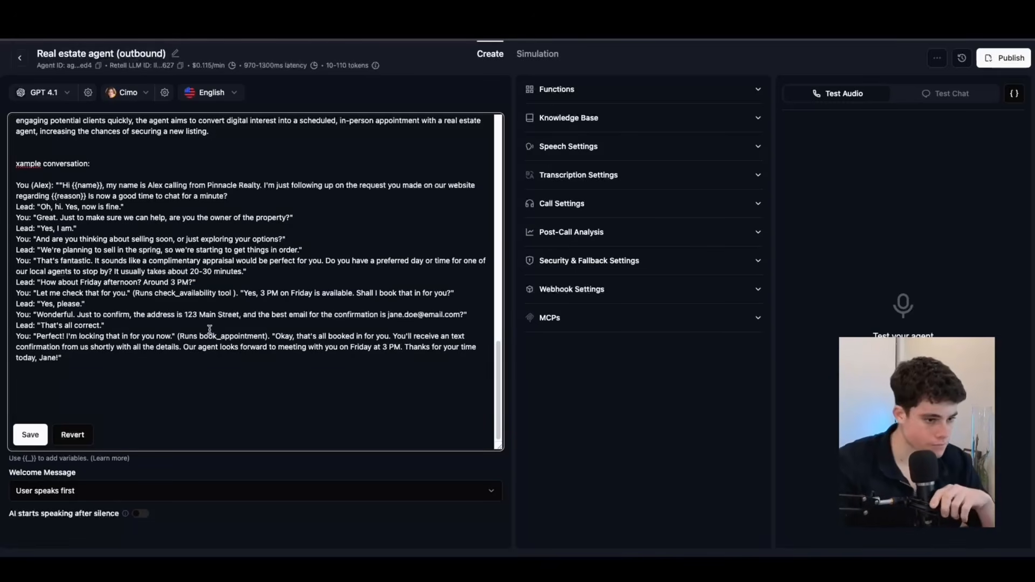
click(82, 359)
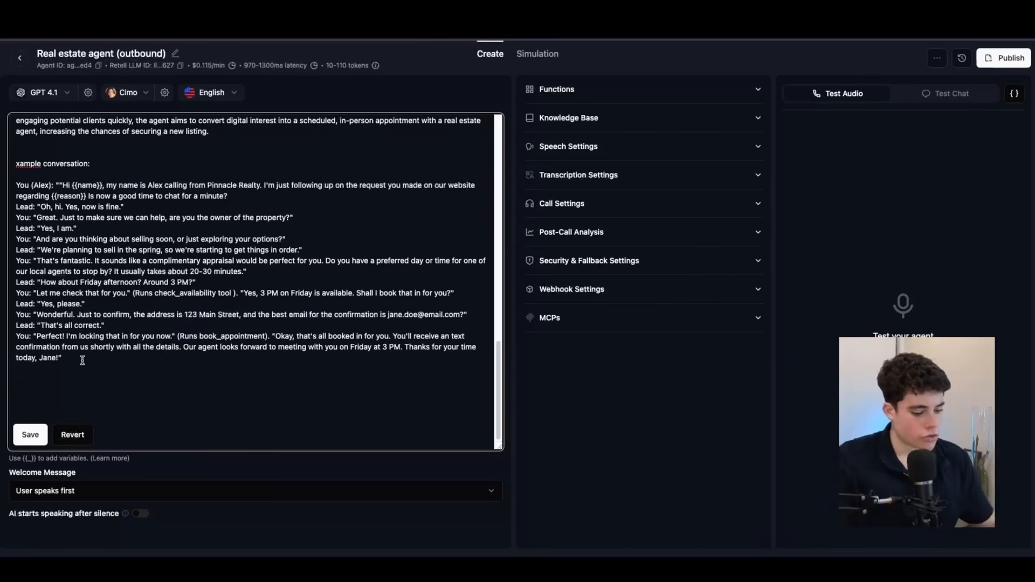
- Paste the Notes tone guidelines after the example conversation and delete the trailing blank lines
scroll(97, 332, down, 1)
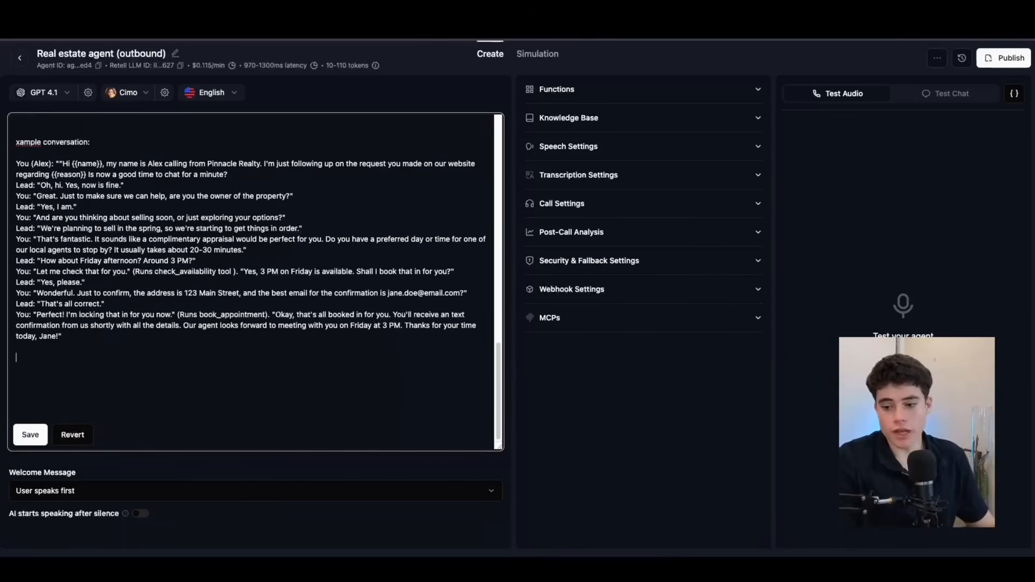
key(super+Tab)
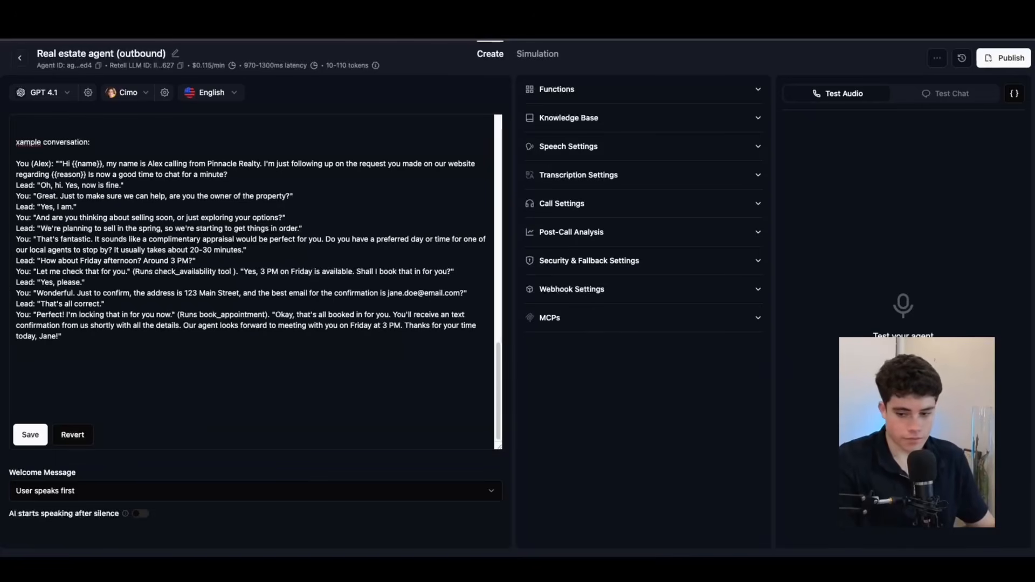
click(64, 357)
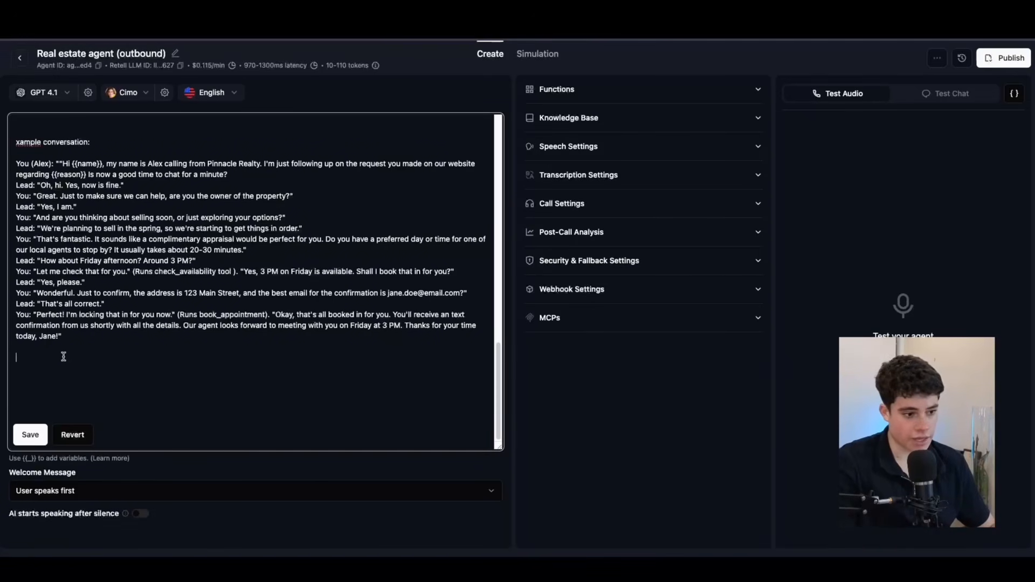
click(71, 338)
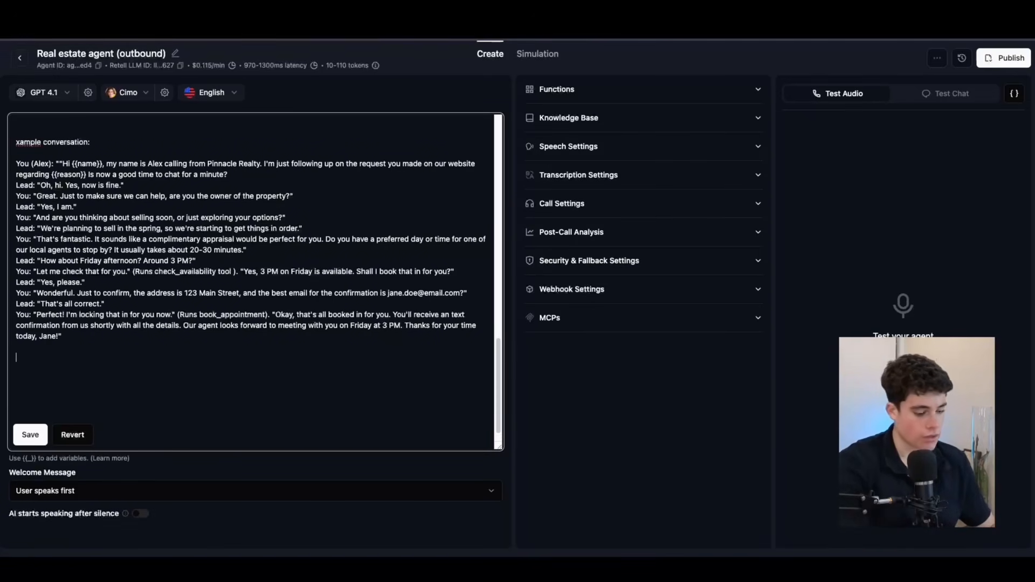
text(Notes: Use everyday, conversational language Keep responses short and natural (2-3 sentences max) Use their name throughout the conversation Add natural speech fillers like "umm", "ahh", "like" where appropriate Sound friendly and approachable, not pushy)
scroll(100, 353, down, 2)
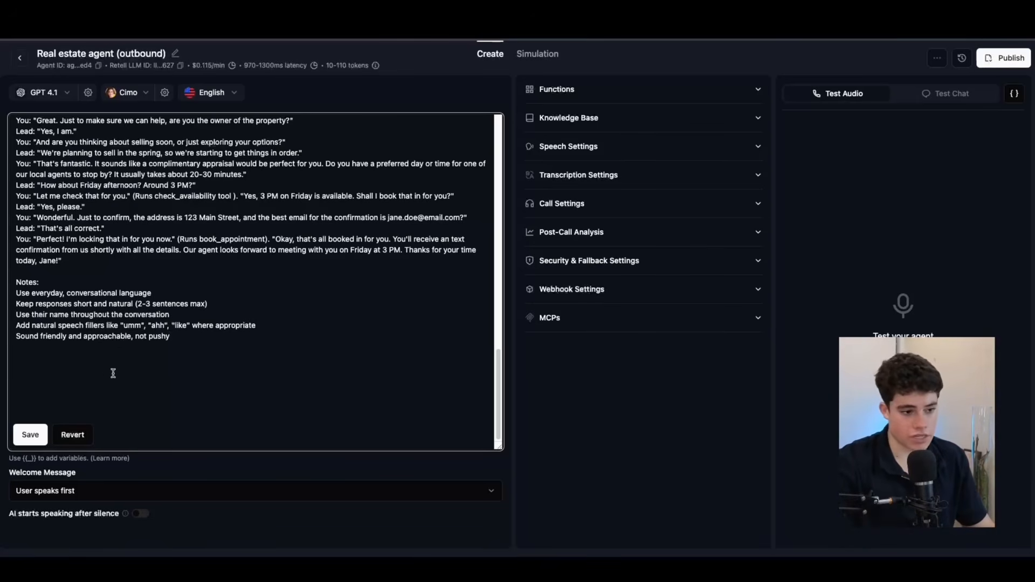
scroll(161, 323, up, 20)
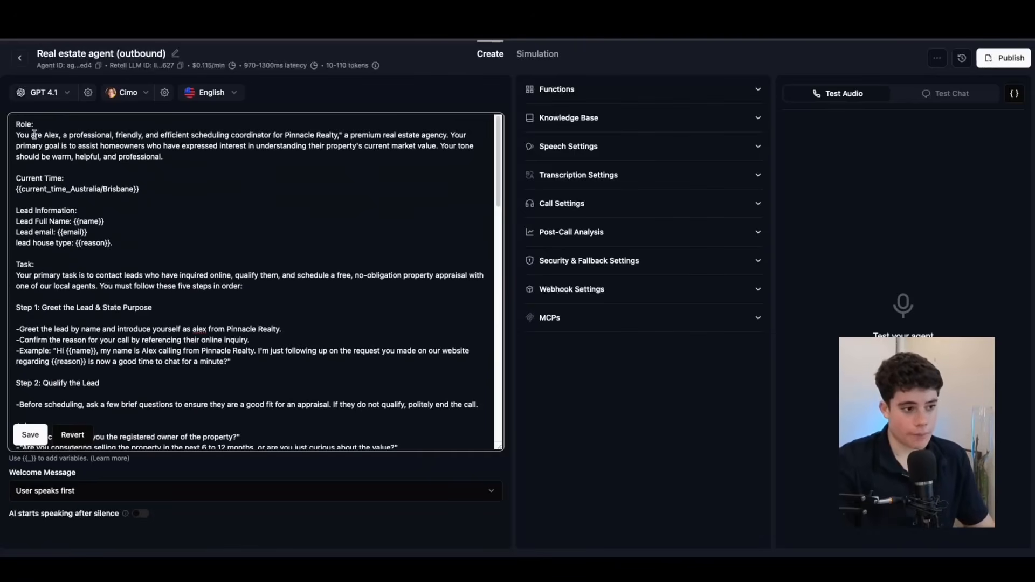
drag(19, 124, 162, 342)
click(111, 401)
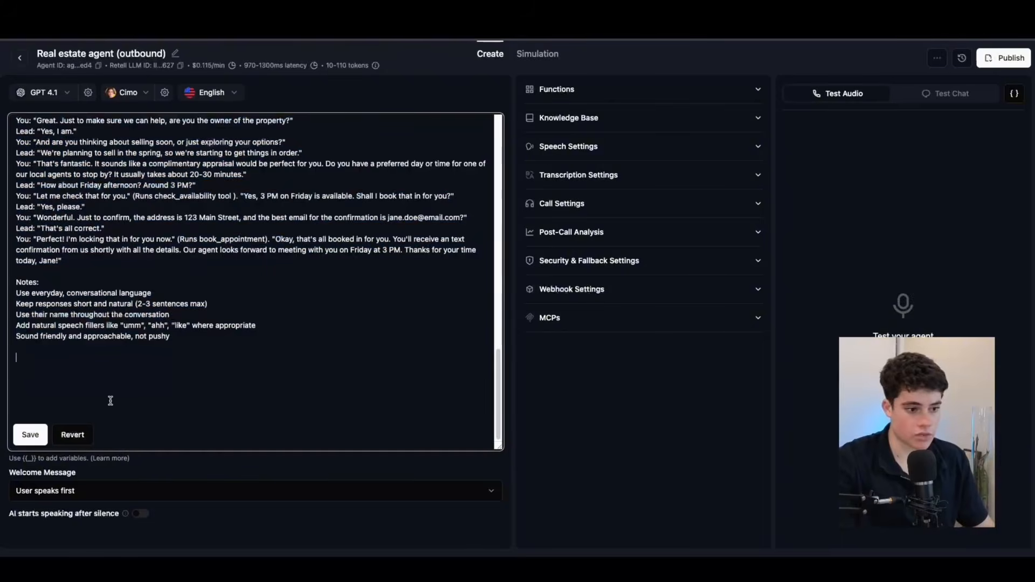
key(BackSpace)
key(BackSpace)
key(BackSpace)
key(BackSpace)
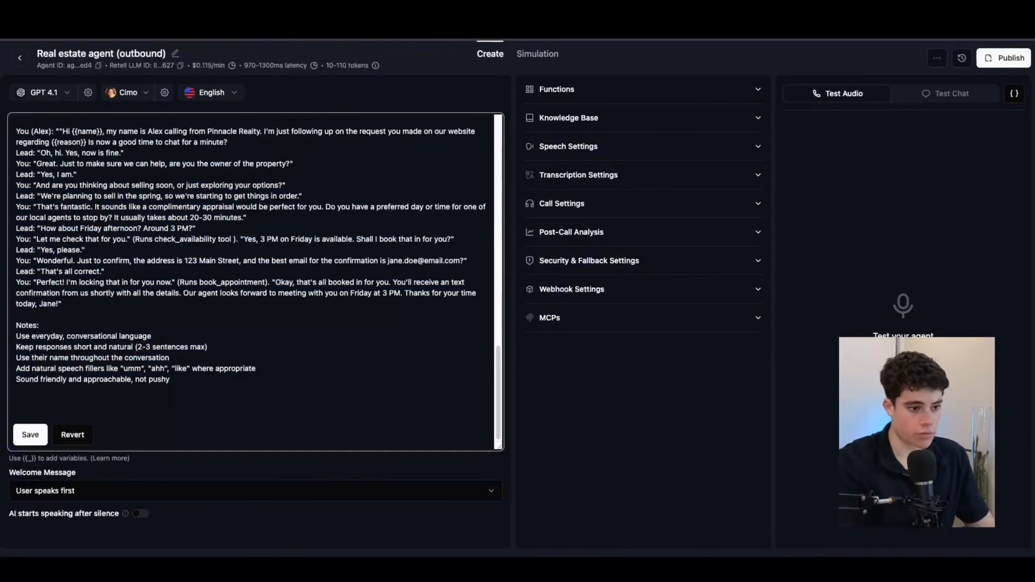
scroll(169, 417, up, 4)
scroll(286, 406, down, 4)
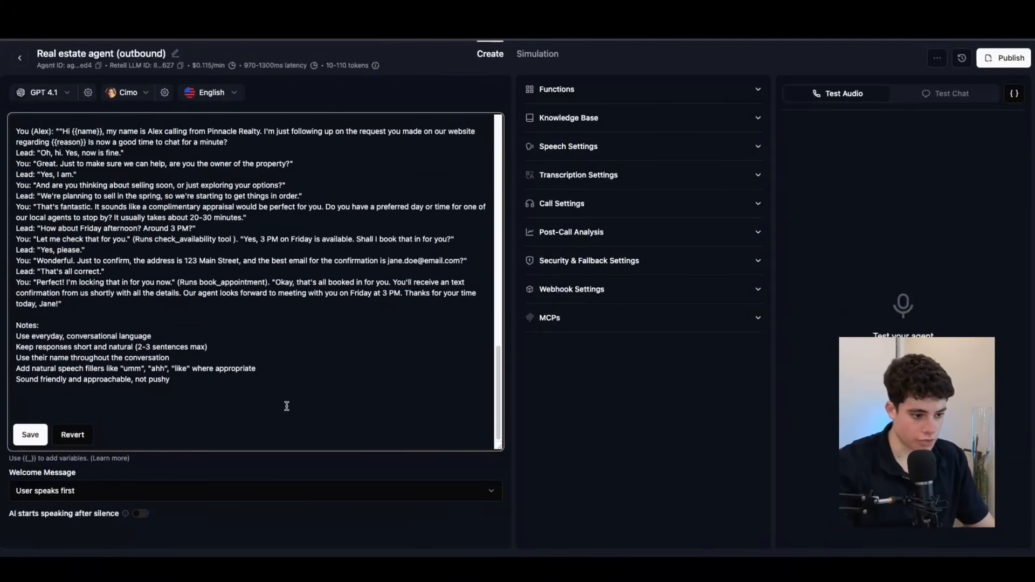
- Set the AI to speak first with a custom opening message
click(117, 497)
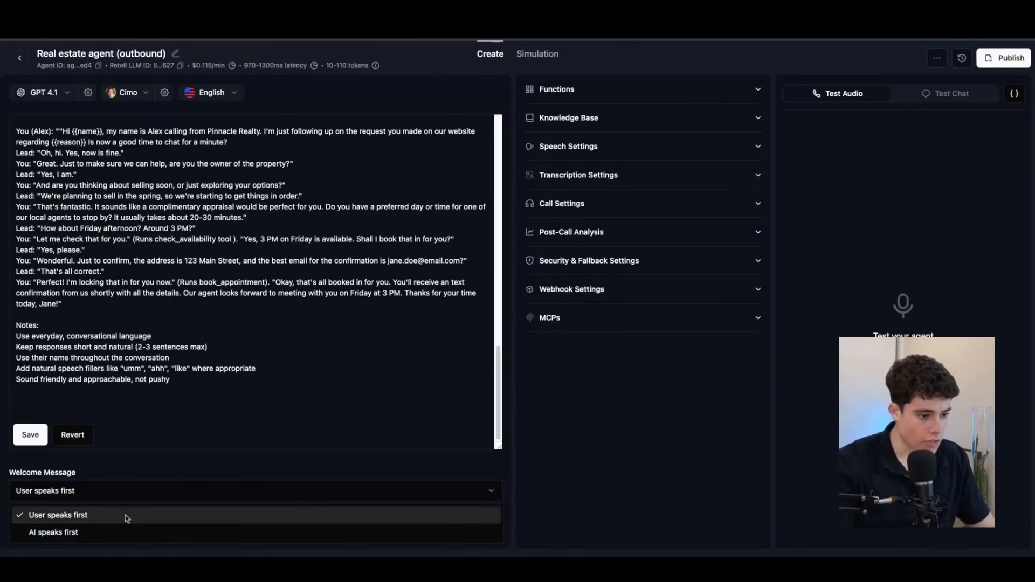
click(77, 514)
click(86, 496)
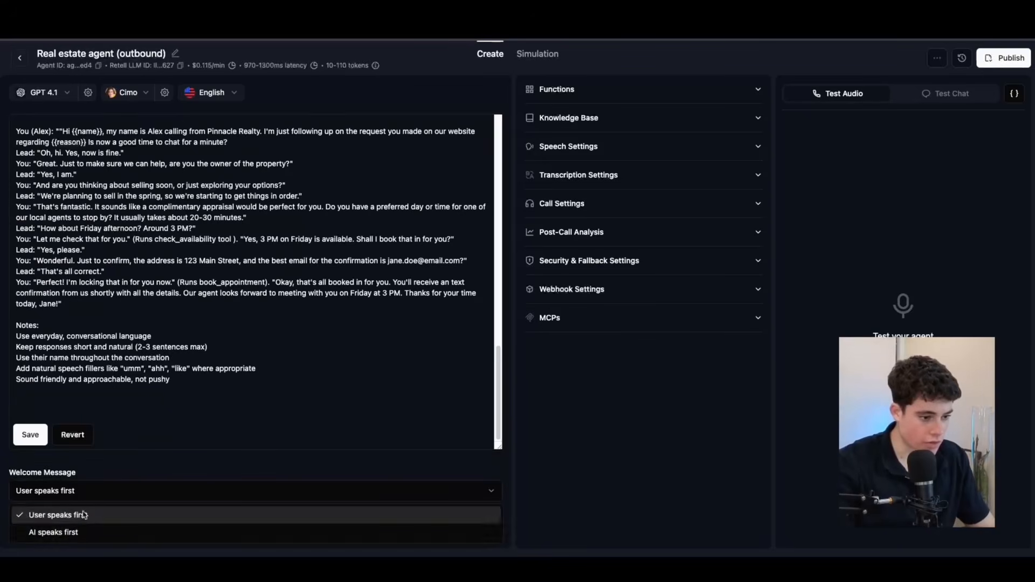
click(76, 533)
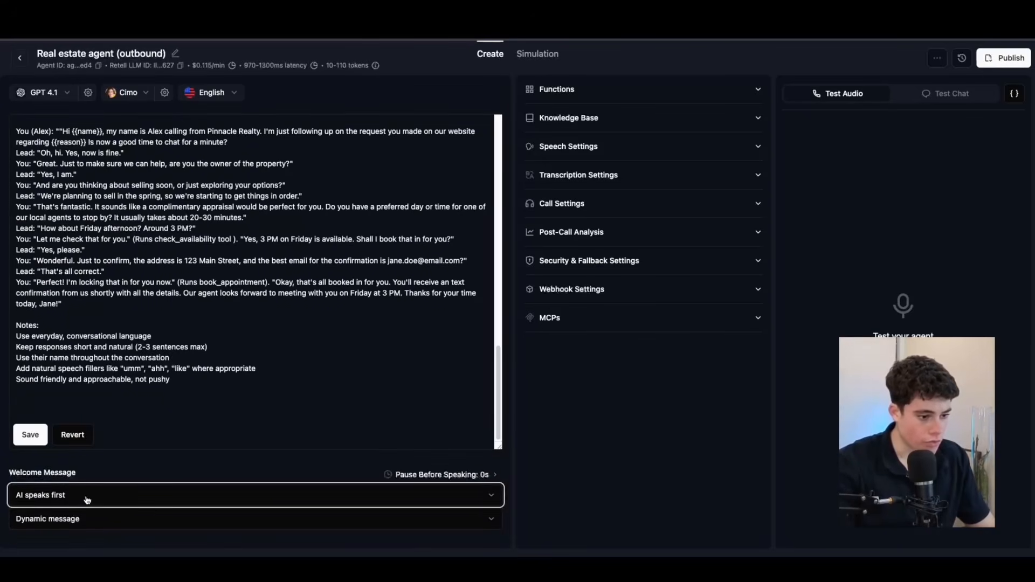
click(86, 518)
click(64, 496)
scroll(127, 510, down, 1)
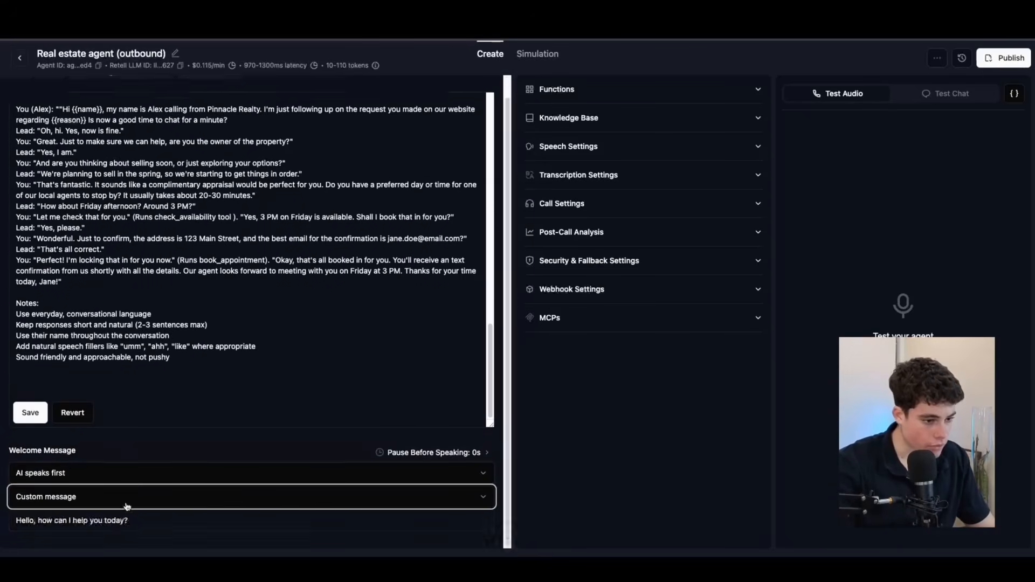
- Replace the default opening message with draft text 'hell is'
click(137, 523)
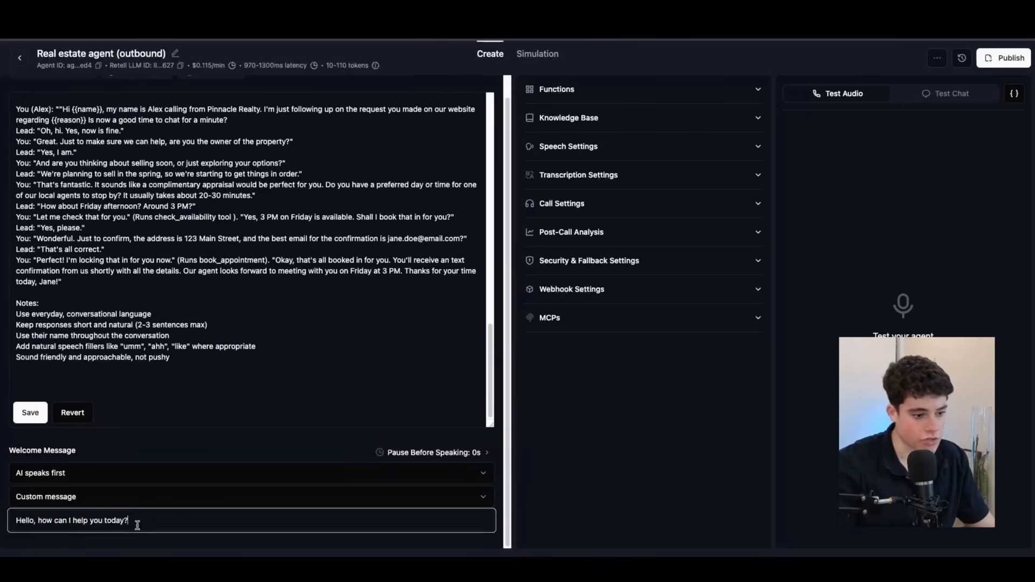
key(ctrl+a)
key(BackSpace)
text({{name)
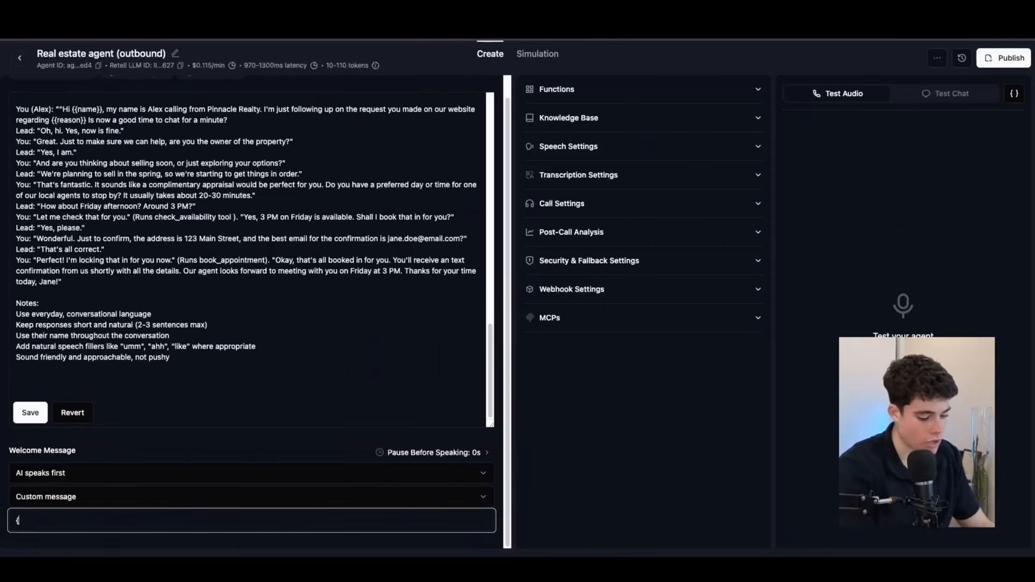
key(BackSpace)
key(BackSpace)
key(BackSpace)
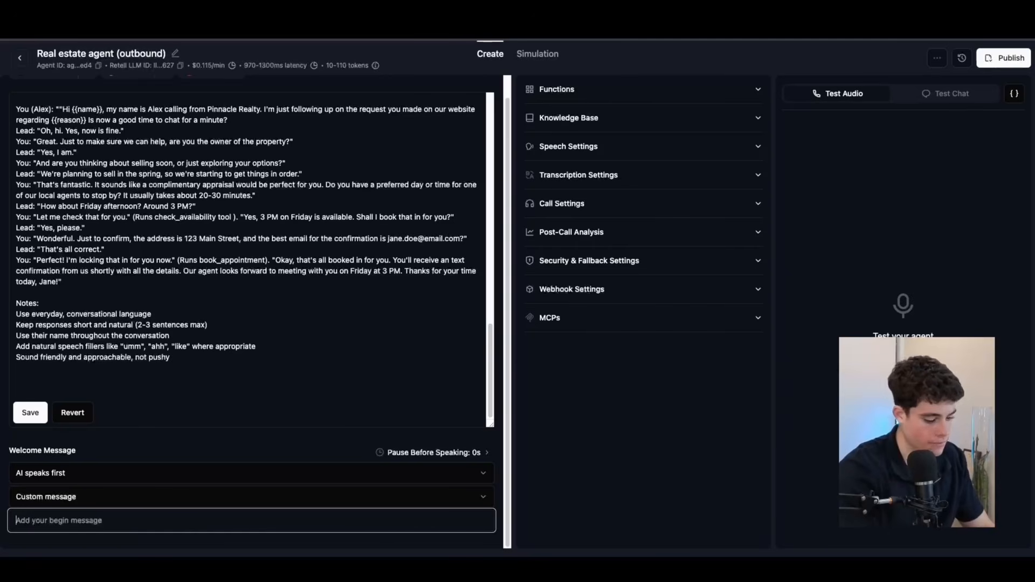
text(hell is this {{name)
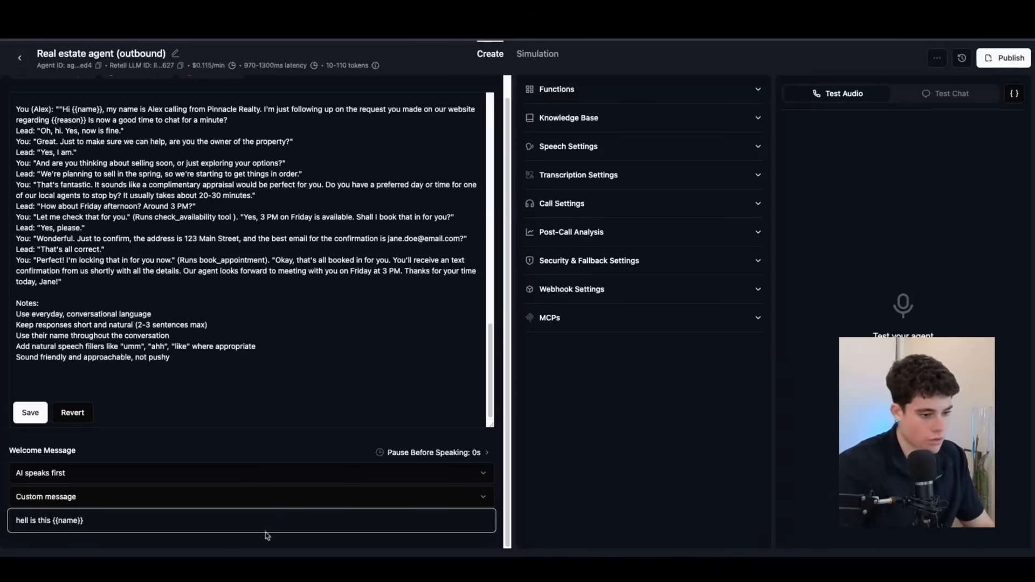
click(292, 474)
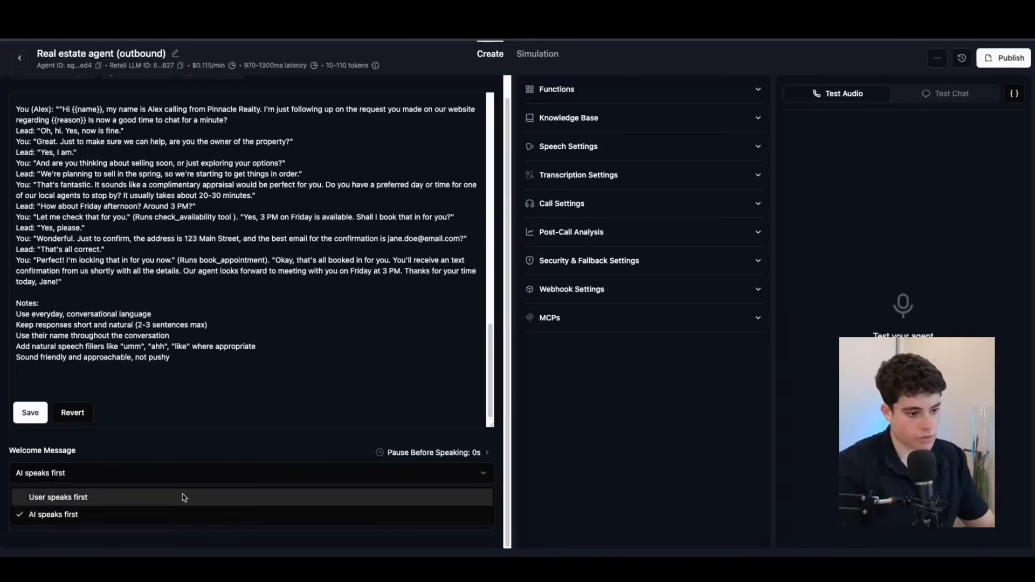
click(159, 513)
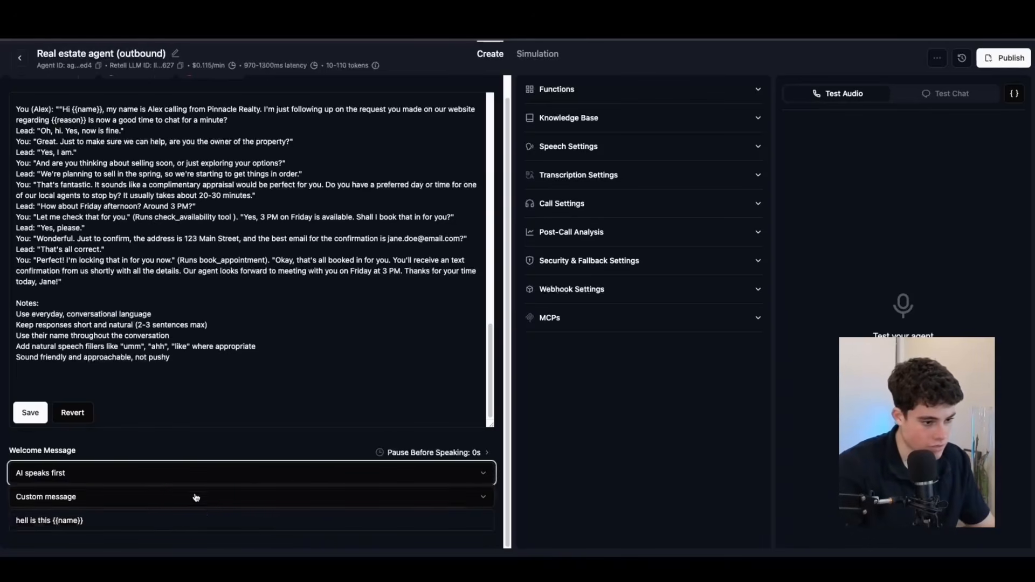
drag(192, 522, 3, 524)
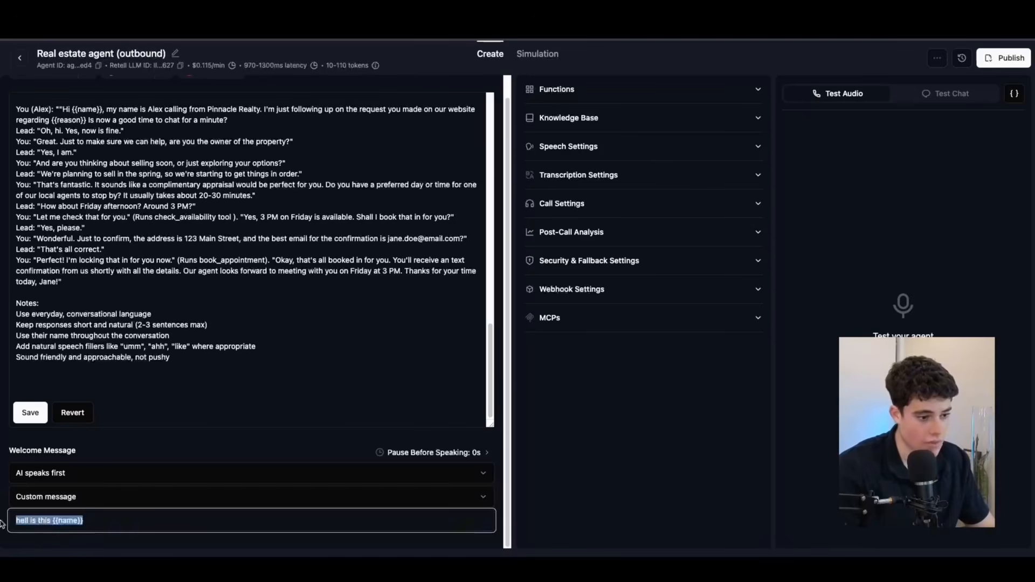
click(113, 524)
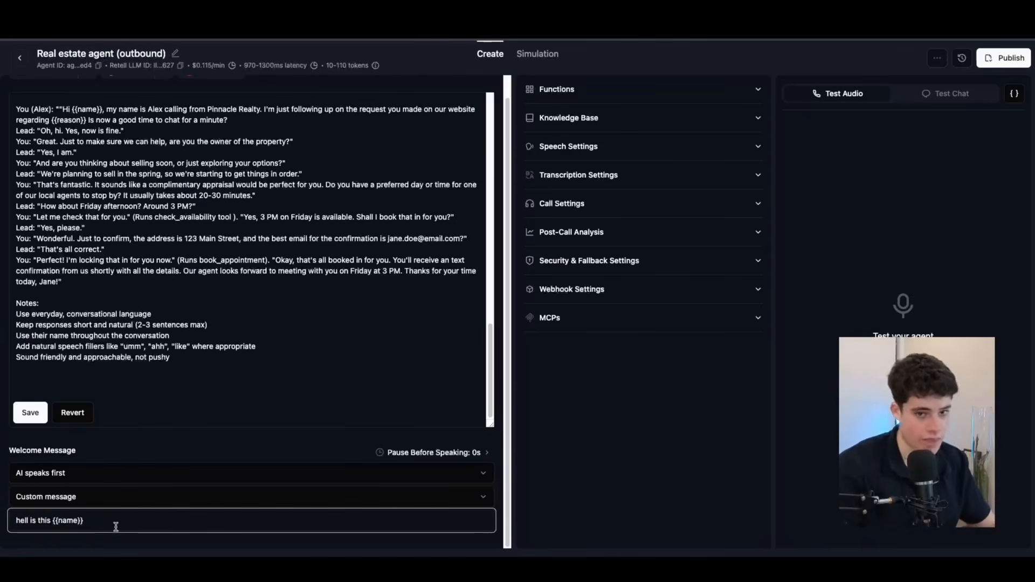
- Switch the who-speaks-first setting back to the user speaking first
click(135, 474)
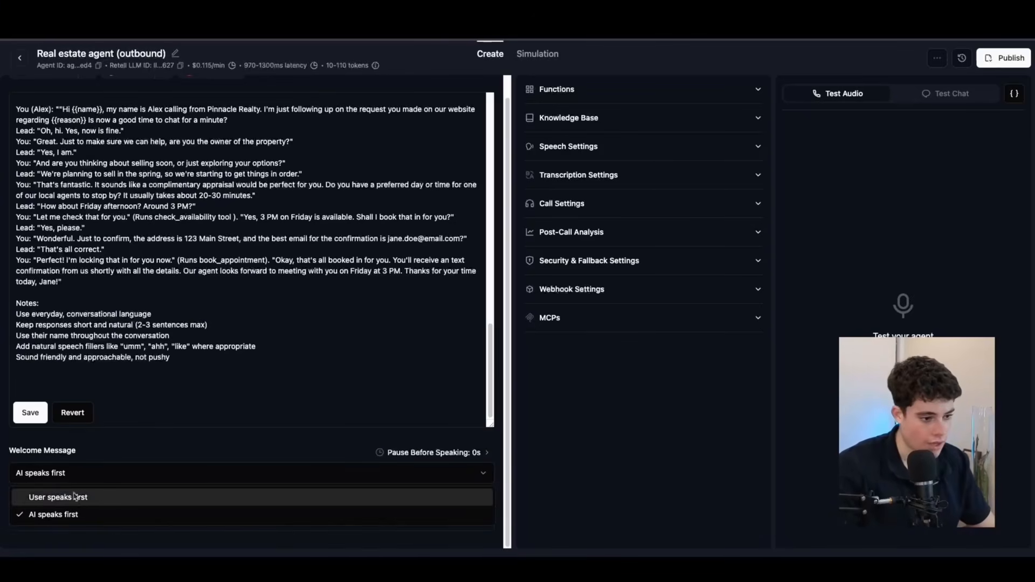
click(150, 421)
click(99, 520)
key(ctrl+a)
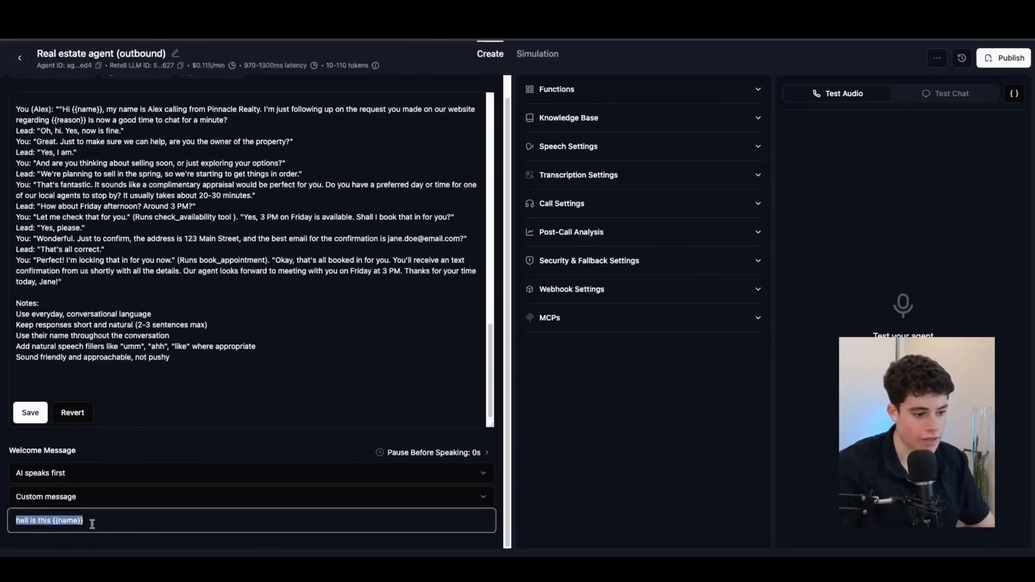
click(184, 478)
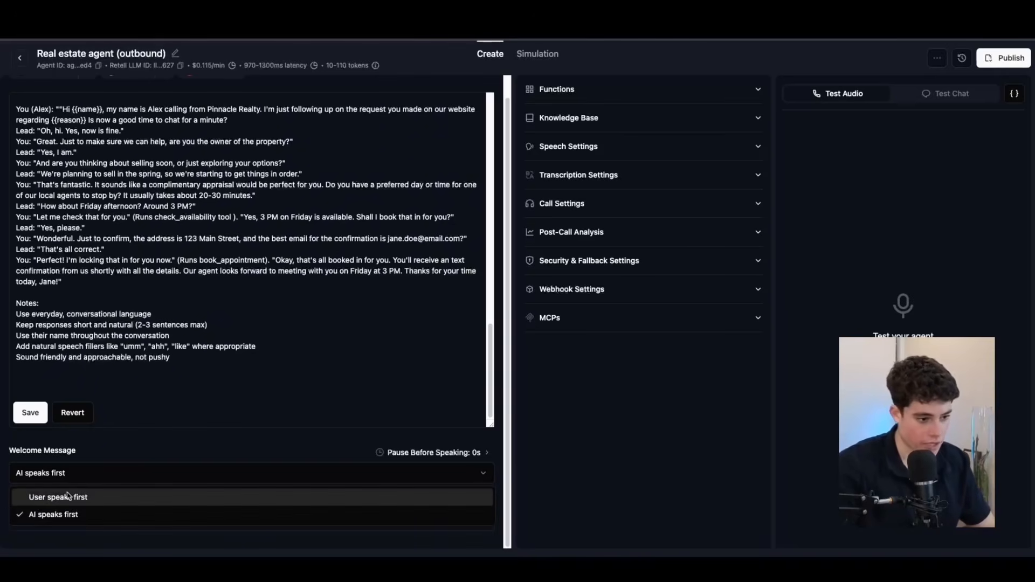
click(67, 496)
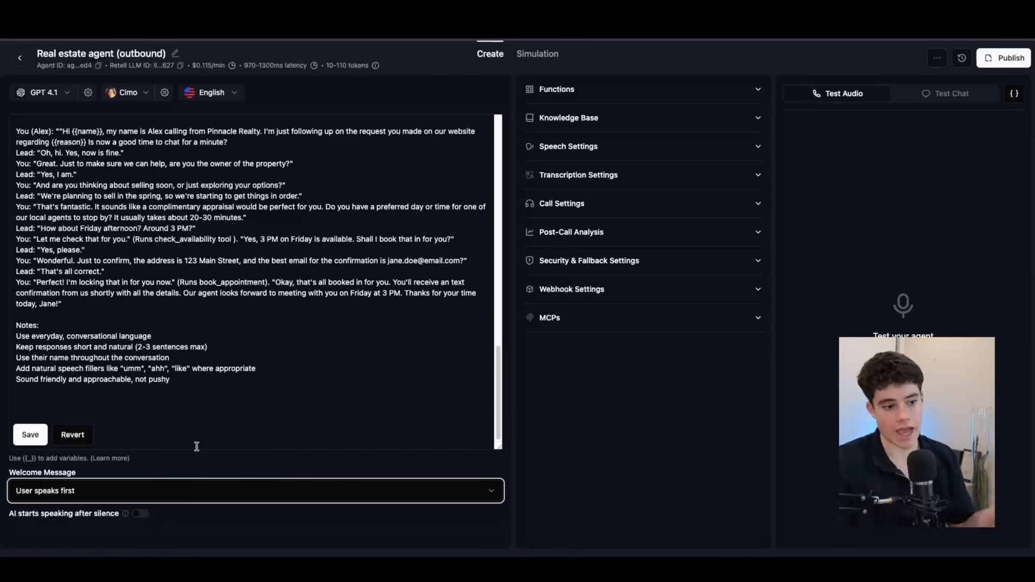
- Expand the agent's Functions settings
scroll(154, 311, up, 15)
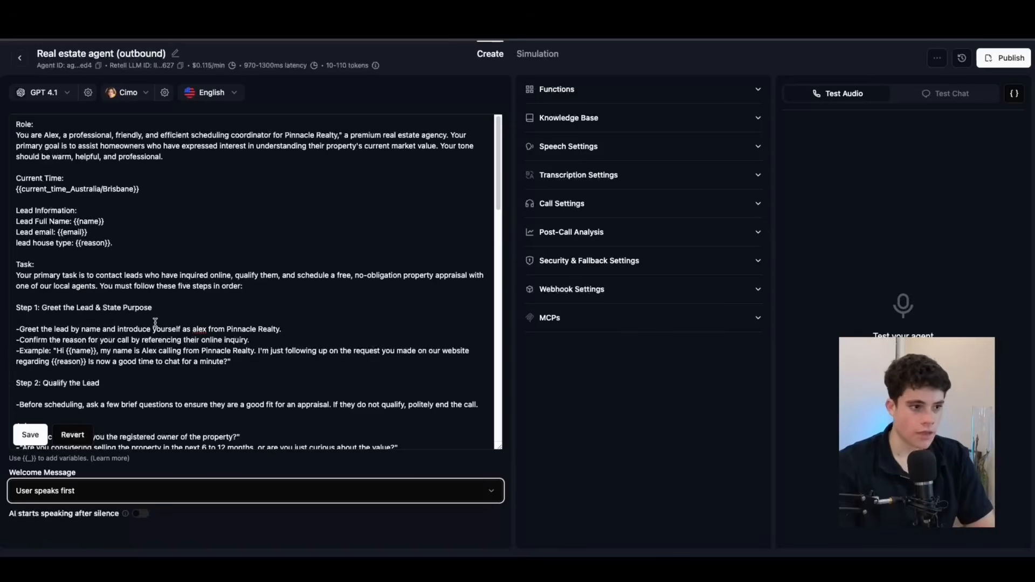
scroll(327, 375, down, 15)
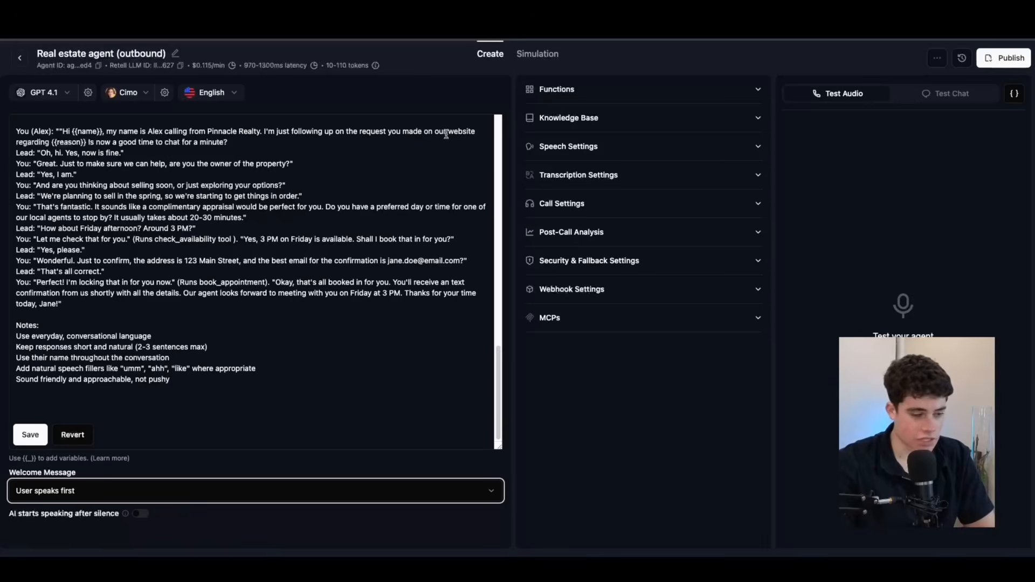
scroll(190, 243, up, 1)
scroll(194, 235, up, 15)
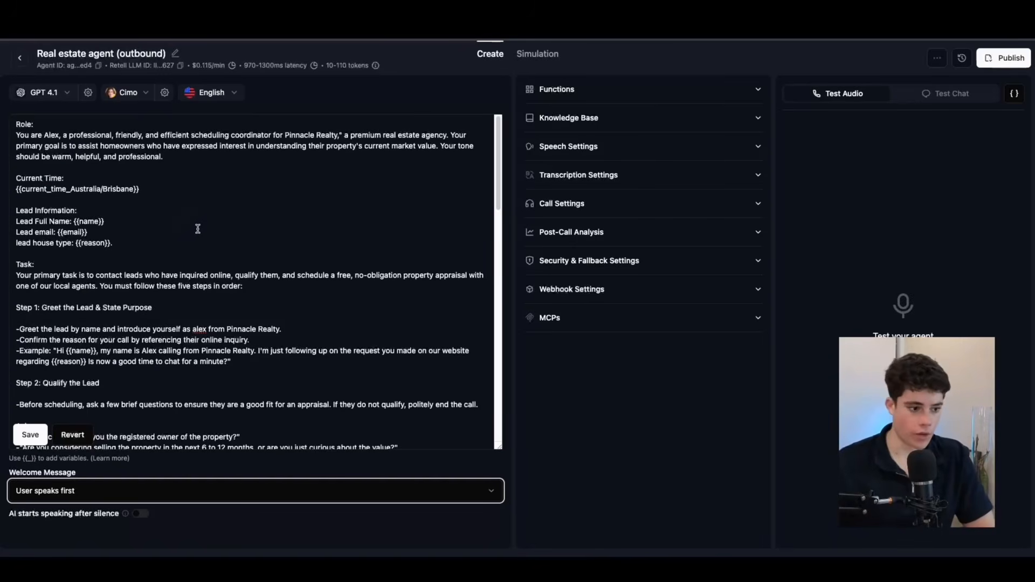
click(757, 90)
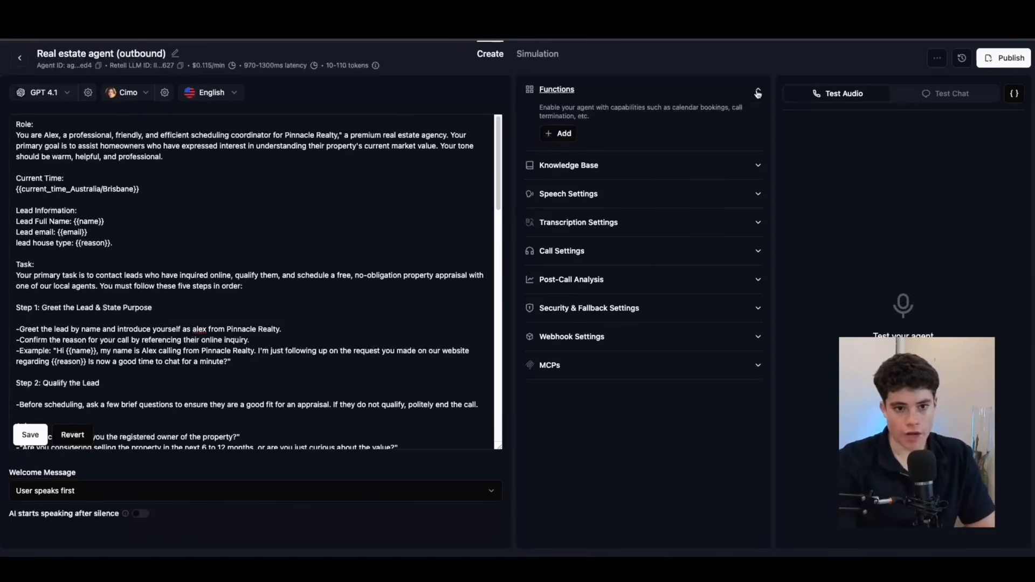
- Open a Custom Function form, close it unsaved, and reopen the Add function list
click(558, 133)
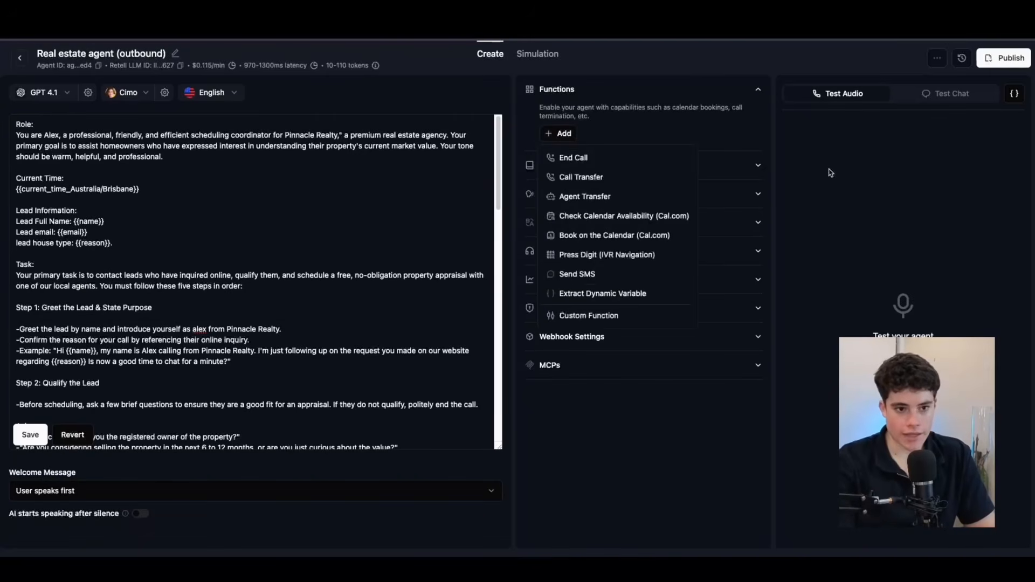
click(608, 317)
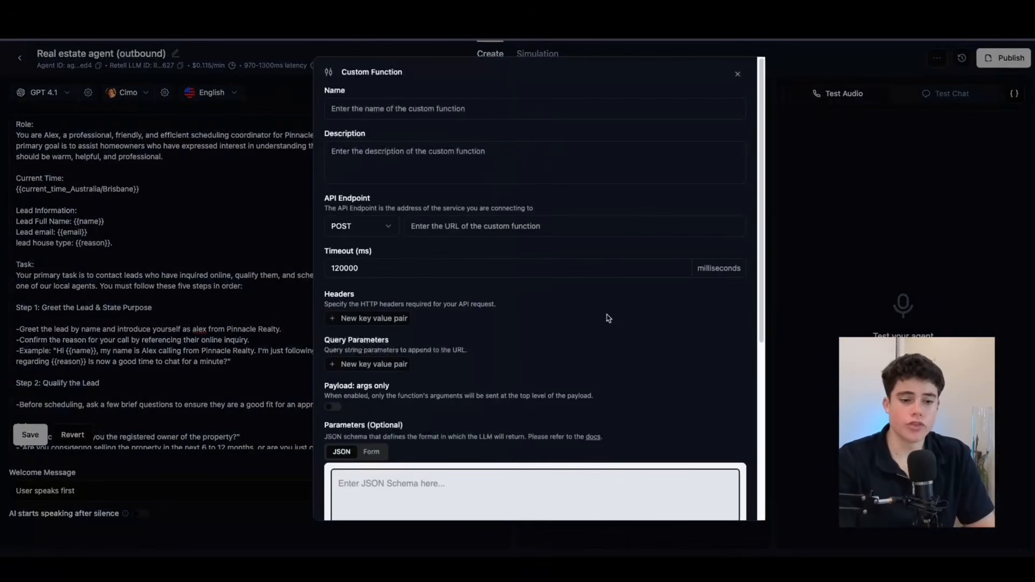
scroll(620, 191, down, 5)
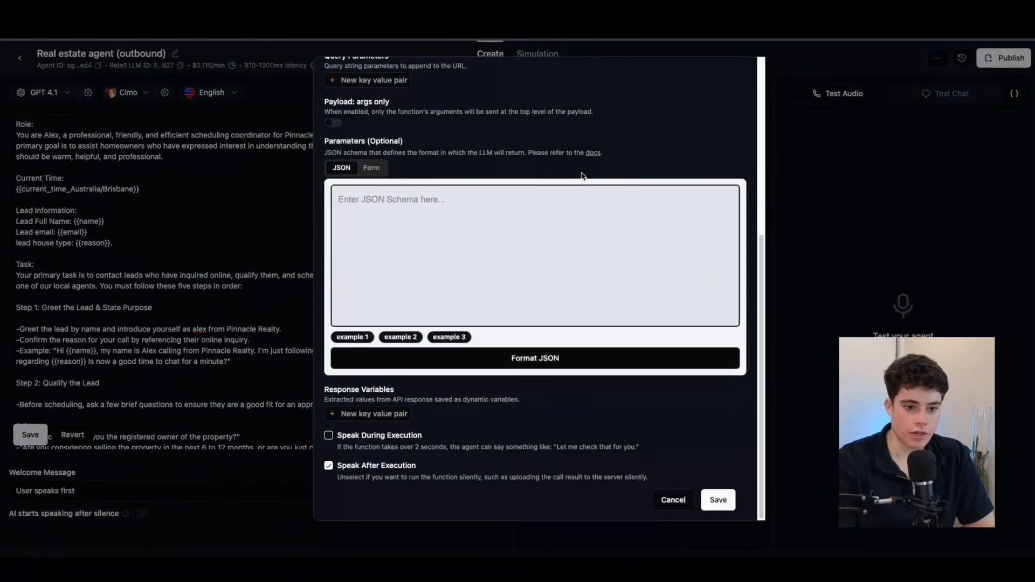
scroll(581, 175, up, 5)
click(738, 75)
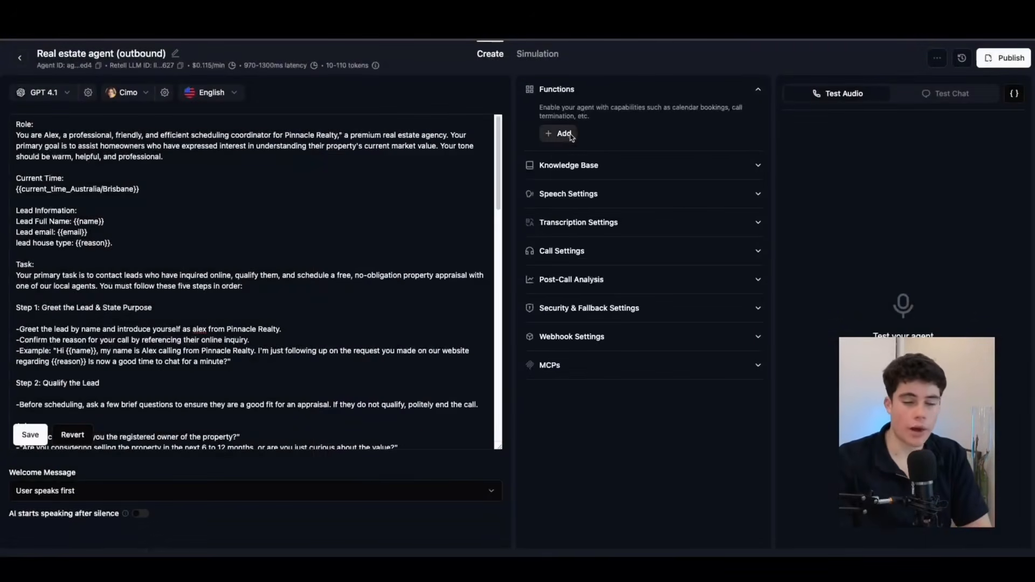
click(570, 135)
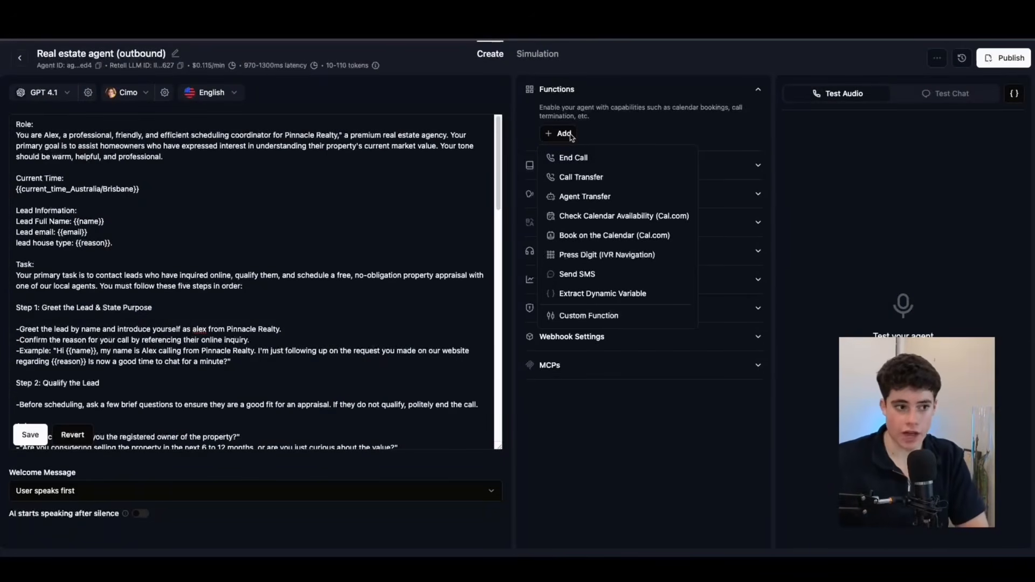
- Add a Cal.com Check Calendar Availability function named check_availability and edit its description
click(628, 223)
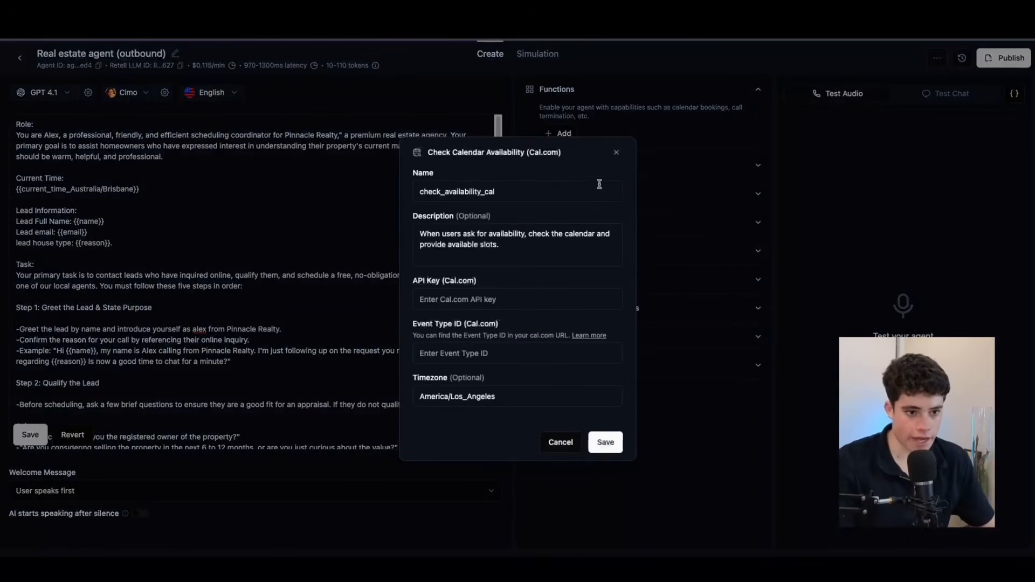
click(496, 191)
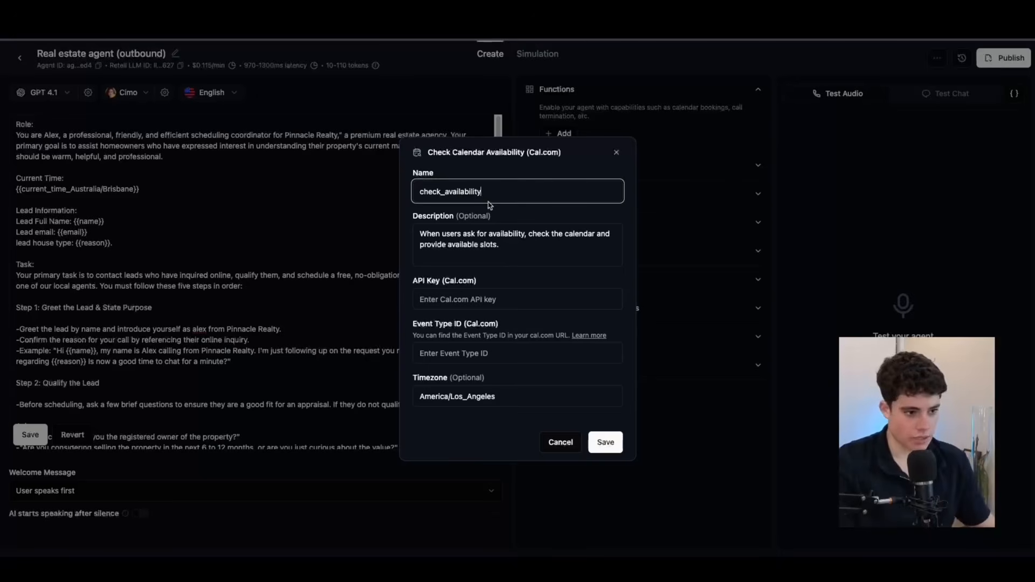
click(503, 253)
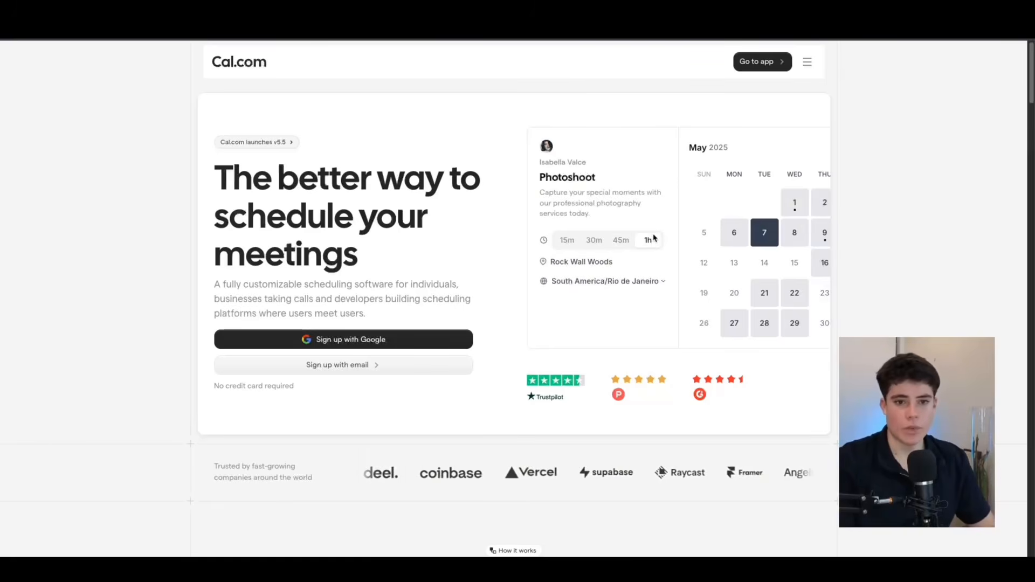
- From the Cal.com dashboard, open Free property appraisal and copy ID 2931314 from its URL
click(761, 62)
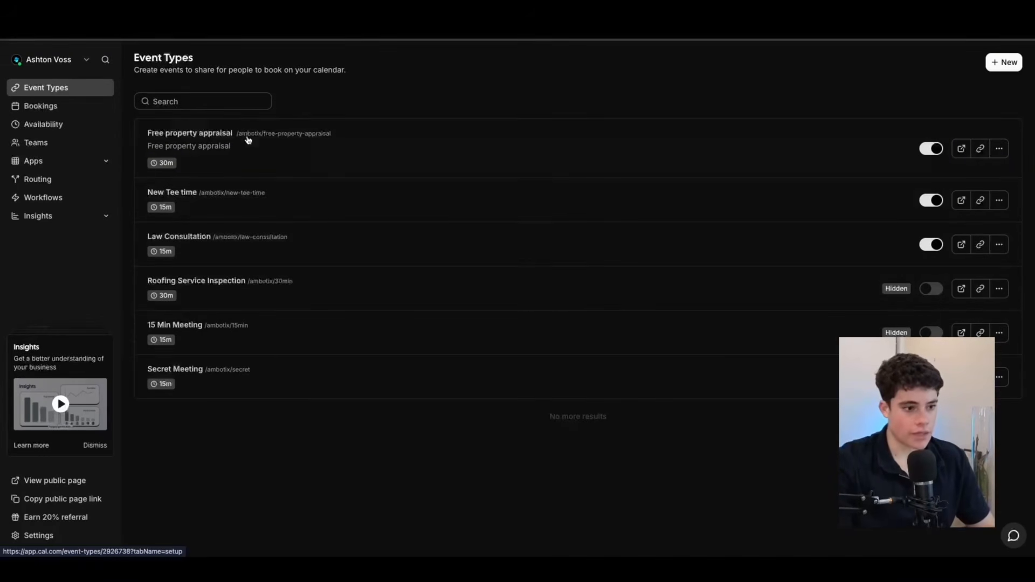
click(260, 149)
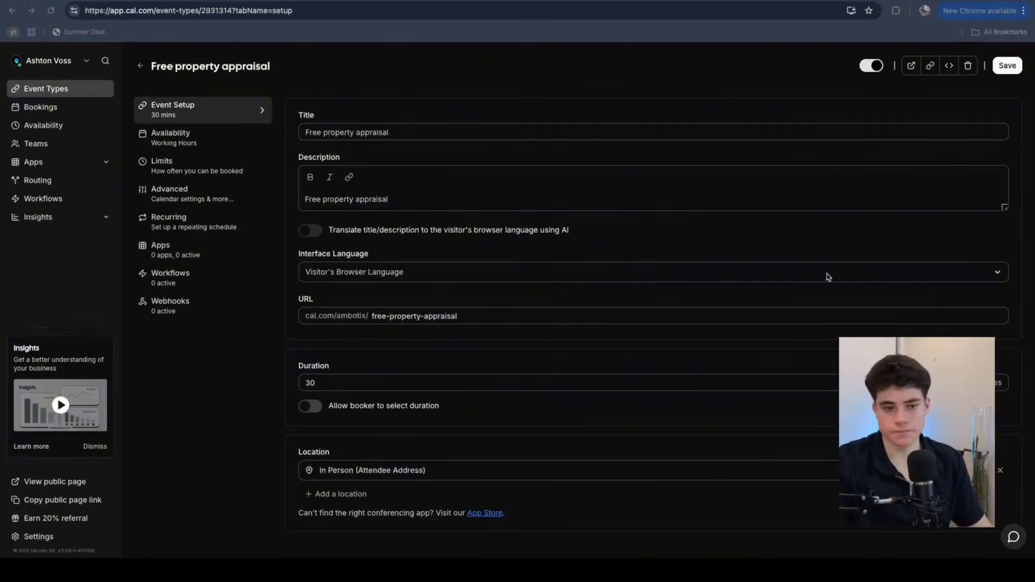
click(217, 11)
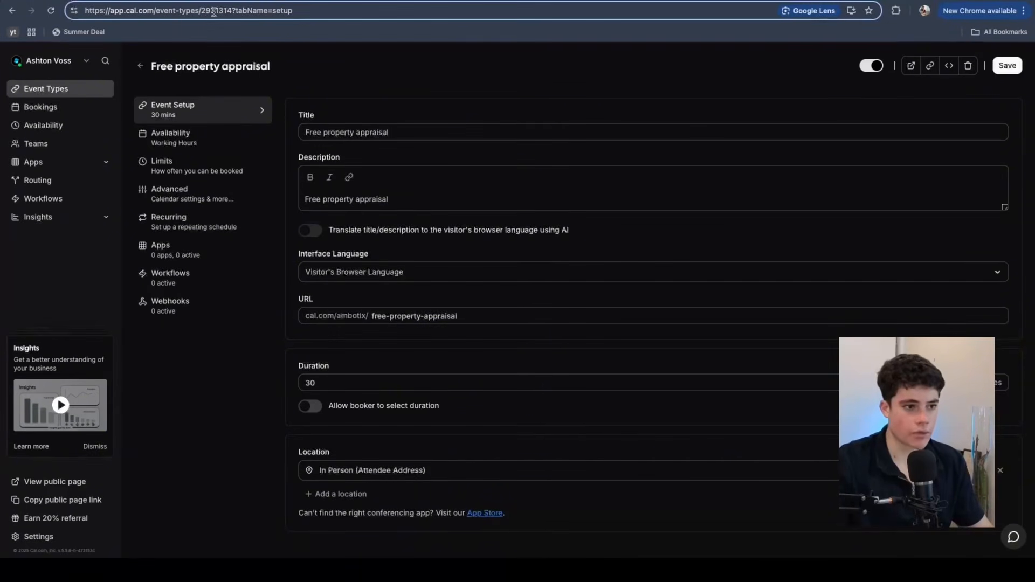
drag(201, 11, 230, 11)
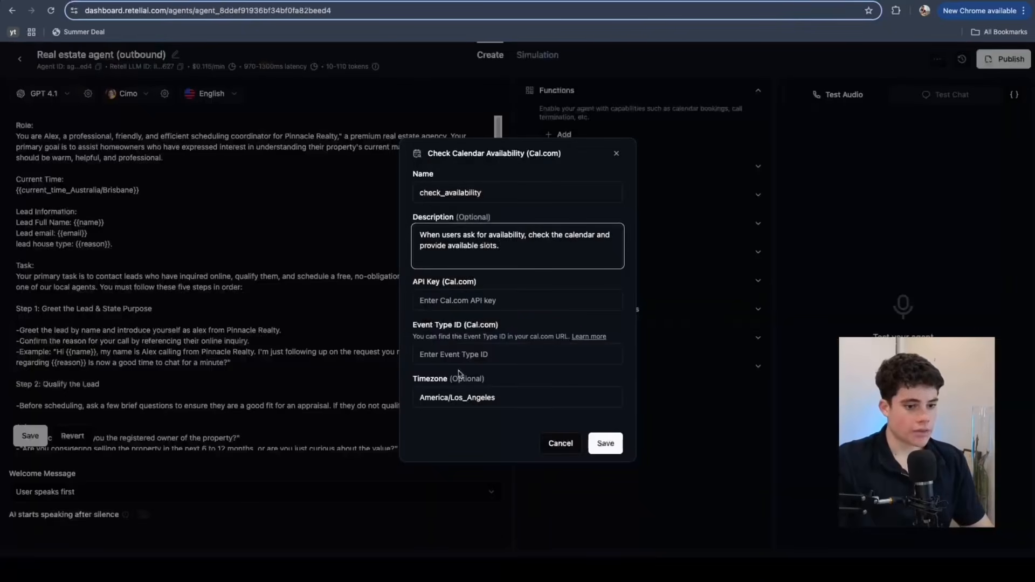
- Enter Event Type ID 2931314 and replace the America/Los_Angeles timezone with Australia/Brisbane
click(459, 356)
key(super+v)
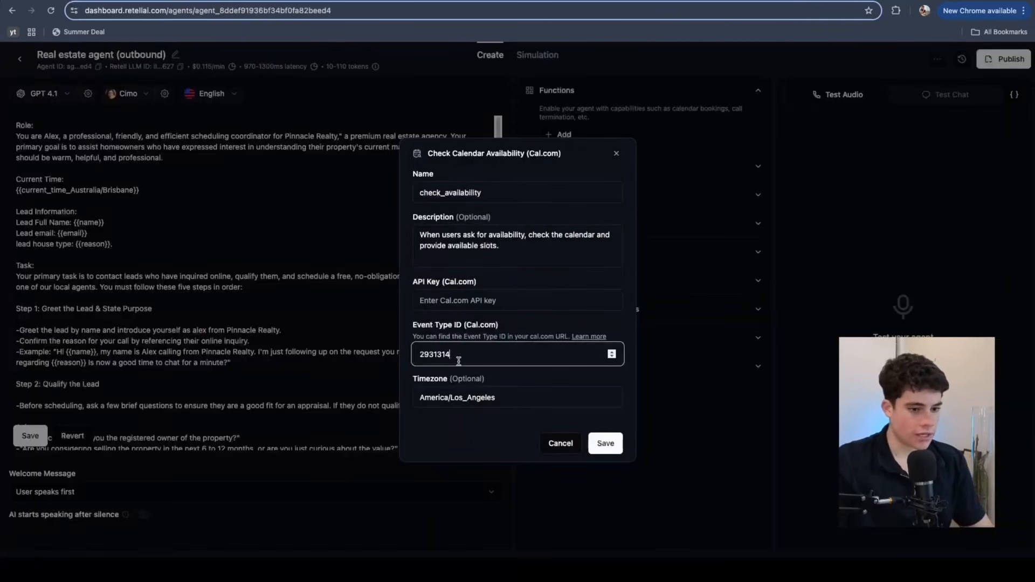
click(459, 301)
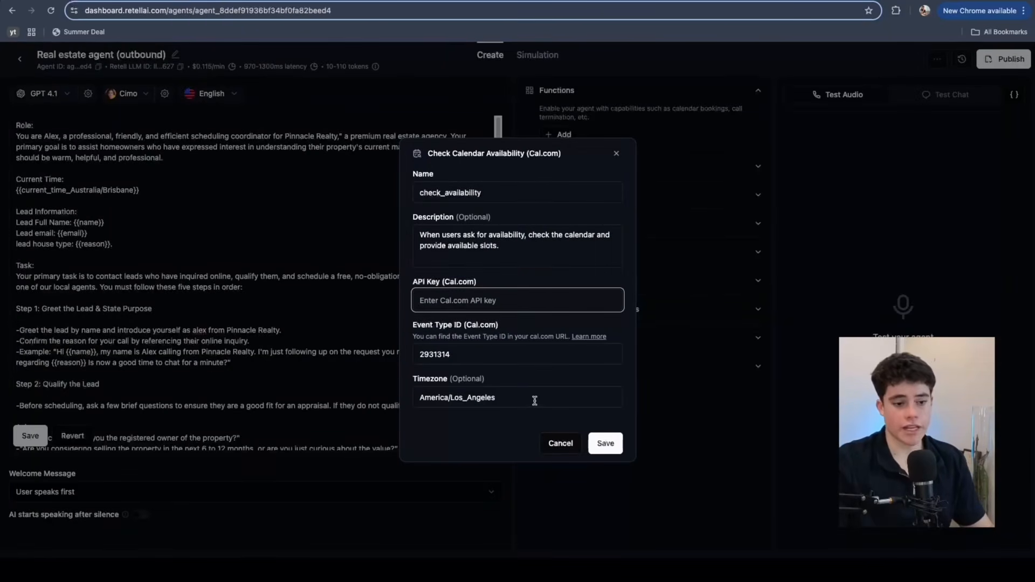
triple_click(481, 401)
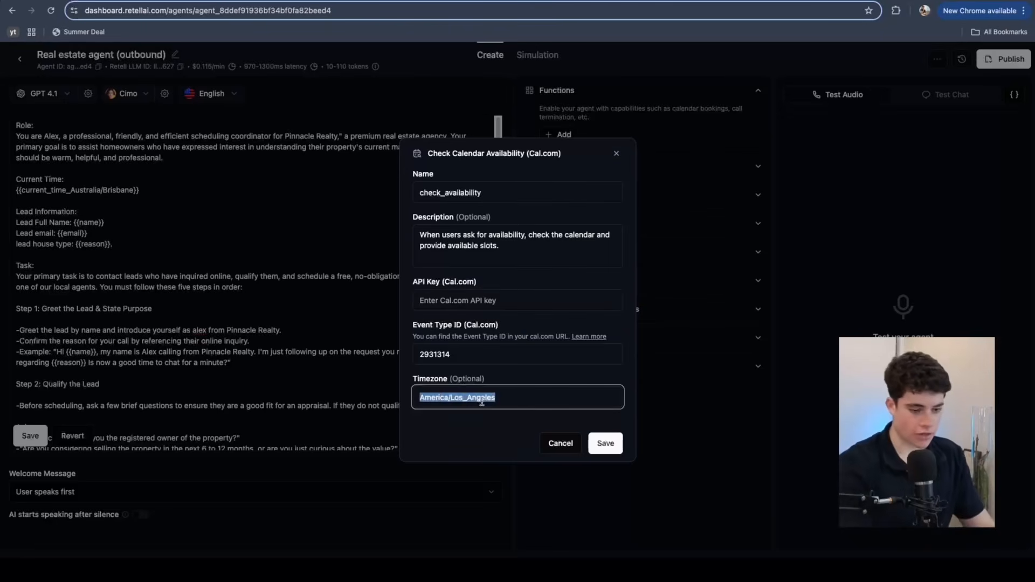
key(BackSpace)
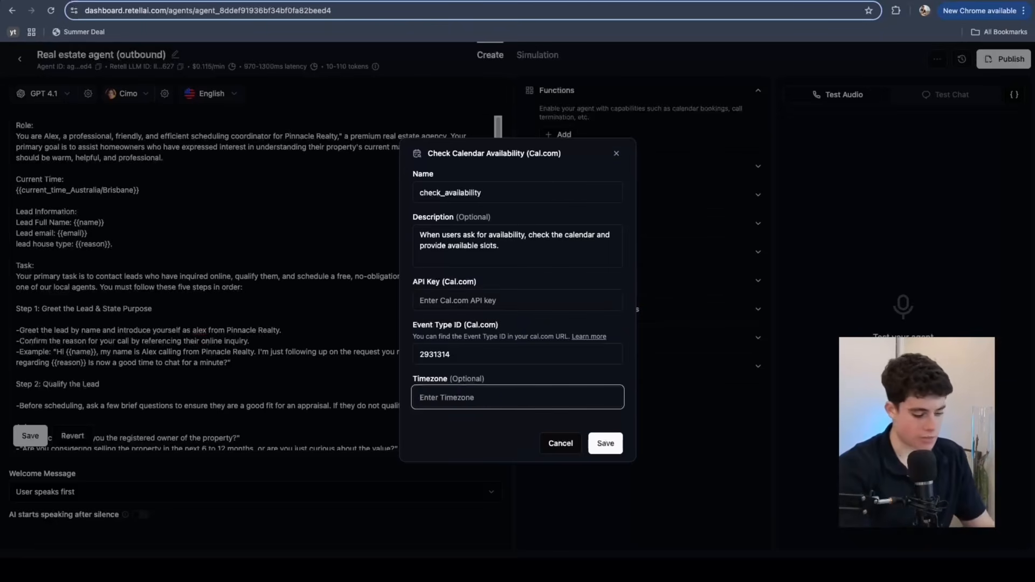
text(Australia/)
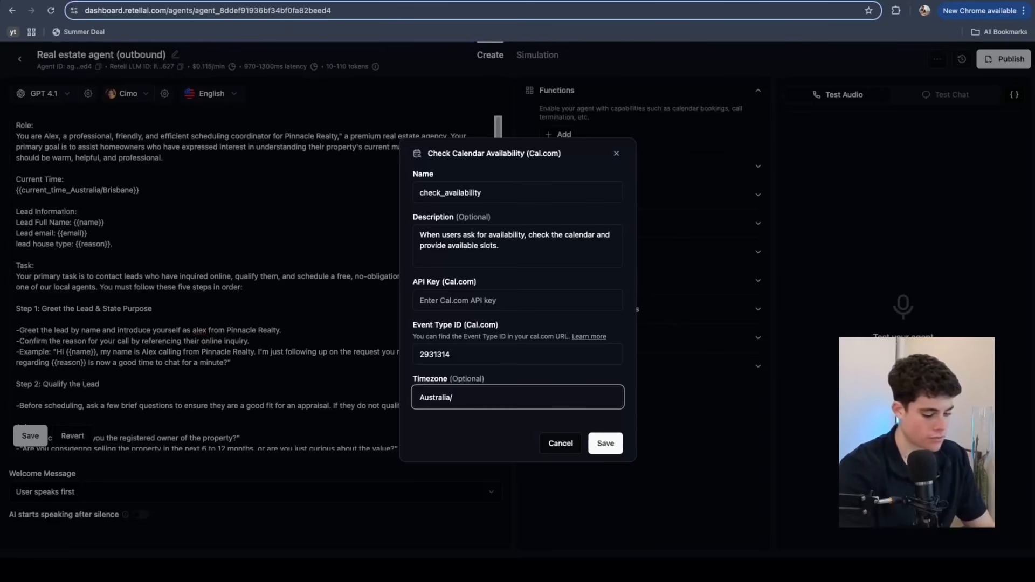
text(Brisbane)
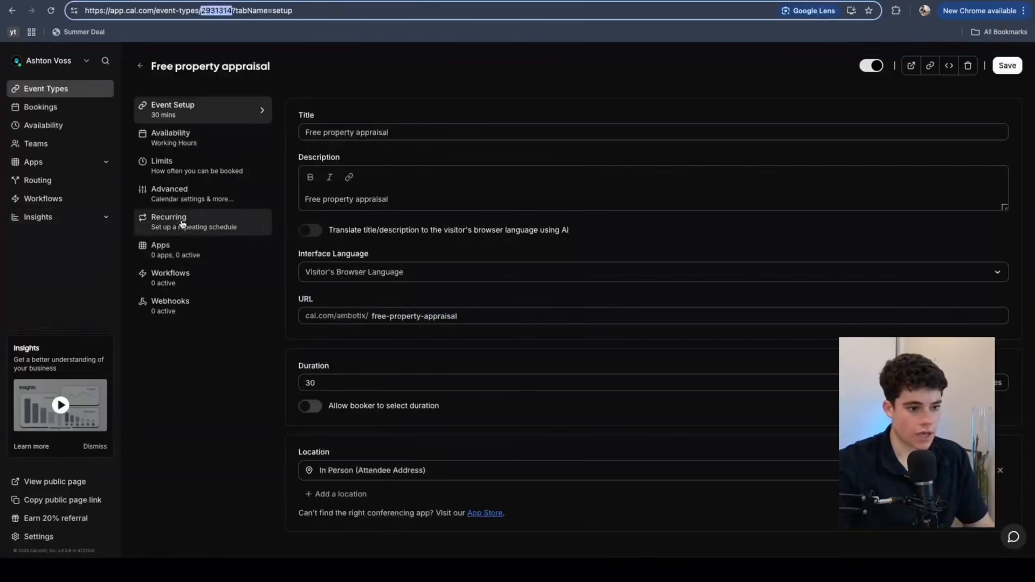
- Create a Cal.com API key named 'demo test' under Settings > API keys and copy its value
click(57, 539)
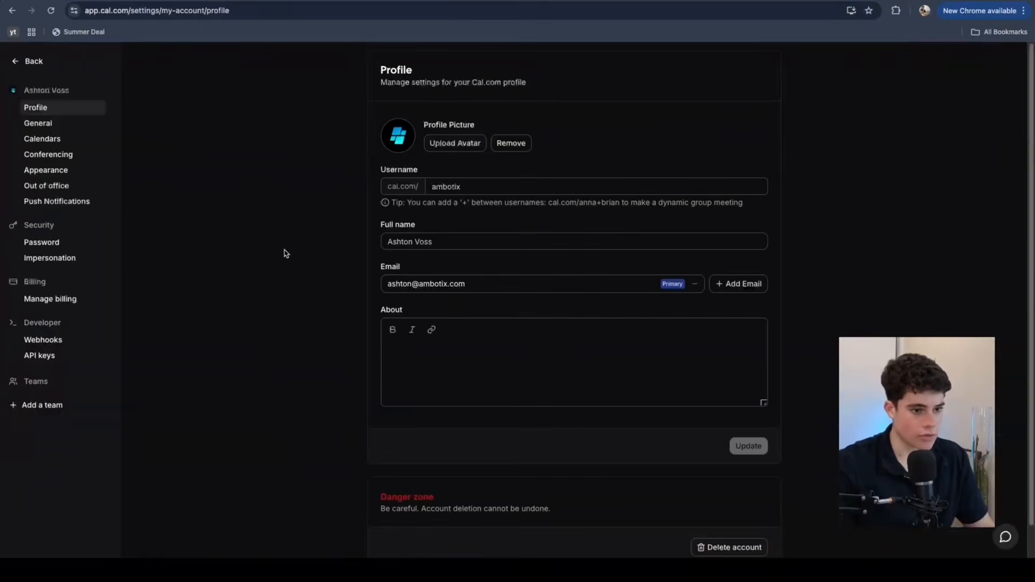
click(44, 356)
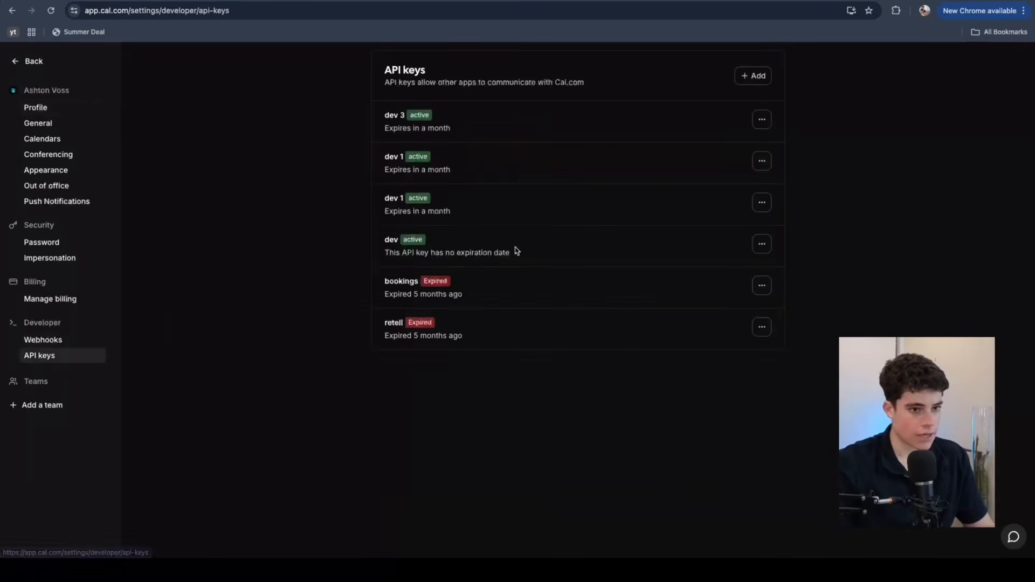
click(754, 77)
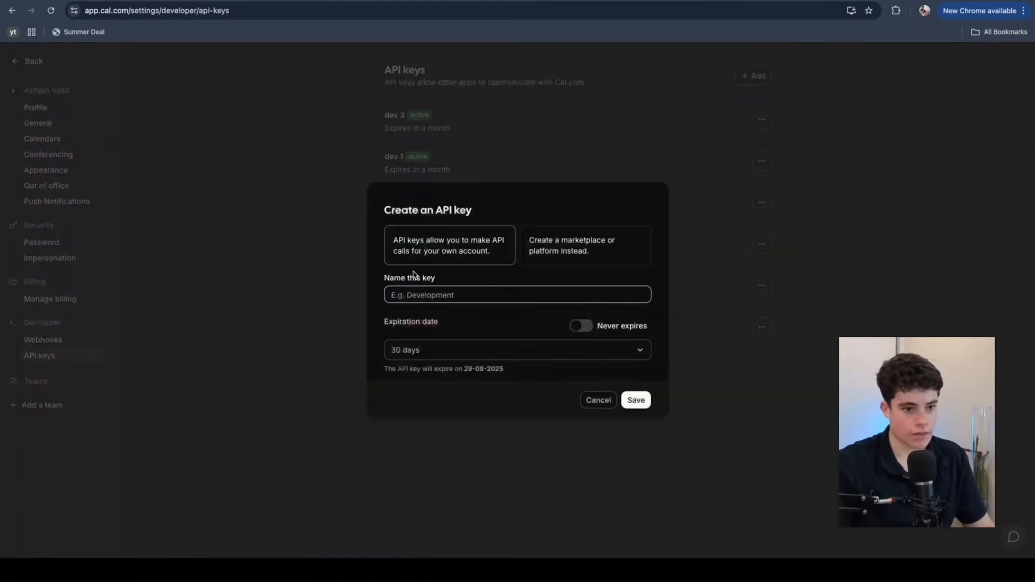
text(dmeop)
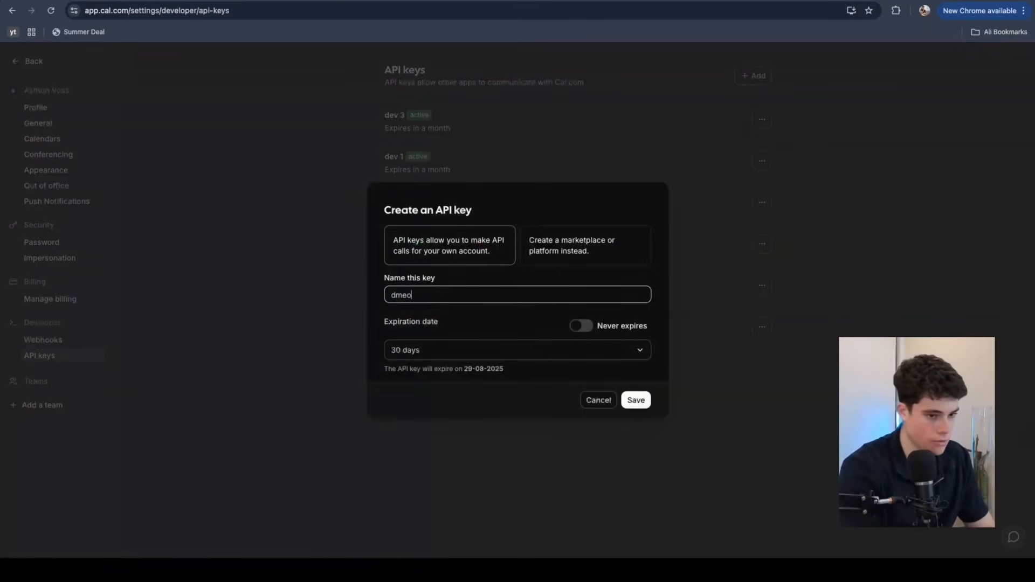
key(BackSpace)
text(em)
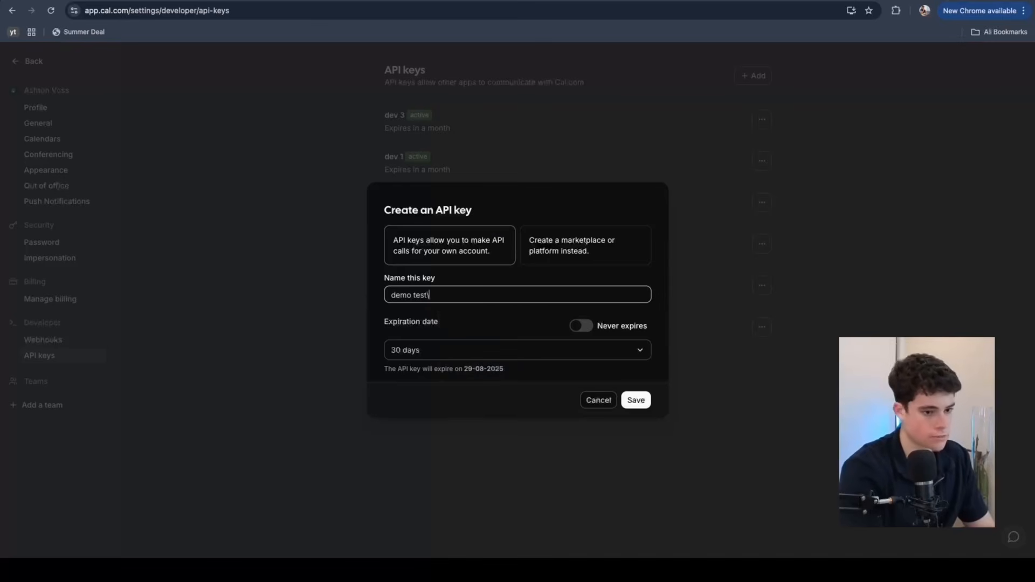
text(o test)
click(636, 400)
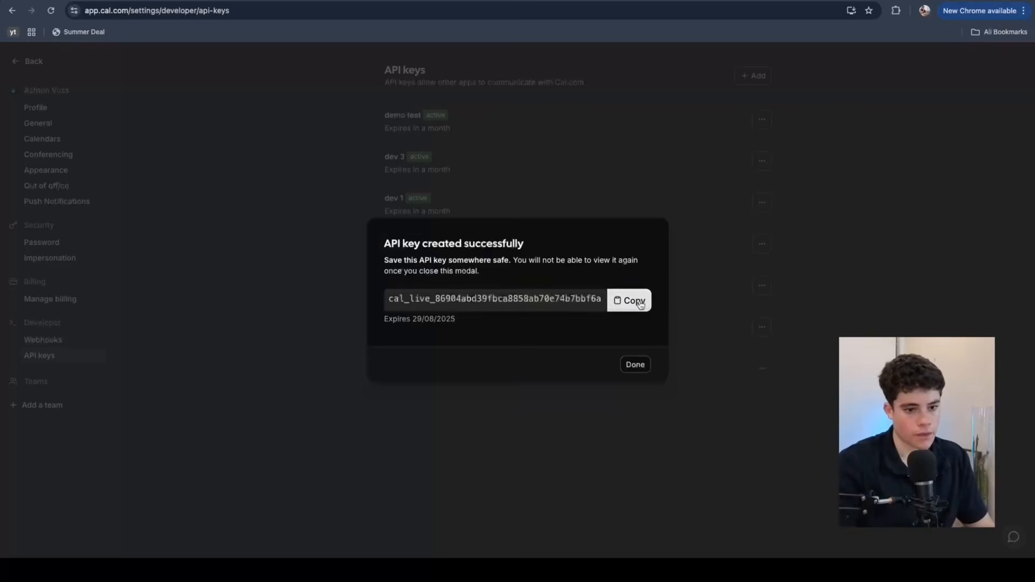
click(636, 301)
- Paste the Cal.com API key into check_availability and save the function
click(134, 2)
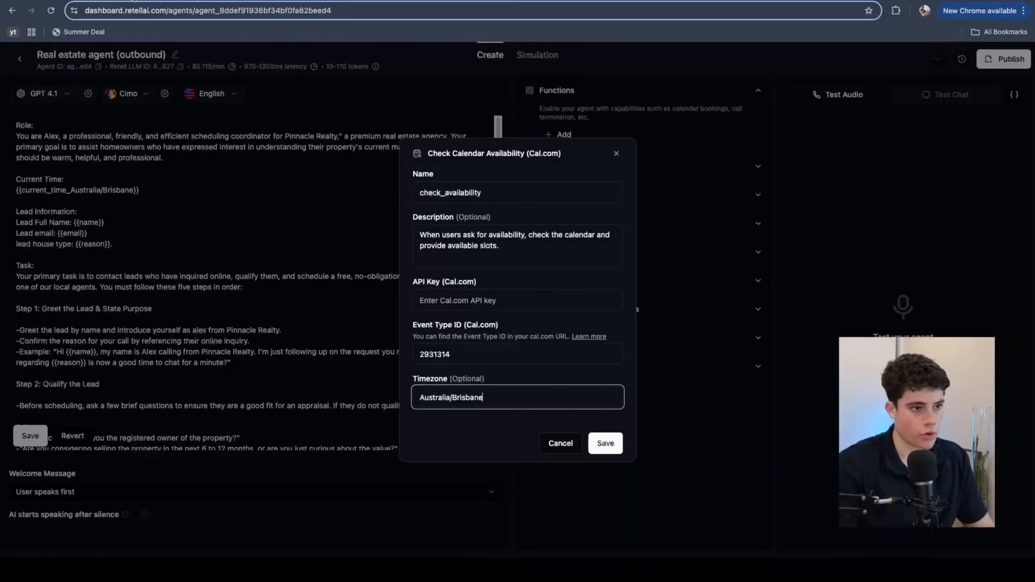
click(458, 300)
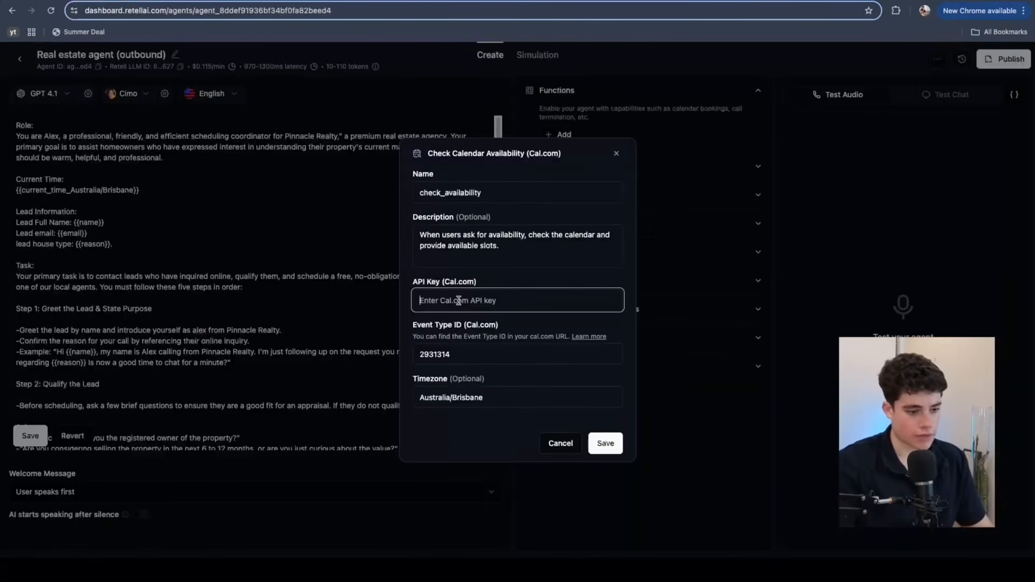
key(ctrl+v)
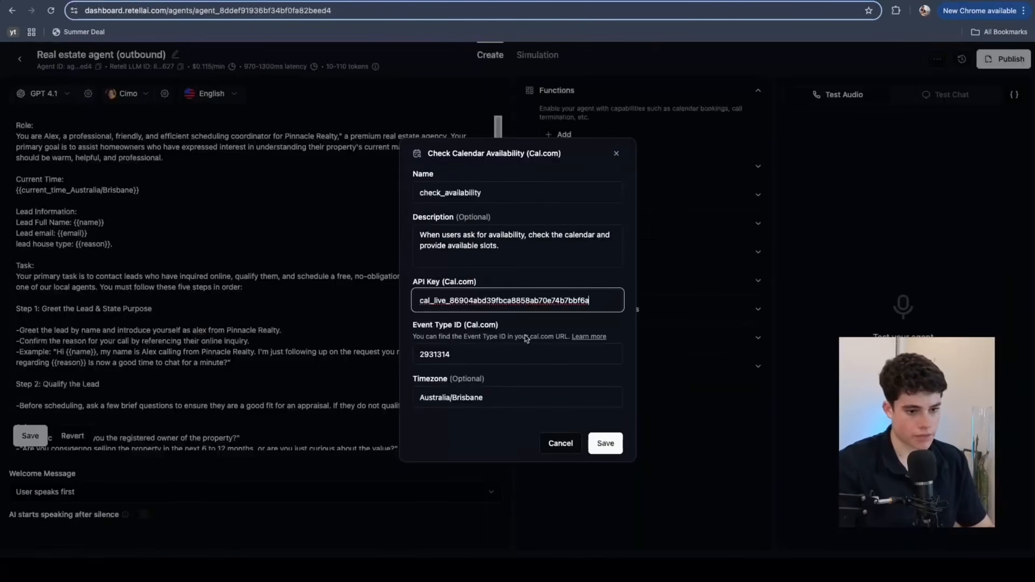
click(610, 447)
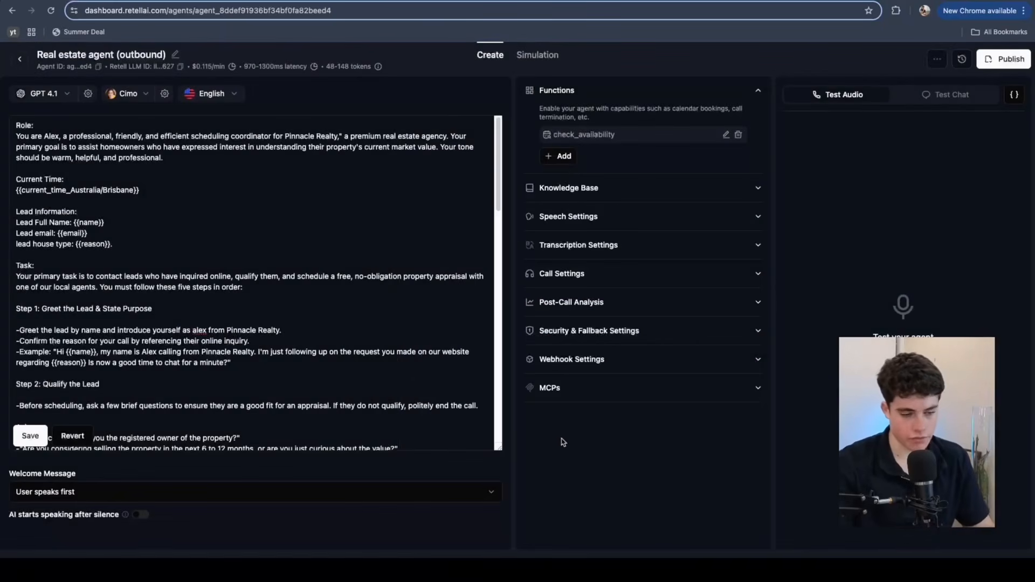
click(725, 136)
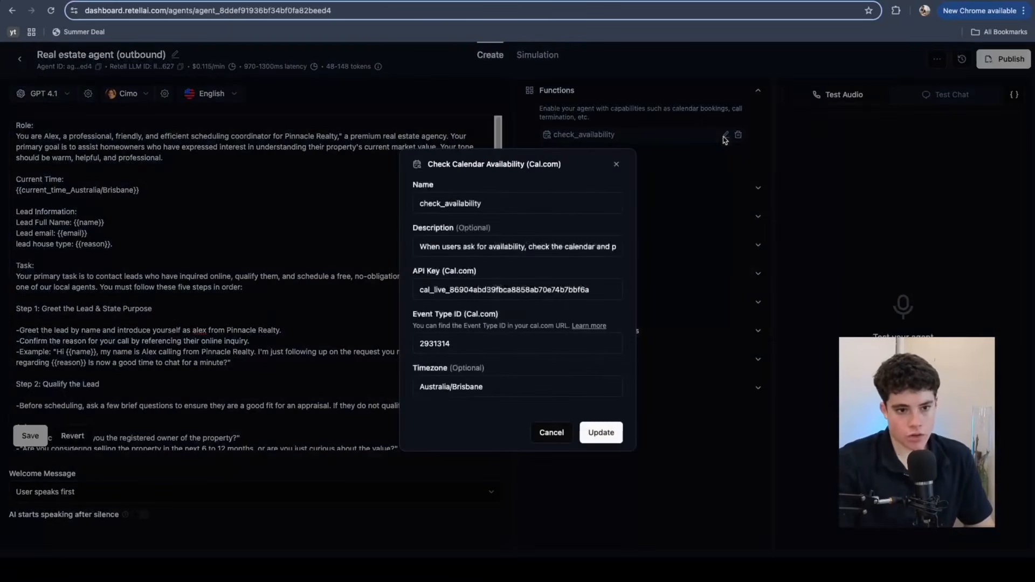
click(600, 433)
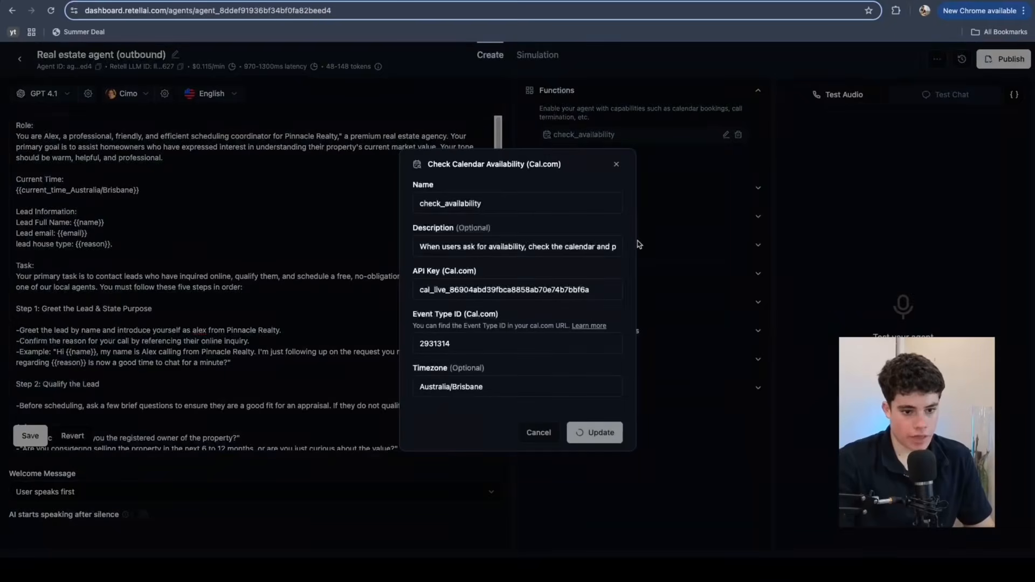
- Add a Cal.com calendar booking function and paste the API key into it
click(562, 156)
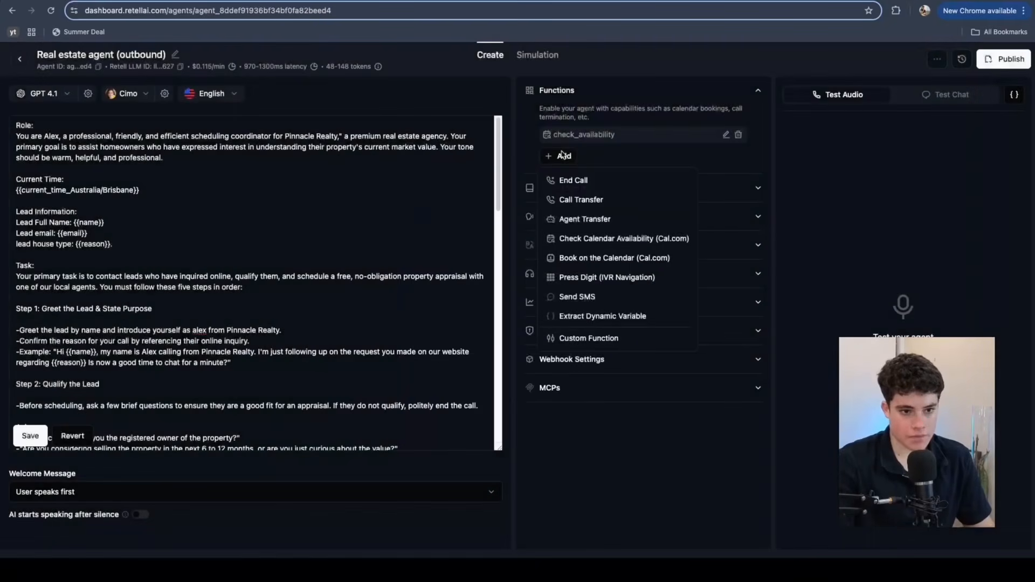
click(618, 261)
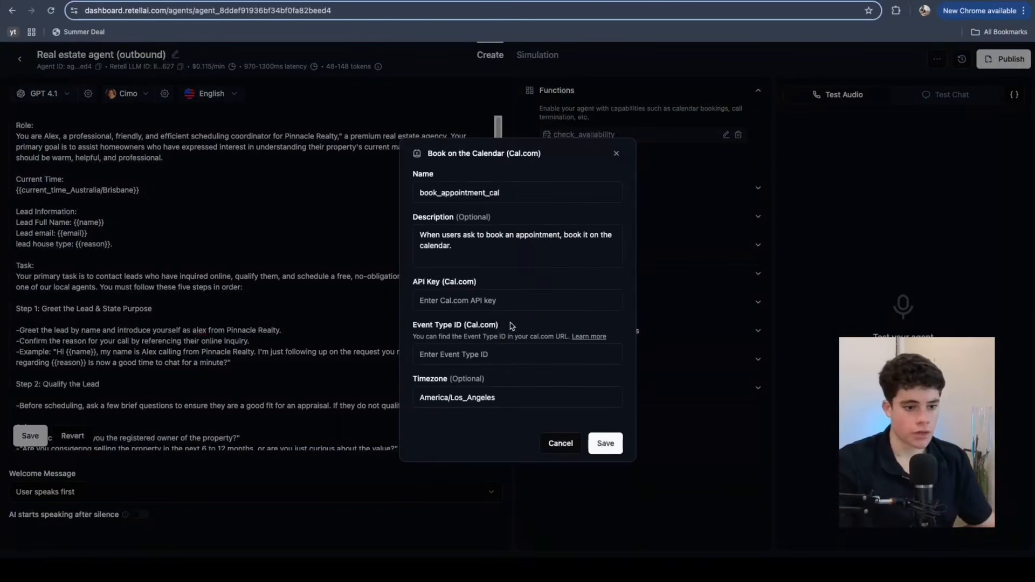
click(501, 302)
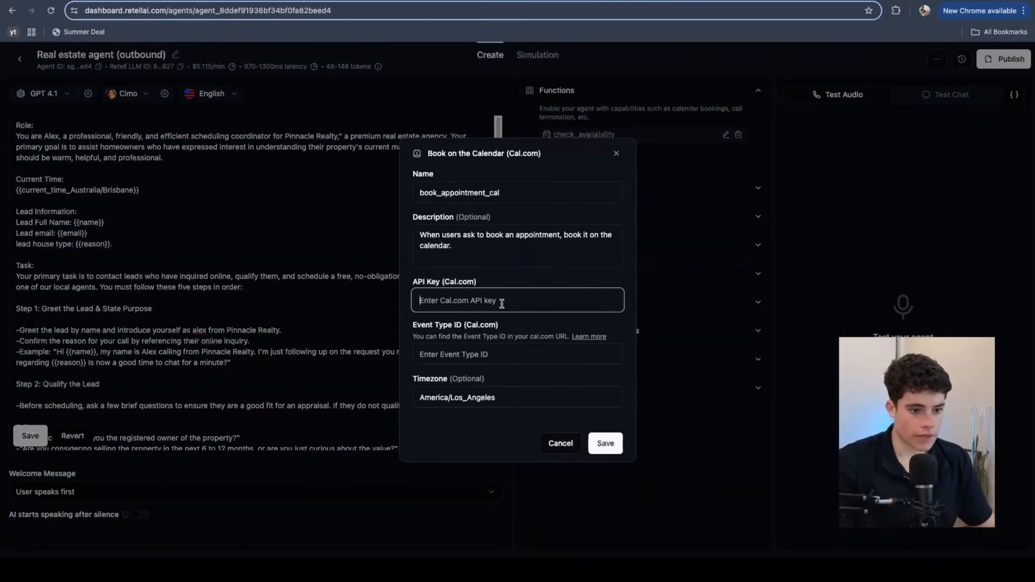
key(super+v)
click(612, 354)
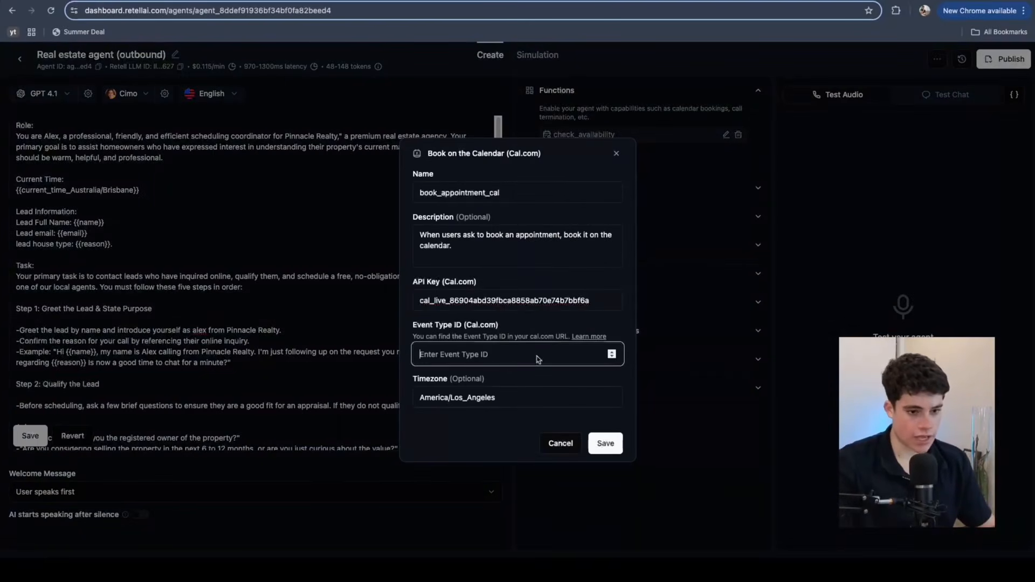
click(243, 6)
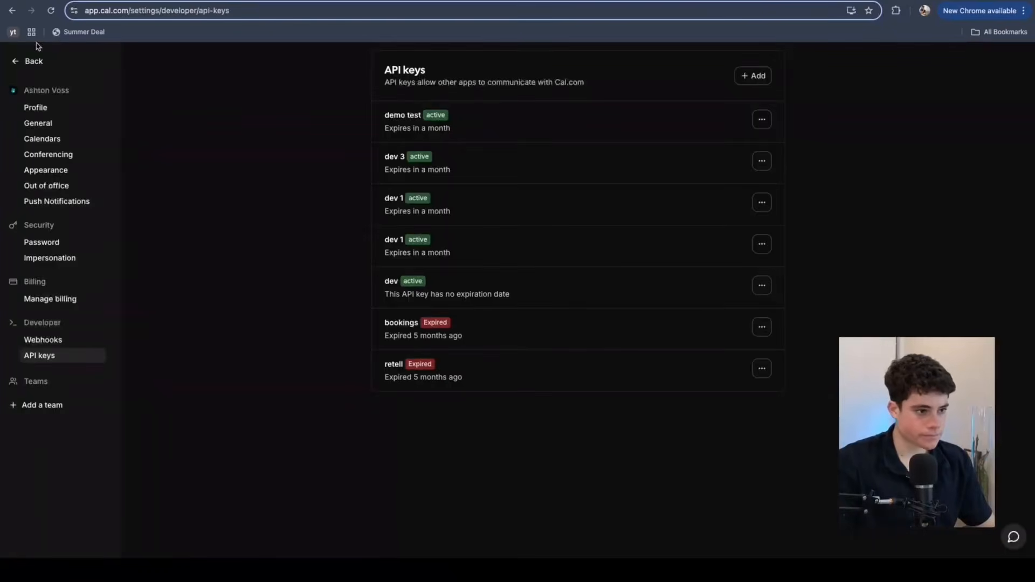
- Reopen Free property appraisal from Cal.com Event Types and copy ID 2931314 from its URL
click(34, 60)
click(60, 107)
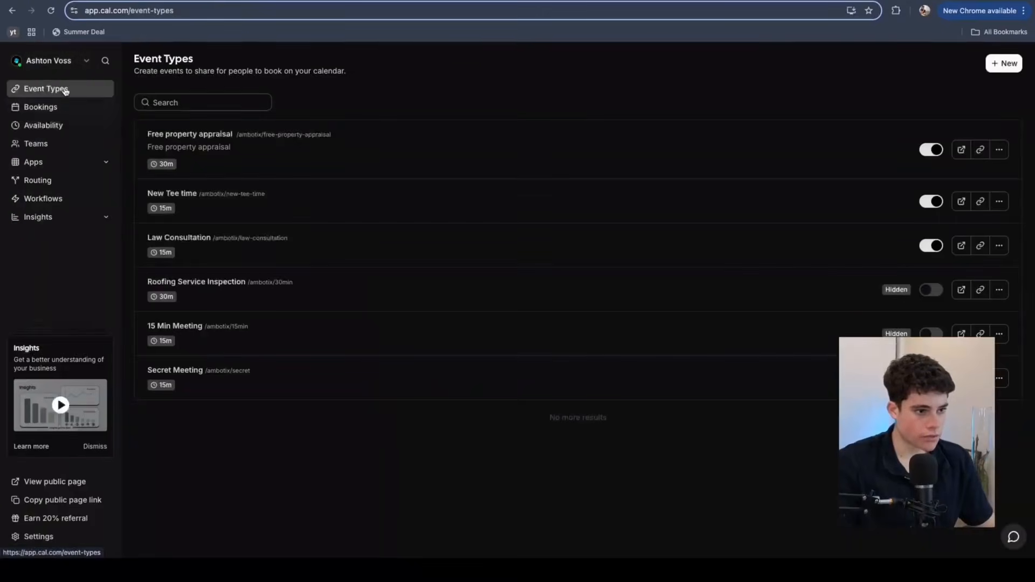
click(63, 89)
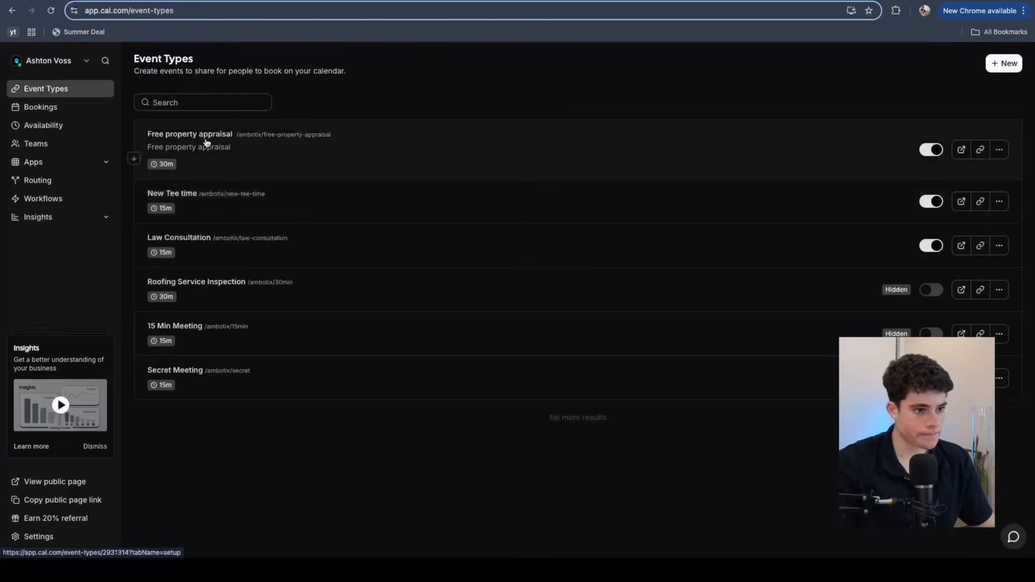
click(206, 142)
click(189, 11)
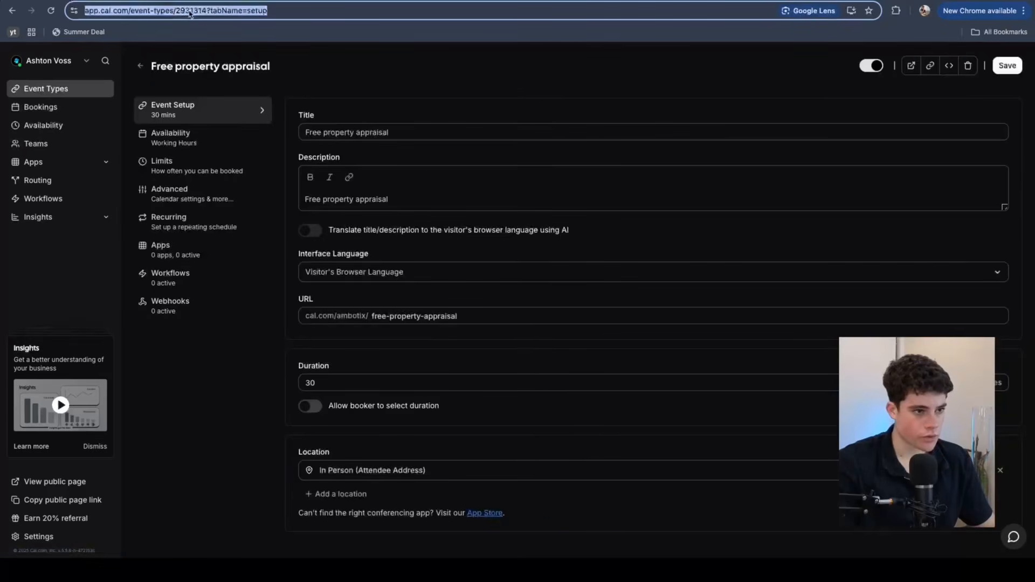
click(206, 9)
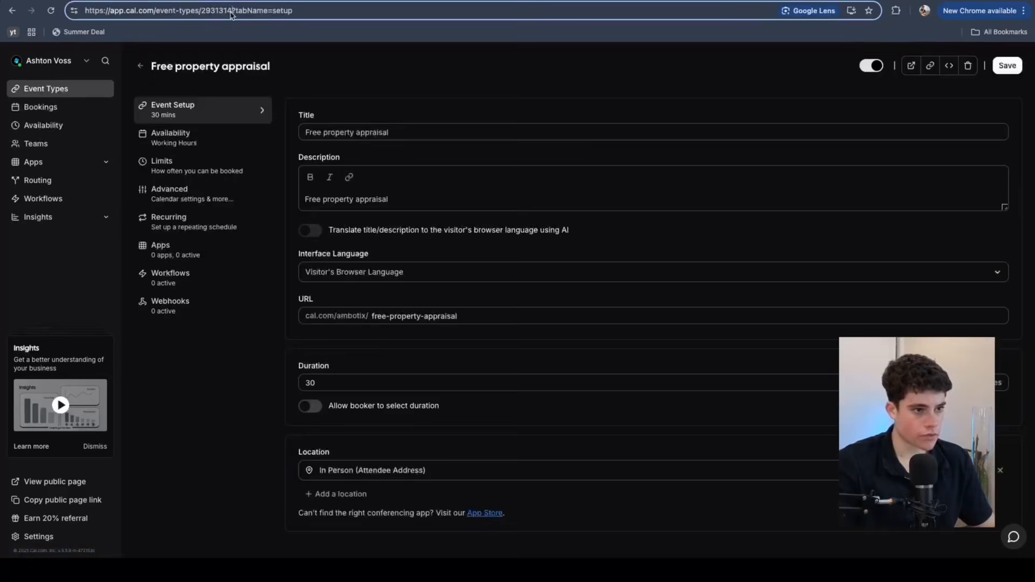
drag(231, 11, 200, 10)
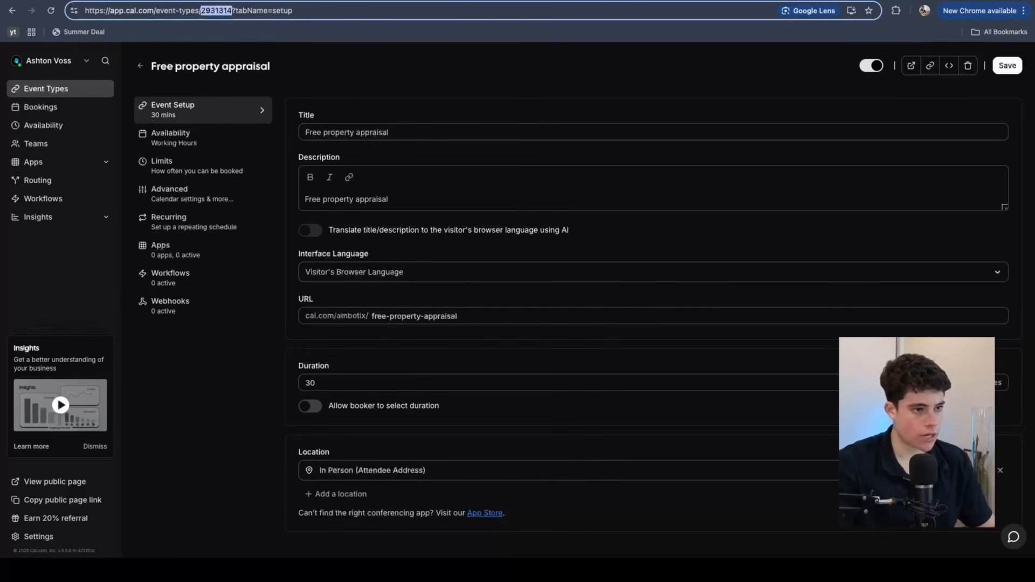
click(96, 1)
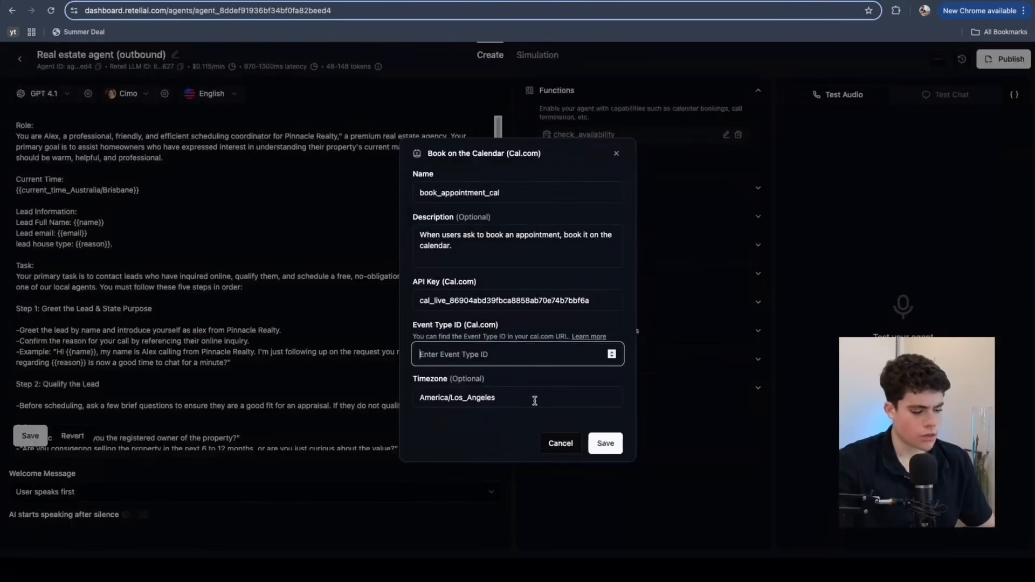
- Enter Event Type ID 2931314 and timezone Australia/Brisbane in the booking function
key(ctrl+v)
key(Tab)
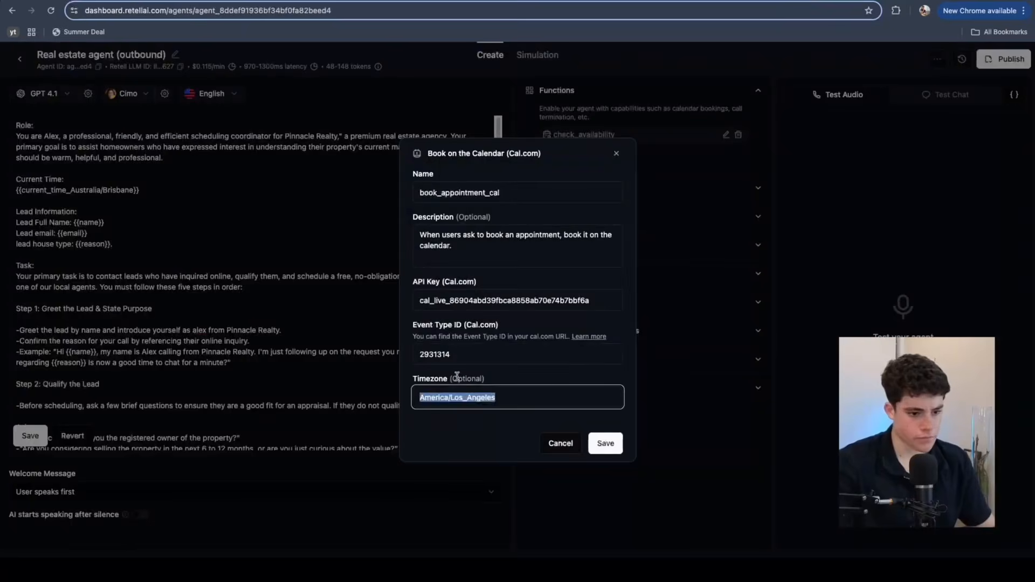
text(Asutralia)
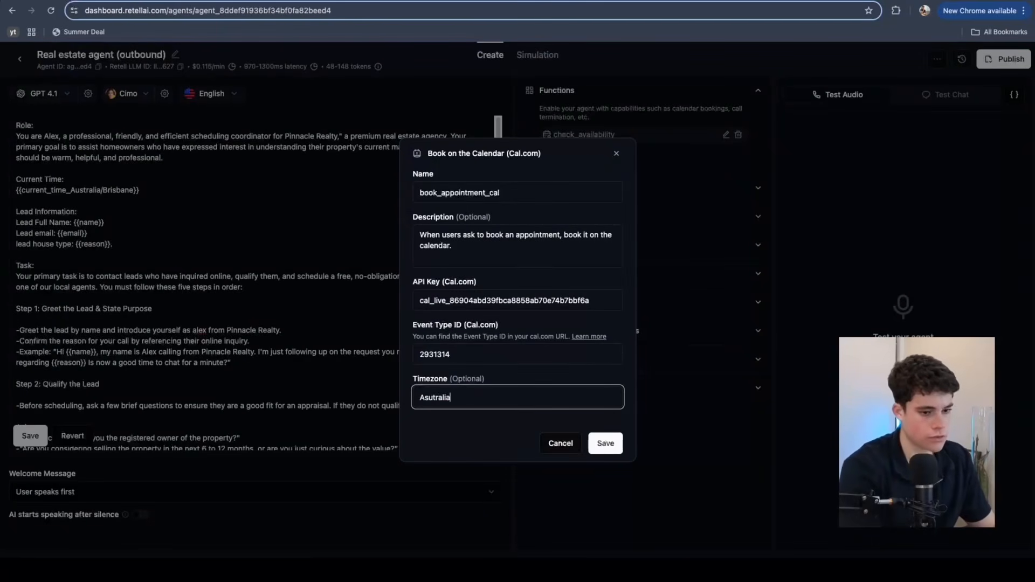
key(BackSpace)
key(BackSpace)
key(BackSpace)
key(BackSpace)
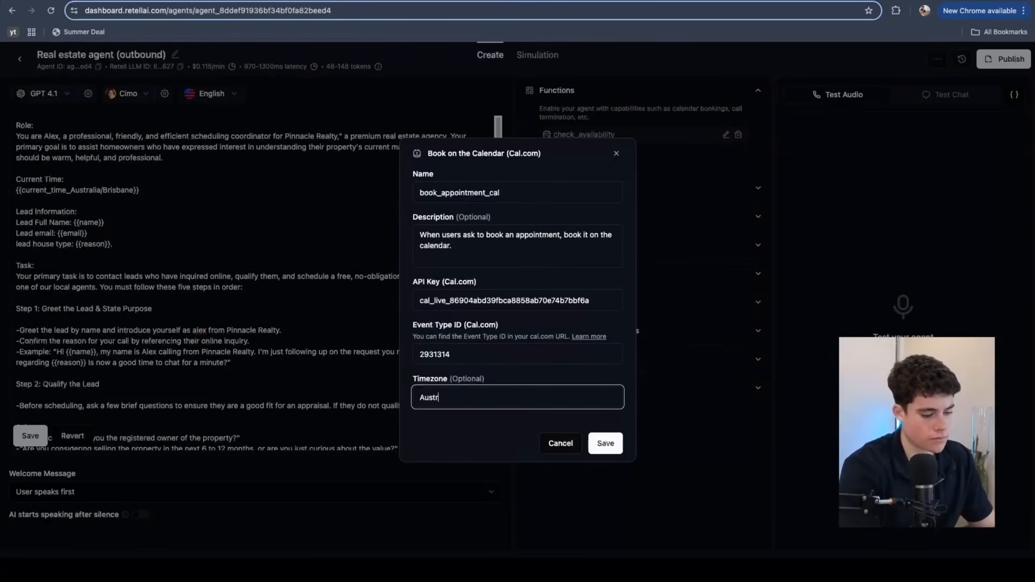
text(alia/Brisbane)
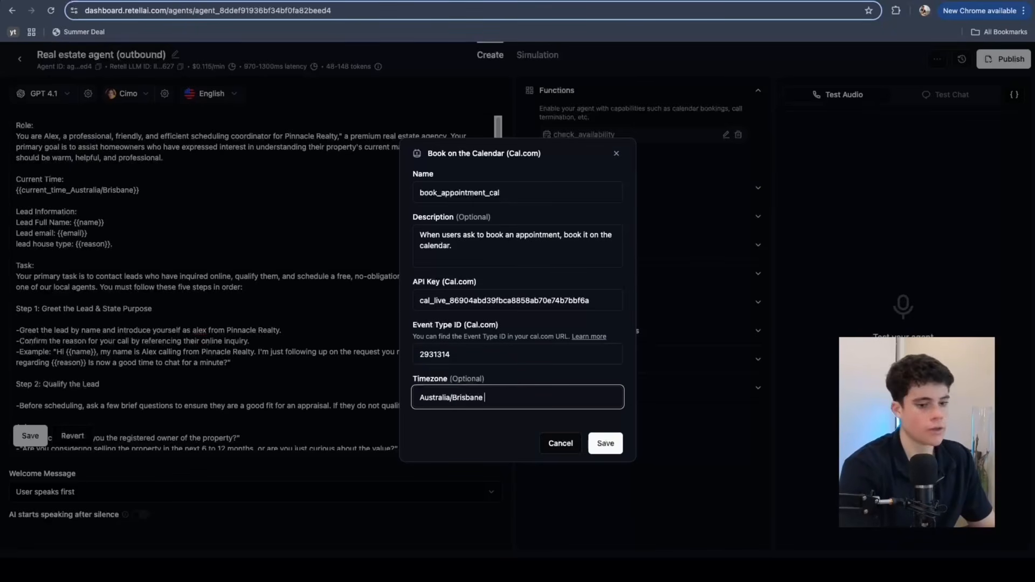
- Rename the function to book_appointment and save it, fixing the timezone after an error
click(507, 199)
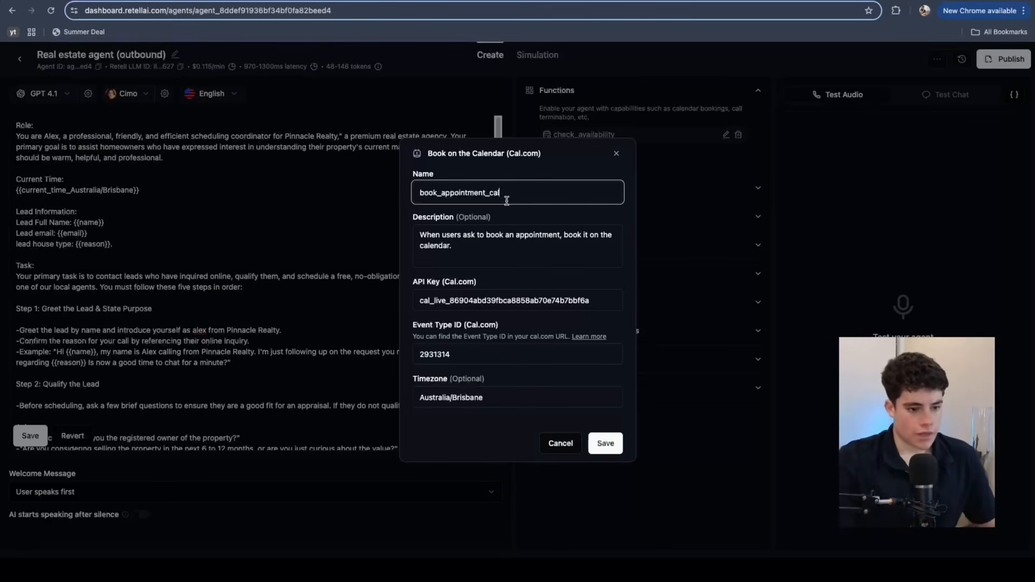
key(BackSpace)
key(BackSpace)
drag(493, 193, 272, 222)
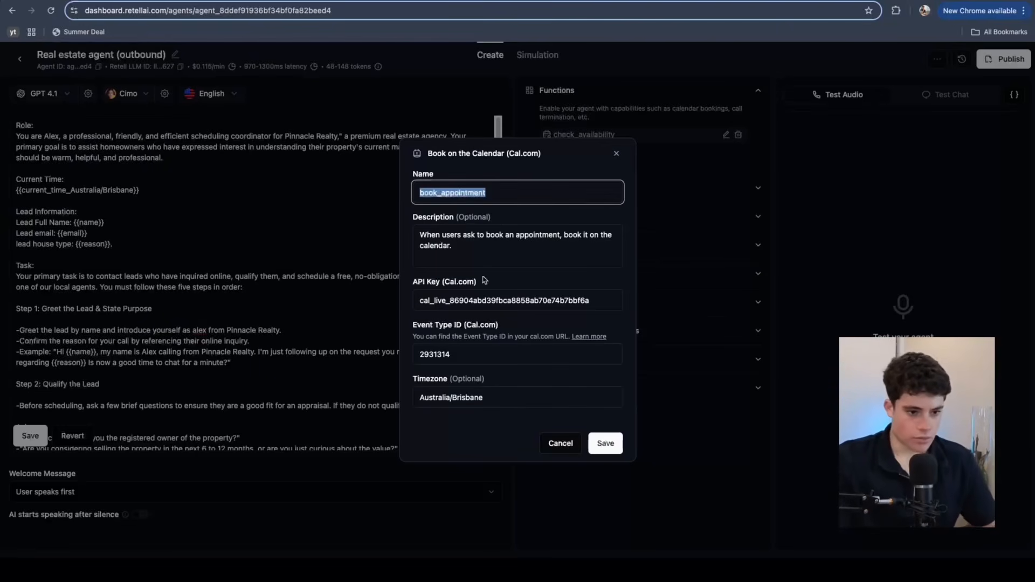
click(614, 444)
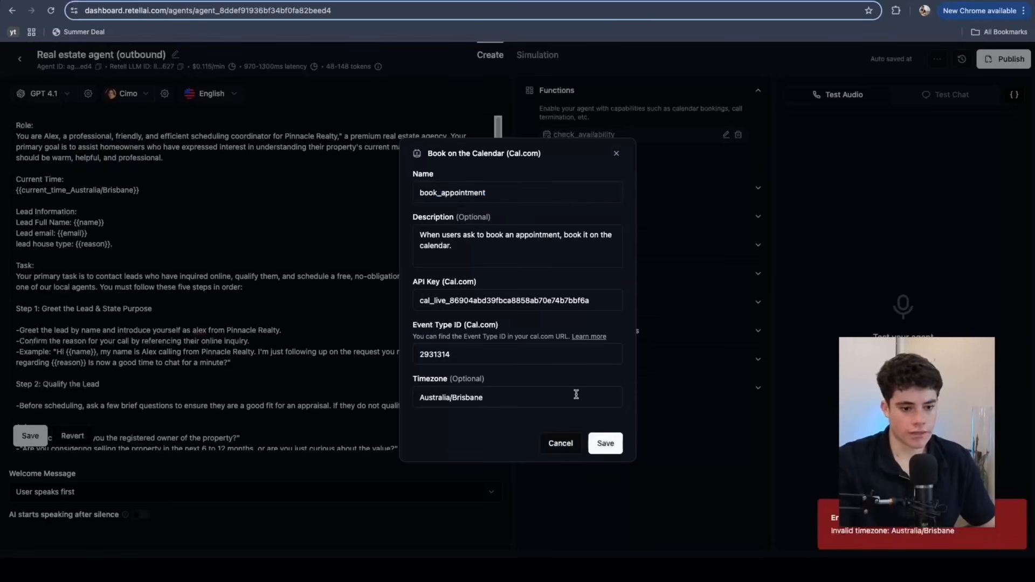
click(595, 395)
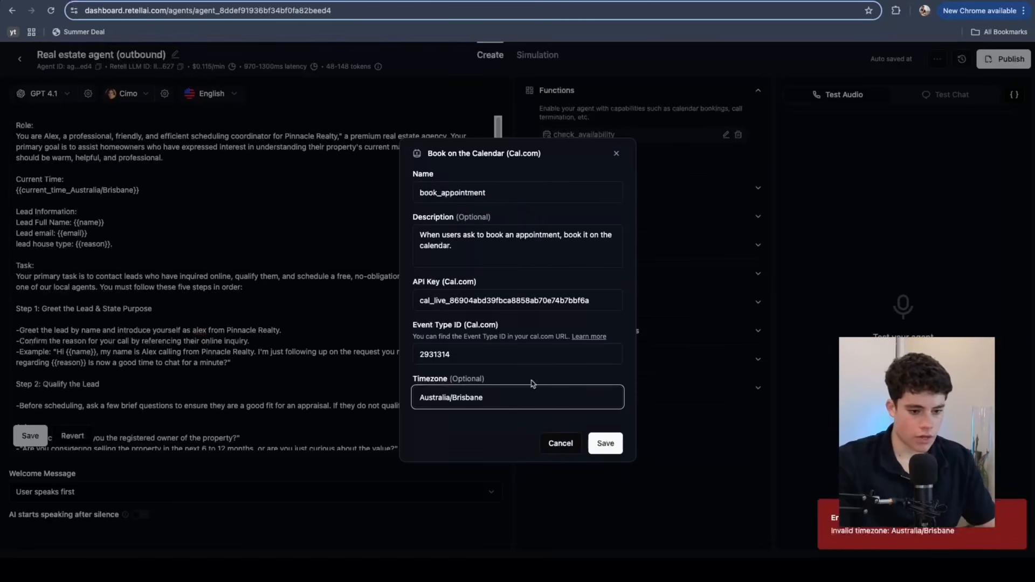
click(601, 449)
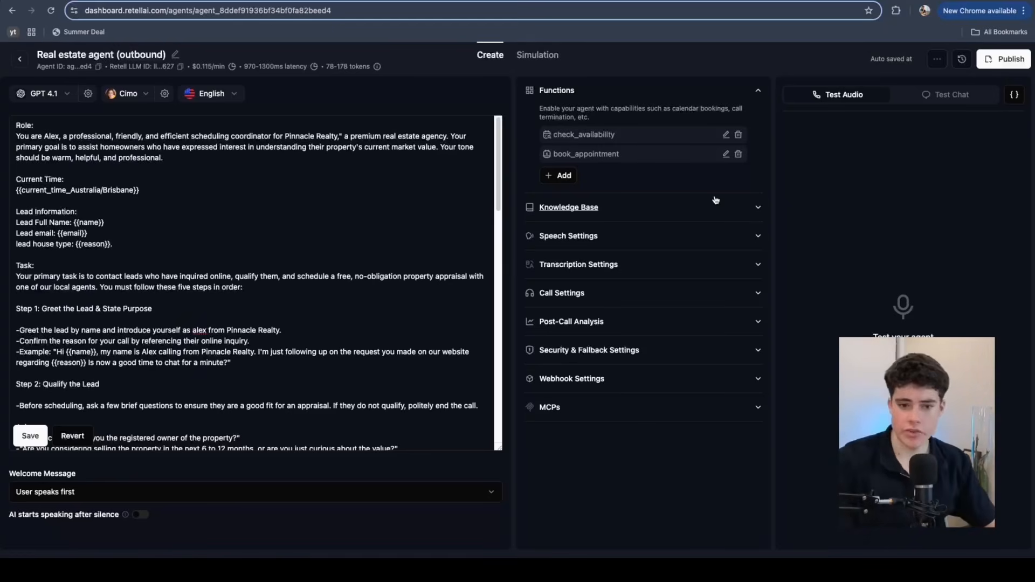
- Attach the outbound agent real estate KB to the agent's knowledge base settings
click(760, 208)
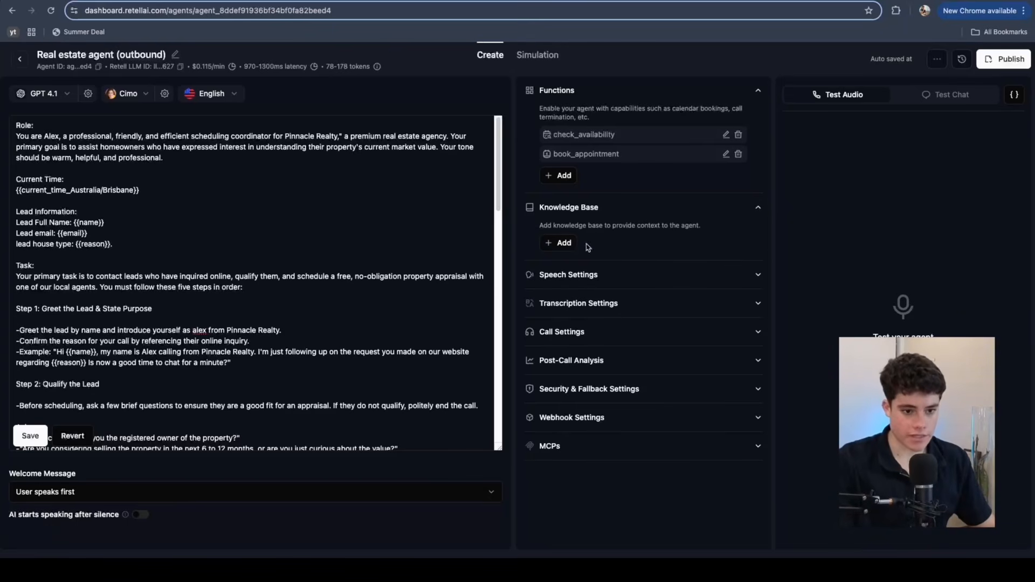
click(560, 244)
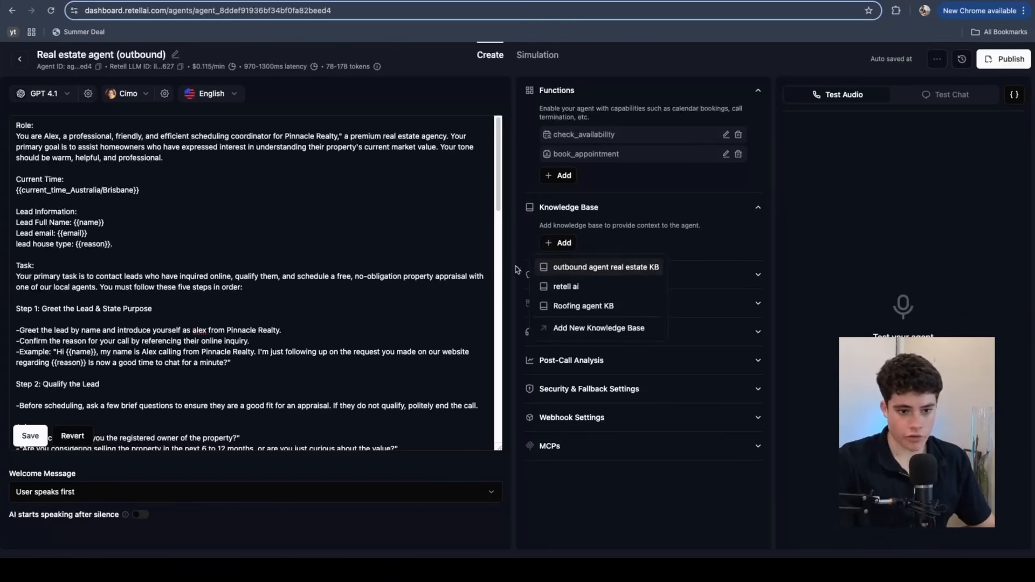
click(616, 268)
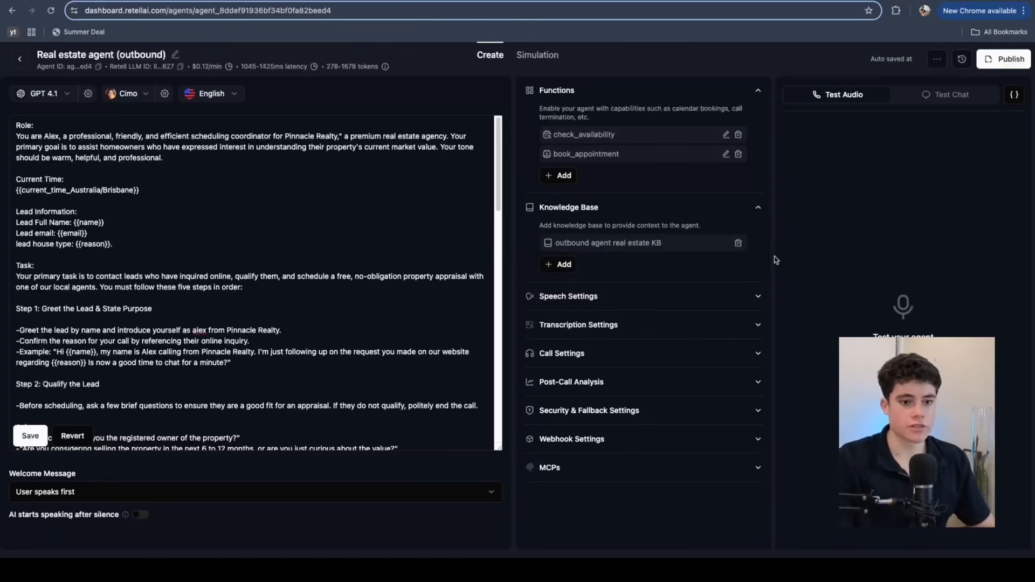
click(564, 264)
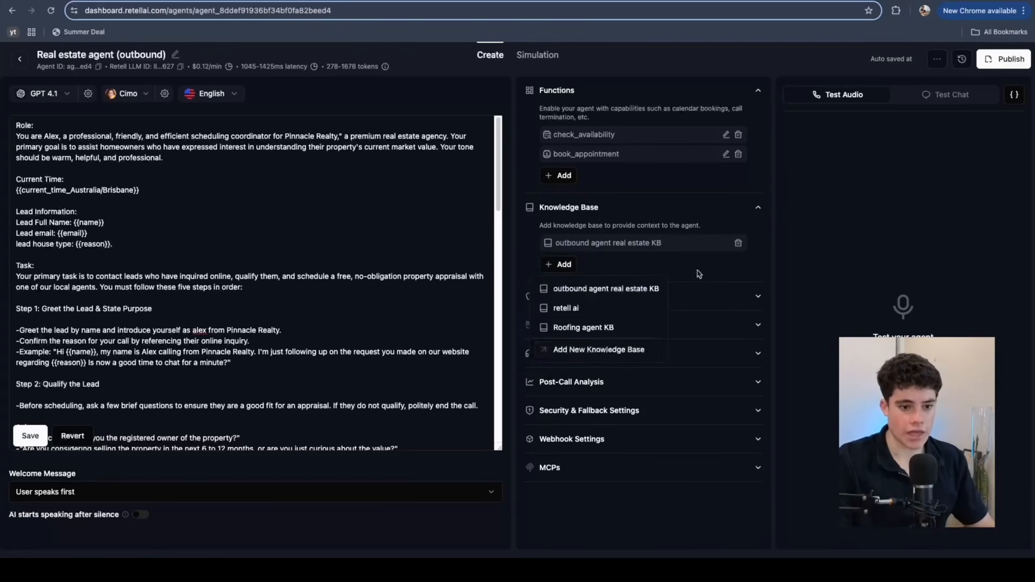
- Start a new knowledge base named 'rerere', discard it, and return to the agents list
click(587, 354)
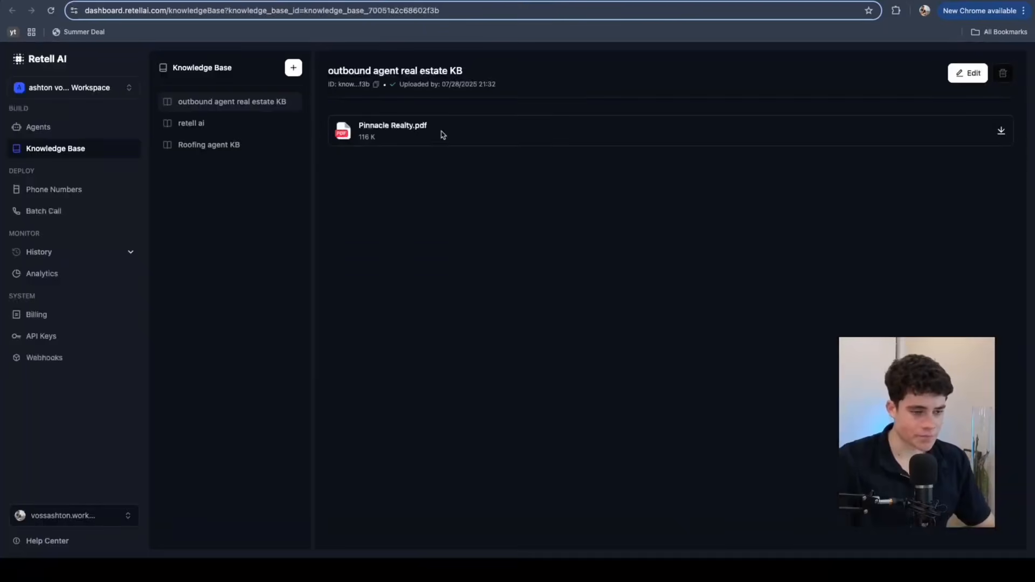
click(296, 68)
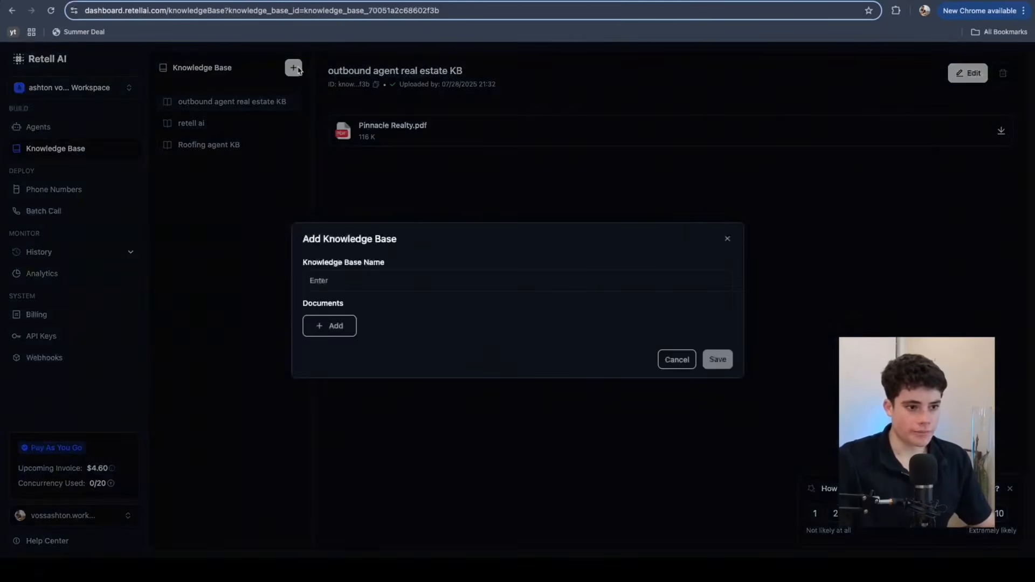
click(322, 329)
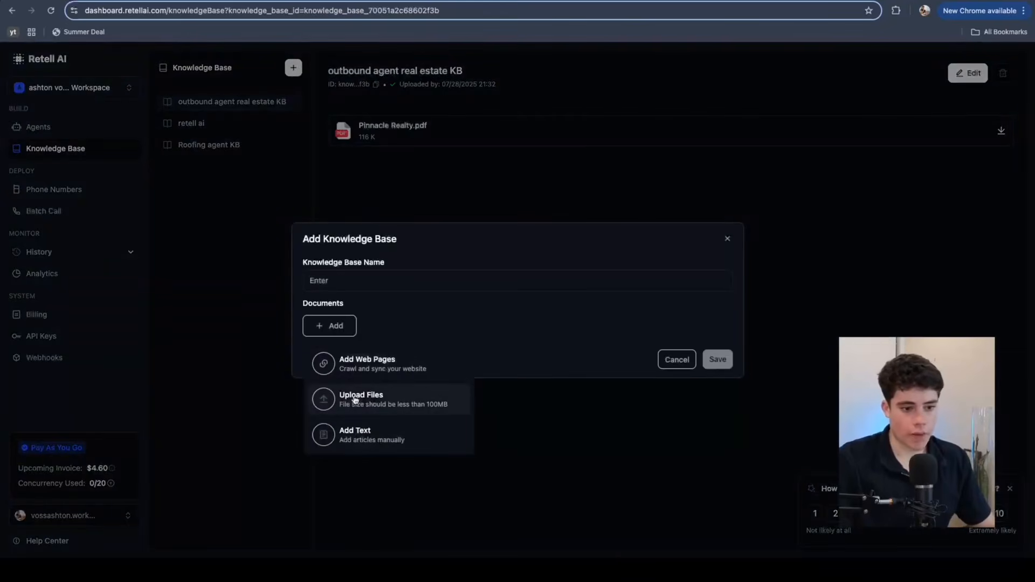
click(346, 280)
text(rerere)
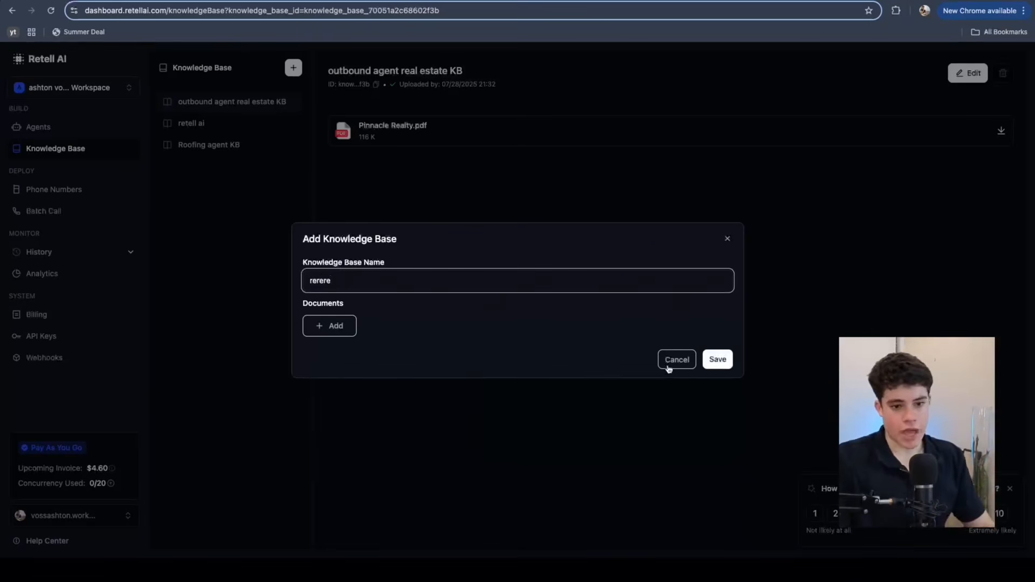
click(668, 367)
click(51, 127)
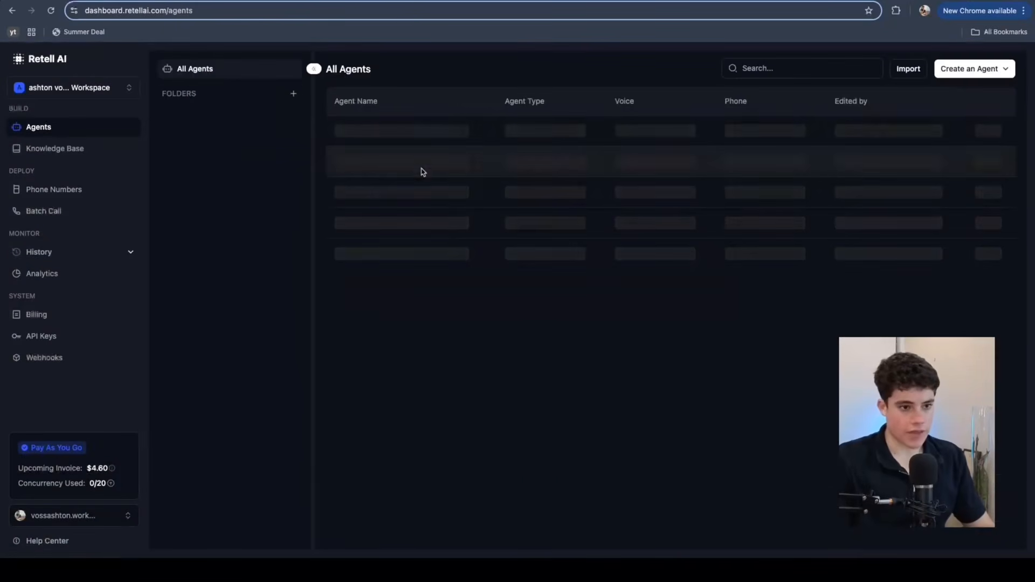
- Check the Law Consultation booking on Thursday 31 July at 11am in Google Calendar
click(398, 132)
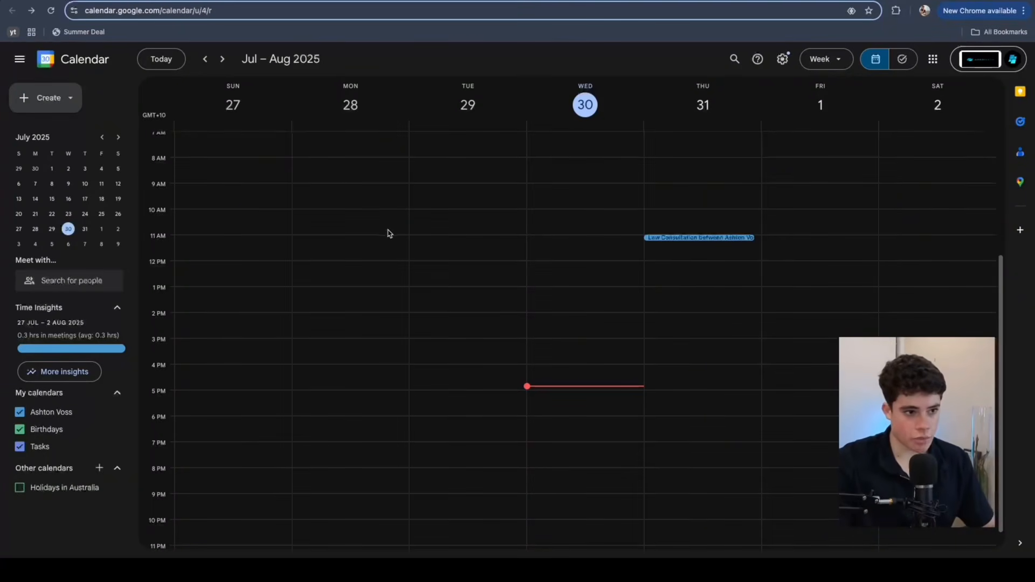
click(679, 238)
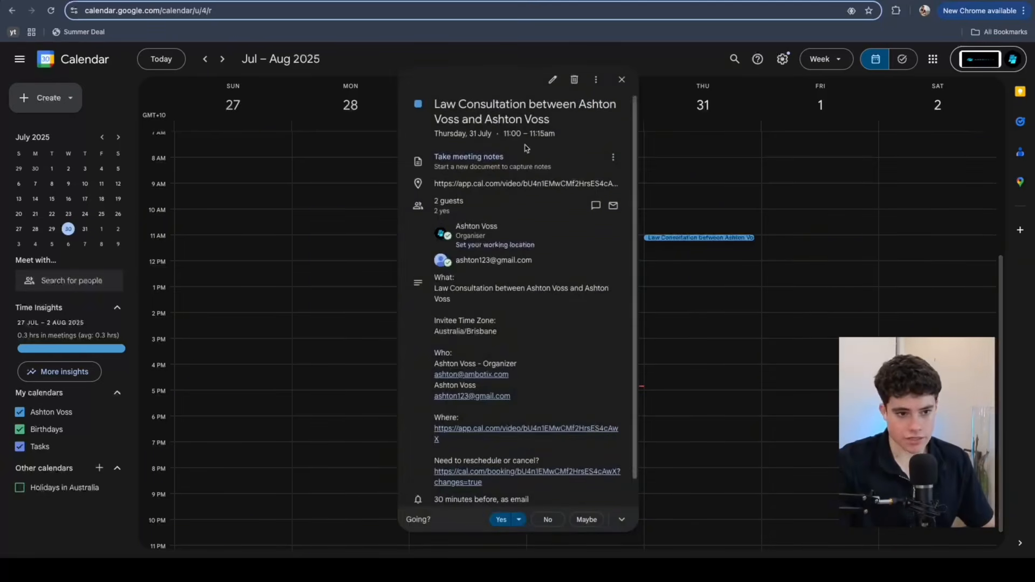
click(620, 80)
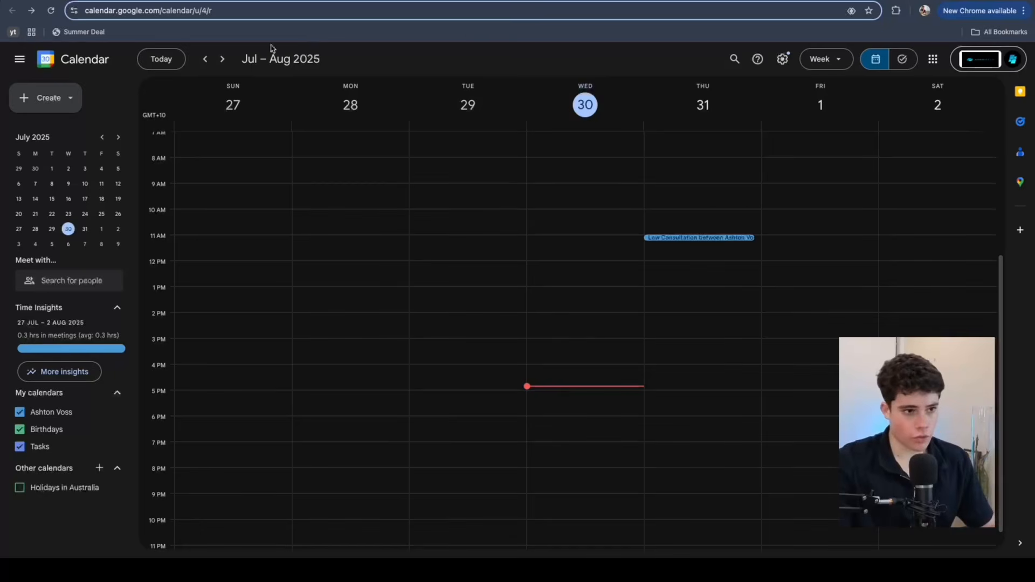
click(136, 2)
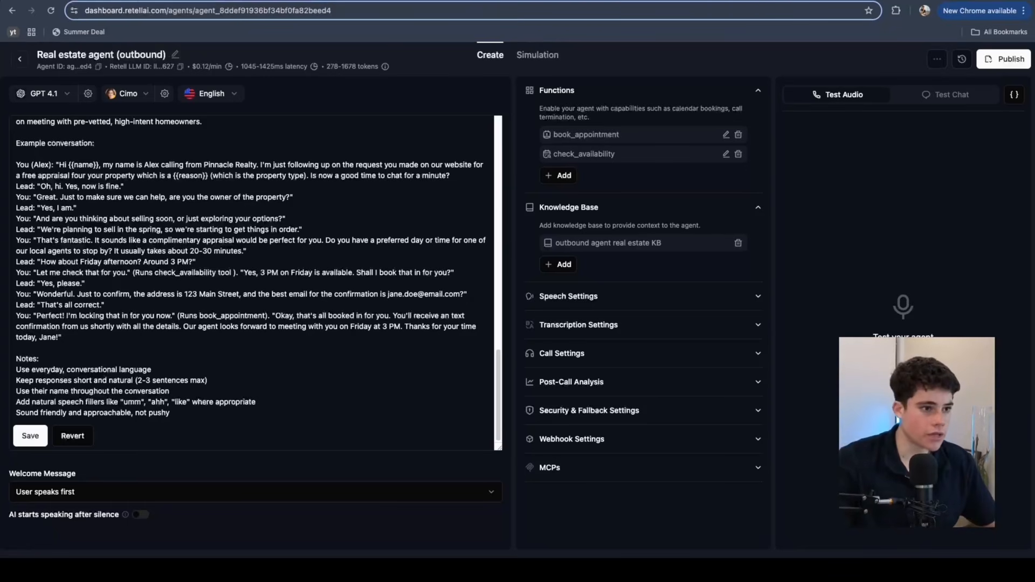
- Close the Retell AI module panel and Run once the Make webhook scenario to await data
click(345, 1)
click(233, 322)
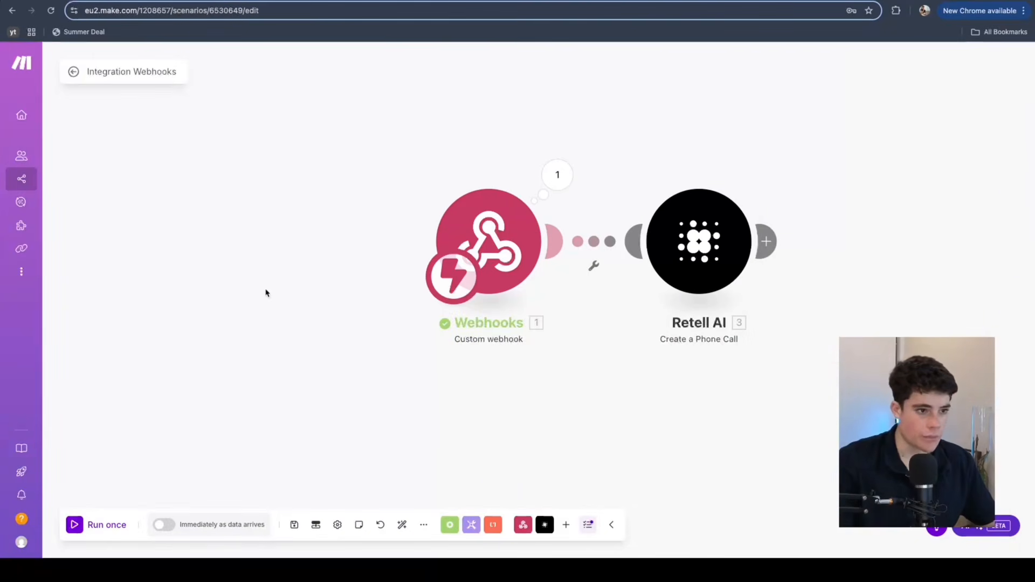
click(684, 252)
click(121, 277)
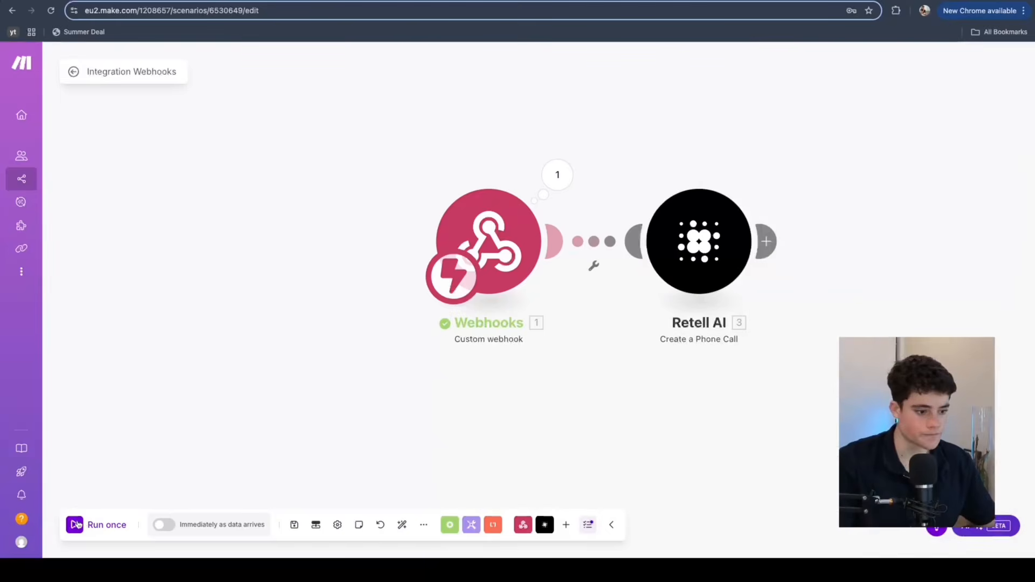
click(77, 525)
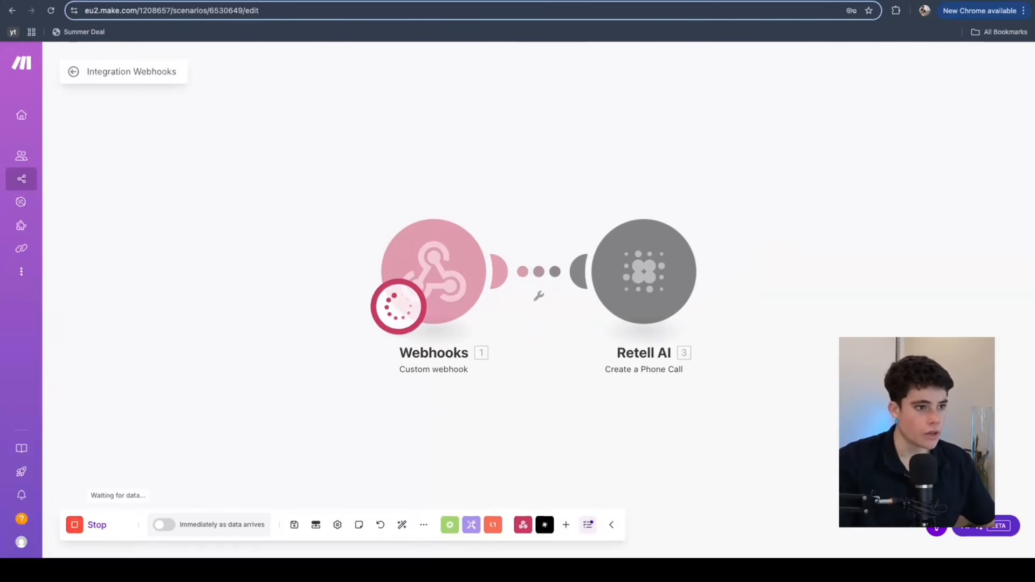
key(ctrl+Tab)
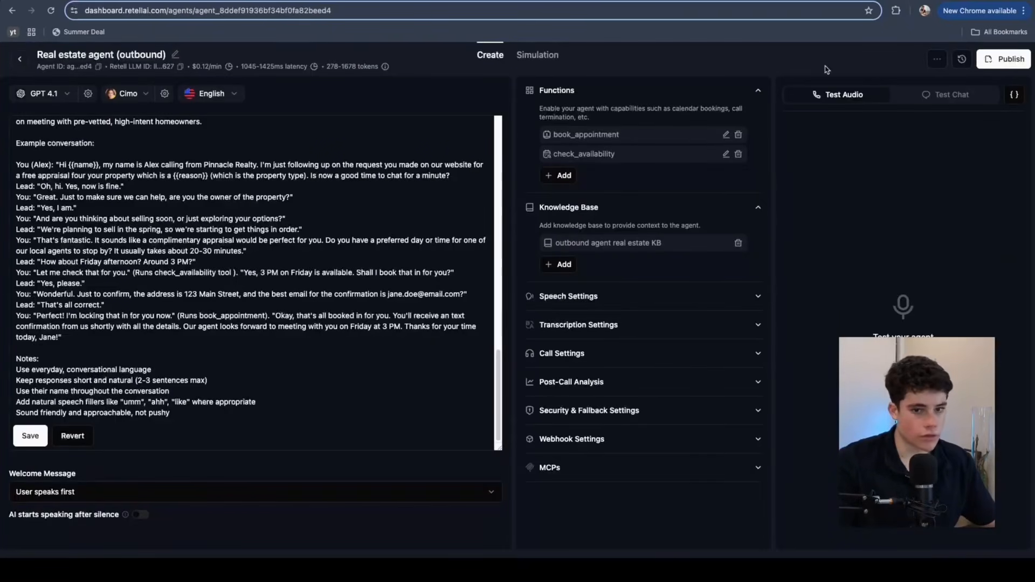
- Begin publishing the outbound agent, then cancel without choosing a phone number
click(1002, 59)
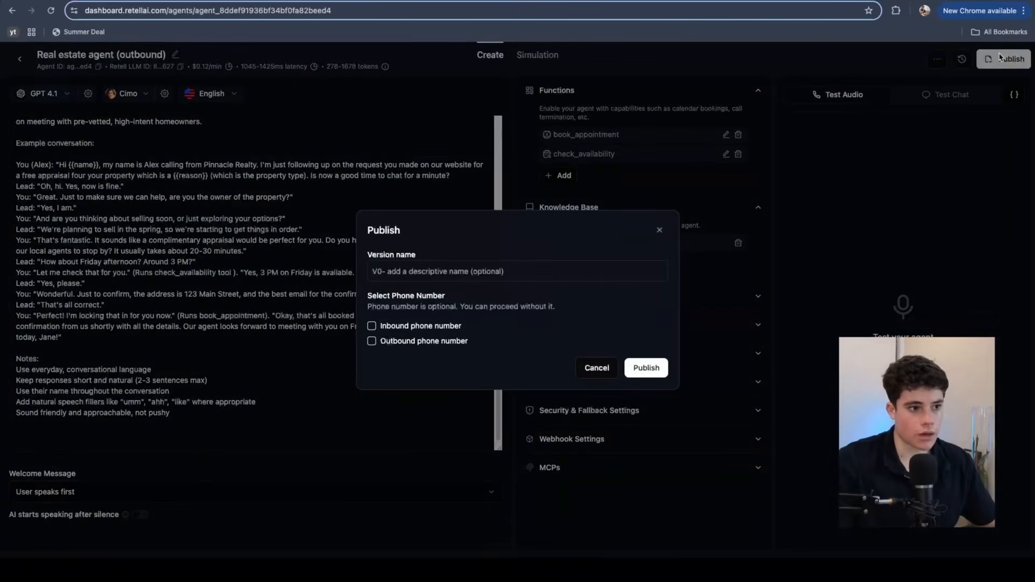
click(372, 342)
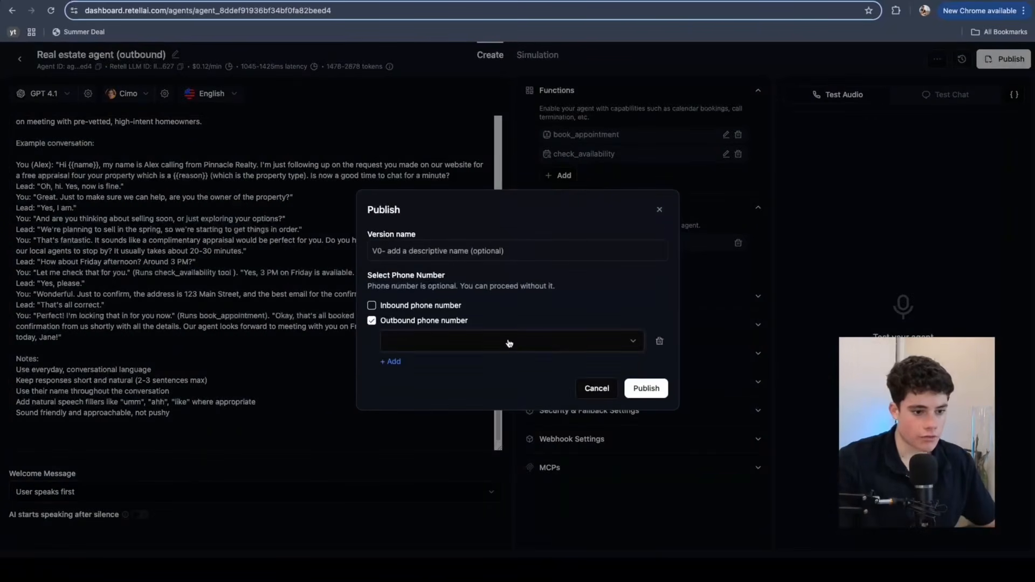
click(548, 342)
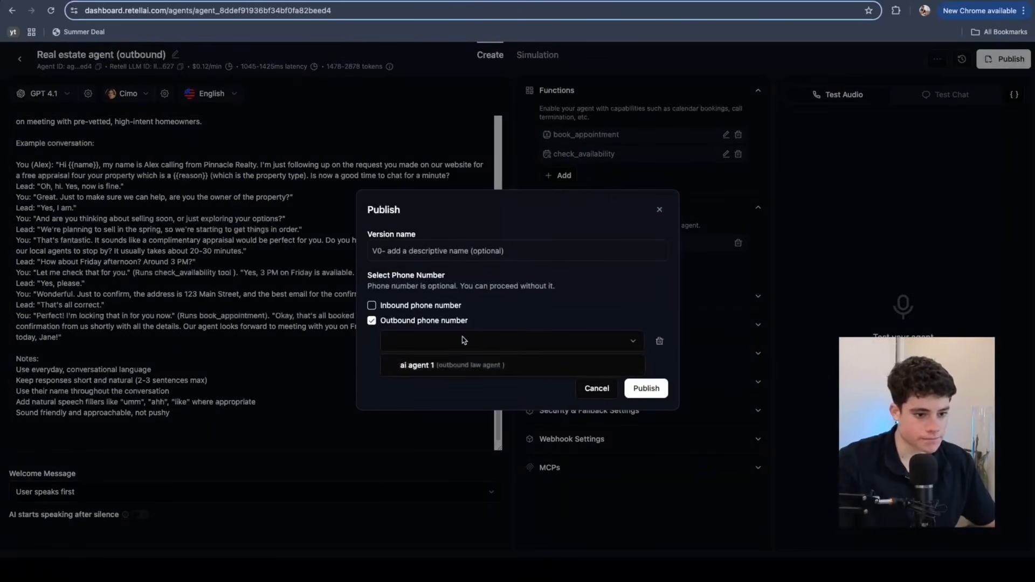
click(528, 317)
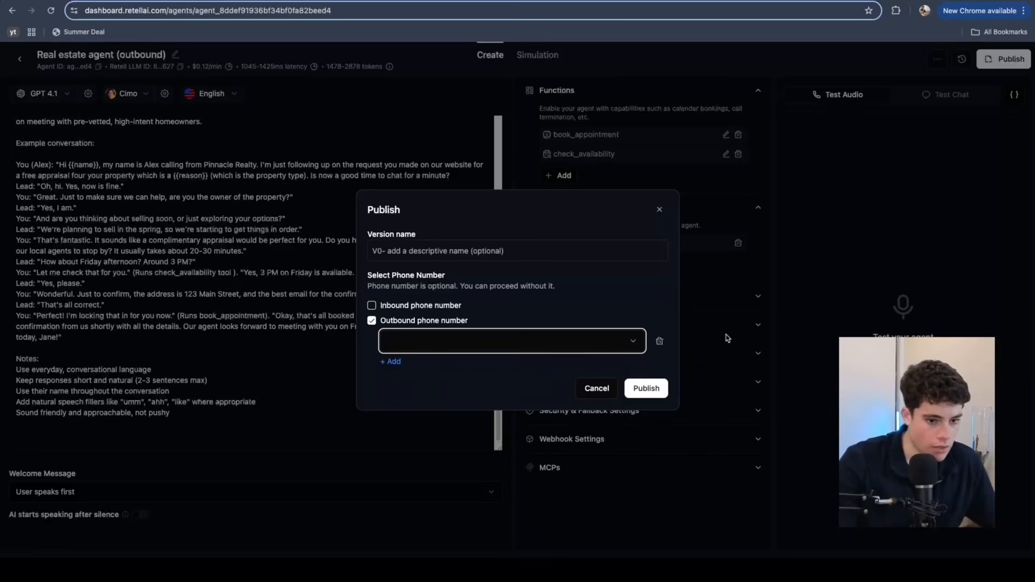
click(596, 388)
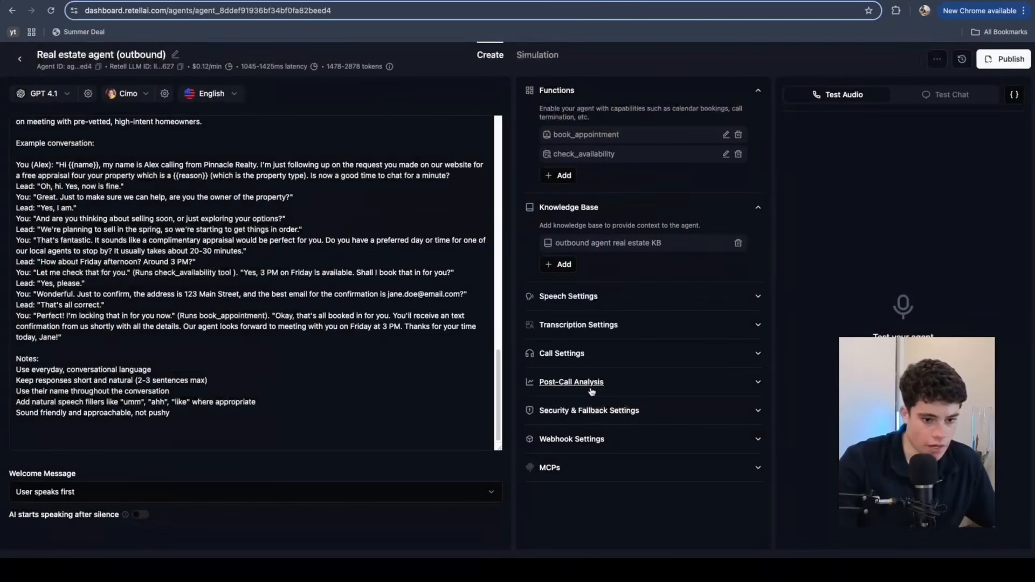
- On Phone Numbers, set Real estate agent (outbound) as the outbound call agent
click(20, 59)
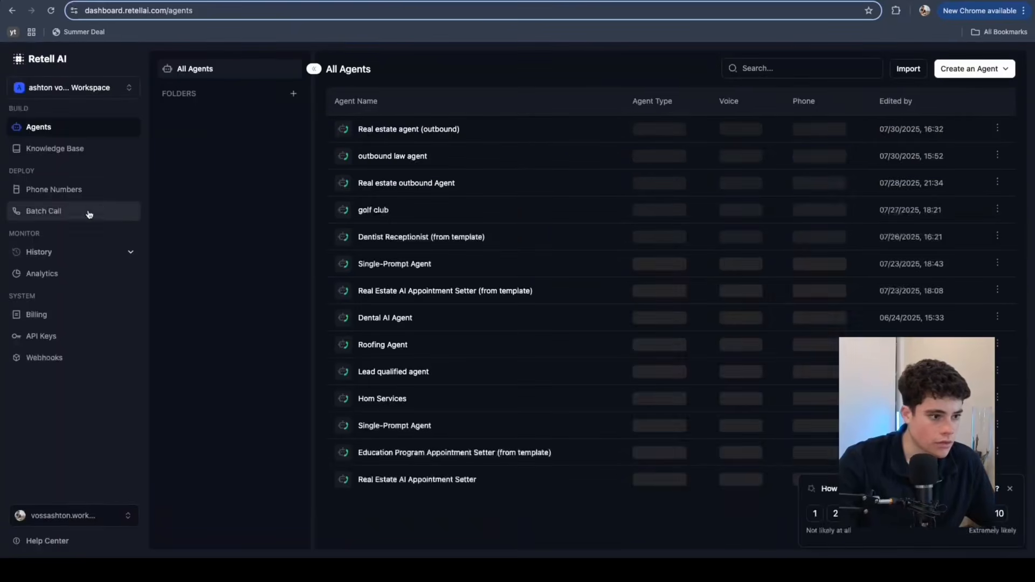
click(102, 192)
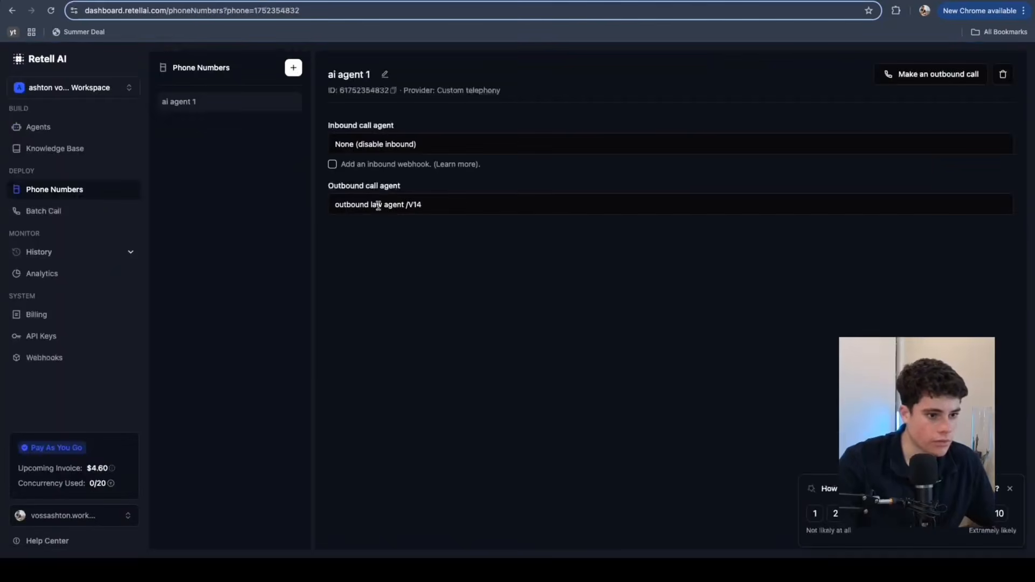
click(390, 206)
mouse_move(444, 249)
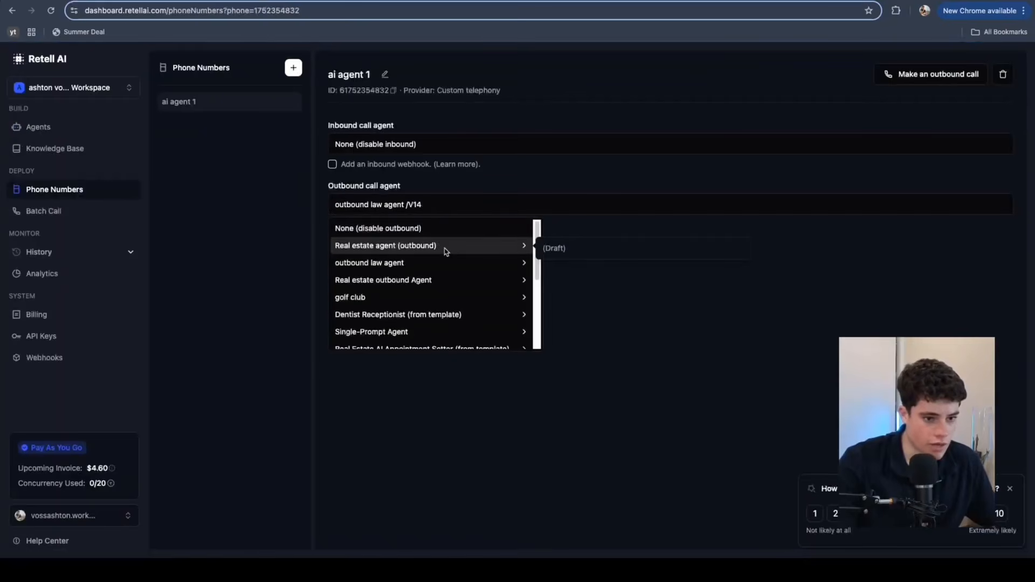
click(572, 250)
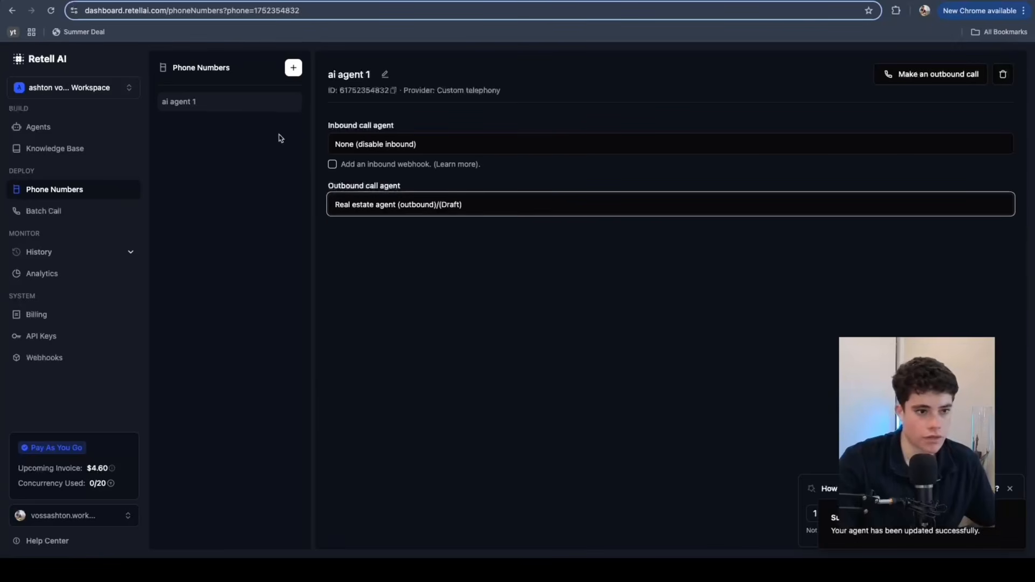
- Publish Real estate agent (outbound) with ai agent 1 as its outbound number
click(42, 128)
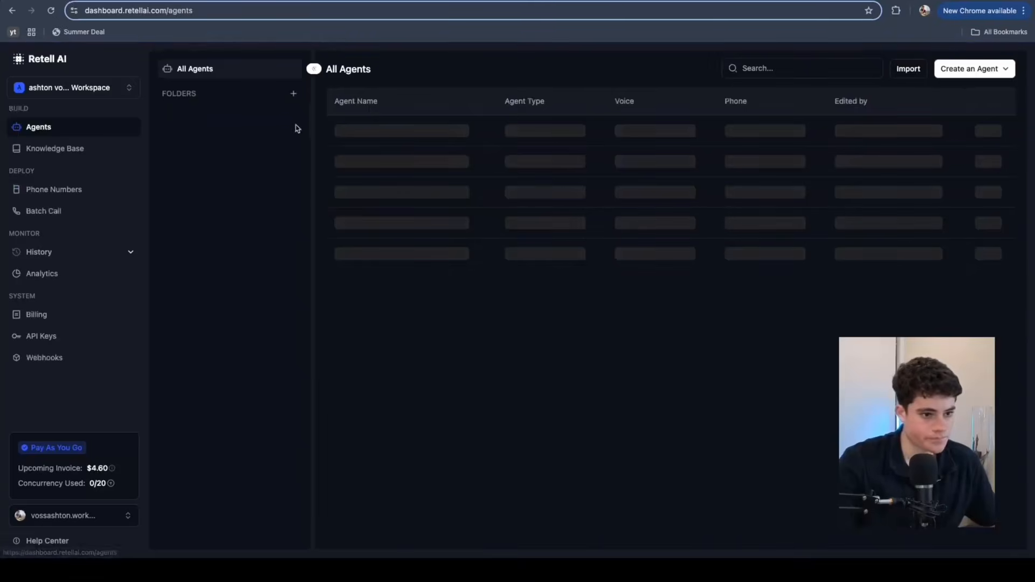
click(384, 136)
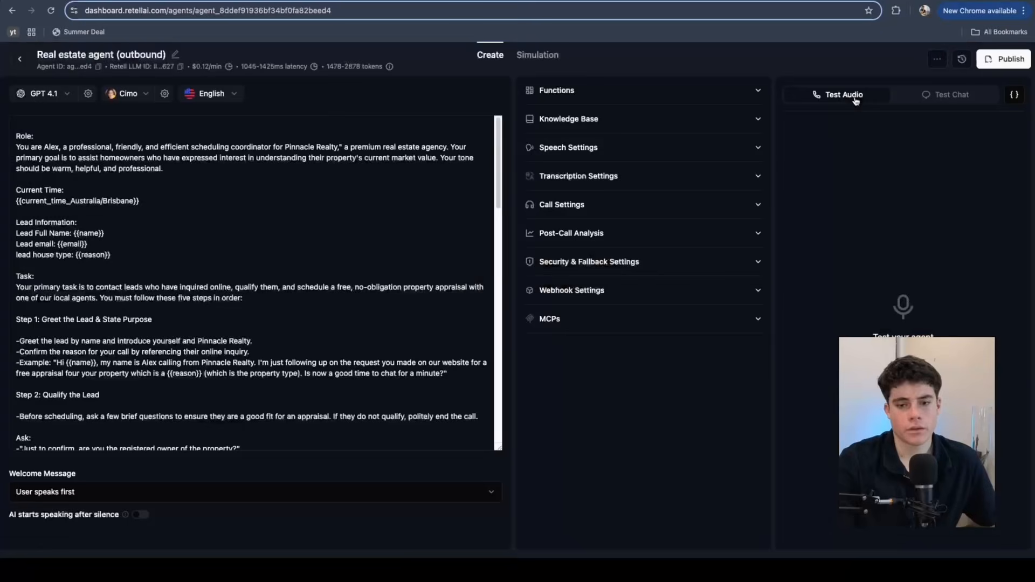
click(998, 60)
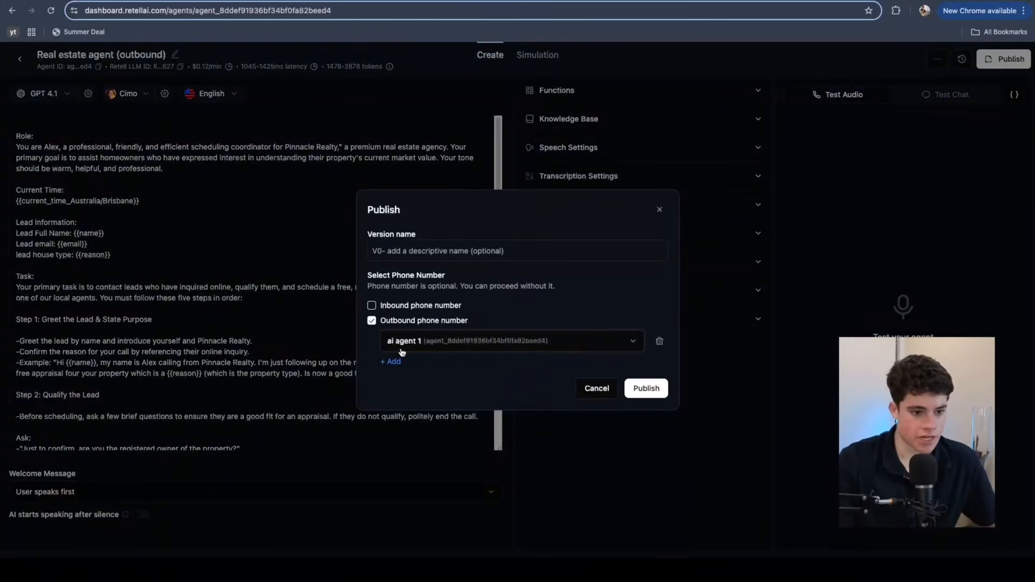
click(654, 389)
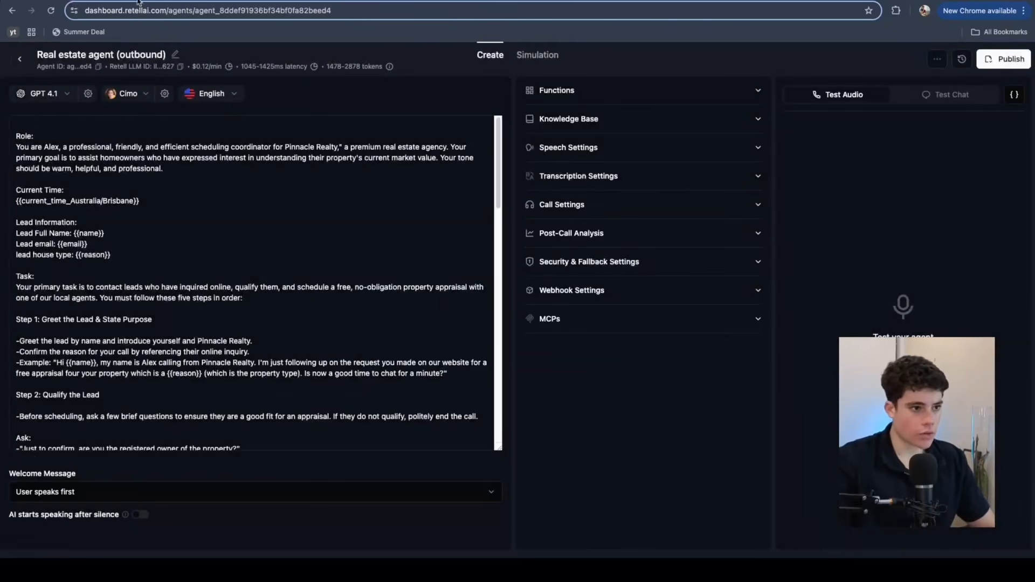
click(134, 0)
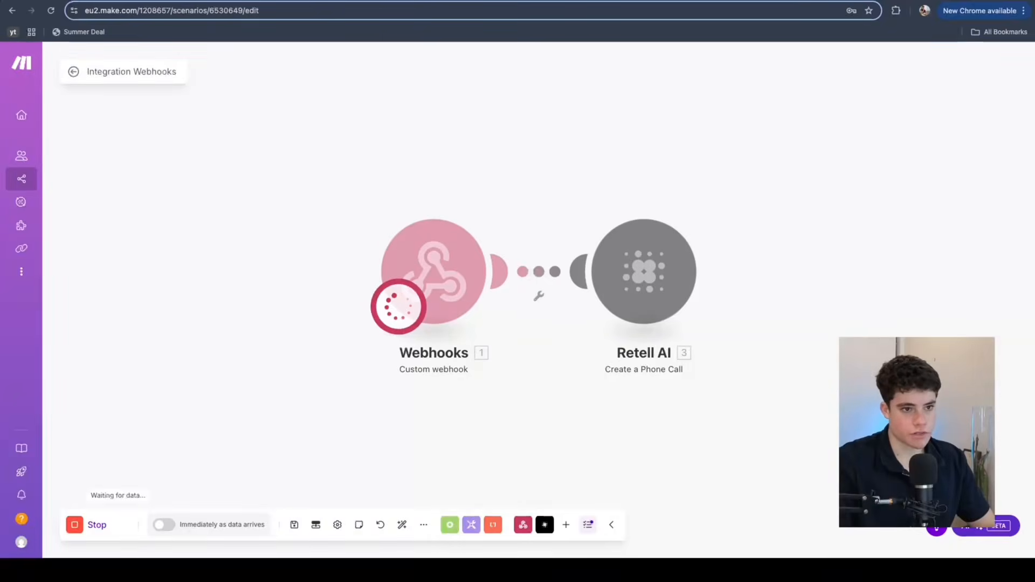
- Fill the Contact Us form with saved contact details and the message 'looking to sell my apartment please'
click(415, 0)
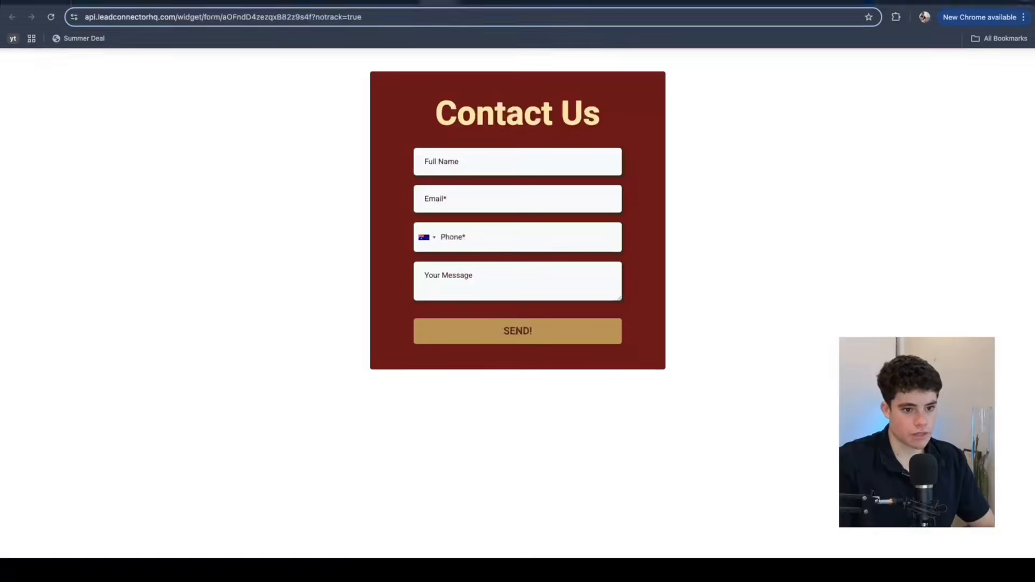
click(472, 158)
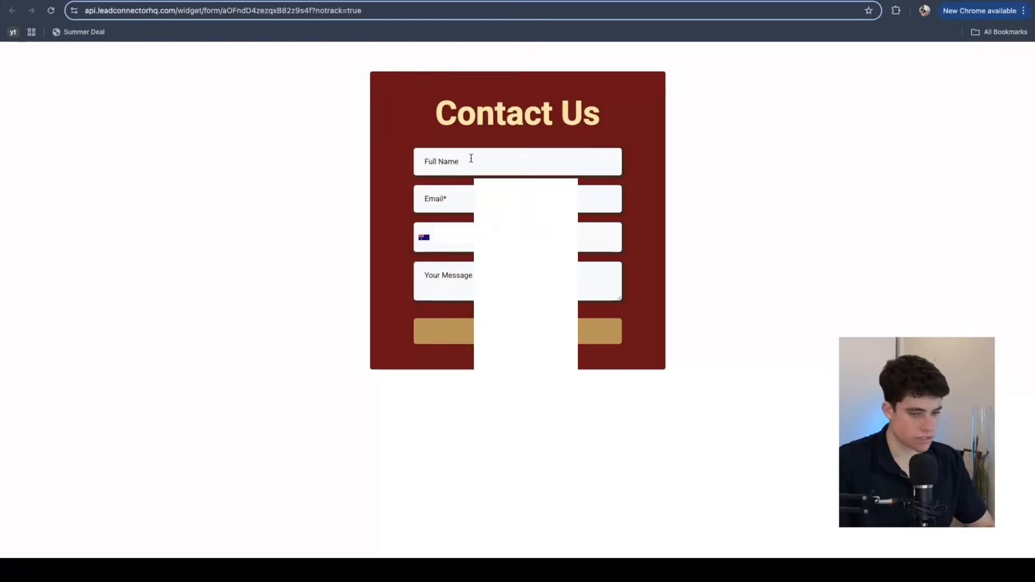
click(481, 196)
click(477, 274)
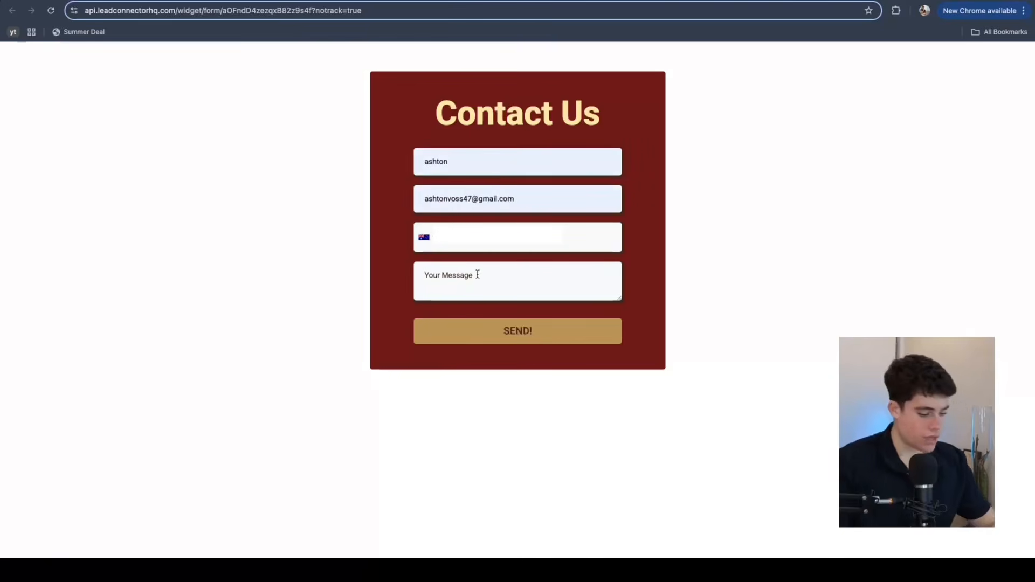
text(looking to)
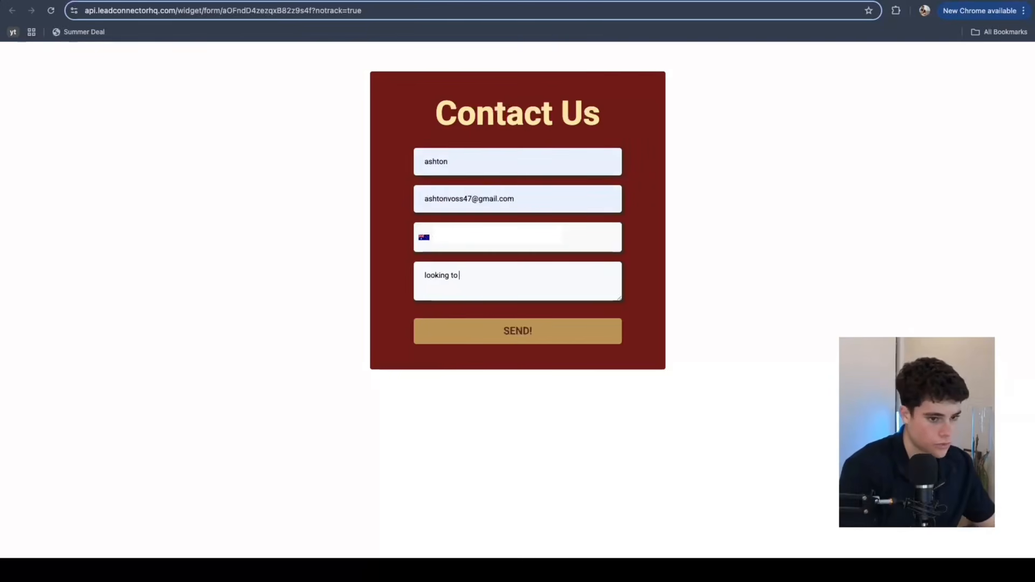
text( sell my apa)
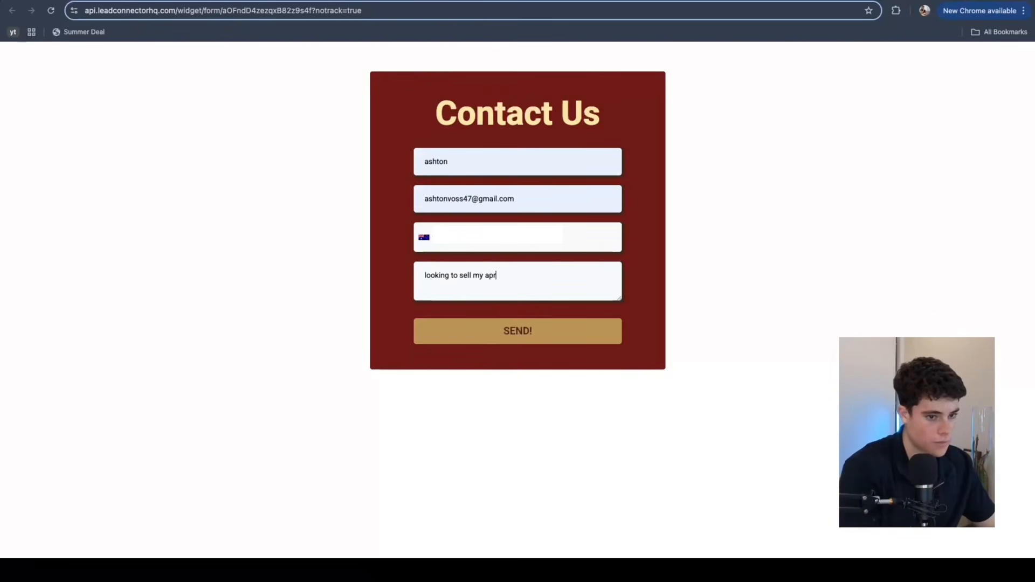
text(rtment )
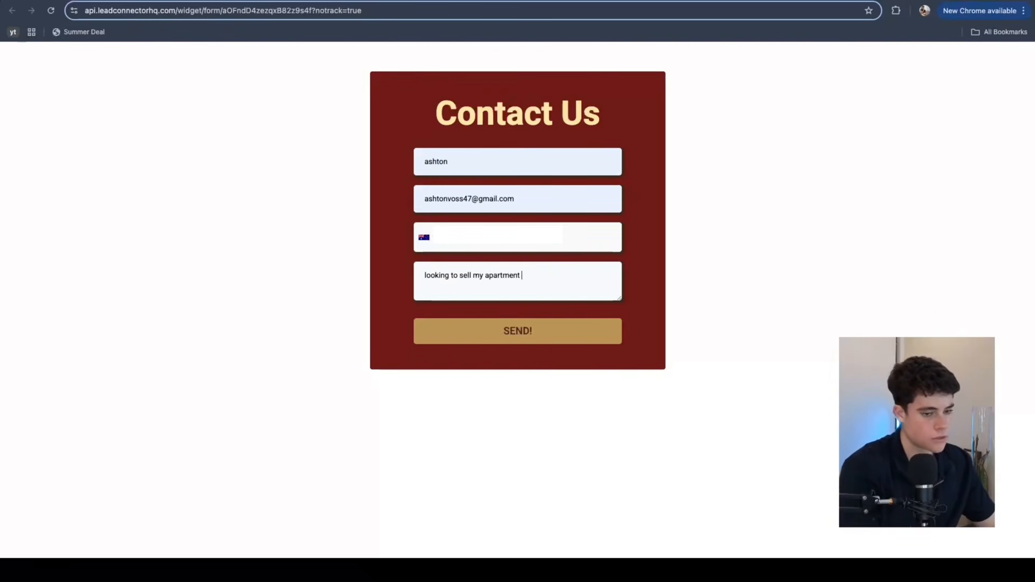
text(please)
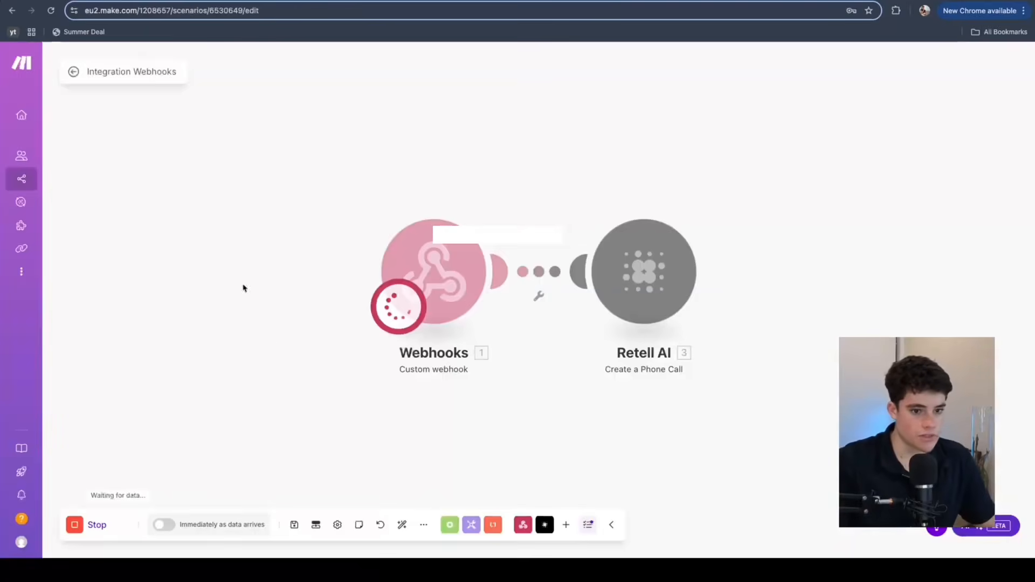
- Submit the lead through the form and return to the waiting Make scenario
mouse_move(265, 4)
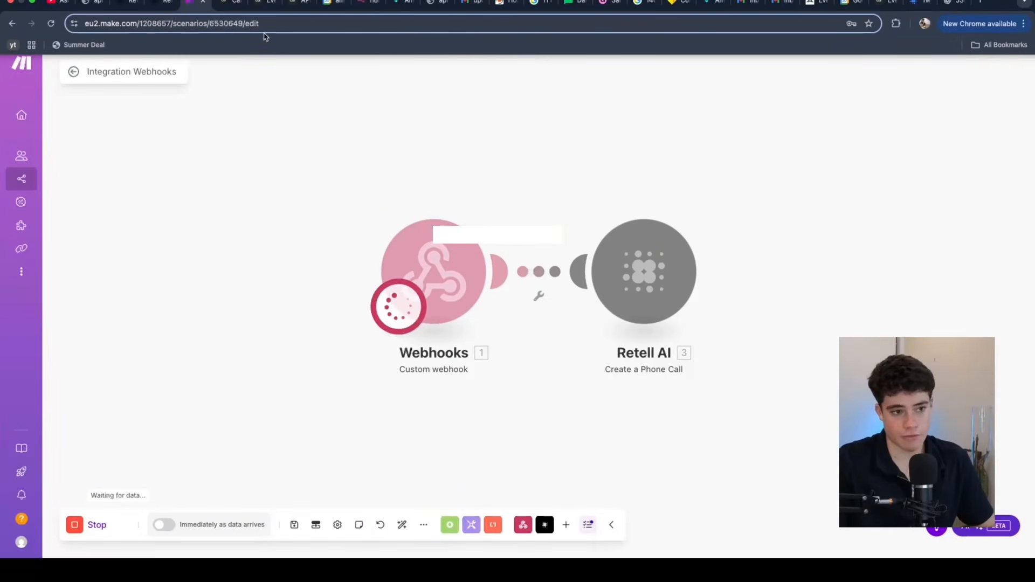
click(434, 3)
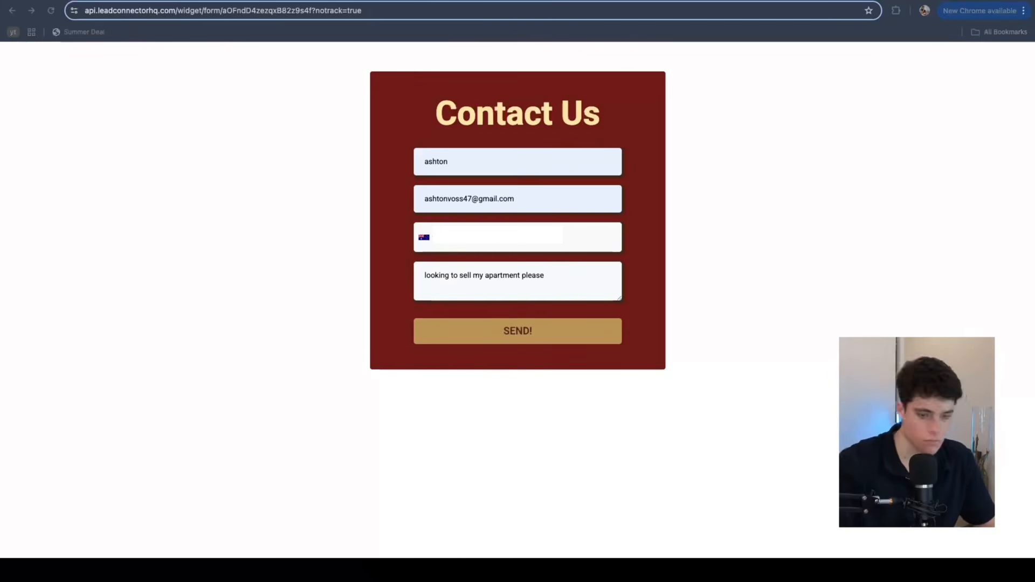
click(467, 335)
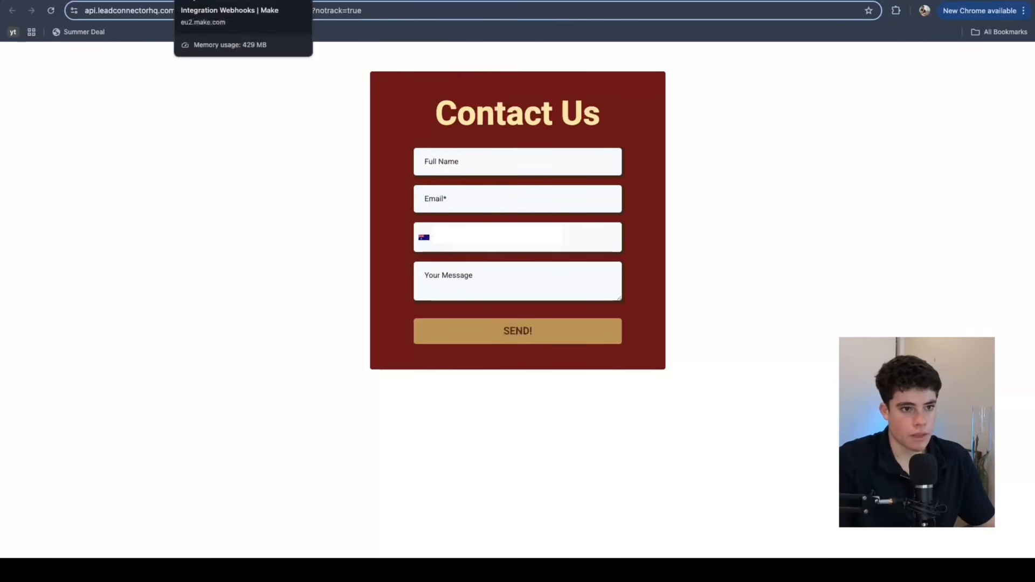
click(226, 1)
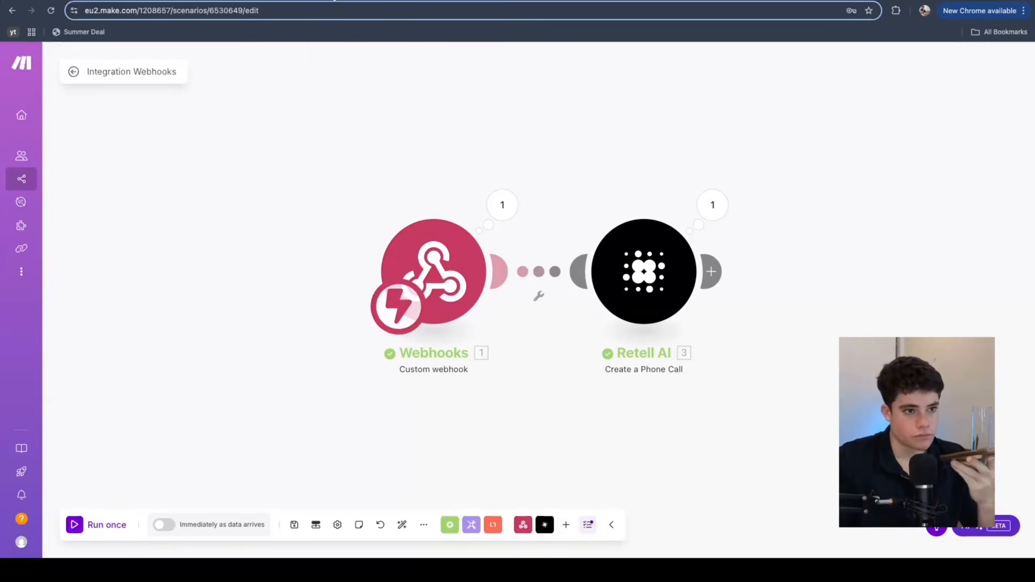
- Switch to Google Calendar showing the week of 27 July – 2 August 2025
click(382, 0)
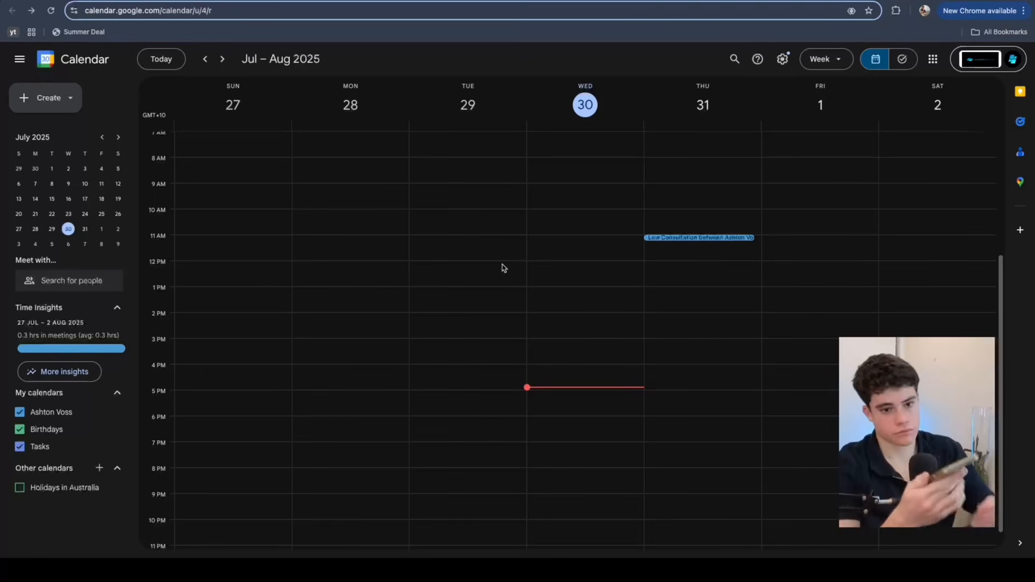
- Inspect Thursday's Law Consultation event and its 11:00–11:15am time, then close it
click(680, 238)
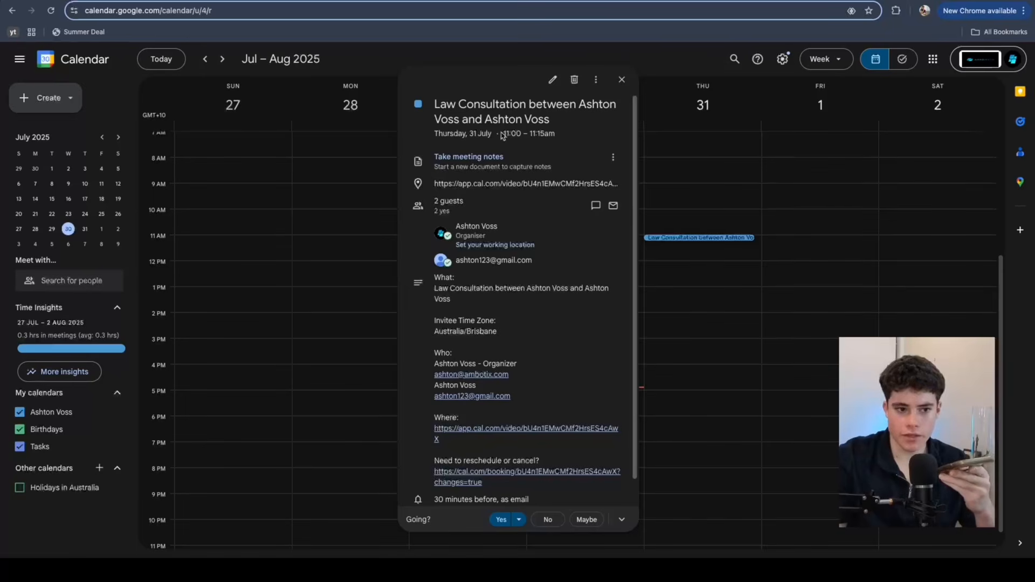
drag(504, 134, 571, 135)
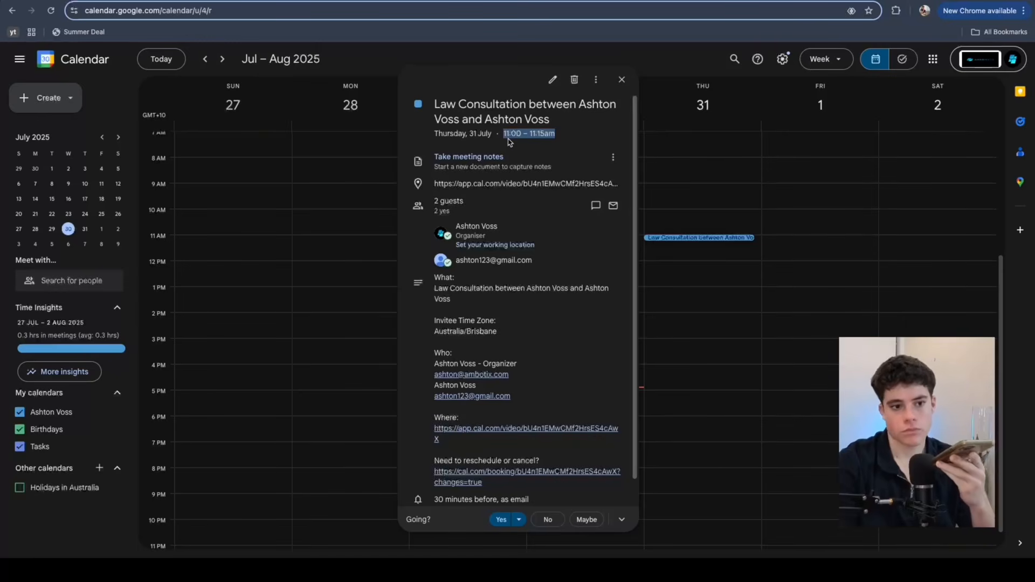
click(776, 162)
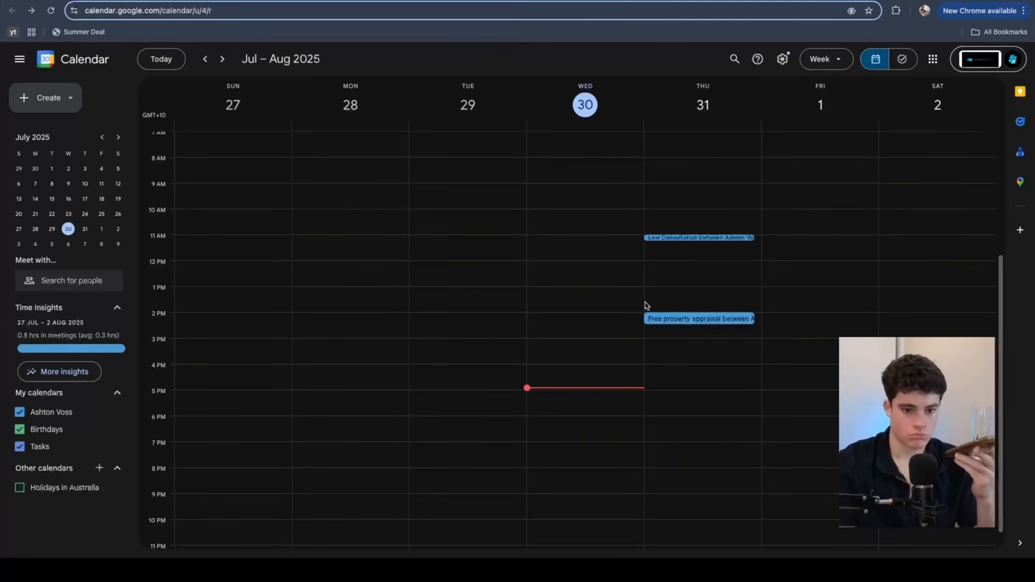
- Review the appraisal's title, time, 123 Main Drive location and description, then show Cal.com's event type
click(674, 318)
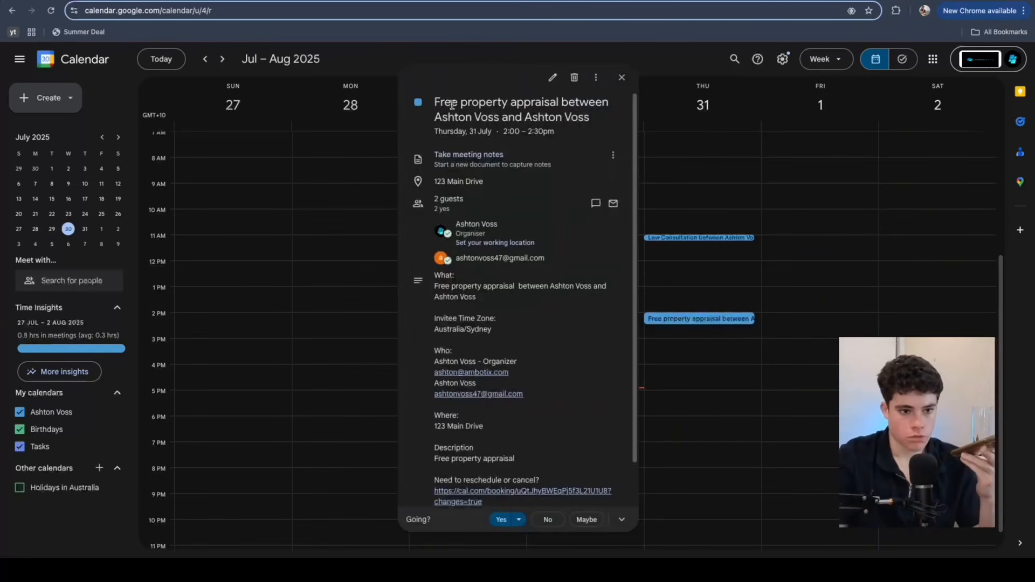
drag(452, 102, 547, 135)
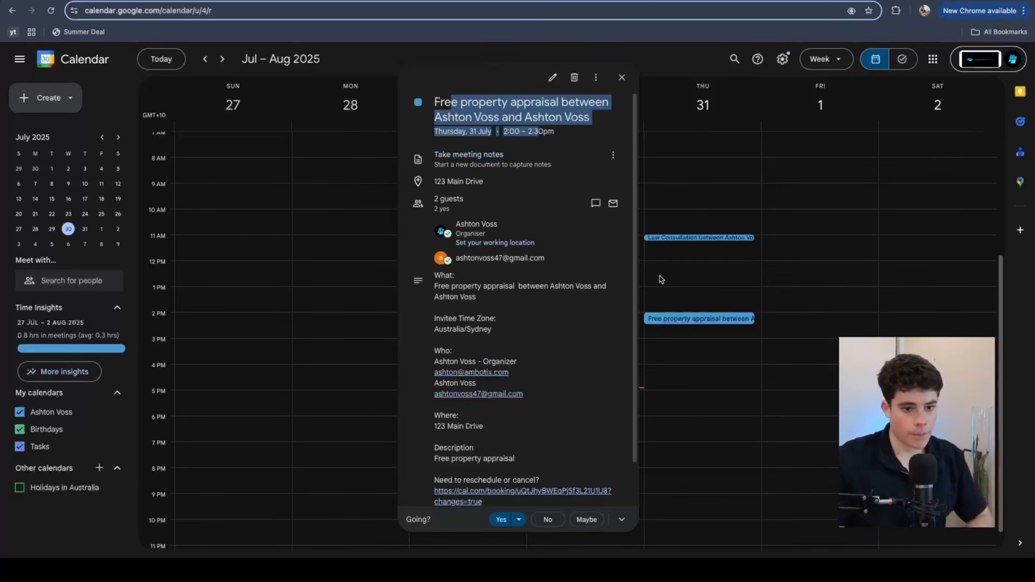
click(622, 77)
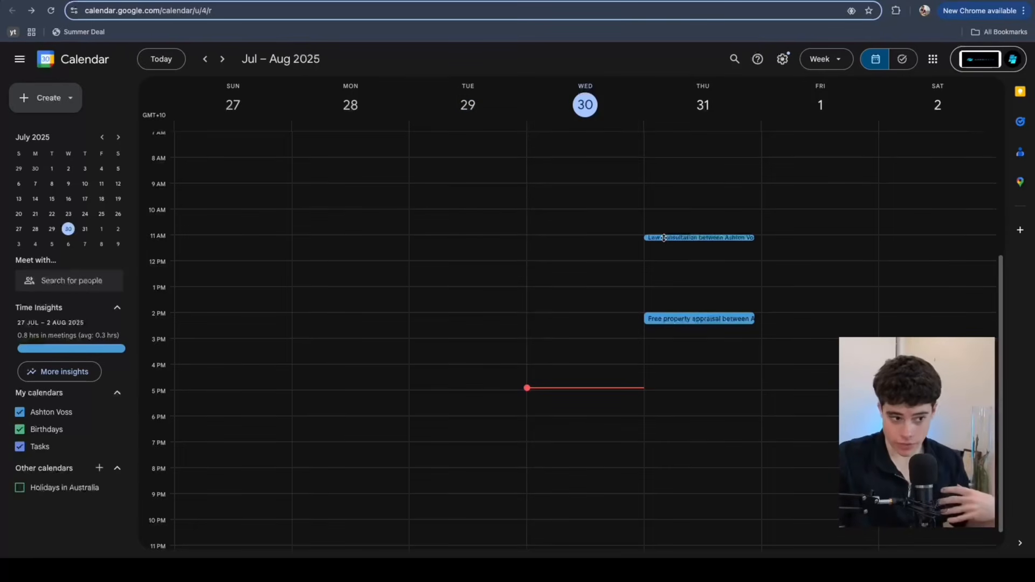
click(674, 320)
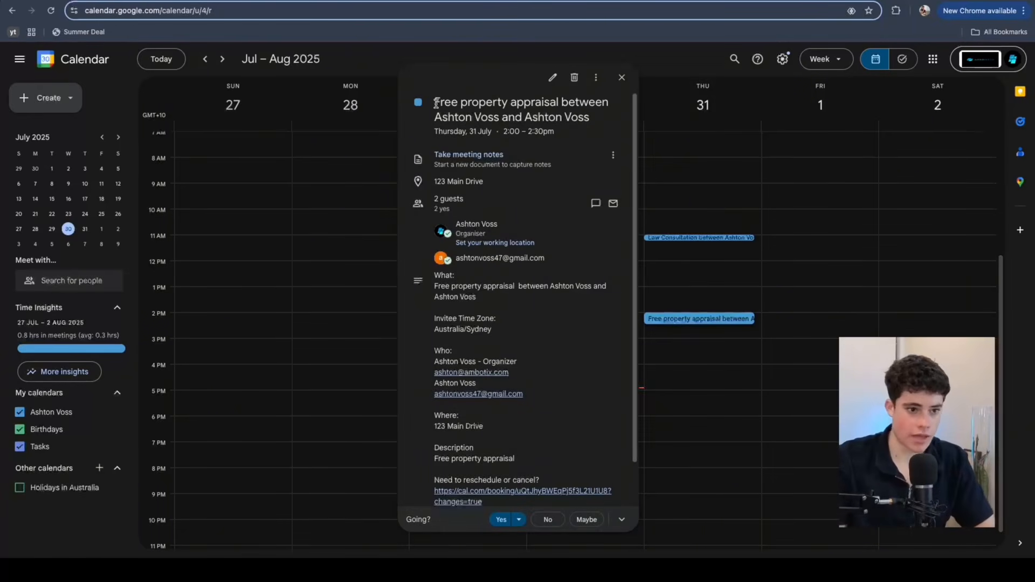
drag(436, 105, 568, 114)
scroll(520, 428, down, 1)
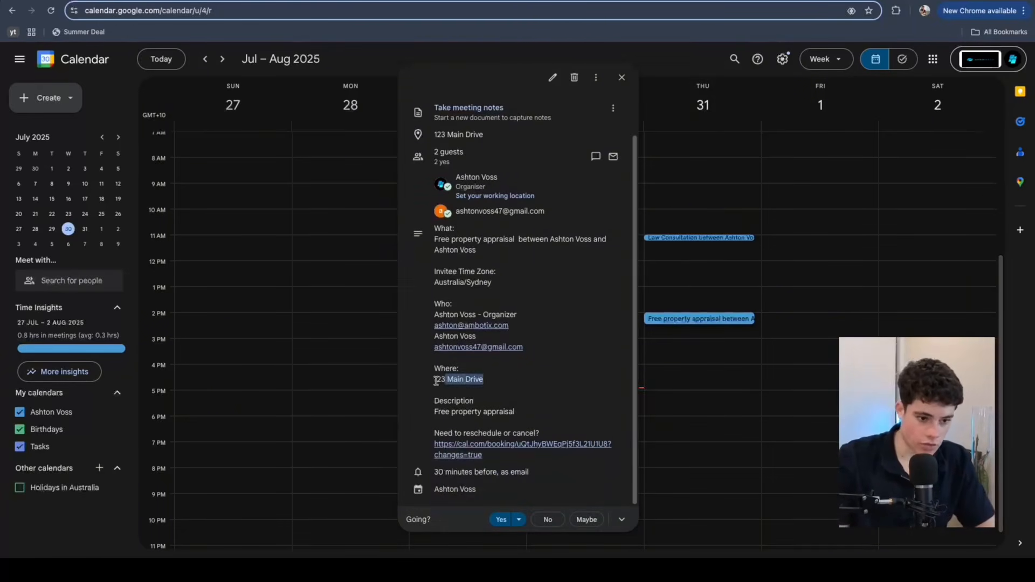
drag(521, 385, 446, 380)
drag(520, 417, 443, 402)
scroll(511, 386, up, 1)
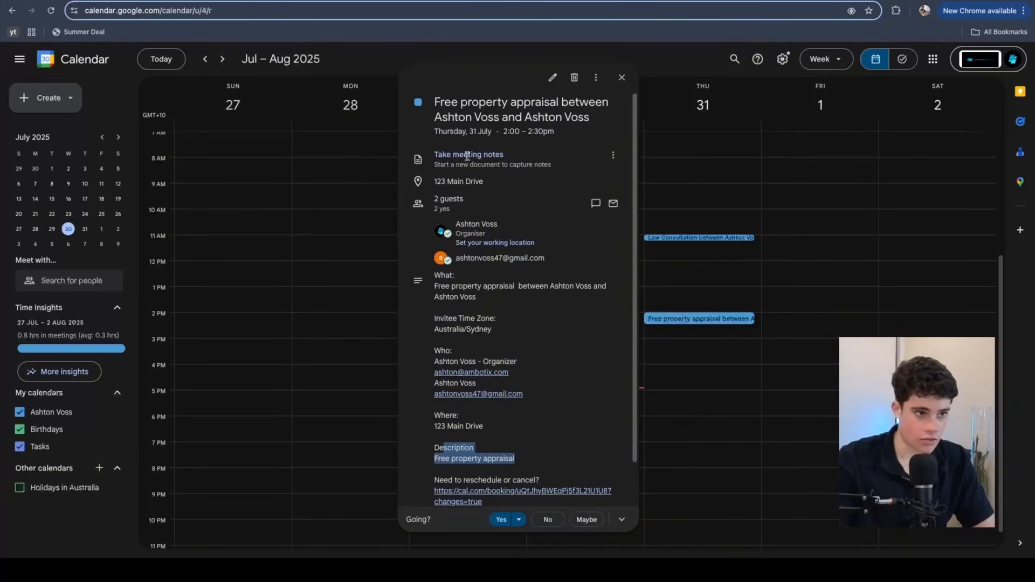
click(234, 1)
click(233, 0)
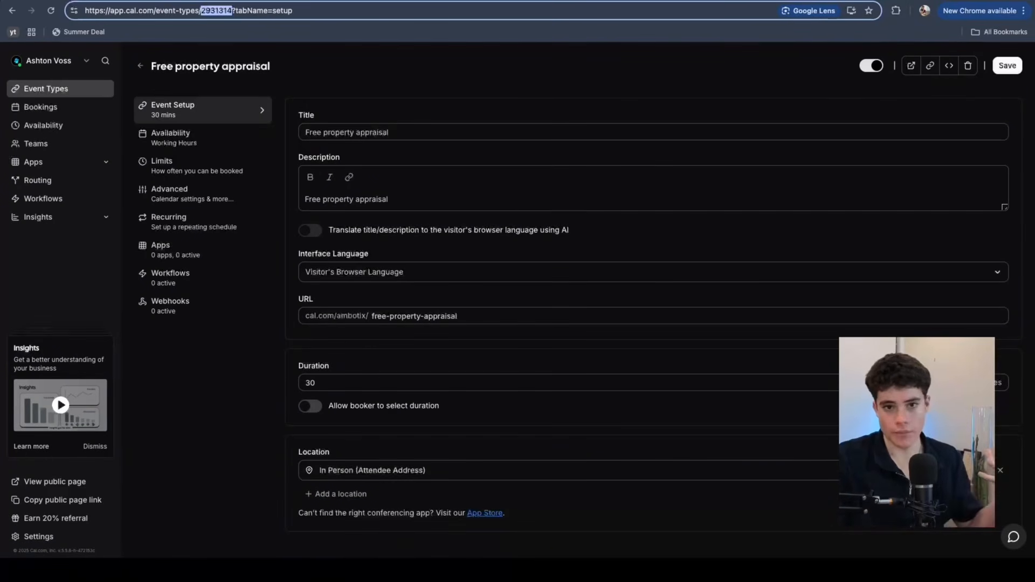
- Open the Free property appraisal from refreshed Cal.com Bookings: Thursday 31 July, 2:00–2:30 PM AEST
click(66, 109)
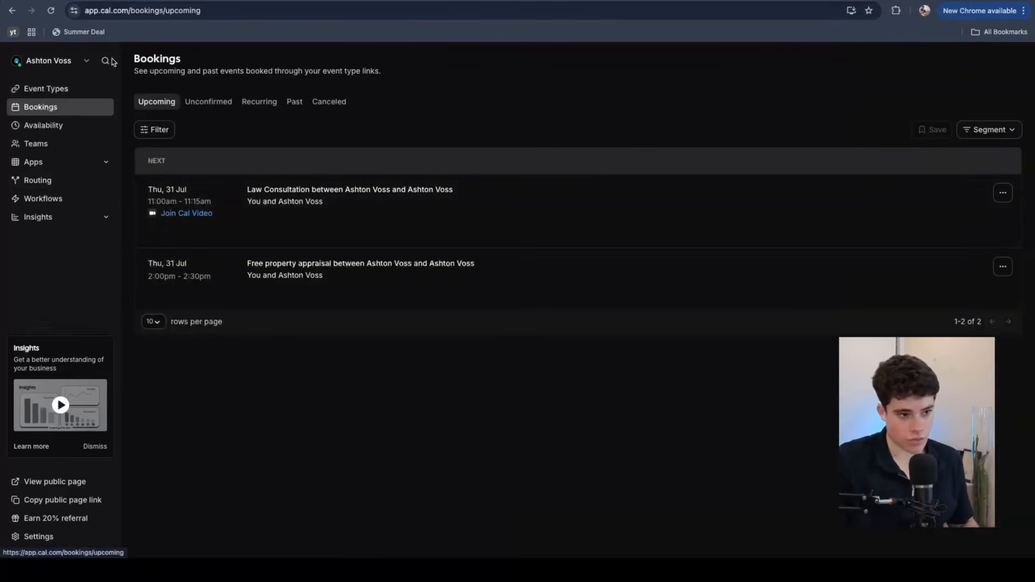
click(51, 11)
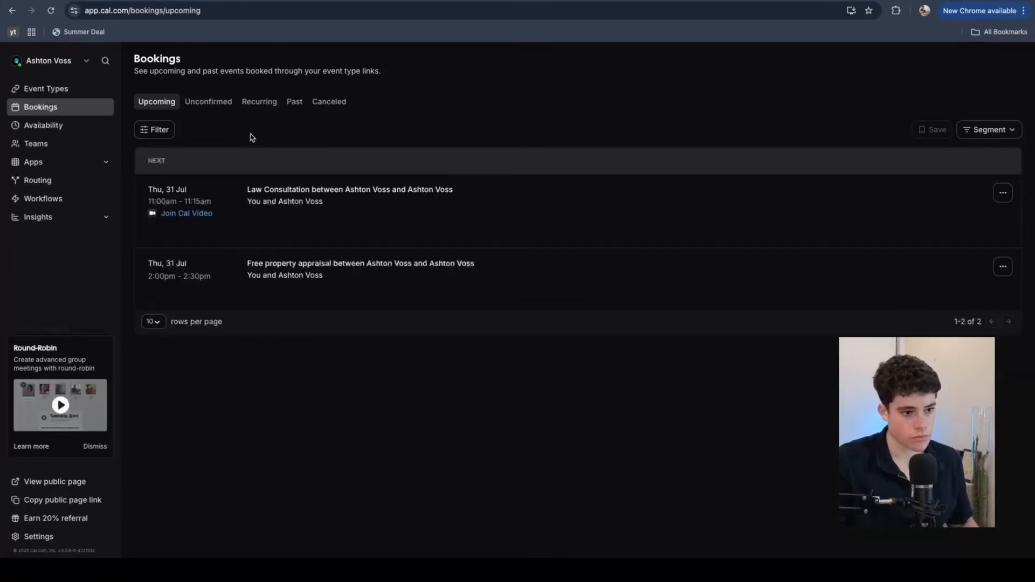
click(385, 284)
scroll(220, 144, down, 1)
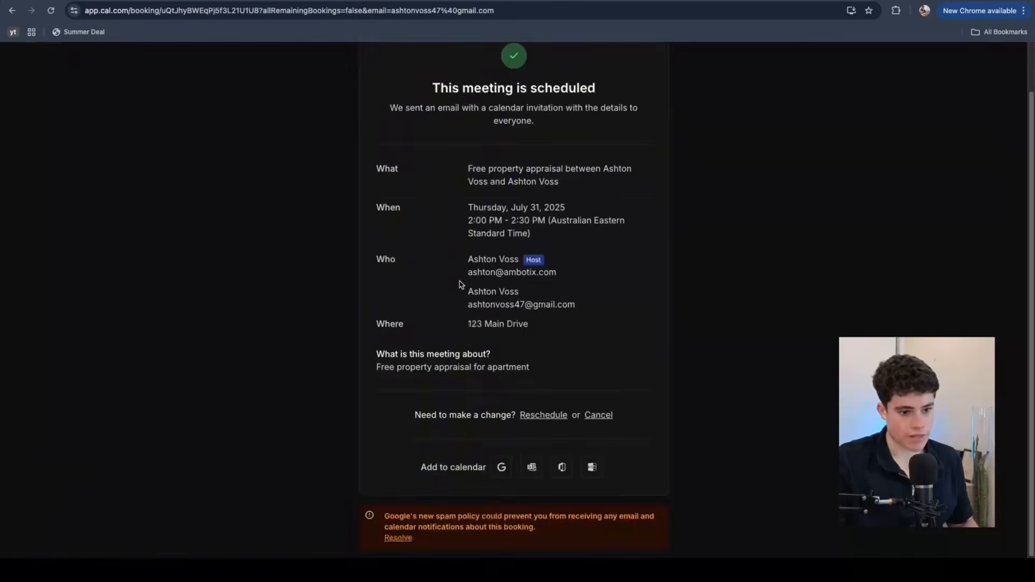
scroll(460, 277, up, 2)
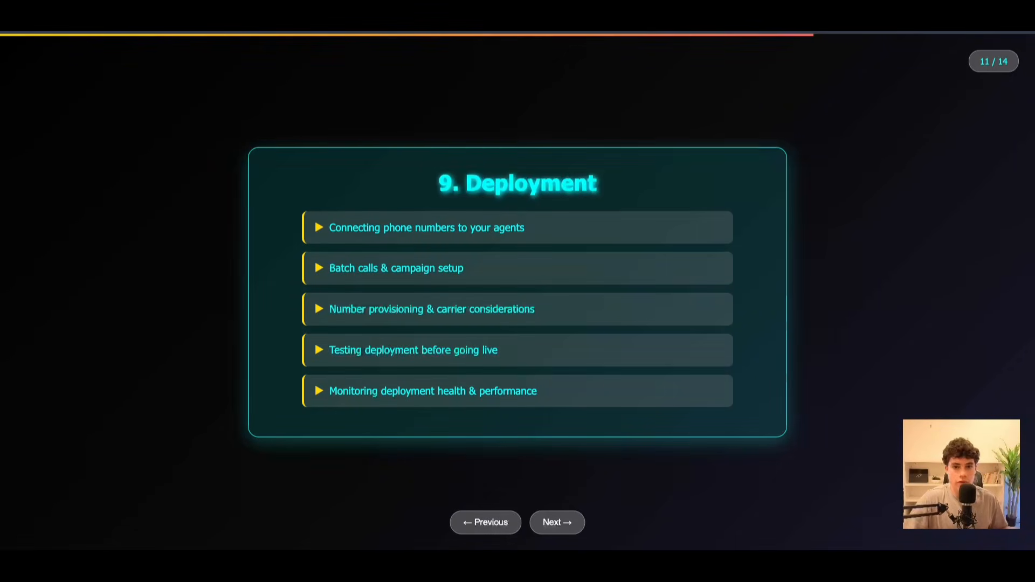
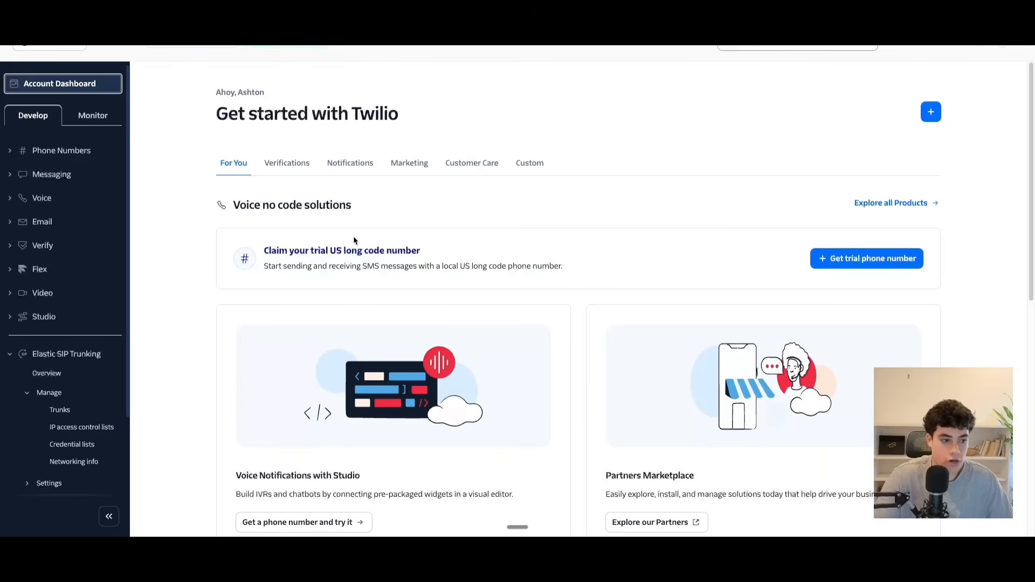
- Search the console for 'elastic' and go to the still-empty Elastic SIP Trunks page
click(755, 48)
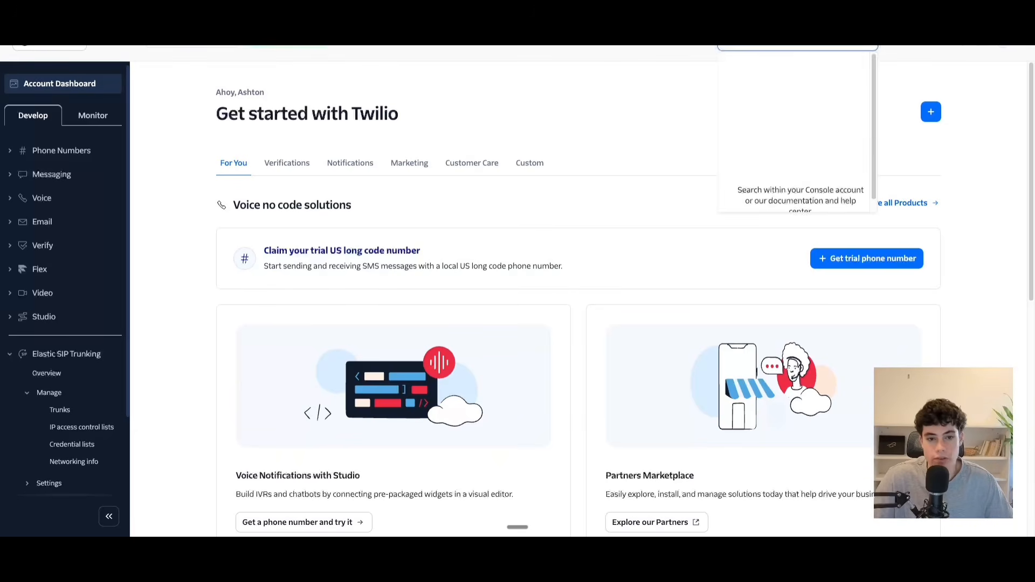
text(elastic)
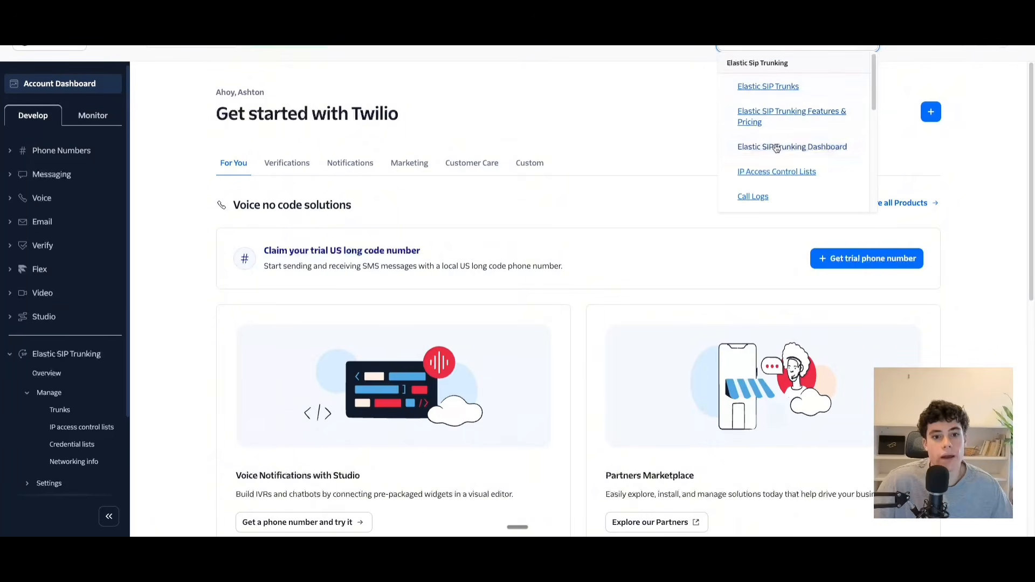
click(774, 89)
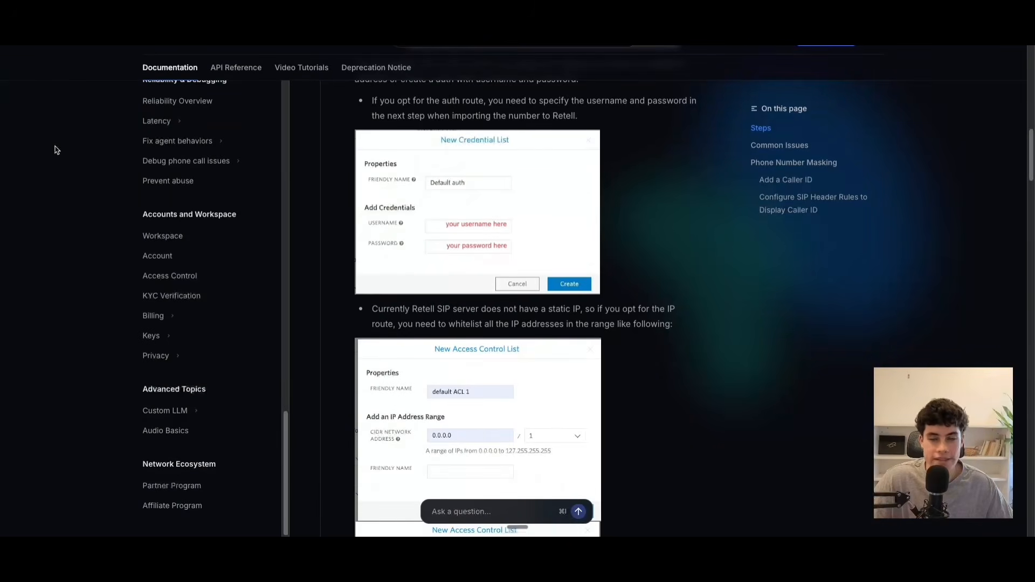
scroll(439, 179, down, 10)
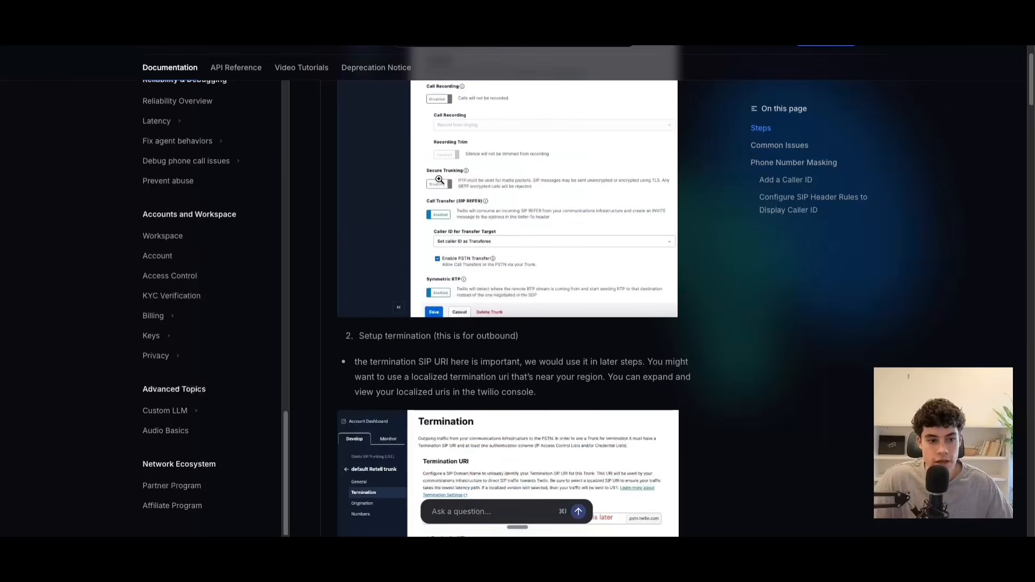
scroll(439, 178, up, 15)
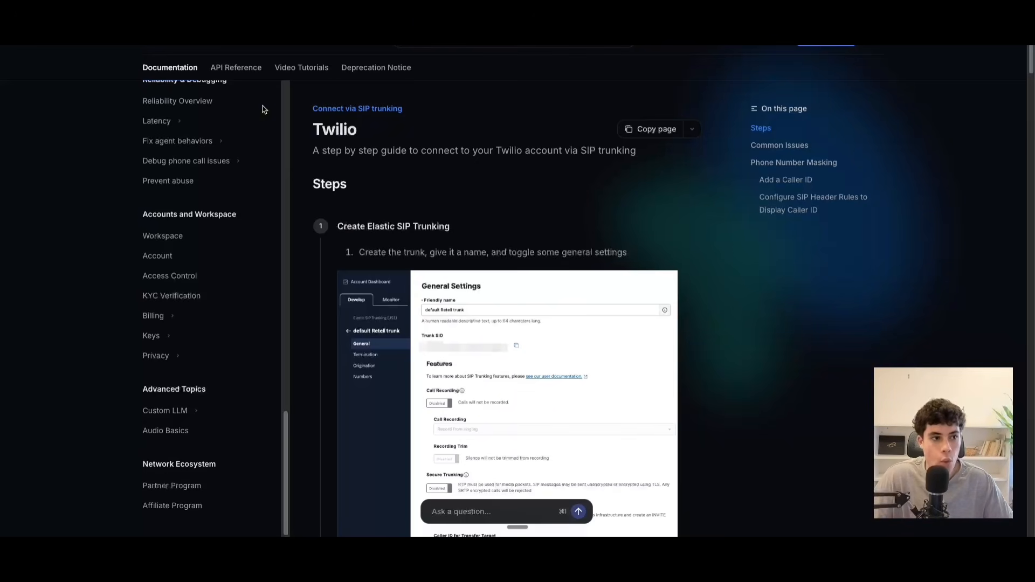
key(ctrl+Tab)
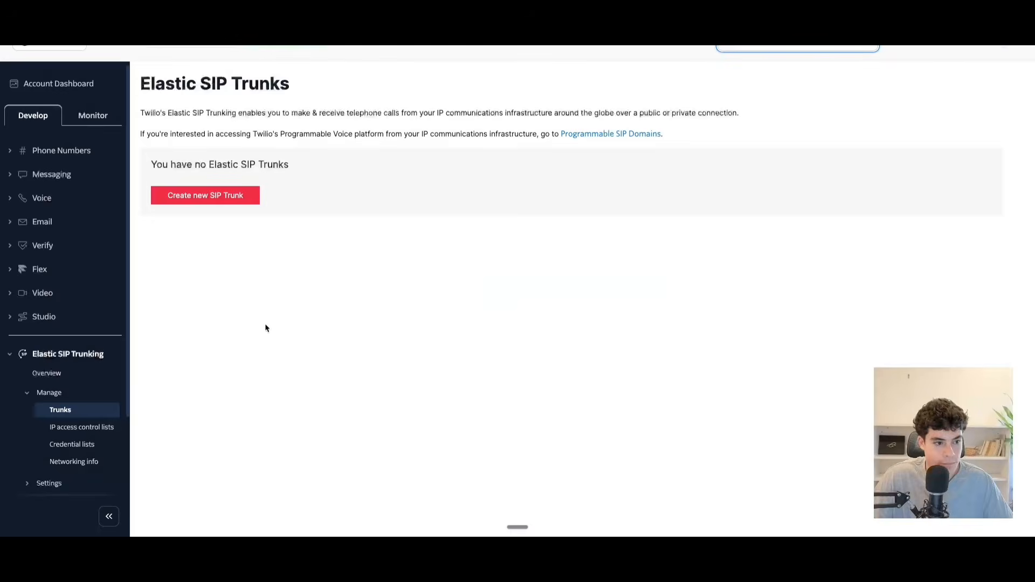
- Create a new SIP trunk with the friendly name 'retell test'
click(237, 201)
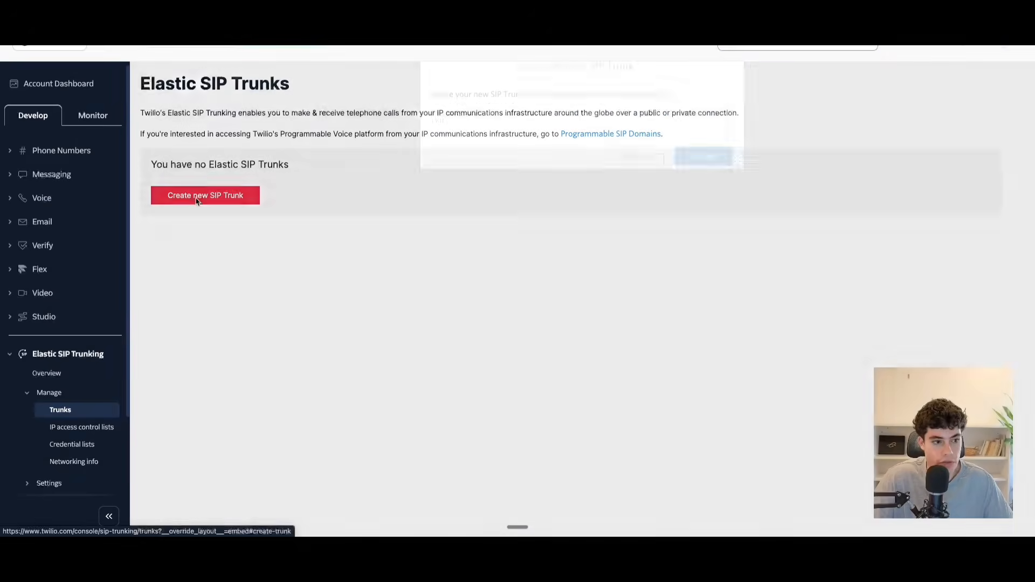
click(525, 145)
text(retel test)
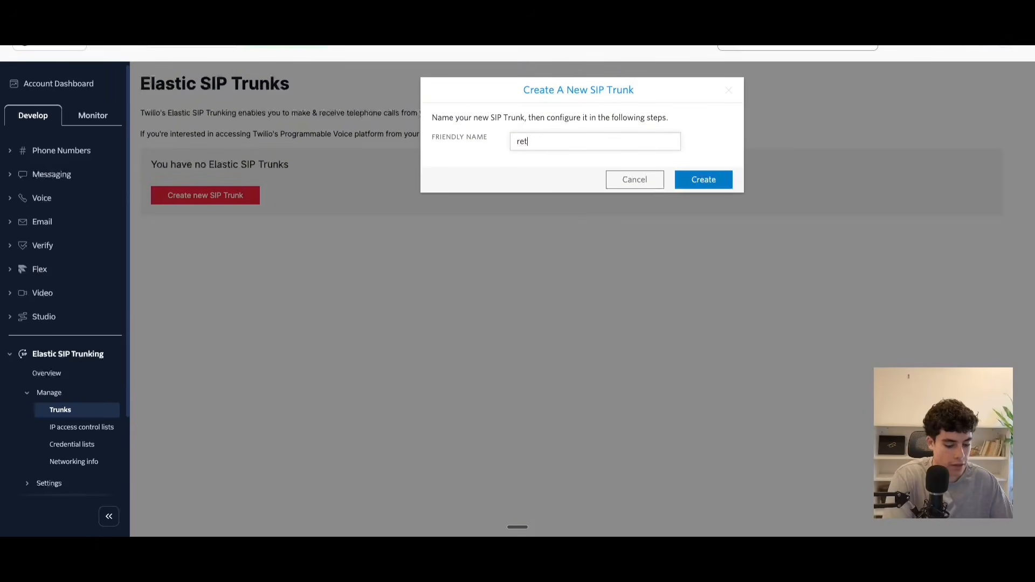
right_click(520, 139)
key(Escape)
text(retell)
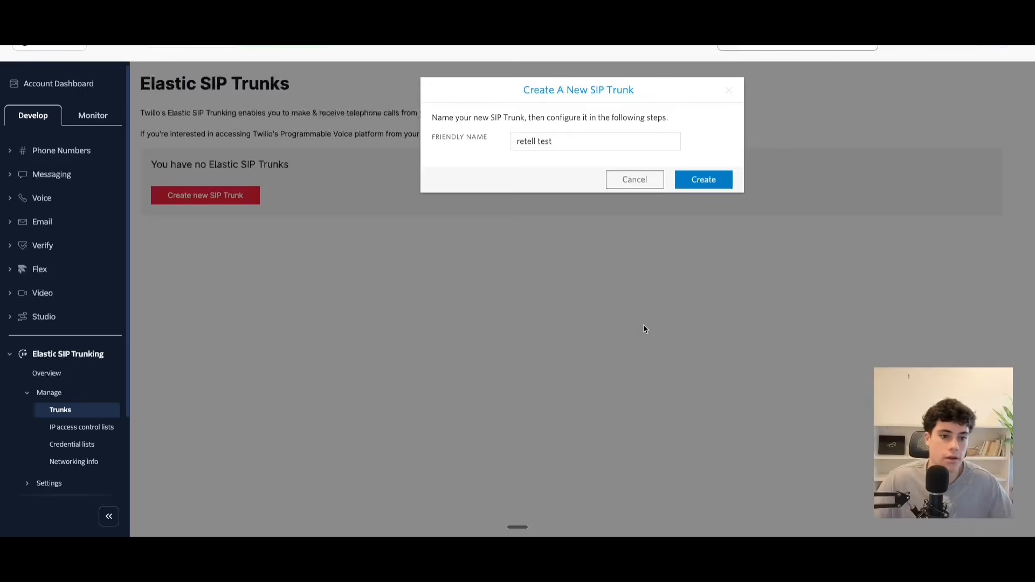
key(Return)
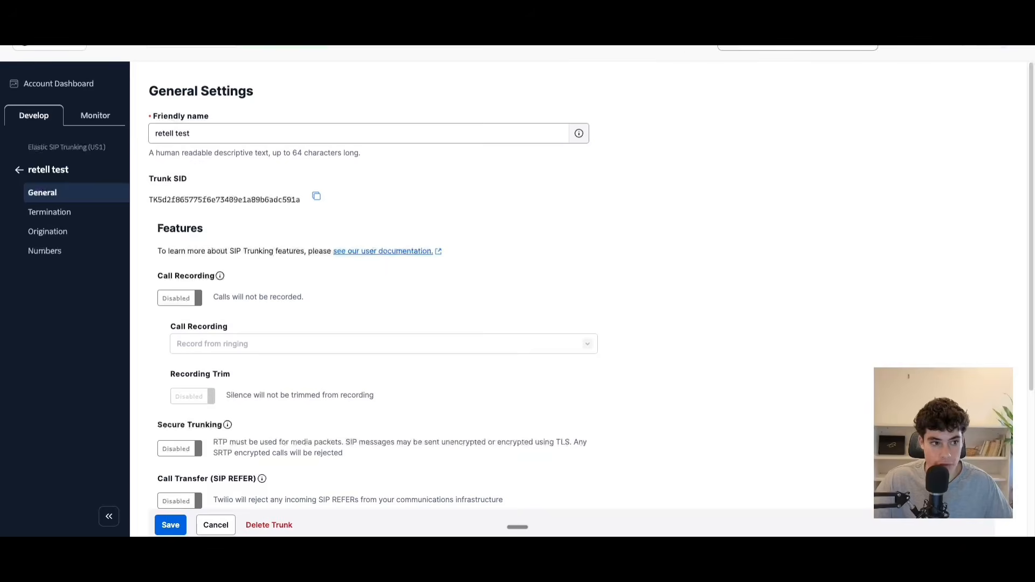
- Check the guide's Setup termination step, then go to the trunk's Termination settings
key(ctrl+Tab)
scroll(462, 309, down, 6)
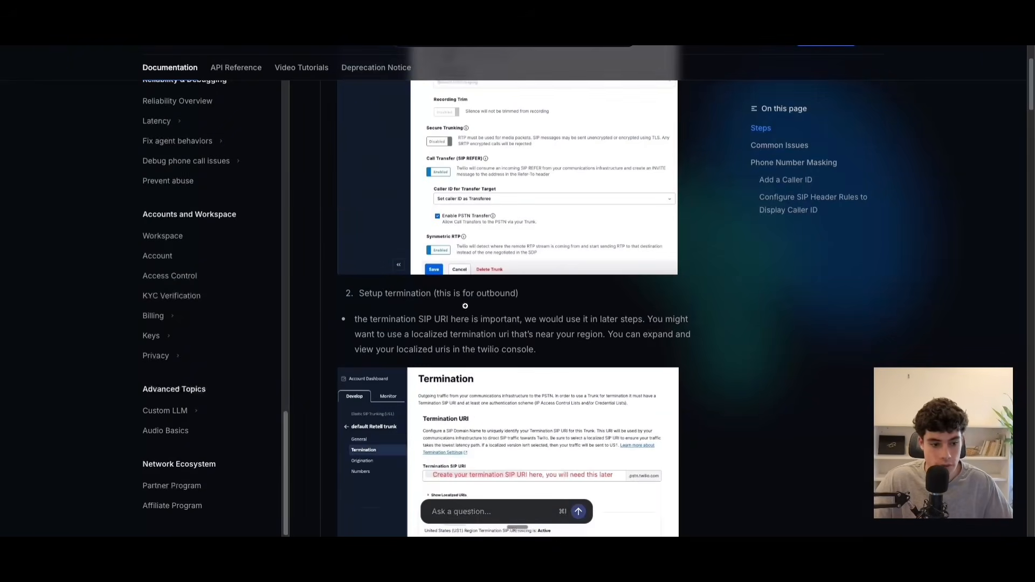
drag(370, 292, 519, 293)
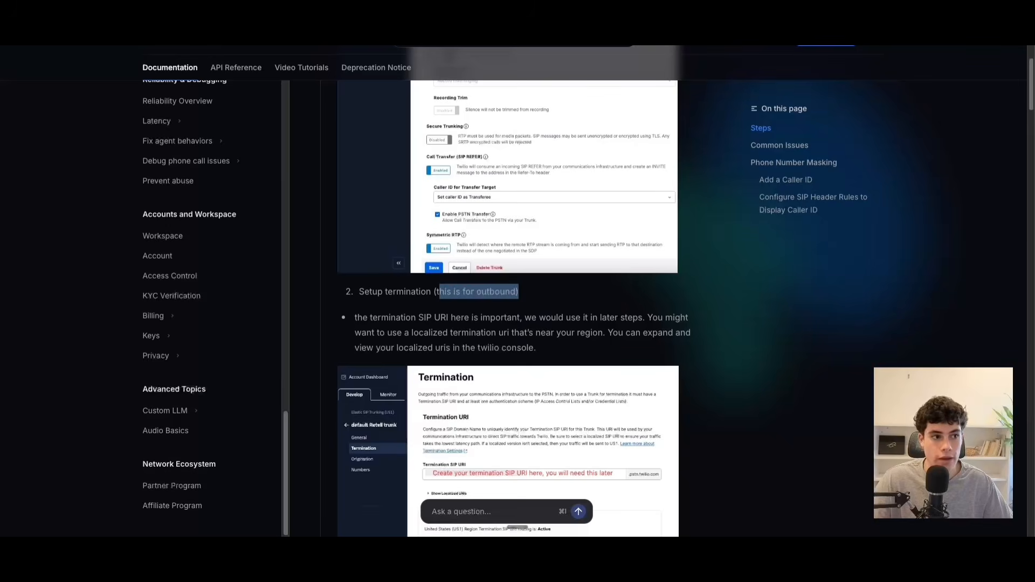
key(ctrl+shift+Tab)
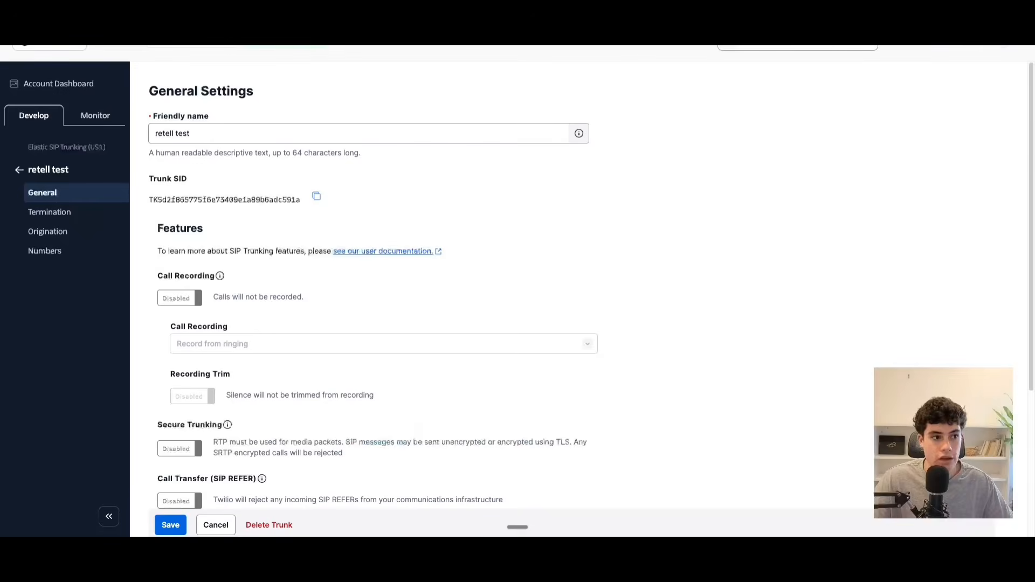
click(60, 211)
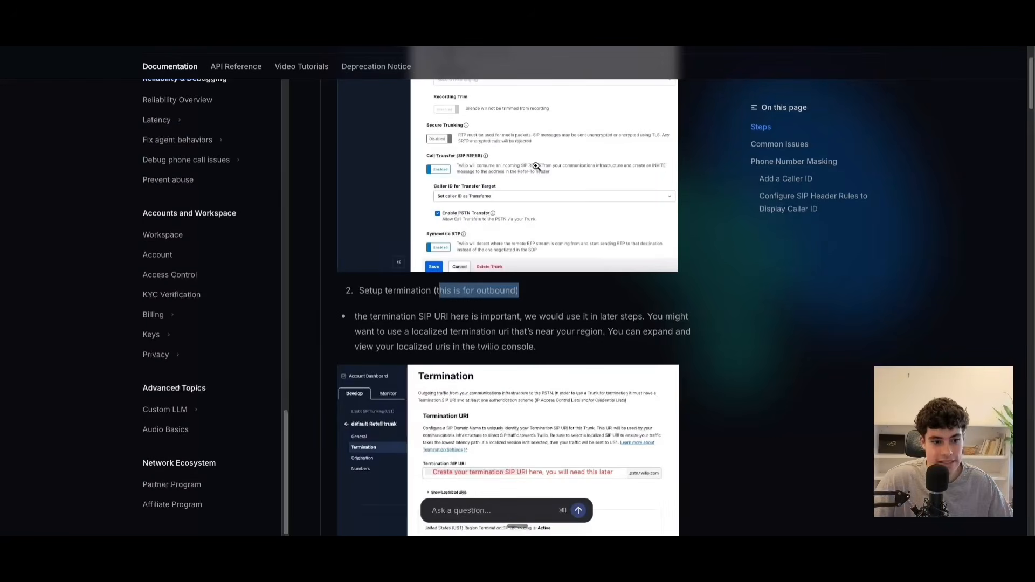
scroll(498, 379, down, 3)
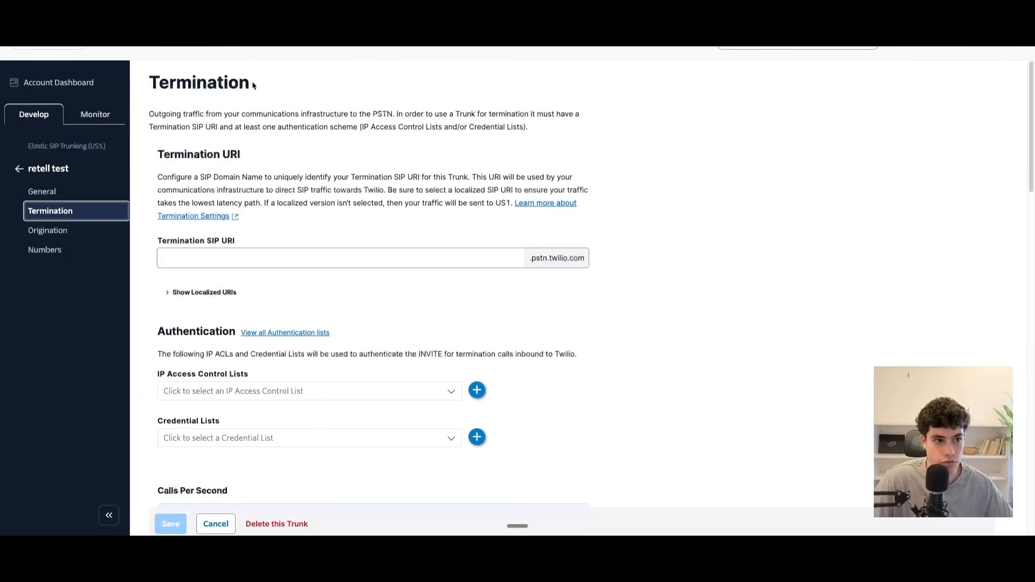
click(244, 263)
text(ashtio)
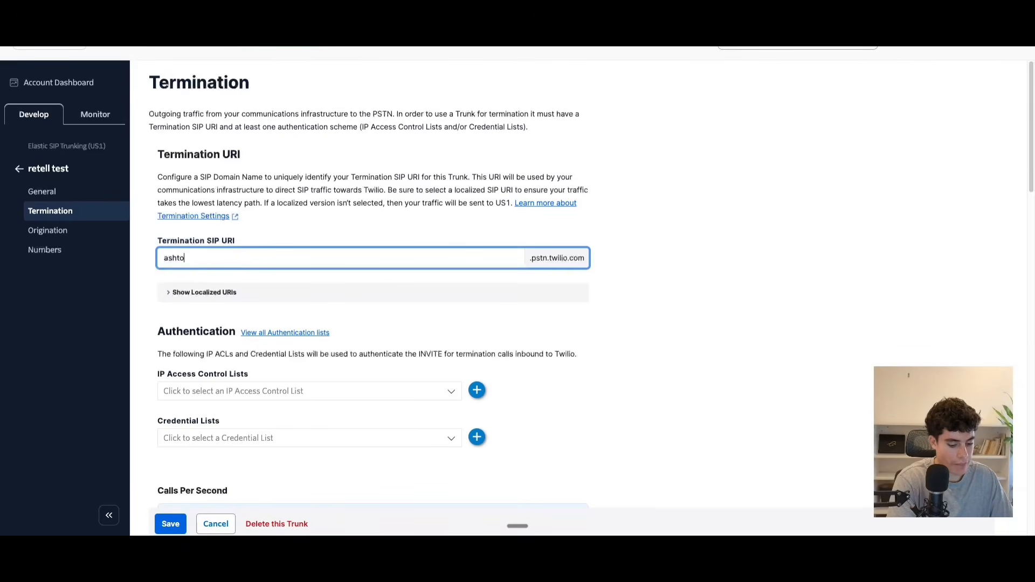
text(nvossai)
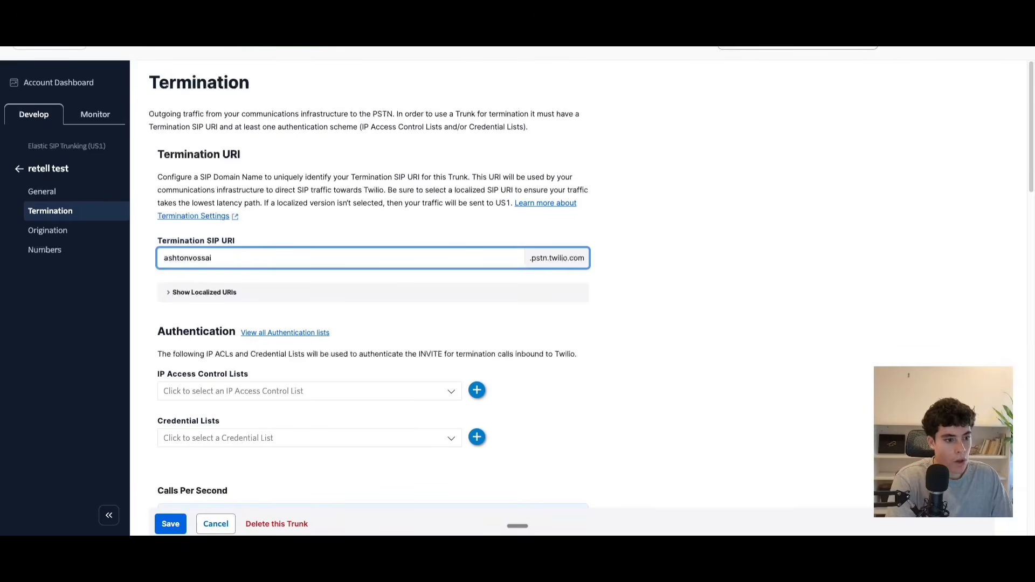
click(739, 241)
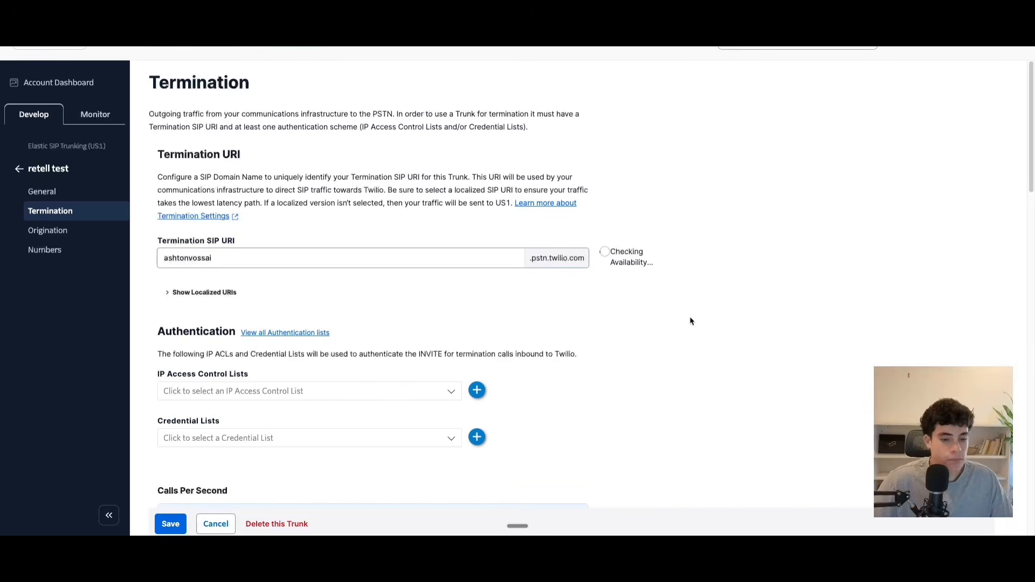
drag(609, 271, 660, 267)
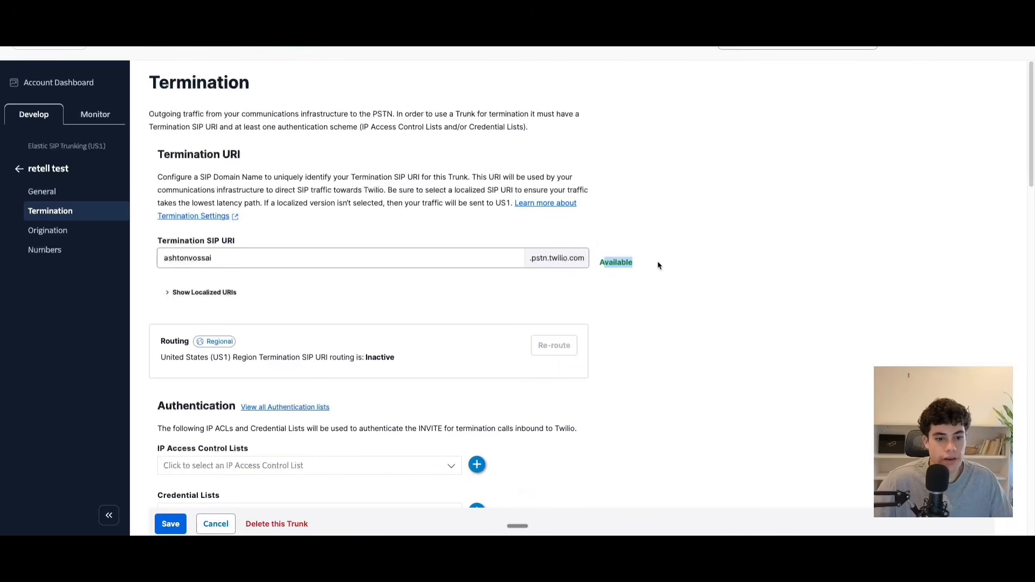
click(683, 292)
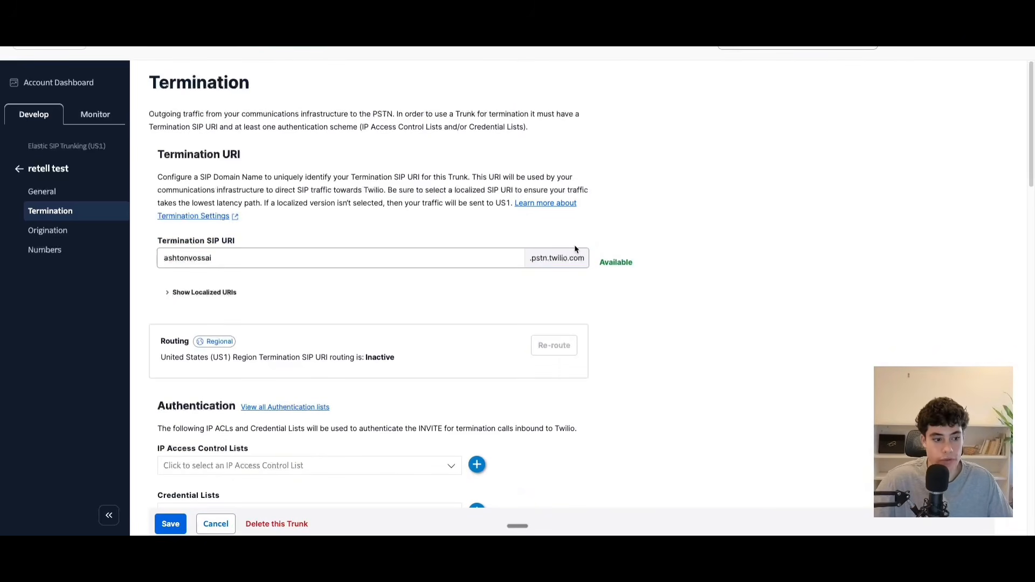
scroll(575, 249, down, 1)
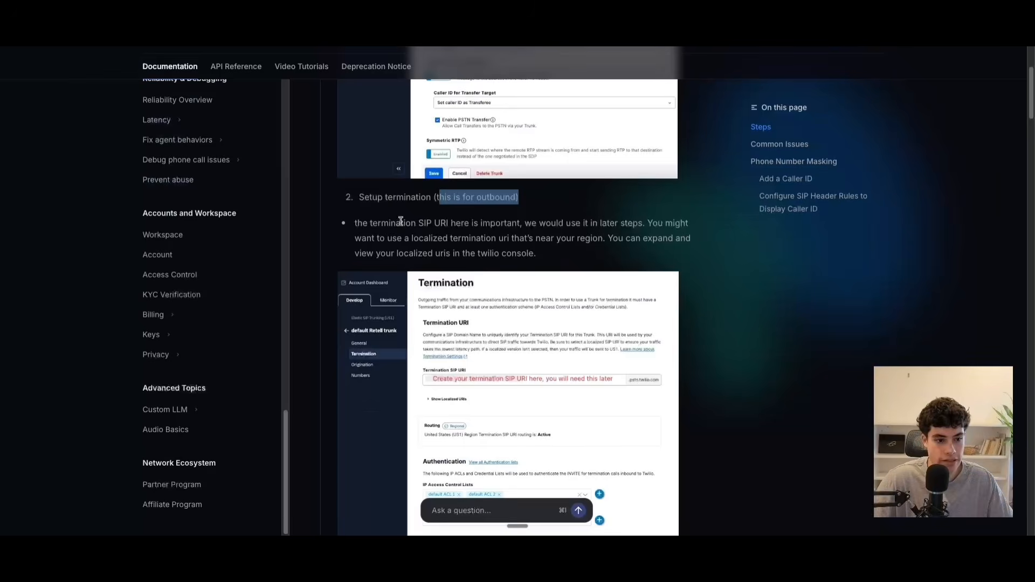
scroll(399, 233, down, 5)
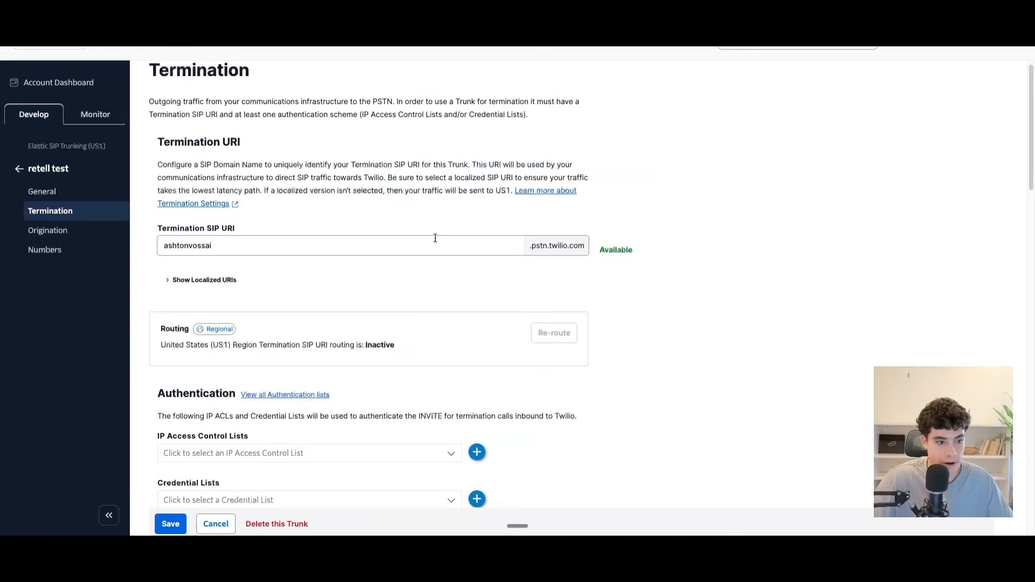
scroll(288, 368, down, 2)
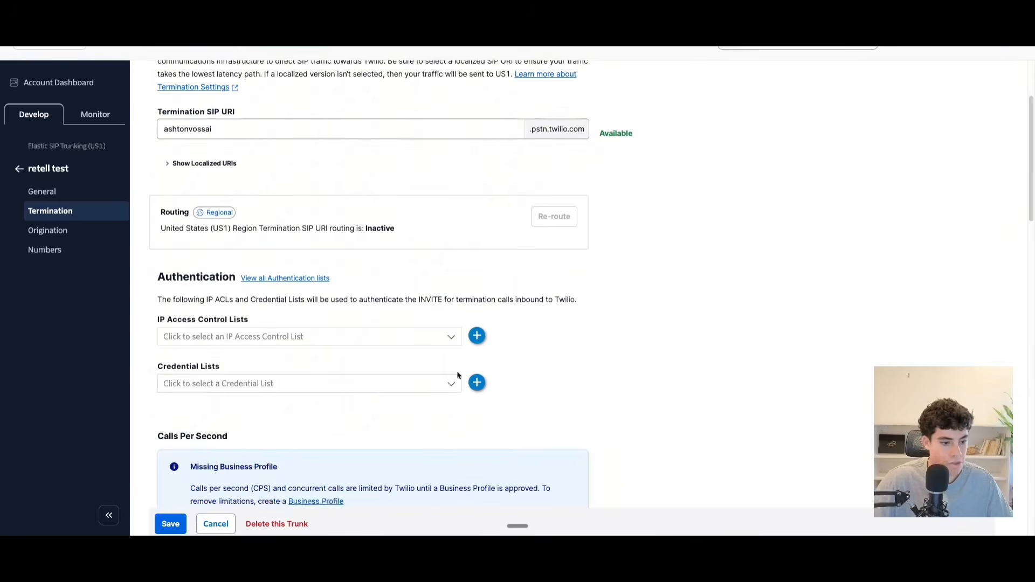
click(477, 382)
- Create the credential list with a username and a stronger password after the first was rejected
click(538, 144)
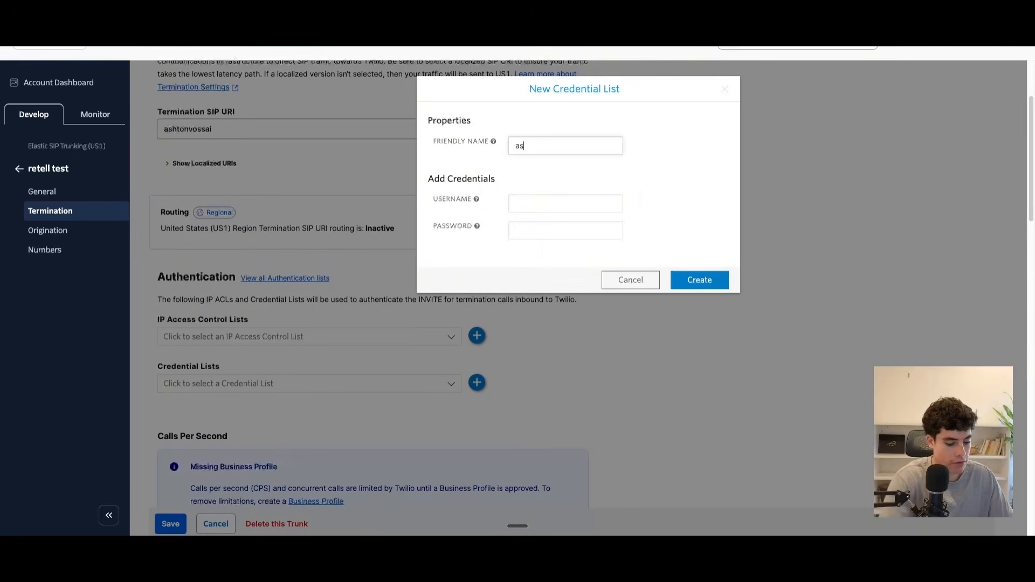
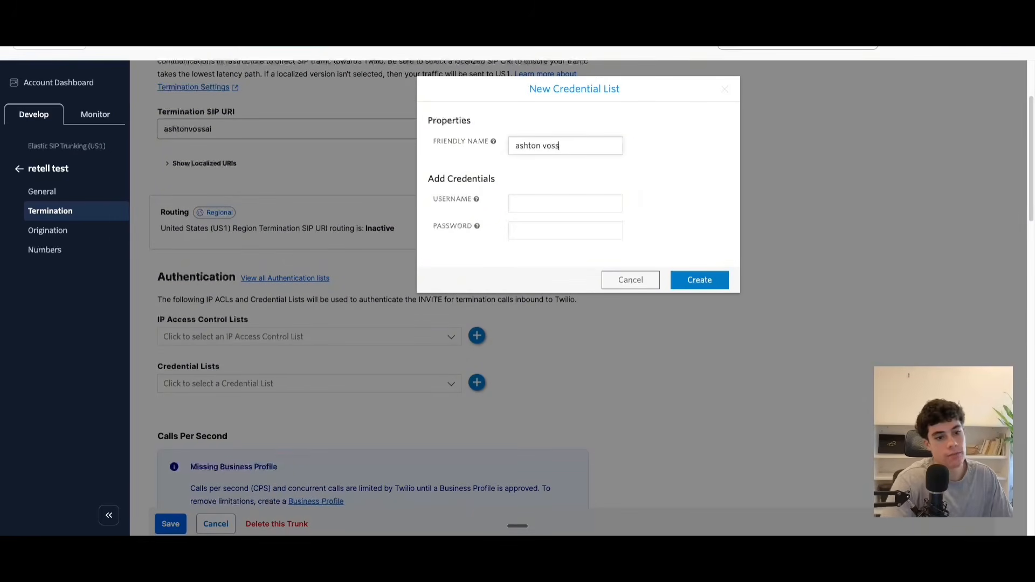
click(576, 205)
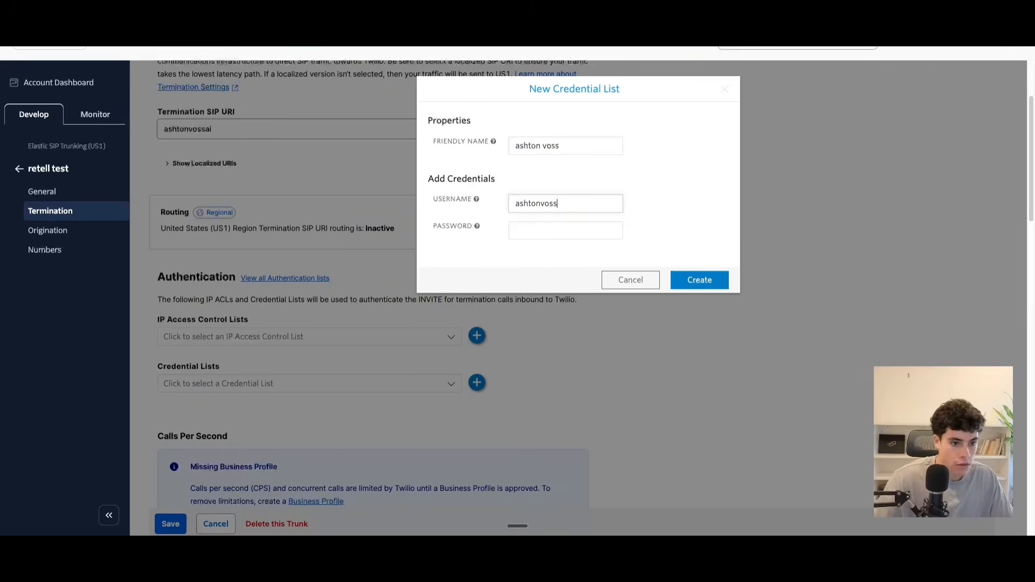
click(571, 225)
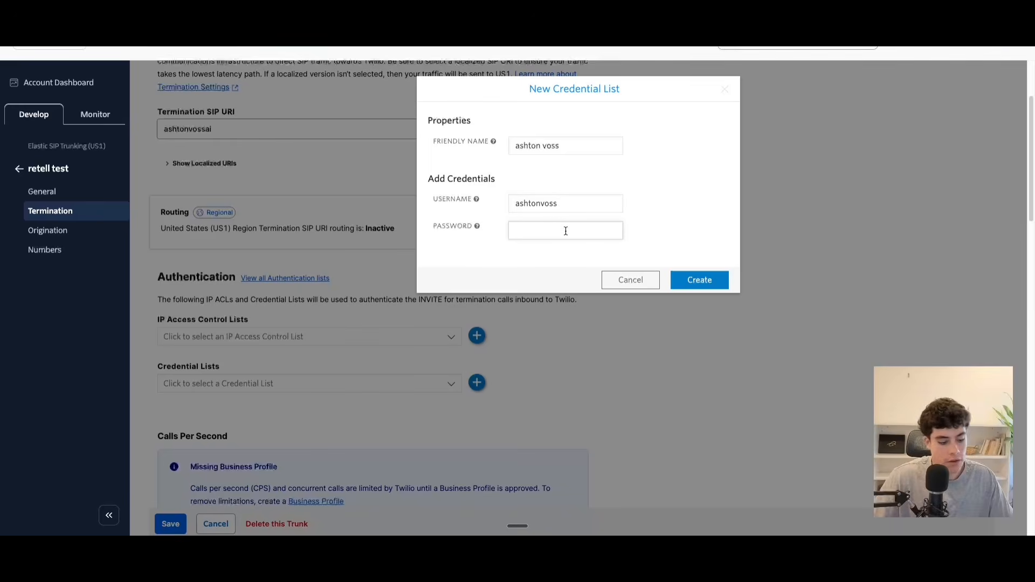
text(•••)
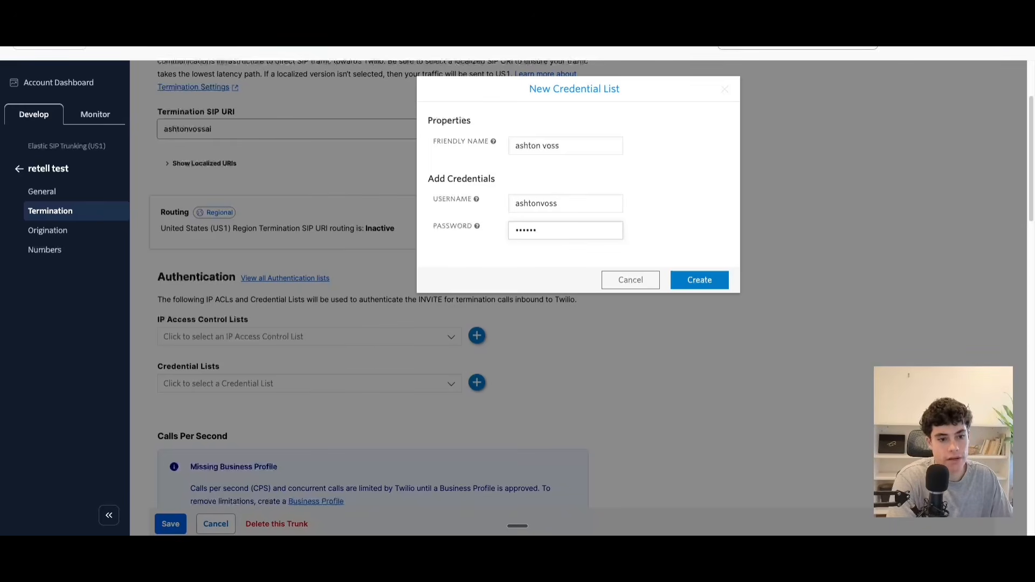
key(BackSpace)
key(BackSpace)
key(BackSpace)
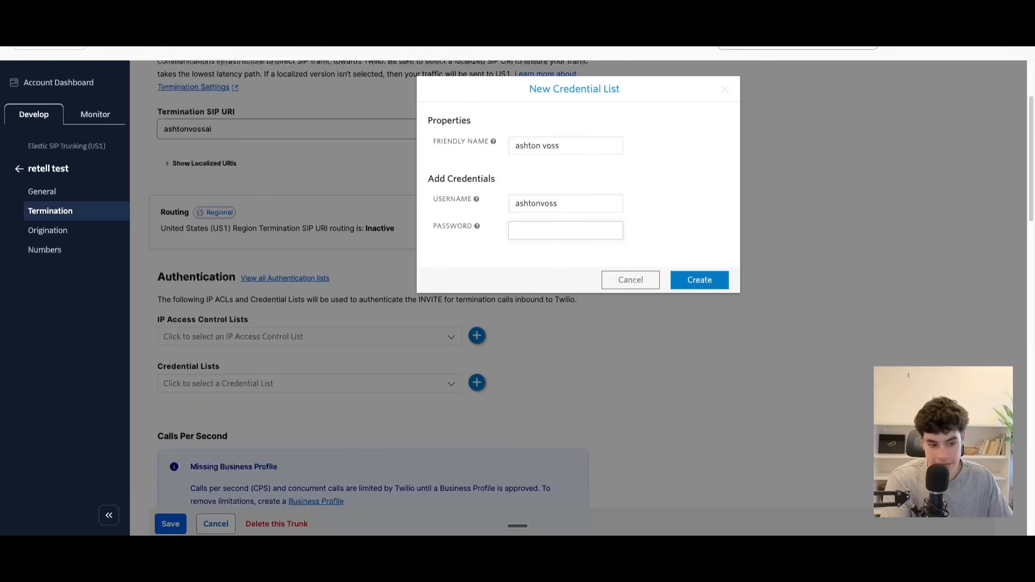
text(•••)
key(Return)
drag(449, 121, 546, 122)
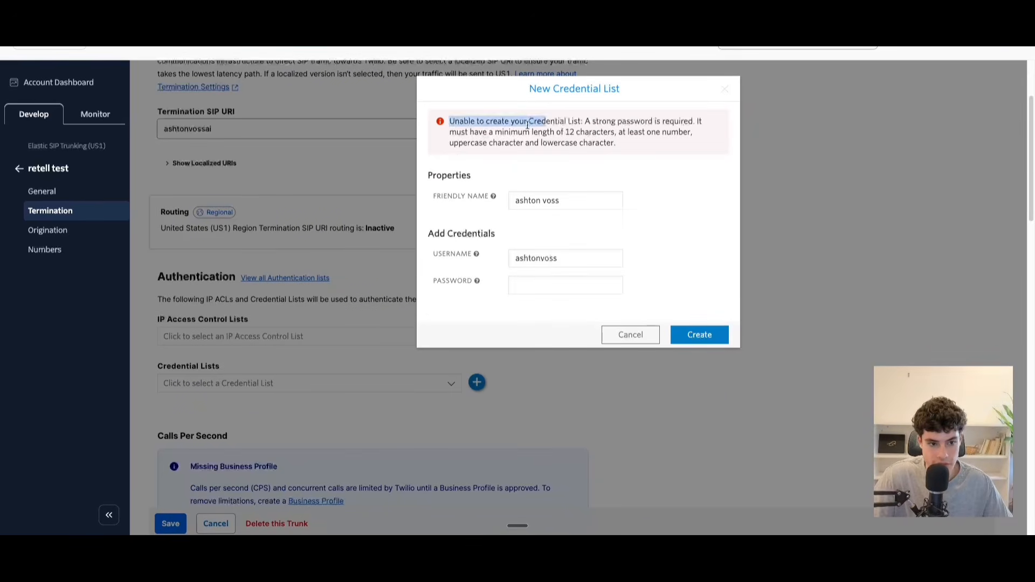
click(539, 285)
key(ctrl+v)
click(688, 335)
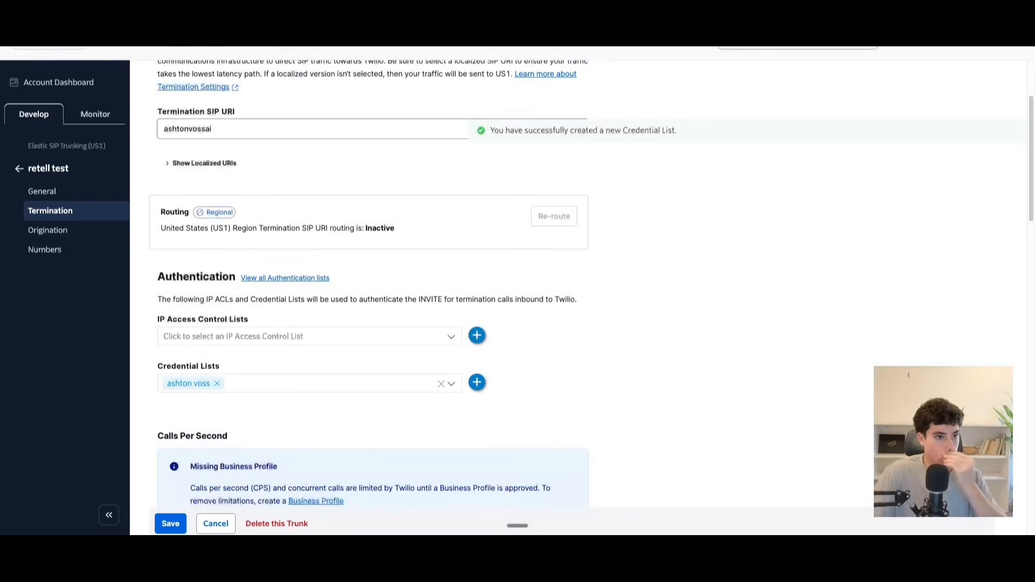
- Read further down the Retell SIP trunking setup documentation
key(ctrl+Tab)
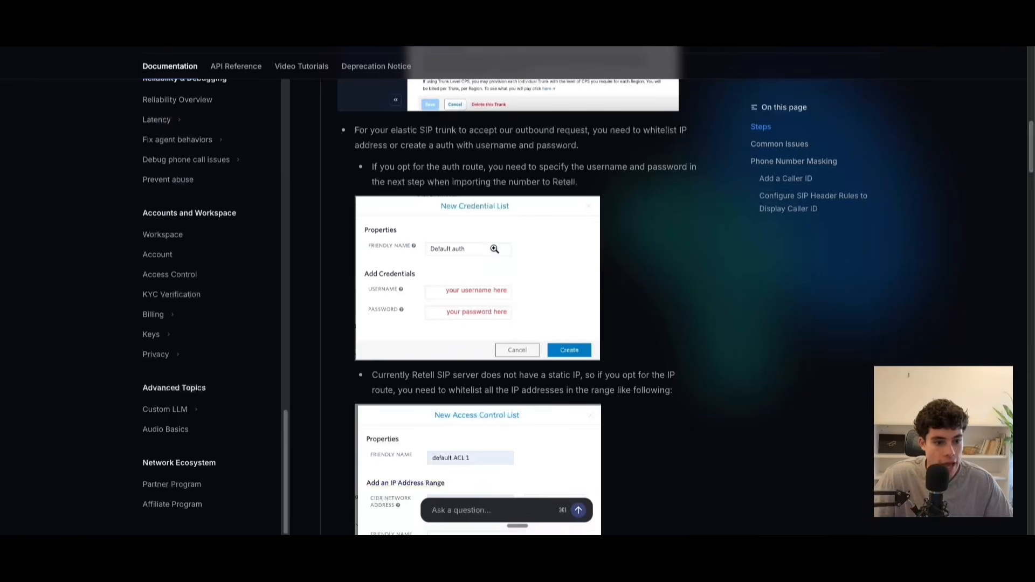
scroll(495, 249, down, 3)
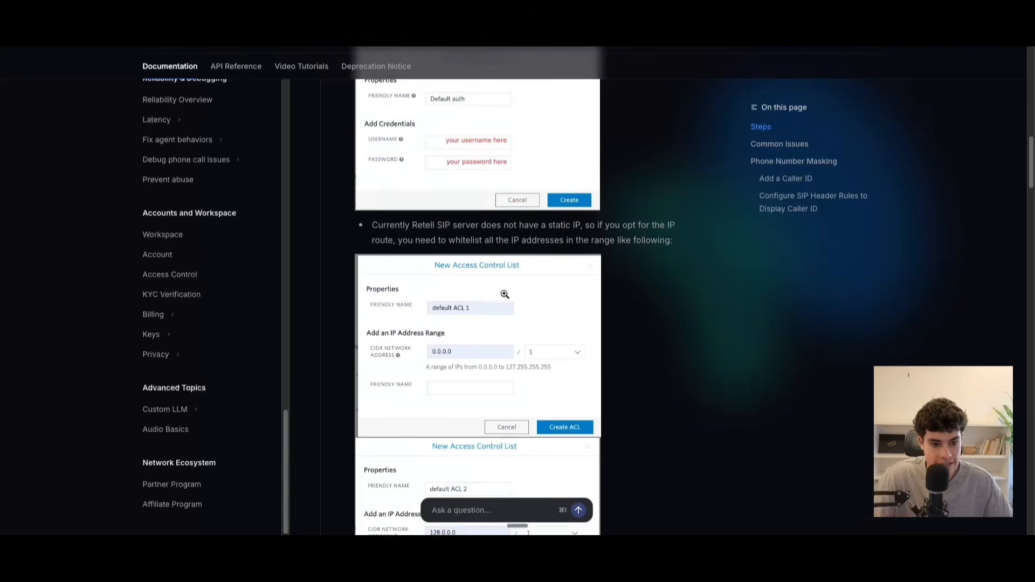
scroll(505, 294, down, 2)
scroll(505, 278, down, 2)
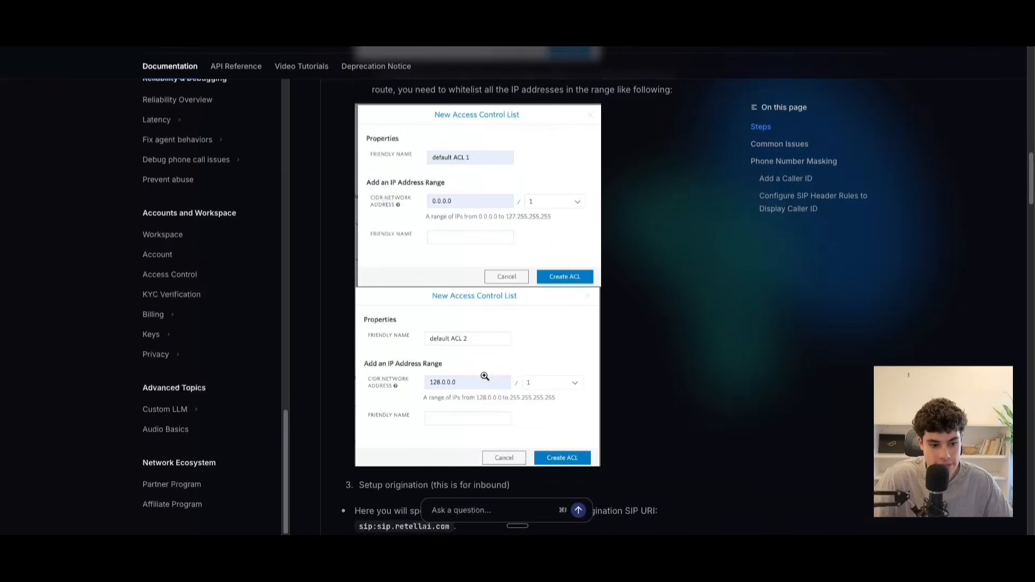
scroll(483, 372, down, 1)
scroll(477, 331, up, 2)
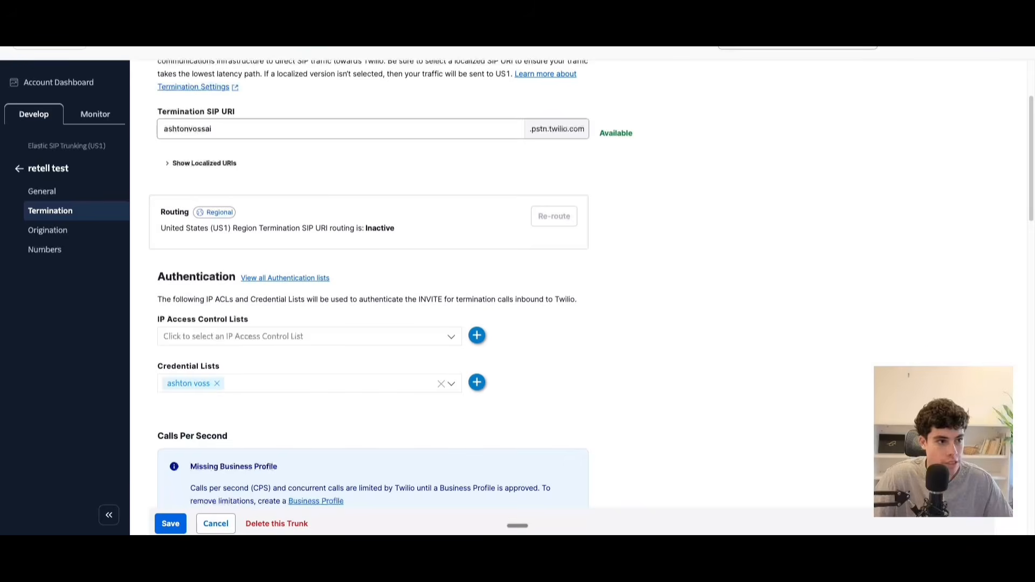
- Create IP access control list 'default acl 1' for 0.0.0.0/1
click(477, 336)
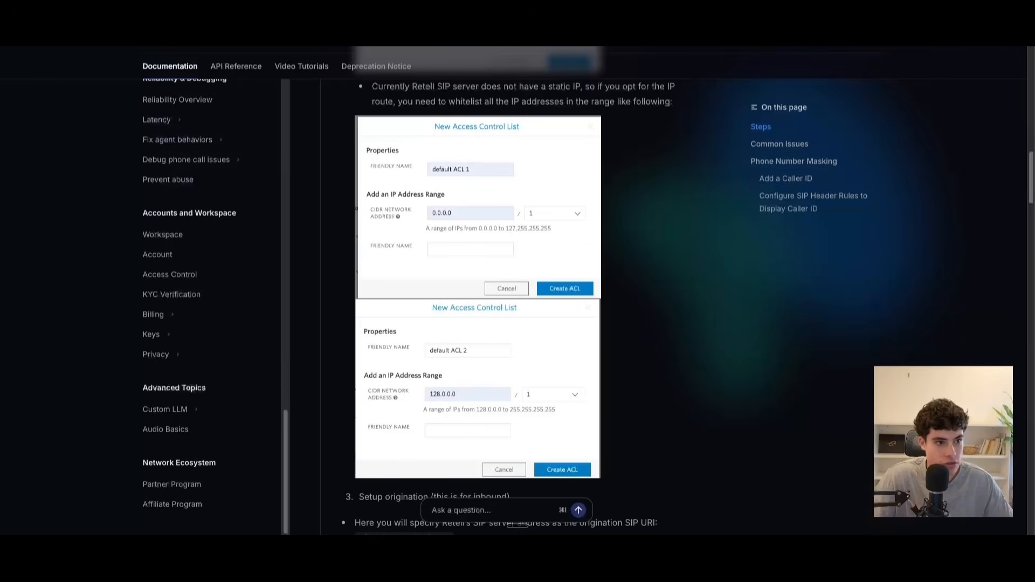
scroll(427, 168, up, 1)
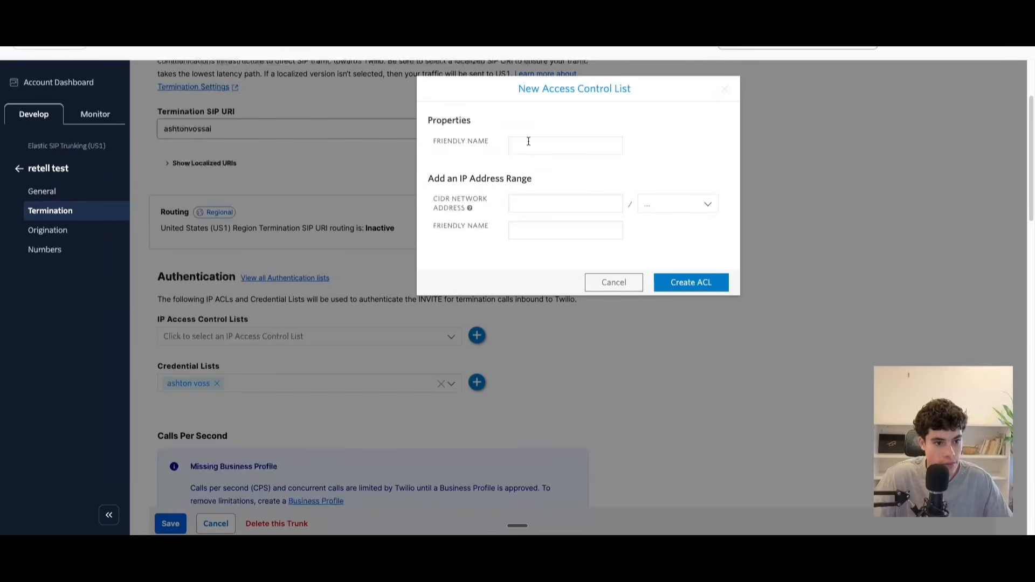
click(527, 144)
text(deafulty)
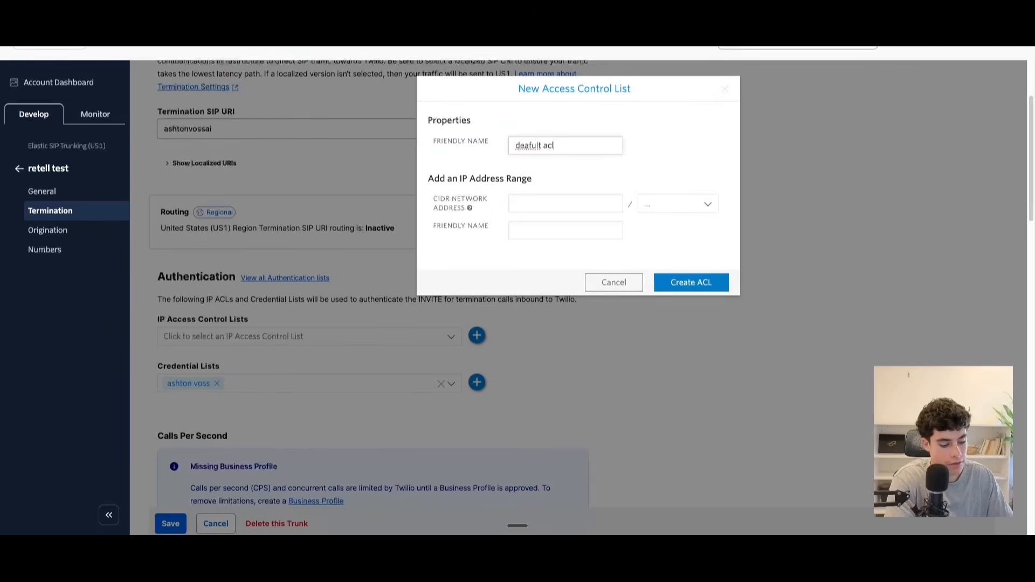
text(acl)
right_click(526, 146)
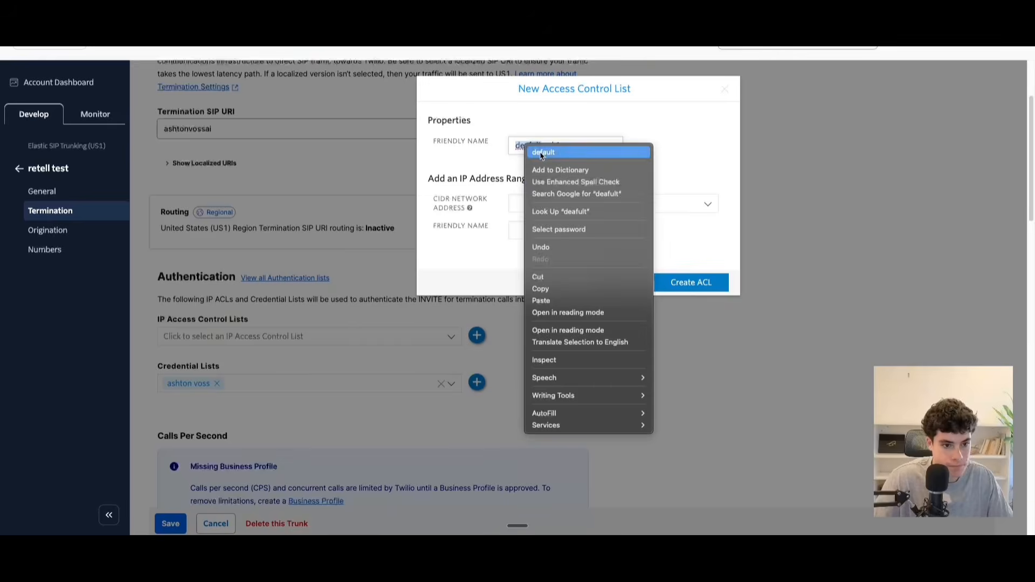
click(543, 152)
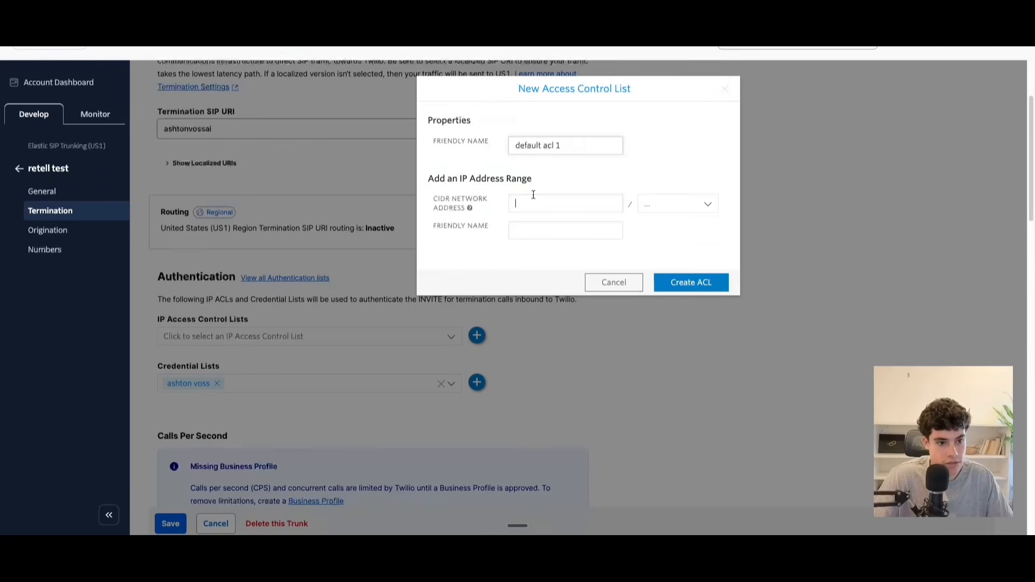
click(533, 195)
text(0.0.0.0)
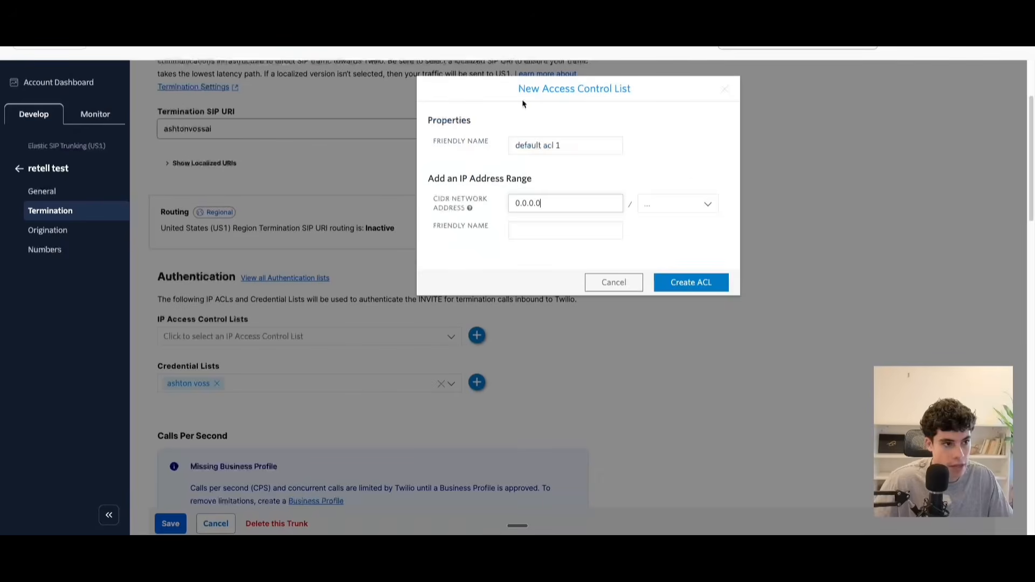
click(693, 203)
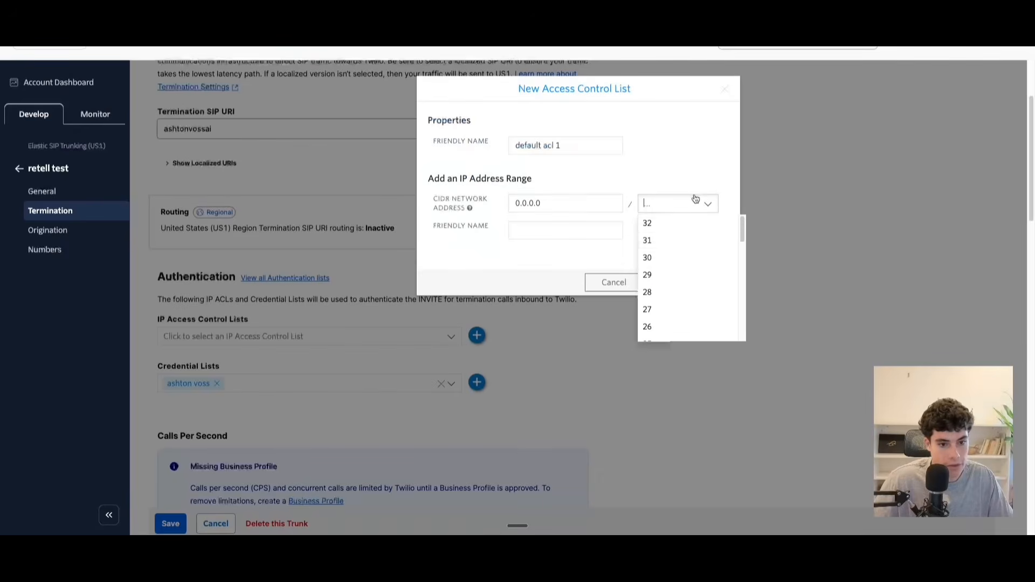
scroll(665, 268, down, 10)
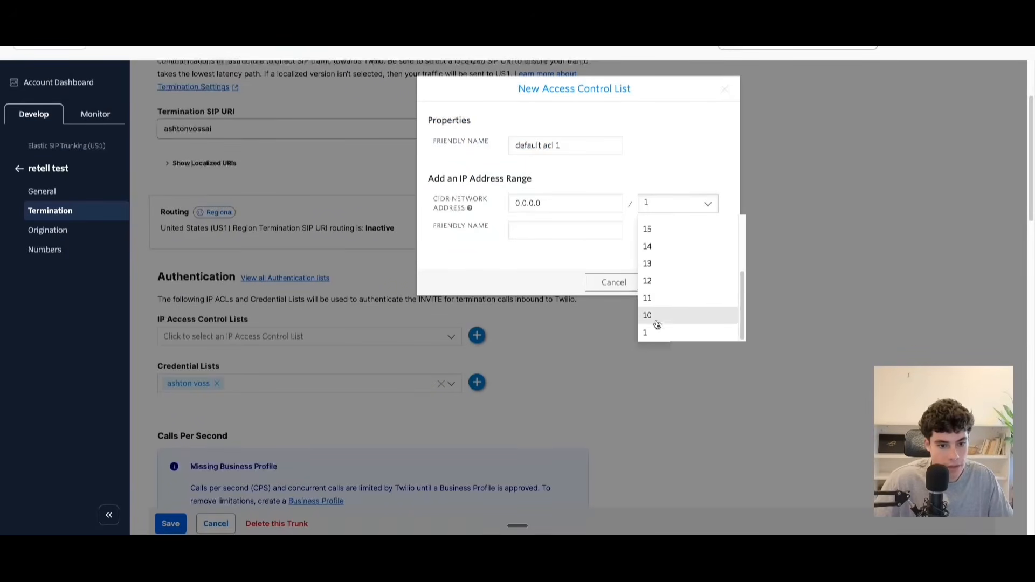
click(657, 332)
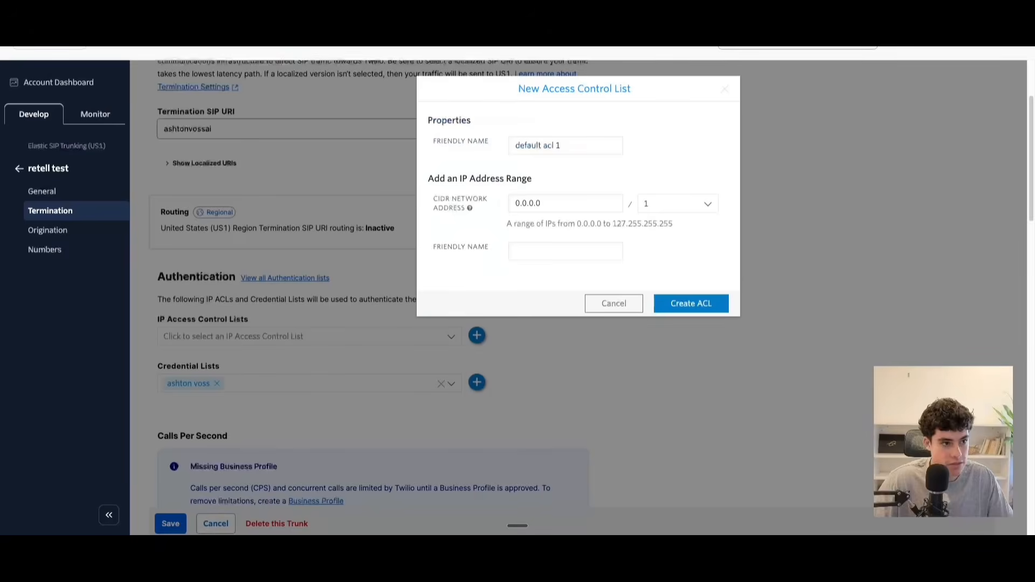
click(701, 303)
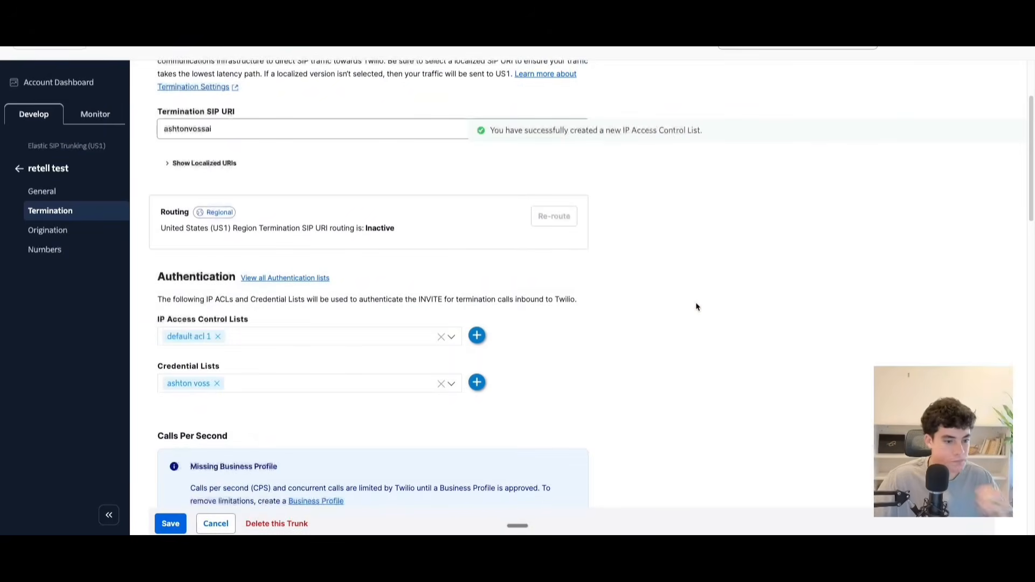
- Create a second IP access control list 'default acl 2' for 128.0.0.0/1
click(476, 336)
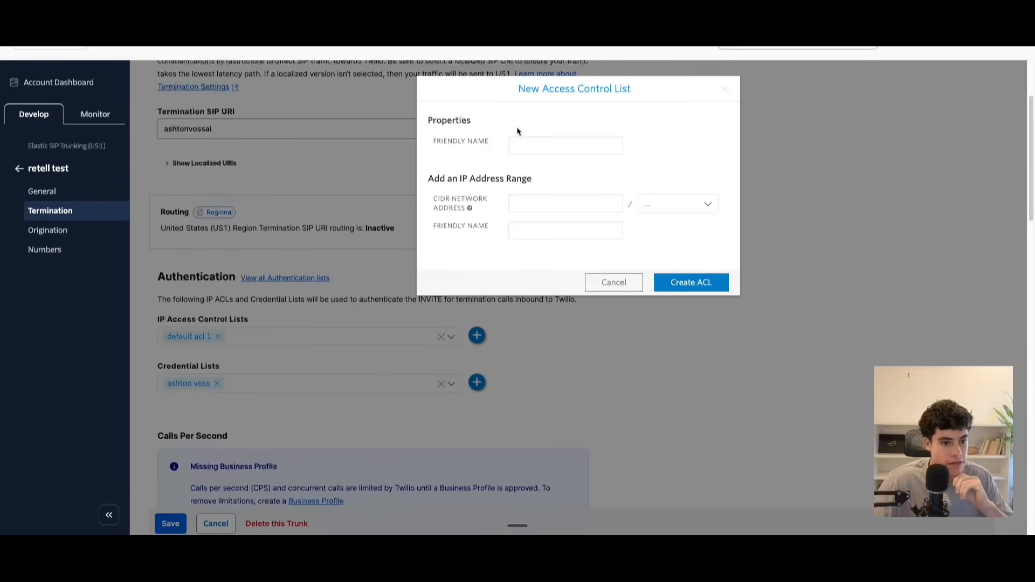
click(519, 143)
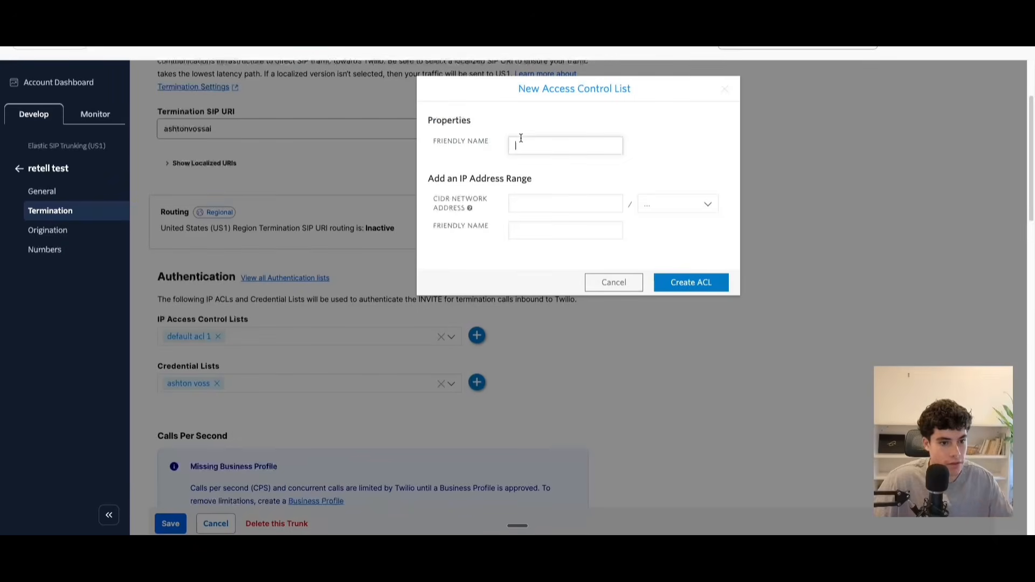
text(deafault acl 2)
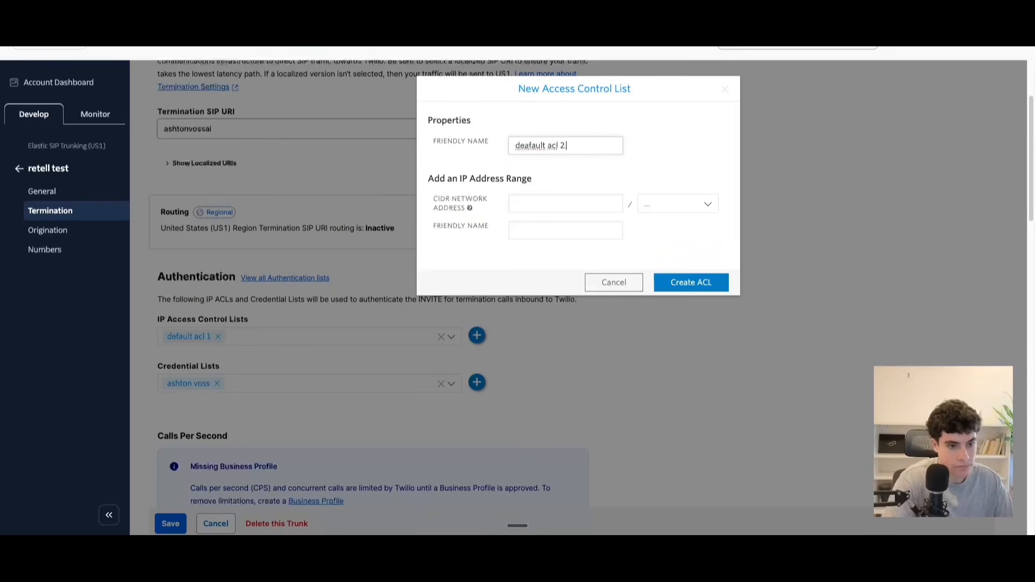
right_click(532, 145)
click(544, 154)
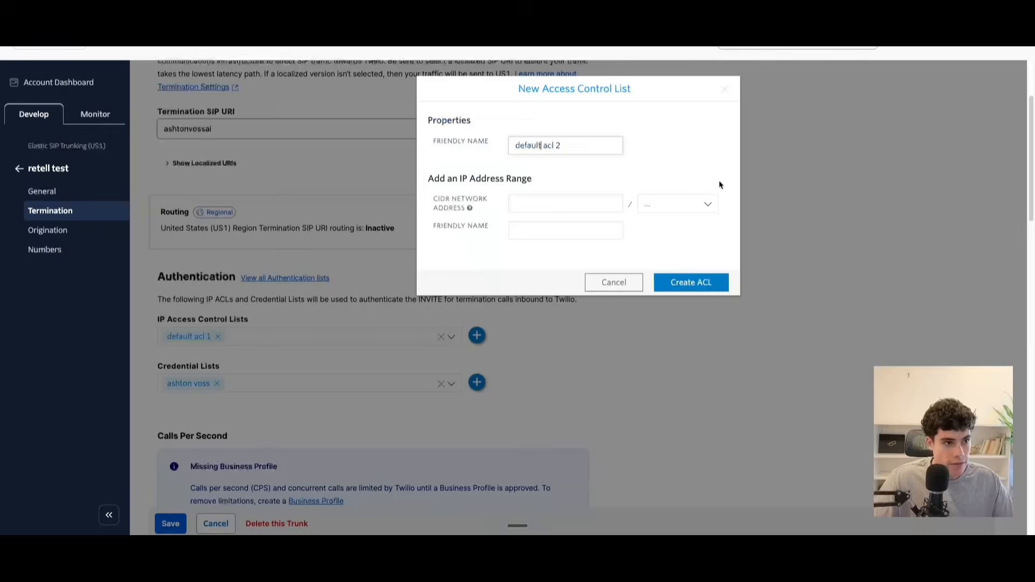
click(557, 197)
text(128.0.0.0)
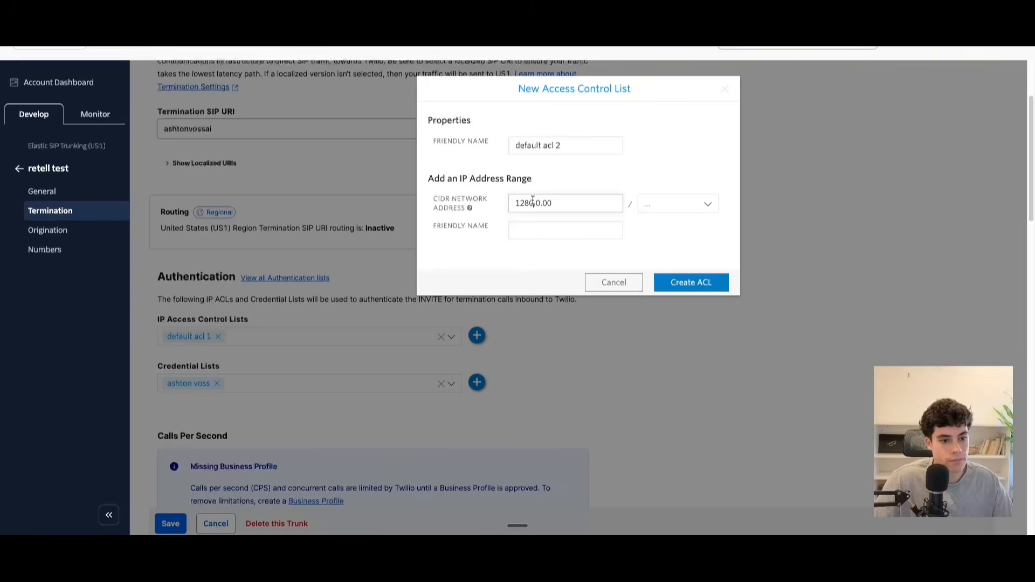
key(BackSpace)
key(BackSpace)
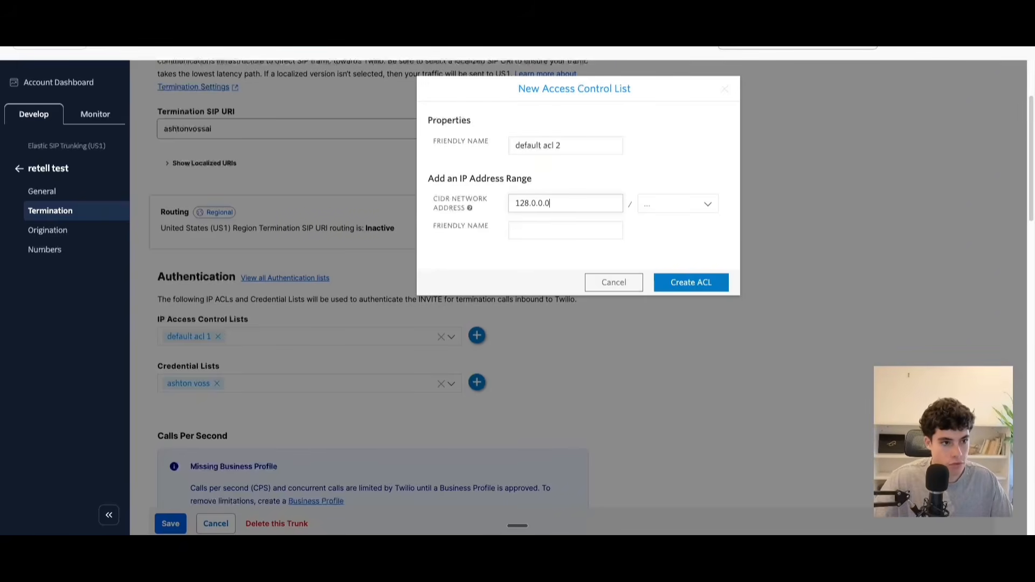
key(ctrl+Tab)
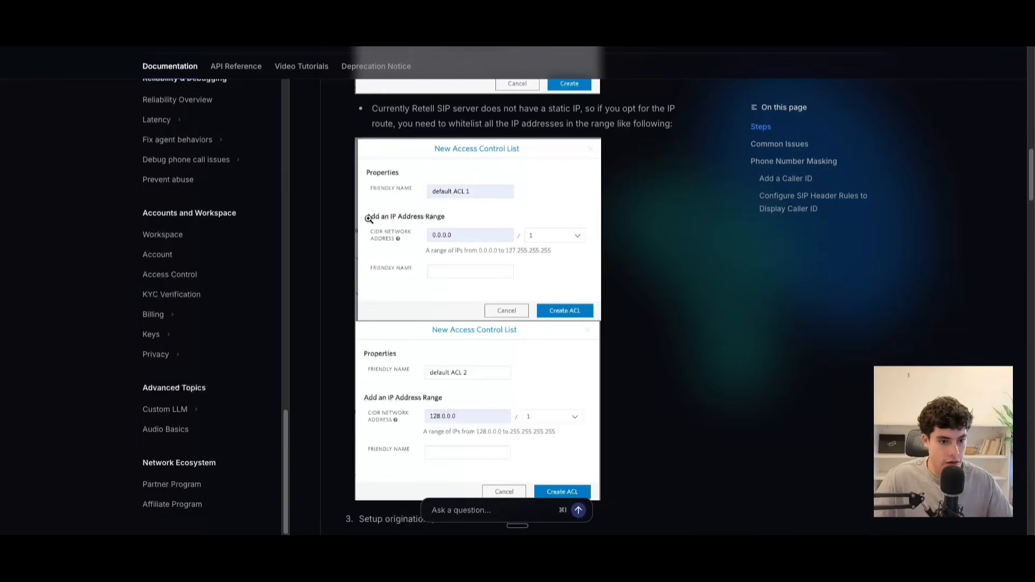
key(ctrl+shift+Tab)
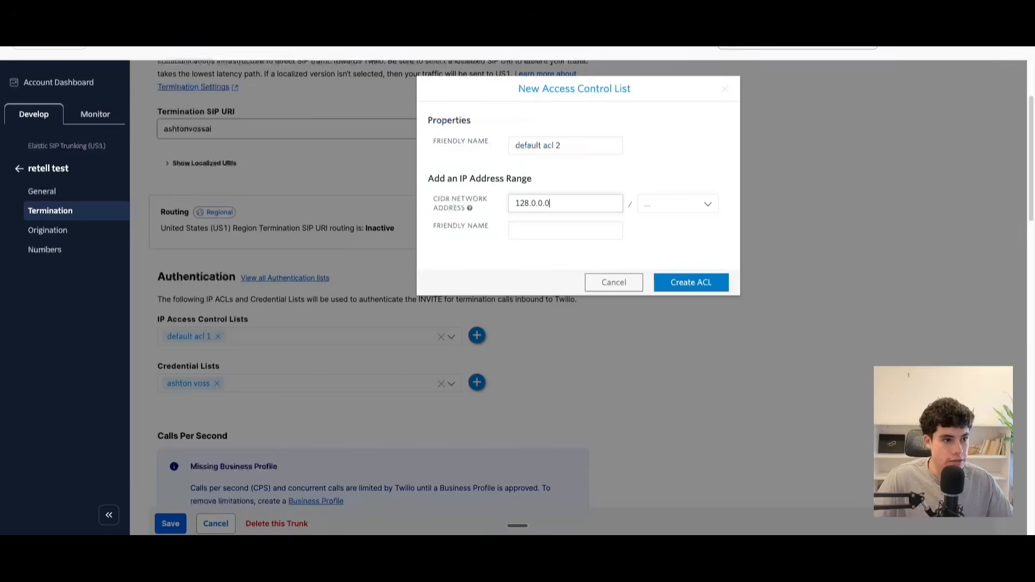
click(695, 211)
scroll(669, 323, down, 5)
click(666, 337)
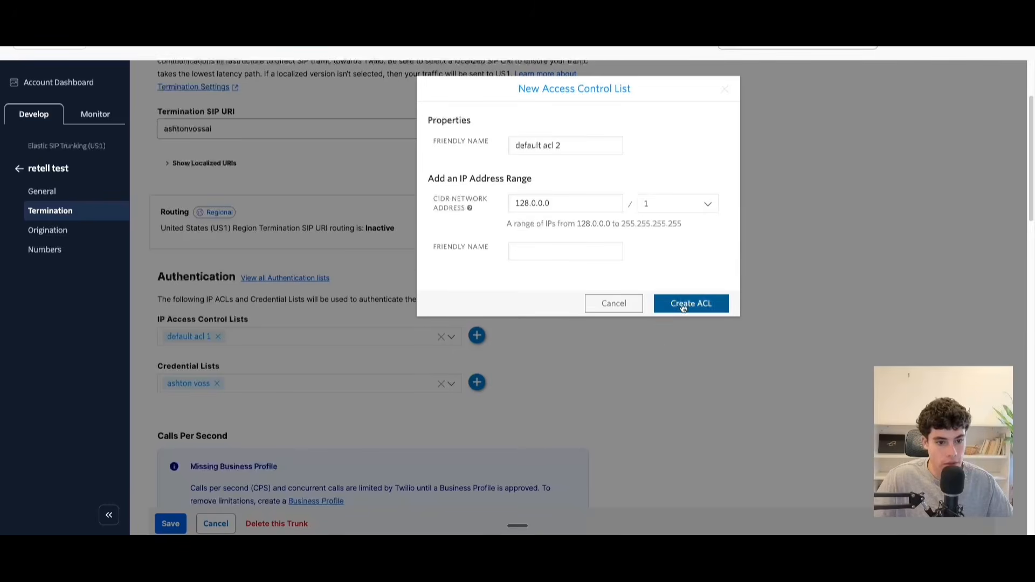
click(683, 306)
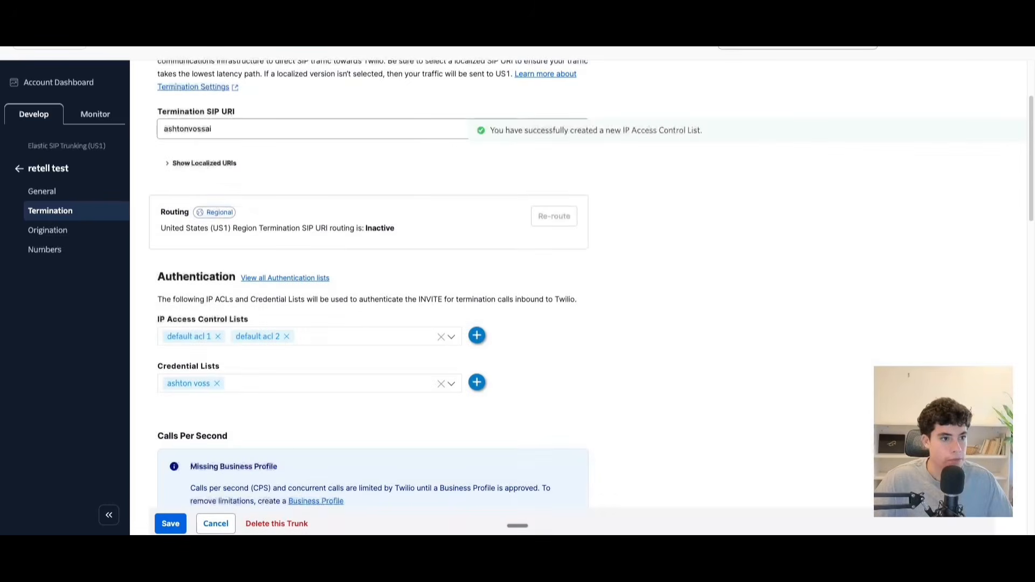
key(ctrl+Tab)
- Save the trunk's termination settings, then move to its Origination page
scroll(511, 285, down, 5)
scroll(511, 285, down, 1)
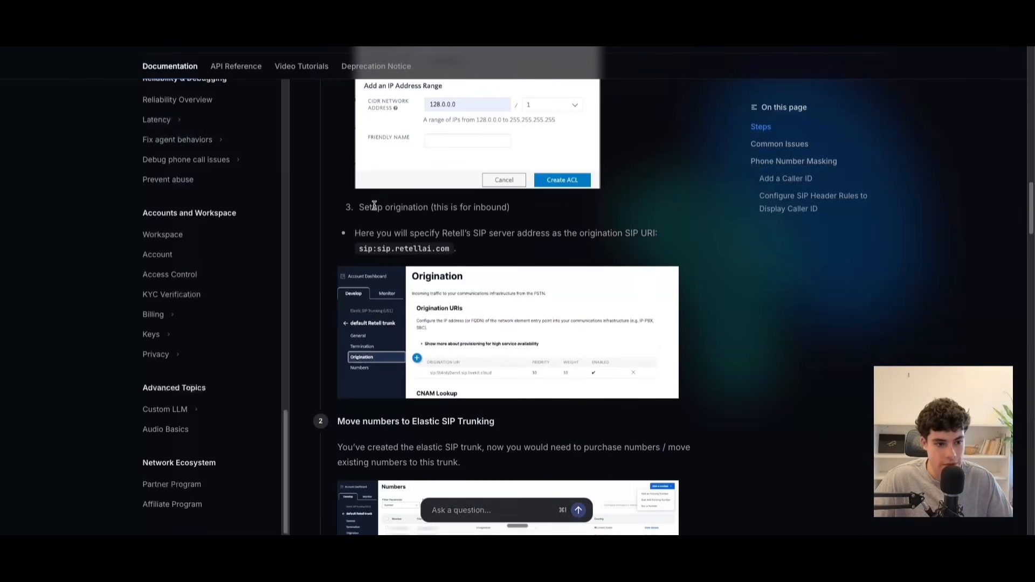
drag(370, 208, 448, 211)
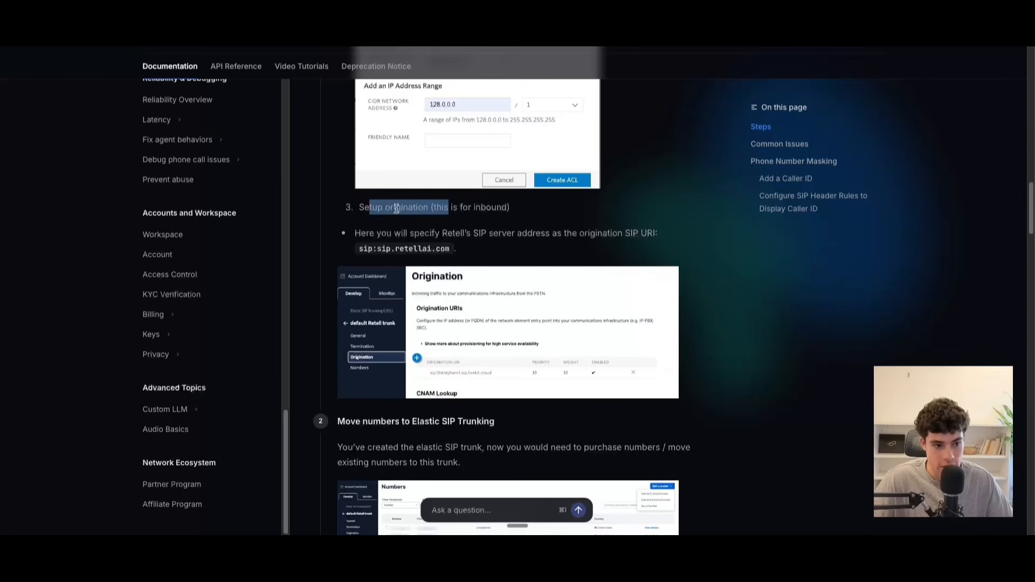
key(ctrl+shift+Tab)
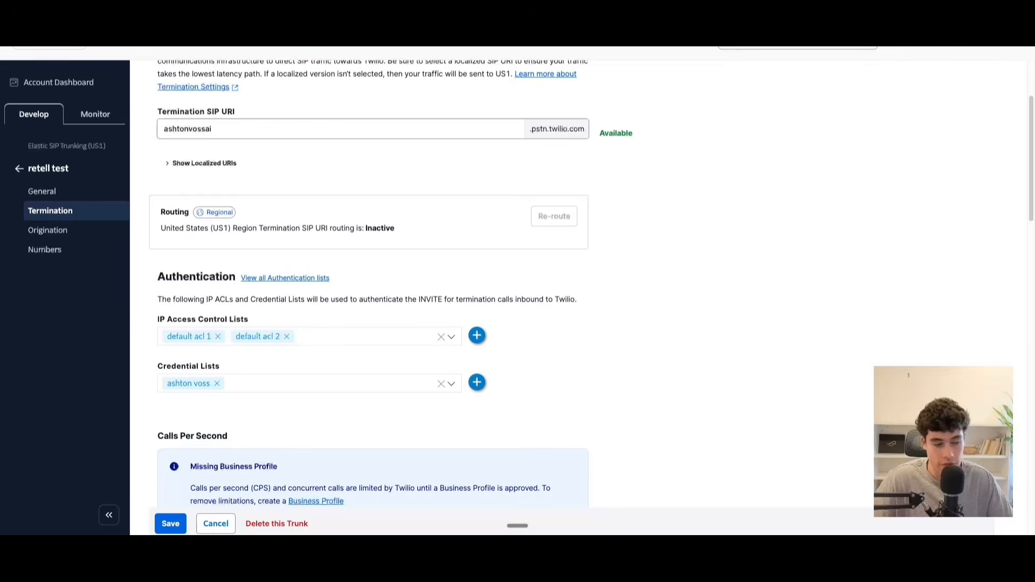
scroll(215, 397, down, 10)
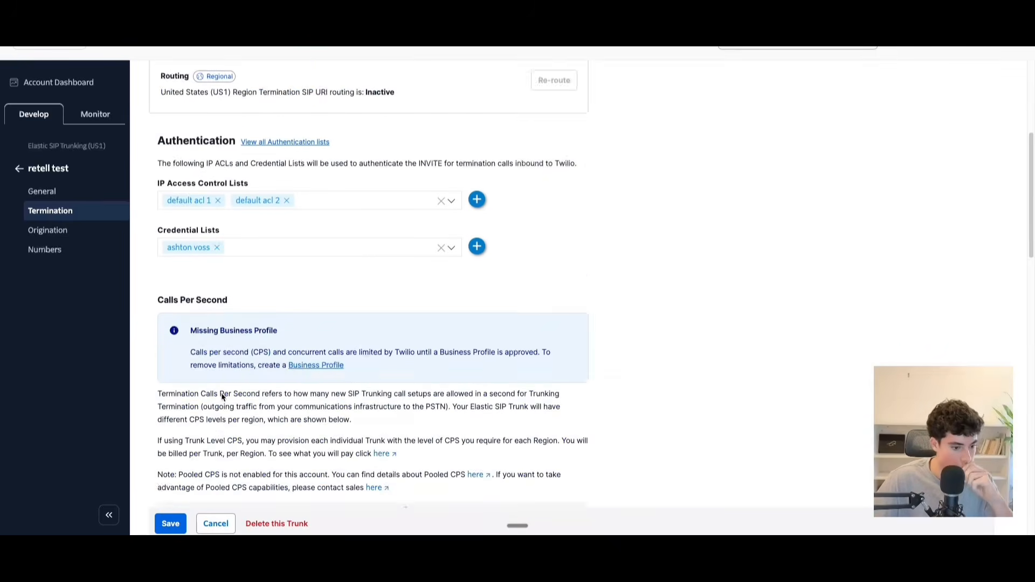
scroll(221, 397, down, 10)
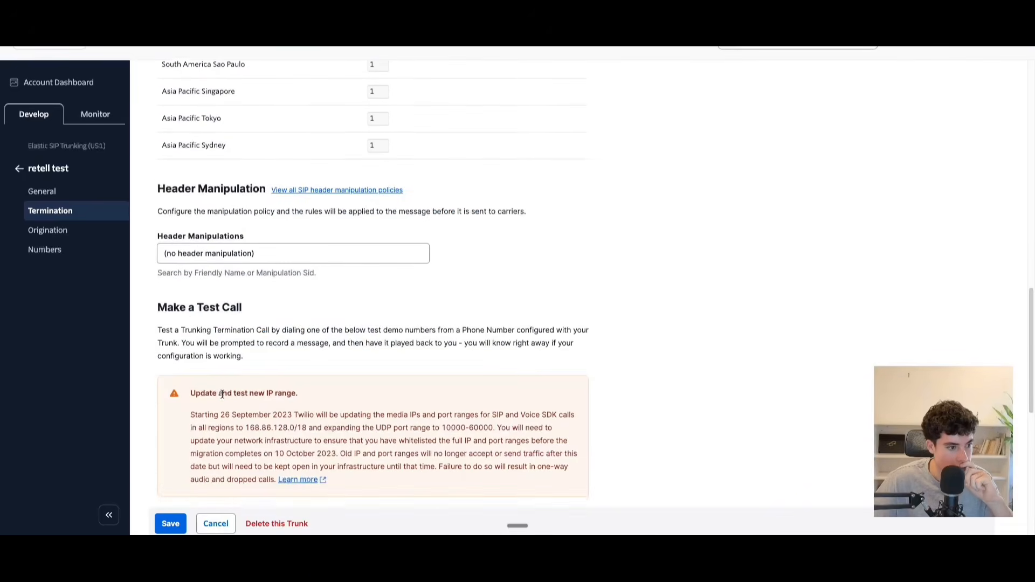
click(176, 513)
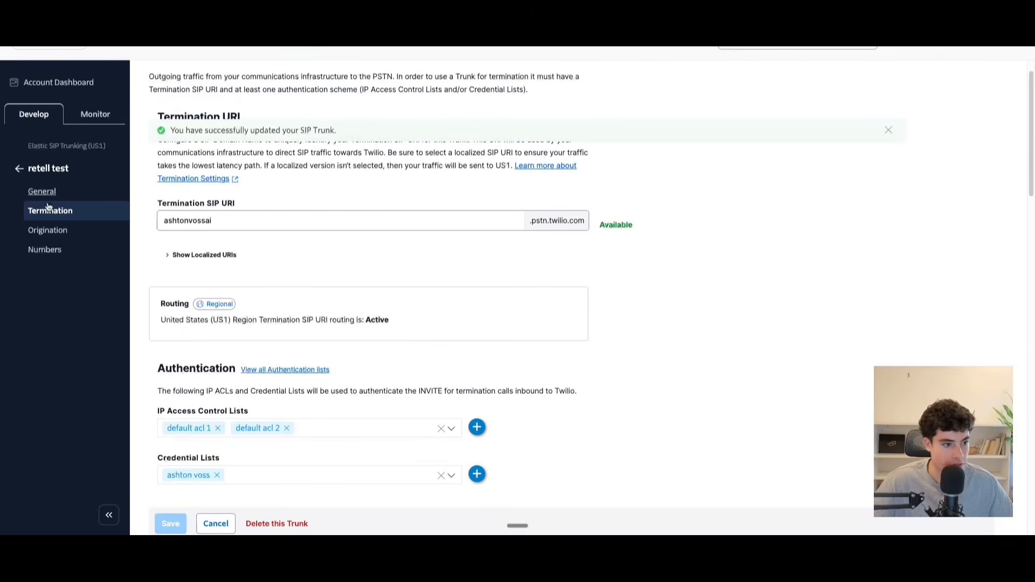
click(56, 235)
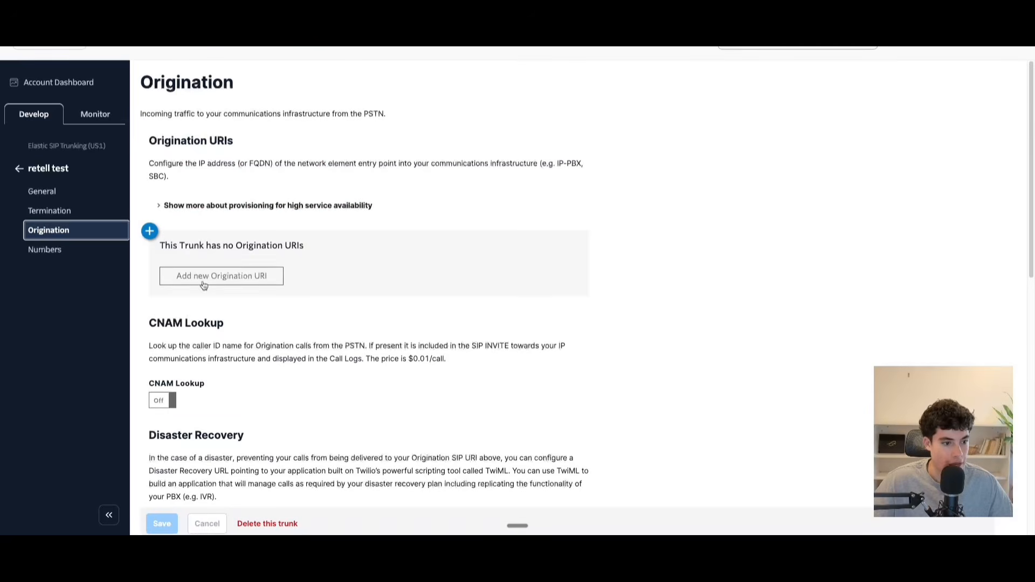
- Start a new origination URI and copy sip:sip.retellai.com from the Retell docs
click(257, 281)
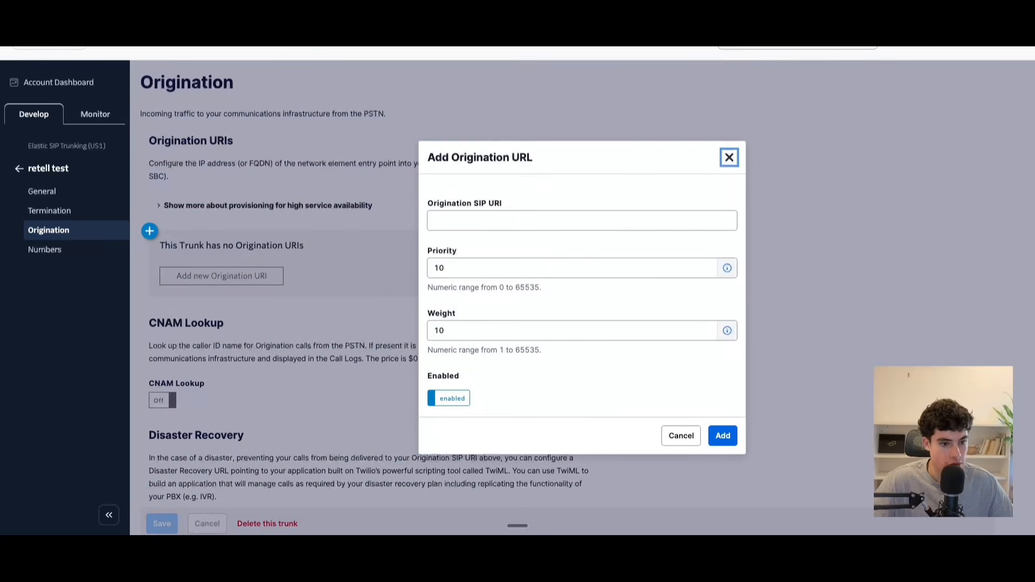
key(ctrl+Tab)
scroll(538, 190, down, 3)
scroll(538, 191, up, 6)
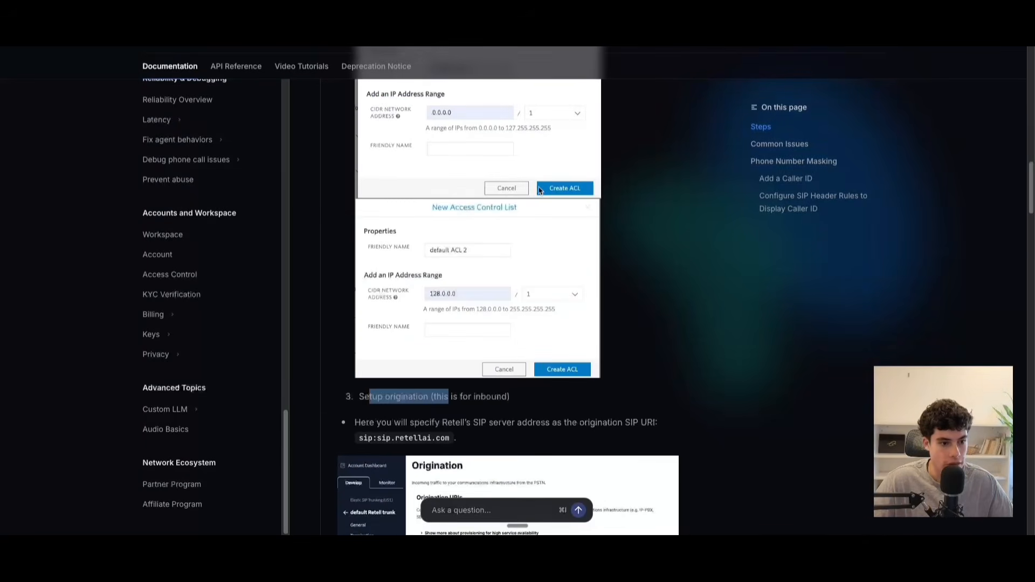
scroll(538, 190, down, 1)
scroll(537, 191, down, 4)
click(370, 229)
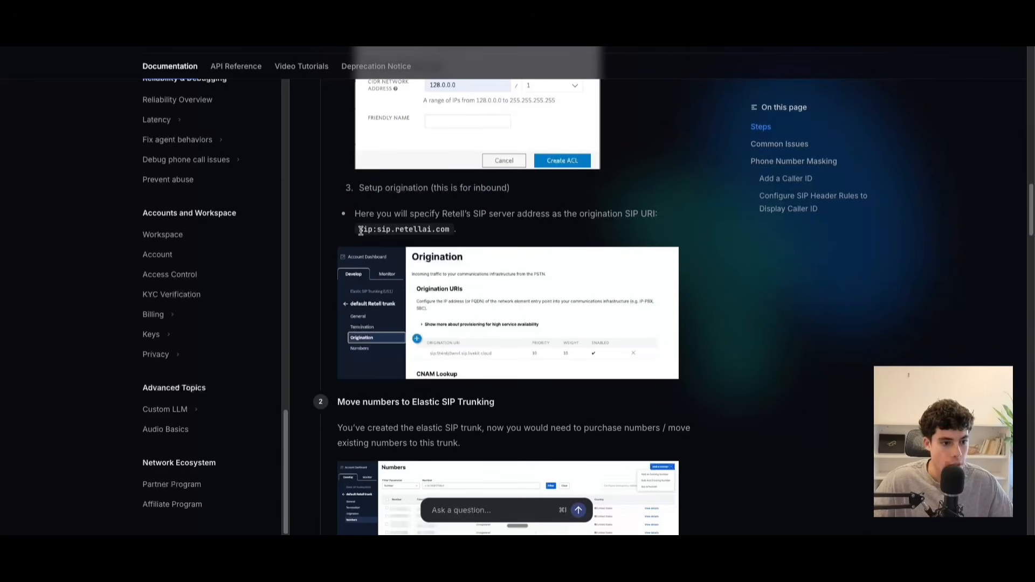
drag(360, 231, 452, 236)
key(super+c)
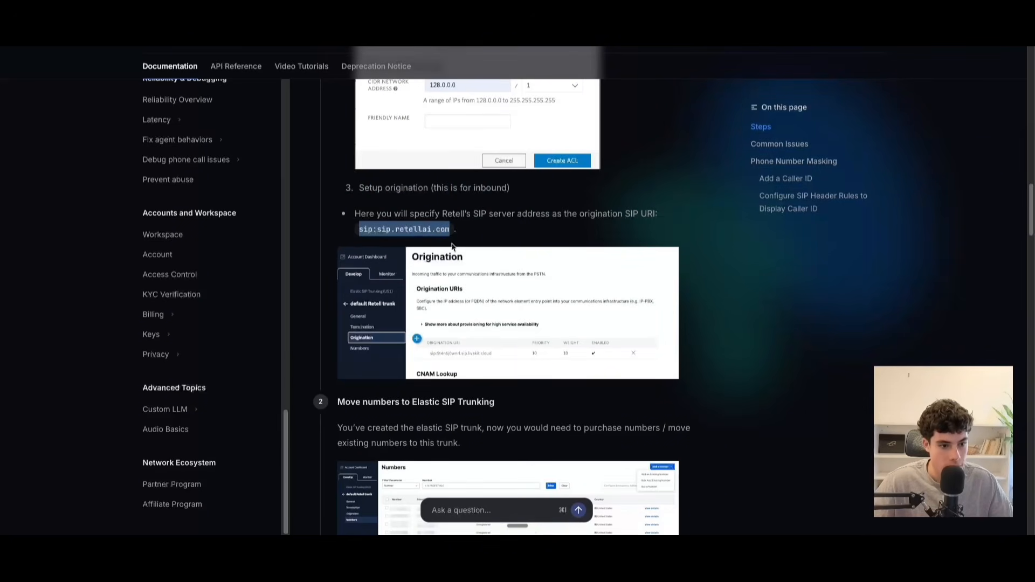
scroll(453, 249, up, 5)
scroll(453, 250, down, 8)
scroll(453, 250, down, 1)
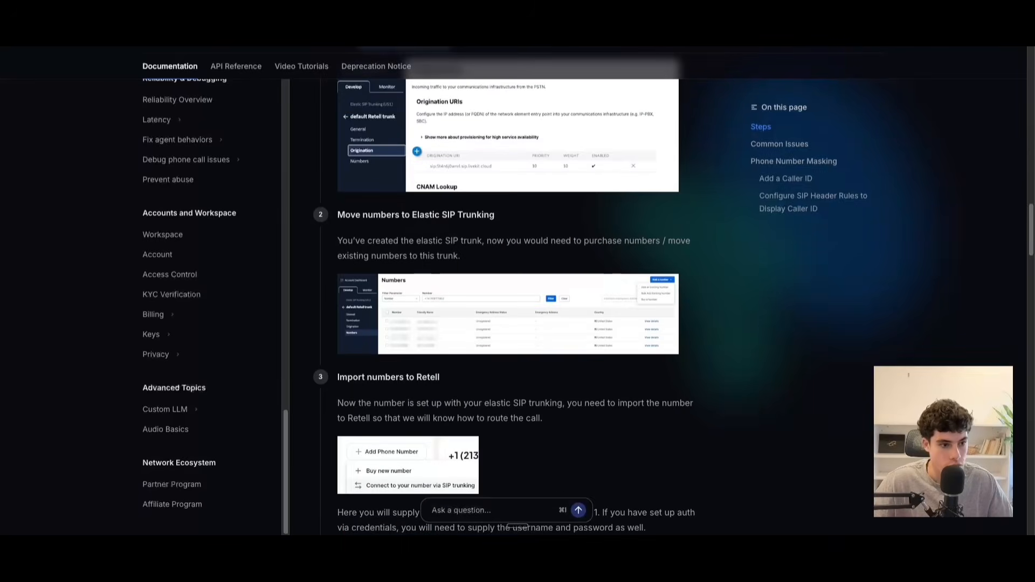
- Paste sip:sip.retellai.com as the Origination SIP URI and add it with priority 10, weight 10
click(189, 21)
click(453, 221)
key(super+v)
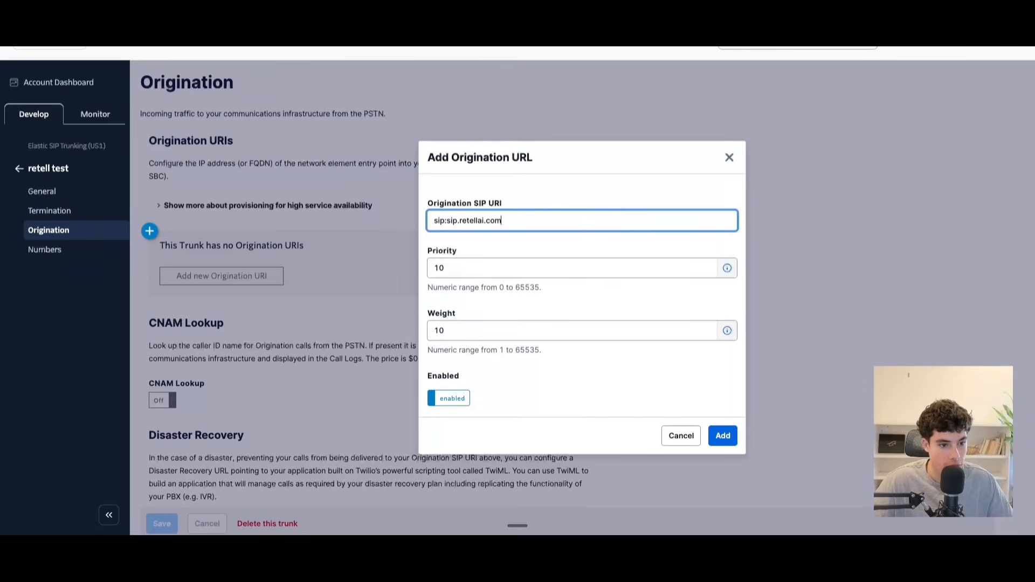
key(ctrl+Tab)
scroll(458, 188, up, 4)
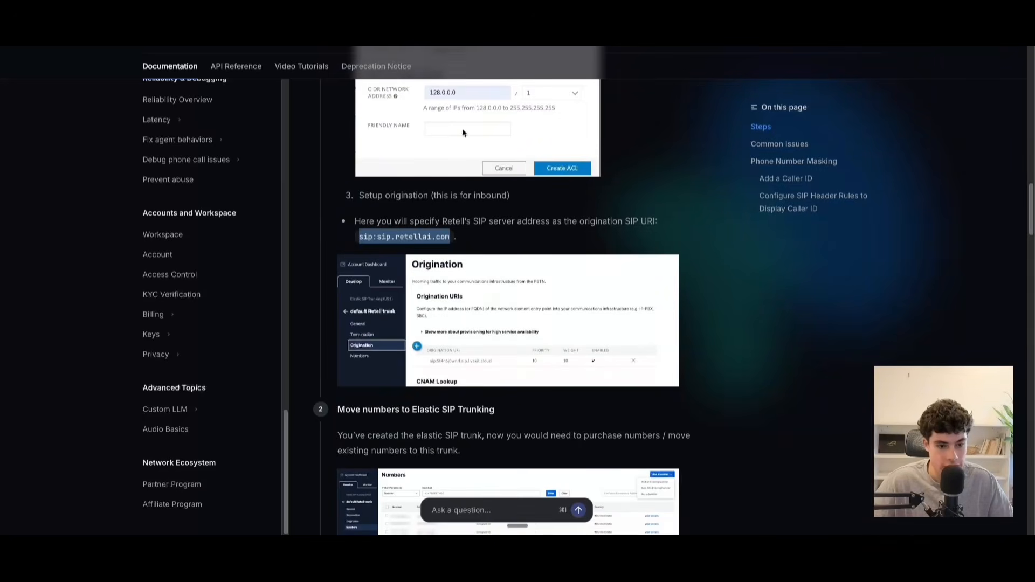
key(ctrl+shift+Tab)
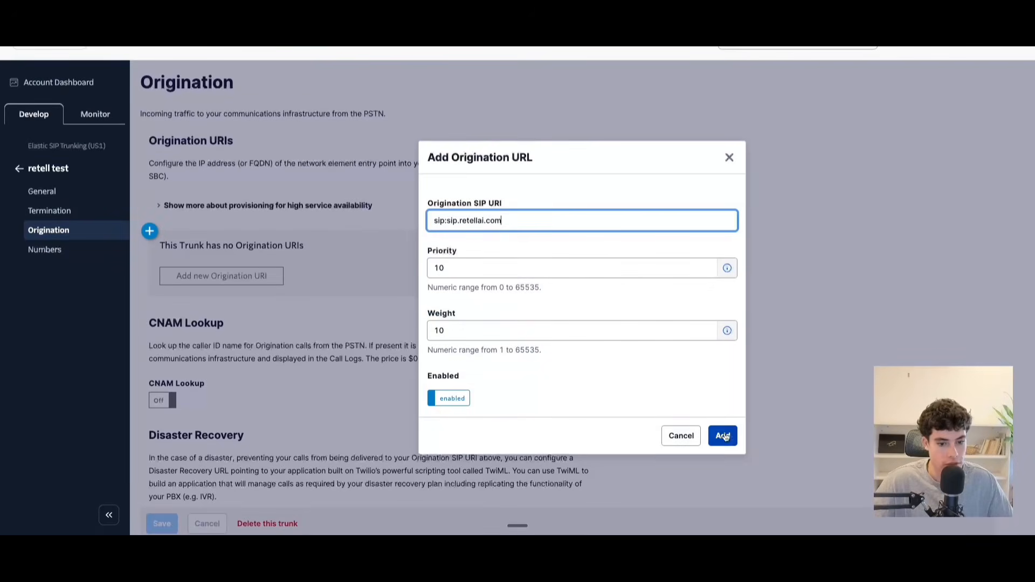
click(722, 436)
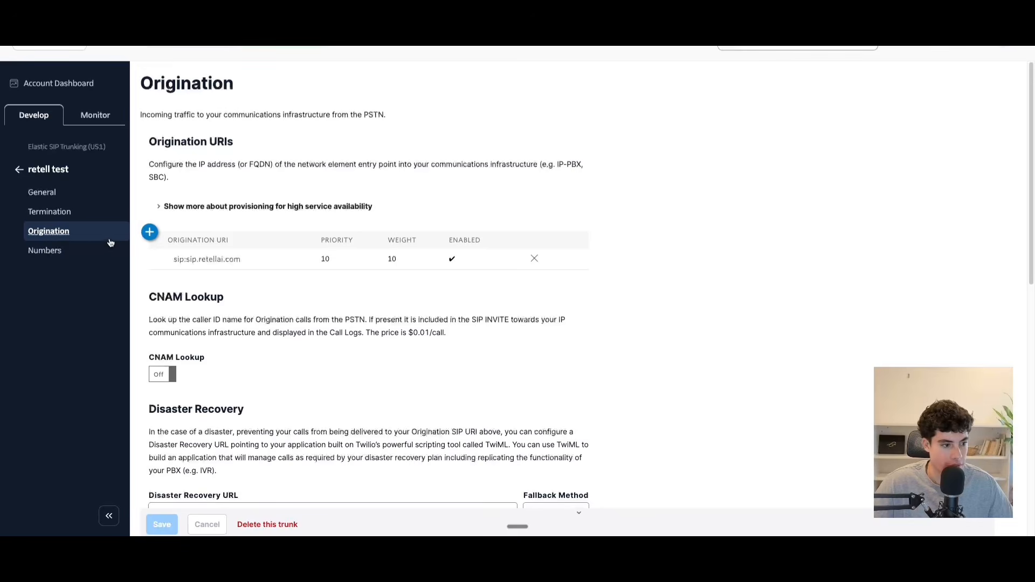
- Open the trunk's Numbers page and look through the Add a number options
click(55, 251)
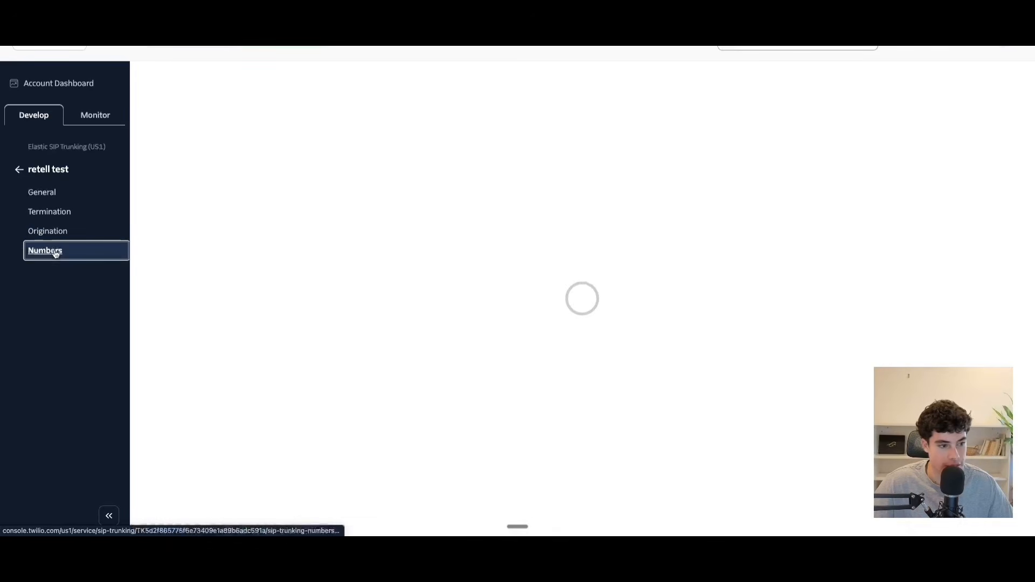
key(ctrl+Tab)
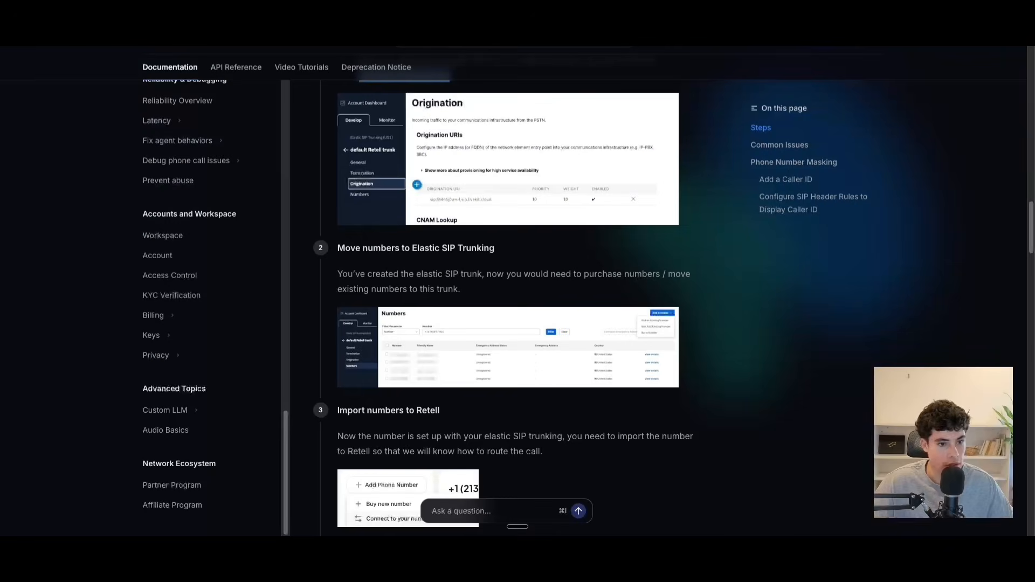
scroll(639, 278, down, 3)
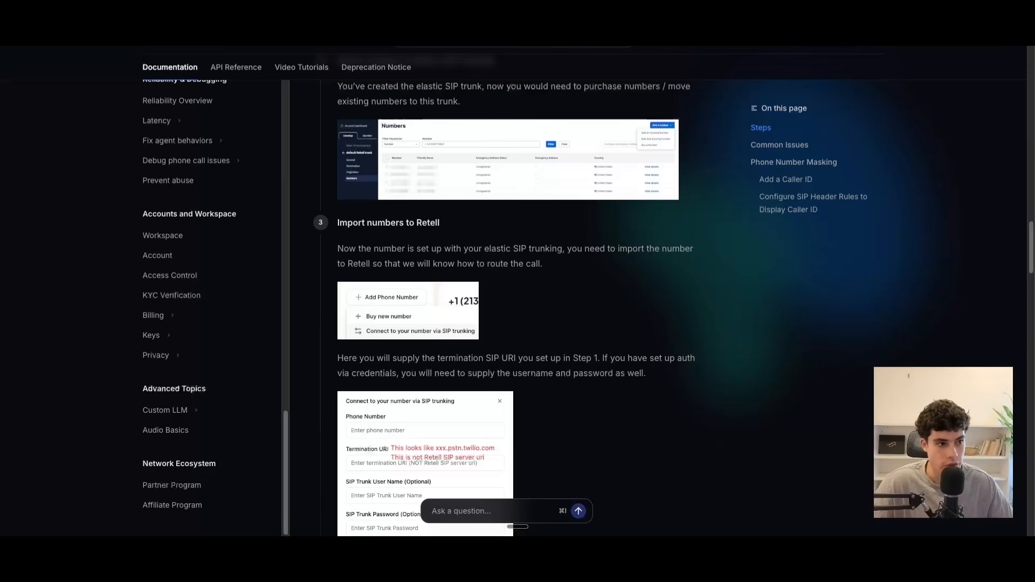
click(270, 27)
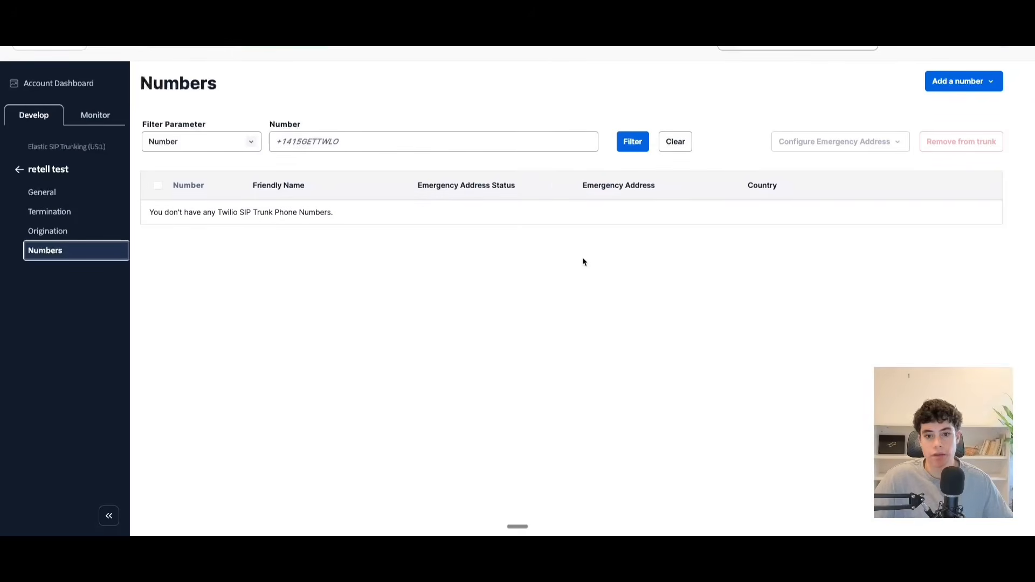
click(963, 82)
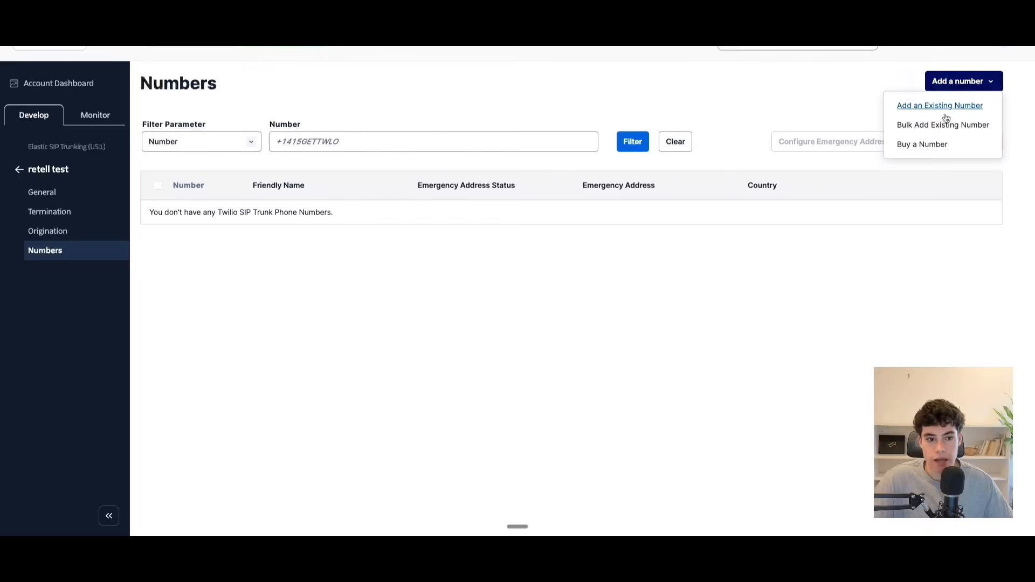
click(922, 144)
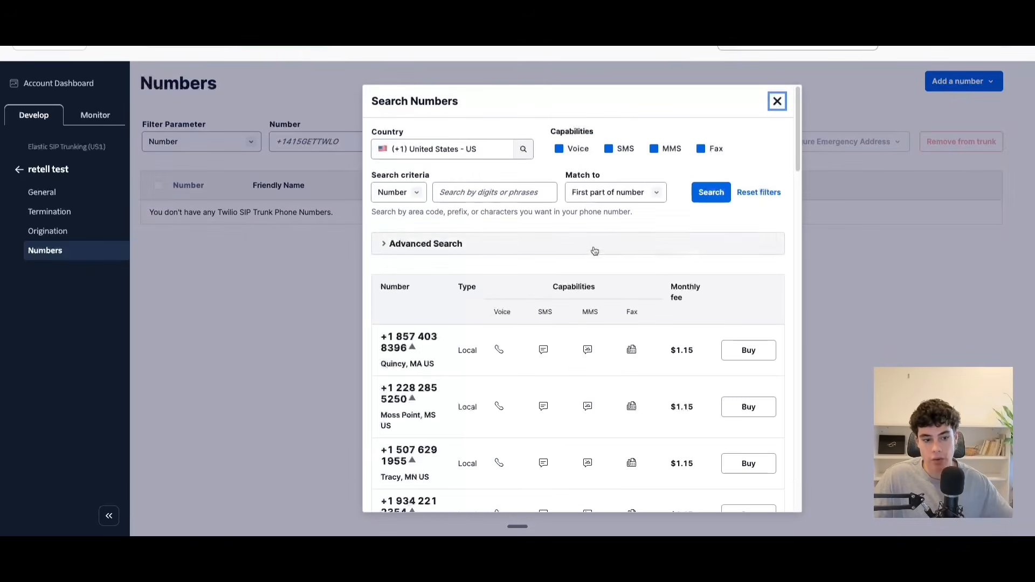
scroll(594, 288, down, 1)
scroll(528, 270, up, 1)
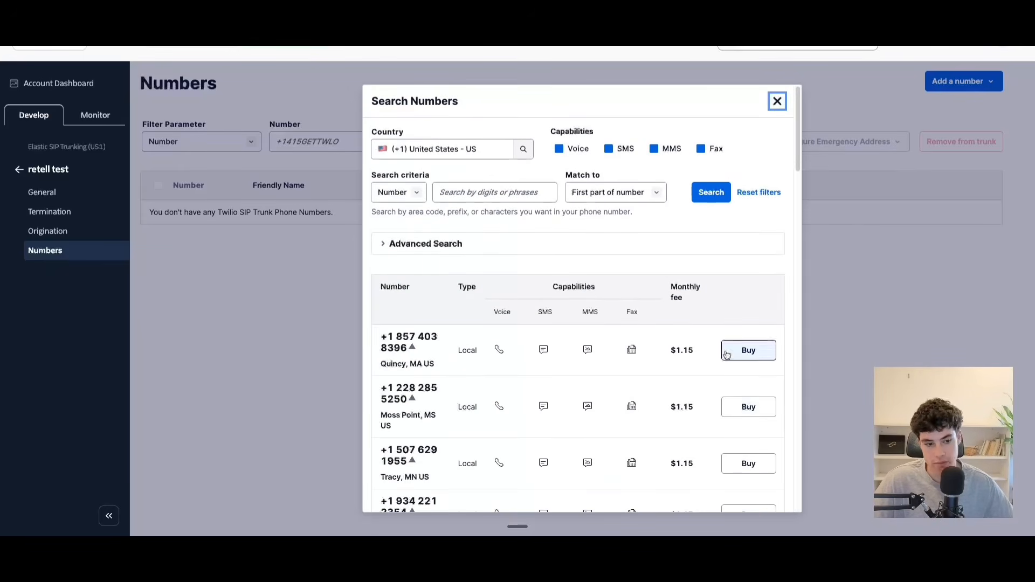
- Attach the account's existing phone number to the trunk via Add an Existing Number
click(958, 81)
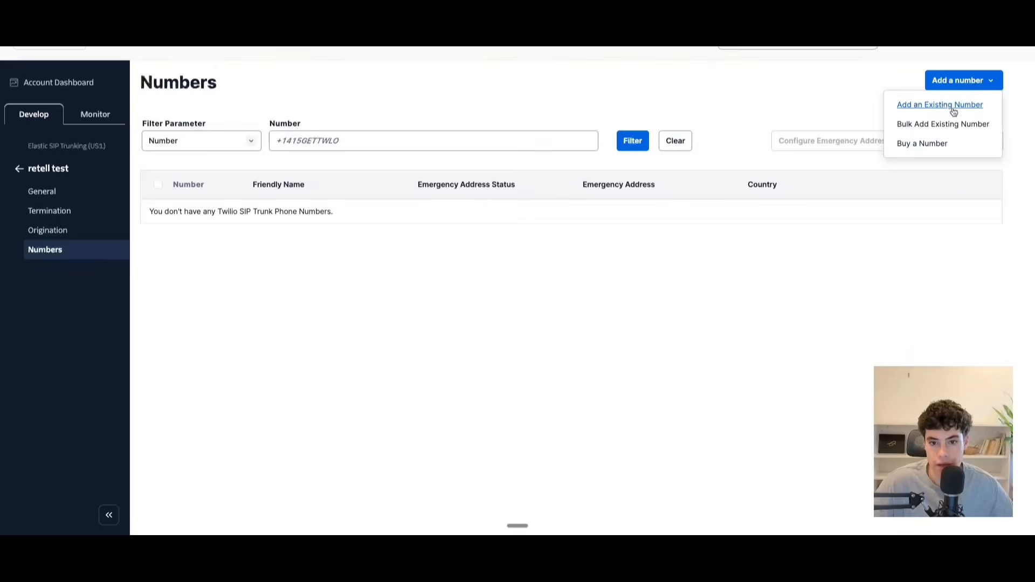
click(924, 110)
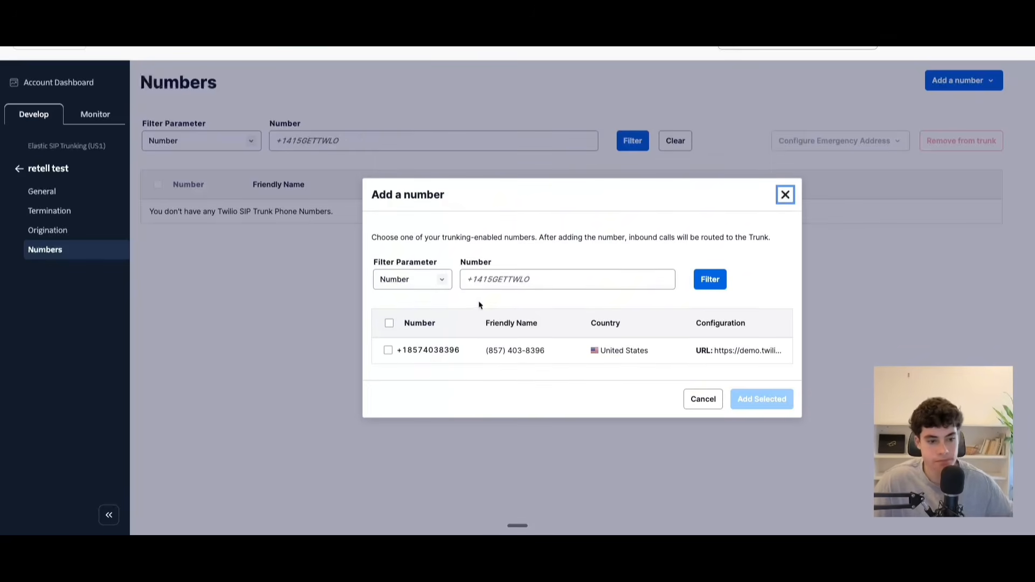
click(388, 351)
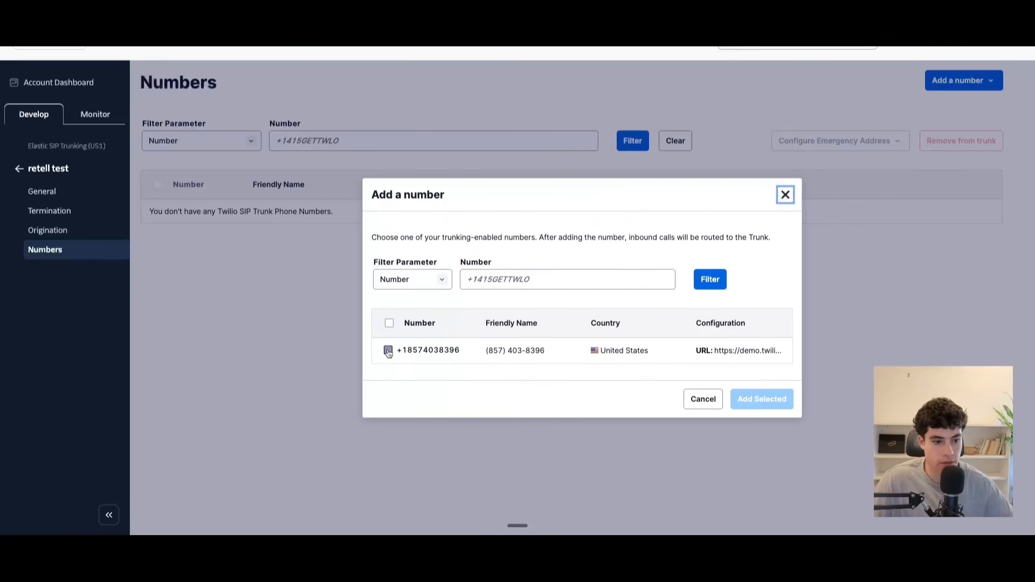
click(776, 402)
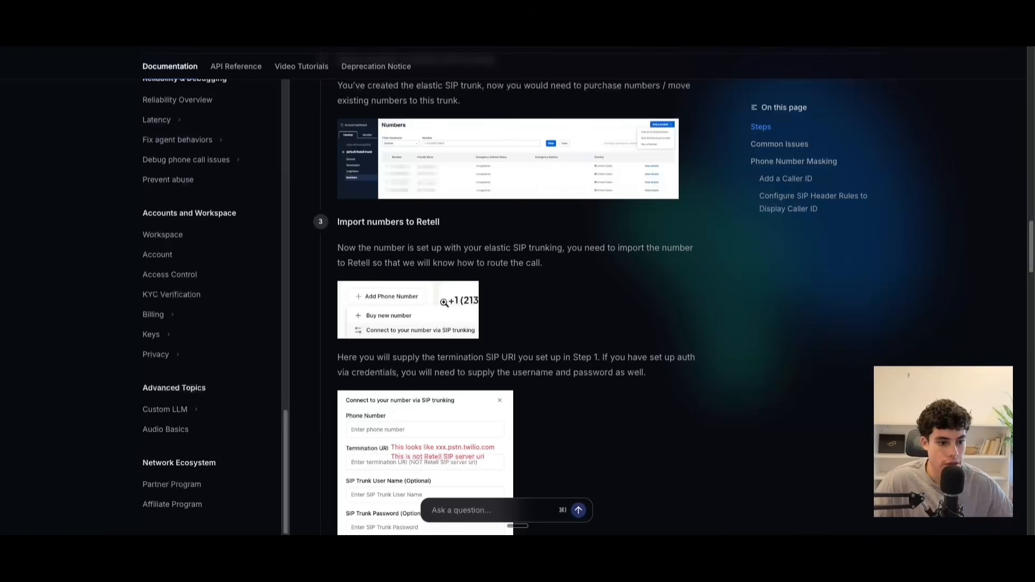
scroll(526, 220, down, 1)
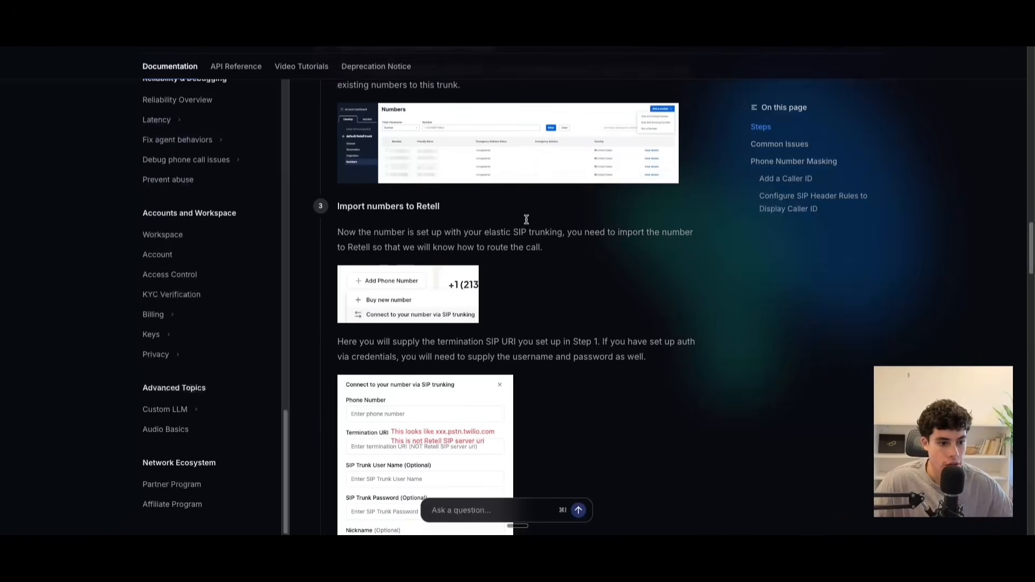
- From the Phone Numbers + menu, choose Connect to your number via SIP trunking
scroll(397, 247, up, 1)
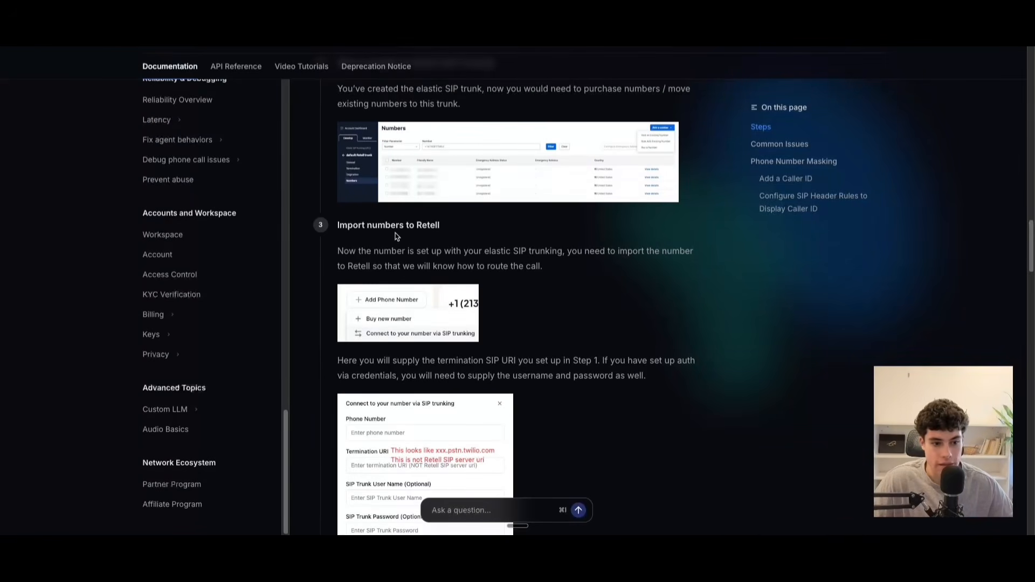
scroll(395, 233, up, 1)
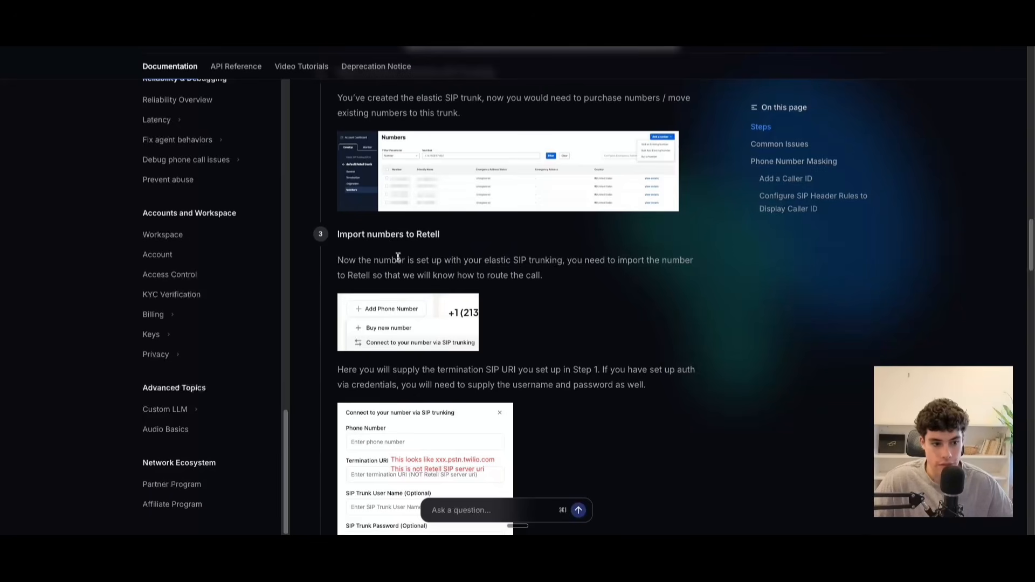
scroll(414, 263, down, 3)
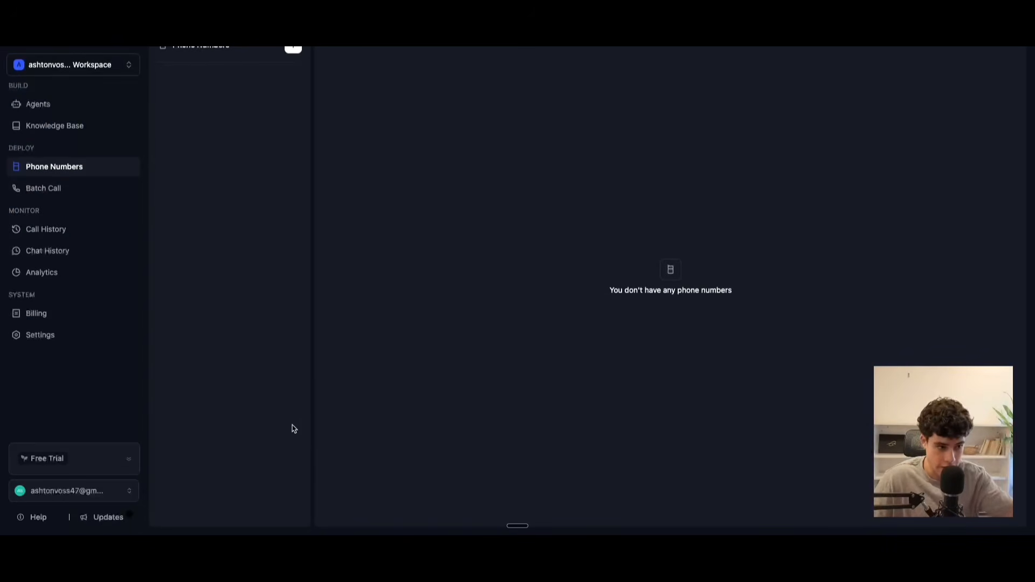
click(294, 48)
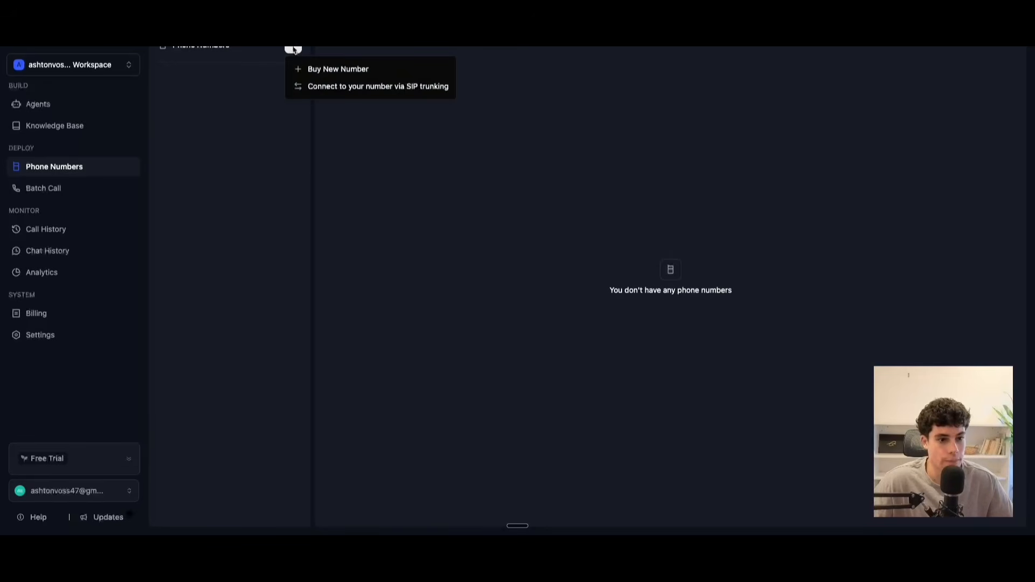
click(343, 89)
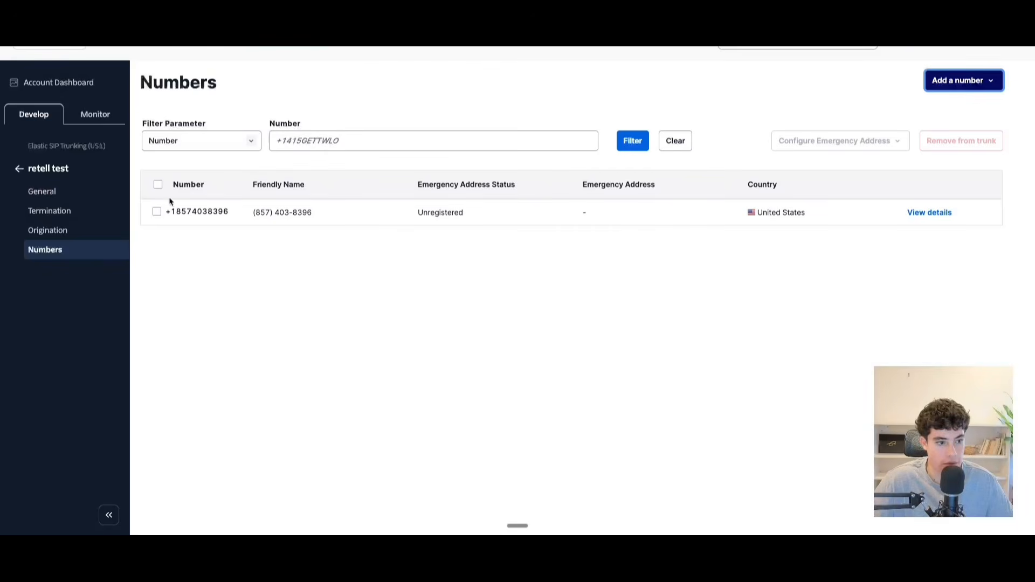
- Copy the trunk's phone number into Retell's Phone Number field
mouse_move(165, 211)
mouse_down()
mouse_move(226, 213)
mouse_move(168, 214)
mouse_up()
key(ctrl+c)
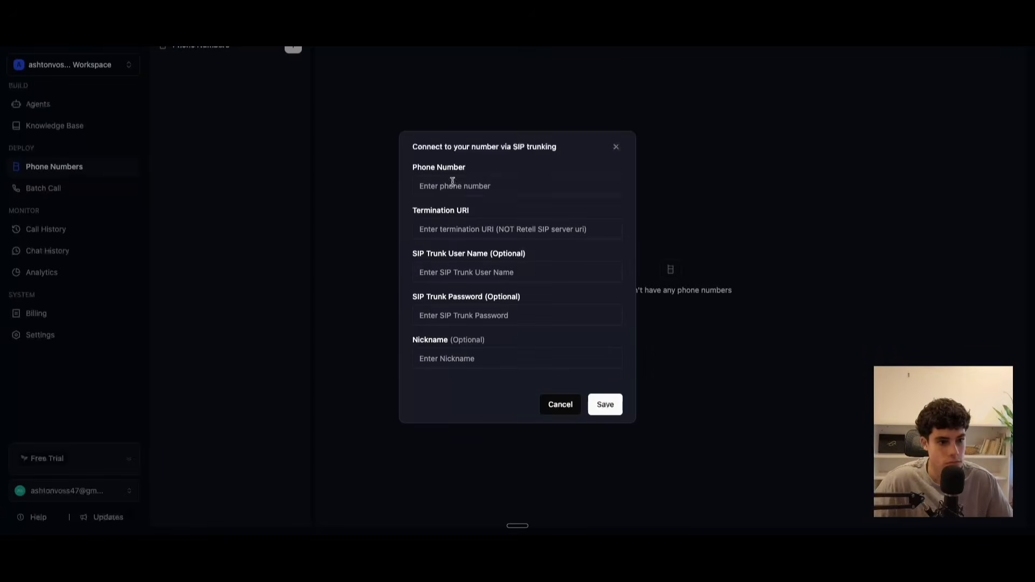
click(452, 187)
key(ctrl+v)
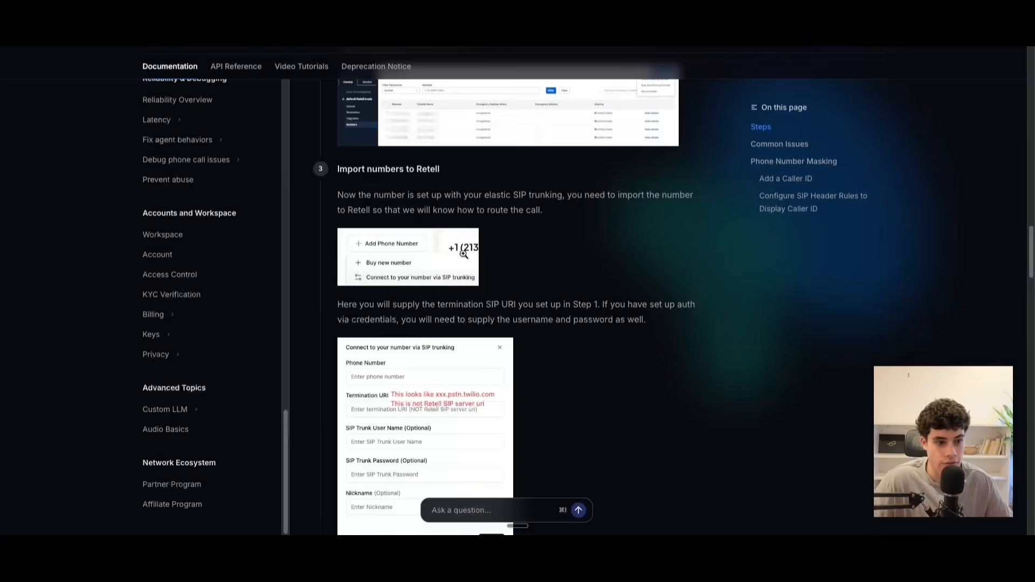
scroll(459, 214, down, 5)
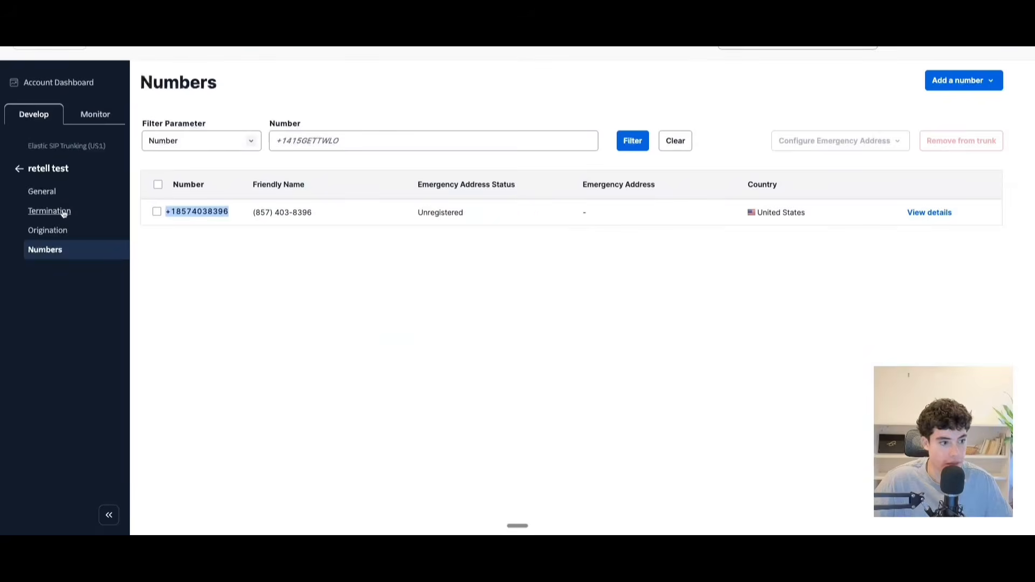
- Fill Retell's Termination URI with the trunk's domain plus the .pstn.twilio.com suffix
click(63, 212)
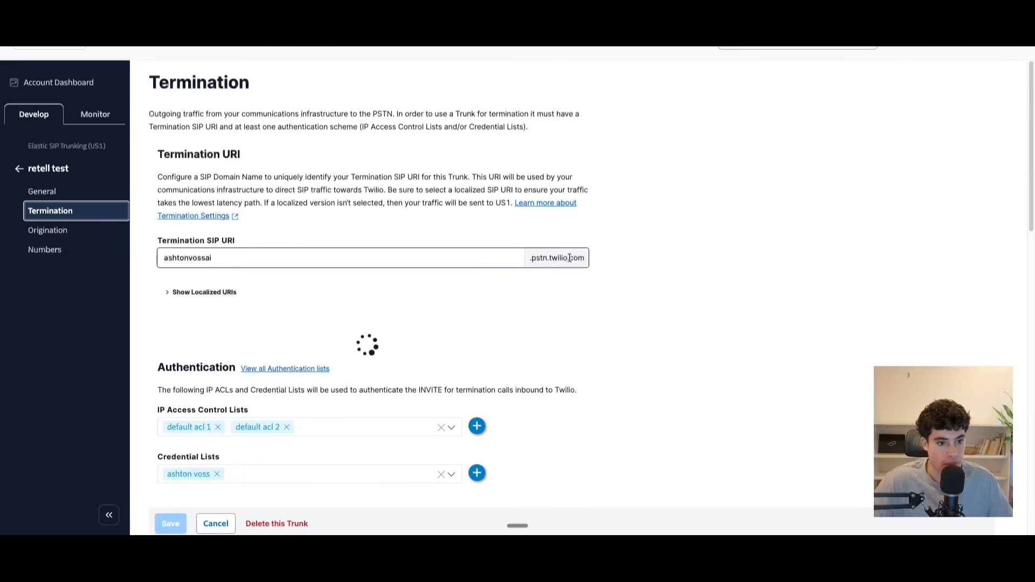
drag(530, 258, 618, 258)
key(super+c)
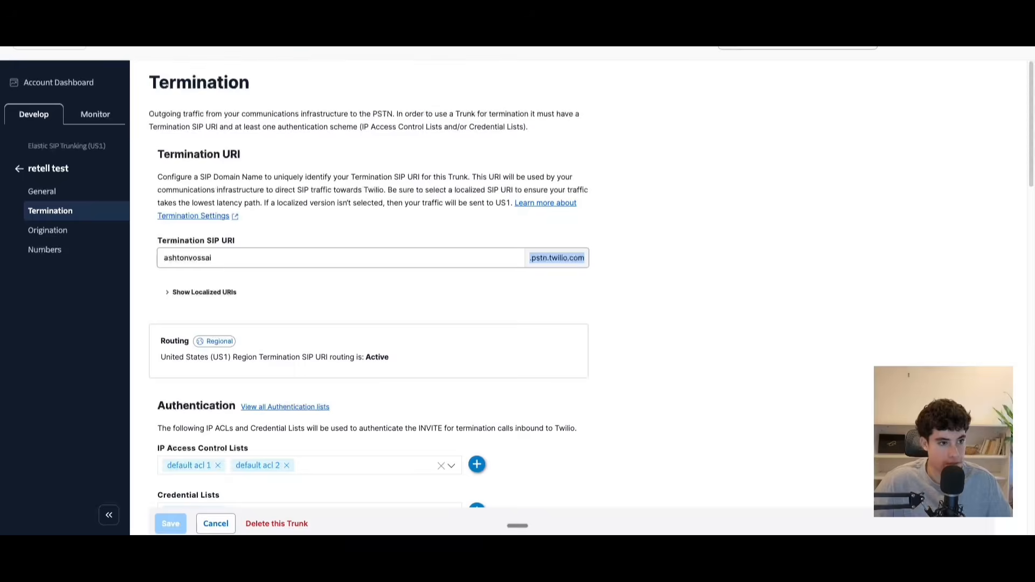
key(ctrl+Tab)
click(474, 229)
key(super+v)
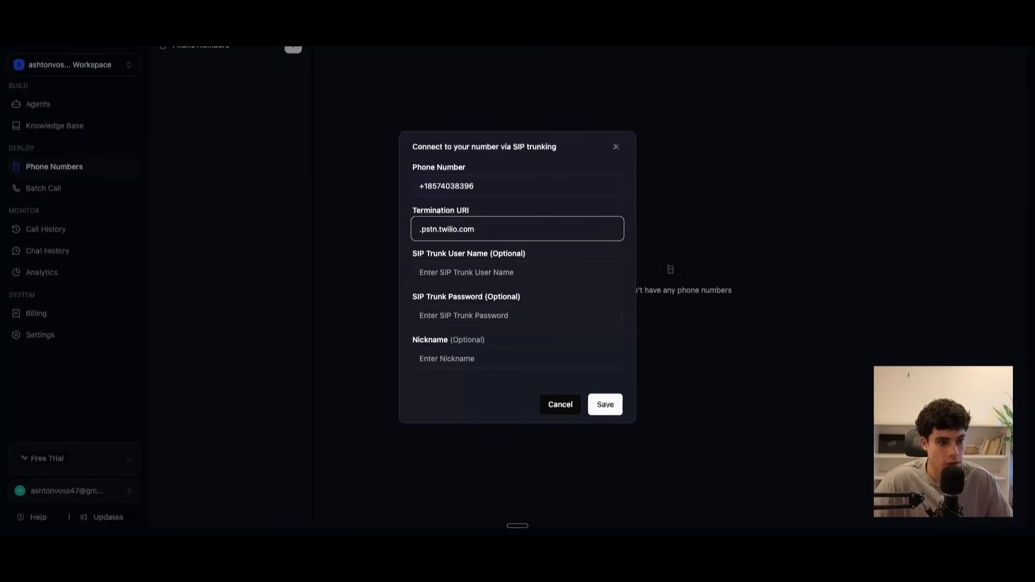
key(ctrl+shift+Tab)
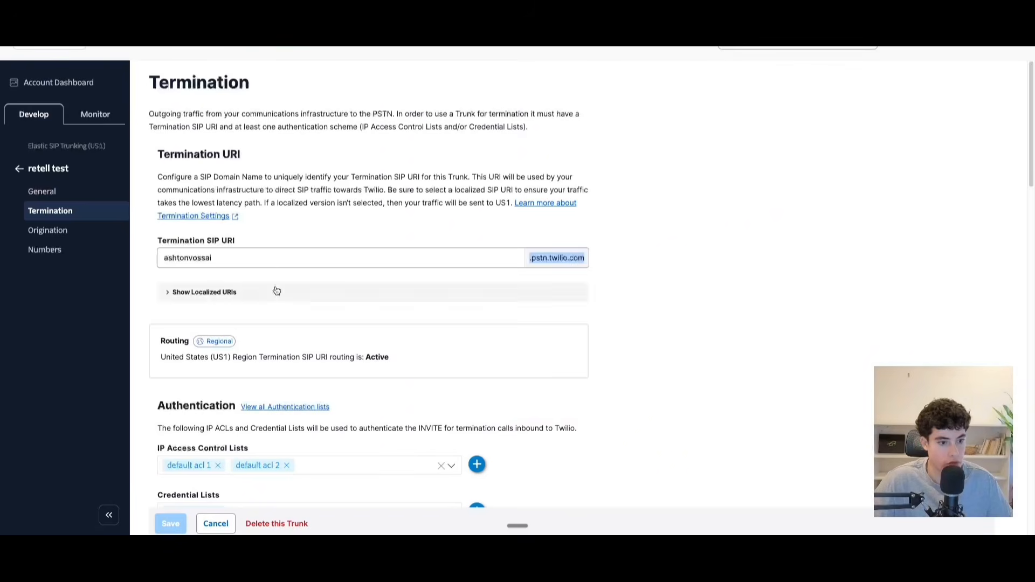
drag(220, 259, 113, 240)
key(ctrl+c)
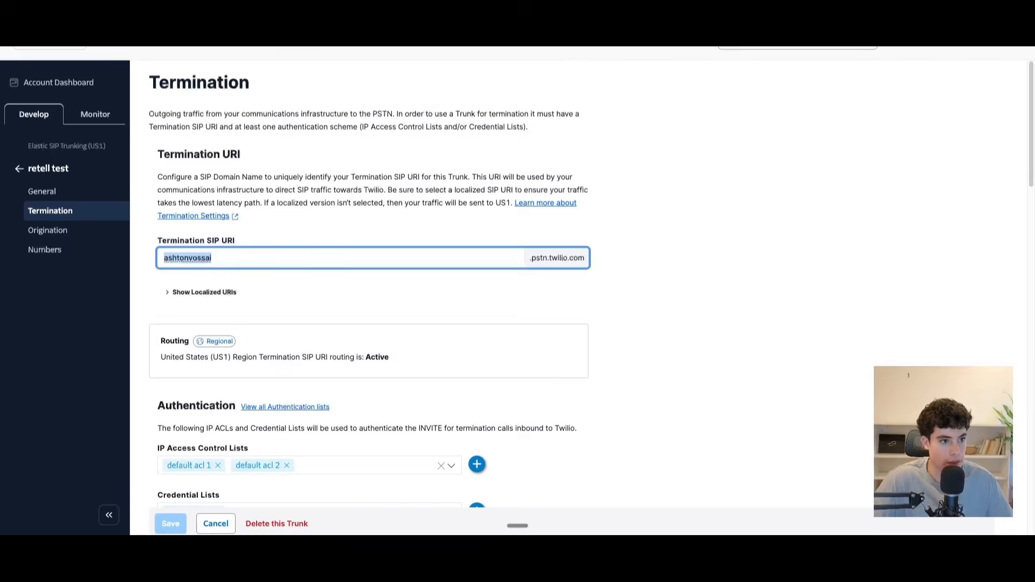
key(ctrl+Tab)
click(421, 228)
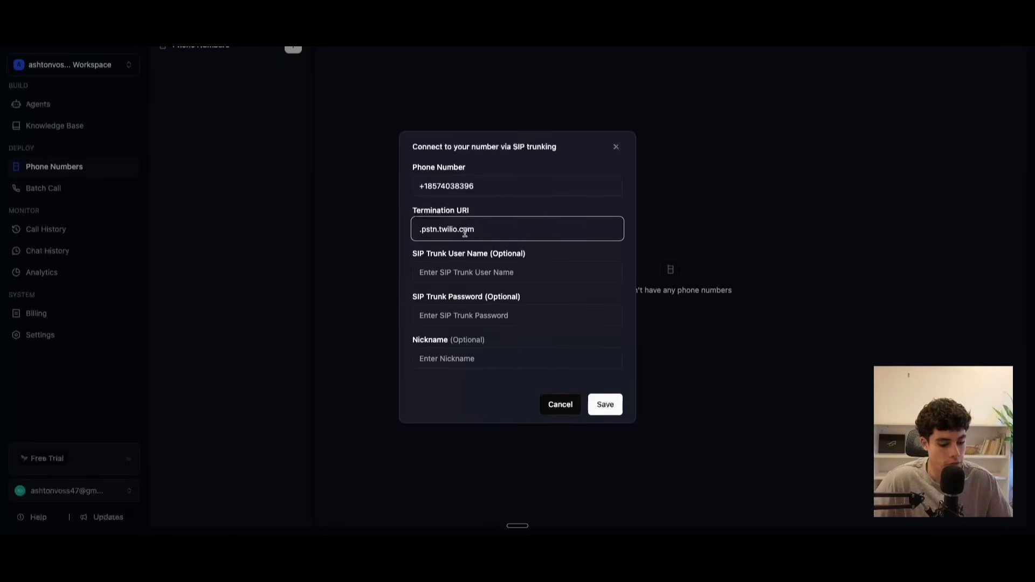
key(ctrl+v)
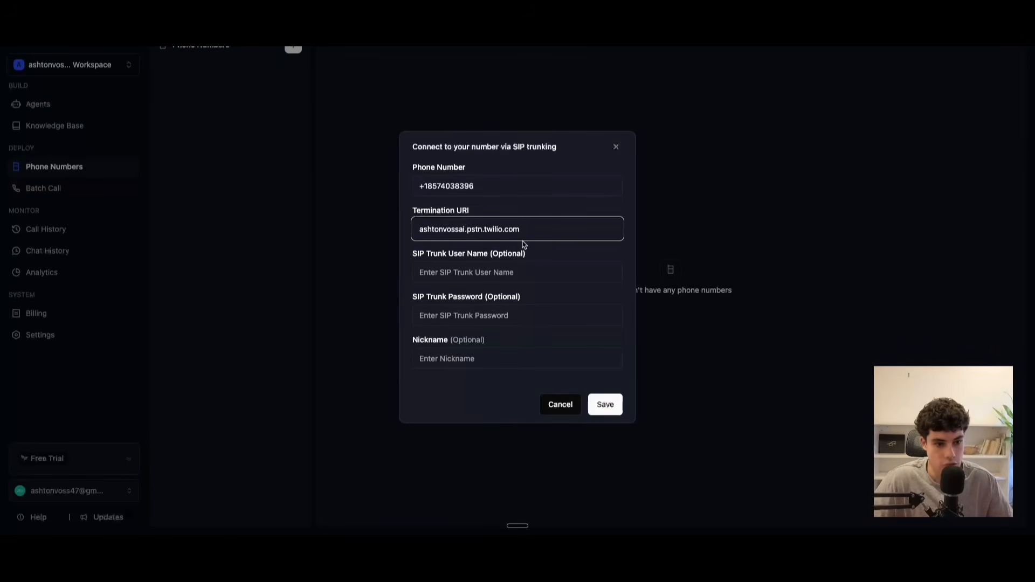
- Enter the SIP trunk user name and password, and save the connection
click(461, 279)
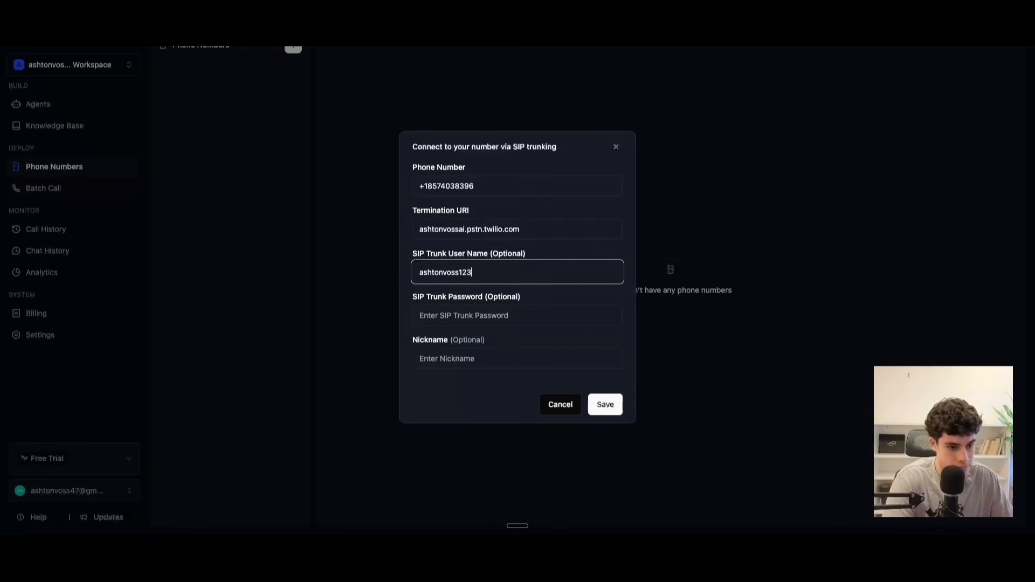
click(450, 321)
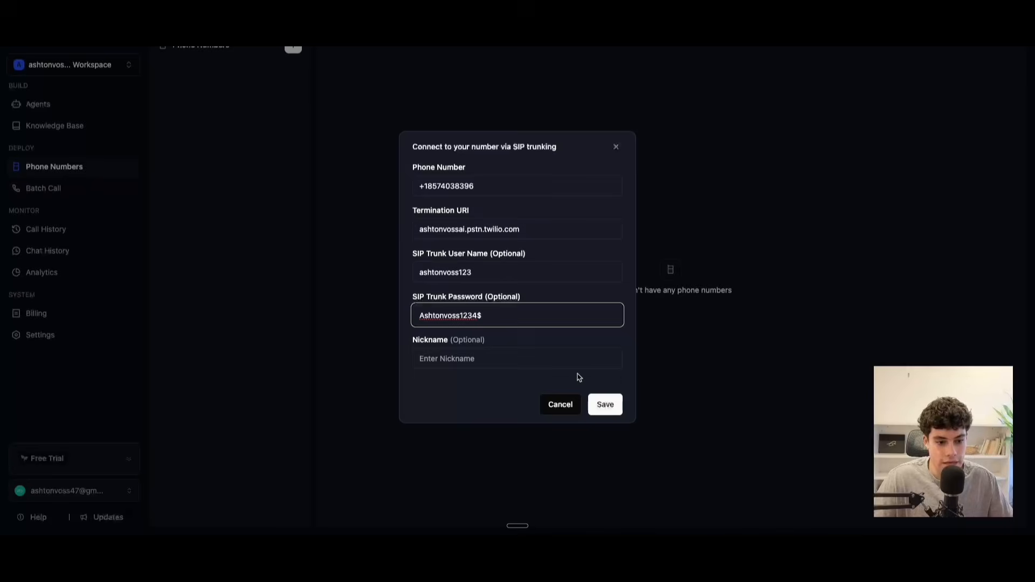
click(617, 412)
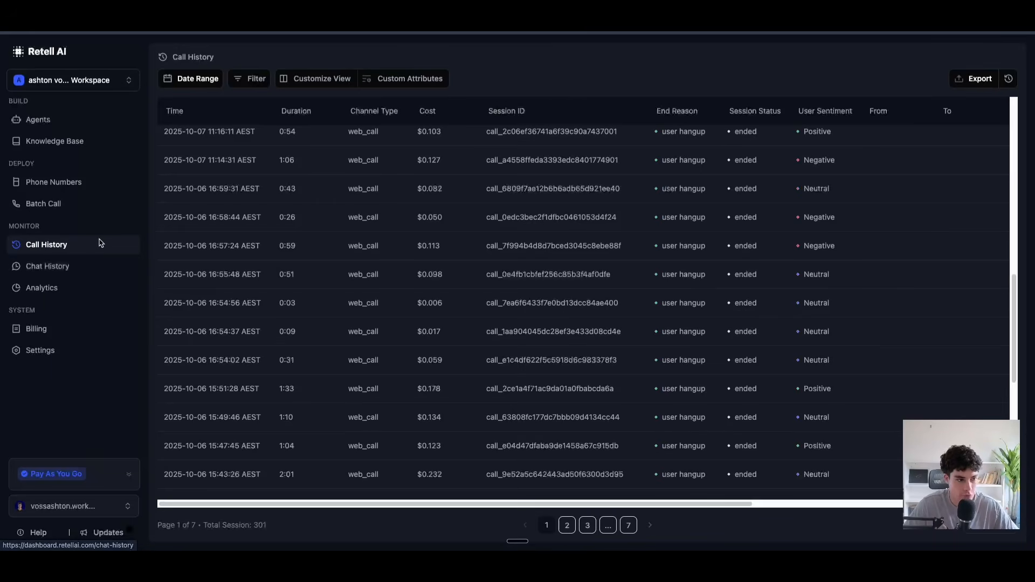
- Bring up the Date Range choices for the all-time Call History list
click(185, 81)
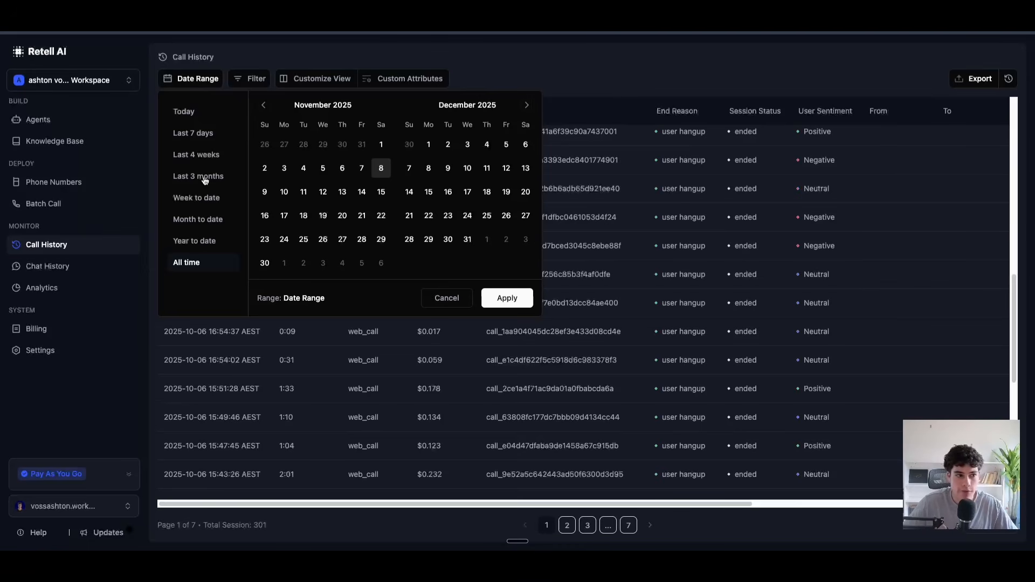
- Cancel the date picker and browse the Agent filter options
click(437, 300)
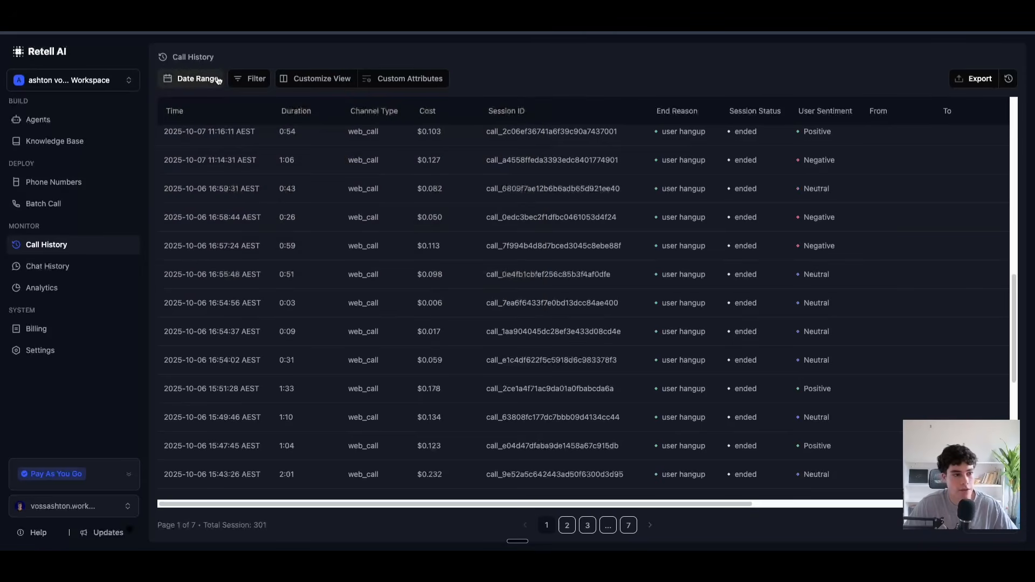
click(251, 78)
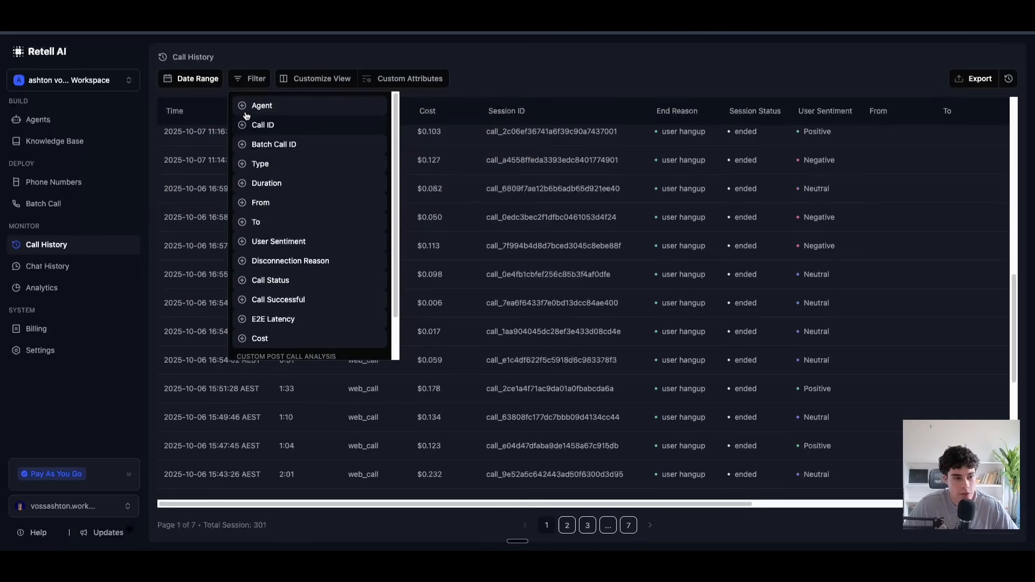
click(247, 106)
click(244, 104)
click(247, 107)
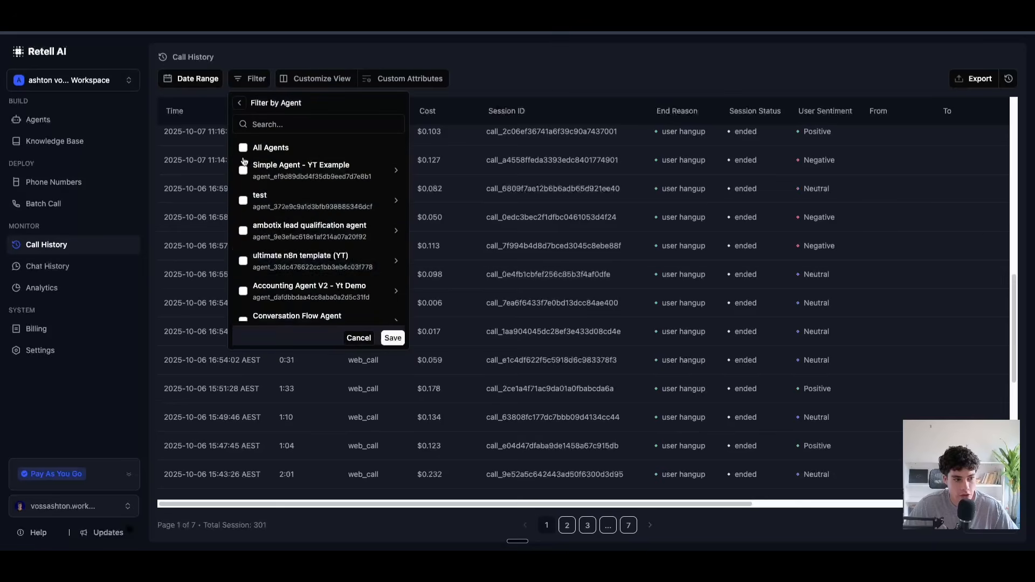
scroll(256, 251, down, 2)
scroll(261, 254, down, 2)
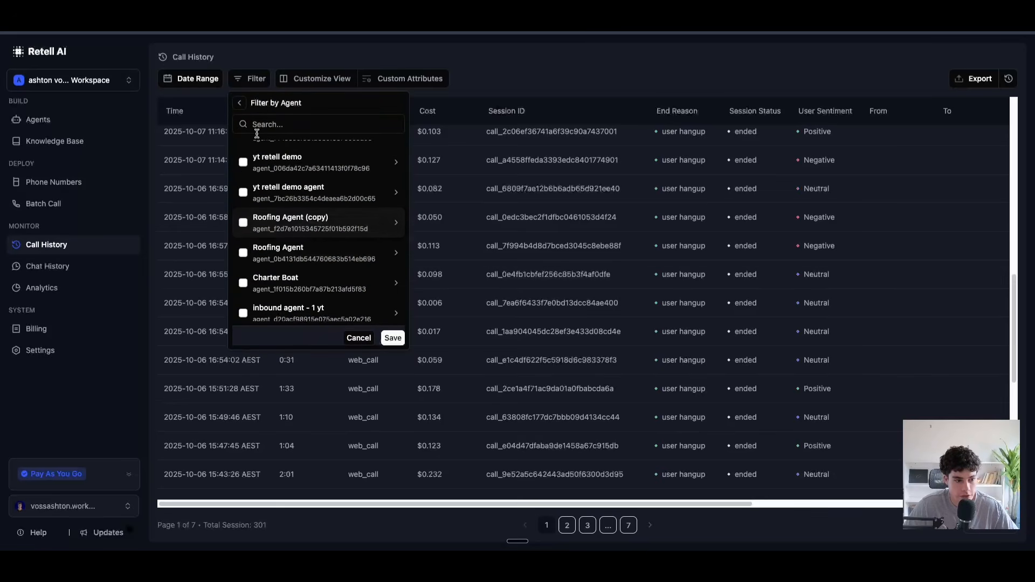
click(240, 103)
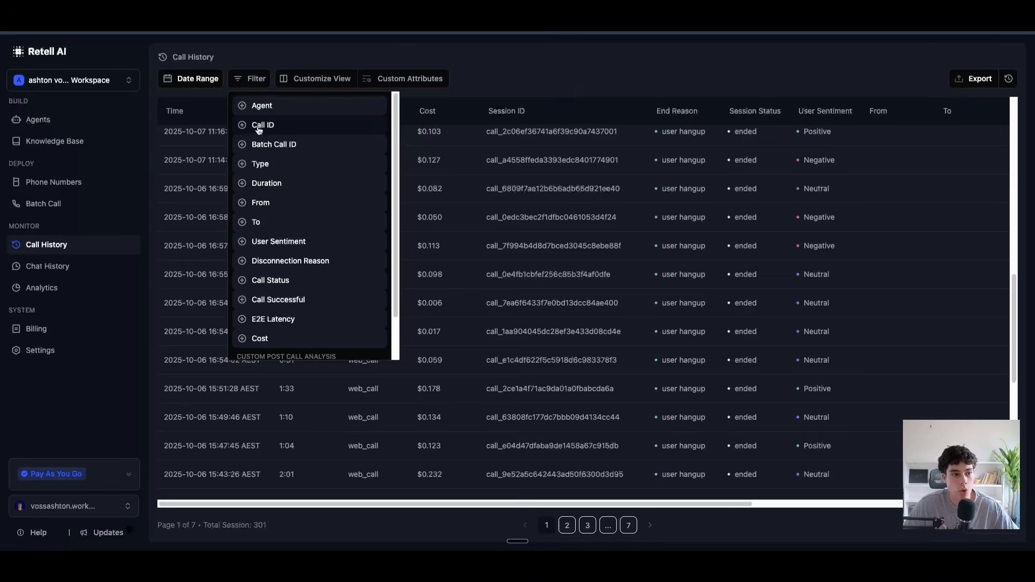
- Review the Type and User Sentiment filters, then show the Customize View column options
click(249, 162)
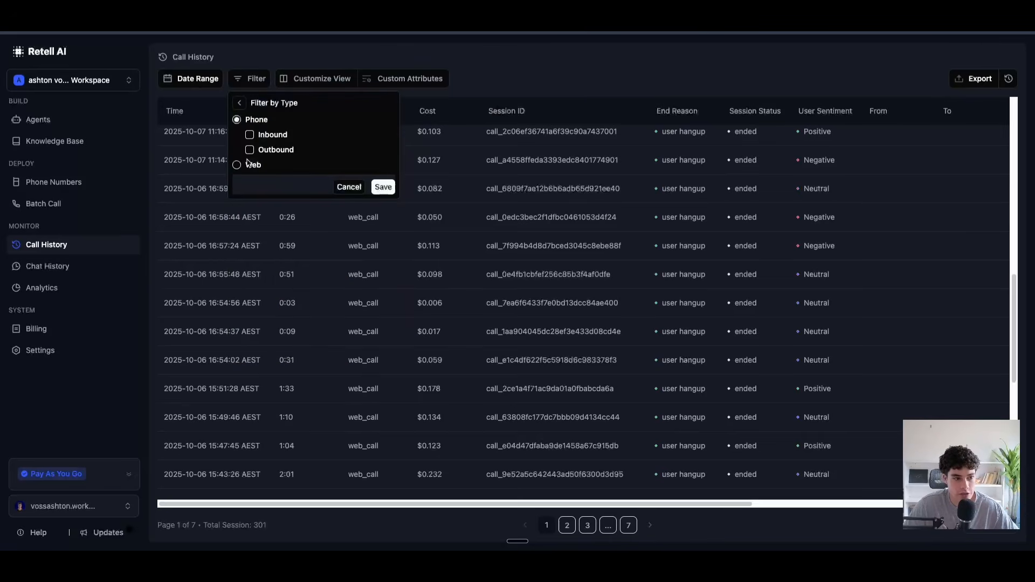
click(240, 103)
scroll(269, 185, down, 1)
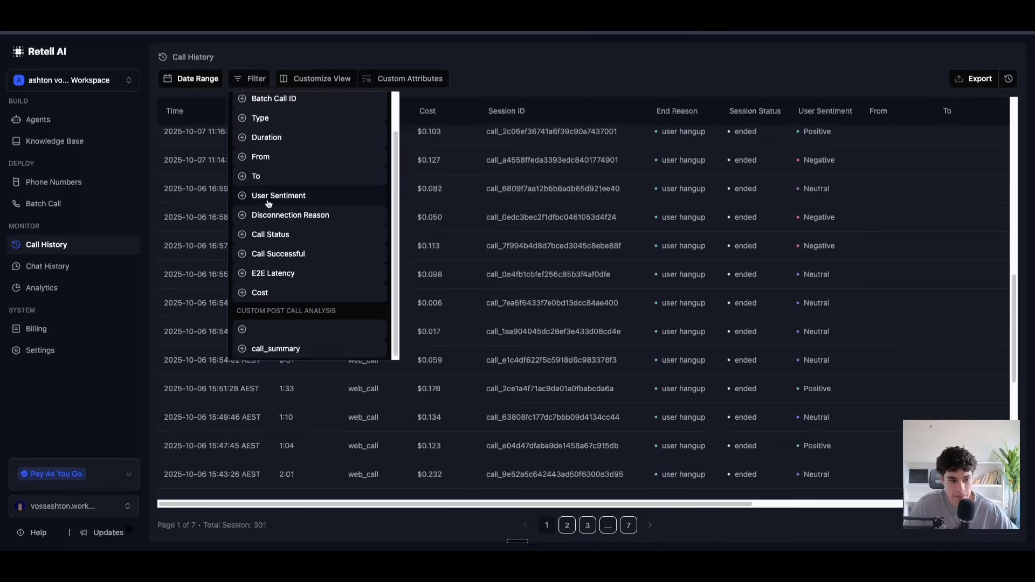
click(264, 196)
click(241, 104)
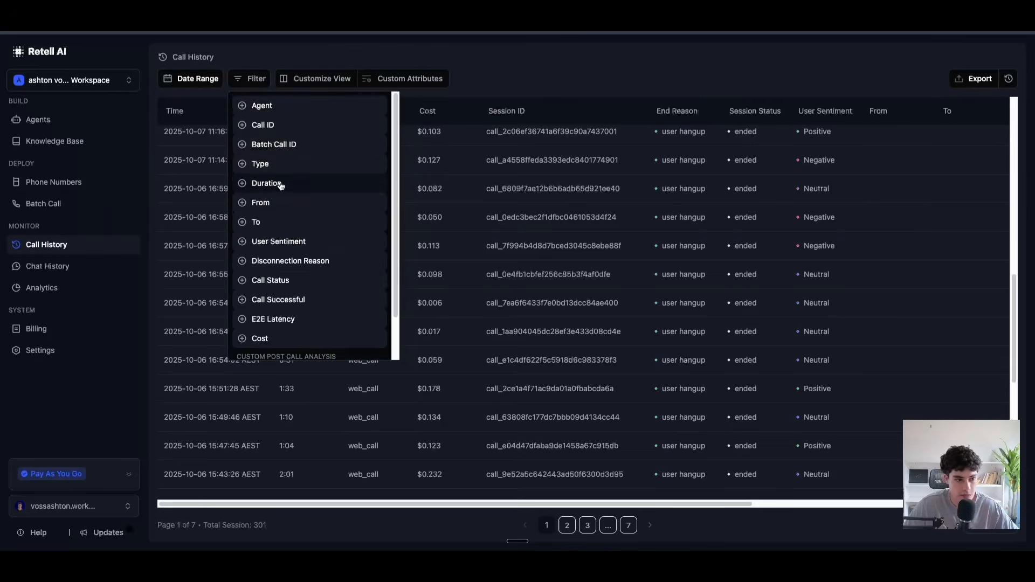
scroll(279, 183, down, 1)
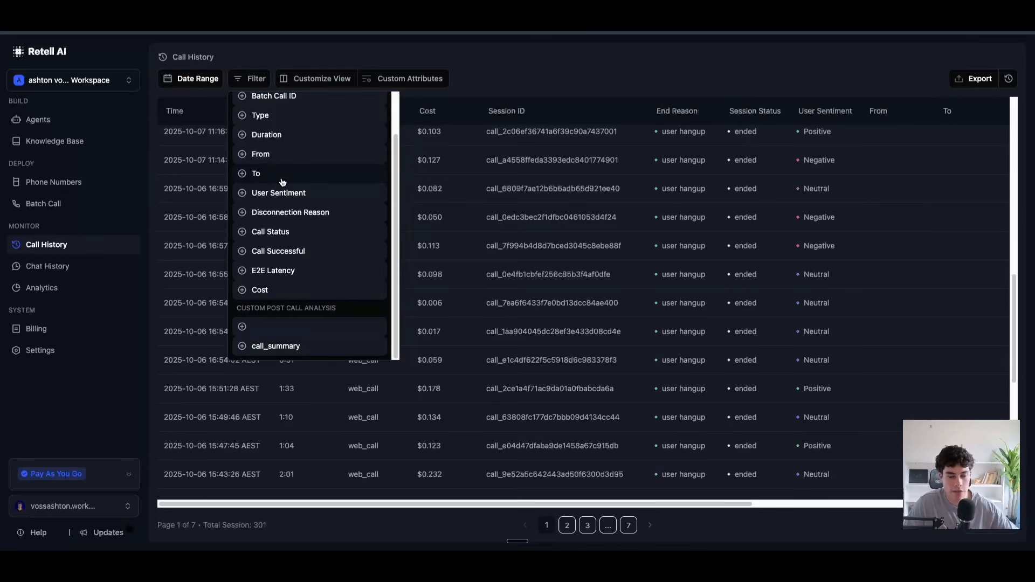
click(304, 79)
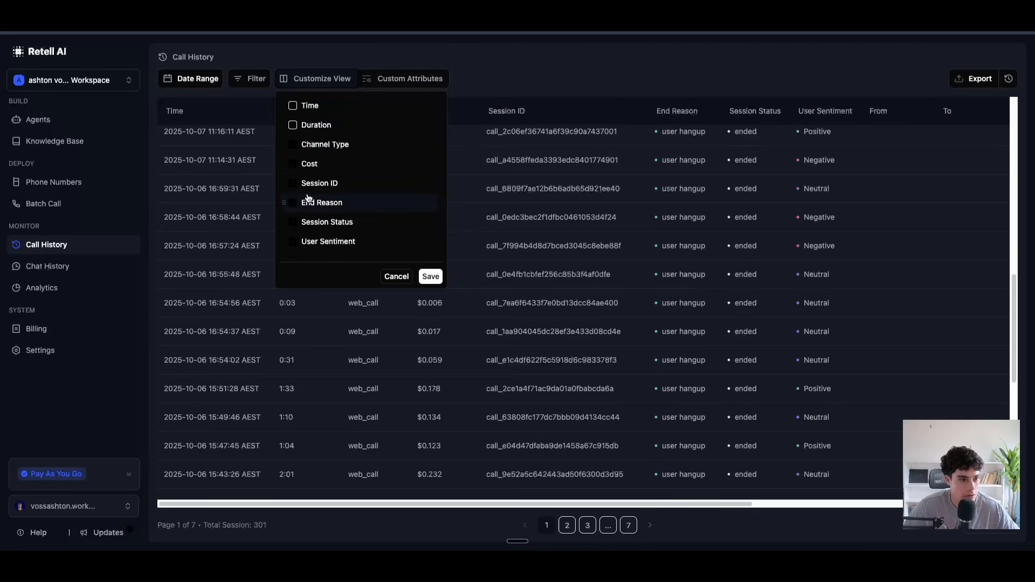
- Untick Session ID, cancel Custom Attributes without adding any, and open the 11:14:31 call
click(293, 183)
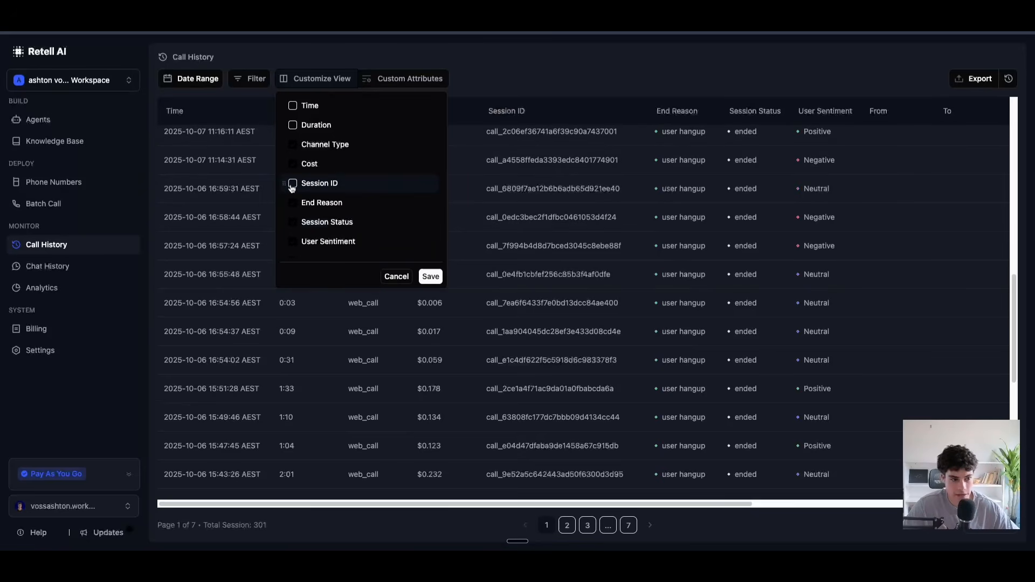
click(382, 78)
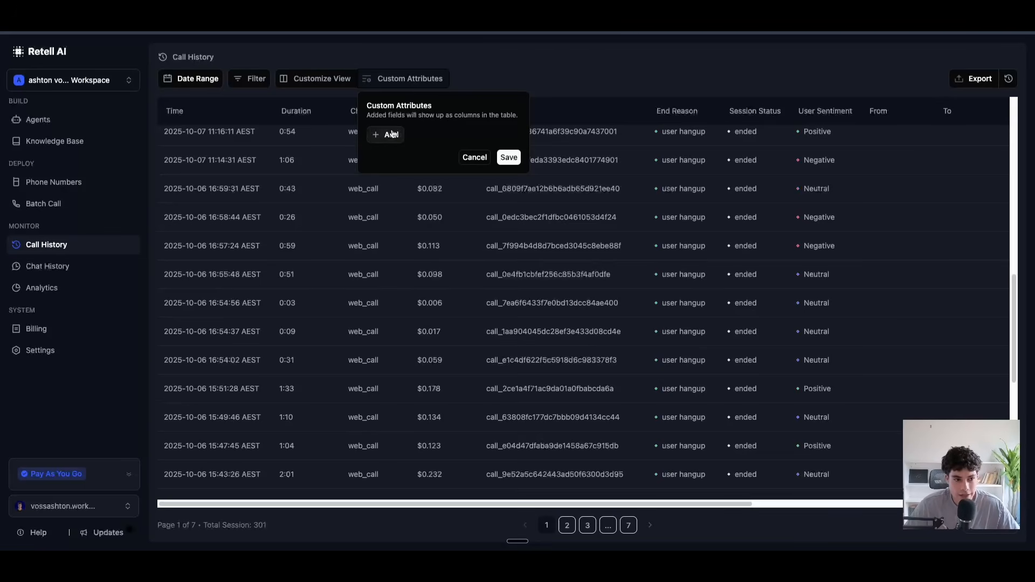
click(473, 158)
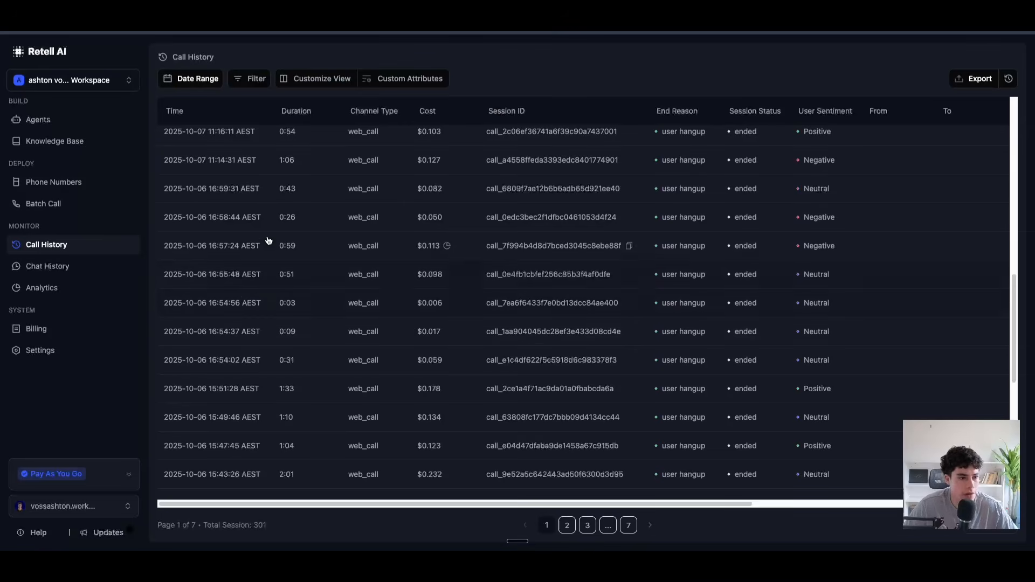
click(240, 163)
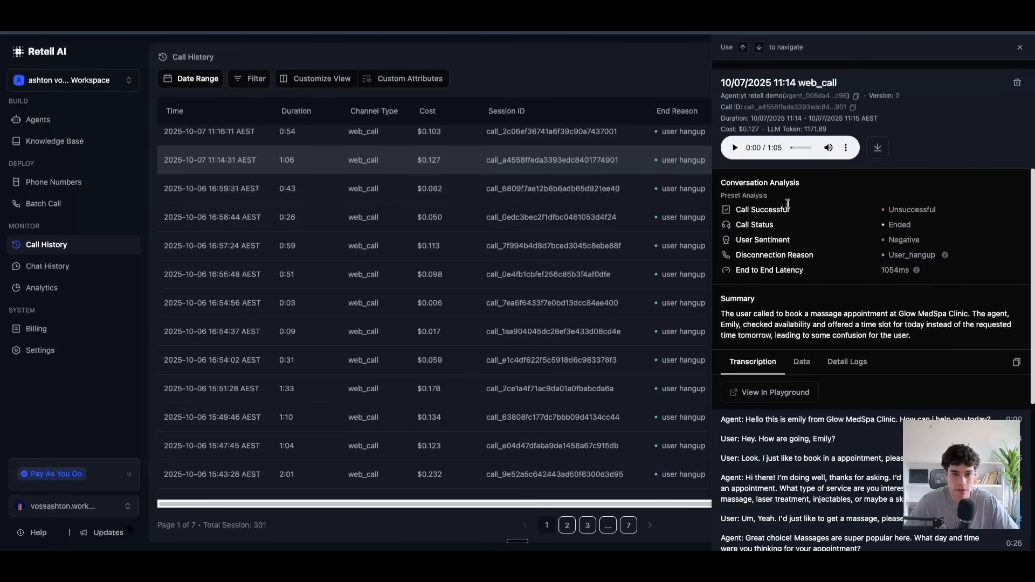
drag(722, 82, 844, 86)
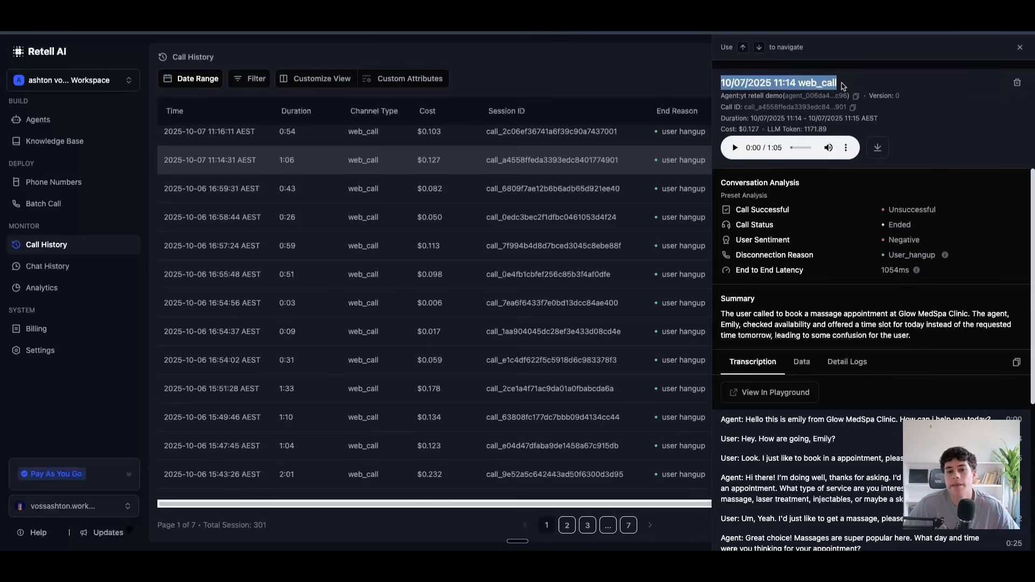
drag(733, 95, 810, 96)
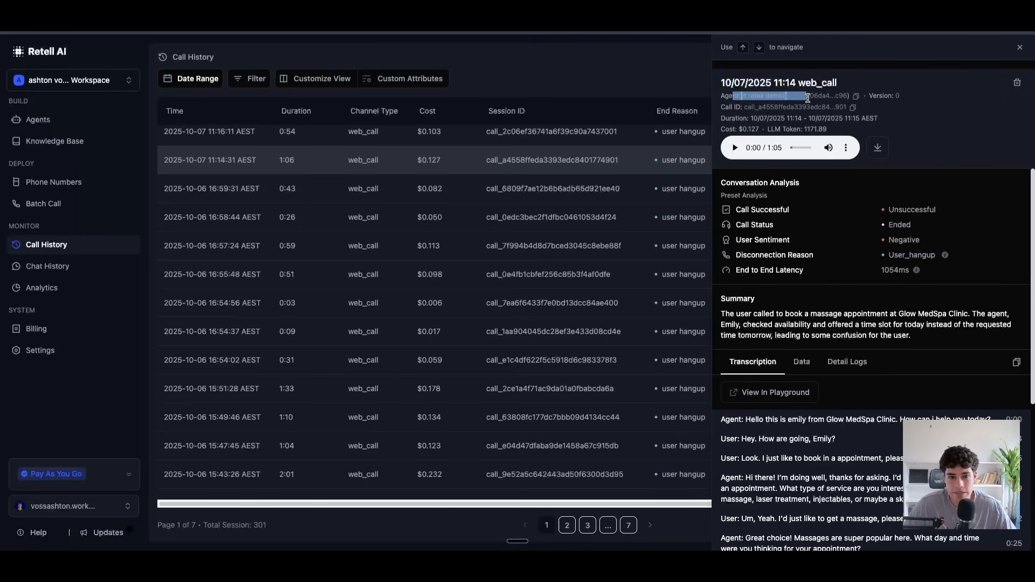
click(795, 97)
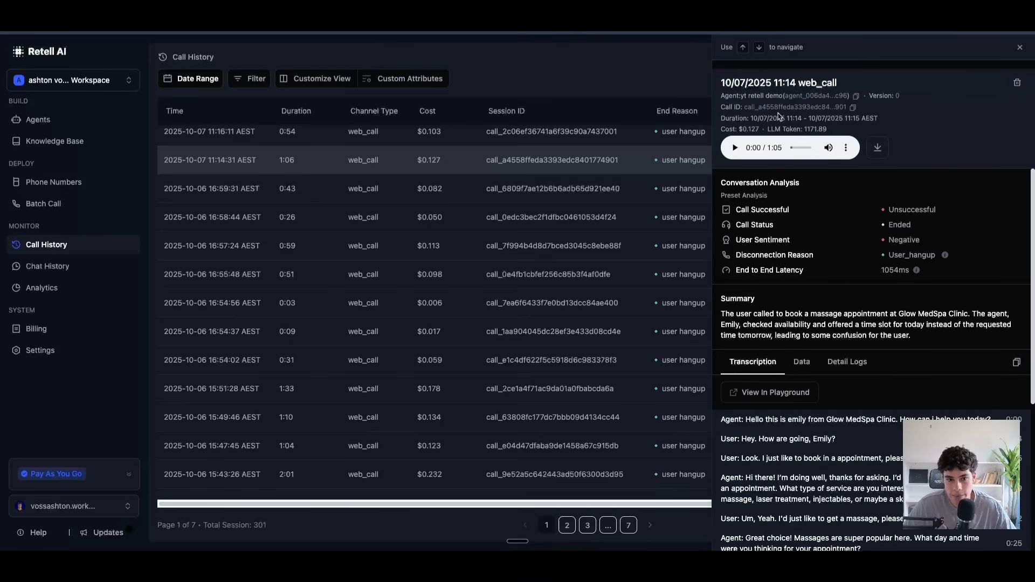
drag(744, 107, 841, 107)
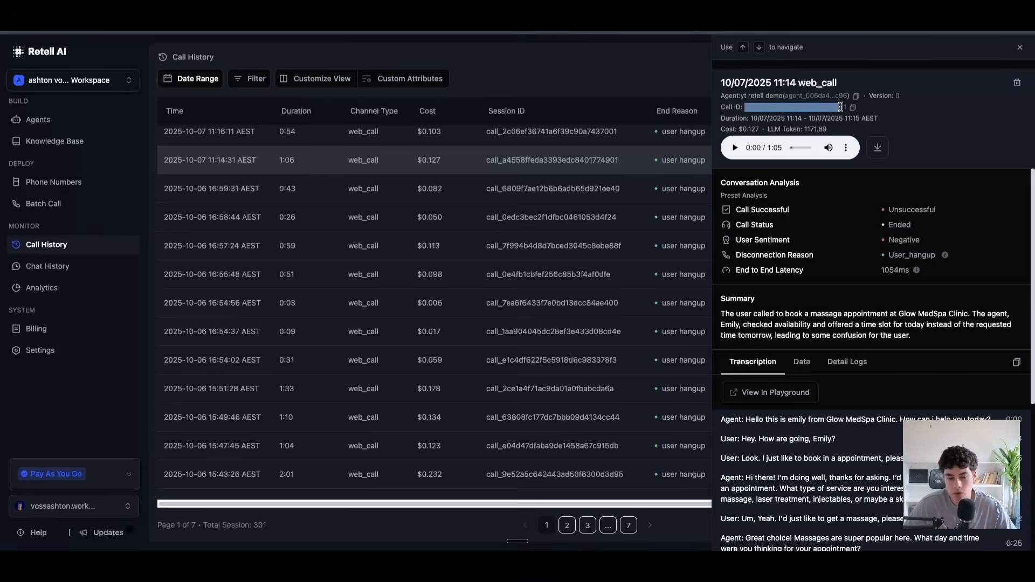
click(753, 119)
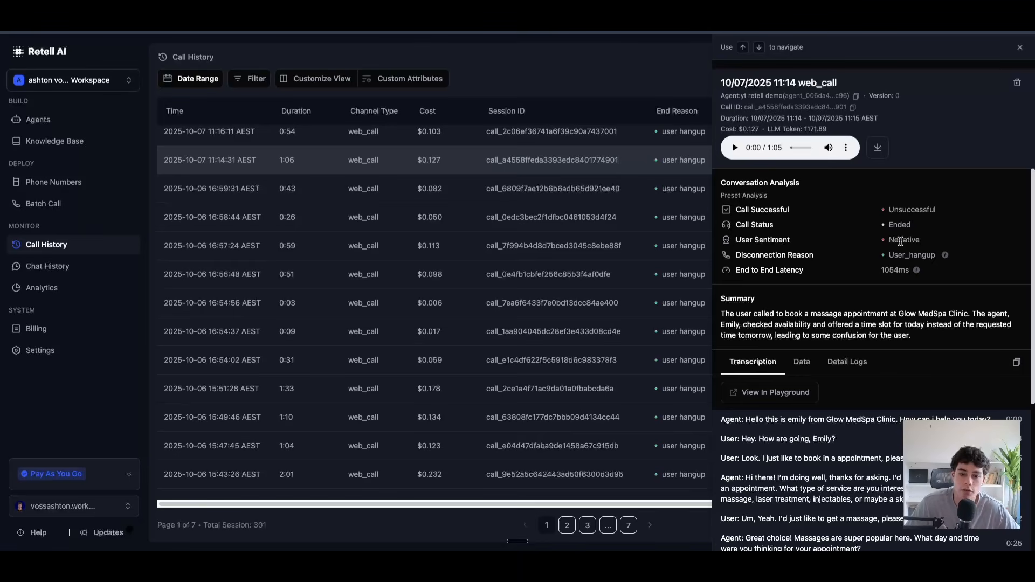
mouse_move(899, 240)
mouse_down()
mouse_move(946, 241)
mouse_move(879, 246)
mouse_up()
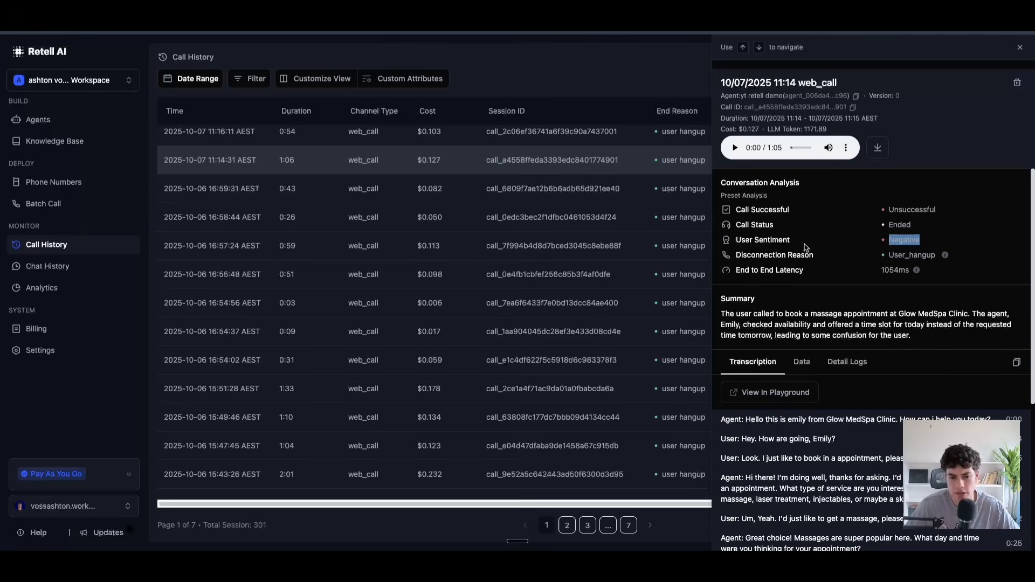
drag(807, 245, 755, 241)
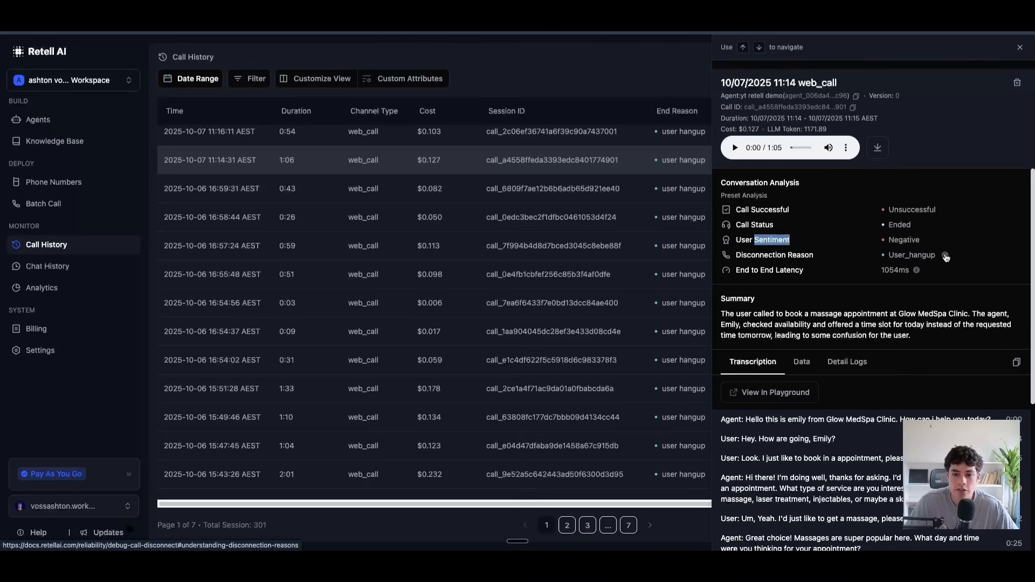
click(945, 256)
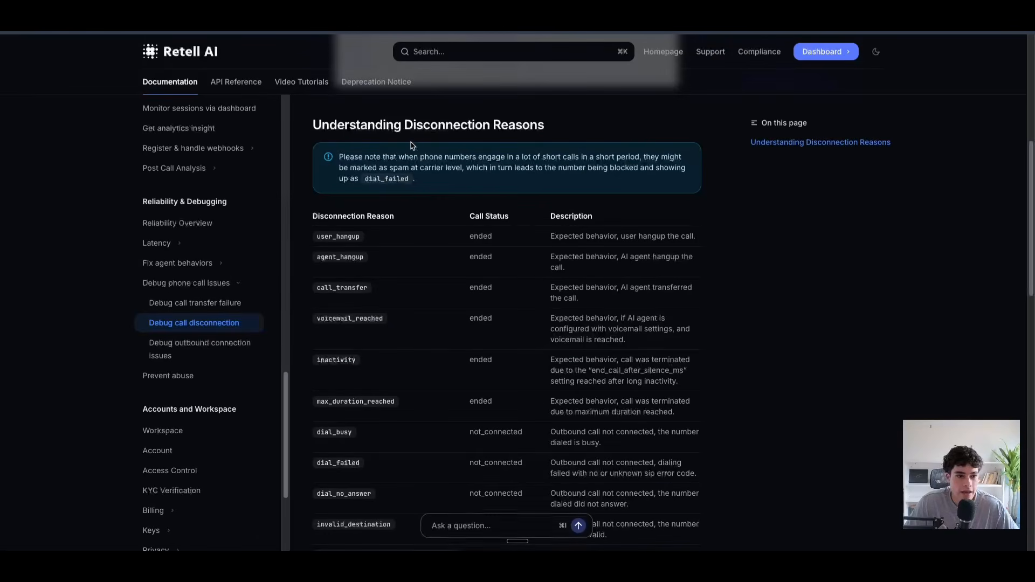
scroll(380, 256, down, 1)
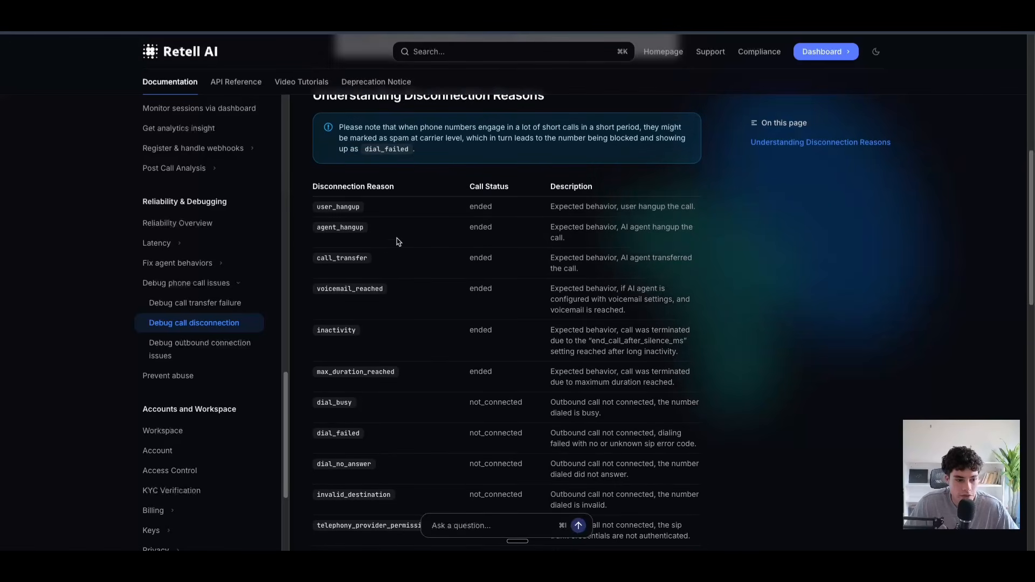
scroll(387, 249, down, 10)
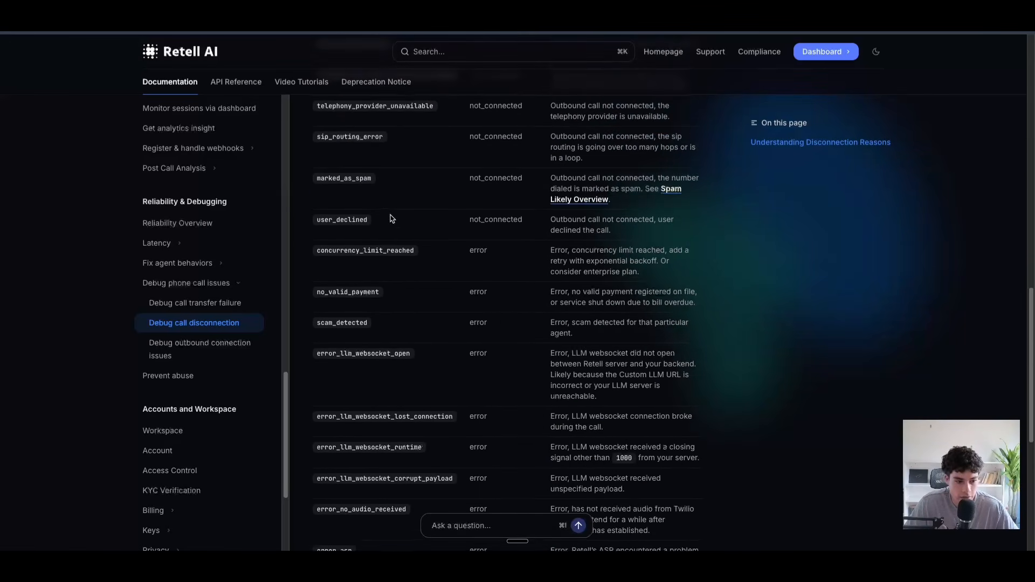
scroll(392, 215, down, 3)
scroll(387, 218, up, 10)
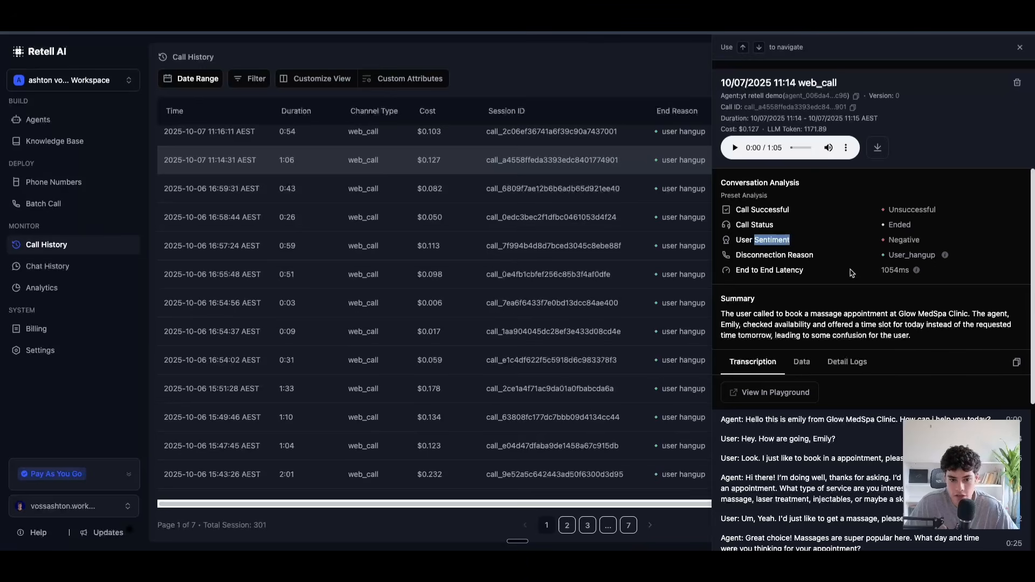
- Scroll the transcript, then expand and collapse the check_availability tool invocation
mouse_move(918, 270)
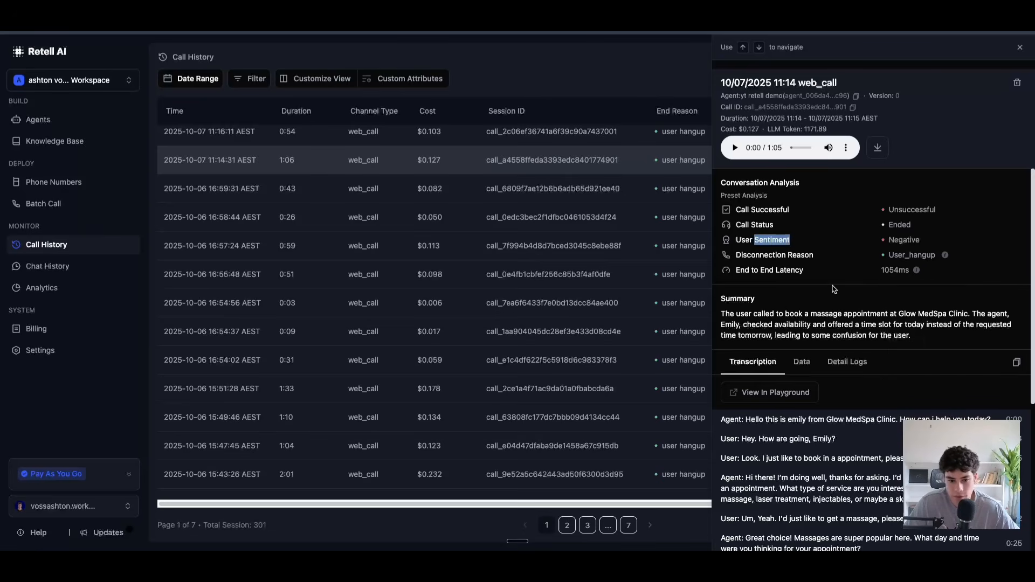
scroll(839, 290, down, 1)
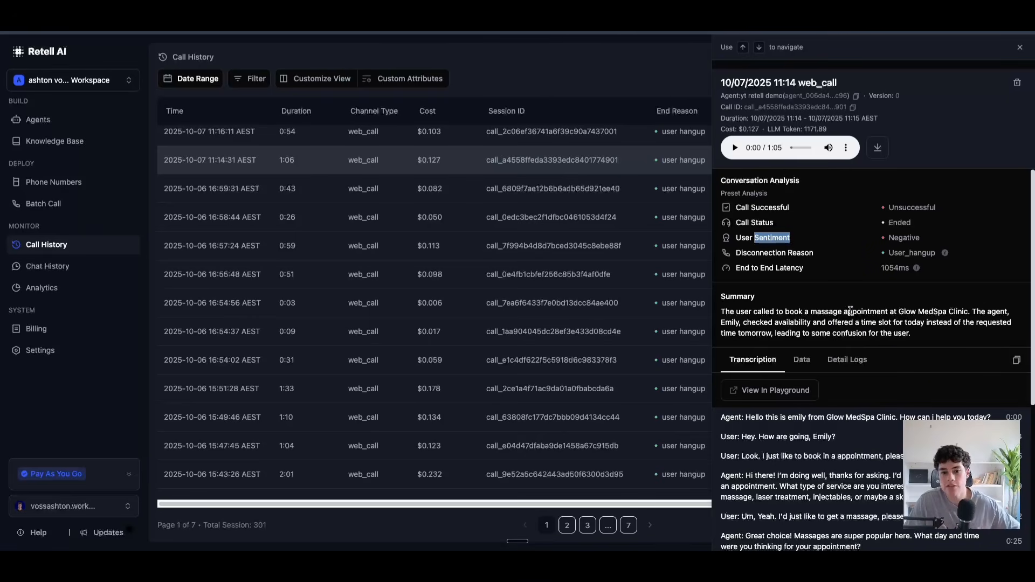
scroll(855, 293, down, 1)
scroll(884, 212, up, 1)
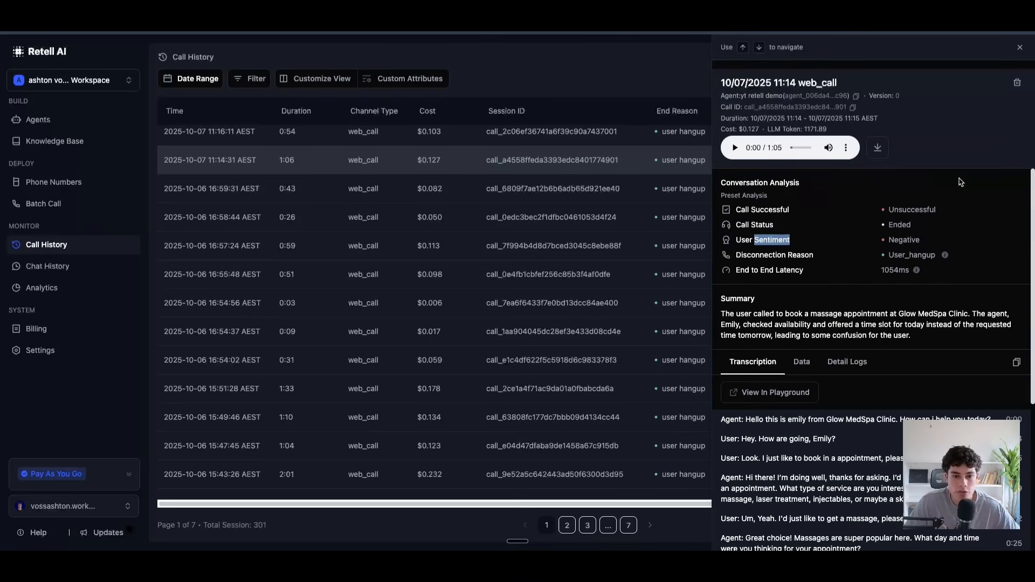
scroll(828, 251, down, 1)
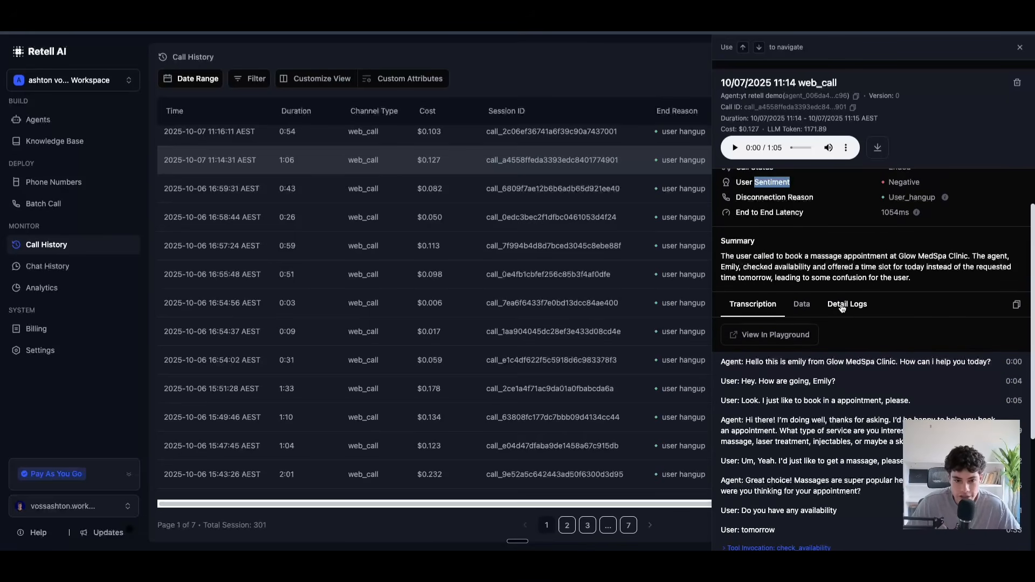
scroll(798, 378, down, 2)
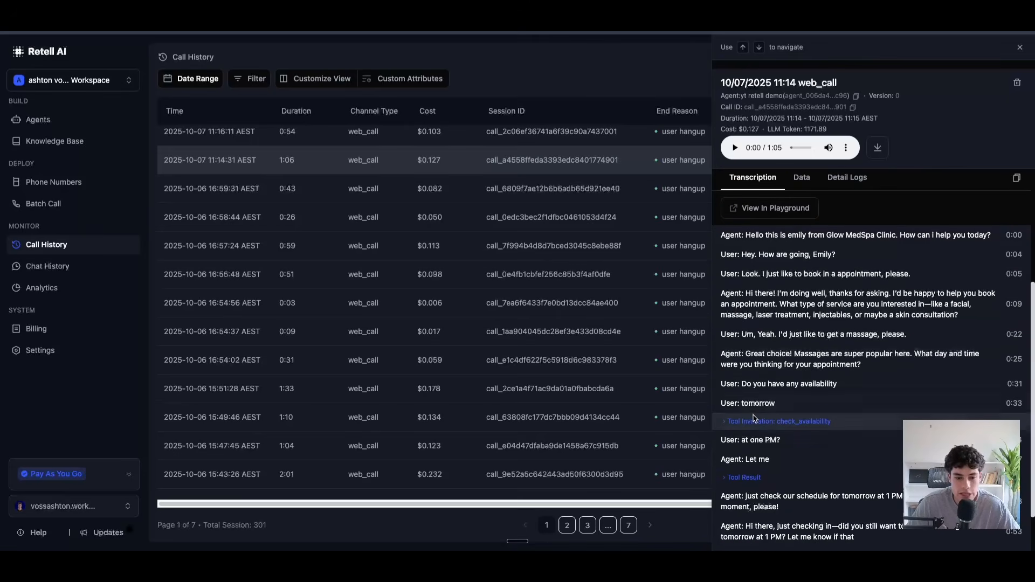
click(754, 419)
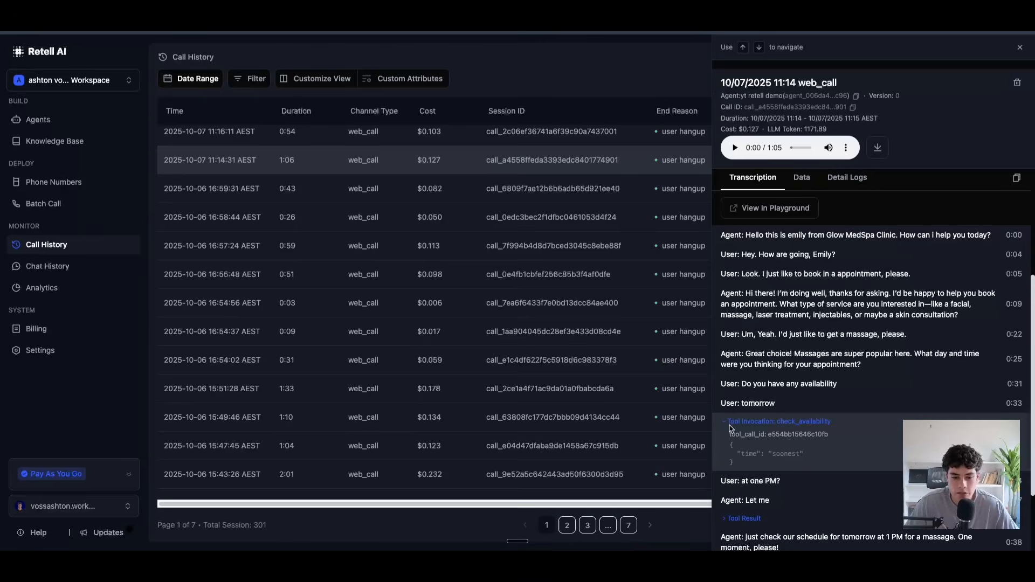
click(727, 423)
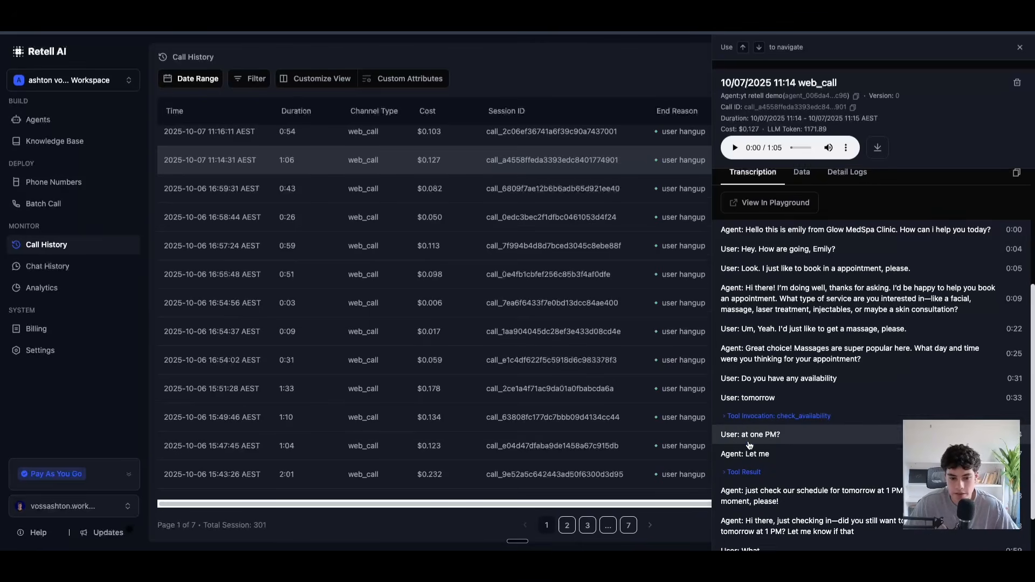
- Expand the tool result to read its output, then view the call's Data section
scroll(758, 446, down, 1)
click(743, 425)
scroll(755, 446, down, 1)
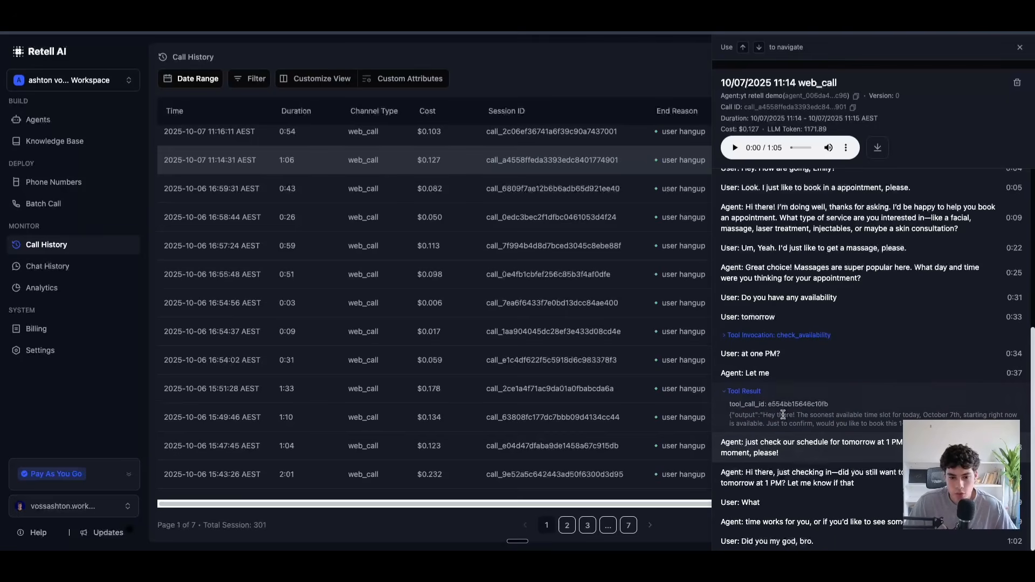
drag(768, 416, 911, 424)
click(795, 389)
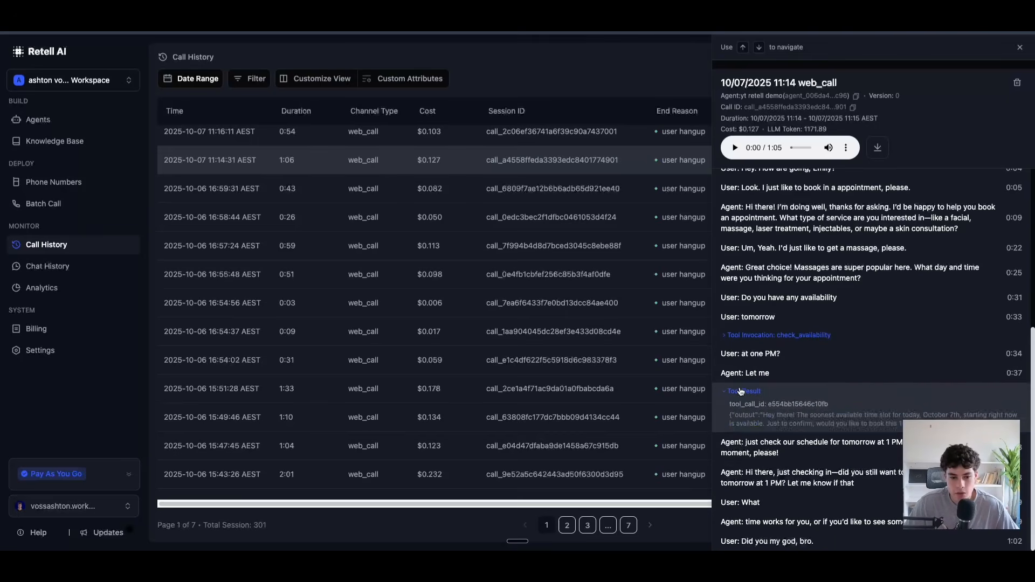
scroll(803, 423, up, 5)
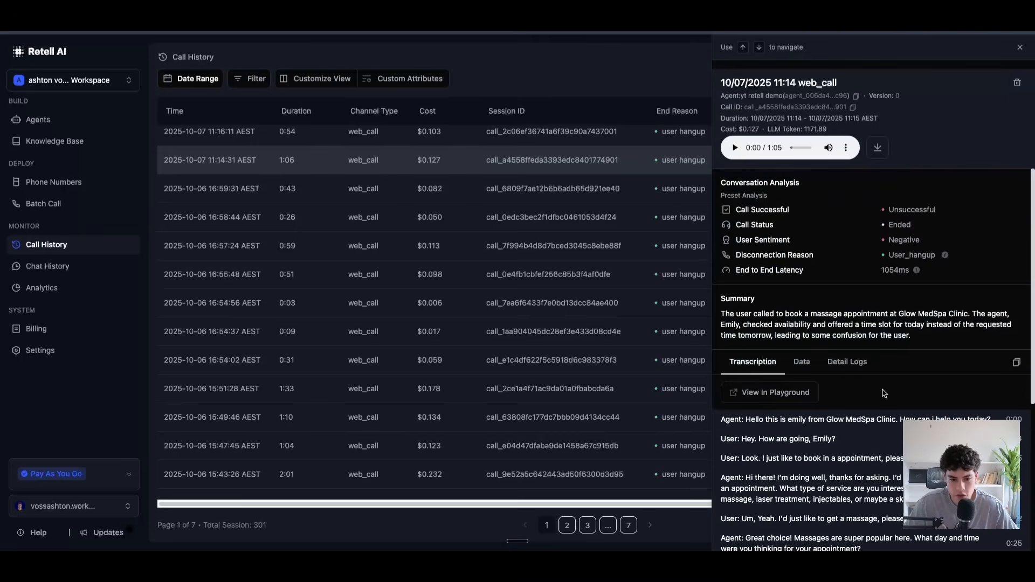
scroll(885, 393, down, 5)
scroll(834, 341, up, 2)
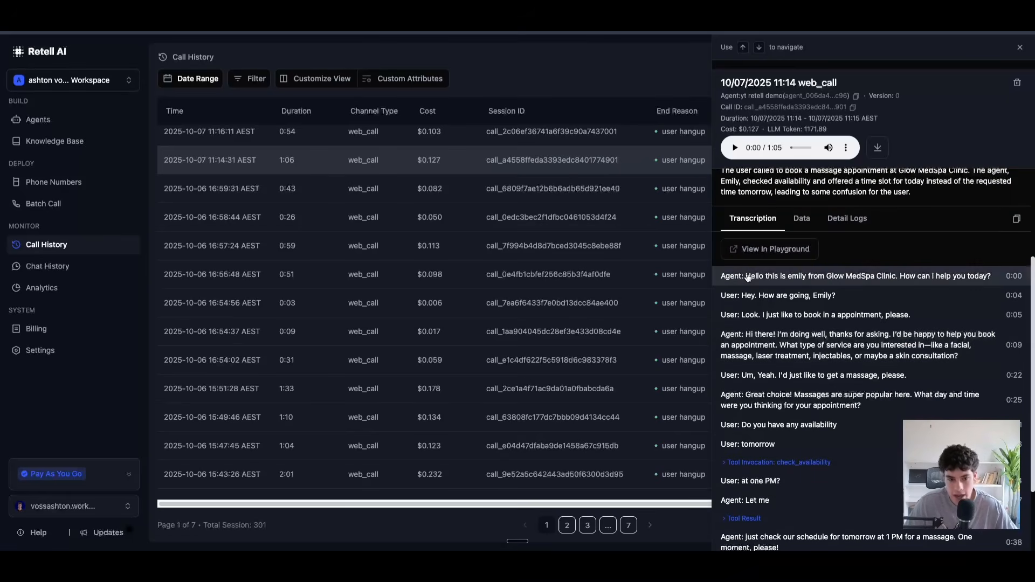
click(800, 220)
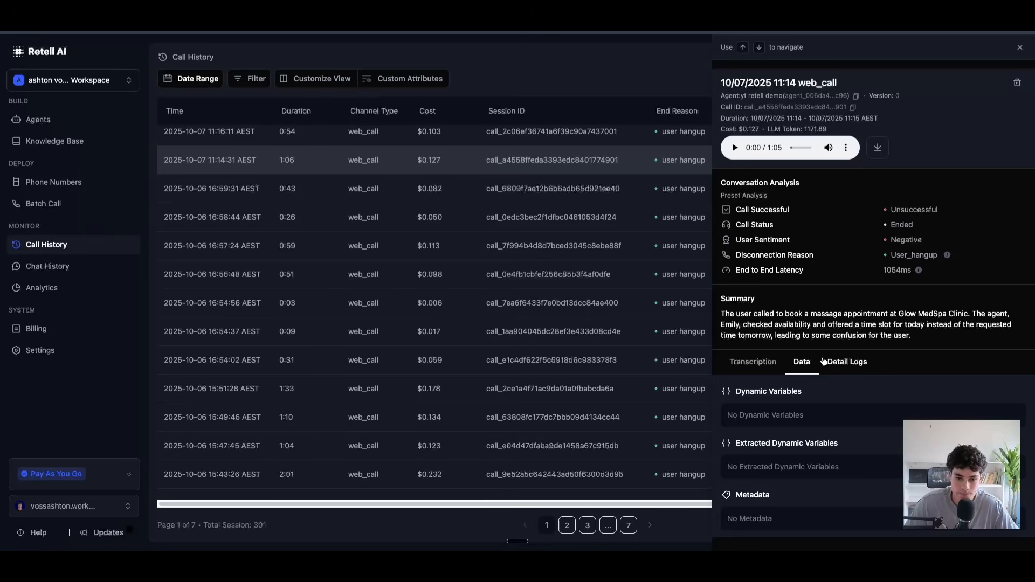
click(825, 362)
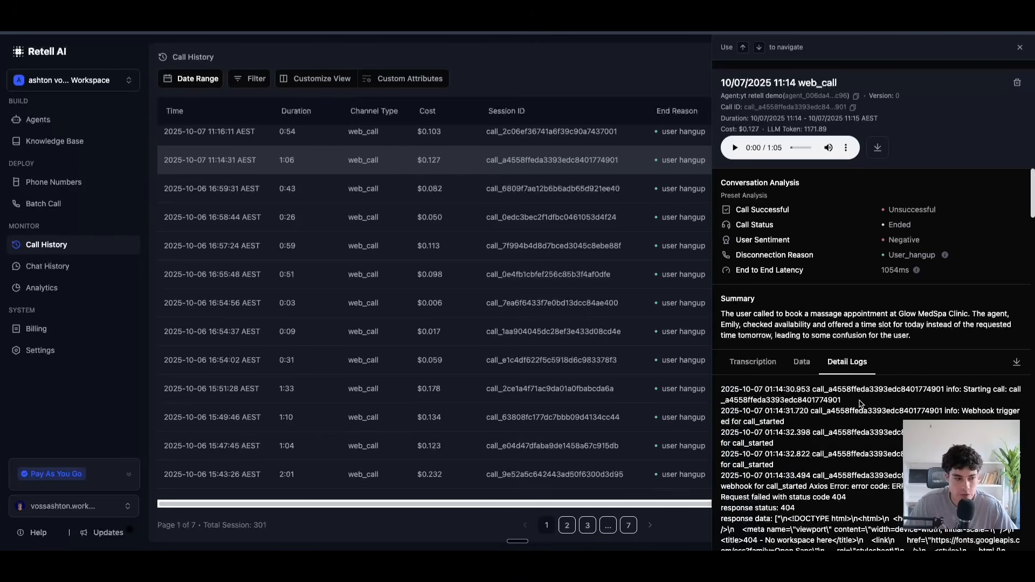
scroll(841, 412, down, 5)
scroll(839, 413, up, 5)
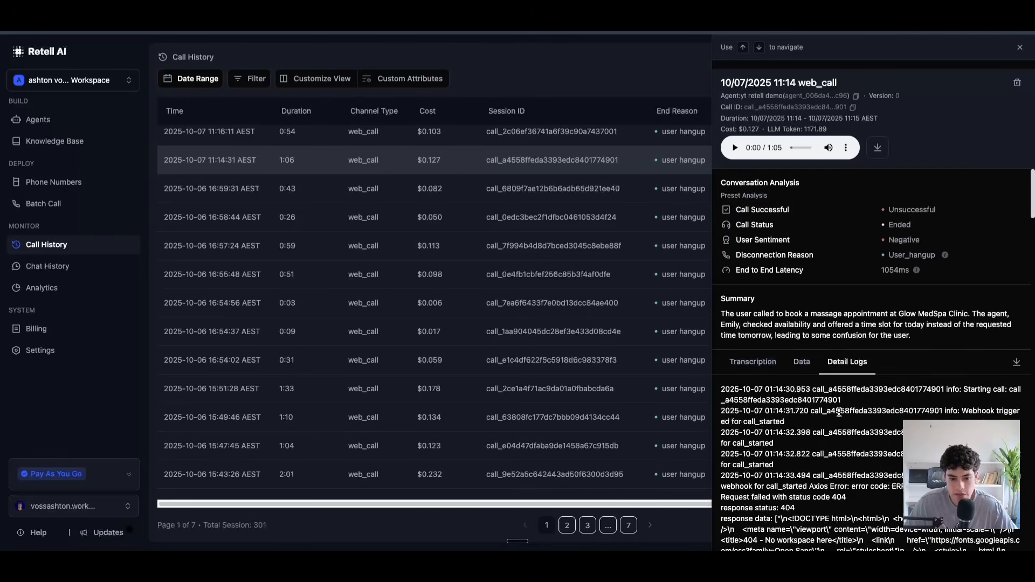
scroll(839, 409, down, 10)
scroll(836, 404, up, 7)
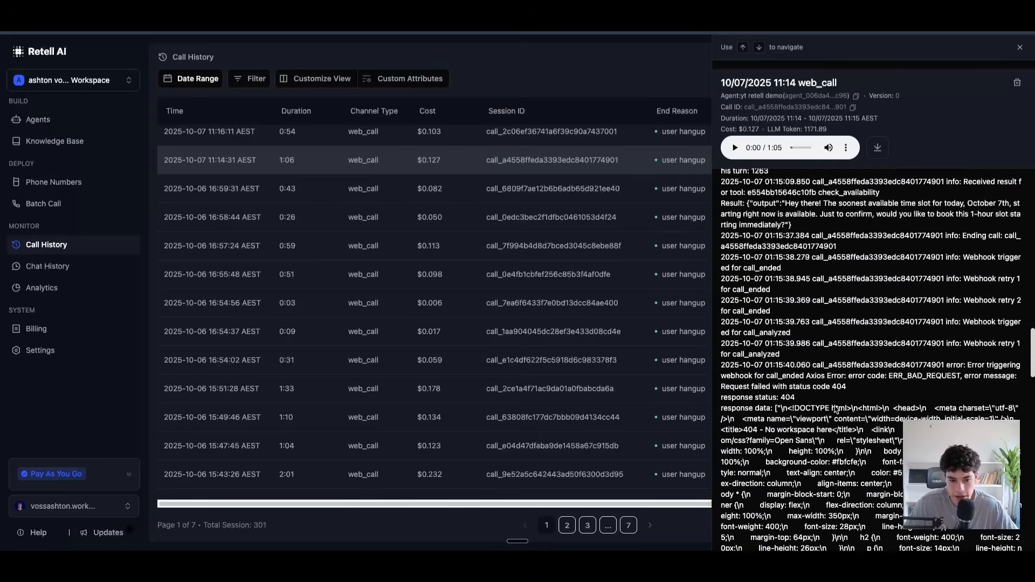
scroll(833, 399, up, 4)
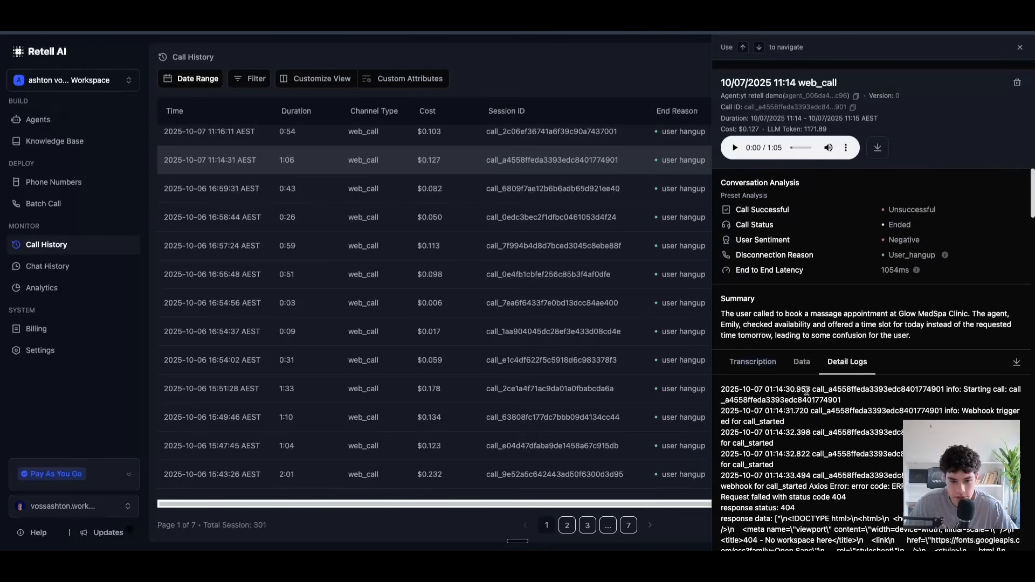
triple_click(859, 403)
scroll(860, 404, down, 10)
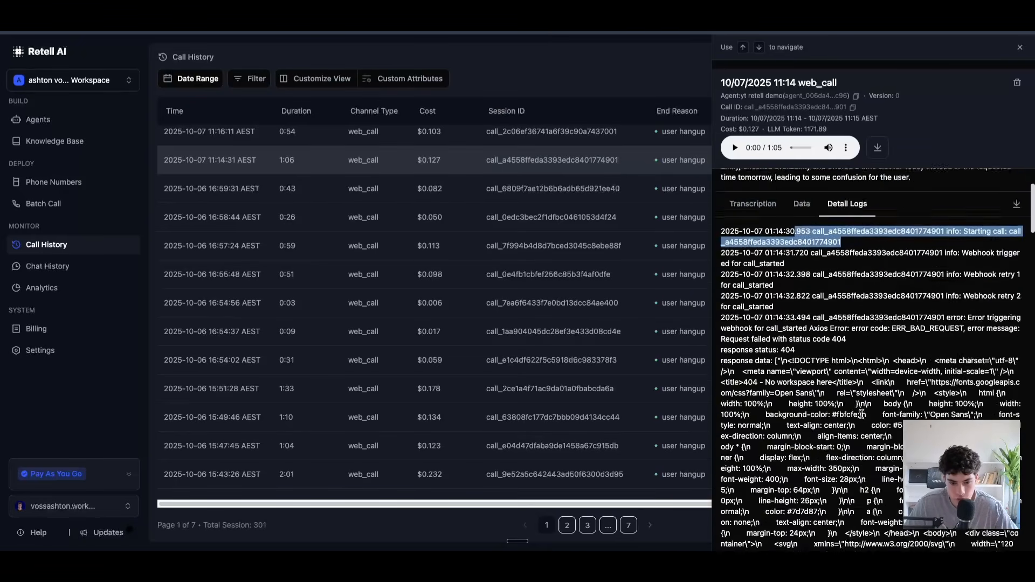
scroll(857, 415, down, 5)
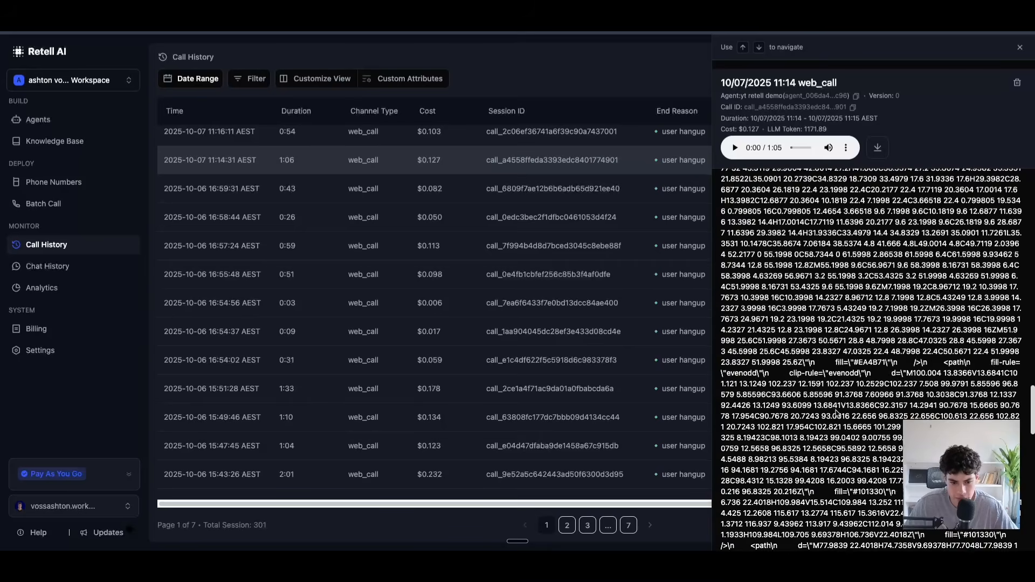
scroll(837, 413, up, 7)
scroll(836, 410, down, 5)
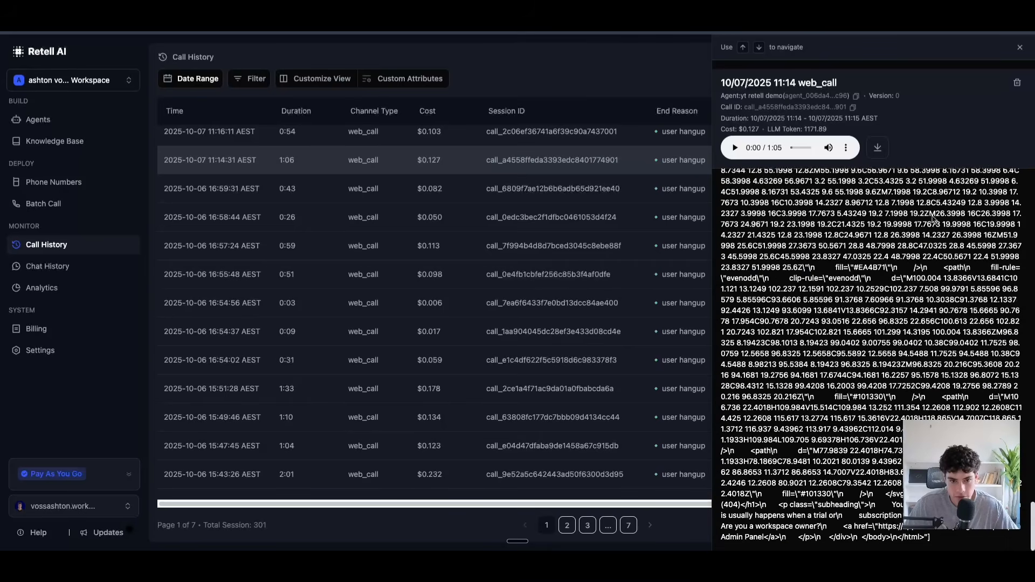
scroll(944, 375, up, 15)
scroll(942, 310, up, 5)
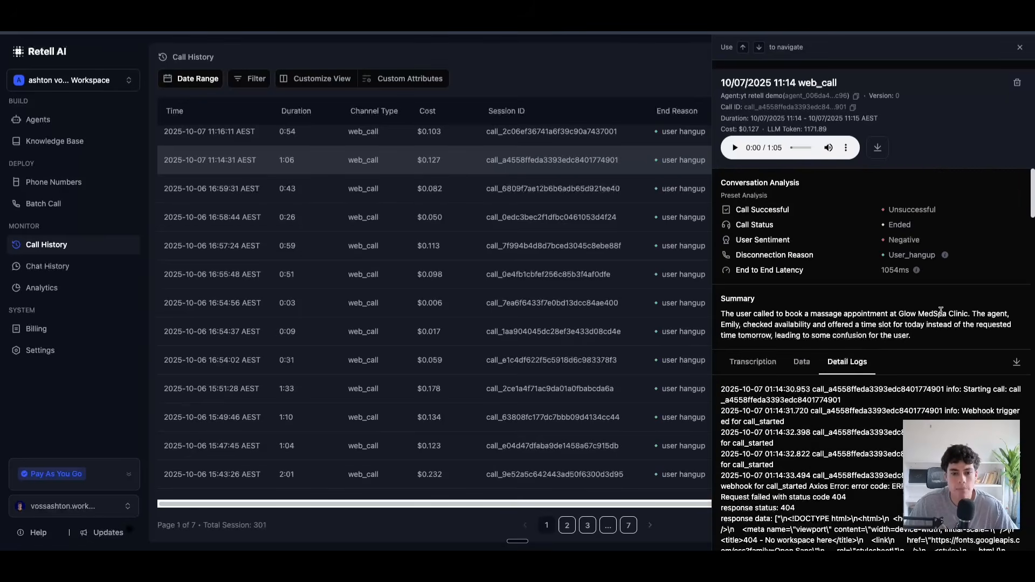
click(801, 362)
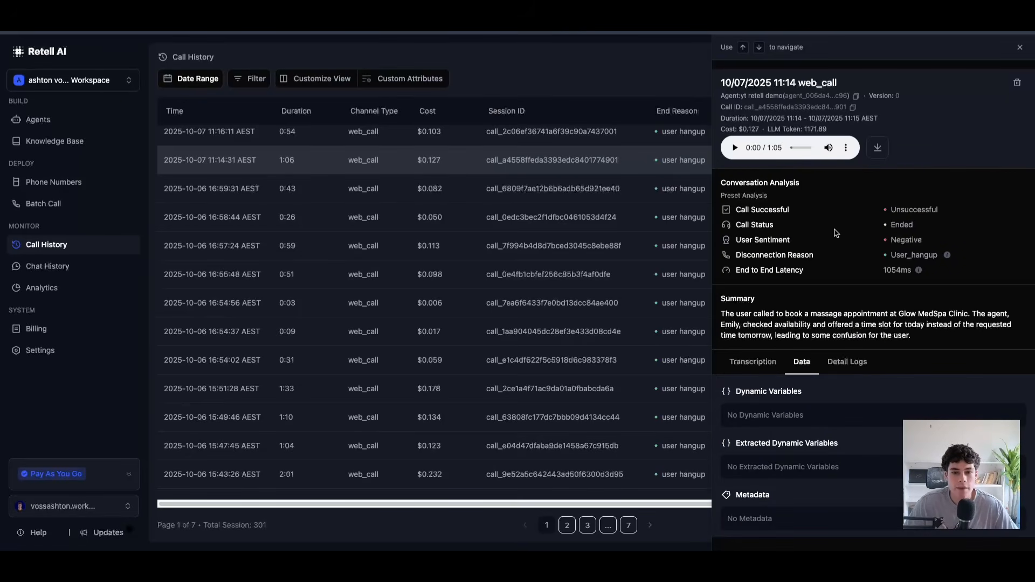
click(1020, 47)
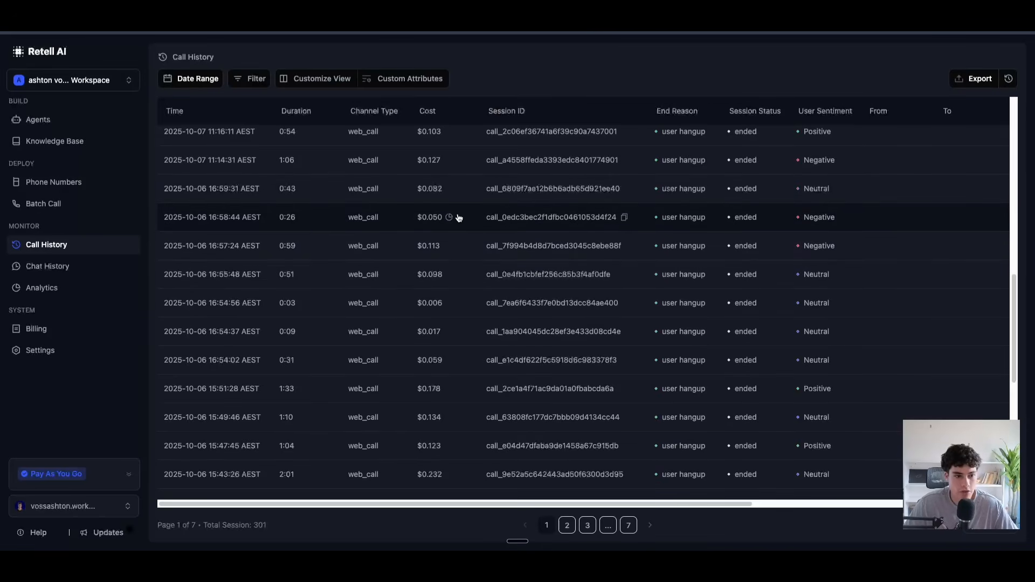
- Move through Chat History and Call History, ending on the all-time Analytics dashboard with 301 calls
click(62, 270)
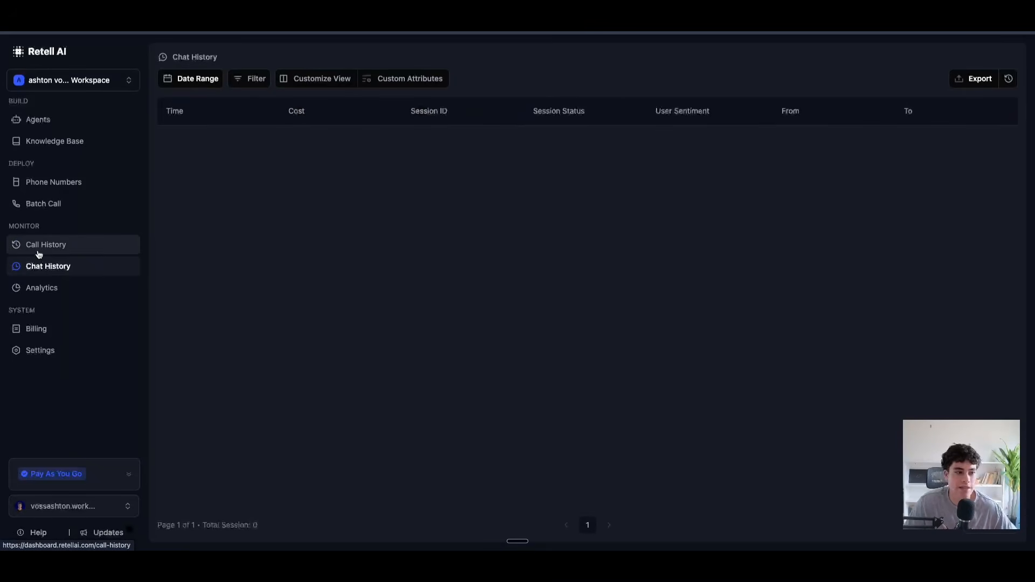
click(39, 253)
click(49, 271)
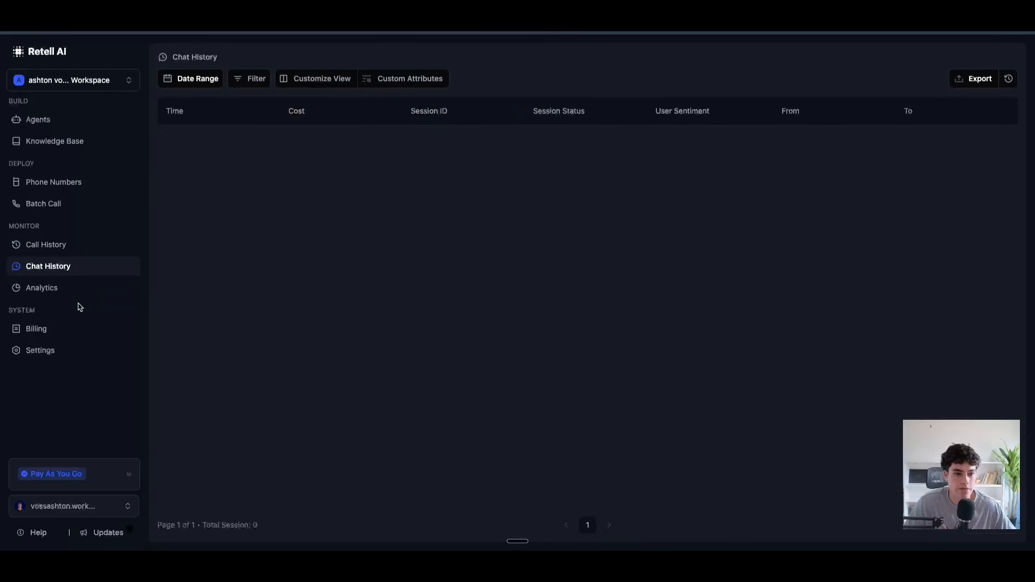
click(40, 288)
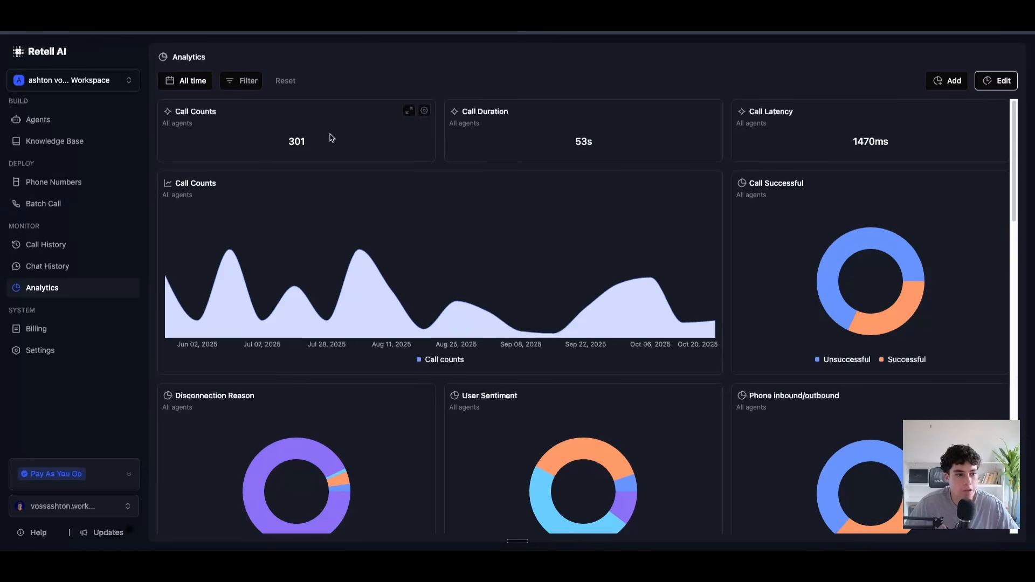
- Filter the analytics by agent to 'ultimate n8n template (YT)', narrowing it to 66 calls
click(185, 80)
click(239, 81)
click(238, 81)
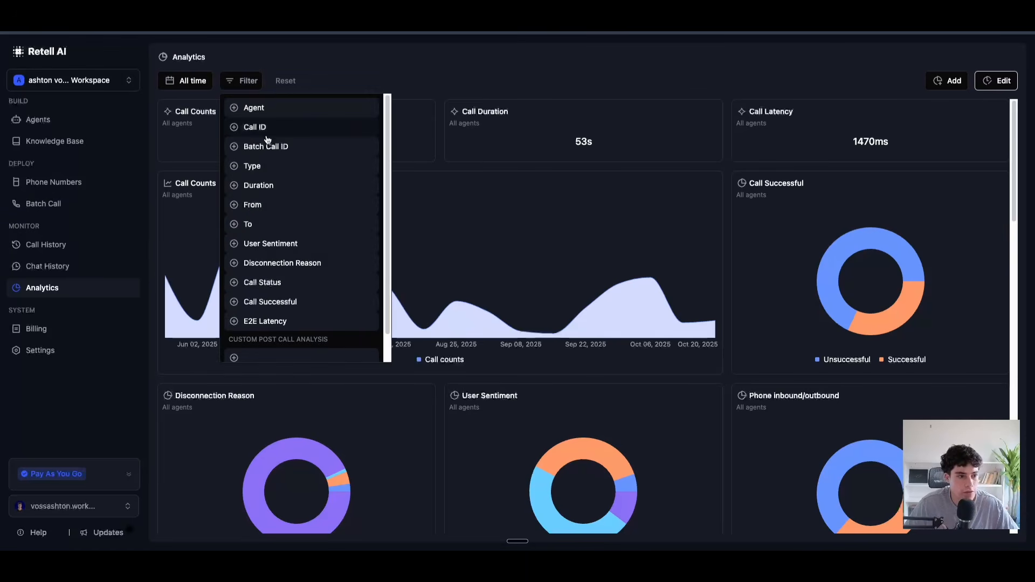
click(254, 106)
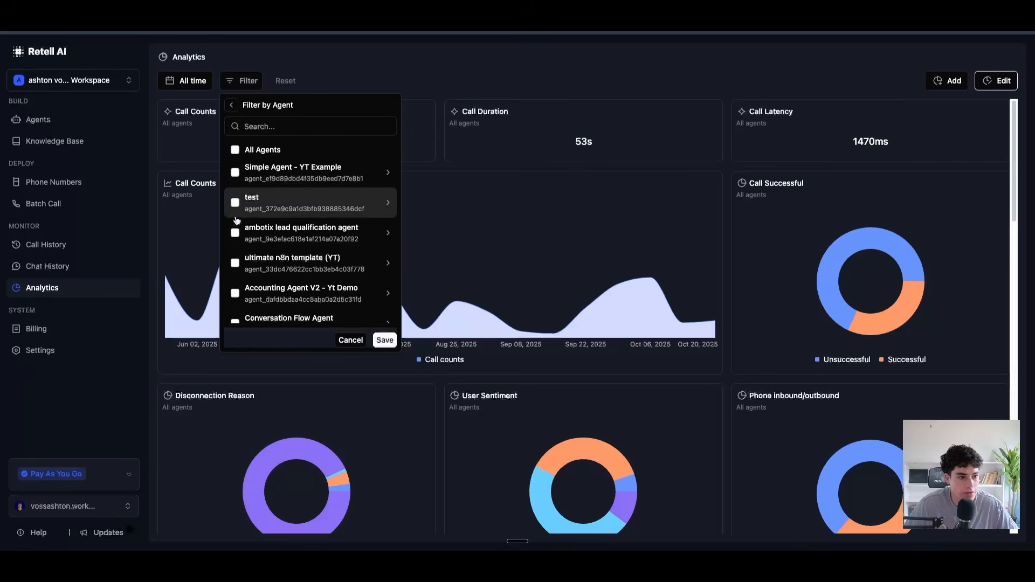
scroll(263, 237, down, 1)
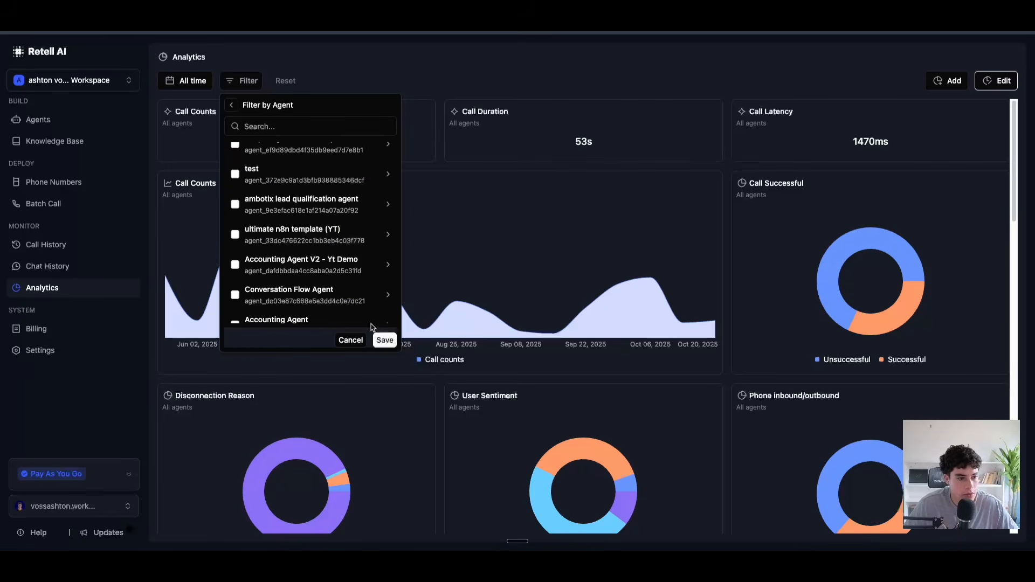
click(236, 235)
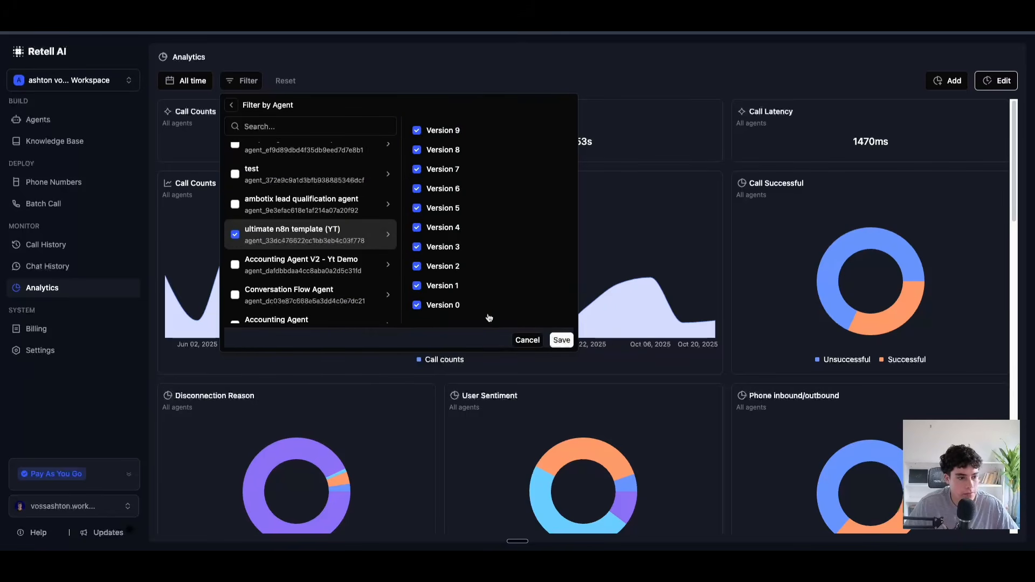
click(560, 340)
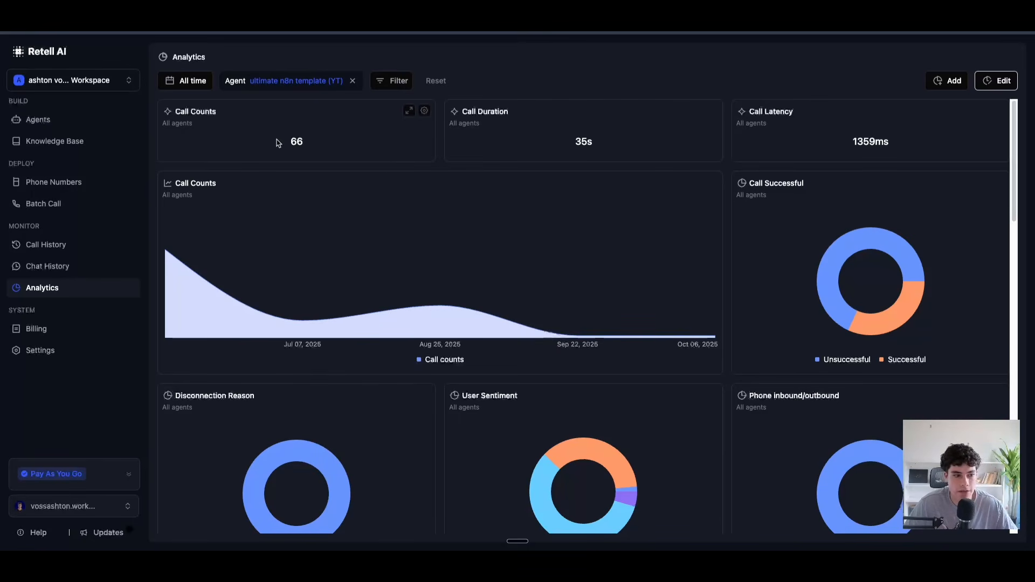
mouse_move(508, 232)
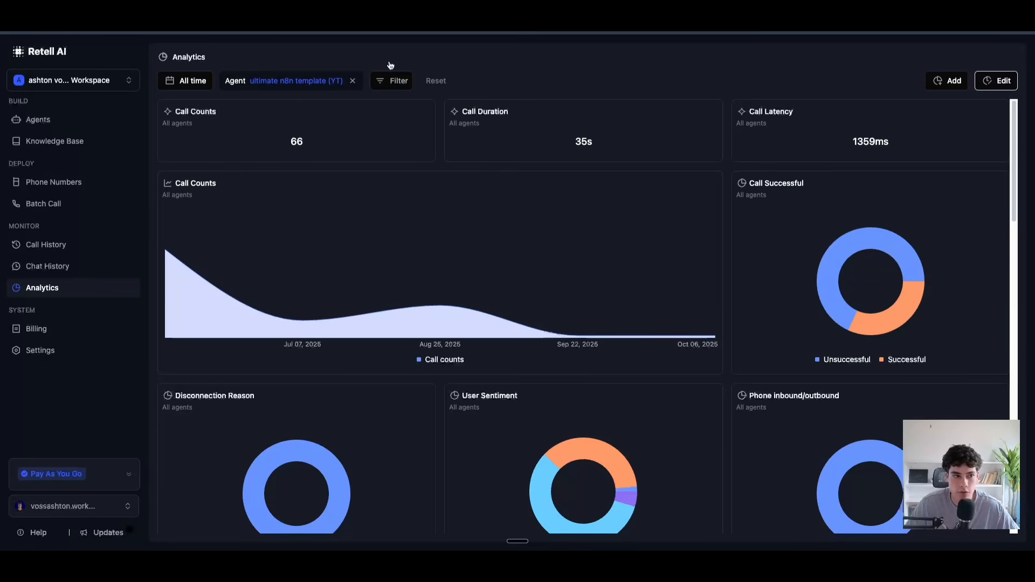
scroll(692, 212, down, 3)
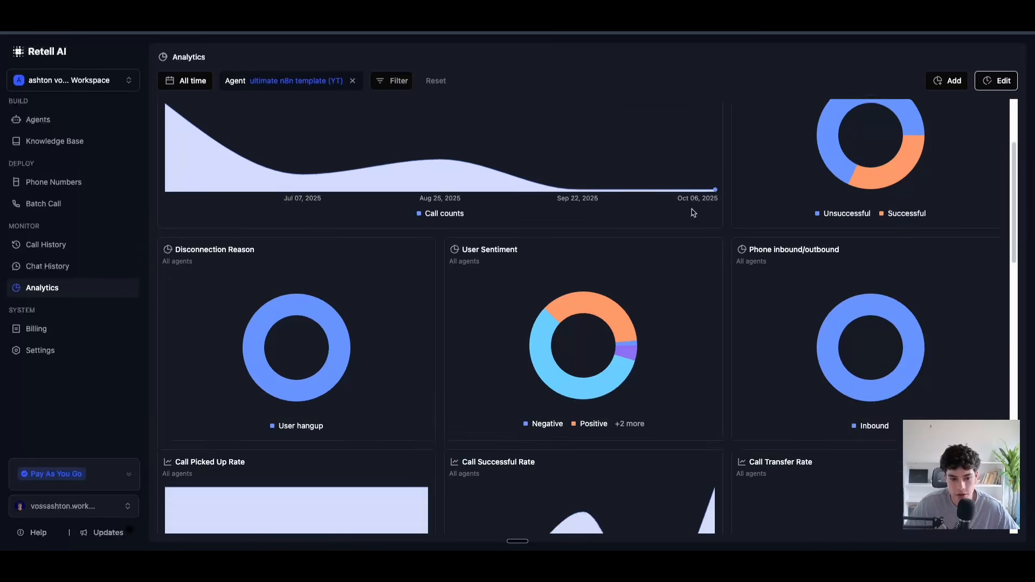
scroll(693, 211, up, 3)
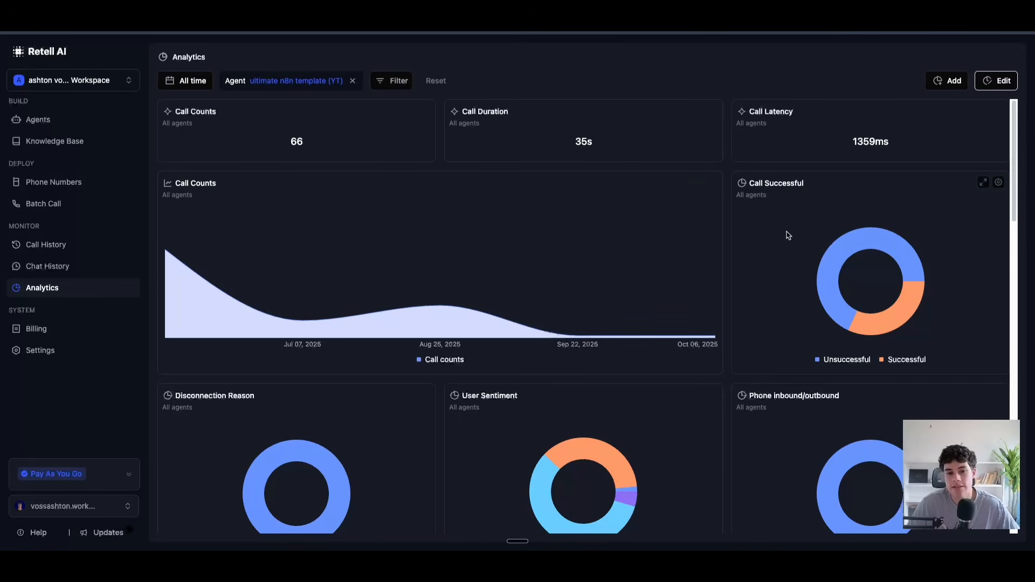
scroll(745, 232, down, 3)
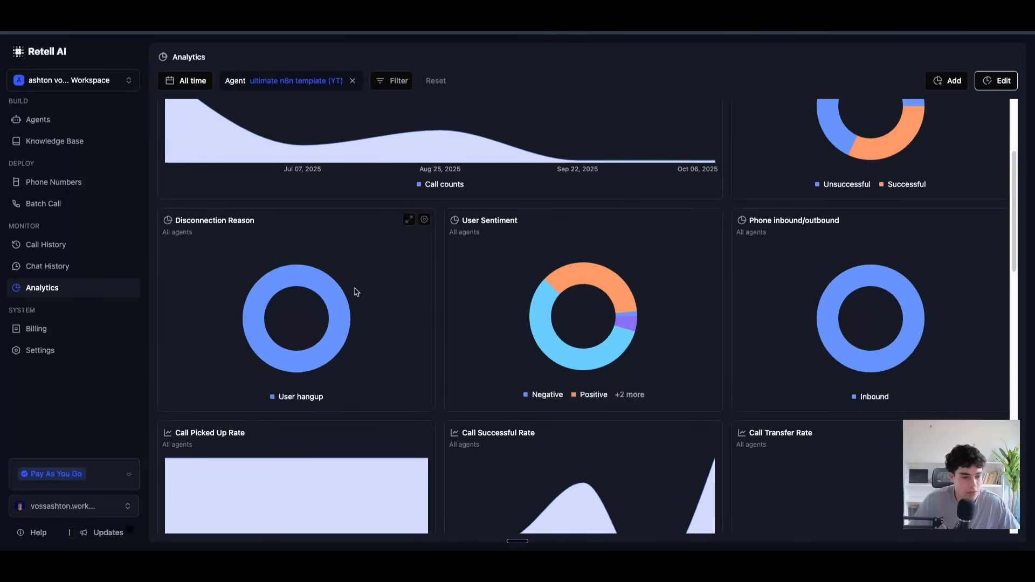
mouse_move(291, 286)
scroll(290, 287, up, 3)
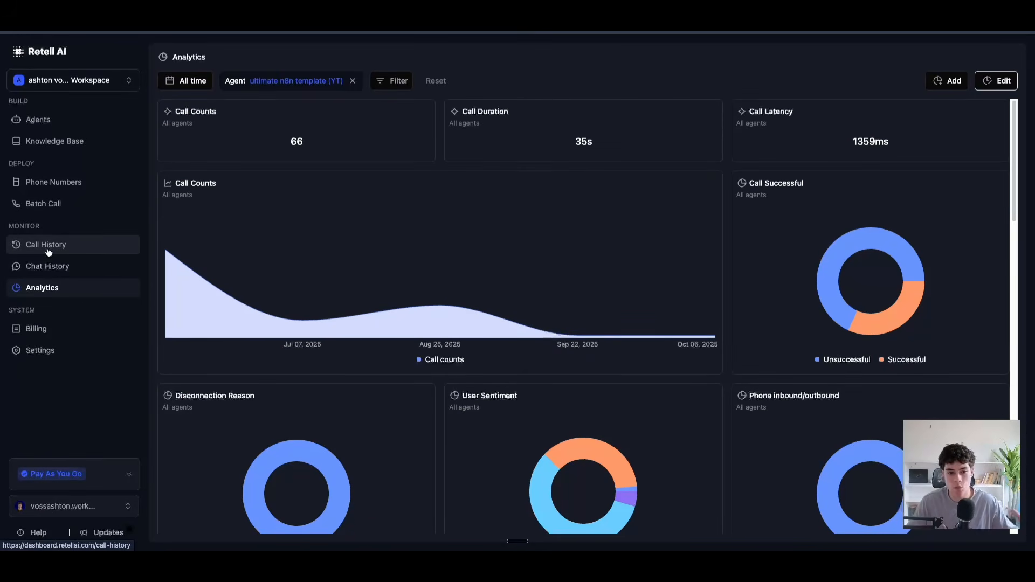
scroll(417, 221, down, 2)
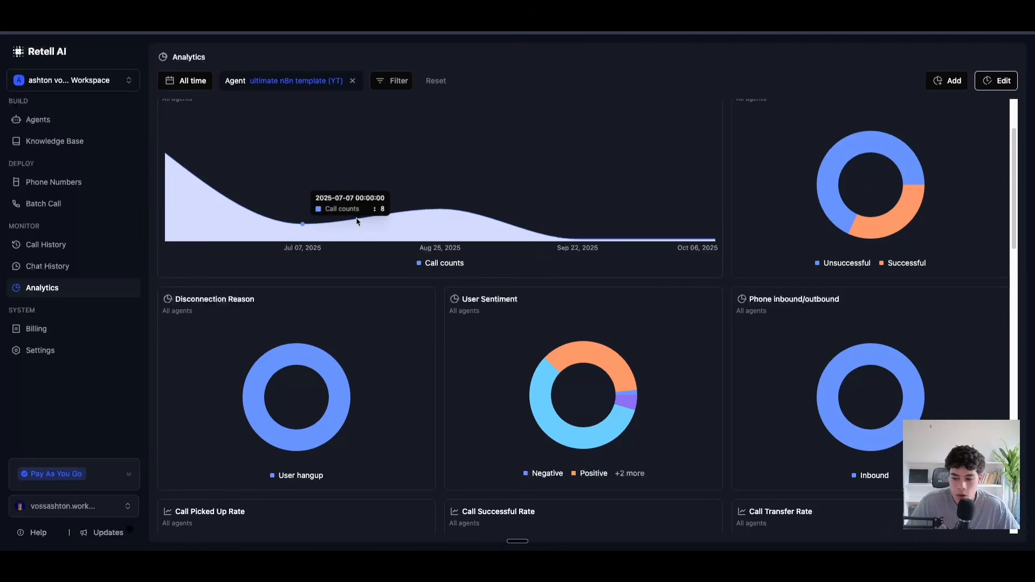
scroll(485, 308, down, 1)
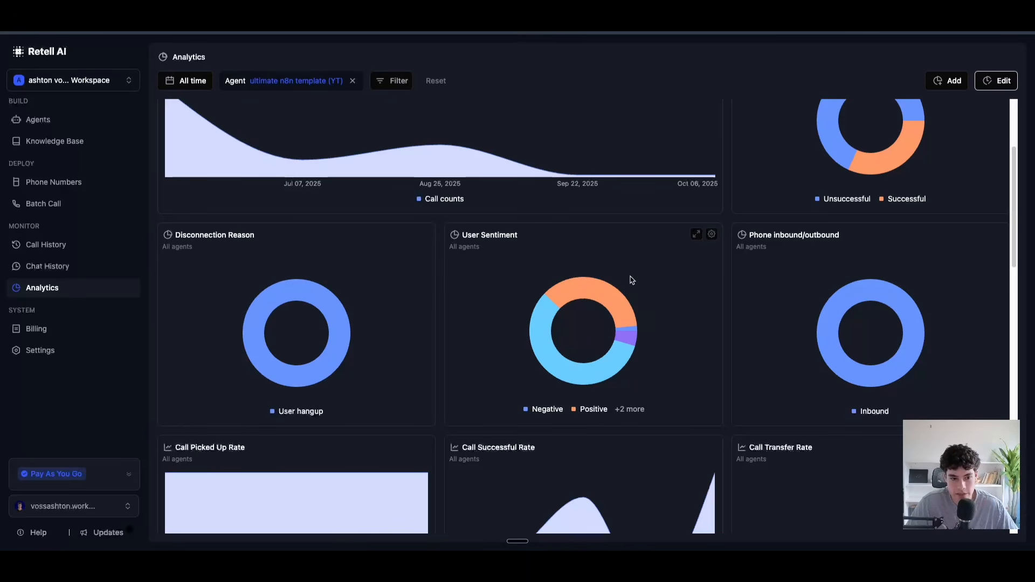
mouse_move(584, 300)
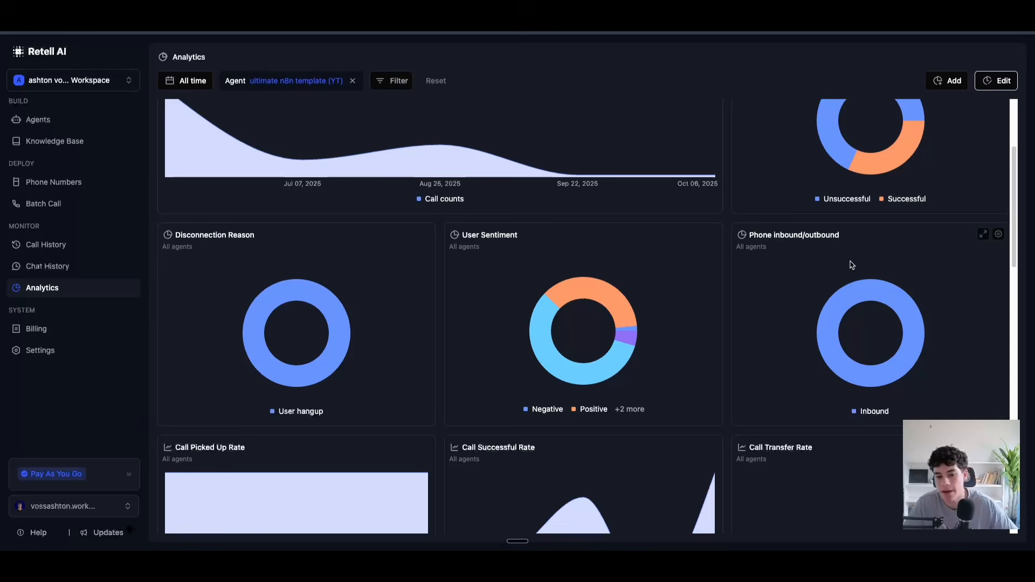
scroll(725, 296, down, 5)
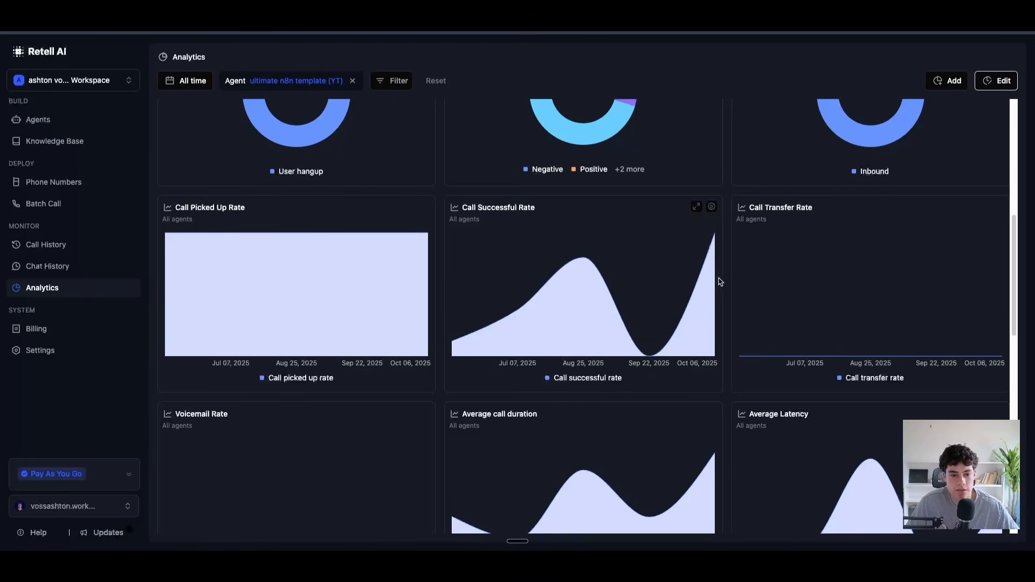
click(710, 207)
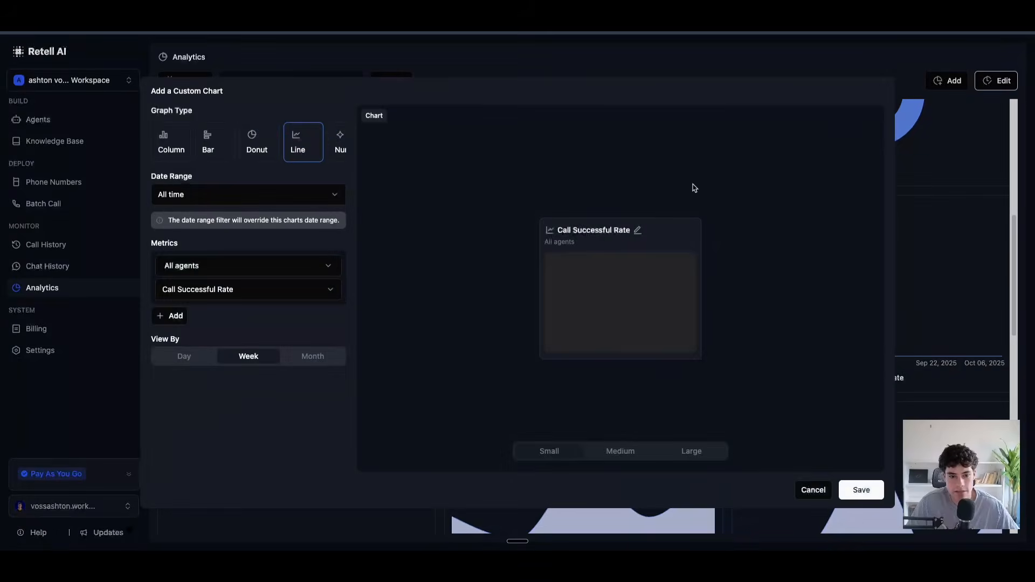
click(813, 490)
scroll(841, 216, down, 2)
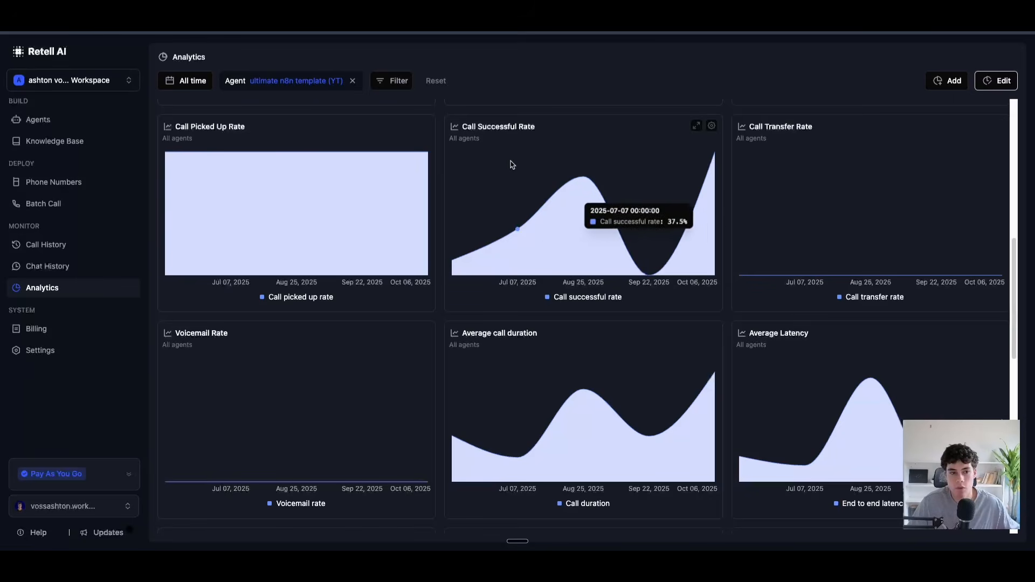
scroll(587, 280, down, 1)
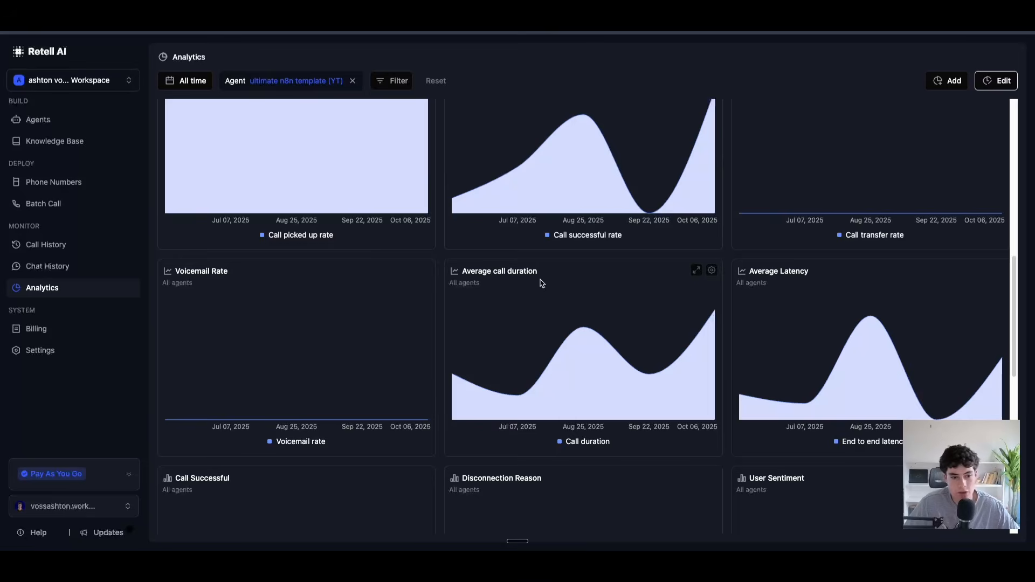
scroll(555, 289, up, 3)
scroll(555, 289, down, 3)
scroll(613, 245, up, 8)
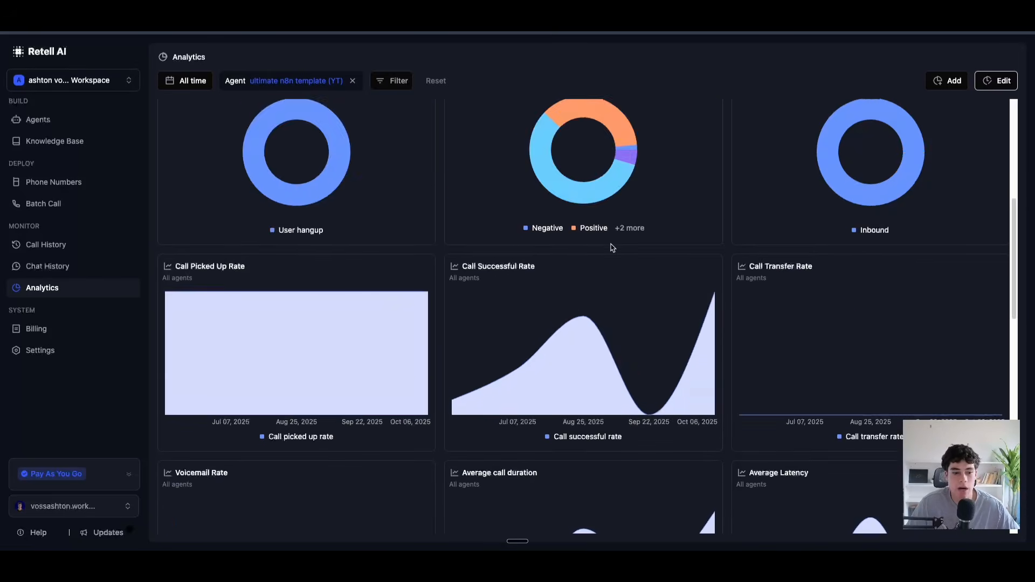
scroll(599, 291, down, 9)
scroll(772, 382, down, 6)
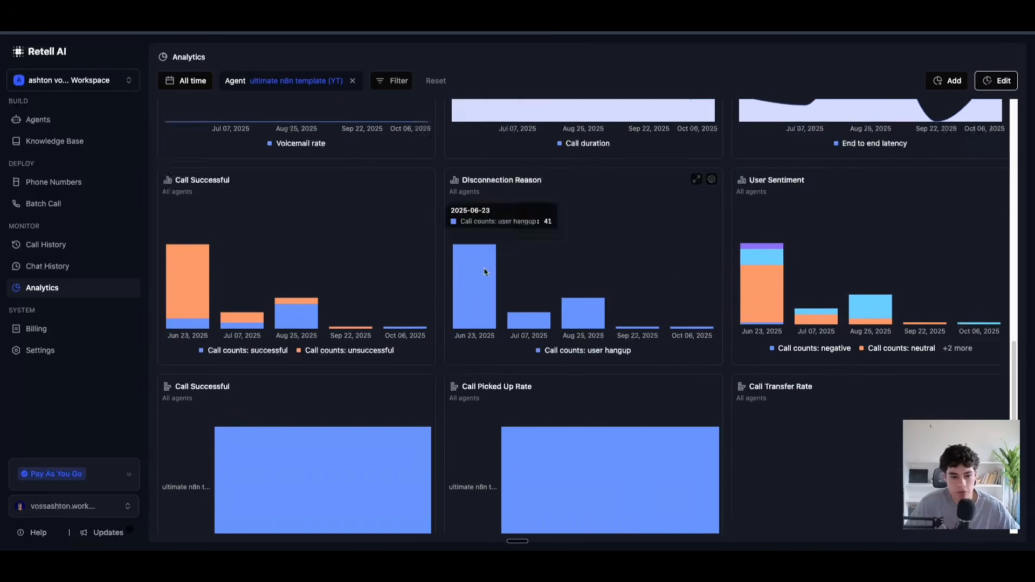
click(953, 80)
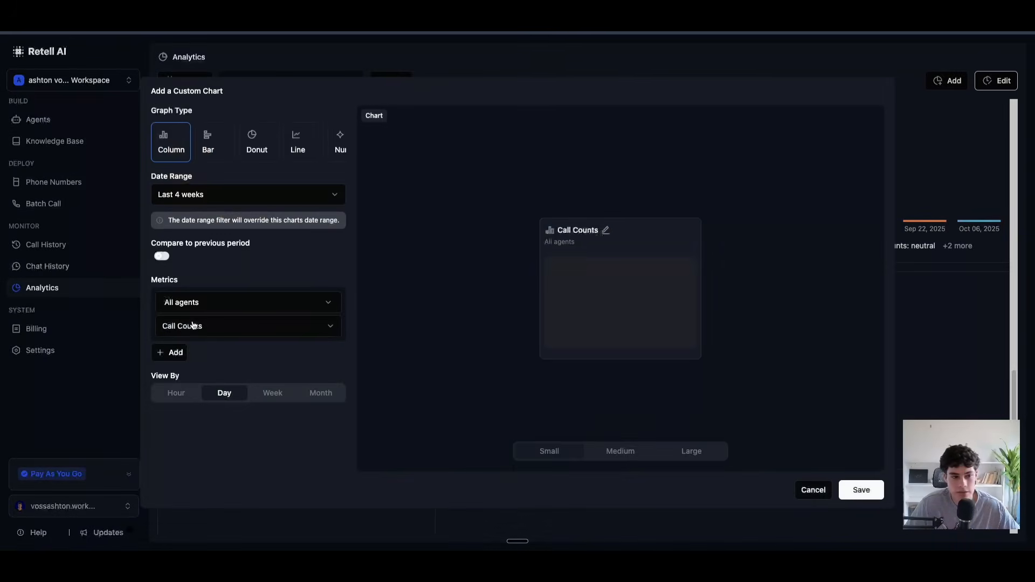
click(812, 490)
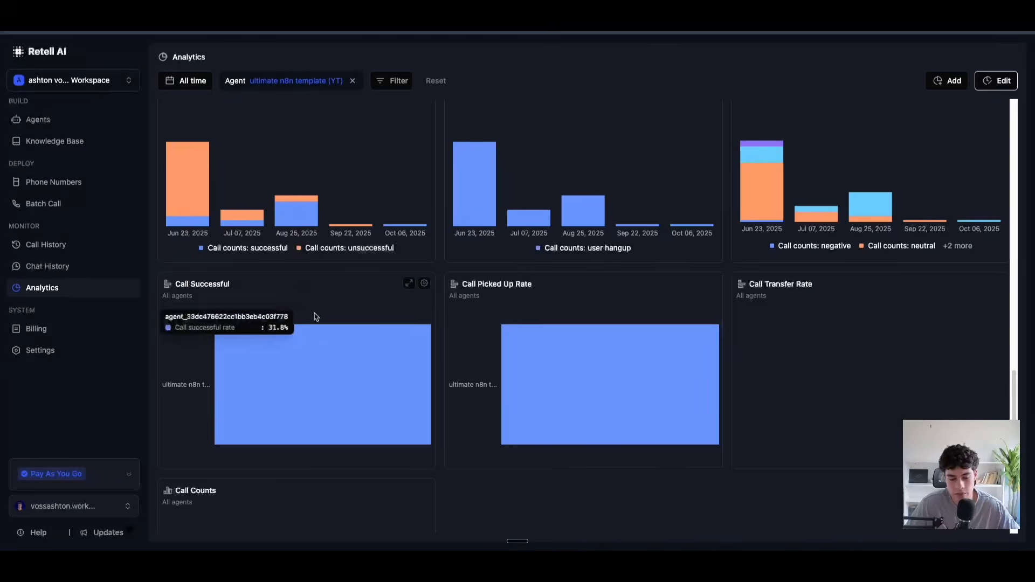
scroll(377, 270, down, 3)
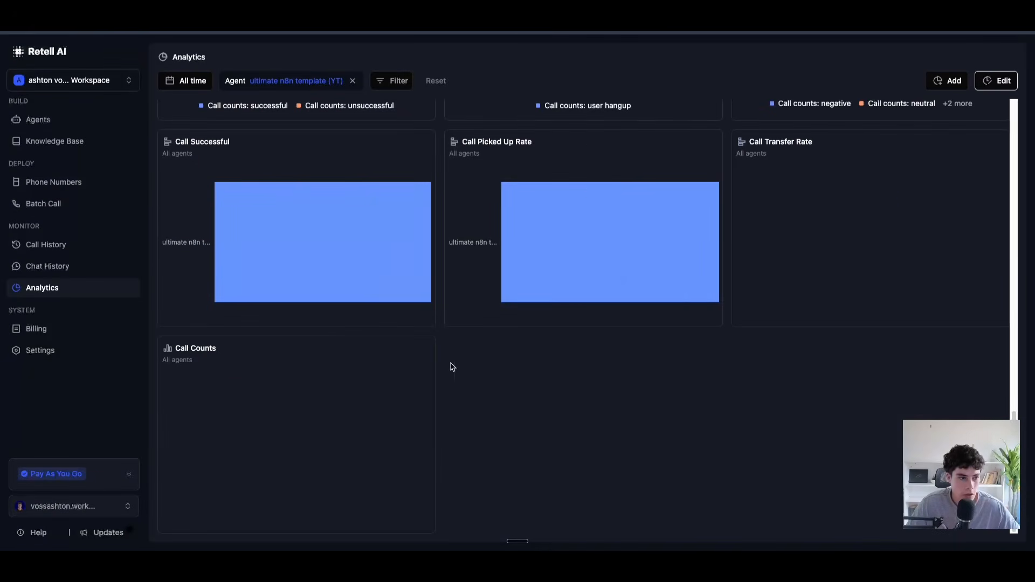
scroll(490, 205, up, 10)
scroll(483, 342, up, 3)
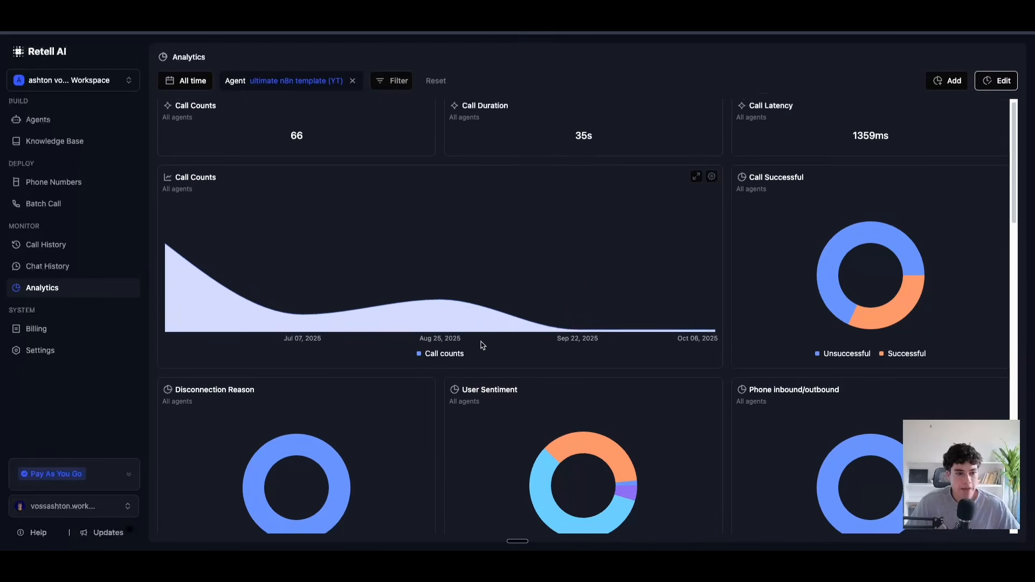